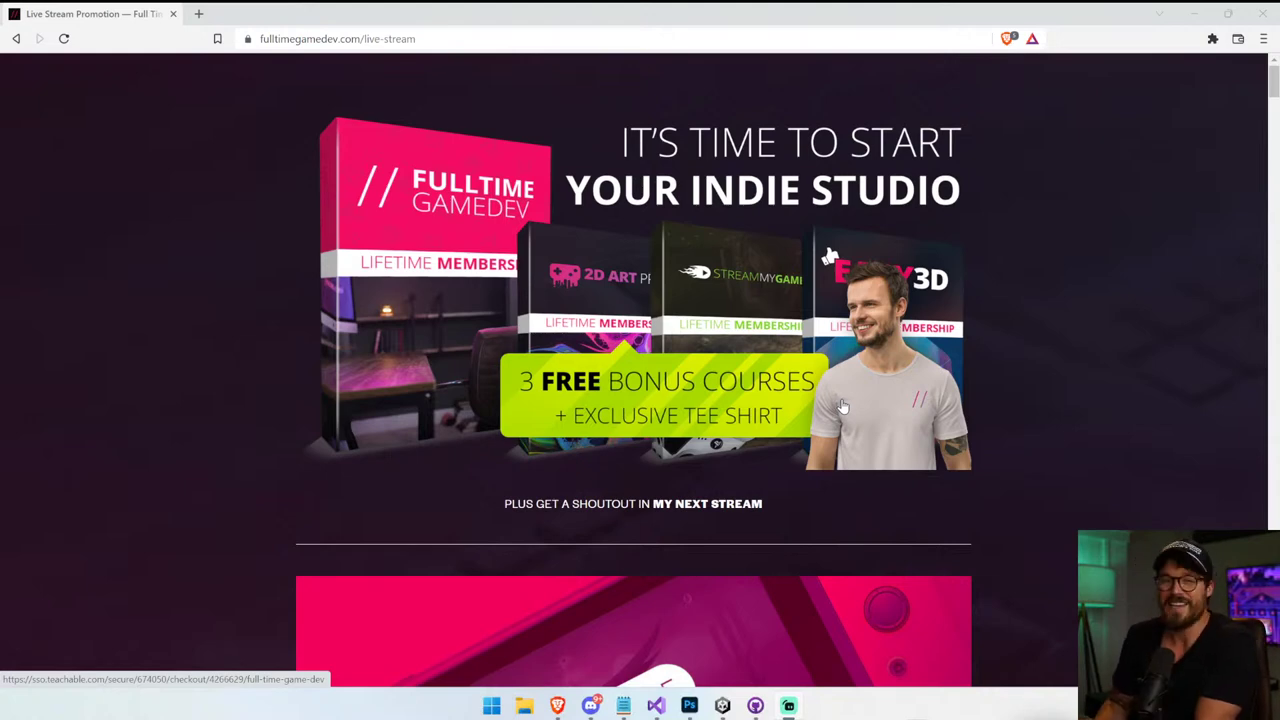
Look through the Full Time Game Dev promotion page, from the bonus offer down to the list of included courses and art tutorials
scroll(308, 312, down, 10)
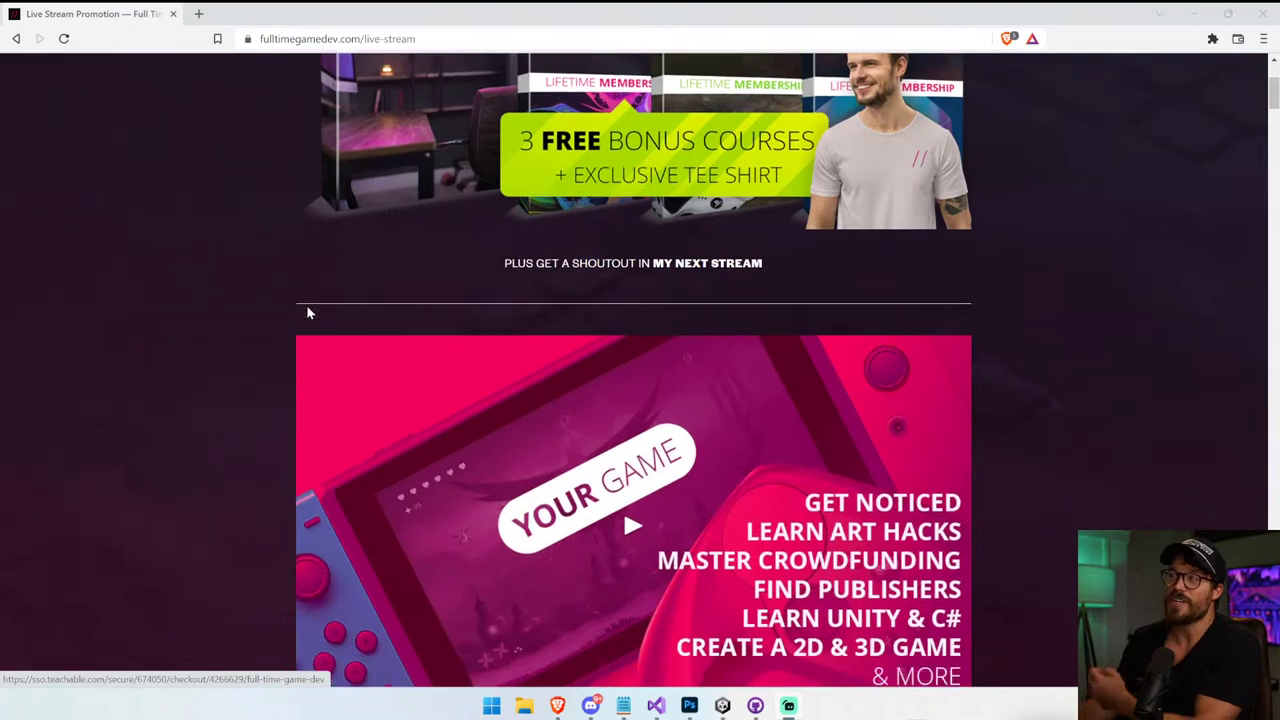
scroll(308, 312, down, 10)
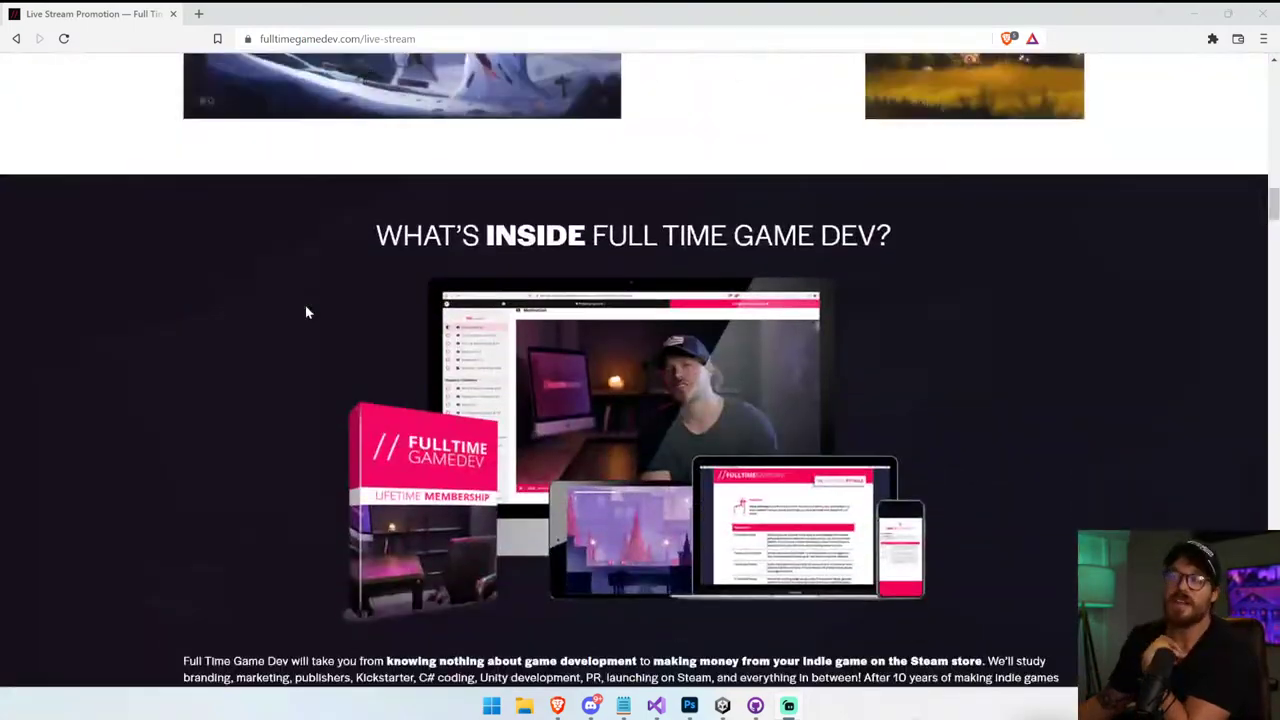
scroll(301, 312, down, 5)
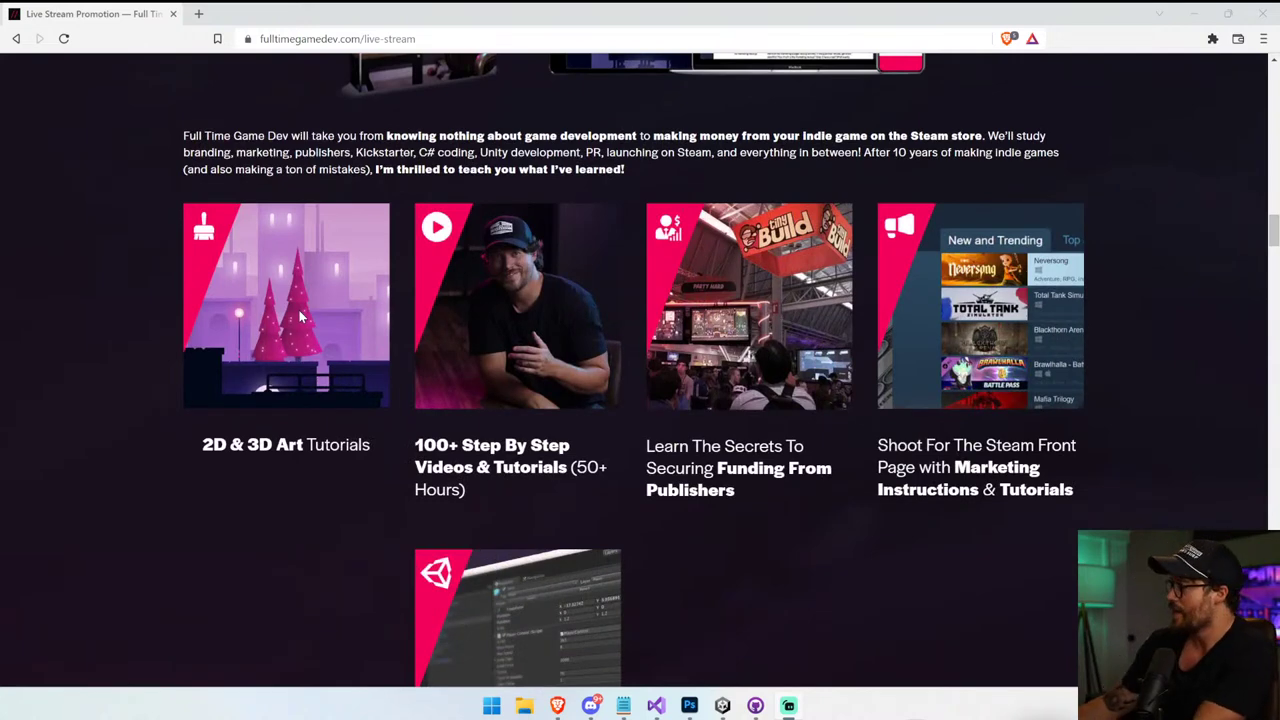
scroll(288, 300, down, 3)
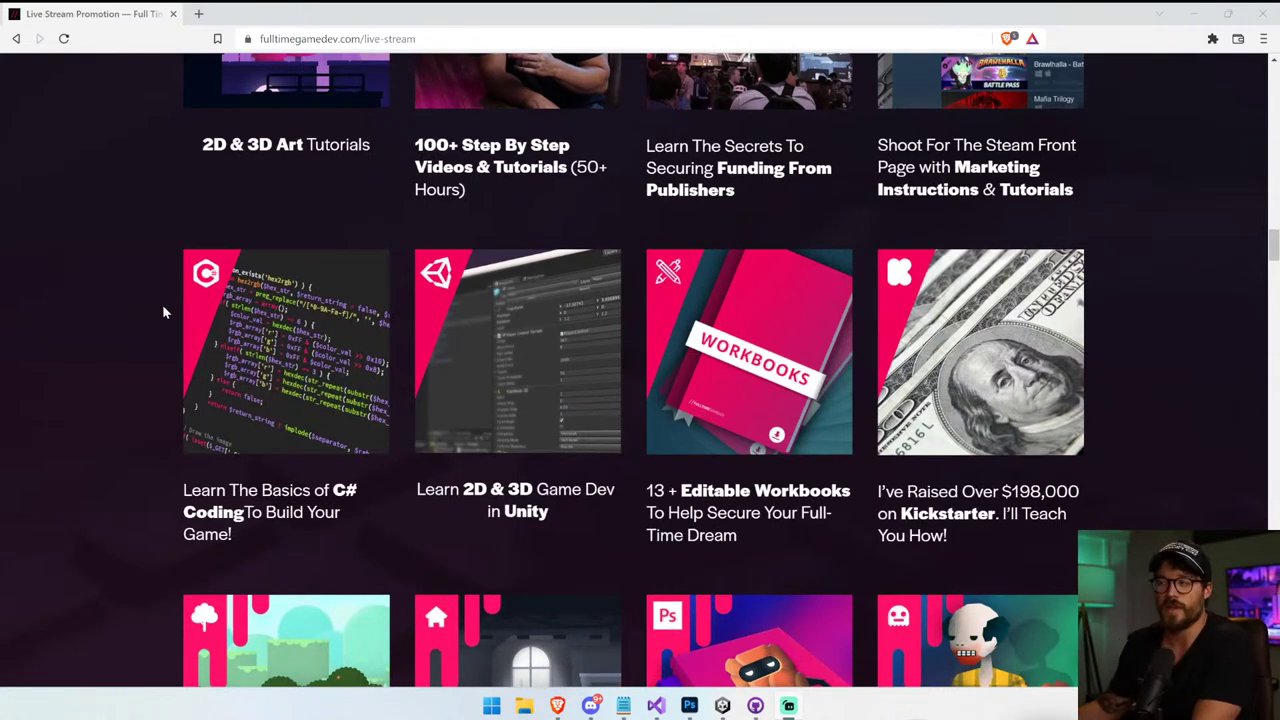
scroll(165, 313, down, 2)
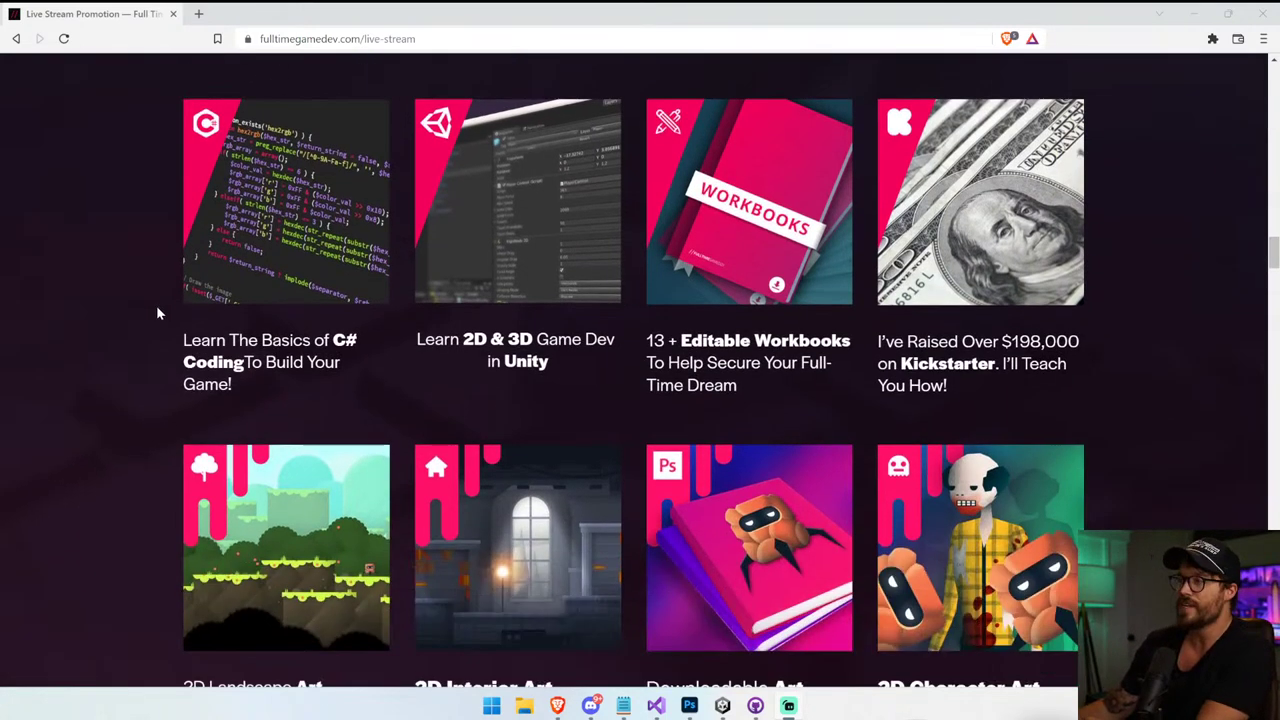
scroll(143, 327, down, 4)
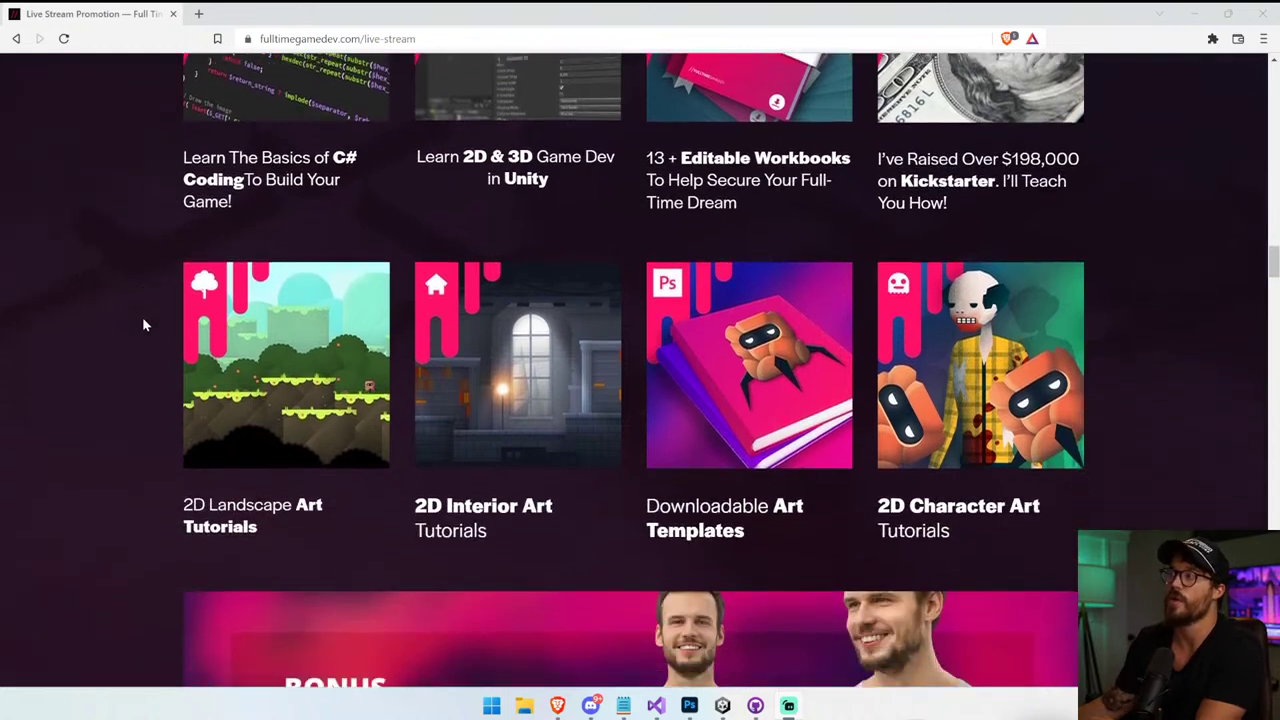
scroll(143, 322, down, 2)
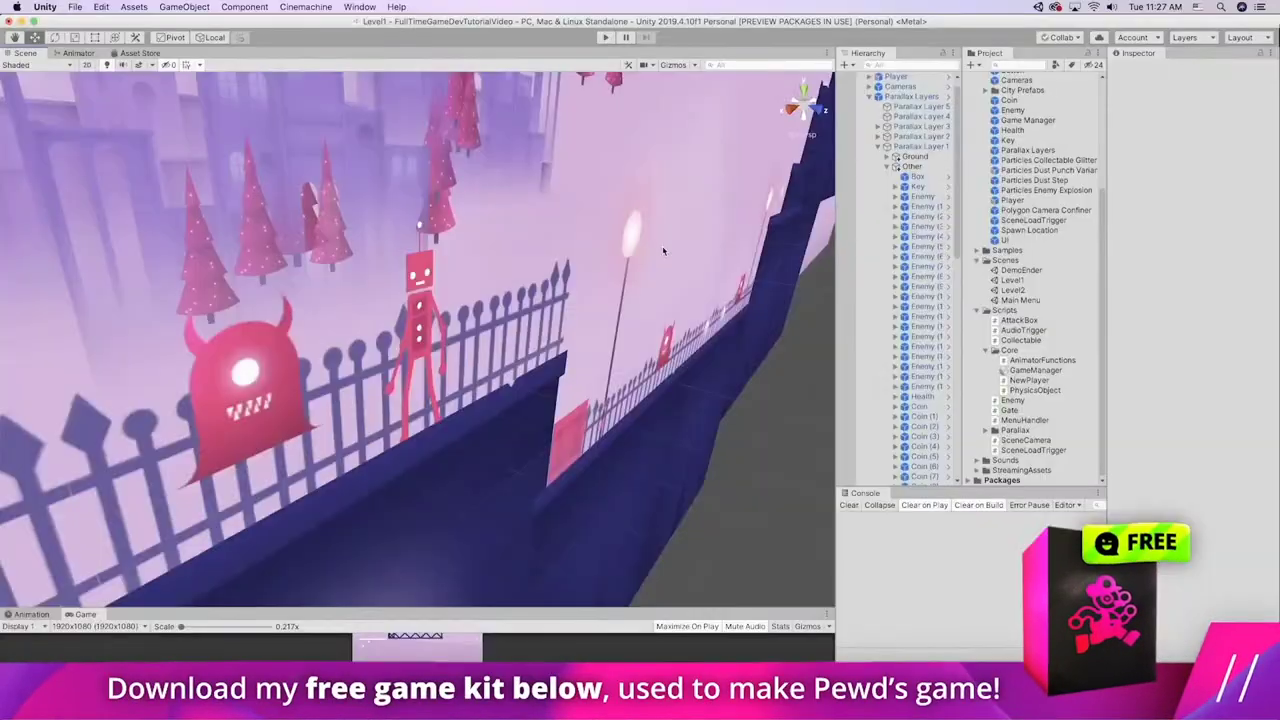
scroll(663, 251, down, 15)
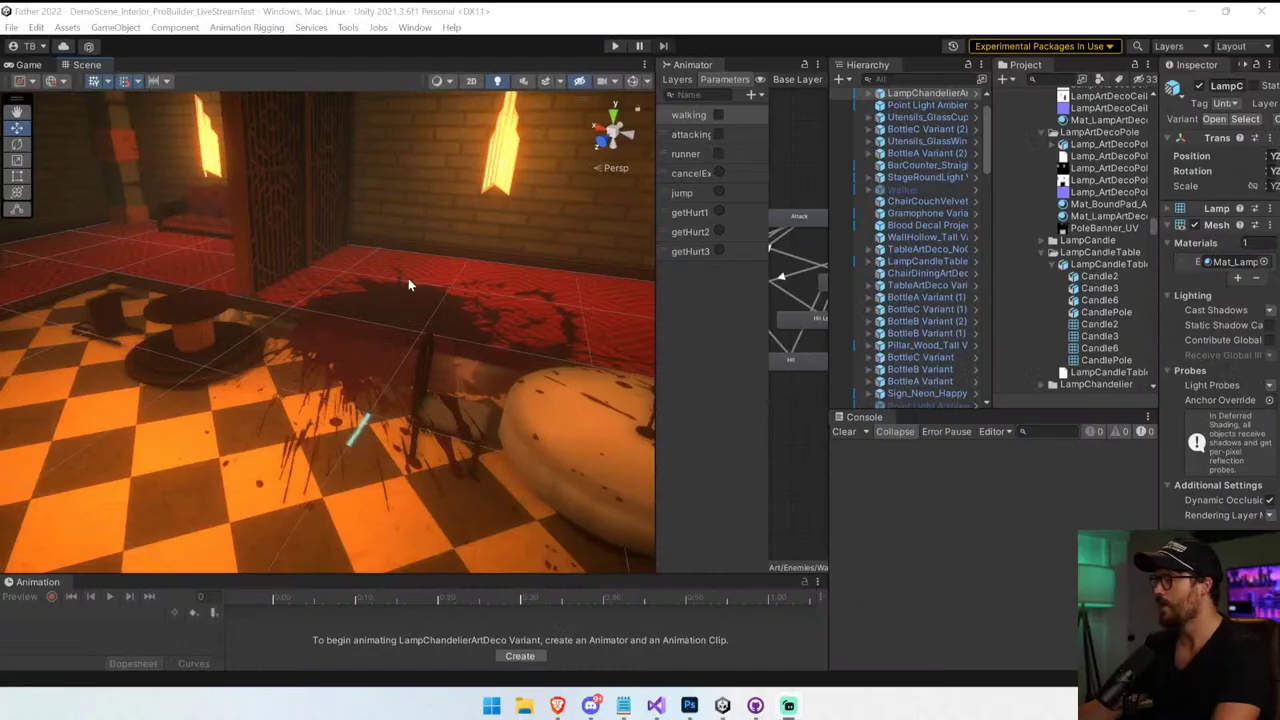
Examine the hotel interior scene, including the neon sign, ceiling lamps, wall posters, dining tables and reflective checkered floor
alt+drag(345, 309, 778, 278)
right_drag(503, 329, 658, 298)
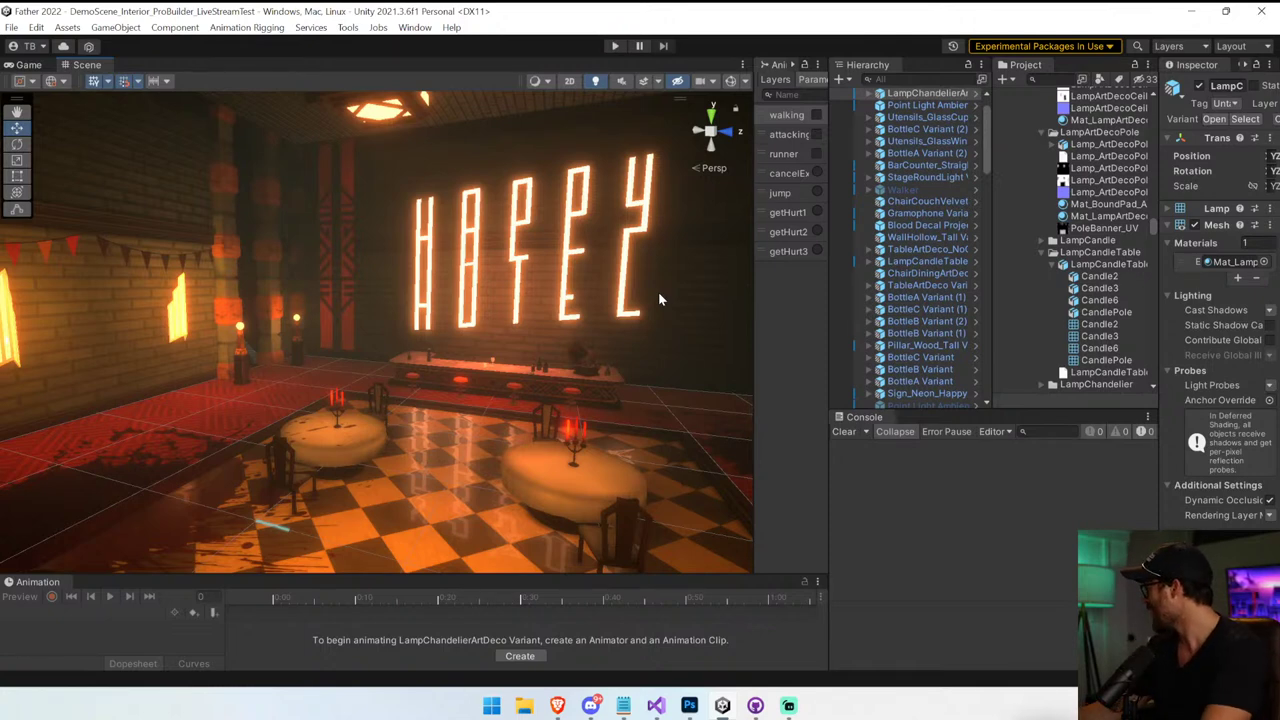
right_drag(225, 422, 361, 359)
key(s)
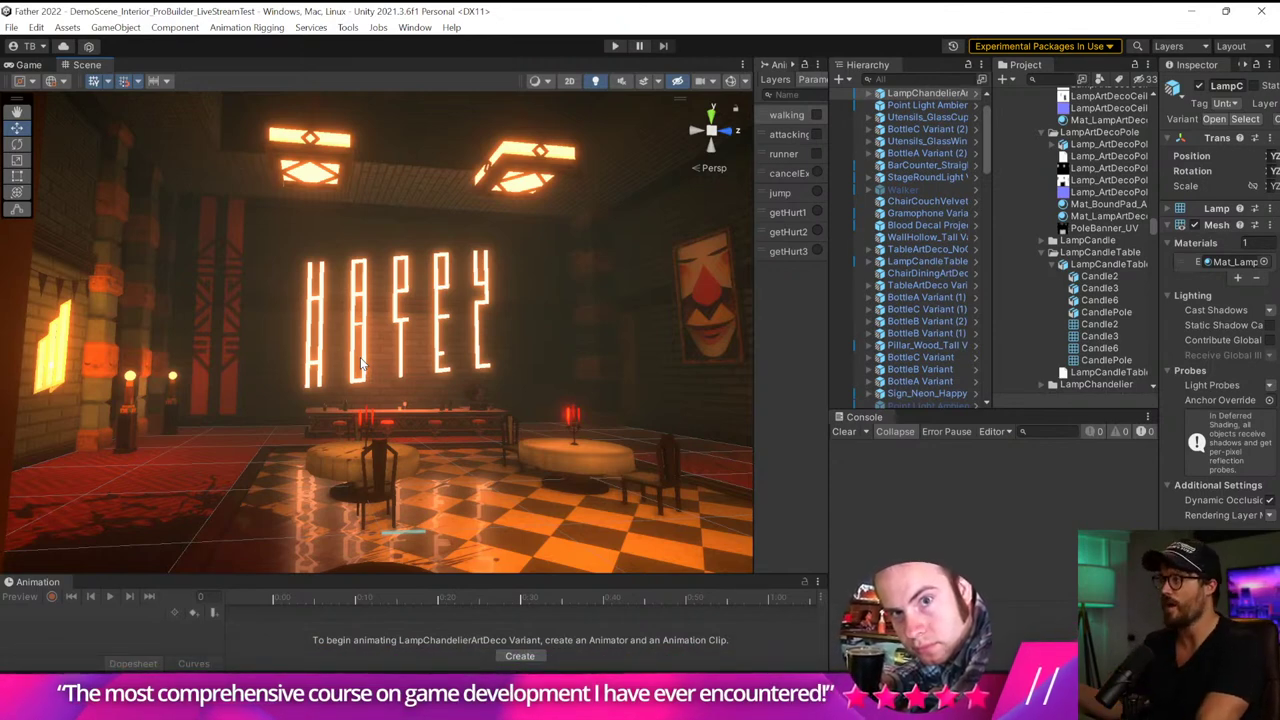
right_drag(362, 363, 436, 398)
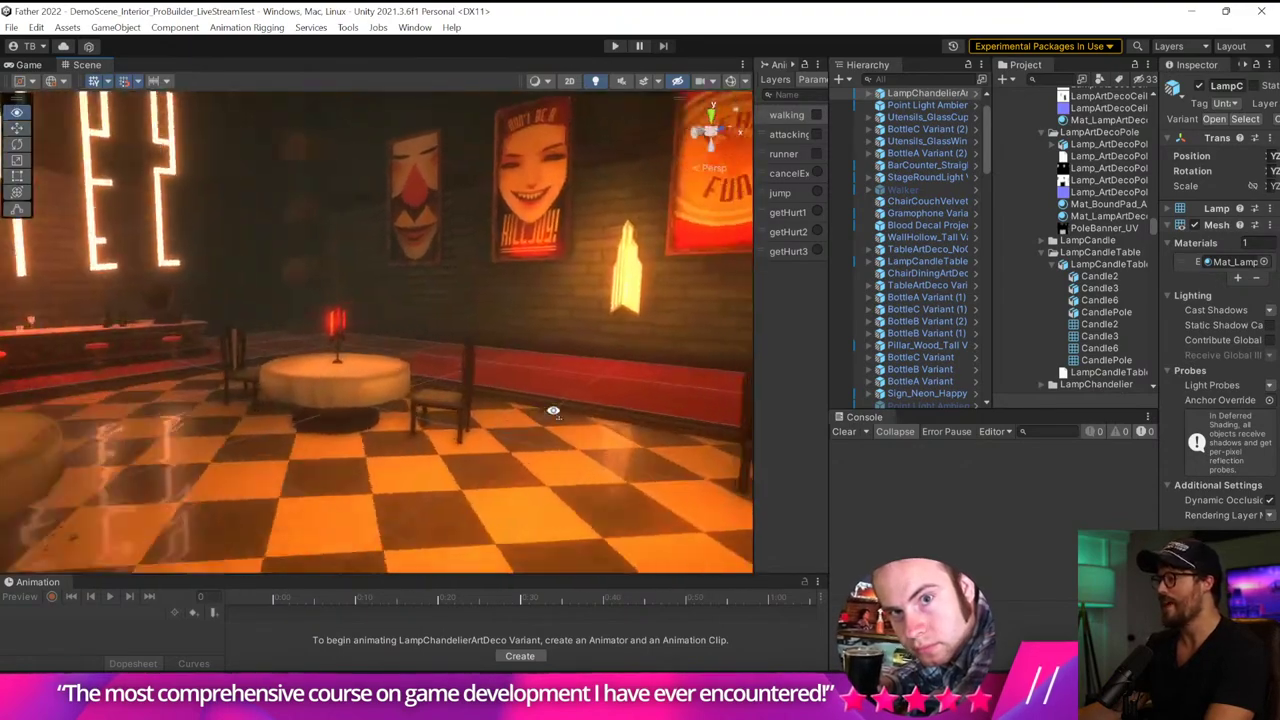
right_drag(553, 411, 478, 390)
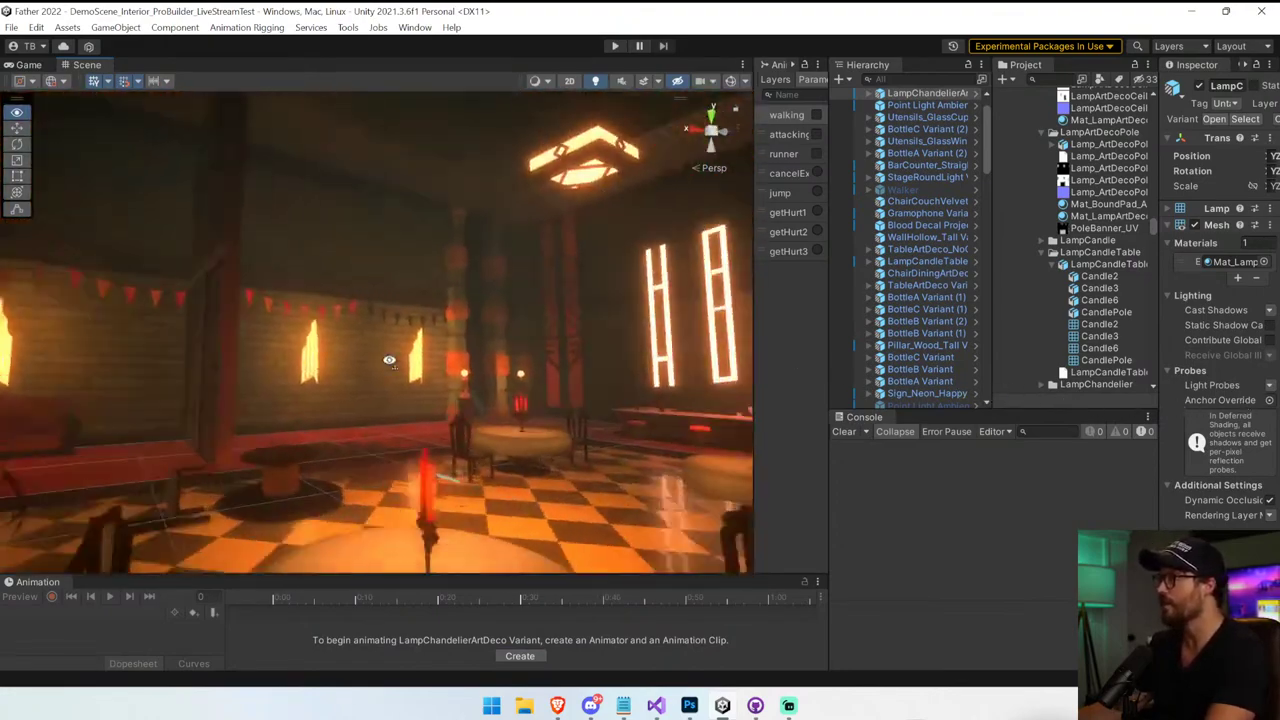
right_drag(389, 360, 539, 392)
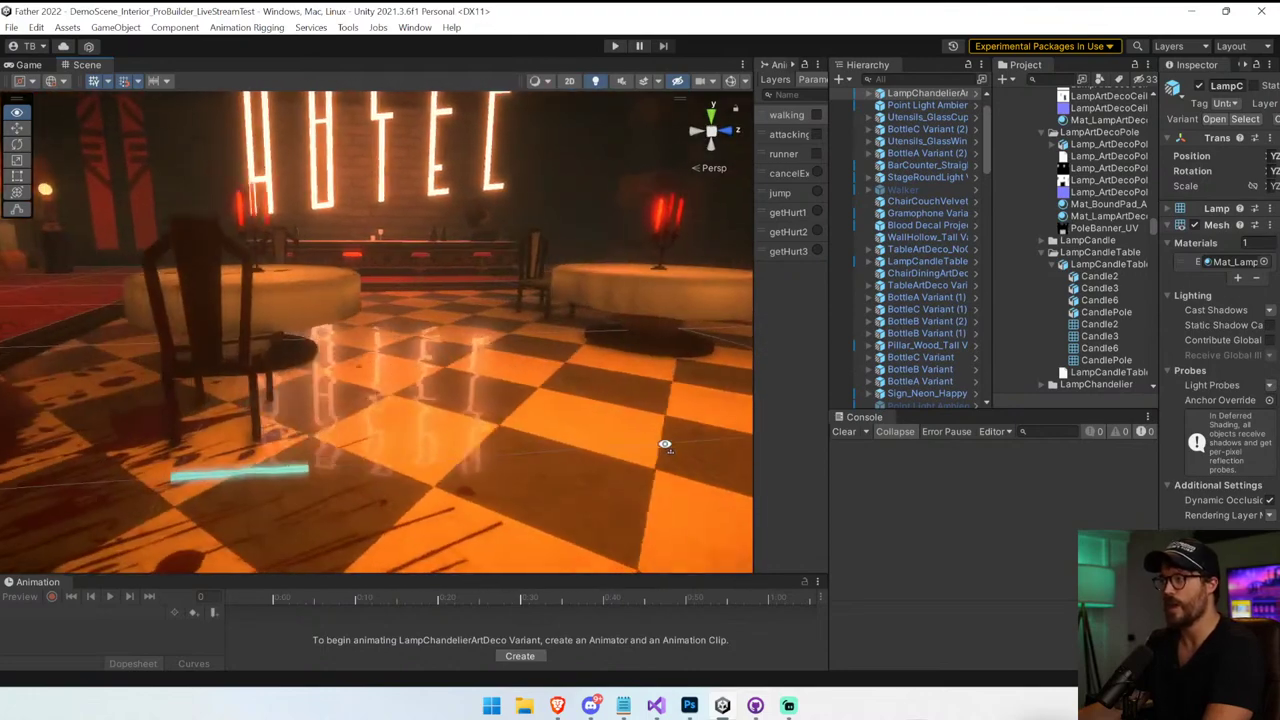
key(s)
right_drag(665, 444, 556, 396)
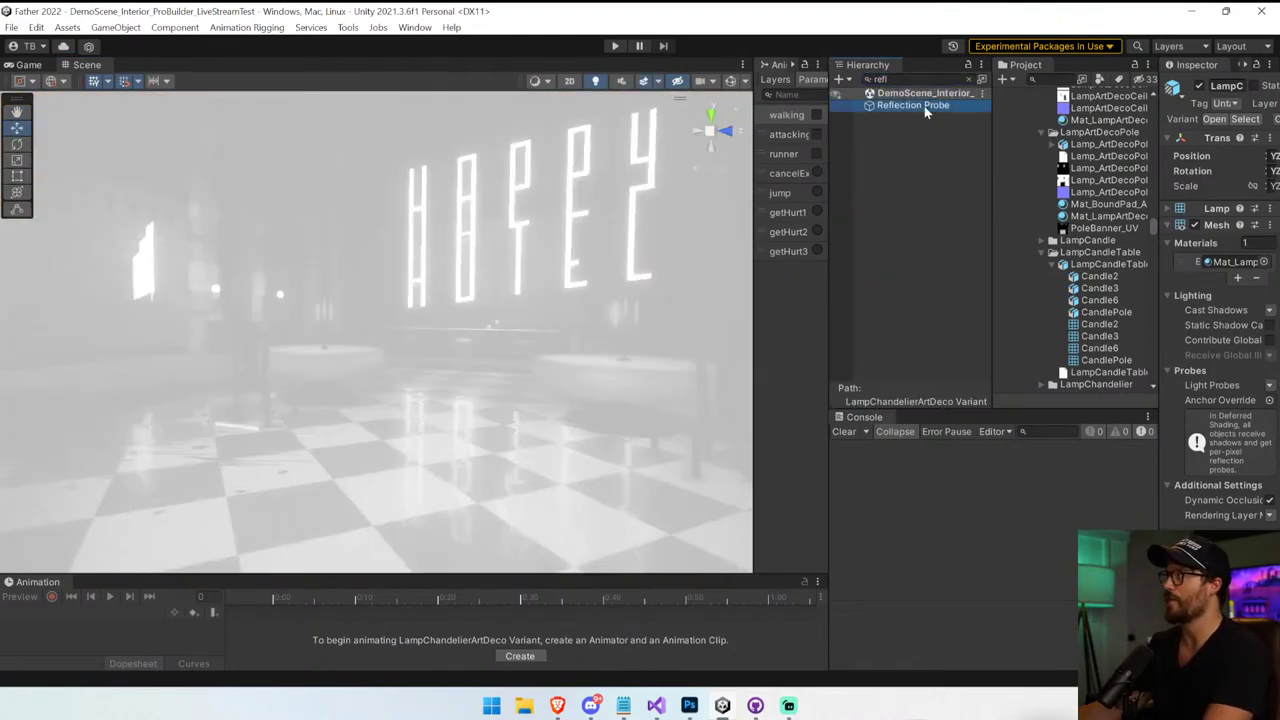
Select the Reflection Probe from the "refl" hierarchy search and examine its bounds around the room and the floor reflections
click(925, 110)
click(969, 80)
right_drag(630, 335, 575, 333)
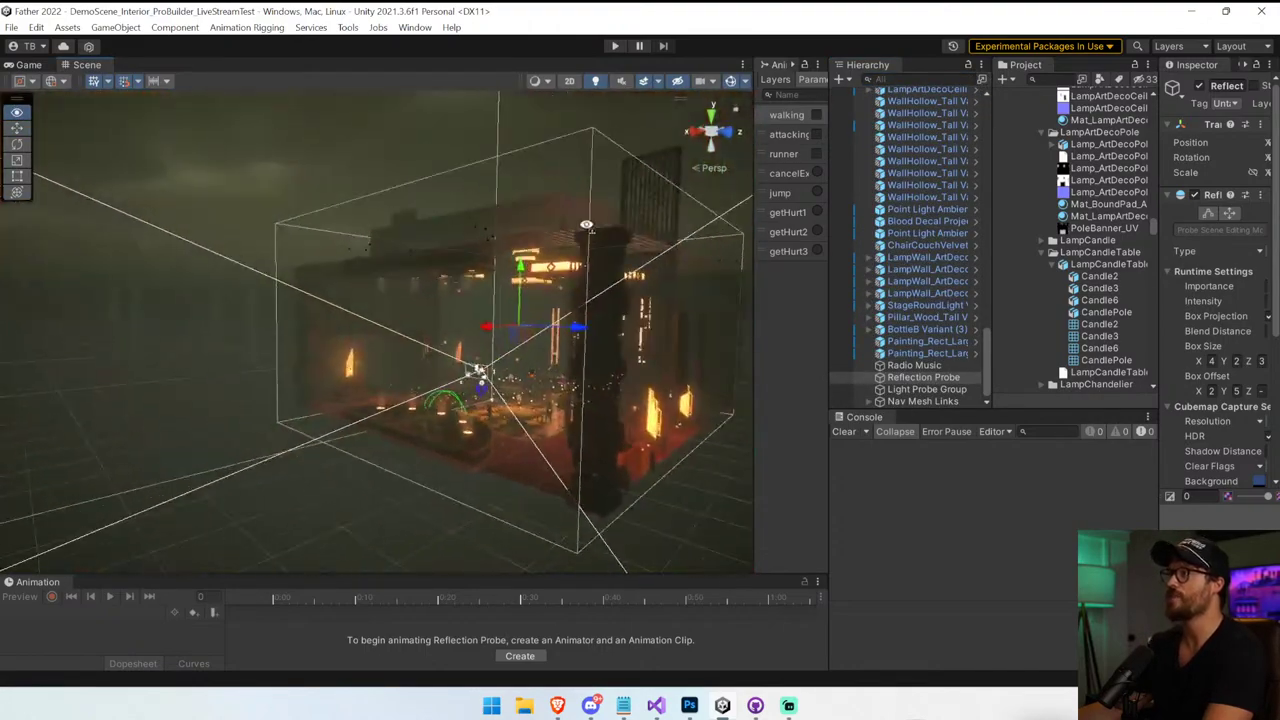
right_drag(587, 227, 1124, 299)
key(w)
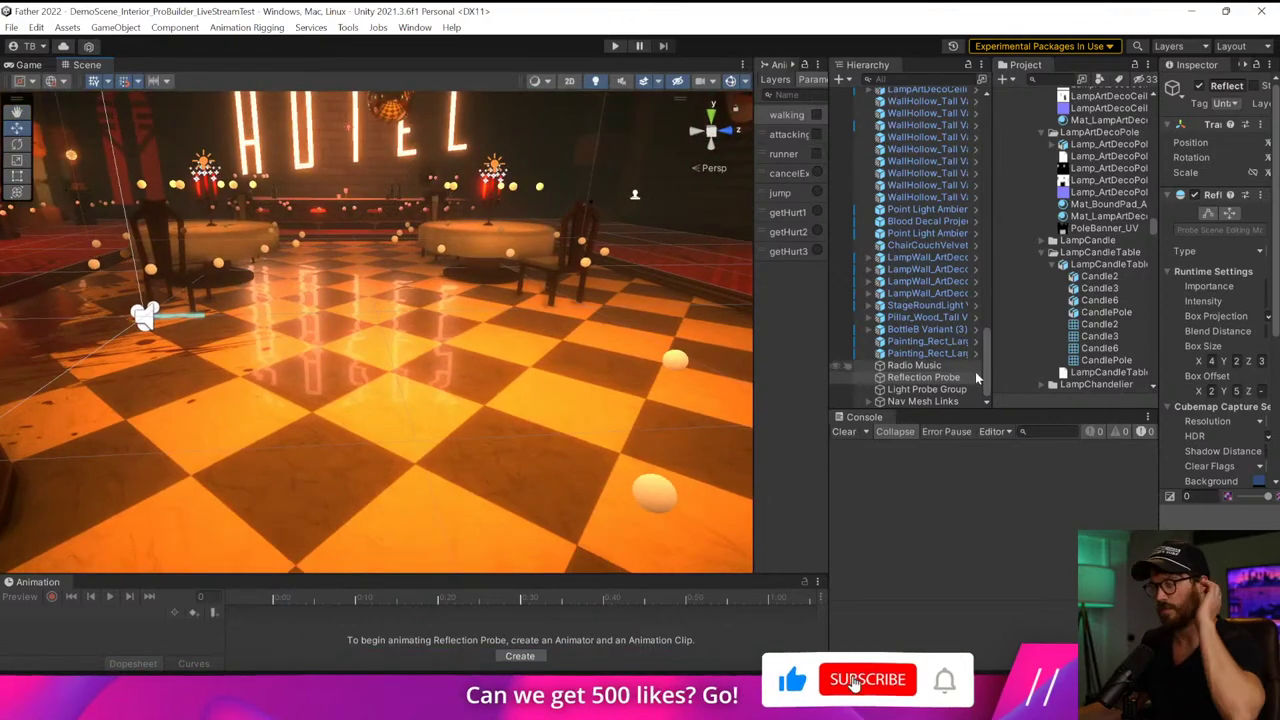
Search the project assets for "couch round" and place the ChairRoundPillarCouch Variant prefab in the scene near the lamp-lit brick wall
right_drag(538, 346, 740, 112)
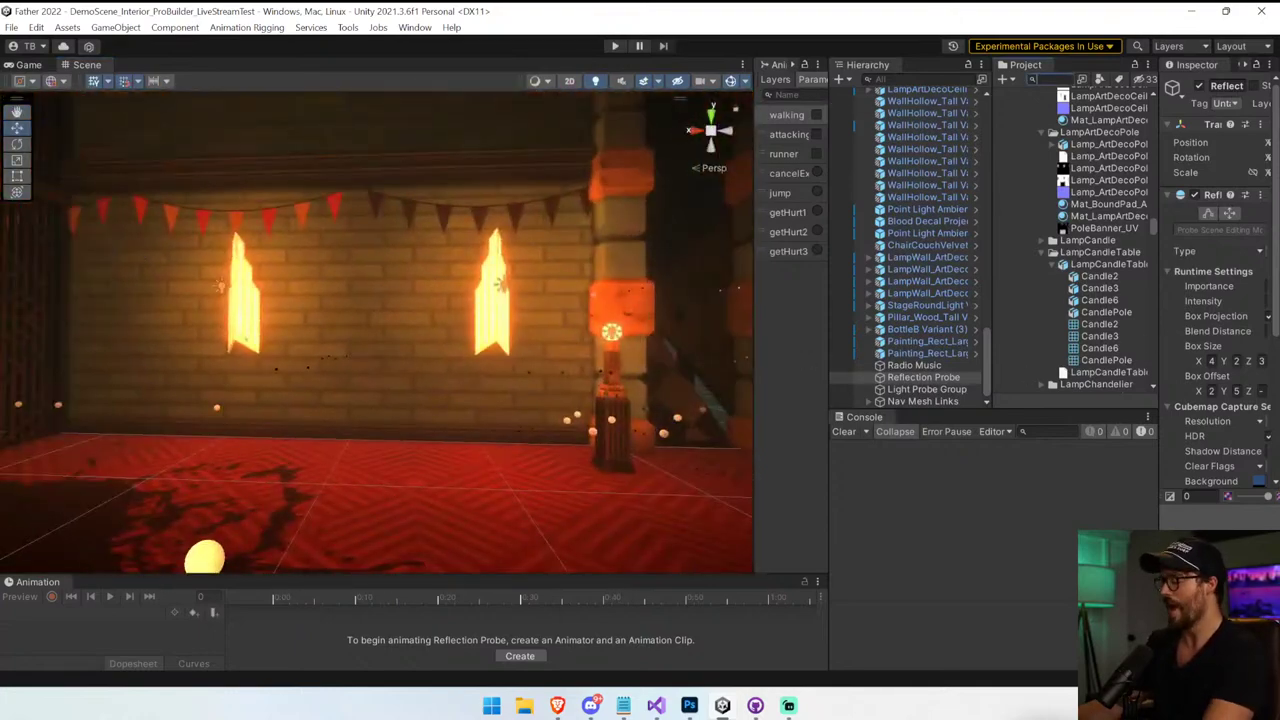
text(round)
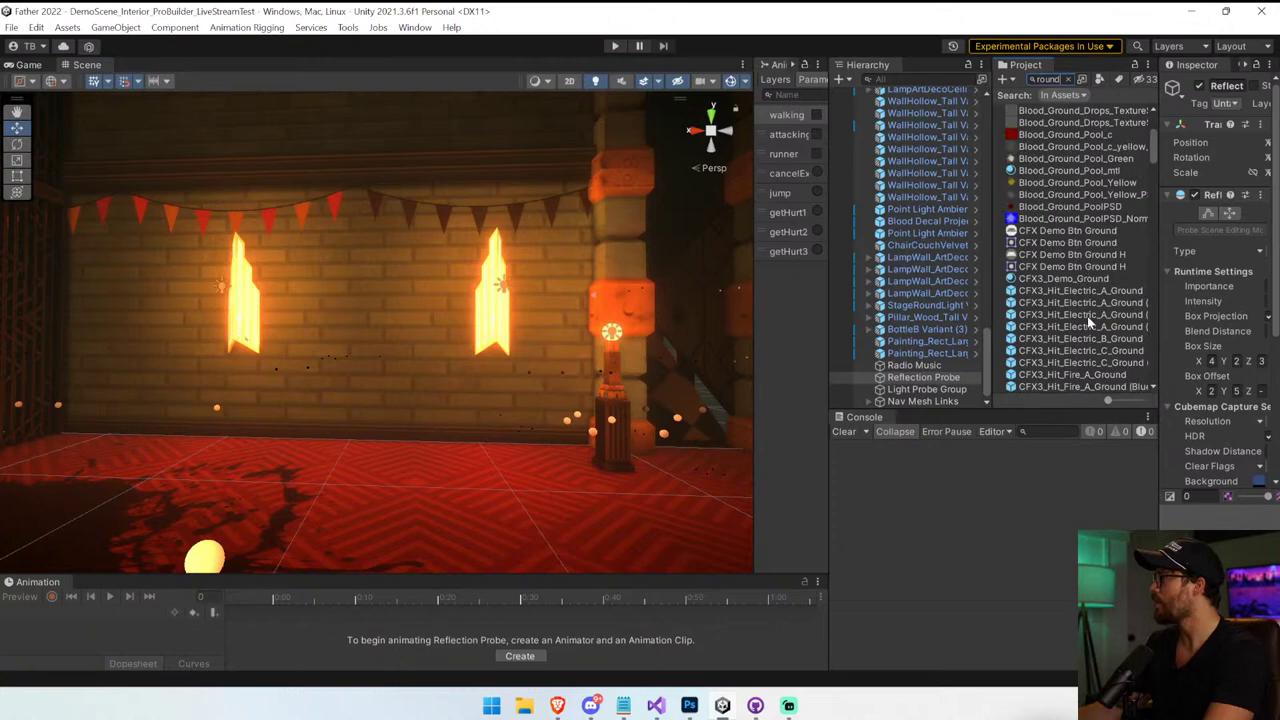
scroll(1087, 316, down, 10)
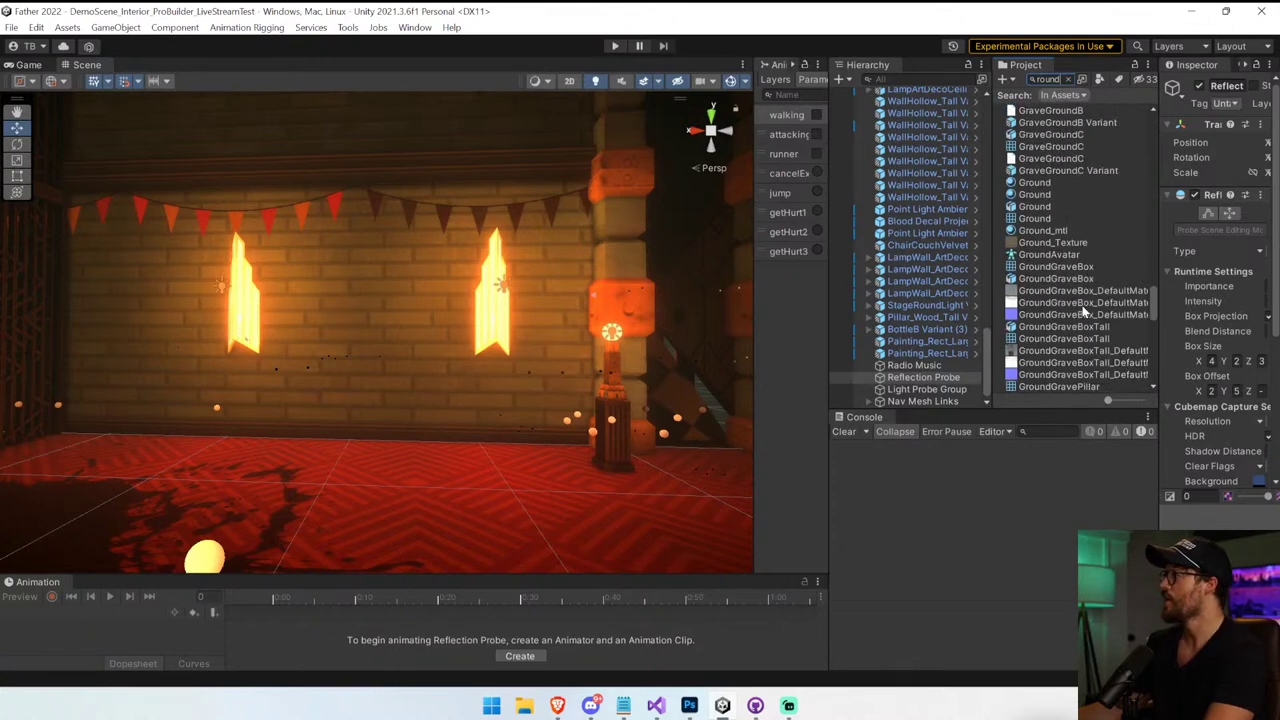
scroll(1080, 300, down, 15)
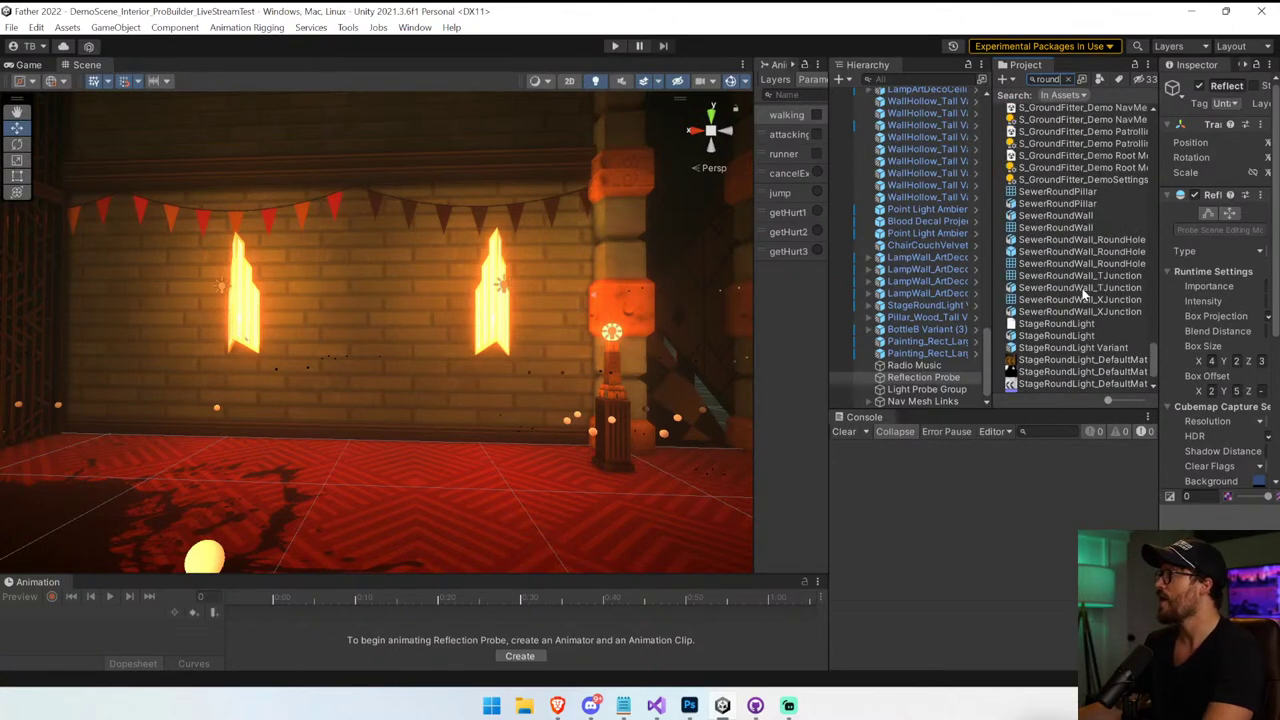
scroll(1083, 295, up, 5)
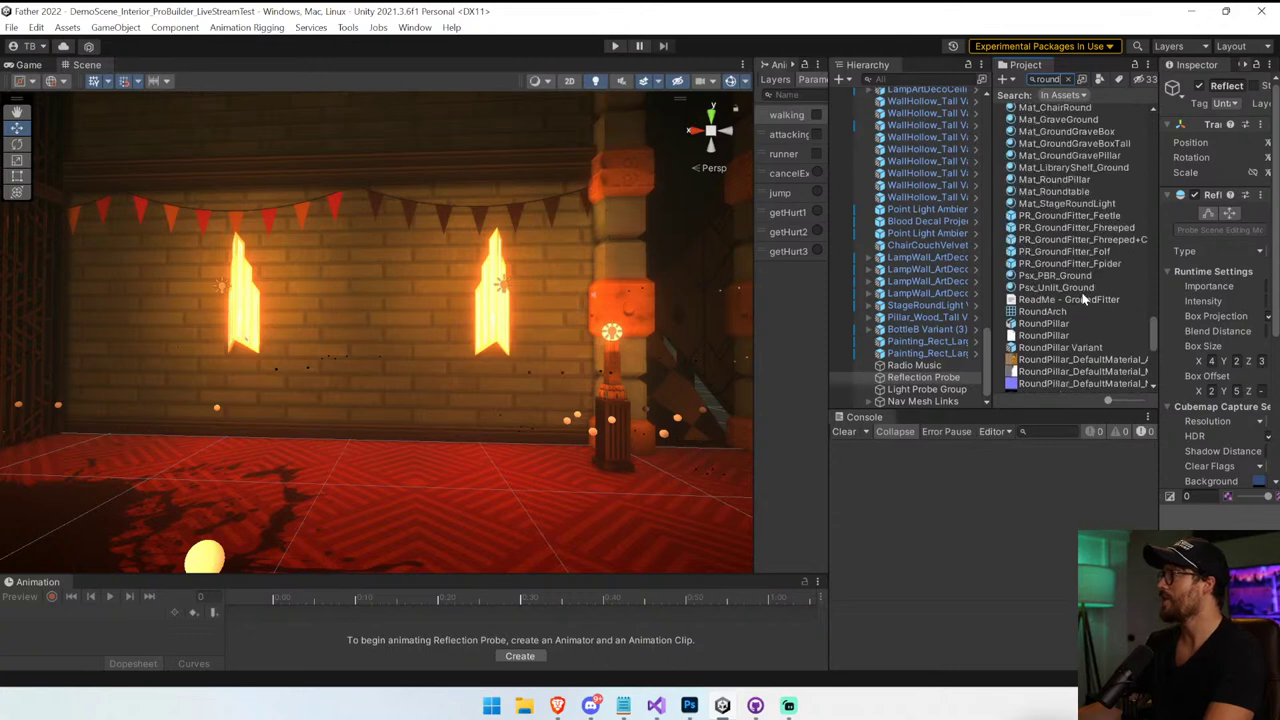
scroll(1083, 292, up, 8)
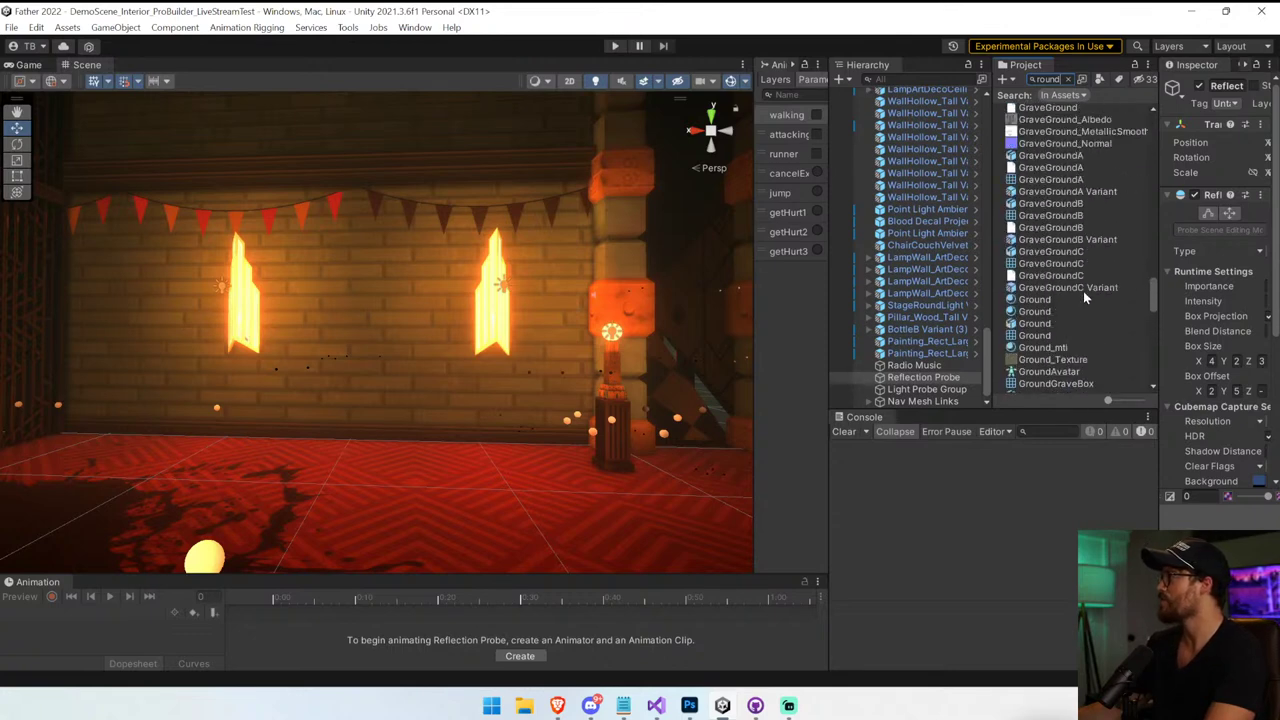
click(1045, 79)
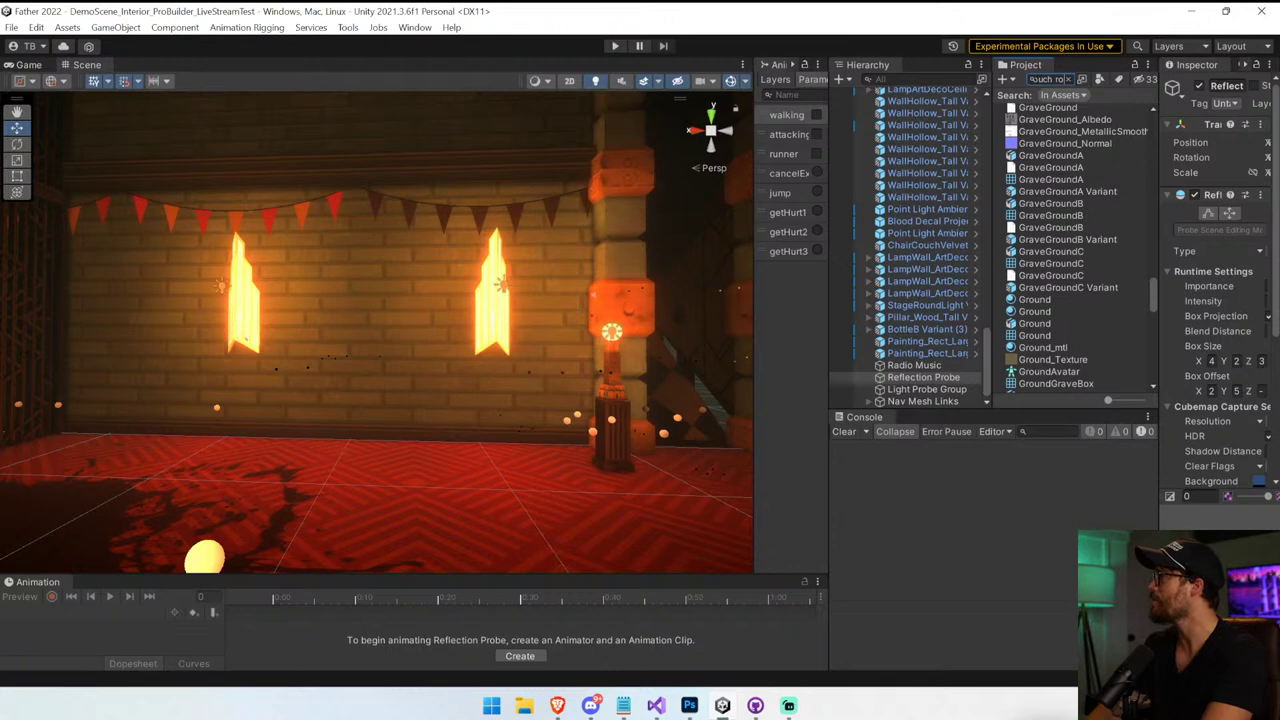
text(couch)
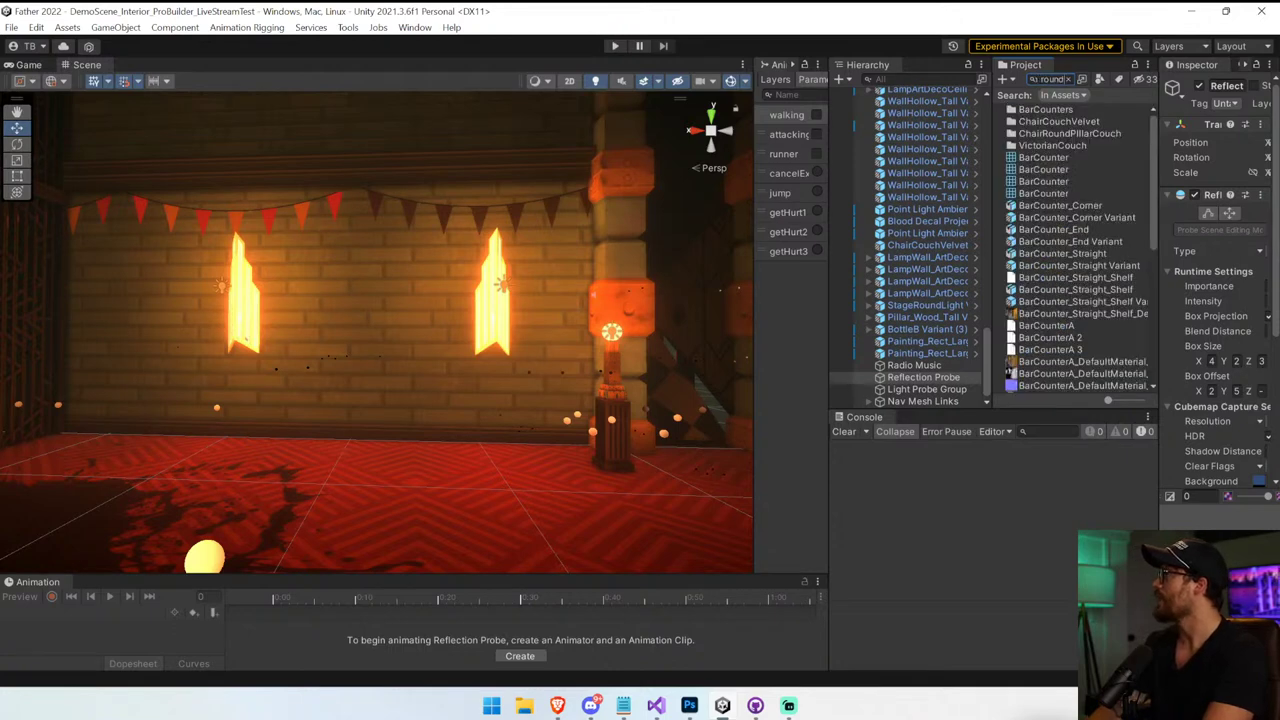
click(1090, 146)
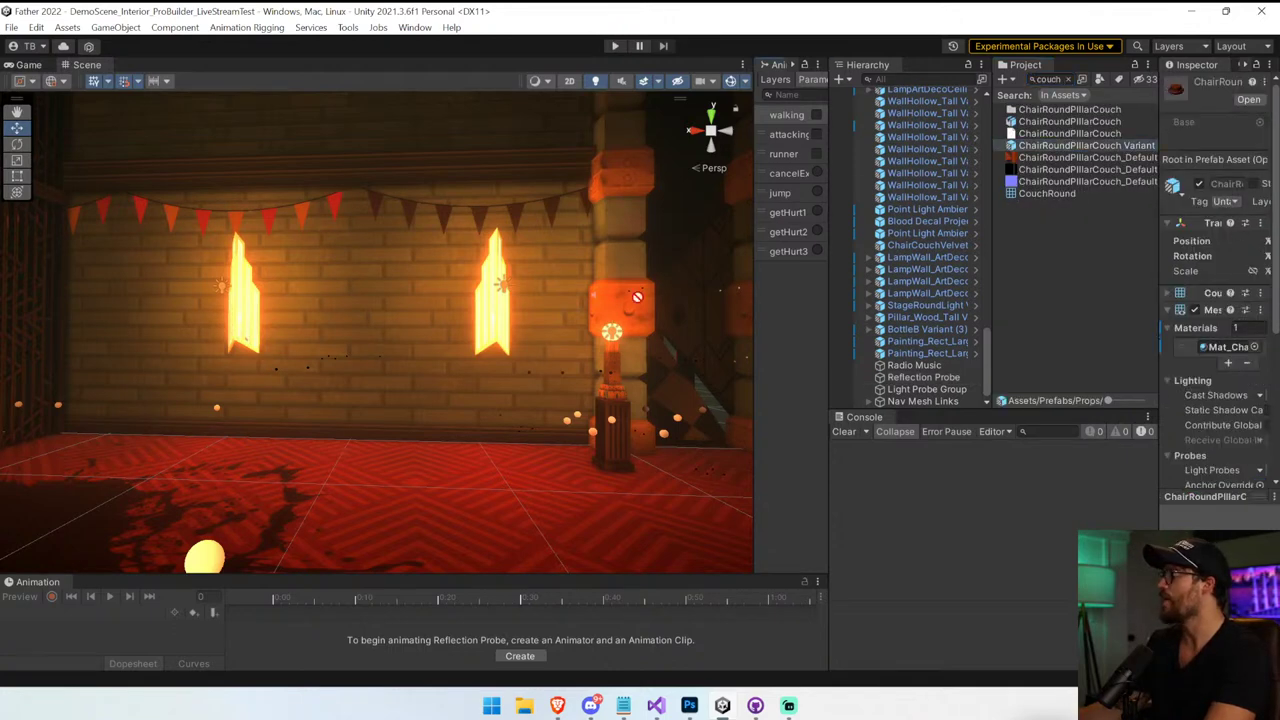
drag(637, 297, 582, 524)
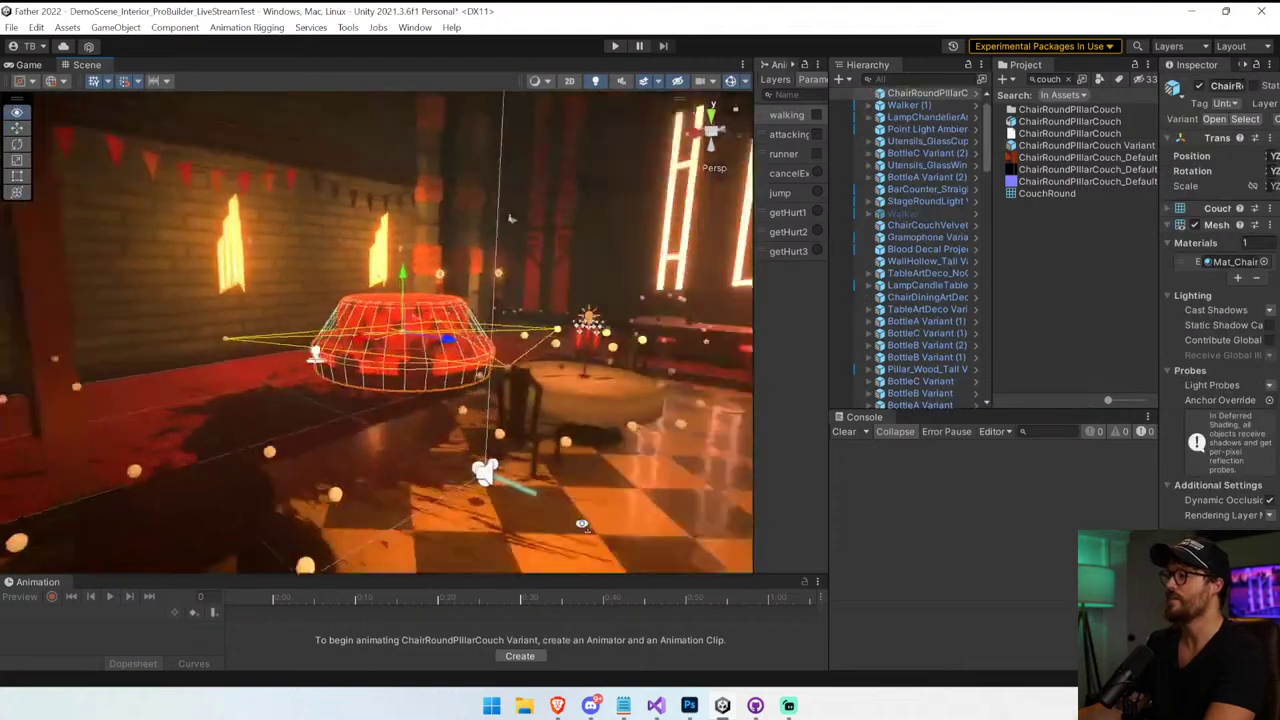
Reposition the round pillar couch on the red carpet beside the brick wall and check its placement from several angles
right_drag(582, 524, 598, 514)
key(w)
right_drag(419, 301, 527, 318)
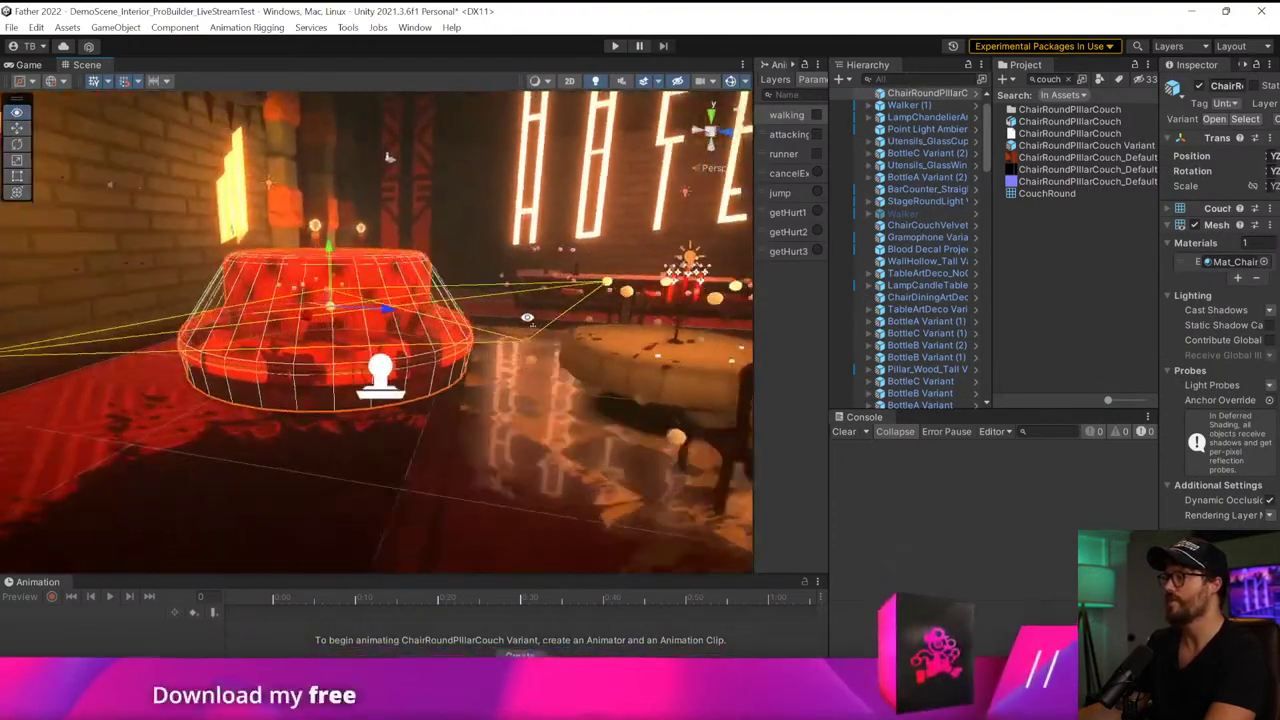
key(f)
drag(348, 317, 380, 303)
drag(467, 294, 384, 298)
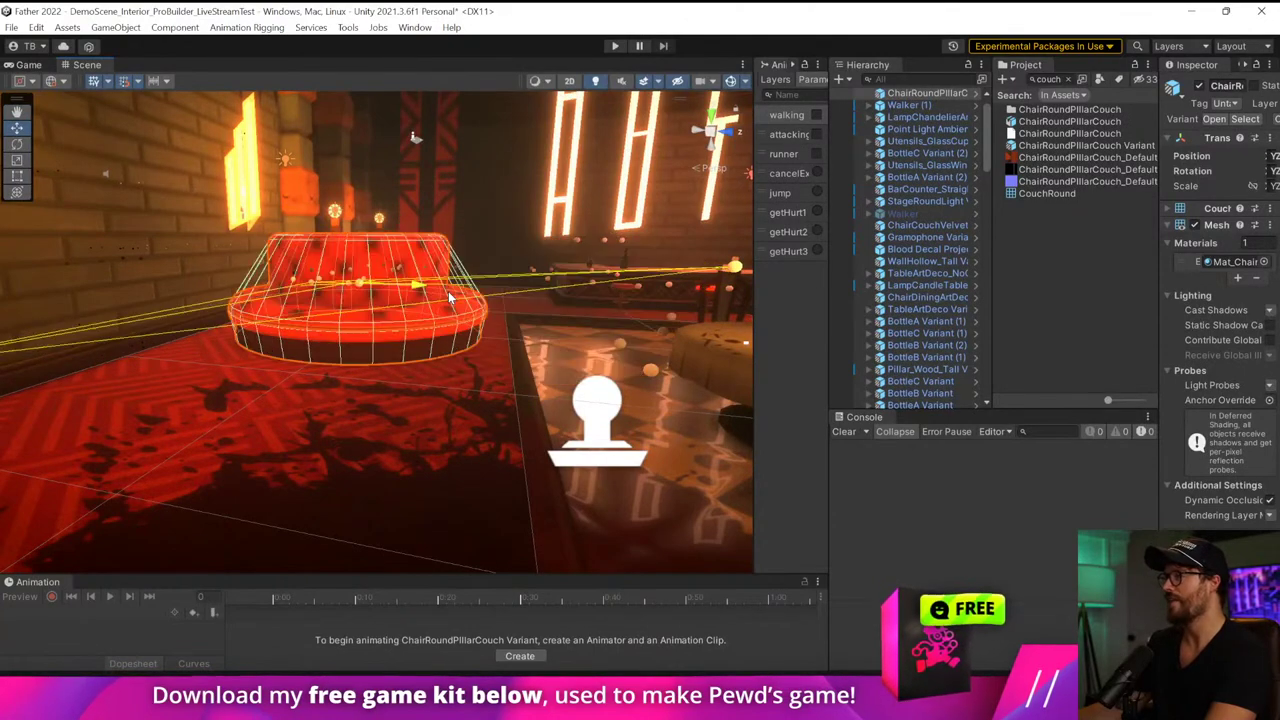
key(w)
mouse_move(384, 298)
right_down()
mouse_move(448, 300)
mouse_move(356, 298)
mouse_move(372, 294)
right_up()
key(s)
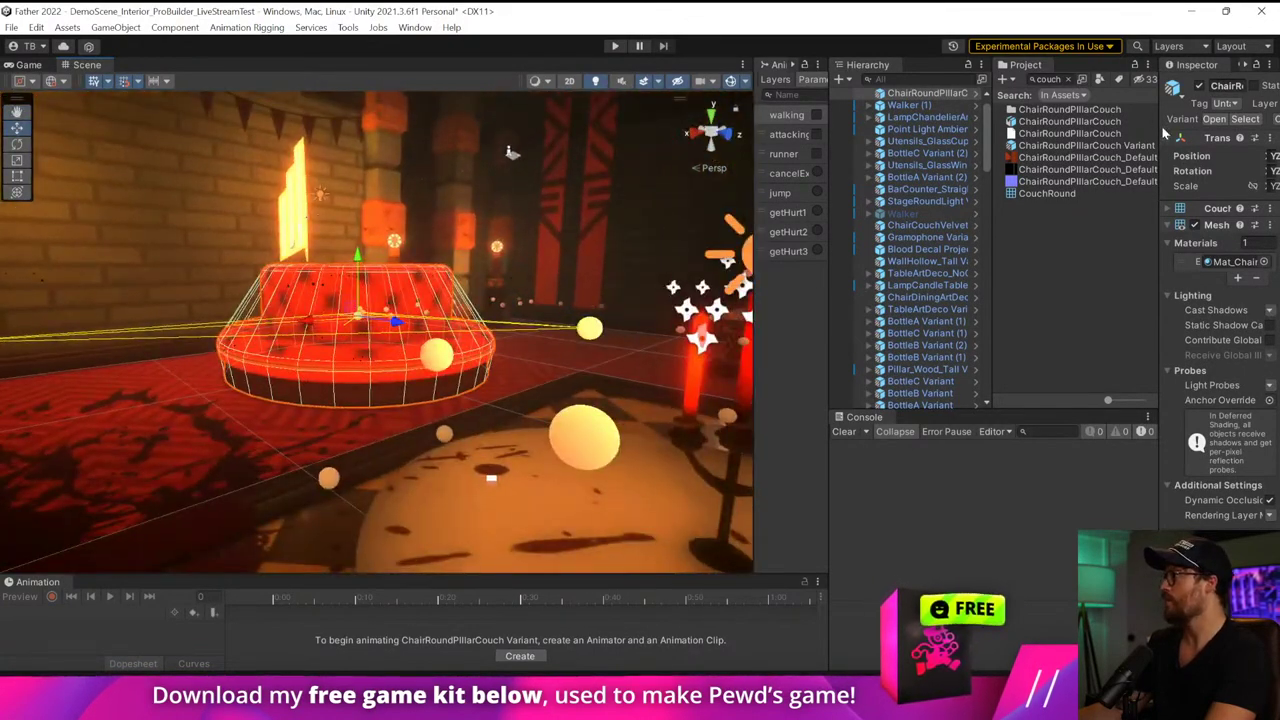
Open the scene's Lighting settings with more room to read them, and clear the baked lighting data and the console
drag(1161, 133, 914, 120)
click(1015, 65)
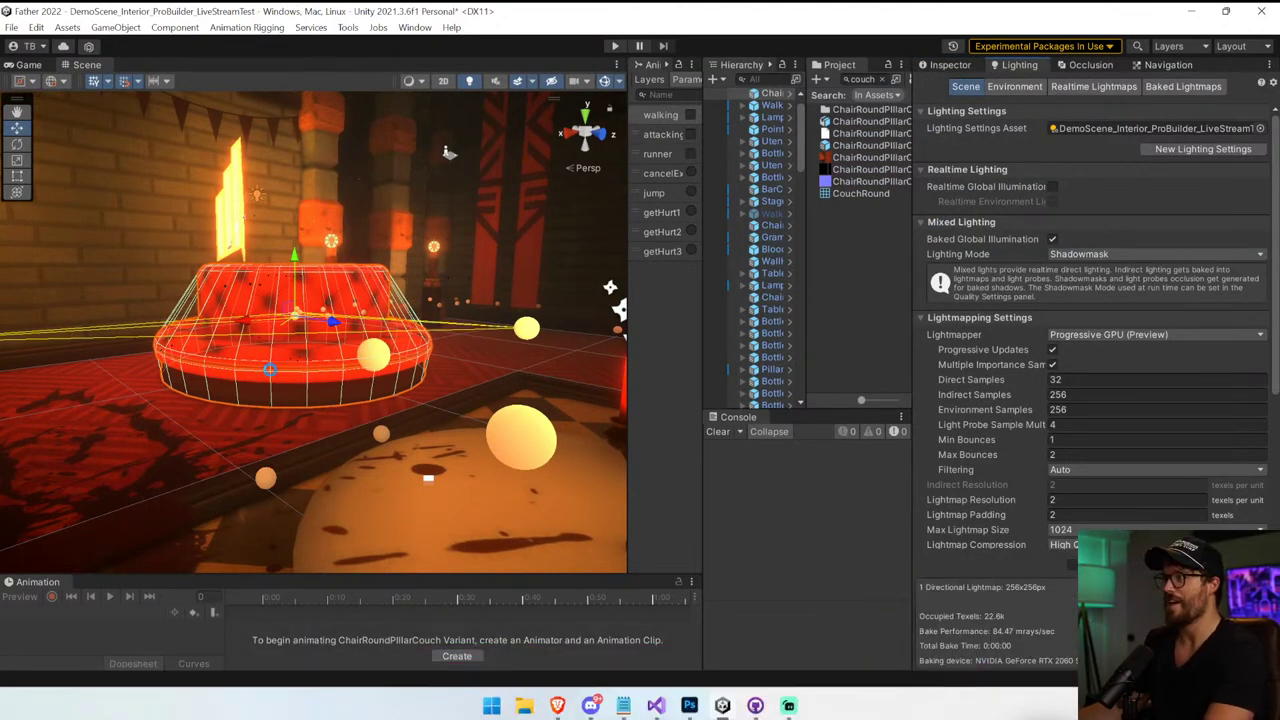
right_drag(286, 351, 58, 335)
click(718, 436)
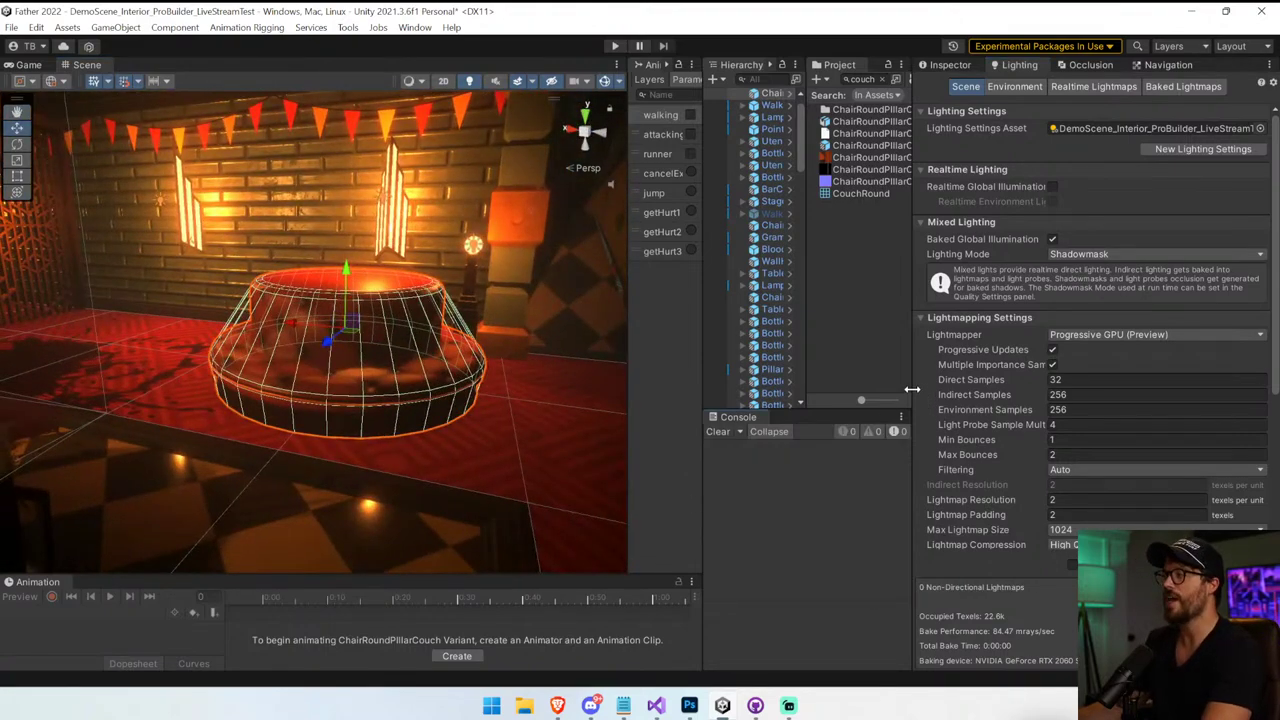
Rearrange the editor layout to give the Scene view more width, and view the round couch under the changed lighting
drag(914, 391, 984, 391)
drag(701, 385, 792, 384)
right_drag(684, 374, 575, 203)
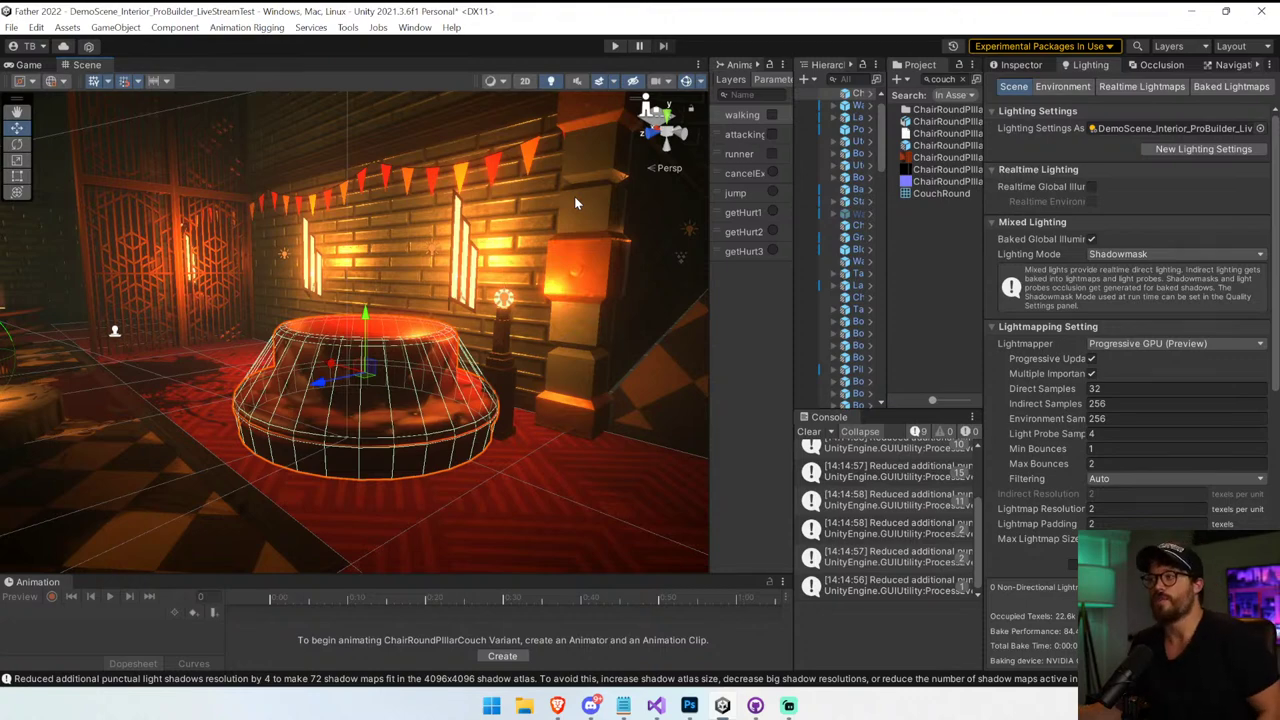
Run the game to test the hall in play mode, fire the gun several times and lower the system volume
click(615, 45)
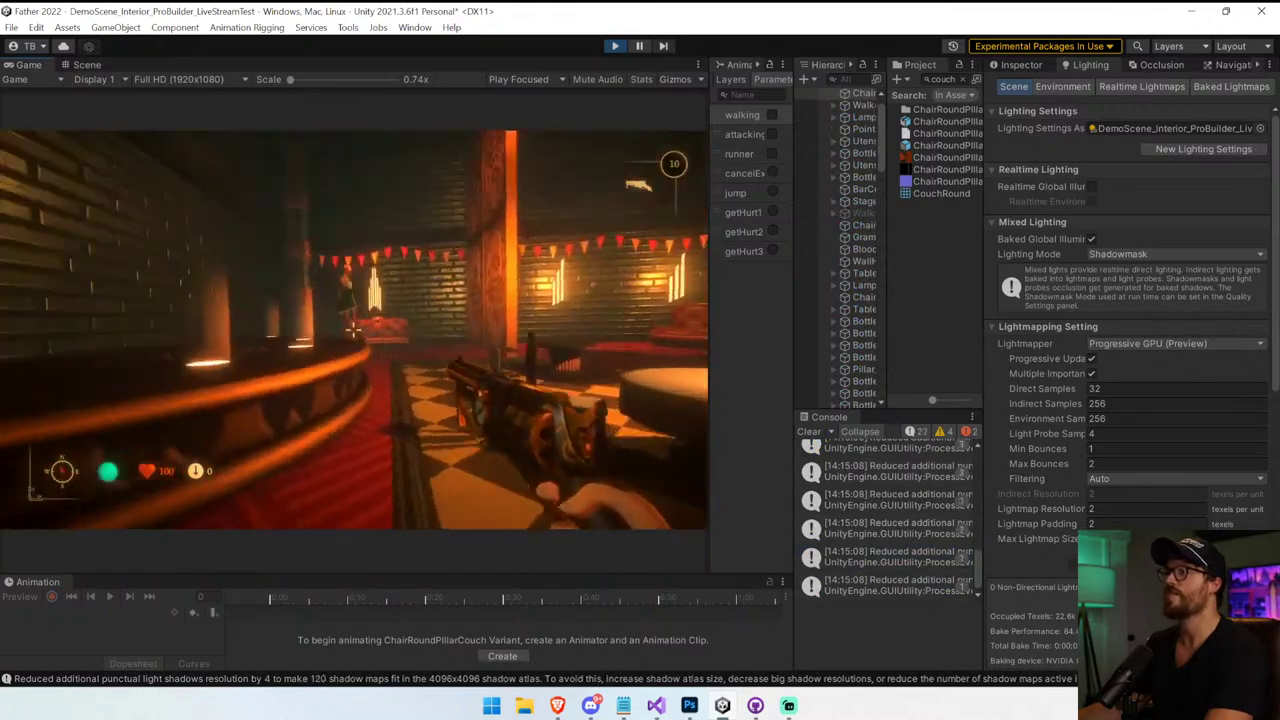
click(353, 329)
click(353, 329)
click(353, 329)
click(353, 329)
click(353, 329)
click(353, 329)
click(353, 329)
key(Escape)
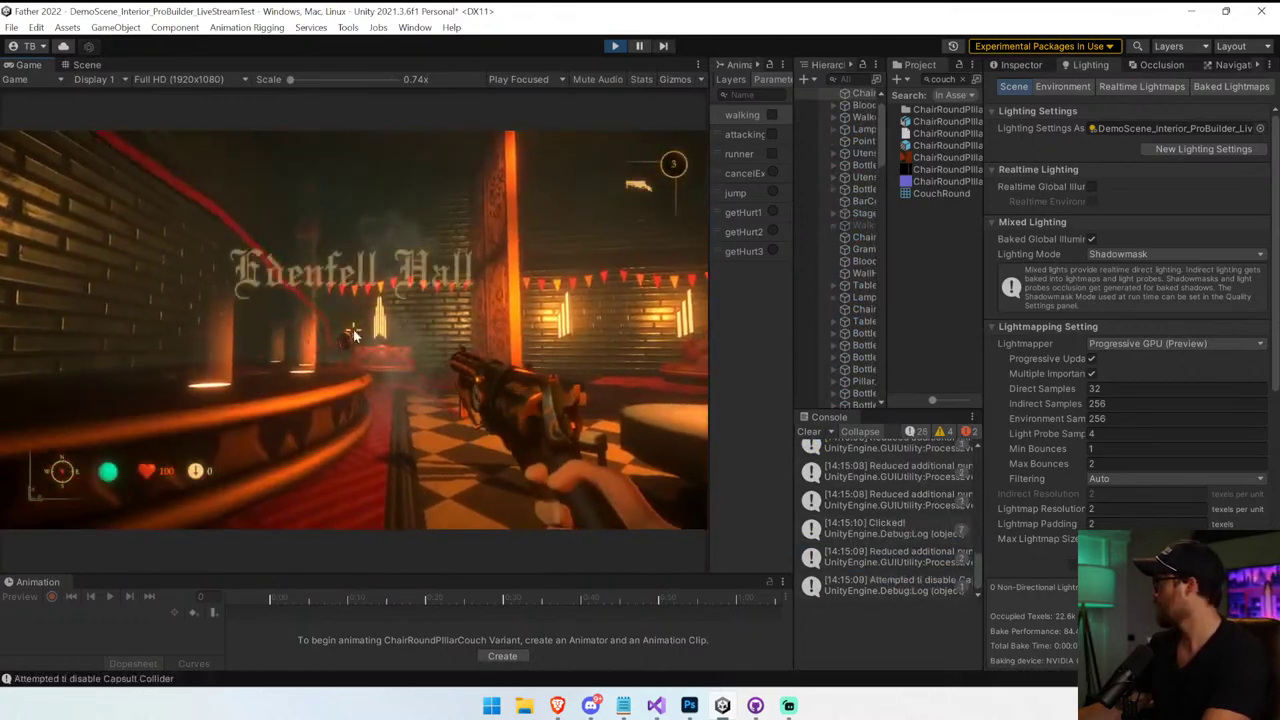
key(XF86AudioLowerVolume)
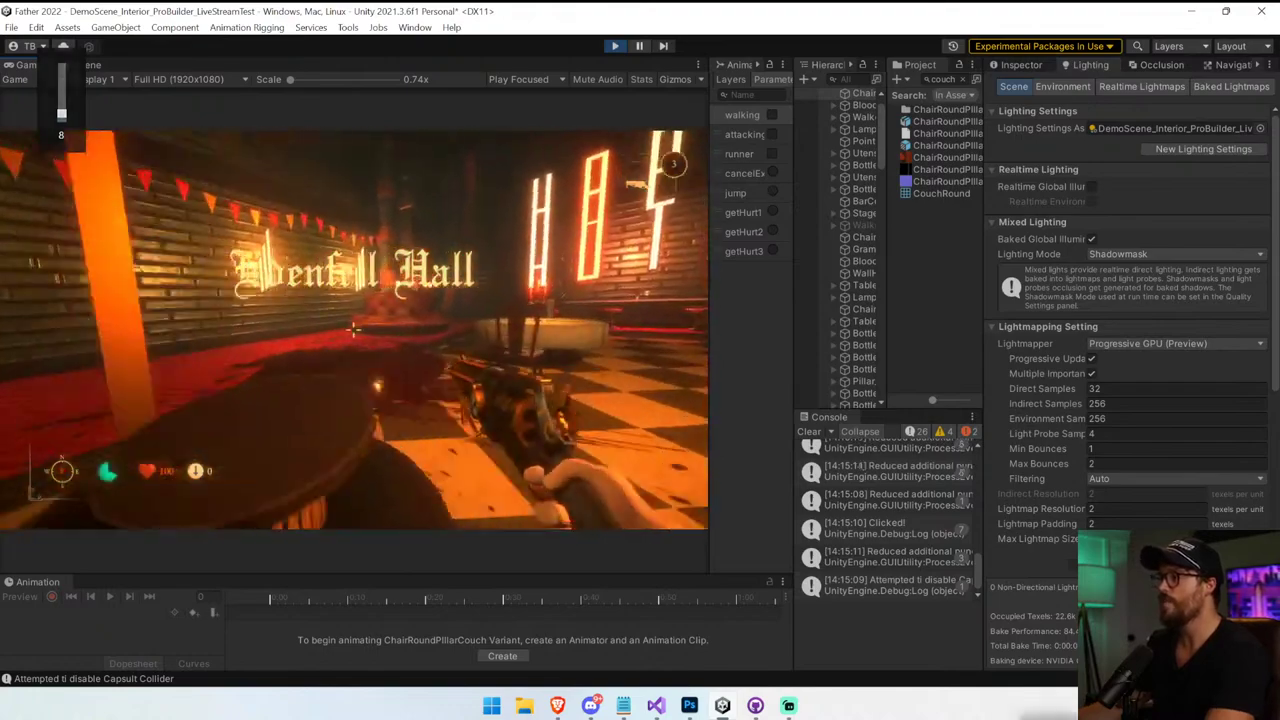
Walk up to the round couch in play mode, stop the game and widen the Animator panel beside the Scene view
key(w)
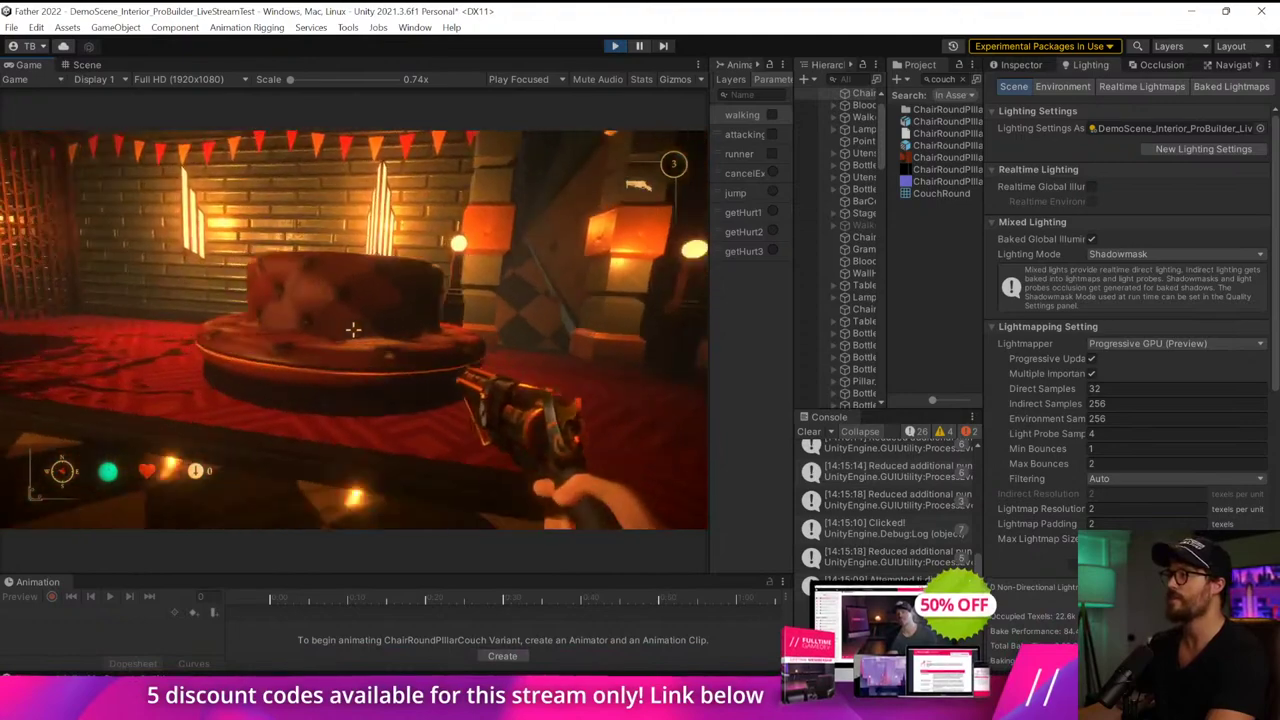
key(ctrl+p)
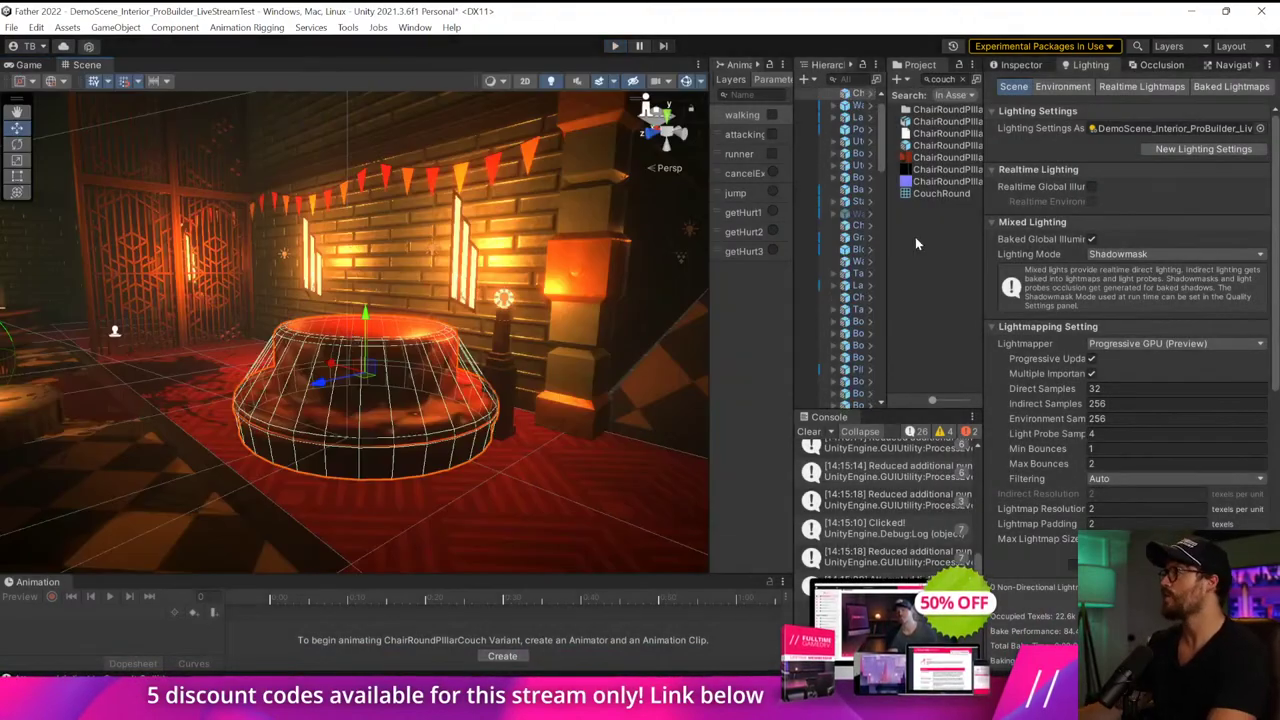
drag(881, 183, 547, 214)
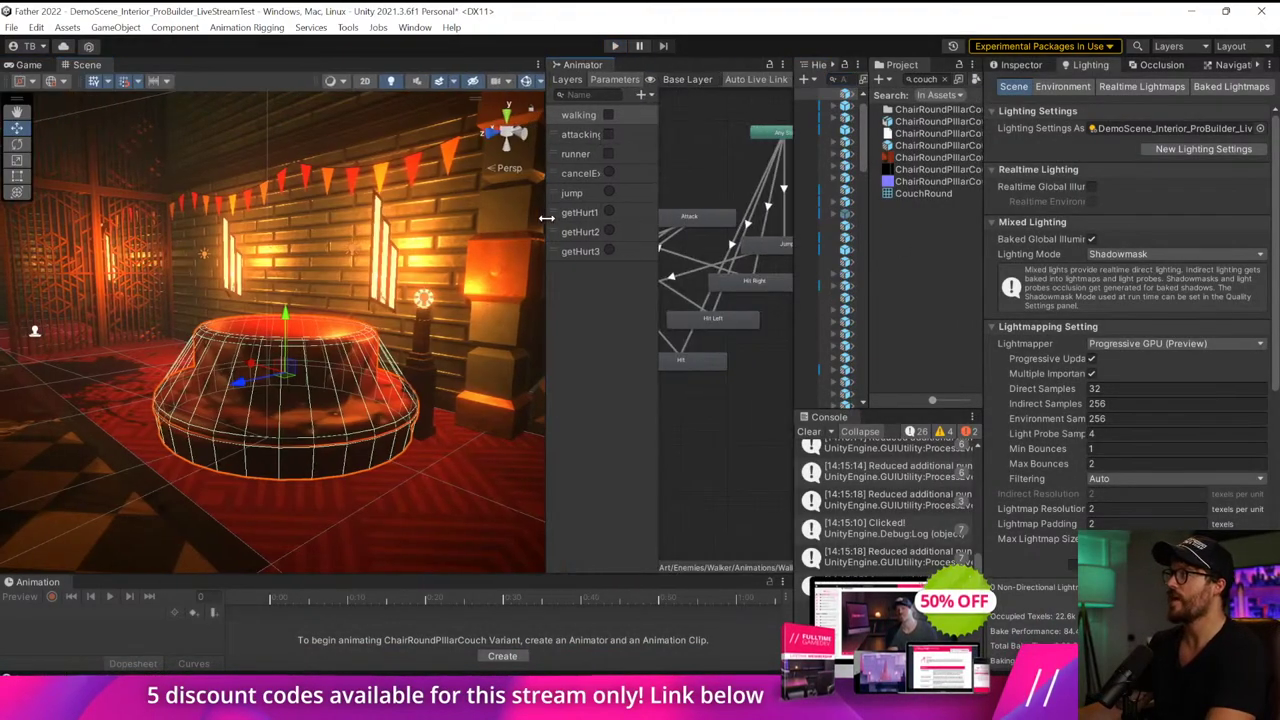
Search the project assets for "pillar" and inspect the results, including the round couch prefab, LightArtDecoPillar and Pillar_Tall models
text(rounde pil)
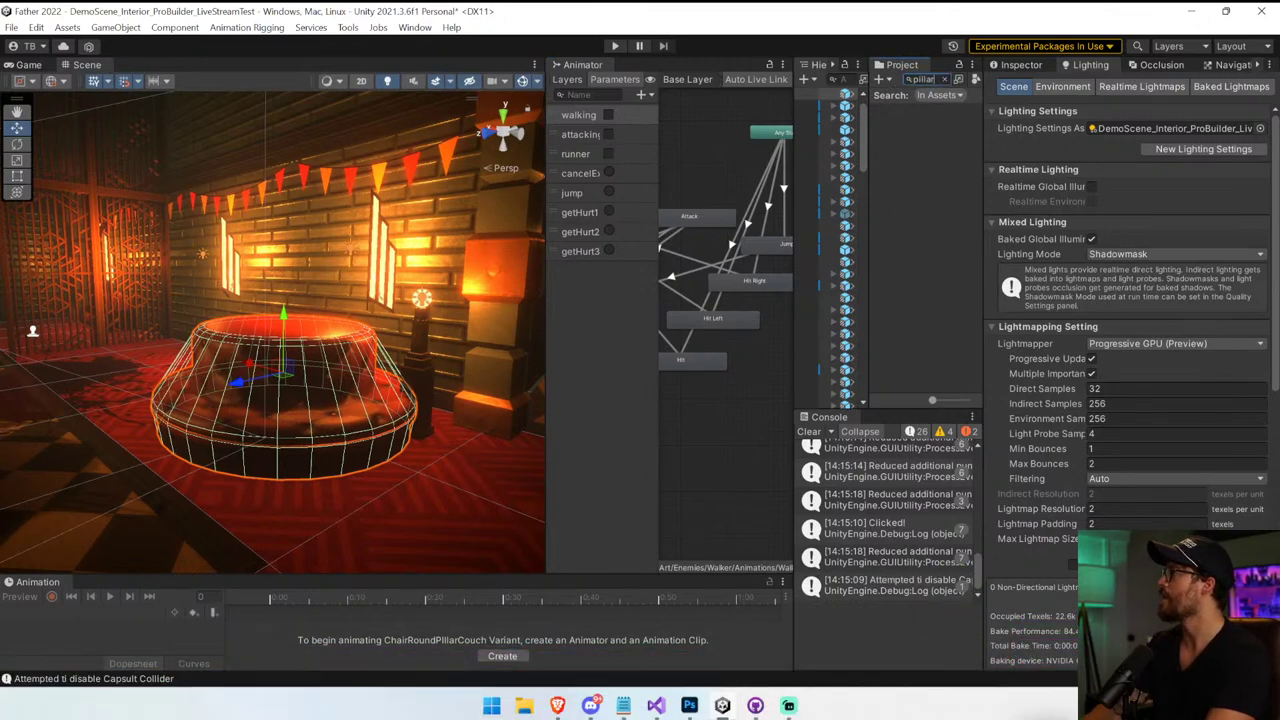
click(958, 207)
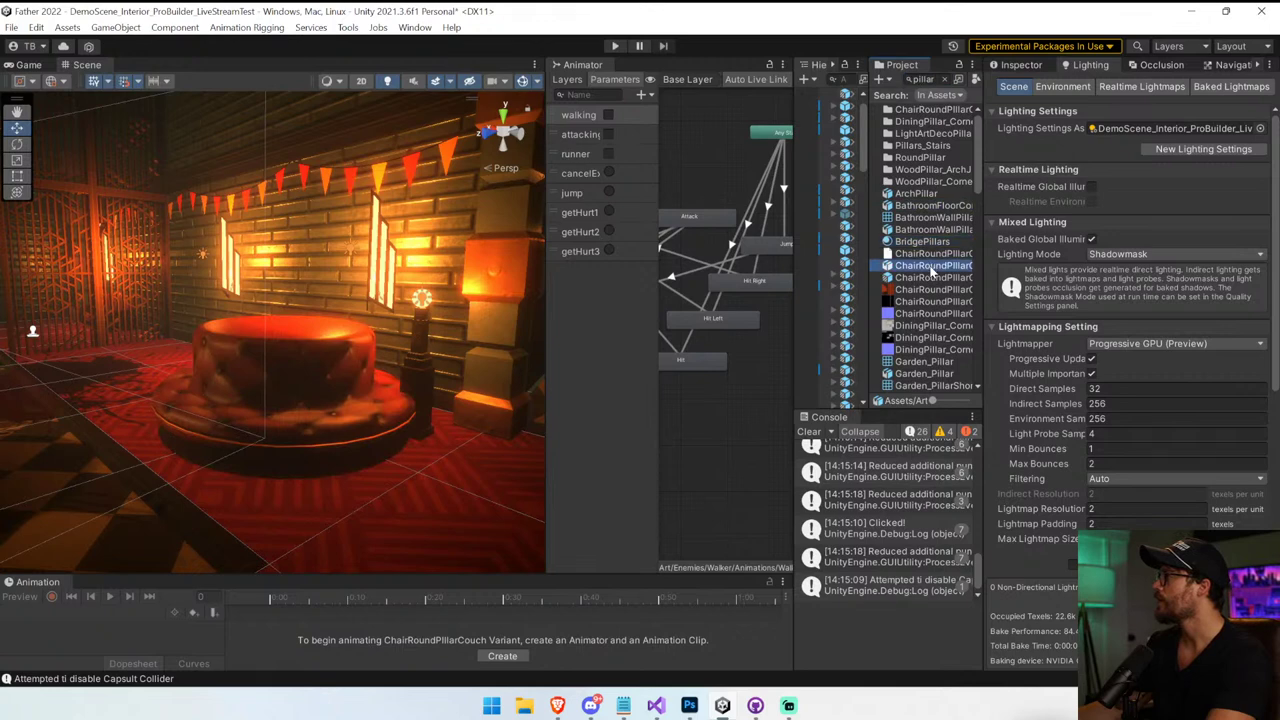
click(1018, 65)
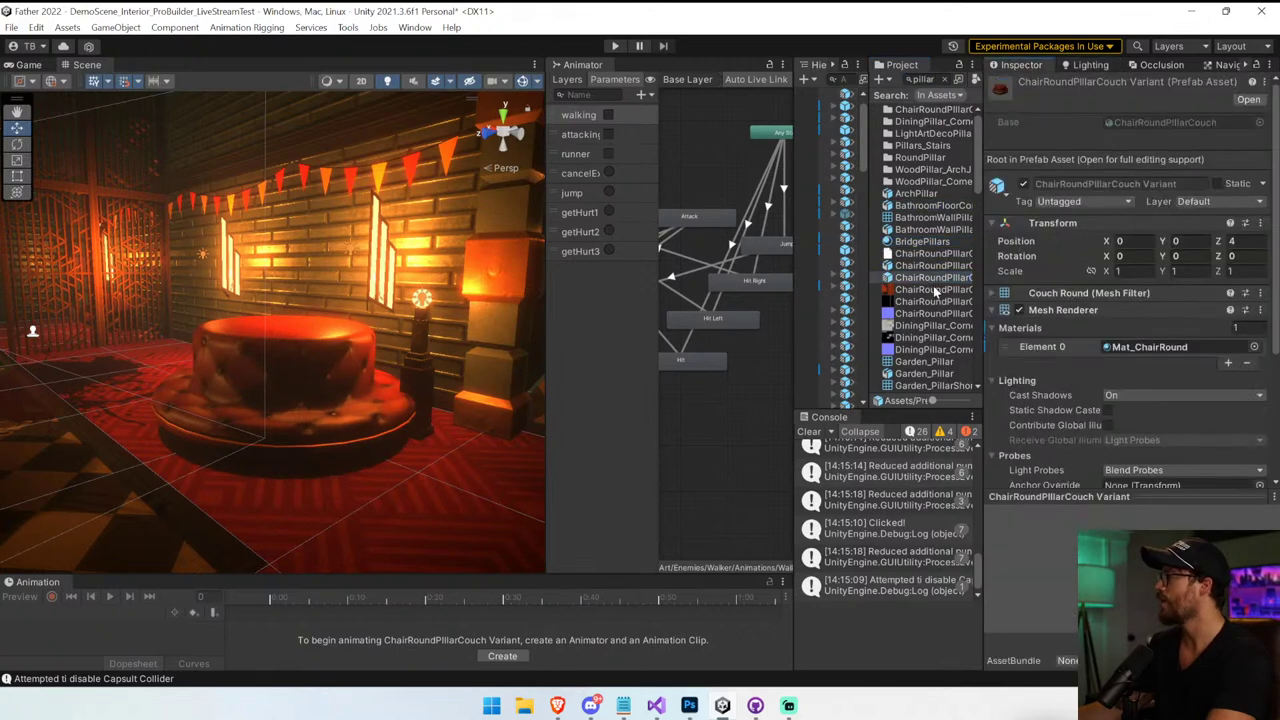
drag(981, 287, 1083, 285)
scroll(983, 361, down, 2)
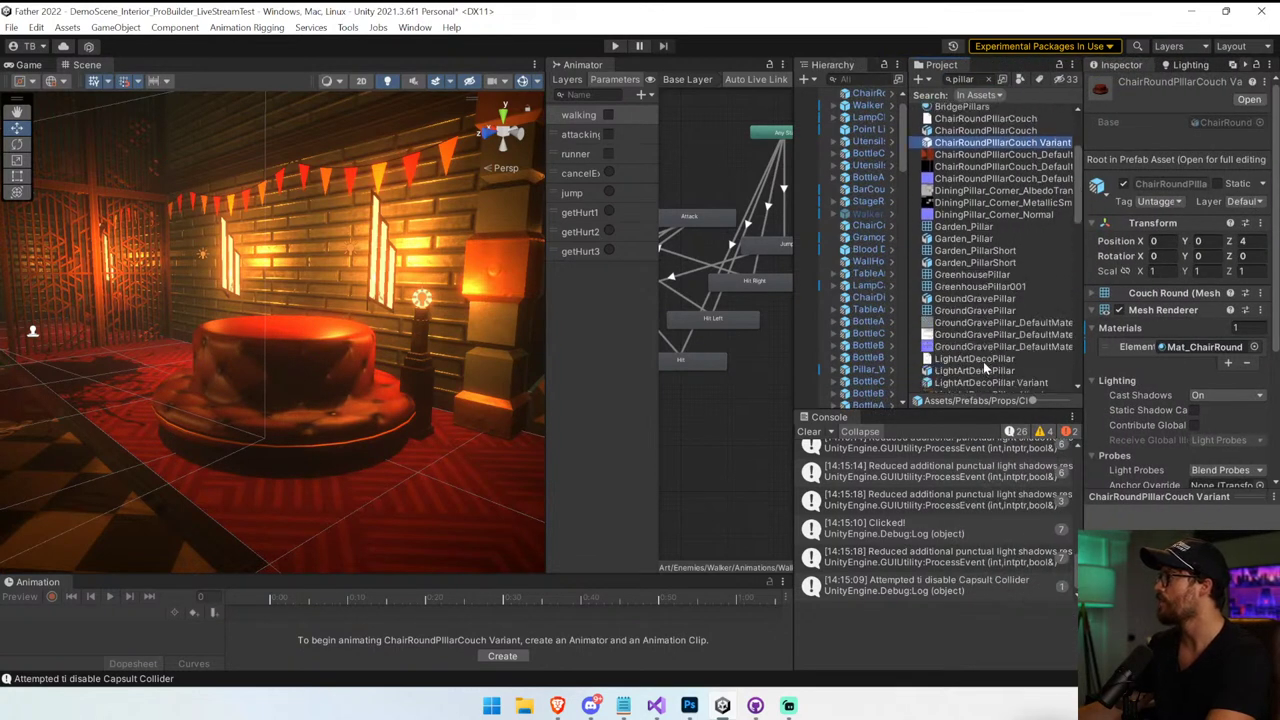
scroll(978, 316, down, 5)
click(1018, 327)
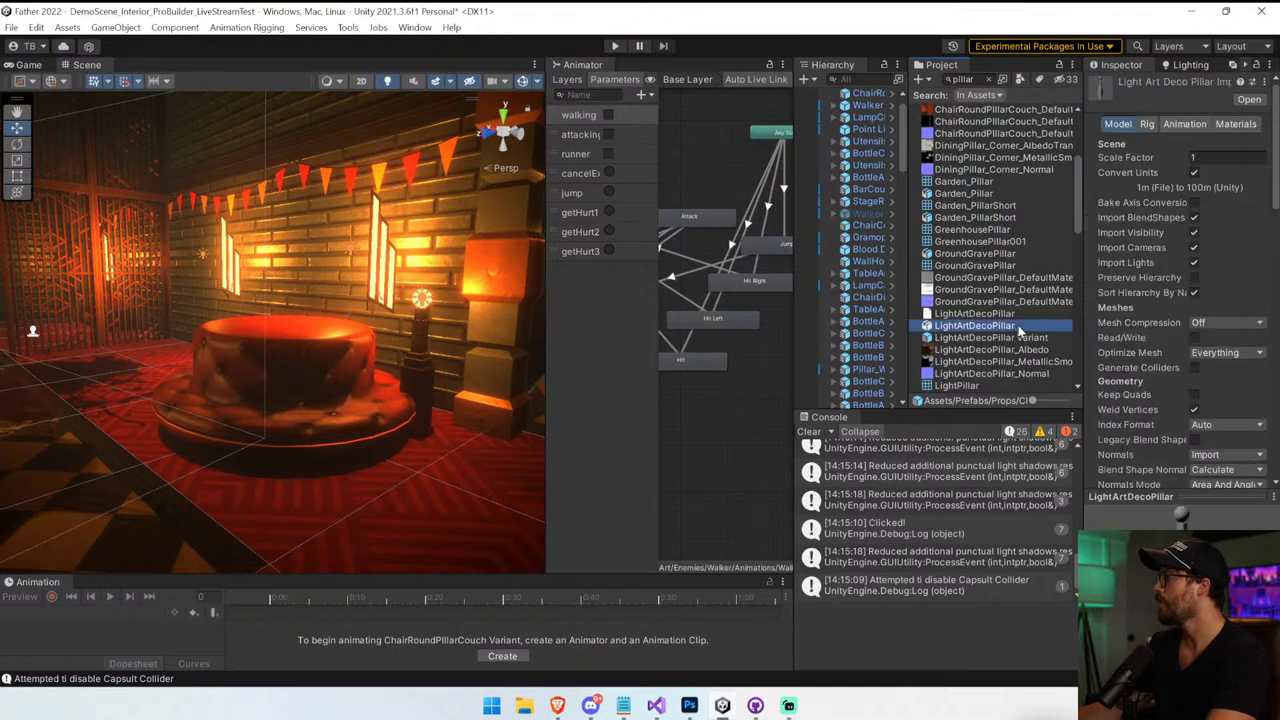
scroll(1018, 328, down, 8)
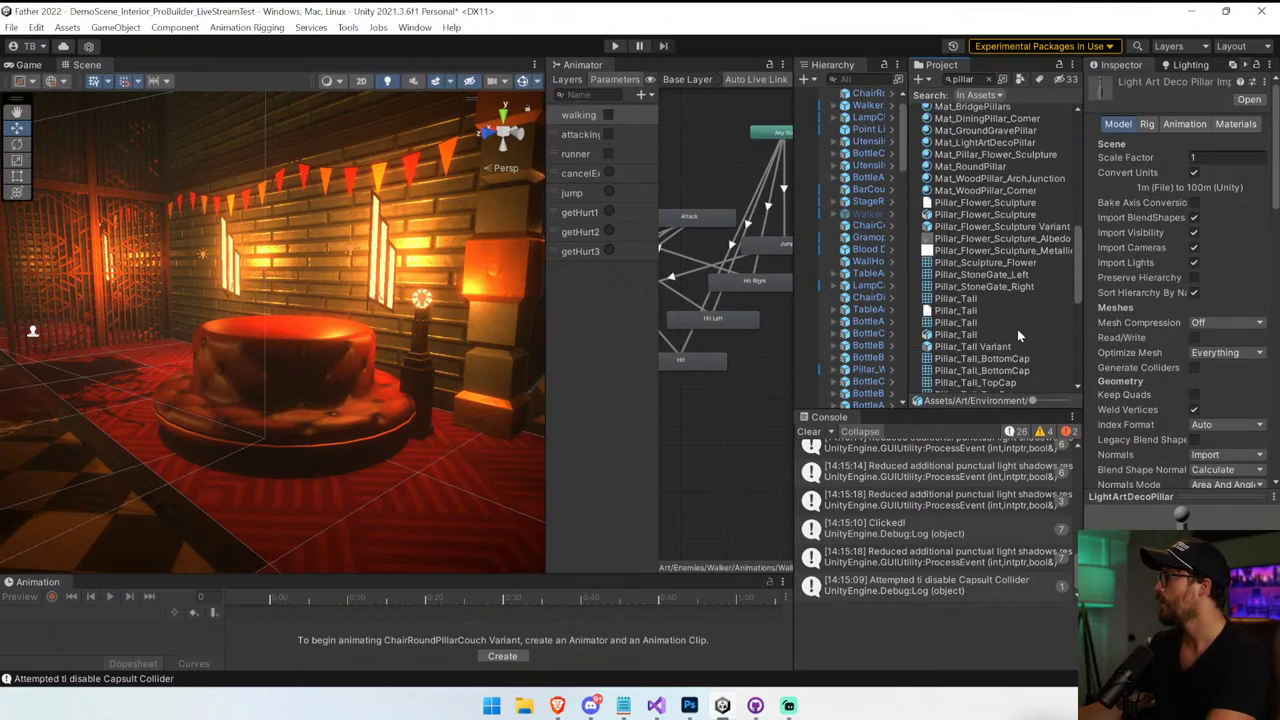
click(1020, 343)
click(1019, 336)
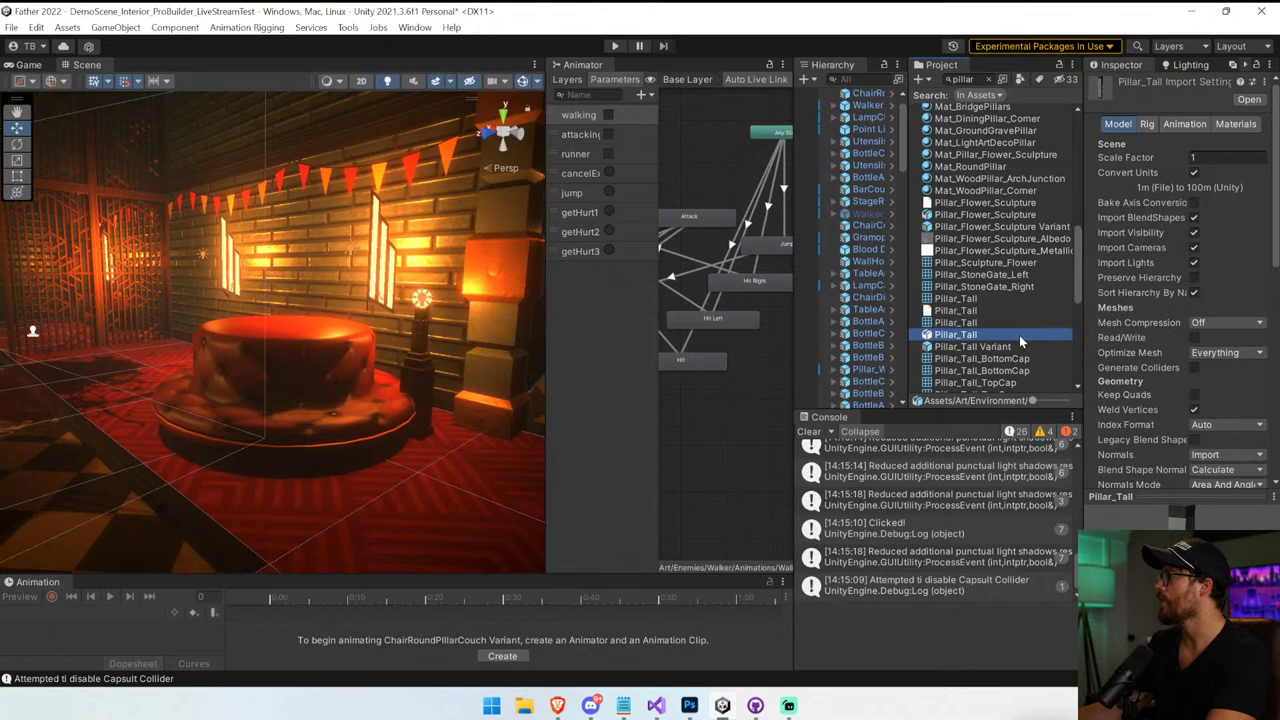
scroll(1020, 336, down, 6)
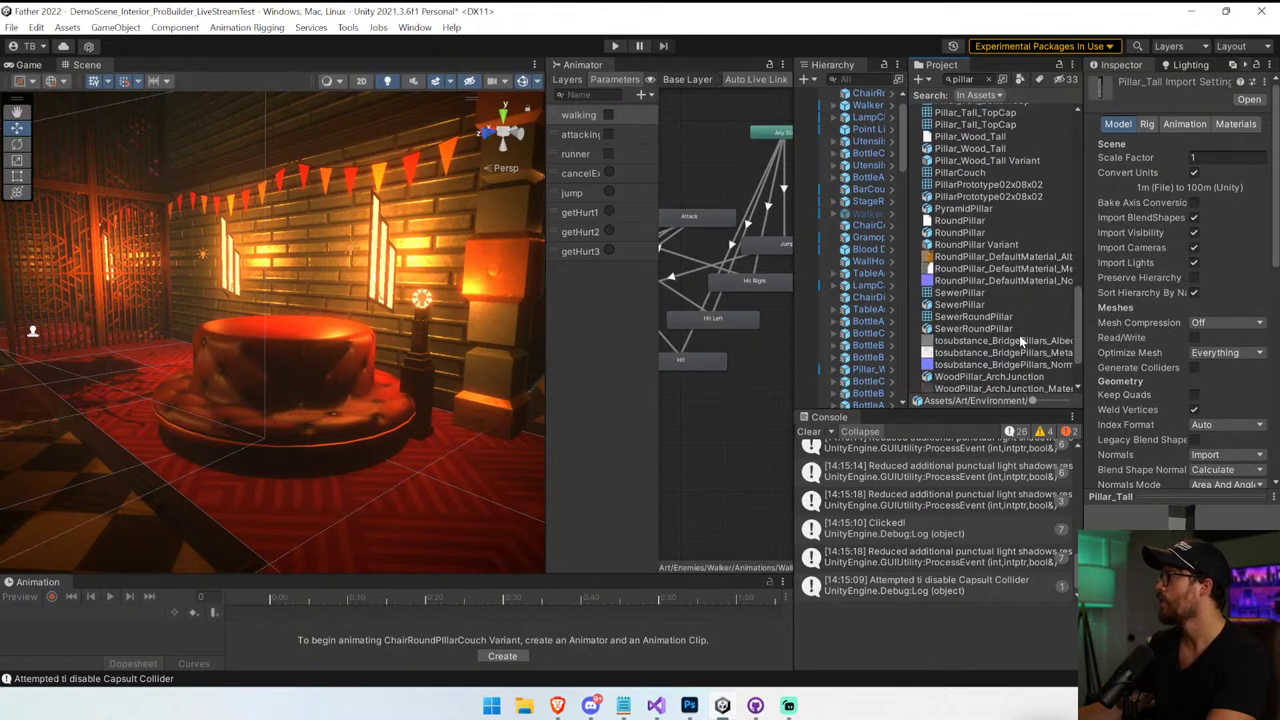
Locate the round couch's prefab variant in the Props folder and inspect the neighbouring ChairDiningArtDeco Variant
click(356, 367)
click(1181, 119)
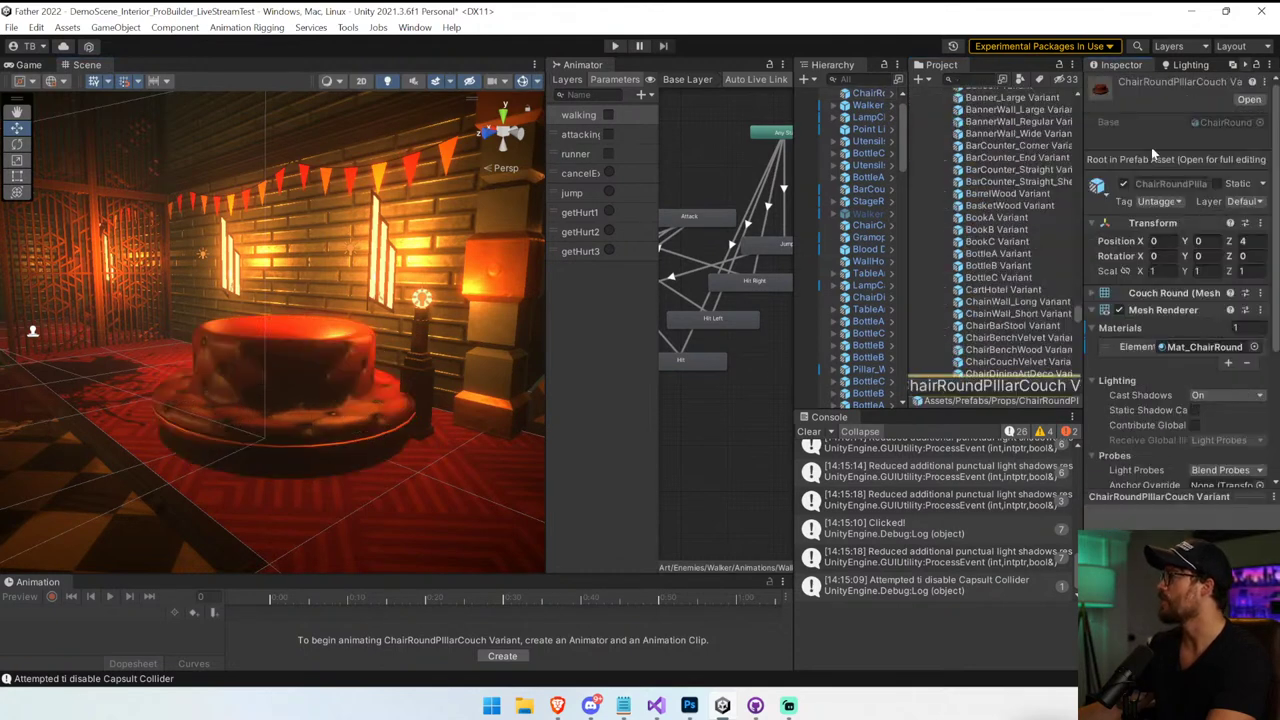
scroll(1024, 297, down, 2)
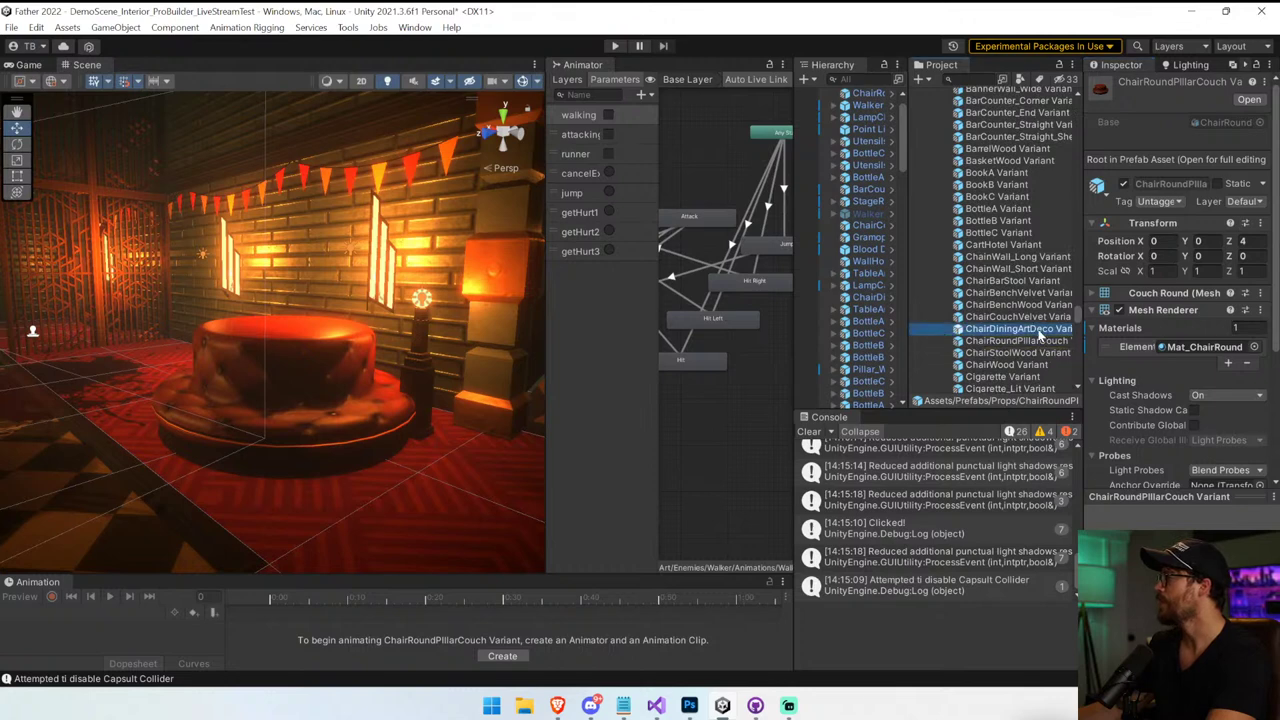
click(1030, 355)
click(1027, 330)
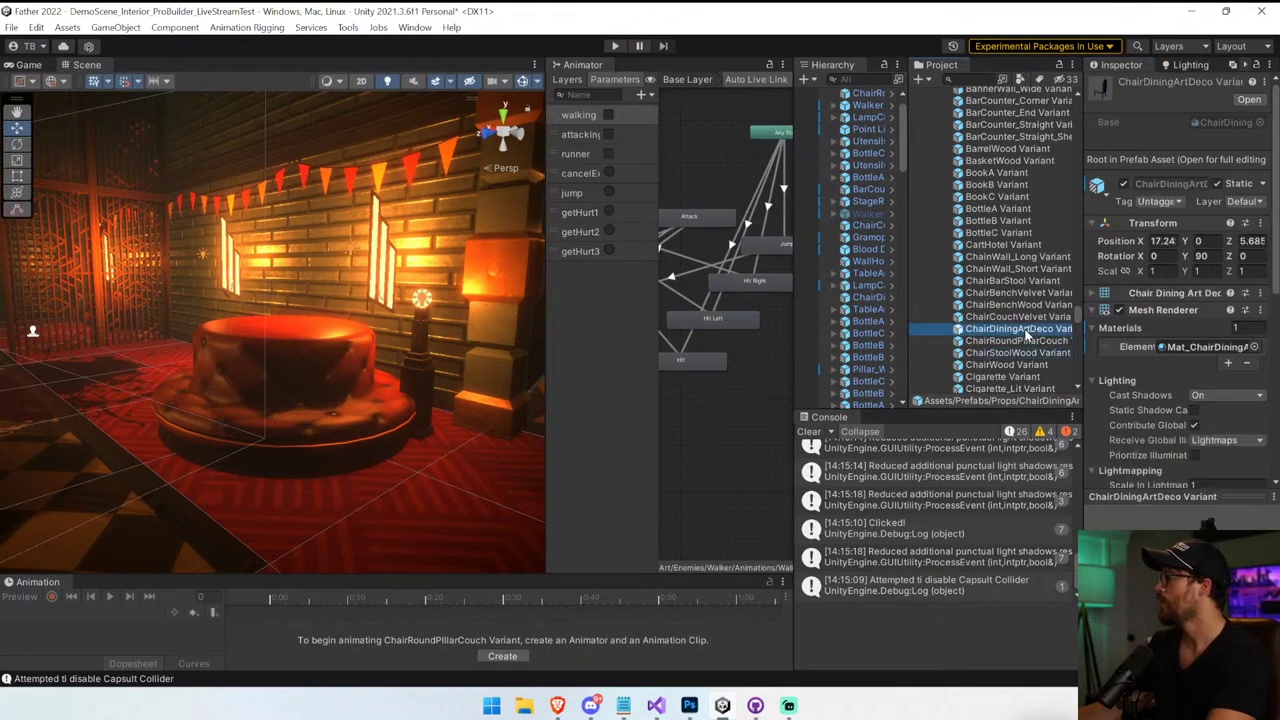
Find the CartHotel Variant prefab, enlarge its preview and place it in the scene by the lattice gate beside the round couch
key(Up)
key(Up)
key(Up)
key(Up)
key(Up)
key(Up)
key(Up)
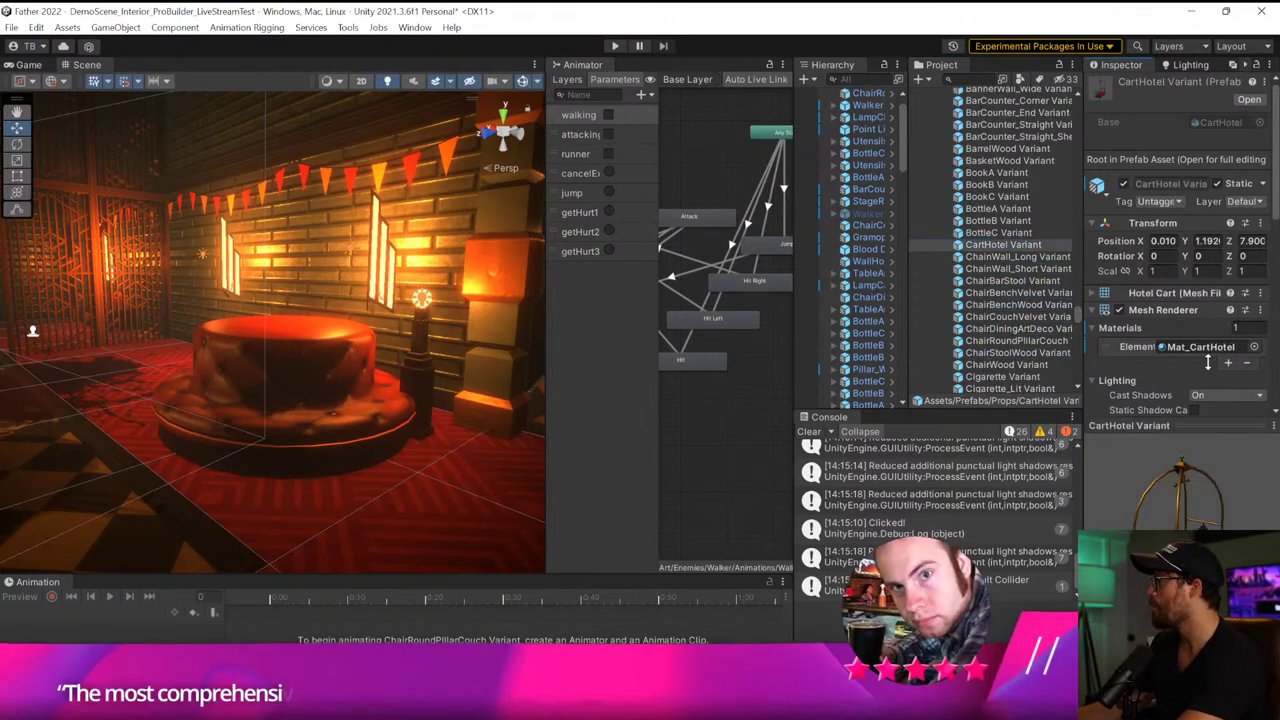
drag(1003, 244, 117, 408)
Preview the prefabs in the Props folder one after another, covering banners, bottles, chairs, curtains, grave boxes and lamps
click(998, 233)
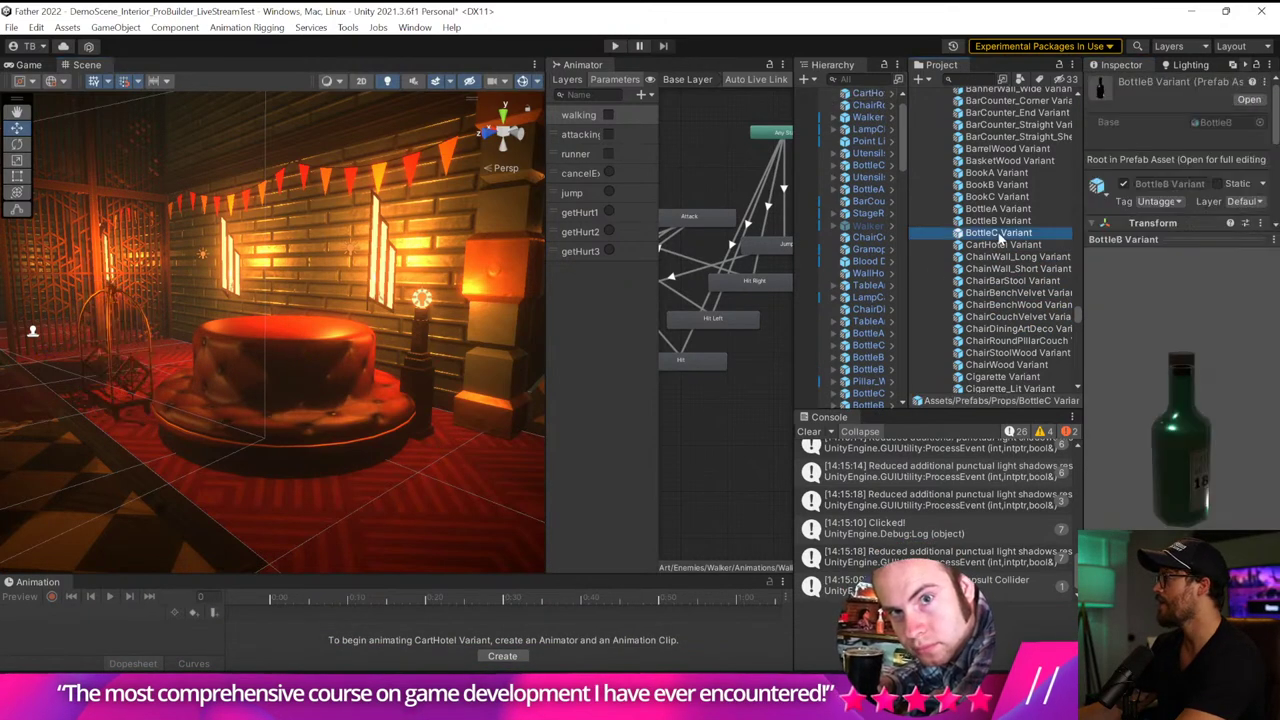
key(Up)
key(Up)
key(Up)
key(Up)
key(Up)
key(Up)
key(Up)
key(Up)
key(Up)
key(Up)
key(Up)
key(Up)
key(Up)
key(Up)
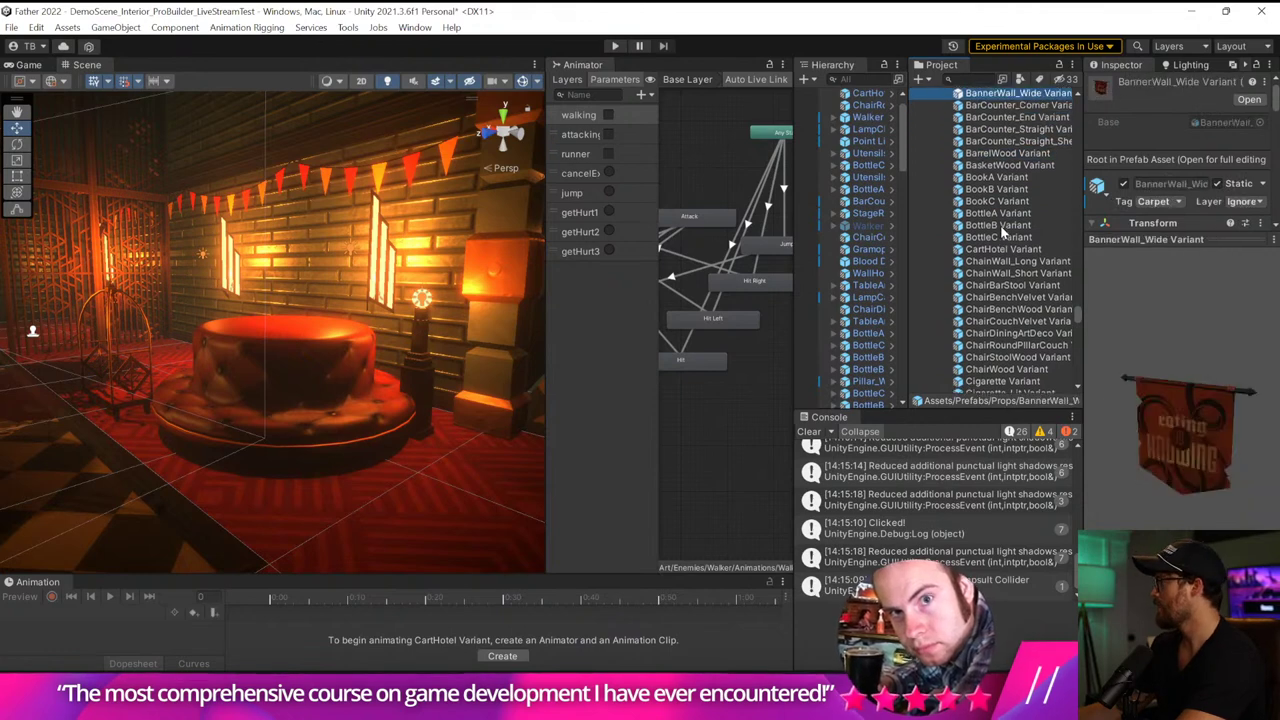
key(Up)
key(Up)
key(Up)
key(Down)
key(Down)
key(Down)
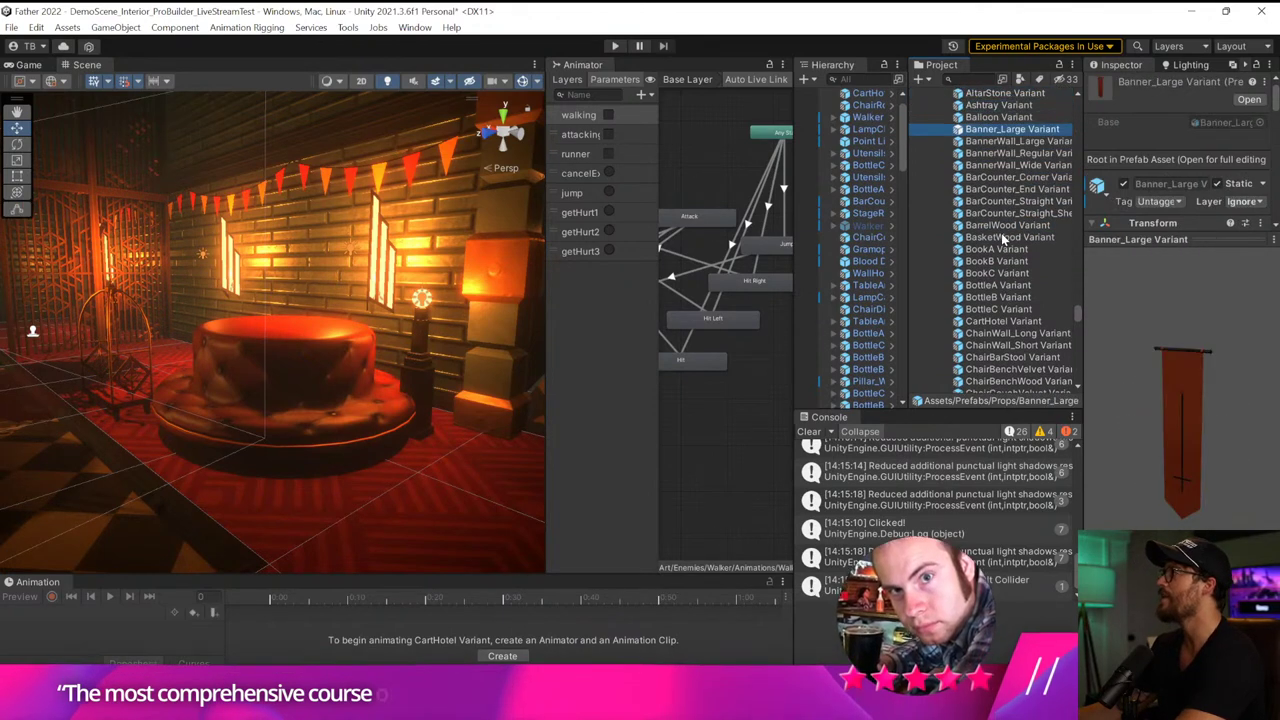
key(Down)
key(Down)
key(Down)
key(Down)
key(Down)
key(Down)
key(Down)
key(Down)
key(Down)
key(Down)
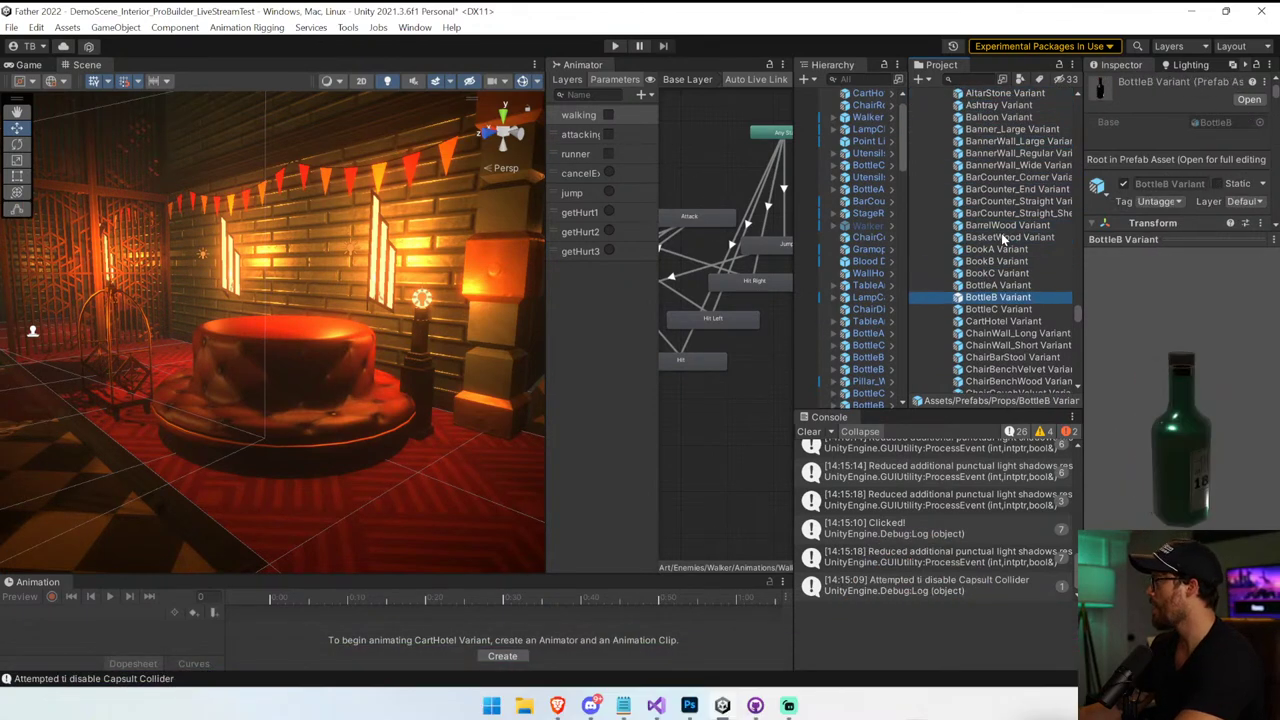
key(Down)
key(Down)
key(Down)
key(Down)
key(Down)
key(Down)
key(Down)
key(Down)
key(Down)
key(Down)
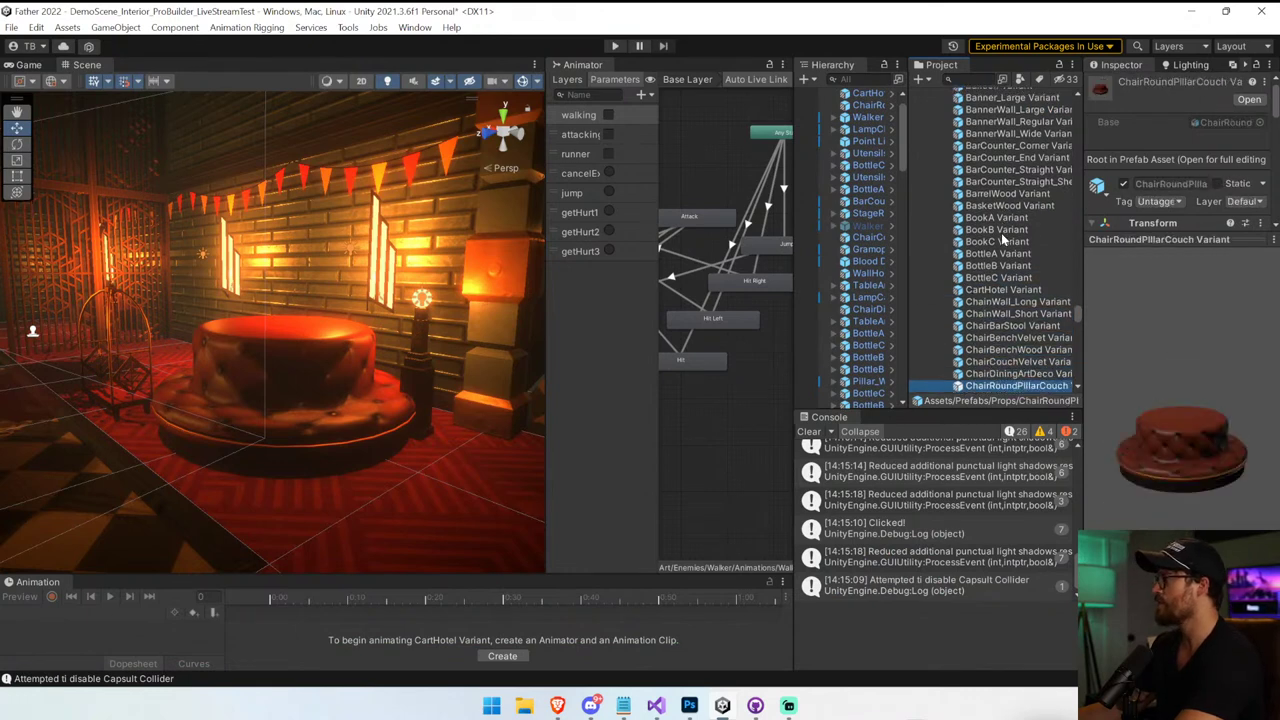
key(Down)
key(Down)
key(Down)
key(Down)
key(Down)
key(Down)
key(Down)
key(Down)
key(Down)
key(Down)
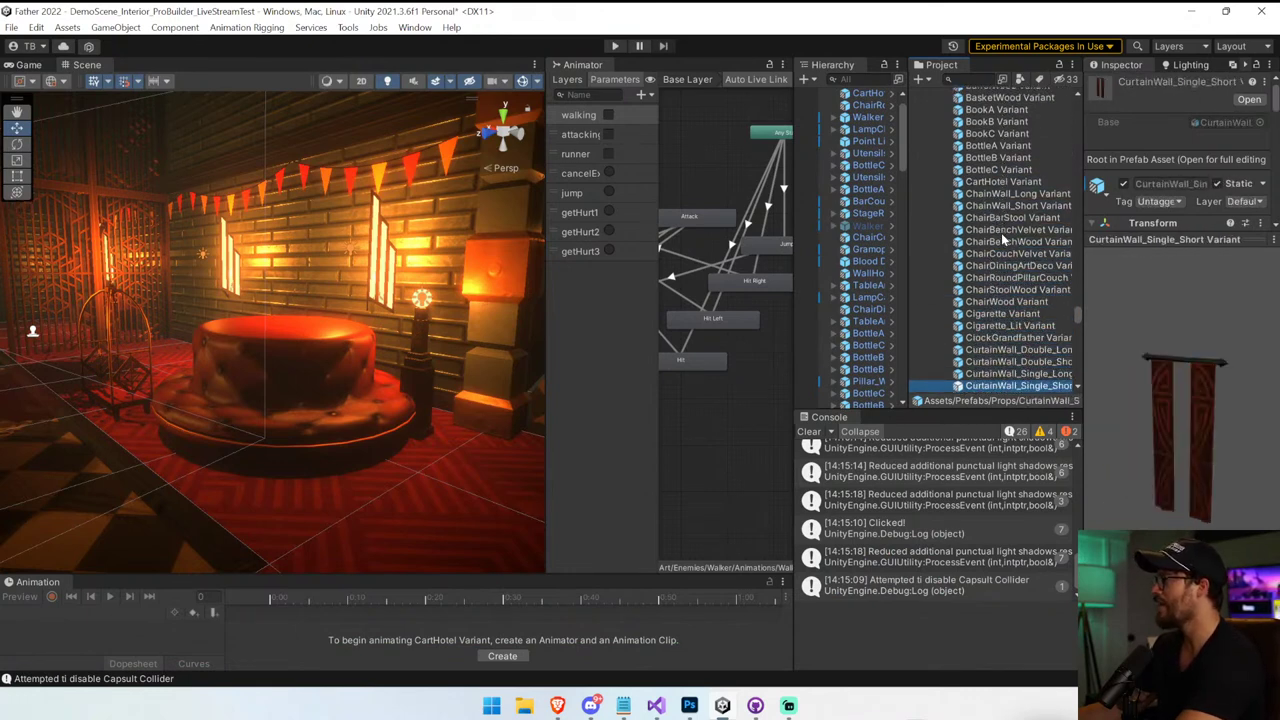
key(Down)
key(Down)
key(Down)
key(Down)
key(Down)
key(Down)
key(Down)
key(Down)
key(Down)
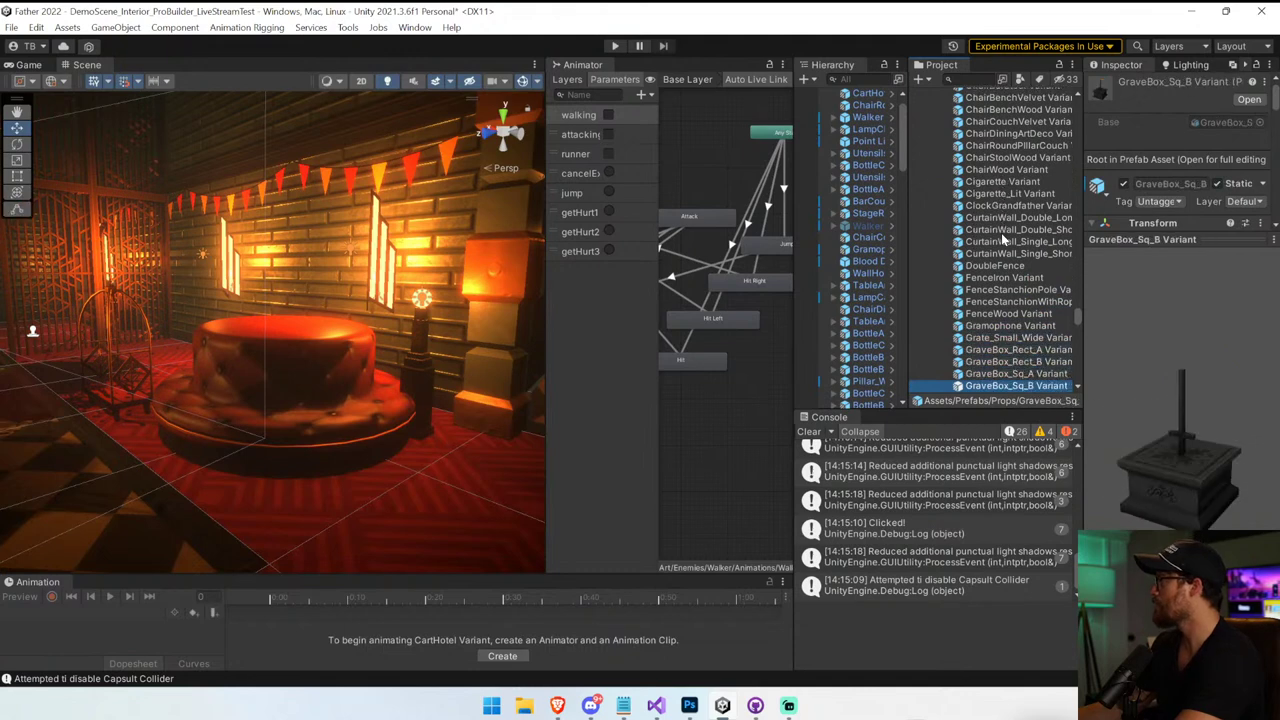
key(Down)
key(Down)
key(Down)
key(Down)
key(Down)
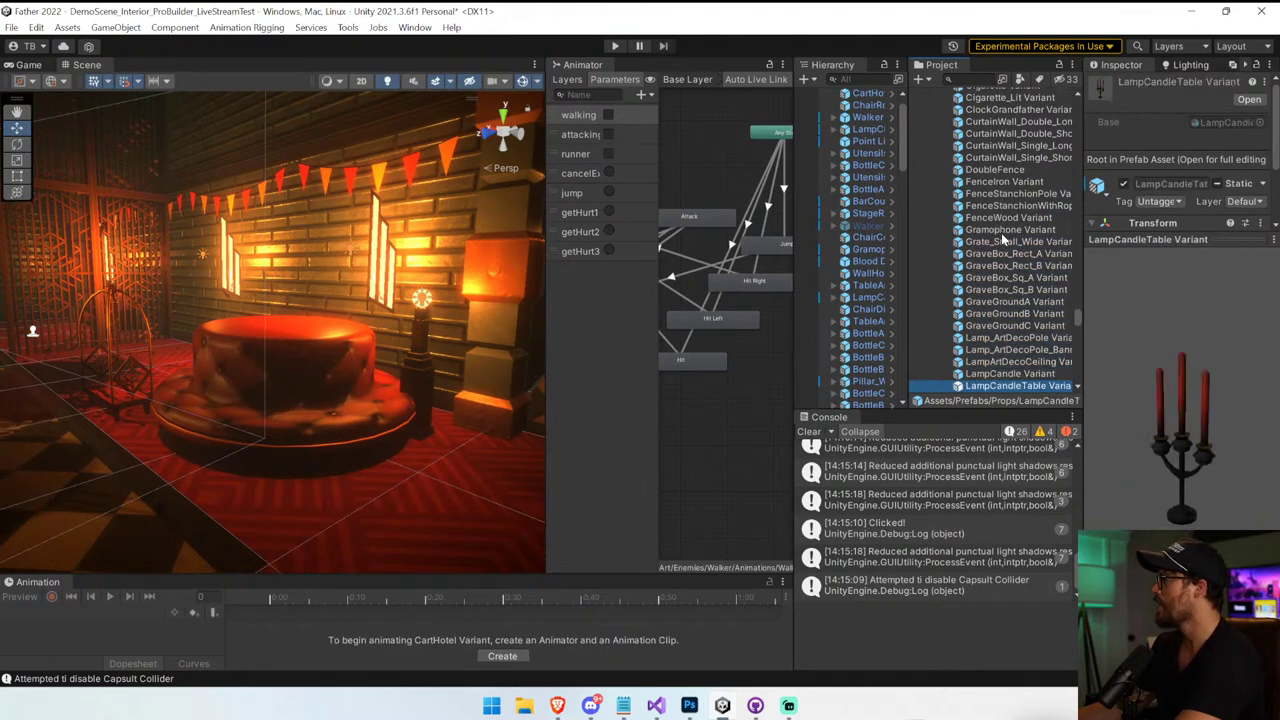
key(Up)
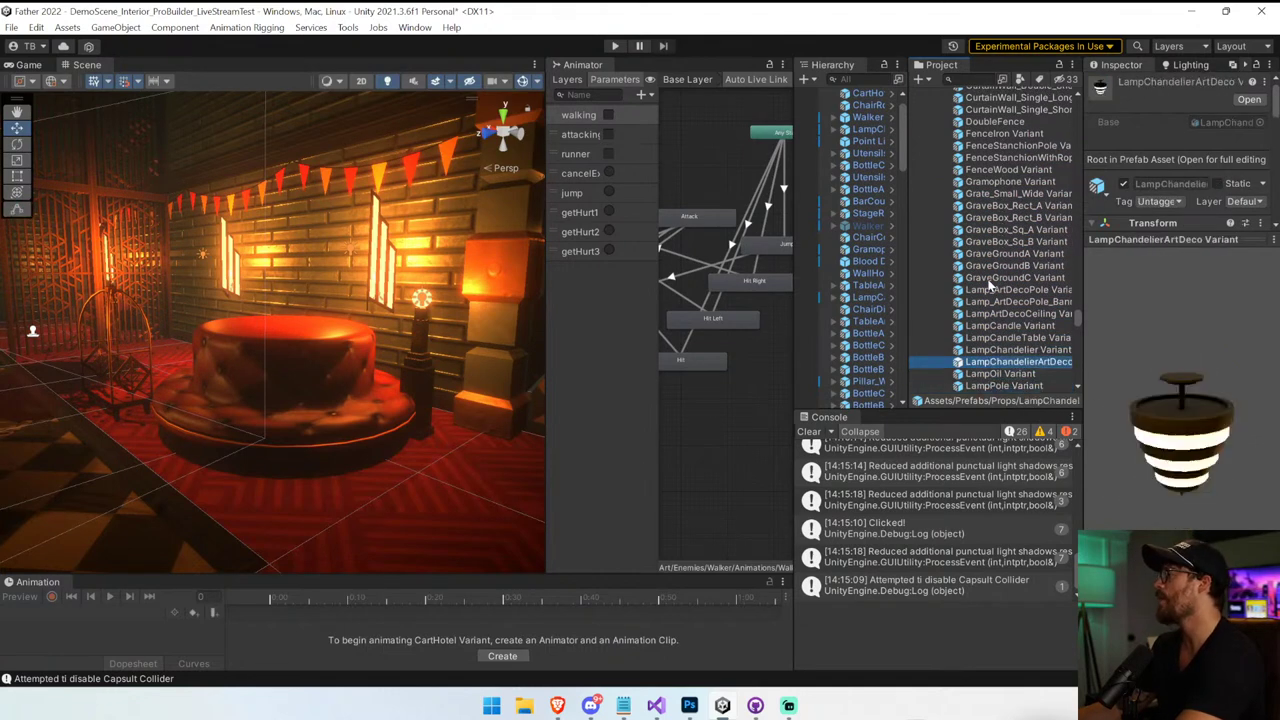
Examine the hanging art deco chandelier, the HOTEL sign and the dining area in a widened Scene view
right_drag(262, 300, 885, 338)
key(w)
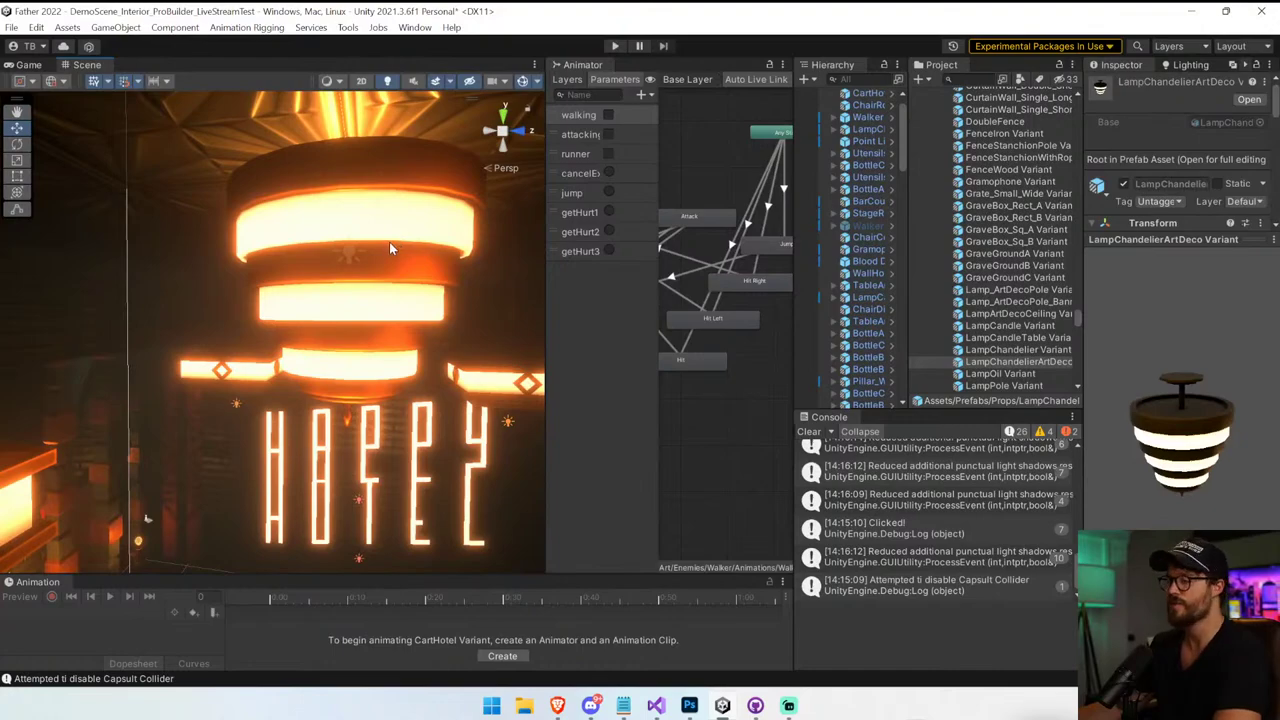
right_drag(390, 248, 653, 185)
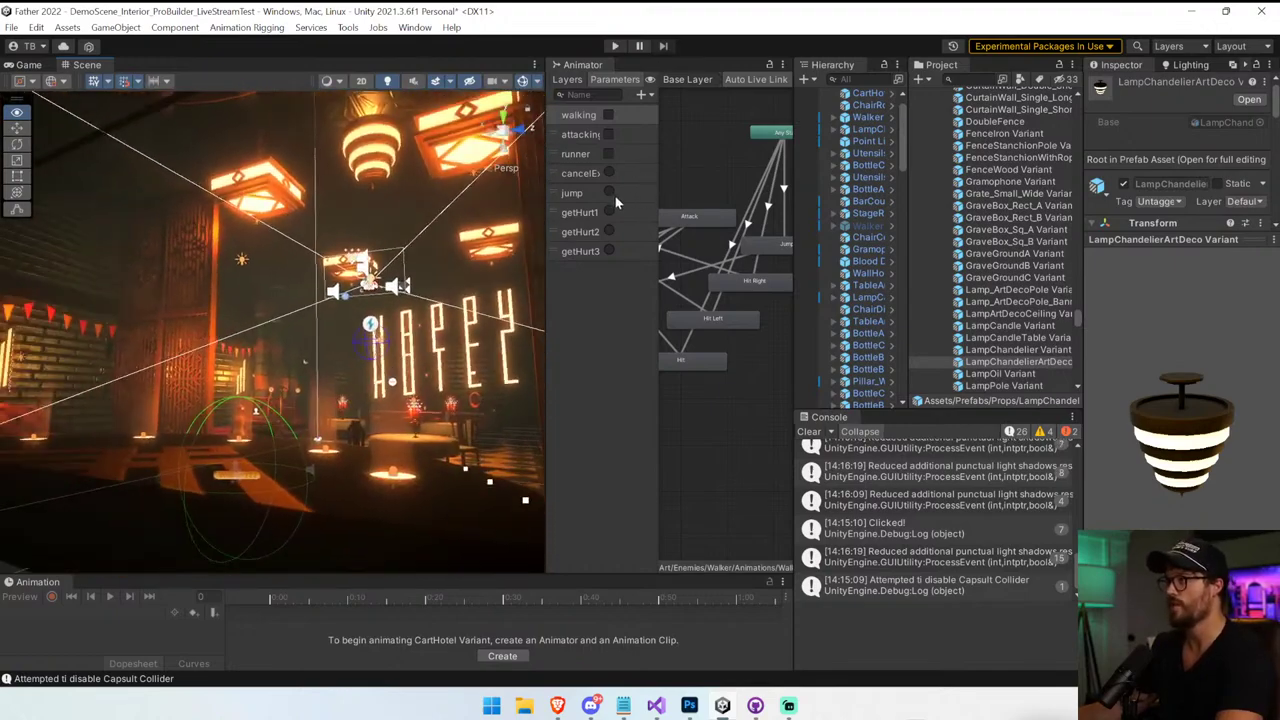
drag(546, 262, 751, 260)
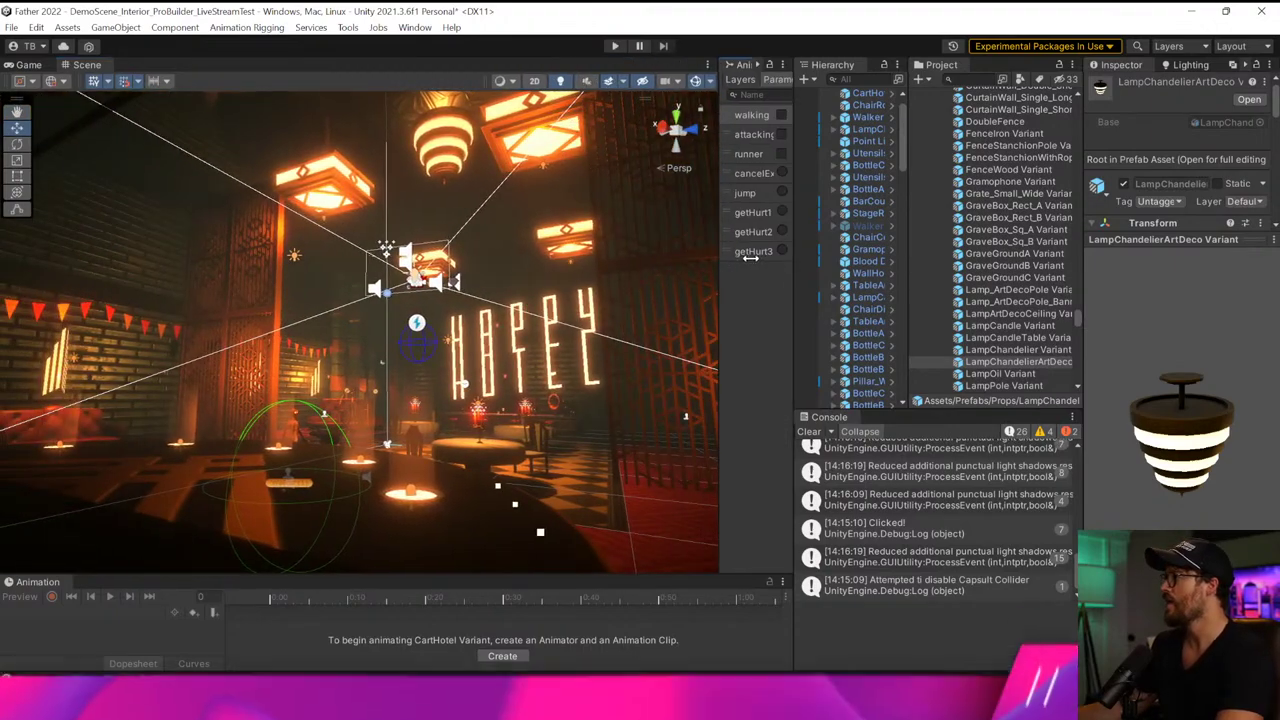
key(w)
right_drag(440, 293, 1022, 354)
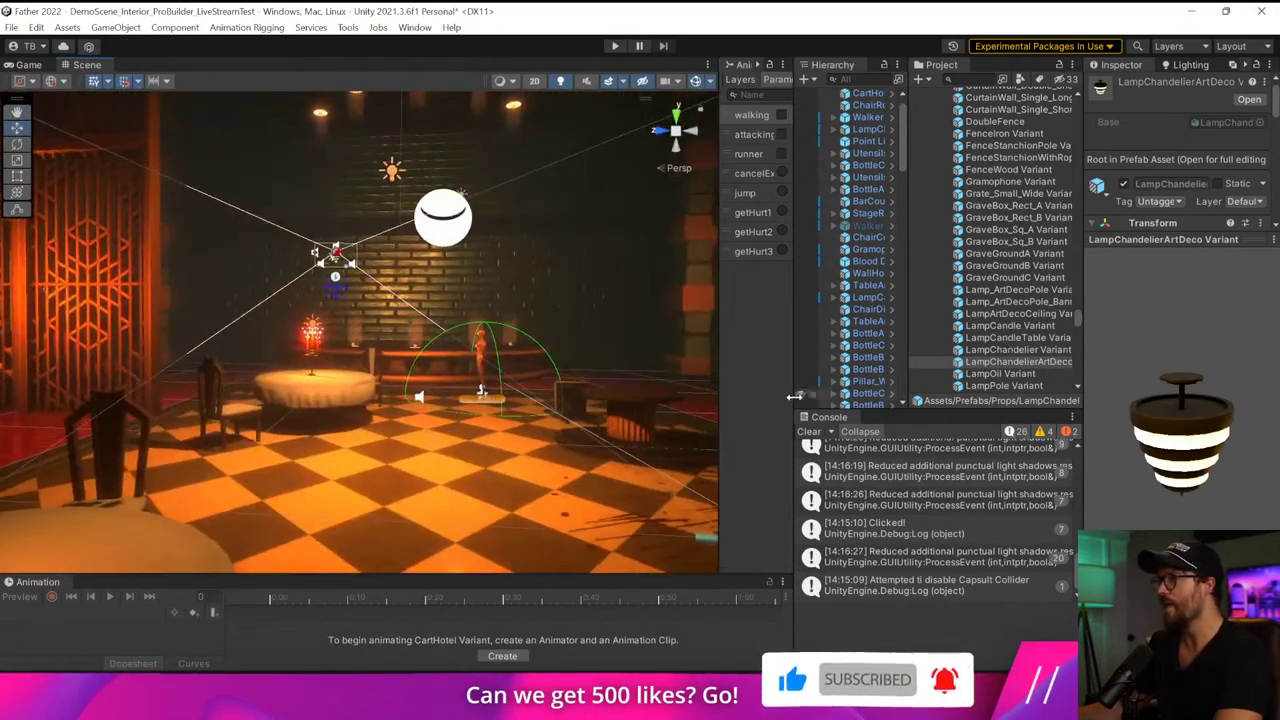
Clear the console, run the game and walk around the hall past the stage, tables and couches
click(808, 431)
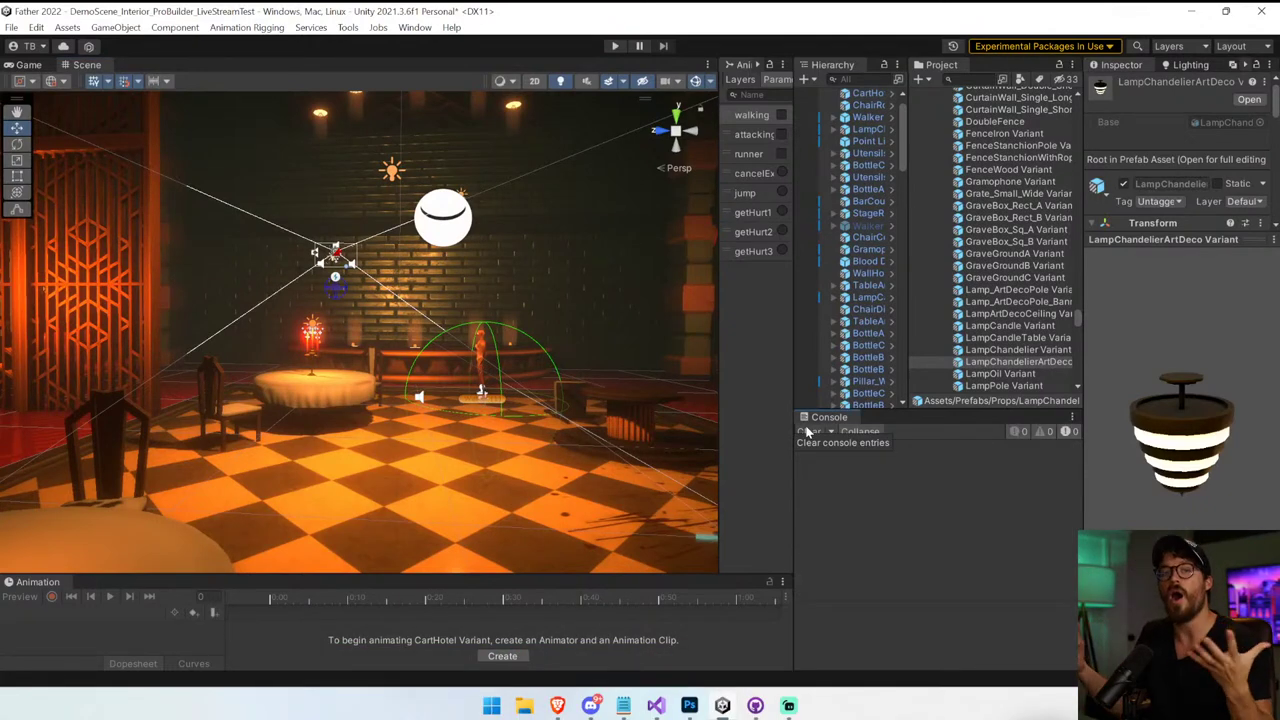
click(612, 45)
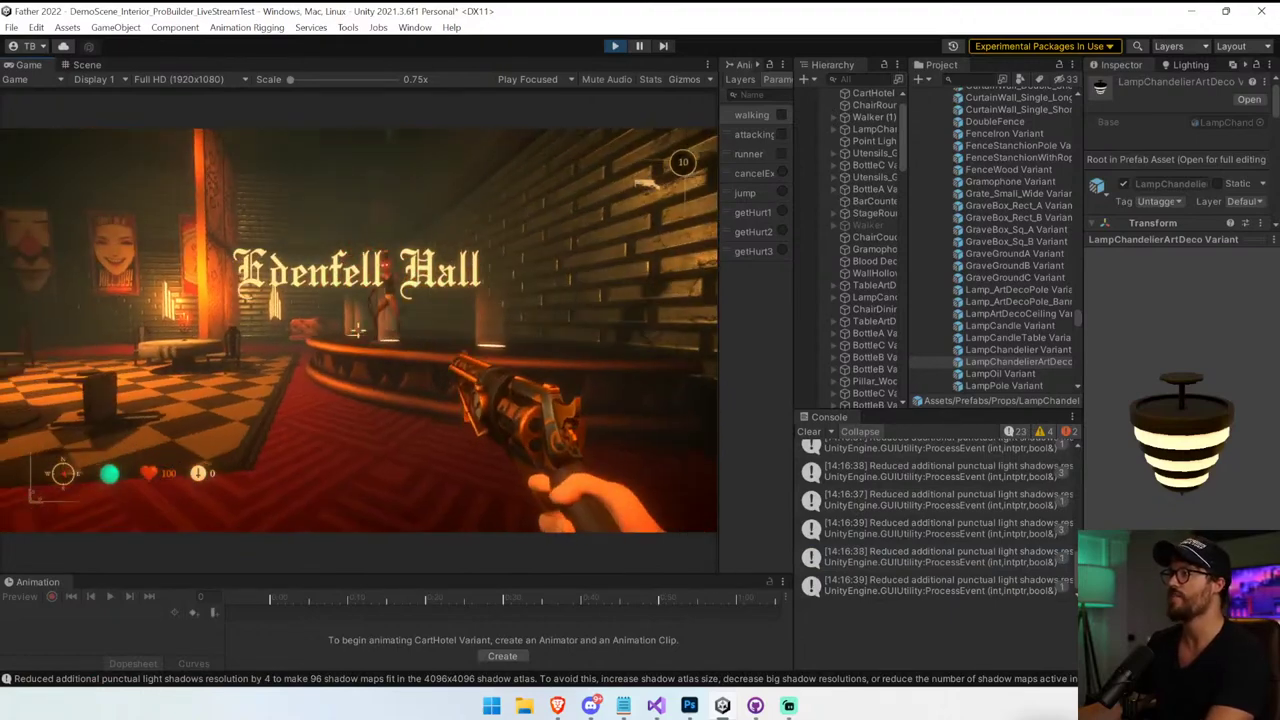
key(w)
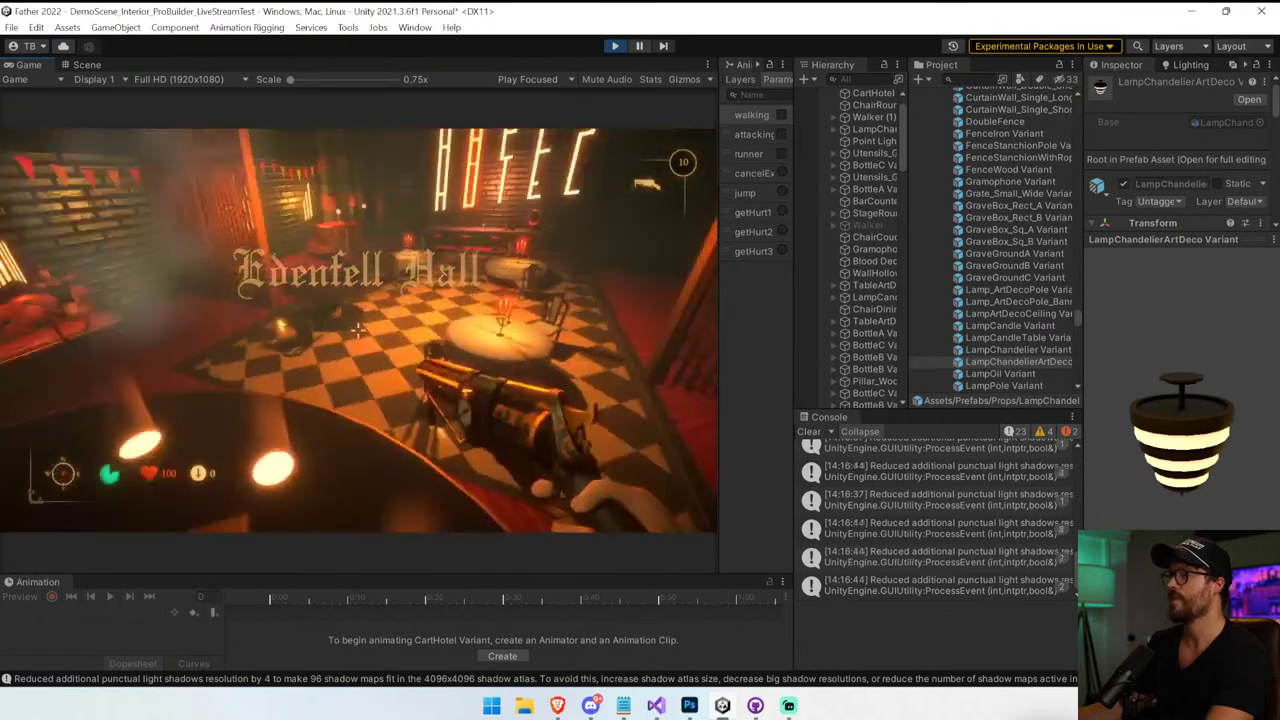
key(d)
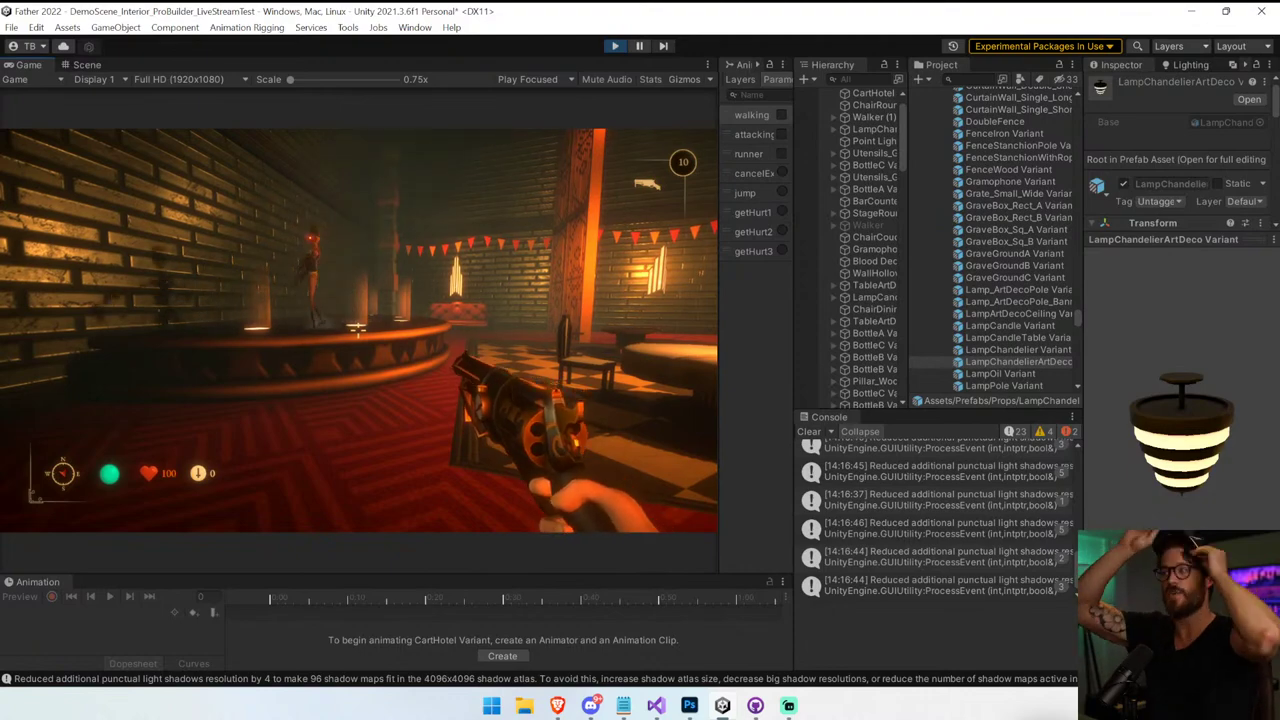
key(w)
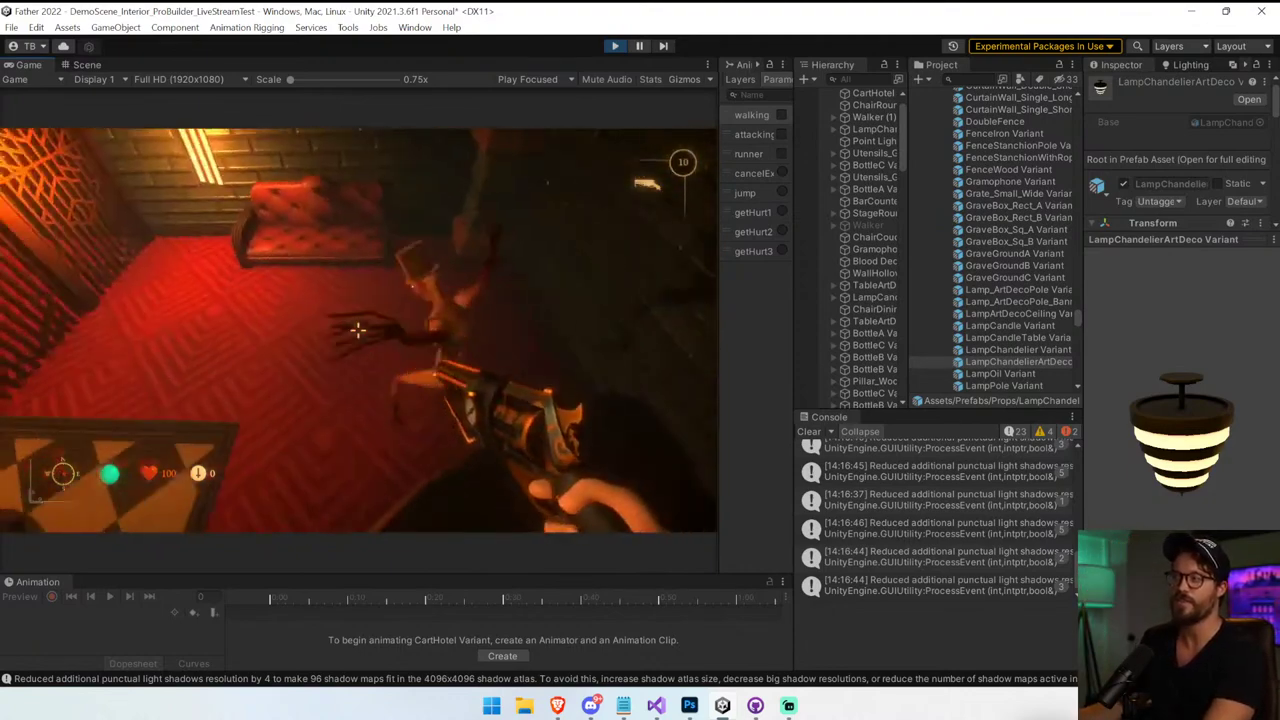
key(s)
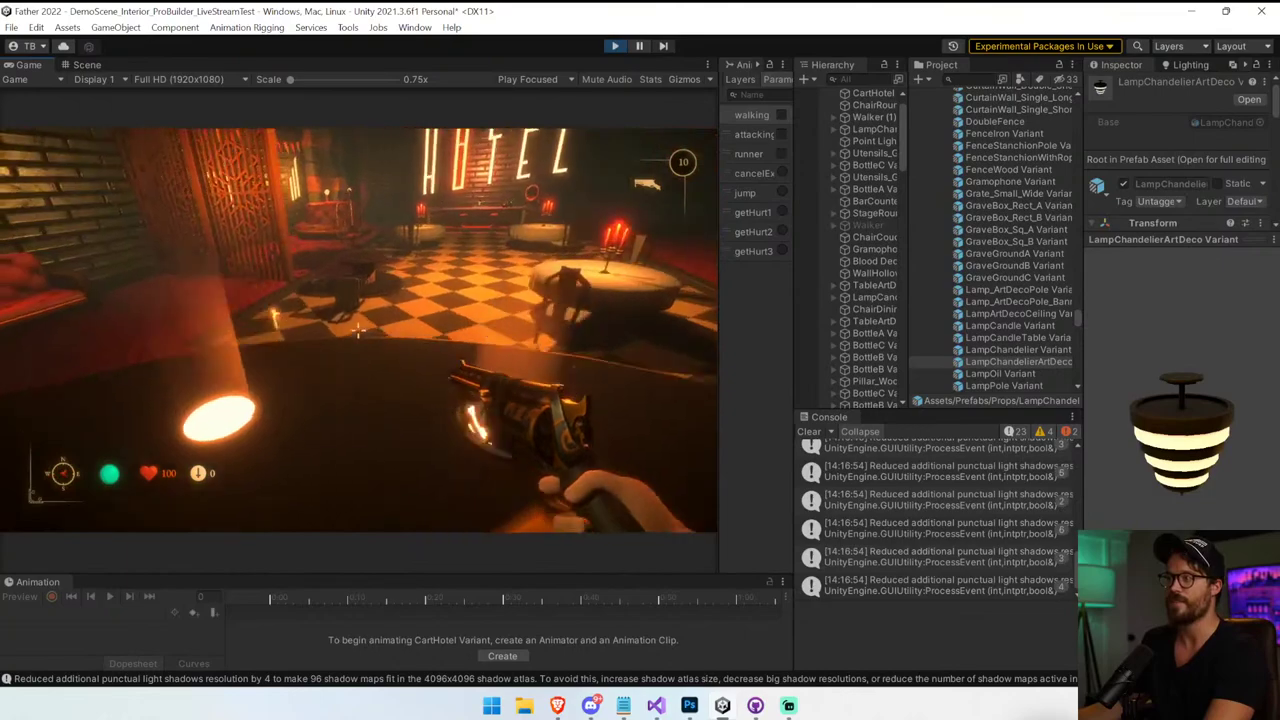
Fire the revolver five times from the round stage in play mode and back away along it
click(358, 330)
click(358, 330)
click(358, 330)
click(358, 330)
click(358, 330)
key(s)
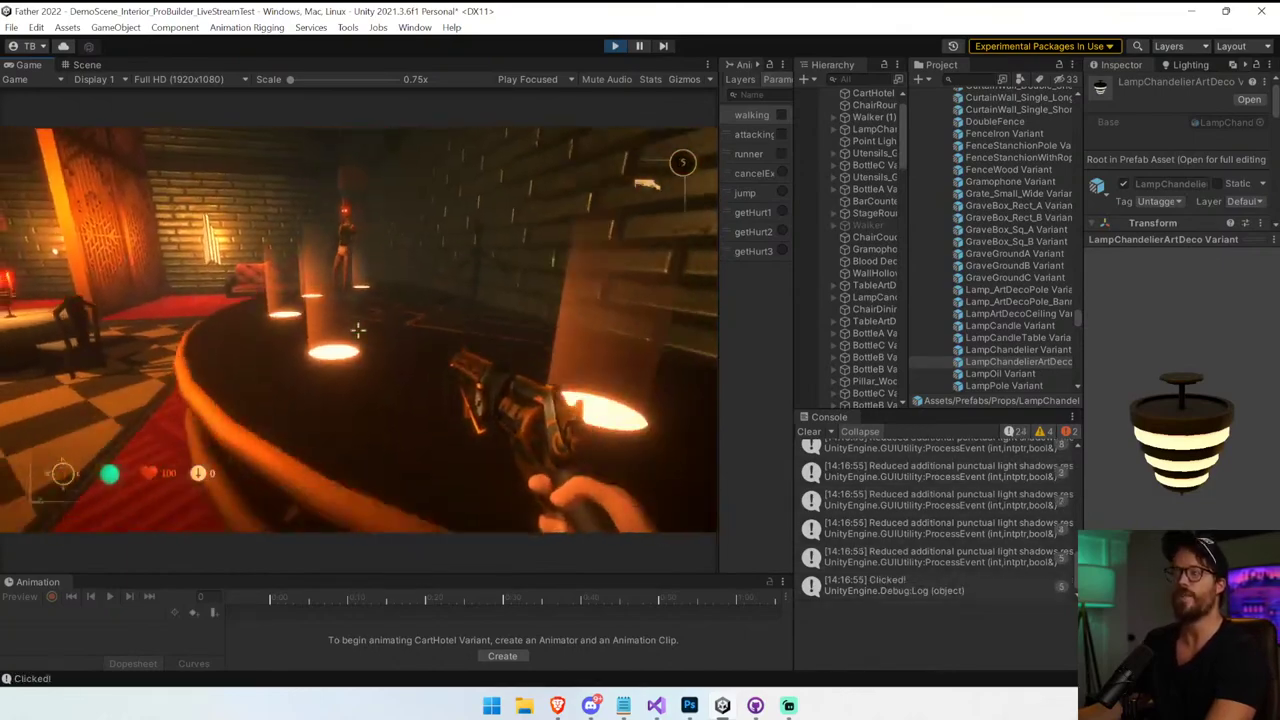
Back off the round stage, stop play mode and return to the dining area in the Scene view
key(s)
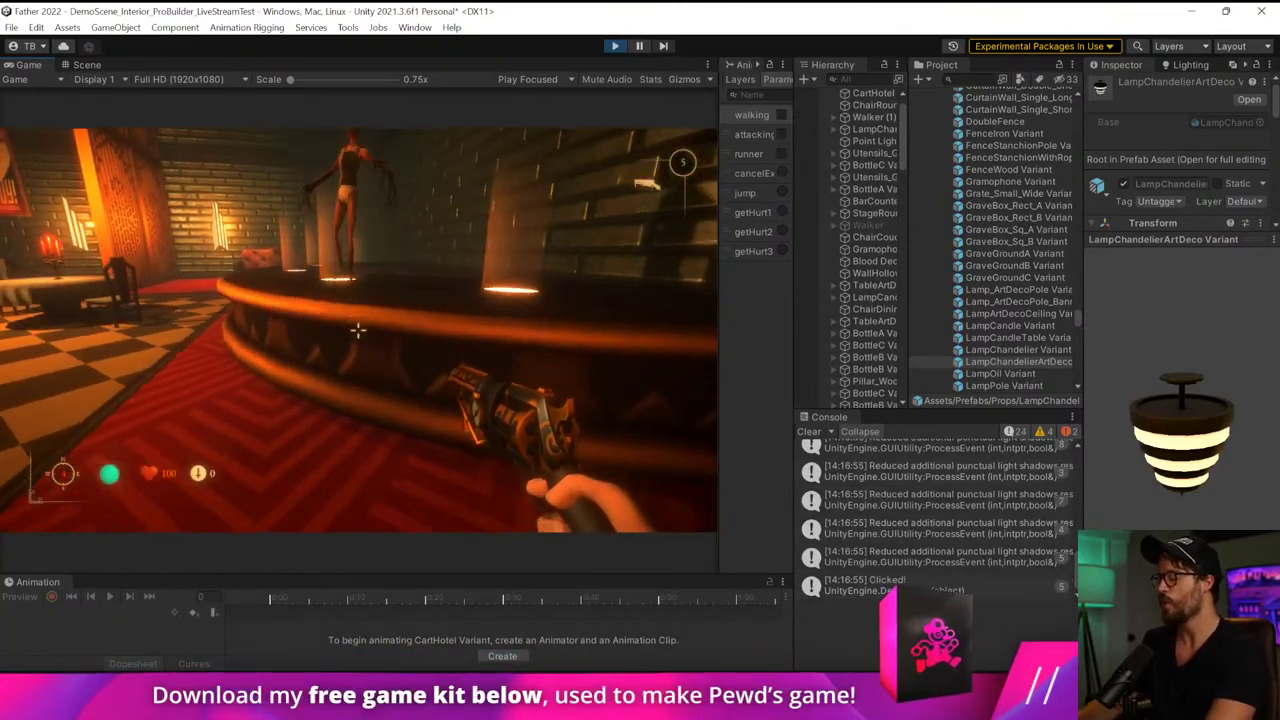
key(ctrl+p)
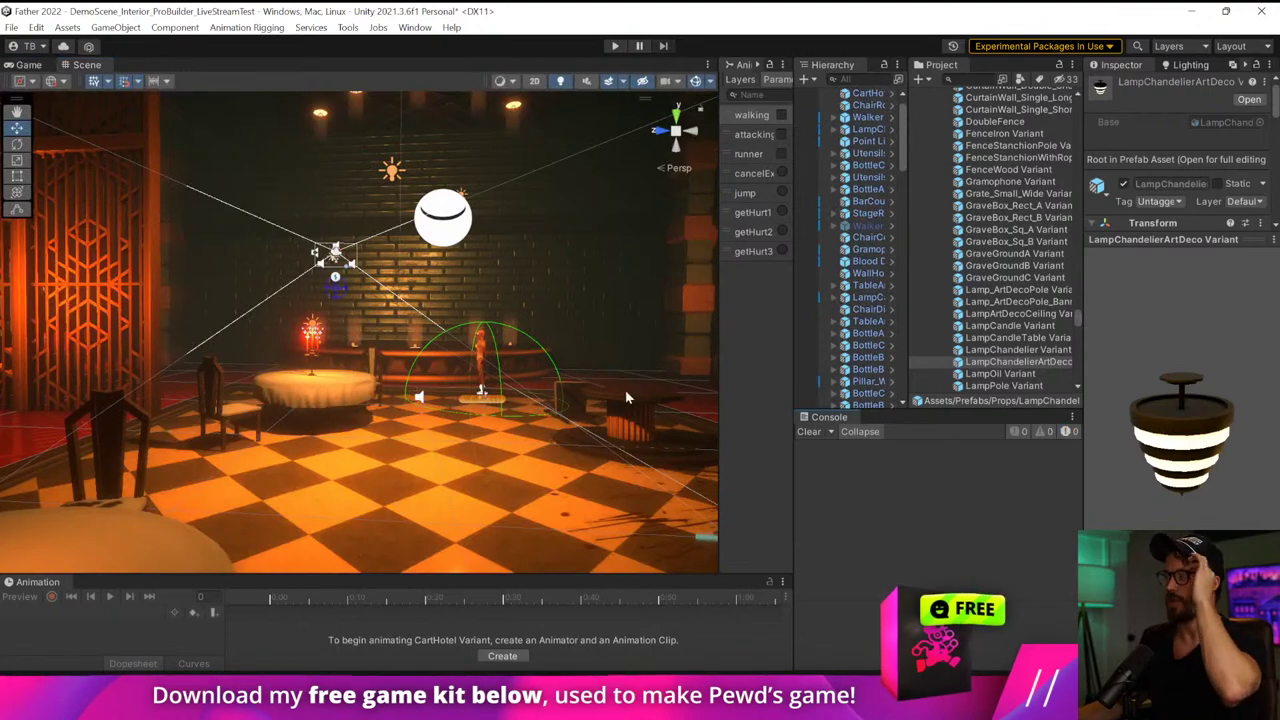
drag(720, 303, 571, 303)
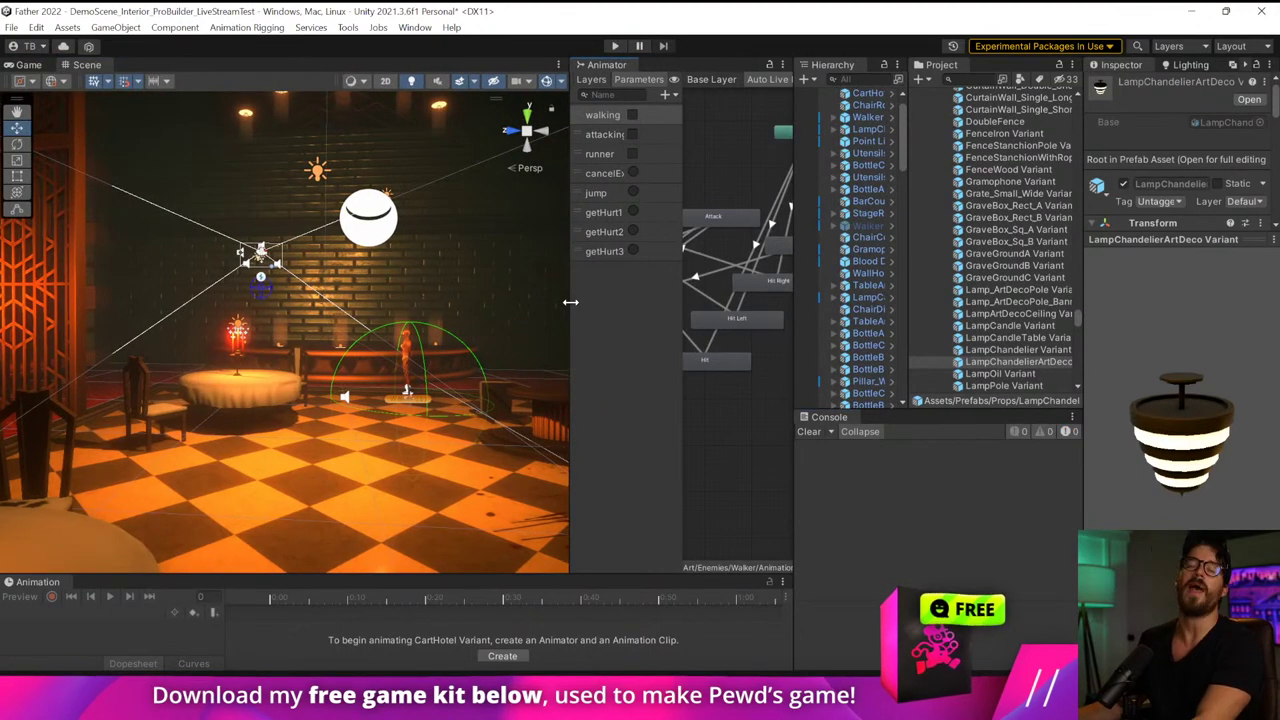
right_drag(400, 300, 475, 365)
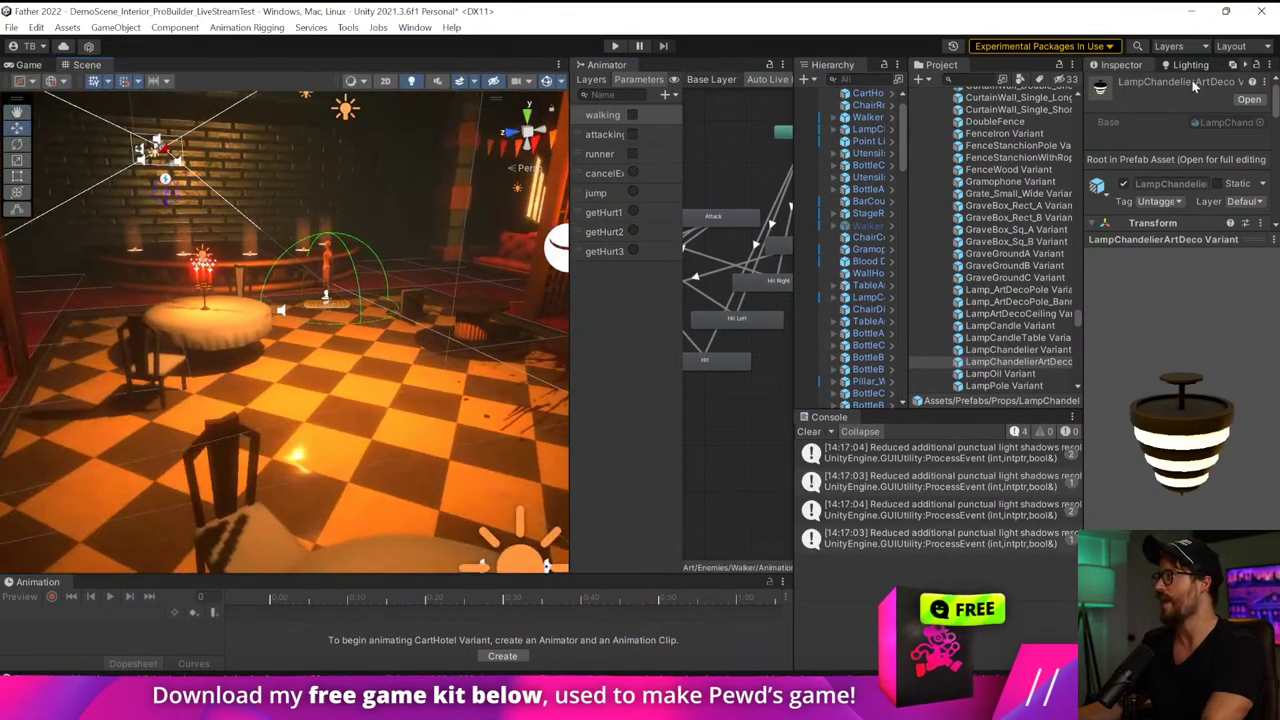
Turn on Auto Generate in the scene's Lighting settings and look over the baked hall towards the round stage
drag(1084, 90, 888, 90)
click(993, 64)
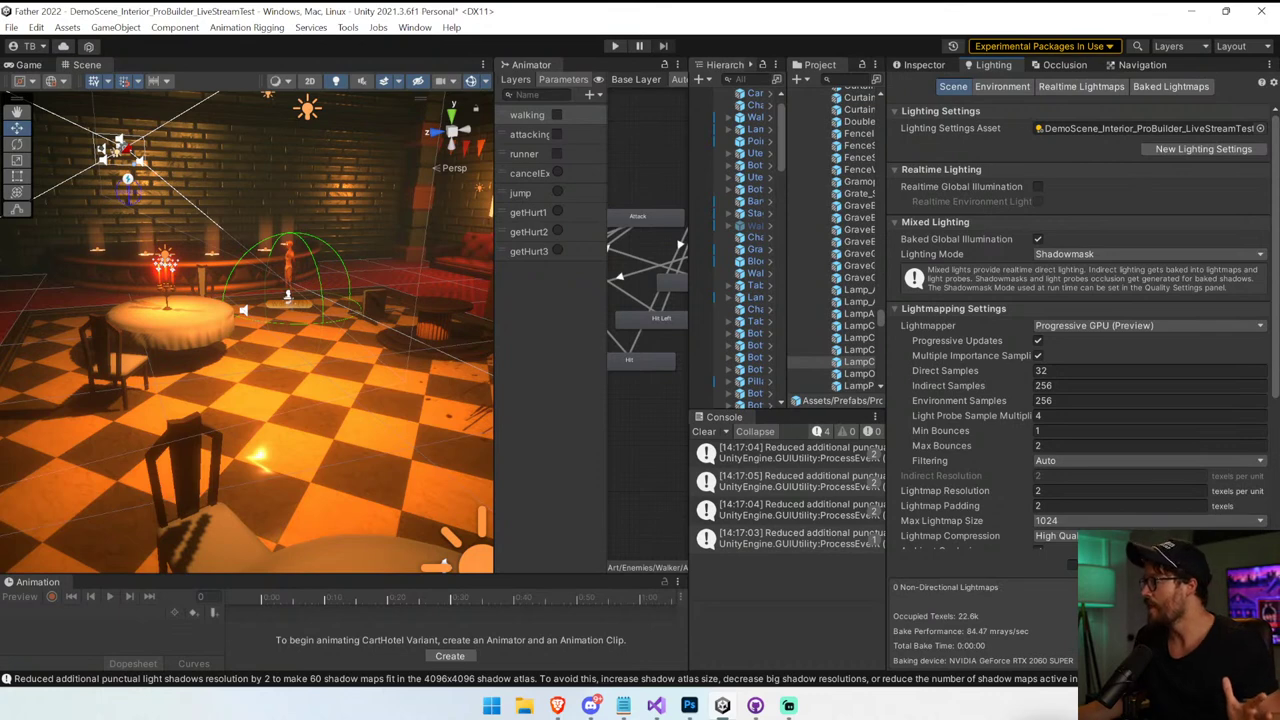
click(1074, 565)
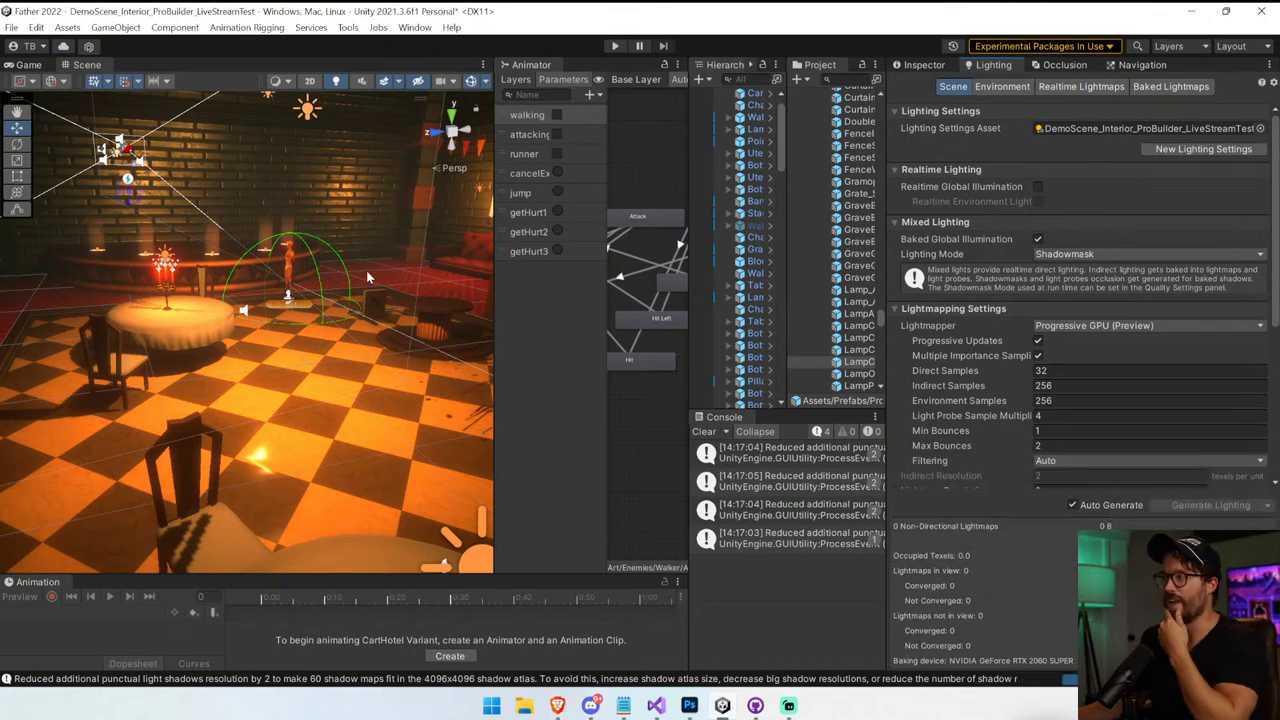
drag(494, 322, 614, 323)
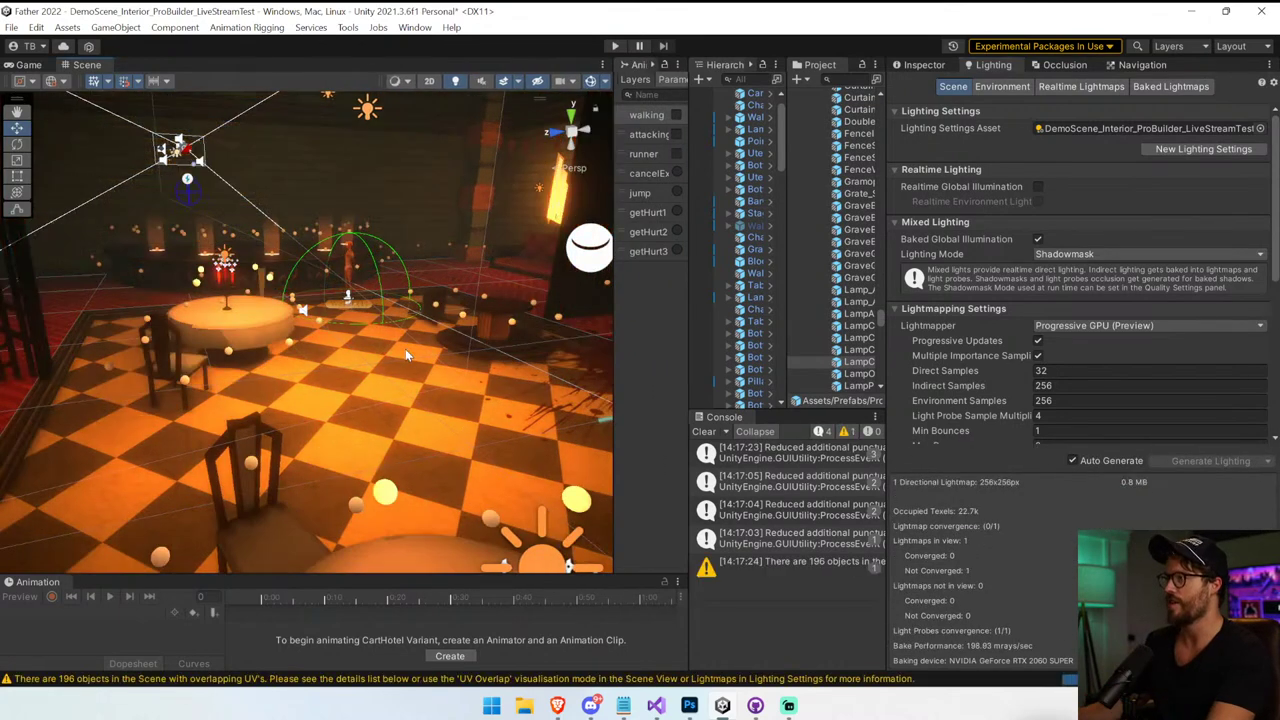
key(w)
right_drag(336, 293, 614, 320)
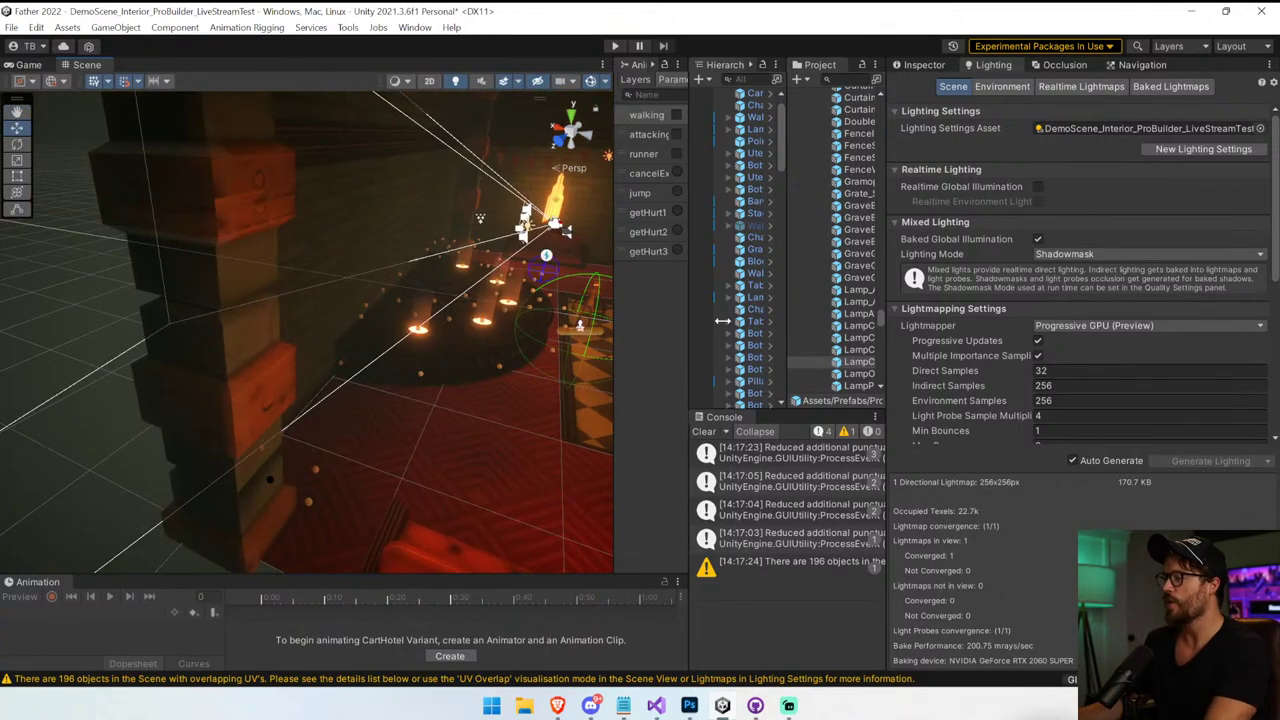
Expand Nav Mesh Links in a widened Hierarchy and select its first NM_Link(Clone) with the round stage in view
drag(688, 327, 852, 325)
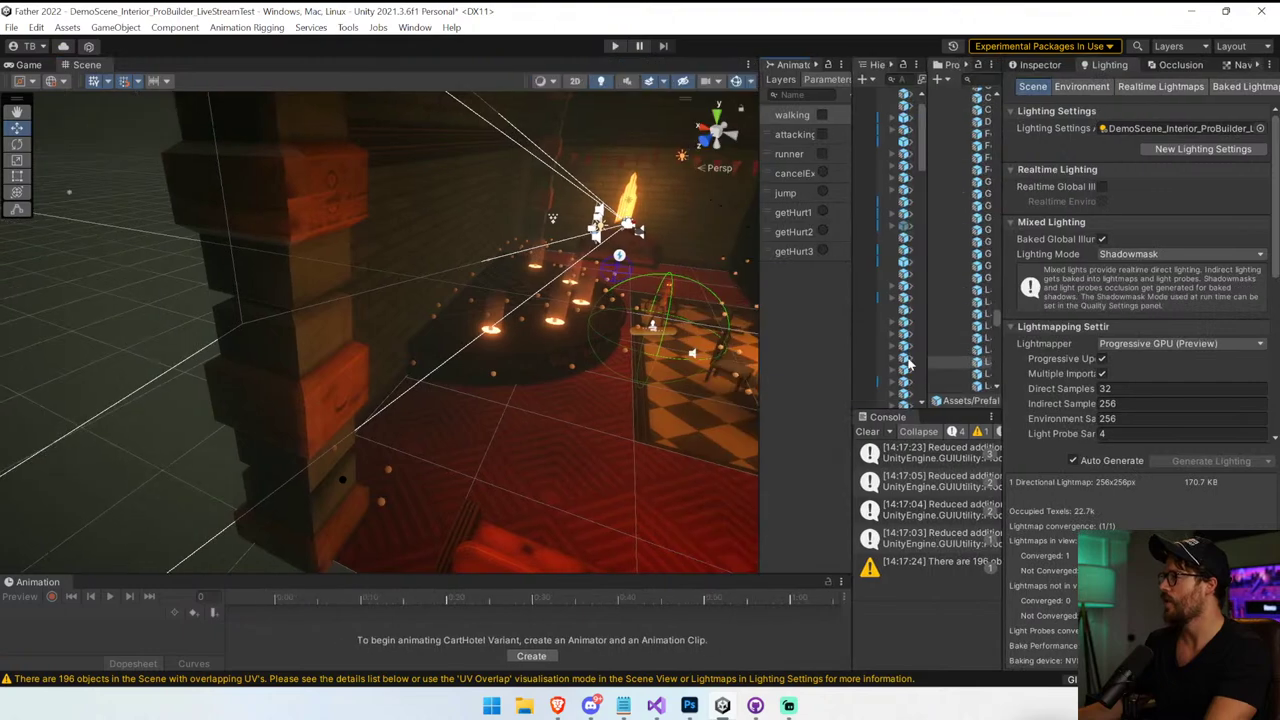
right_drag(430, 345, 381, 350)
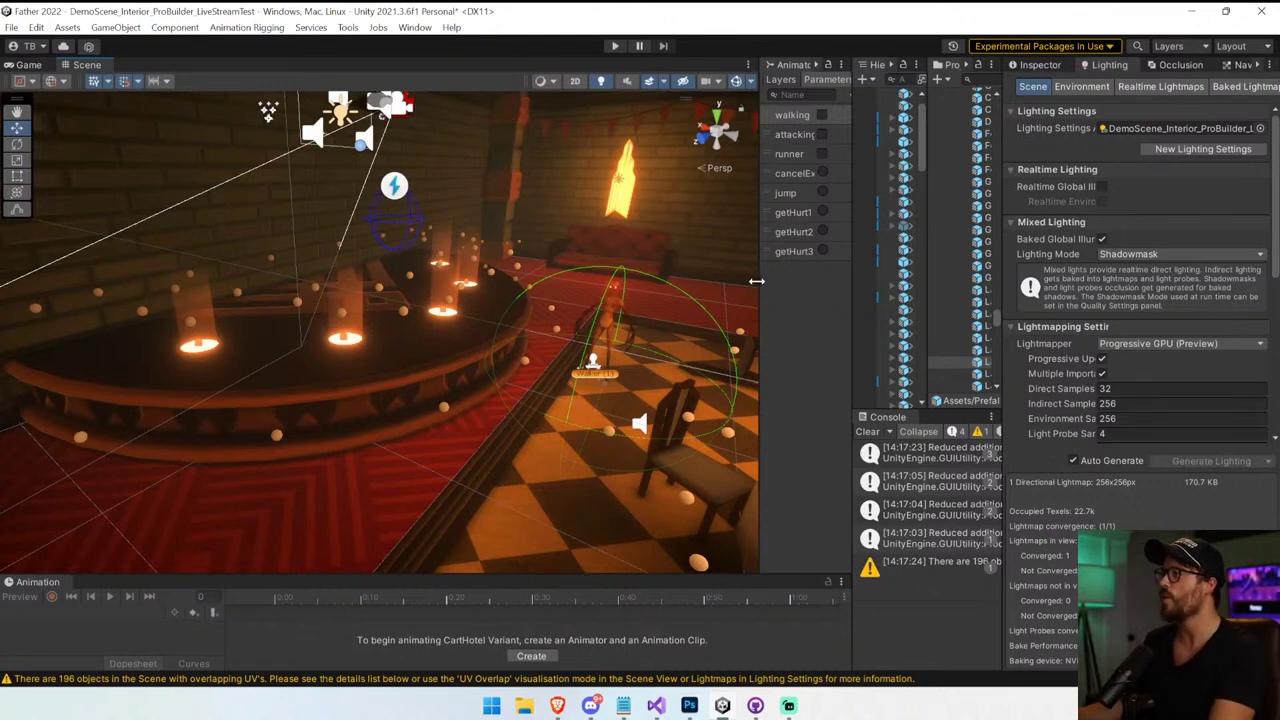
drag(757, 281, 653, 281)
drag(922, 170, 920, 417)
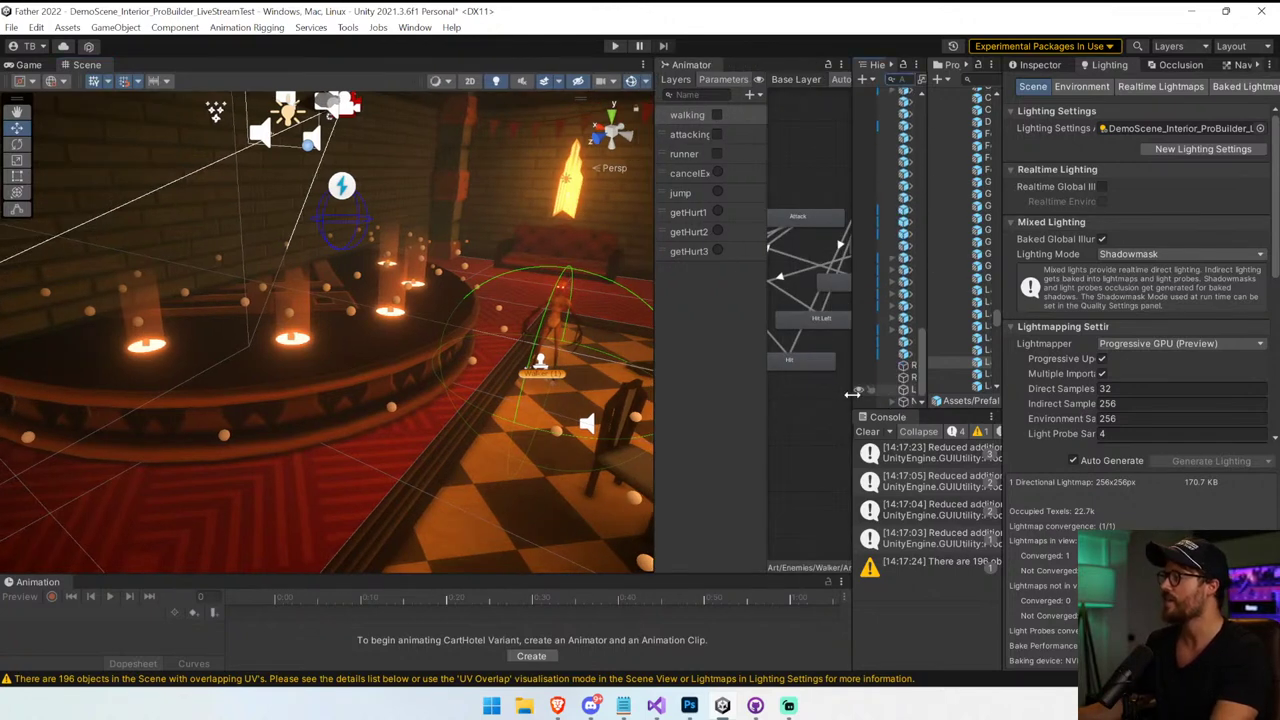
drag(852, 394, 640, 394)
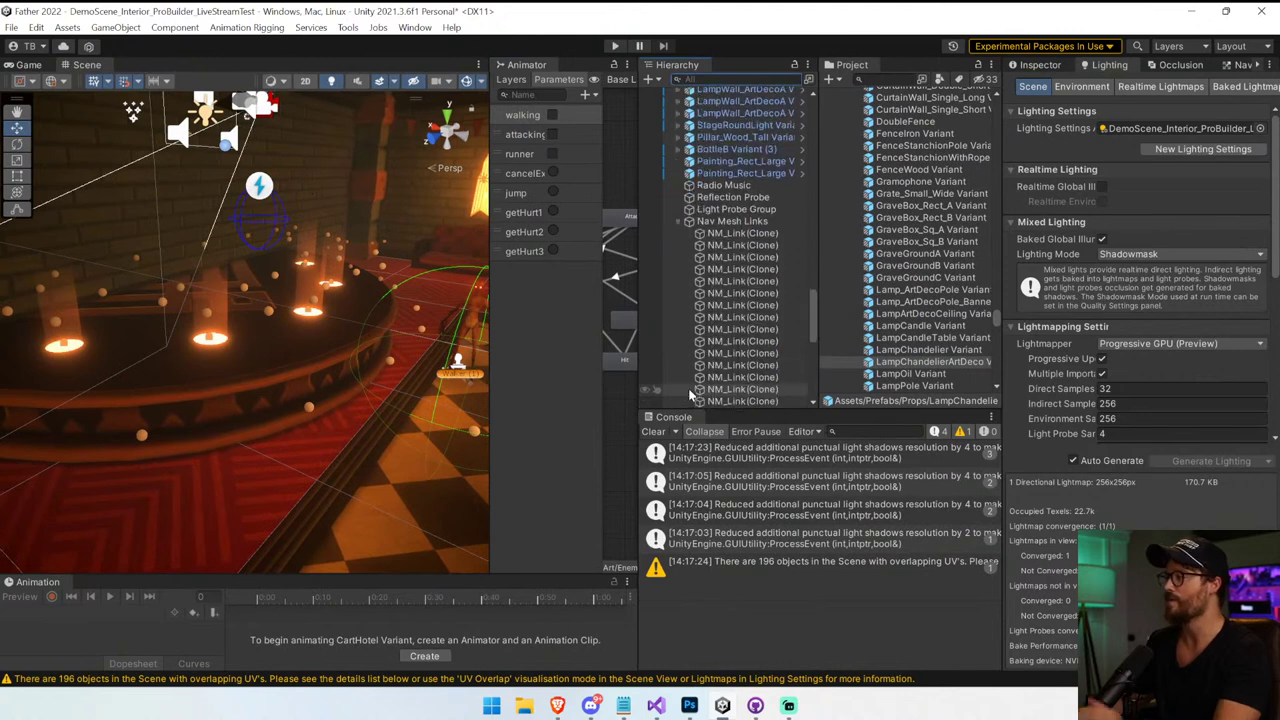
click(721, 237)
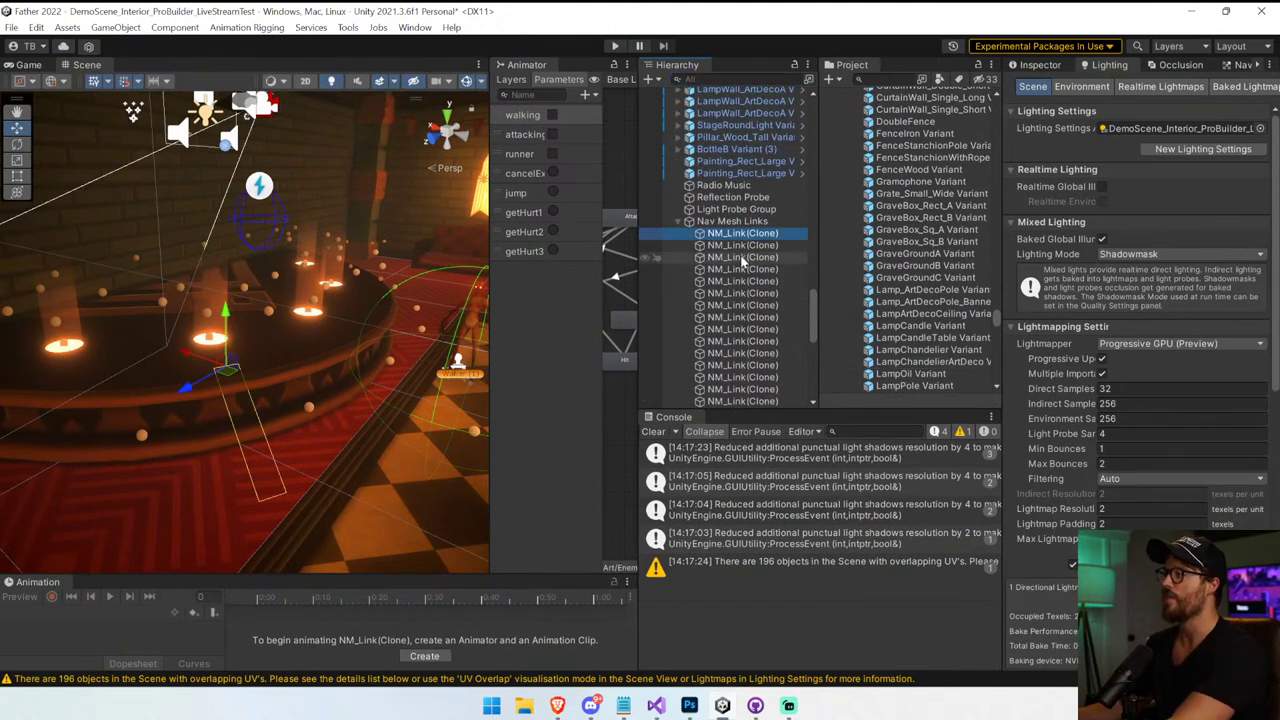
Step back and forth through the NM_Link(Clone) objects to examine the navigation links along the round stage's edge
key(Down)
key(Down)
key(Down)
key(Down)
key(Down)
key(Down)
key(Down)
key(Down)
key(Down)
key(Down)
key(Down)
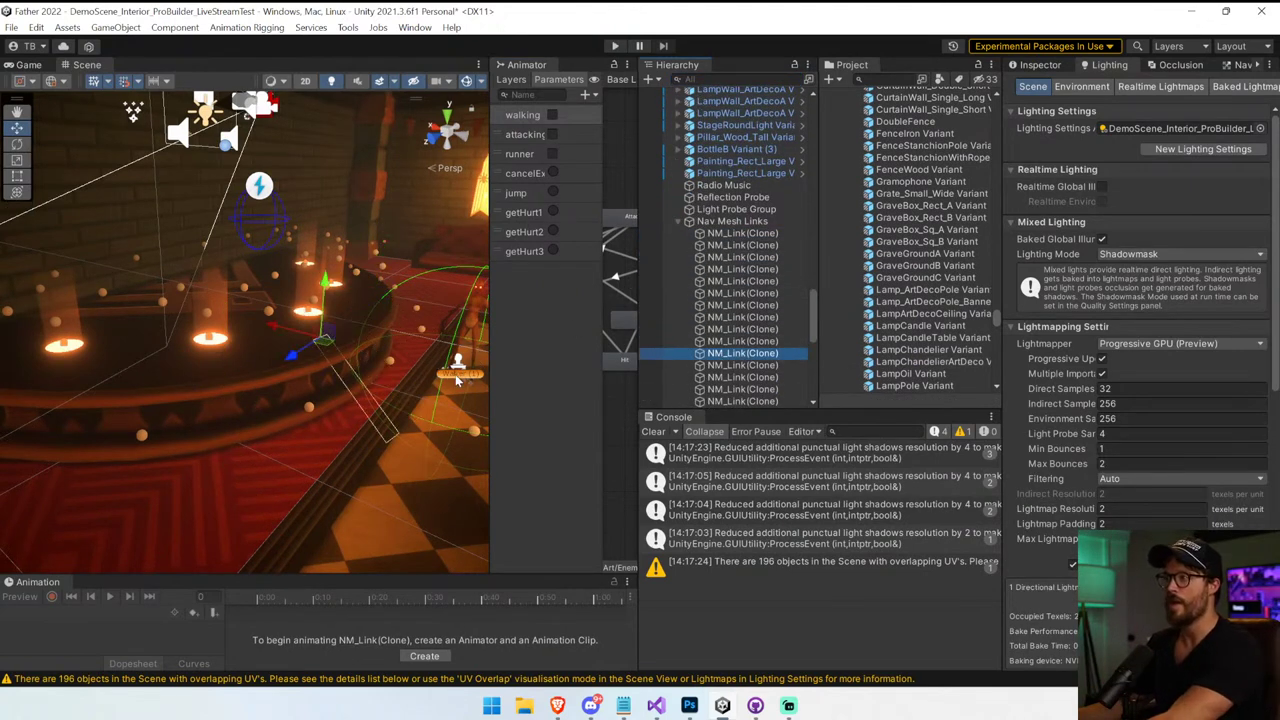
key(Up)
key(Up)
key(Up)
key(Up)
key(Up)
key(Up)
key(Up)
key(Up)
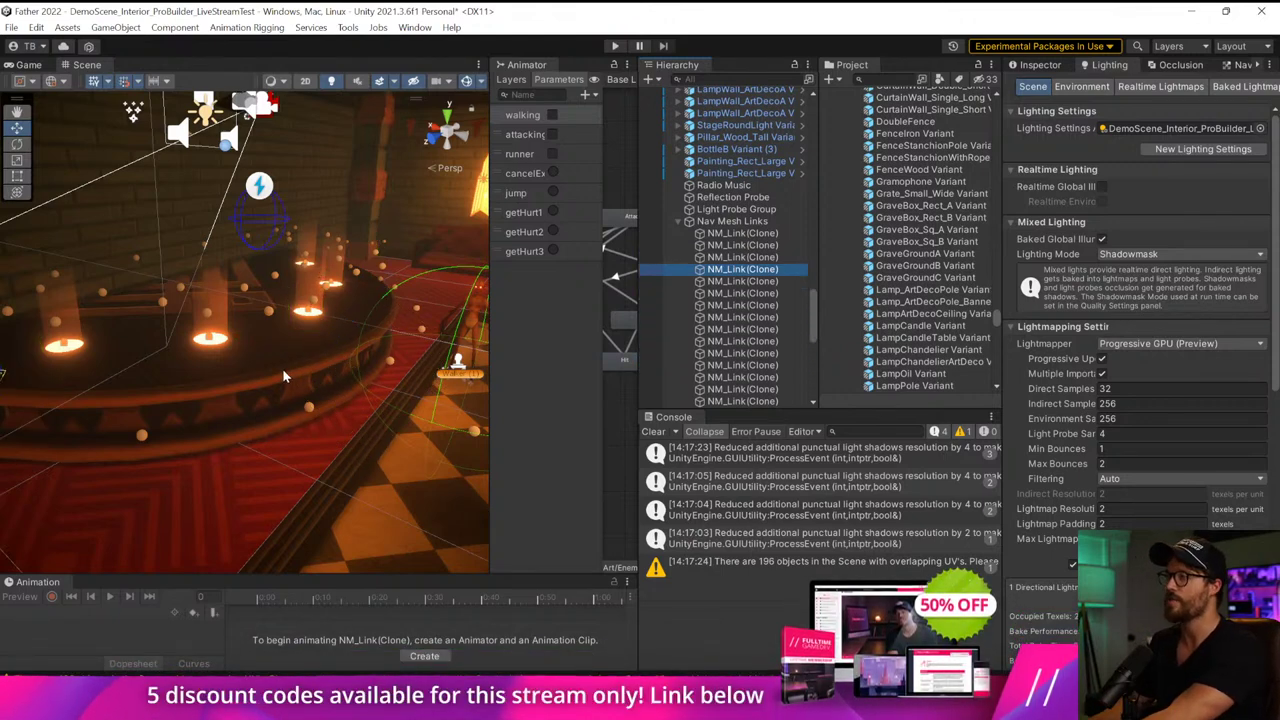
key(Down)
key(Down)
key(Down)
key(Down)
key(Down)
key(Down)
key(Down)
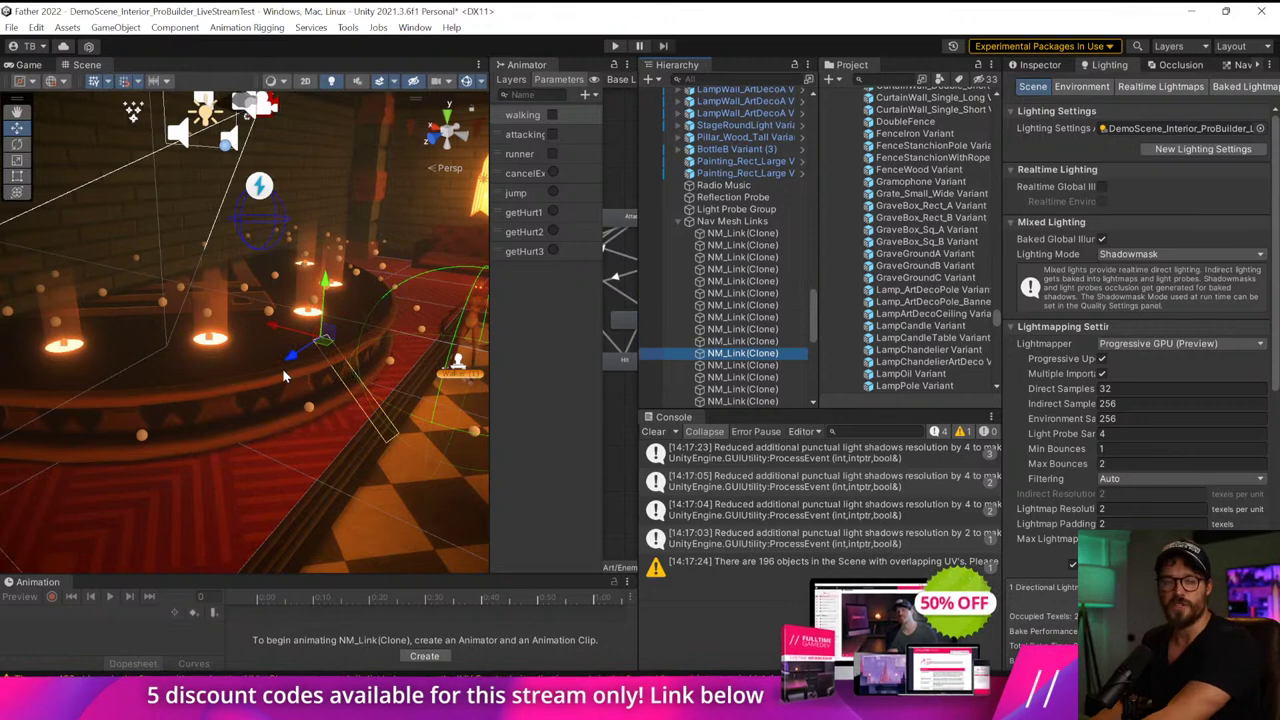
key(Up)
key(Up)
key(Up)
key(Up)
key(Up)
key(Up)
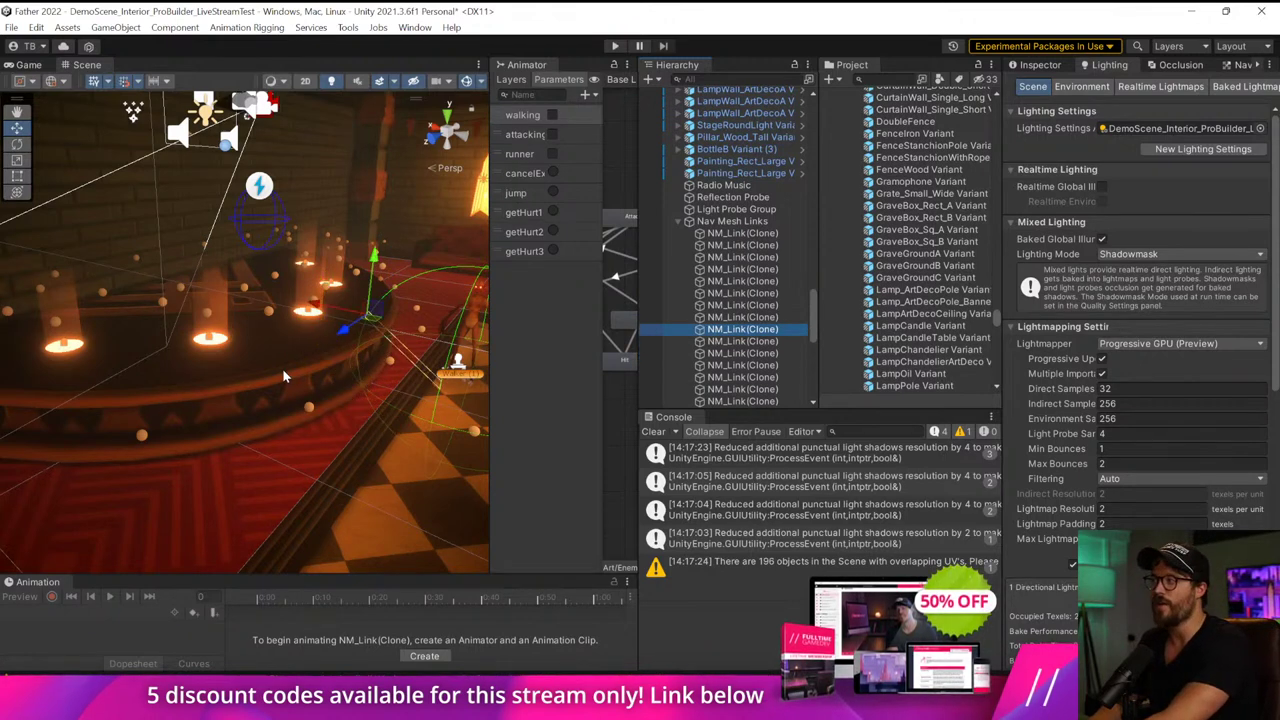
key(Down)
key(Down)
key(Down)
key(Down)
key(Down)
key(Down)
key(Down)
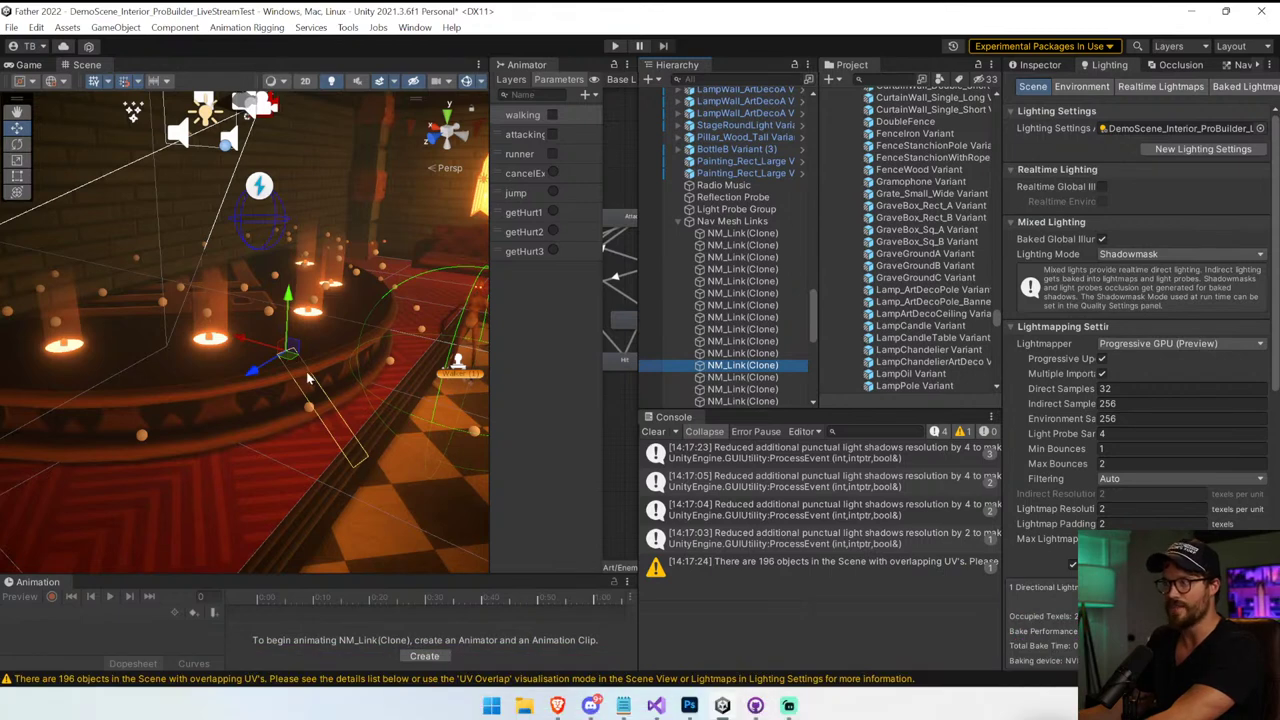
right_drag(226, 407, 283, 395)
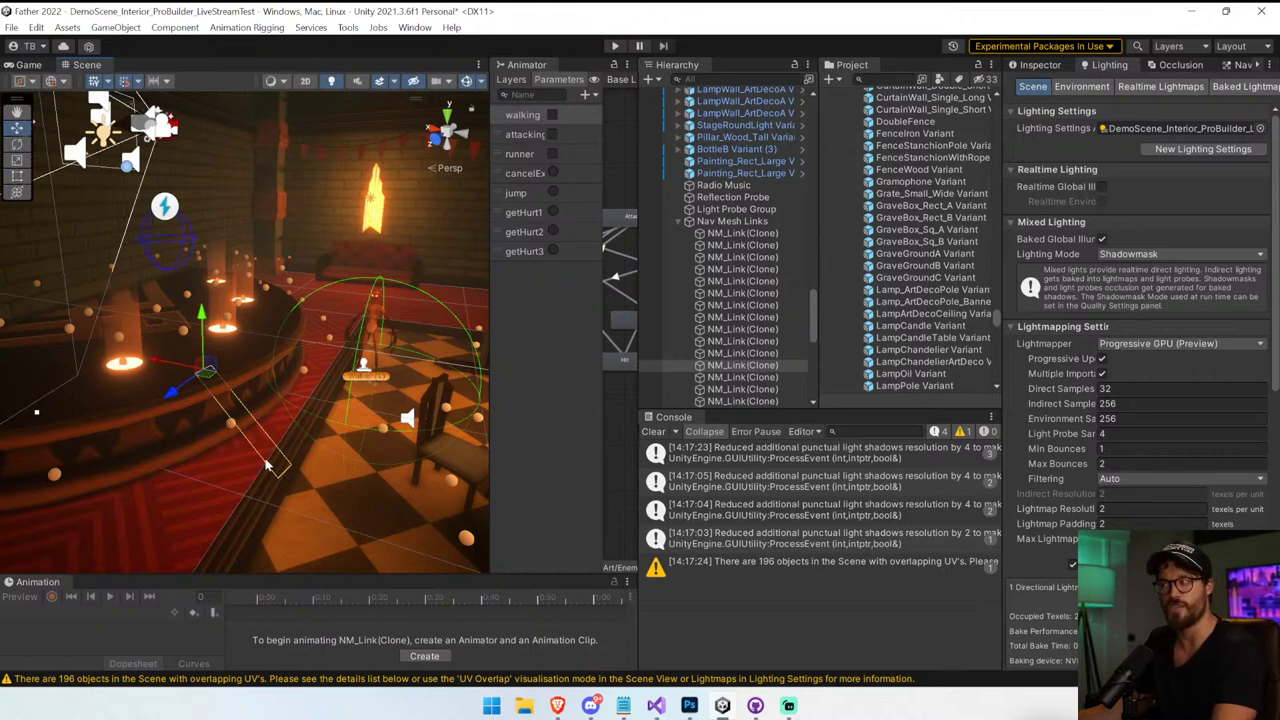
Clear the console and view the whole dining area and its light probes from above in an enlarged Scene view
drag(487, 357, 816, 358)
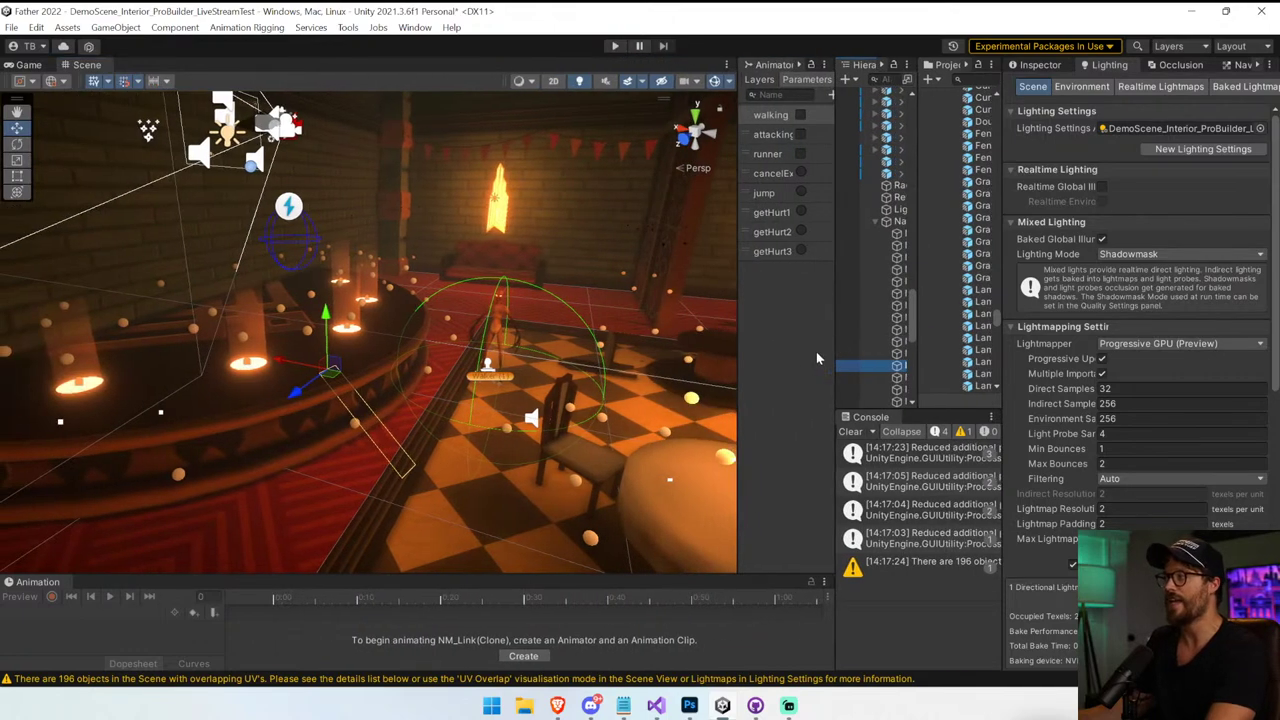
click(850, 433)
drag(738, 394, 687, 394)
right_drag(297, 299, 208, 368)
key(s)
alt+drag(207, 367, 188, 370)
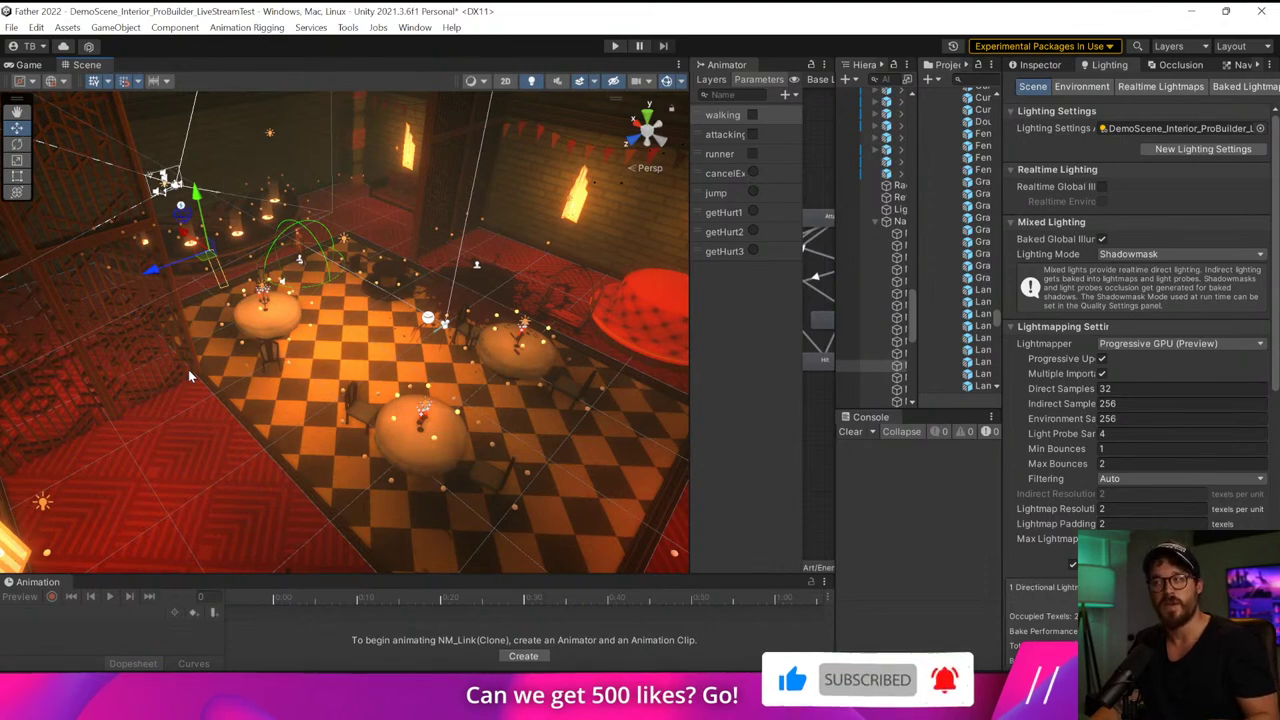
right_drag(183, 342, 206, 320)
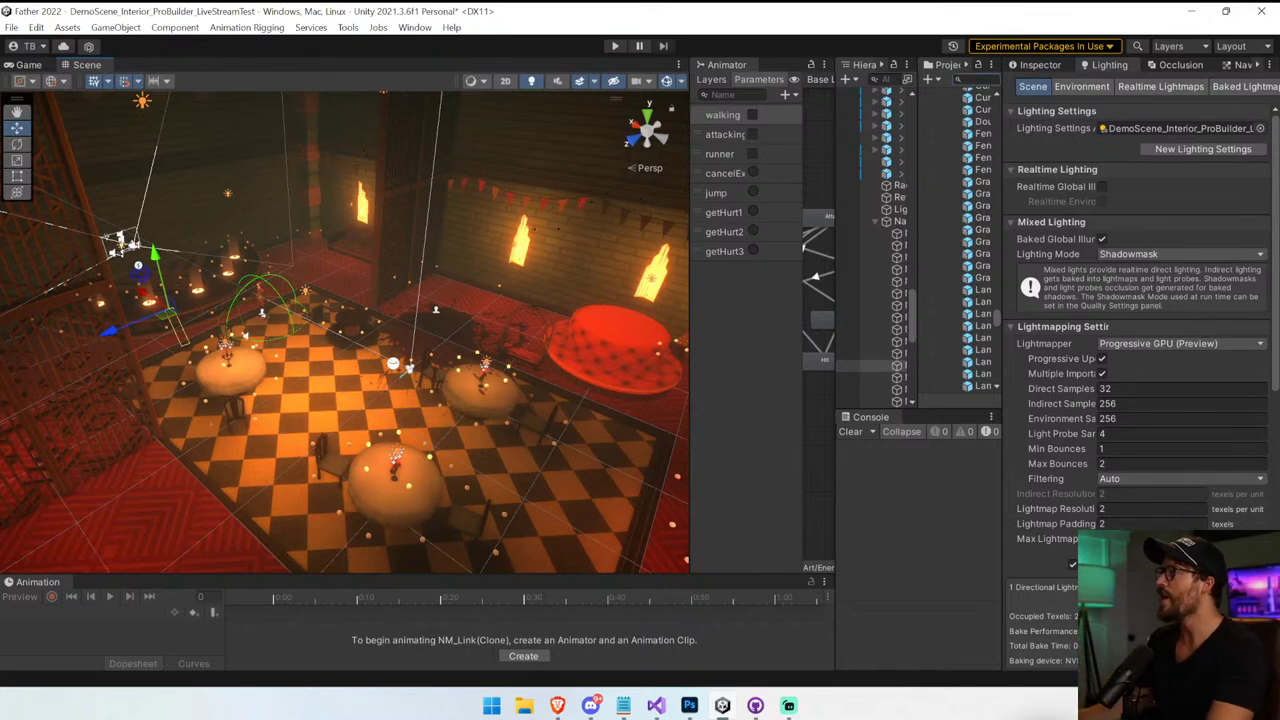
Search the project assets for "spider" and place the Spider Default prefab on the checkered floor among the dining tables
text(r)
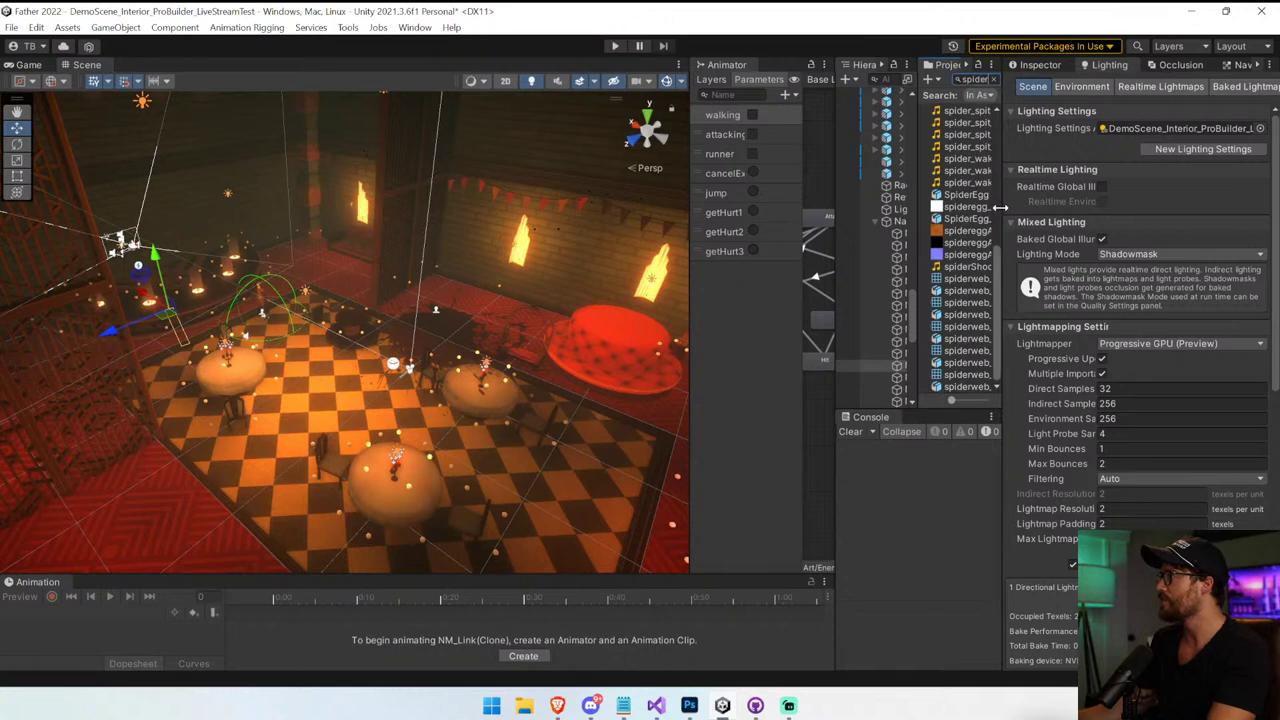
drag(999, 207, 1103, 210)
scroll(1021, 281, up, 3)
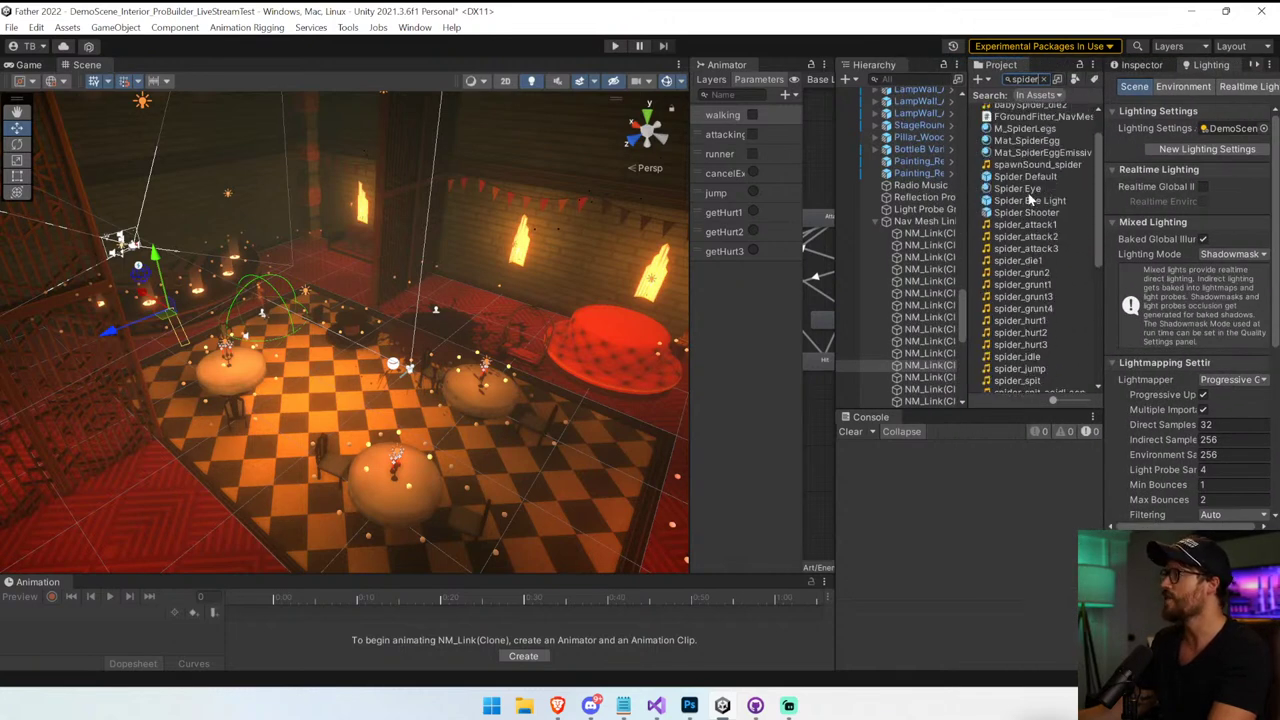
drag(368, 438, 336, 392)
Run the game, switch to weapons 2 and 3, and move through Edenfell Hall along the bar counter with the spider around
click(617, 46)
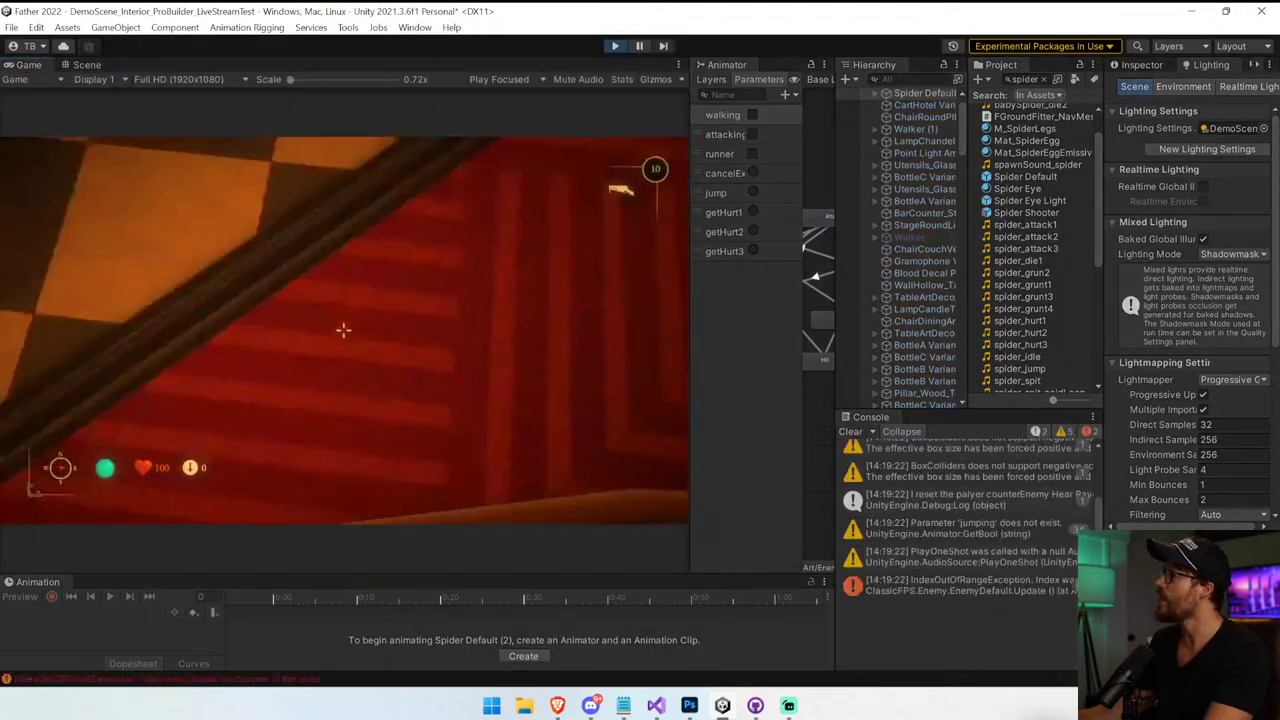
key(w)
key(2)
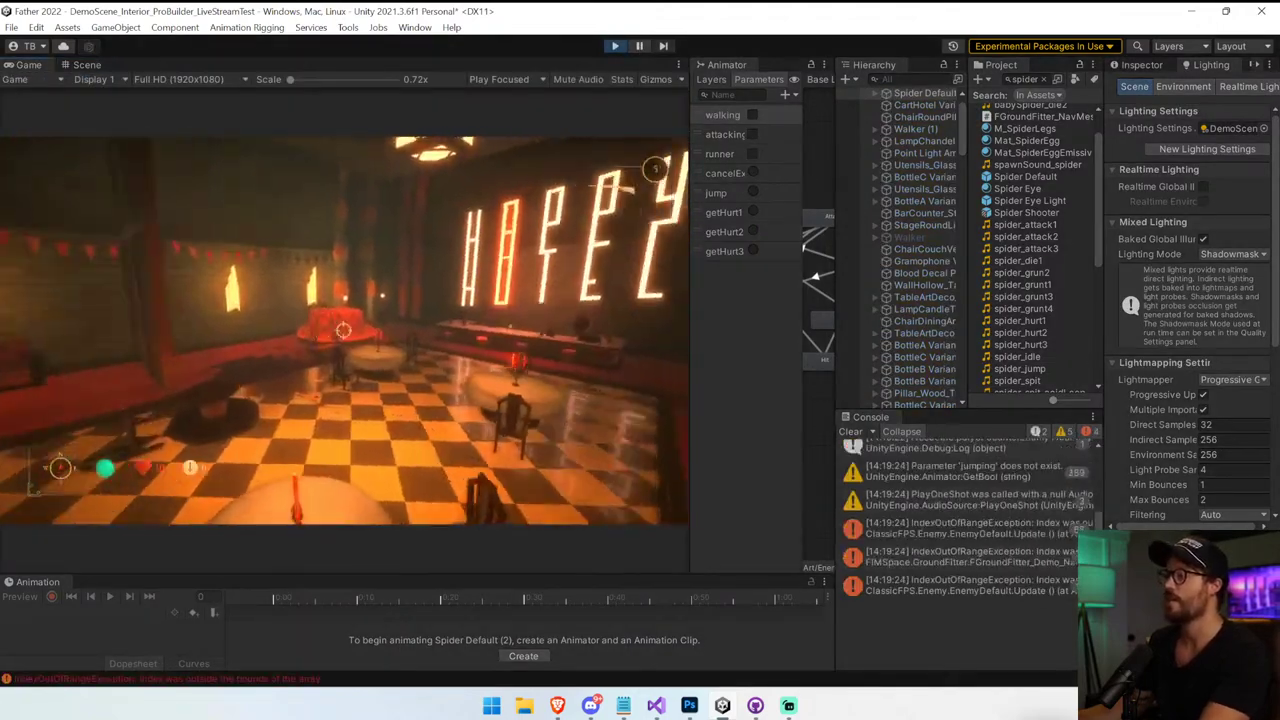
key(3)
key(w)
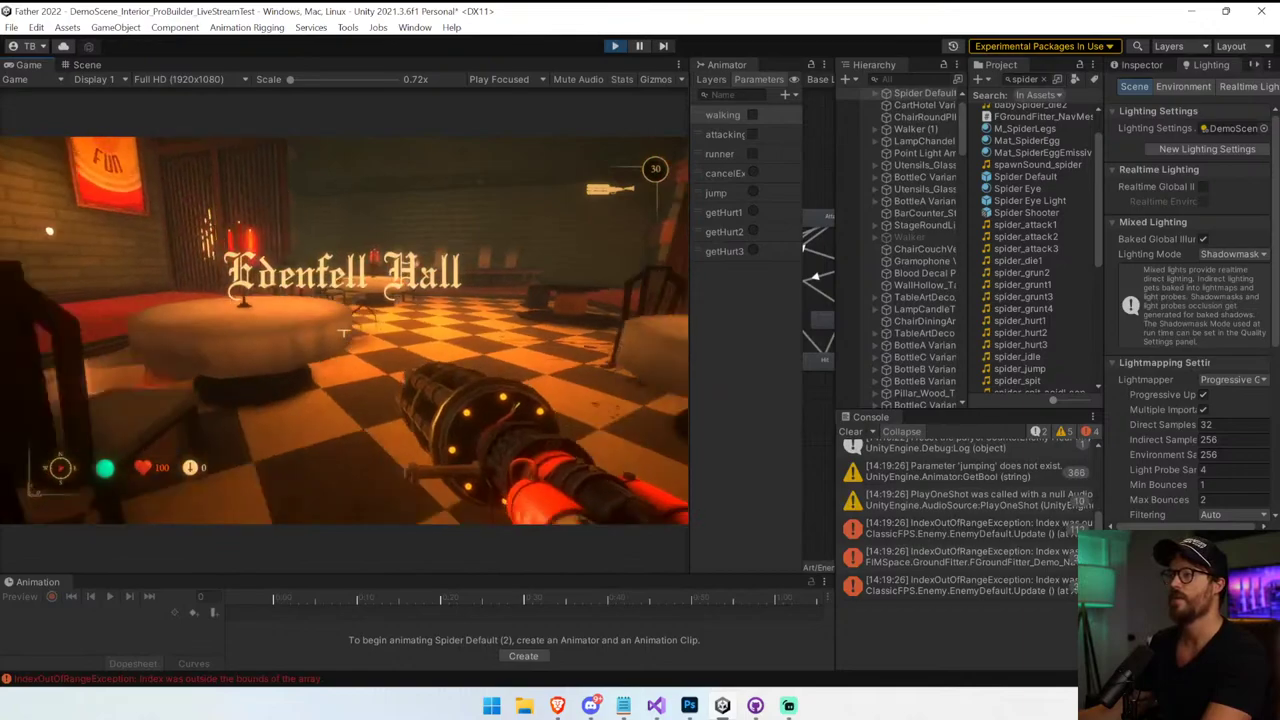
key(w)
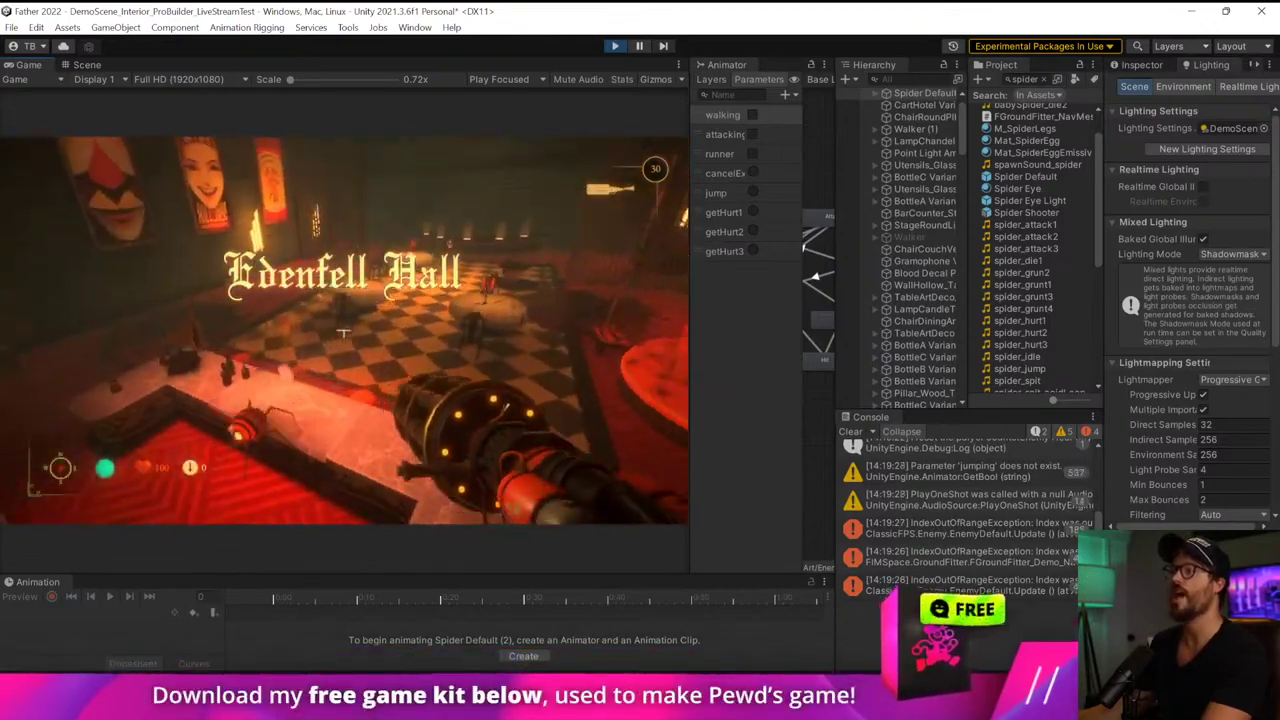
key(w)
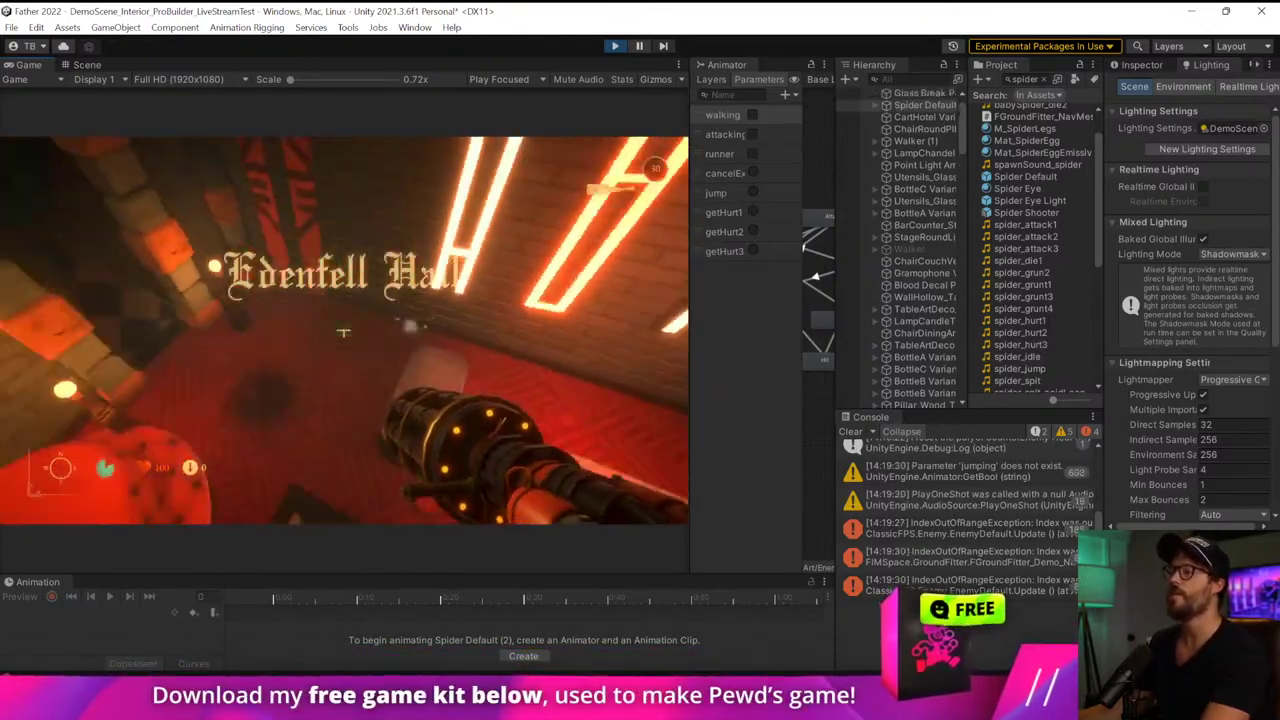
Switch to the revolver and move around the bar, tables and round stage to observe how the spider follows
key(1)
key(s)
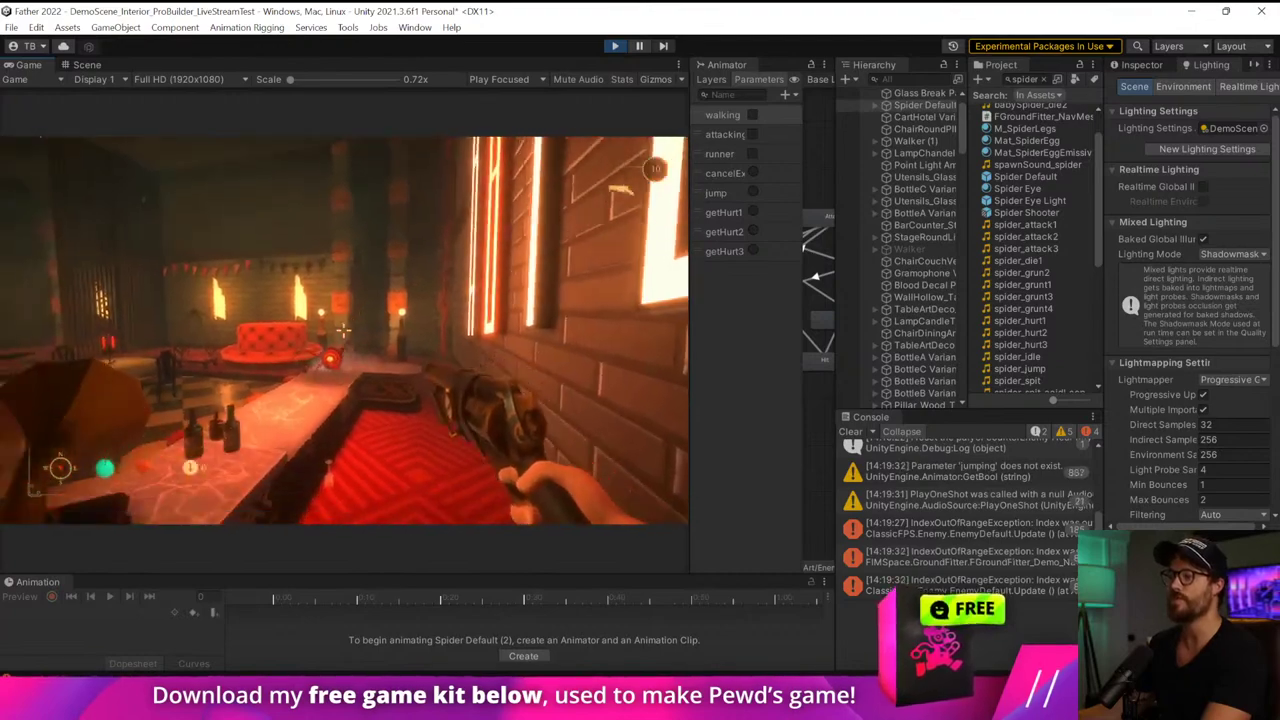
key(w)
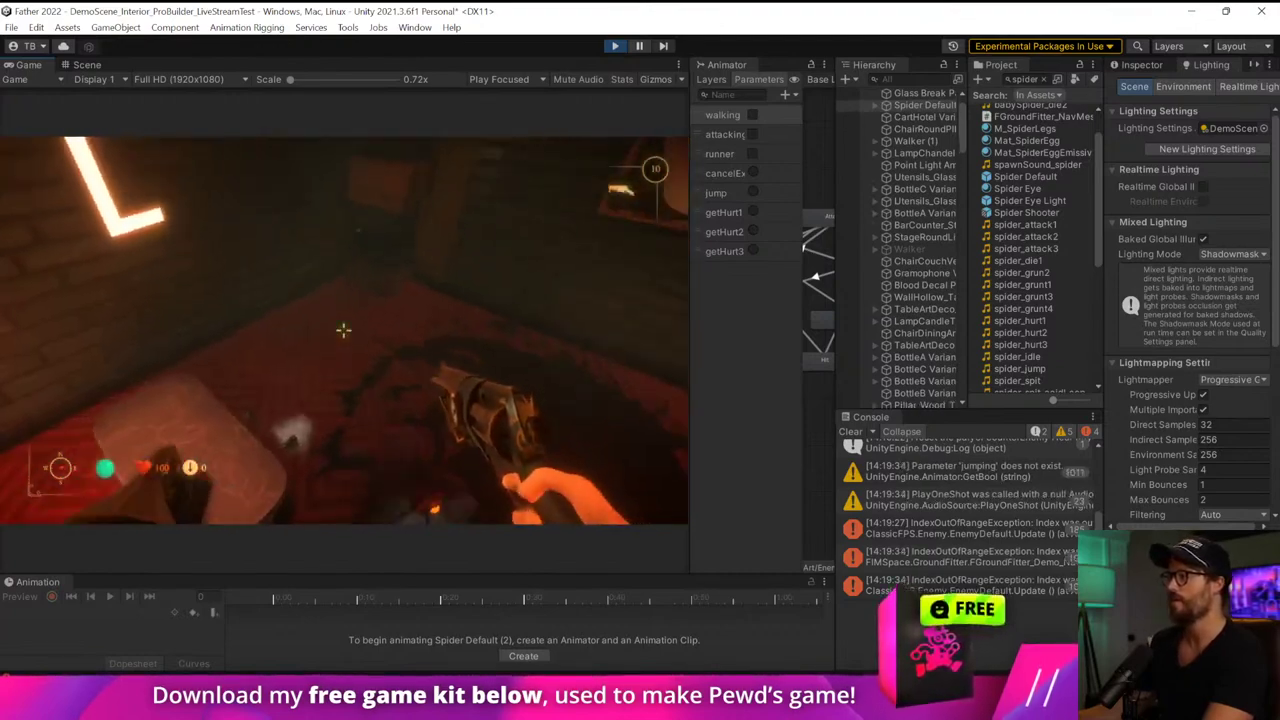
key(s)
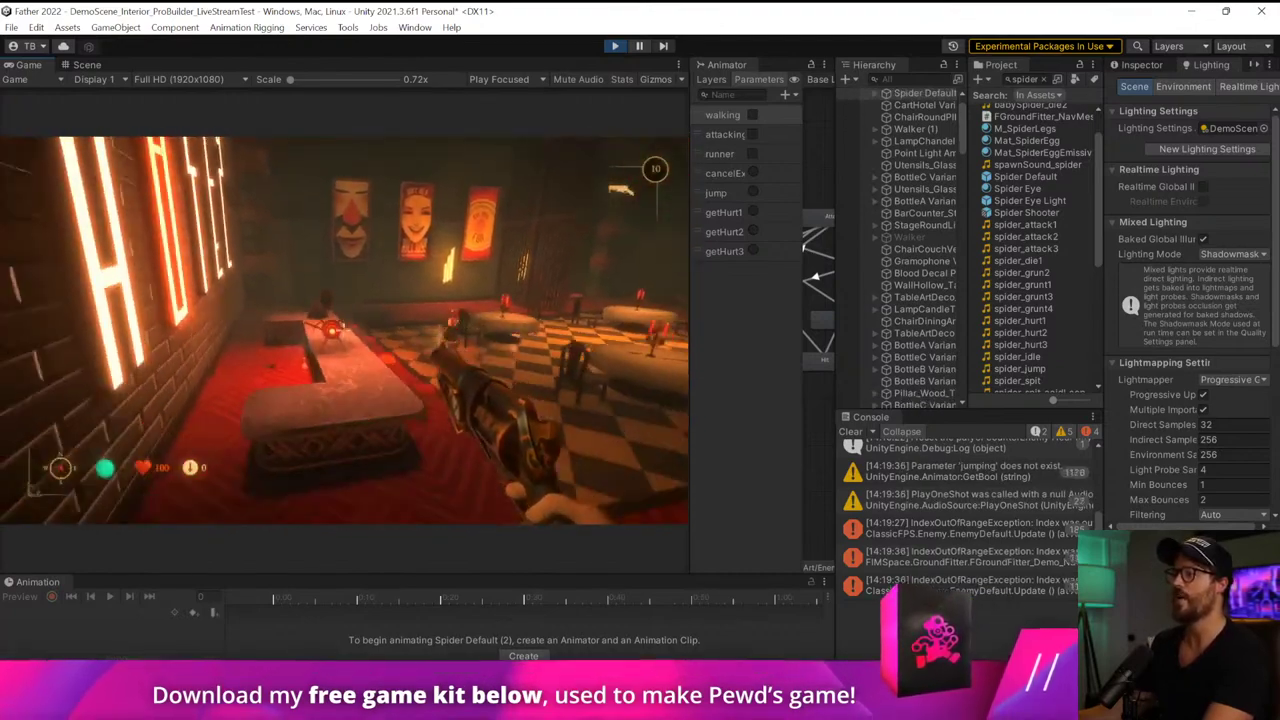
key(w)
key(w)
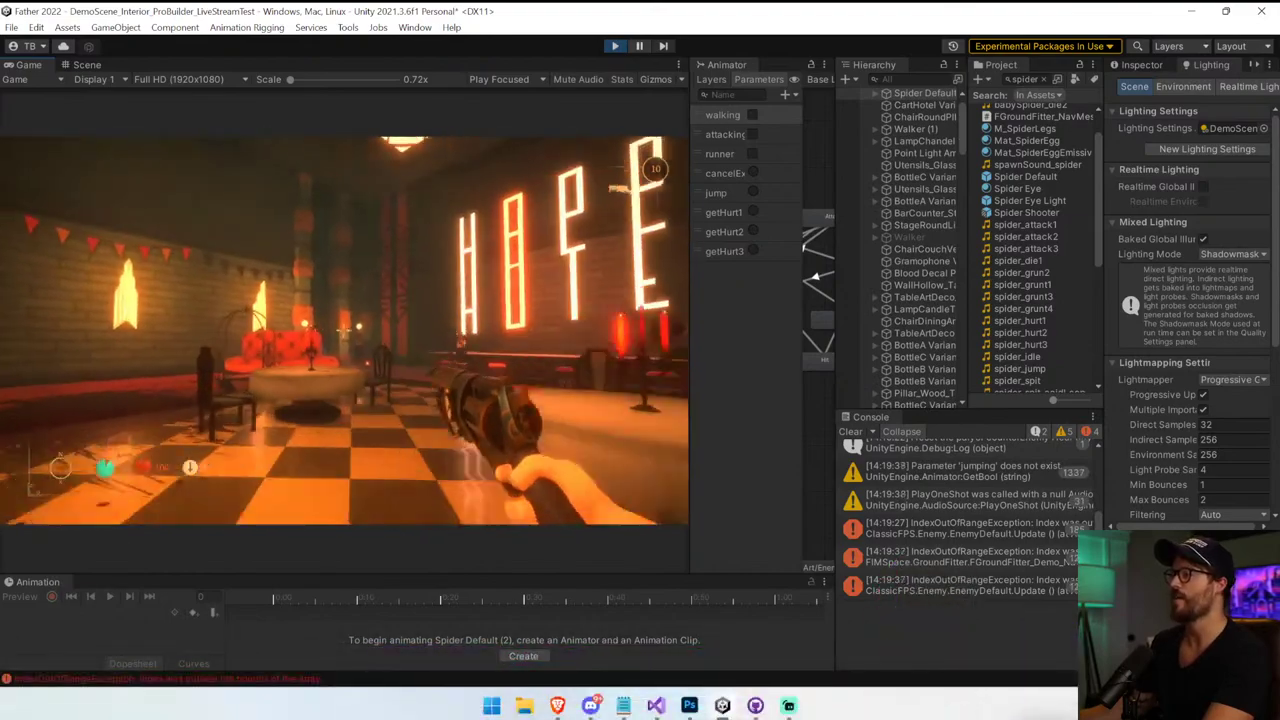
key(s)
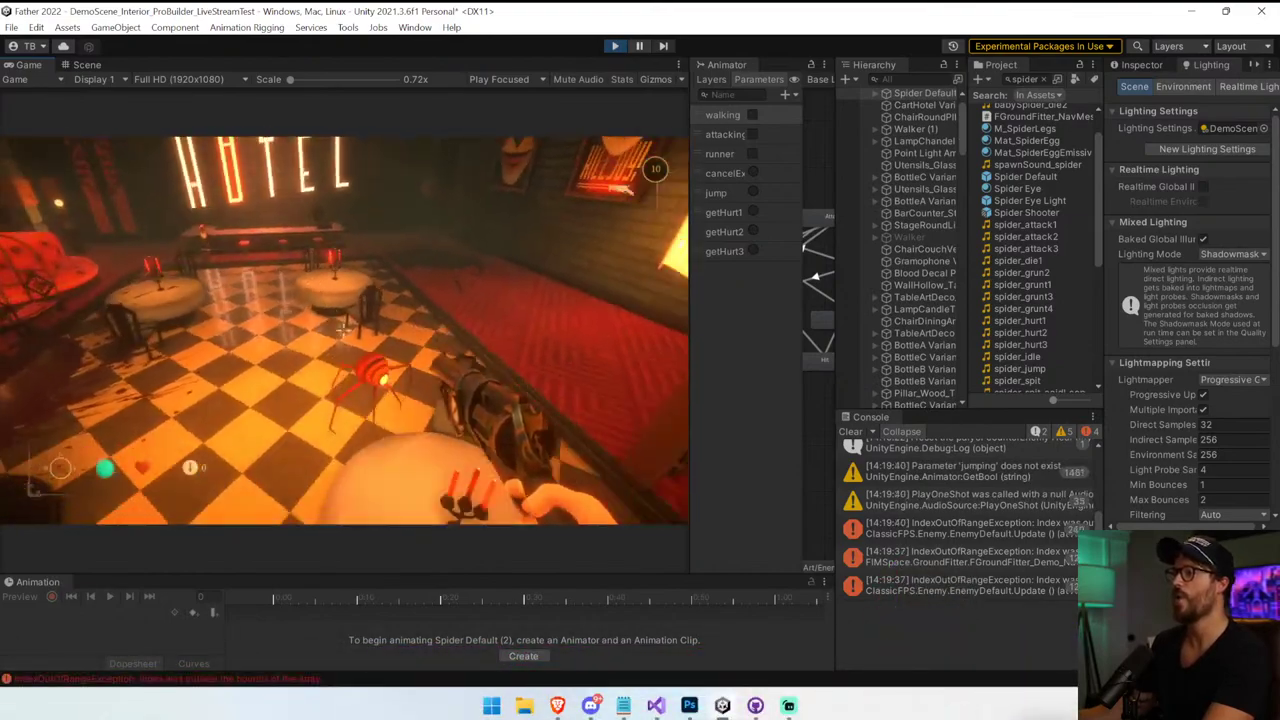
key(w)
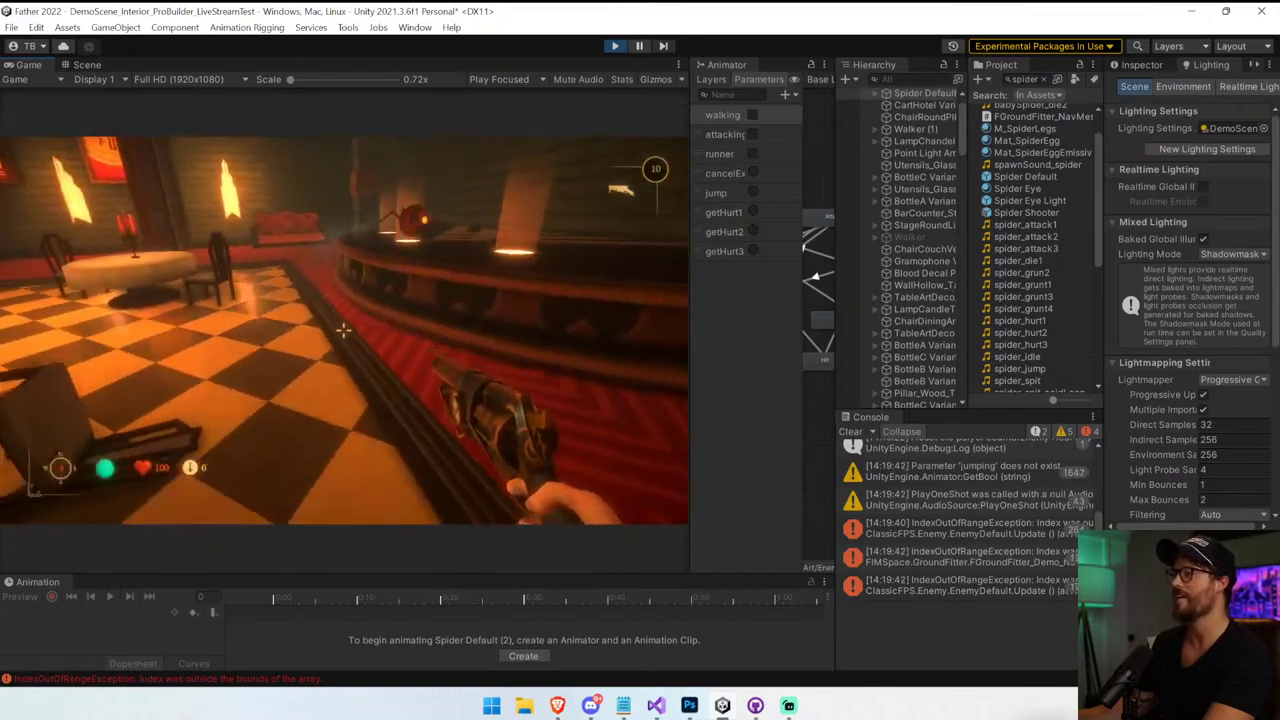
Jump onto the bar counter and back down to the checkered floor while observing how the spider follows
key(w)
key(space)
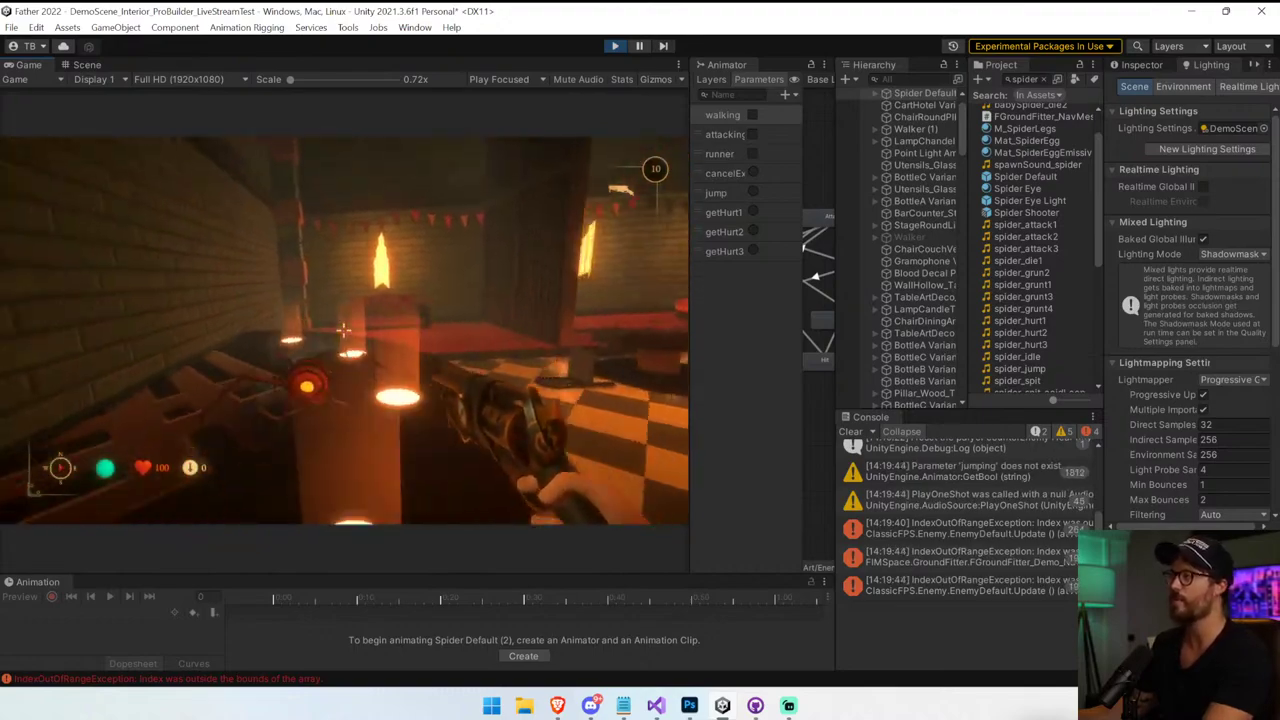
key(s)
key(space)
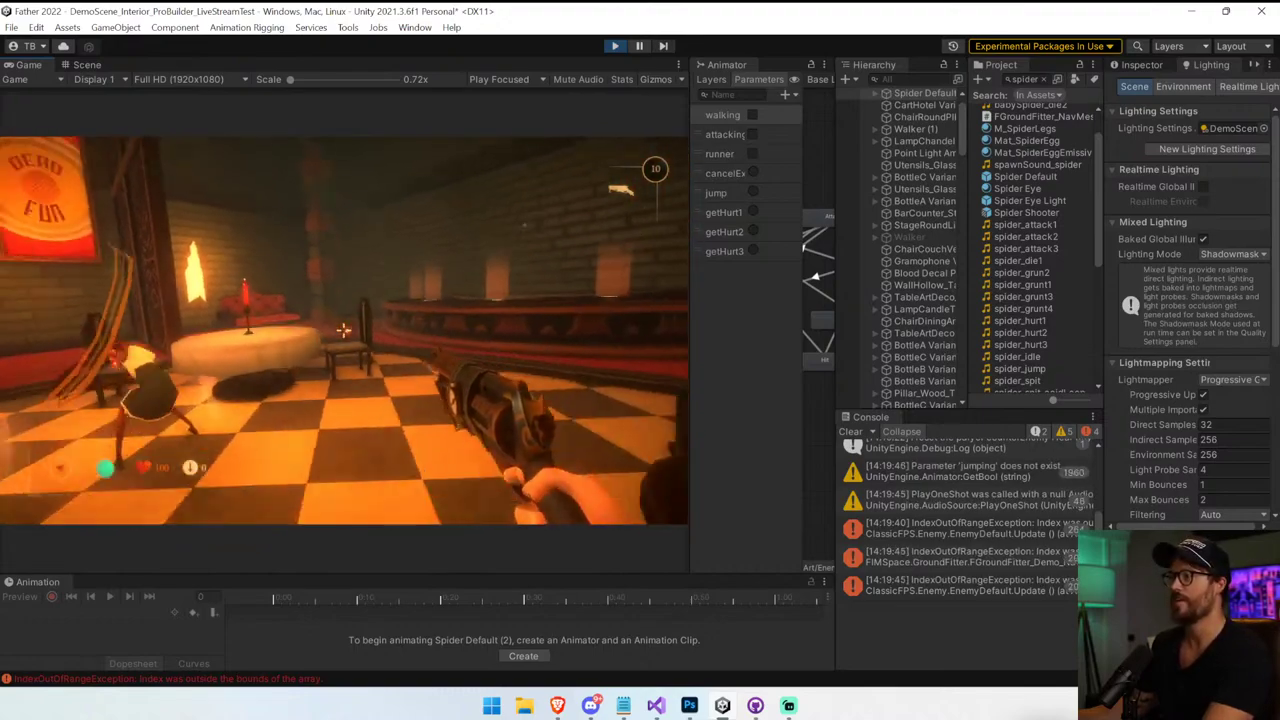
key(w)
Shoot the enemies among the dining tables with the revolver and weapon 2, and stop the game
click(343, 330)
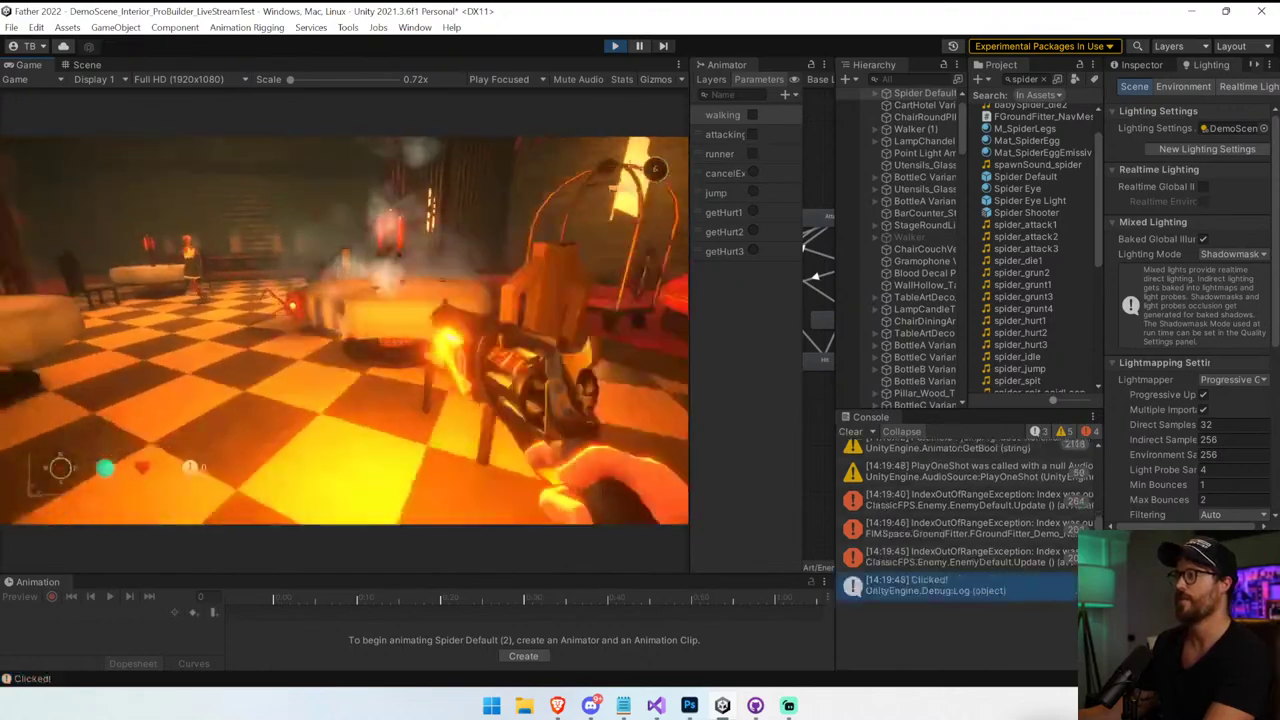
click(343, 330)
click(343, 330)
key(w)
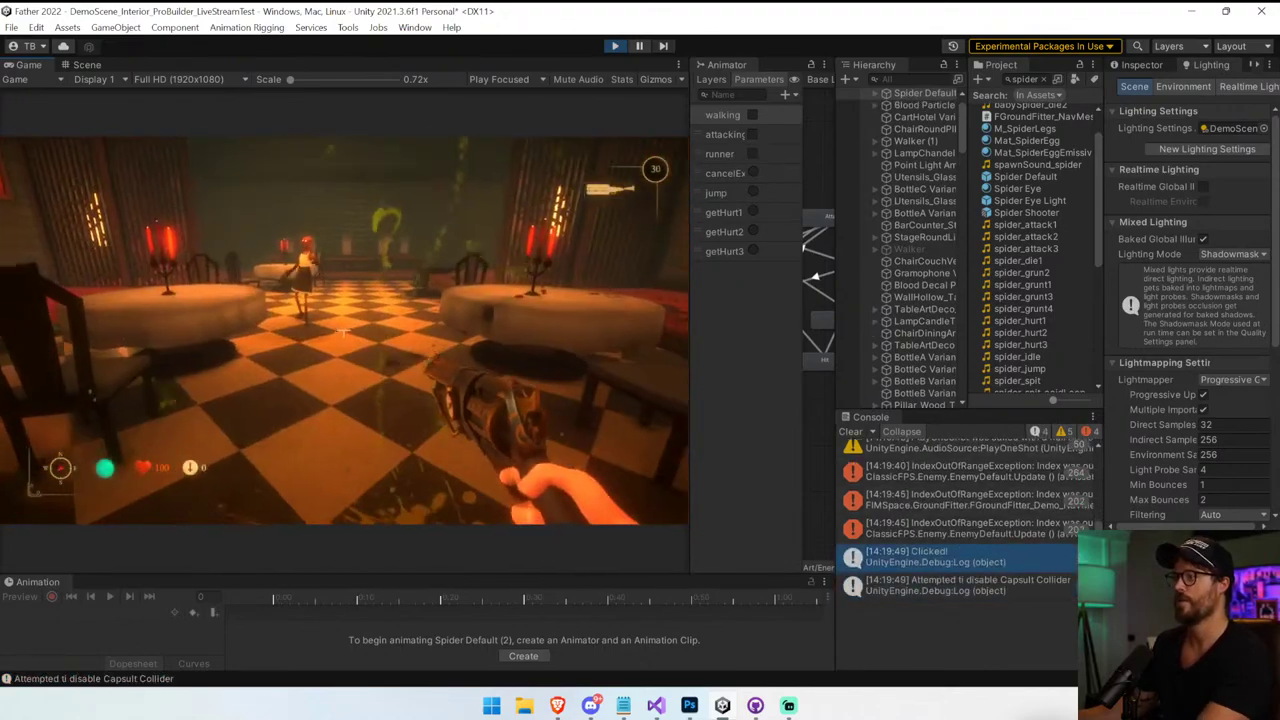
key(2)
click(343, 330)
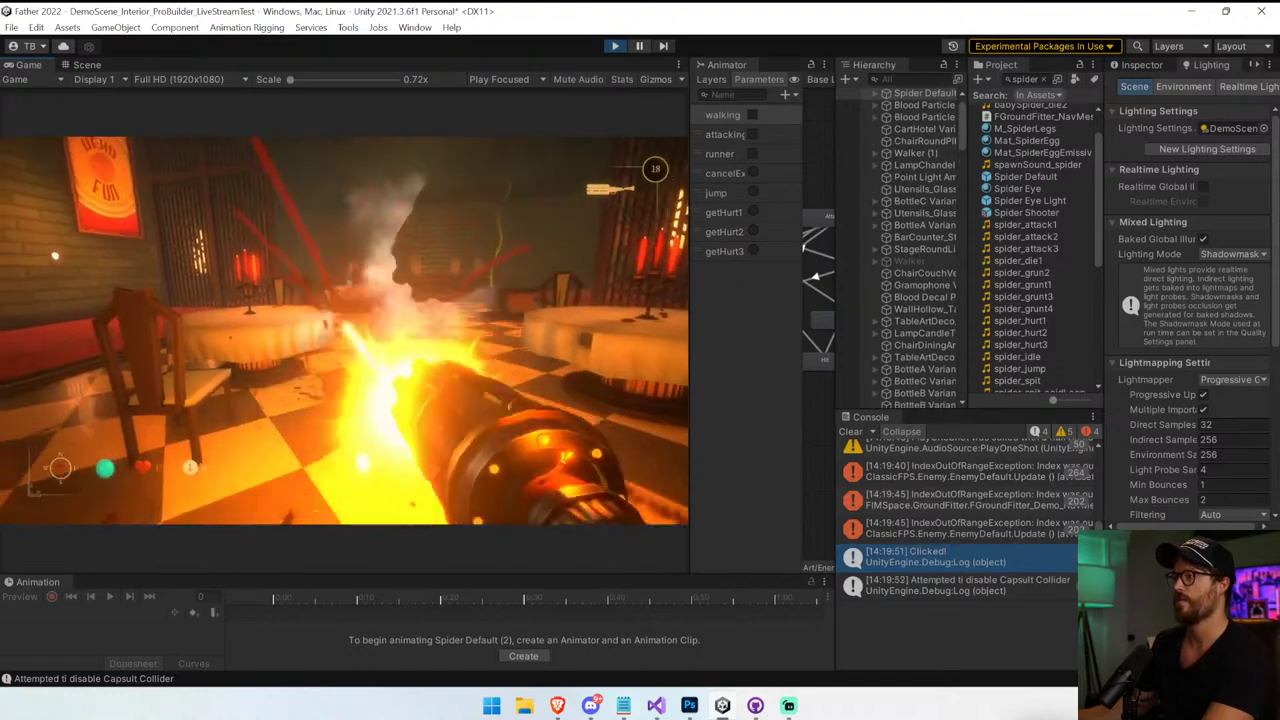
click(343, 330)
key(w)
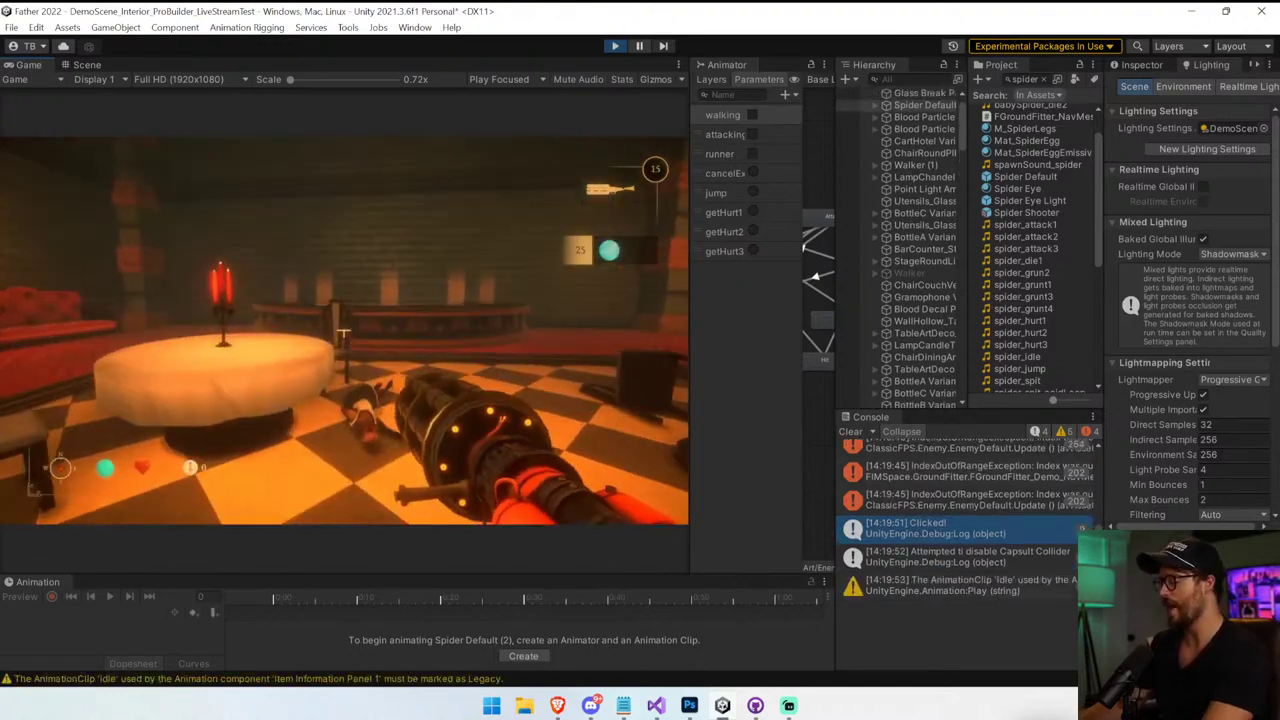
key(ctrl+p)
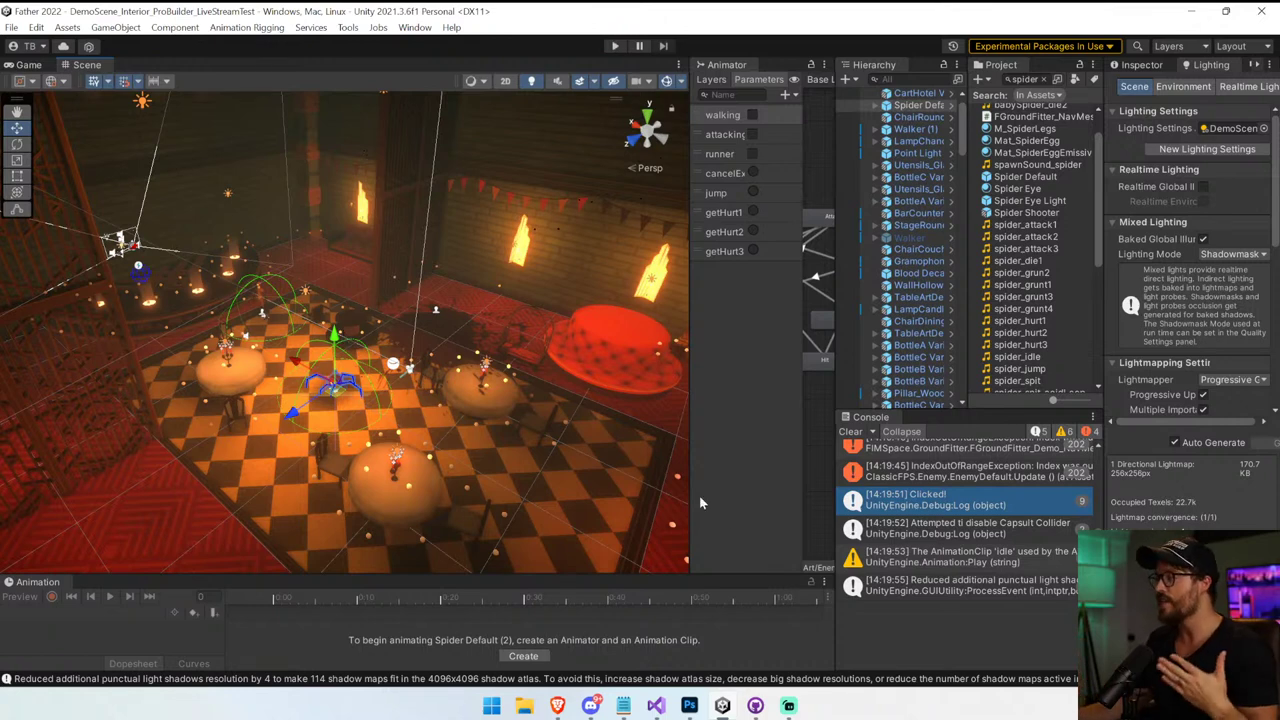
Clear the console and shrink its panel to give the Hierarchy more height
click(851, 432)
drag(944, 410, 960, 545)
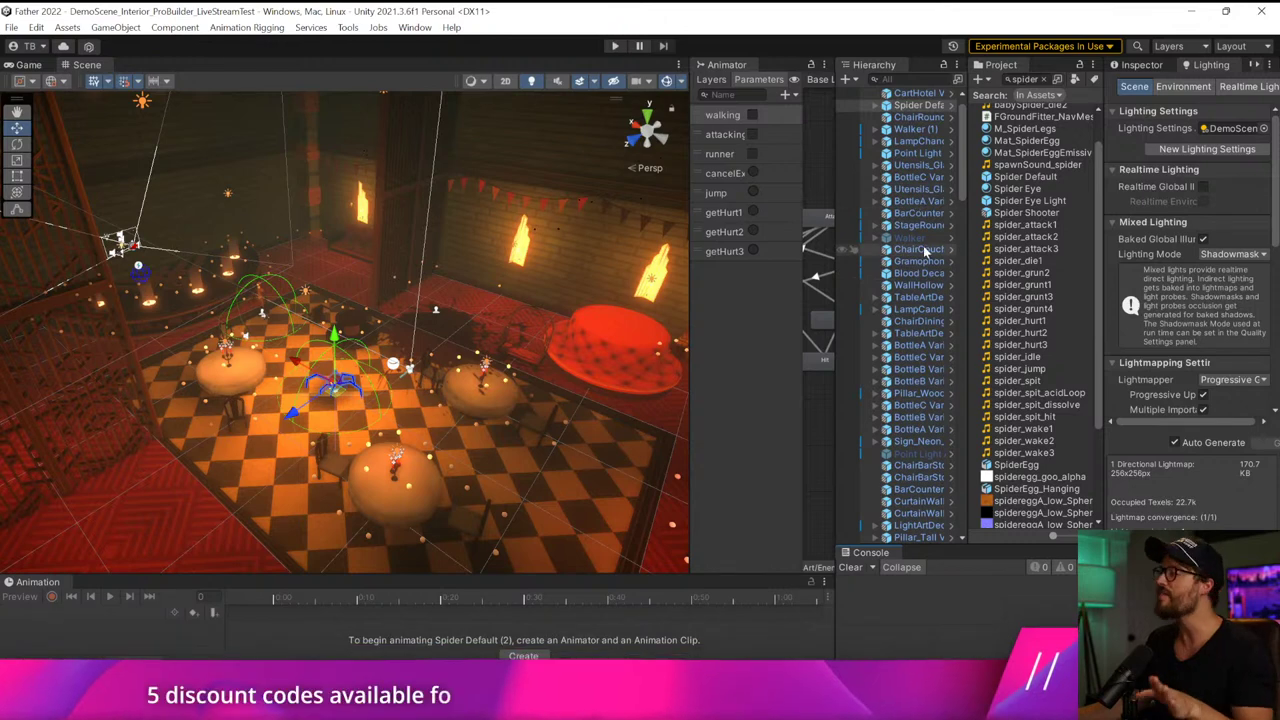
Search the scene objects for "controll" and move FPSController Father to the beginning of the scene's object list
scroll(913, 217, up, 1)
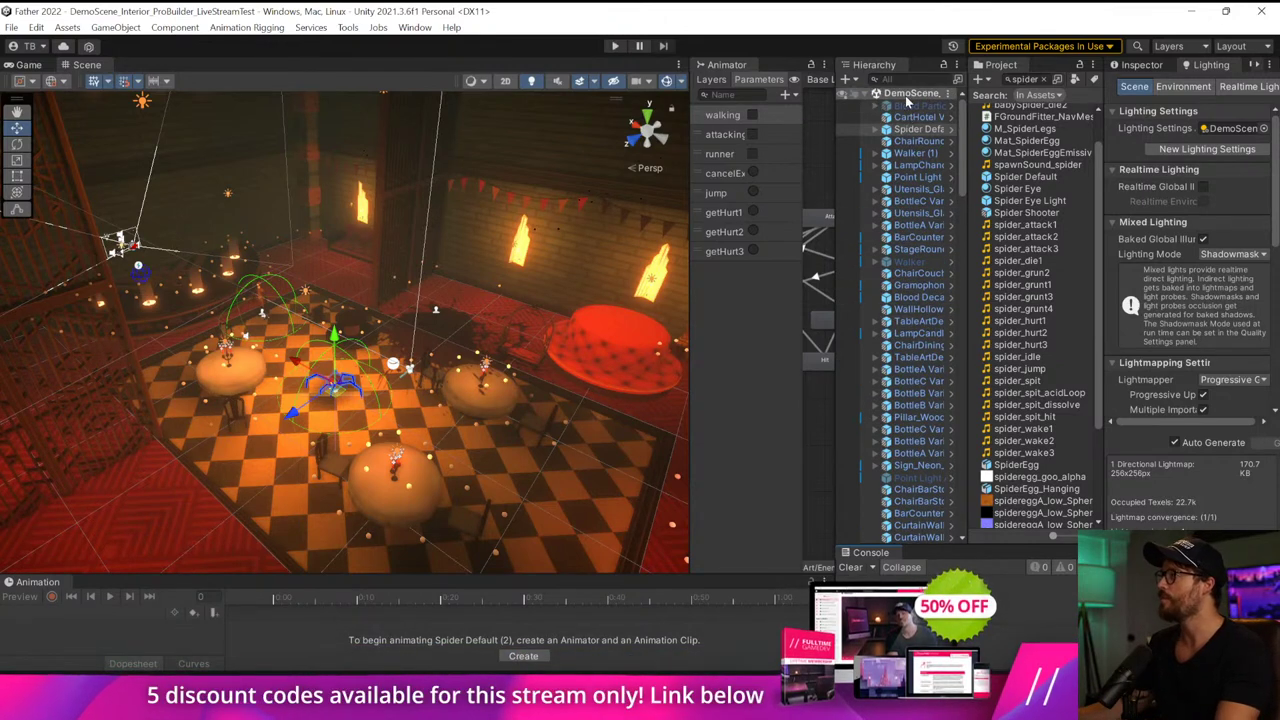
click(900, 79)
text(controll)
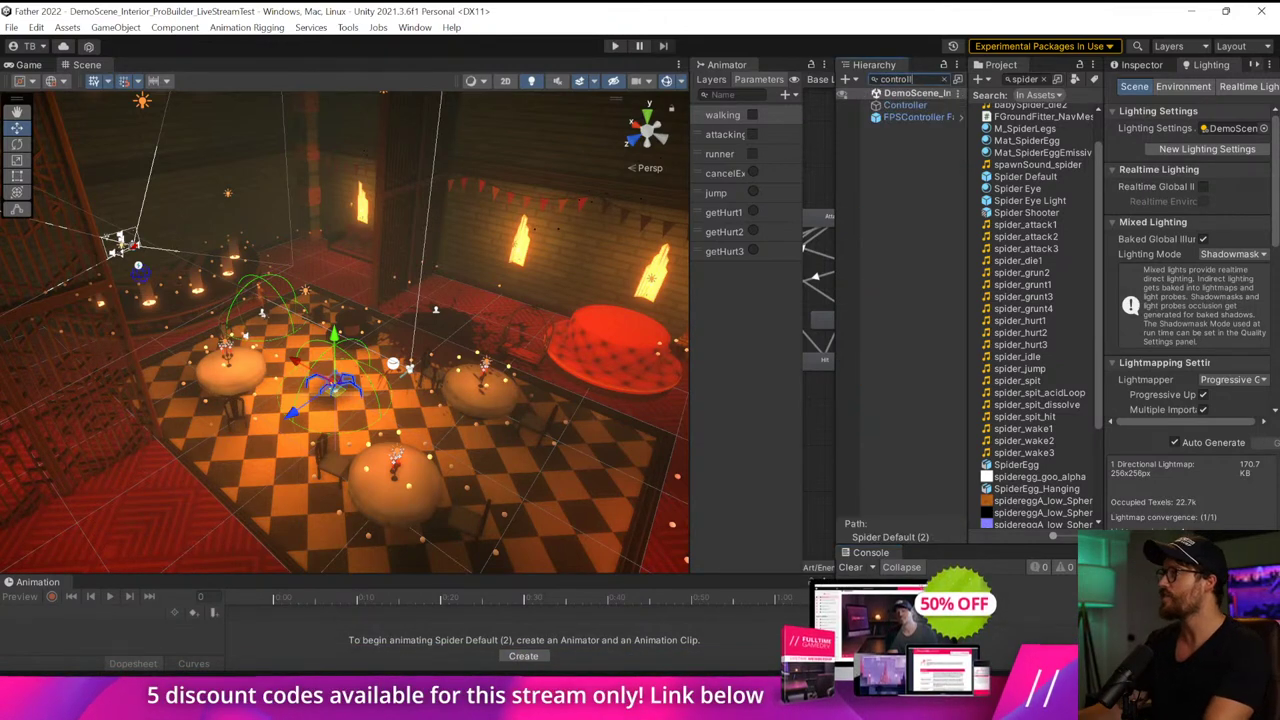
click(912, 117)
click(943, 79)
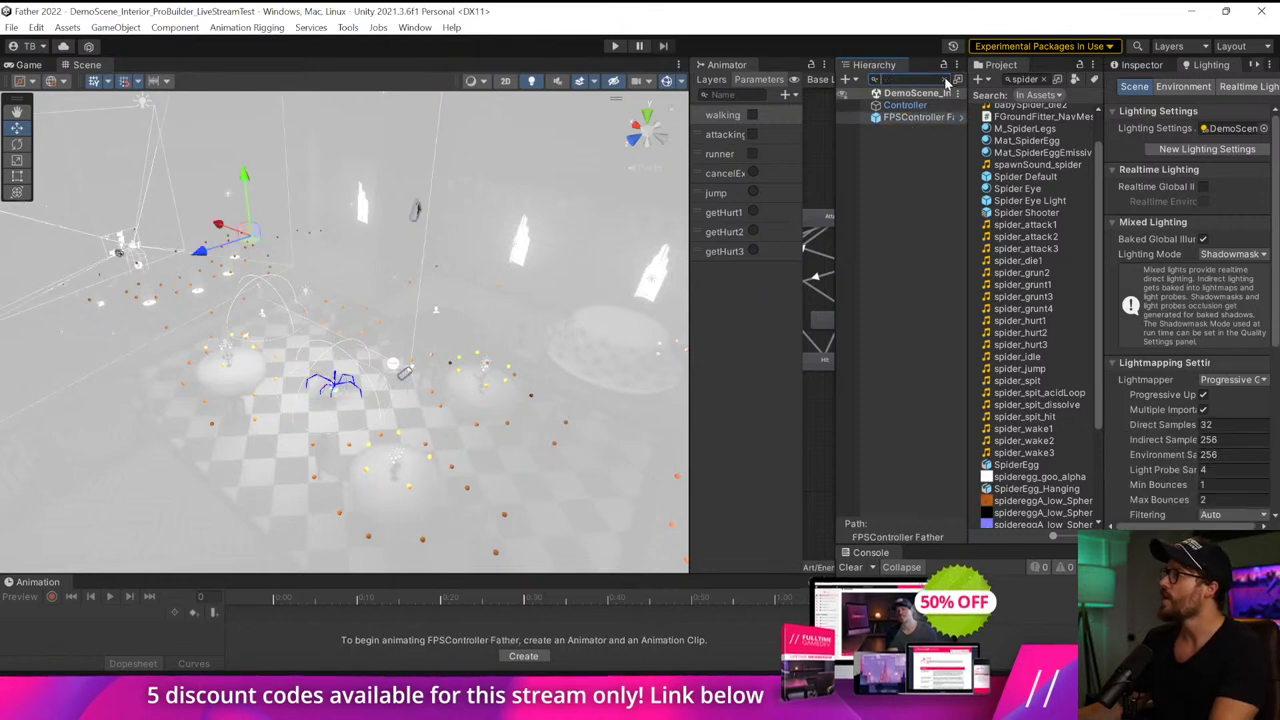
drag(921, 513, 906, 140)
click(907, 106)
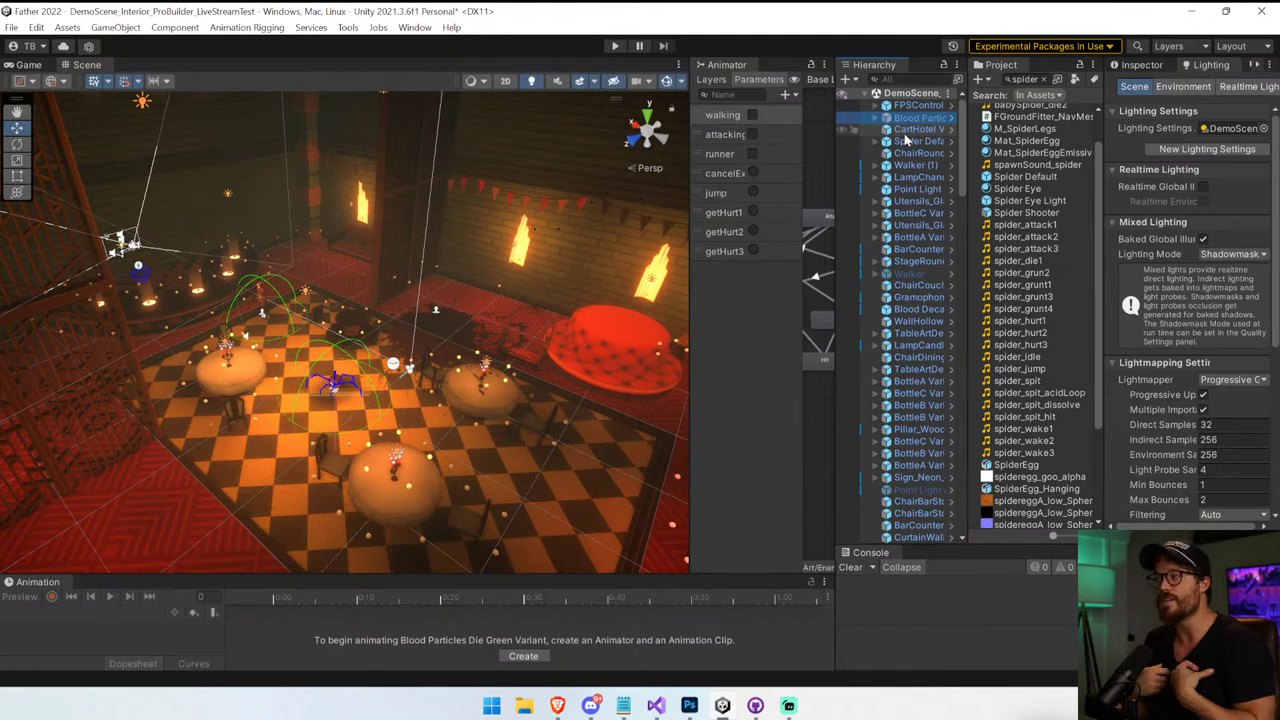
Collapse the Nav Mesh Links group in the Hierarchy and select the FPSController Father object
click(915, 129)
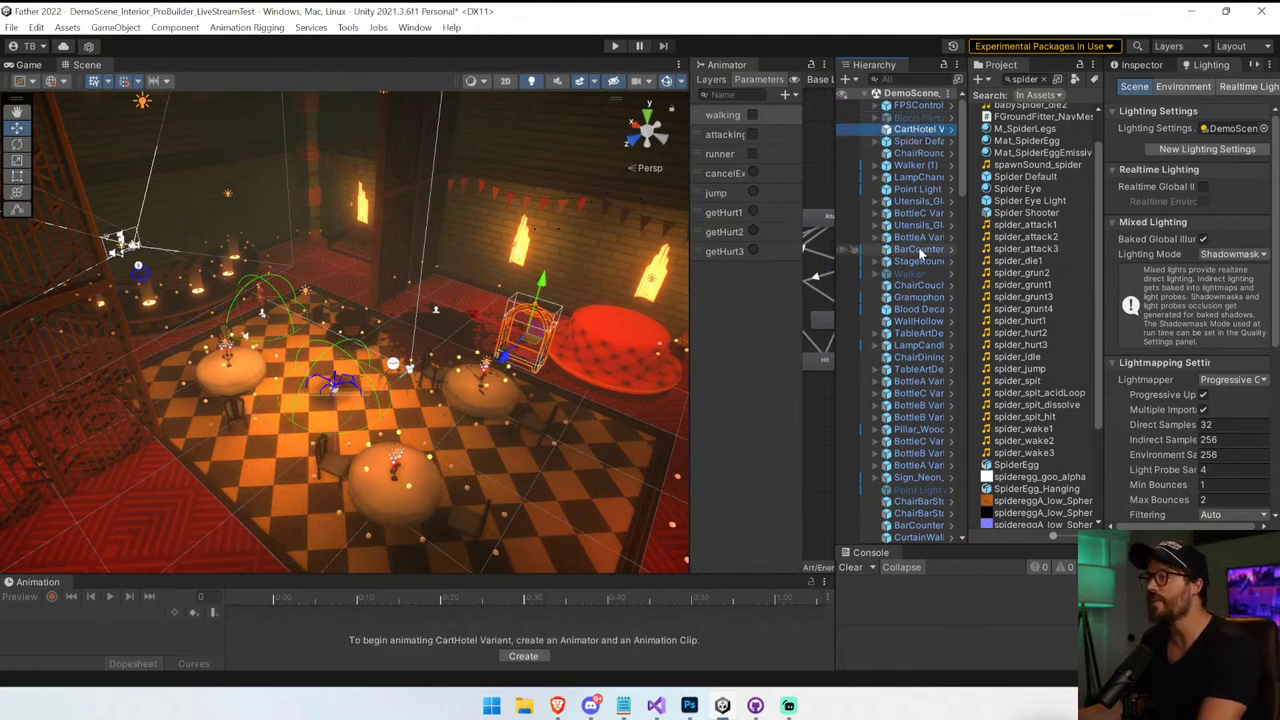
scroll(918, 255, down, 3)
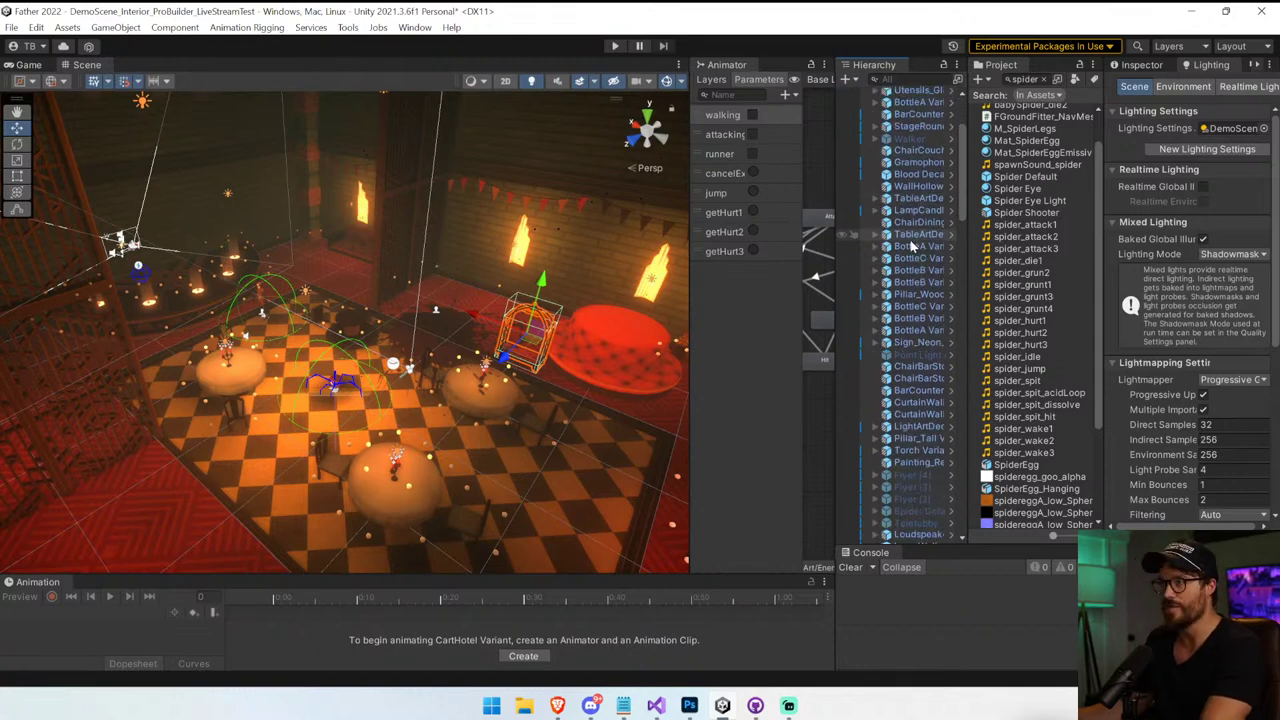
scroll(910, 243, down, 10)
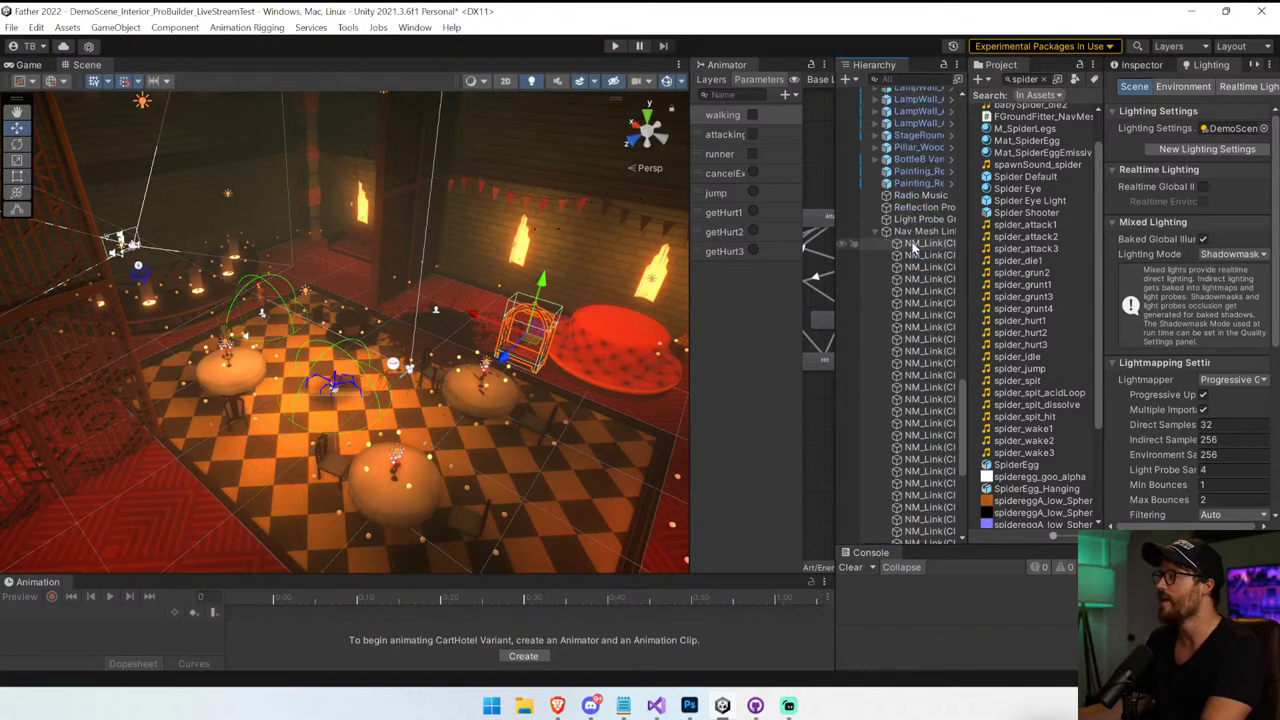
scroll(910, 250, down, 8)
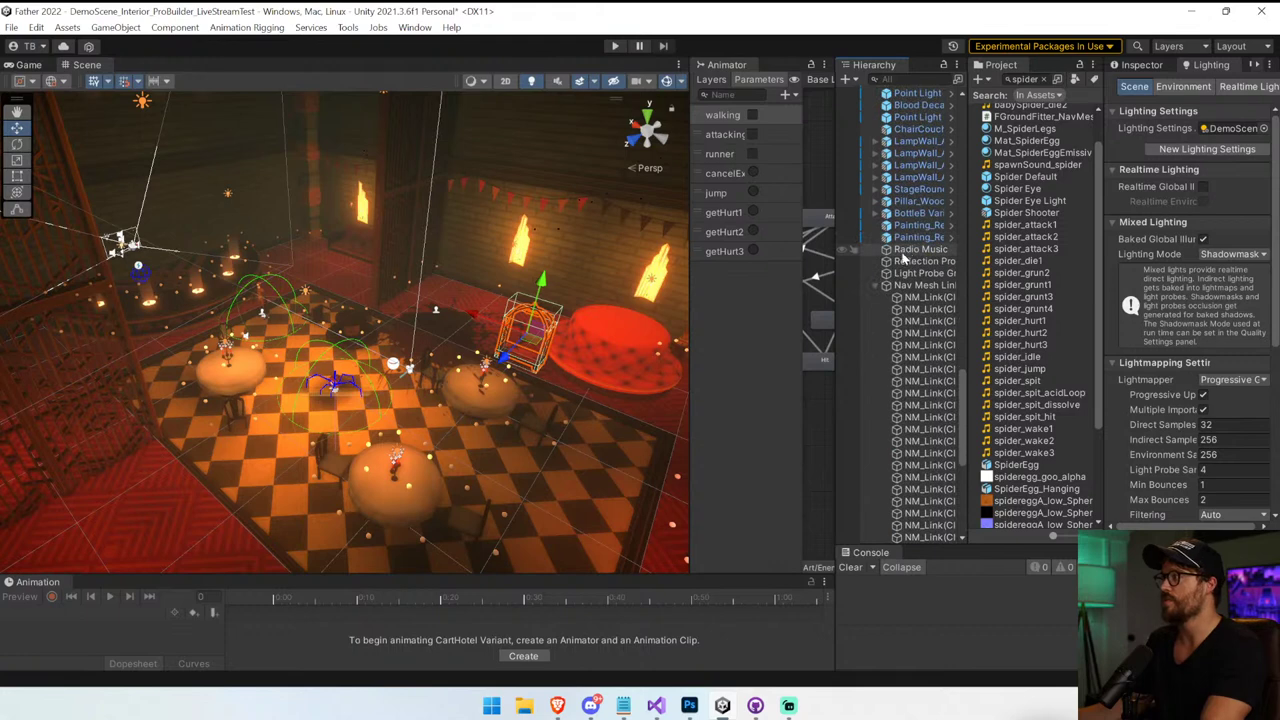
click(878, 287)
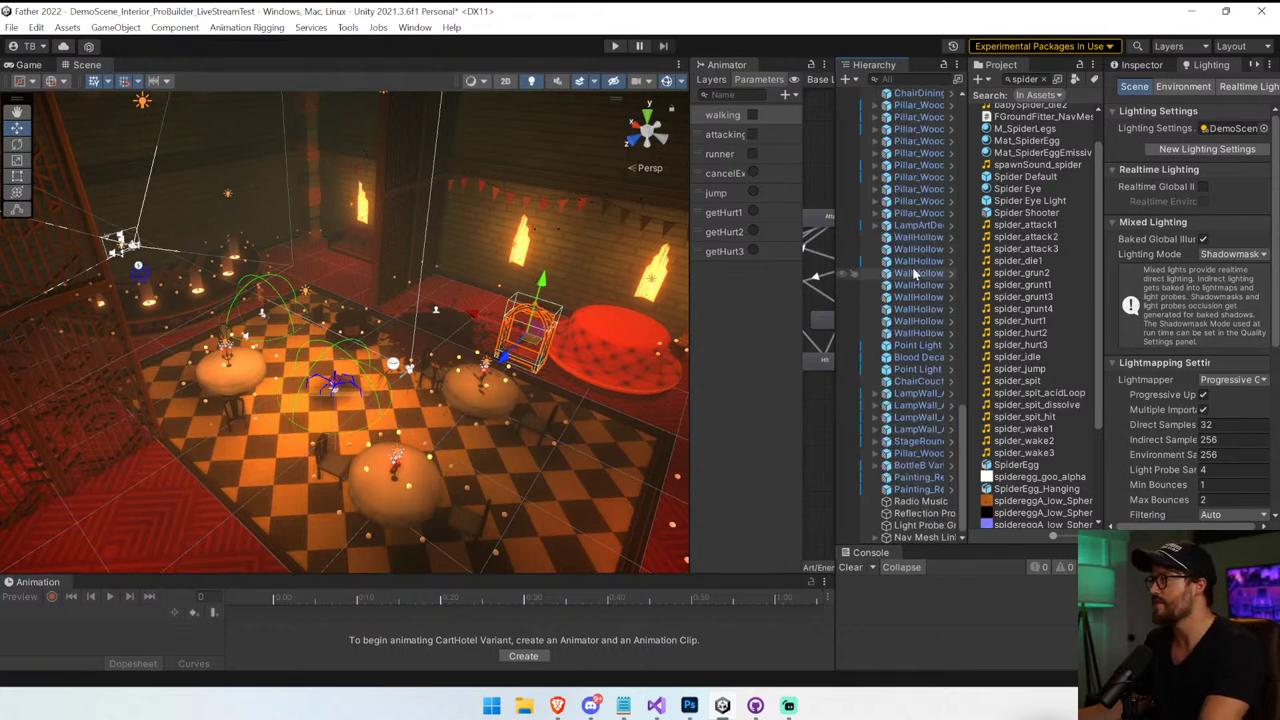
scroll(903, 392, up, 15)
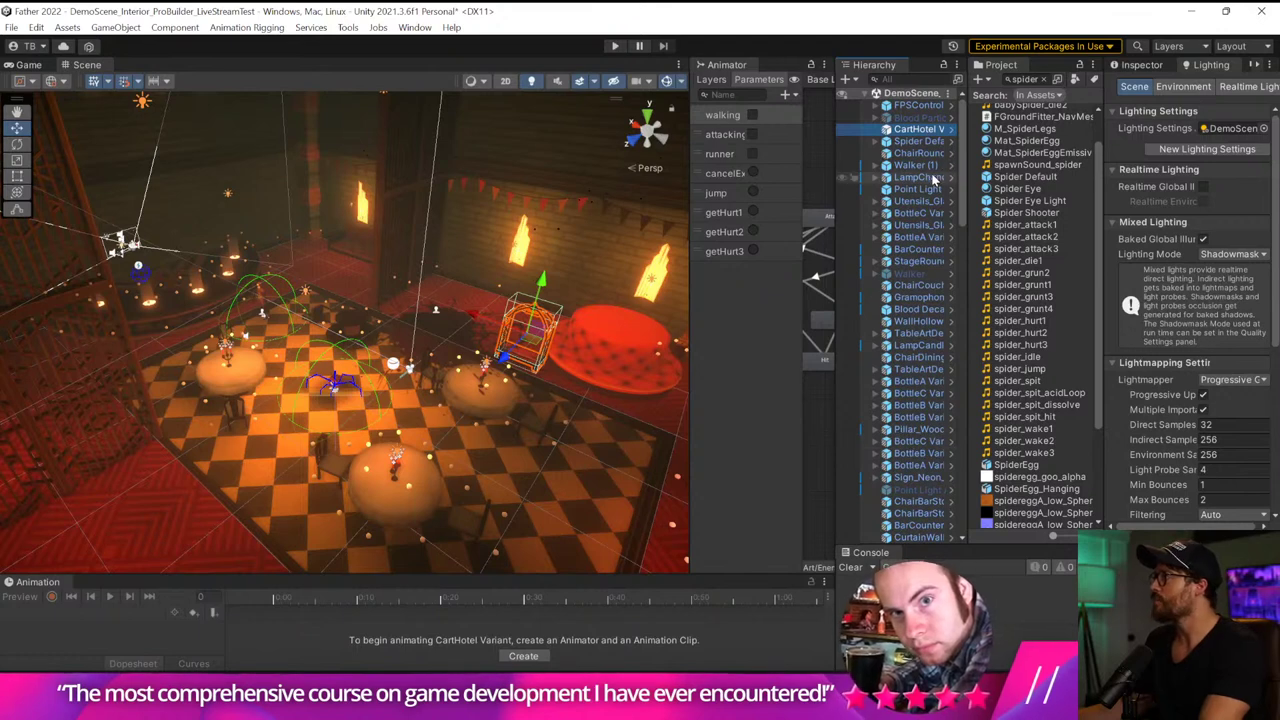
click(920, 106)
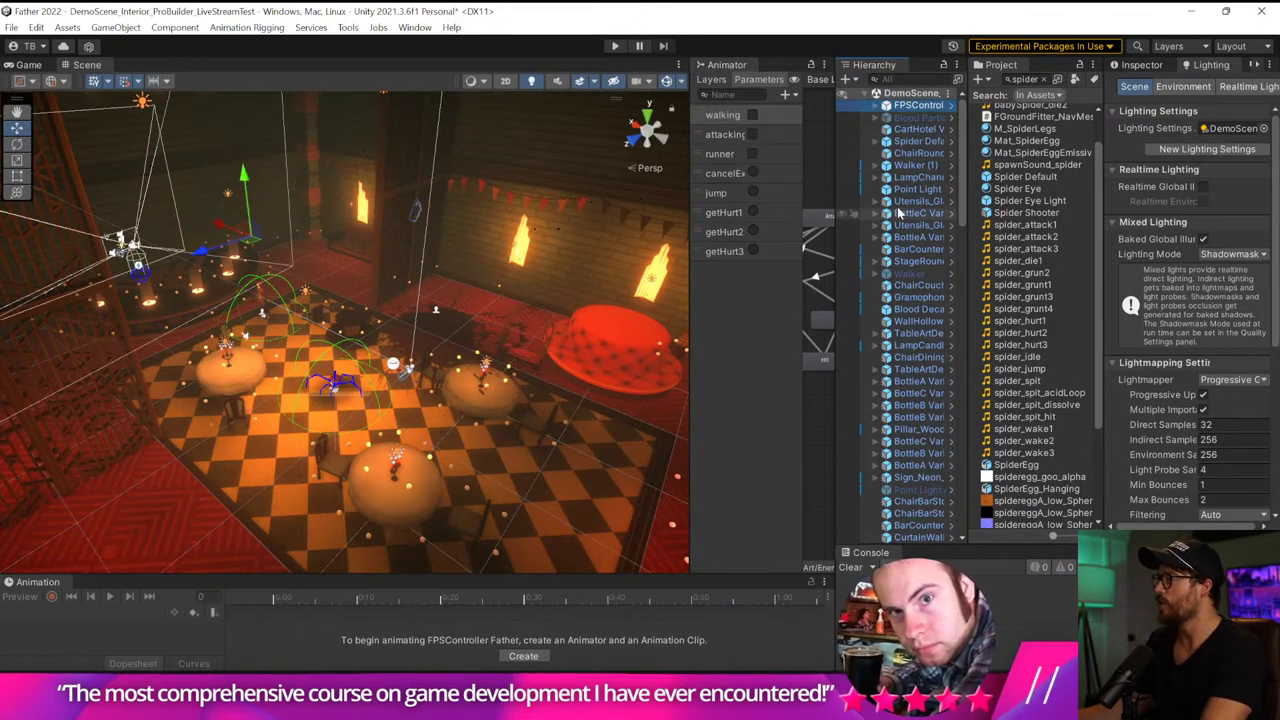
Move the Nav Mesh Links object directly below FPSController Father in the scene's object list
scroll(921, 143, down, 8)
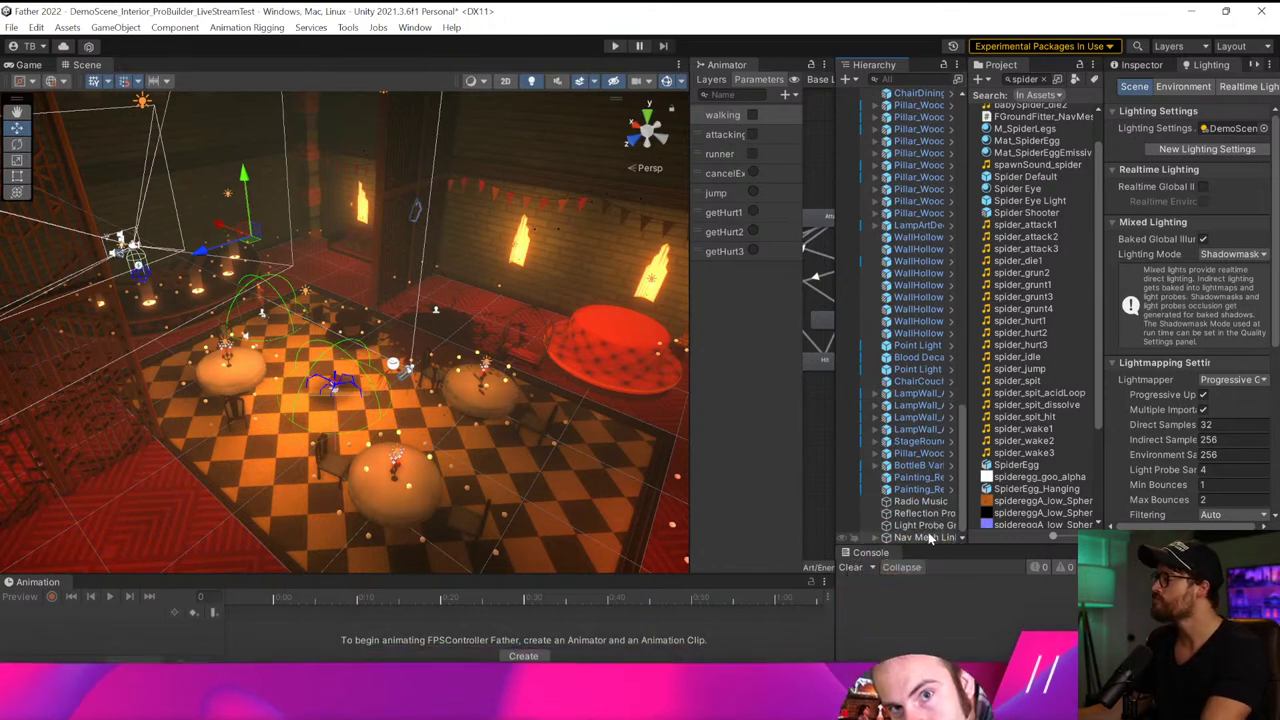
scroll(930, 113, up, 10)
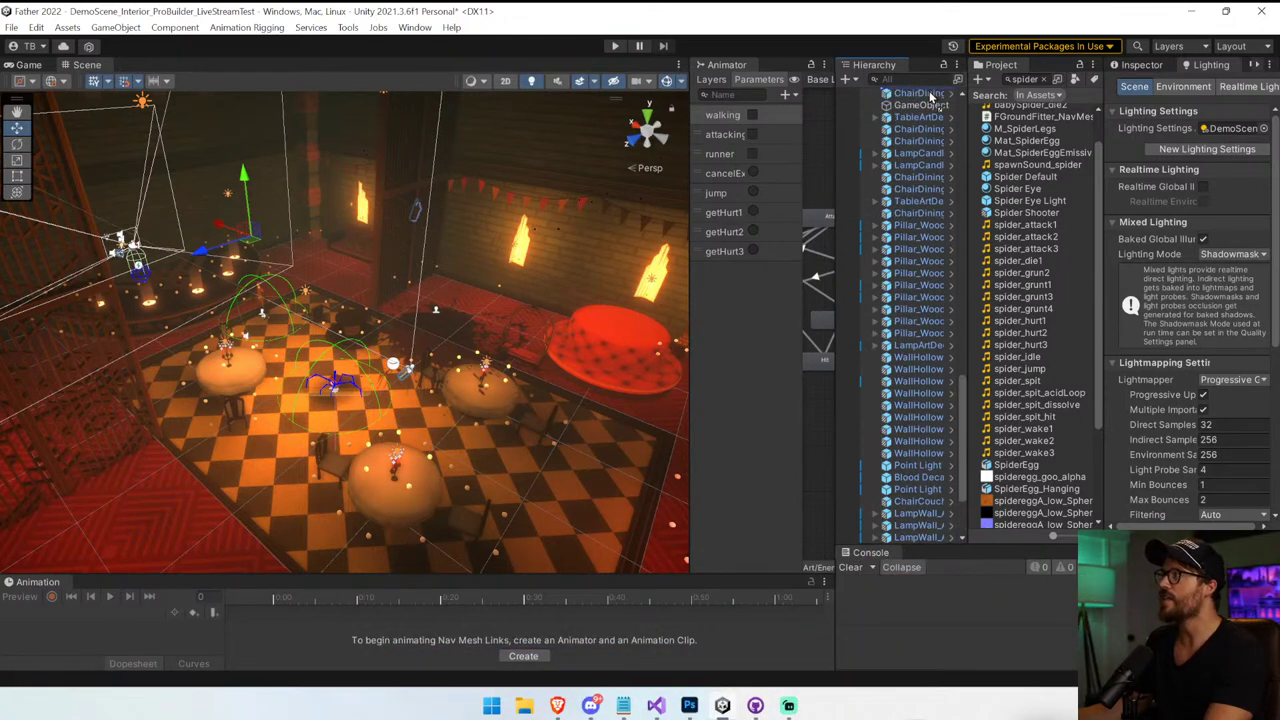
scroll(930, 95, up, 10)
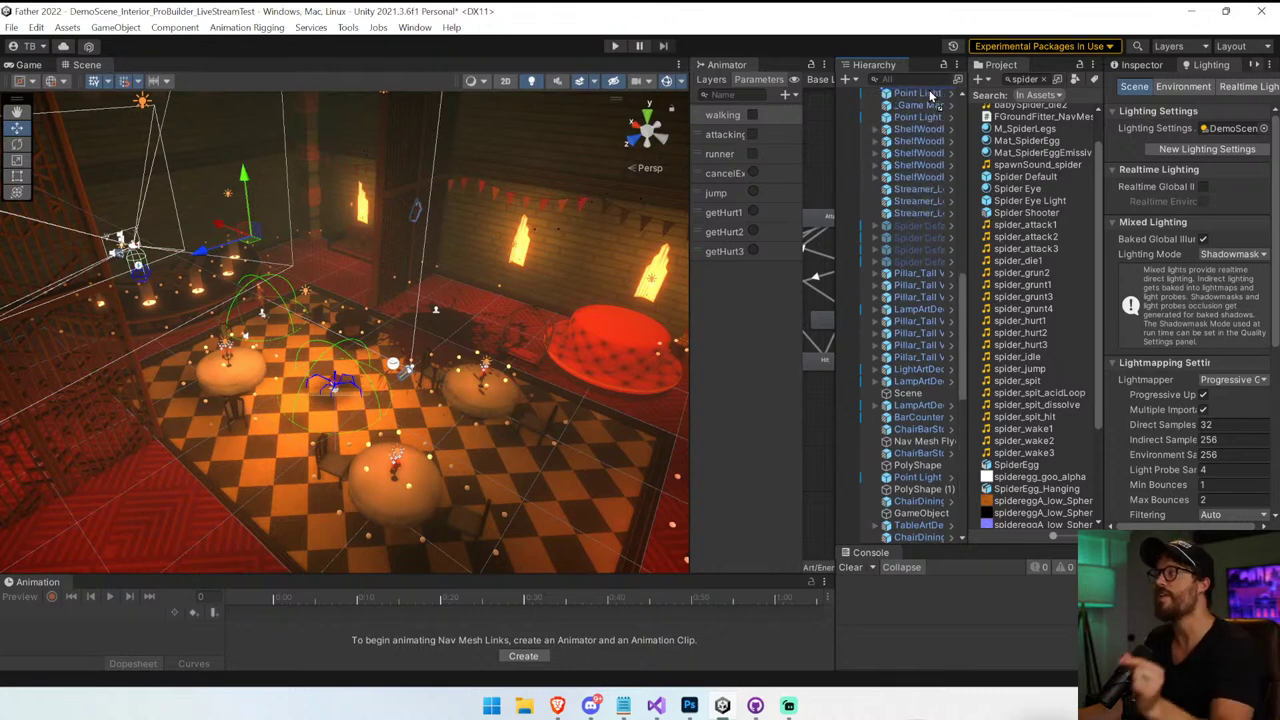
scroll(925, 91, up, 3)
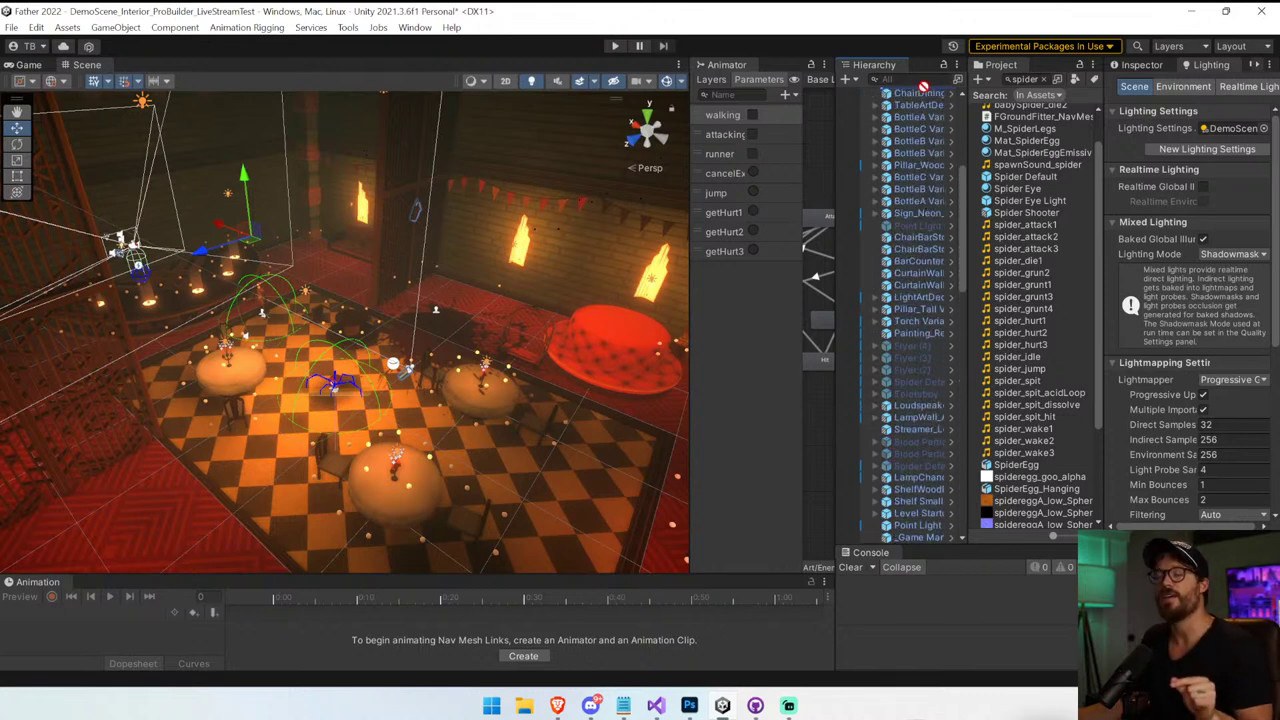
scroll(922, 87, up, 10)
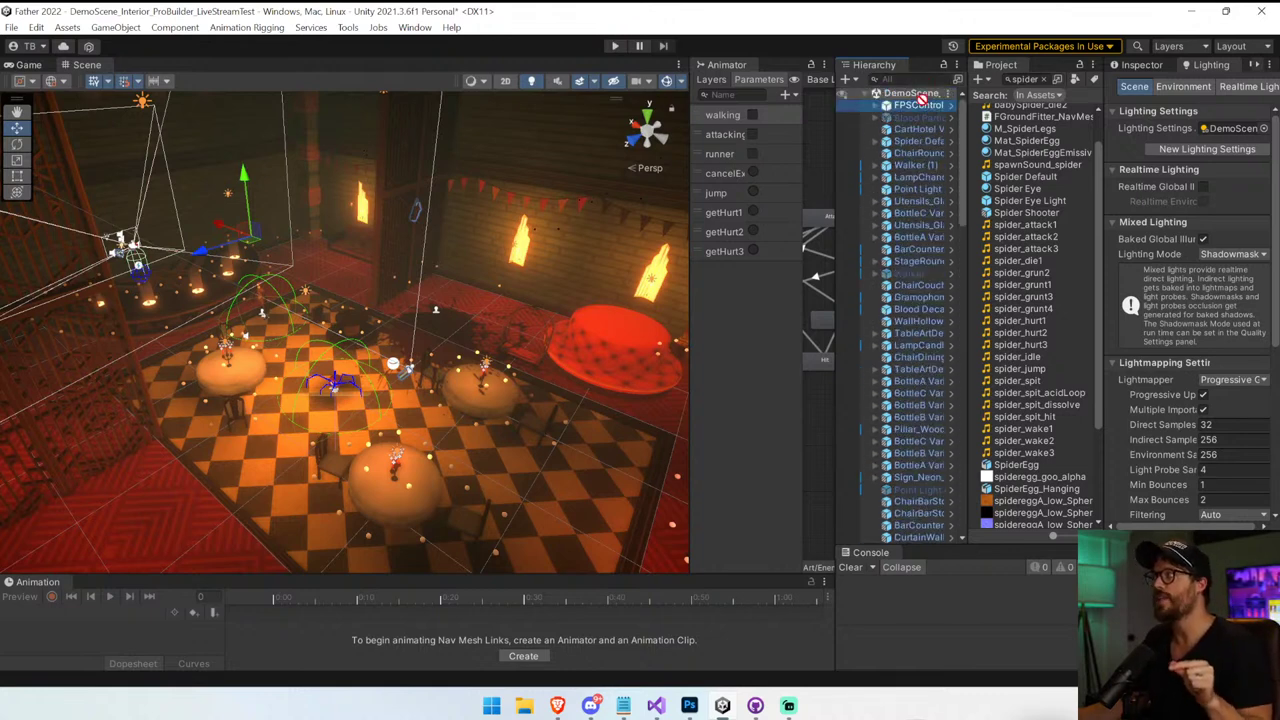
drag(920, 121, 920, 124)
click(910, 133)
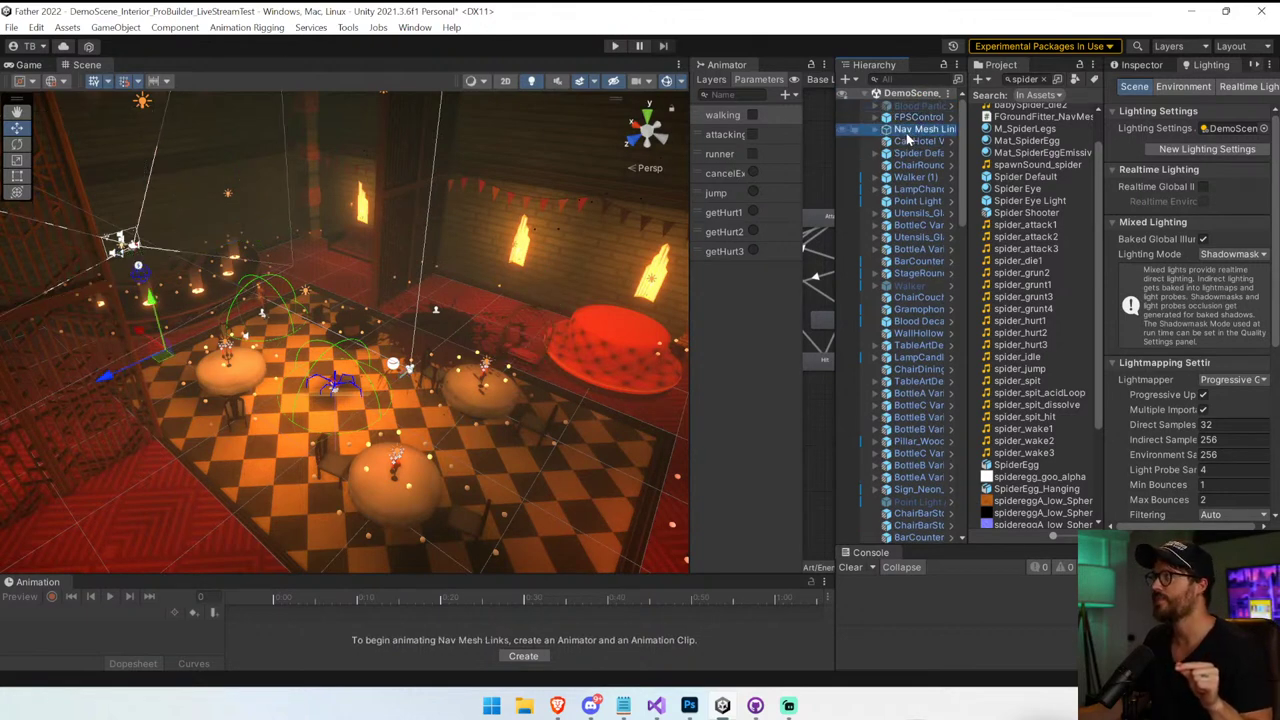
Widen the Hierarchy to show full object names, expand Nav Mesh Links and show its component settings
drag(834, 253, 580, 238)
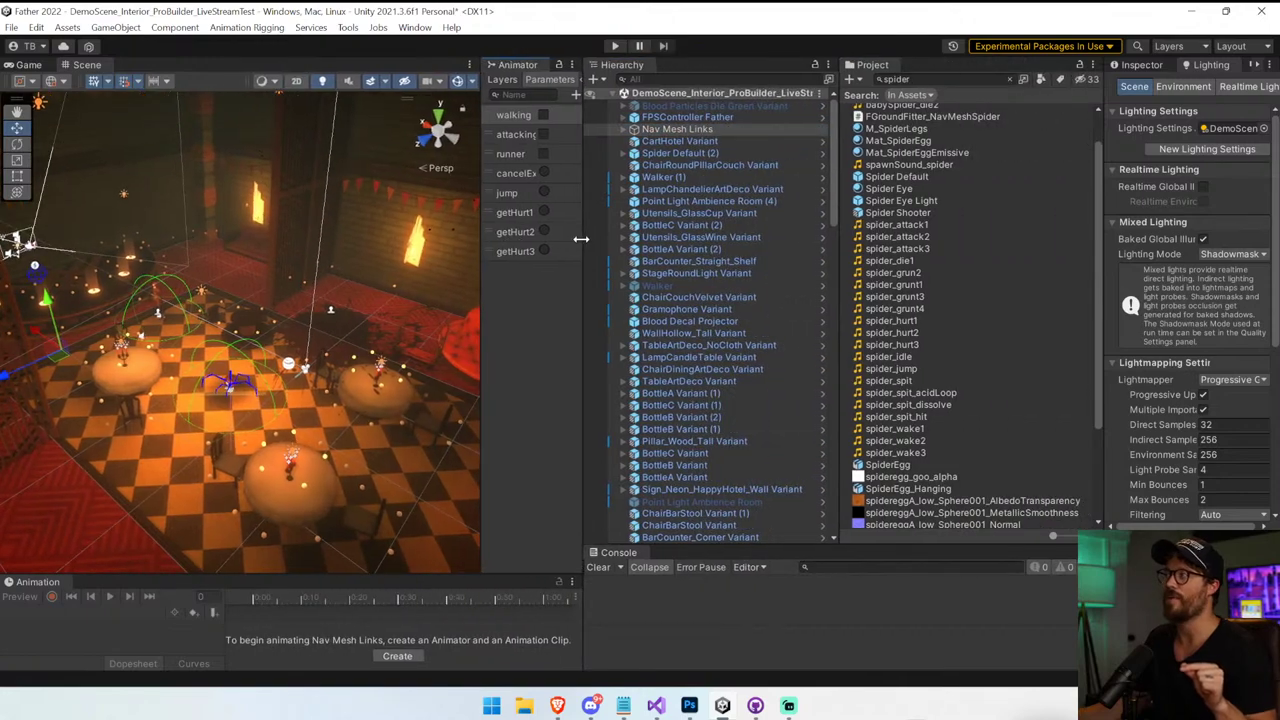
click(624, 130)
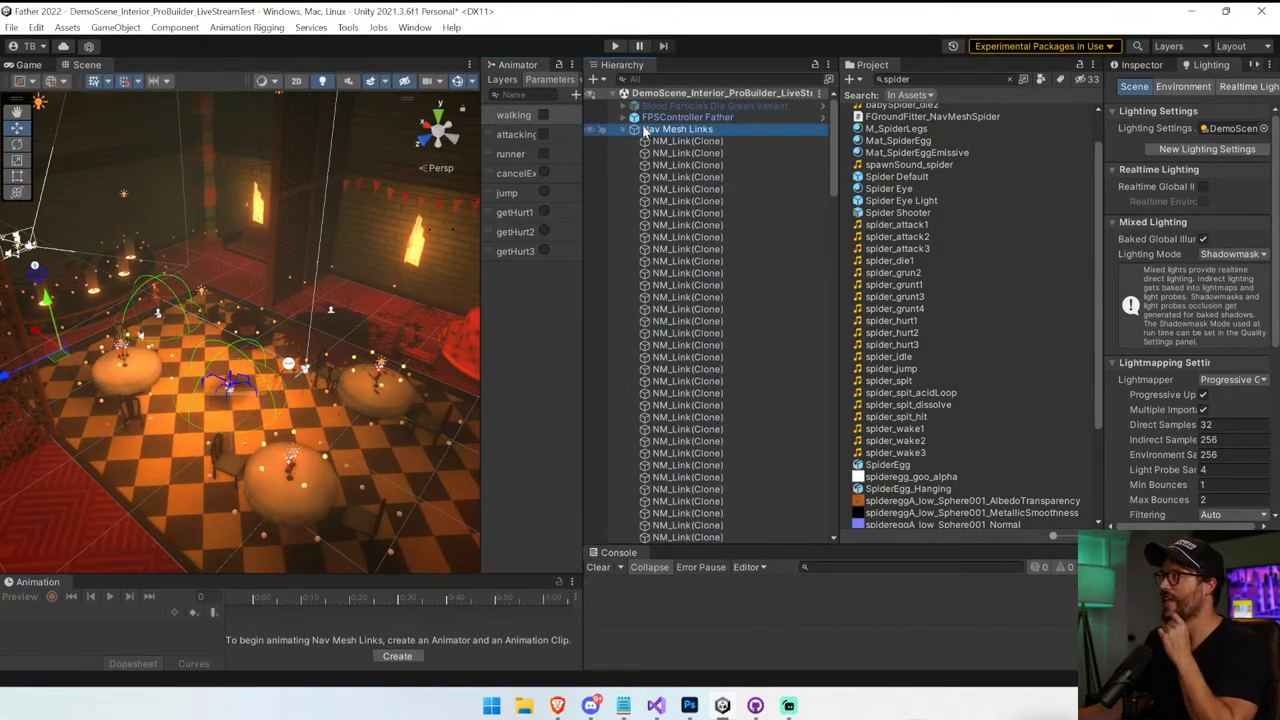
click(1142, 65)
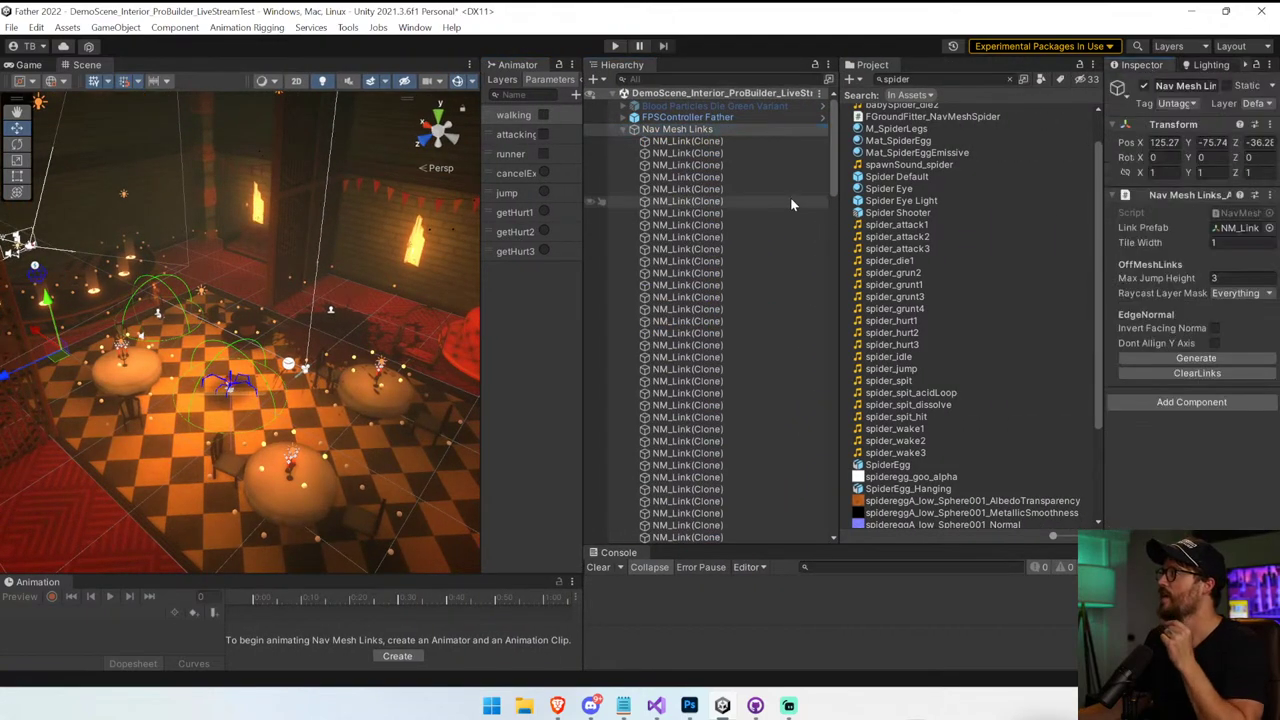
Delete all NM_Link(Clone) objects inside Nav Mesh Links and reselect the parent object
click(740, 143)
scroll(722, 201, down, 15)
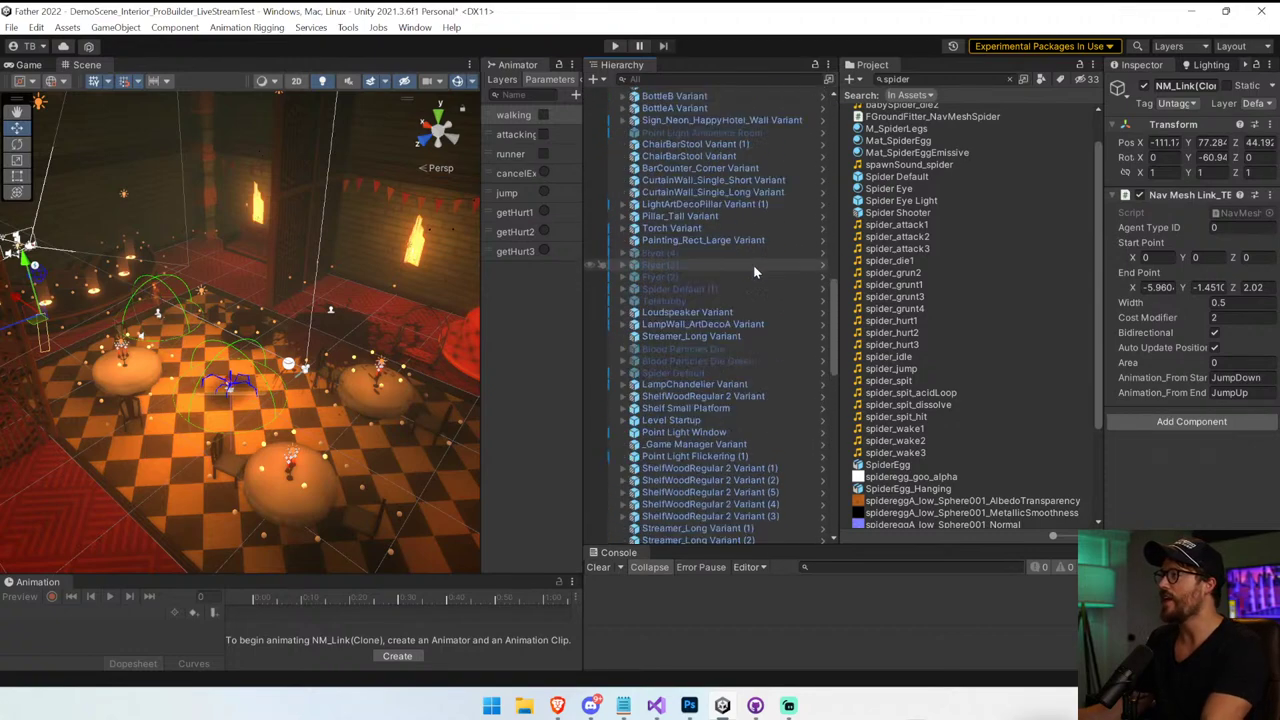
scroll(755, 270, up, 5)
shift+click(712, 392)
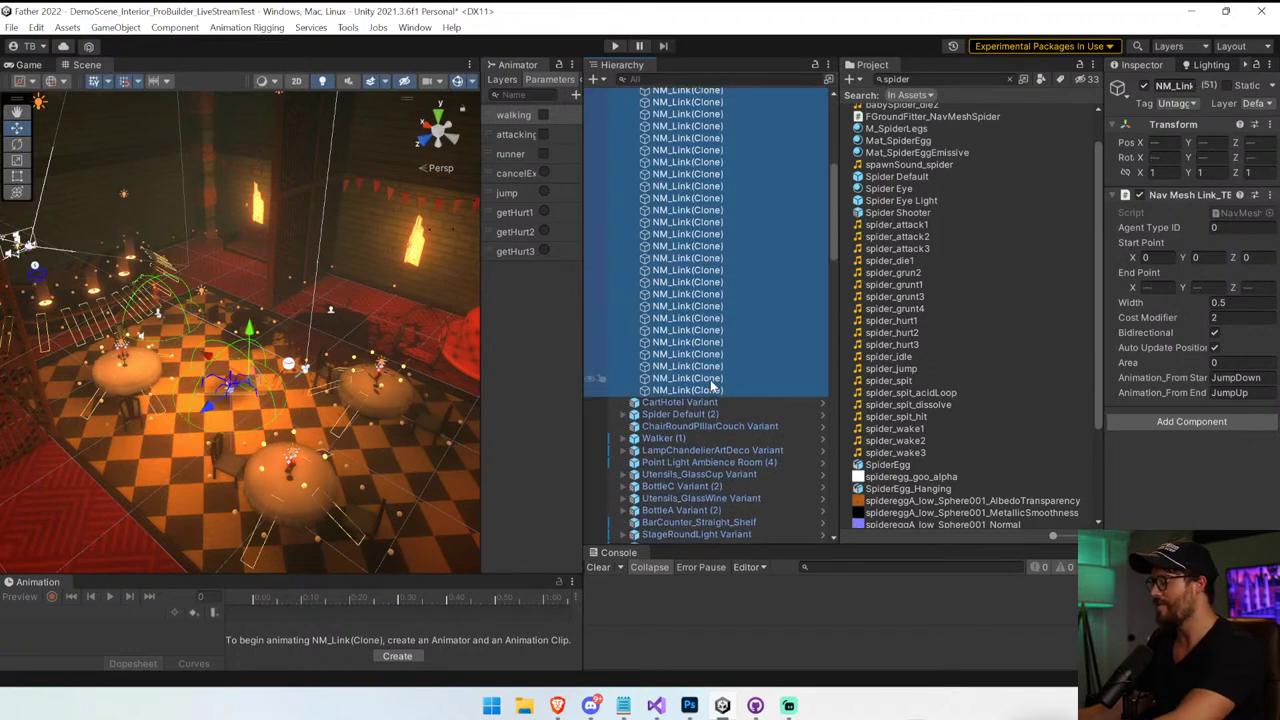
key(Delete)
scroll(722, 286, up, 10)
click(688, 131)
Move the Reflection Probe from near the end of the scene's object list to directly below Nav Mesh Links
scroll(728, 371, down, 10)
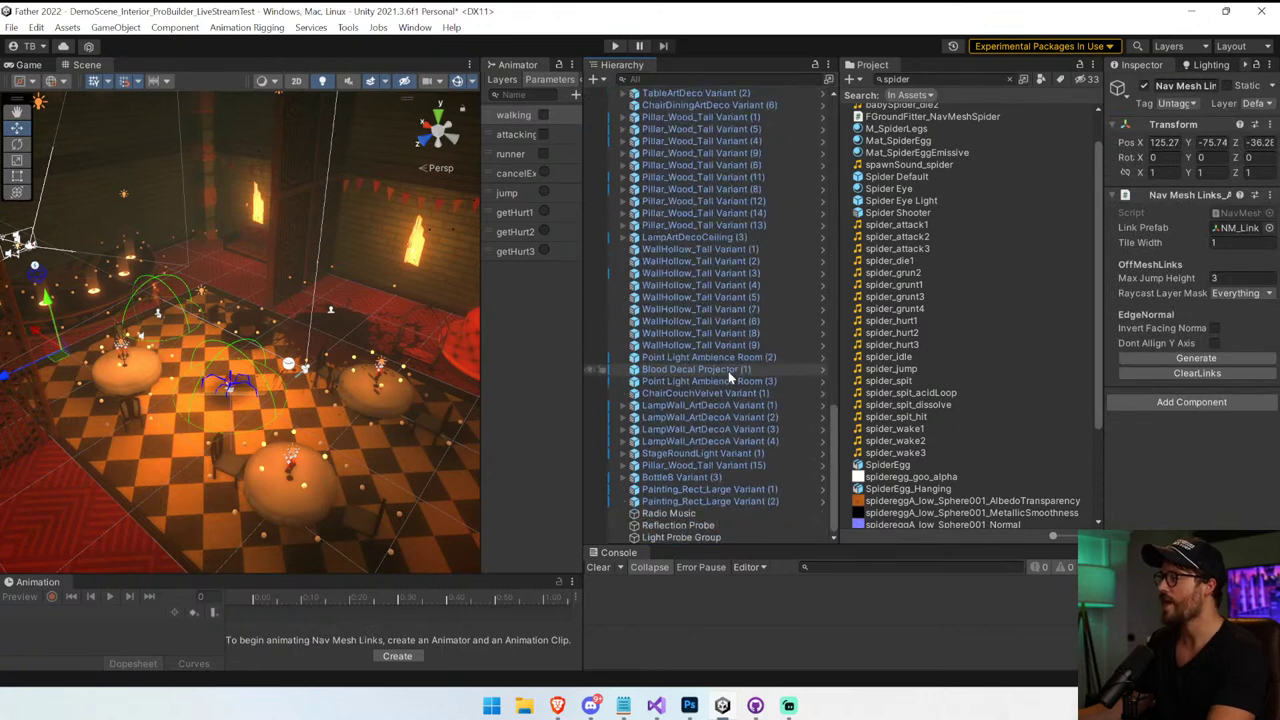
click(677, 526)
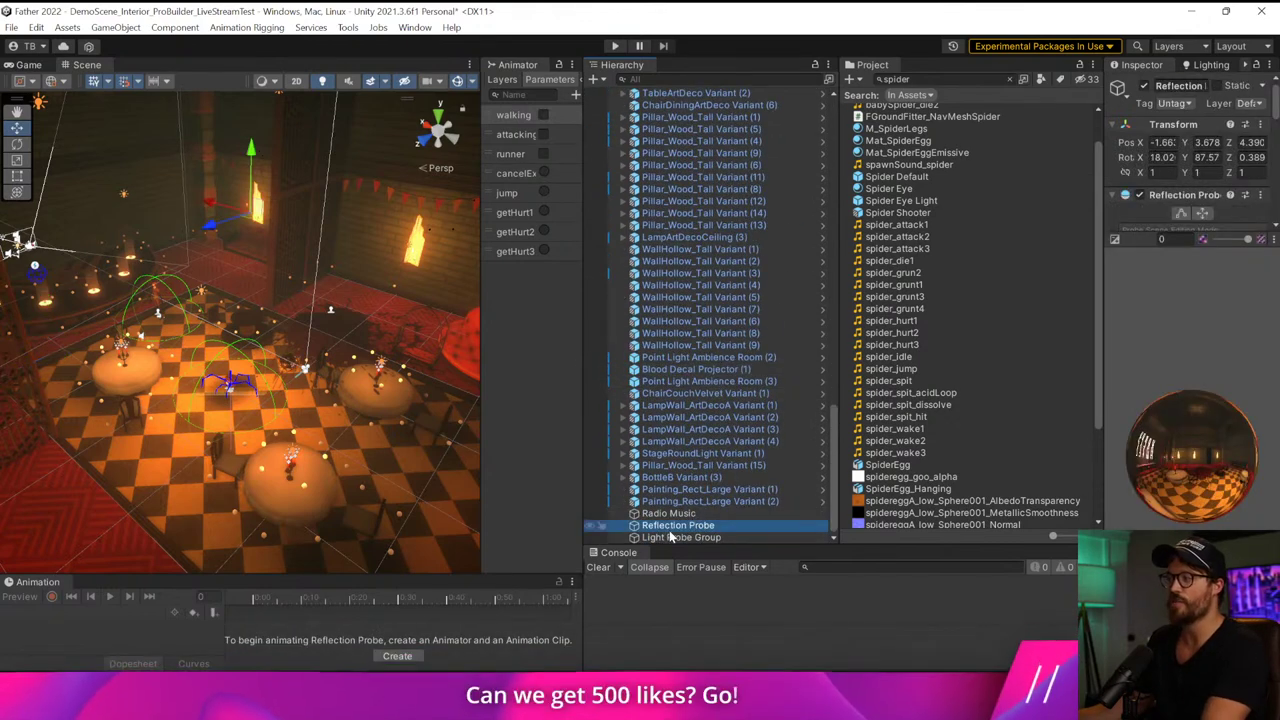
scroll(762, 95, up, 15)
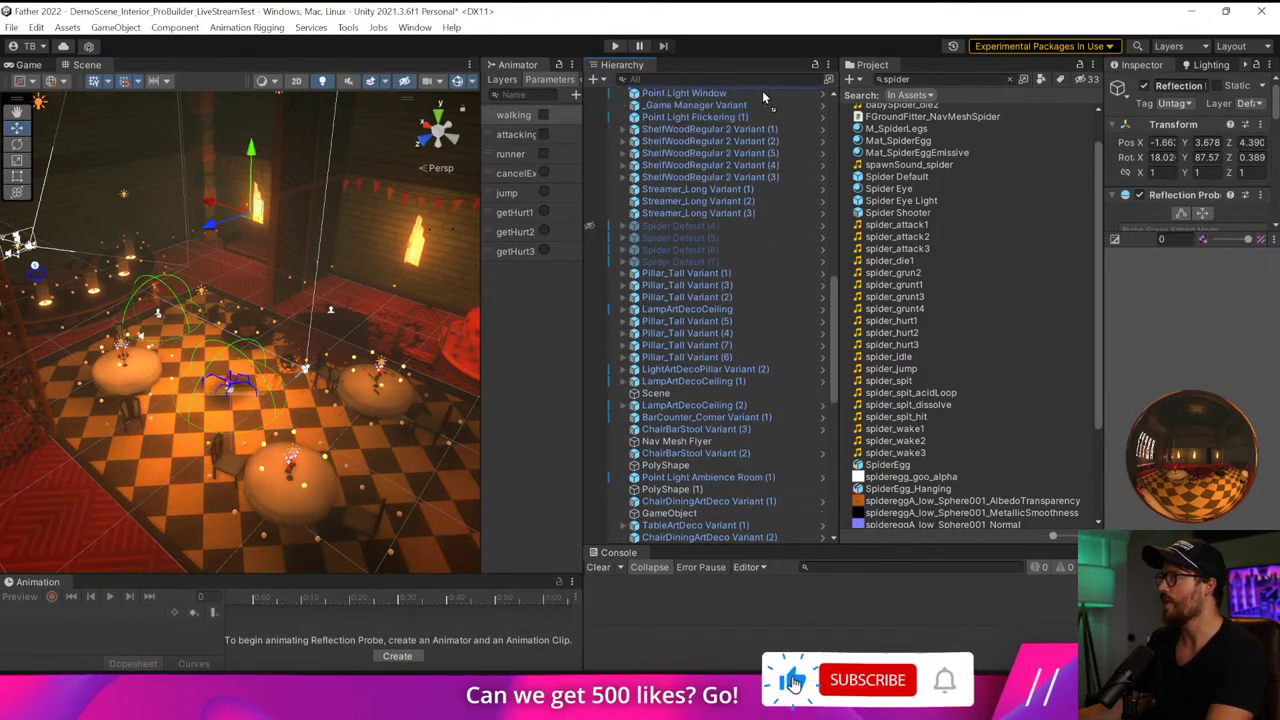
scroll(761, 94, up, 15)
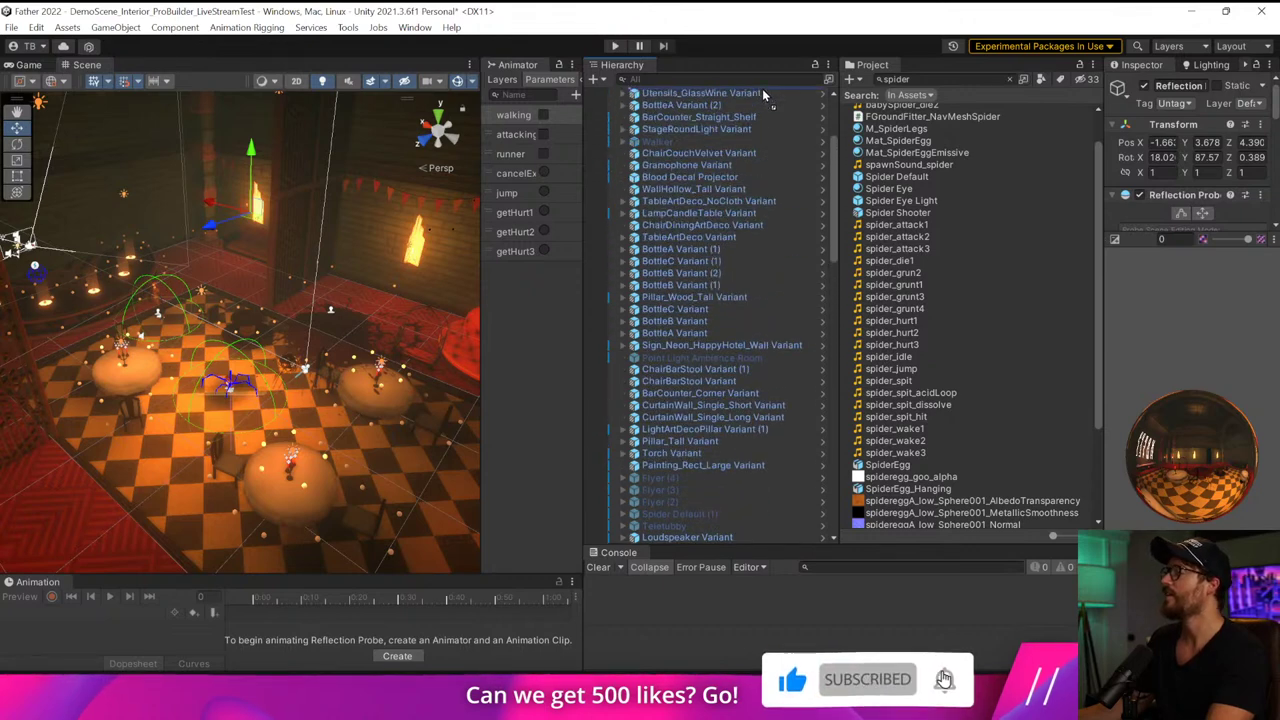
scroll(762, 95, up, 3)
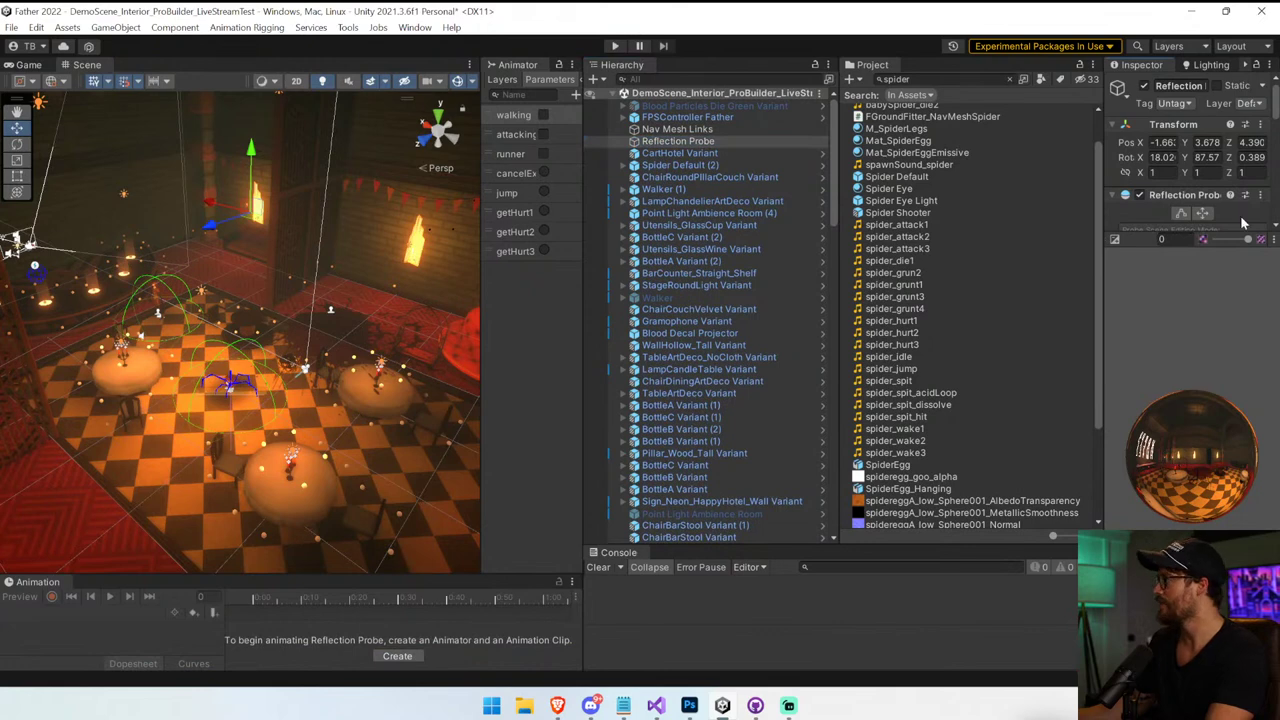
Collapse the Reflection Probe's preview so that its full component settings are shown
drag(1133, 240, 1133, 528)
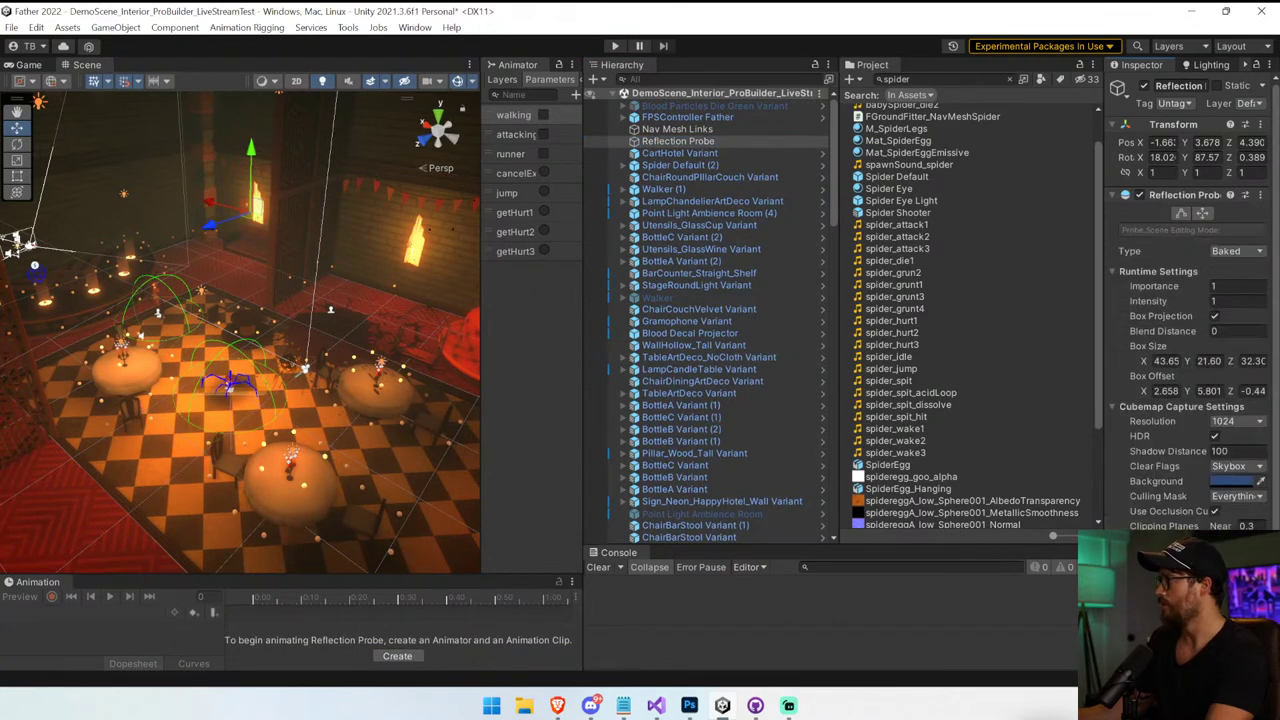
click(700, 154)
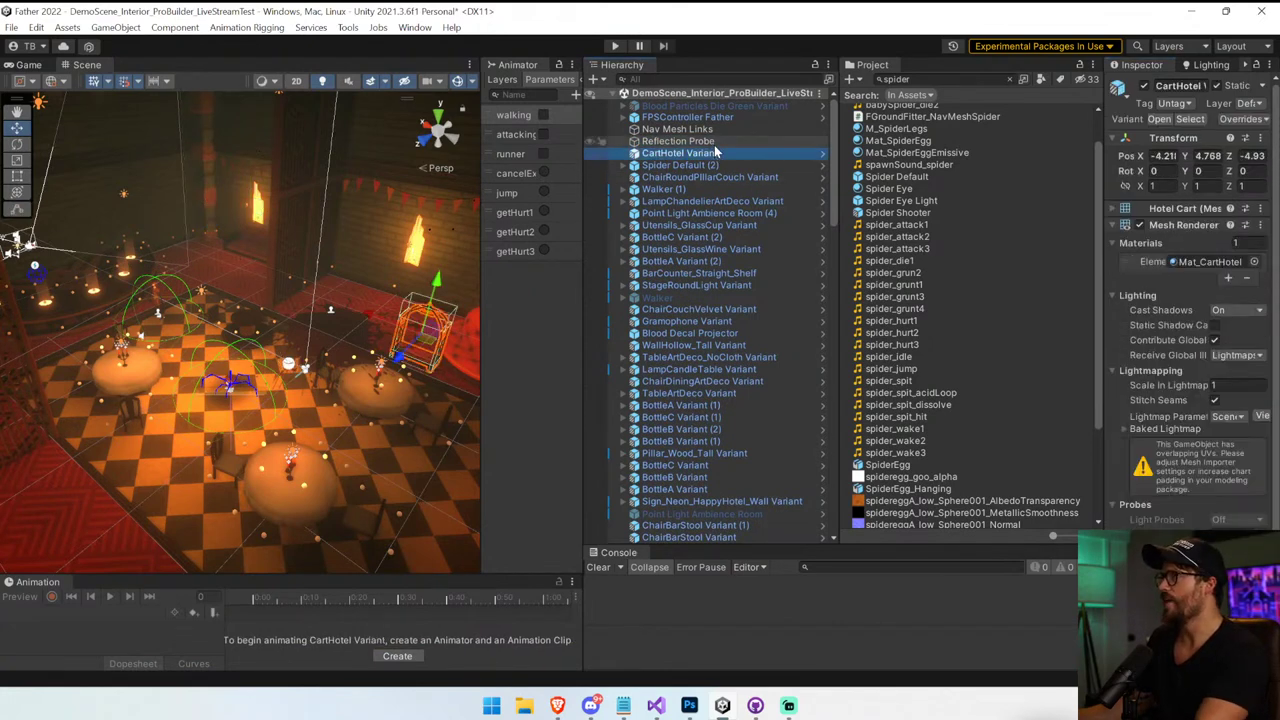
click(714, 142)
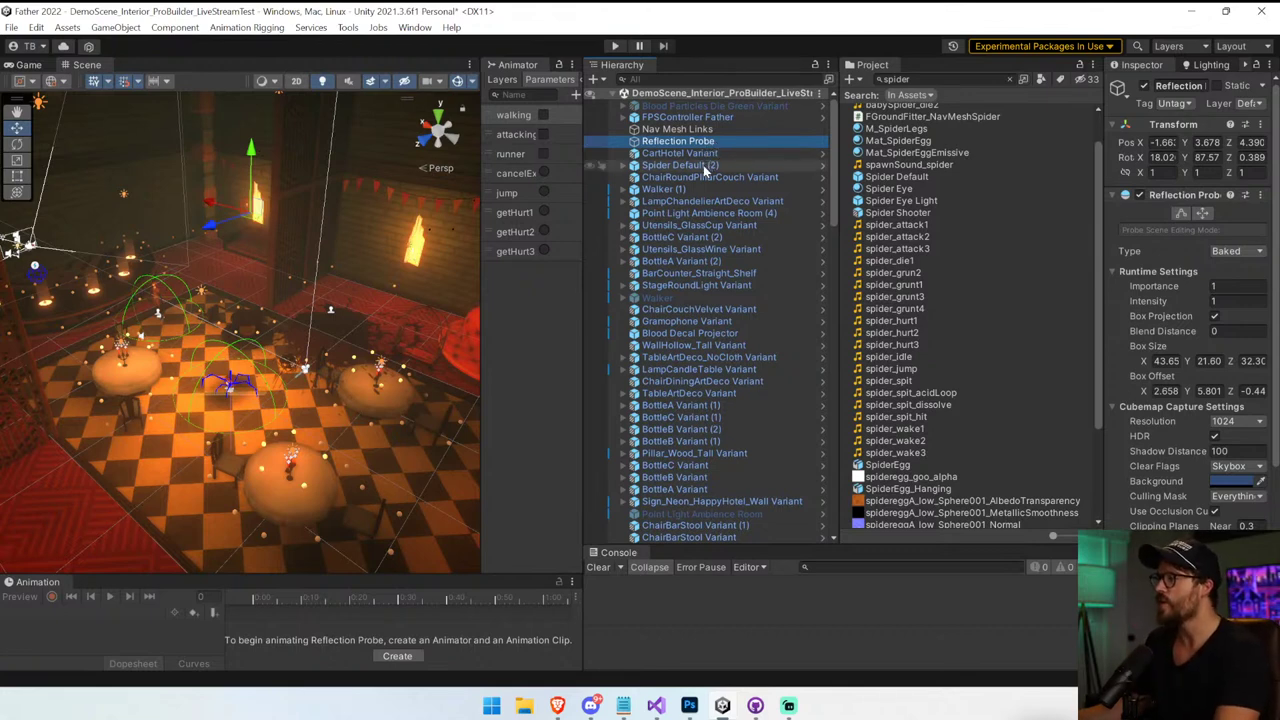
Move the Light Probe Group from the end of the scene's object list to directly below Reflection Probe
scroll(705, 172, down, 15)
click(697, 536)
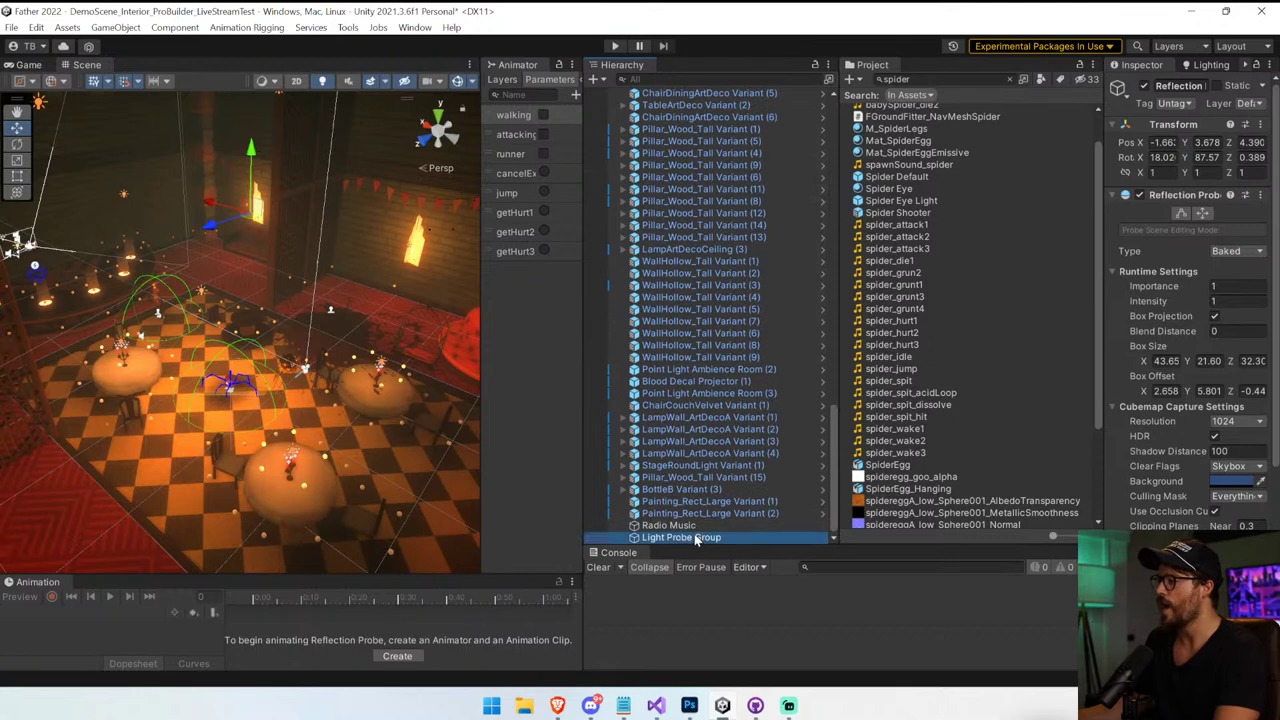
scroll(733, 94, up, 10)
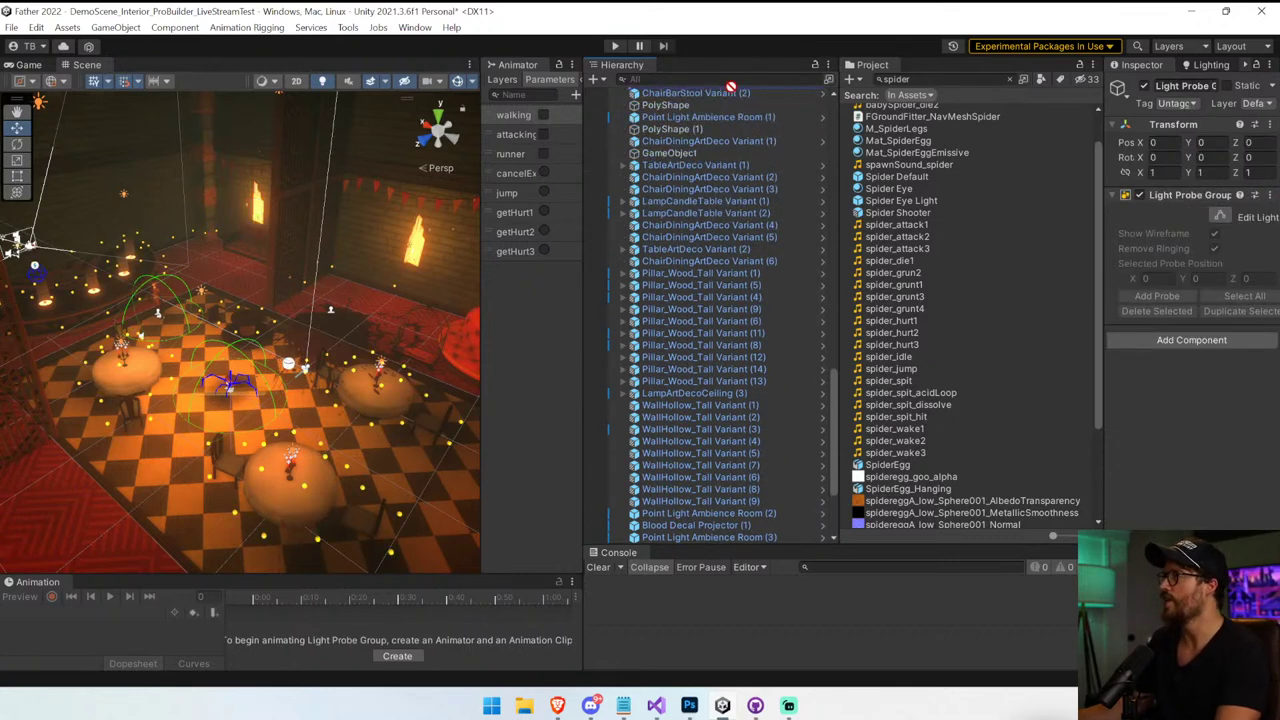
scroll(733, 94, up, 12)
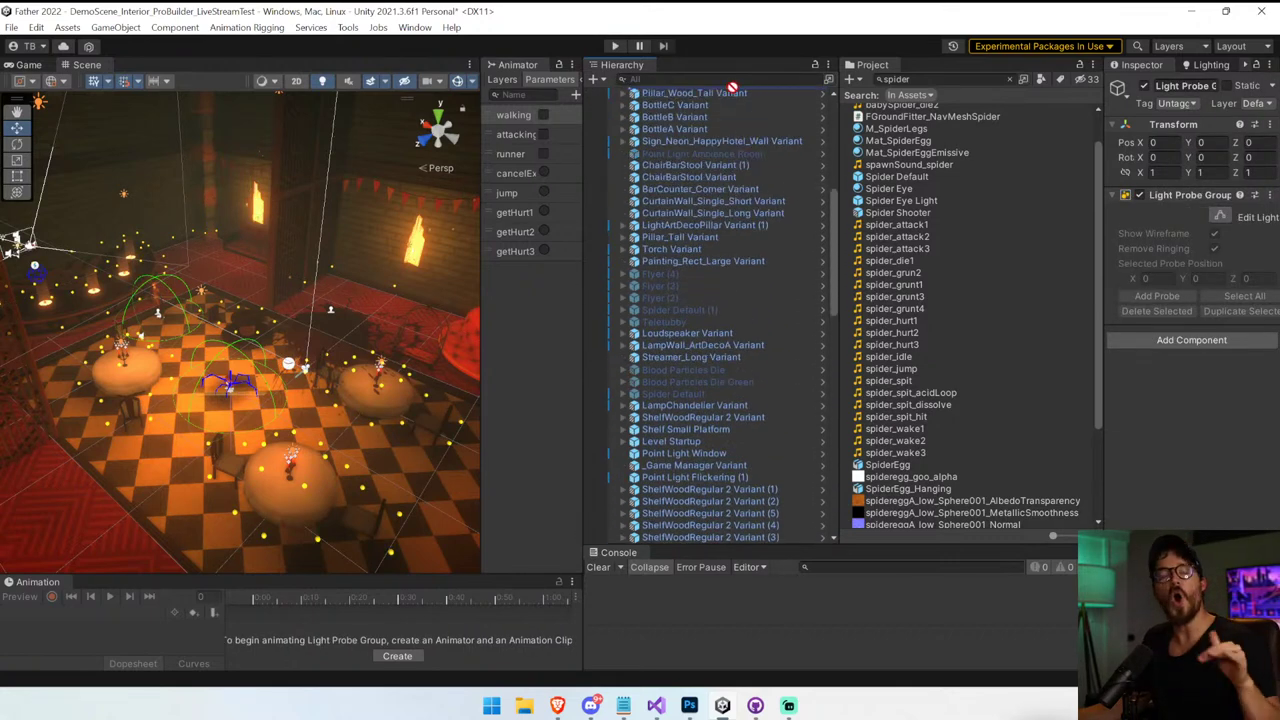
scroll(733, 97, up, 4)
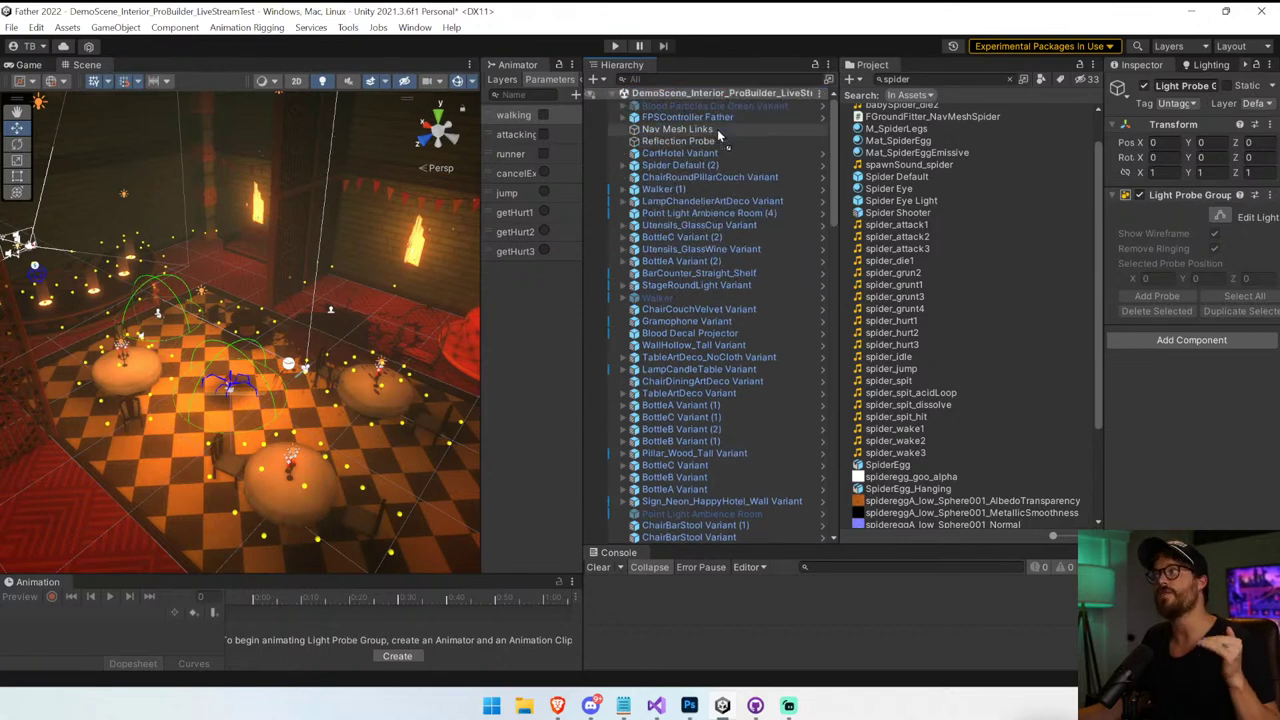
drag(718, 156, 716, 154)
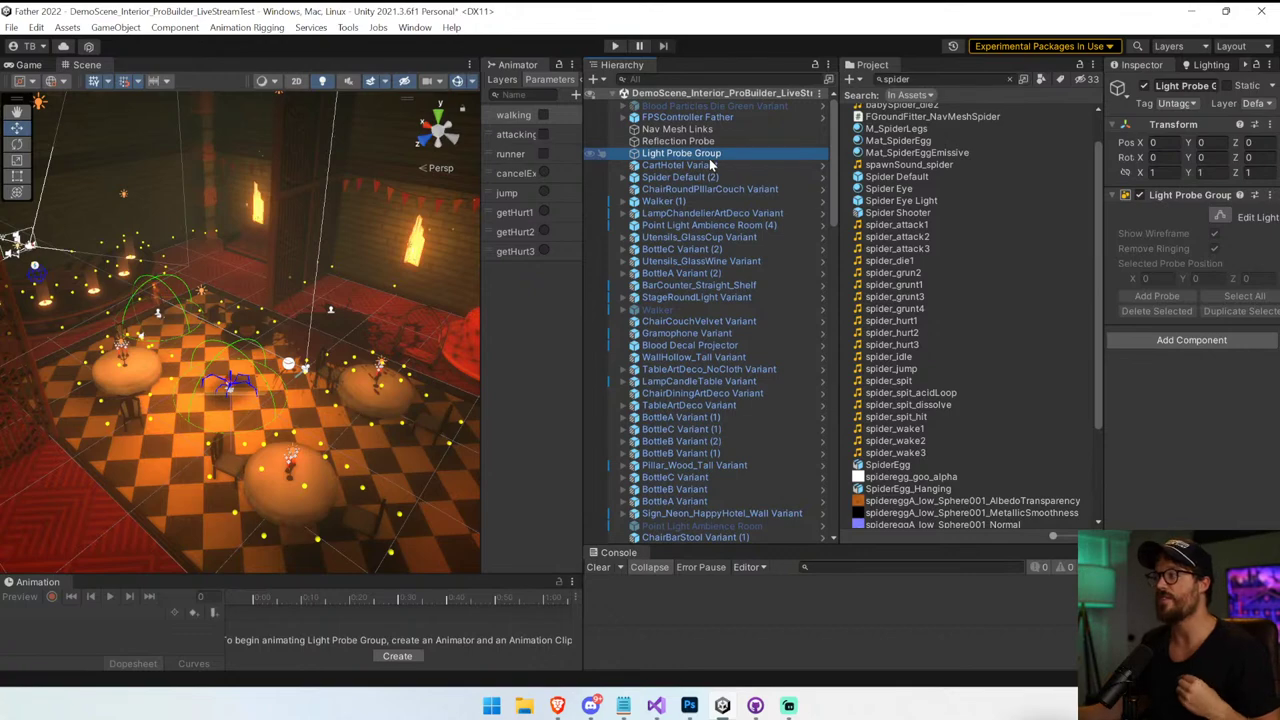
Find the Level Startup object by searching the scene for "star" and move it directly below Light Probe Group
scroll(700, 310, down, 15)
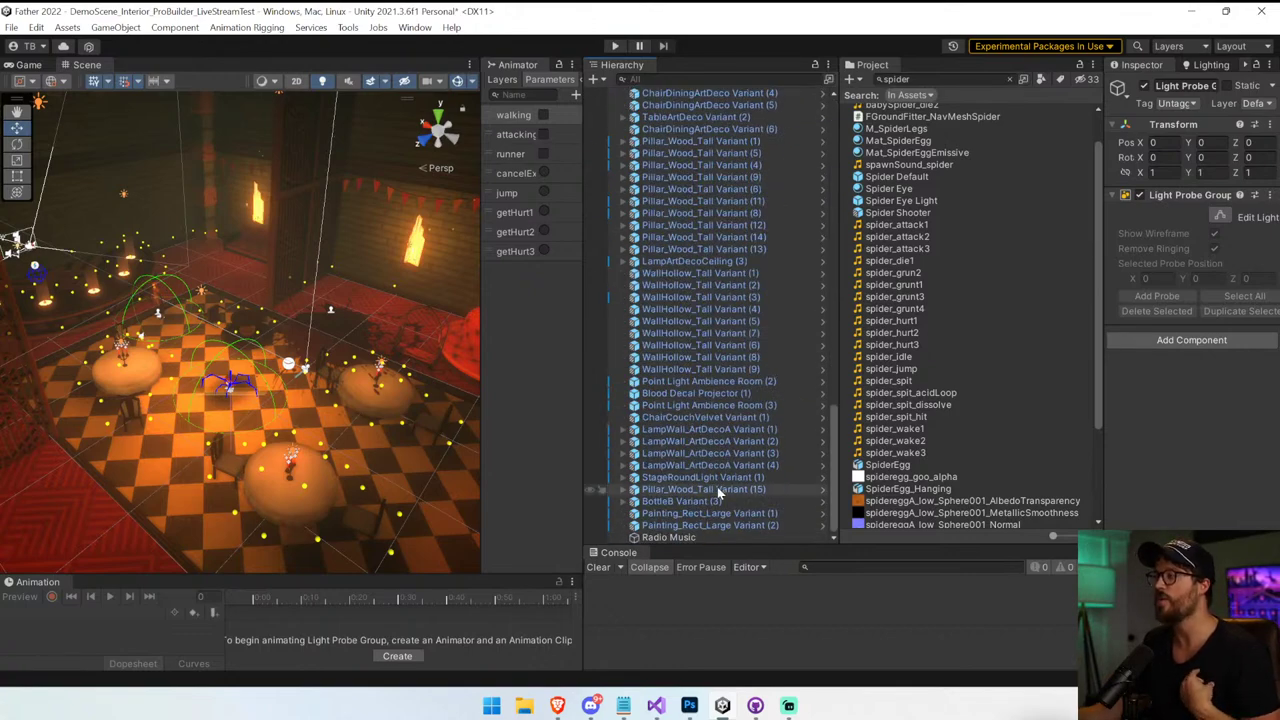
scroll(729, 280, up, 15)
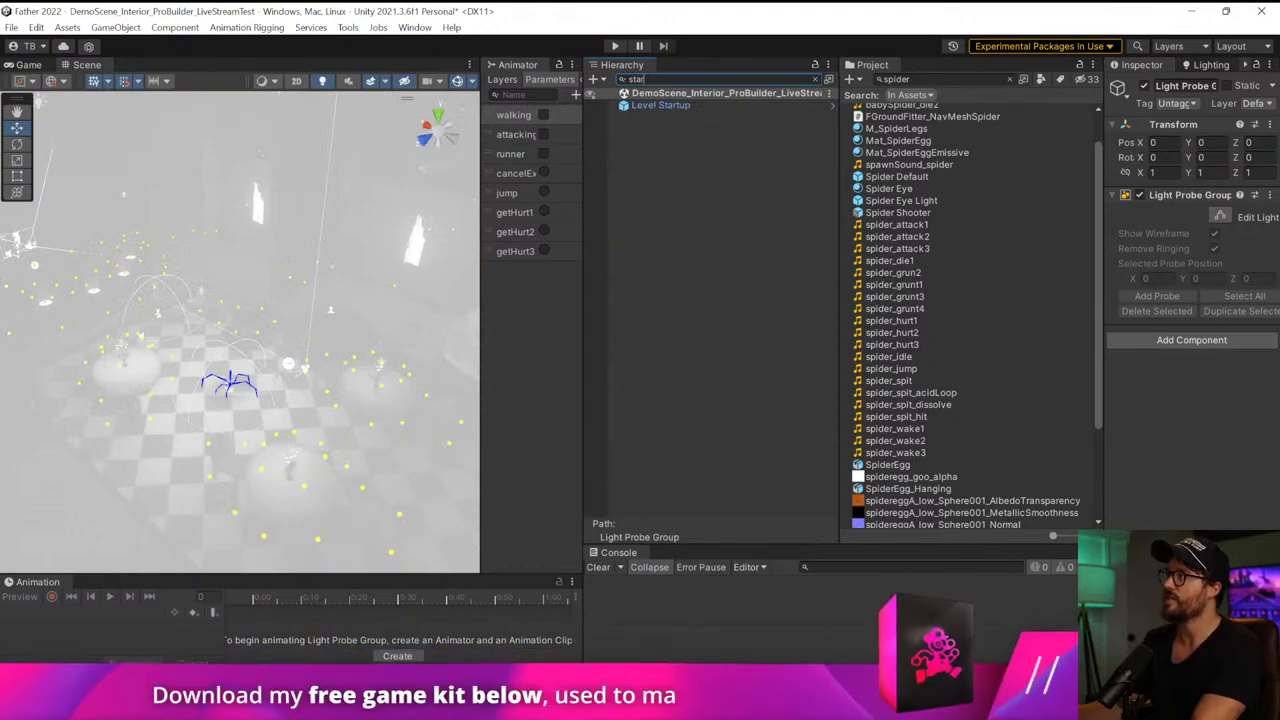
click(700, 106)
click(815, 79)
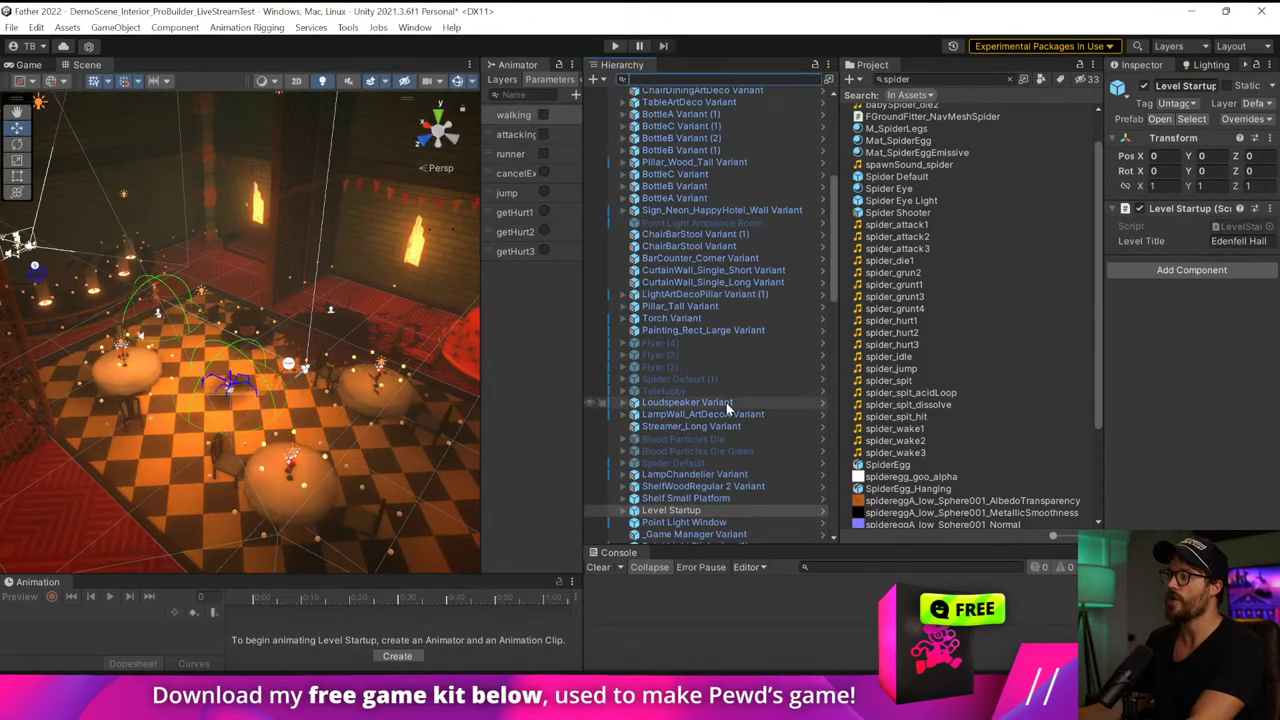
scroll(702, 102, up, 10)
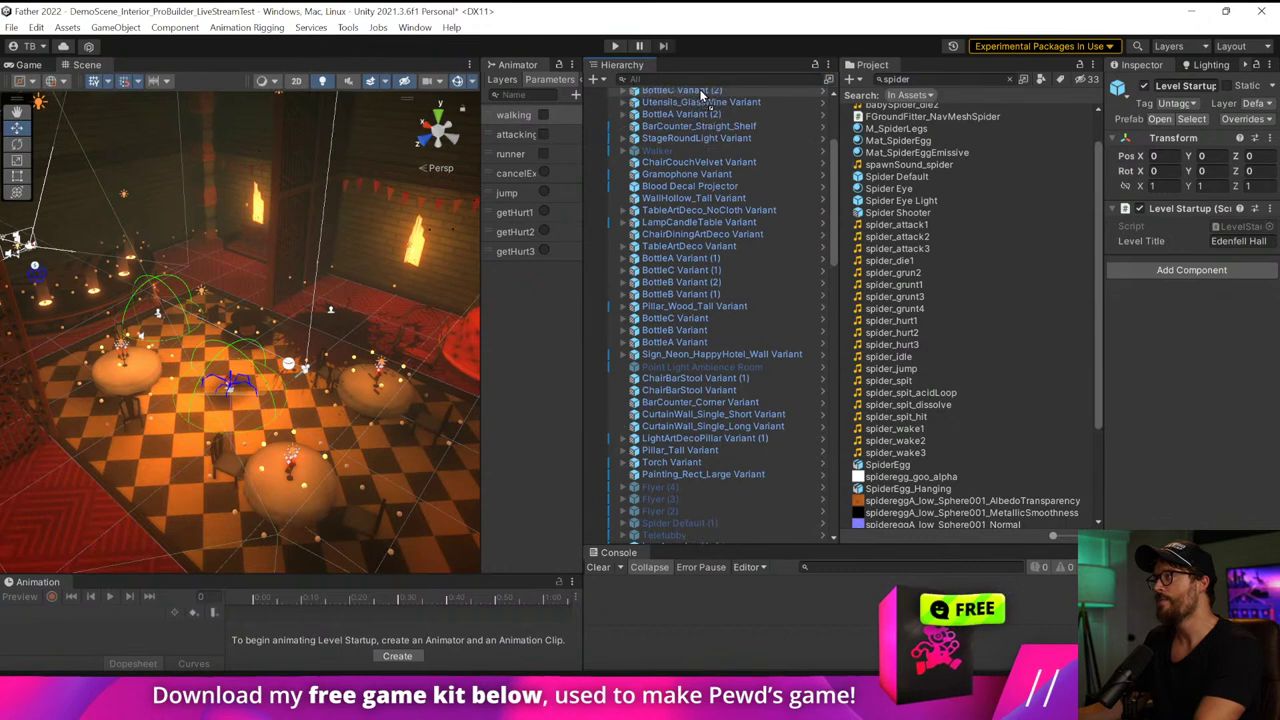
drag(701, 100, 690, 160)
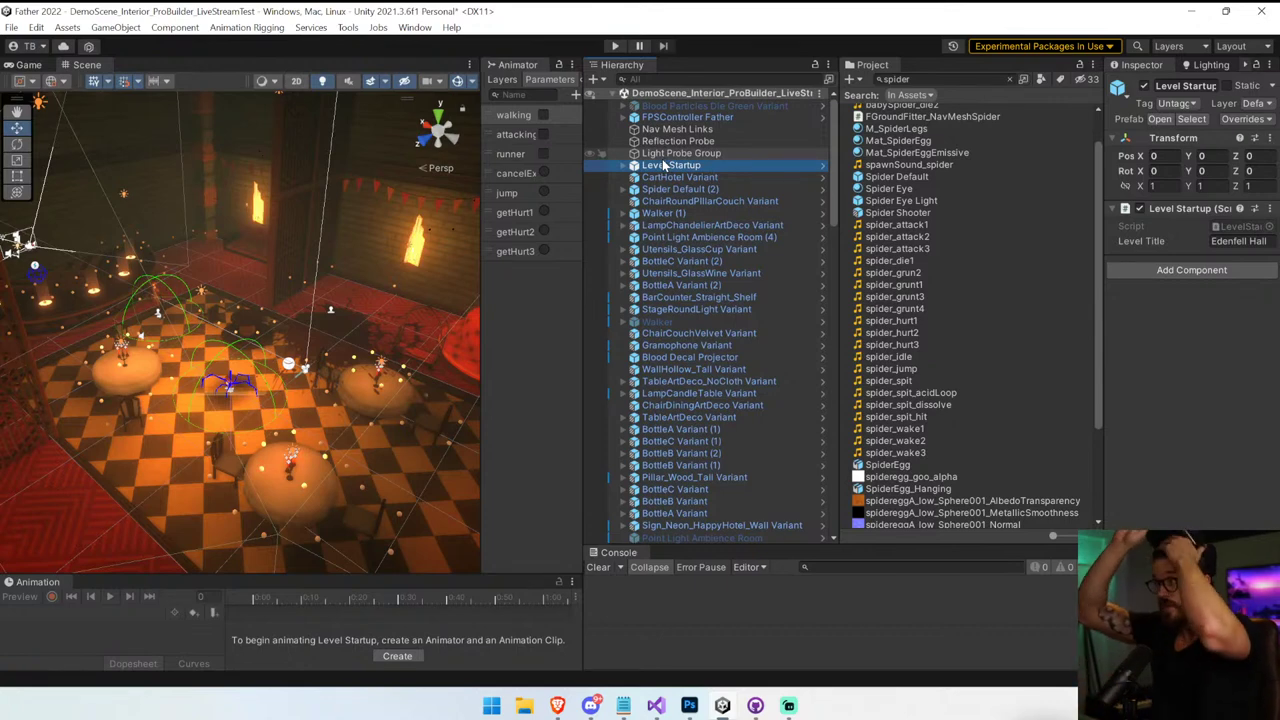
Find _Game Manager Variant by searching the scene for "Game" and move it directly below Level Startup
click(745, 118)
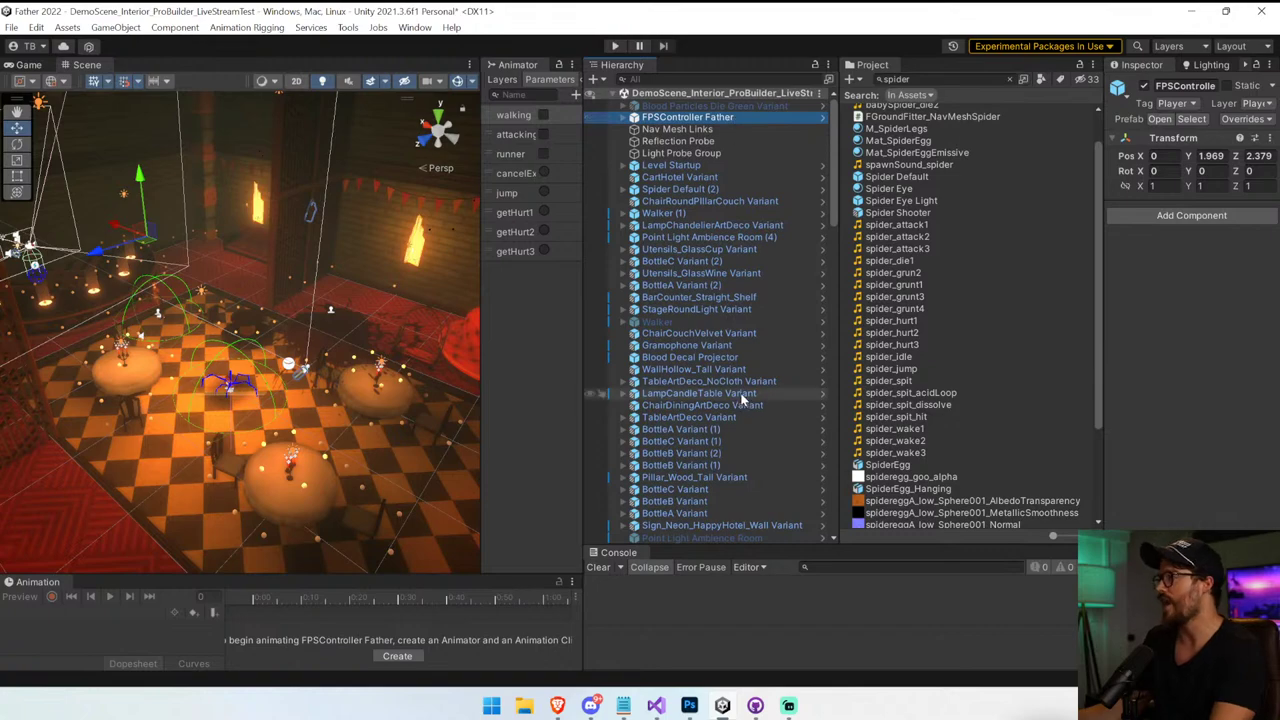
scroll(737, 393, down, 10)
scroll(736, 390, down, 5)
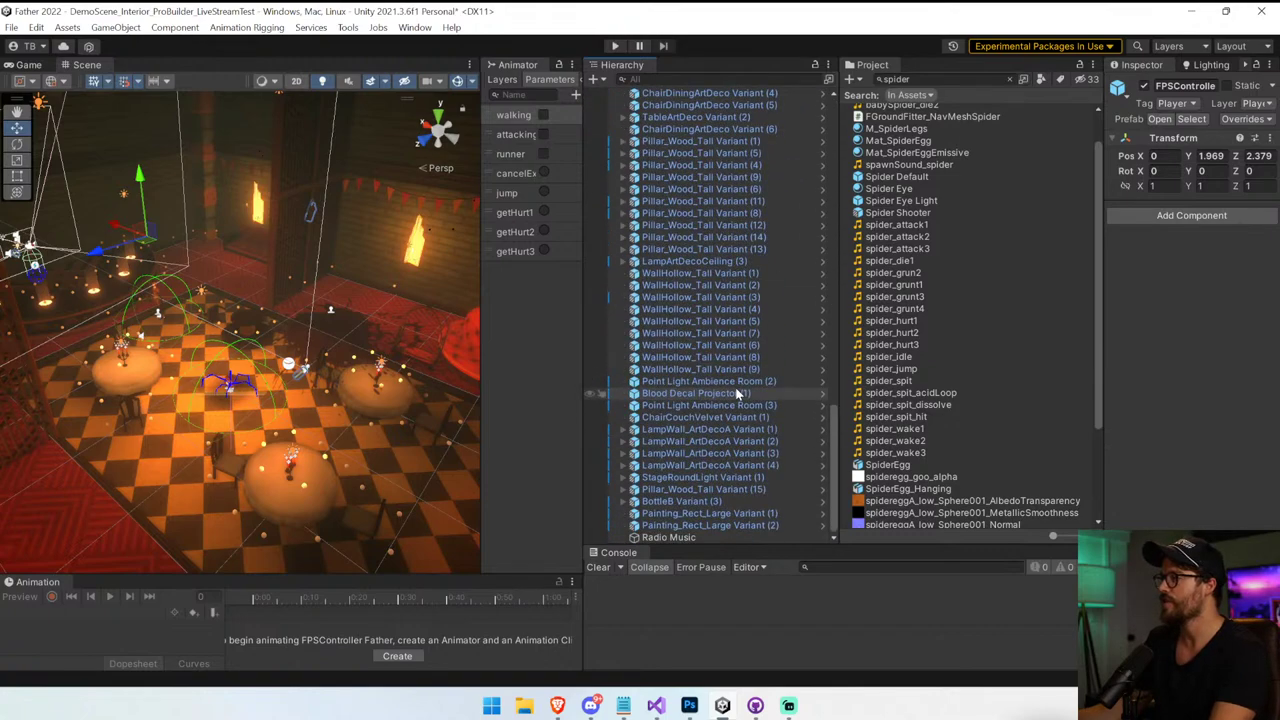
scroll(730, 385, up, 15)
click(658, 79)
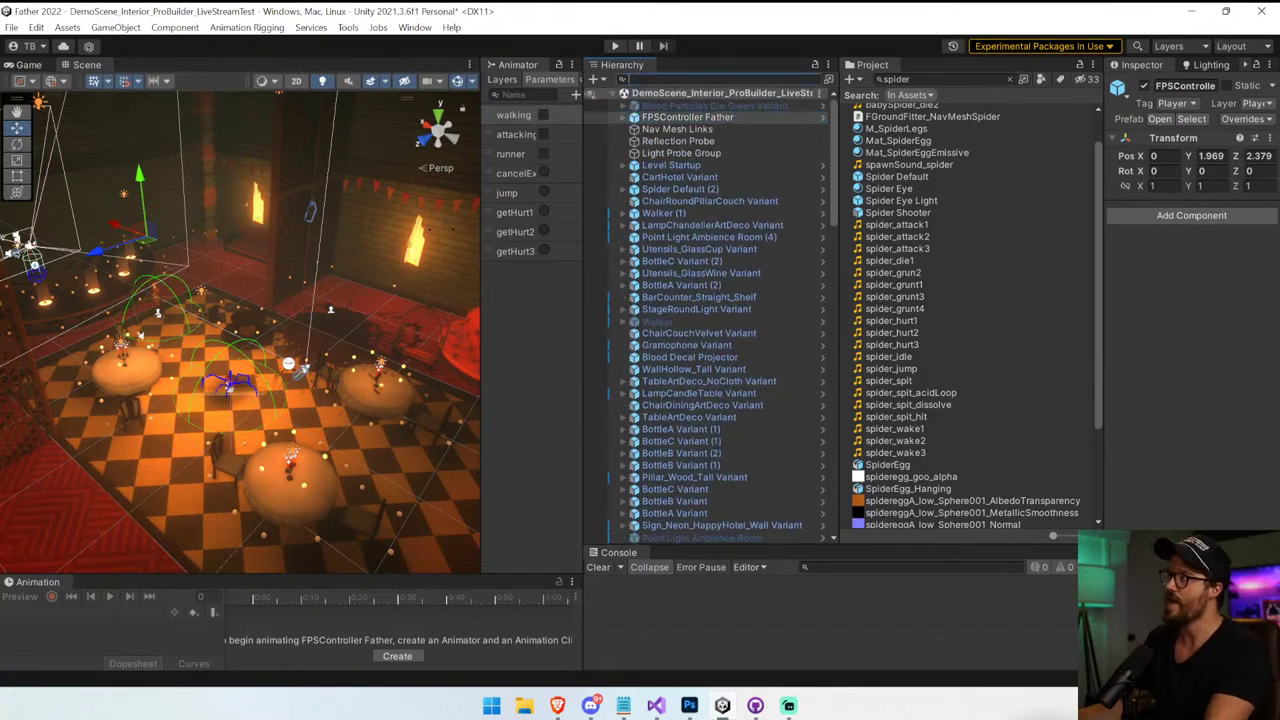
text(Game)
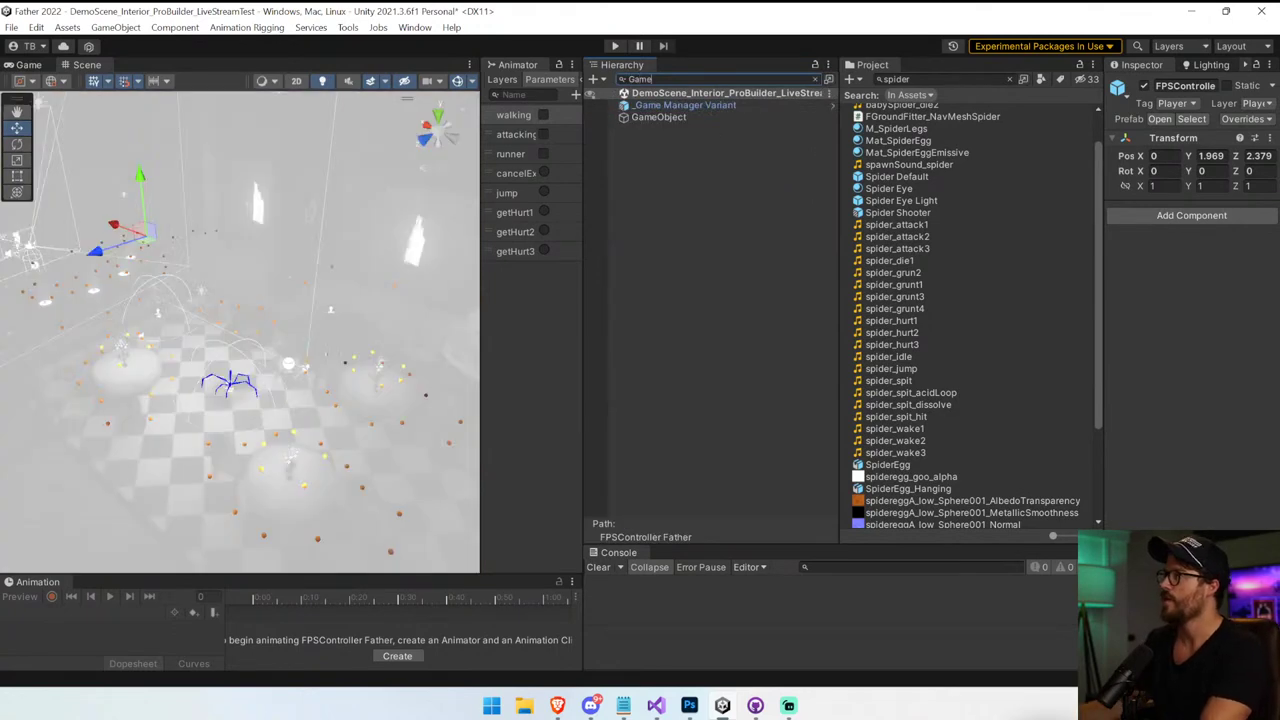
click(700, 105)
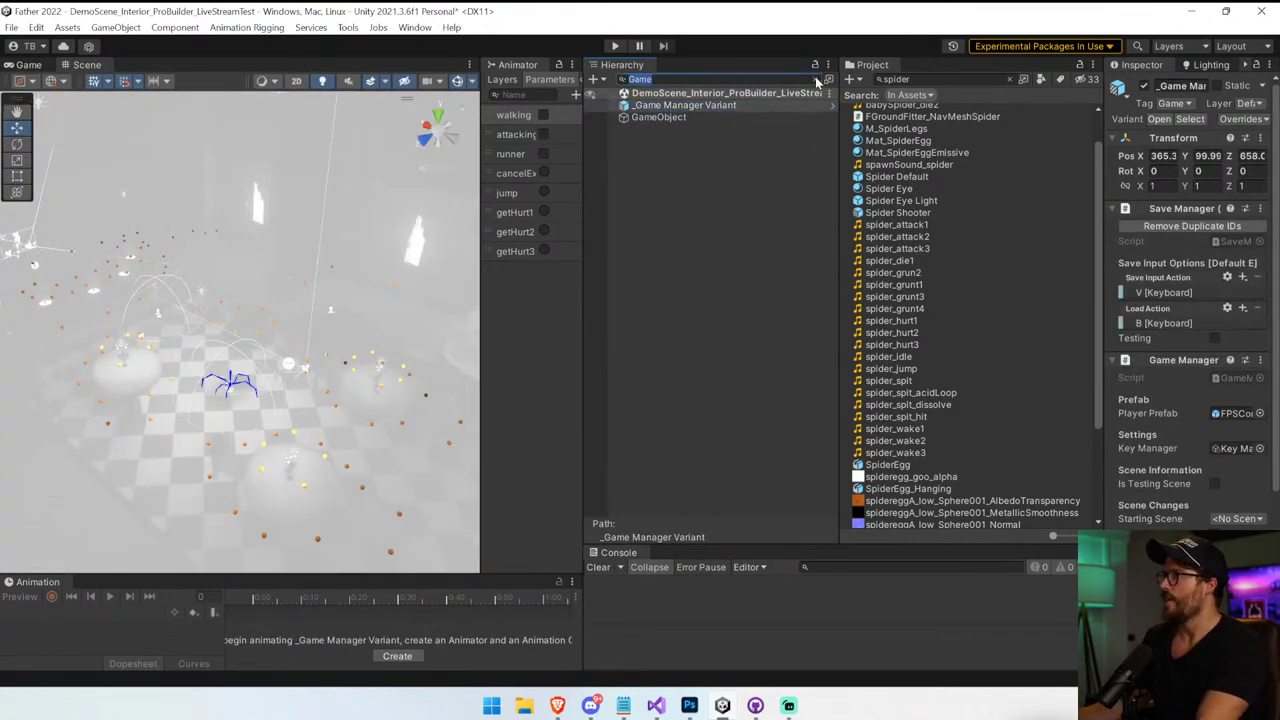
click(815, 79)
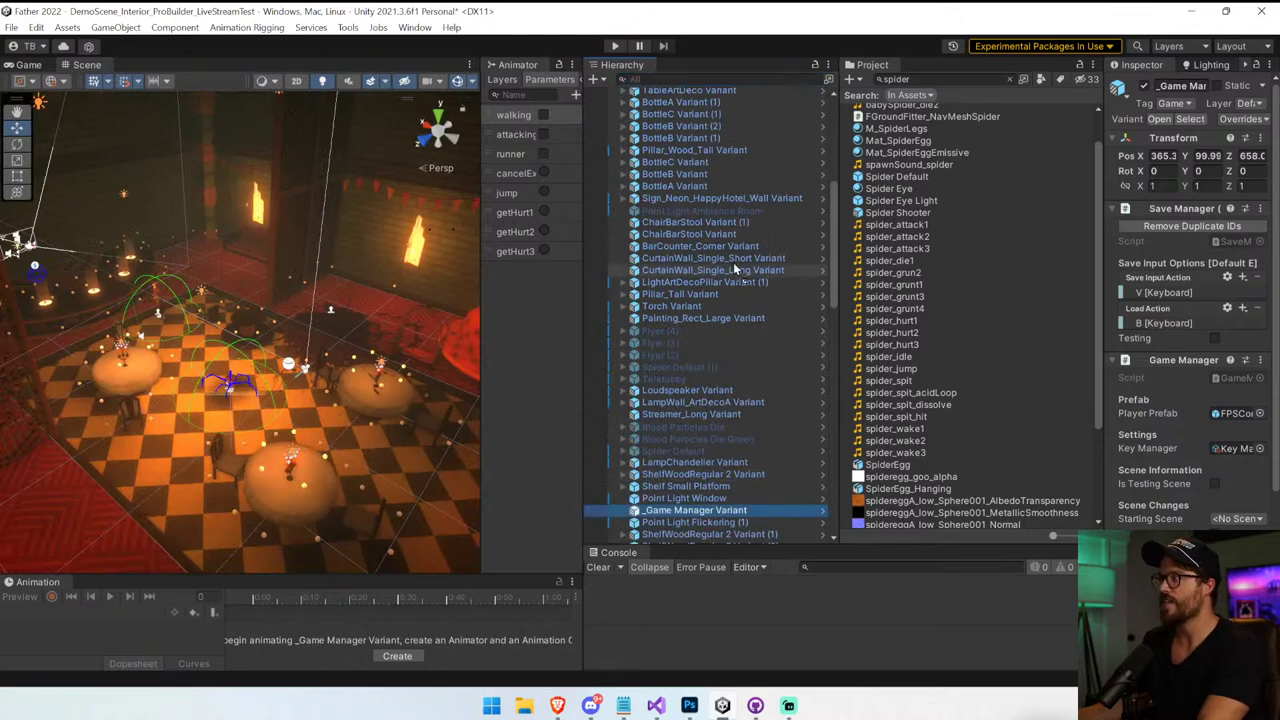
scroll(755, 100, up, 9)
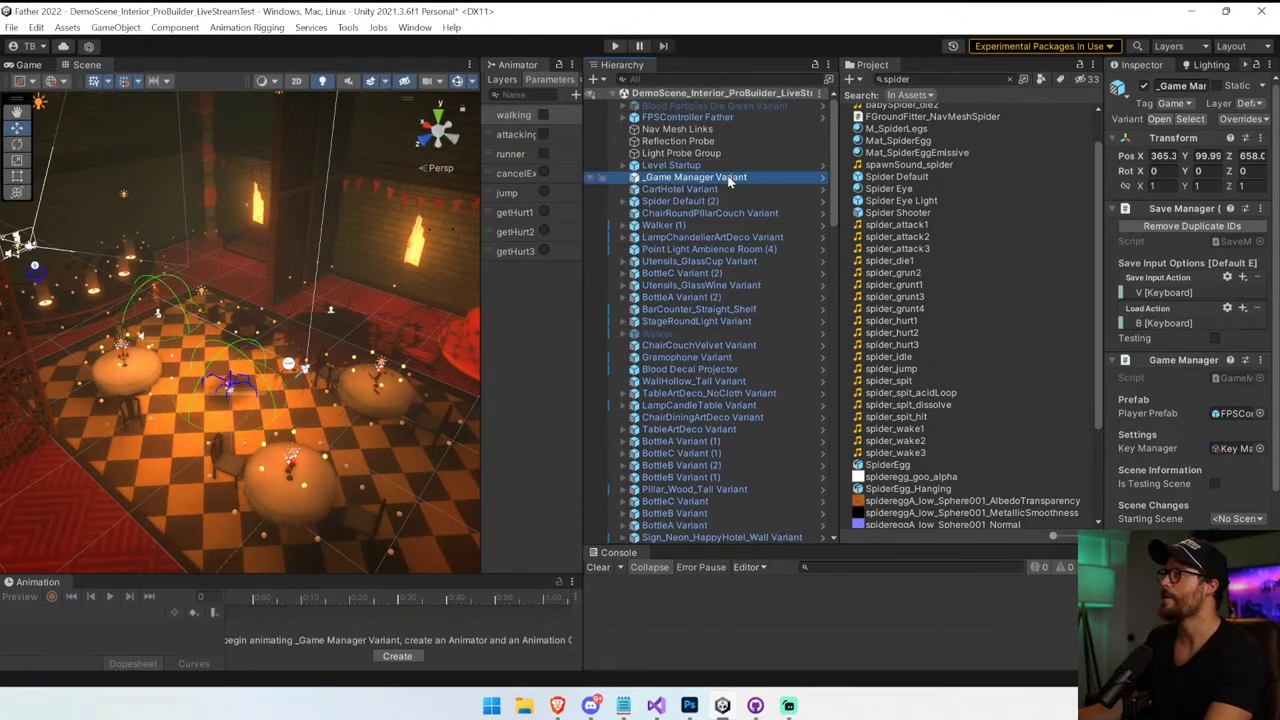
Find Nav Mesh Flyer by searching the scene for "Nav Mesh" and move it directly below Light Probe Group
click(729, 190)
scroll(734, 268, down, 10)
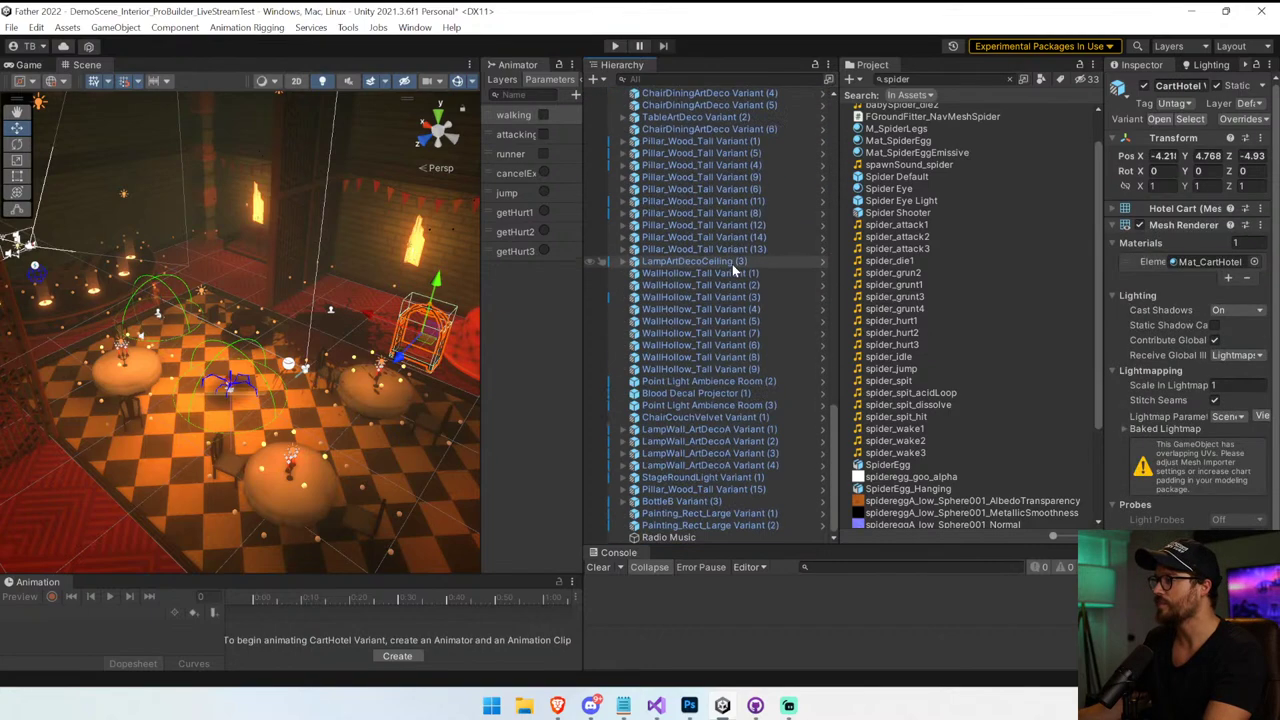
scroll(732, 264, up, 10)
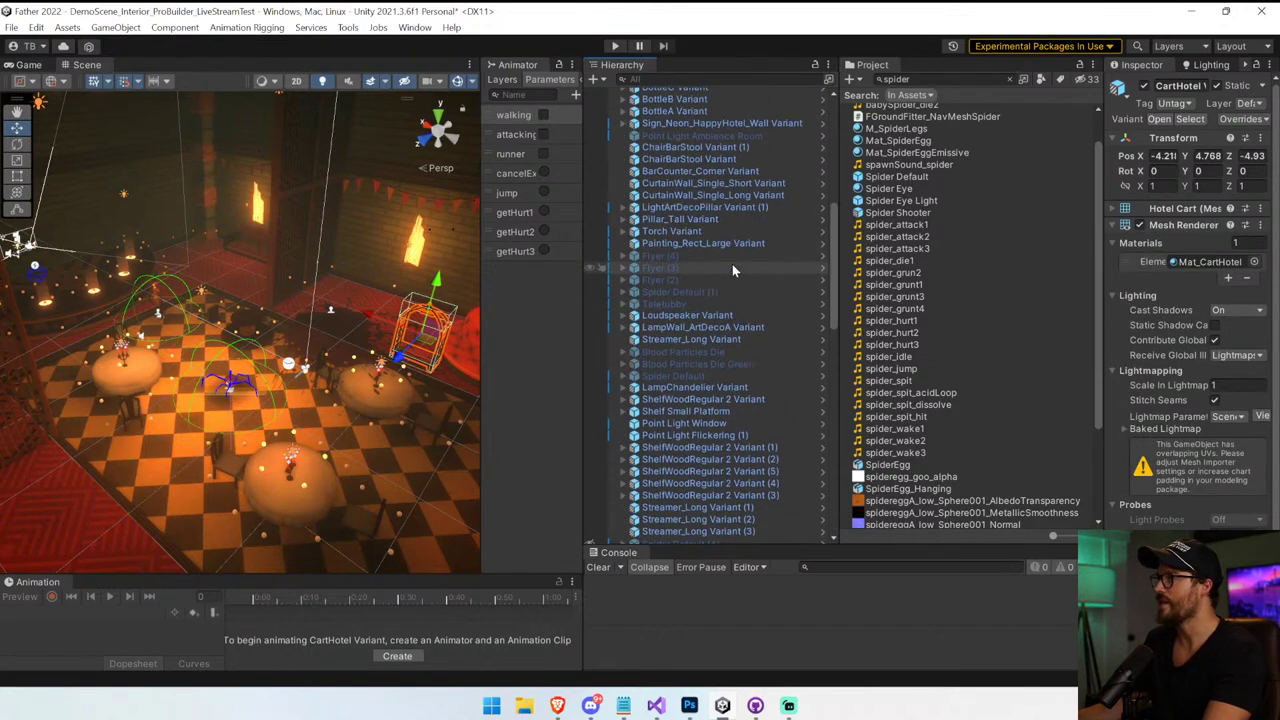
click(688, 79)
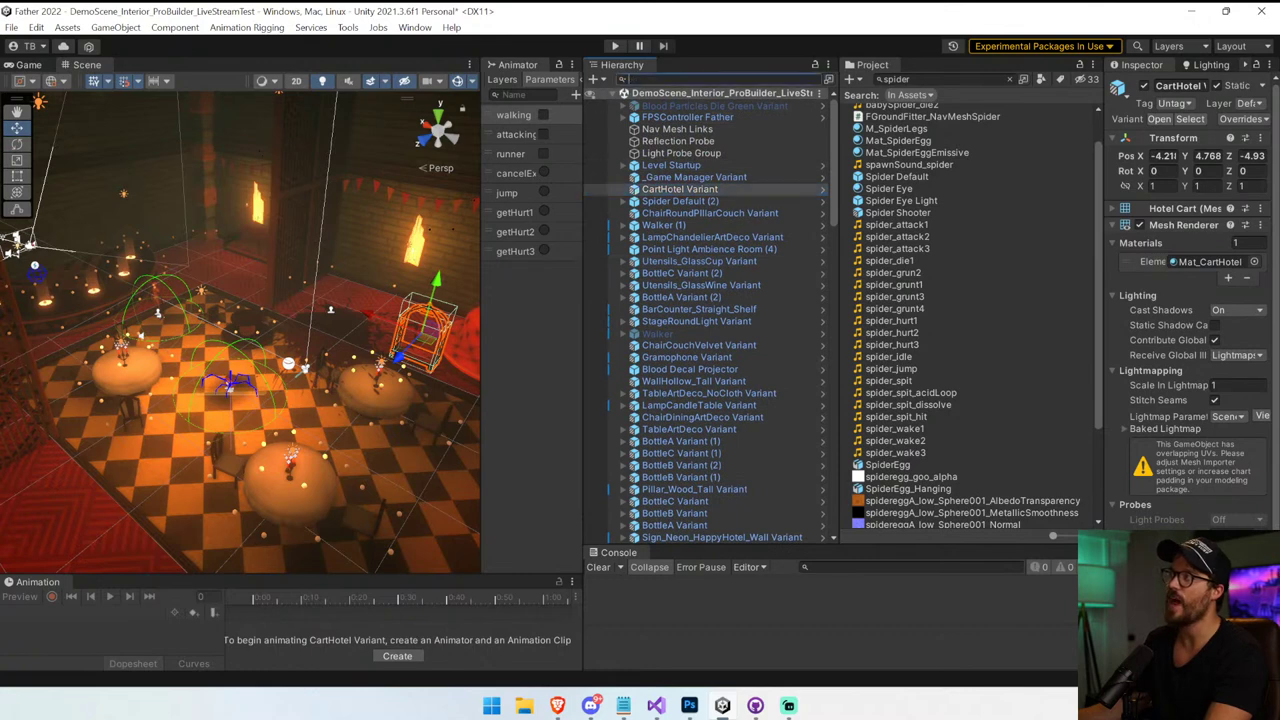
text(Nav Me)
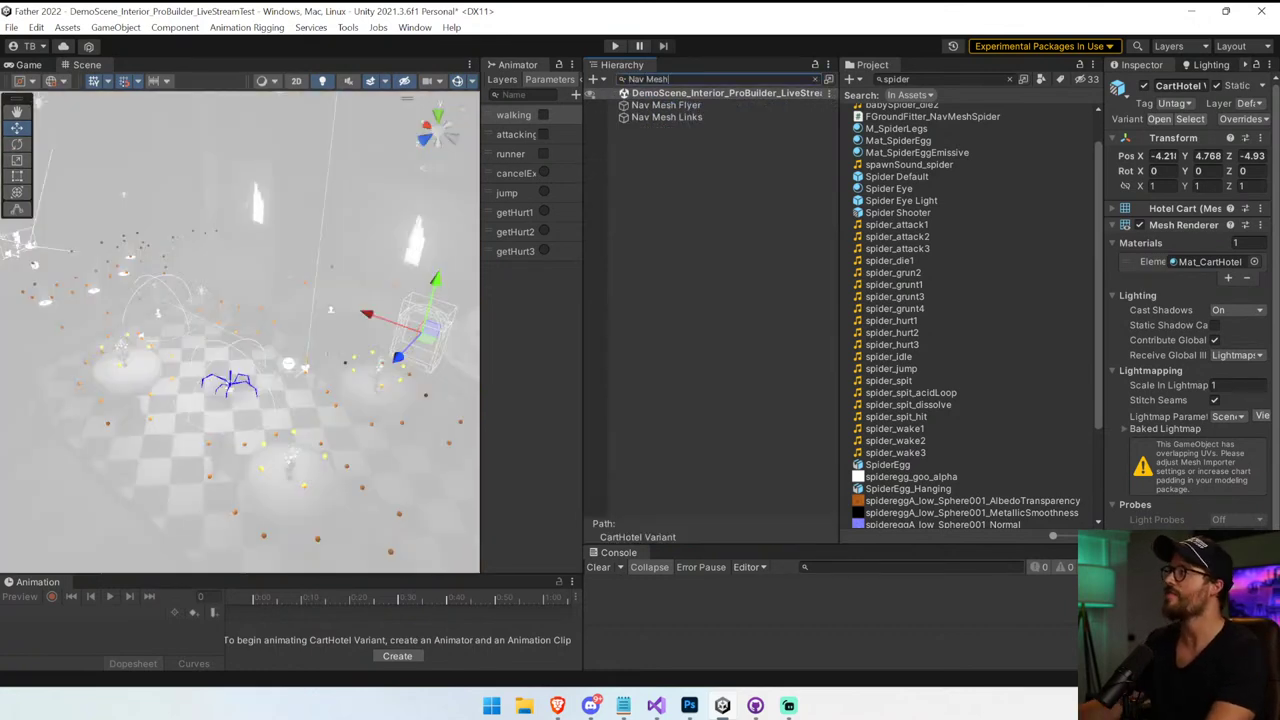
text(sh)
click(705, 117)
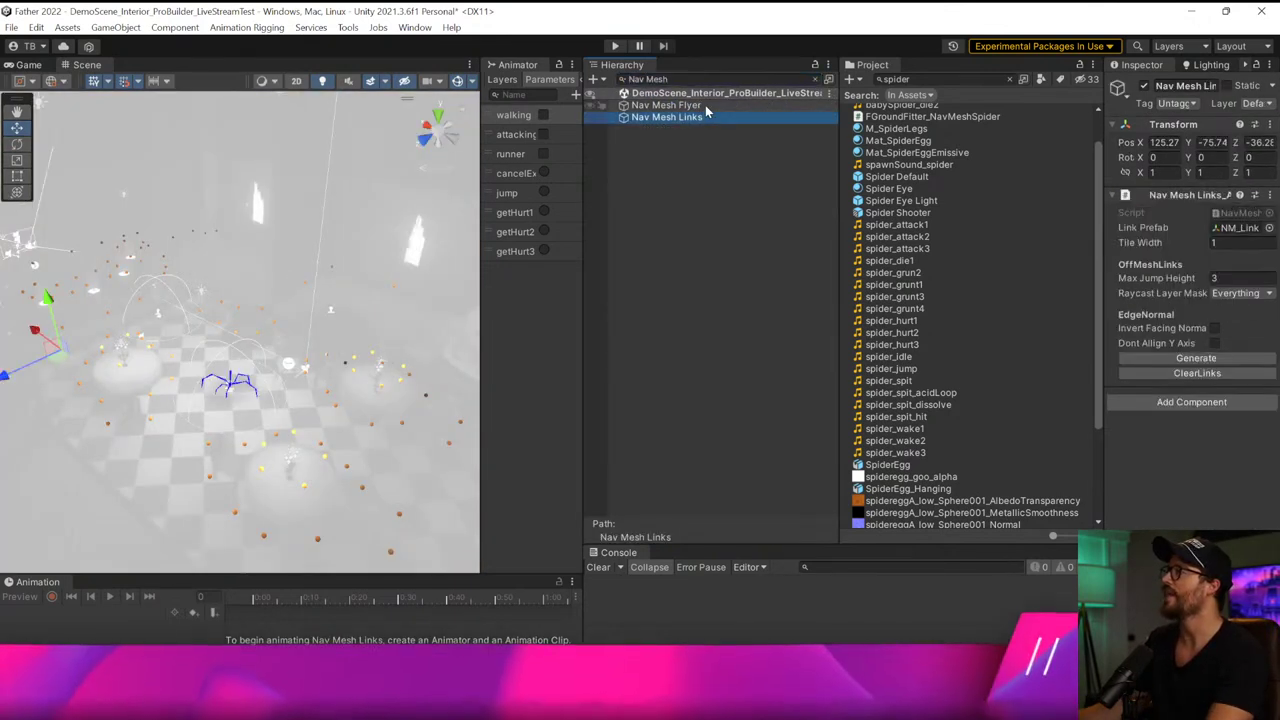
click(705, 105)
click(815, 79)
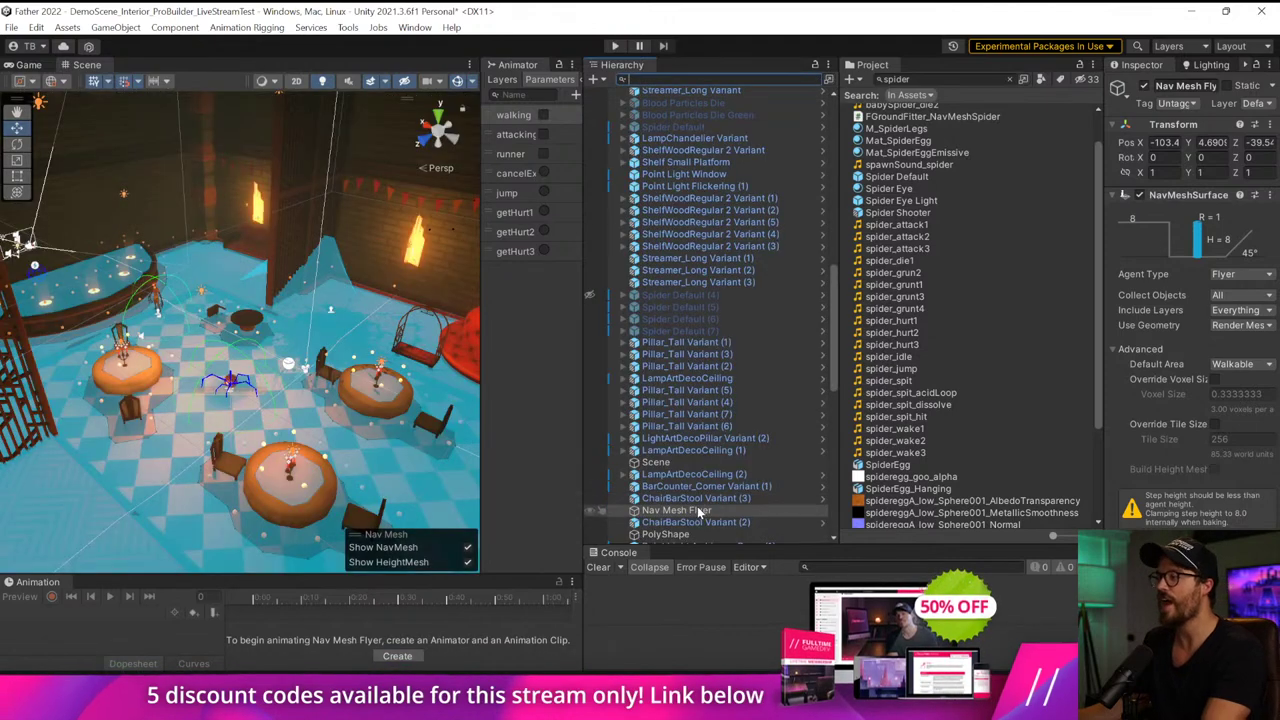
drag(700, 509, 703, 97)
scroll(703, 97, up, 10)
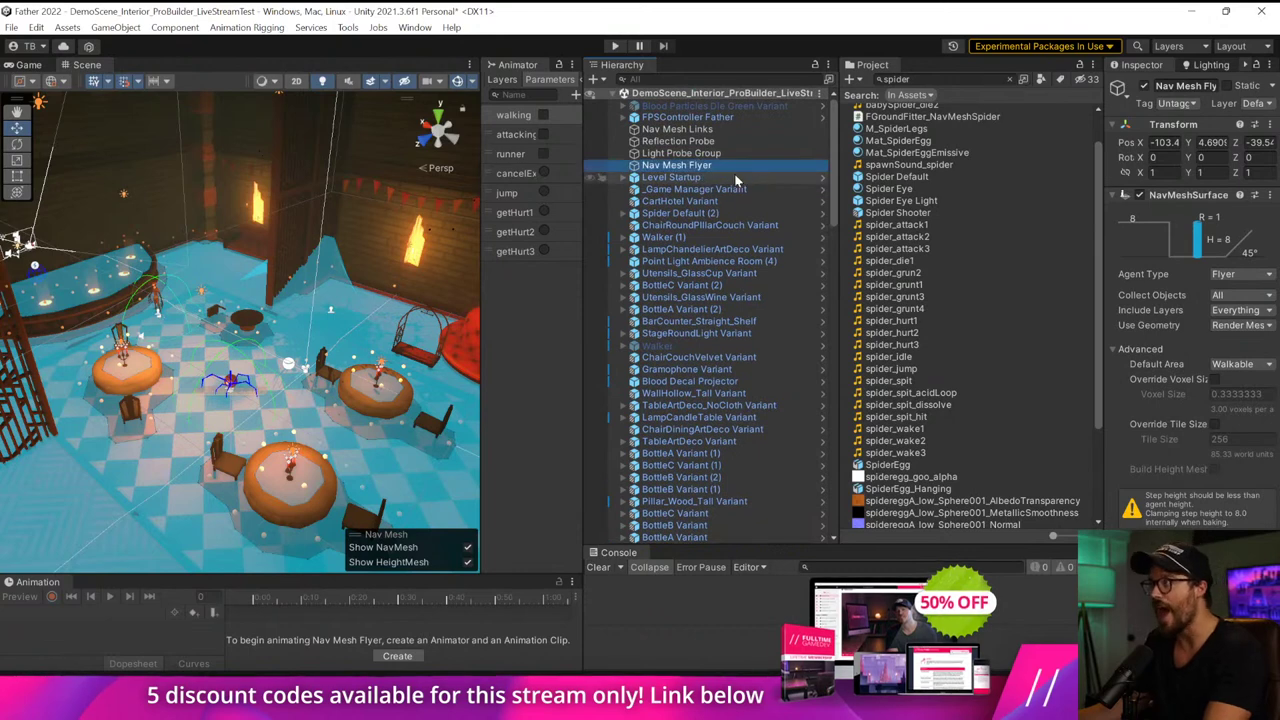
Make Nav Mesh Links, Reflection Probe, Light Probe Group and Nav Mesh Flyer children of the Level Startup object
shift+click(678, 129)
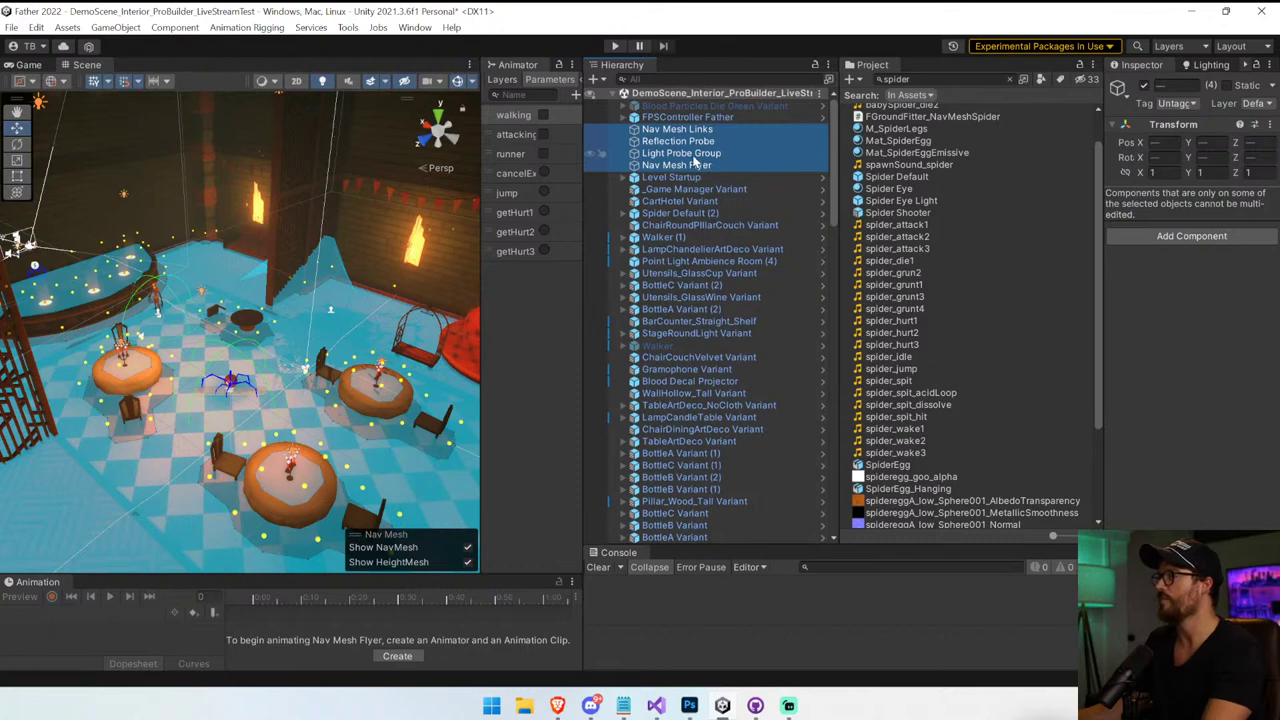
drag(683, 180, 672, 178)
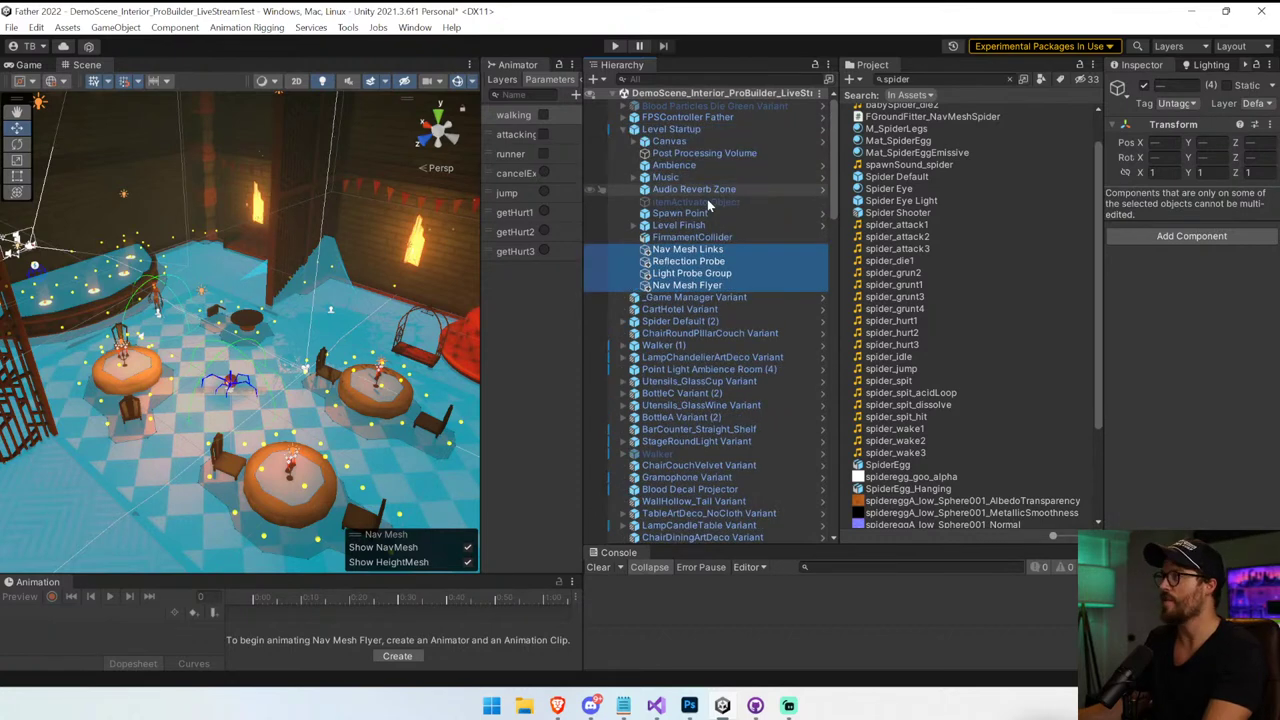
click(690, 249)
click(700, 237)
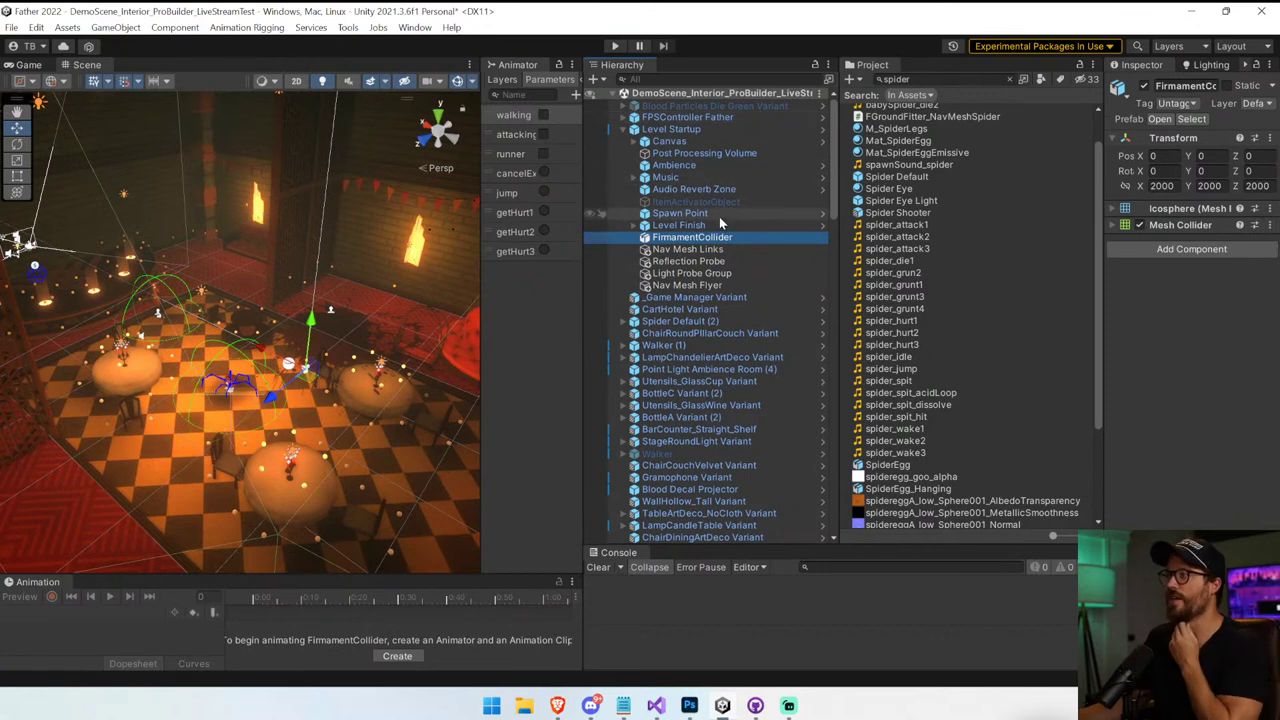
Move Reflection Probe out of Level Startup to directly below Spider Default (2), and review the remaining nav mesh and light probe objects
click(716, 262)
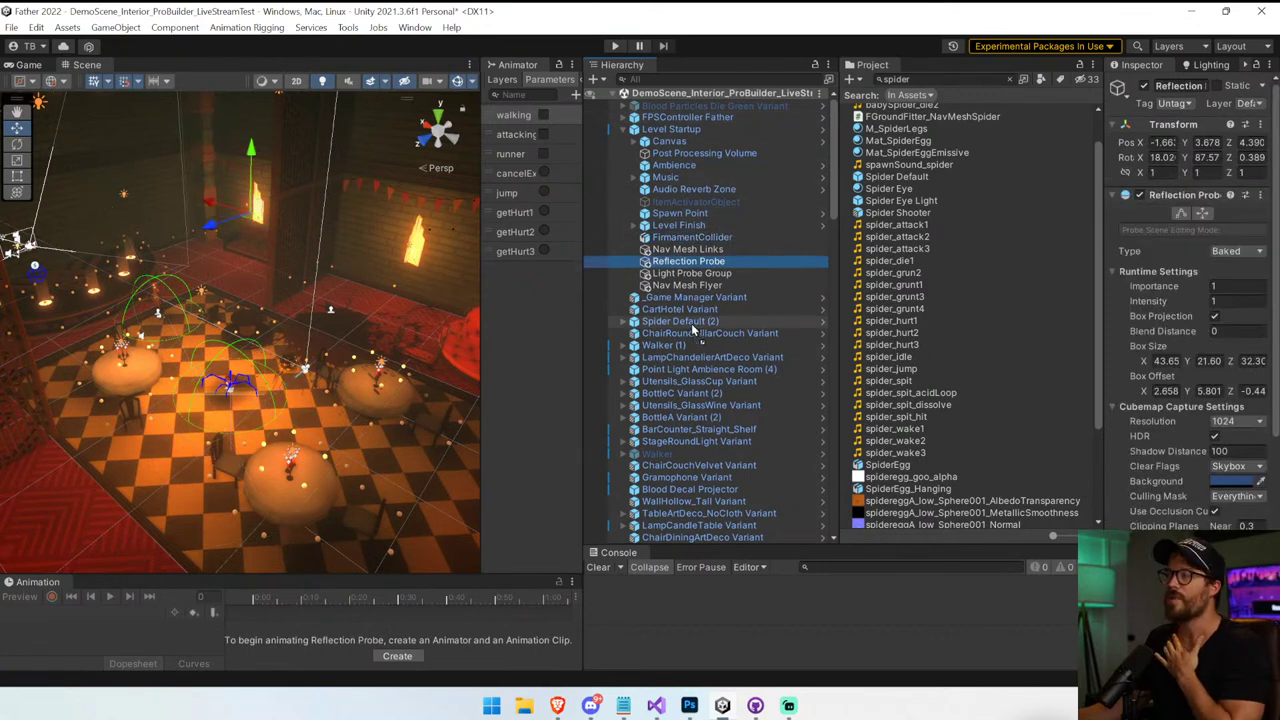
drag(692, 330, 692, 328)
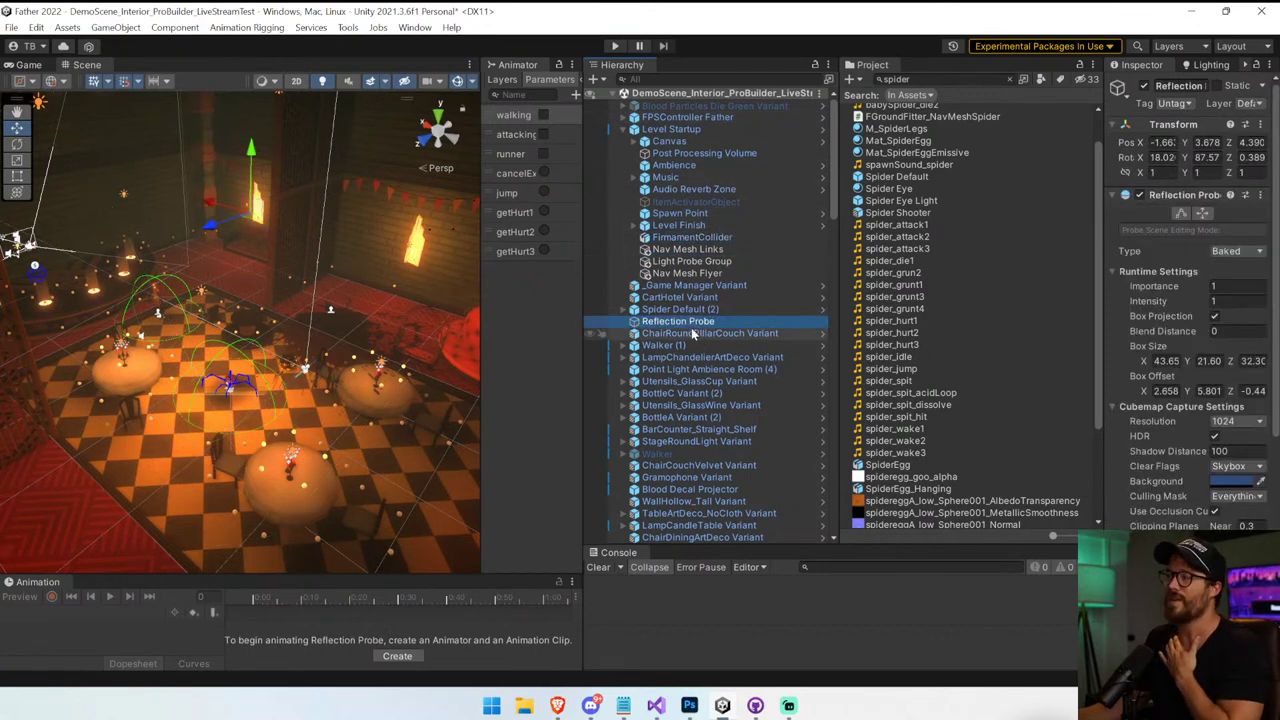
click(688, 250)
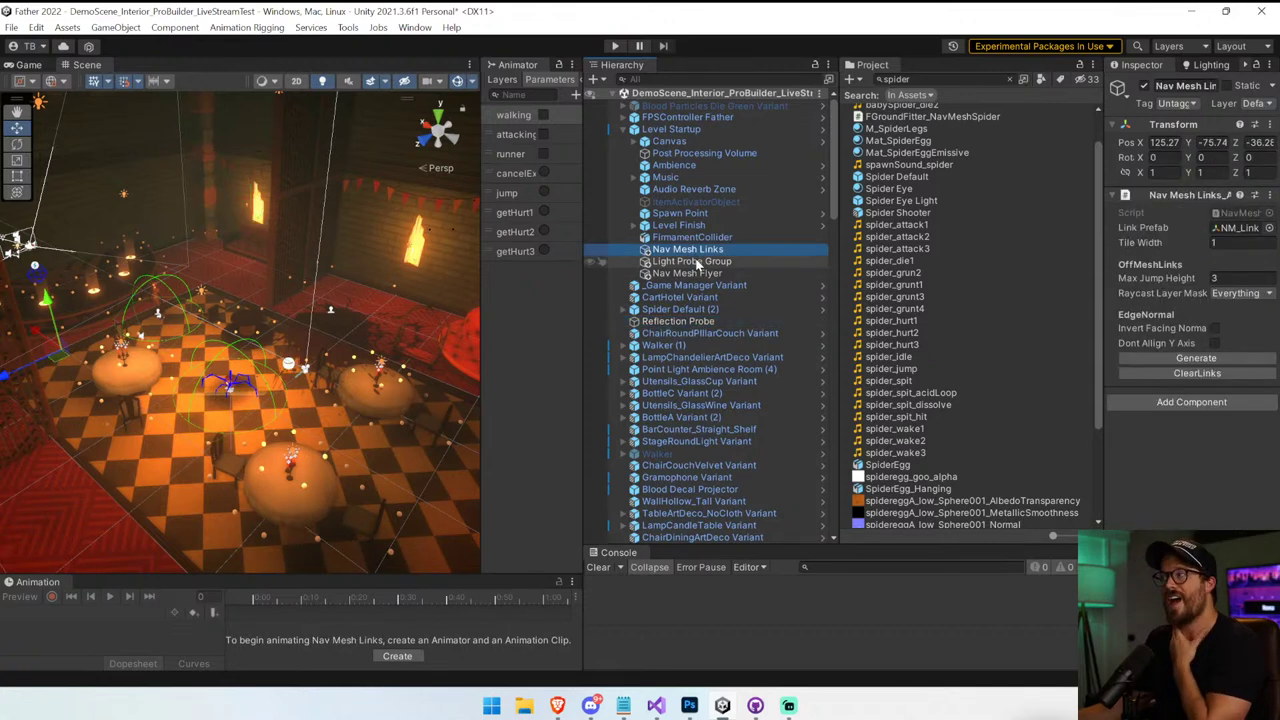
click(698, 263)
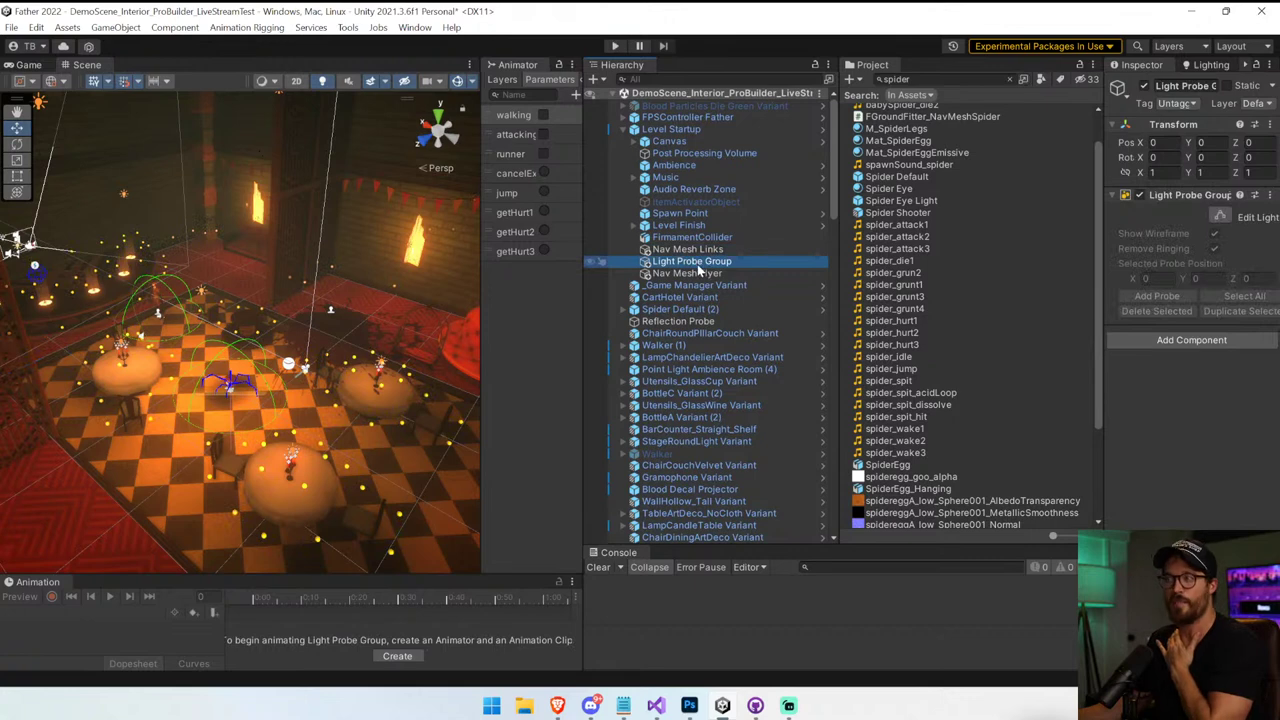
click(700, 274)
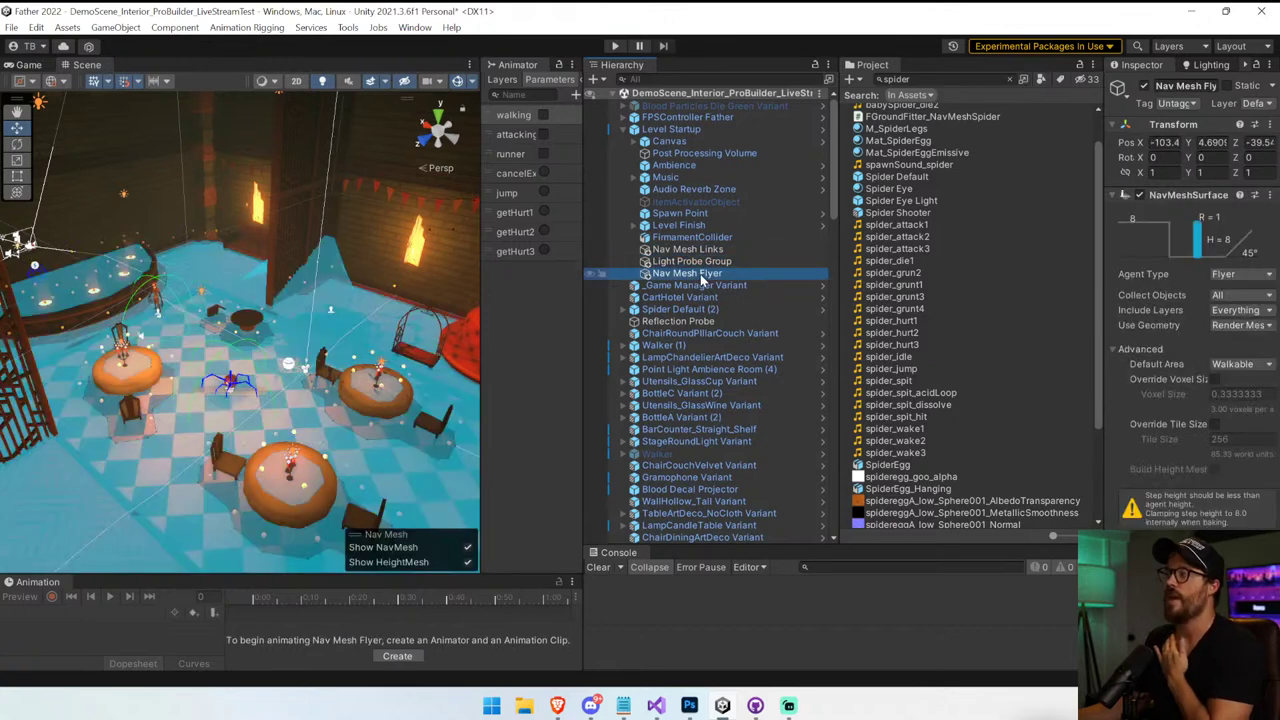
Apply all overrides of Level Startup to its prefab, check Nav Mesh Flyer, and collapse the Level Startup hierarchy
click(671, 129)
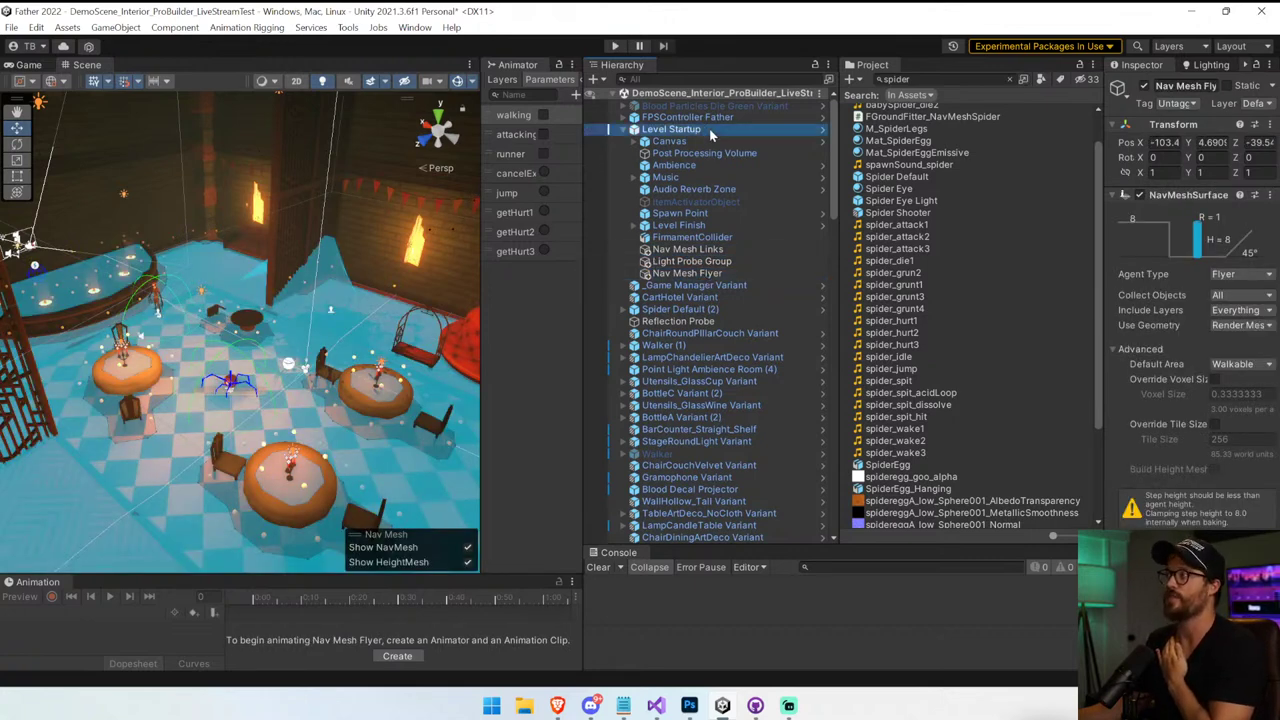
click(1236, 119)
click(1231, 265)
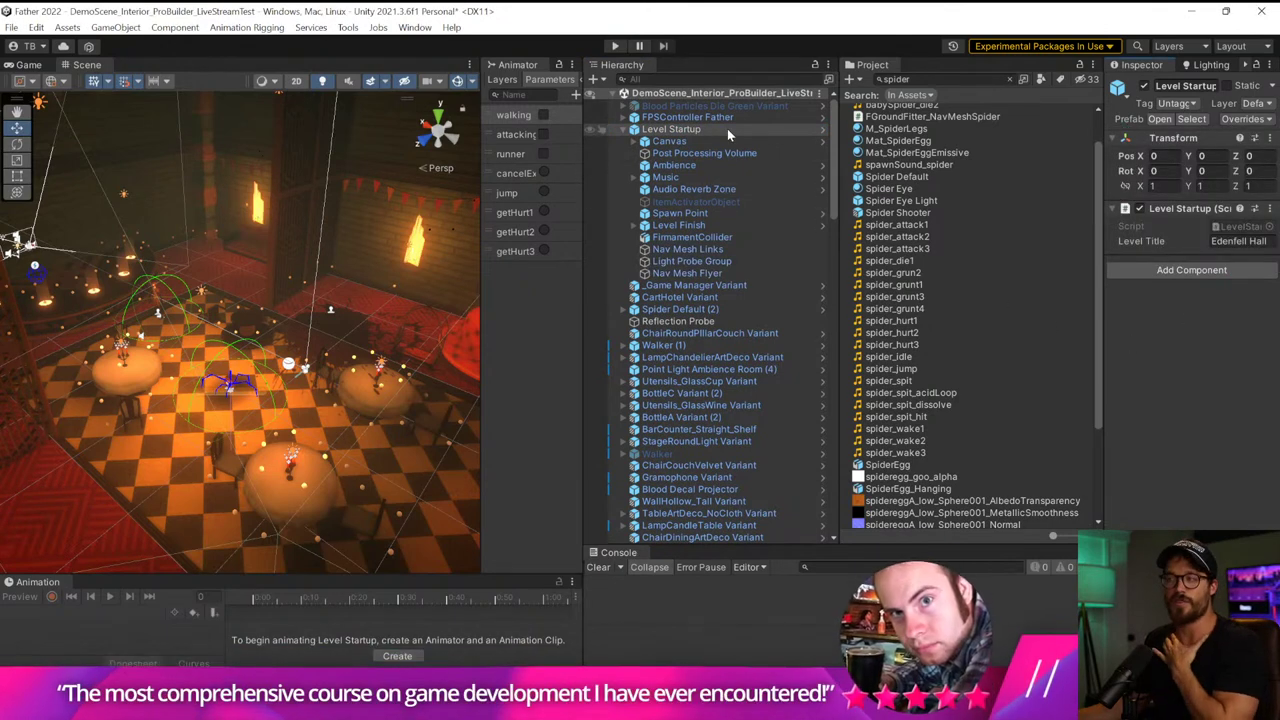
click(687, 274)
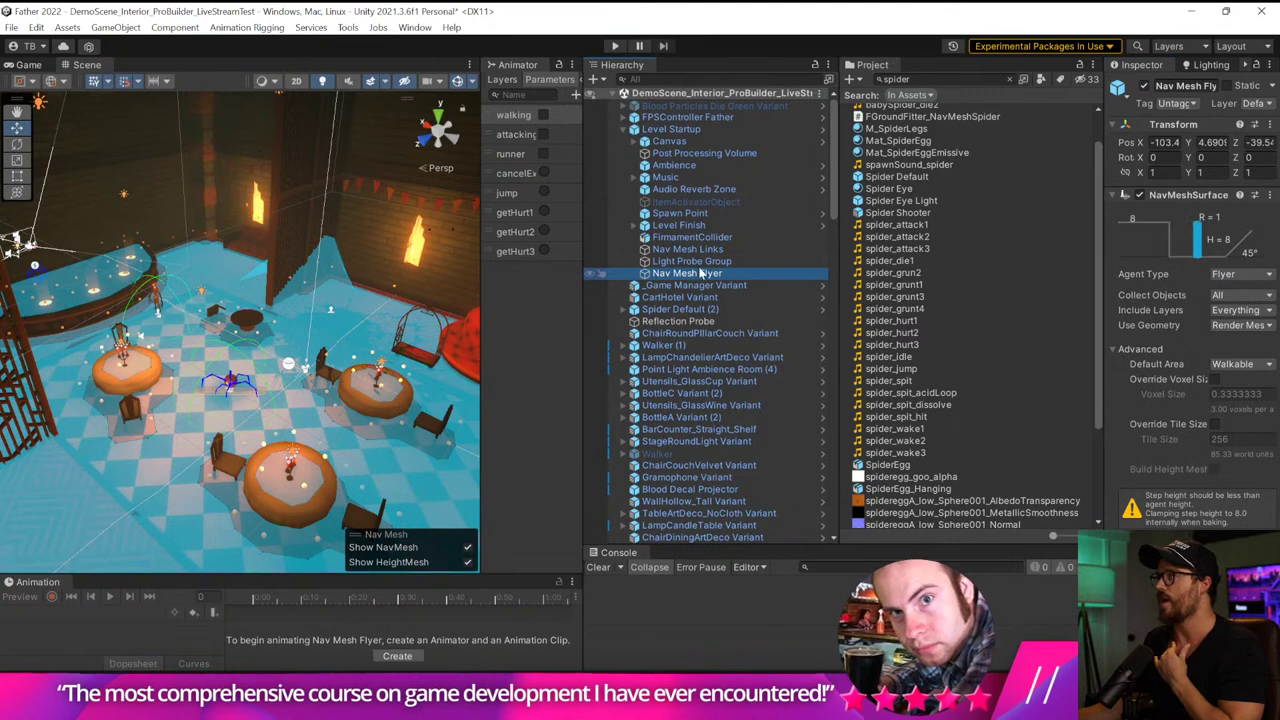
click(633, 130)
click(668, 130)
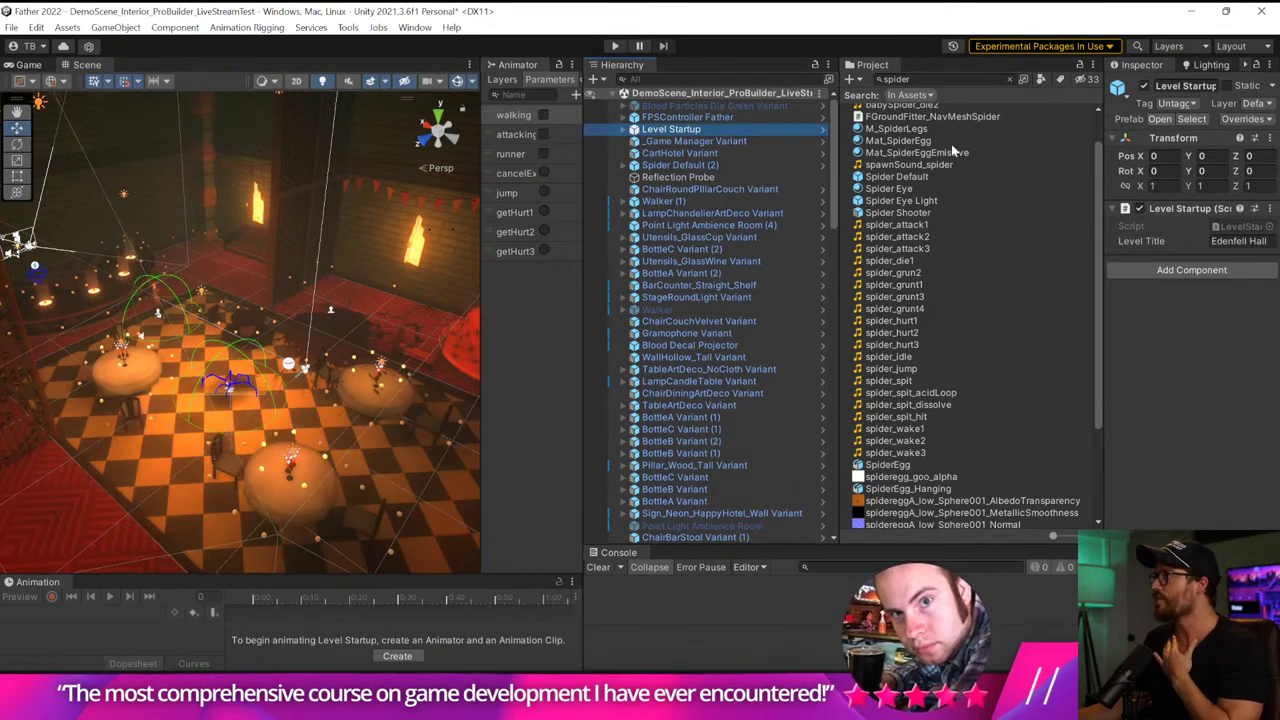
Reset the position of FPSController Father to 0, 0, 0
click(676, 118)
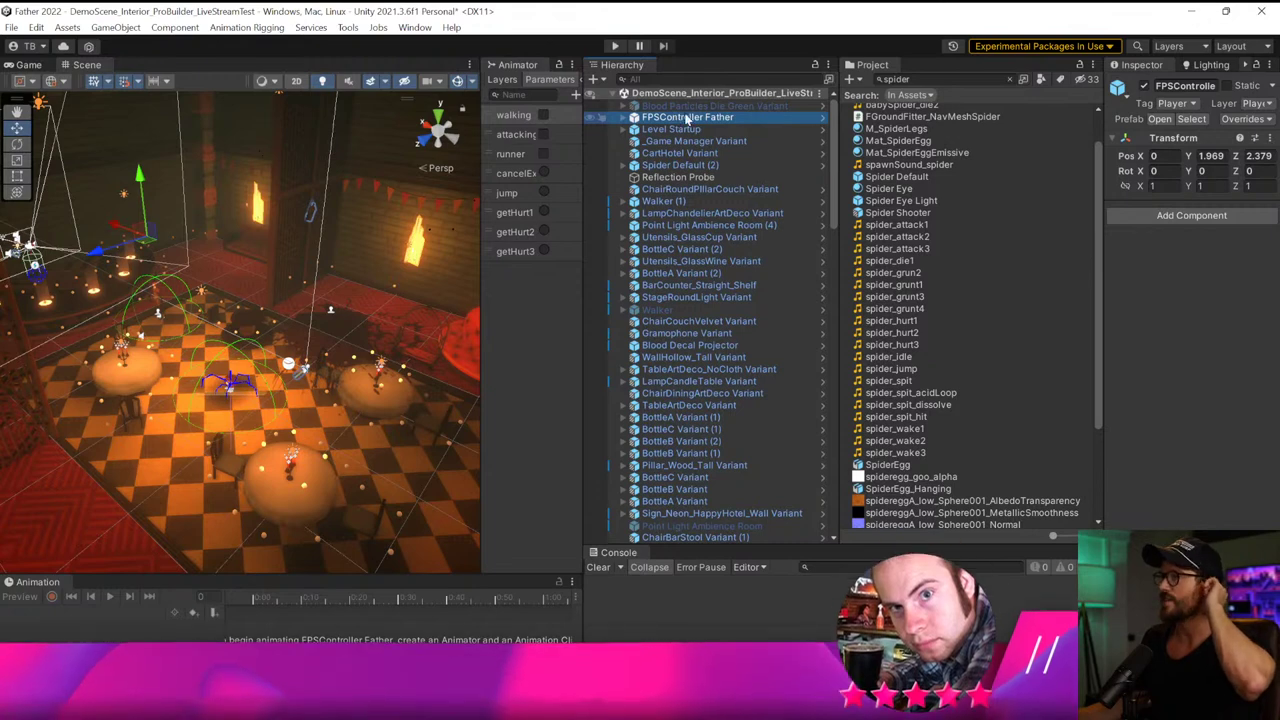
click(1211, 156)
text(0)
key(Tab)
text(0)
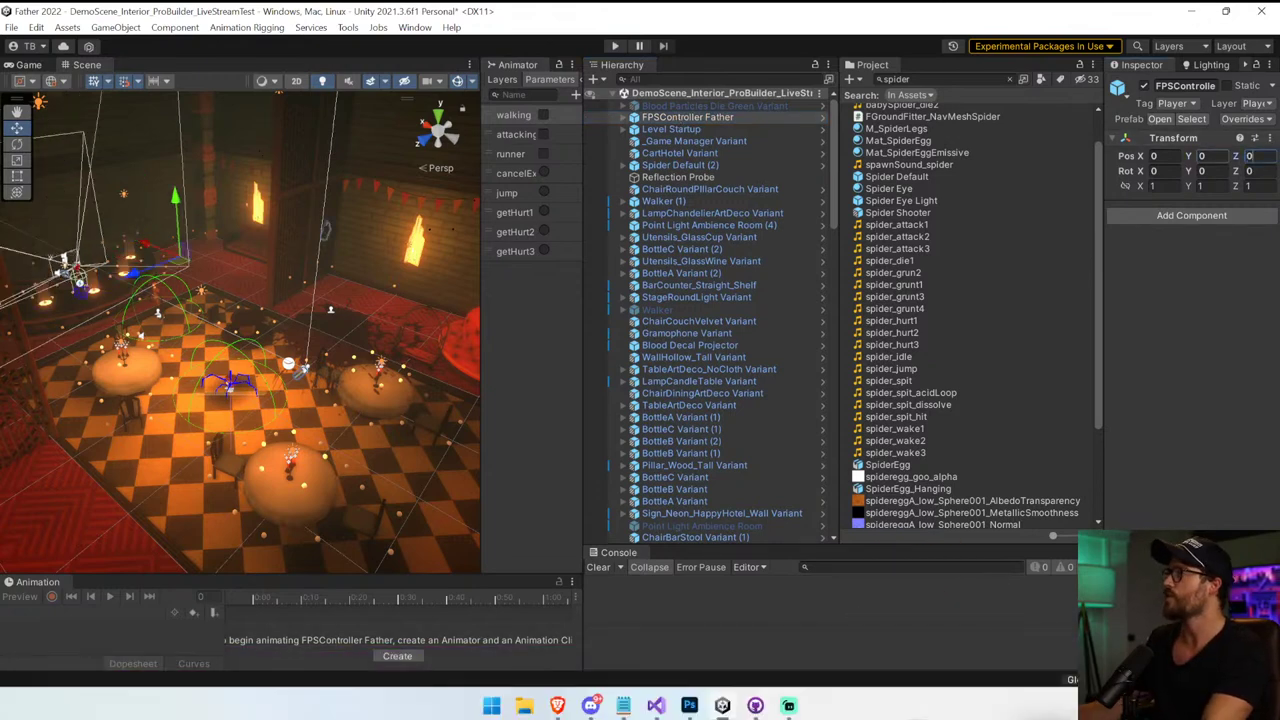
Set the position of the Controller object inside FPSController Father to 0, 0, 0
click(625, 118)
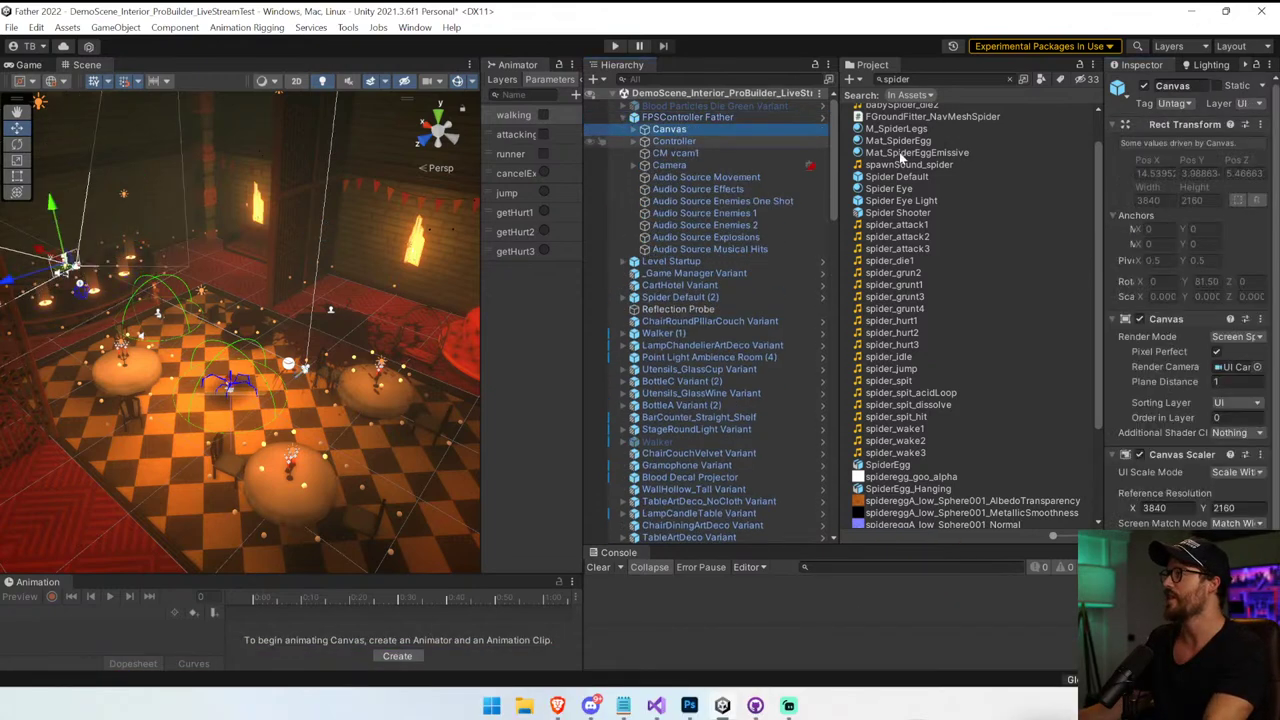
click(688, 142)
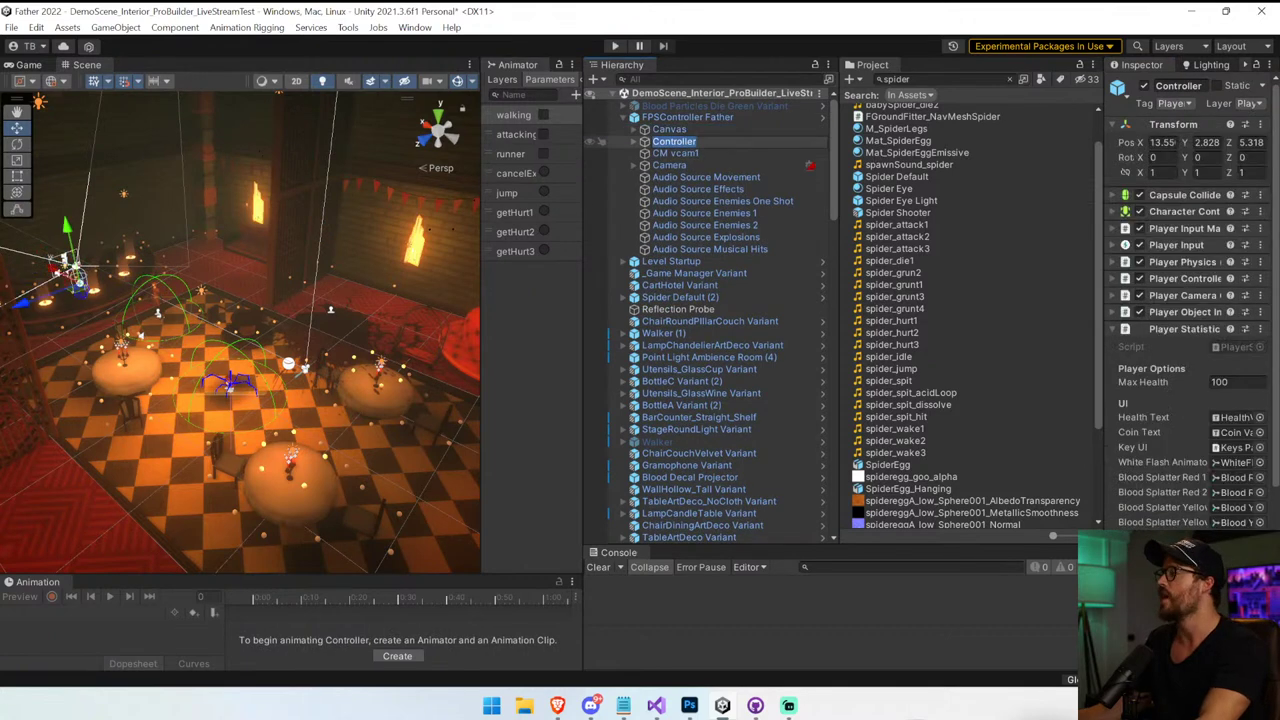
click(726, 212)
click(793, 144)
click(1162, 143)
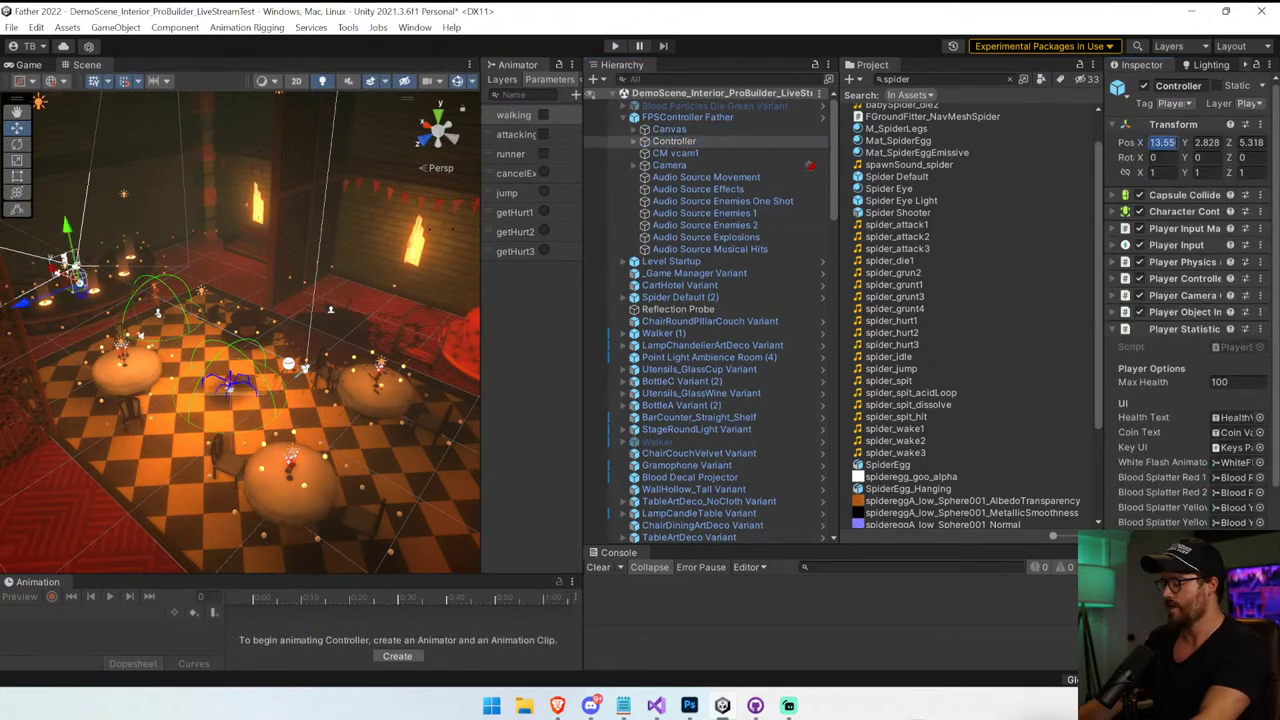
text(0)
key(Tab)
text(0)
key(Tab)
text(0)
key(Tab)
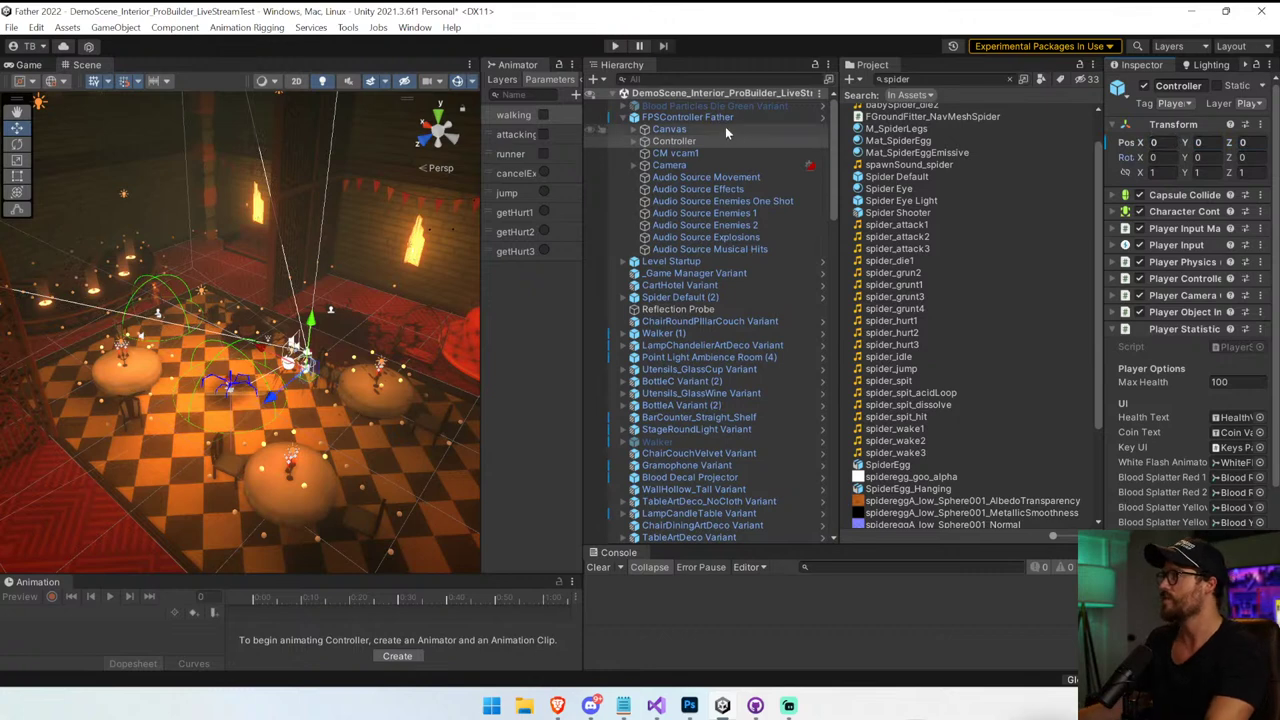
Apply all overrides of FPSController Father to its prefab and collapse its children
click(705, 106)
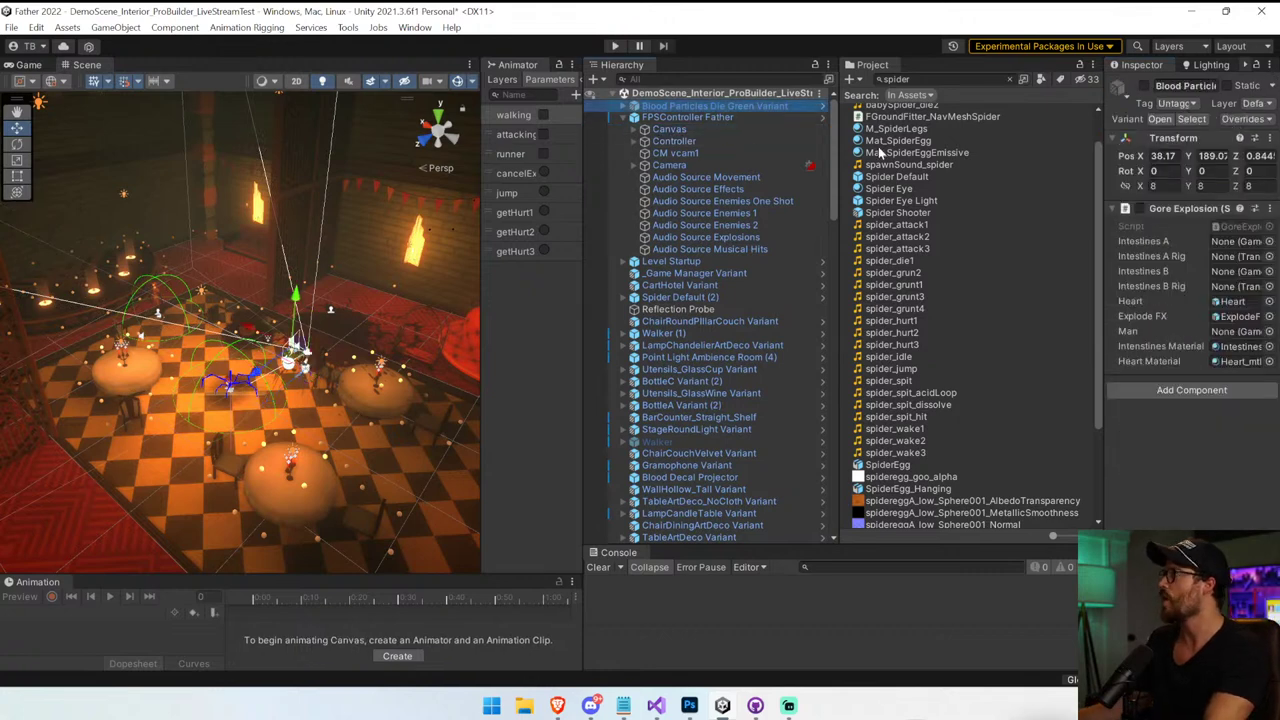
click(690, 117)
click(1243, 118)
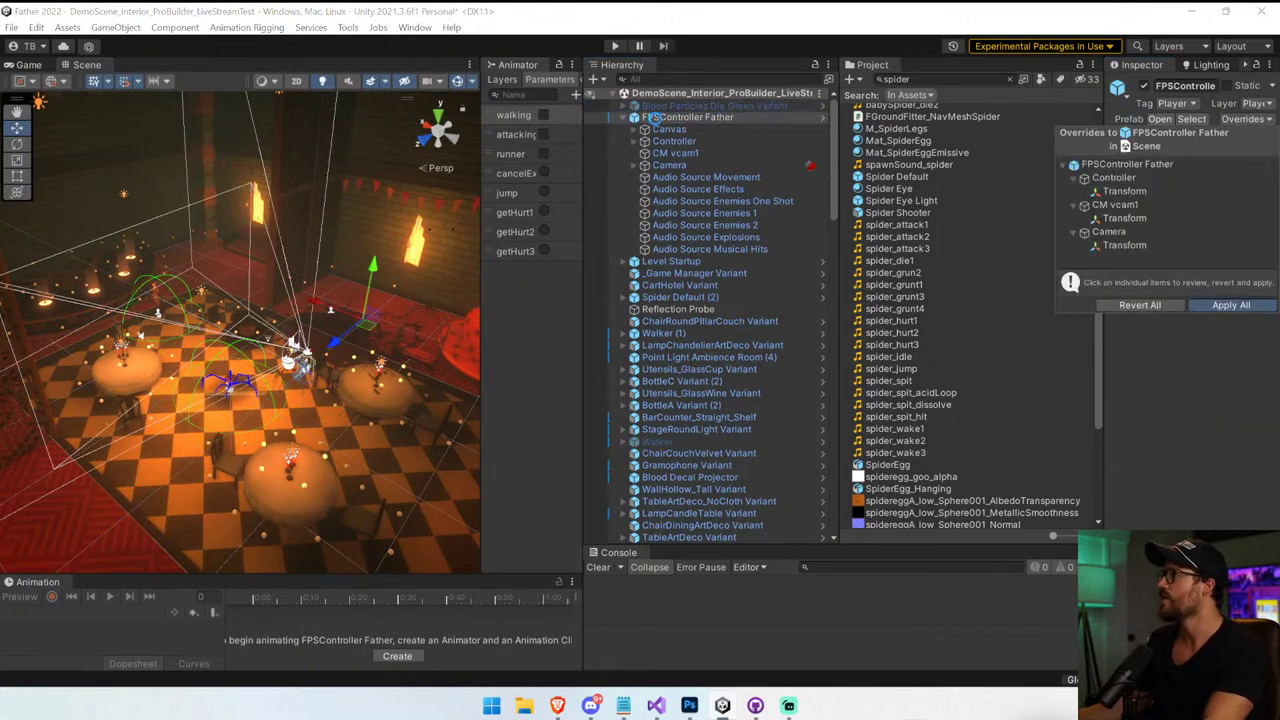
click(623, 117)
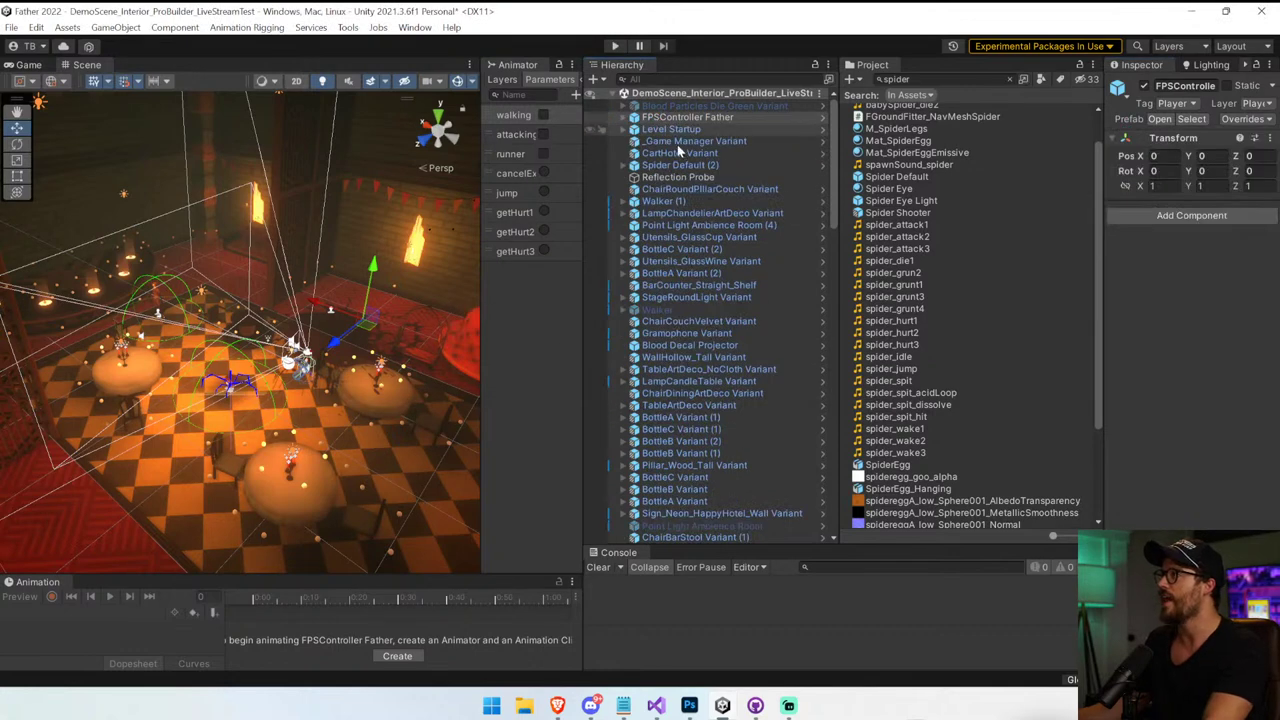
Try to move FPSController Father, Level Startup and _Game Manager Variant together to the top of the scene hierarchy
shift+click(685, 178)
click(733, 155)
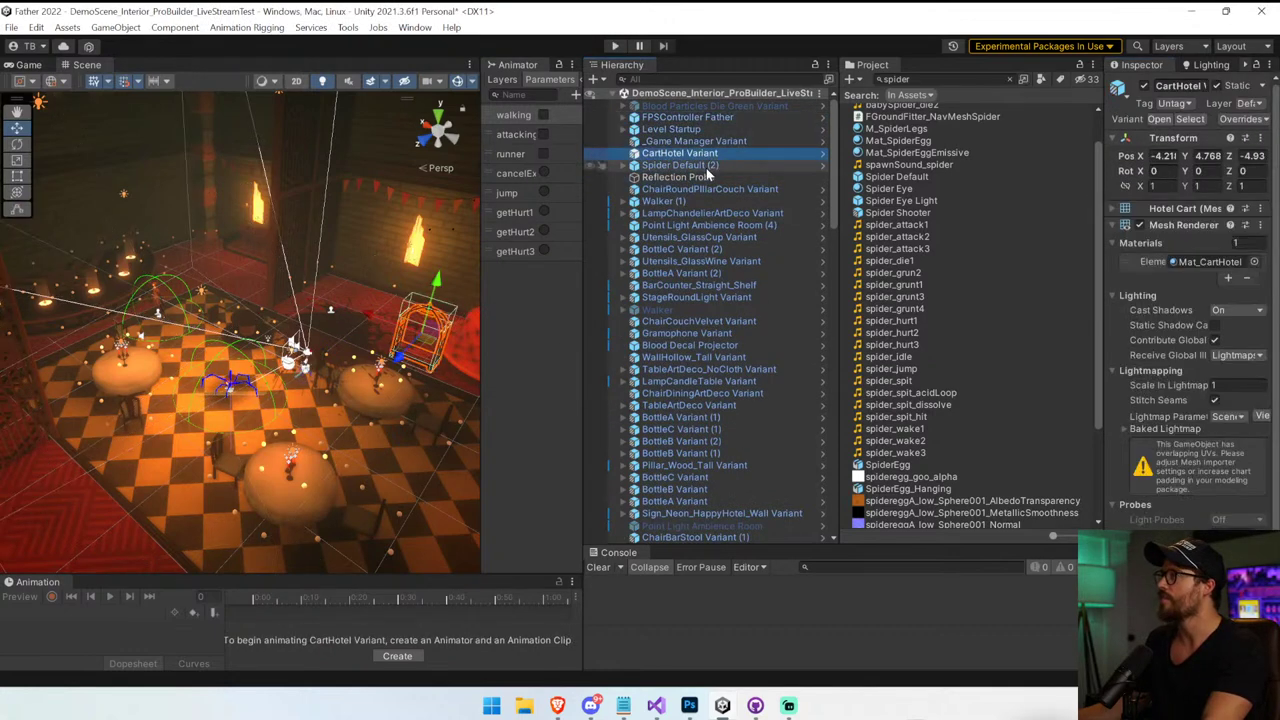
click(708, 167)
click(706, 154)
click(700, 143)
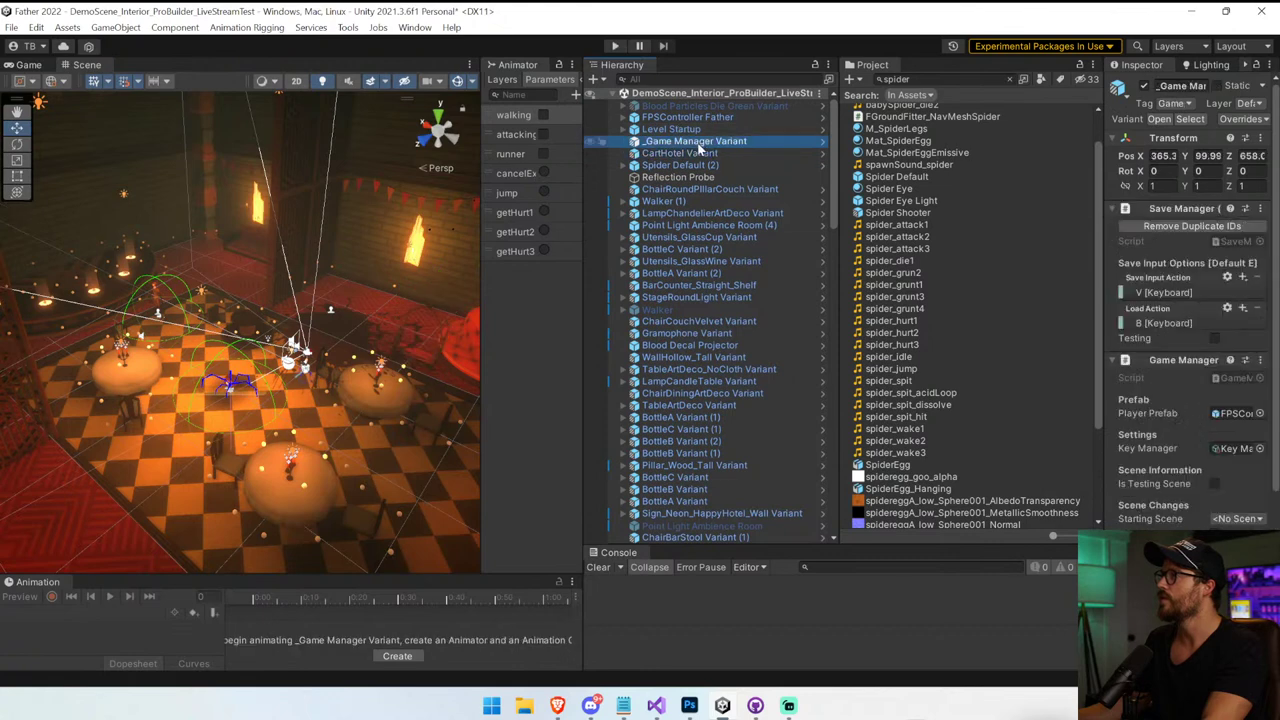
shift+click(687, 119)
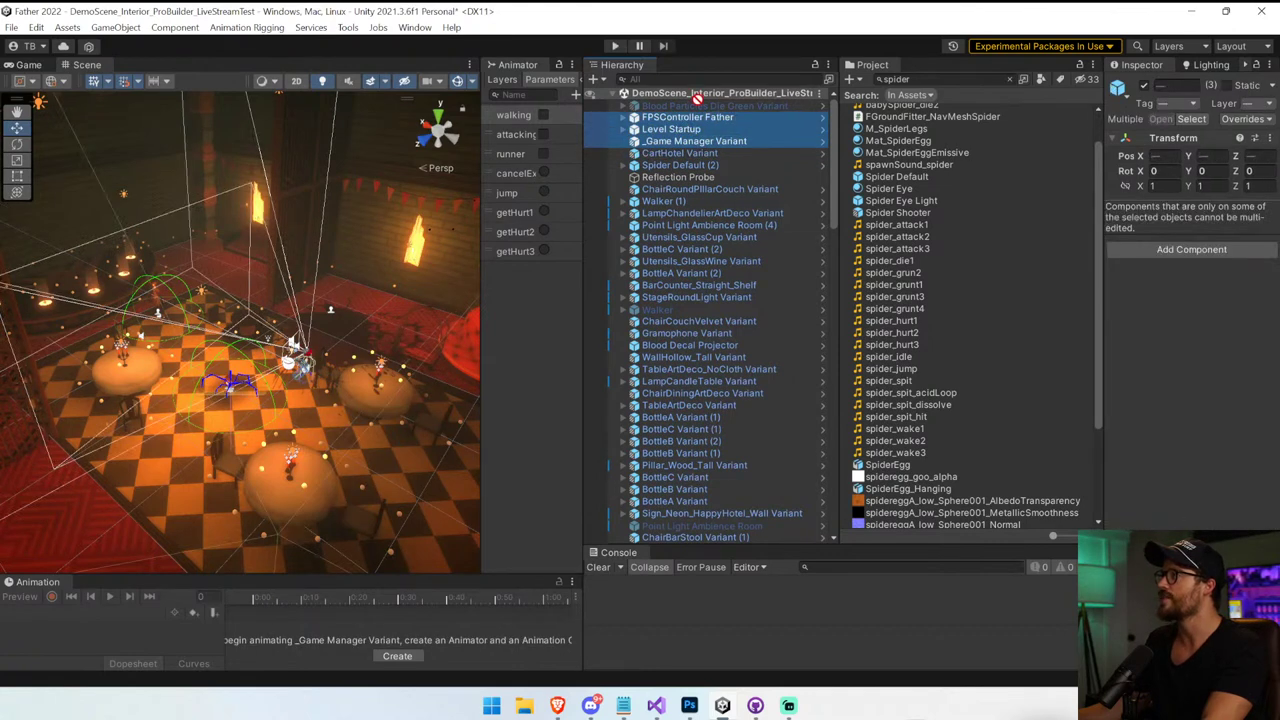
drag(697, 100, 697, 117)
Delete every scene object from CartHotel Variant through Radio Music, plus Blood Particles Die Green Variant
click(706, 153)
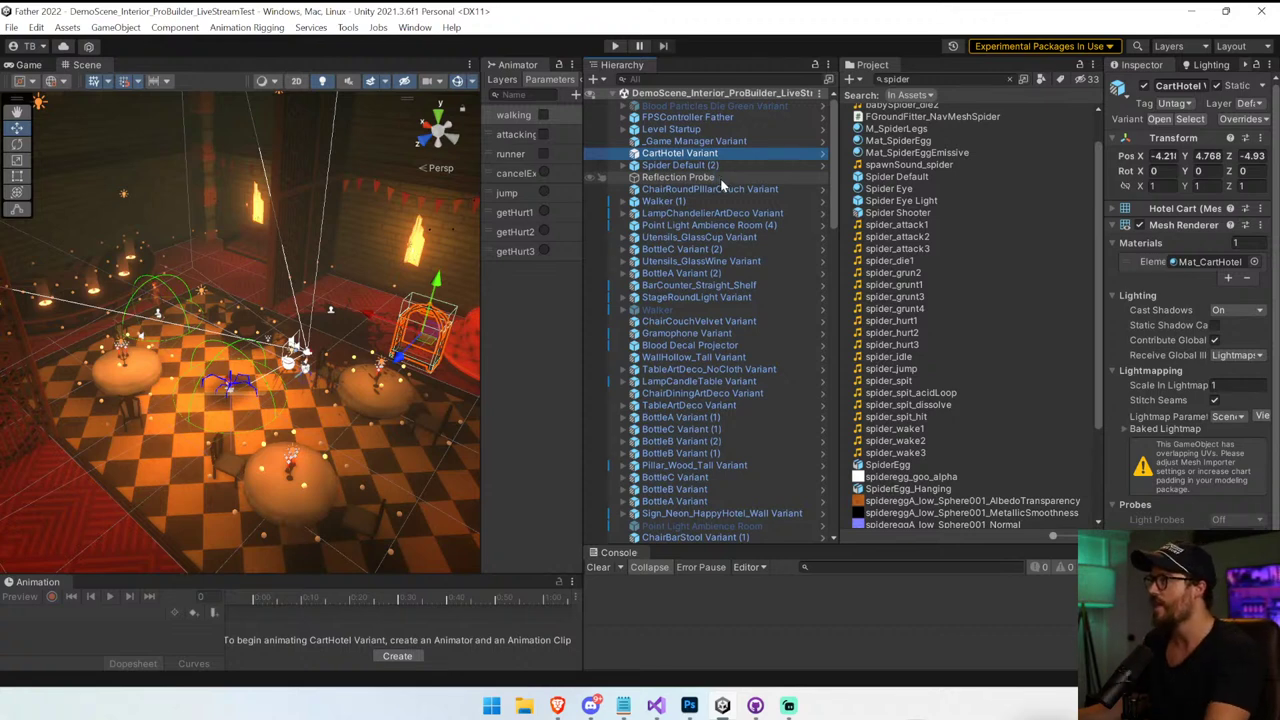
scroll(719, 180, down, 10)
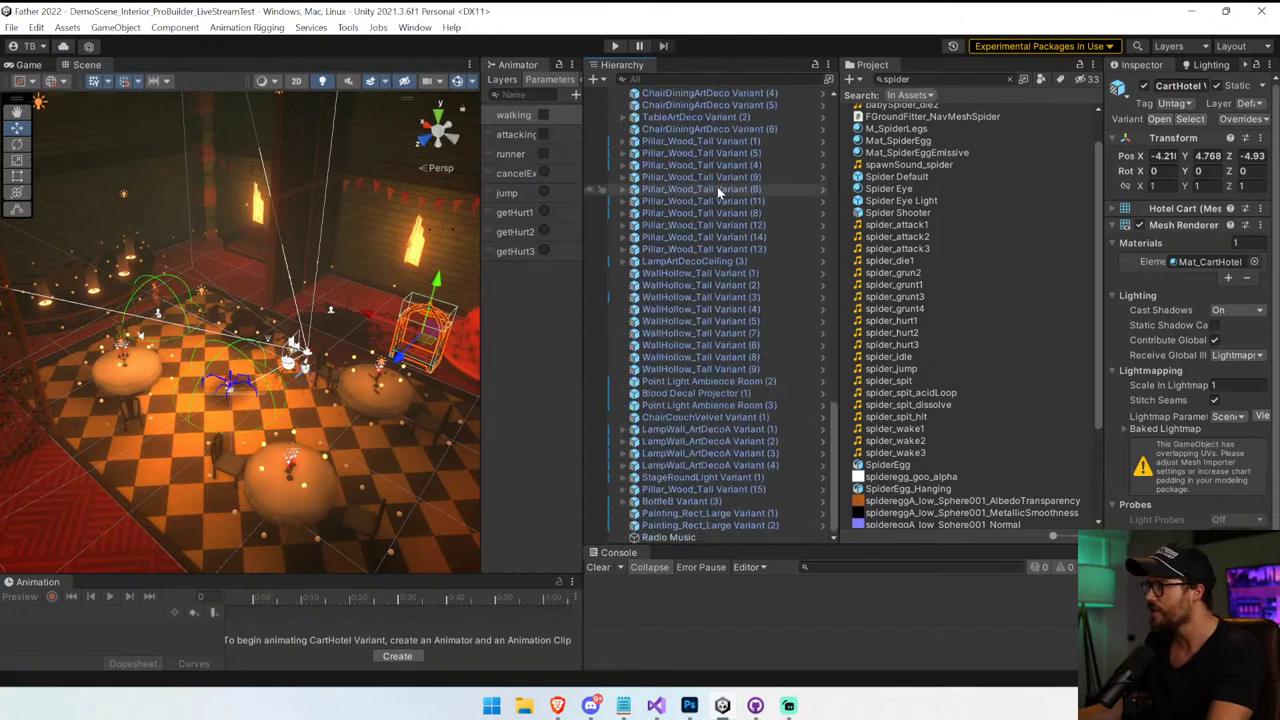
shift+click(739, 535)
key(Delete)
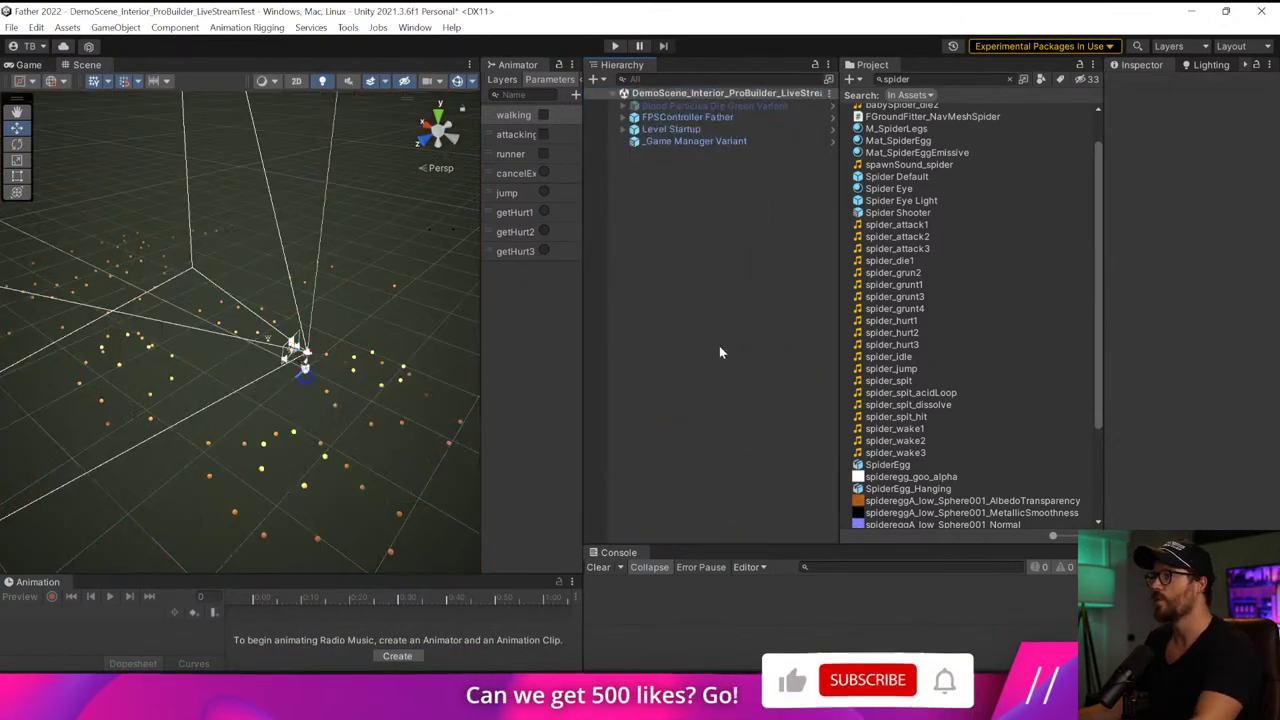
click(660, 130)
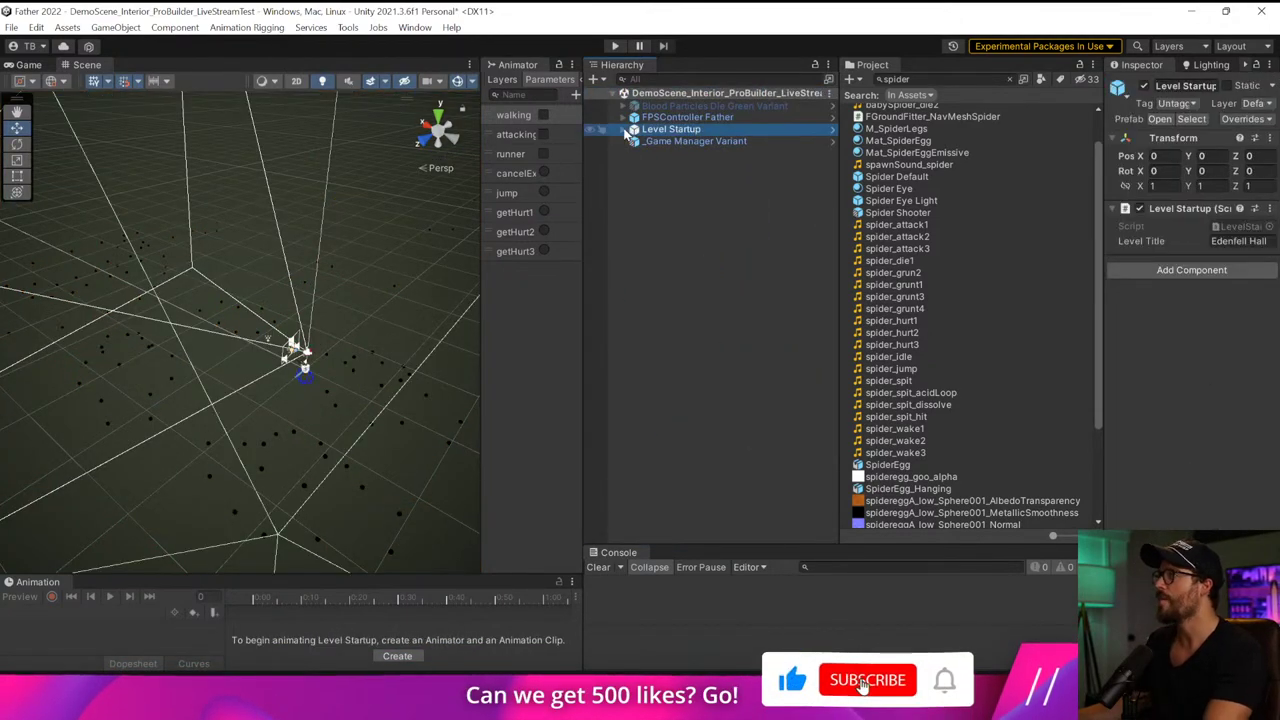
click(690, 106)
key(Delete)
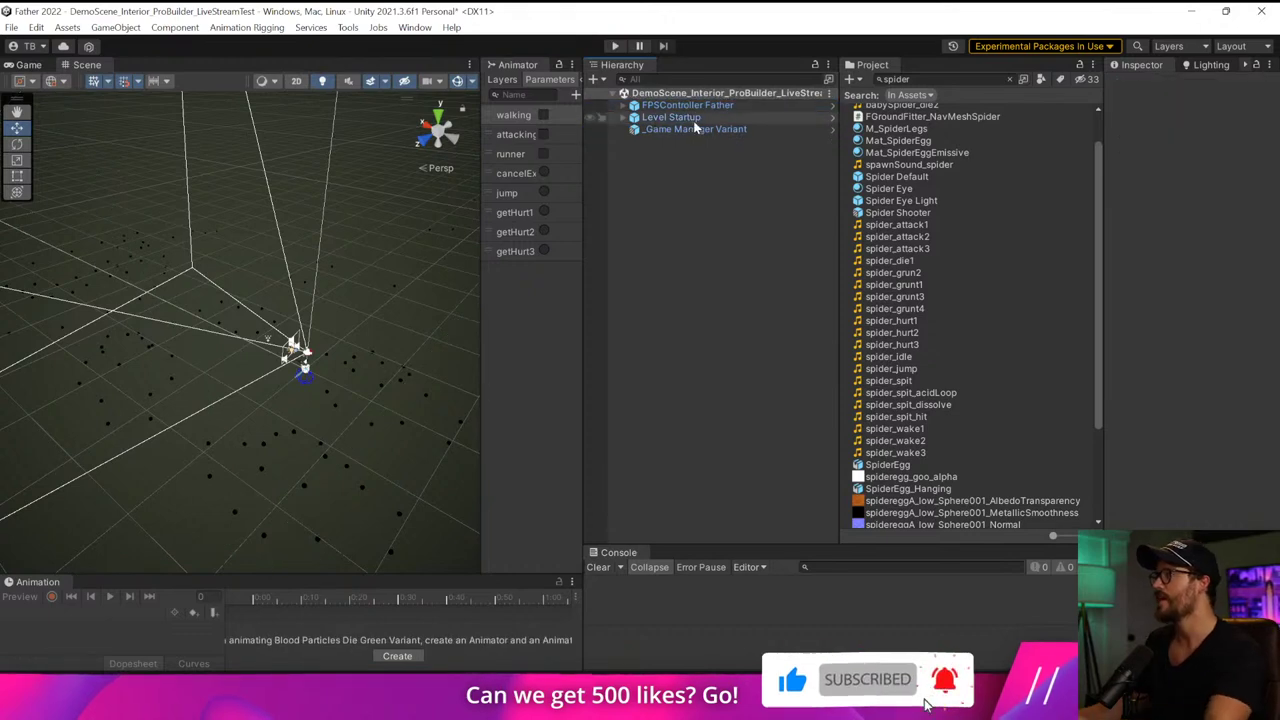
Open the Level Startup prefab for editing and select its Nav Mesh Links object
click(618, 118)
click(622, 118)
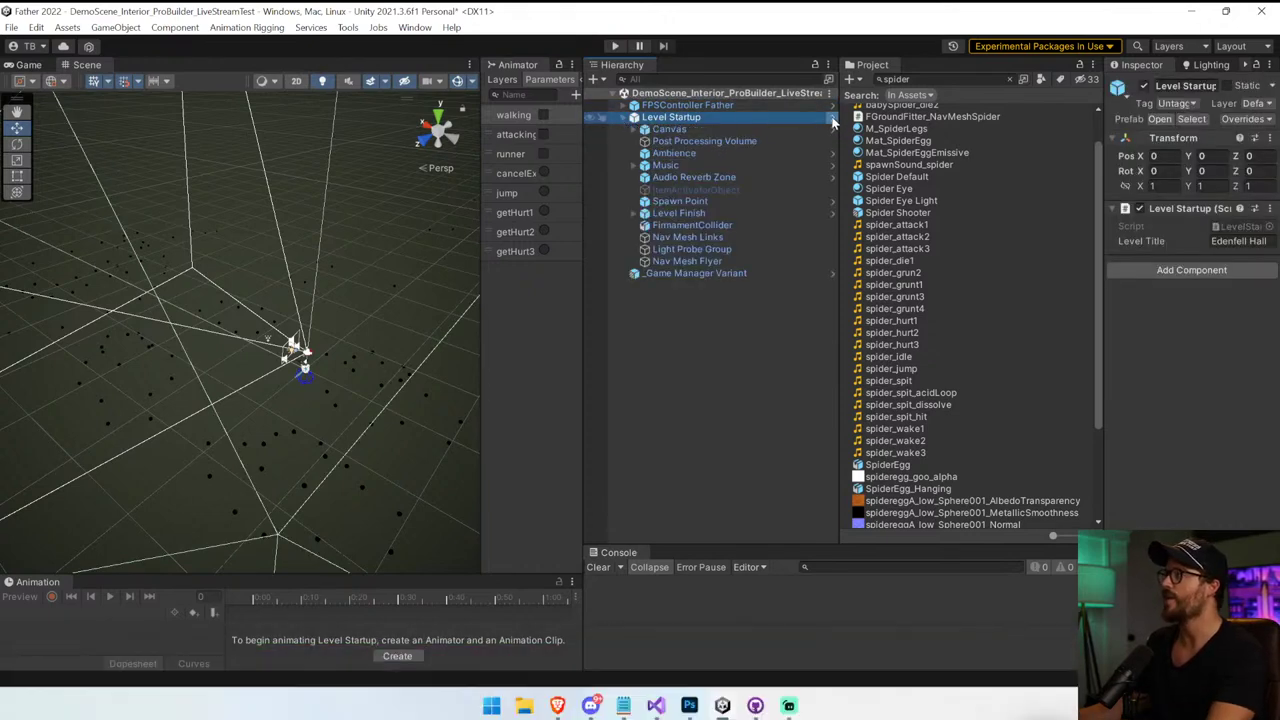
click(832, 118)
click(749, 269)
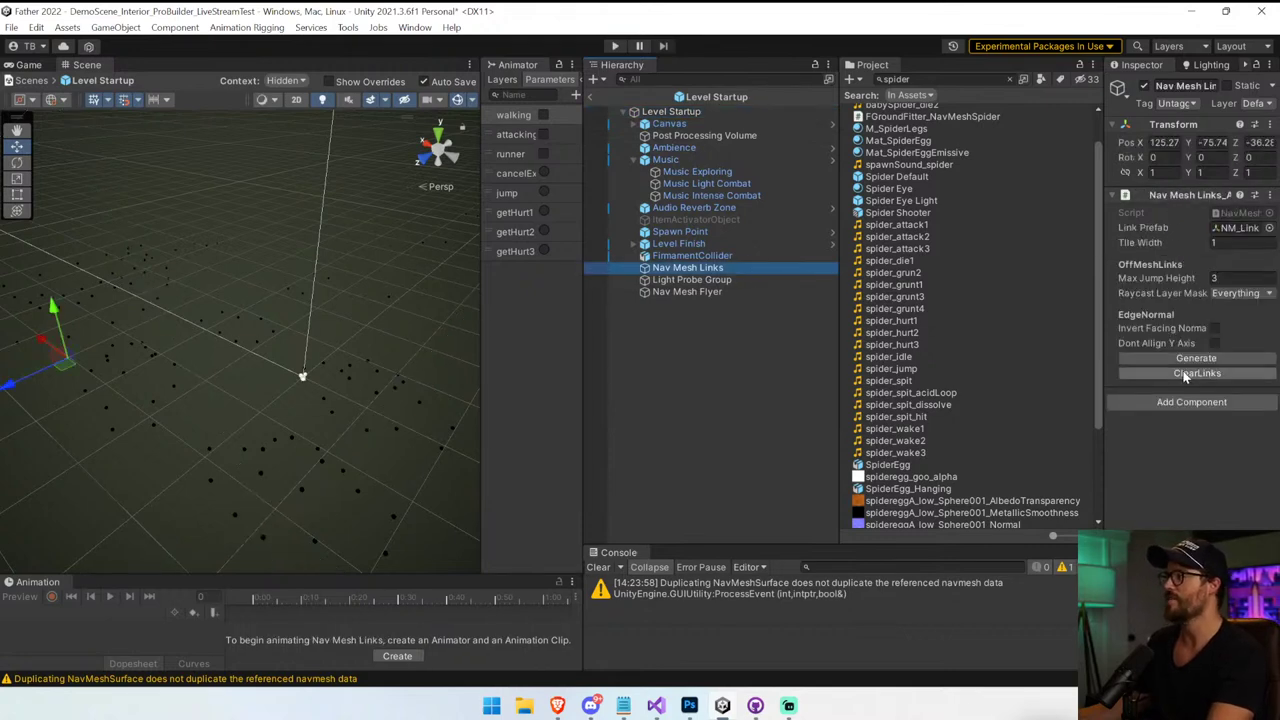
Delete all light probes from the Light Probe Group in the Level Startup prefab
click(769, 275)
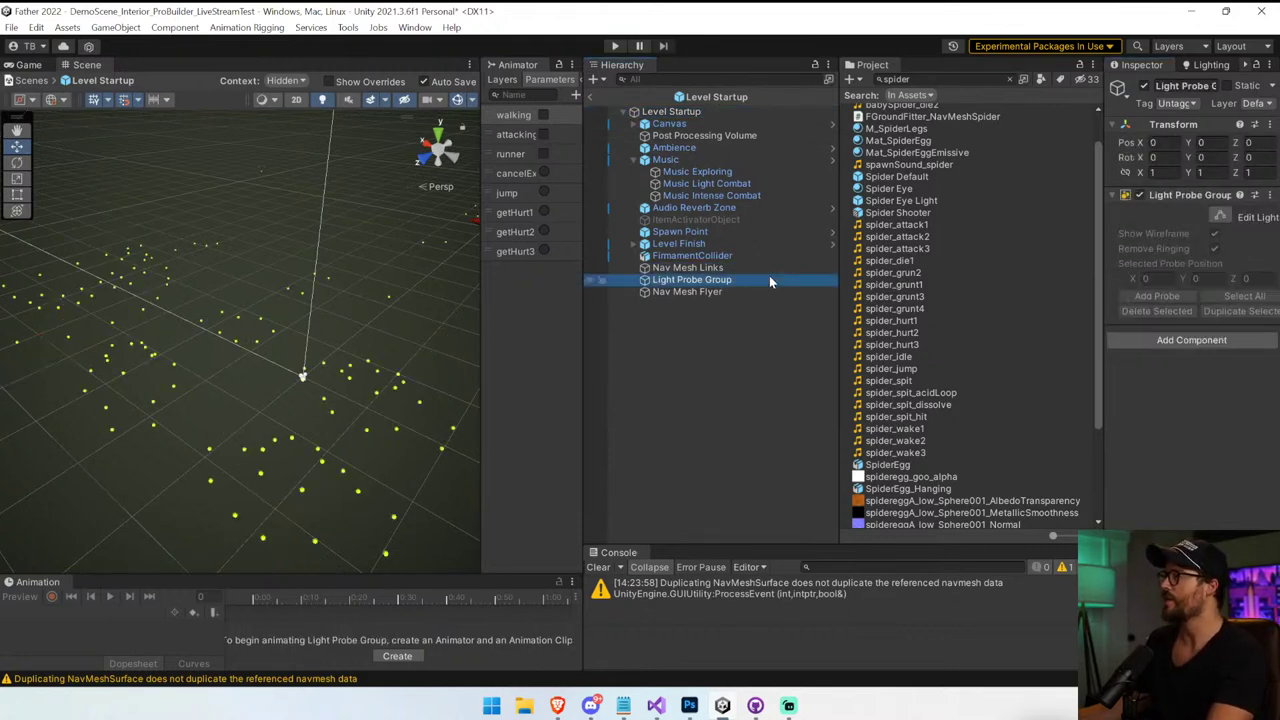
click(1220, 216)
click(1244, 296)
click(1158, 311)
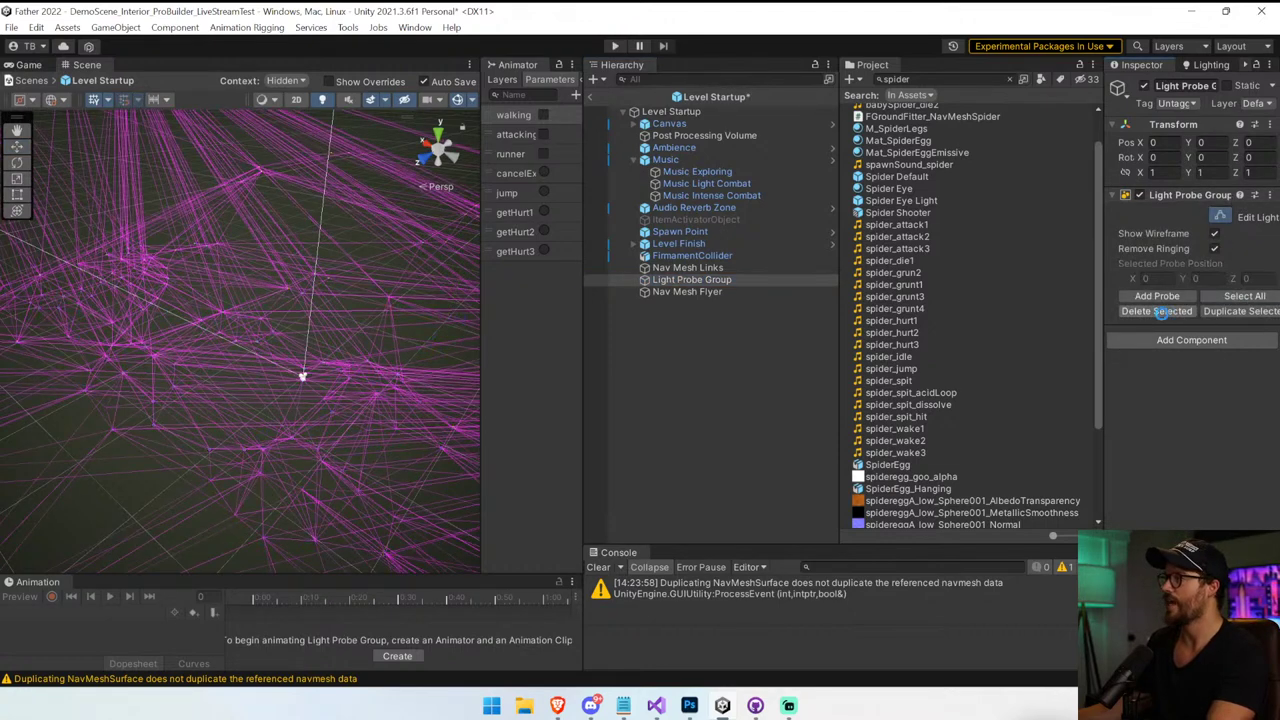
click(713, 292)
click(719, 281)
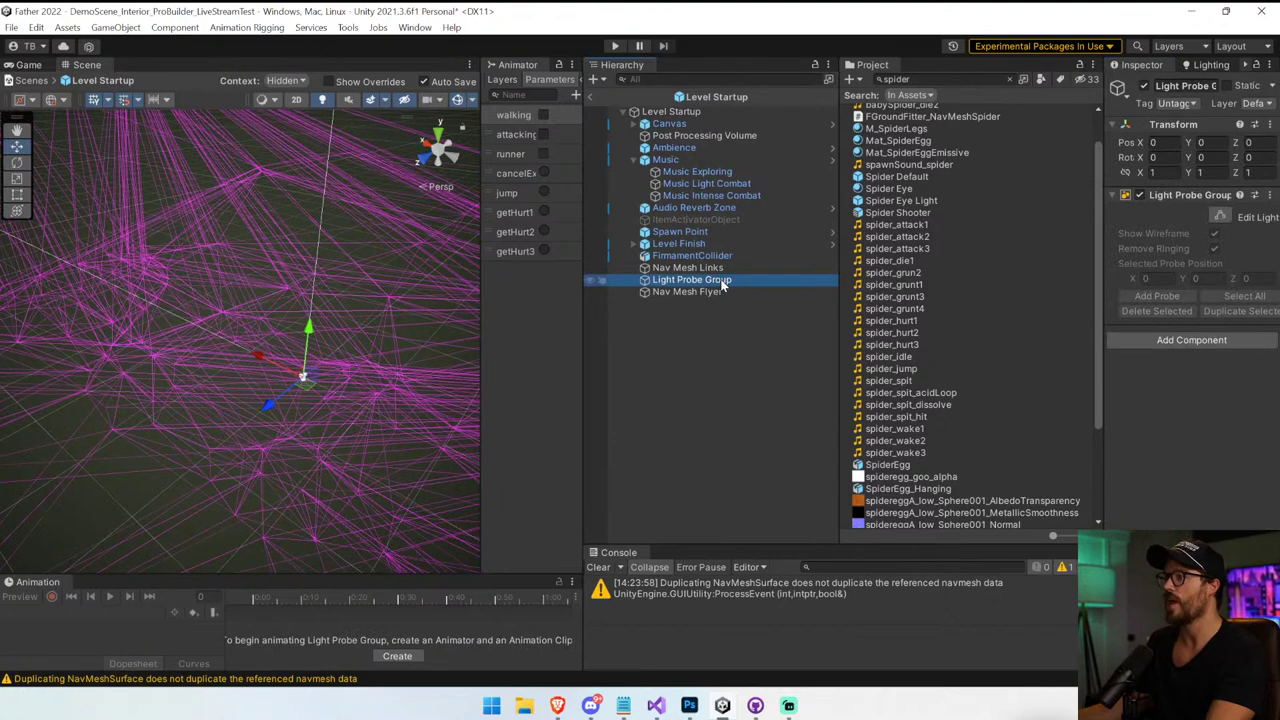
scroll(221, 332, down, 6)
scroll(221, 332, up, 2)
scroll(221, 334, up, 1)
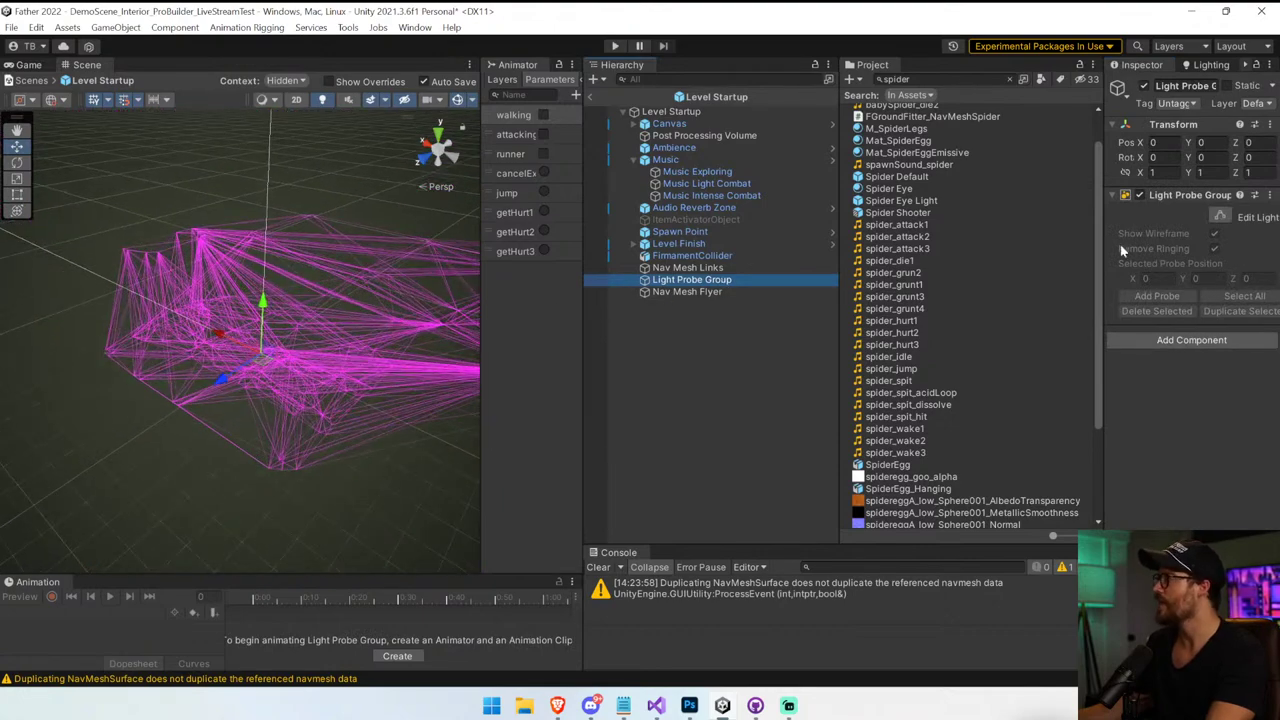
click(1222, 216)
Widen the Inspector to show Nav Mesh Flyer's full NavMeshSurface settings, and return from the prefab to the scene
click(698, 291)
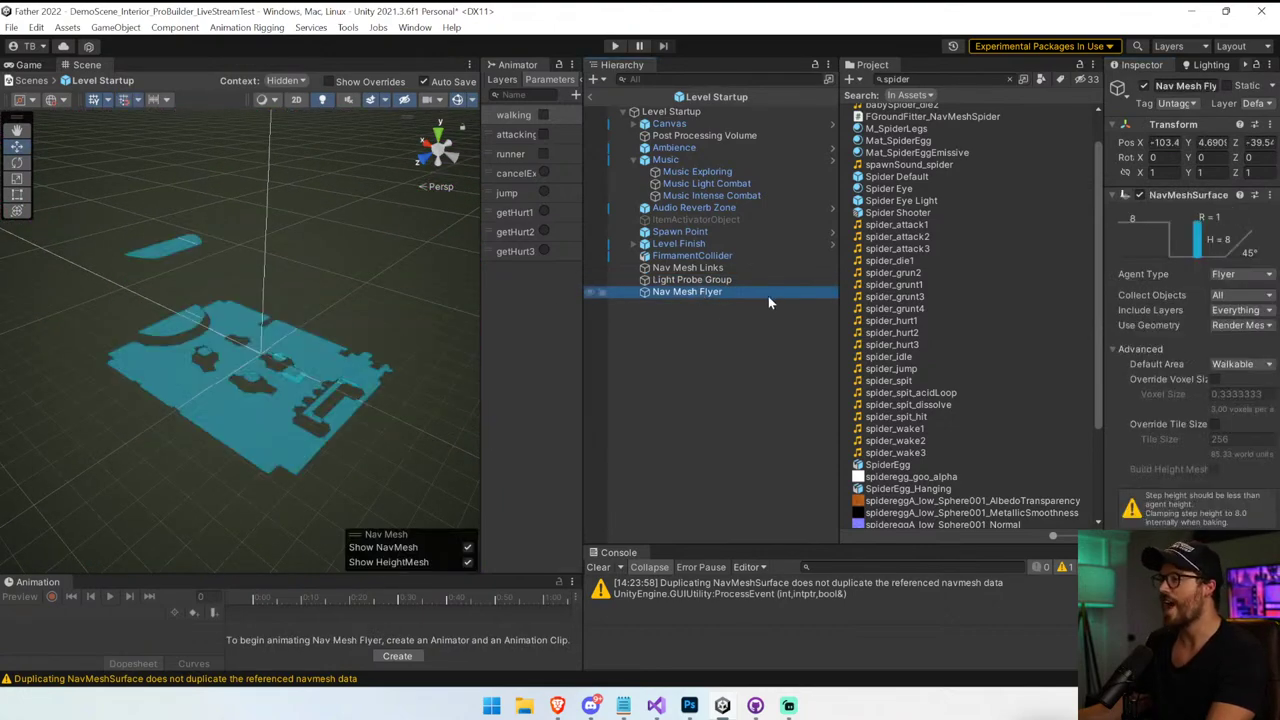
drag(1100, 457, 876, 457)
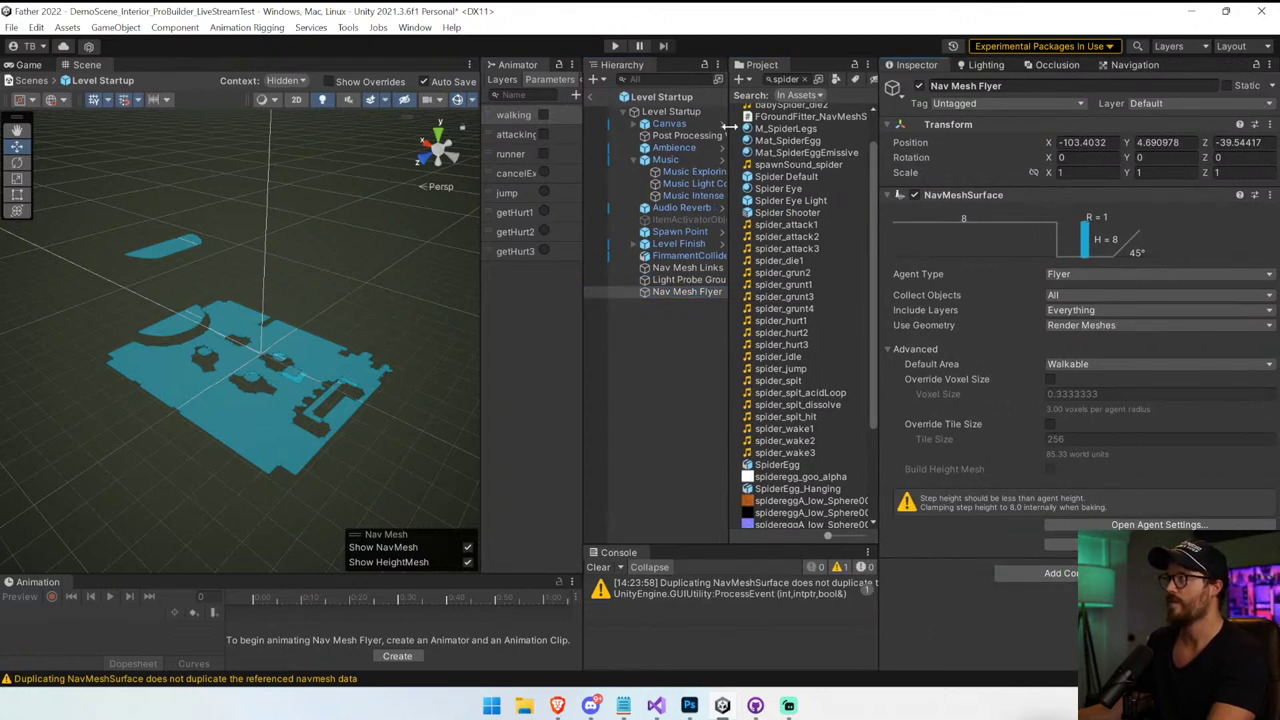
click(590, 96)
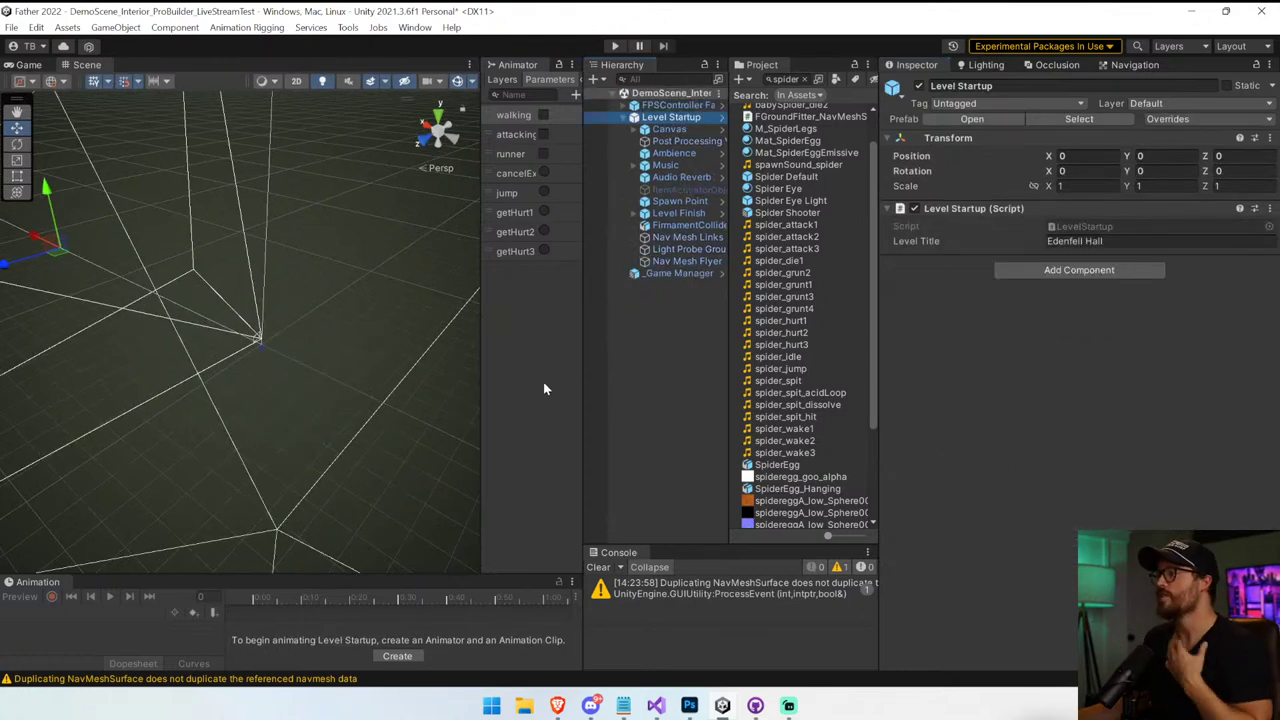
Widen the Scene view and dock the Animator window alongside it, keeping the Scene view in front
drag(582, 378, 750, 369)
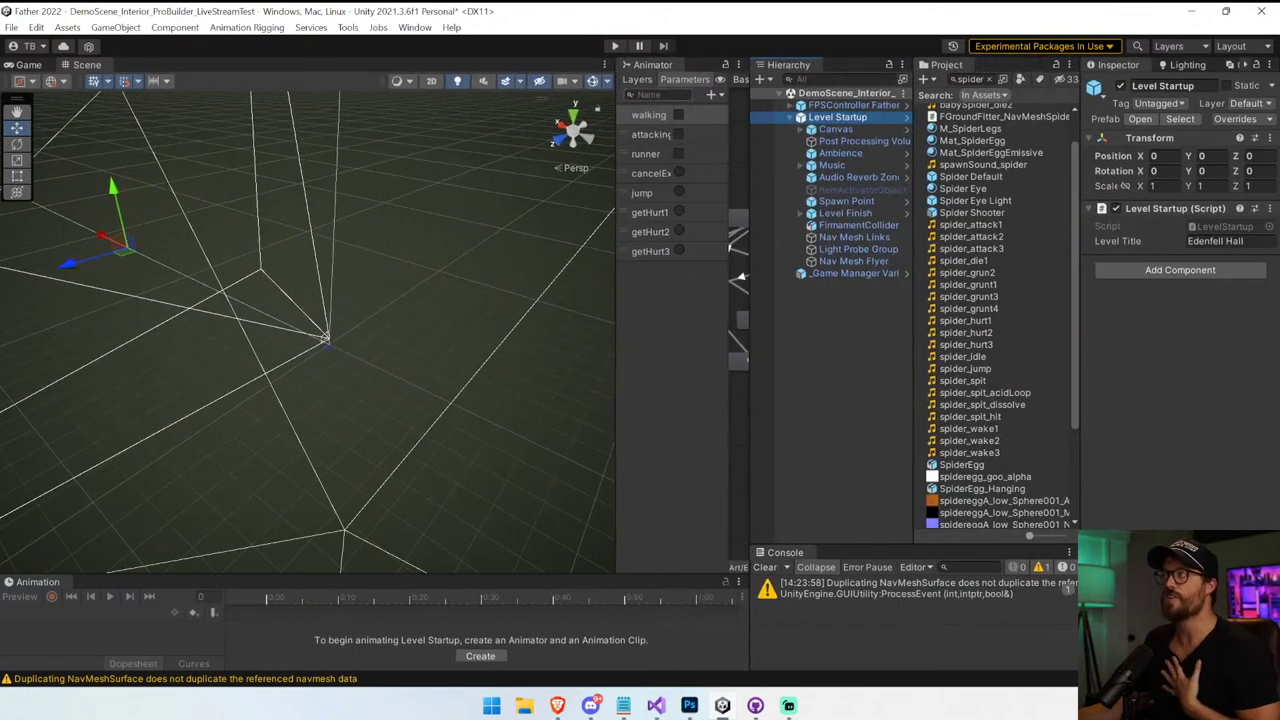
drag(651, 64, 150, 64)
click(87, 64)
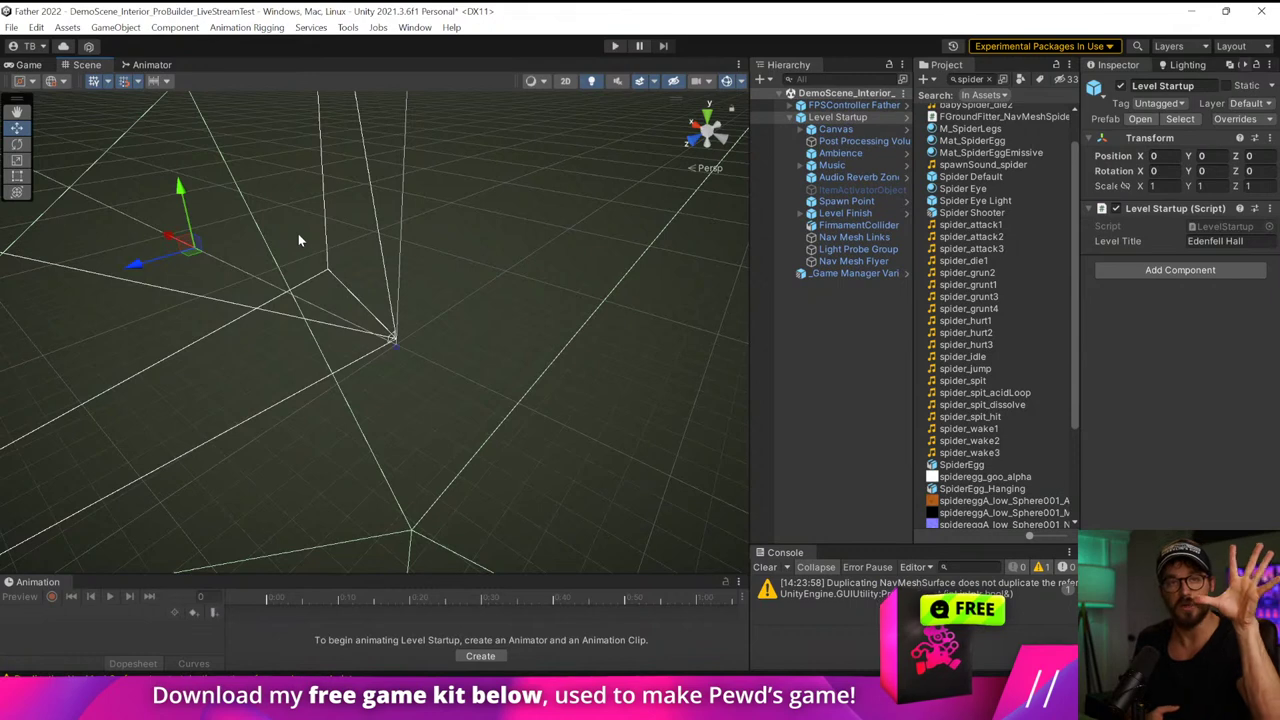
Collapse Level Startup and review the components of FPSController Father, Level Startup and _Game Manager Variant
click(791, 117)
click(830, 105)
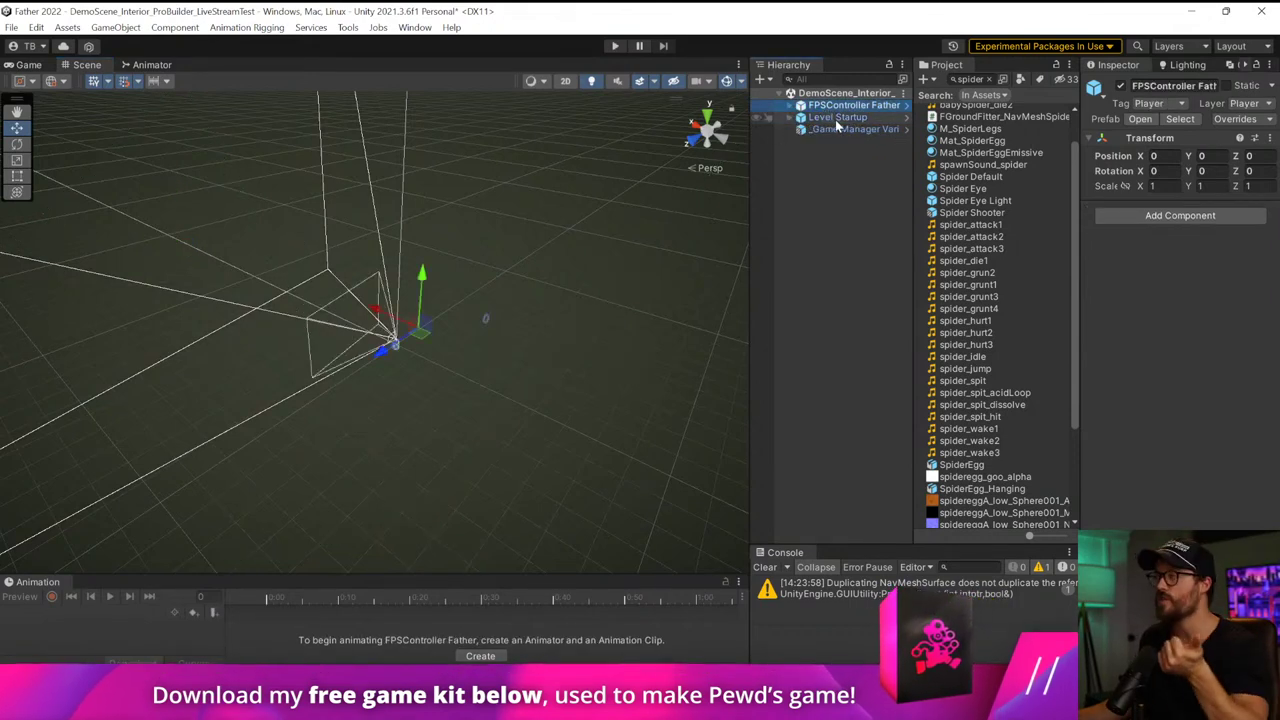
click(836, 119)
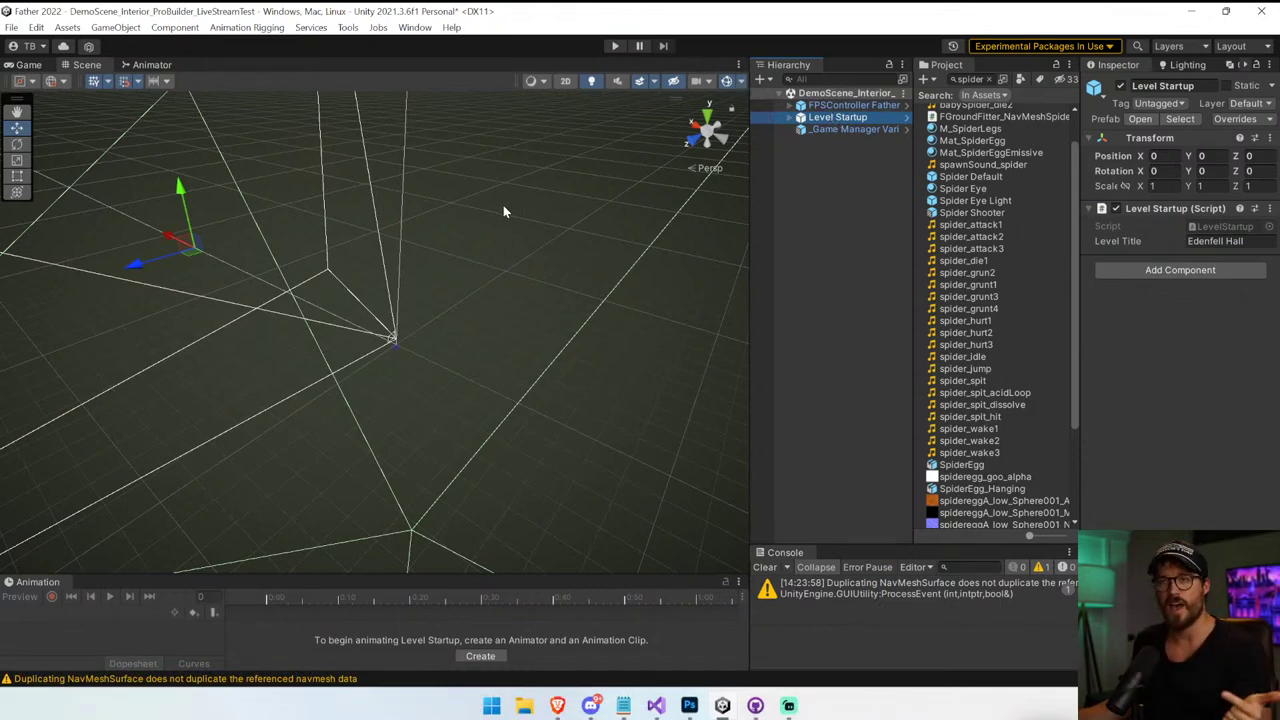
click(884, 131)
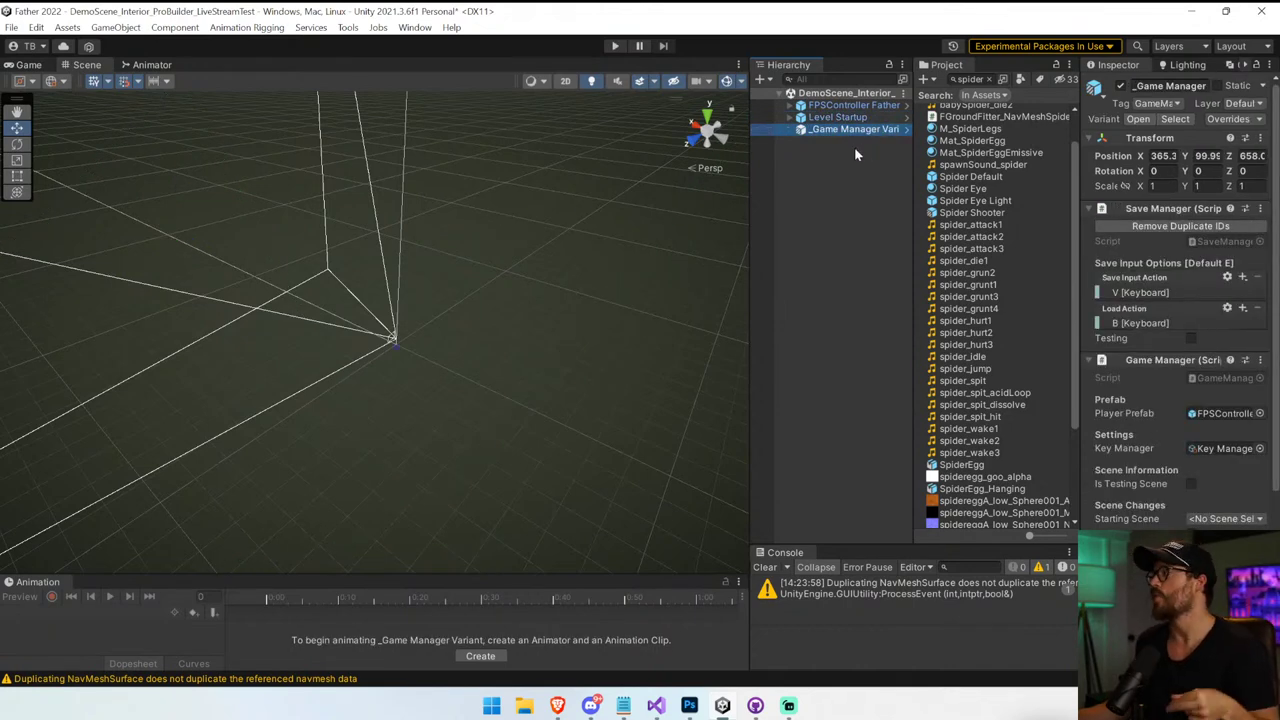
Collapse the Game Manager component of _Game Manager Variant and clear the Console
click(1144, 361)
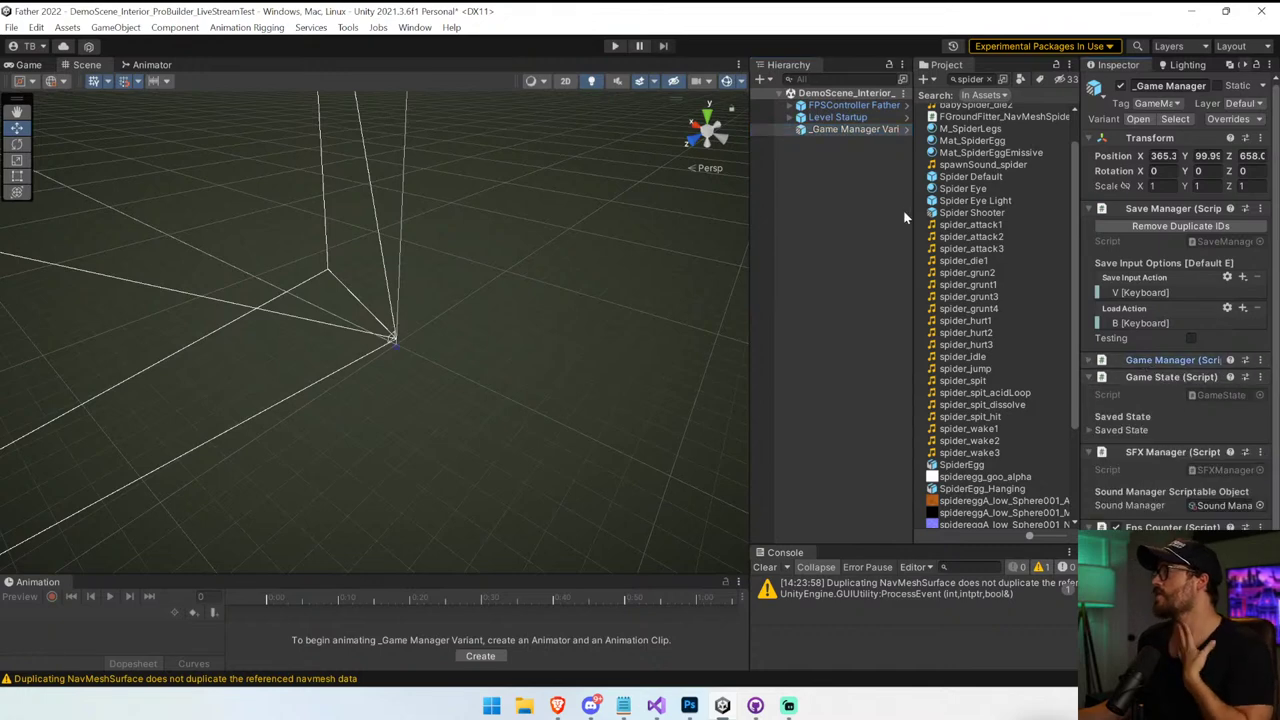
click(765, 567)
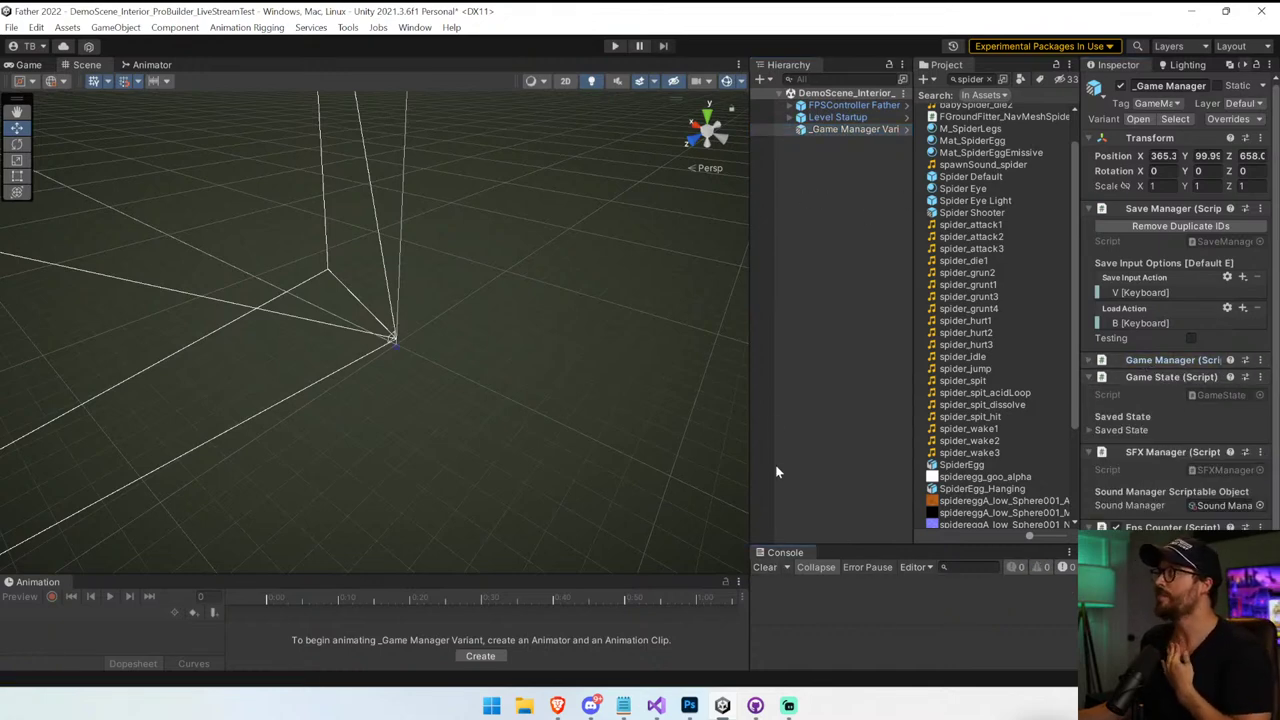
click(12, 27)
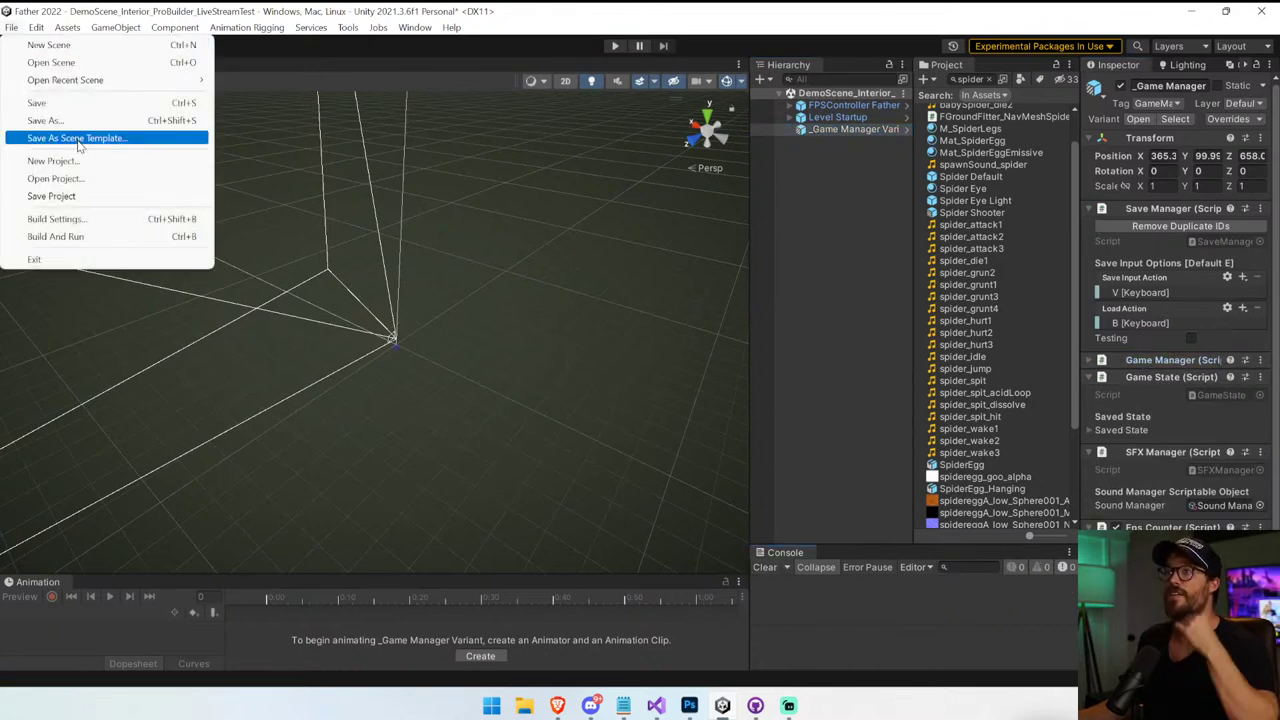
key(Escape)
Check _Game Manager Variant, Level Startup and FPSController Father for prefab overrides, and deselect everything
click(1232, 119)
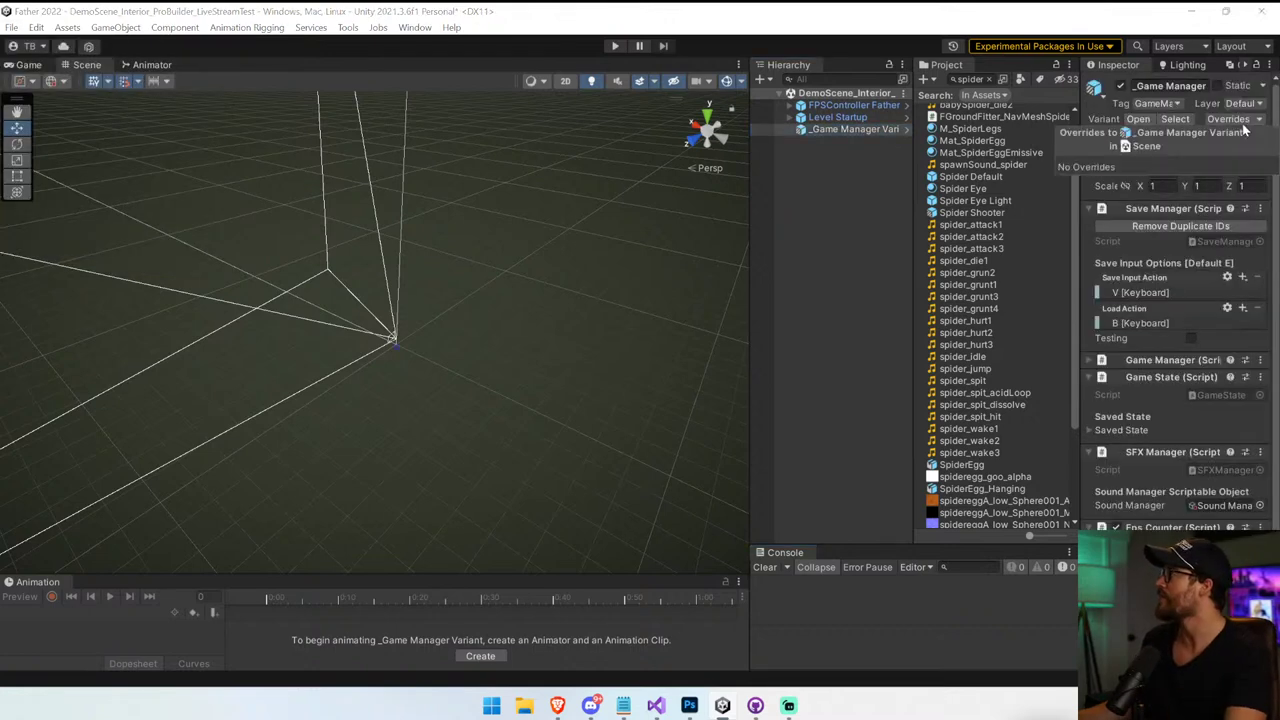
click(846, 118)
click(1245, 121)
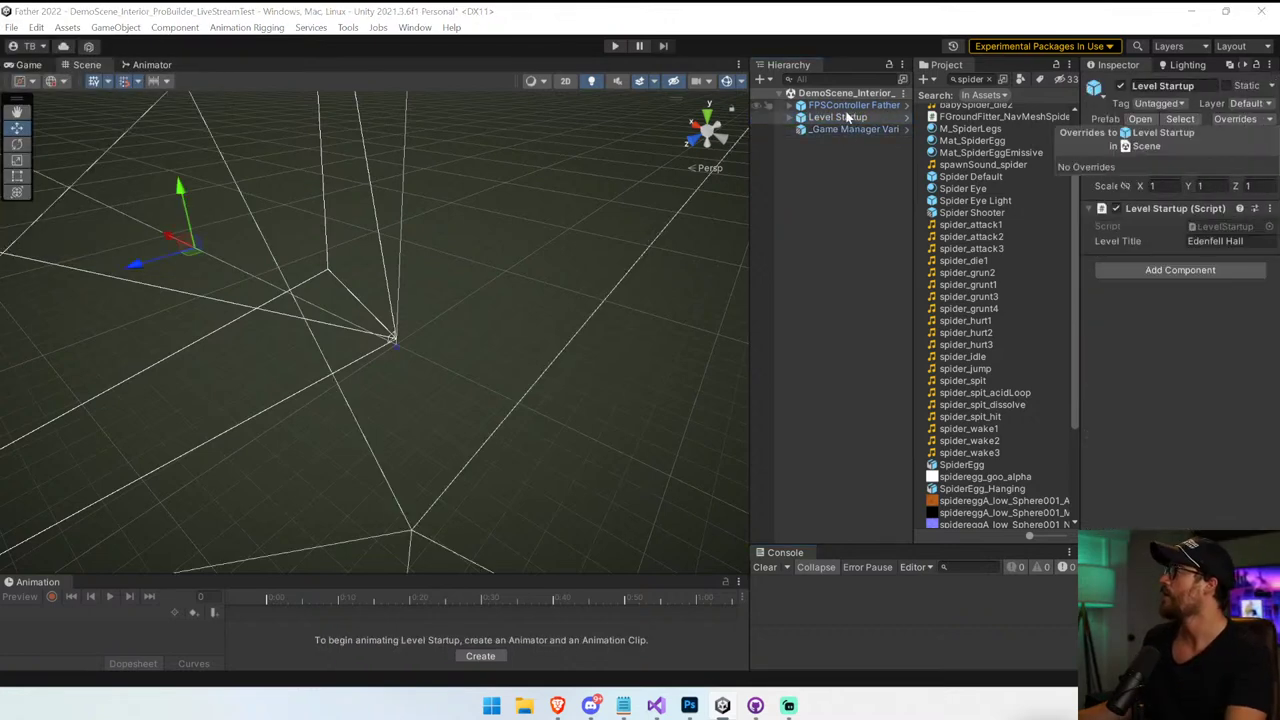
click(855, 109)
click(1235, 121)
click(817, 189)
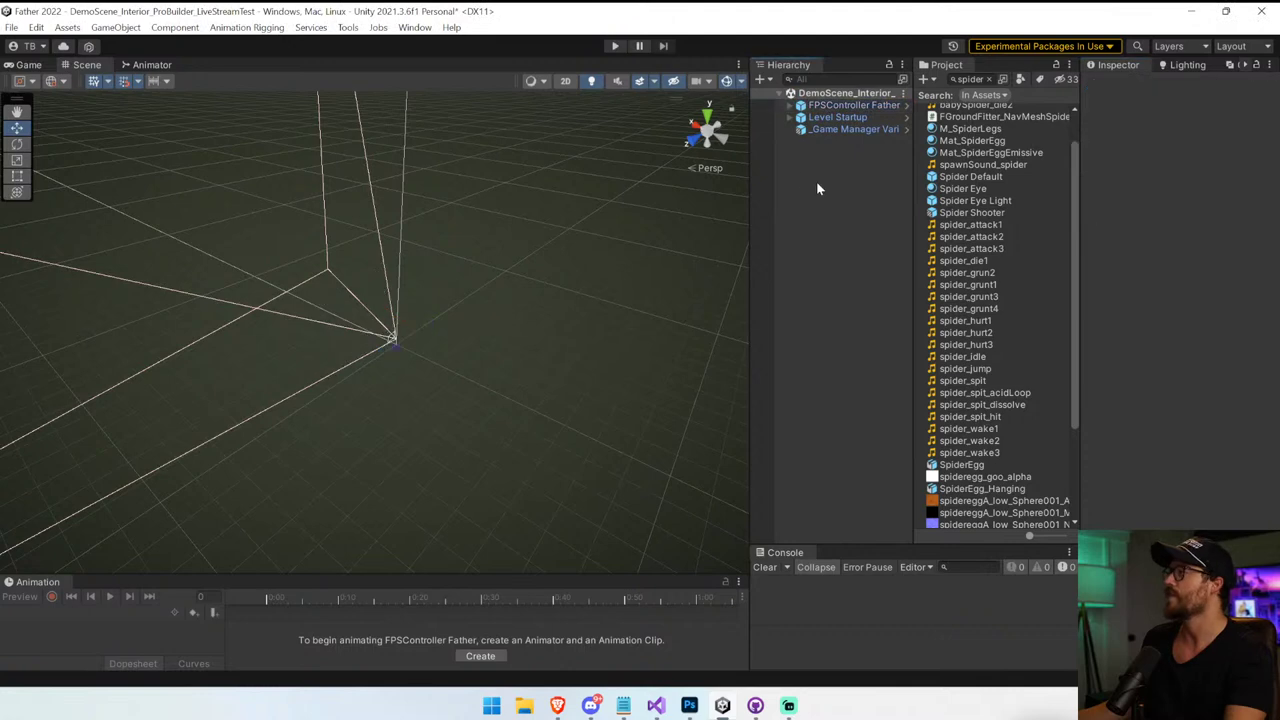
Start saving the scene as a scene template and create and open a new folder named Scene Templates in Assets/Scenes
click(12, 27)
click(51, 134)
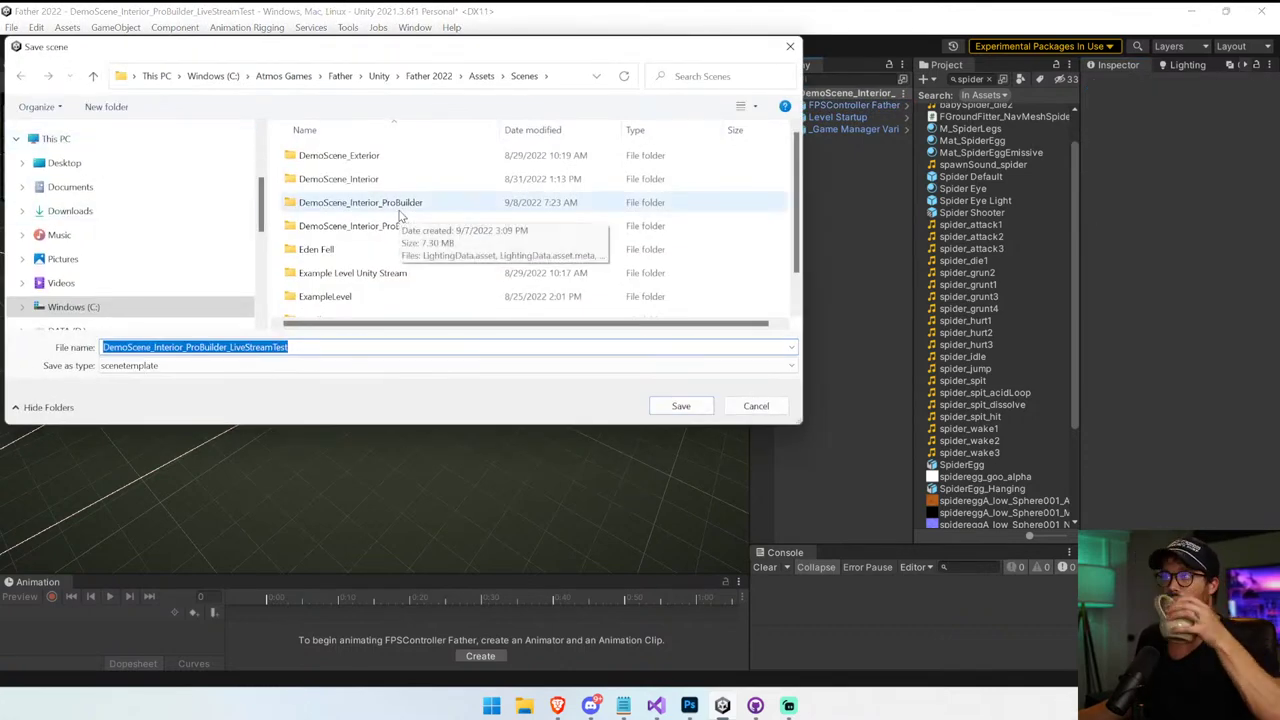
scroll(510, 240, down, 1)
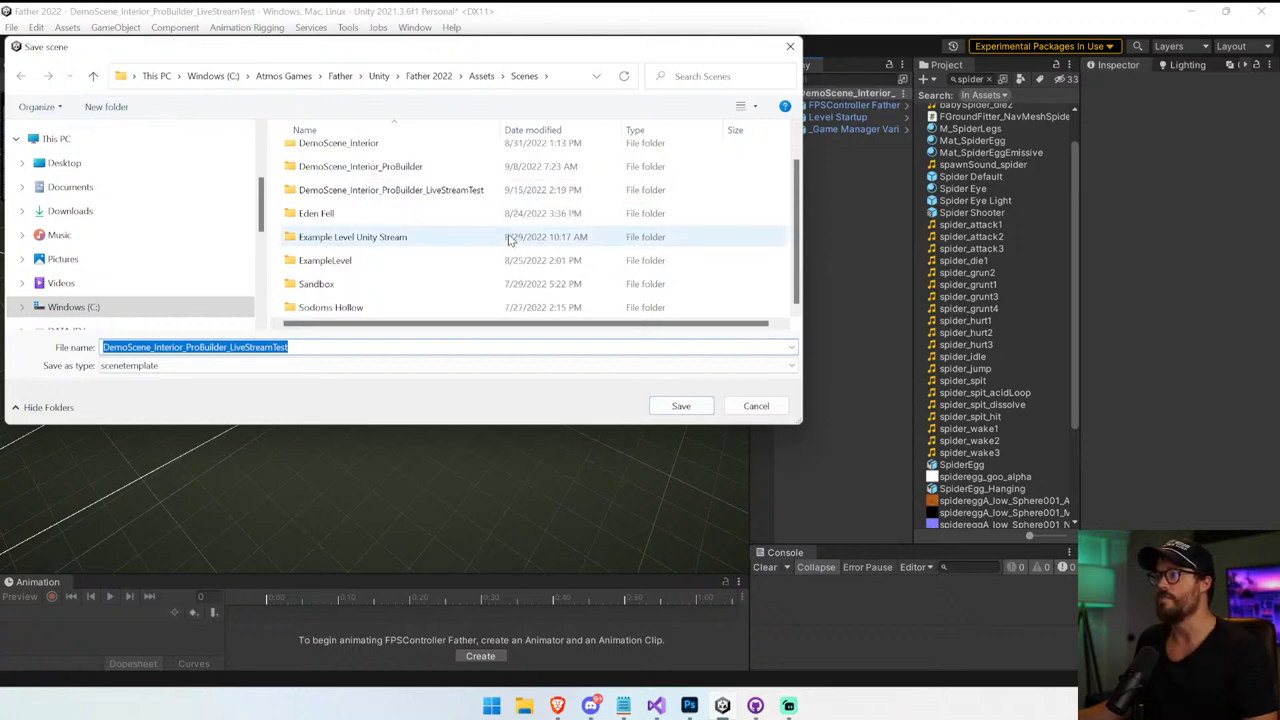
click(105, 107)
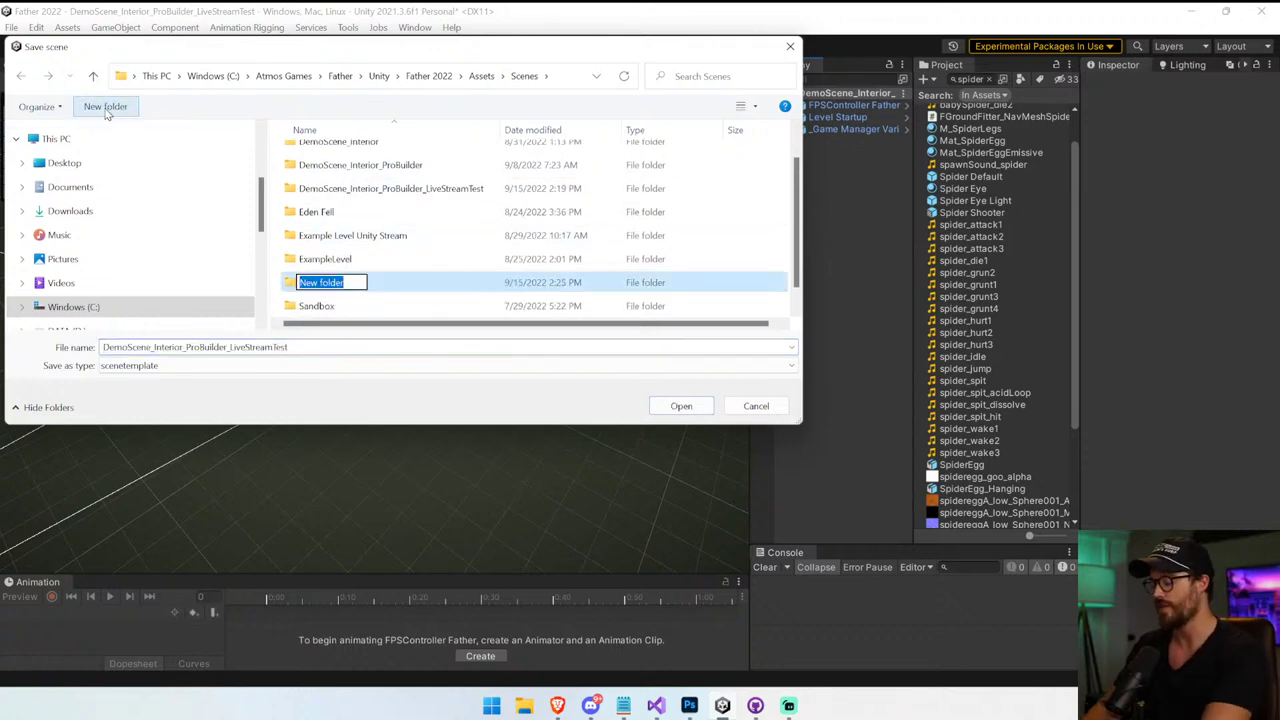
text(Templates)
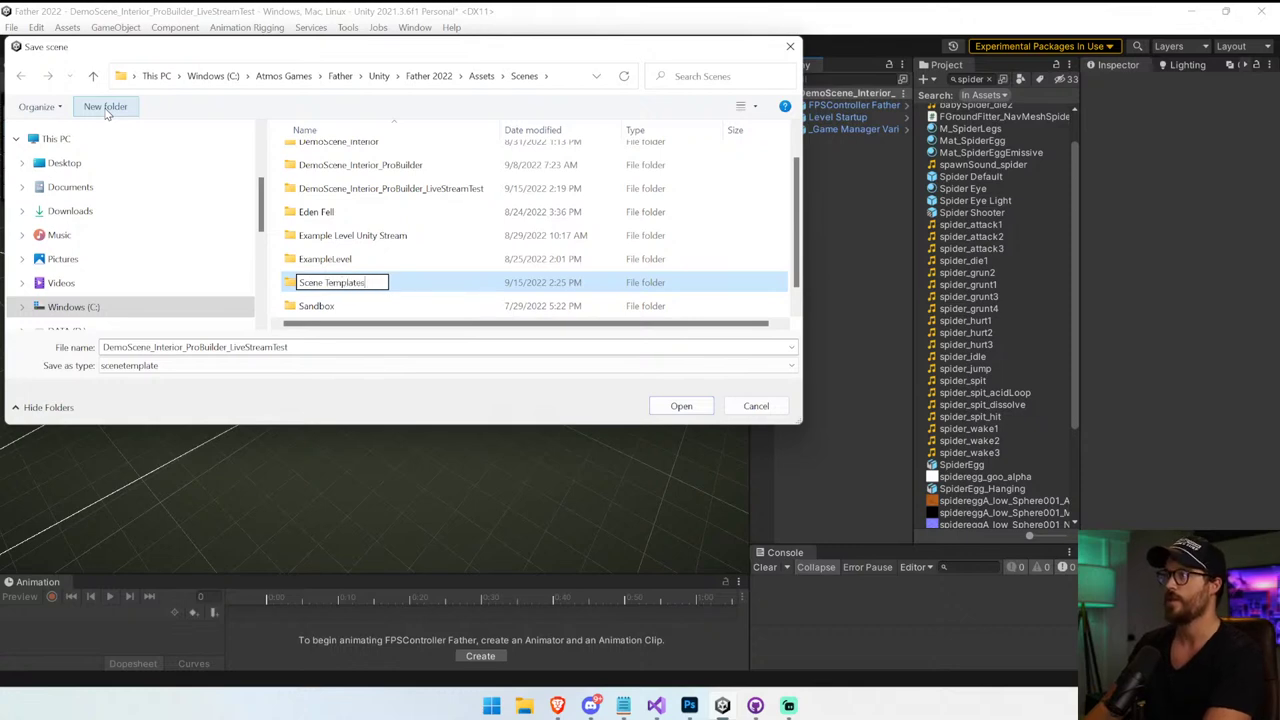
key(Return)
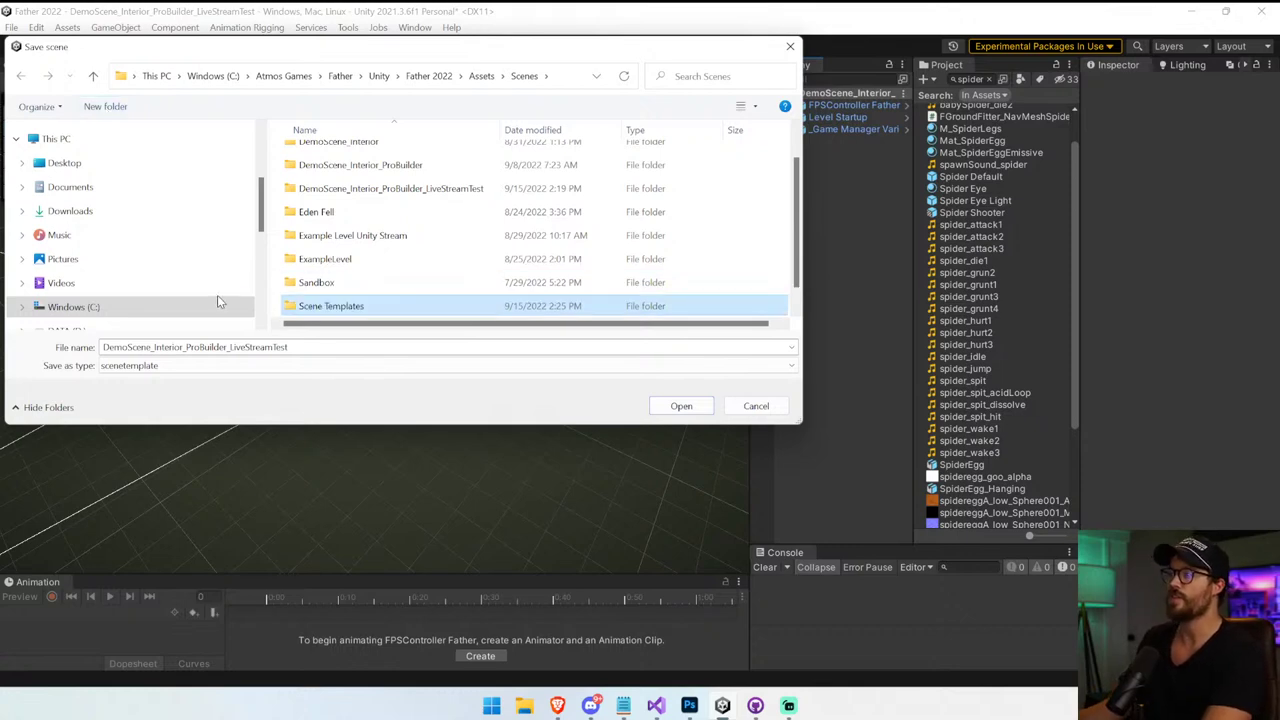
double_click(328, 307)
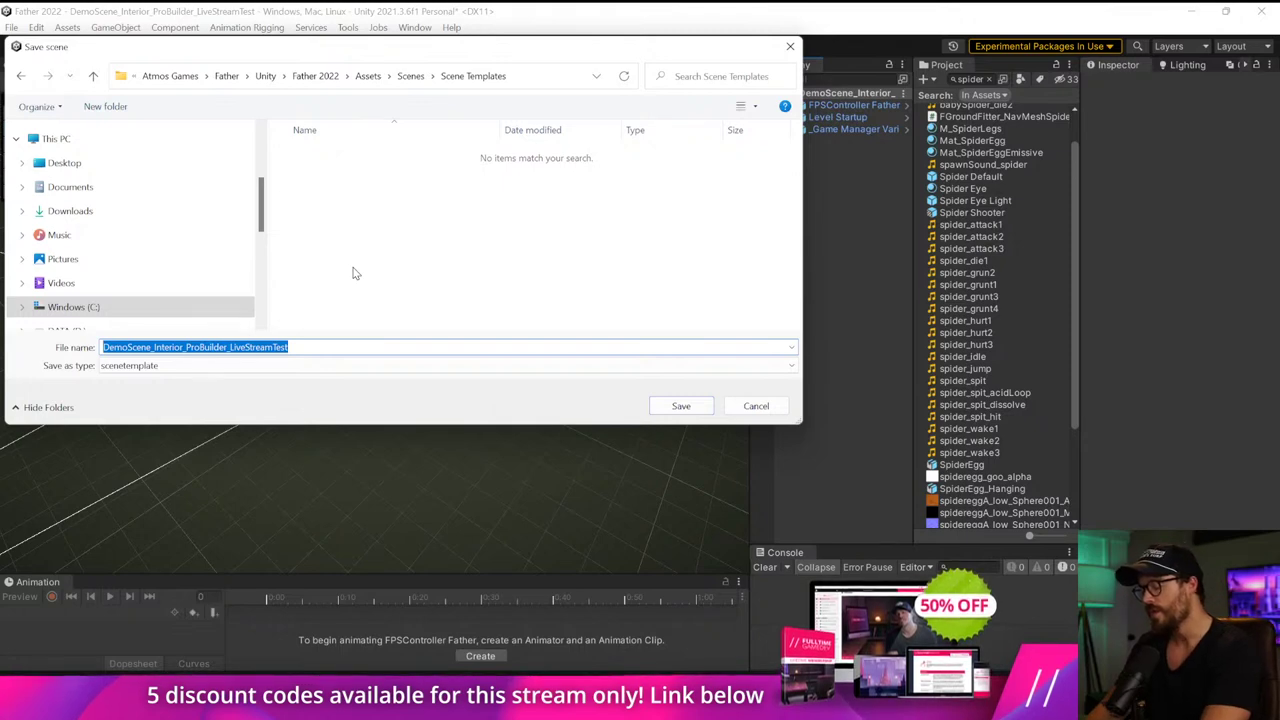
Name the template file Scene Template and save it in the Scene Templates folder
text(Scene Template)
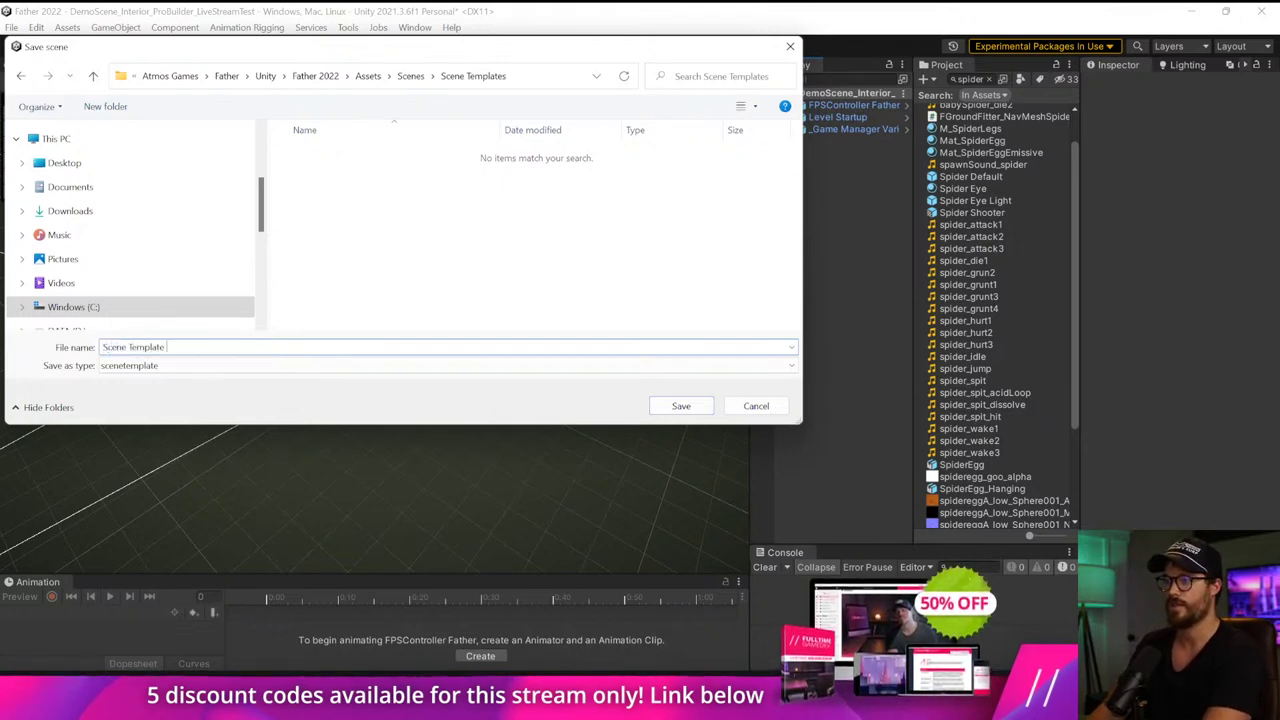
text( Dem)
key(BackSpace)
key(BackSpace)
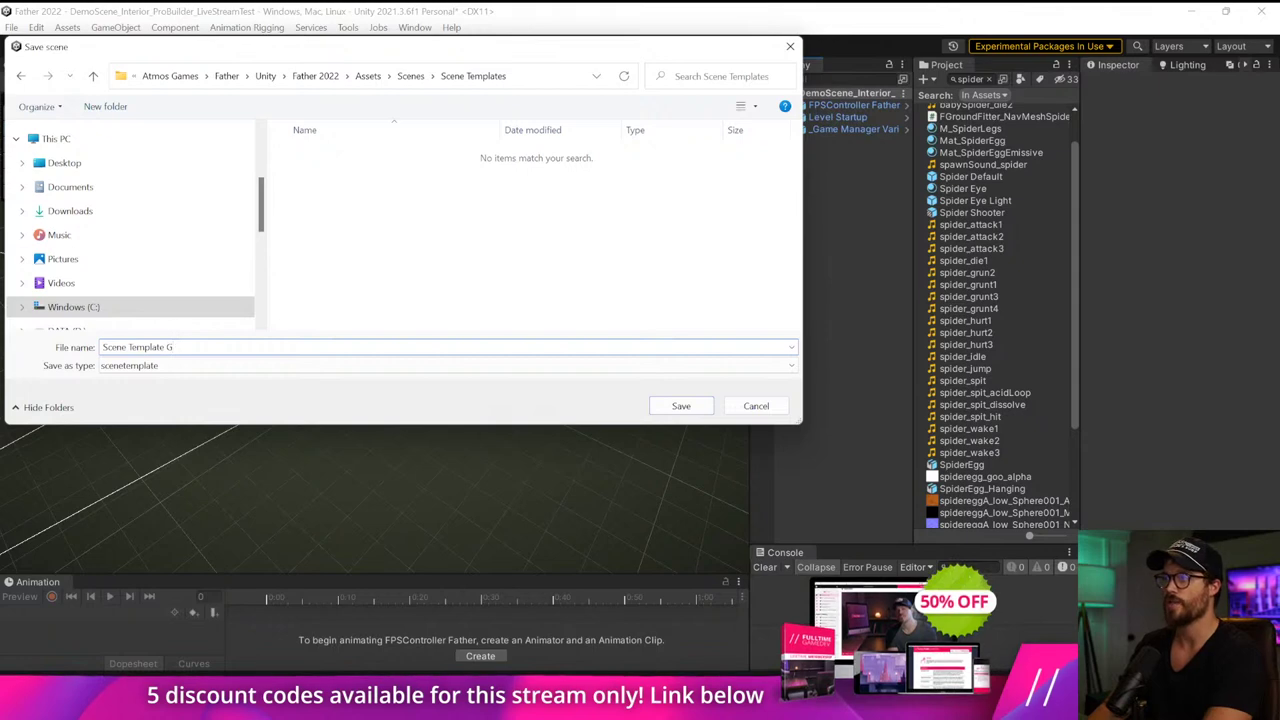
text(ark)
key(BackSpace)
key(BackSpace)
key(BackSpace)
key(BackSpace)
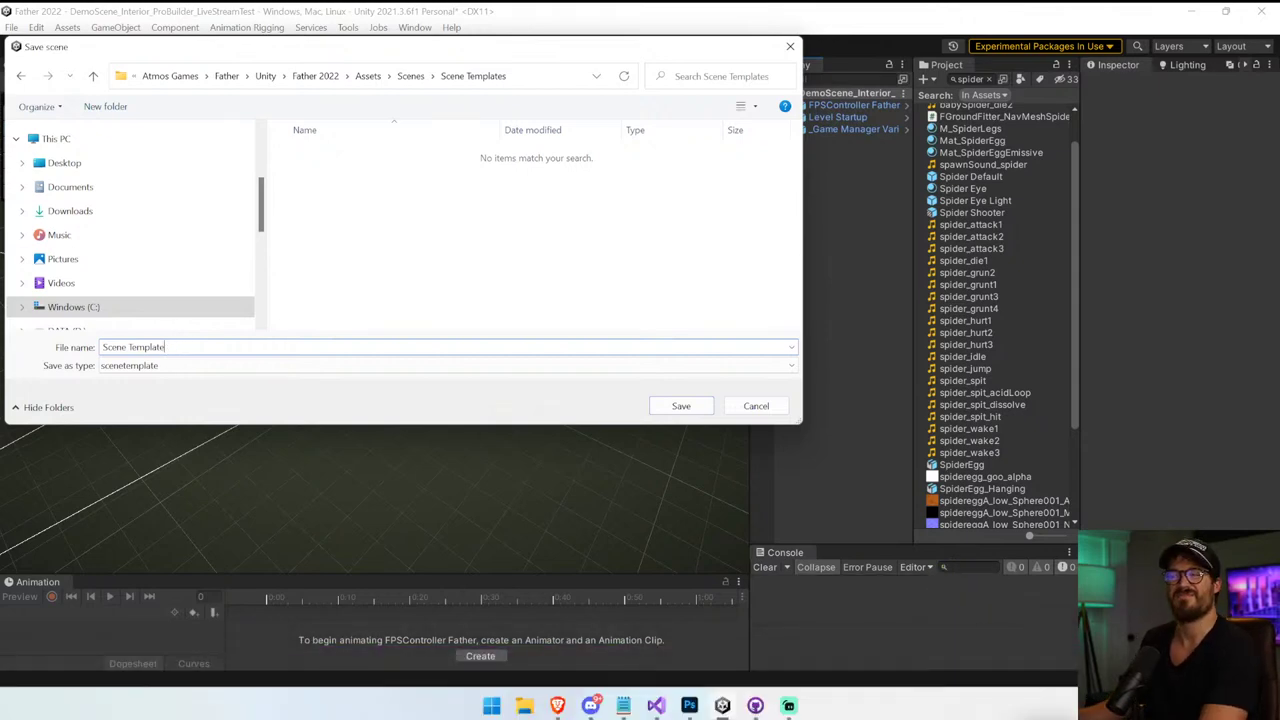
click(697, 406)
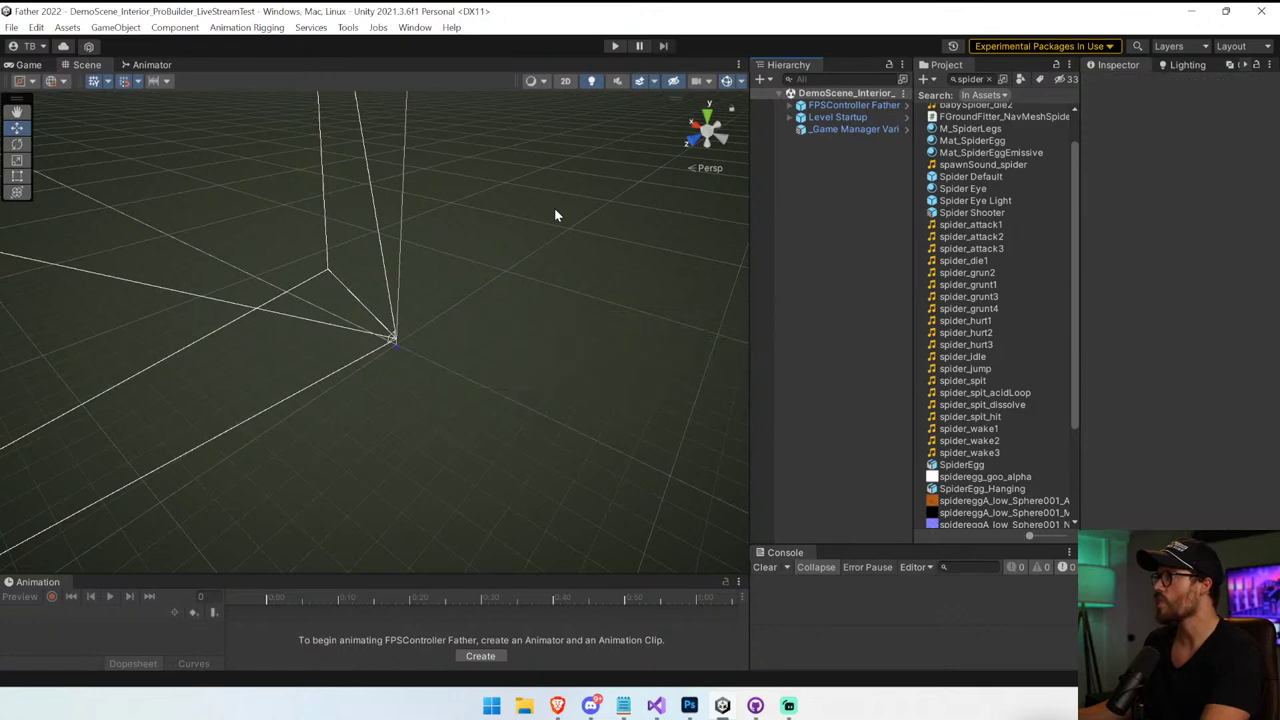
Start a new scene, pin the DemoScene_Interior_ProBuilder_LiveStreamTest template in the template list and open it for editing
click(12, 27)
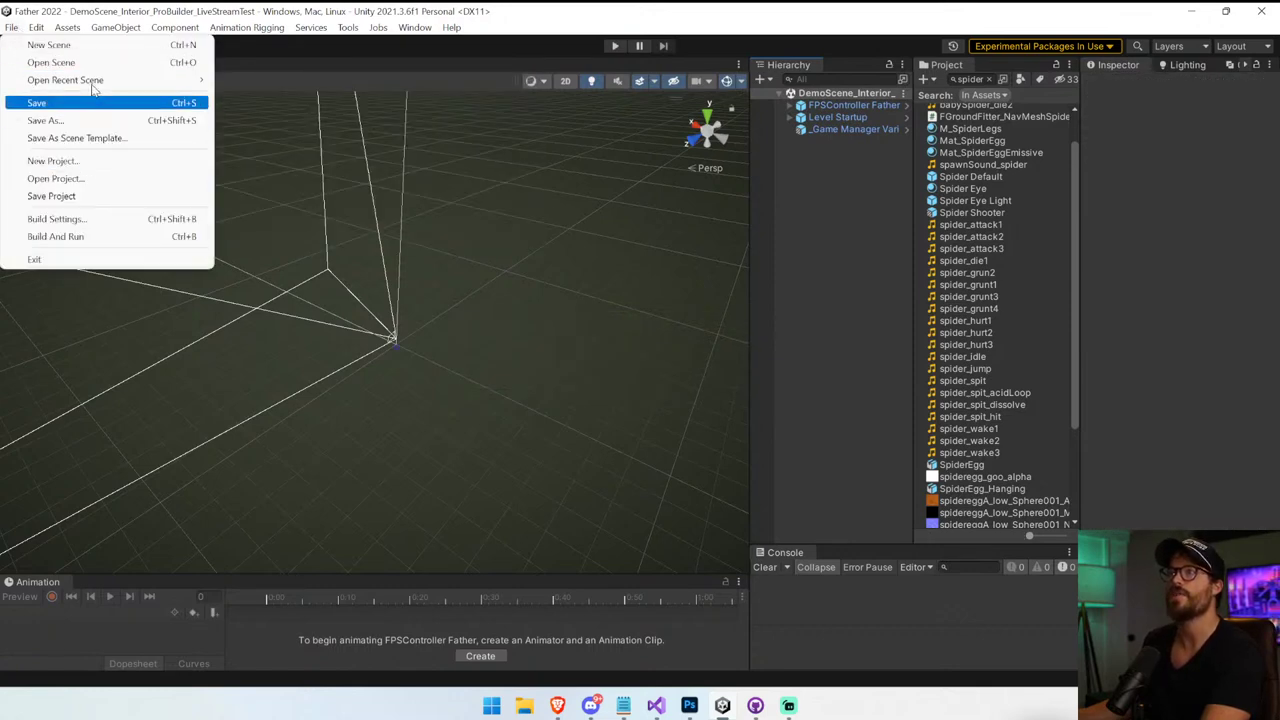
click(92, 45)
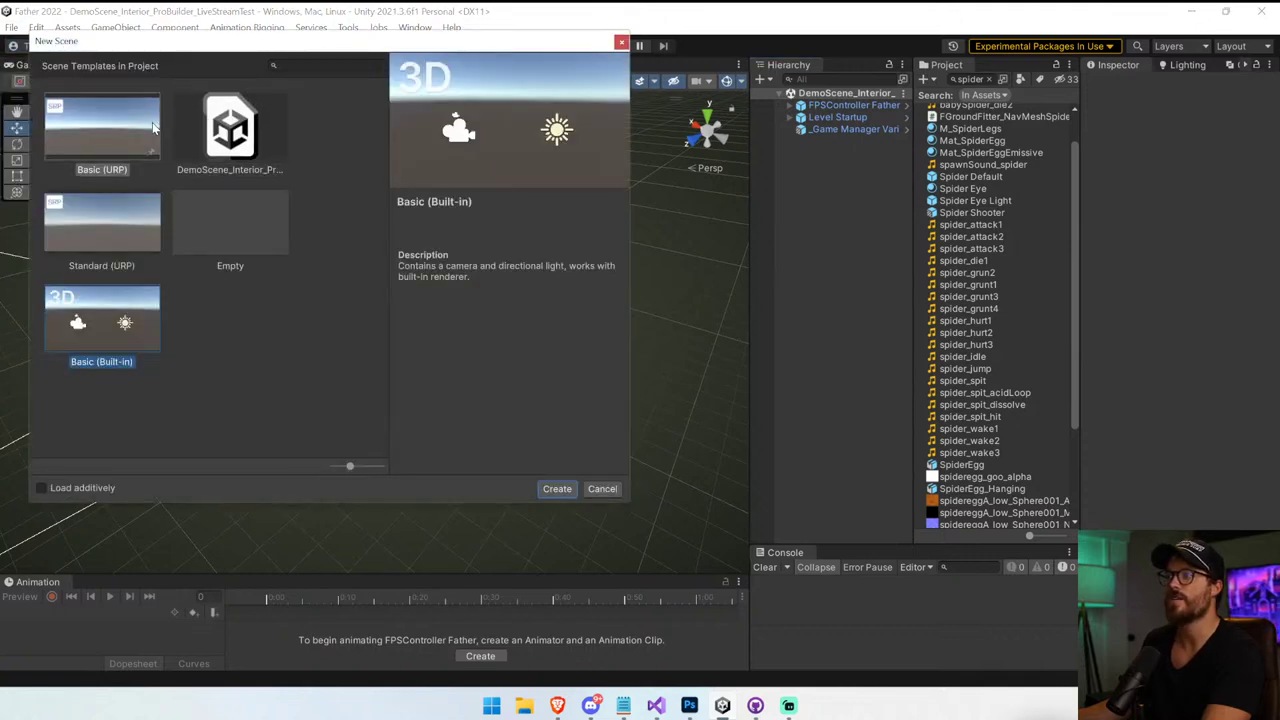
click(228, 130)
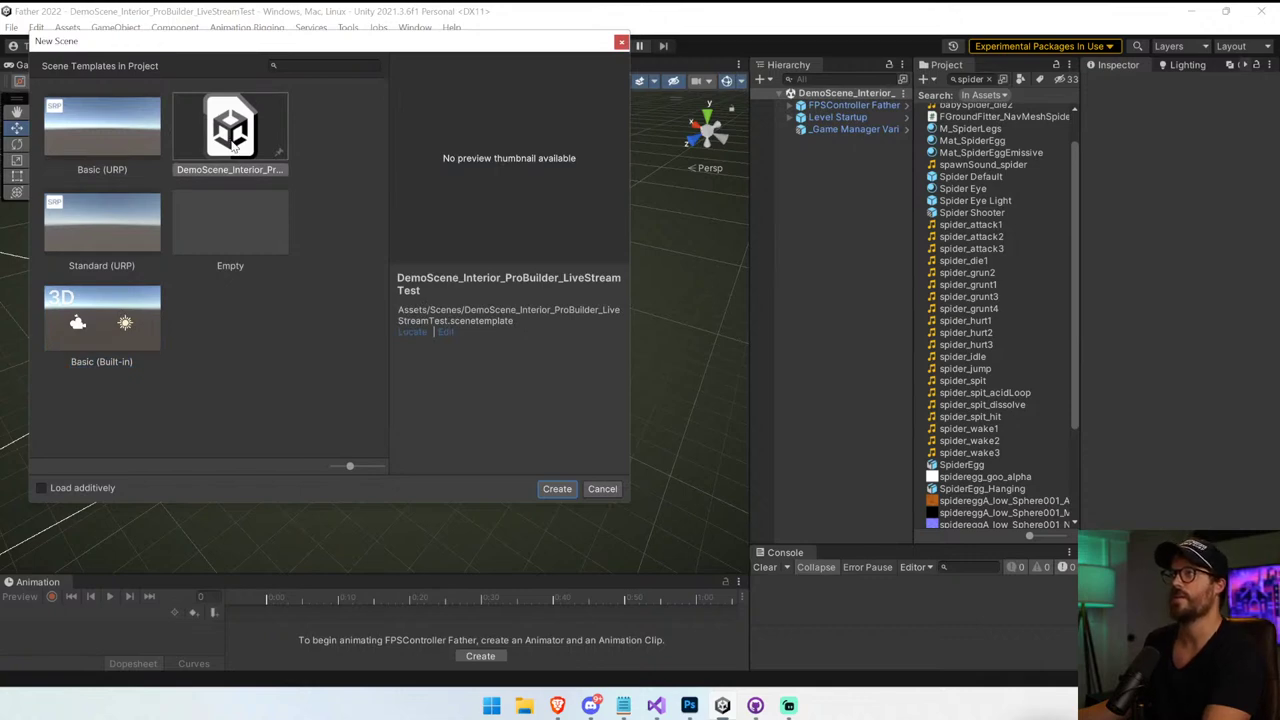
click(278, 152)
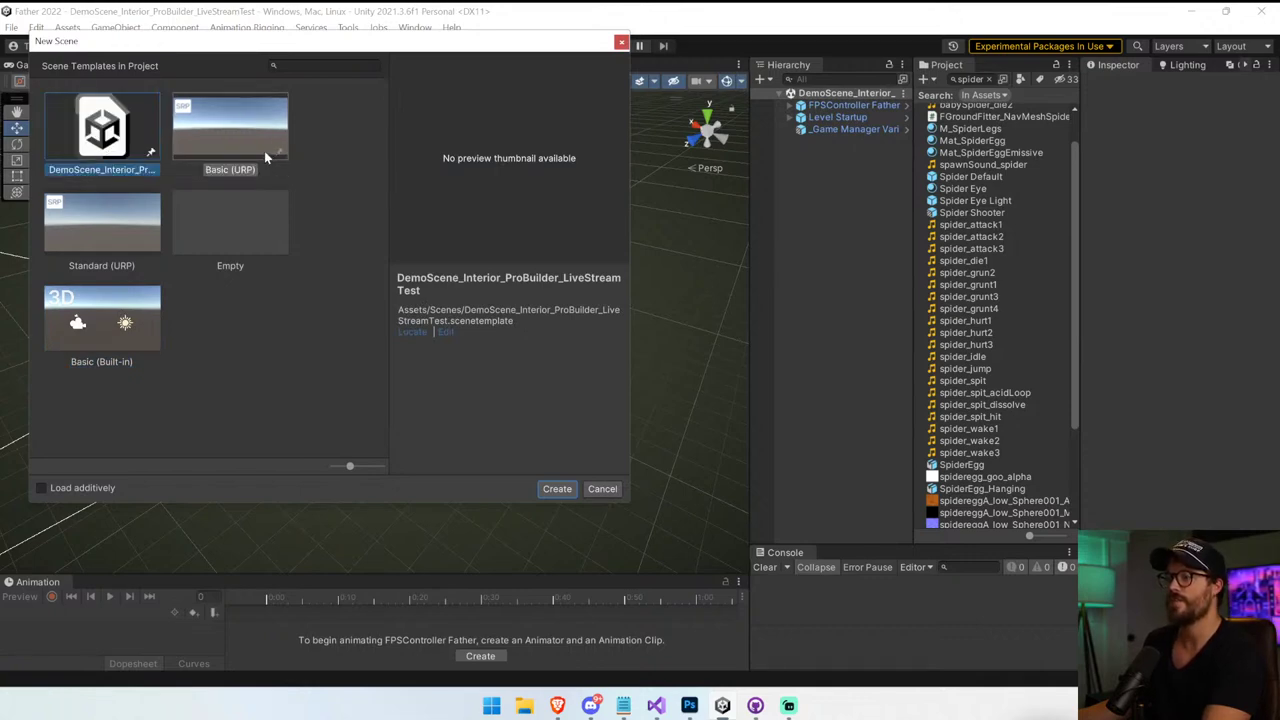
click(450, 333)
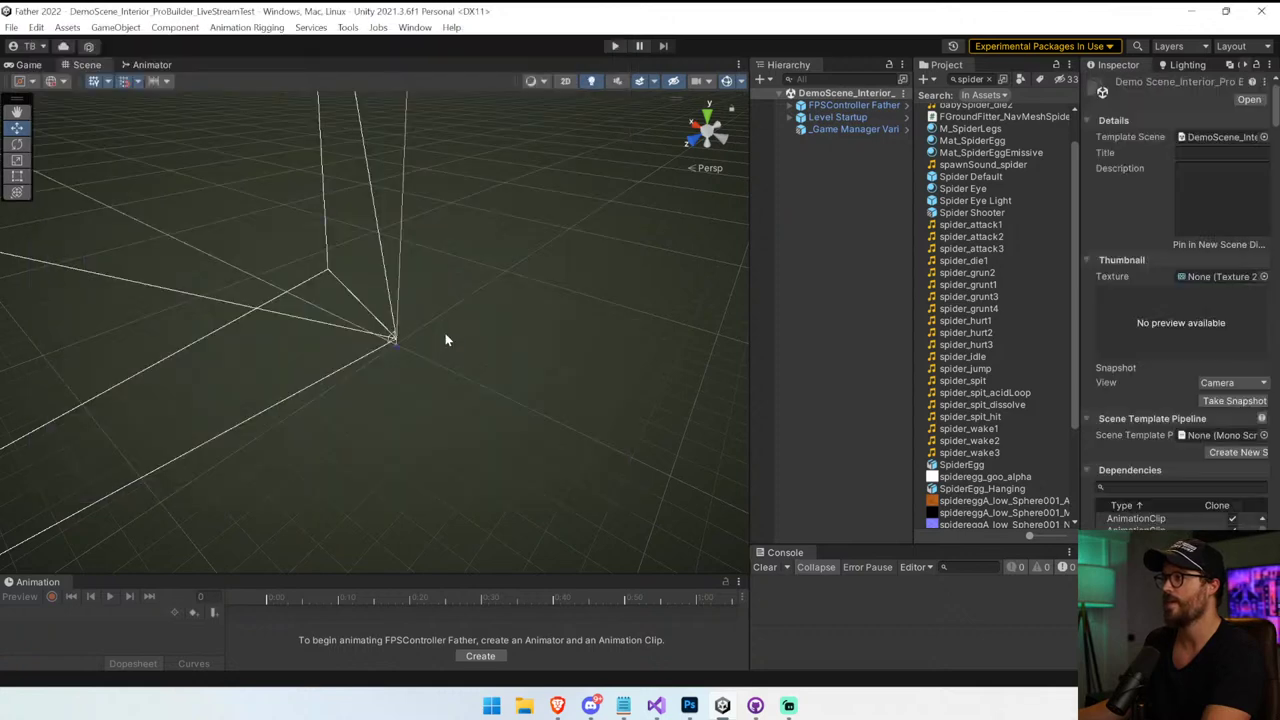
Widen the Hierarchy and Project areas, clear the asset search and rename the DemoScene_Interior_ProBuilder_LiveStreamTest scene template asset to Scene Template
drag(749, 277, 446, 266)
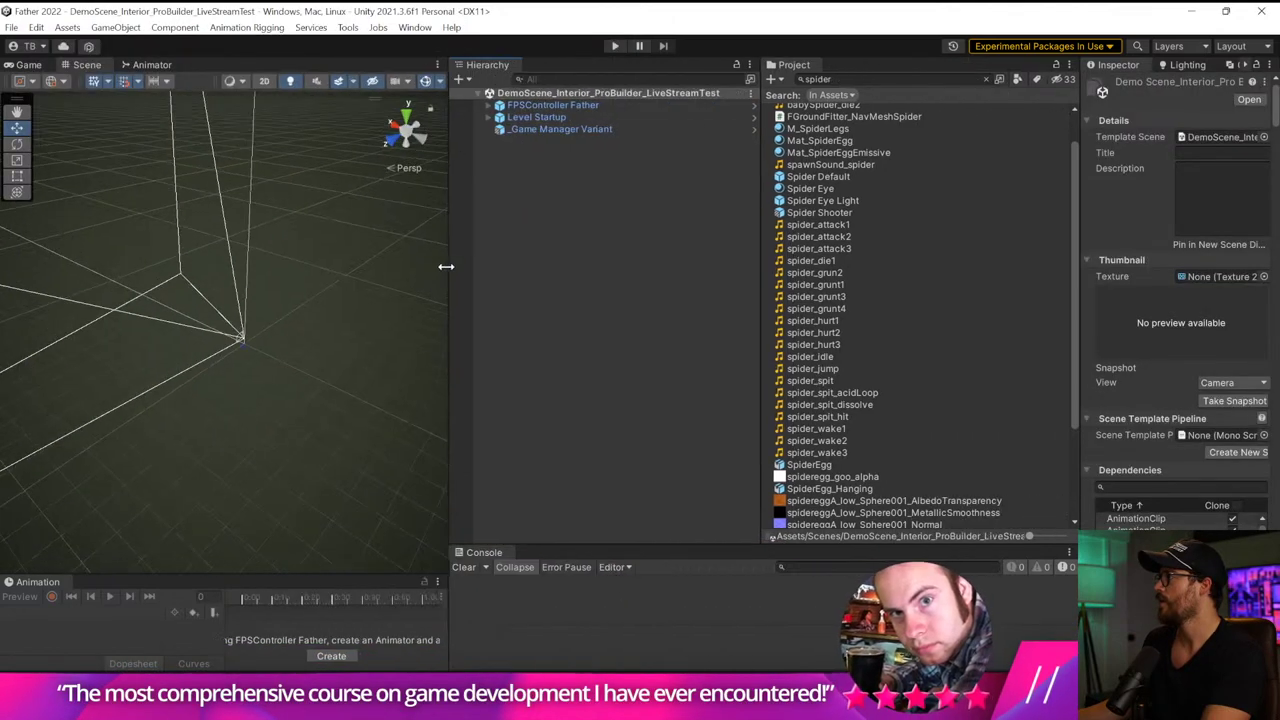
click(985, 79)
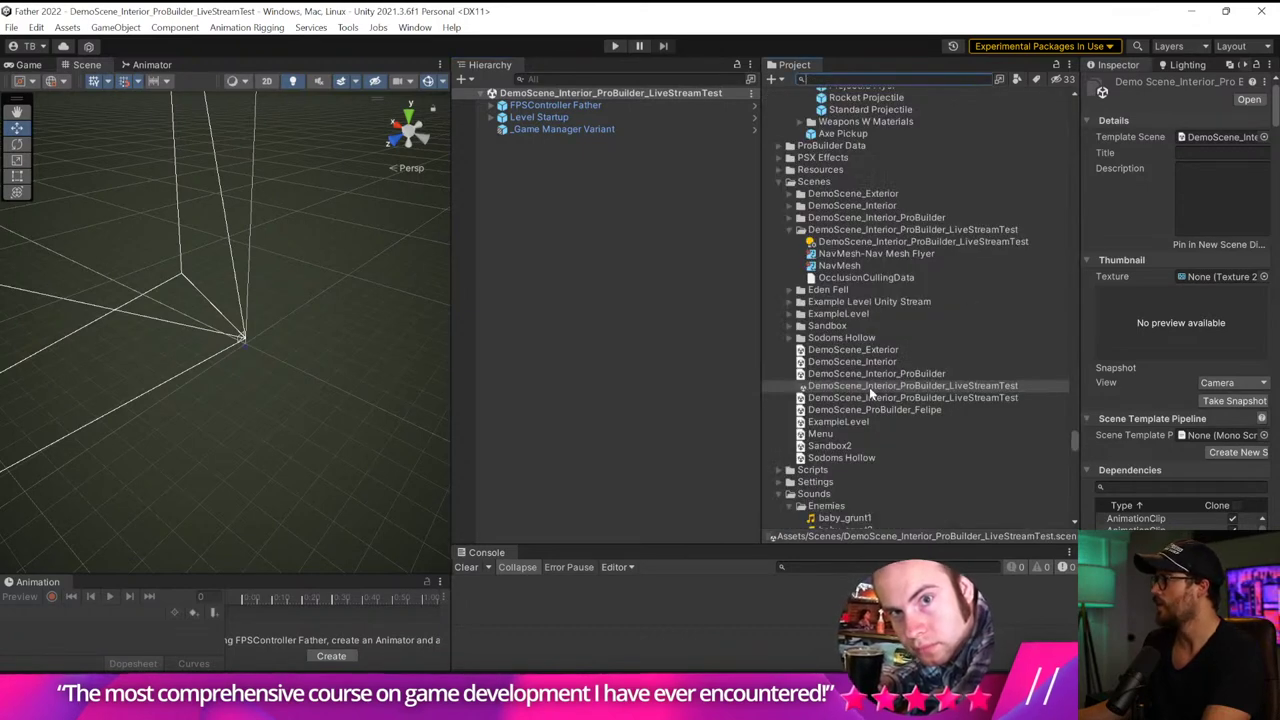
click(869, 387)
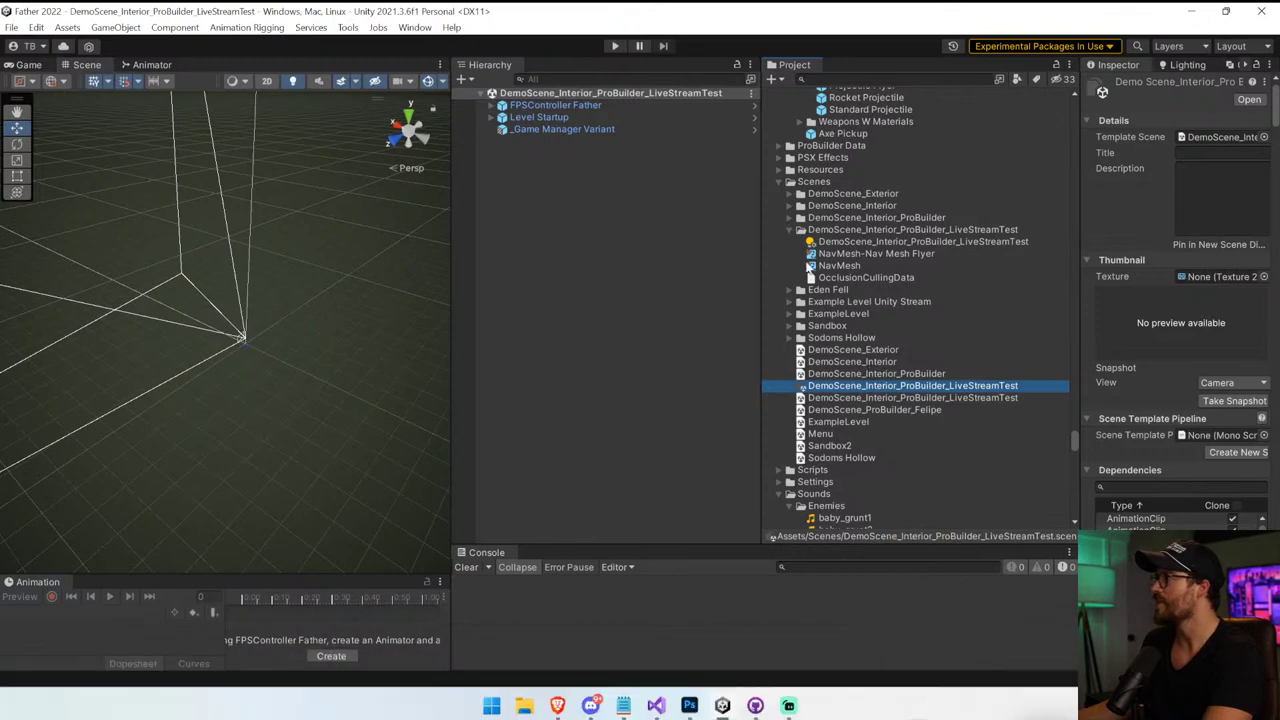
click(789, 229)
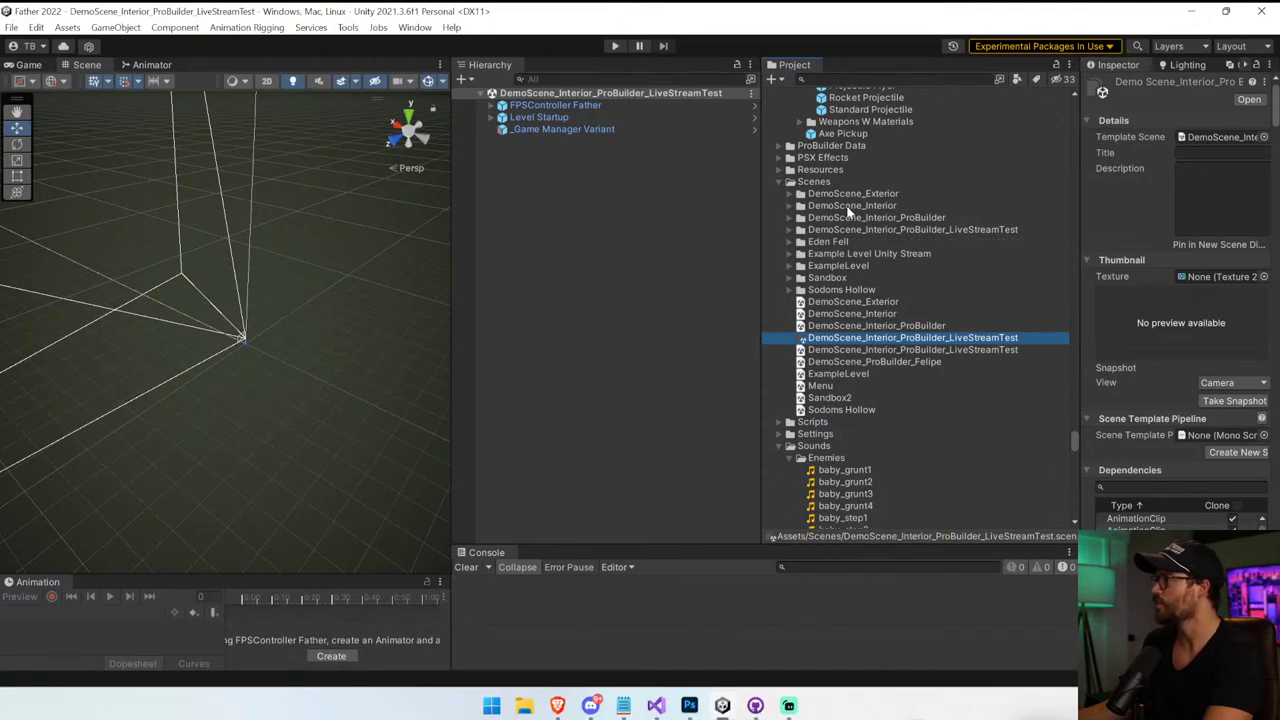
right_click(849, 342)
click(852, 338)
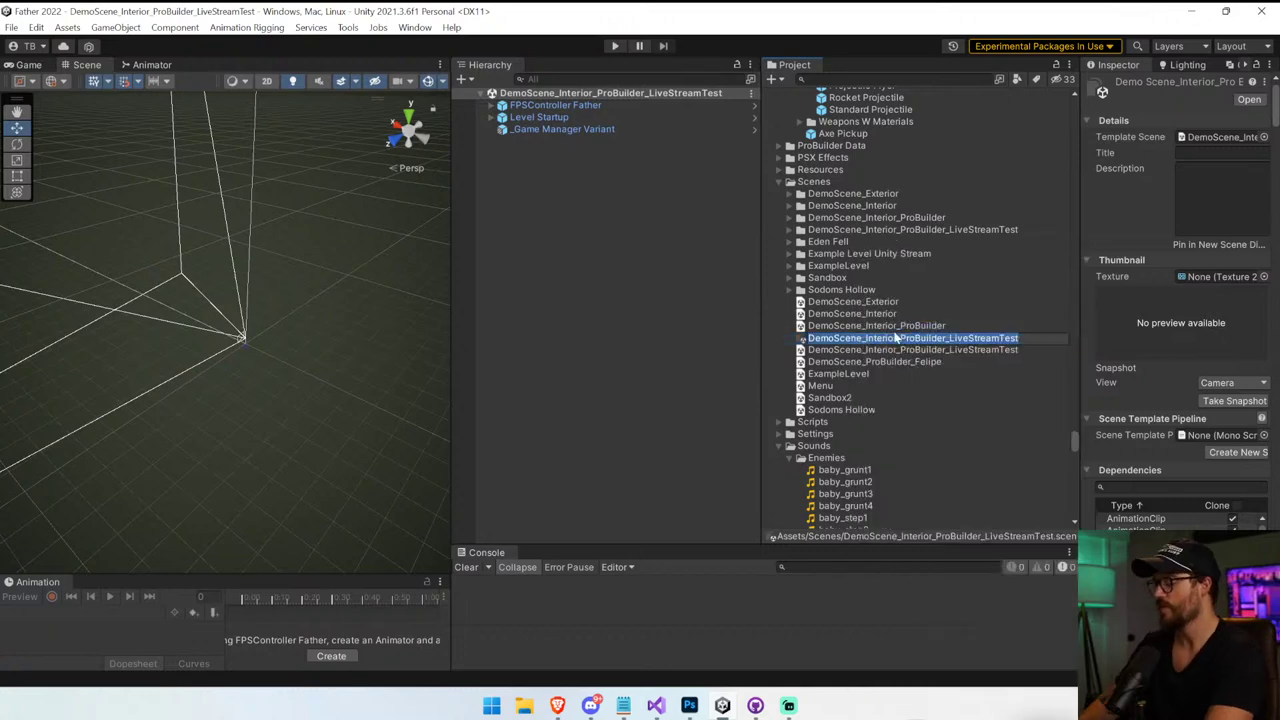
text(Scene Template)
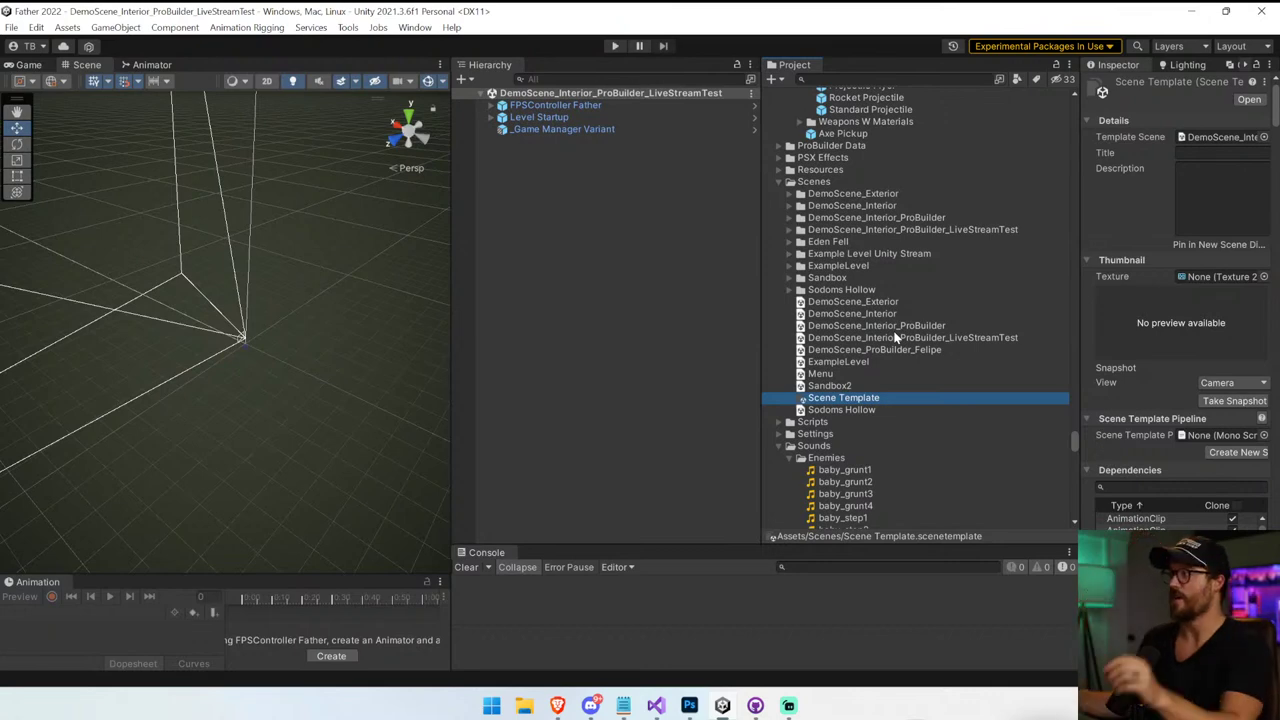
Create a new folder named Old inside the Scenes folder
click(772, 79)
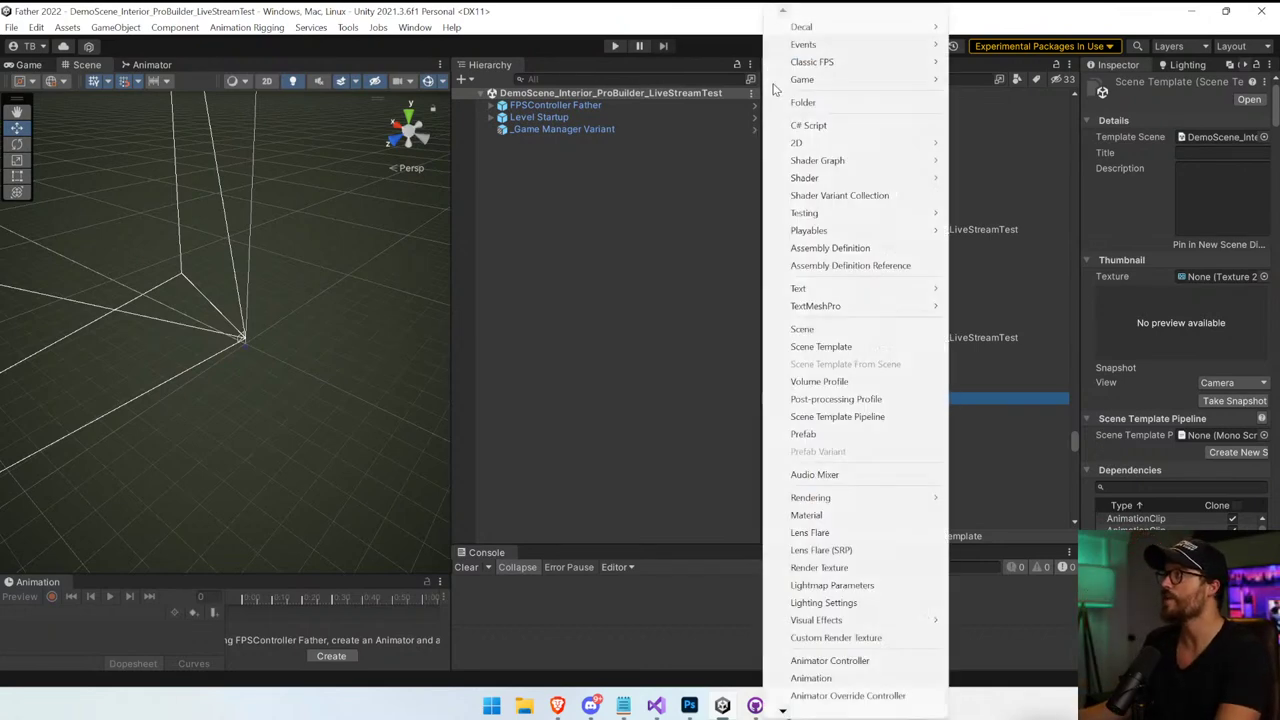
click(830, 101)
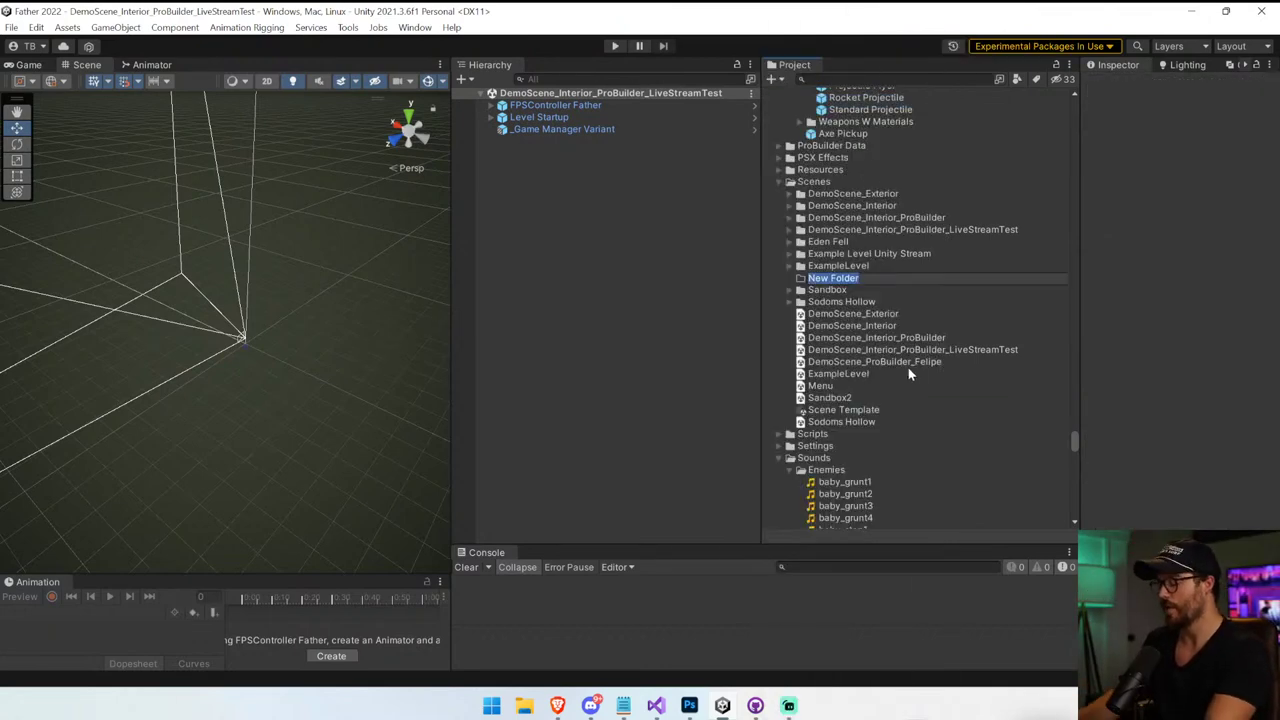
text(Old)
key(Return)
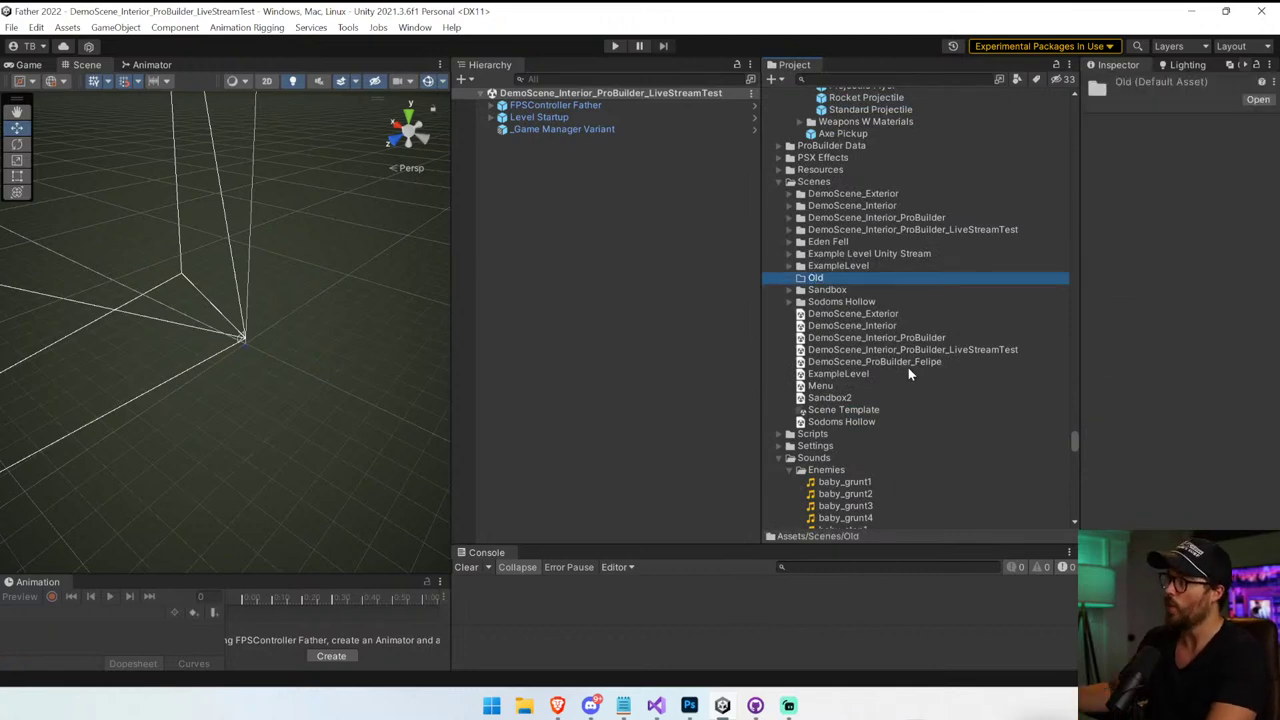
Move every folder and scene in the Scenes folder, except the Scene Template asset, into the Old folder
click(853, 193)
shift+click(848, 265)
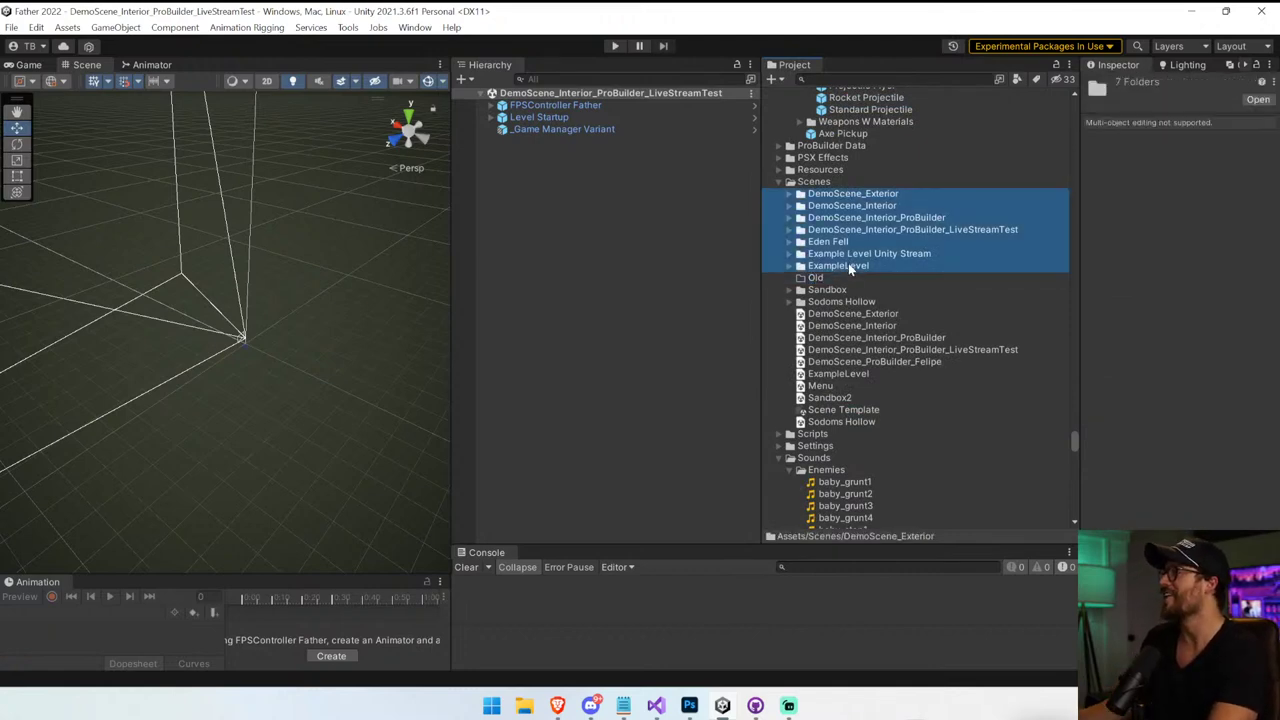
ctrl+click(840, 289)
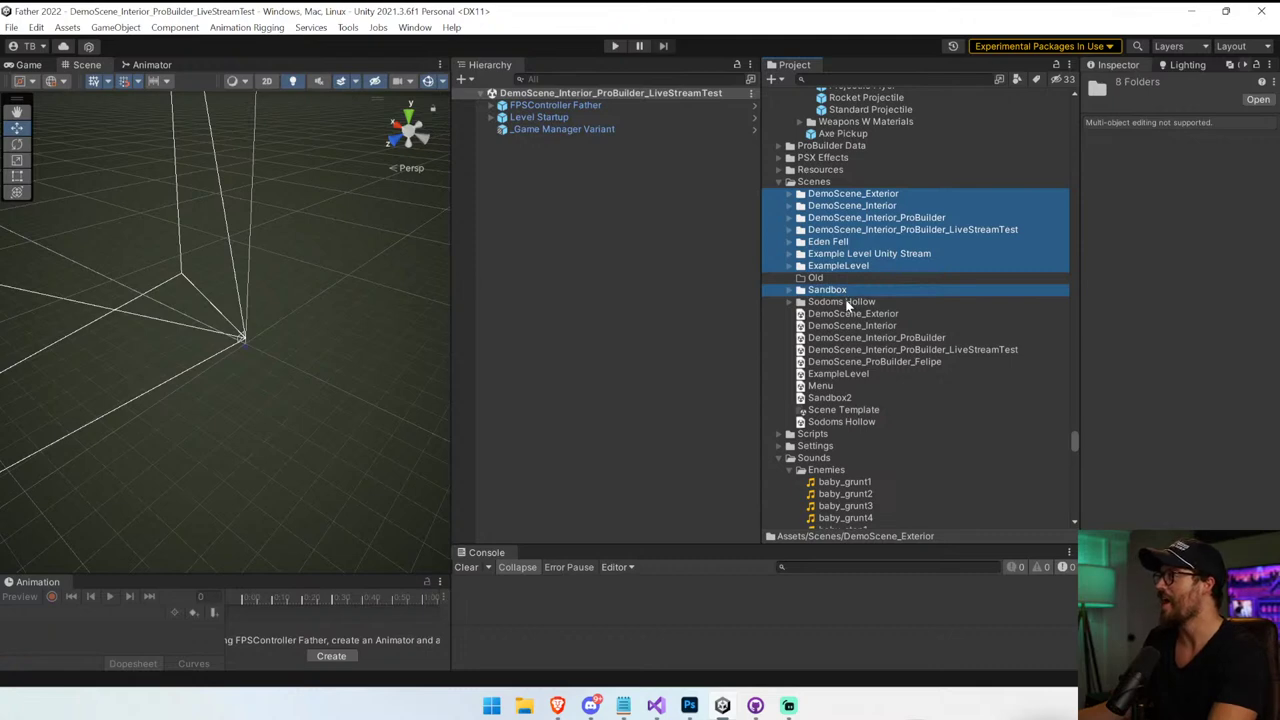
ctrl+click(856, 290)
ctrl+click(834, 289)
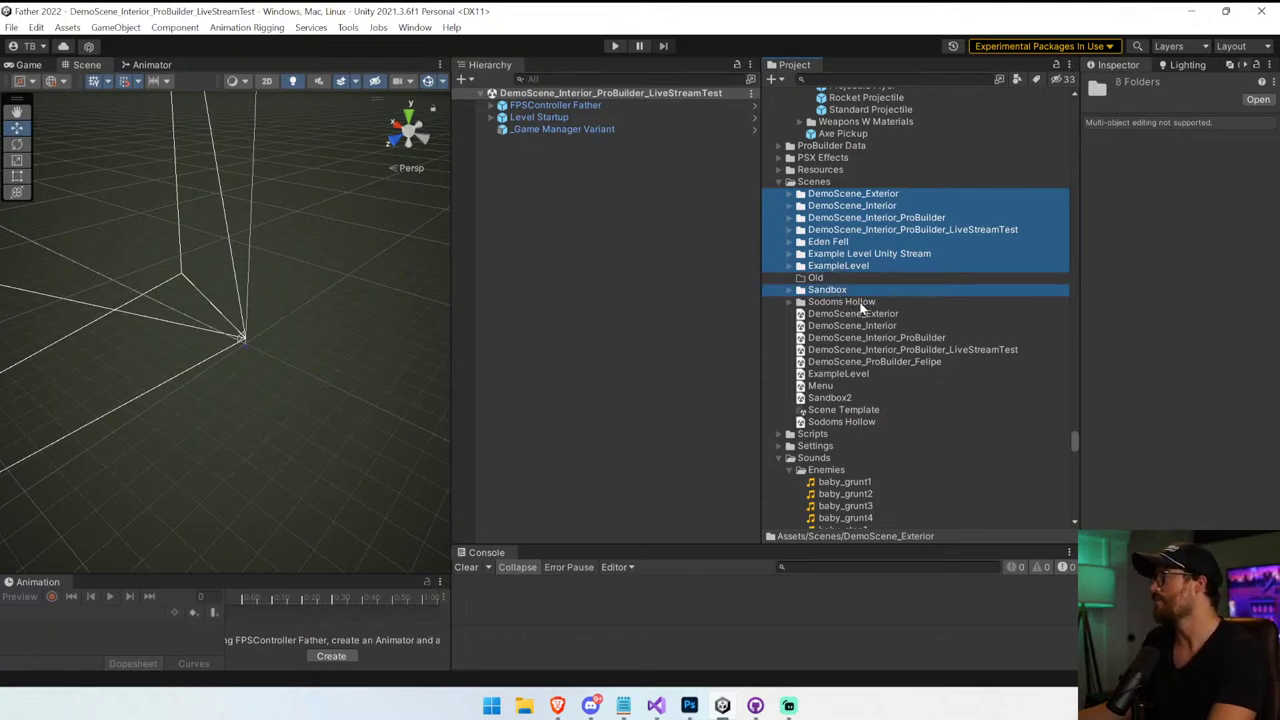
ctrl+click(845, 303)
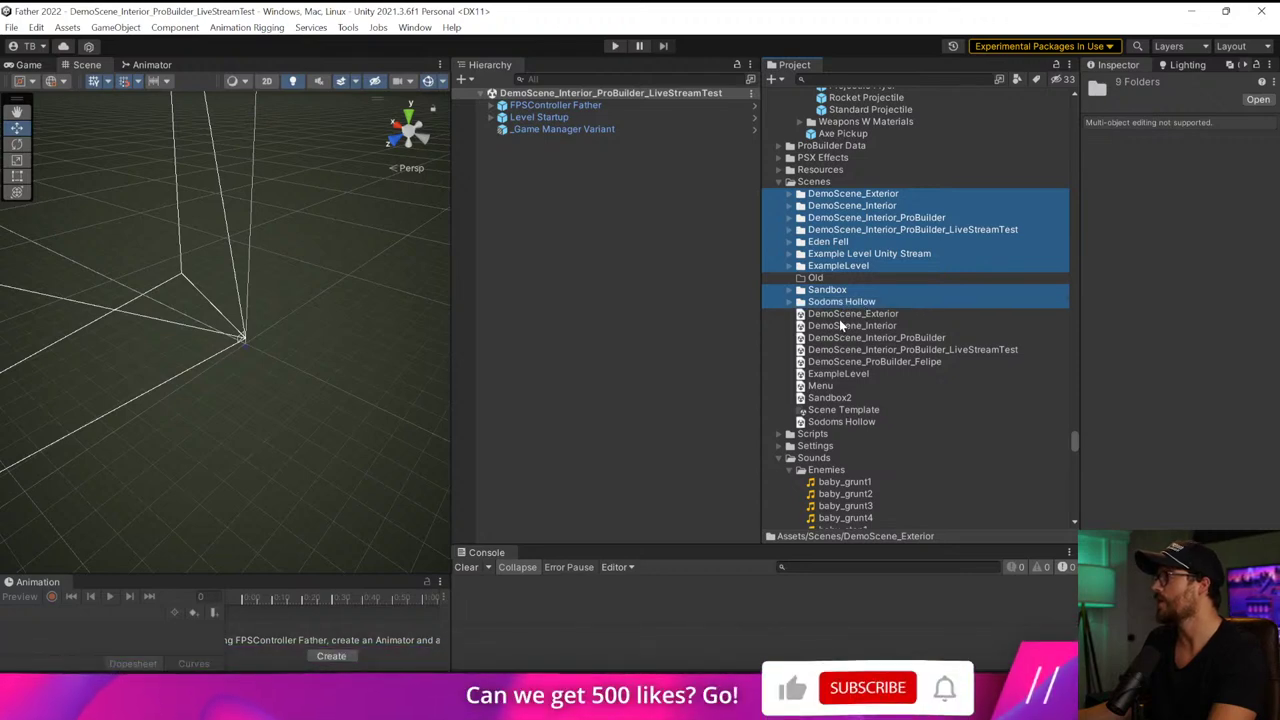
ctrl+click(841, 316)
ctrl+click(840, 327)
ctrl+click(840, 339)
ctrl+click(839, 351)
ctrl+click(838, 363)
ctrl+click(836, 375)
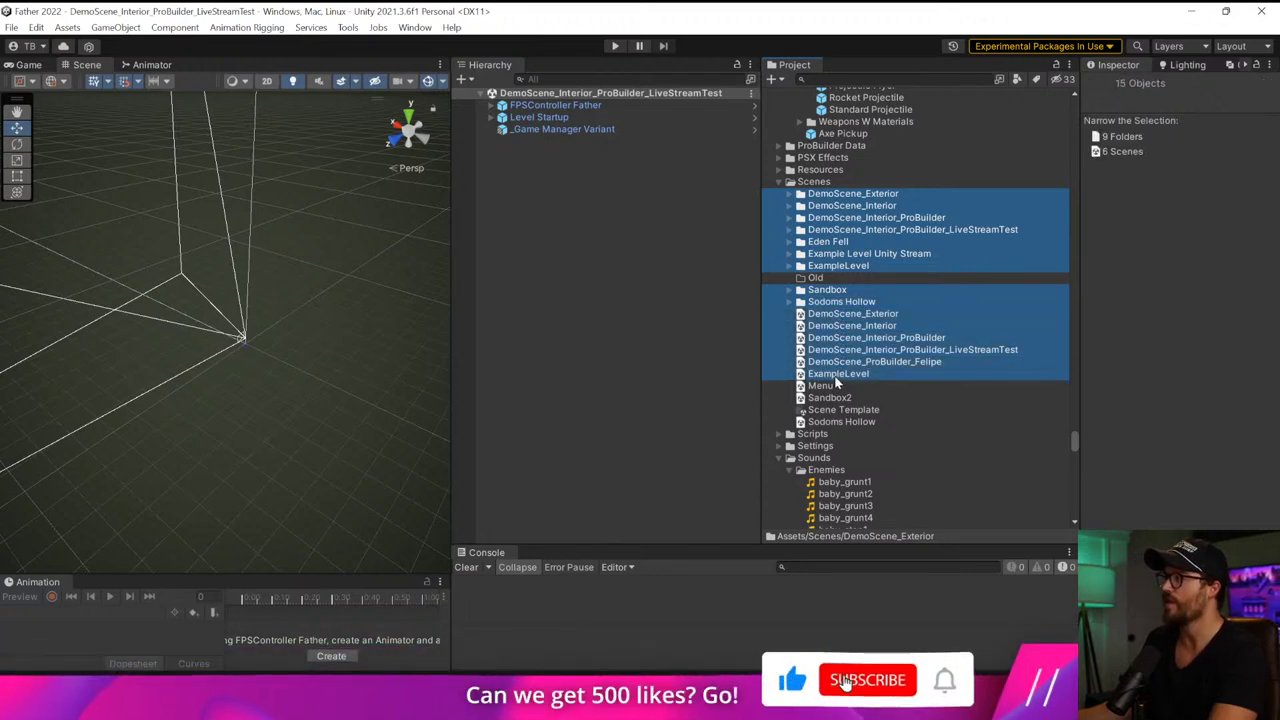
ctrl+click(838, 385)
ctrl+click(838, 397)
ctrl+click(840, 421)
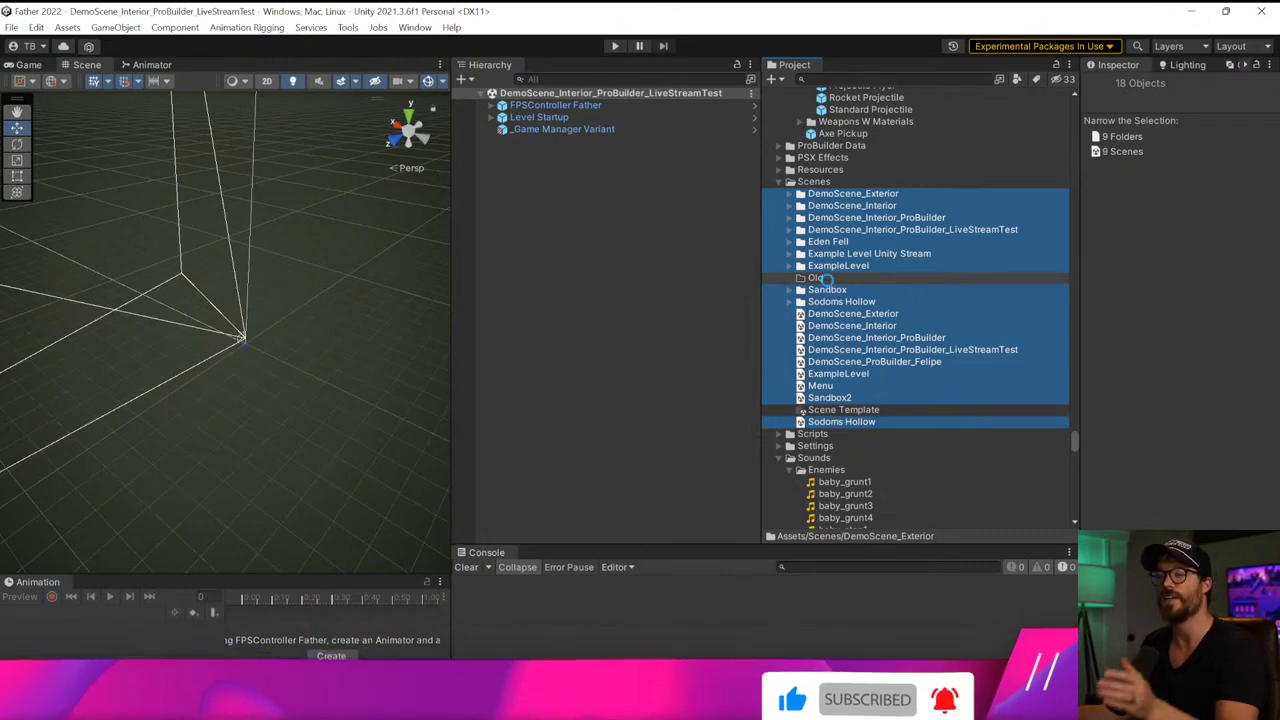
drag(827, 278, 827, 280)
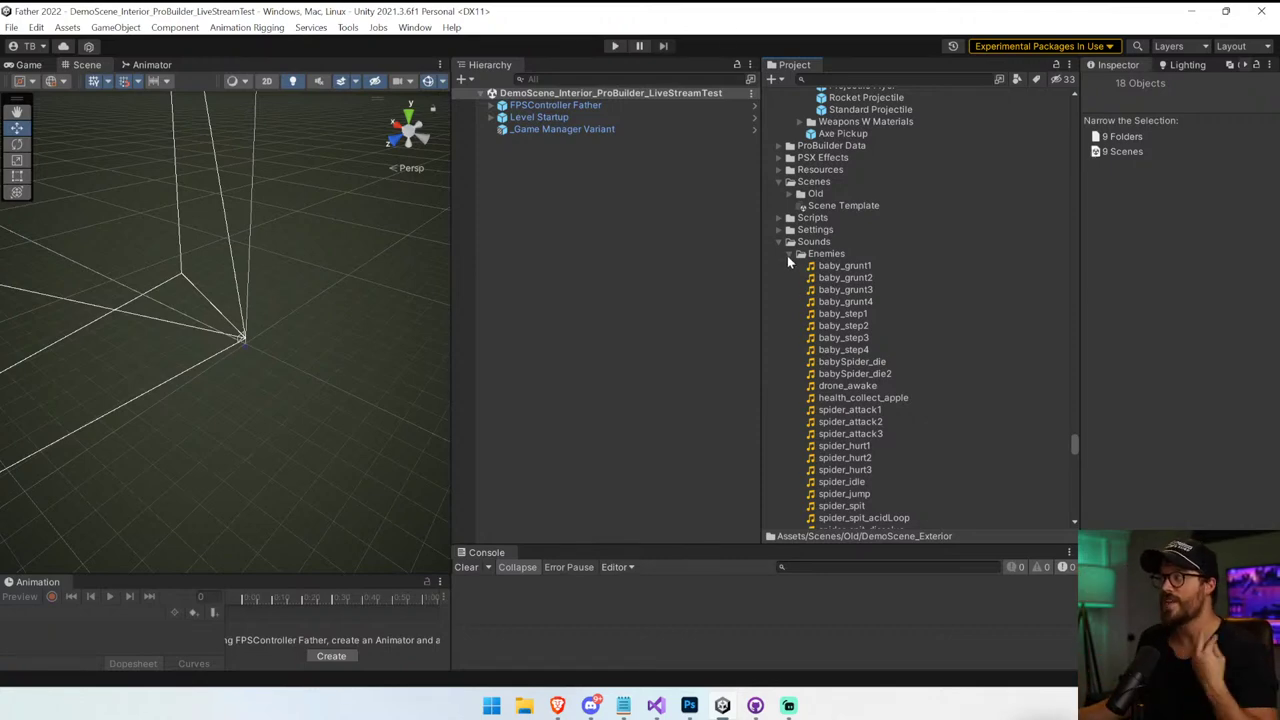
Collapse the Enemies and Sounds folders in the project tree and clear the selection
click(789, 254)
click(779, 241)
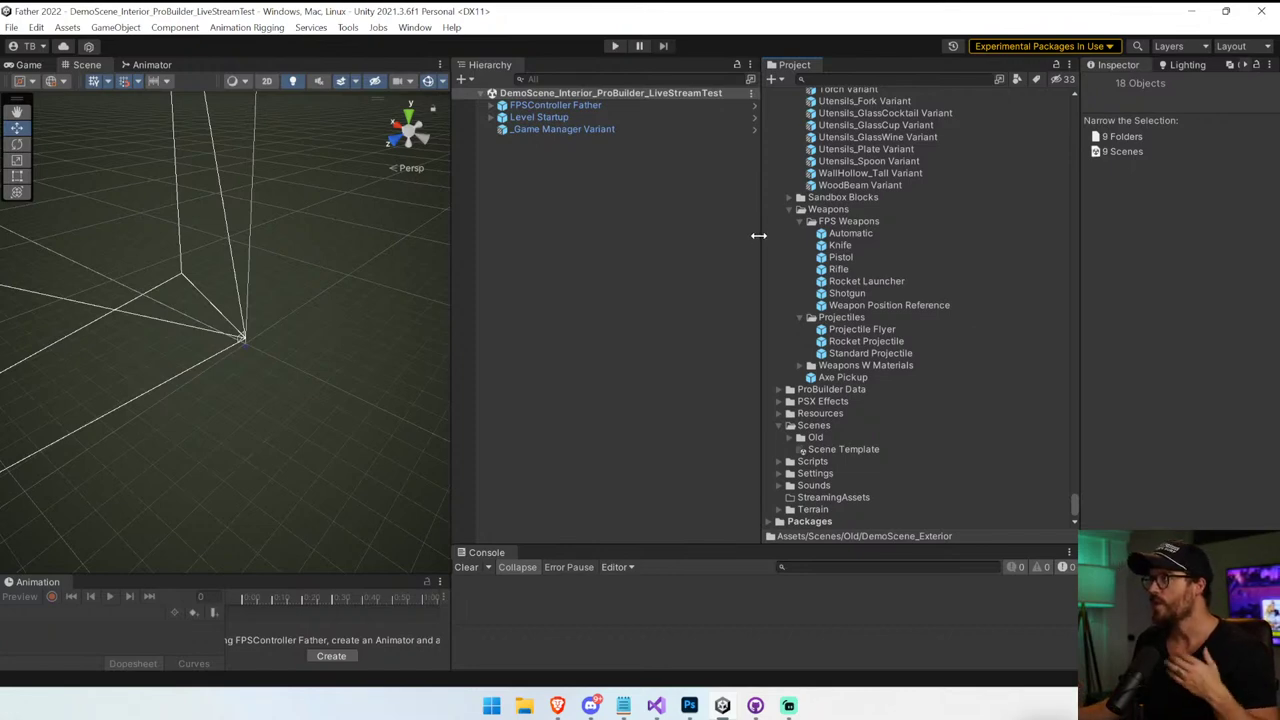
click(717, 255)
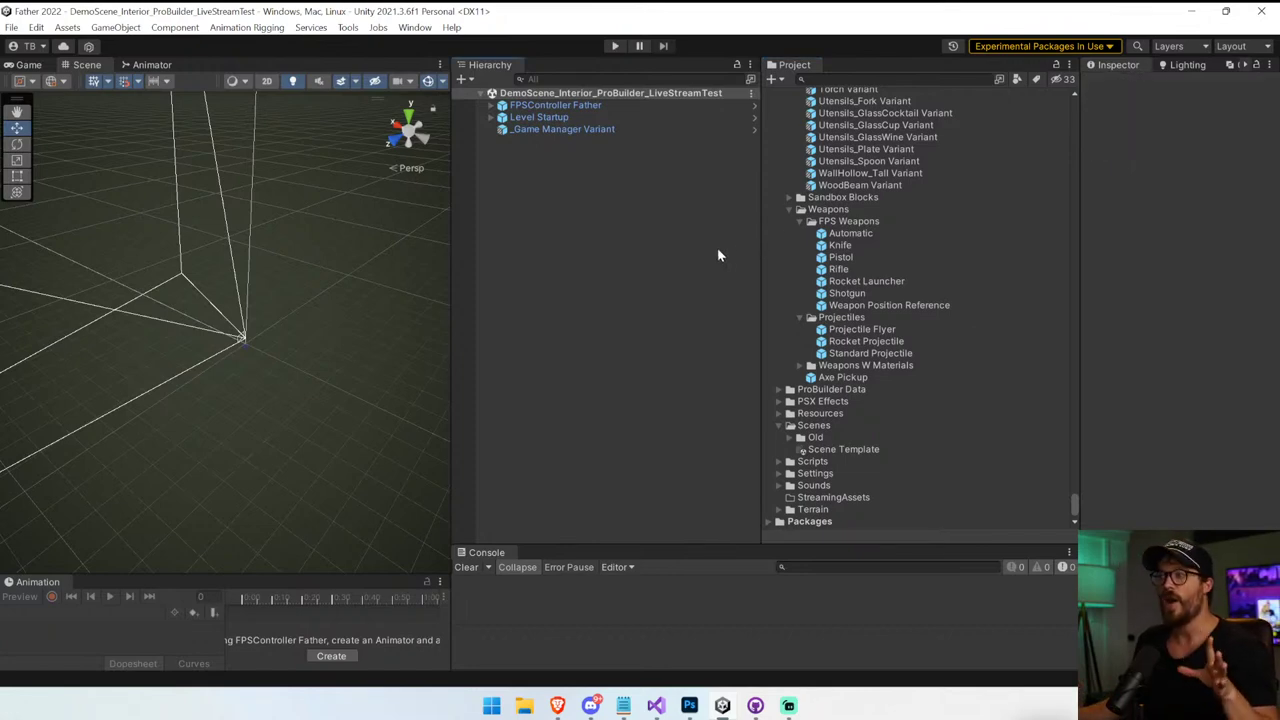
Play-test the scene, enlarge the Console to read its messages, and stop playing
click(611, 46)
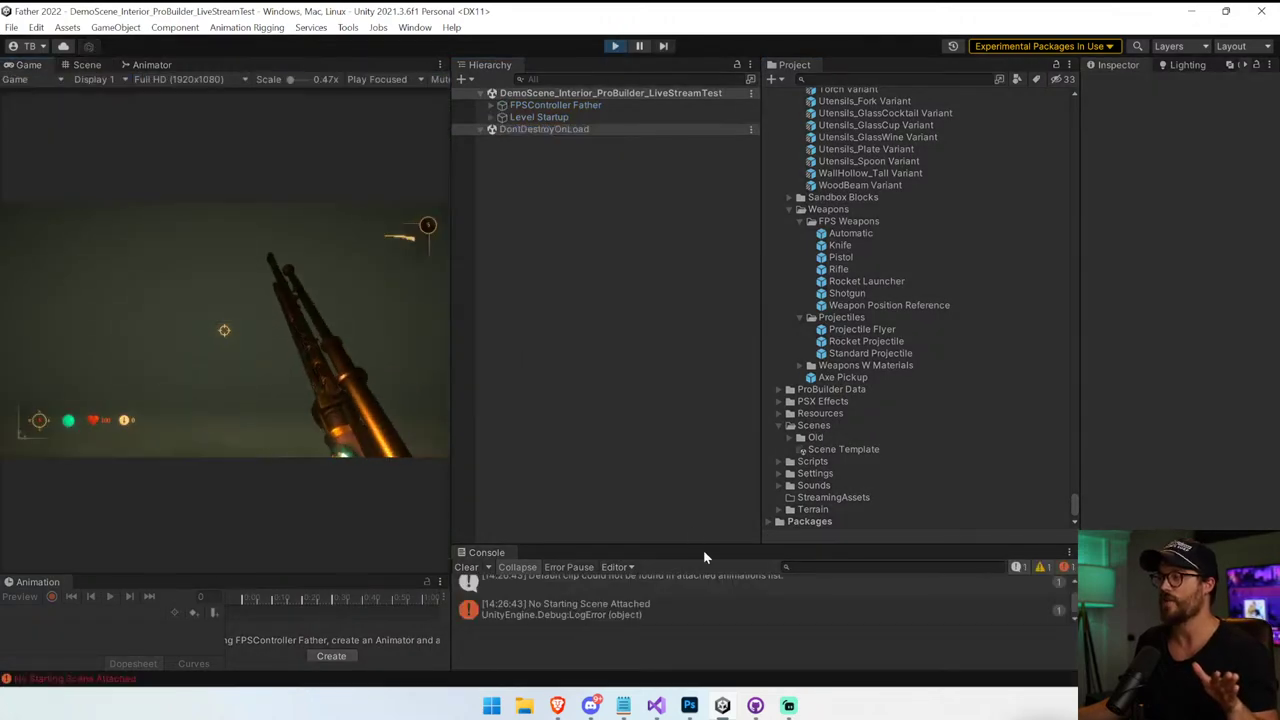
drag(705, 546, 717, 391)
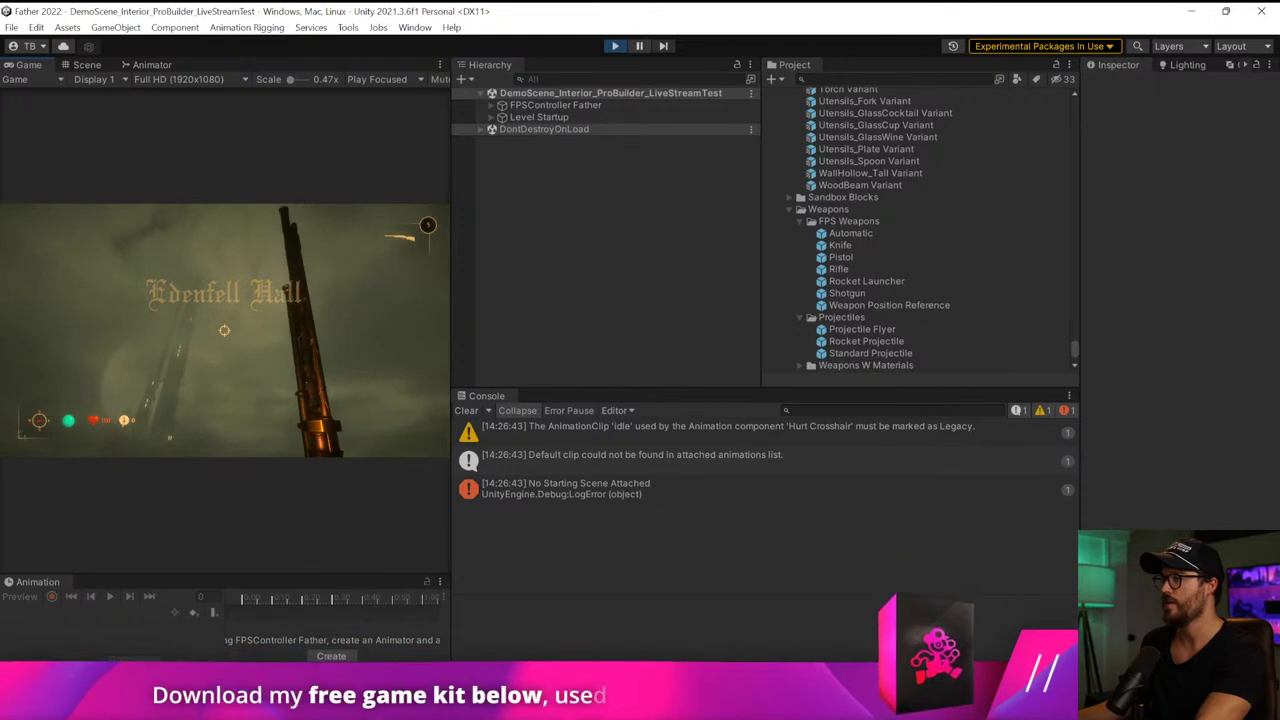
key(ctrl+p)
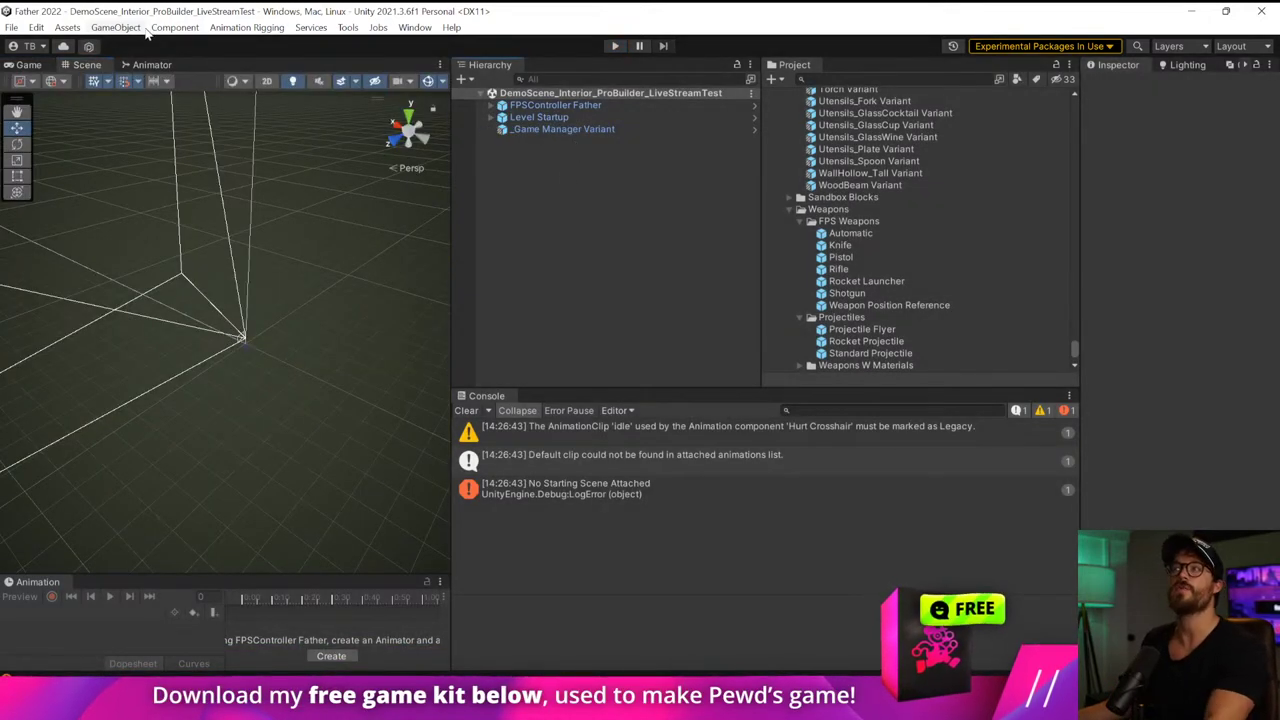
Add a Terrain object to the scene and set its position to X -500 and Z -500
click(115, 27)
mouse_move(42, 33)
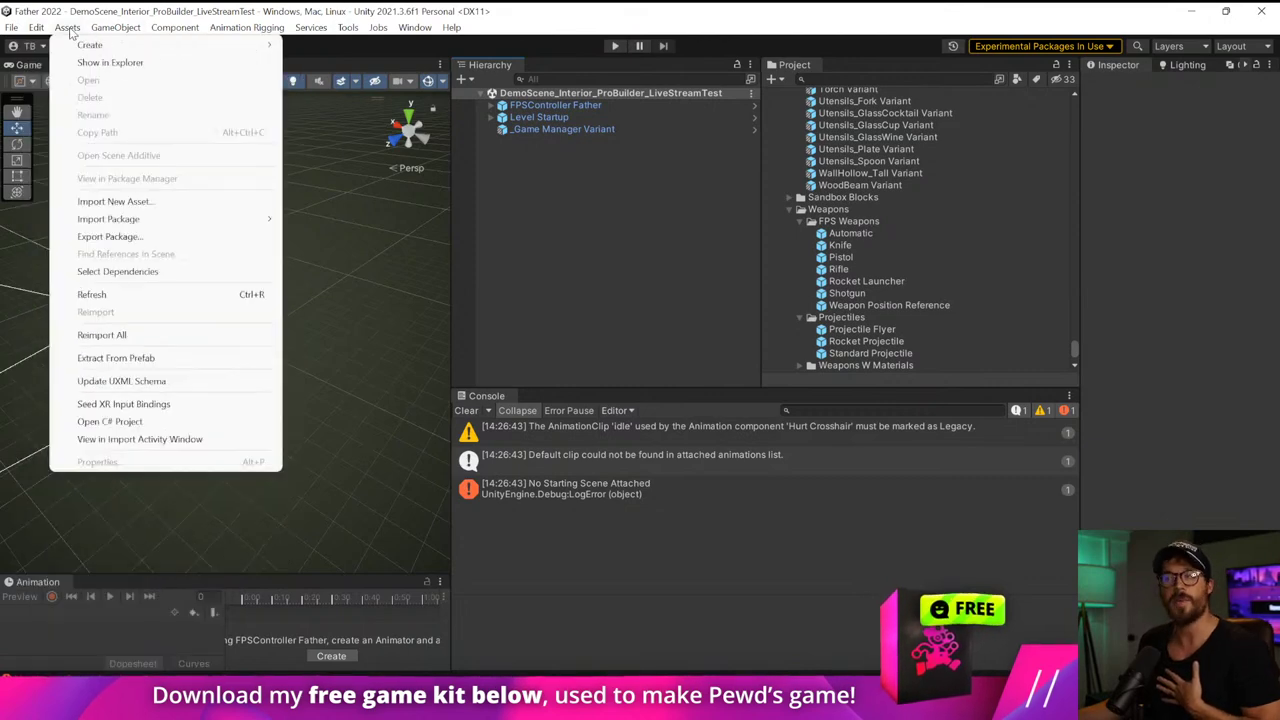
mouse_move(157, 29)
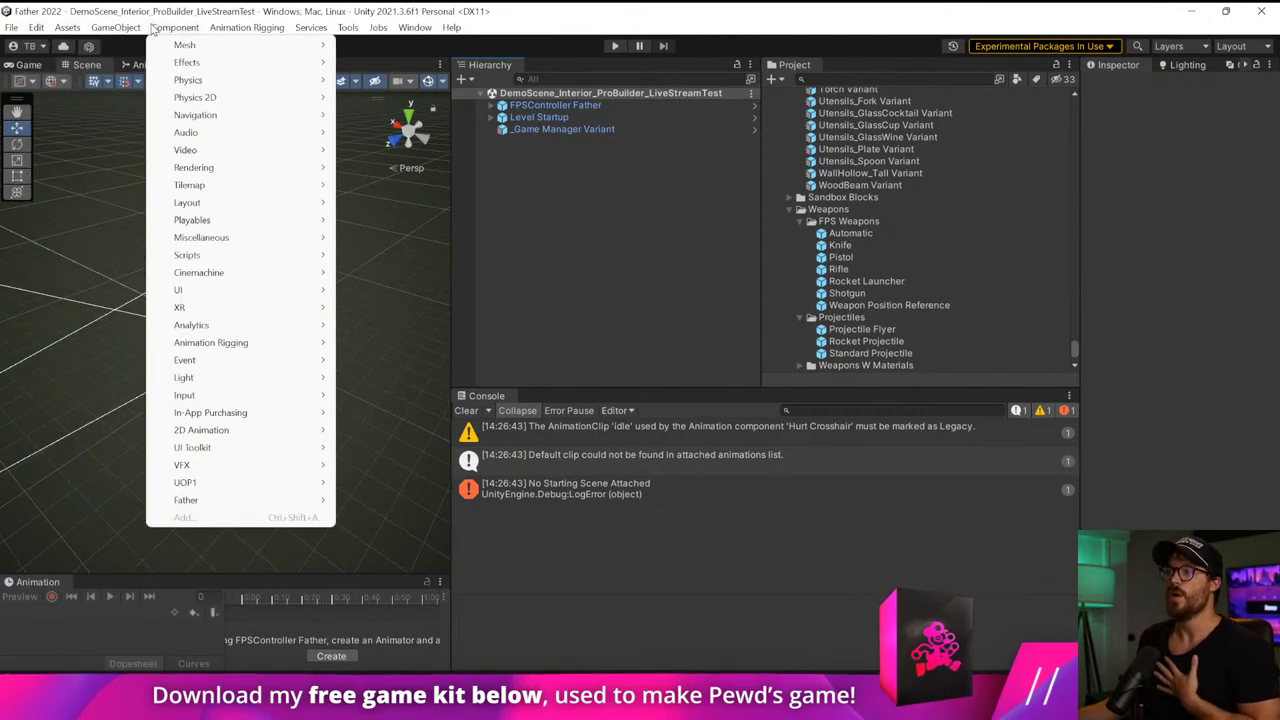
mouse_move(115, 27)
mouse_move(175, 243)
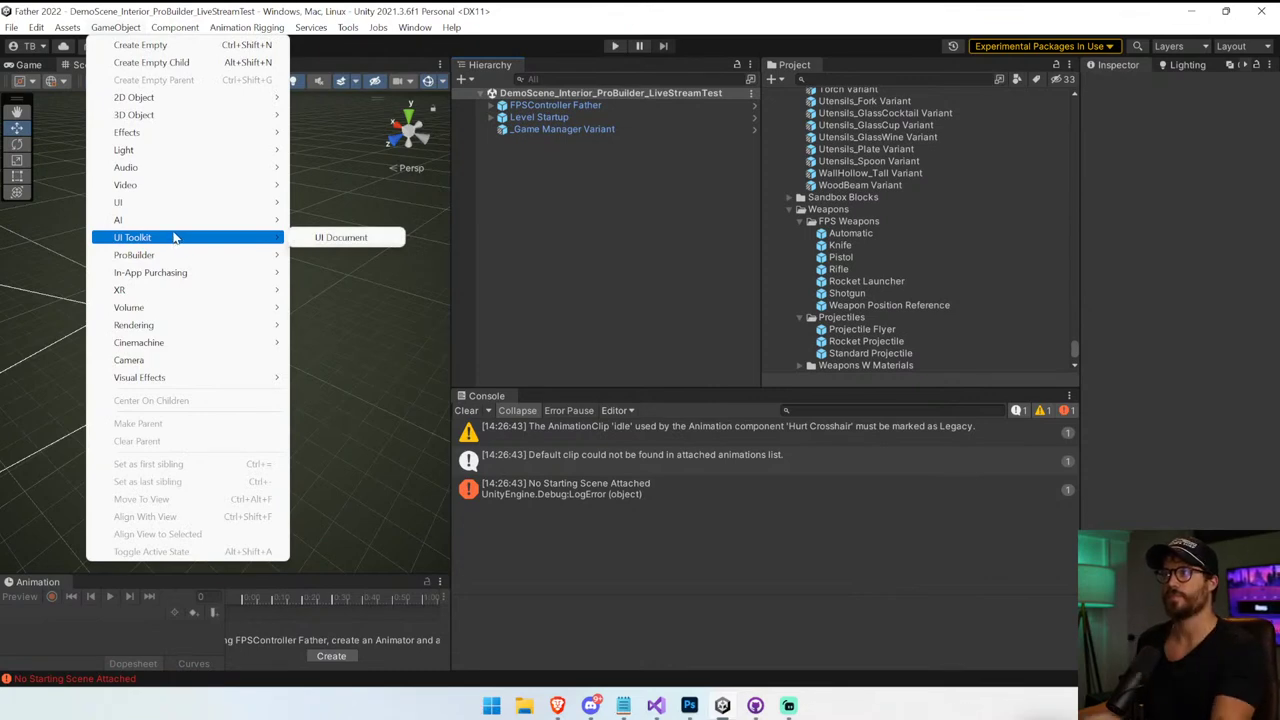
mouse_move(216, 116)
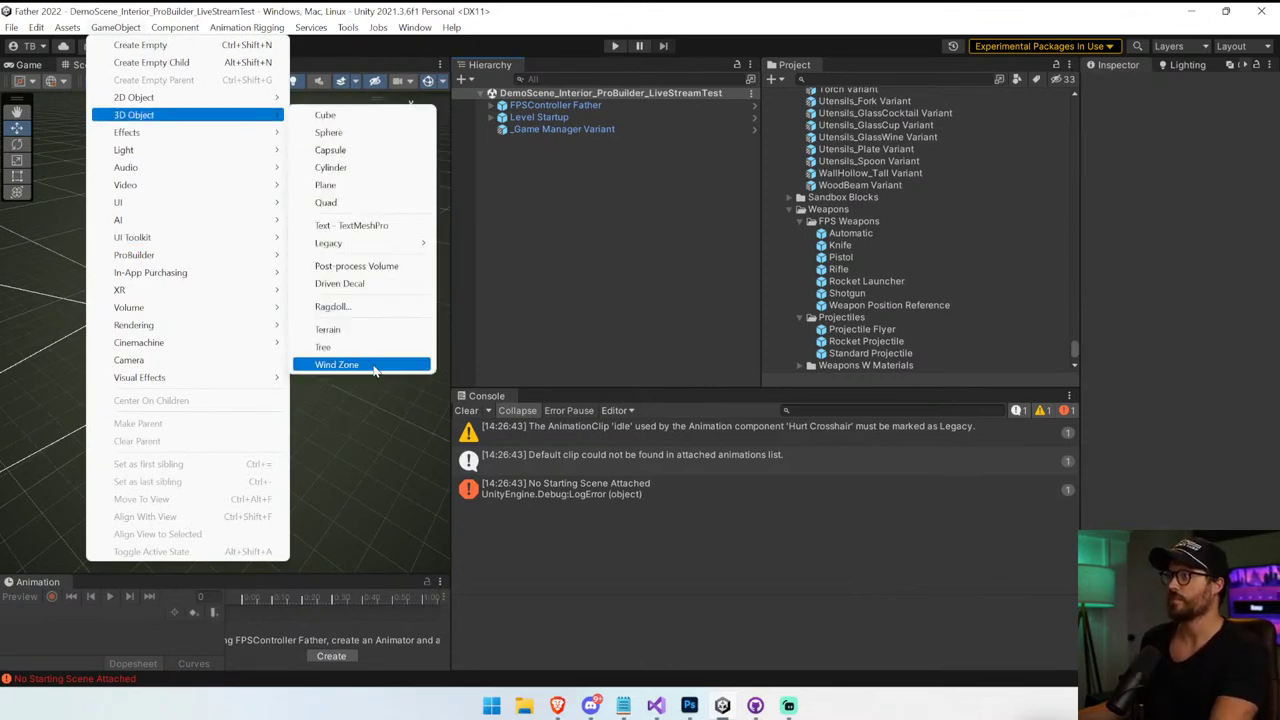
click(328, 329)
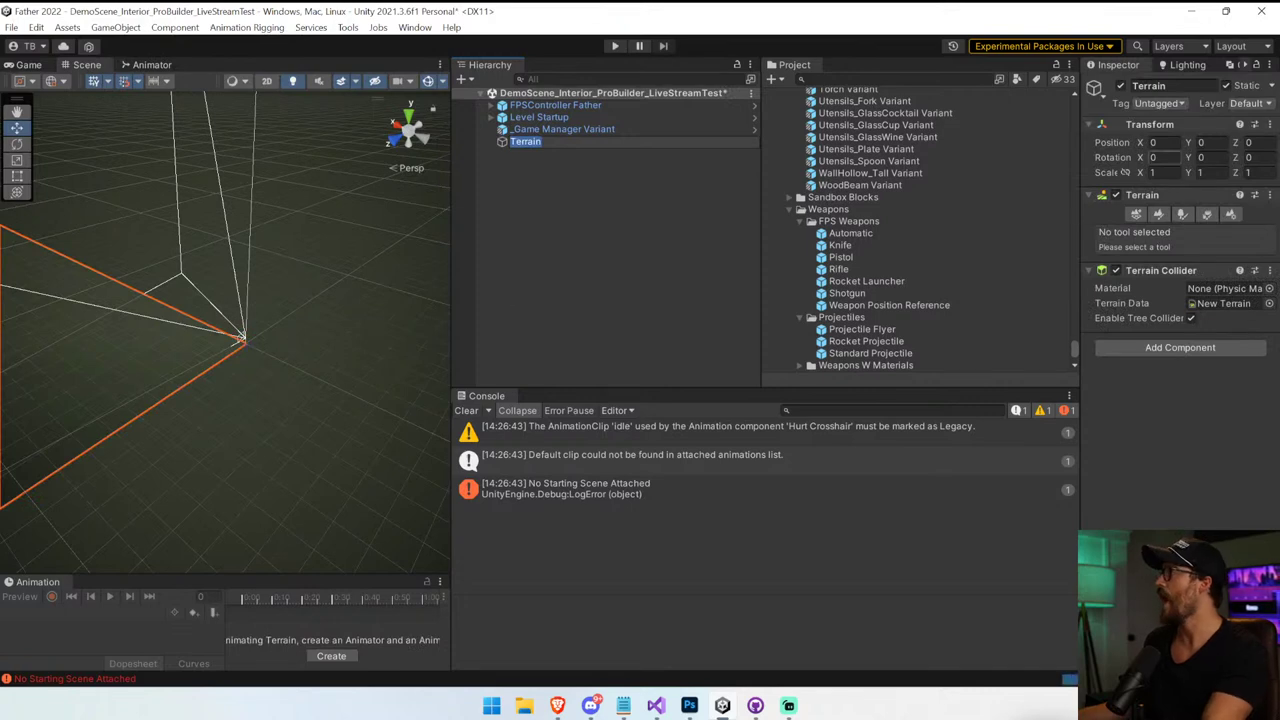
click(1145, 145)
text(-500)
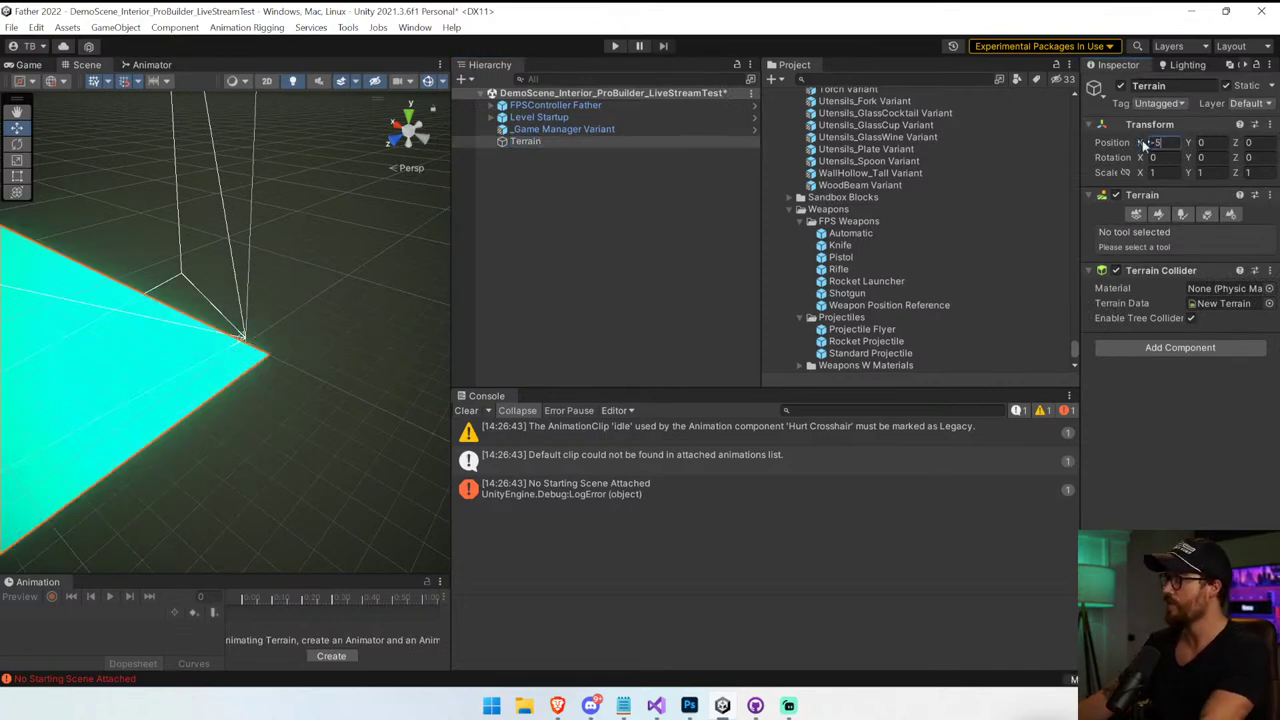
text(-500)
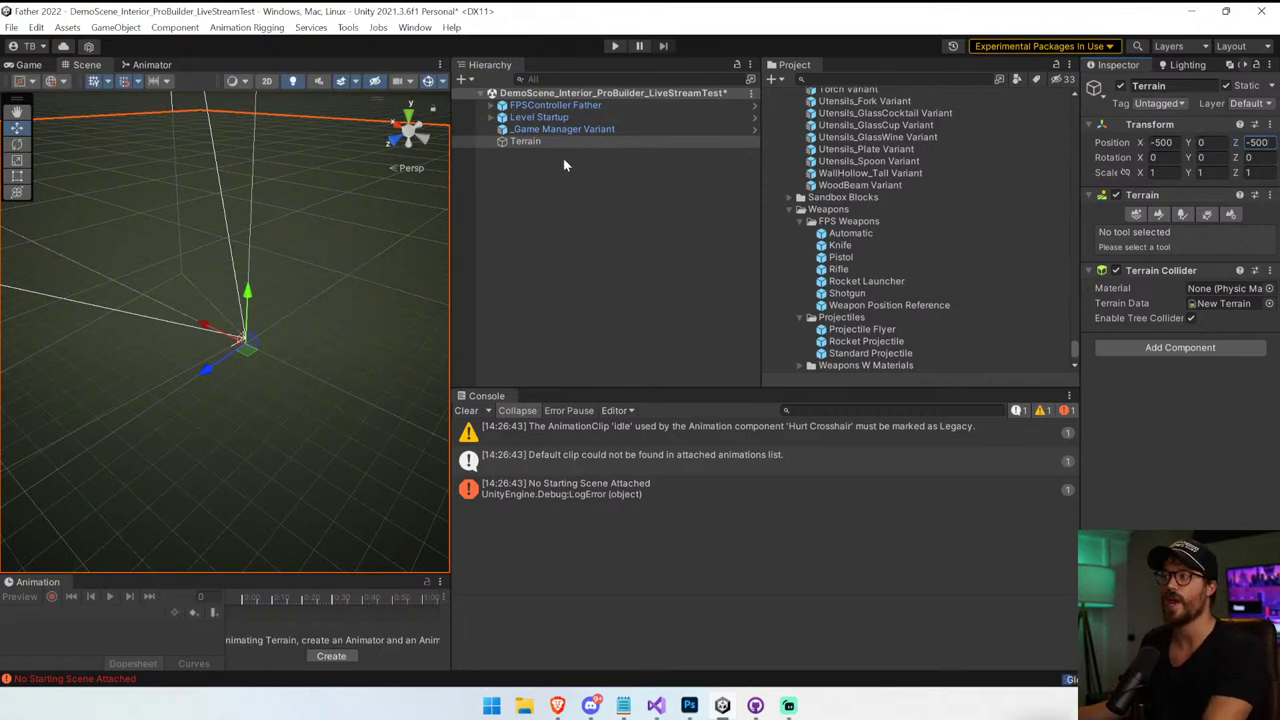
Widen the Scene view and set the Y position of the Controller inside FPSController Father to 5
alt+drag(304, 290, 318, 323)
drag(450, 303, 677, 424)
key(w)
right_drag(678, 424, 886, 332)
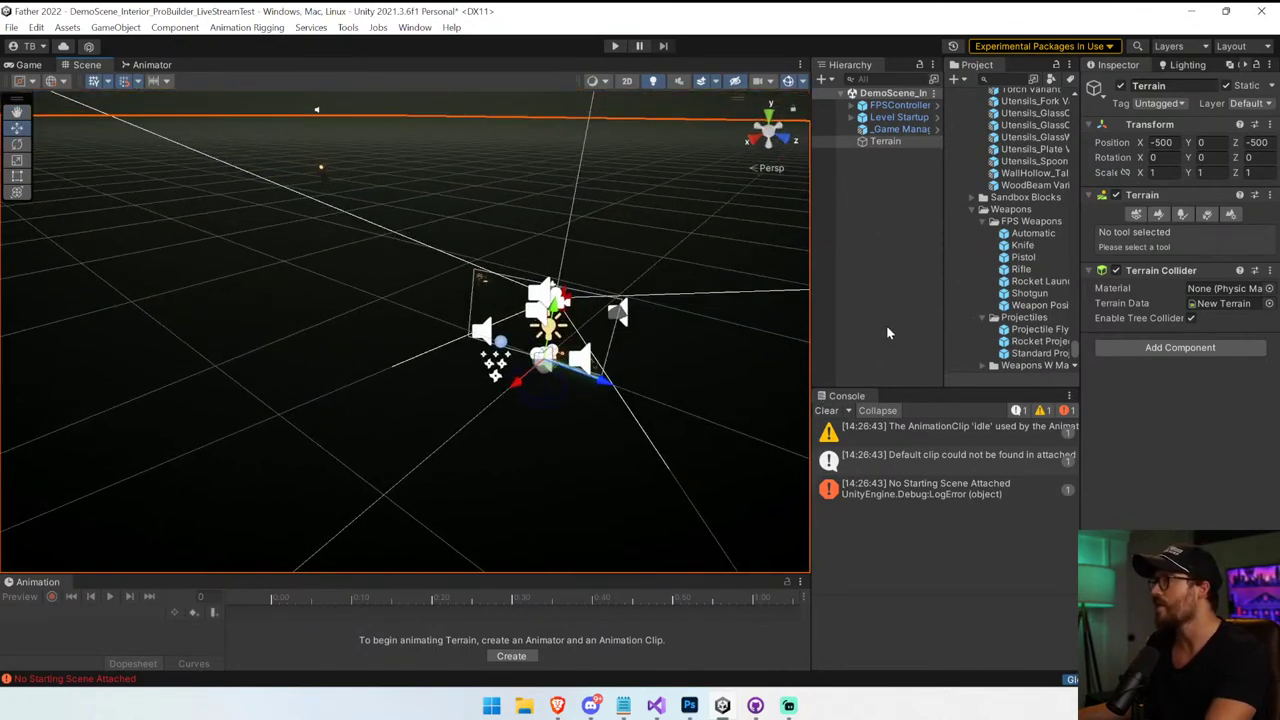
click(898, 105)
click(853, 106)
click(900, 129)
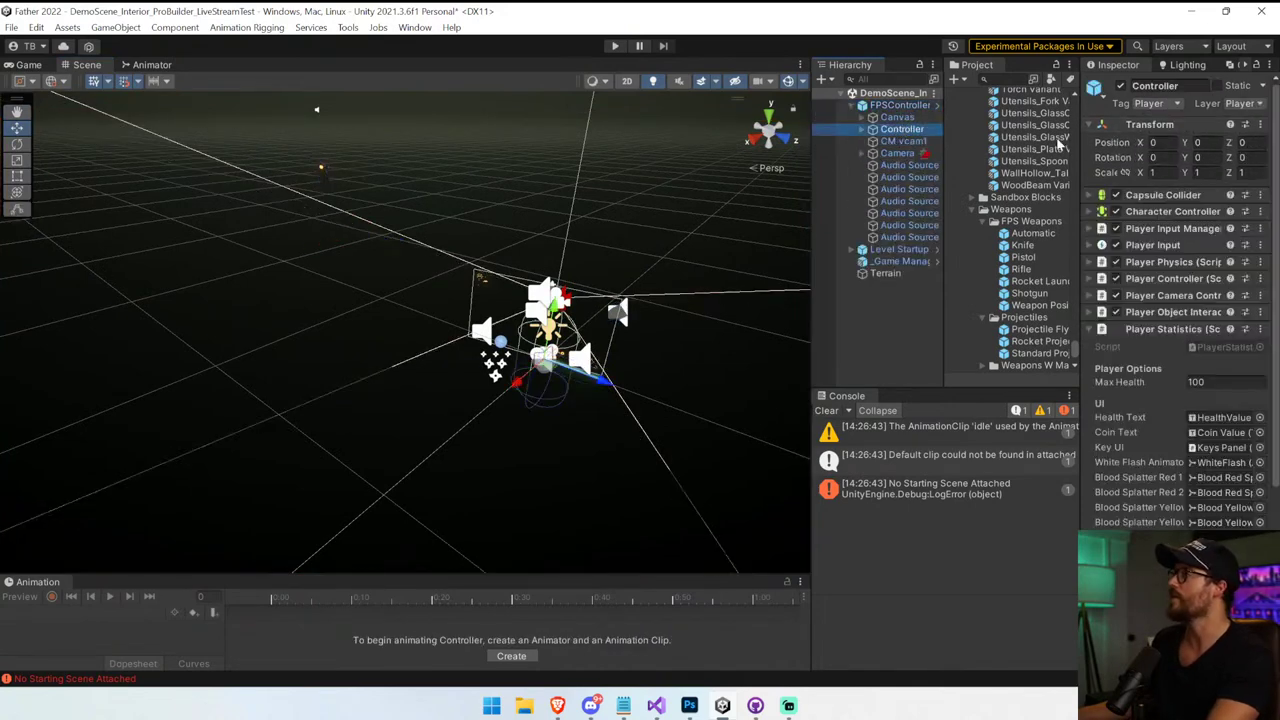
text(5)
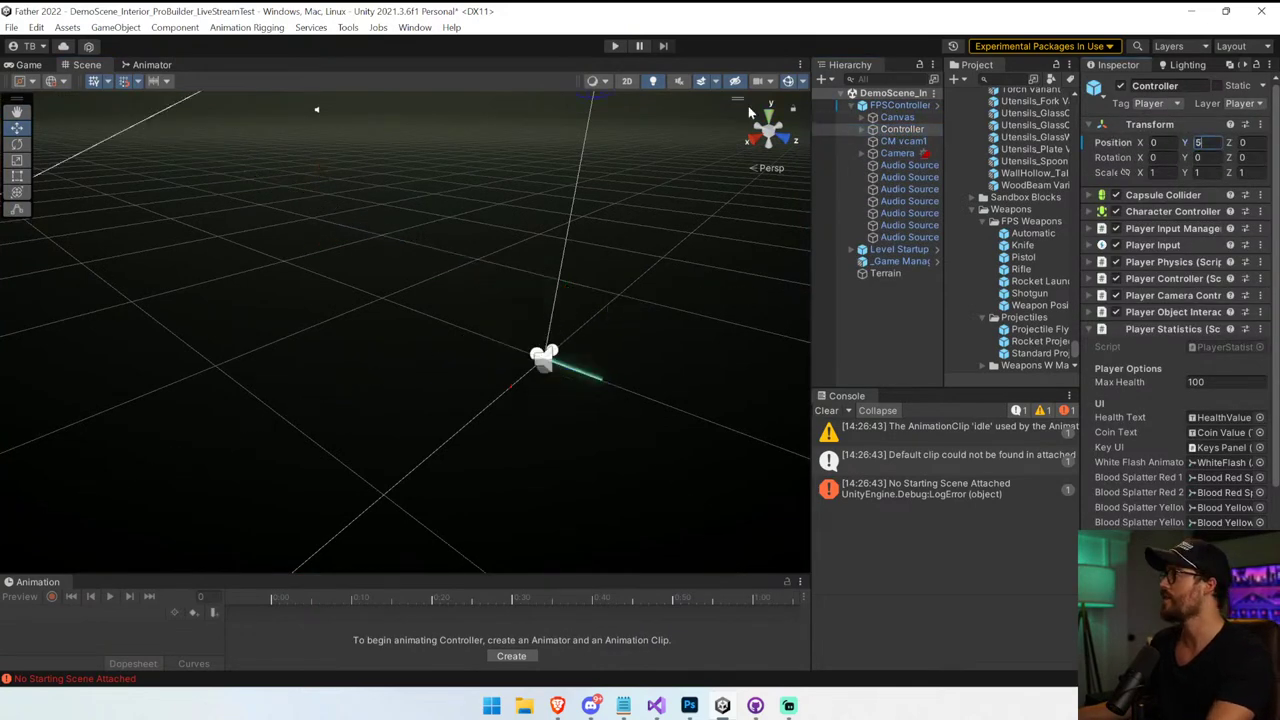
Play-test the scene by walking the player forward and backward on the terrain, and stop playing
click(614, 46)
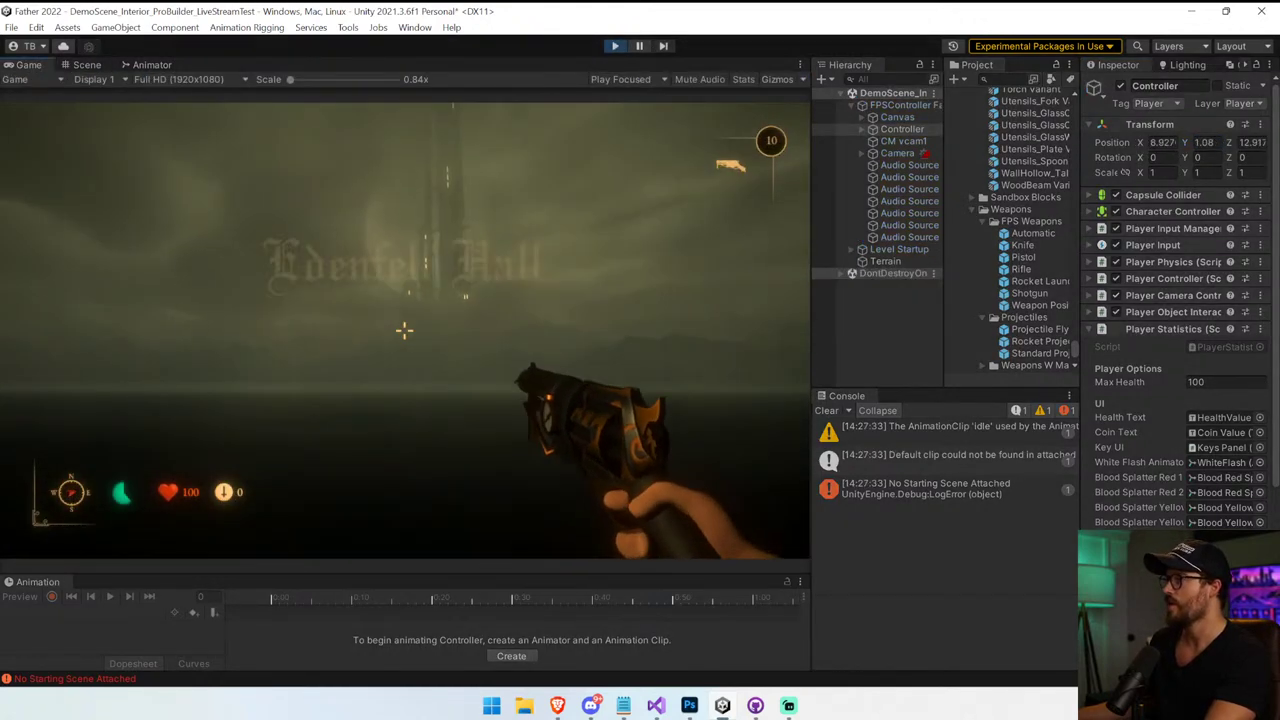
key(w)
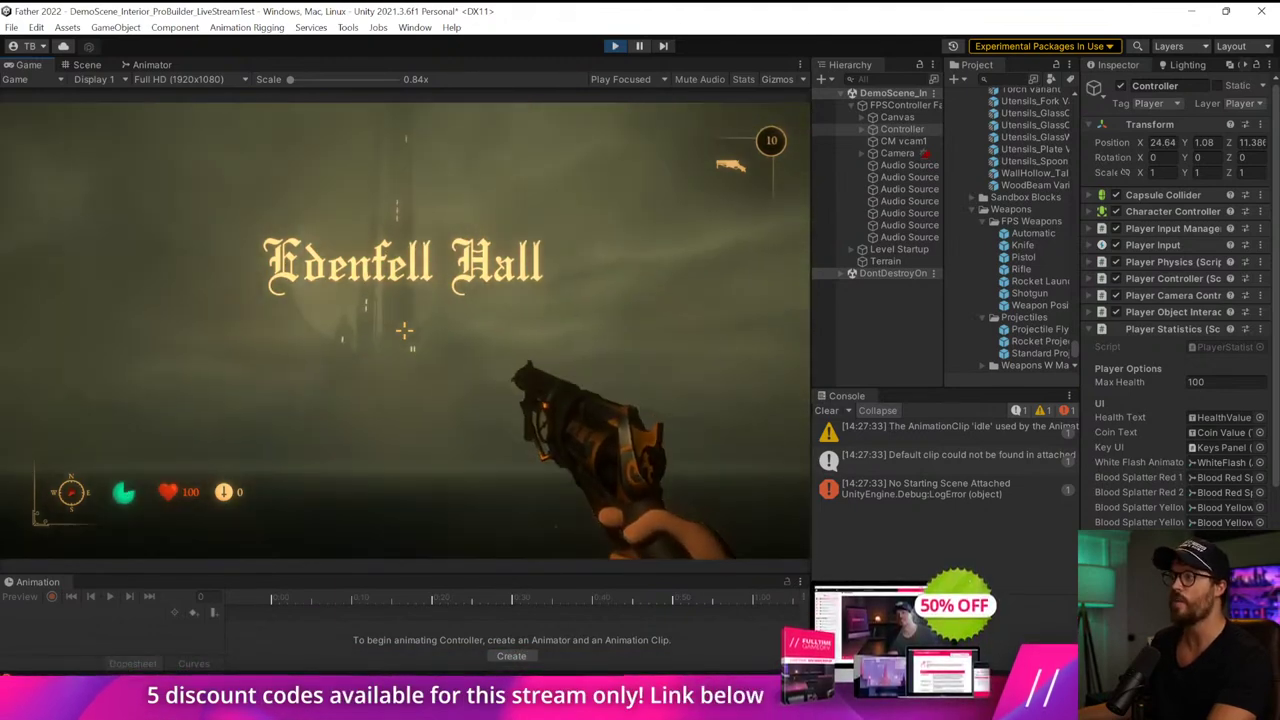
key(s)
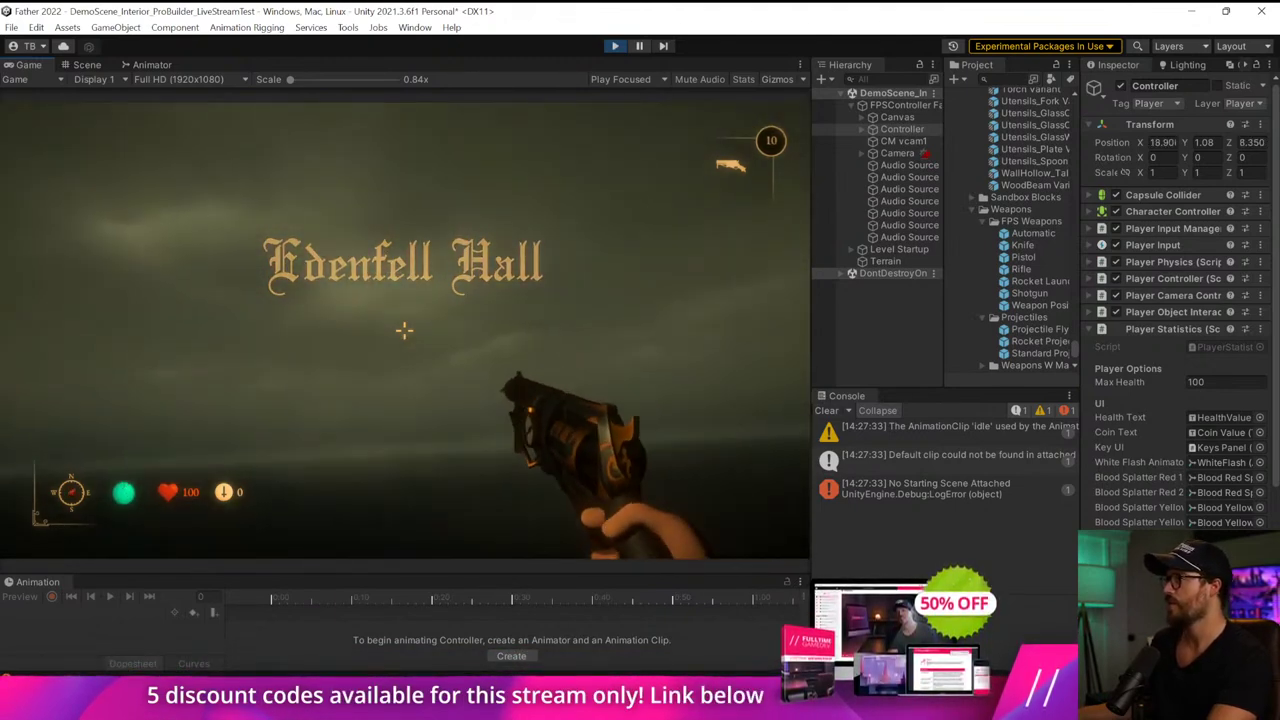
key(ctrl+p)
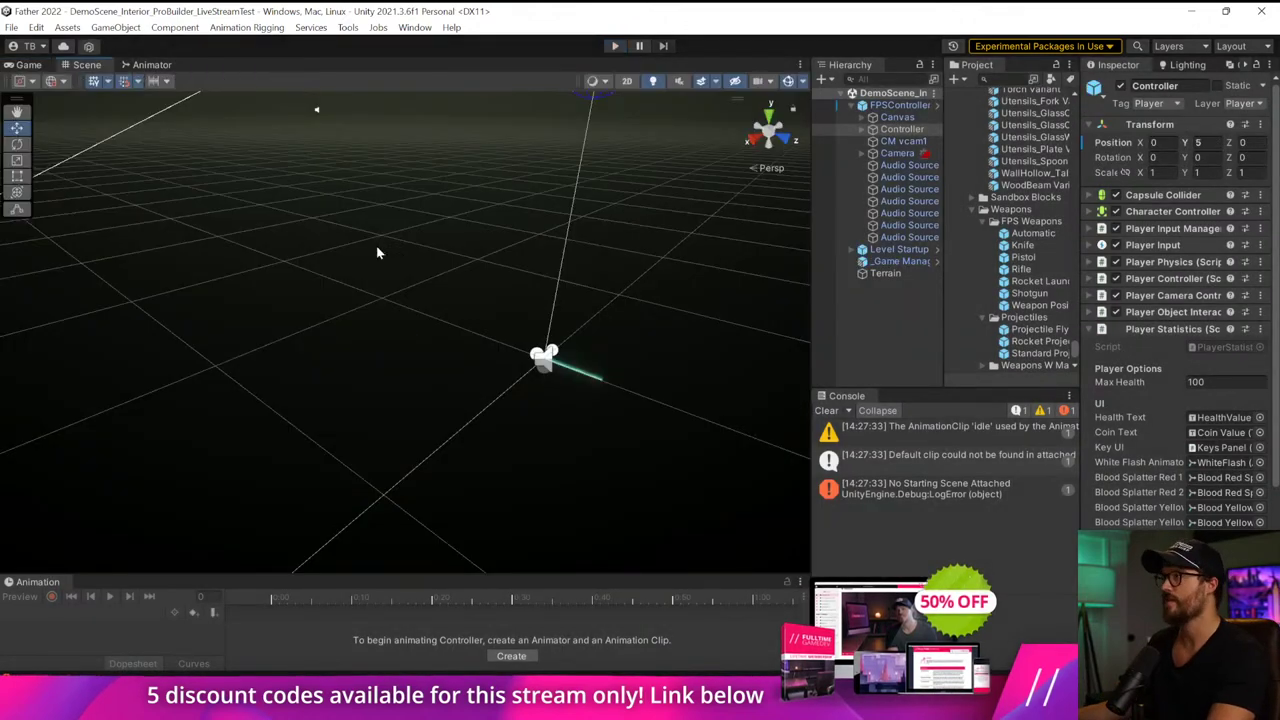
Widen the Inspector area and locate the skybox material assigned in the environment lighting settings among the project assets
right_drag(742, 398, 667, 218)
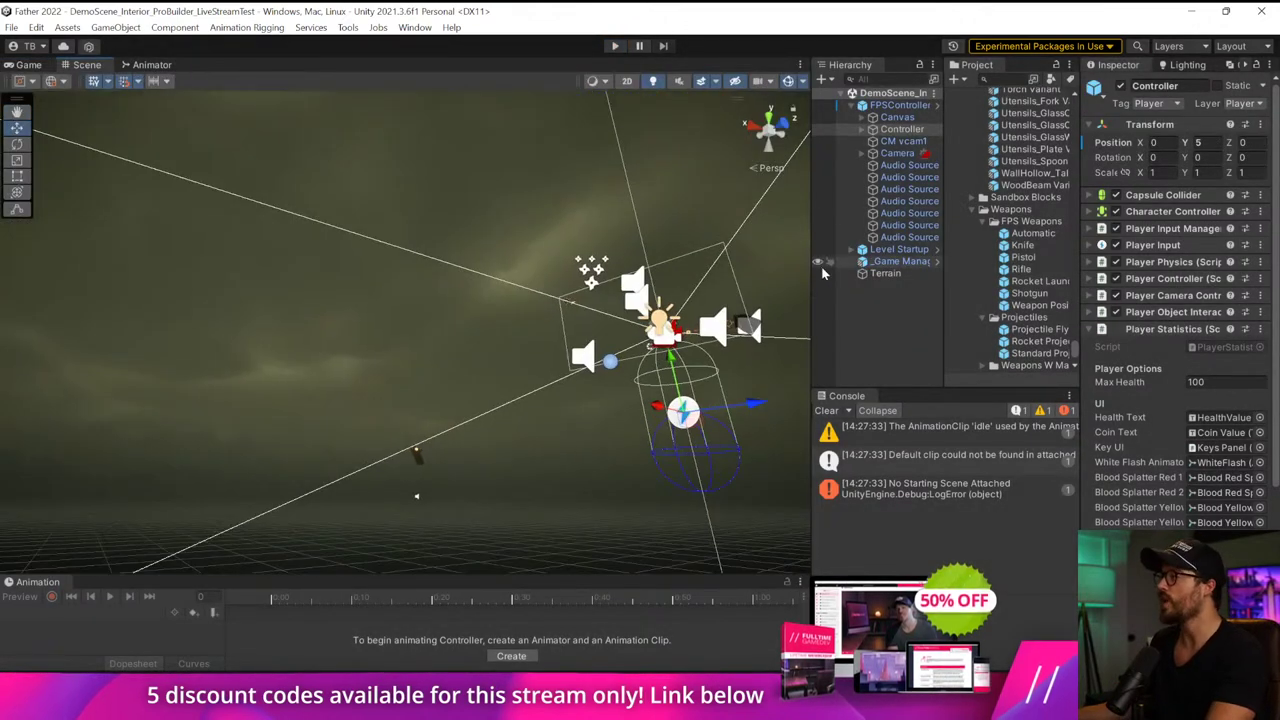
drag(817, 265, 541, 265)
drag(1080, 182, 737, 182)
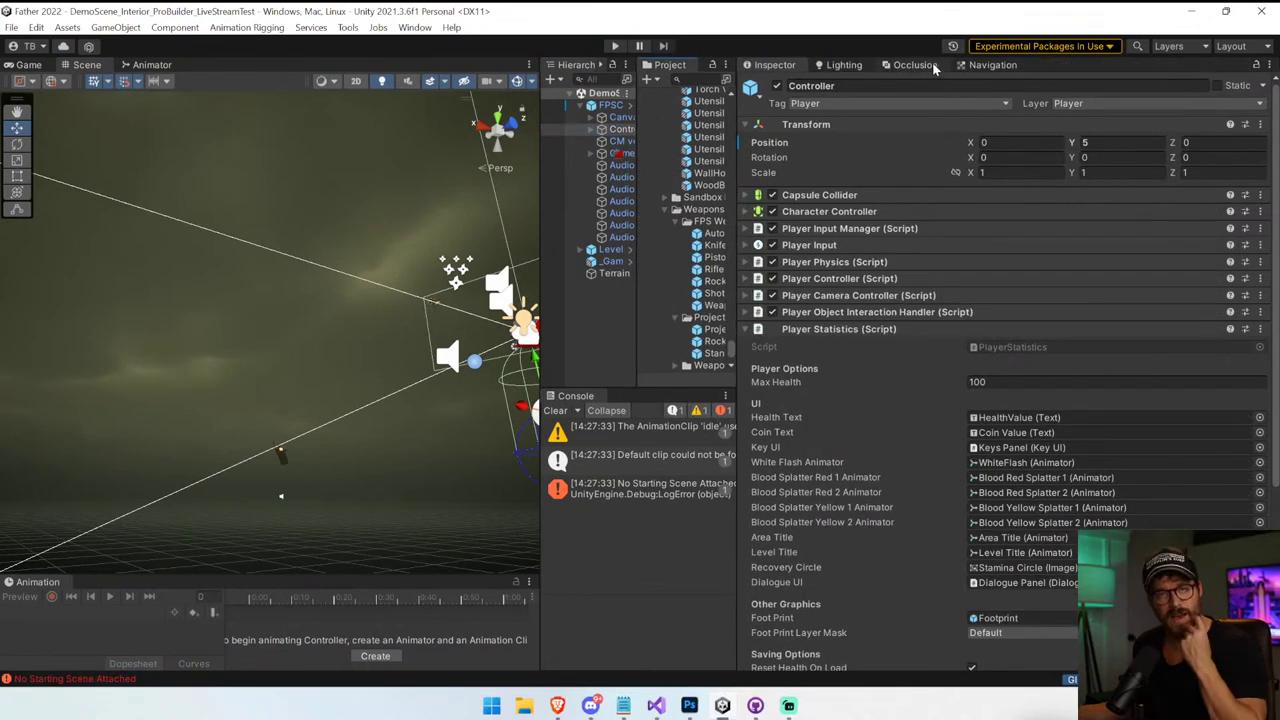
click(826, 70)
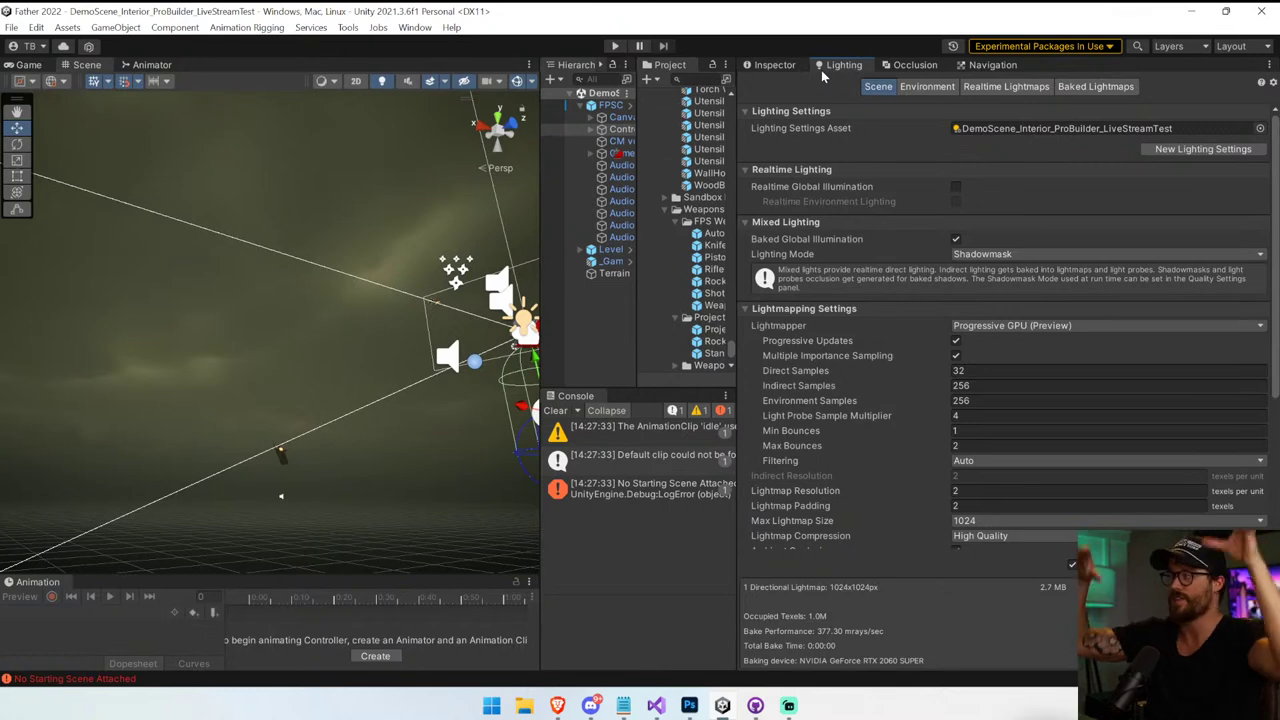
click(924, 87)
click(1010, 130)
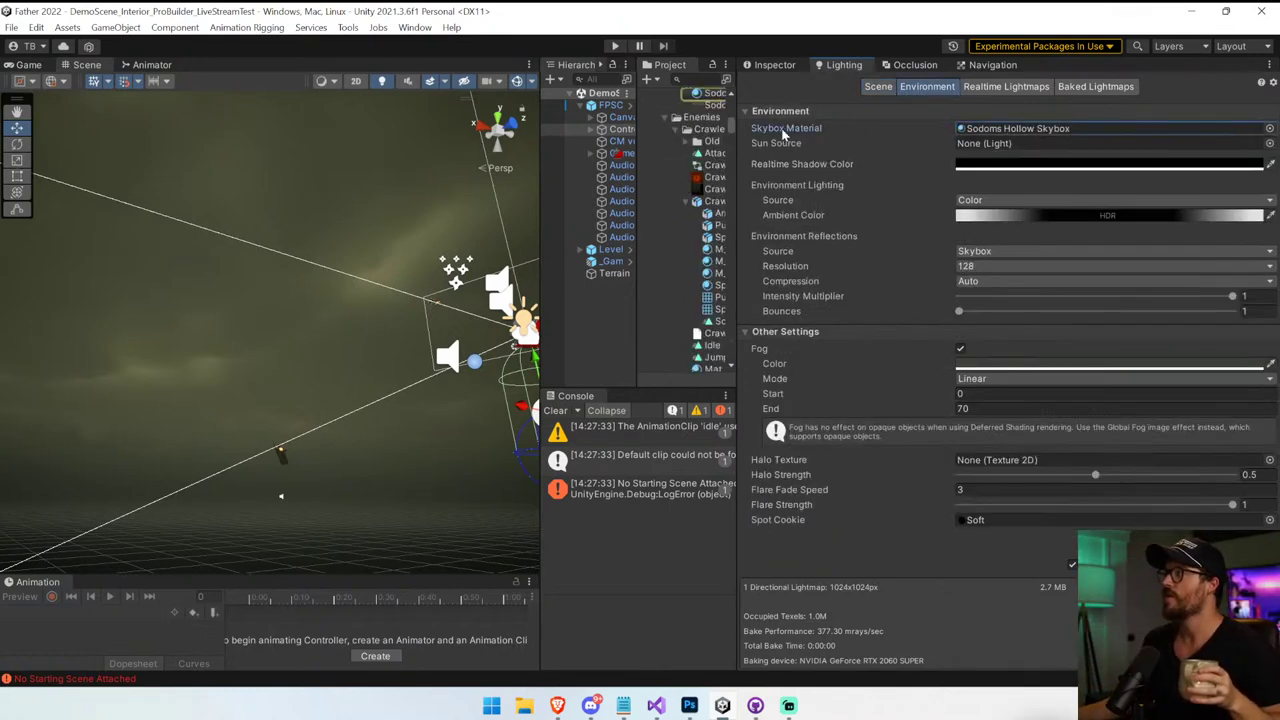
Widen the Project and Hierarchy areas, create a folder named Old in Eden Fell Skybox and move it up into Skyboxes
drag(735, 150, 890, 155)
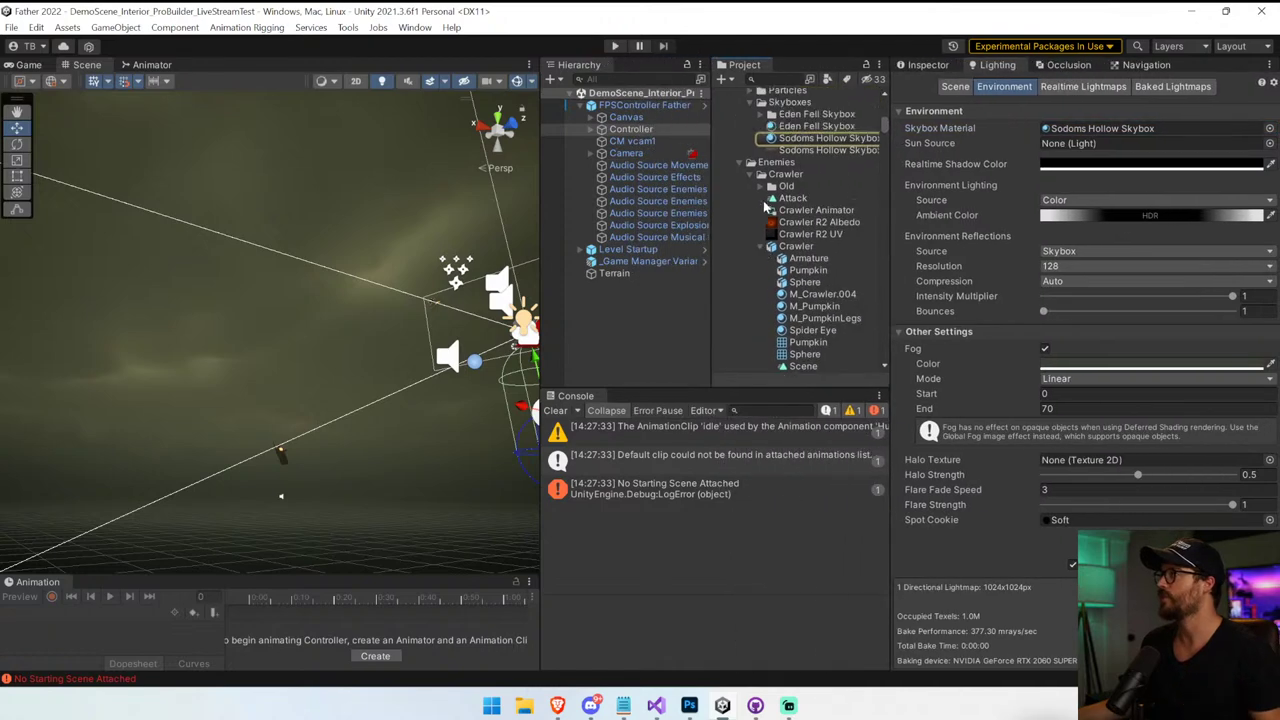
drag(541, 244, 332, 244)
click(738, 160)
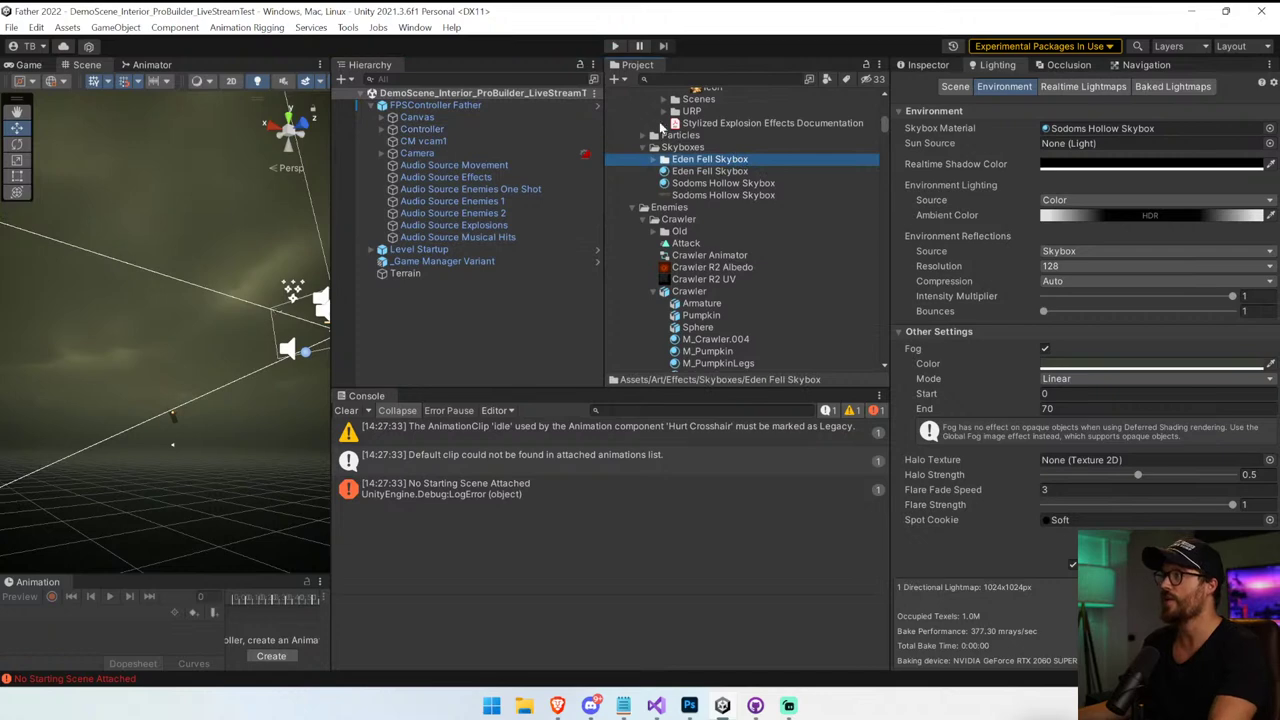
click(624, 79)
click(653, 104)
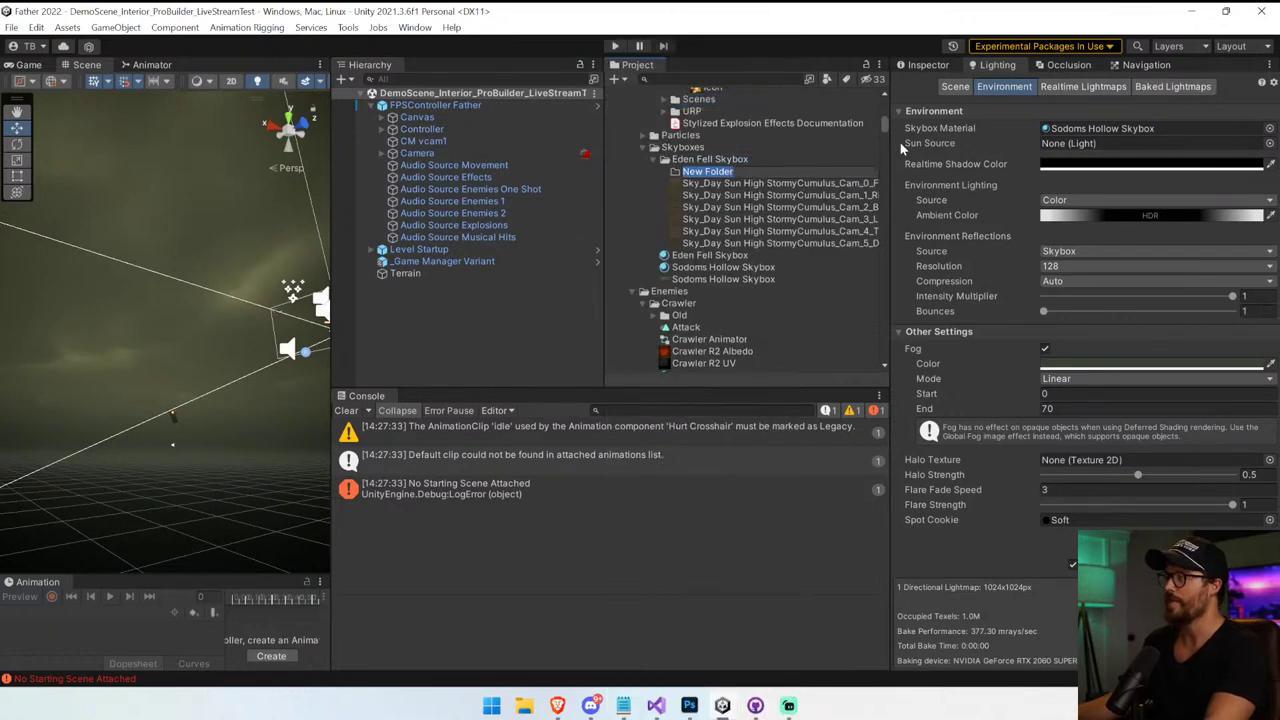
text(Old)
key(Return)
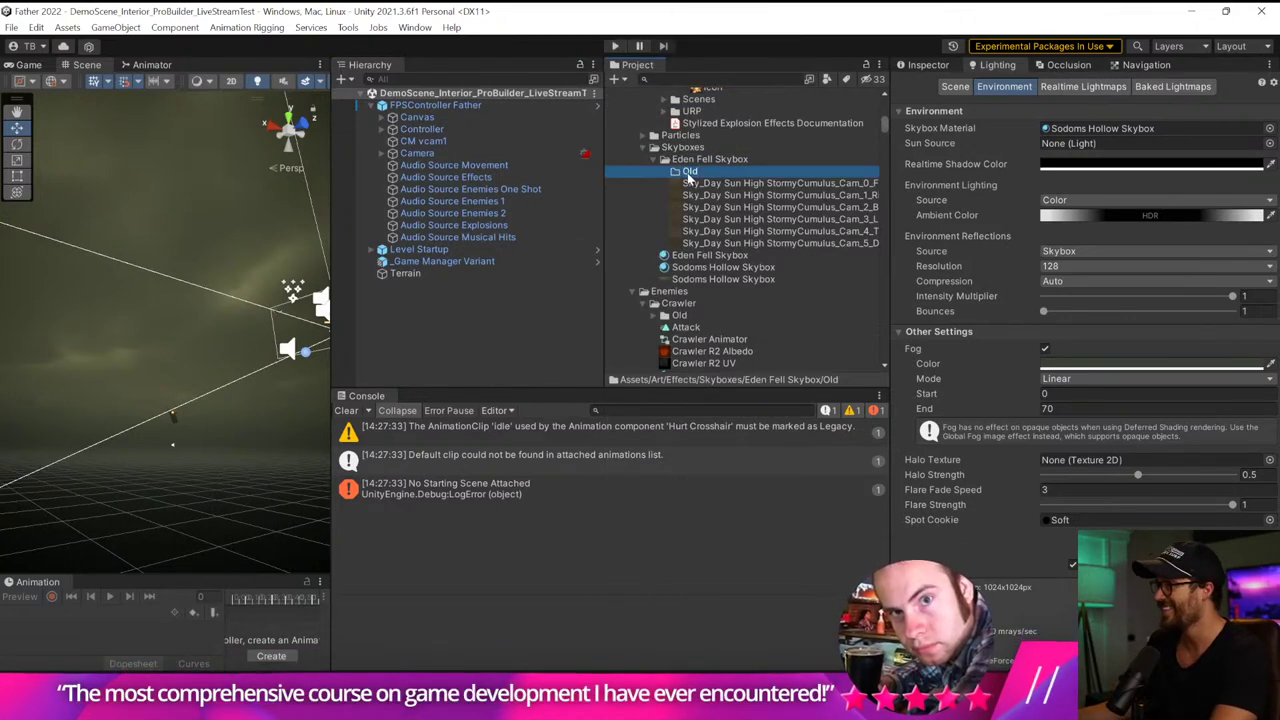
drag(688, 178, 685, 148)
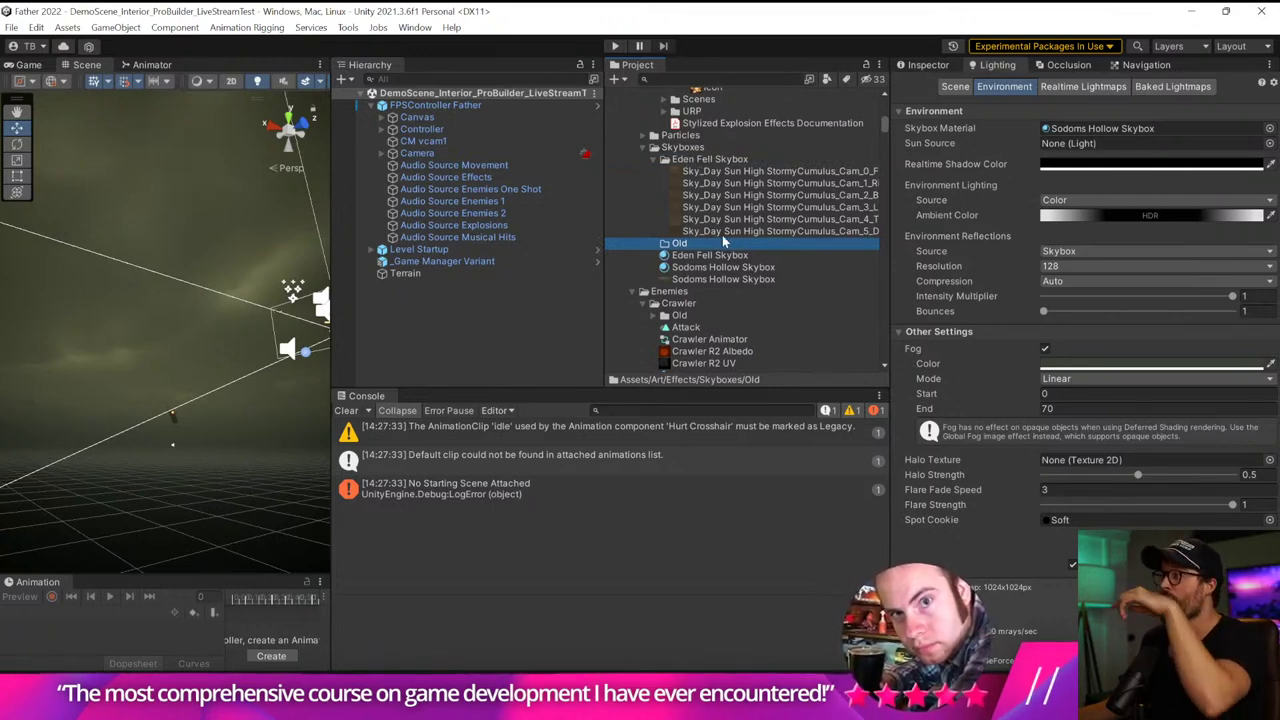
Move the Eden Fell Skybox folder and the Eden Fell Skybox material into the Old folder in Skyboxes
click(652, 159)
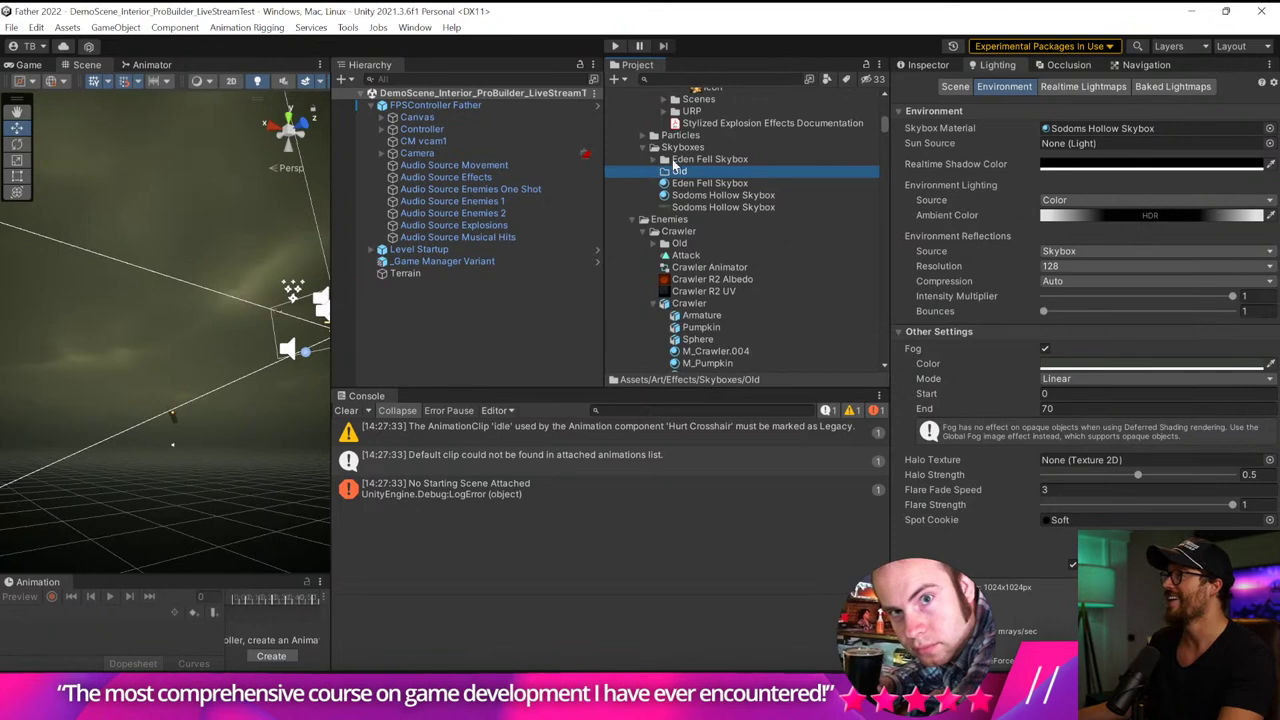
drag(719, 160, 687, 161)
click(692, 172)
Rename both the Sodoms Hollow Skybox material and its texture file to Stormy Skybox
click(702, 175)
key(F2)
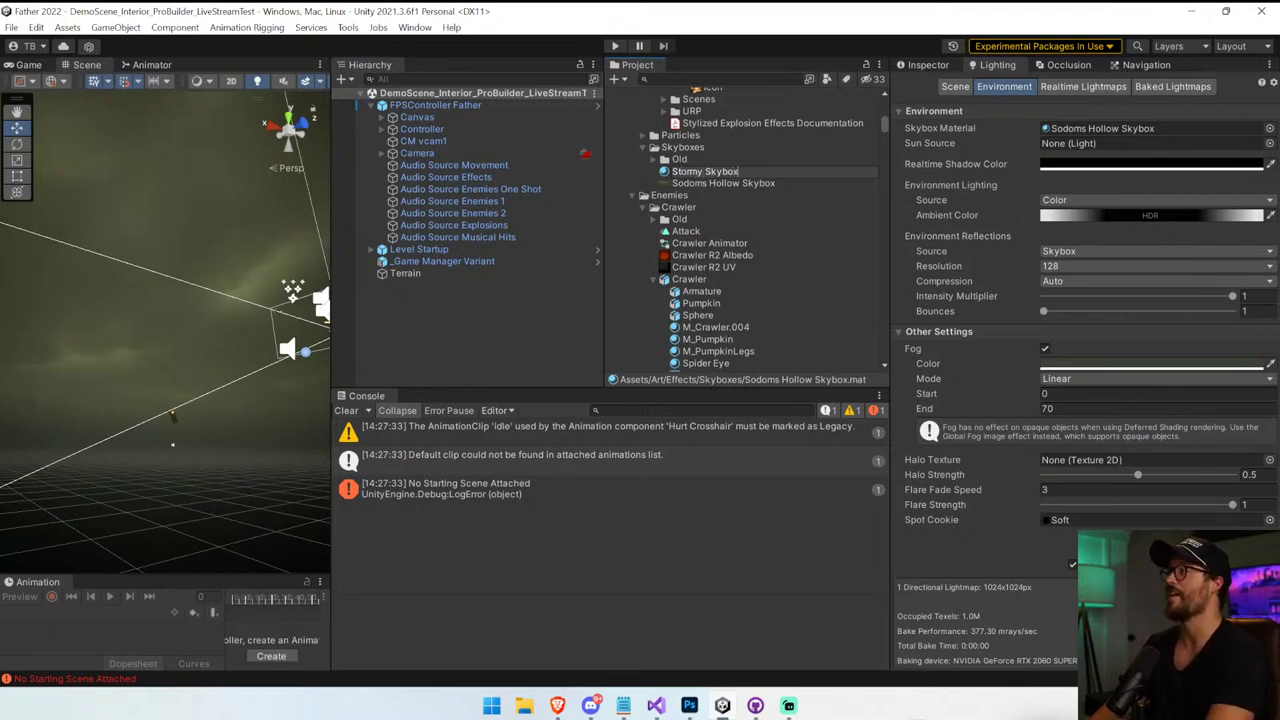
key(Return)
click(699, 173)
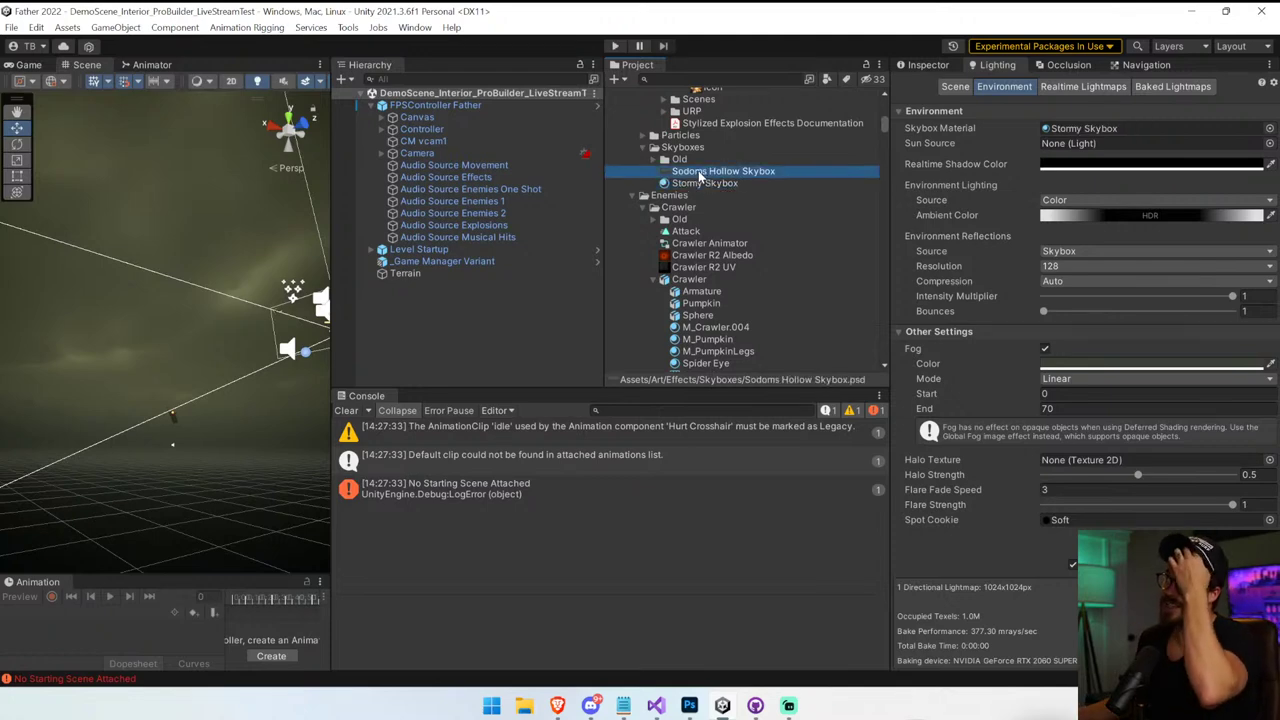
key(F2)
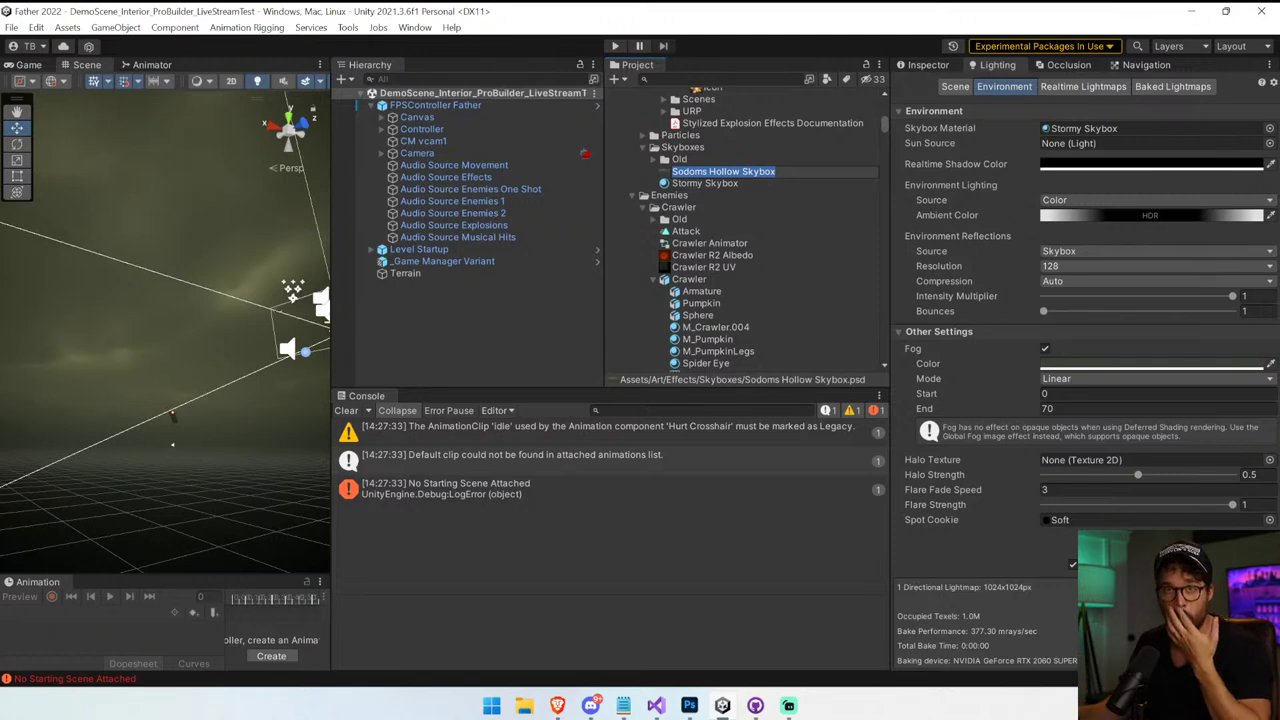
text(Storm)
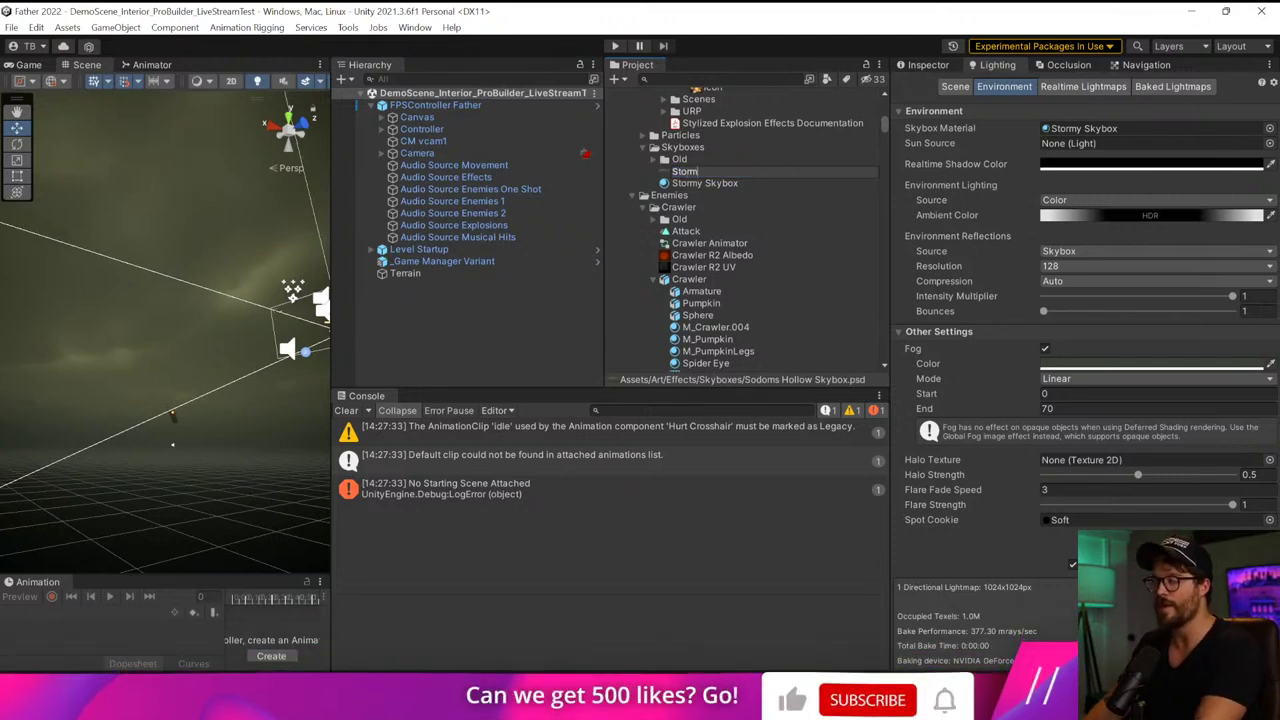
text(y Skybox)
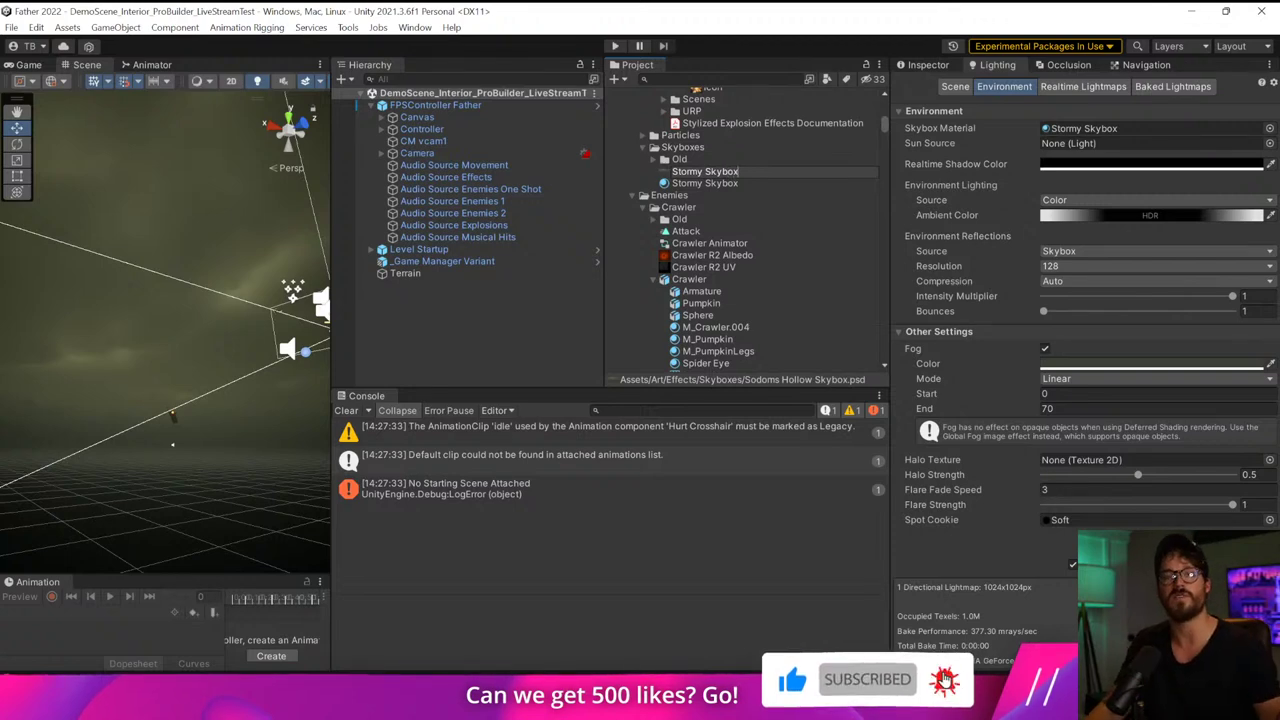
key(Return)
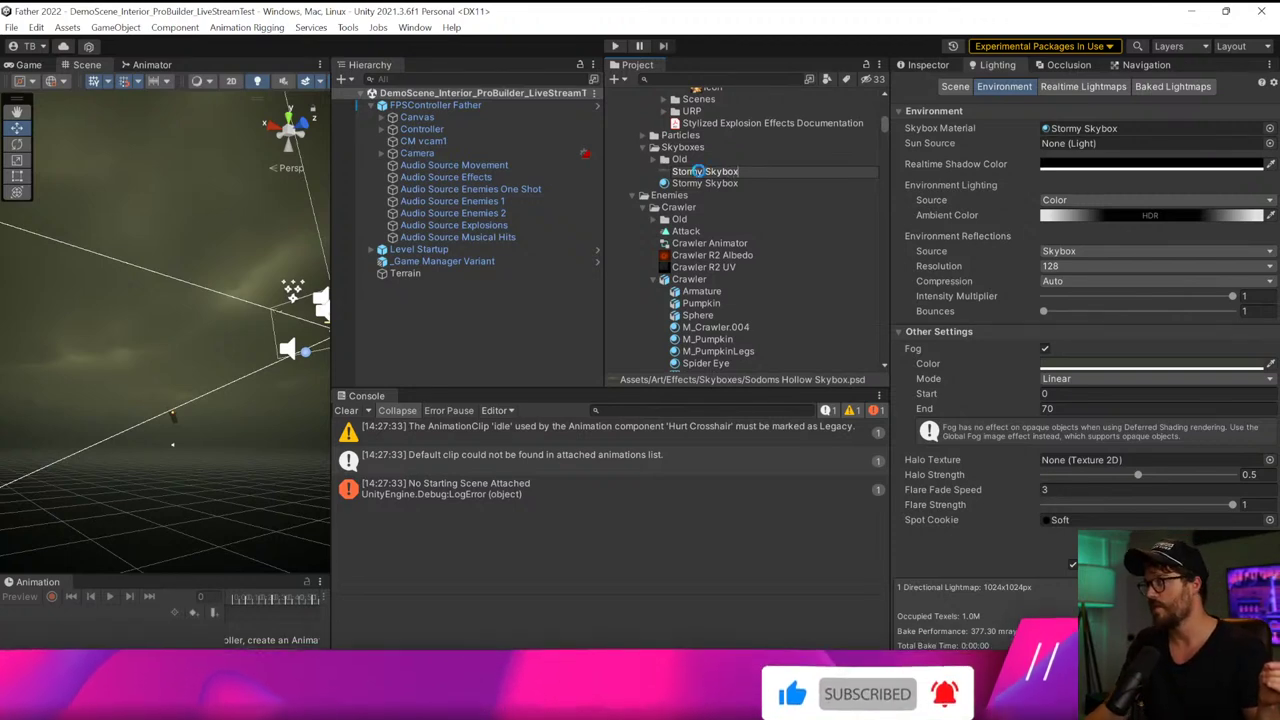
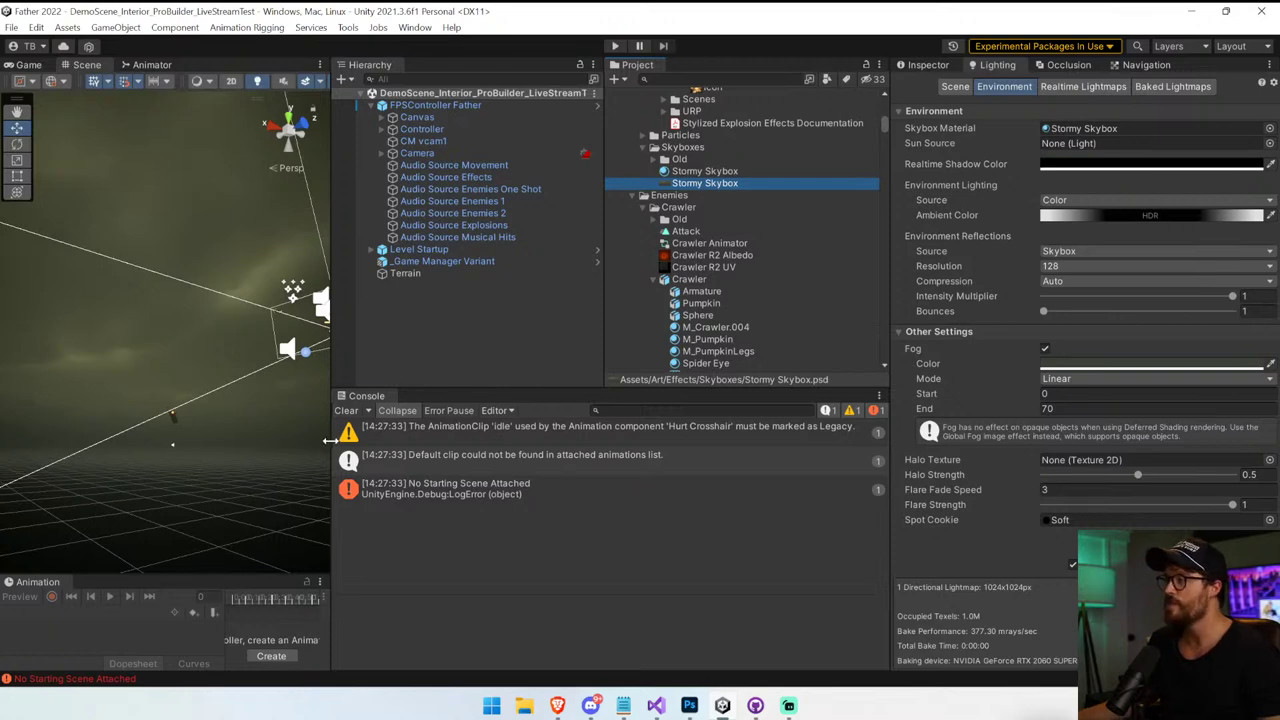
Widen the Scene view, clear the Console and shrink it, and select FPSController Father
drag(329, 440, 558, 415)
click(567, 410)
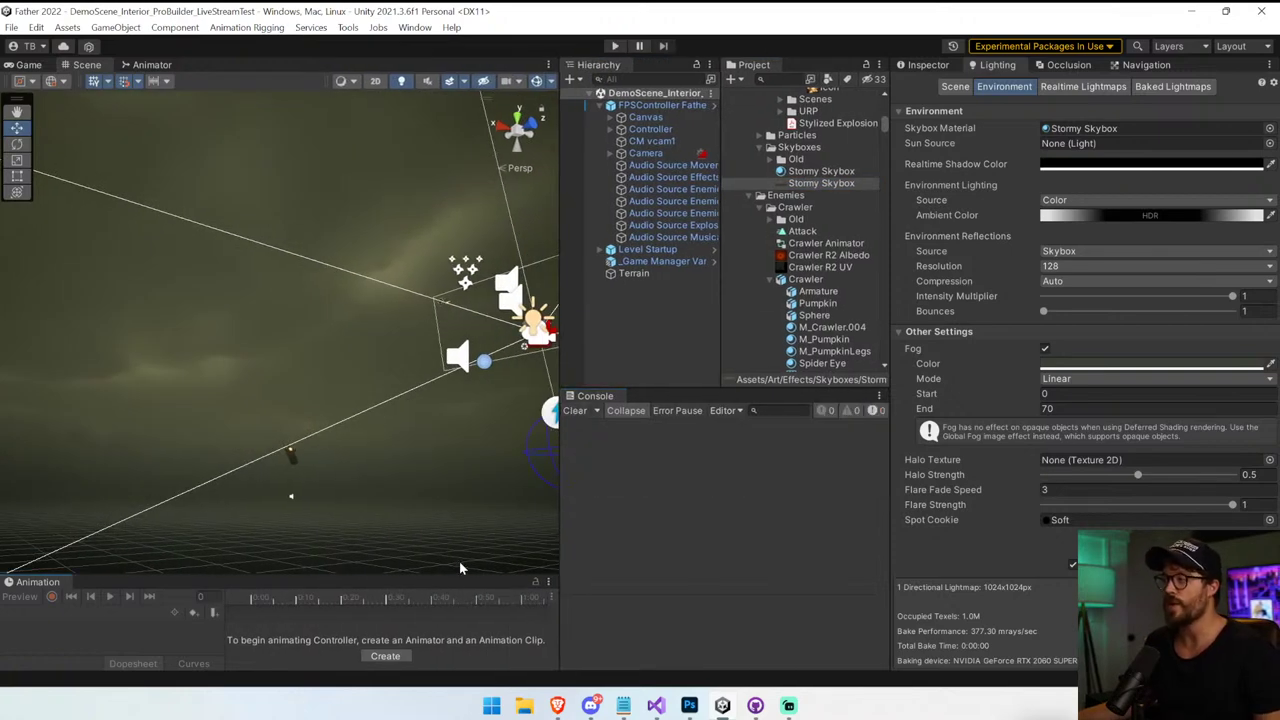
drag(683, 392, 674, 518)
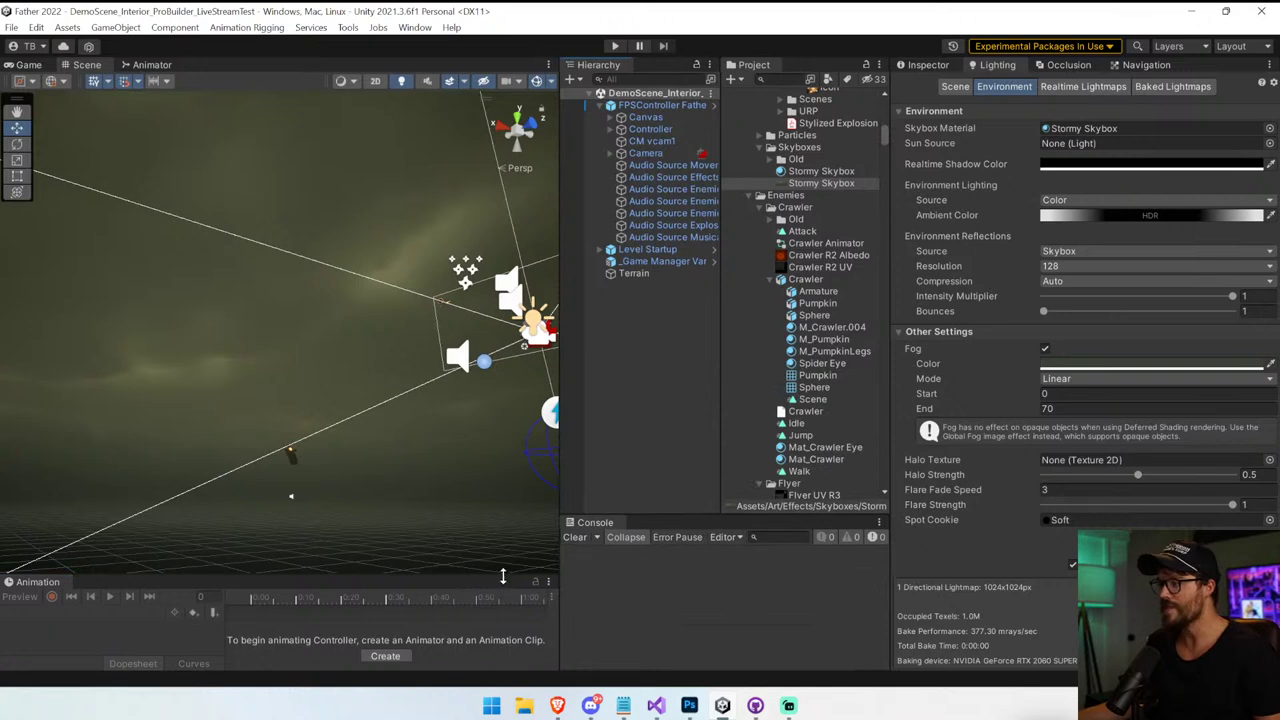
drag(561, 564, 491, 566)
click(546, 106)
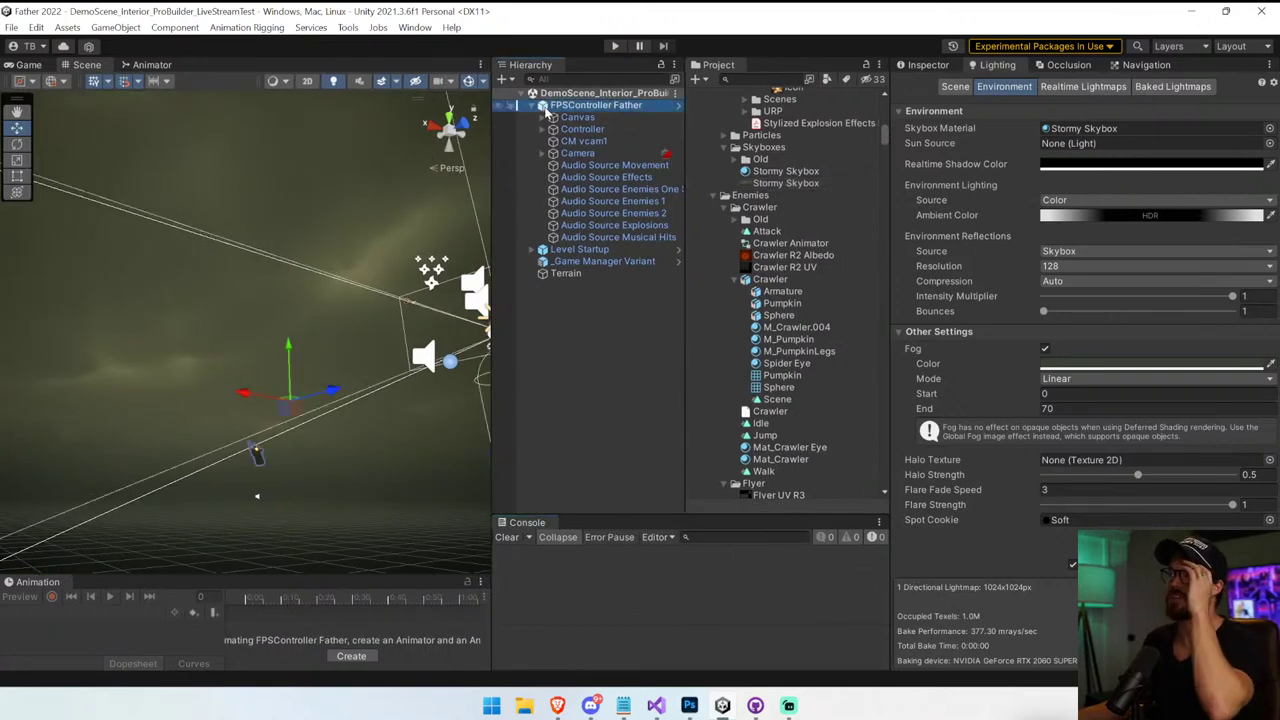
Save the current scene as a new scene named Level 1 in the project's Scenes folder
click(11, 27)
click(40, 114)
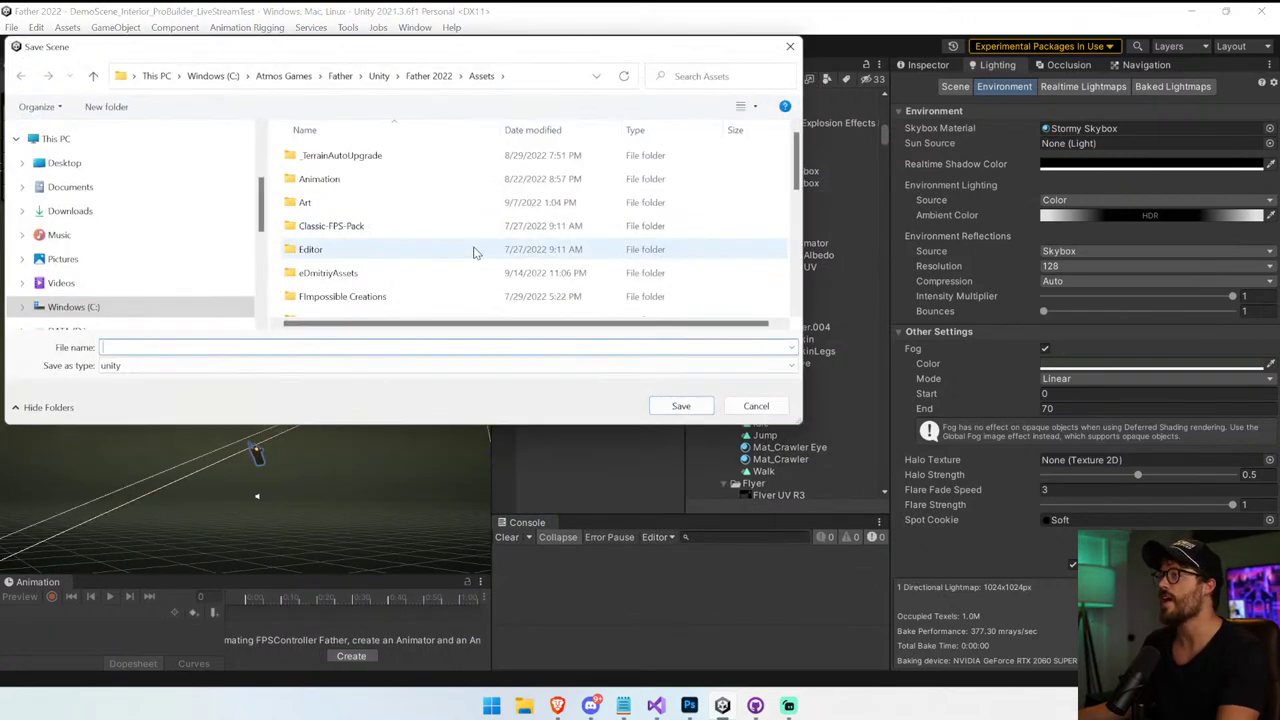
scroll(400, 245, down, 5)
double_click(330, 191)
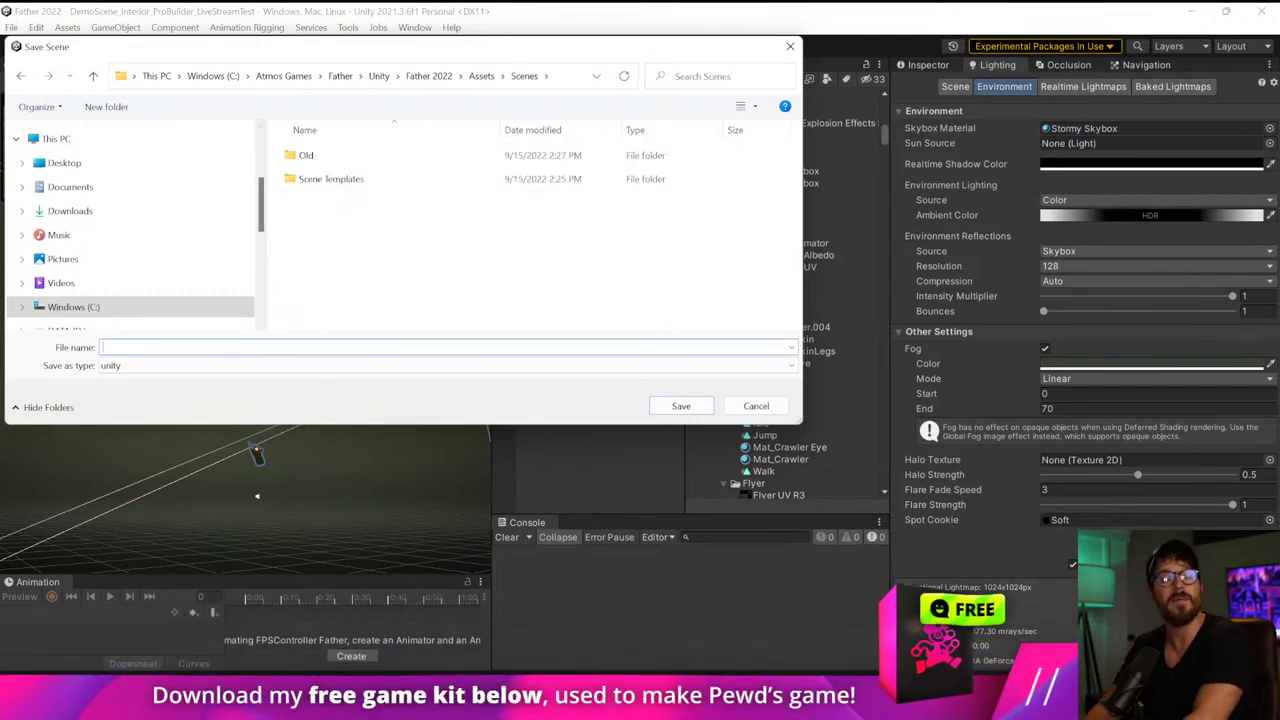
text(Level )
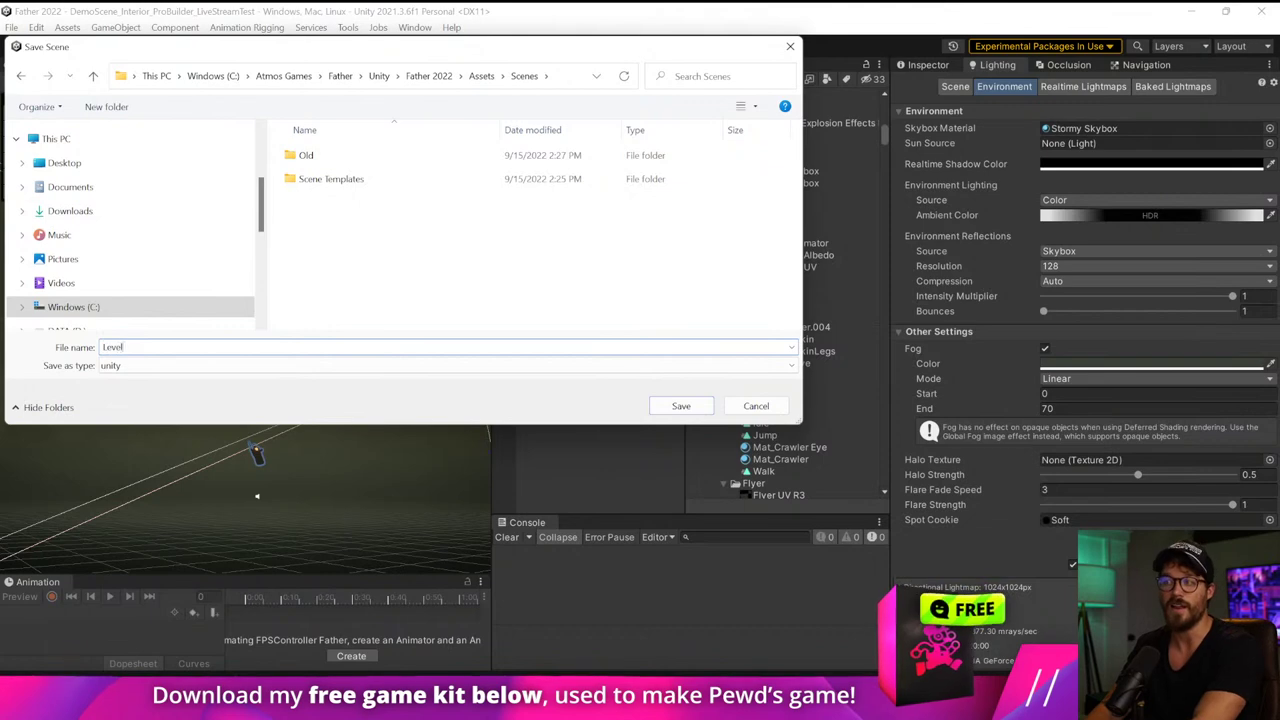
text(1)
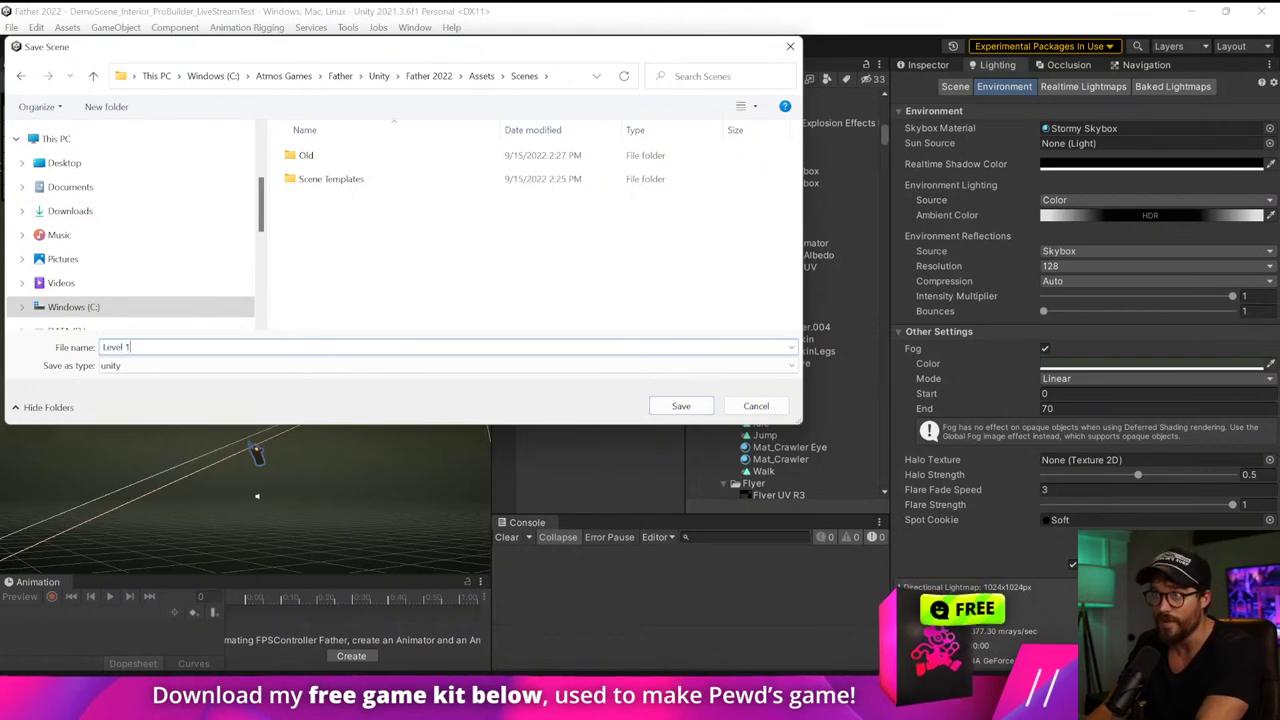
click(681, 406)
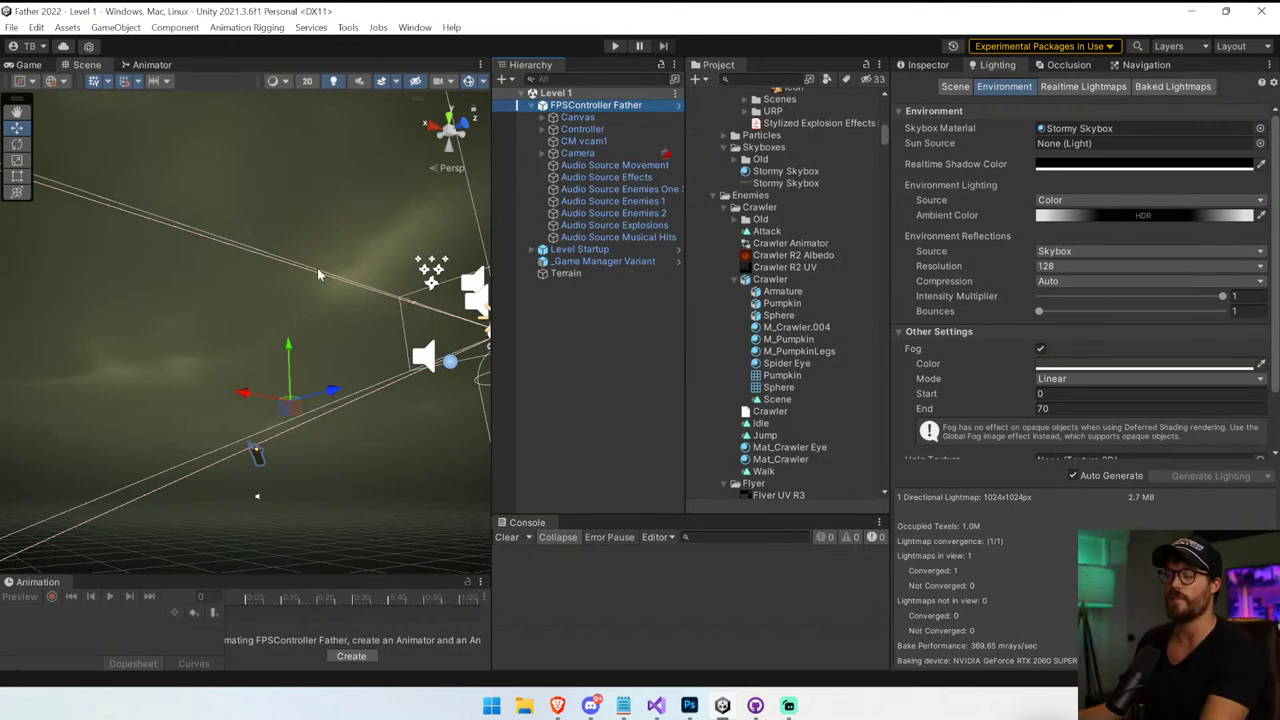
Turn the Scene view towards the castle towers in the skybox and open the Stormy Skybox texture in Photoshop
drag(492, 389, 540, 389)
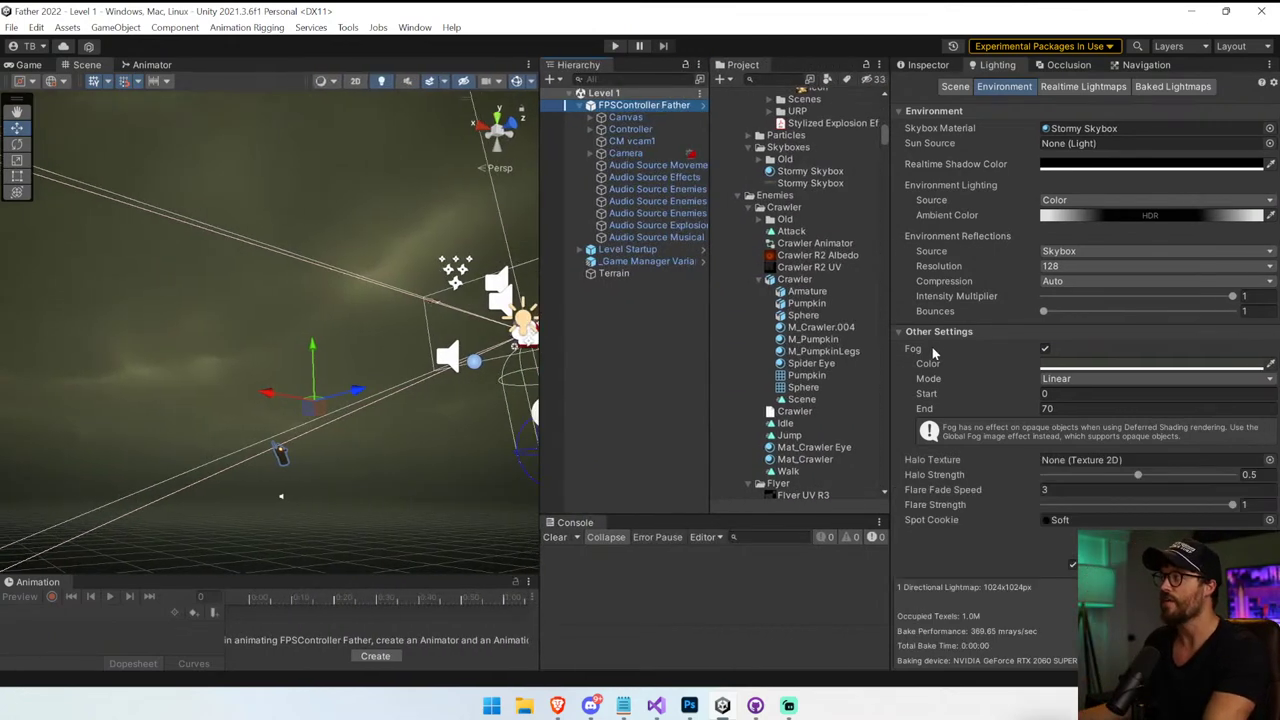
drag(893, 347, 993, 328)
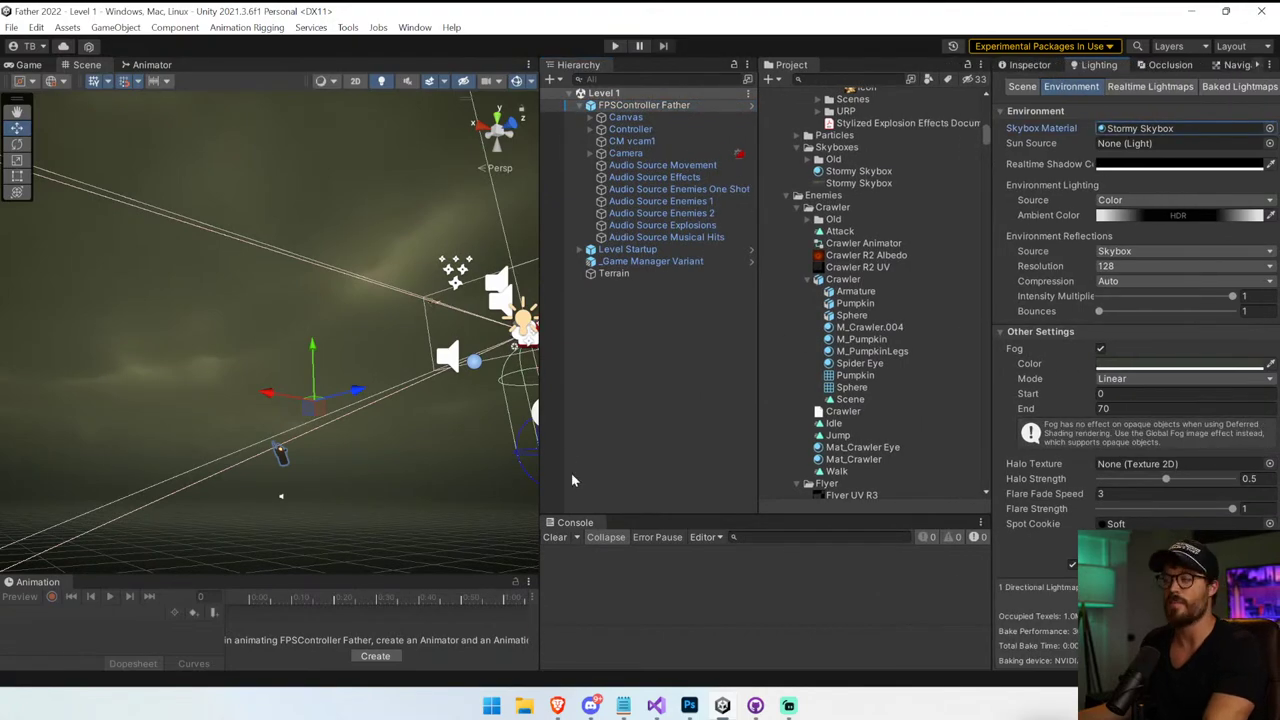
right_drag(318, 420, 1144, 394)
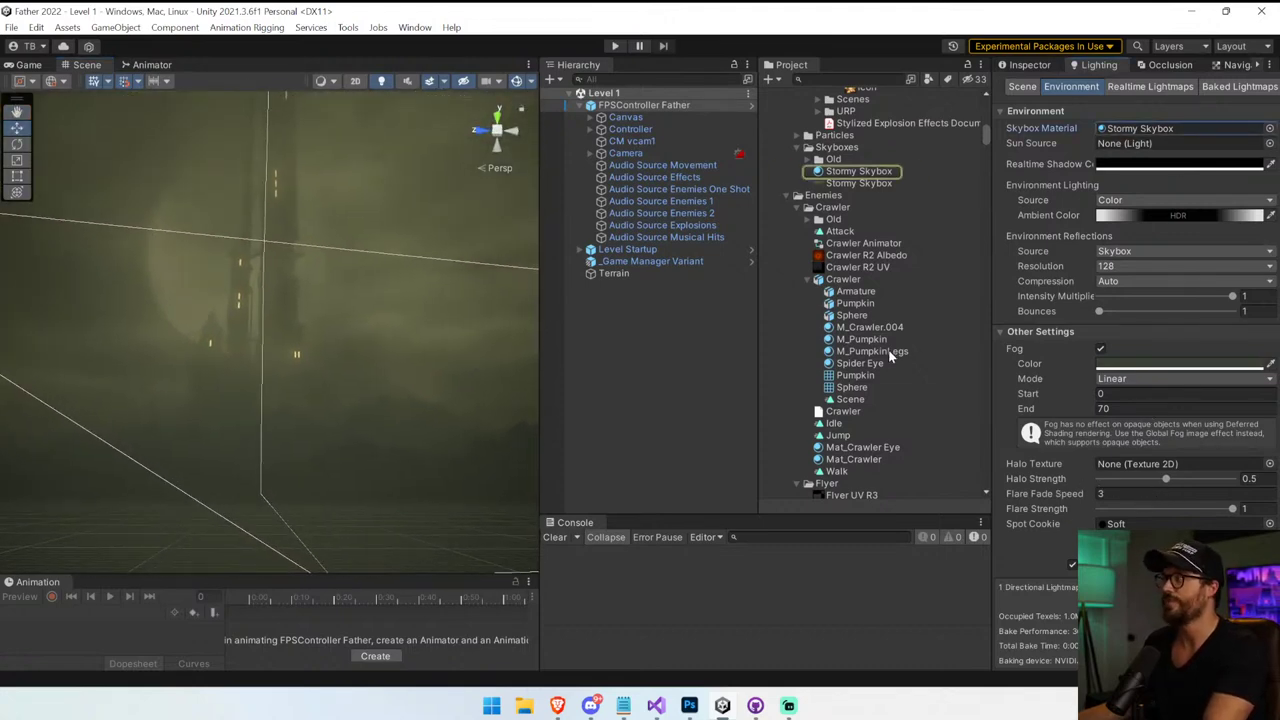
double_click(850, 184)
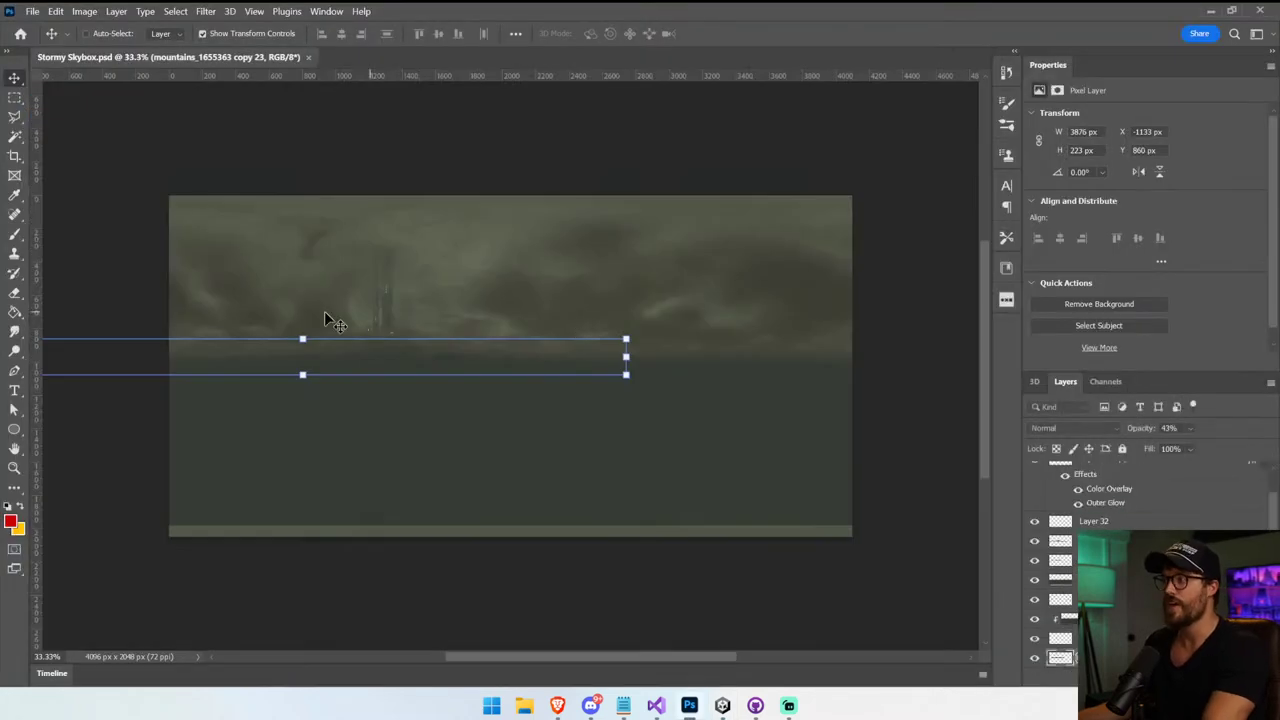
Hide the castle tower layers in the skybox image, including Hue/Saturation 6 copy and Layer 33
click(375, 291)
key(ctrl+space)
ctrl+drag(271, 201, 588, 456)
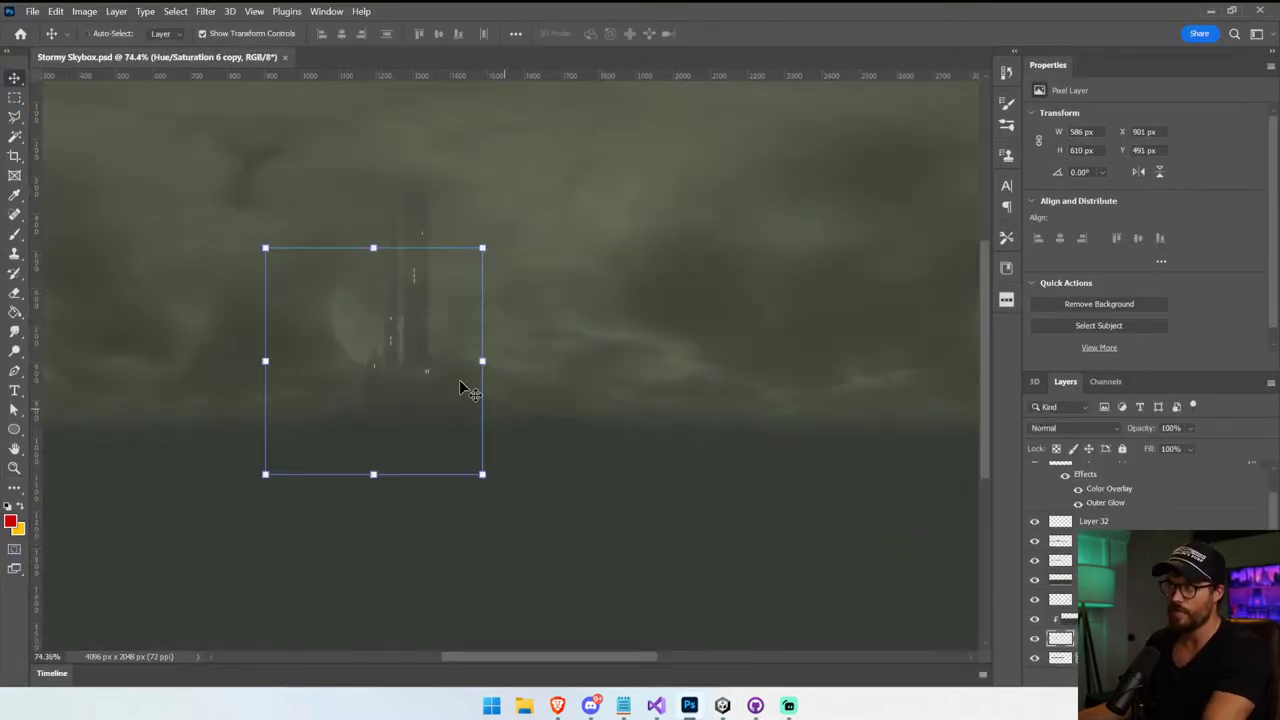
scroll(1060, 560, down, 1)
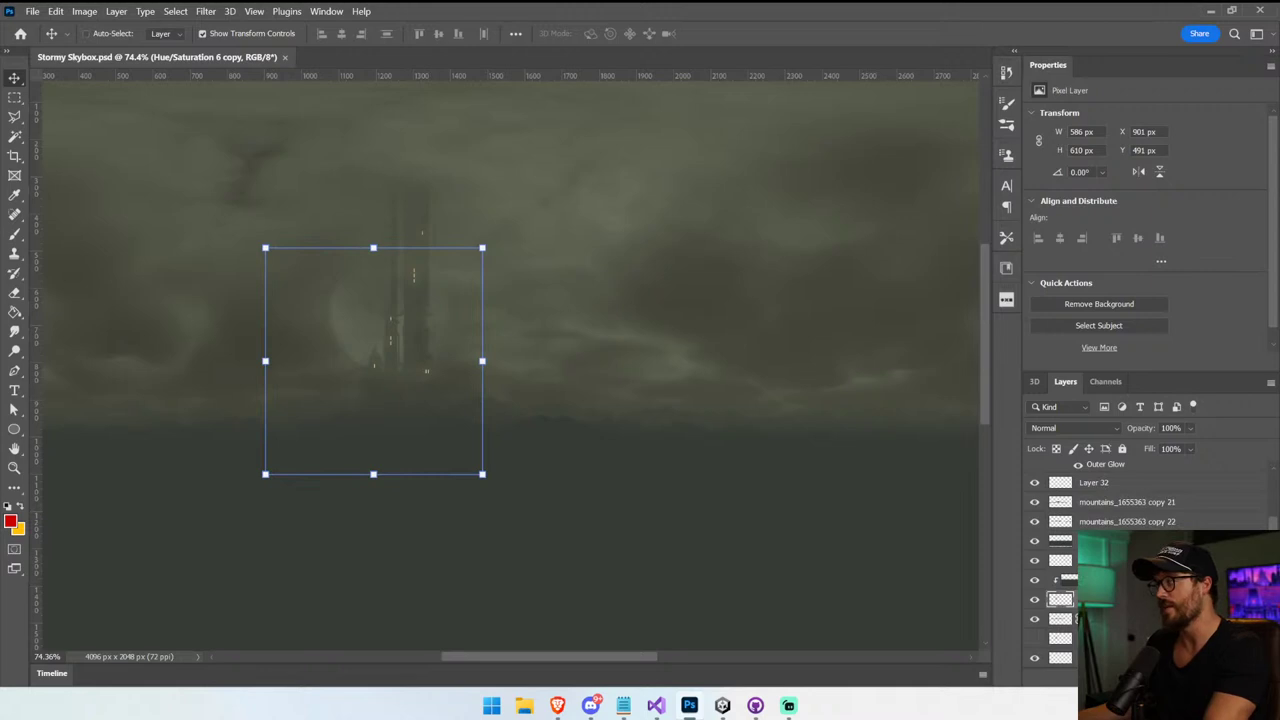
click(1035, 597)
ctrl+click(414, 218)
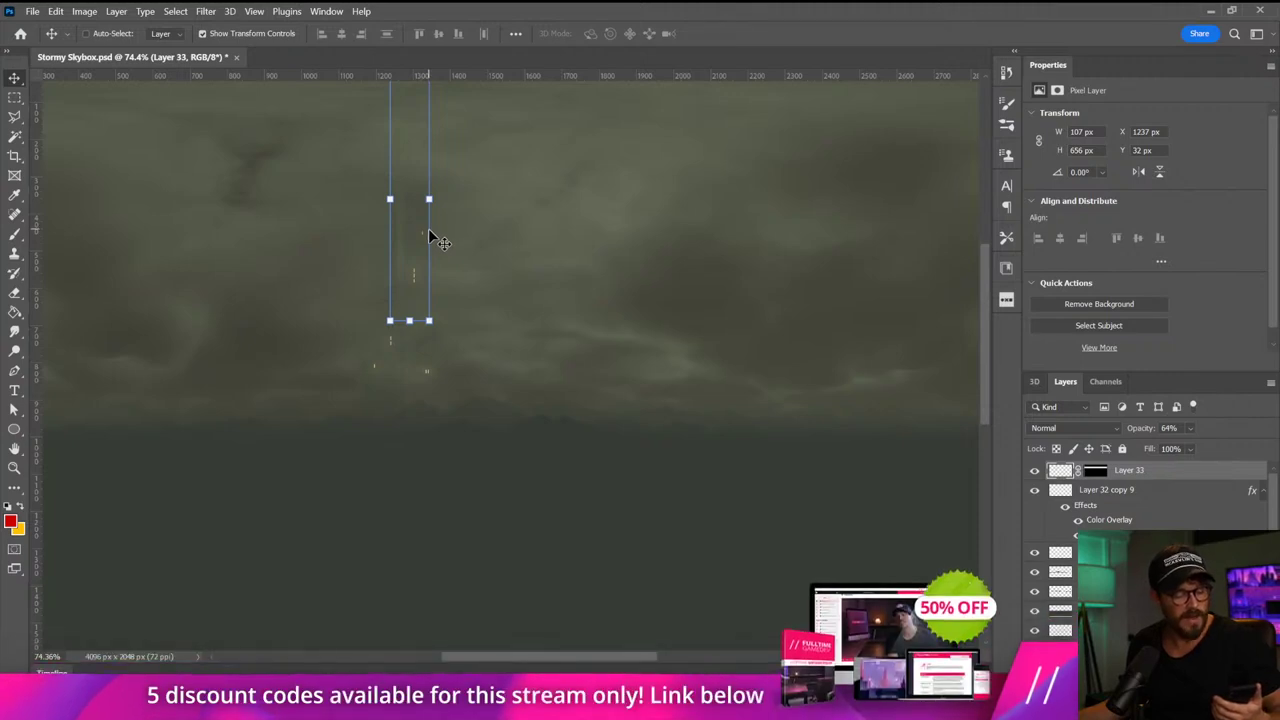
click(1035, 471)
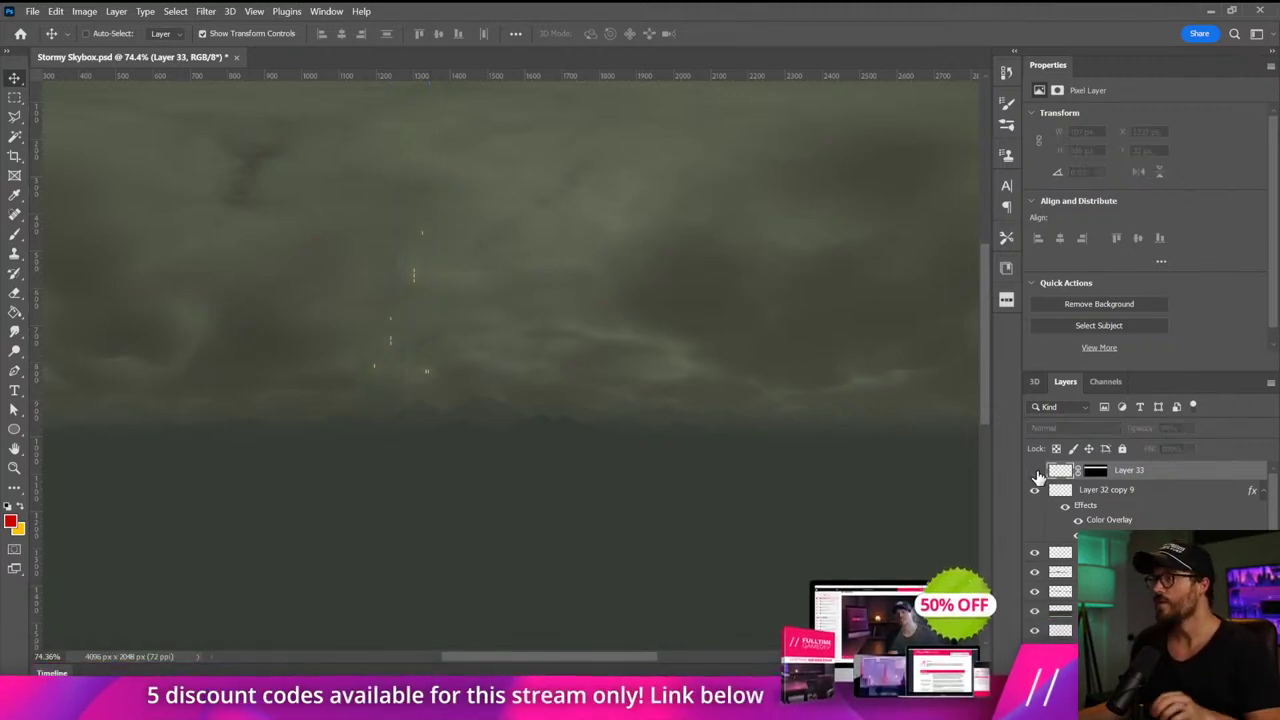
Hide the tower window lights on Layer 32 copy 9 and the leftover small detail on Layer 29
ctrl+drag(341, 214, 543, 463)
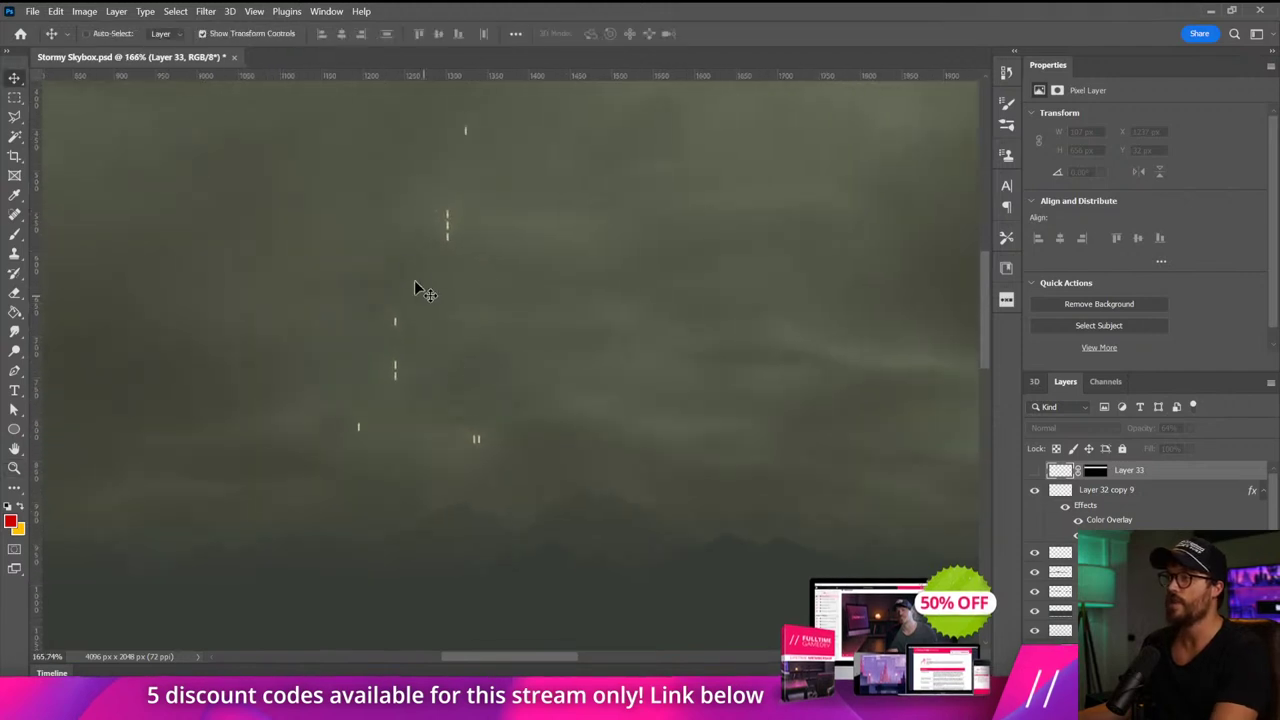
ctrl+click(448, 237)
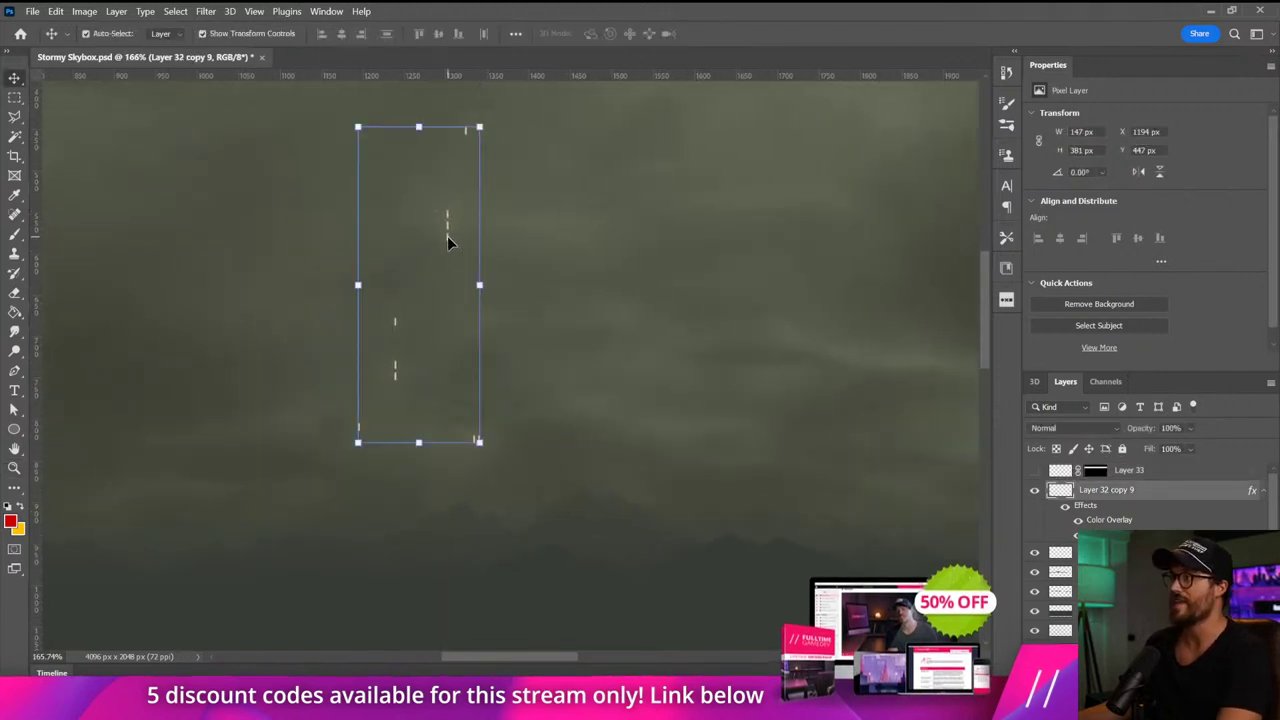
click(1034, 490)
ctrl+click(365, 396)
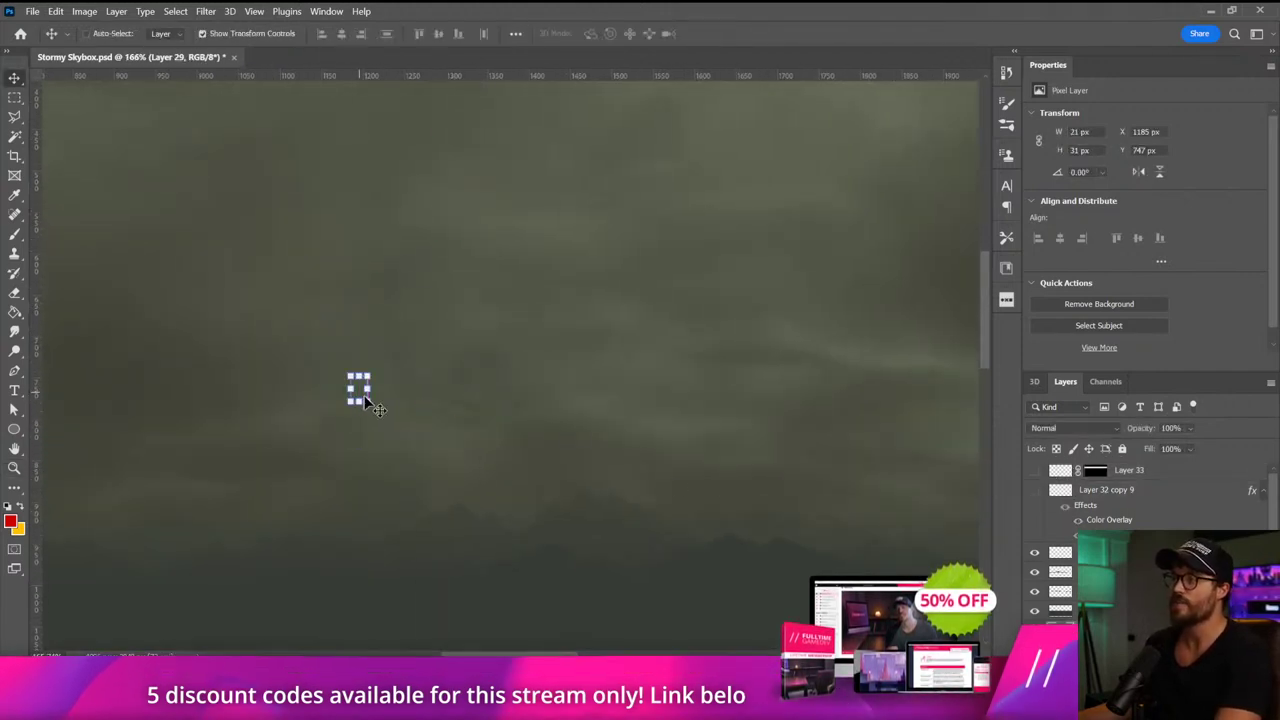
click(1034, 632)
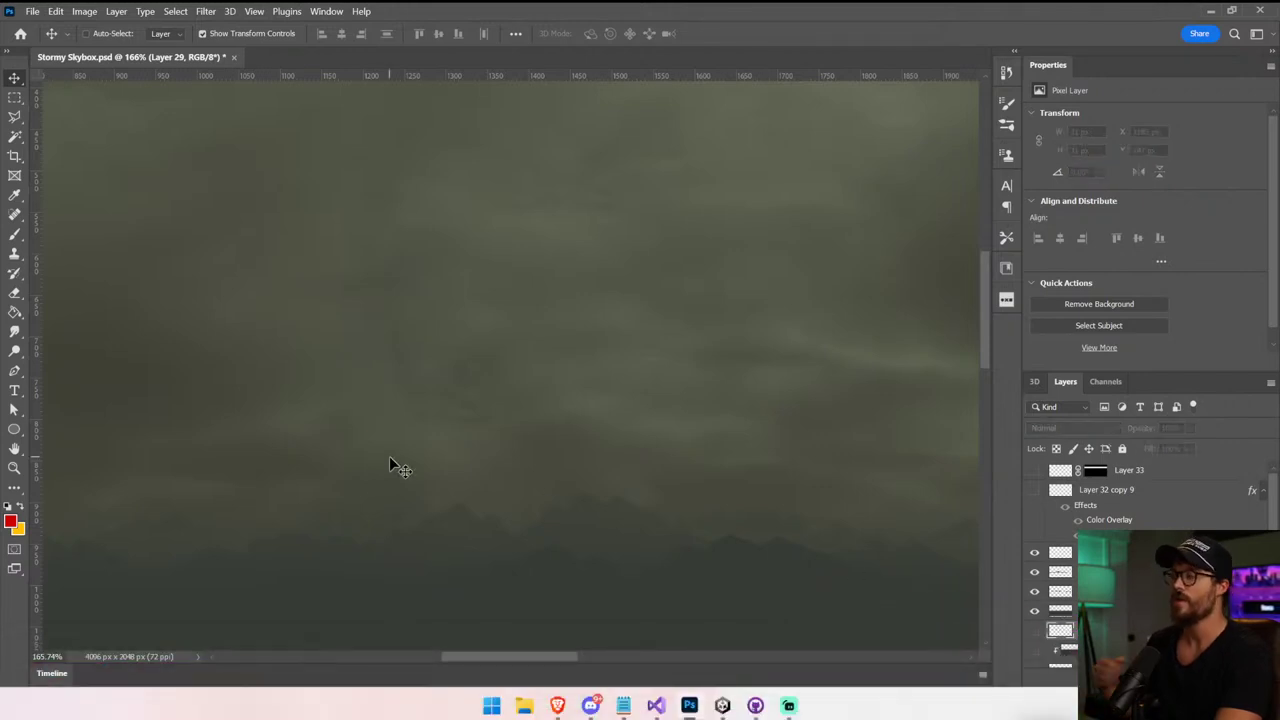
scroll(400, 466, right, 5)
key(c)
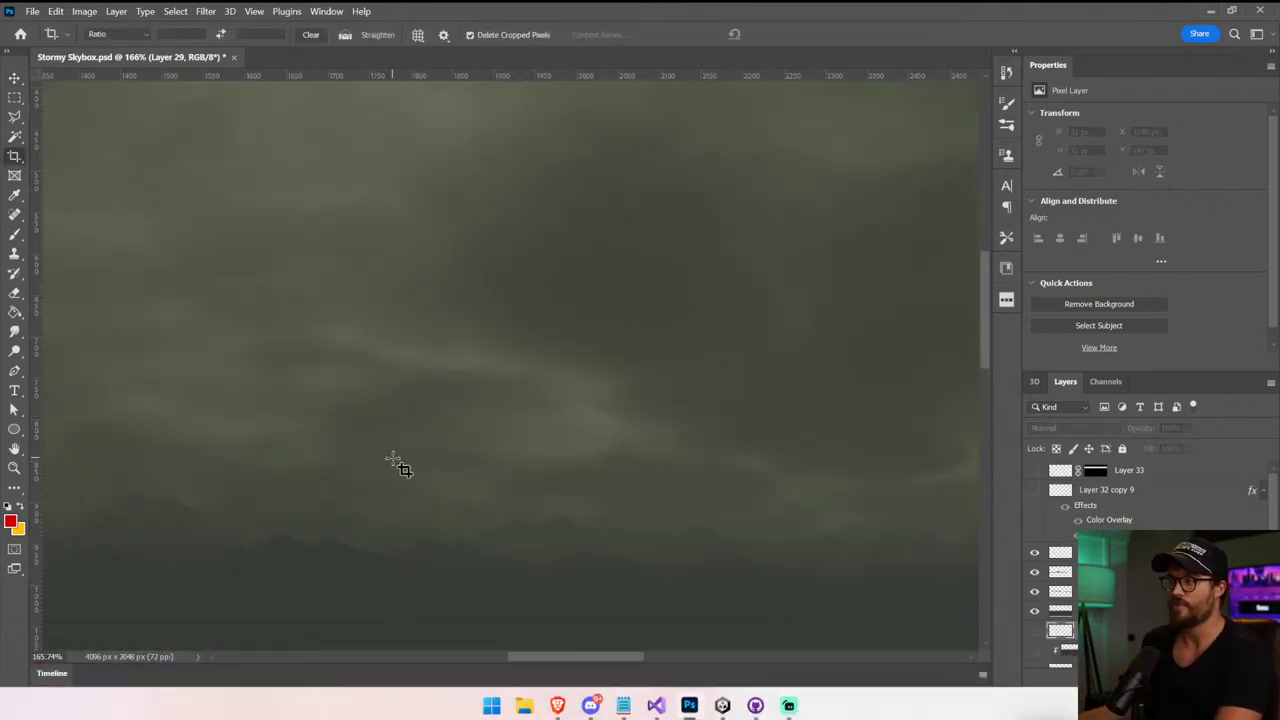
drag(624, 476, 737, 486)
click(679, 435)
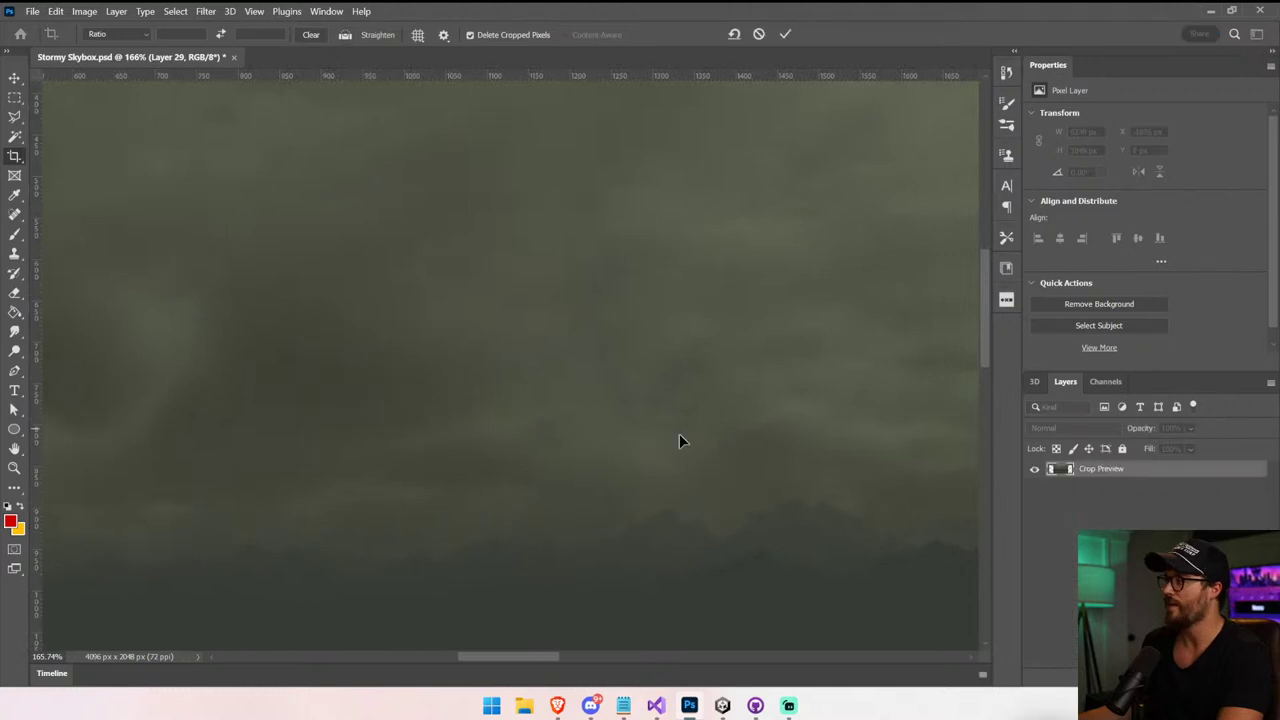
click(13, 80)
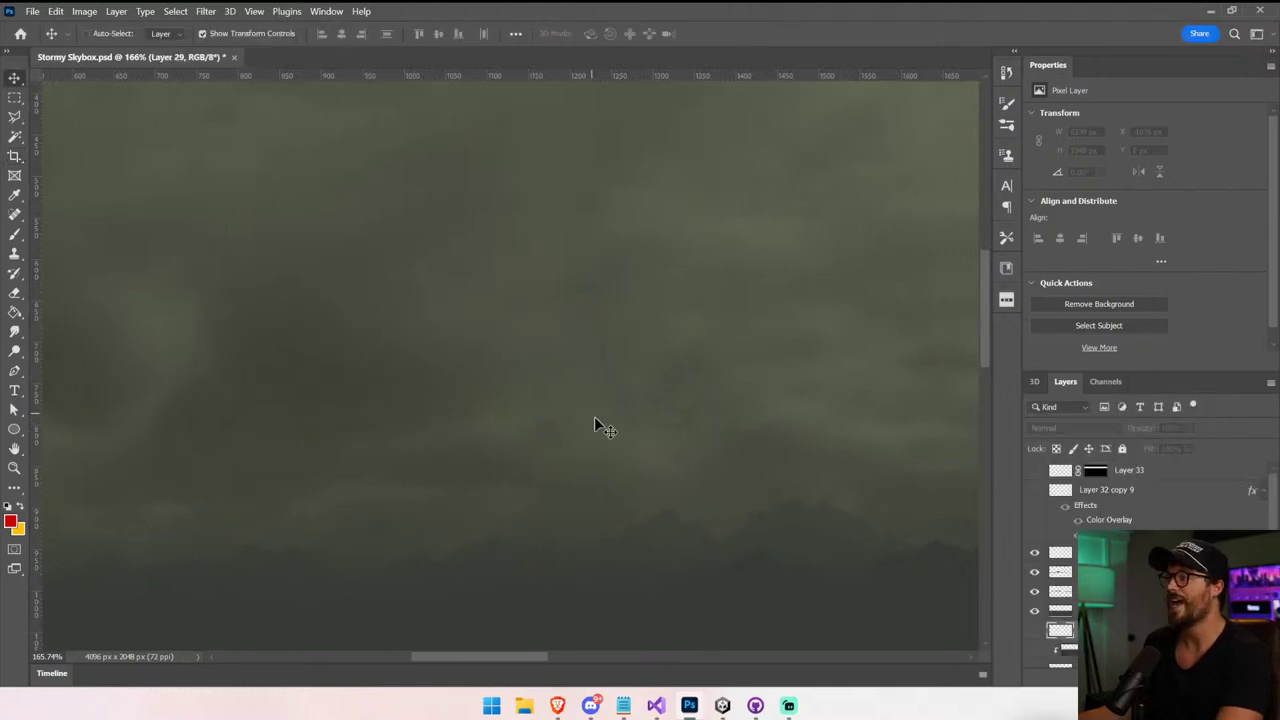
Select the lower part of the dark ground on Layer 30, stretch it to about 132% past the canvas's bottom edge and deselect
ctrl+click(533, 436)
key(ctrl+minus)
key(ctrl+minus)
key(ctrl+minus)
key(ctrl+minus)
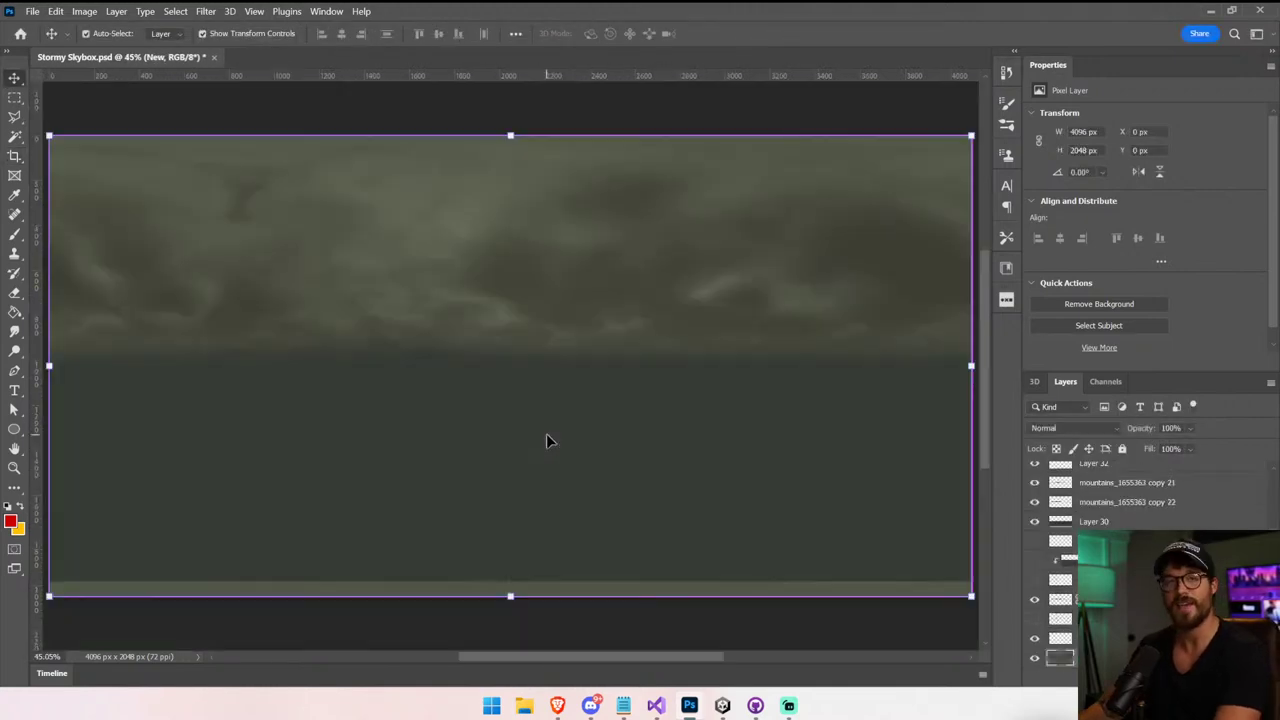
drag(914, 480, 583, 480)
ctrl+click(583, 480)
drag(500, 518, 165, 434)
click(598, 424)
click(14, 97)
key(v)
drag(534, 503, 534, 526)
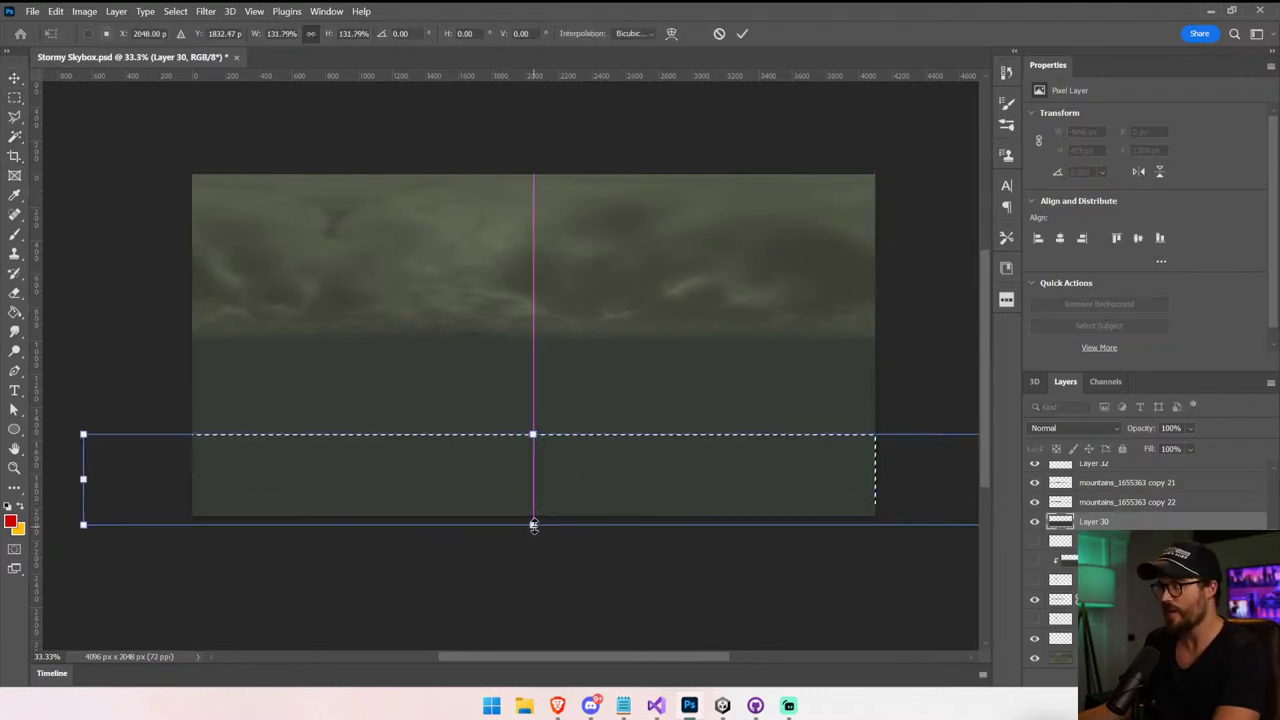
key(Return)
key(ctrl+d)
Deselect the layer, save Stormy Skybox.psd and switch back to Unity
ctrl+click(684, 601)
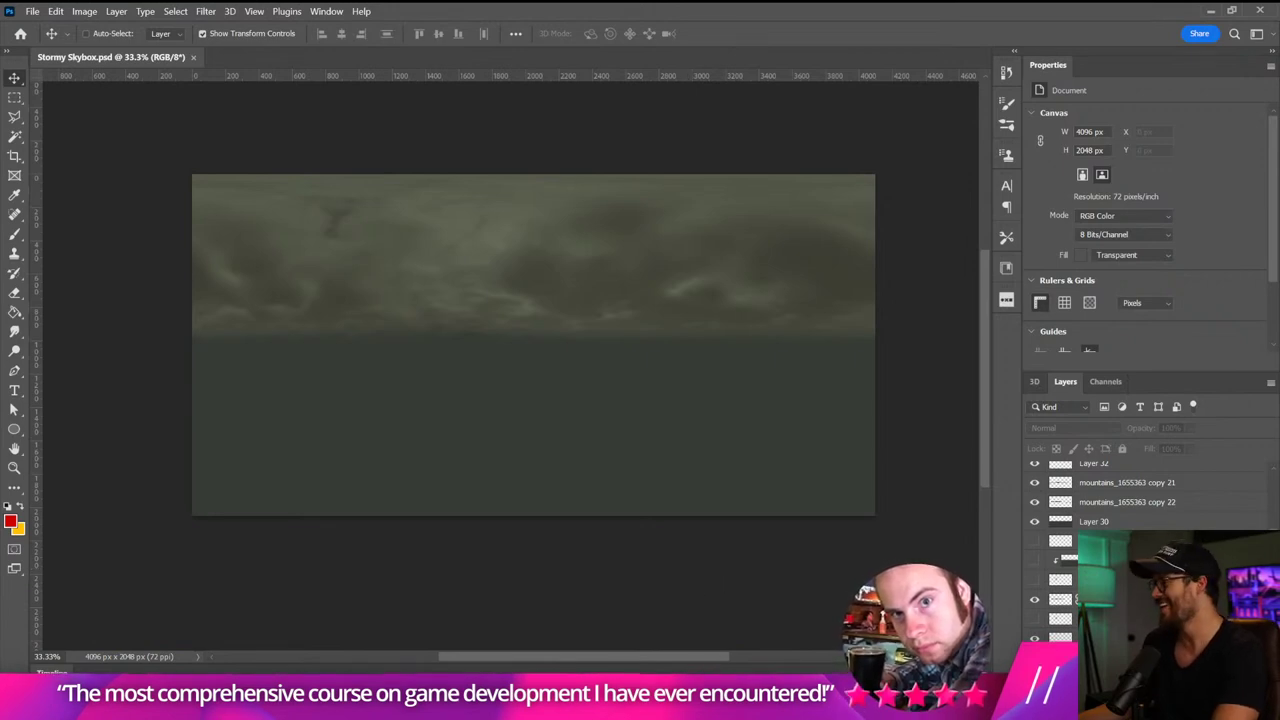
click(720, 625)
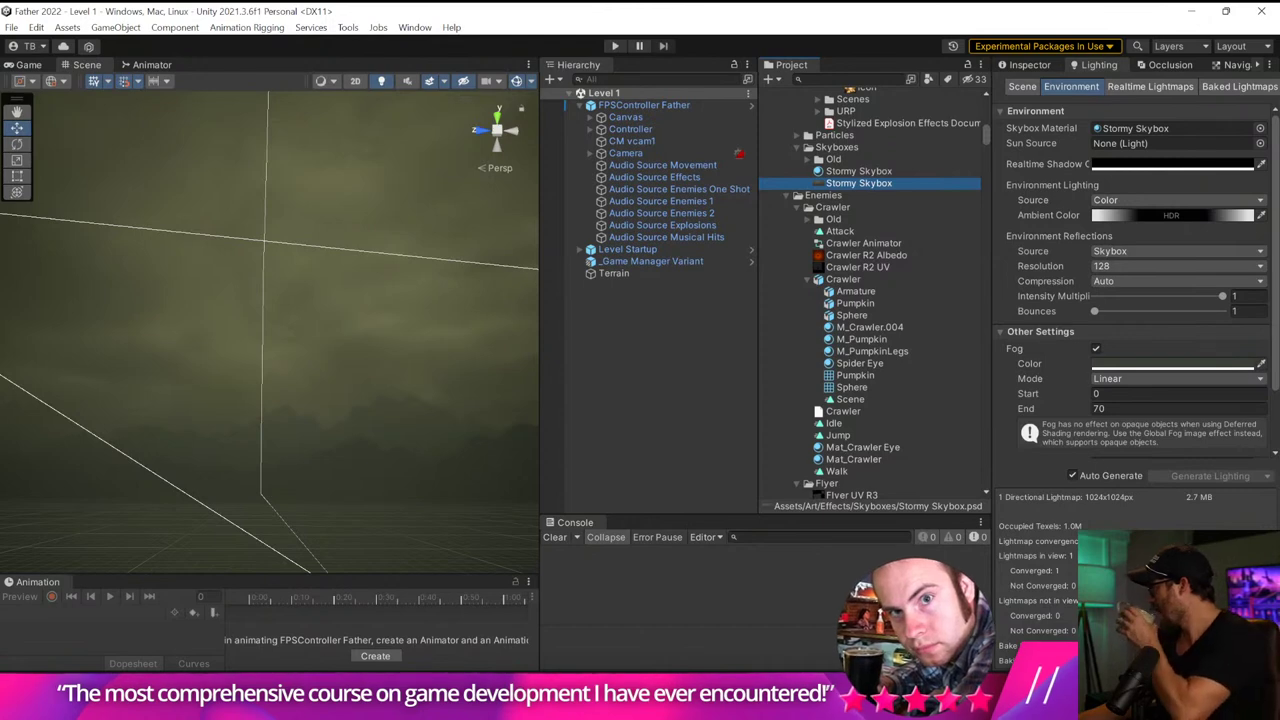
Widen the Scene view, look along the stormy skybox's horizon from another angle and switch back to Photoshop
mouse_move(741, 692)
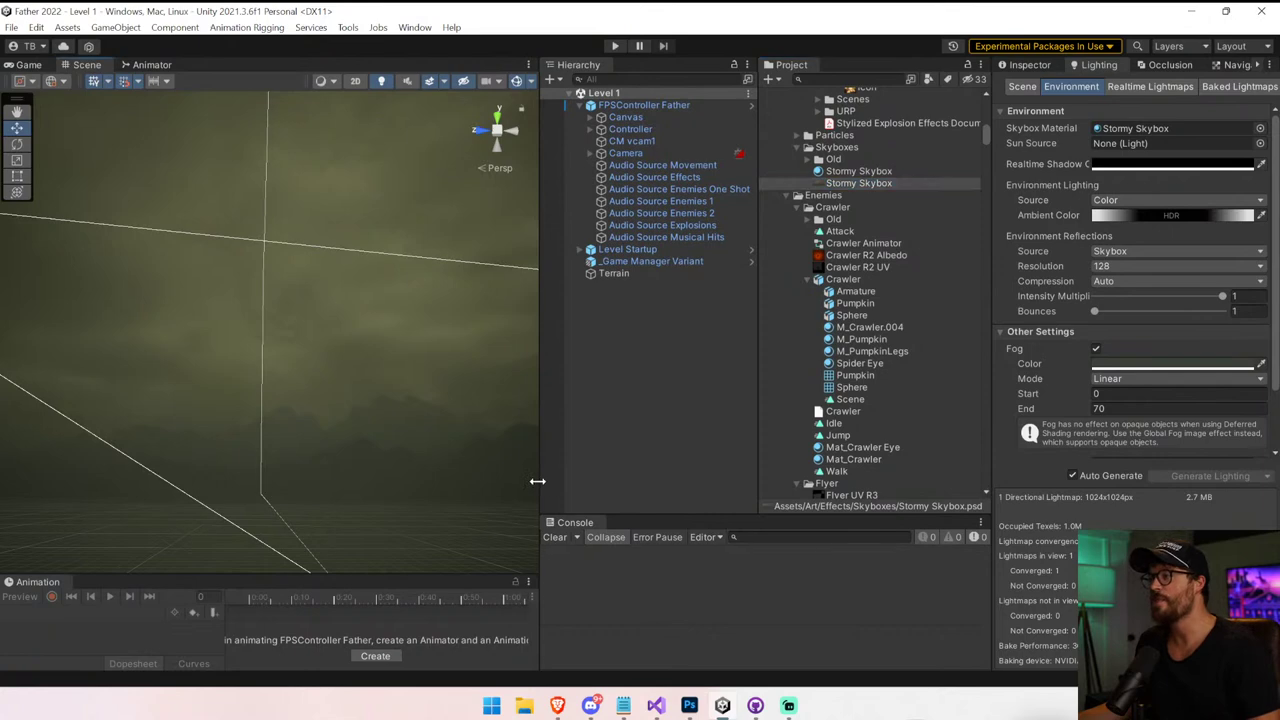
drag(537, 481, 892, 481)
right_drag(551, 380, 292, 372)
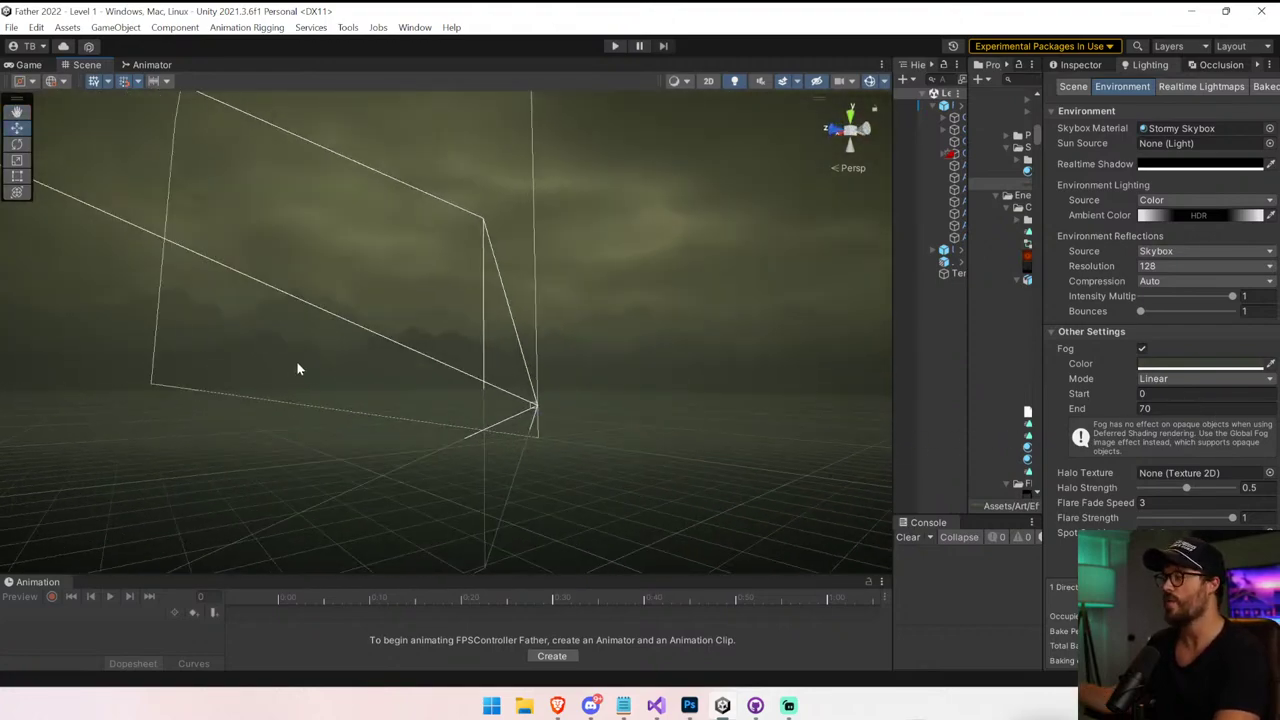
key(alt+Tab)
Hide the mountain strips on the horizon, layers mountains_1655363 copy 21 and copy 22
click(407, 349)
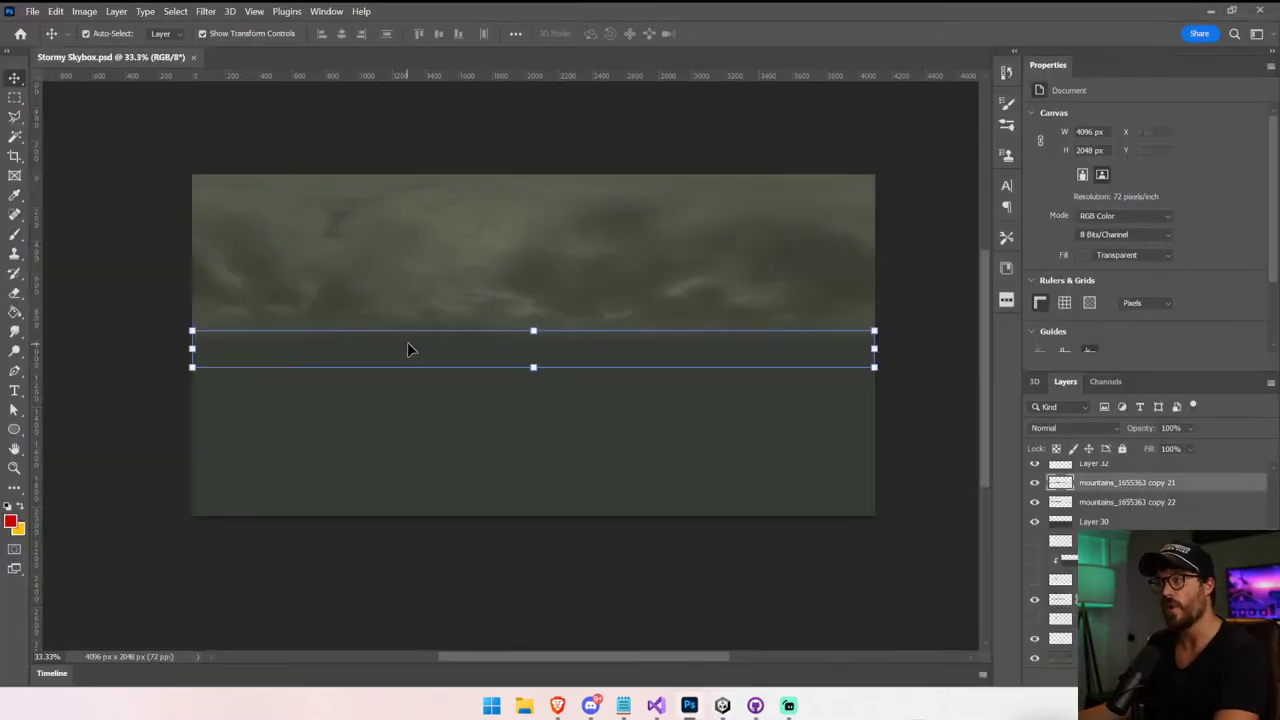
drag(407, 349, 490, 380)
click(1034, 502)
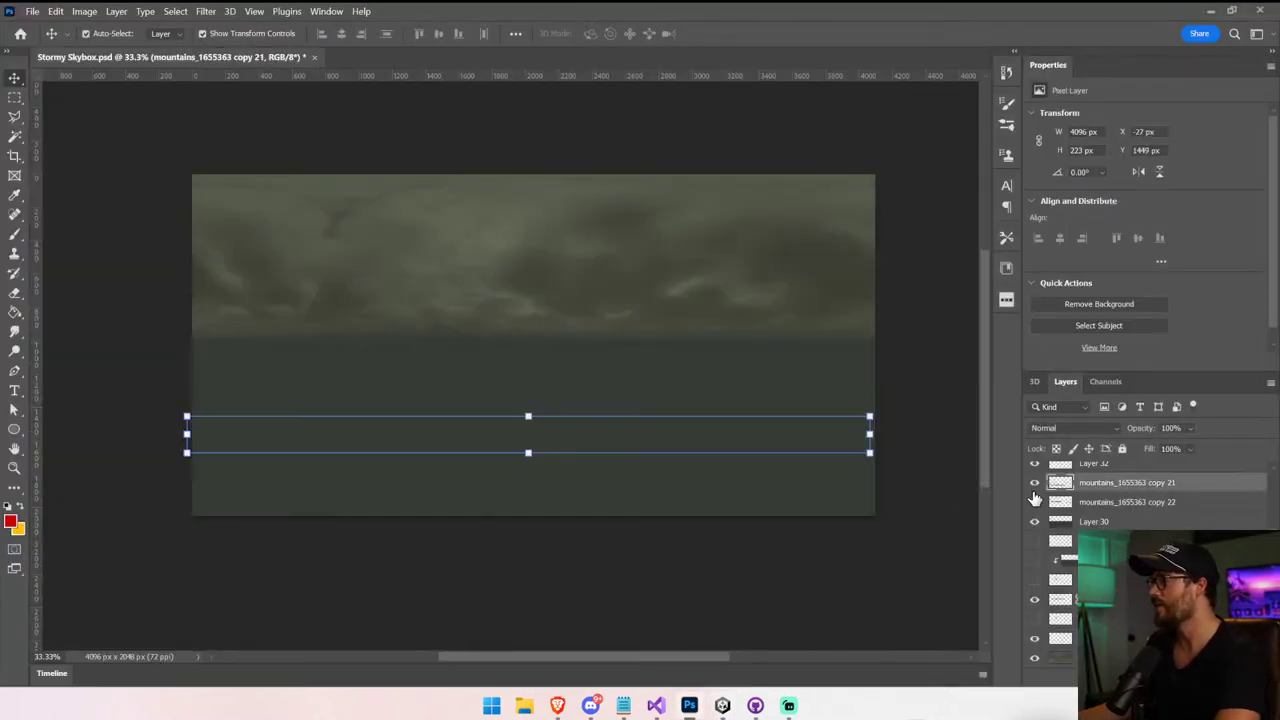
click(1034, 482)
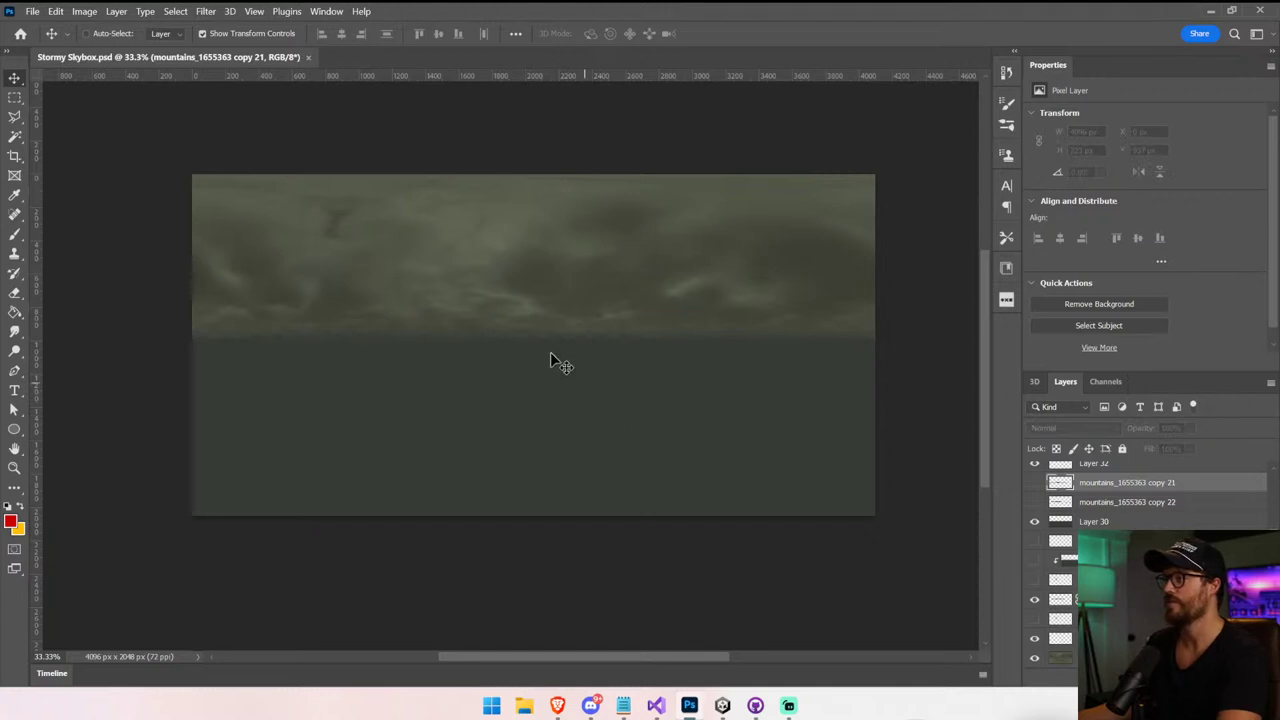
Check what Layer 30 contributes by hiding and showing it again, and deselect it
click(516, 330)
click(1034, 521)
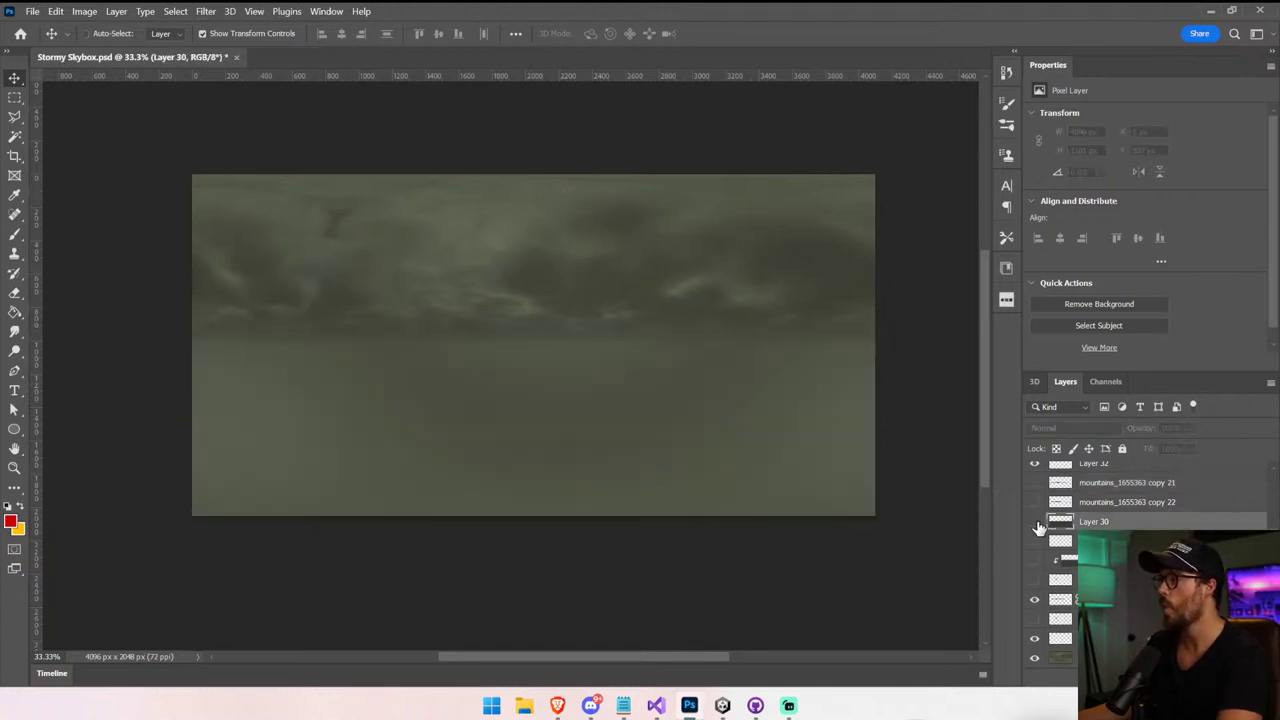
click(1035, 522)
click(561, 147)
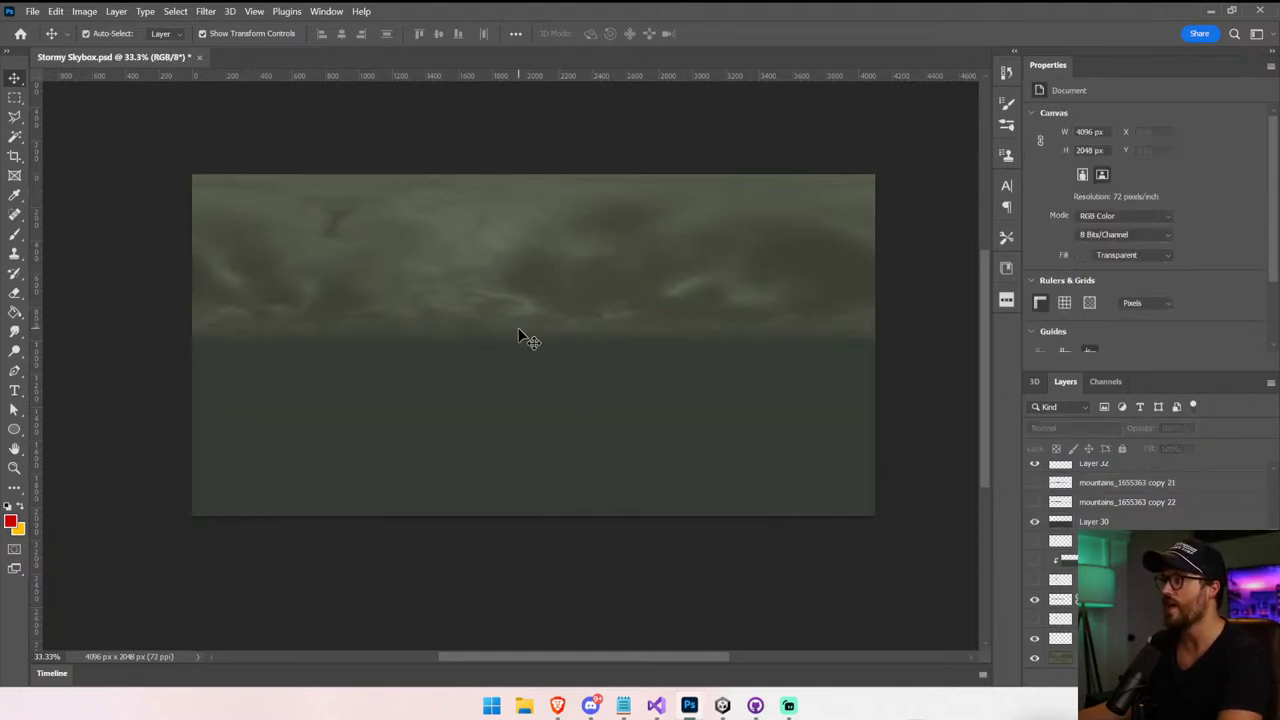
Try moving the mountains_1655363 copy 23 strip near the horizon and undo the move
mouse_move(521, 330)
mouse_down()
mouse_move(535, 347)
mouse_move(527, 330)
mouse_up()
key(ctrl+z)
click(938, 328)
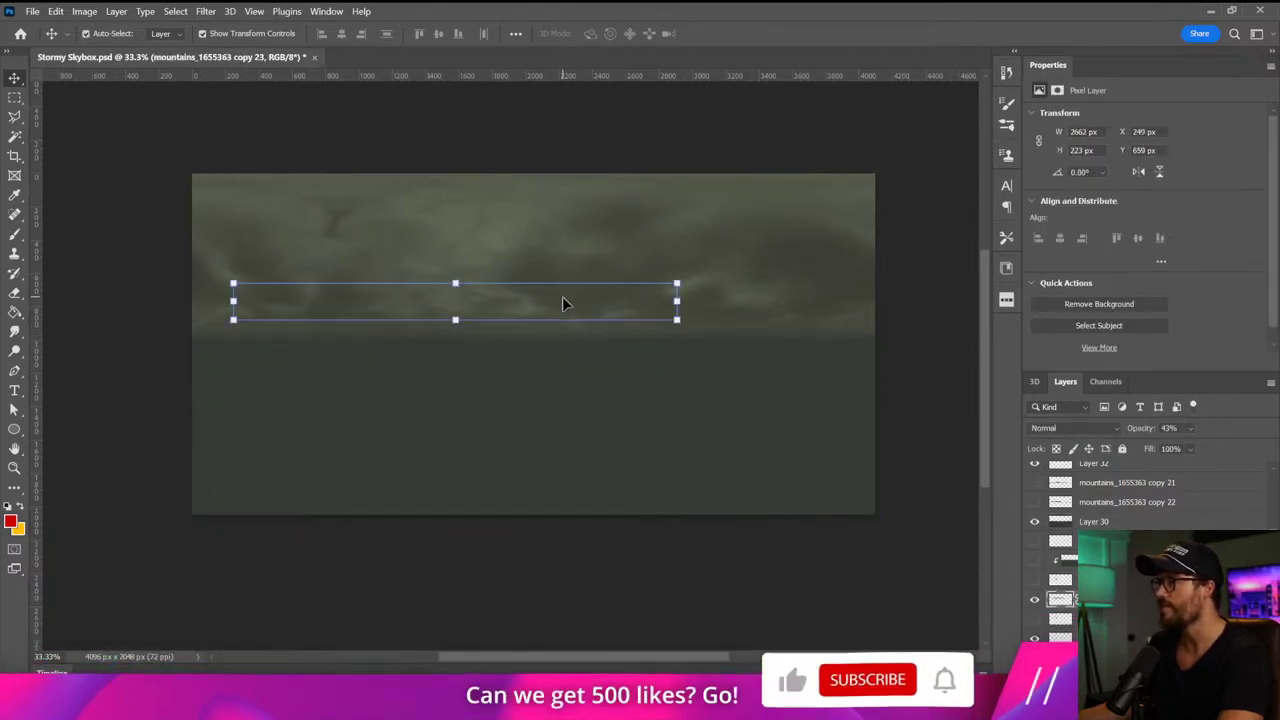
Save the stormy skybox image and playtest the level in Unity to inspect the sky
key(ctrl+s)
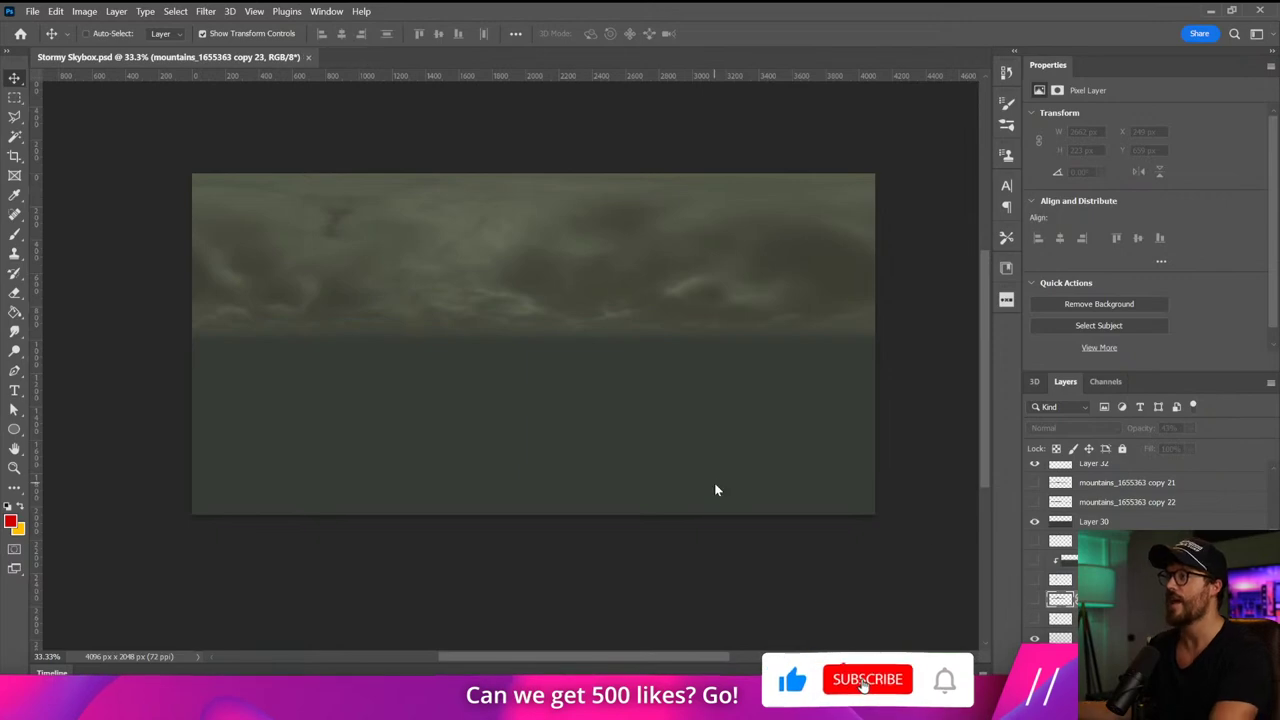
key(alt+Tab)
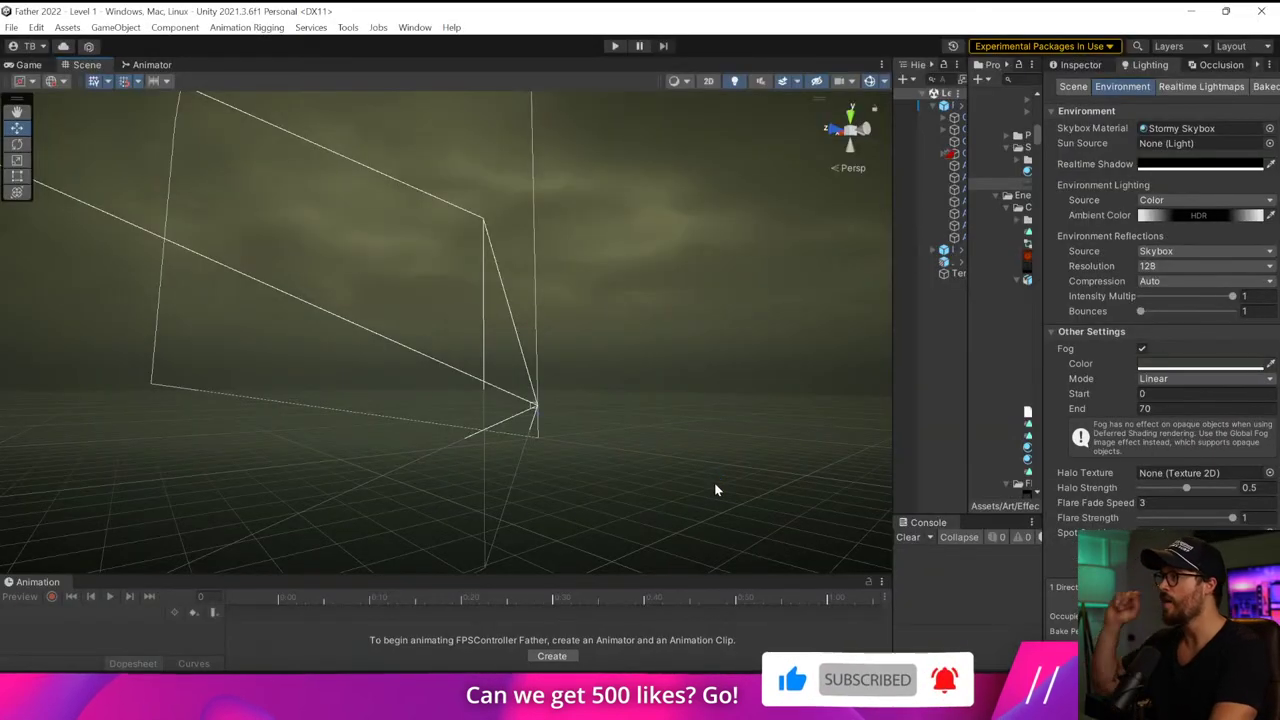
right_drag(714, 489, 873, 394)
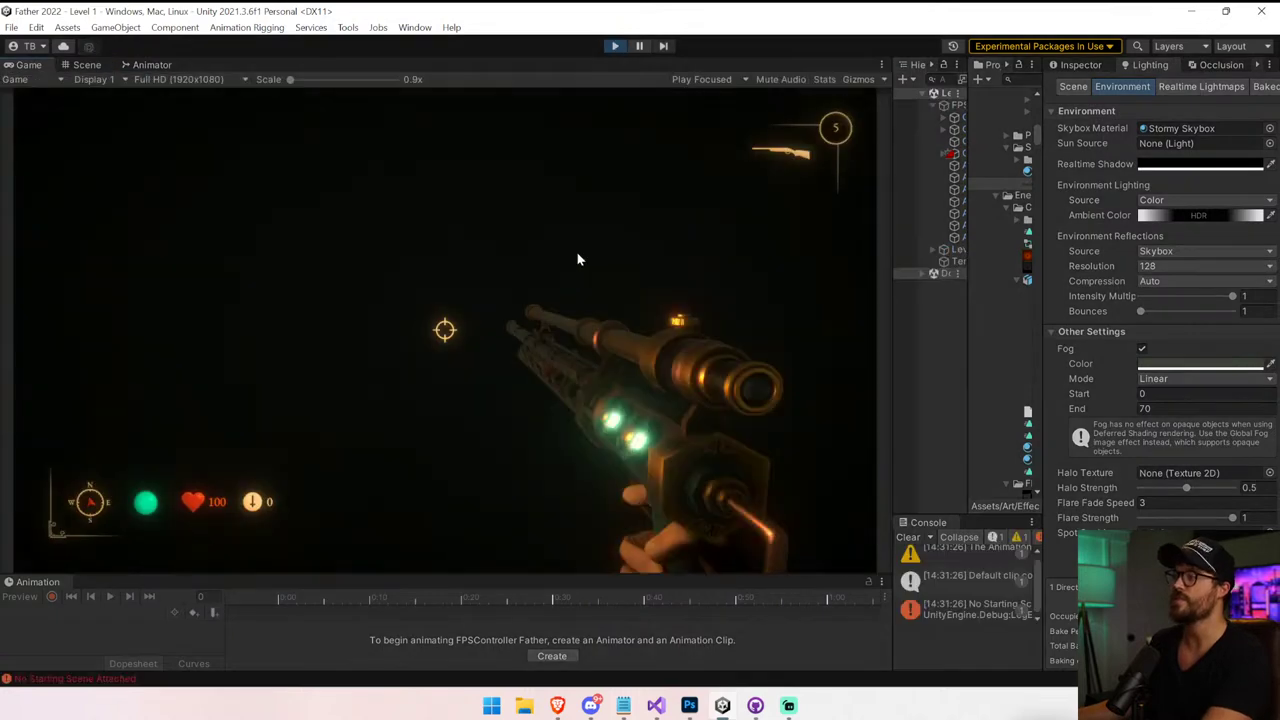
right_click(576, 251)
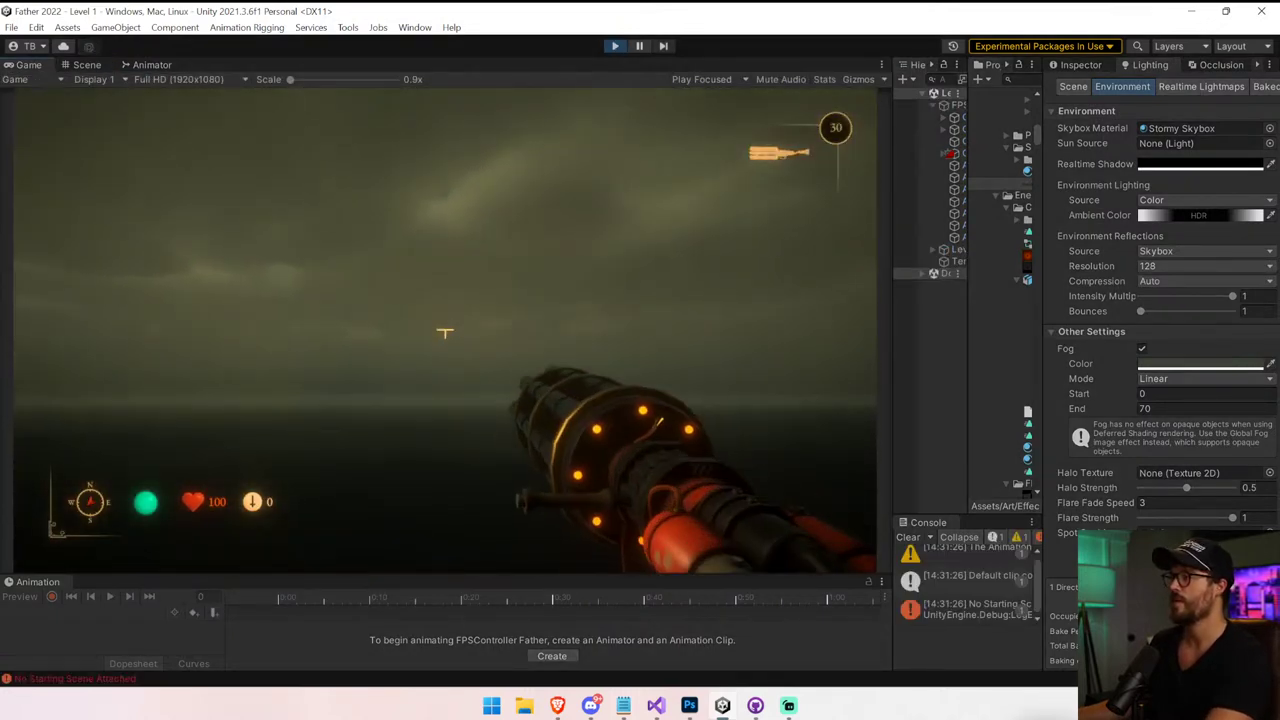
key(1)
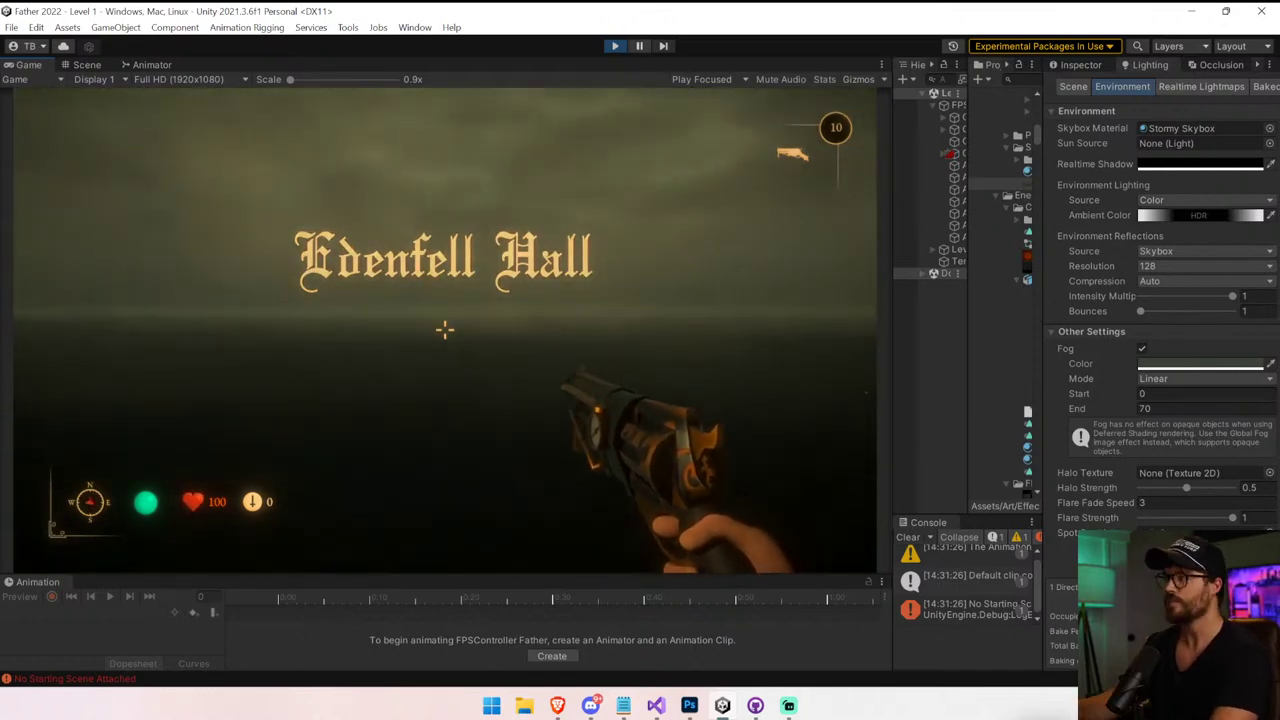
key(ctrl+p)
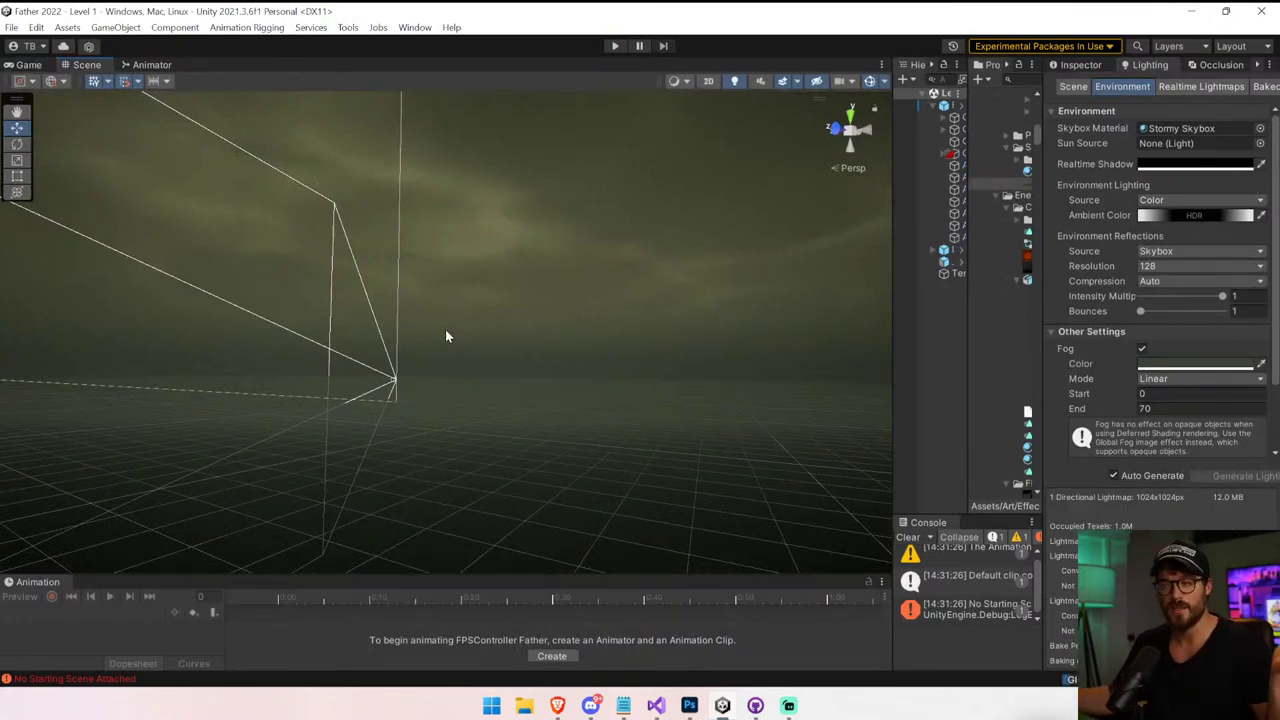
Switch back to Photoshop and create a new 1920 x 1920 px document with a white background
click(680, 707)
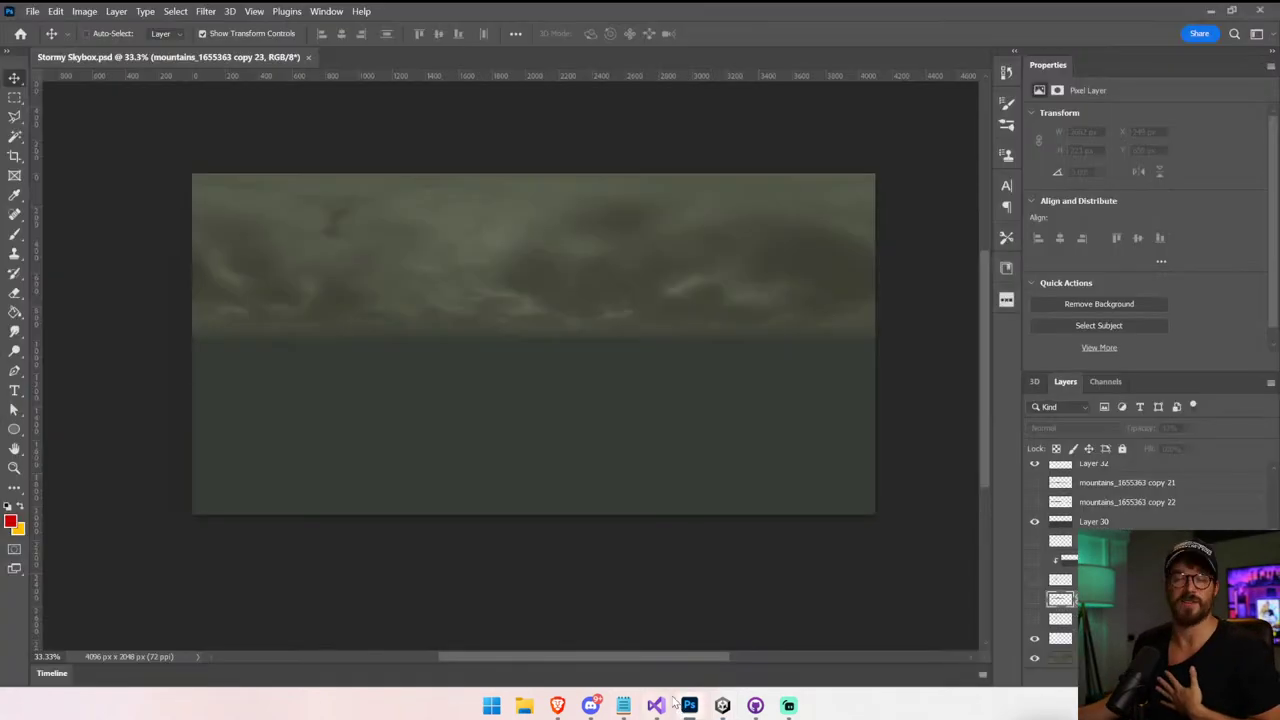
click(36, 12)
click(45, 31)
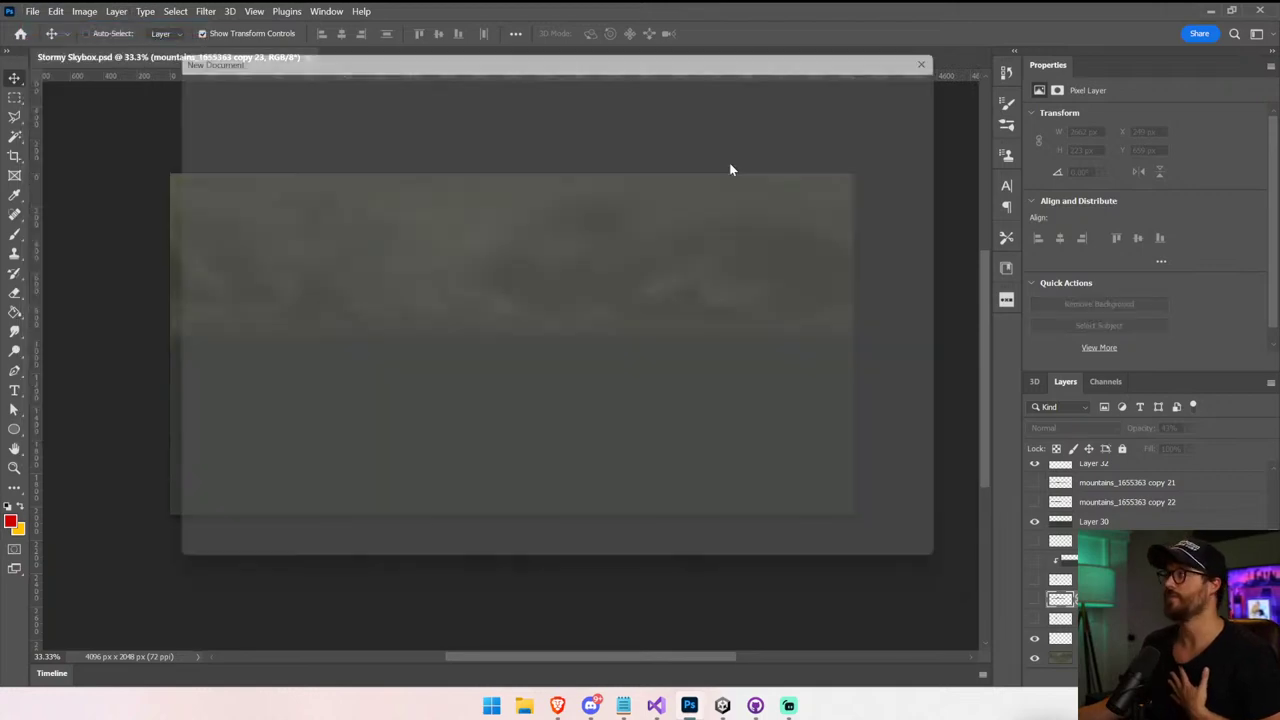
click(771, 185)
click(771, 231)
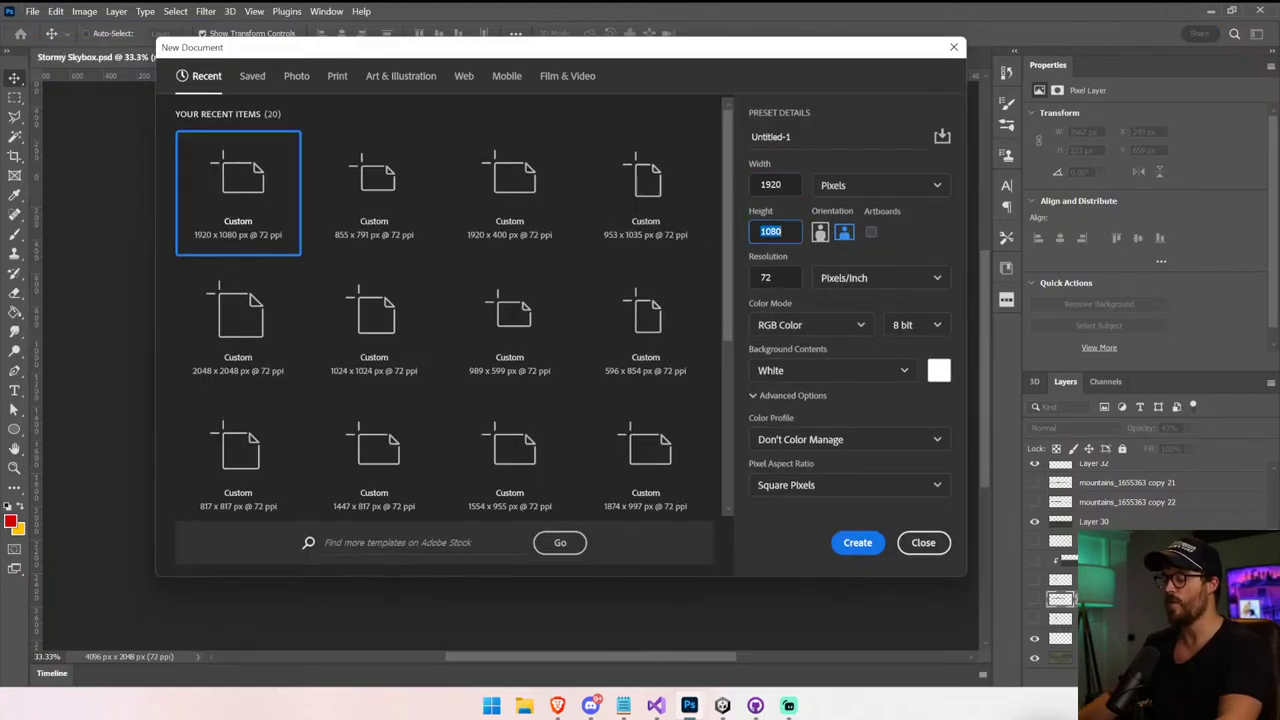
key(Return)
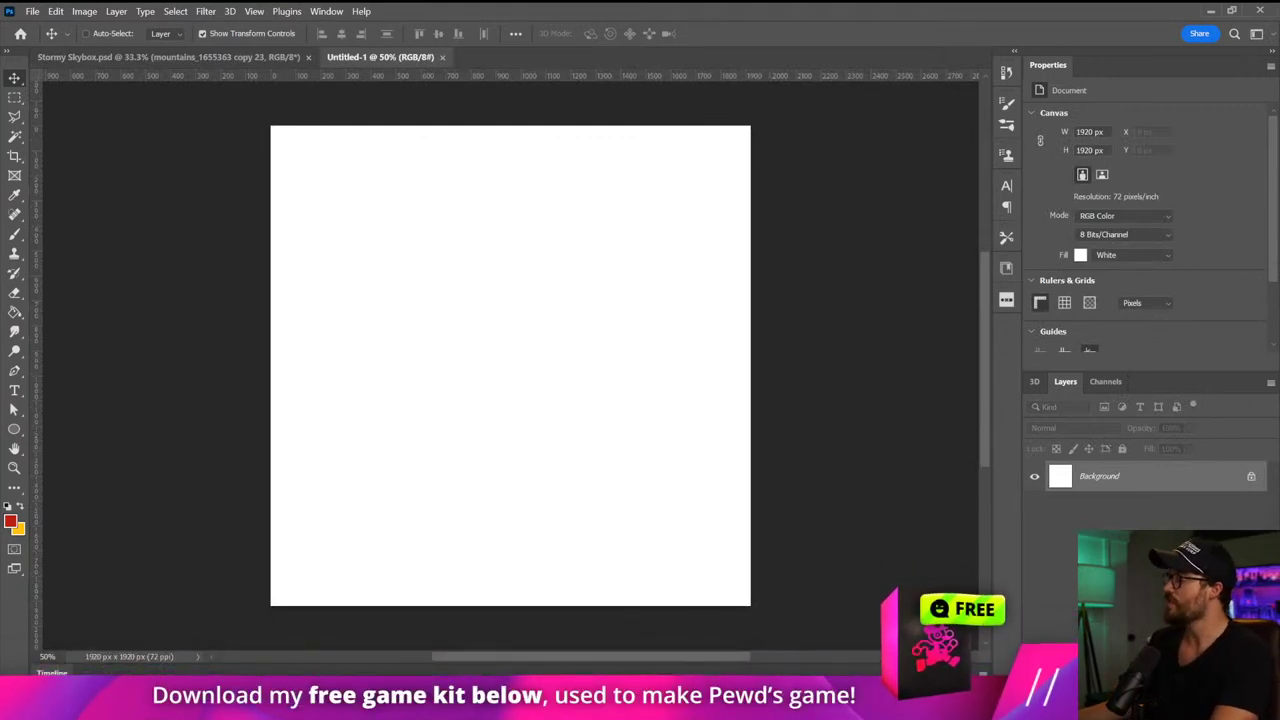
Add a new empty layer above the background and choose the Pencil tool for sketching
click(1186, 673)
click(20, 234)
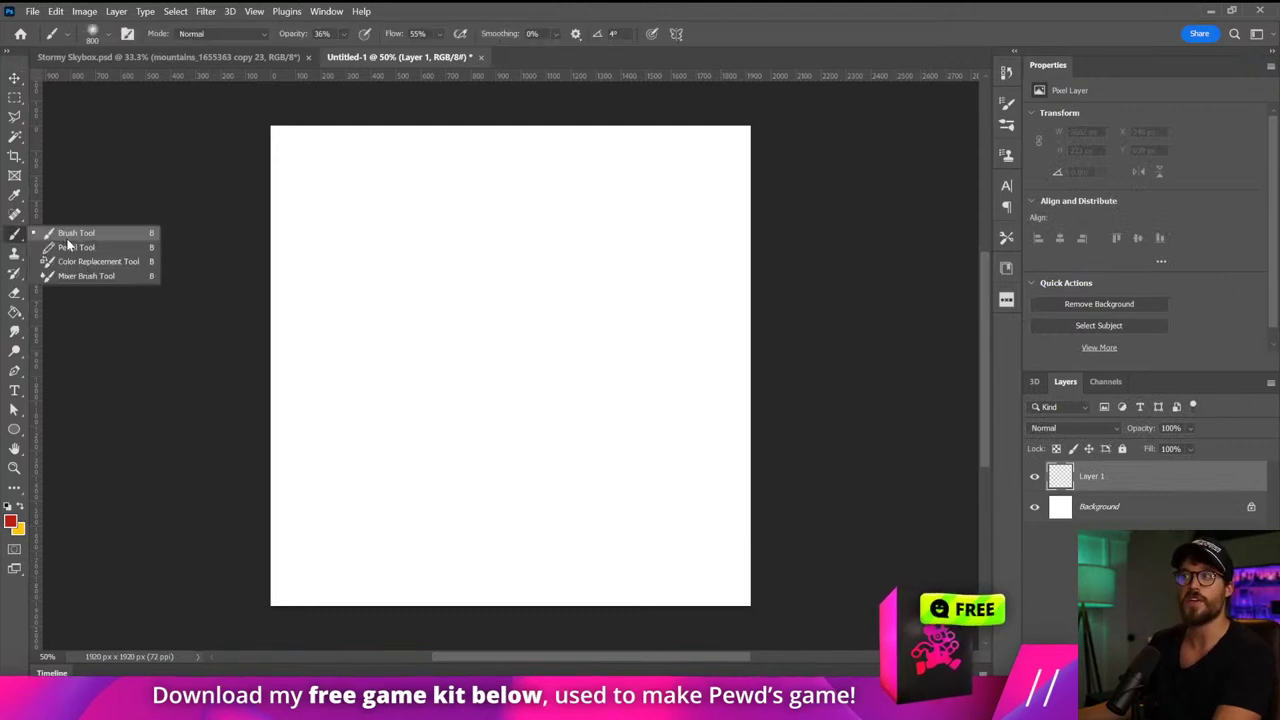
click(70, 247)
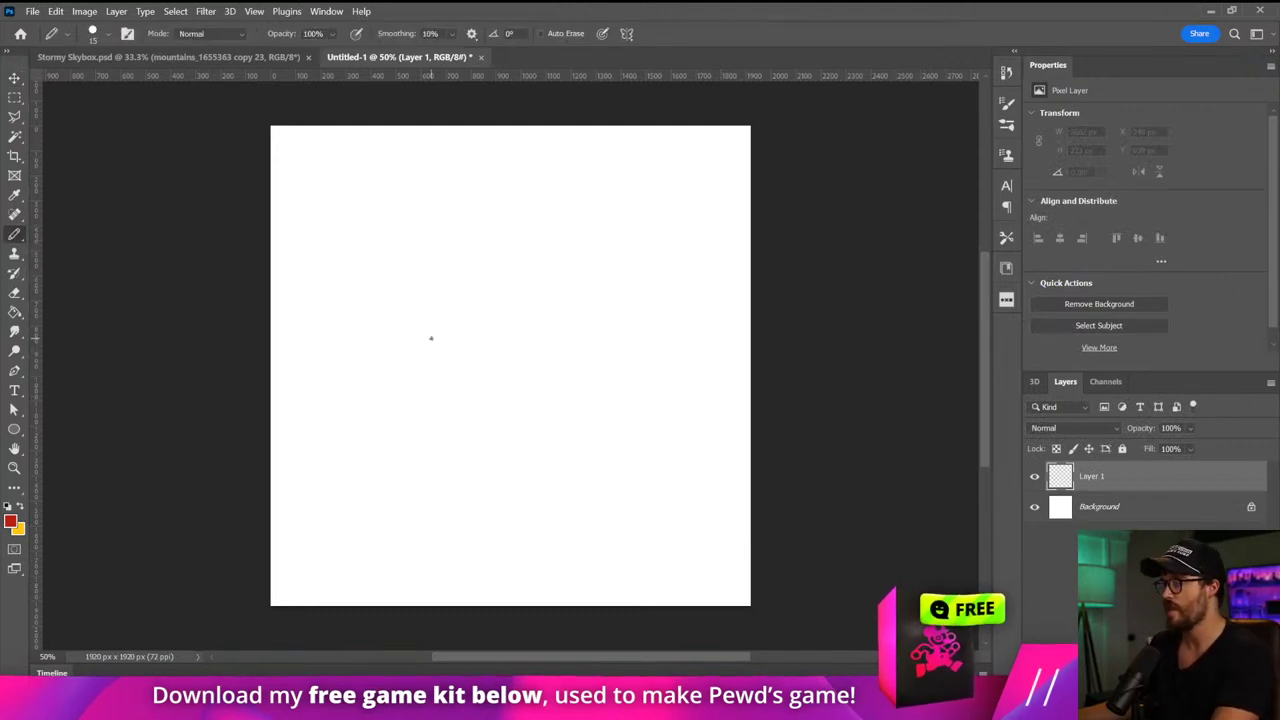
mouse_move(429, 332)
mouse_down()
mouse_move(468, 297)
mouse_move(558, 298)
mouse_move(596, 345)
mouse_move(585, 396)
mouse_move(531, 426)
mouse_move(451, 417)
mouse_move(421, 371)
mouse_up()
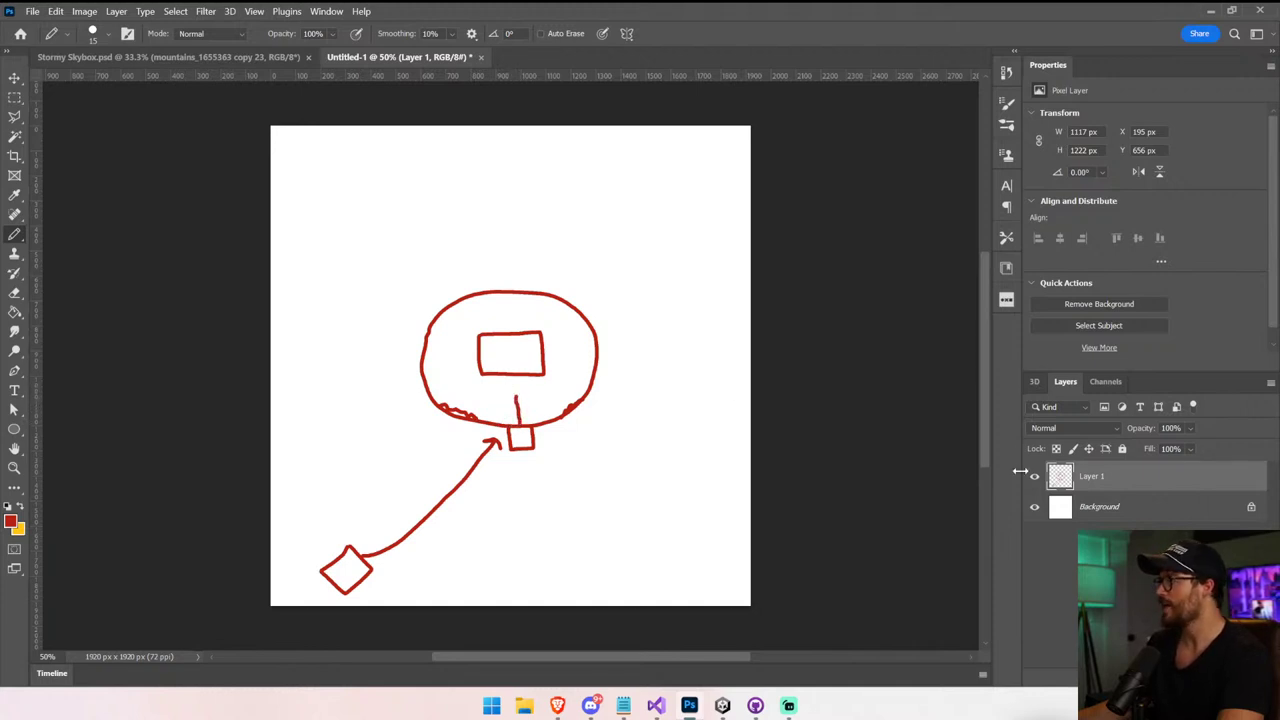
key(ctrl+a)
key(Delete)
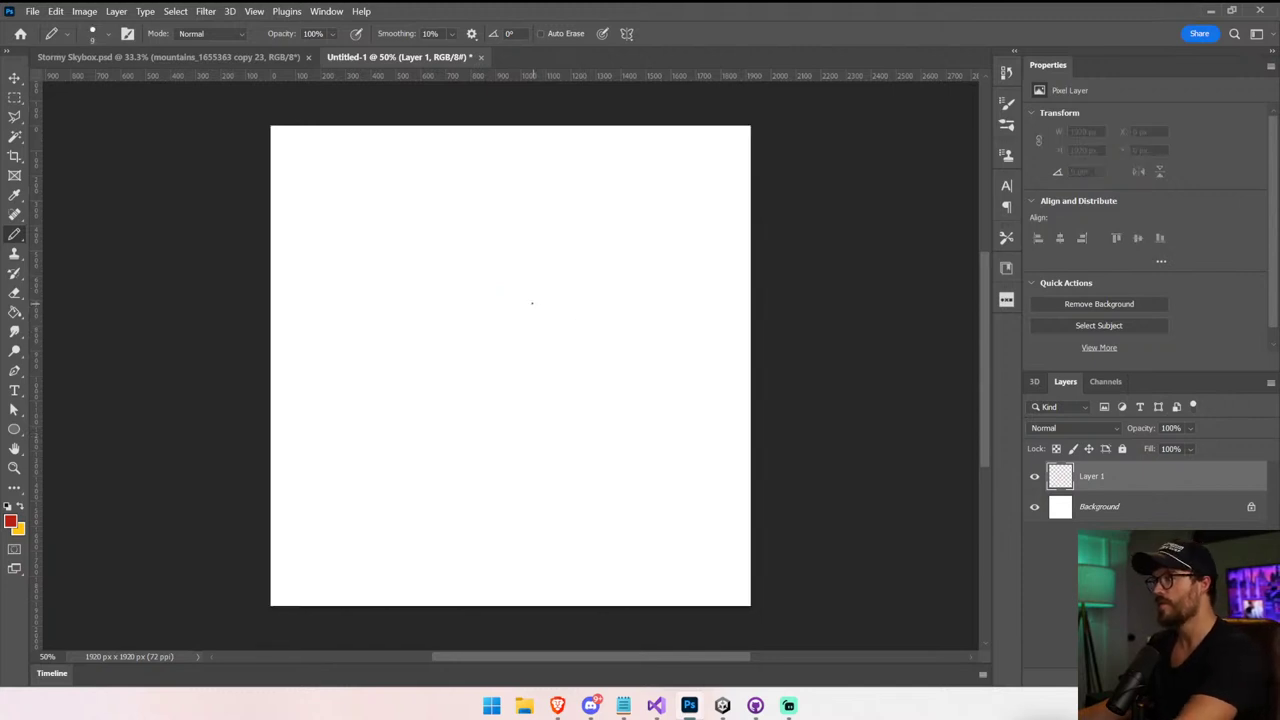
key(ctrl+z)
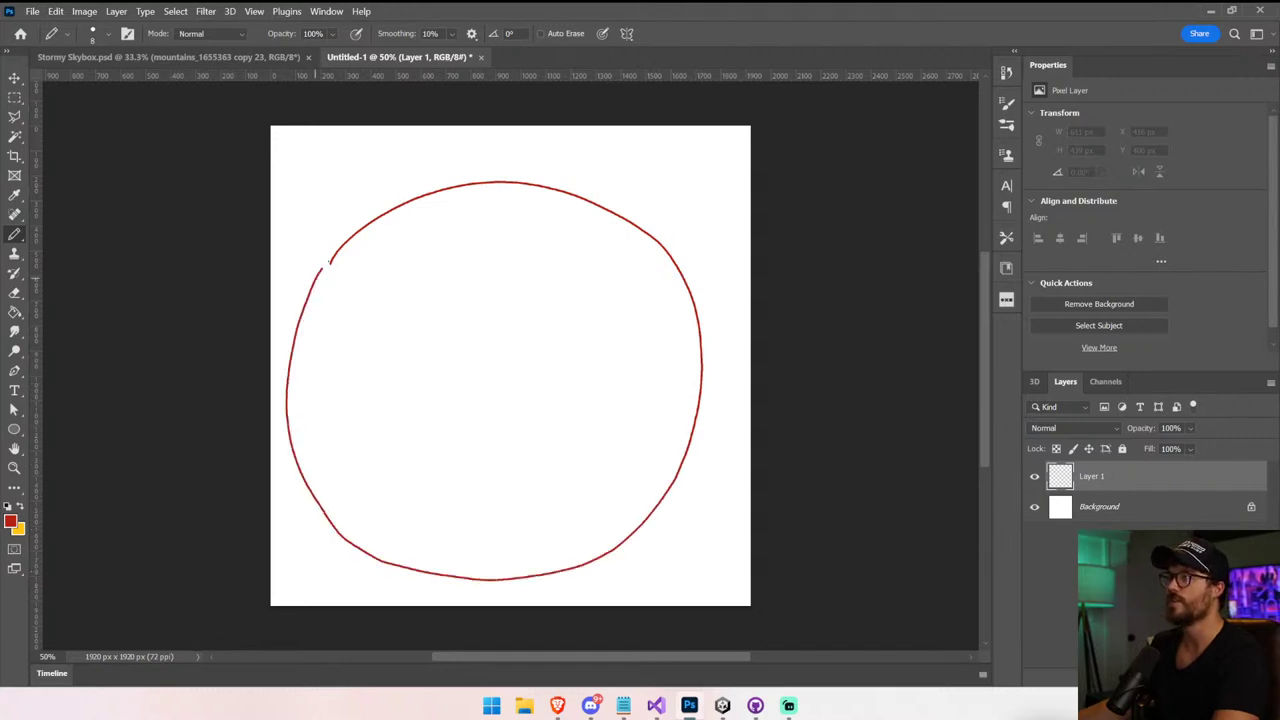
Sketch a large circle about 1670 by 1600 px and two adjoining small squares beneath its lower edge, one with an inner square
drag(329, 262, 332, 256)
ctrl+drag(486, 336, 497, 323)
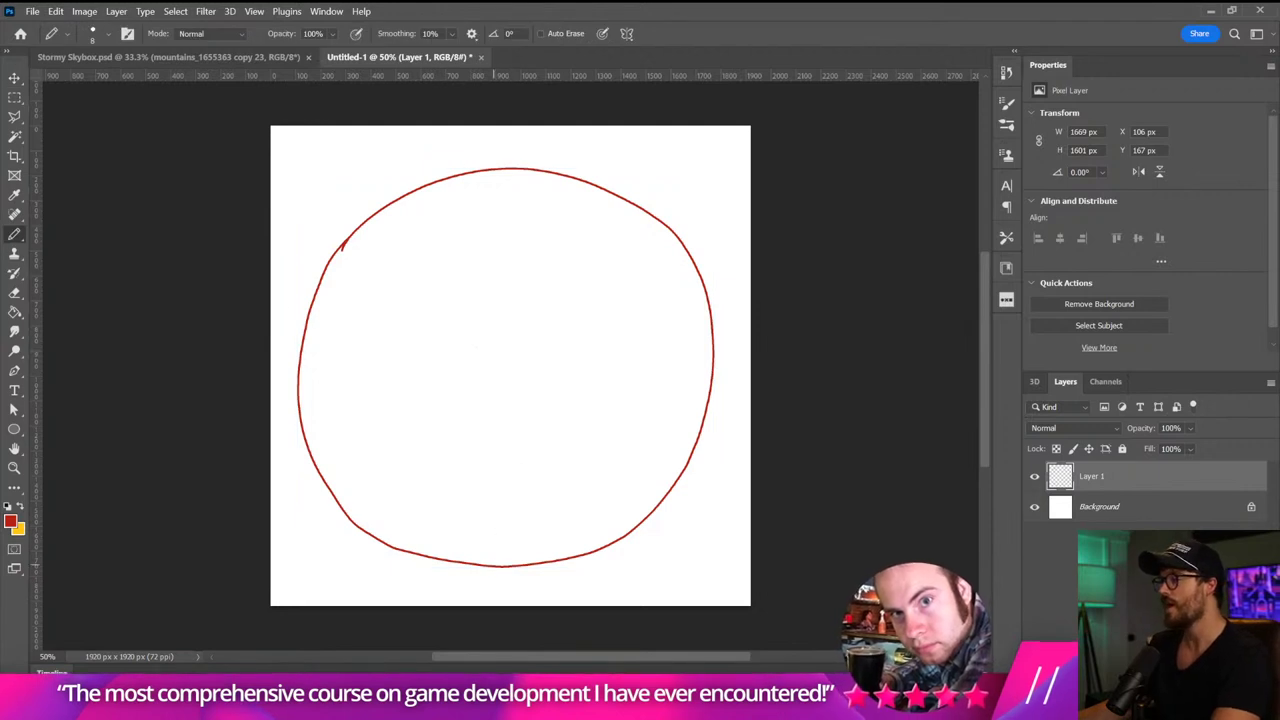
mouse_move(492, 566)
mouse_down()
mouse_move(492, 597)
mouse_move(515, 597)
mouse_move(530, 566)
mouse_up()
mouse_move(416, 585)
mouse_down()
mouse_move(483, 570)
mouse_move(491, 597)
mouse_move(466, 592)
mouse_up()
key(ctrl+z)
key(ctrl+z)
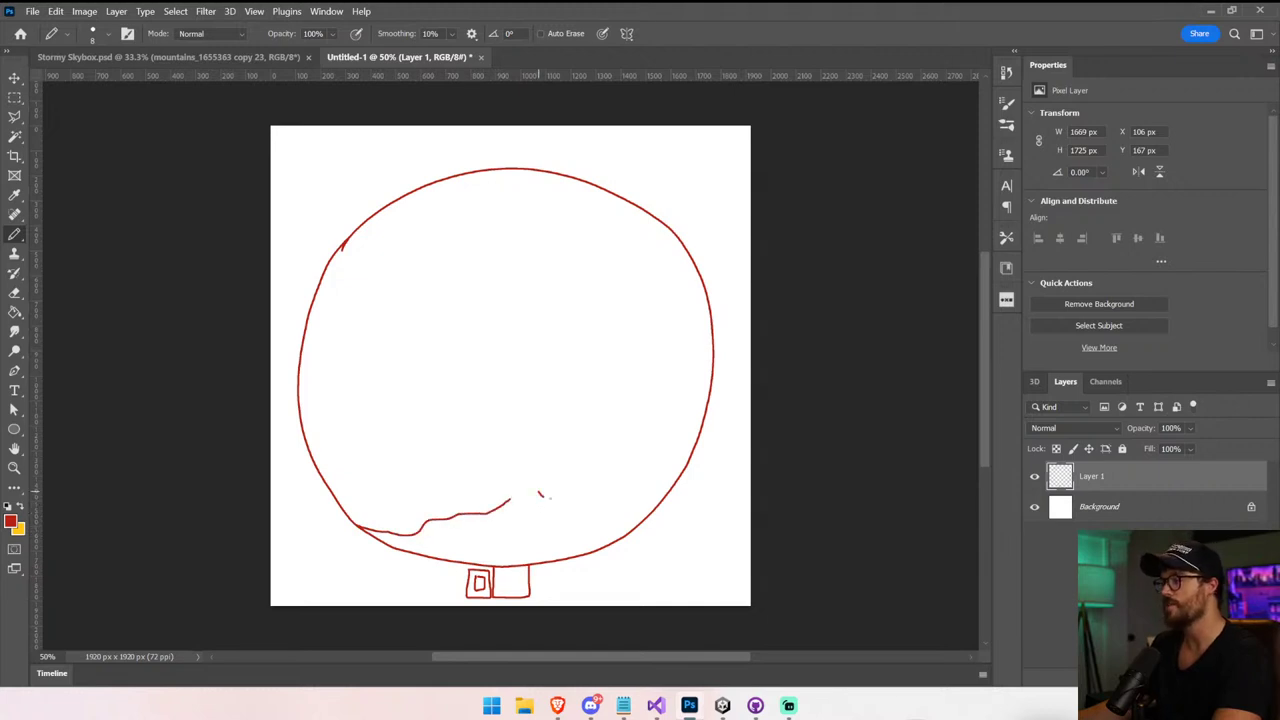
Sketch wavy boundary lines across the circle's lower part that curve upward in the middle to form a narrow path
mouse_move(545, 495)
mouse_down()
mouse_move(586, 503)
mouse_move(678, 476)
mouse_up()
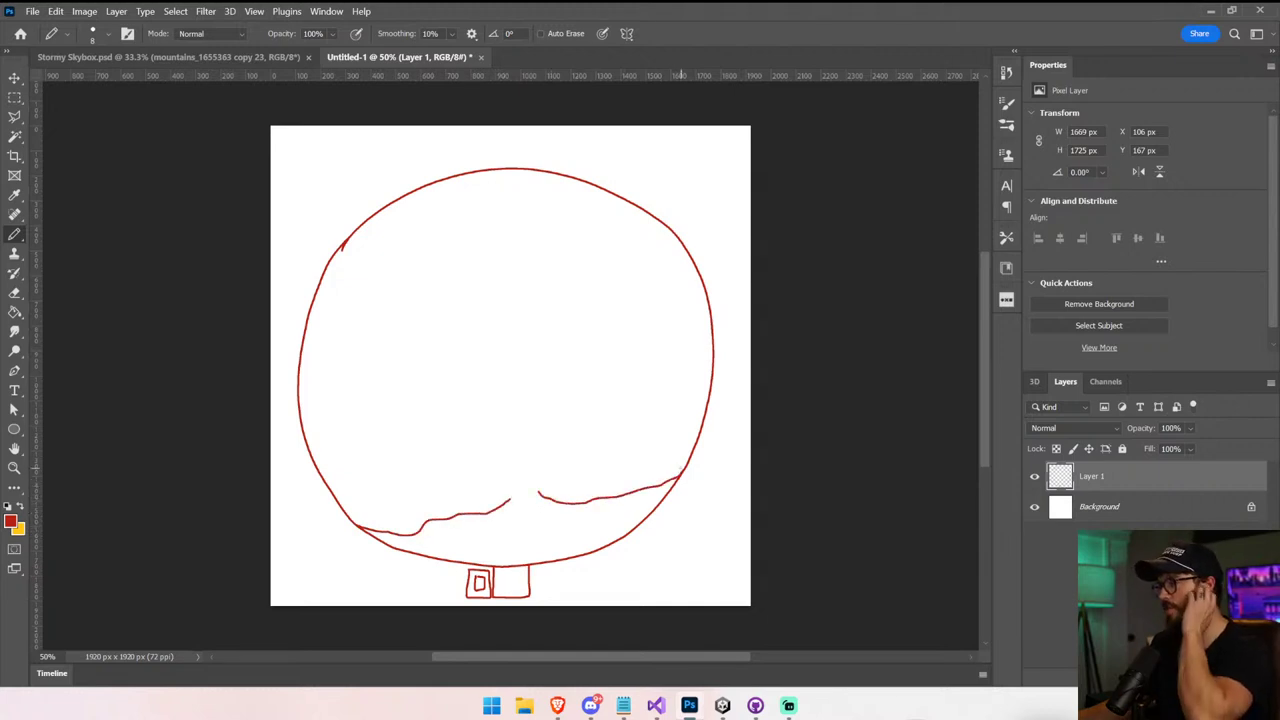
drag(510, 499, 511, 490)
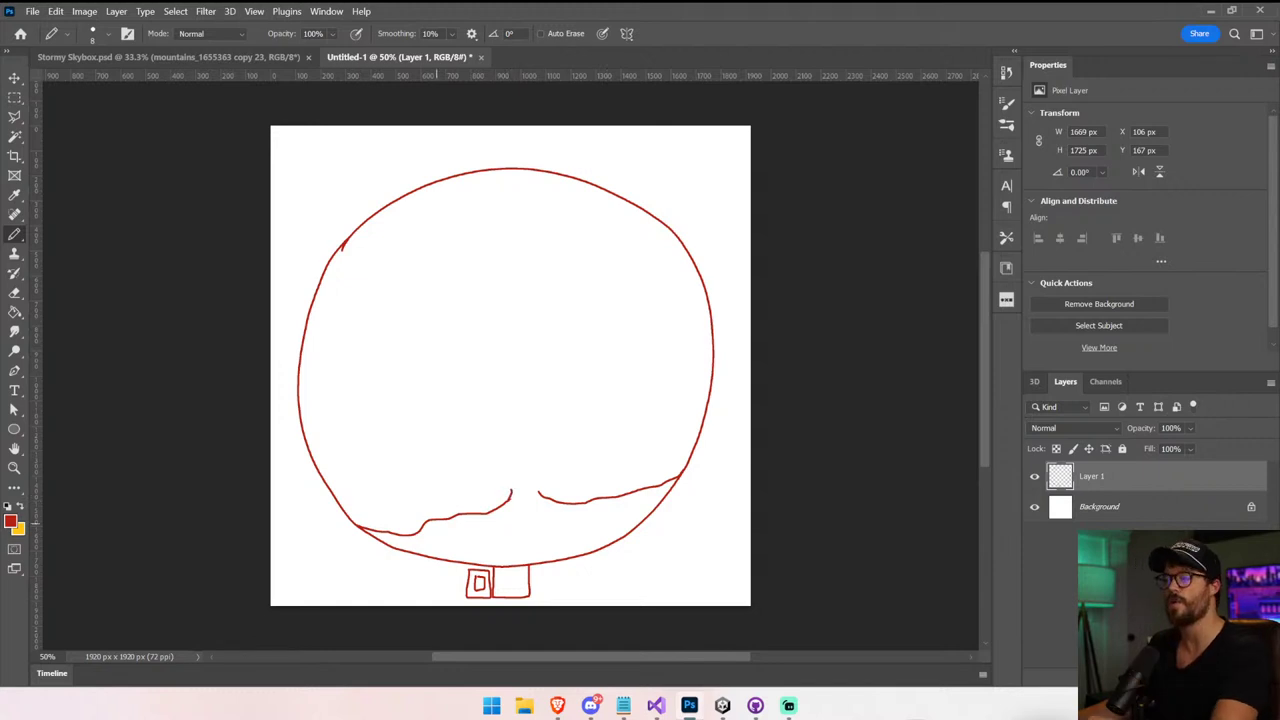
scroll(531, 507, down, 1)
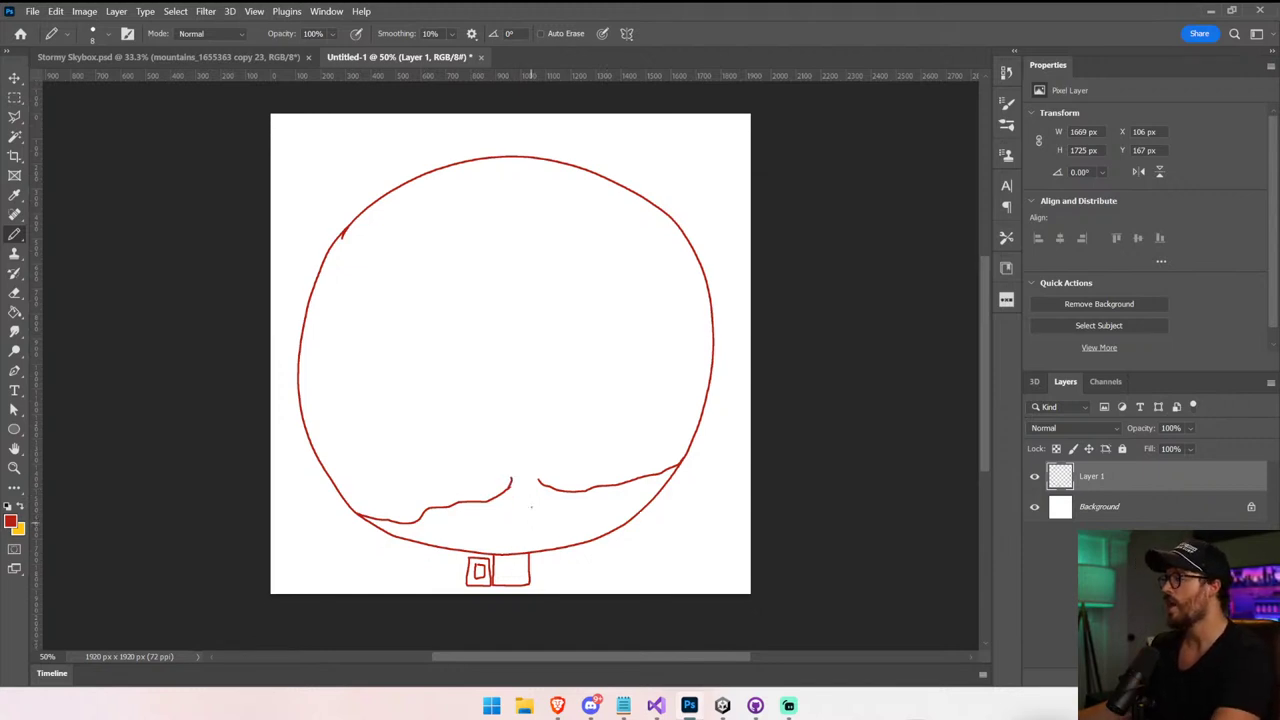
mouse_move(537, 479)
mouse_down()
mouse_move(532, 452)
mouse_move(515, 452)
mouse_up()
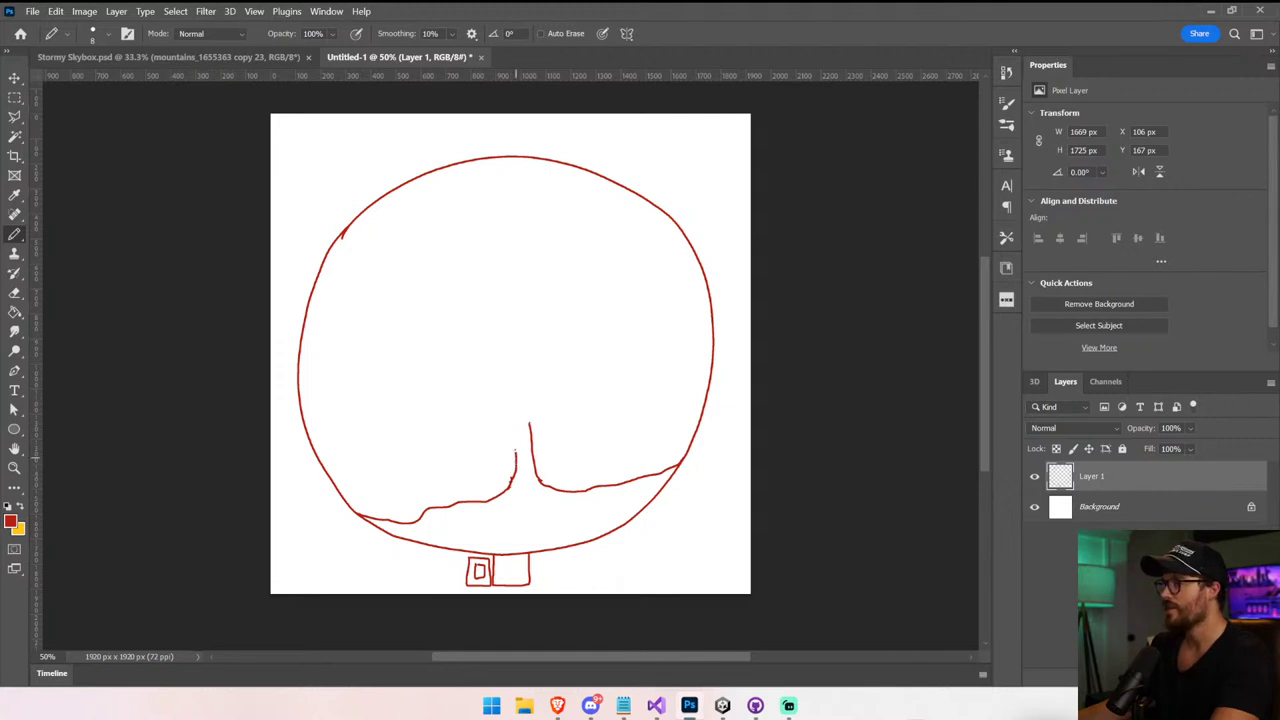
Sketch a large tilted rectangle in the middle of the circle with a small entrance tab on its lower edge
mouse_move(416, 284)
mouse_down()
mouse_move(584, 259)
mouse_move(607, 352)
mouse_move(431, 388)
mouse_up()
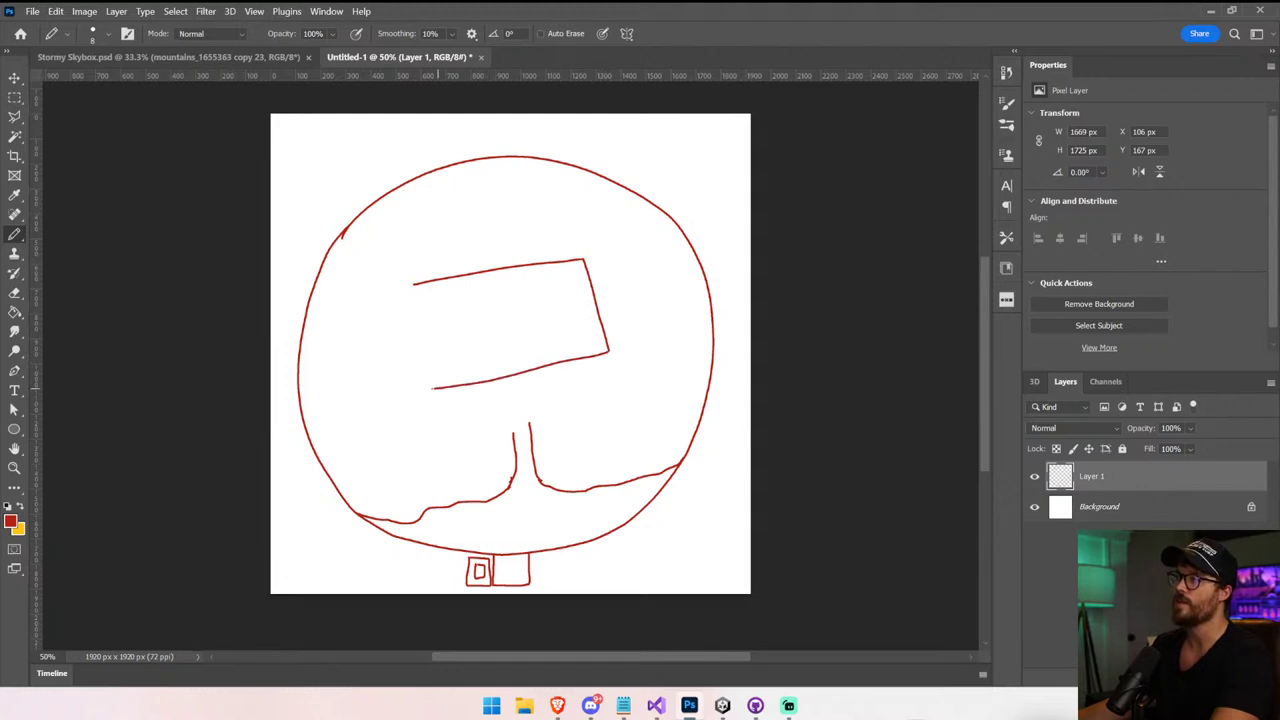
key(ctrl+z)
mouse_move(412, 269)
mouse_down()
mouse_move(549, 241)
mouse_move(588, 282)
mouse_move(597, 325)
mouse_move(512, 366)
mouse_move(437, 378)
mouse_move(411, 268)
mouse_up()
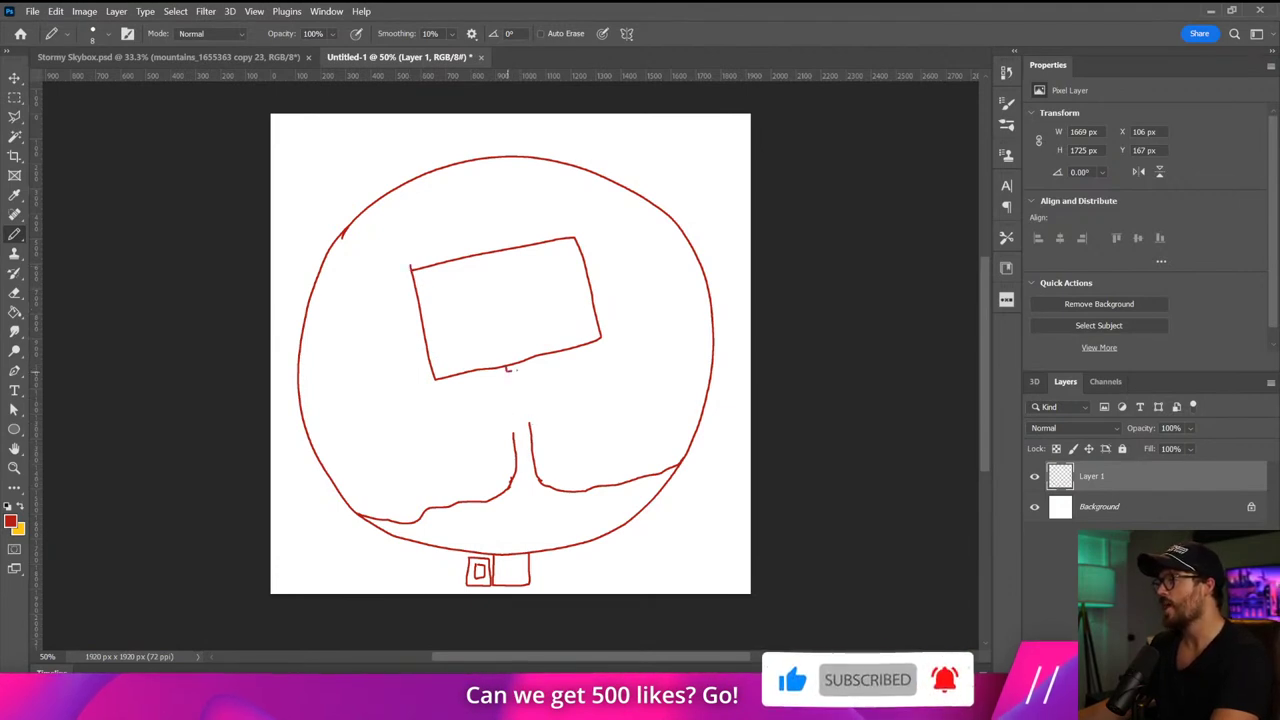
drag(506, 366, 524, 362)
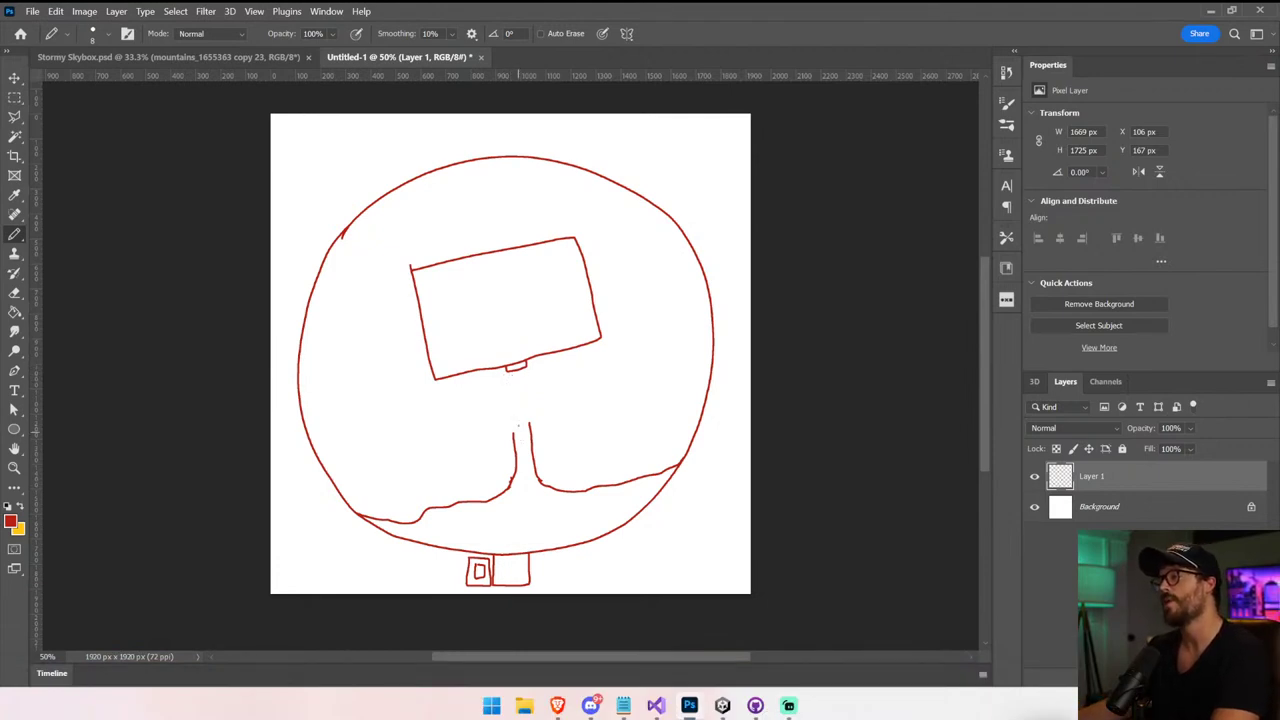
Draw a thin bar across the top of the path and erase the path lines just beneath it
mouse_move(501, 410)
mouse_down()
mouse_move(533, 405)
mouse_move(498, 412)
mouse_up()
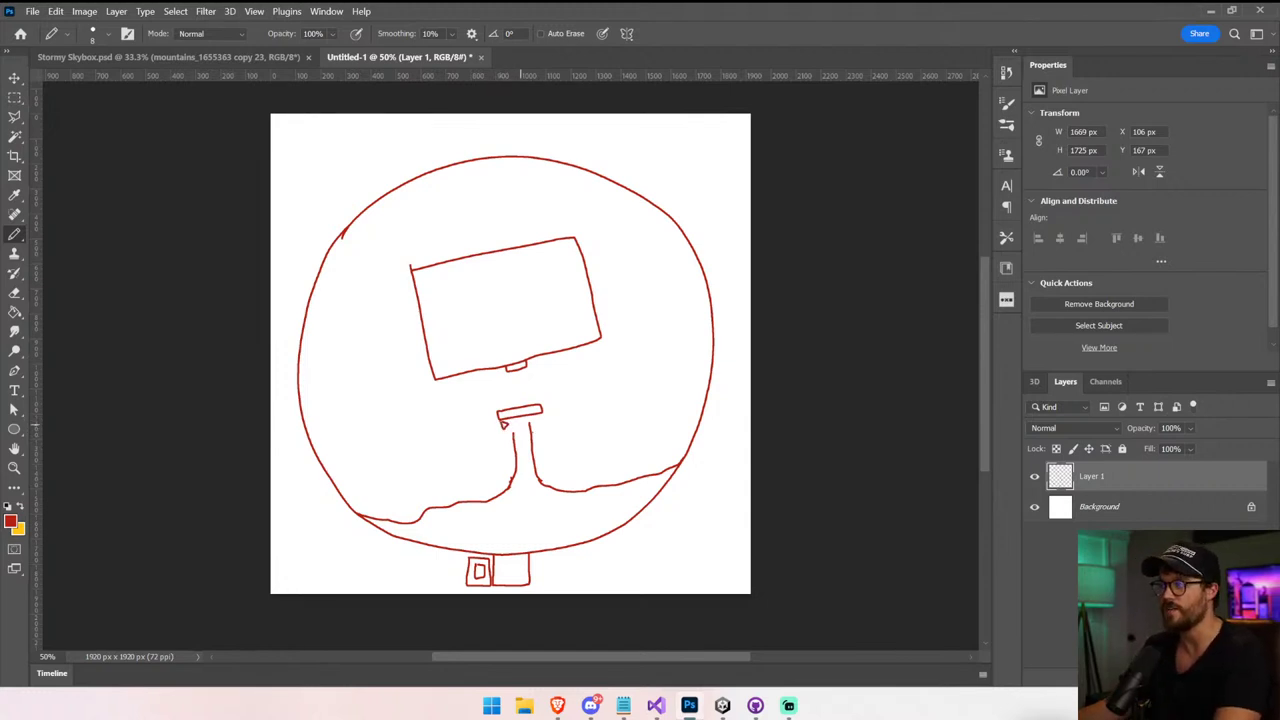
click(14, 116)
click(539, 417)
click(516, 425)
click(503, 445)
click(530, 451)
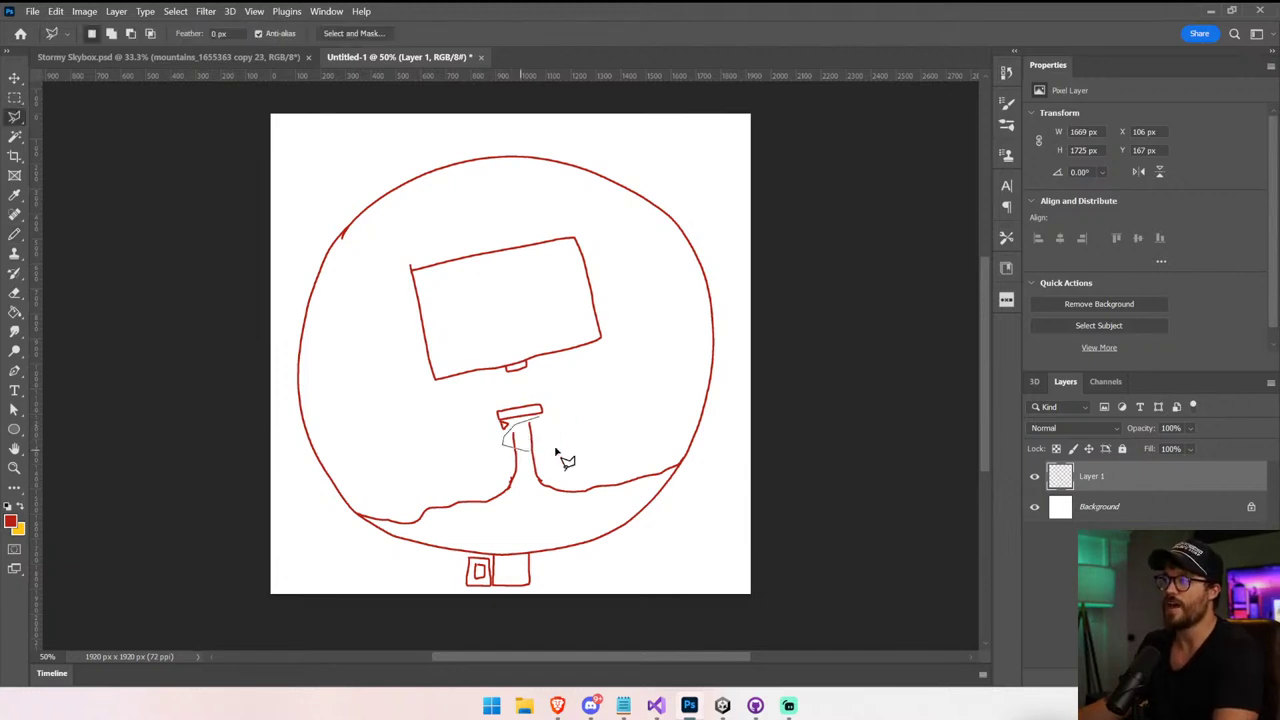
double_click(562, 447)
key(Delete)
click(14, 234)
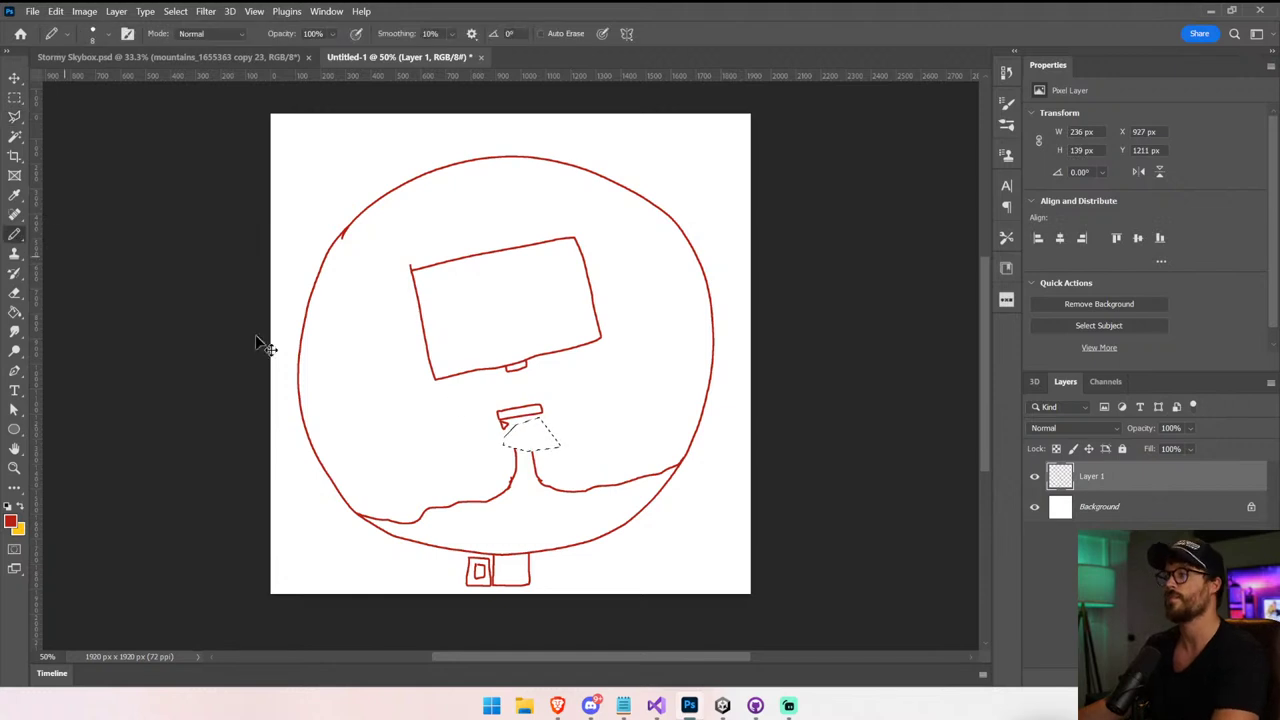
key(ctrl+d)
Extend the path lines up to the rectangle's entrance tab and outline thin walls along the path's right side out to the circle
mouse_move(533, 447)
mouse_down()
mouse_move(515, 389)
mouse_move(529, 406)
mouse_up()
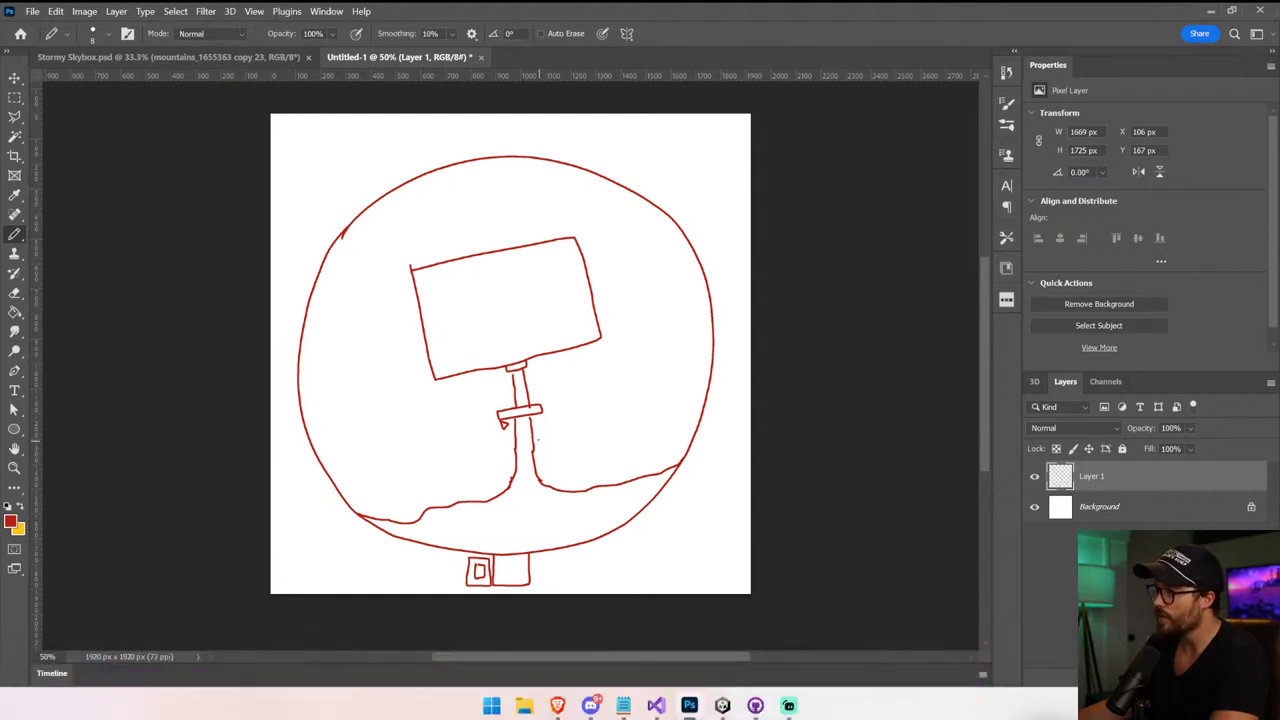
mouse_move(535, 418)
mouse_down()
mouse_move(543, 475)
mouse_move(545, 418)
mouse_up()
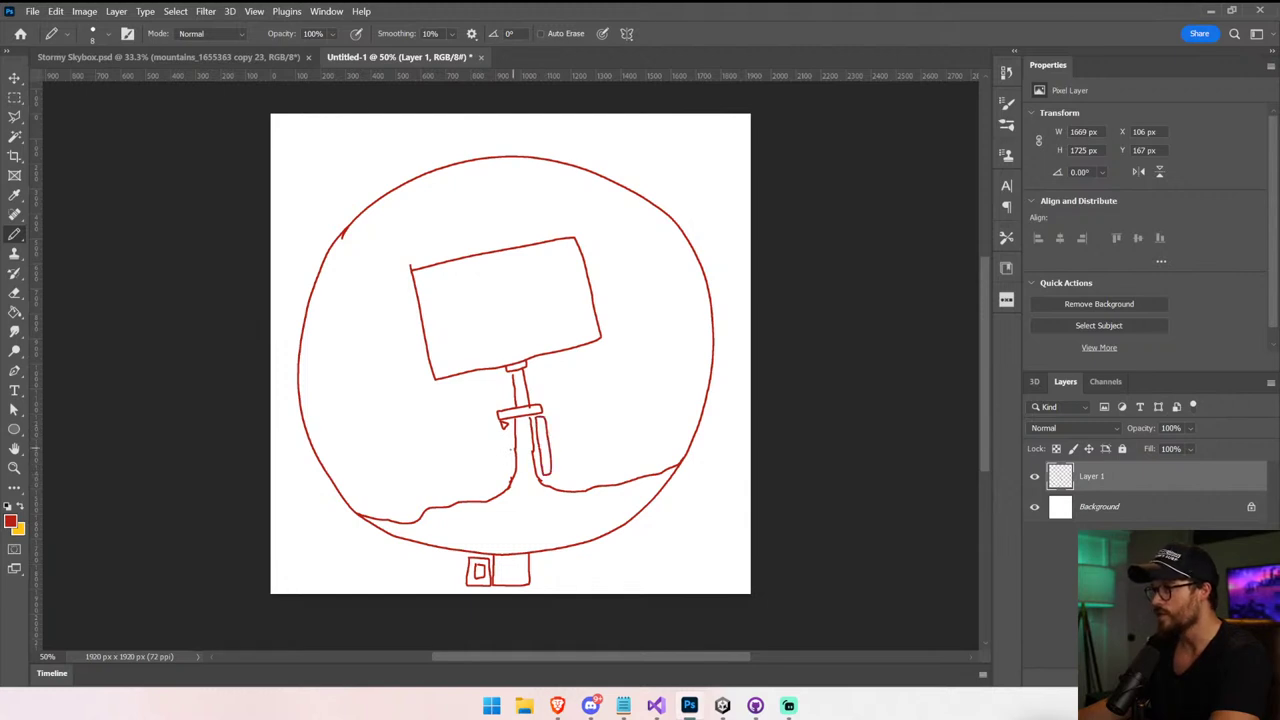
mouse_move(546, 465)
mouse_down()
mouse_move(679, 445)
mouse_move(558, 472)
mouse_up()
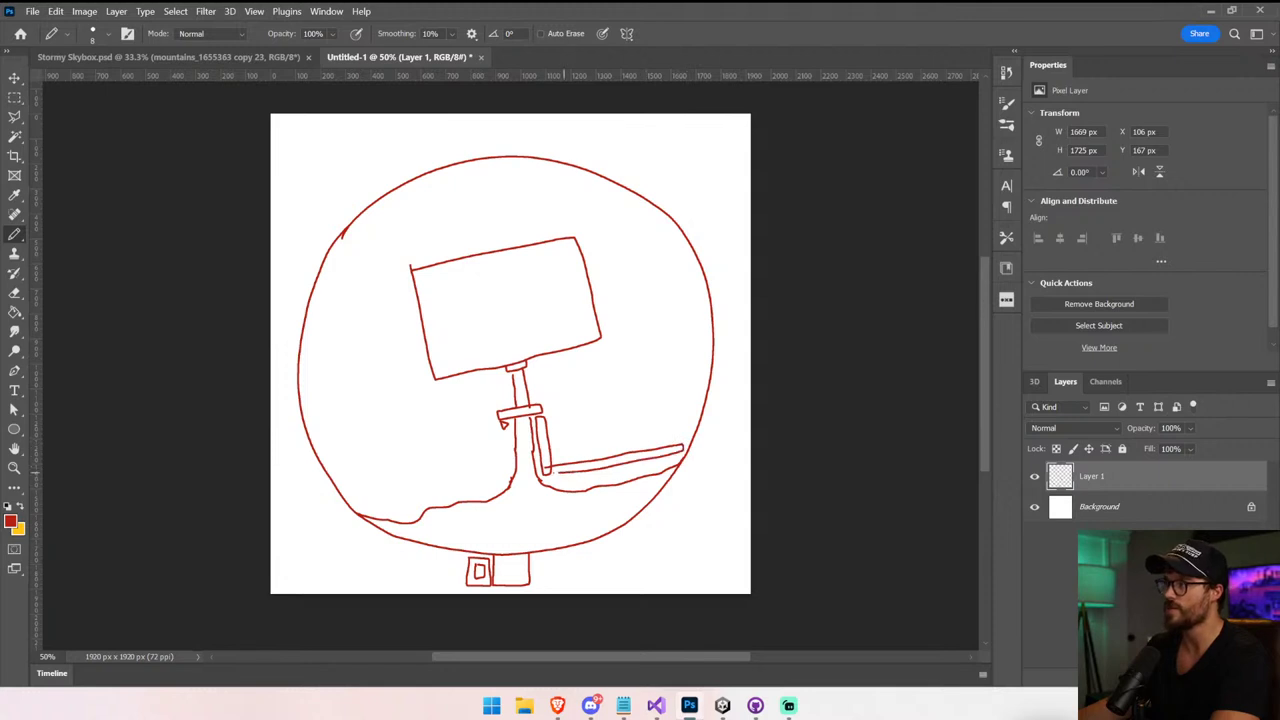
Outline matching thin walls on the path's left side out to the circle, with small circles below the long wall
mouse_move(499, 432)
mouse_down()
mouse_move(501, 466)
mouse_move(495, 432)
mouse_move(548, 412)
mouse_up()
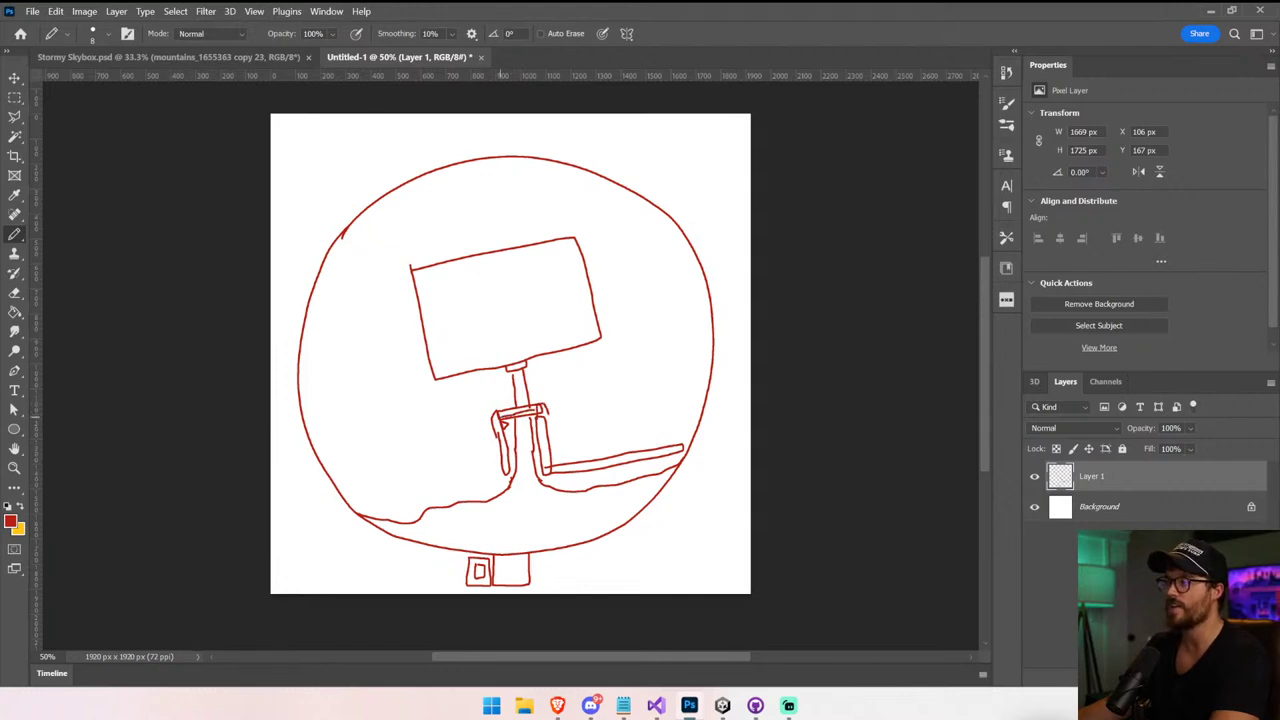
mouse_move(502, 473)
mouse_down()
mouse_move(357, 509)
mouse_move(504, 478)
mouse_up()
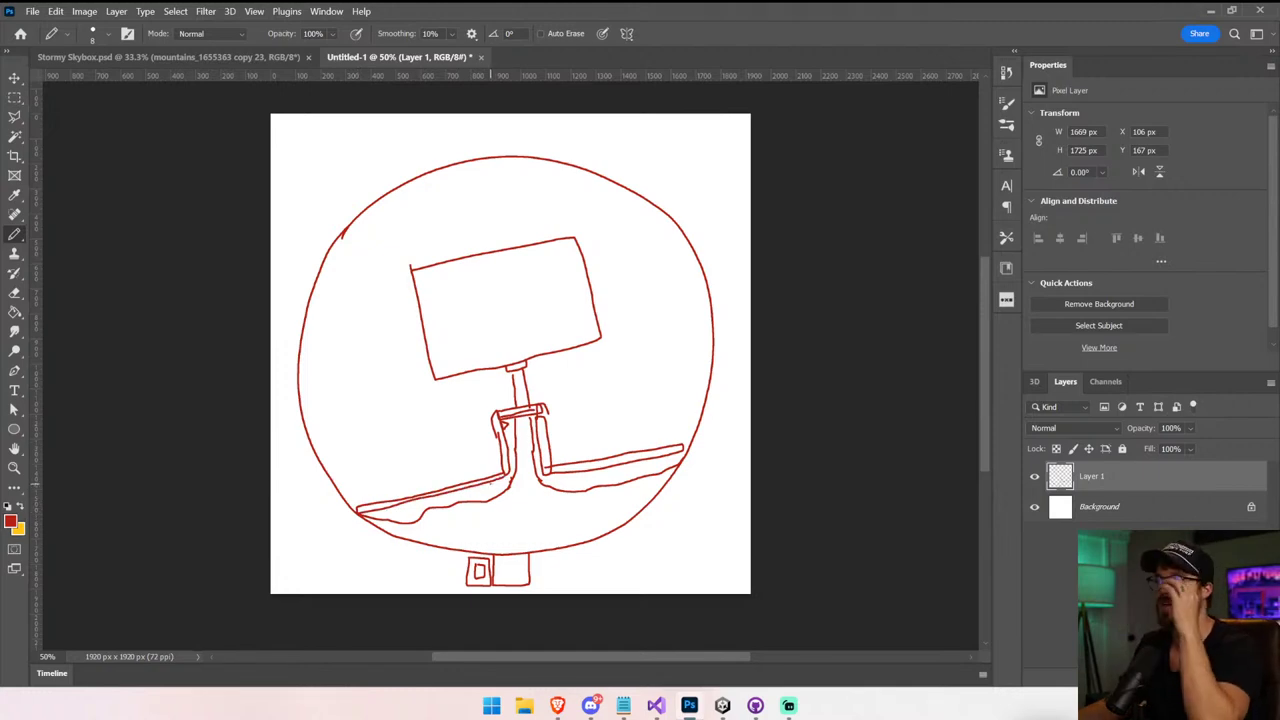
key(ctrl+z)
key(ctrl+z)
mouse_move(505, 462)
mouse_down()
mouse_move(350, 487)
mouse_move(492, 472)
mouse_move(491, 487)
mouse_move(392, 512)
mouse_move(398, 503)
mouse_up()
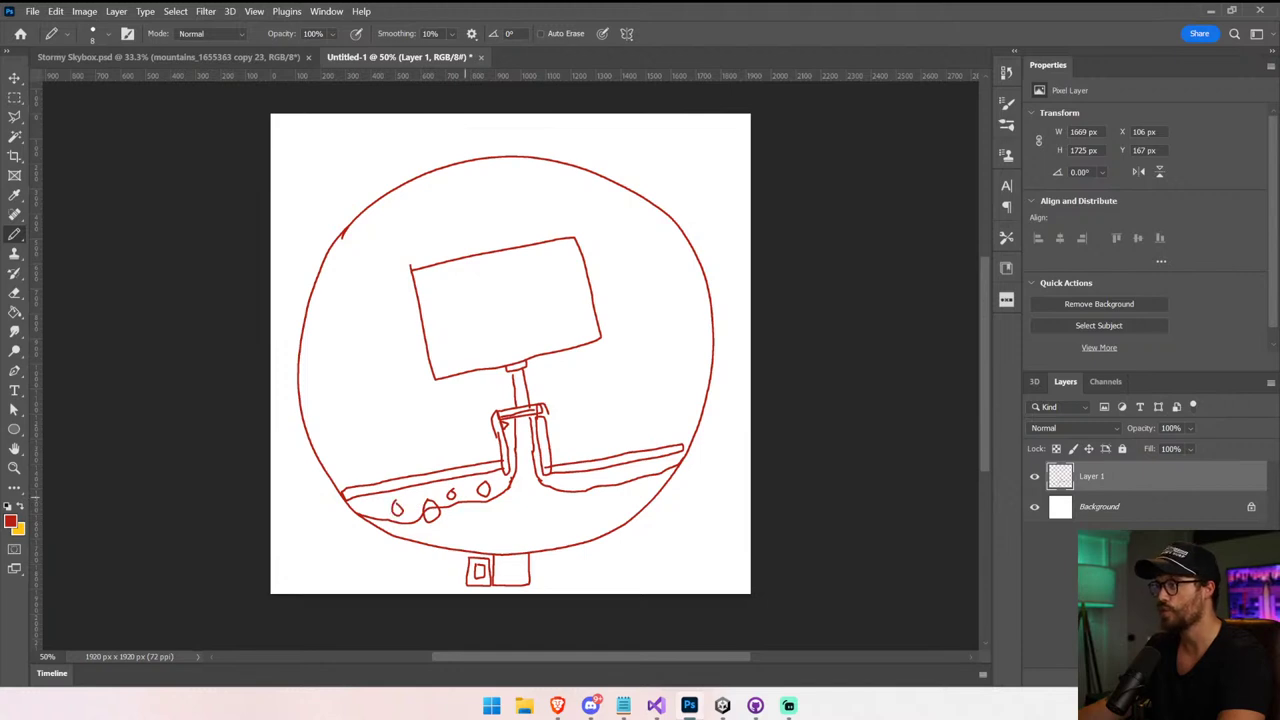
Add small circles below the right wall and draw a short arrow pointing right across the path
drag(585, 487, 619, 484)
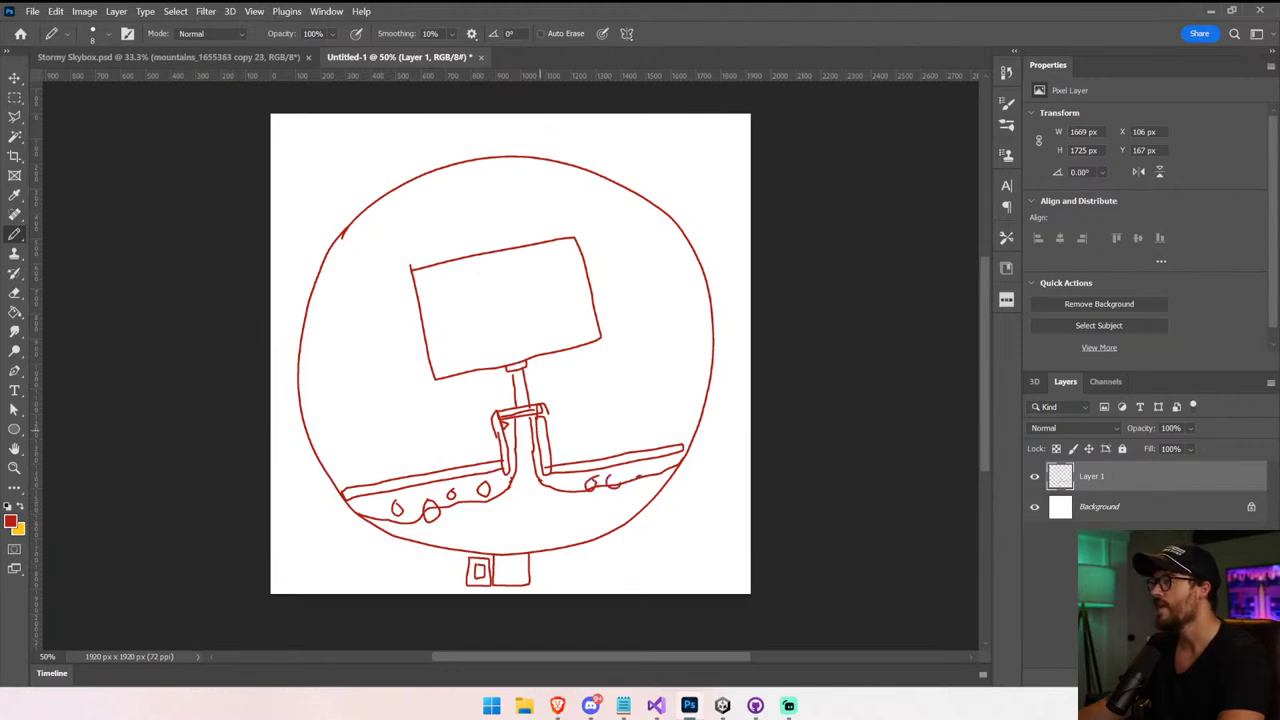
mouse_move(521, 427)
mouse_down()
mouse_move(563, 425)
mouse_move(530, 361)
mouse_up()
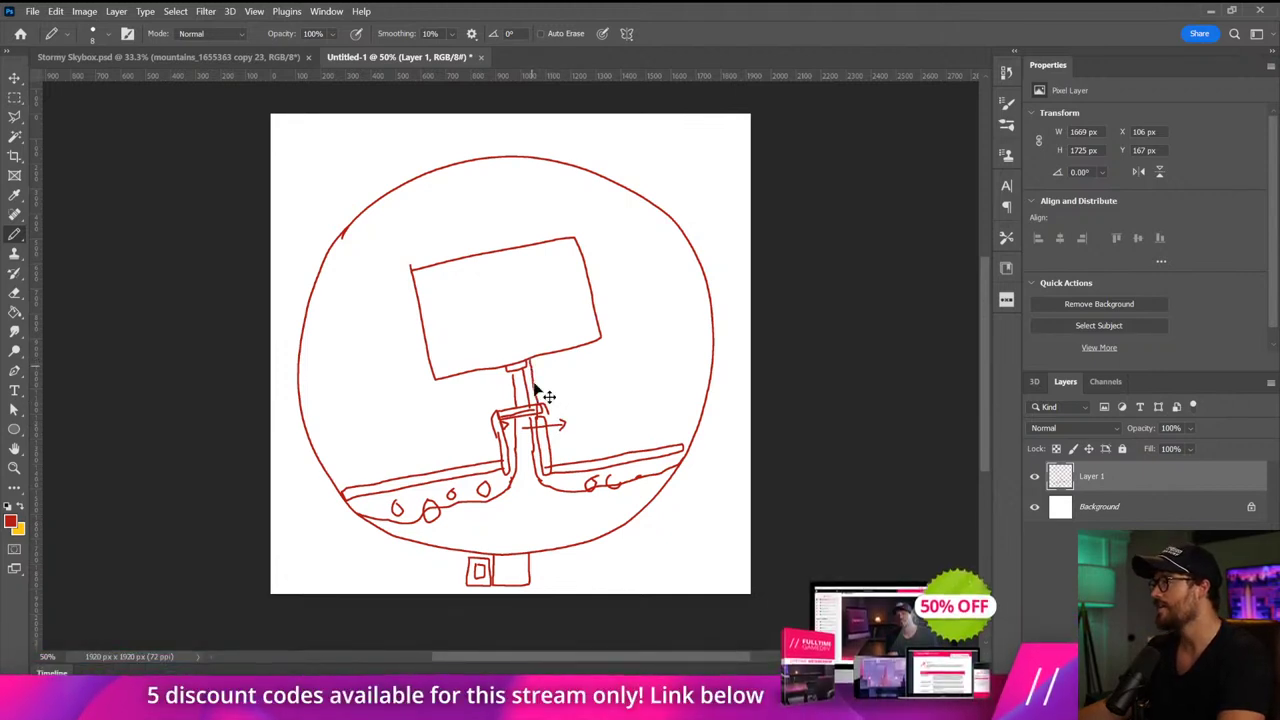
Draw double-line walls branching from both sides of the path and up around the rectangle, with a small box on the right wall
key(ctrl+z)
mouse_move(537, 405)
mouse_down()
mouse_move(534, 380)
mouse_move(653, 368)
mouse_move(543, 384)
mouse_up()
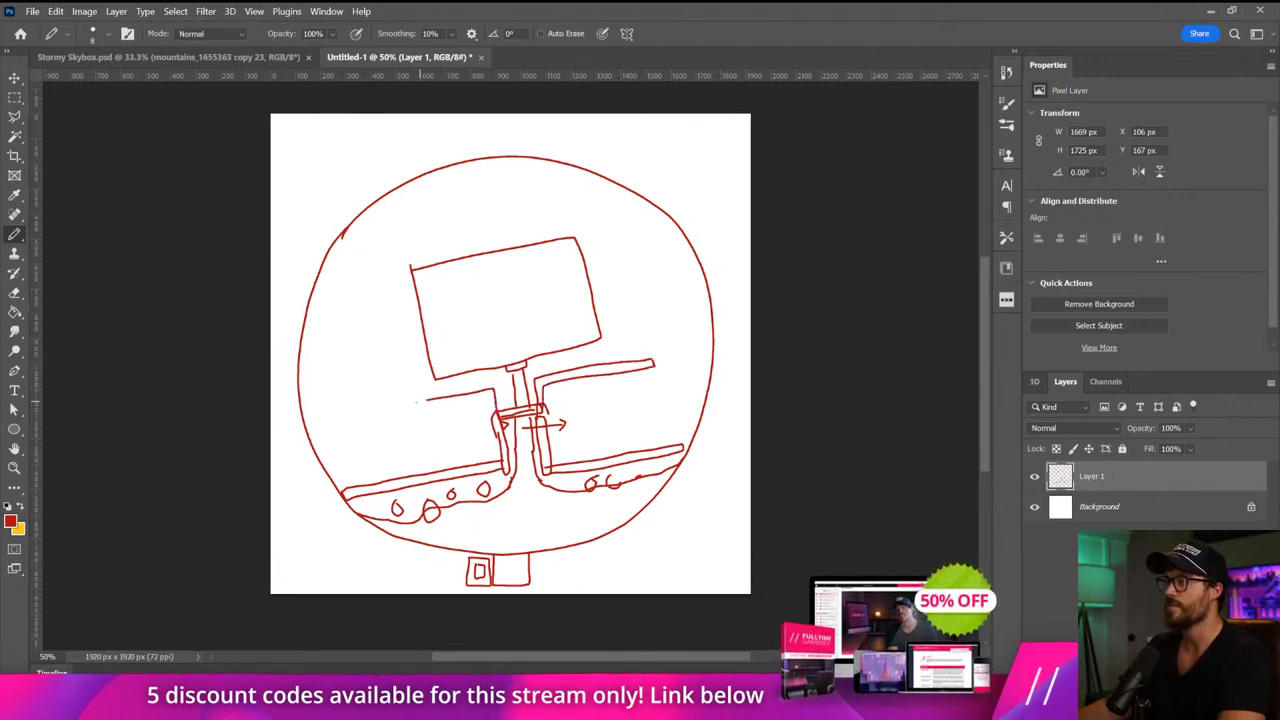
mouse_move(493, 399)
mouse_down()
mouse_move(373, 274)
mouse_move(422, 303)
mouse_move(405, 372)
mouse_move(490, 414)
mouse_up()
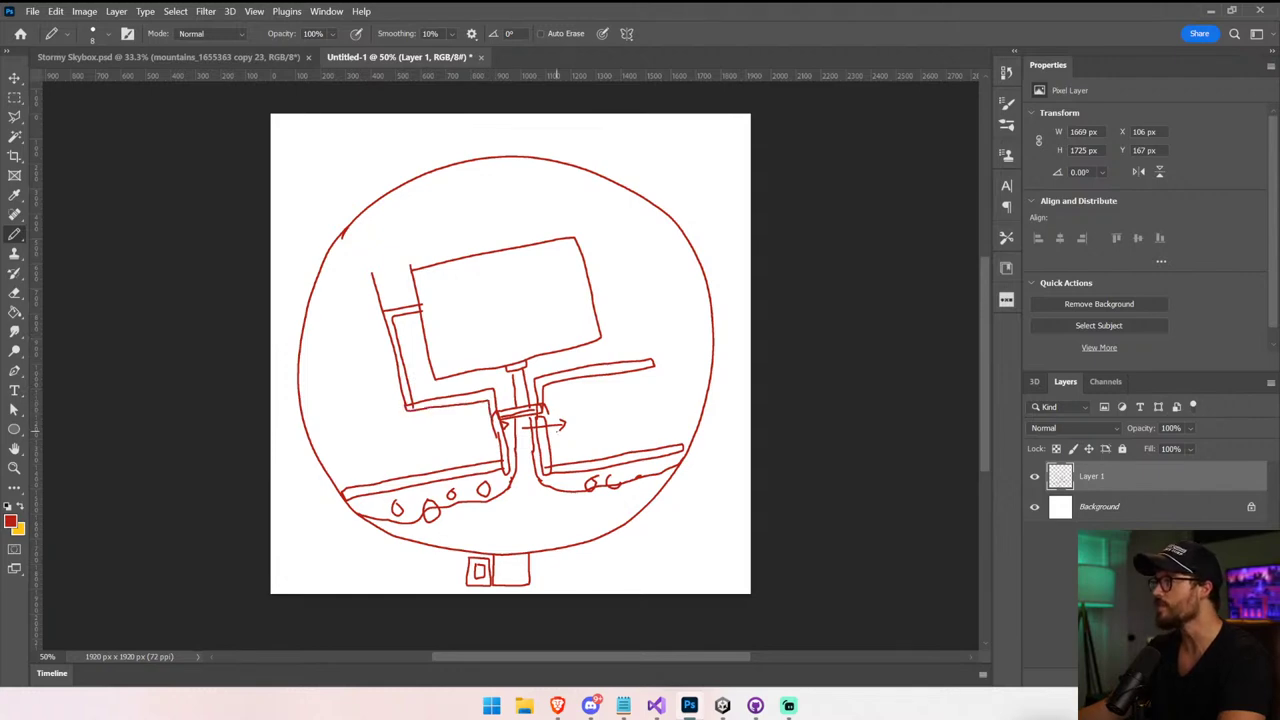
mouse_move(640, 360)
mouse_down()
mouse_move(619, 260)
mouse_move(652, 360)
mouse_up()
mouse_move(636, 291)
mouse_down()
mouse_move(664, 284)
mouse_move(675, 324)
mouse_move(656, 336)
mouse_move(652, 293)
mouse_move(652, 329)
mouse_up()
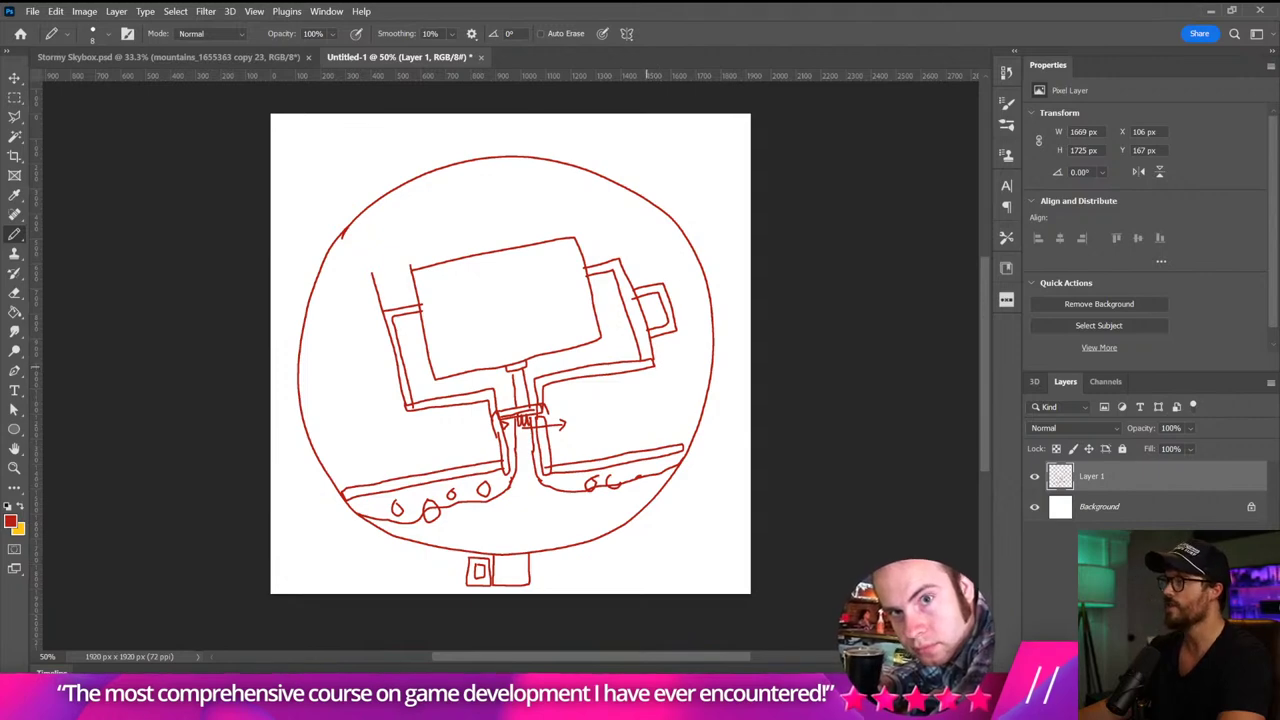
Close off the area below the right wall, scatter small circles inside it, and mark small loops in the attached box
mouse_move(647, 367)
mouse_down()
mouse_move(676, 446)
mouse_move(654, 367)
mouse_move(657, 407)
mouse_move(596, 386)
mouse_move(620, 404)
mouse_move(630, 389)
mouse_up()
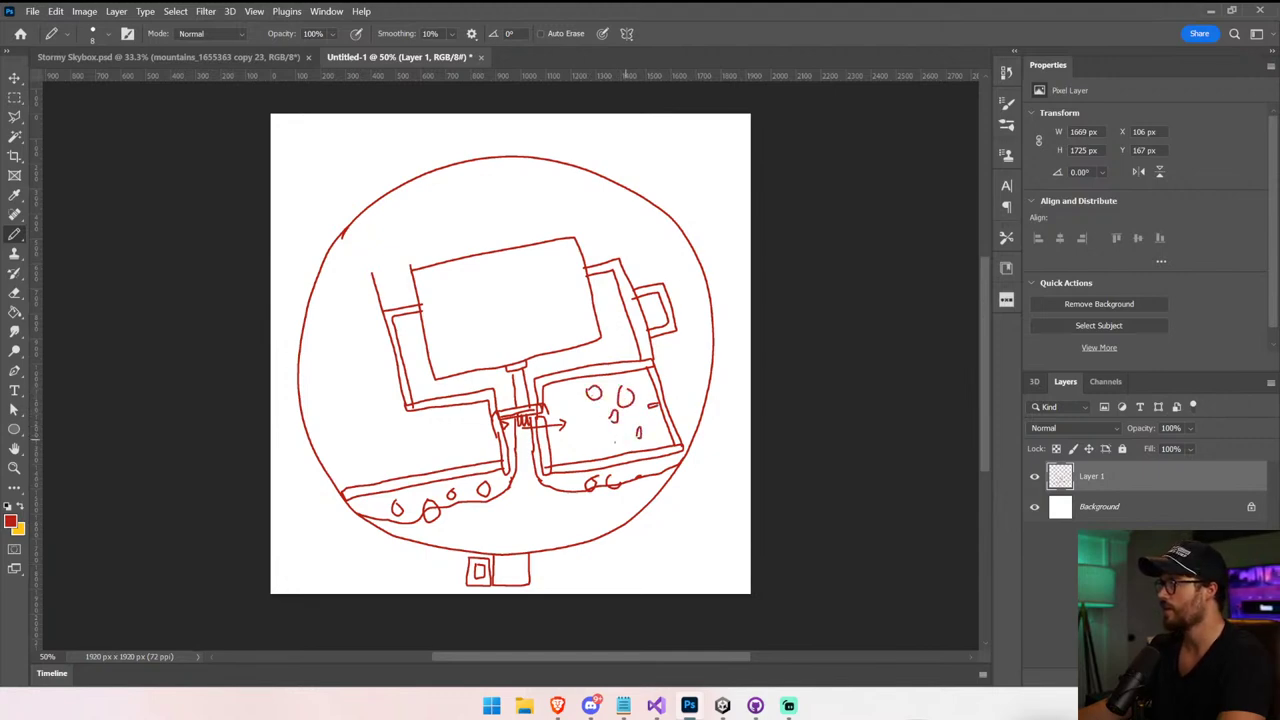
drag(593, 433, 597, 443)
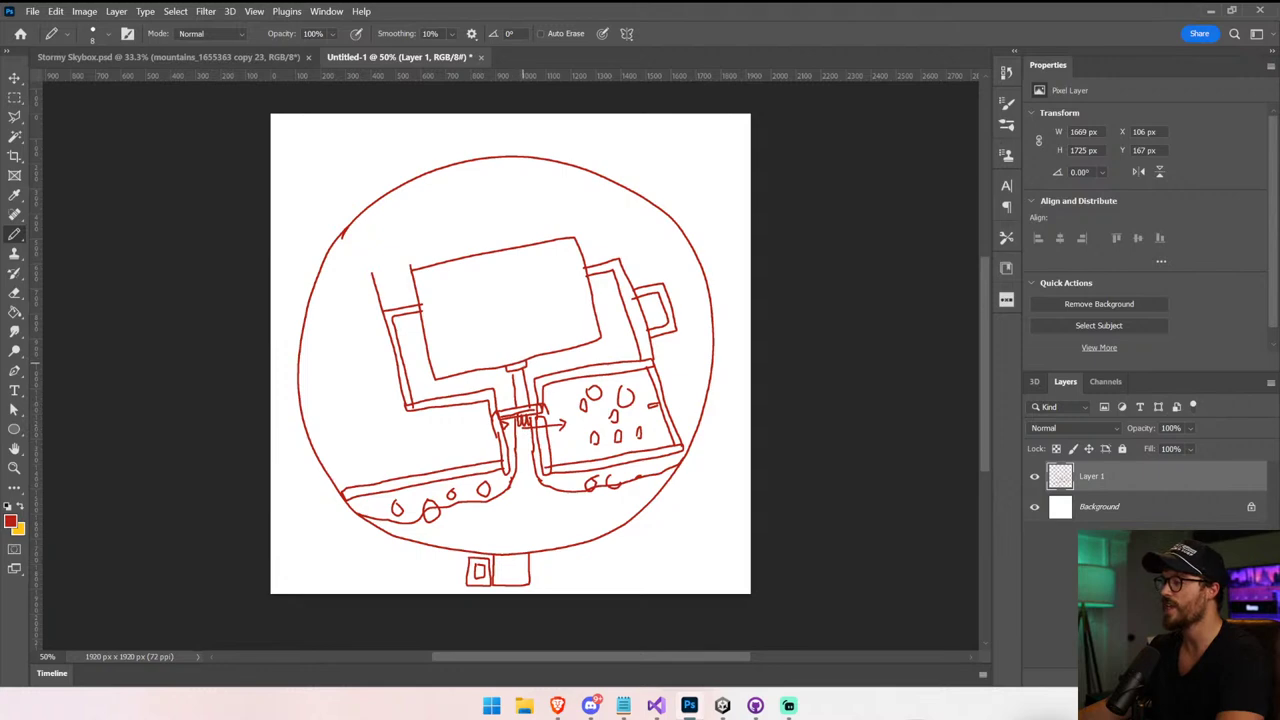
drag(655, 306, 653, 318)
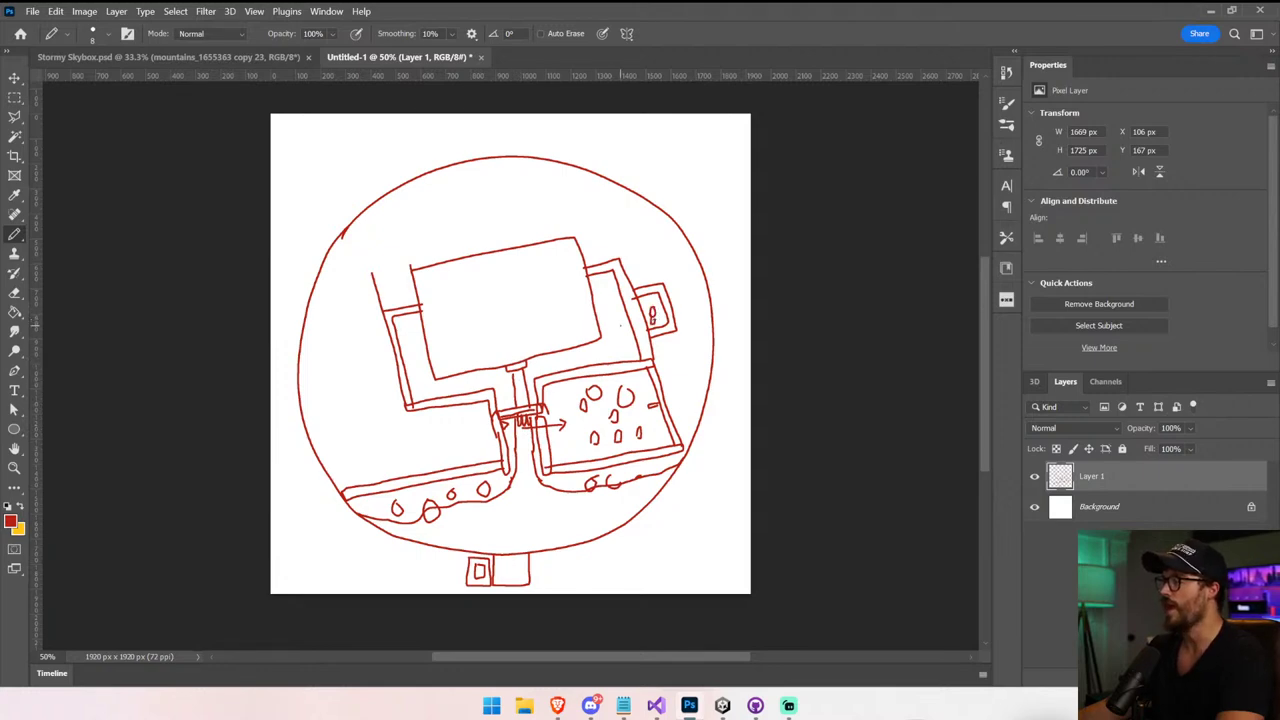
Mark barriers in the gaps below the rectangle, and add small circles in the left corridor and a called-out one below the lower-right wall
mouse_move(597, 344)
mouse_down()
mouse_move(586, 368)
mouse_move(600, 348)
mouse_move(553, 372)
mouse_up()
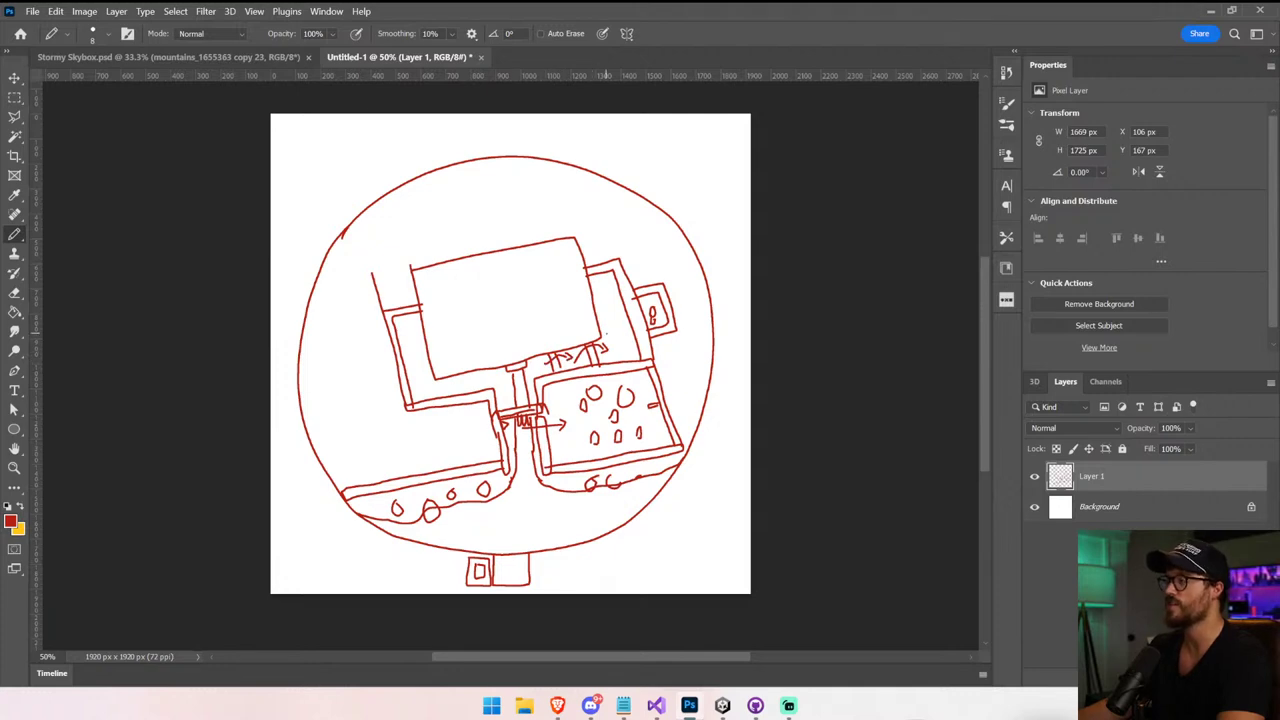
drag(467, 373, 469, 387)
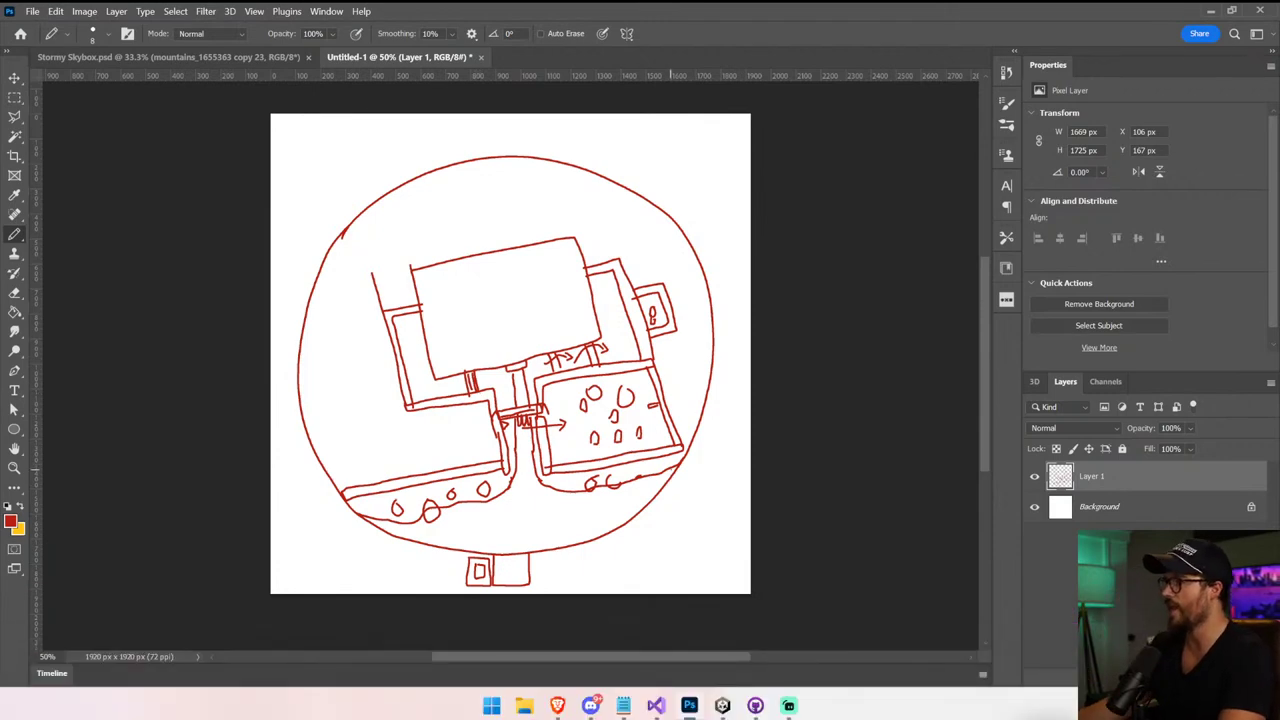
drag(650, 468, 702, 481)
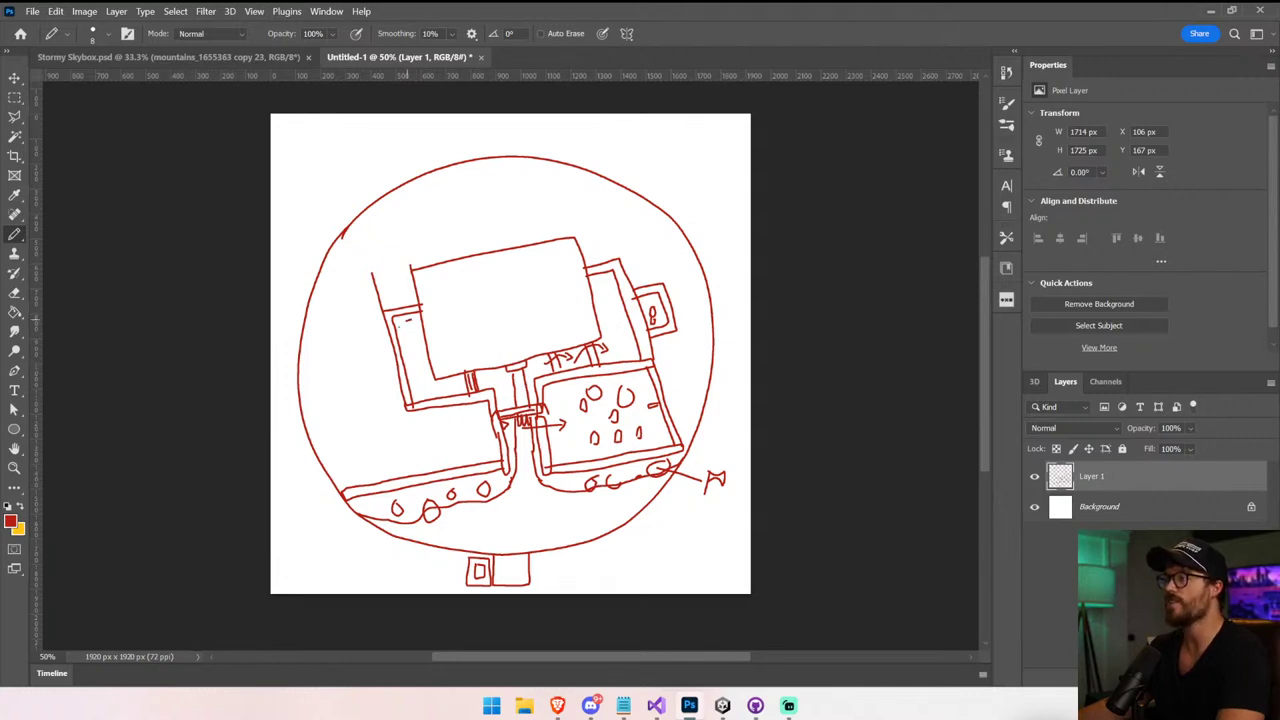
drag(408, 319, 417, 372)
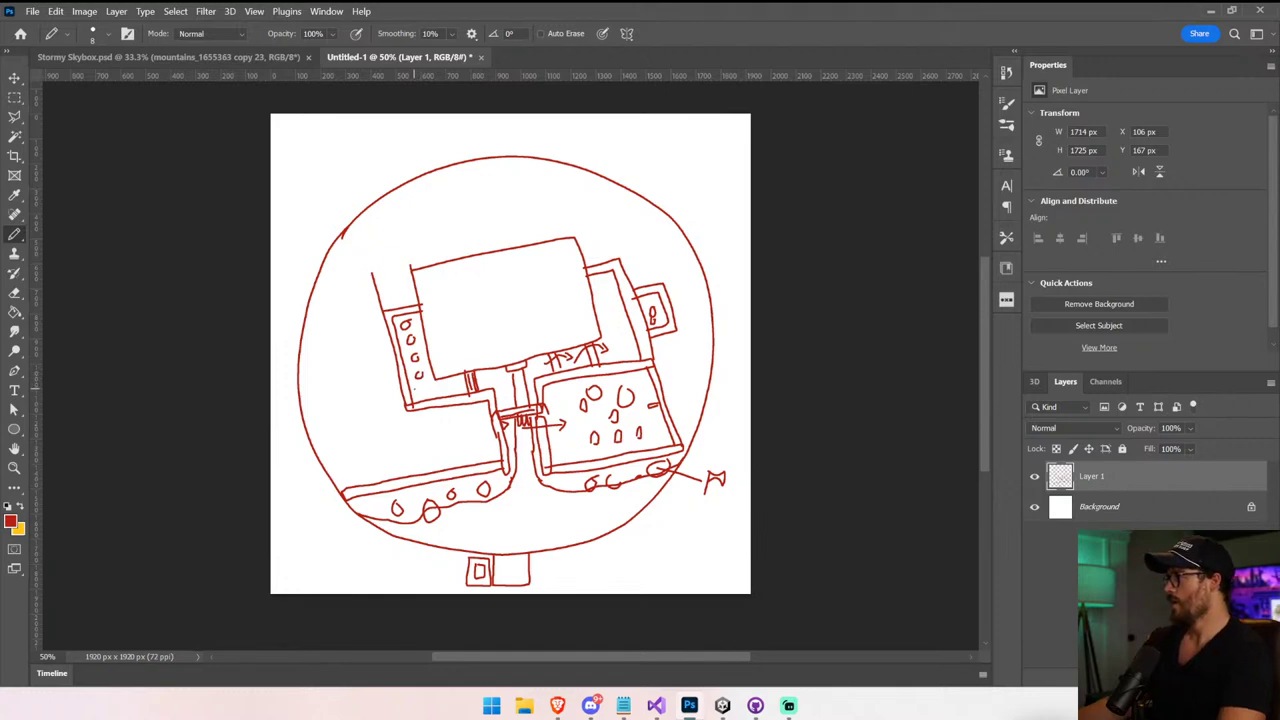
Draw an upward arrow into the rectangle and label it HOTEL, with a Ticket callout on the small side box
drag(520, 392, 511, 342)
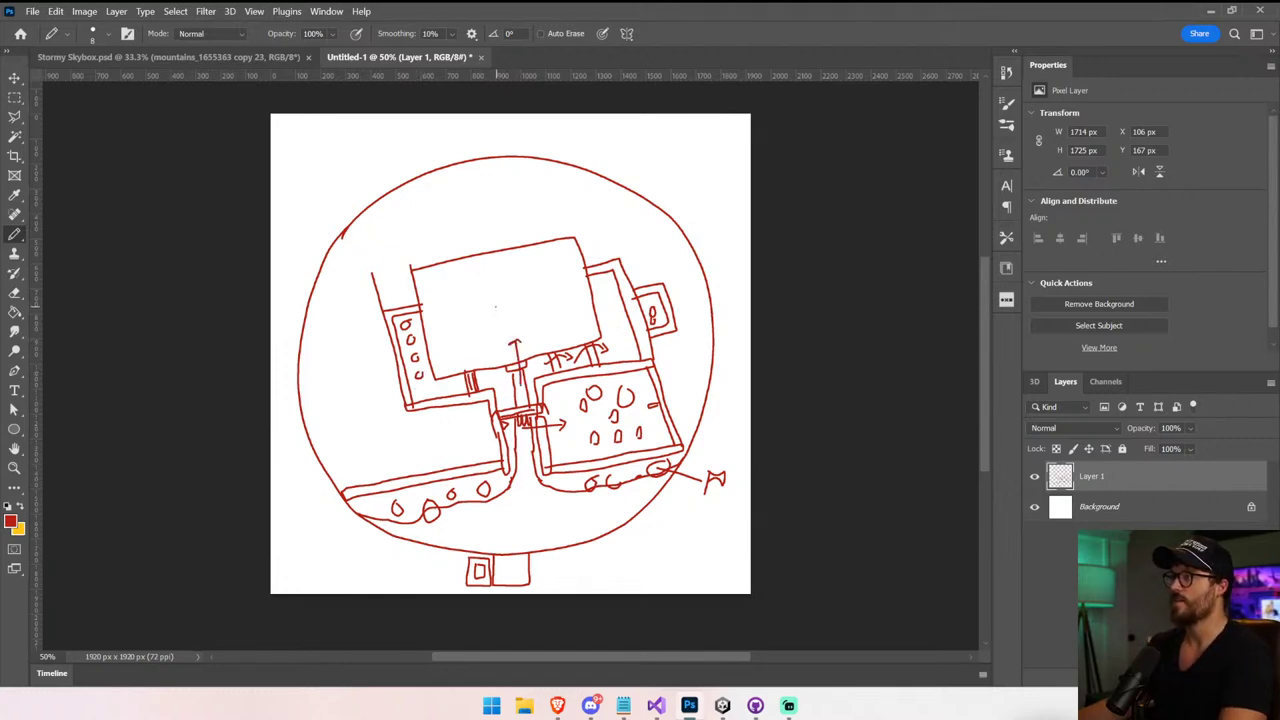
mouse_move(488, 293)
mouse_down()
mouse_move(488, 314)
mouse_move(502, 298)
mouse_move(518, 313)
mouse_move(535, 289)
mouse_up()
drag(527, 300, 550, 304)
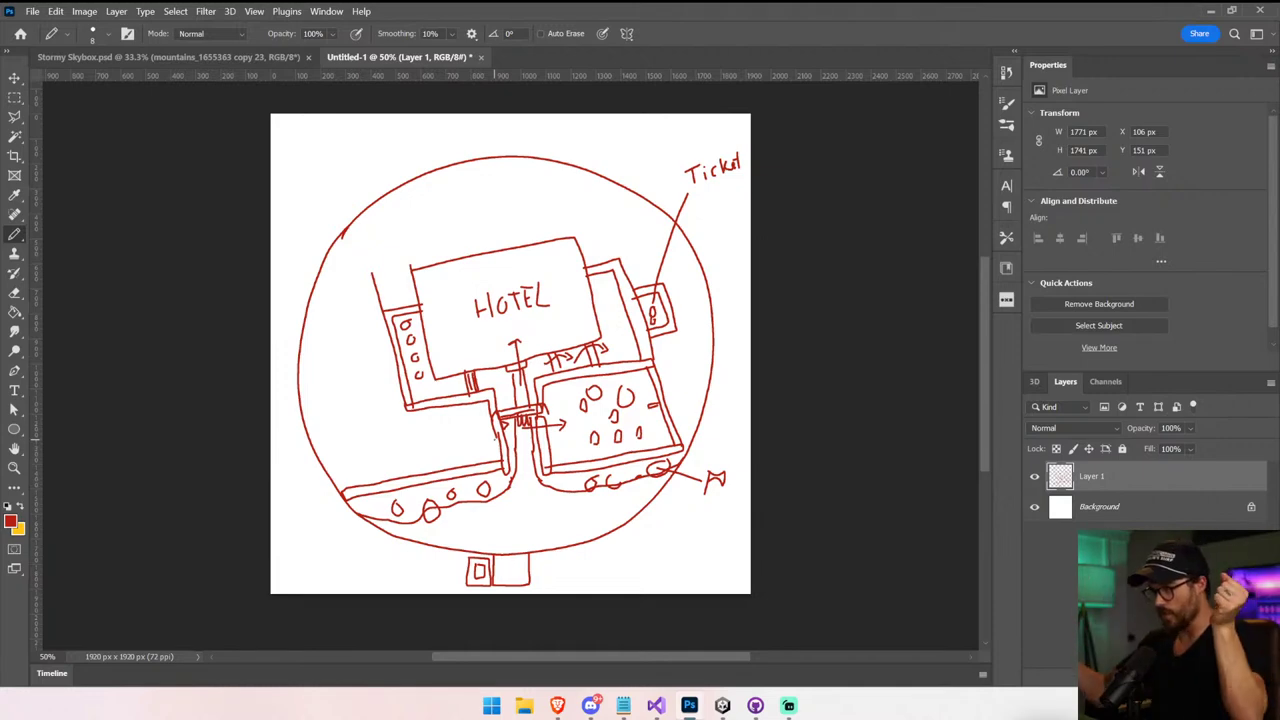
Switch to Unity, clear the console, and turn off the effects and lighting in the Scene view
click(722, 705)
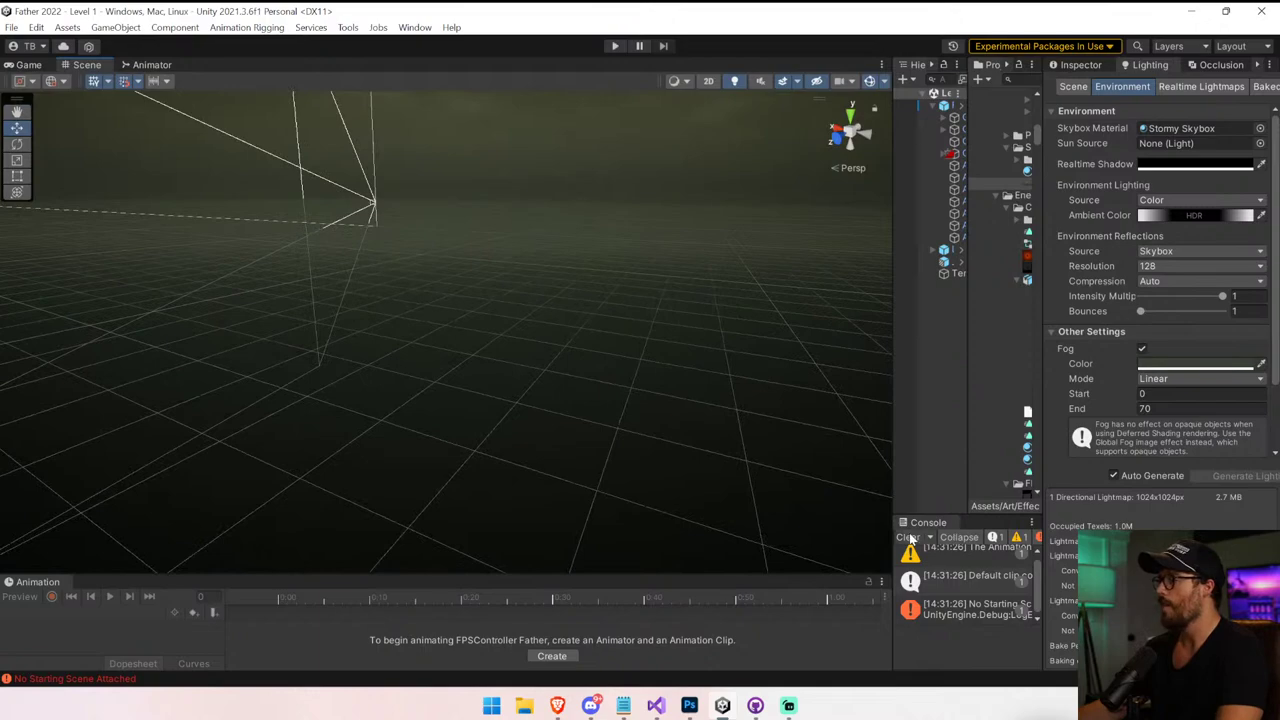
click(910, 537)
right_drag(591, 457, 591, 457)
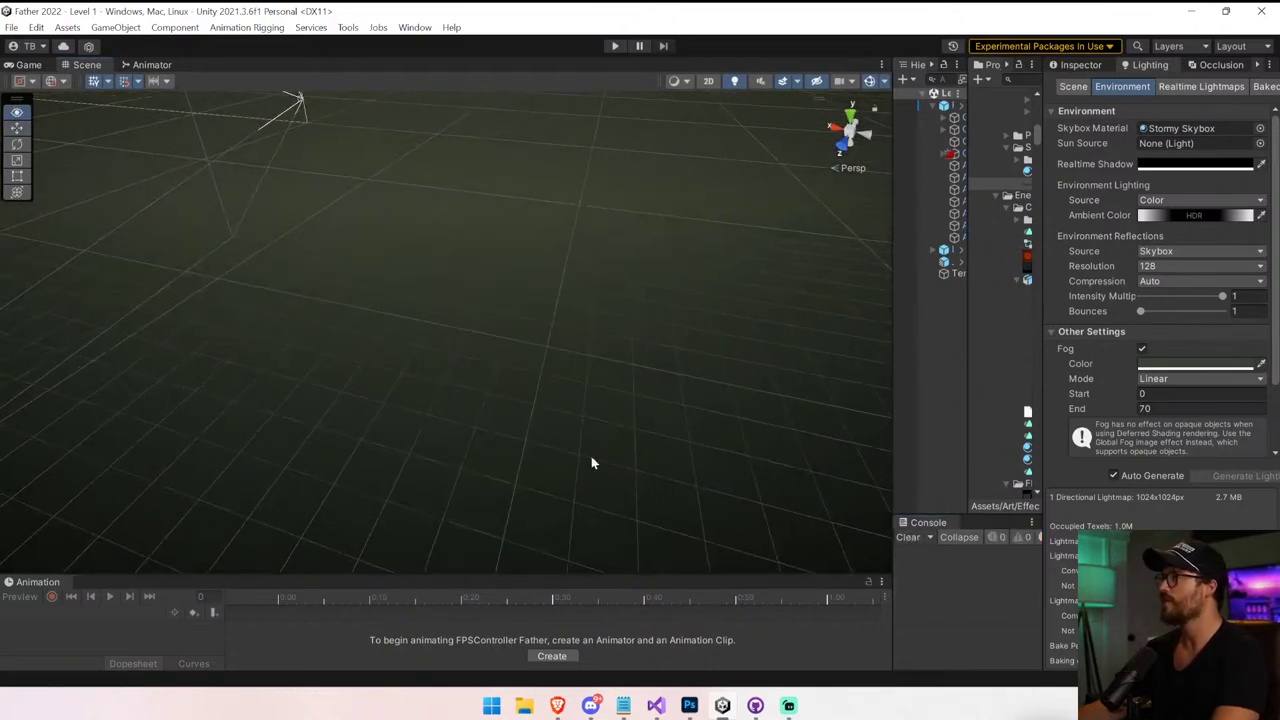
click(781, 82)
click(737, 83)
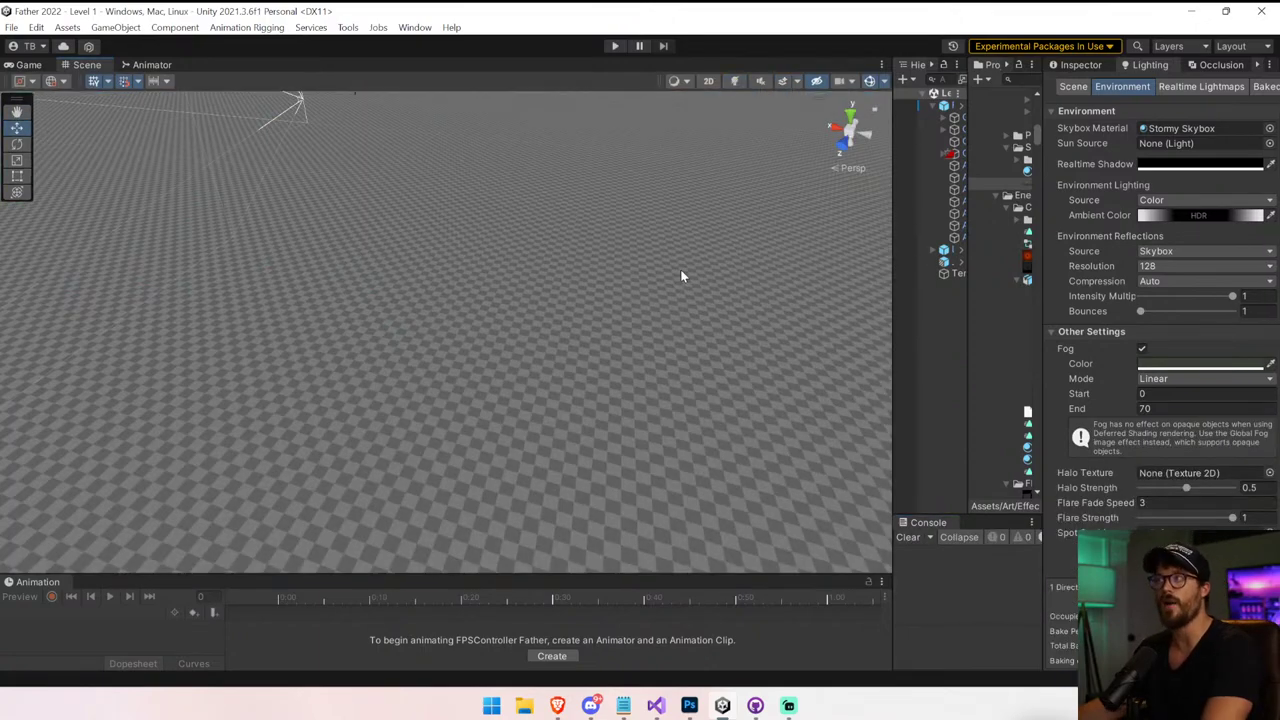
Select the terrain in the scene and widen the Hierarchy and Project areas
key(s)
right_drag(681, 271, 560, 314)
click(560, 318)
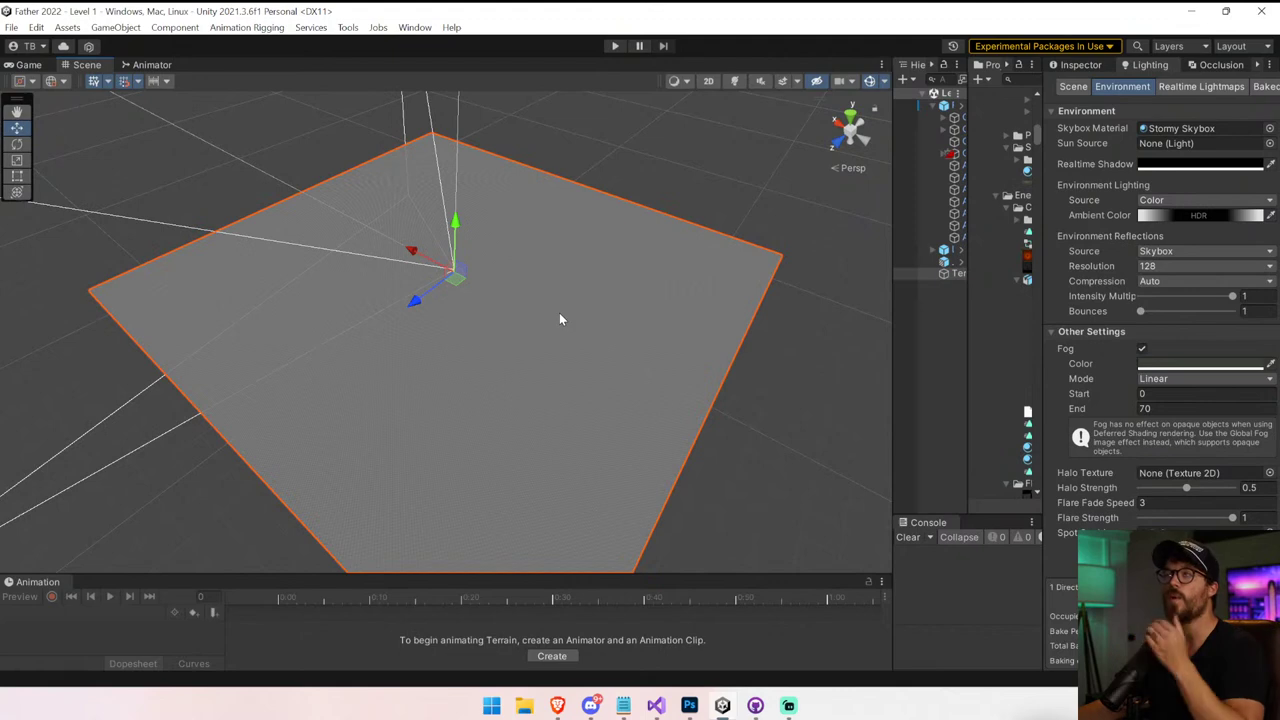
drag(886, 362, 678, 396)
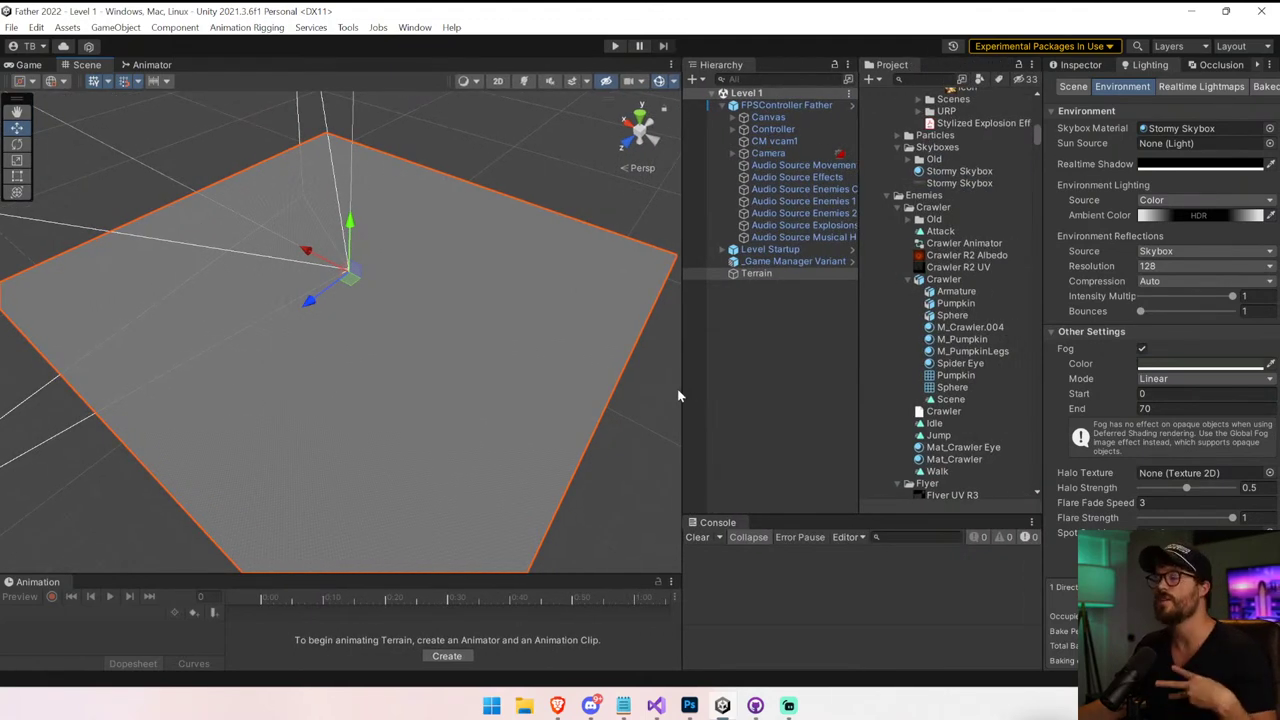
Set the terrain's paint tool to Raise or Lower Terrain with a brush size of 1121
click(1099, 66)
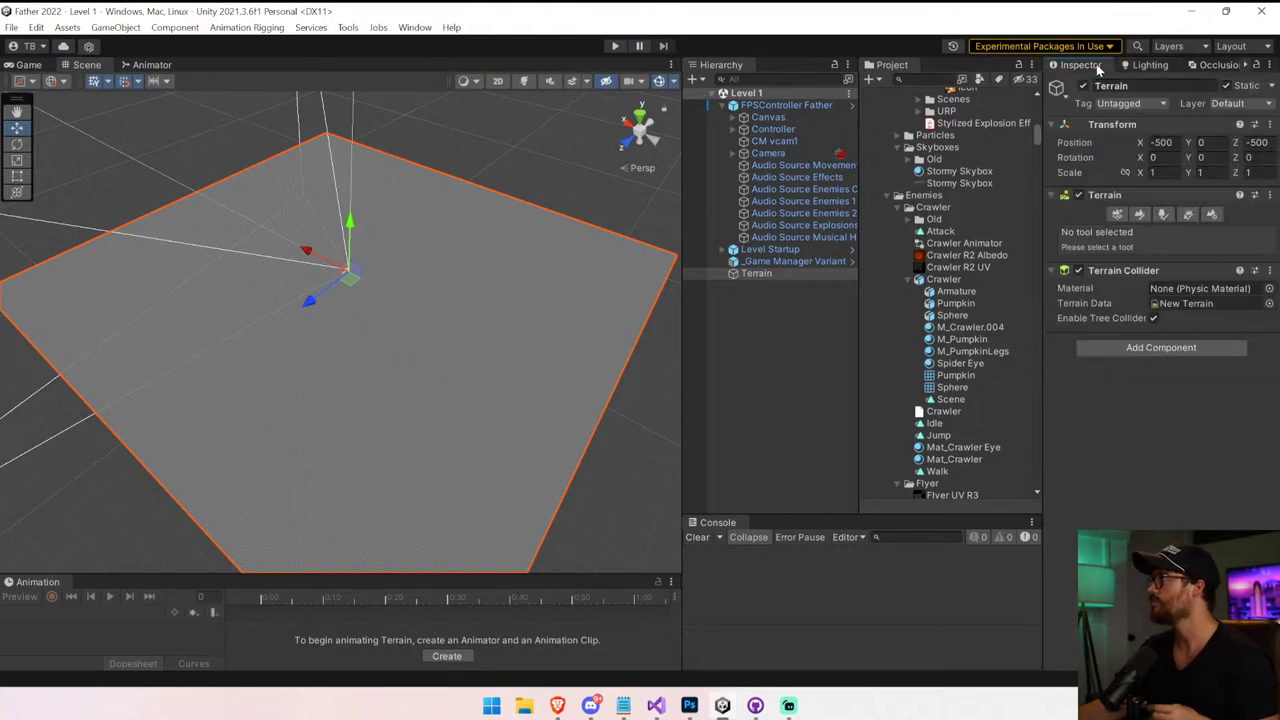
click(1139, 215)
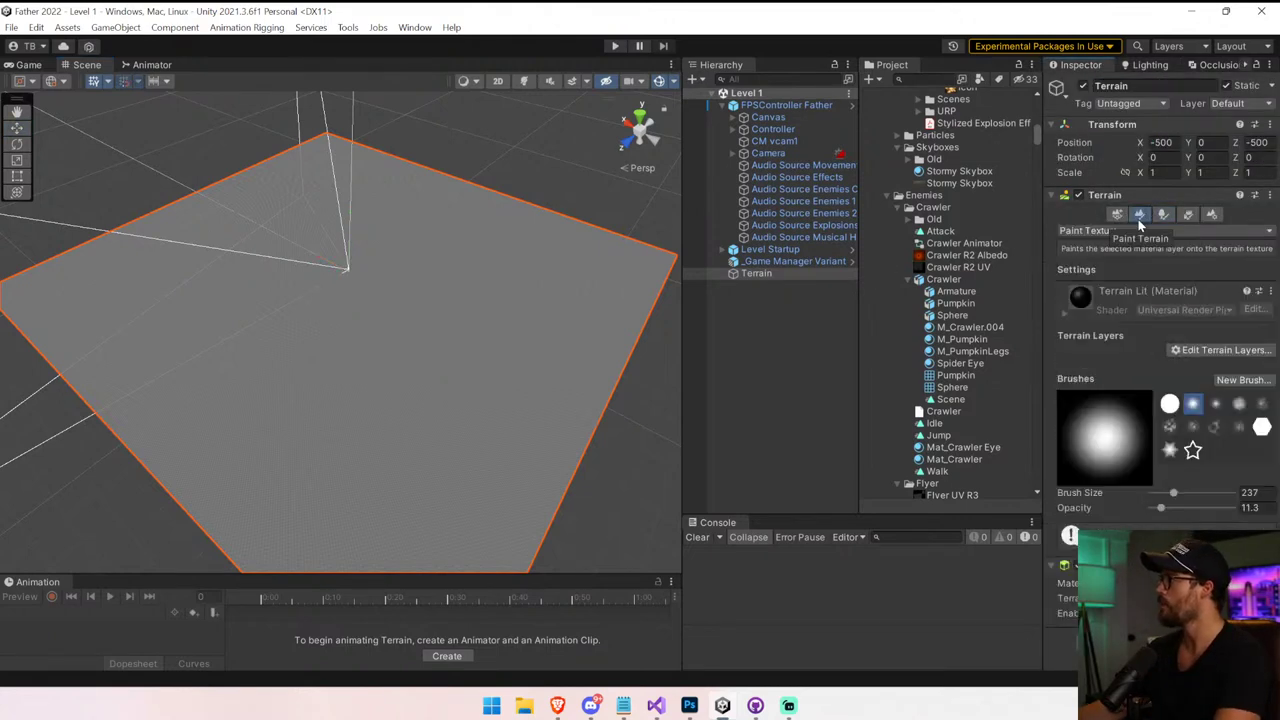
click(1138, 231)
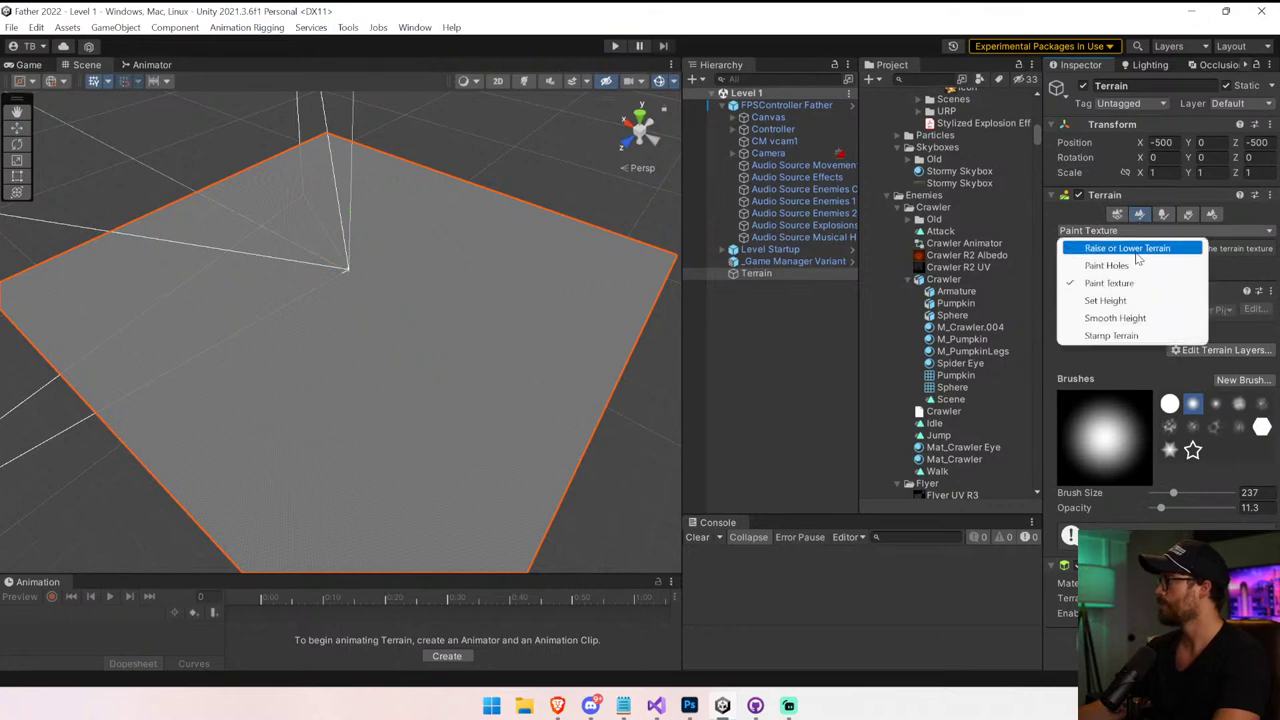
click(1134, 250)
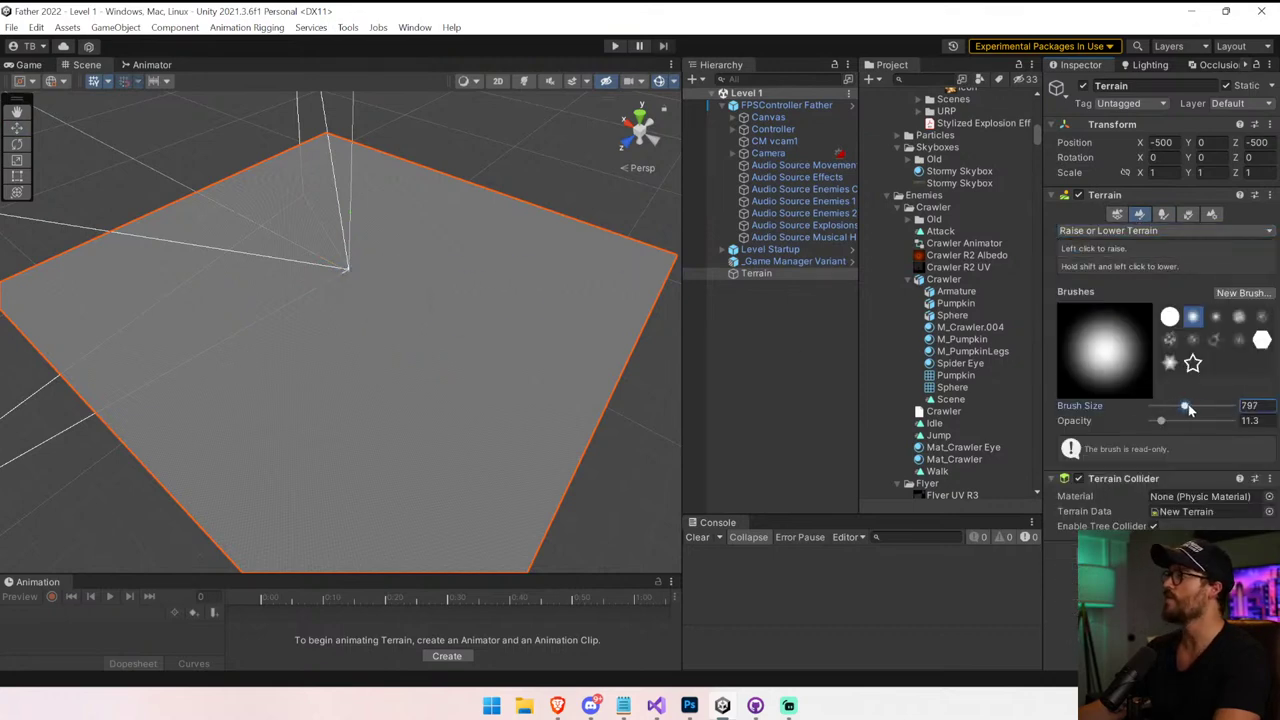
drag(1187, 408, 1202, 407)
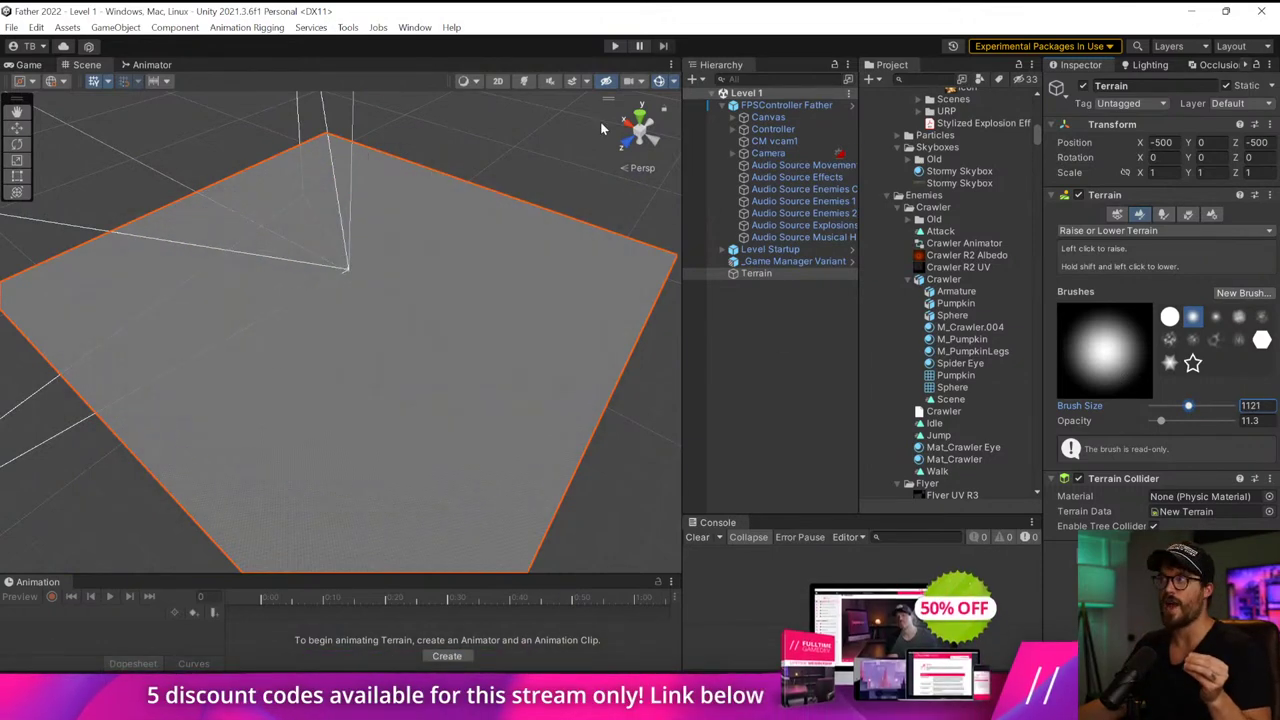
Try to raise the middle of the terrain with the large soft brush from a top view
click(642, 119)
scroll(460, 425, down, 3)
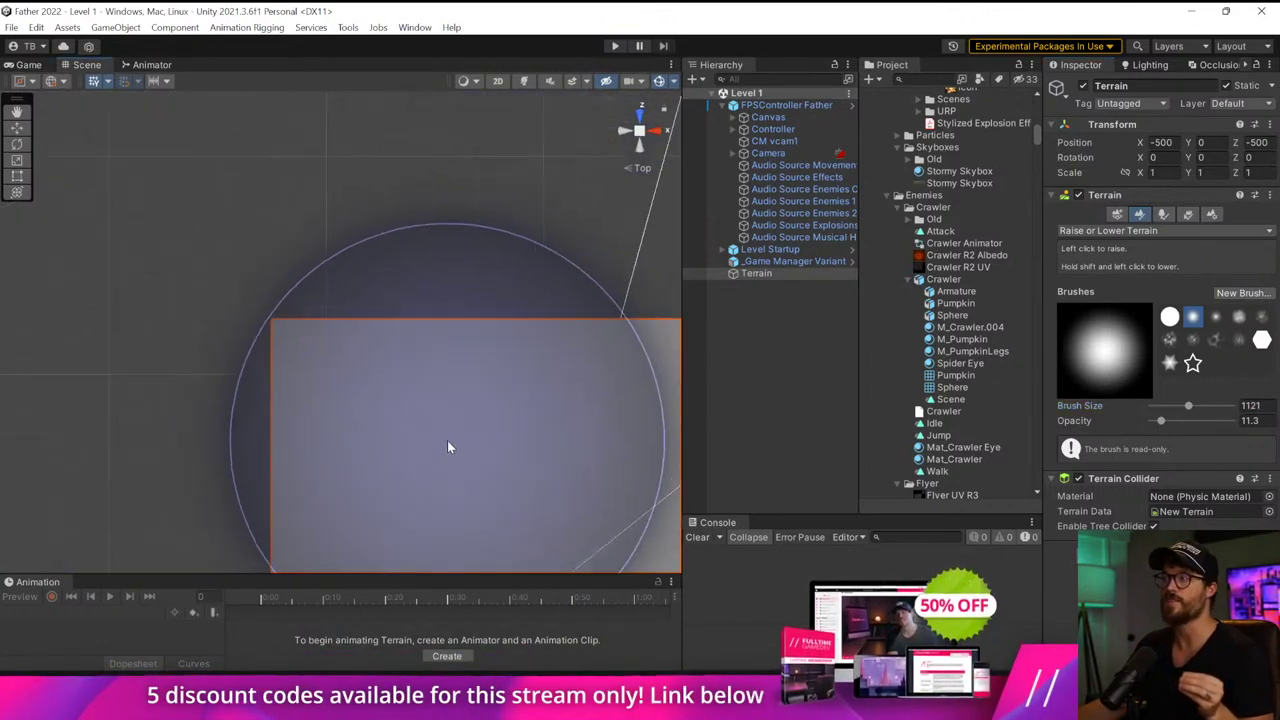
middle_drag(449, 446, 273, 142)
scroll(375, 280, down, 9)
middle_drag(409, 326, 372, 264)
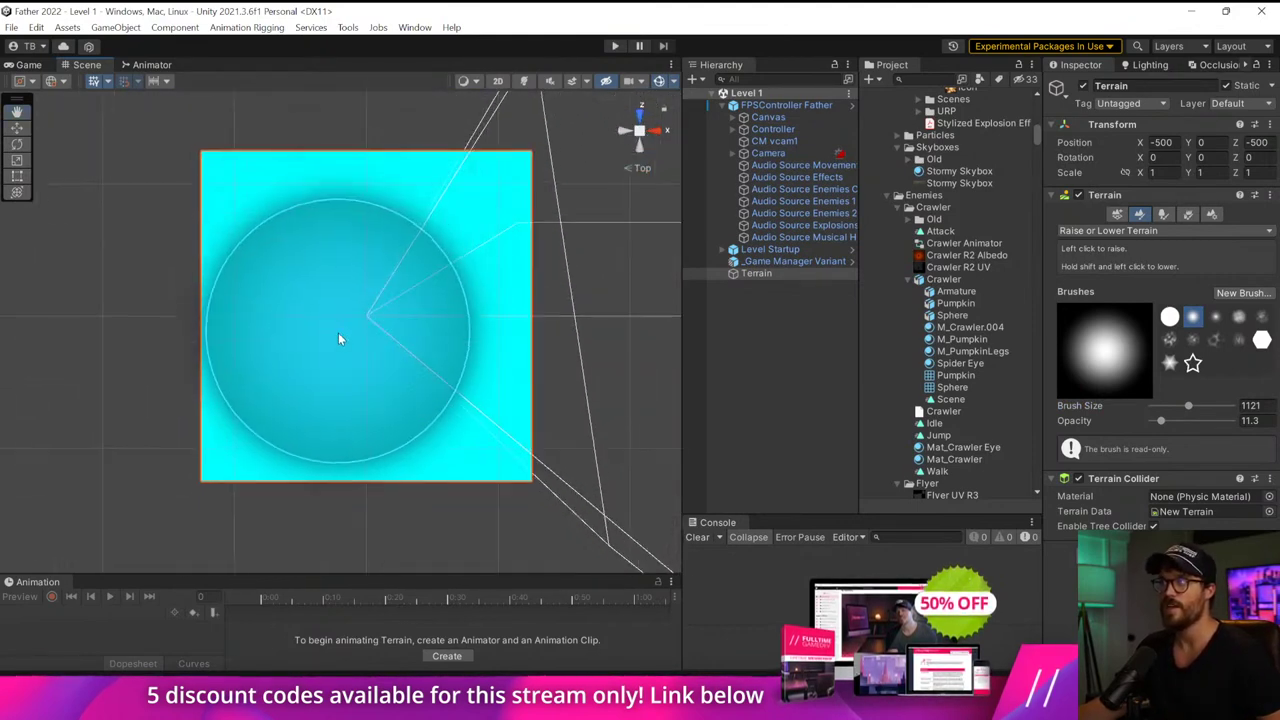
key(ctrl+z)
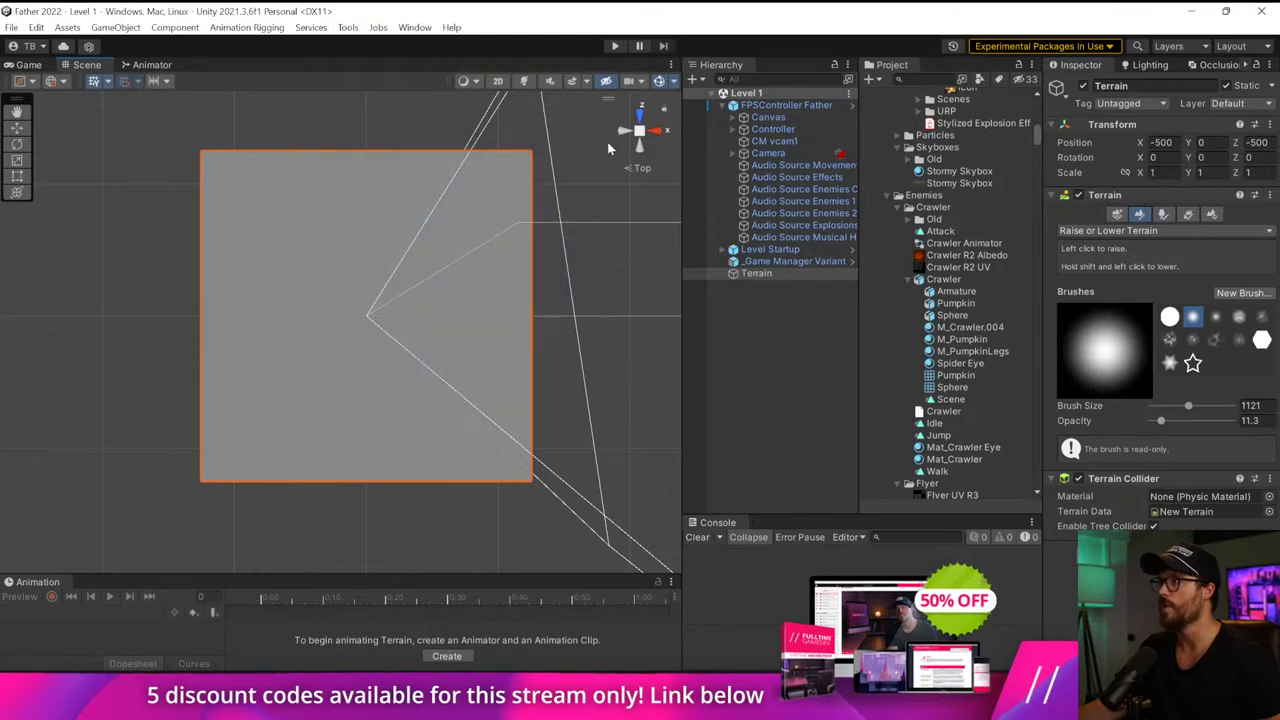
Set the terrain brush opacity to 21.6 and raise the centre of the terrain from a top view
click(640, 147)
middle_drag(462, 330, 470, 186)
drag(470, 185, 464, 373)
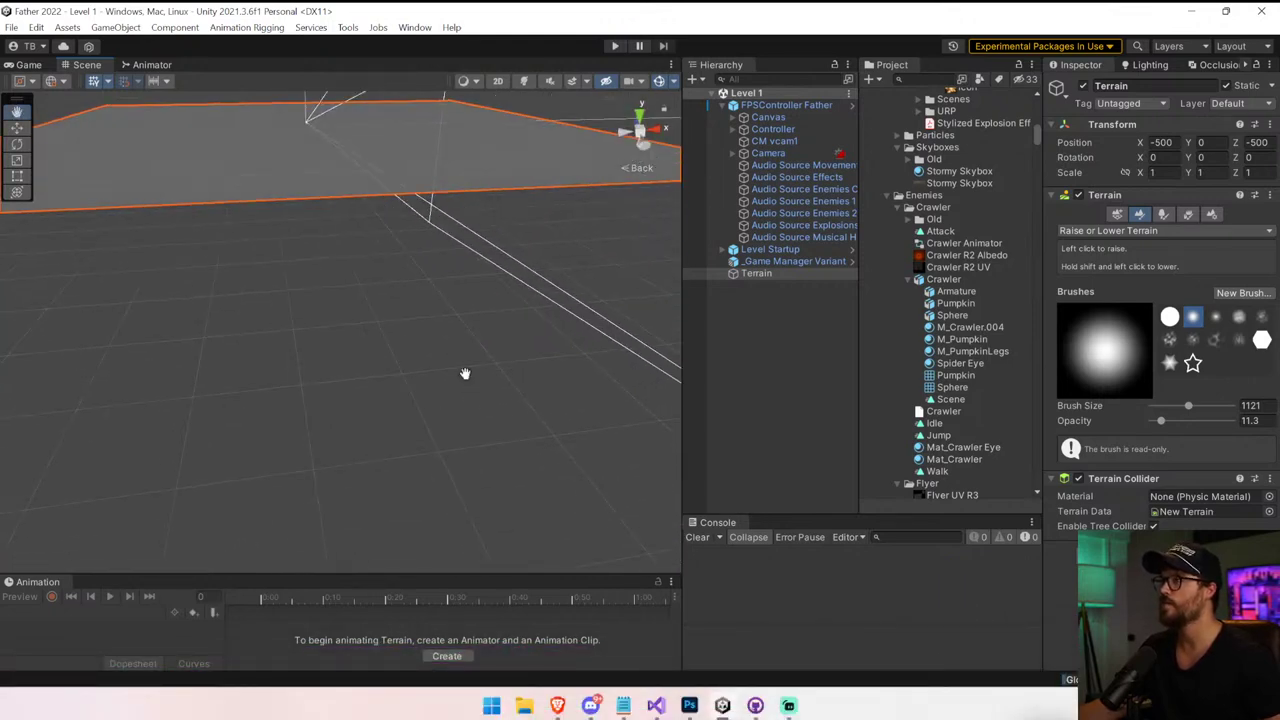
middle_drag(465, 373, 482, 448)
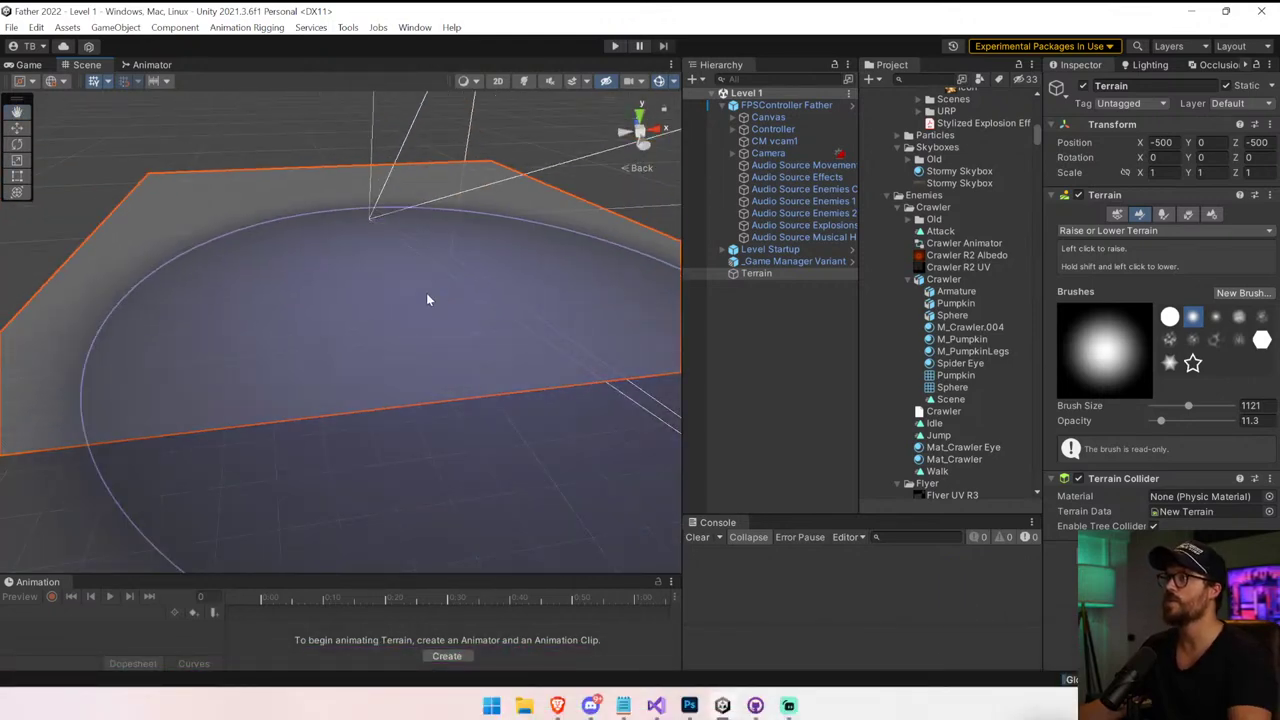
click(638, 116)
scroll(414, 325, down, 8)
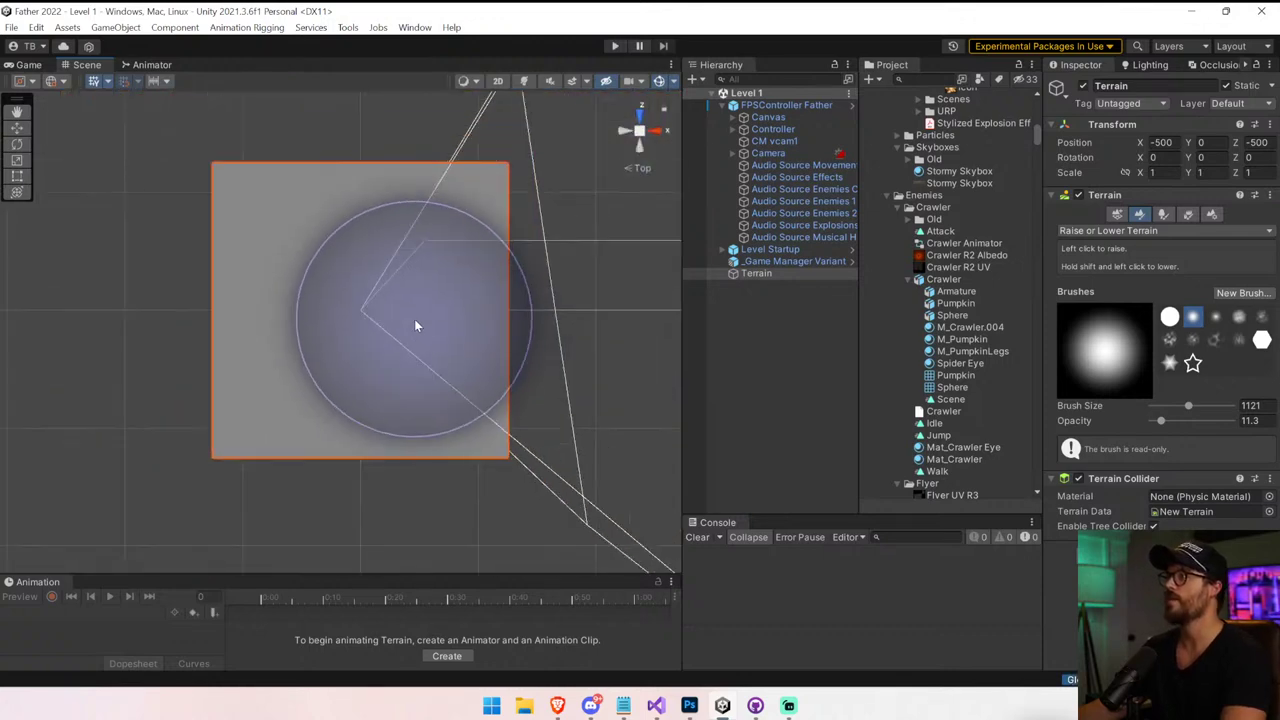
drag(1170, 424, 1175, 424)
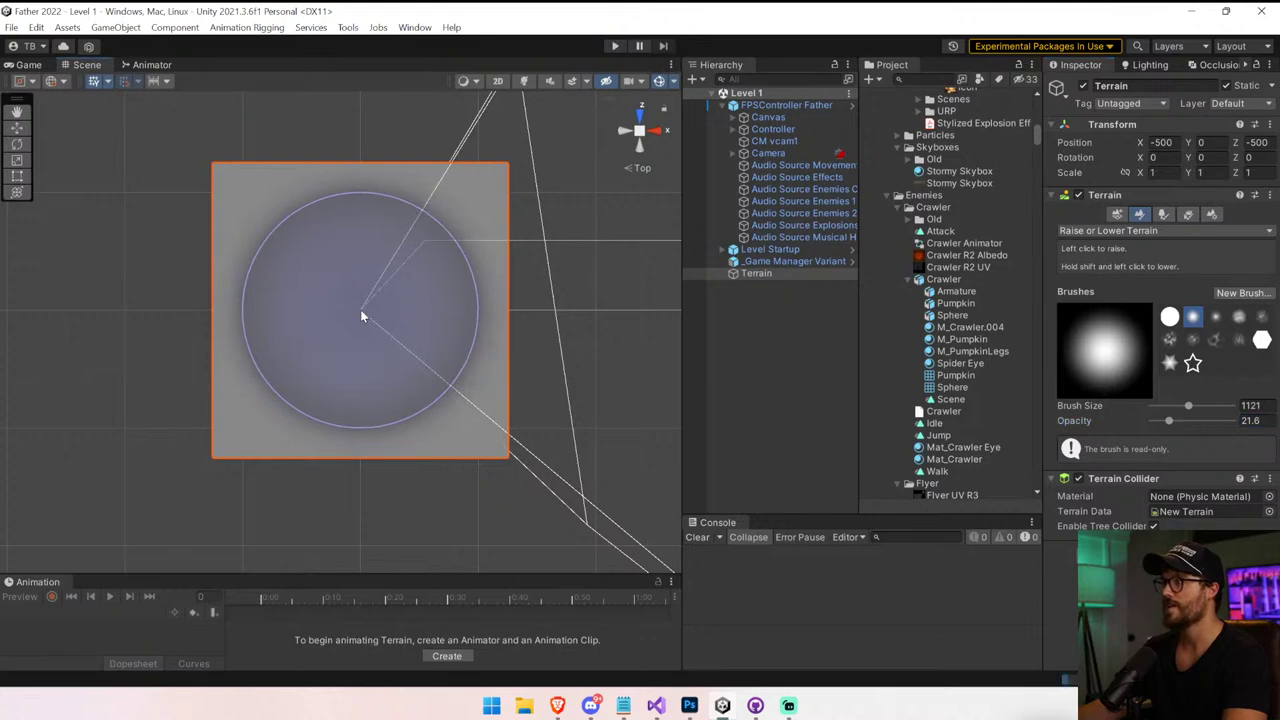
Examine the raised terrain's profile from the side and around the FPSController Father object
click(639, 147)
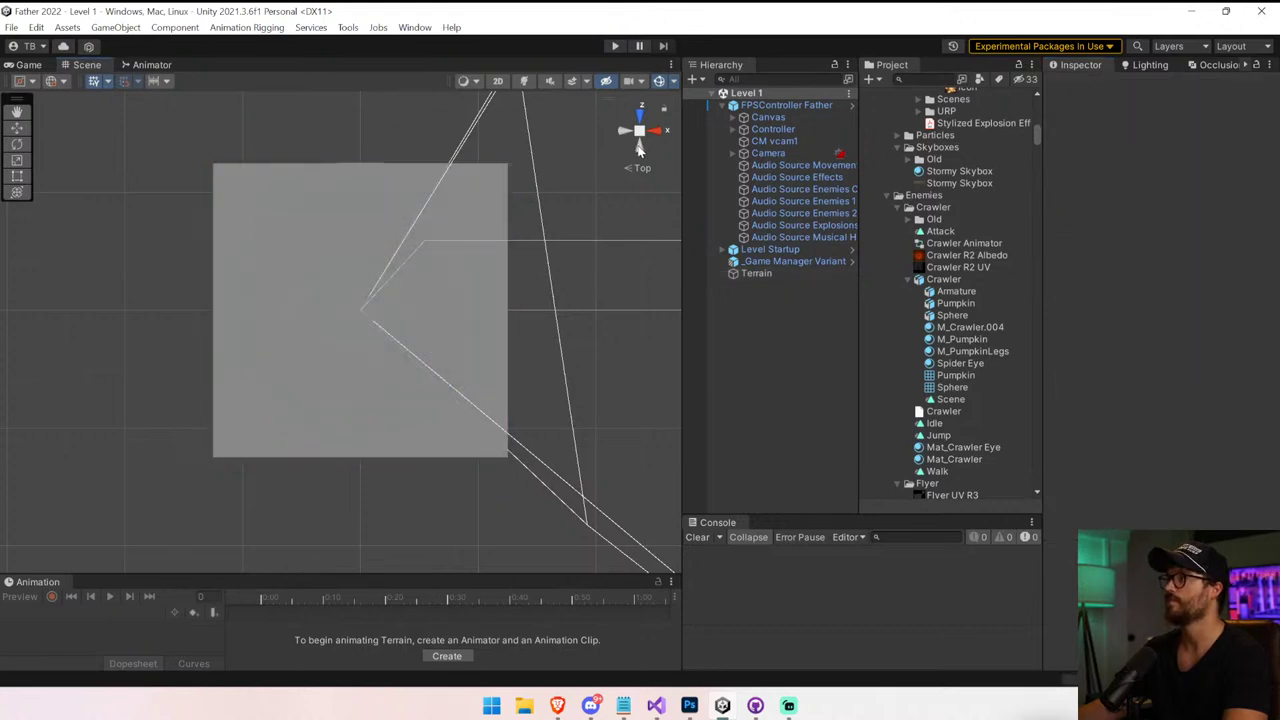
click(640, 149)
alt+drag(547, 197, 443, 206)
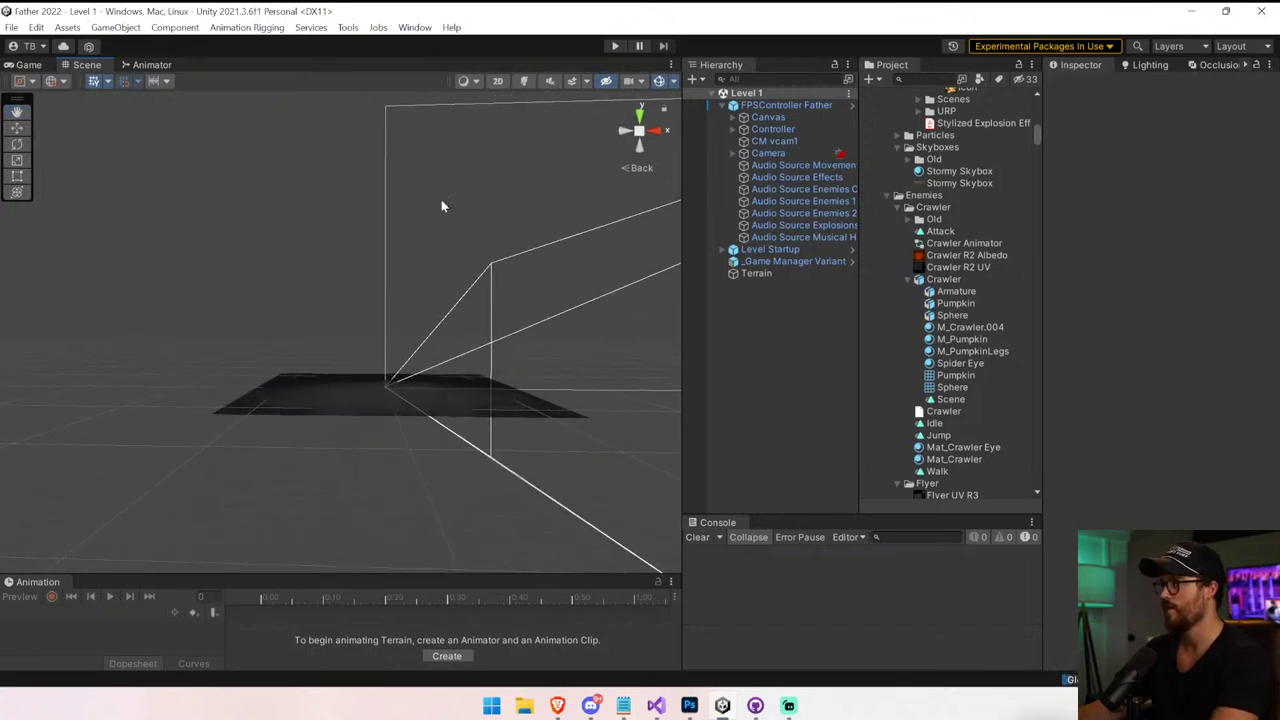
click(799, 274)
alt+drag(405, 324, 380, 213)
right_drag(381, 213, 383, 212)
click(786, 106)
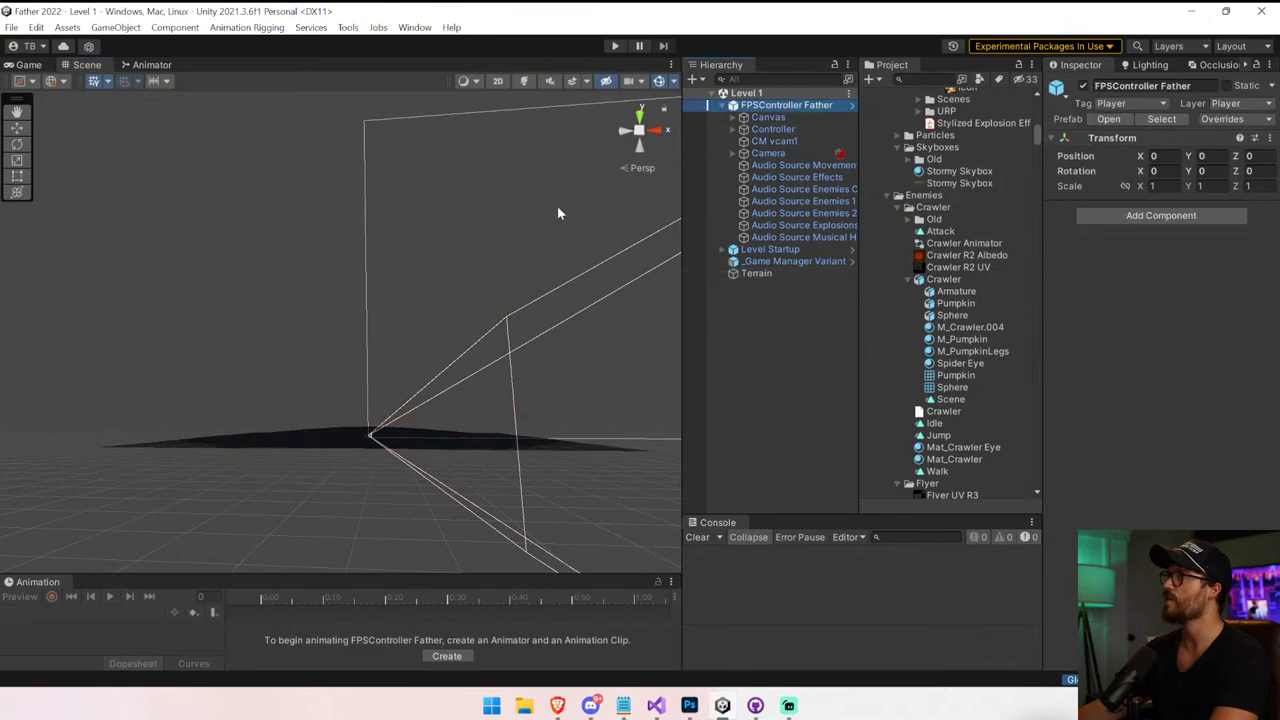
key(f)
right_drag(452, 260, 474, 393)
alt+drag(474, 393, 428, 300)
Reselect the terrain and raise its centre further into a broad, smooth hill
click(757, 273)
right_drag(490, 275, 488, 268)
click(640, 118)
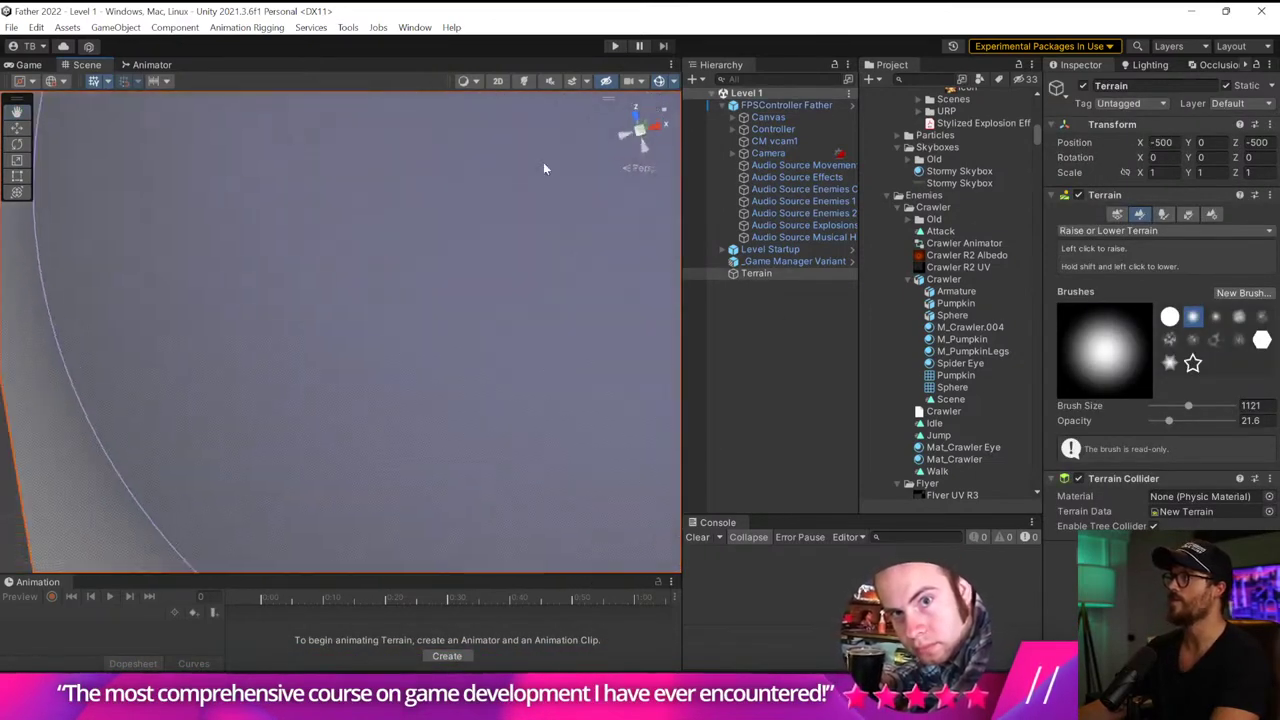
scroll(412, 231, down, 10)
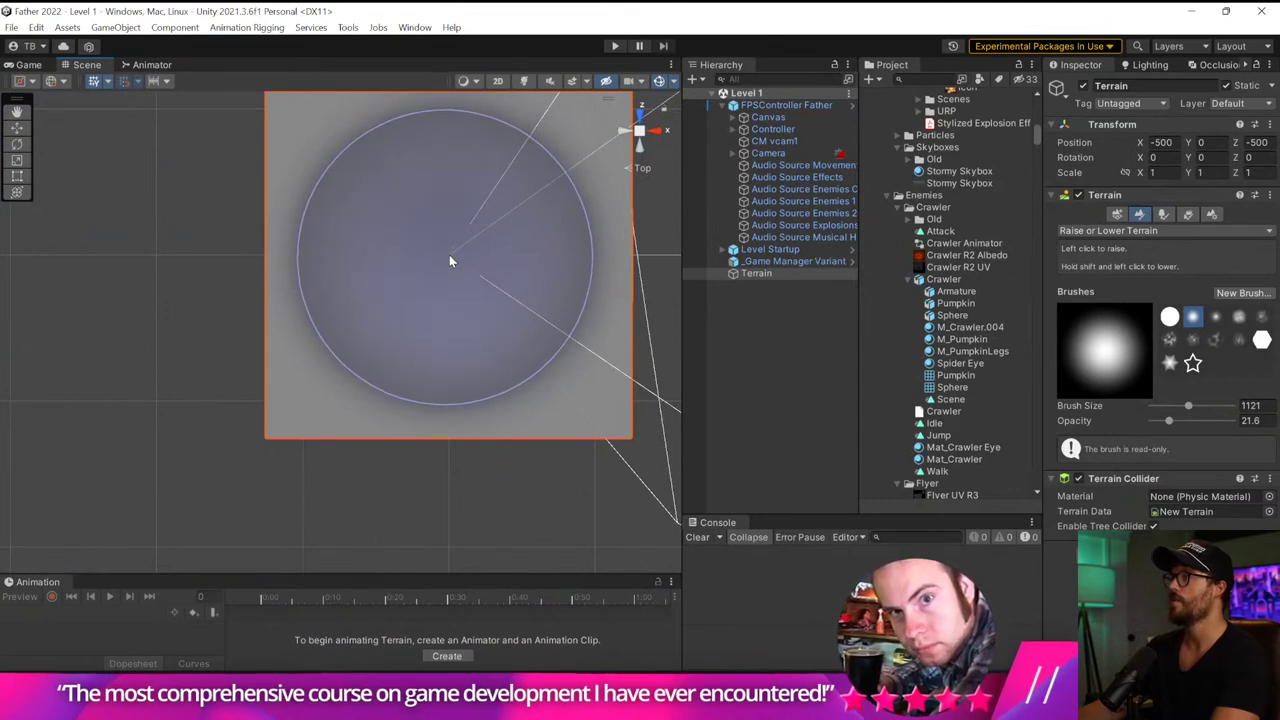
click(641, 104)
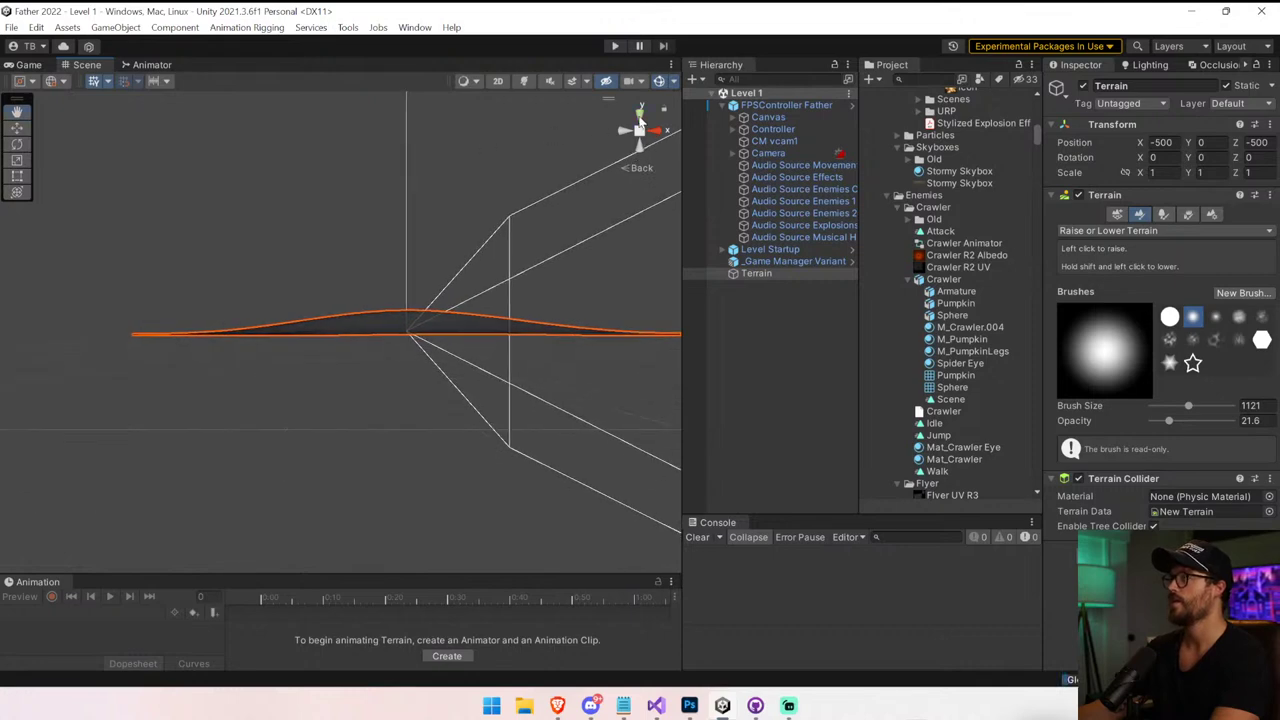
Raise the player's Controller object above the hill, to a Y position of 148
click(640, 116)
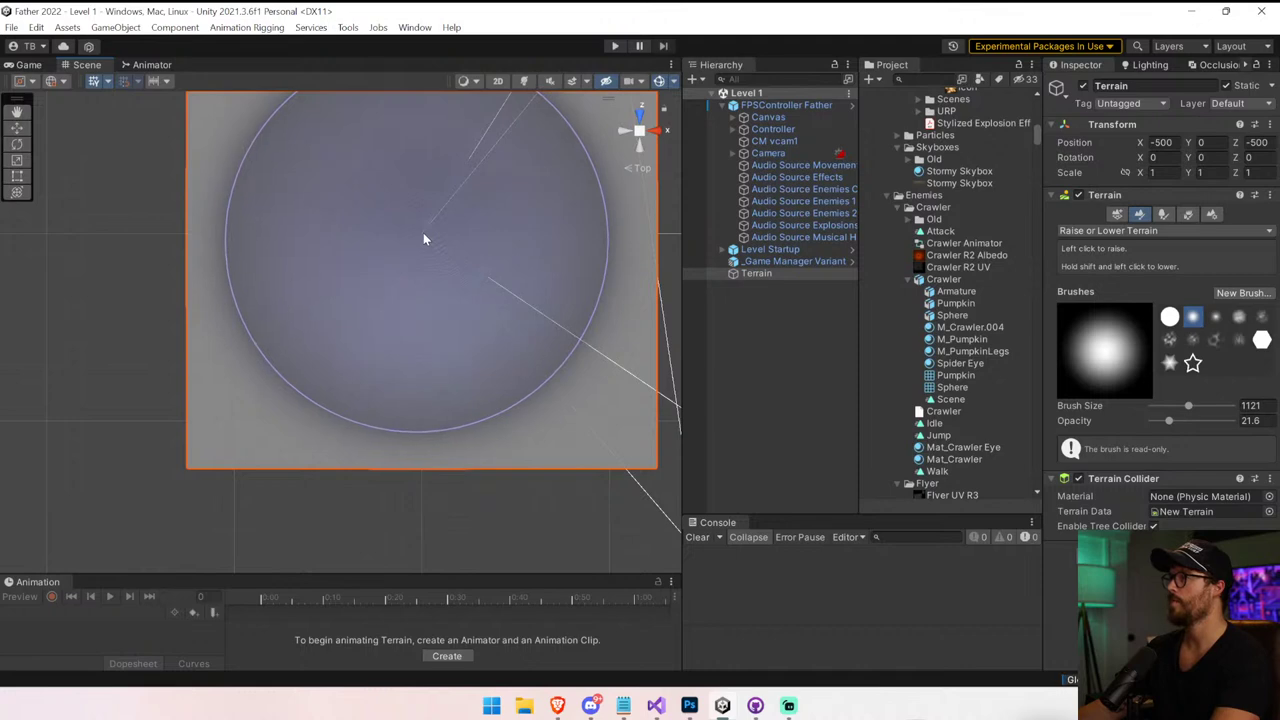
click(640, 116)
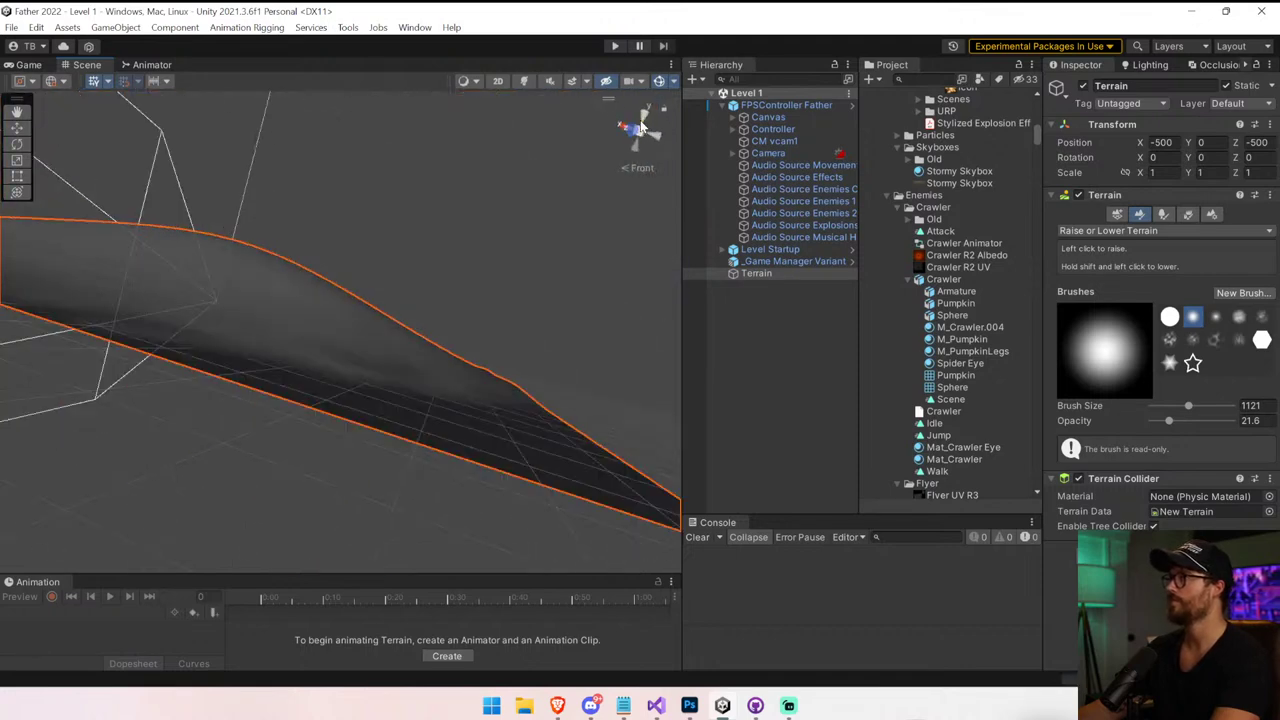
middle_drag(363, 274, 500, 328)
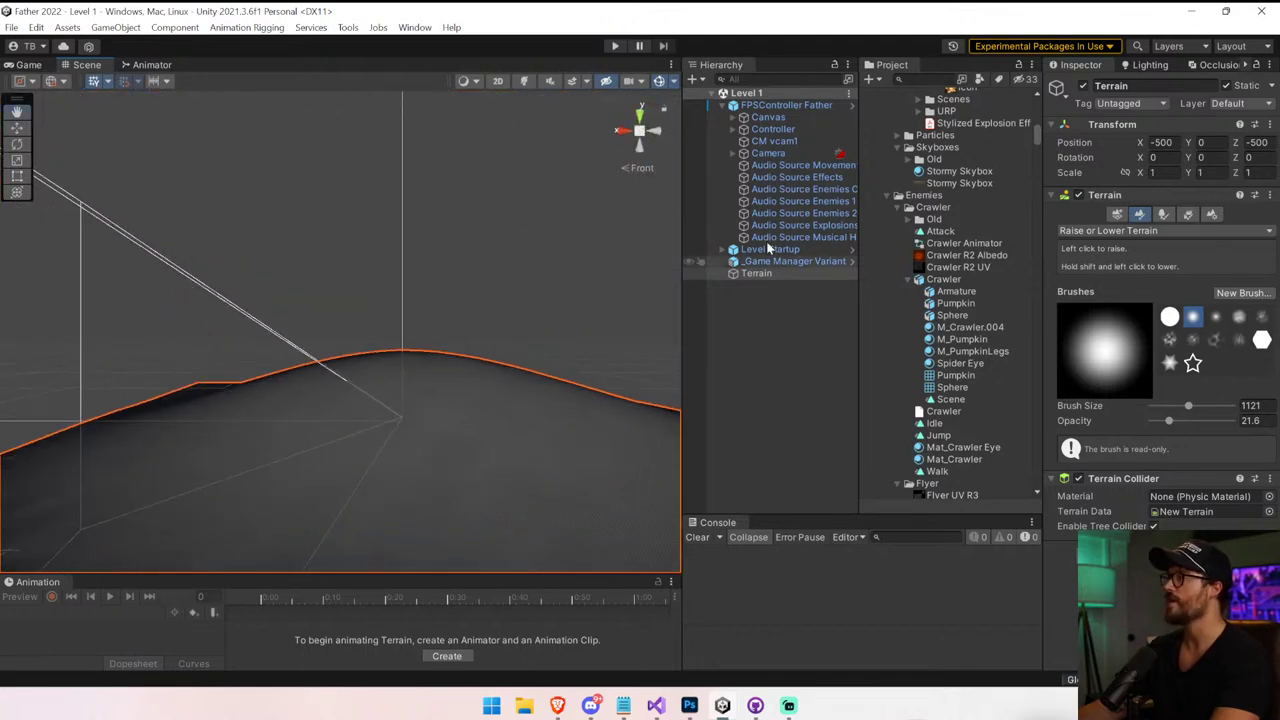
click(797, 108)
right_drag(513, 287, 540, 244)
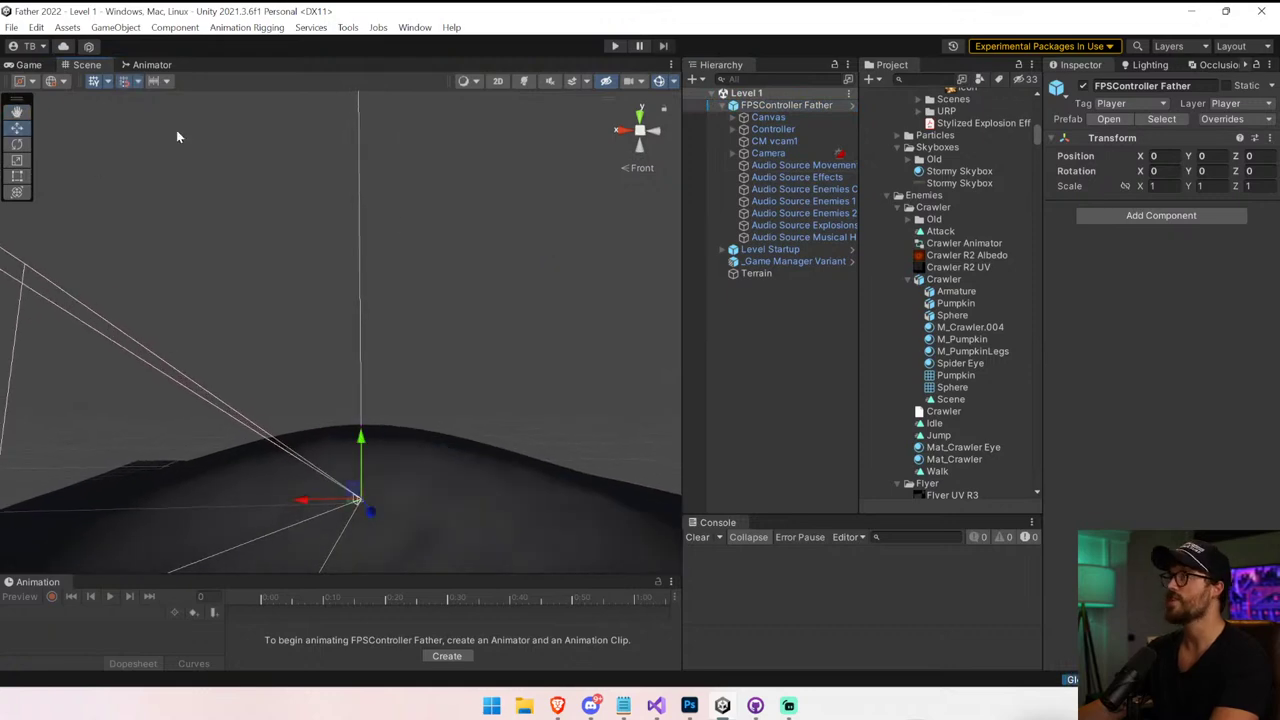
click(724, 129)
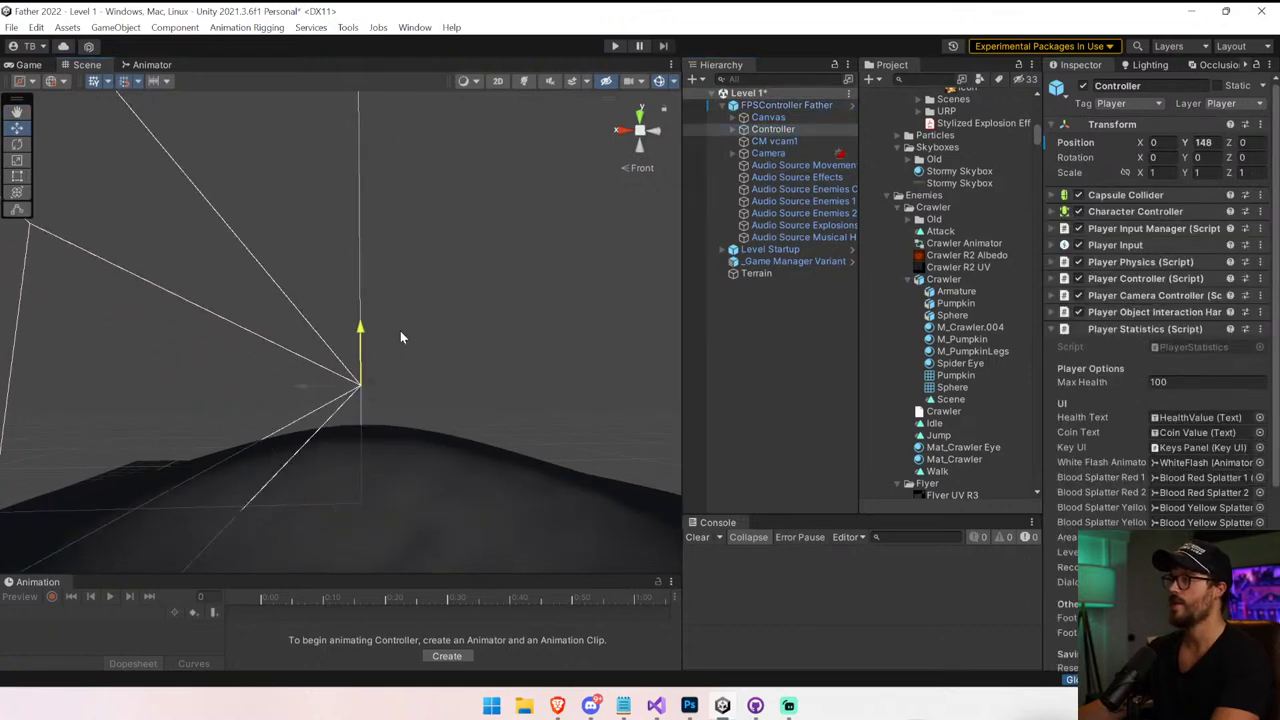
Play-test the level by walking across the hill, and stop play mode
click(616, 46)
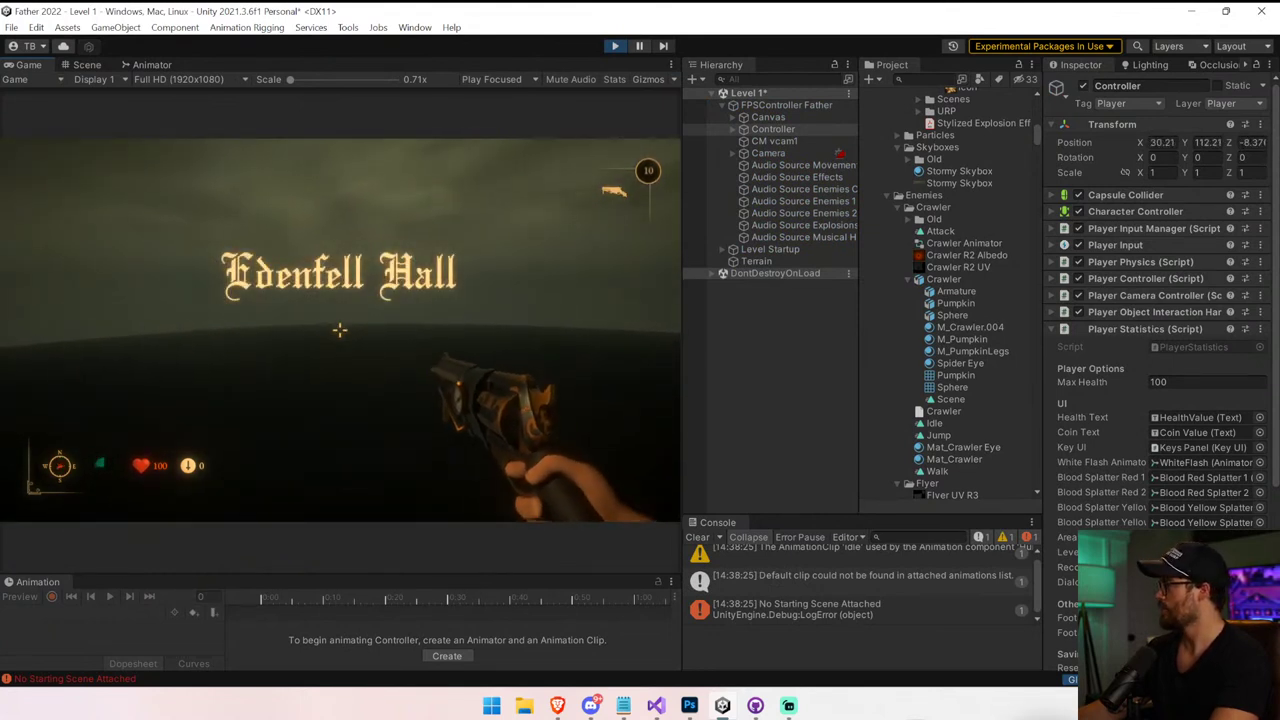
key(w)
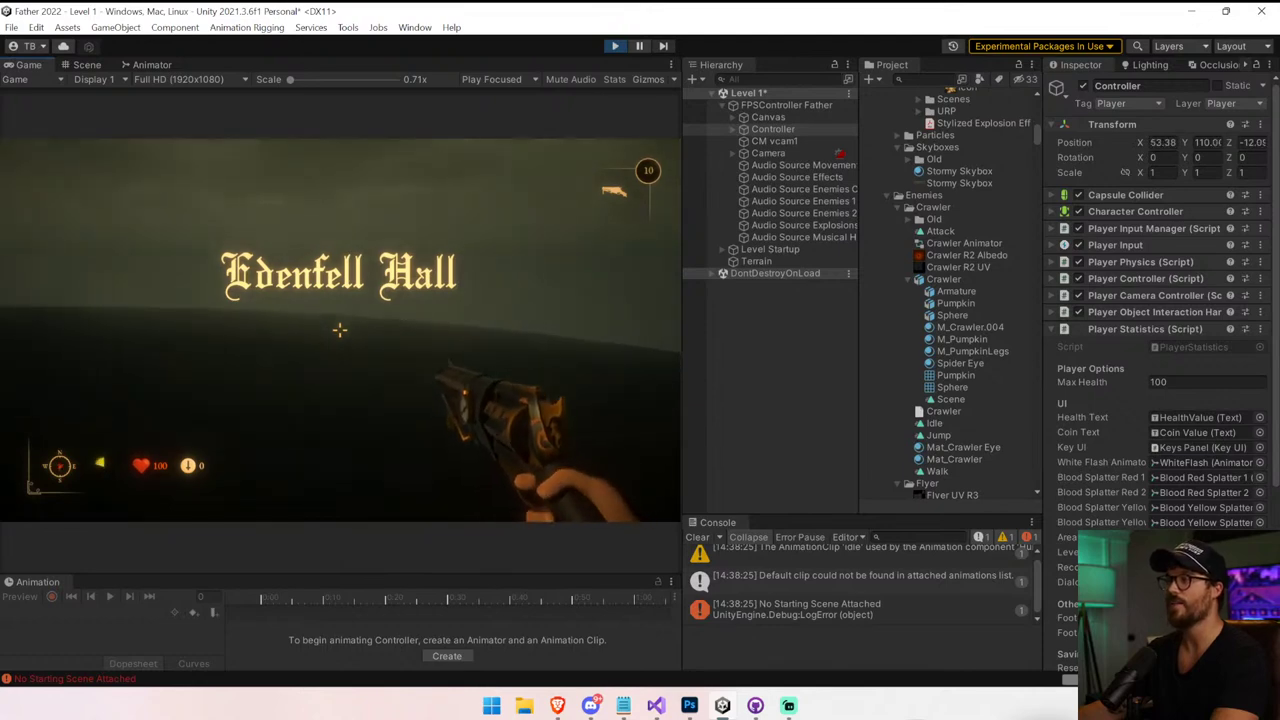
key(w)
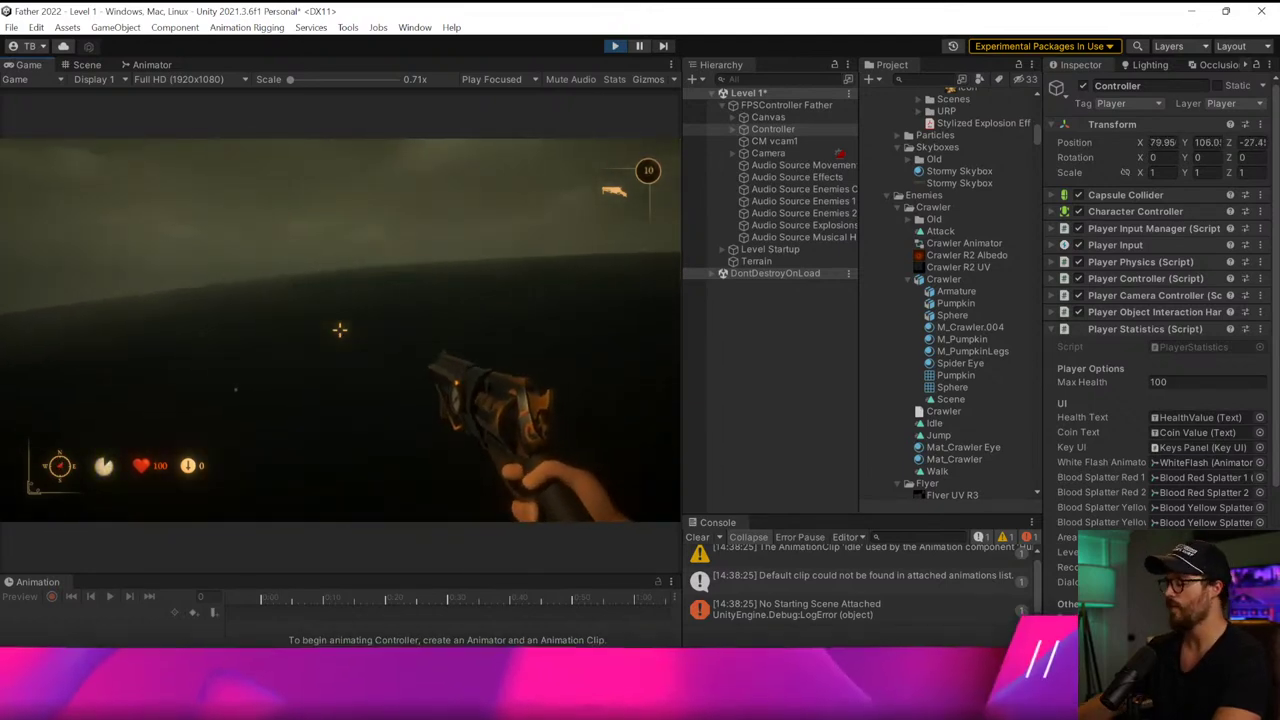
key(ctrl+p)
Add a directional light to the scene and turn on lighting in the scene view
click(115, 27)
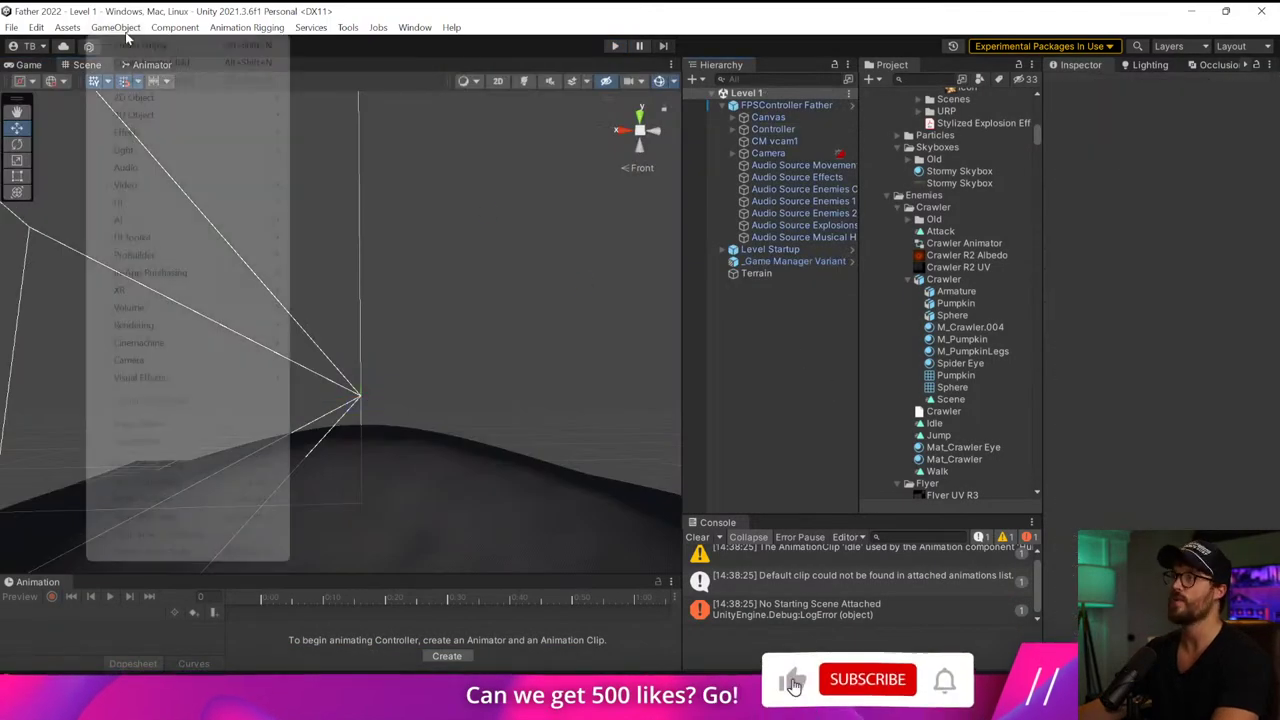
mouse_move(176, 150)
click(350, 150)
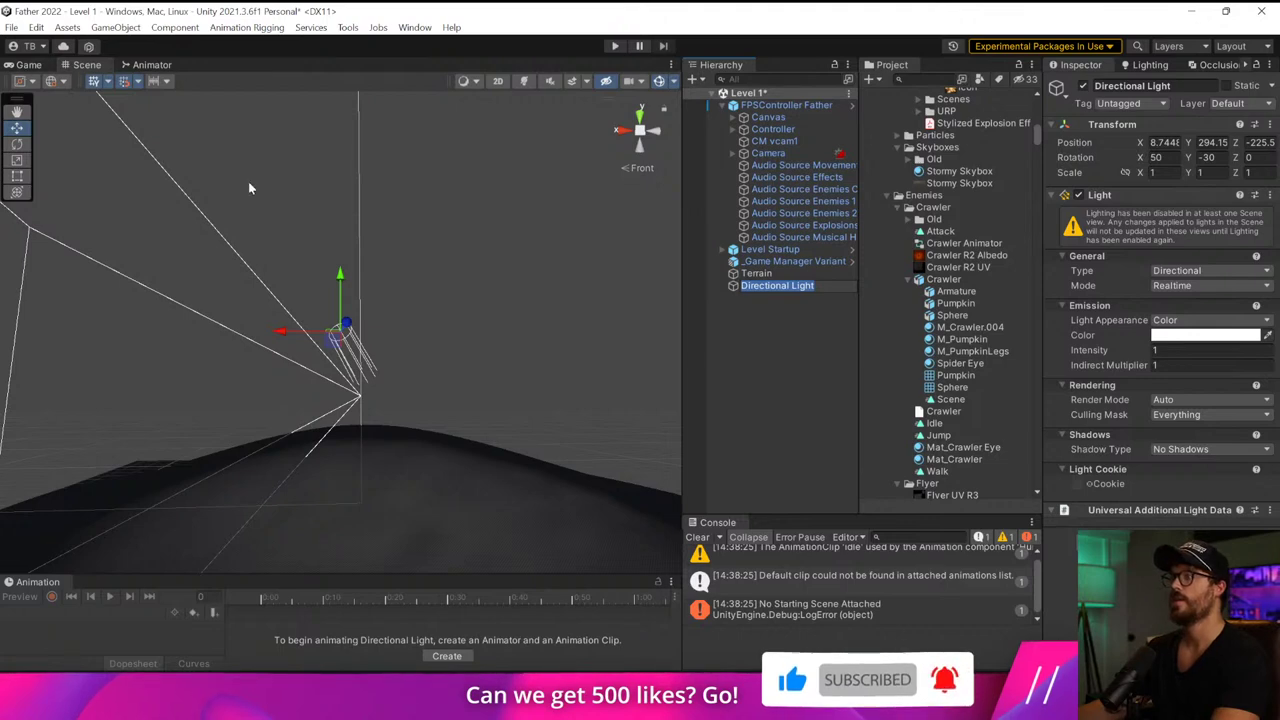
right_drag(250, 188, 492, 480)
click(524, 83)
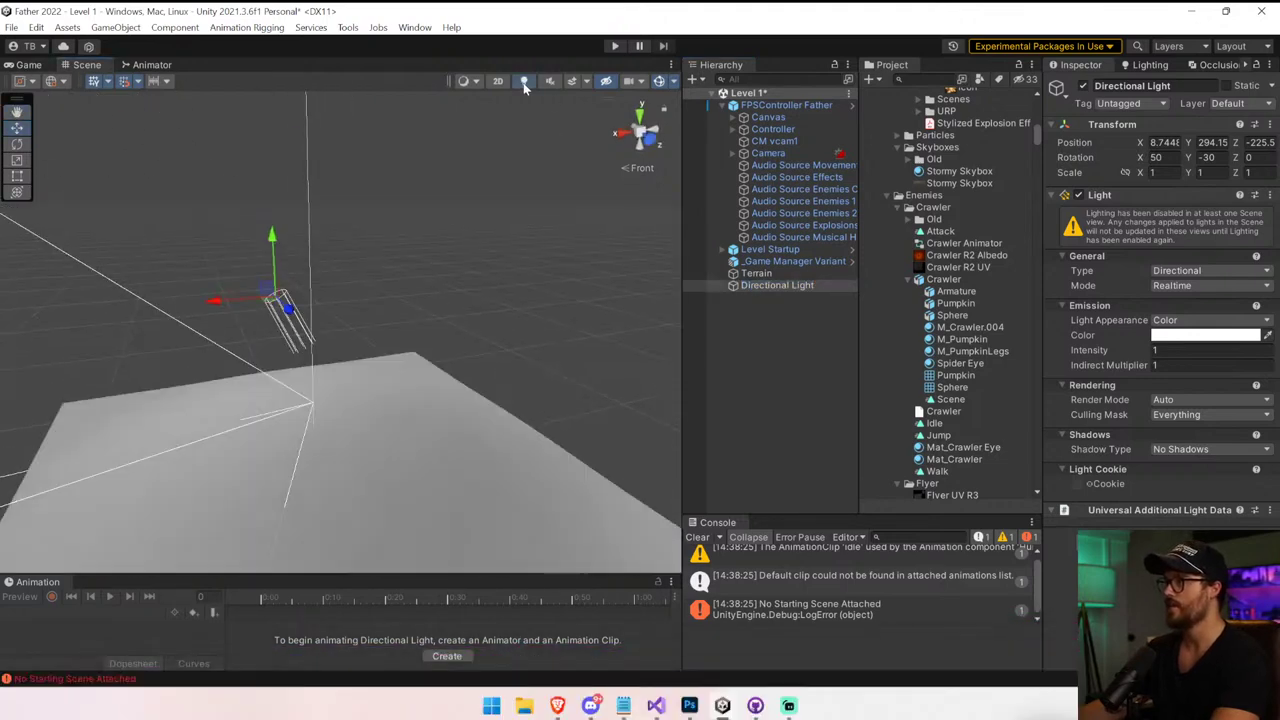
Rotate the directional light to about 17, -20, 18 so that it shades the hill from a low angle
right_drag(434, 288, 440, 330)
key(e)
mouse_move(350, 195)
mouse_down()
mouse_move(354, 122)
mouse_move(358, 132)
mouse_up()
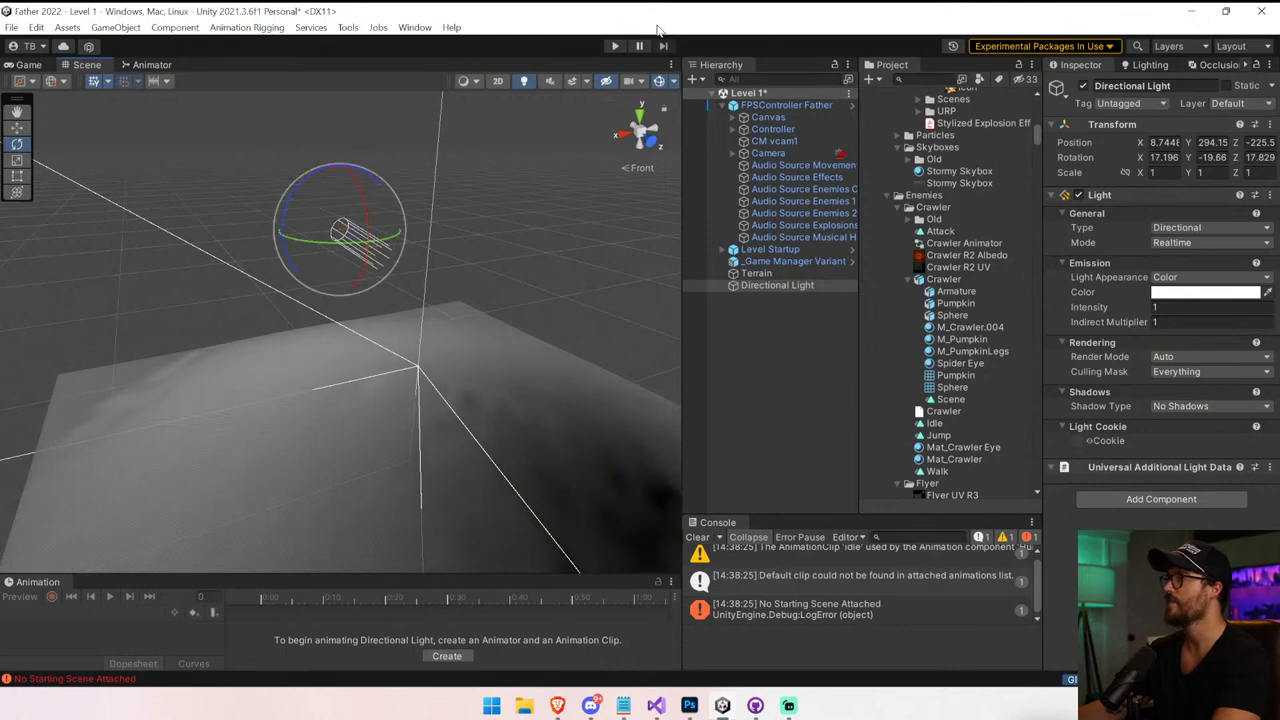
Run the level briefly with the directional light in place, stop play mode and clear the console
key(ctrl+p)
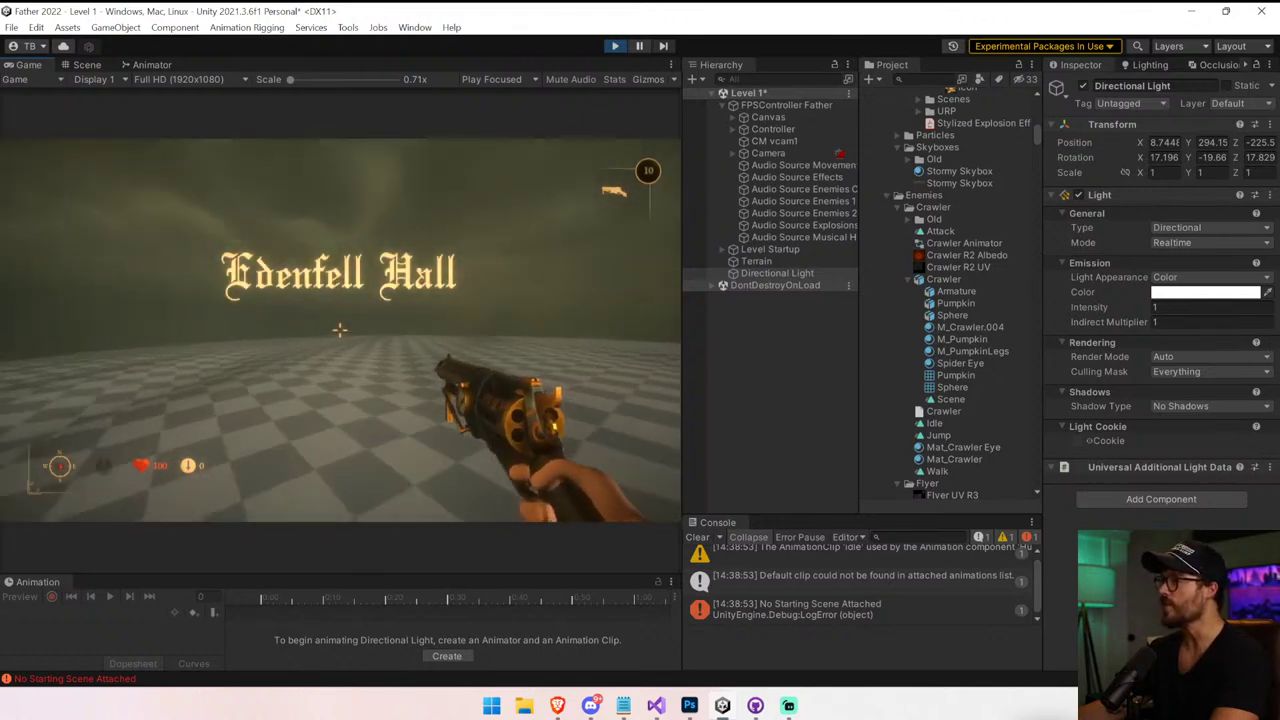
key(ctrl+p)
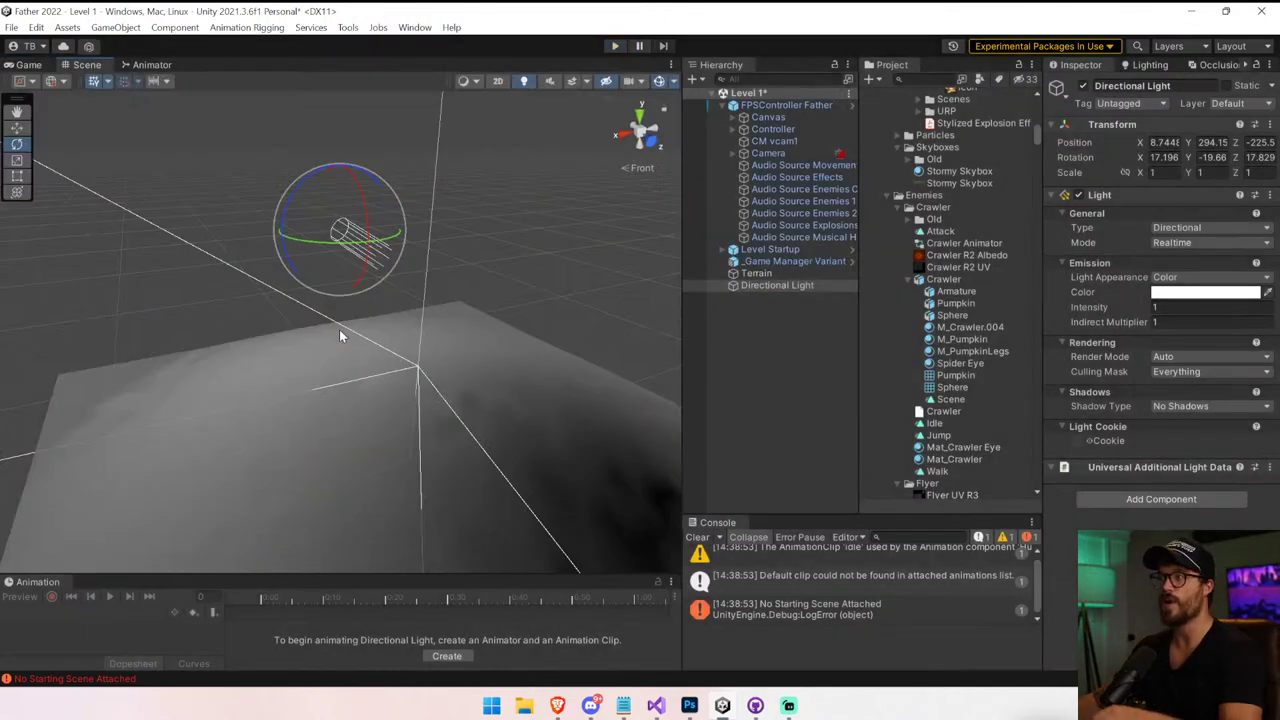
click(696, 537)
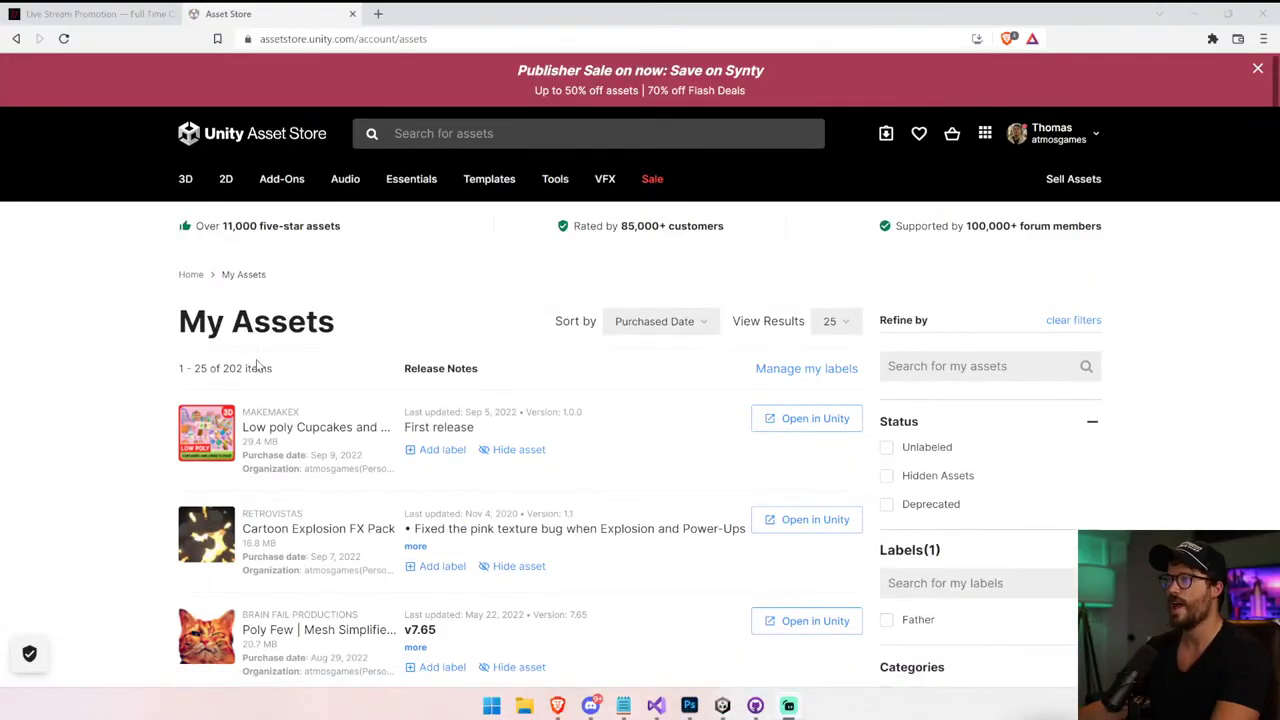
On the Asset Store's My Assets page in the browser, browse the owned assets and search them for "water"
drag(223, 369, 236, 369)
scroll(306, 365, down, 2)
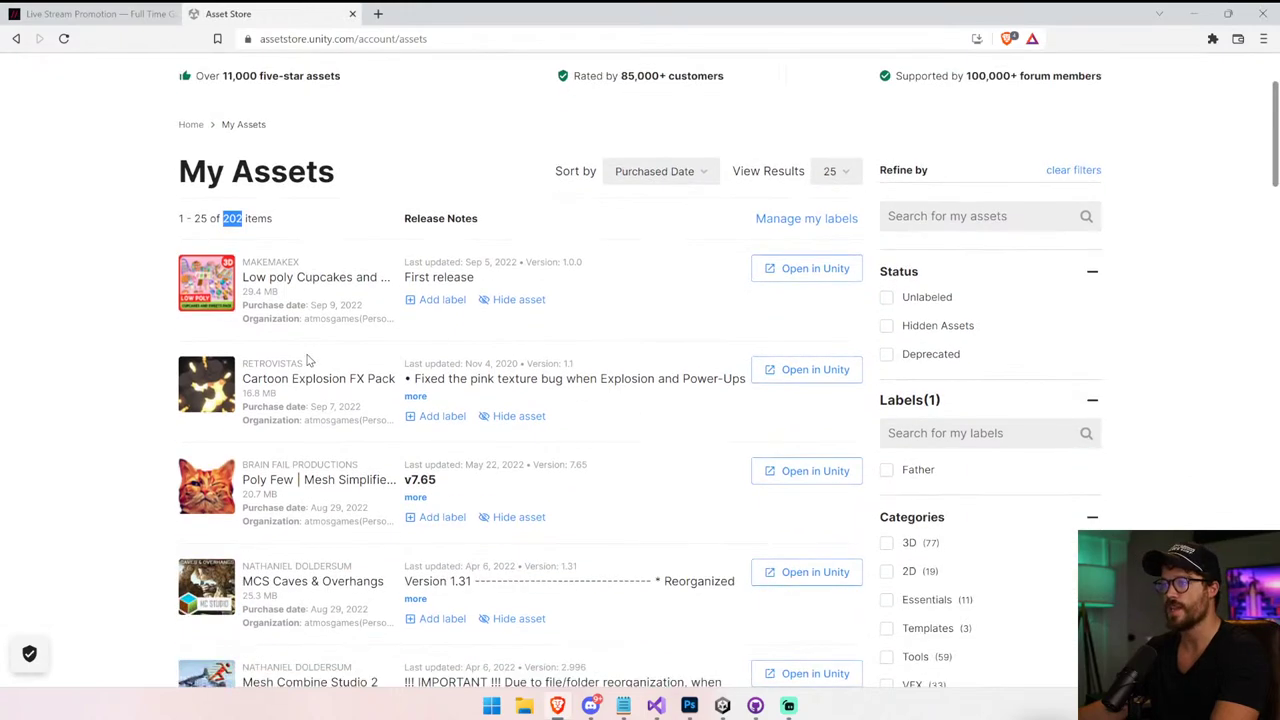
scroll(306, 362, down, 5)
scroll(306, 362, up, 8)
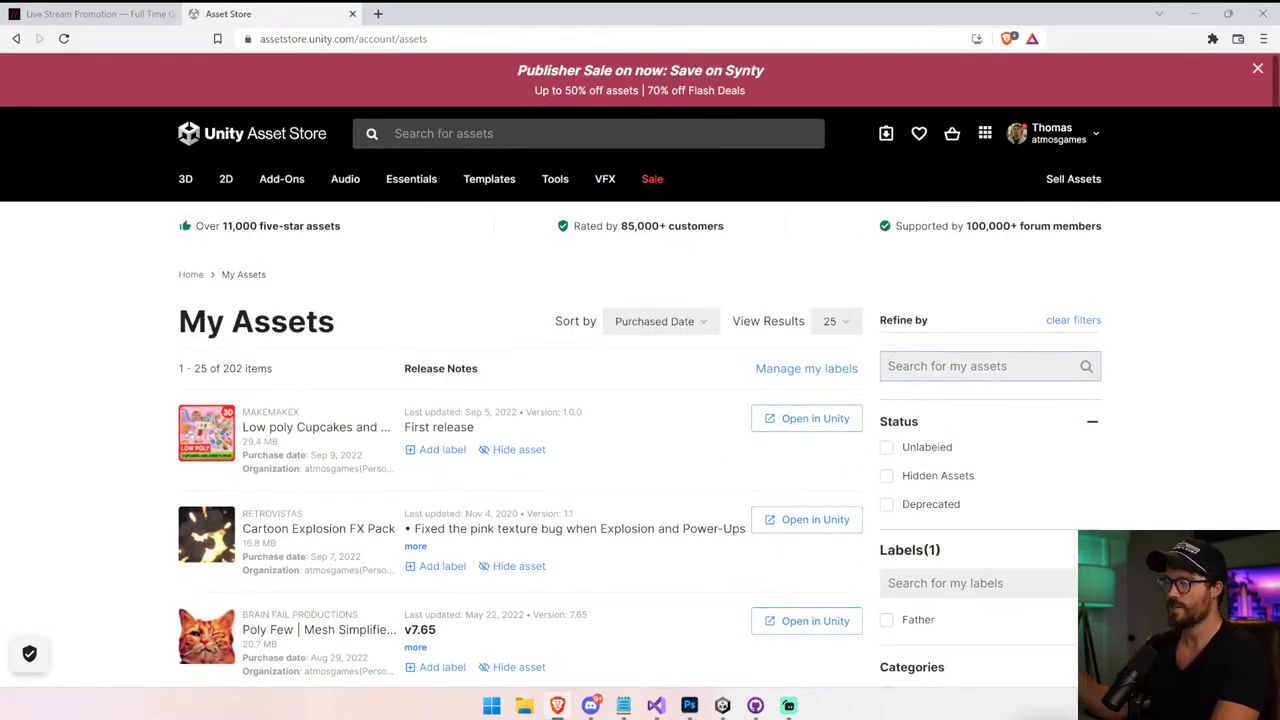
text(ater)
key(Return)
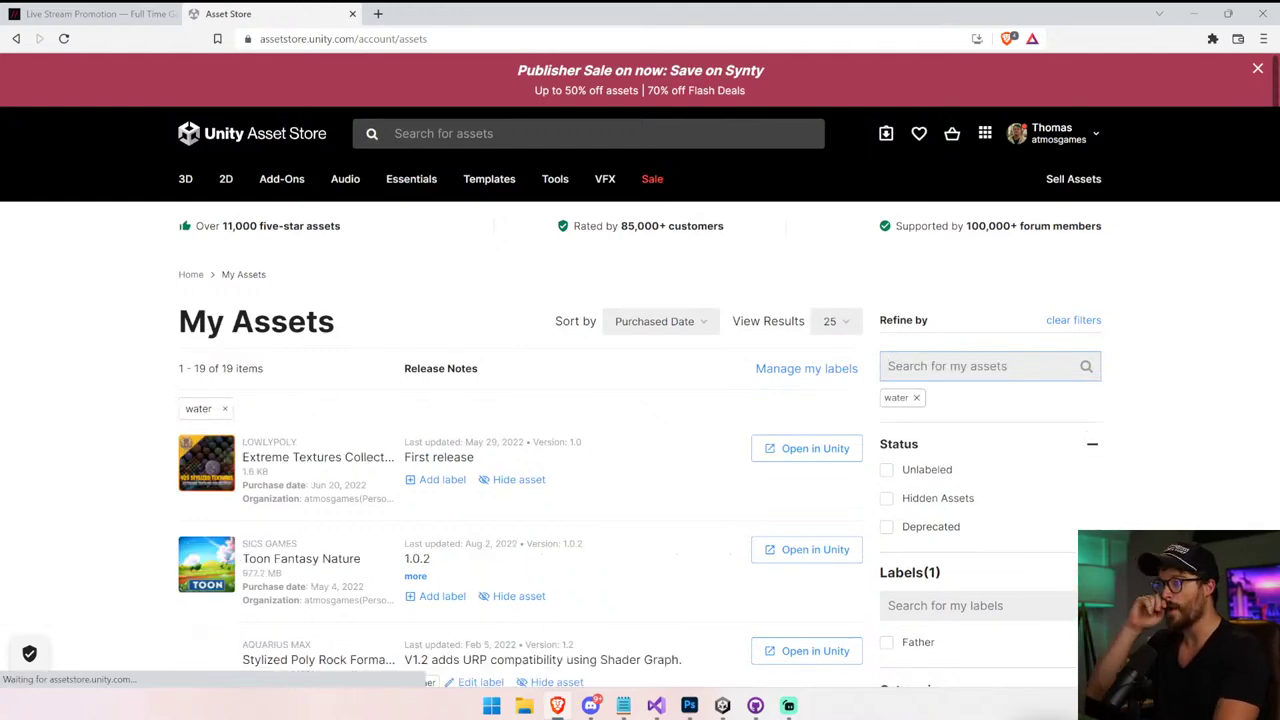
scroll(521, 519, down, 3)
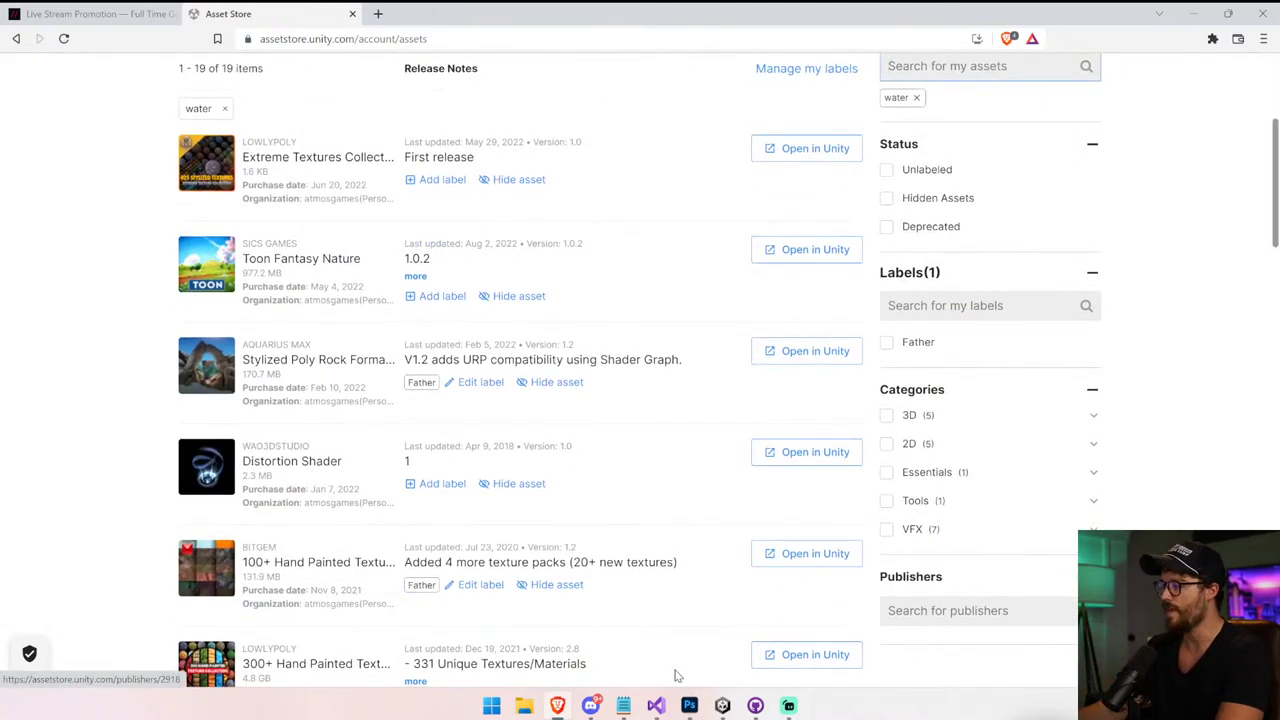
Switch to Unity, search the project for "water" and locate the StylizedWater material in its folder
click(722, 706)
text(water)
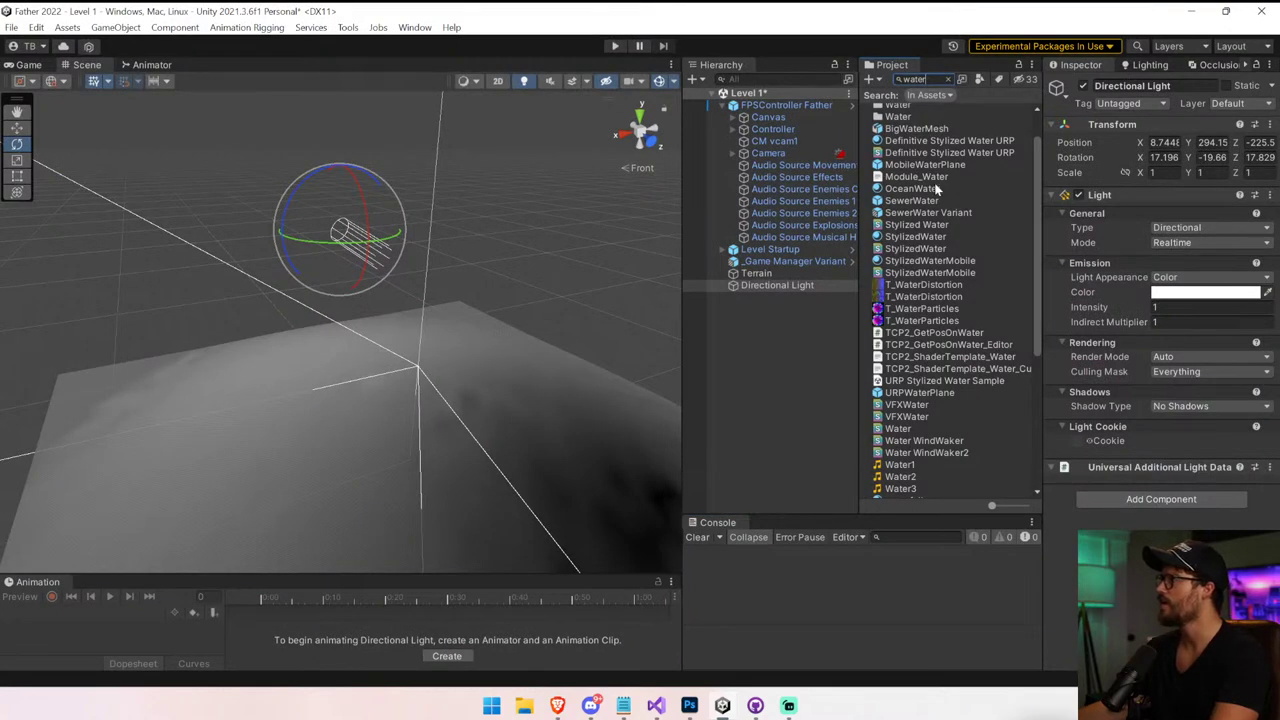
click(948, 79)
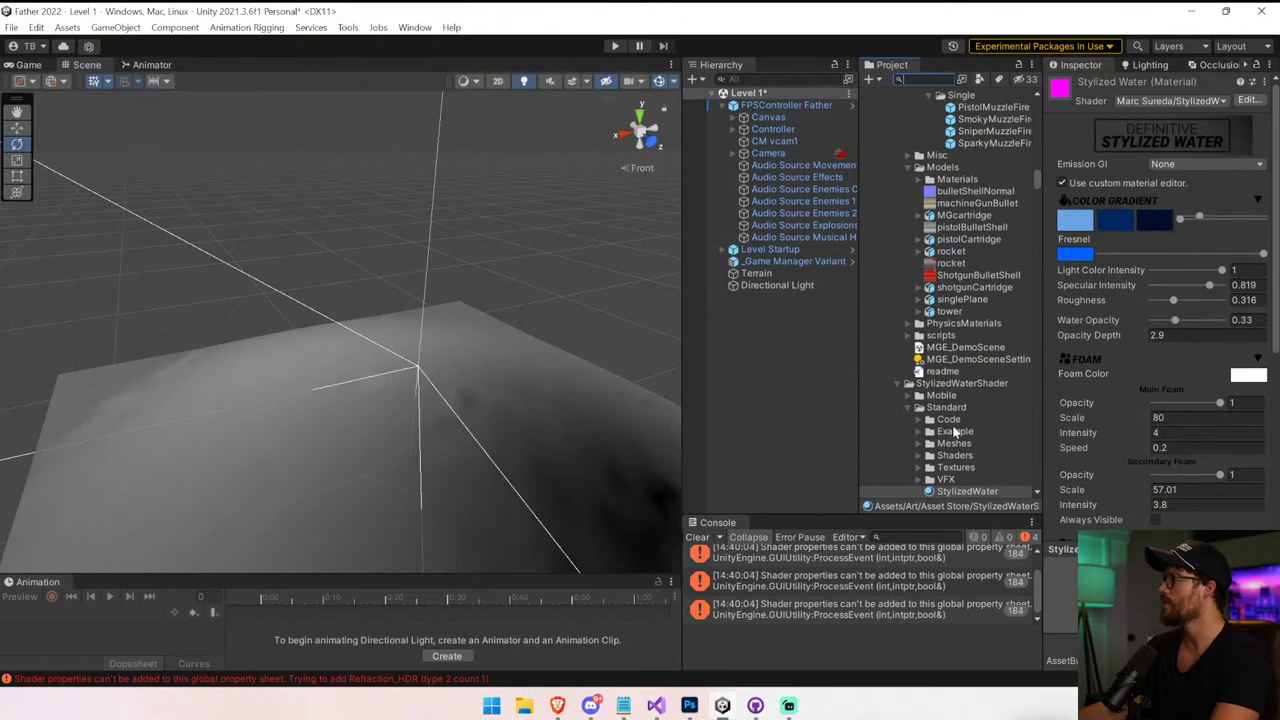
Widen the object and asset lists and inspect the example prefabs of StylizedWaterShader, including grass, Lighthouse and lighthouseEnviro
drag(686, 433, 568, 430)
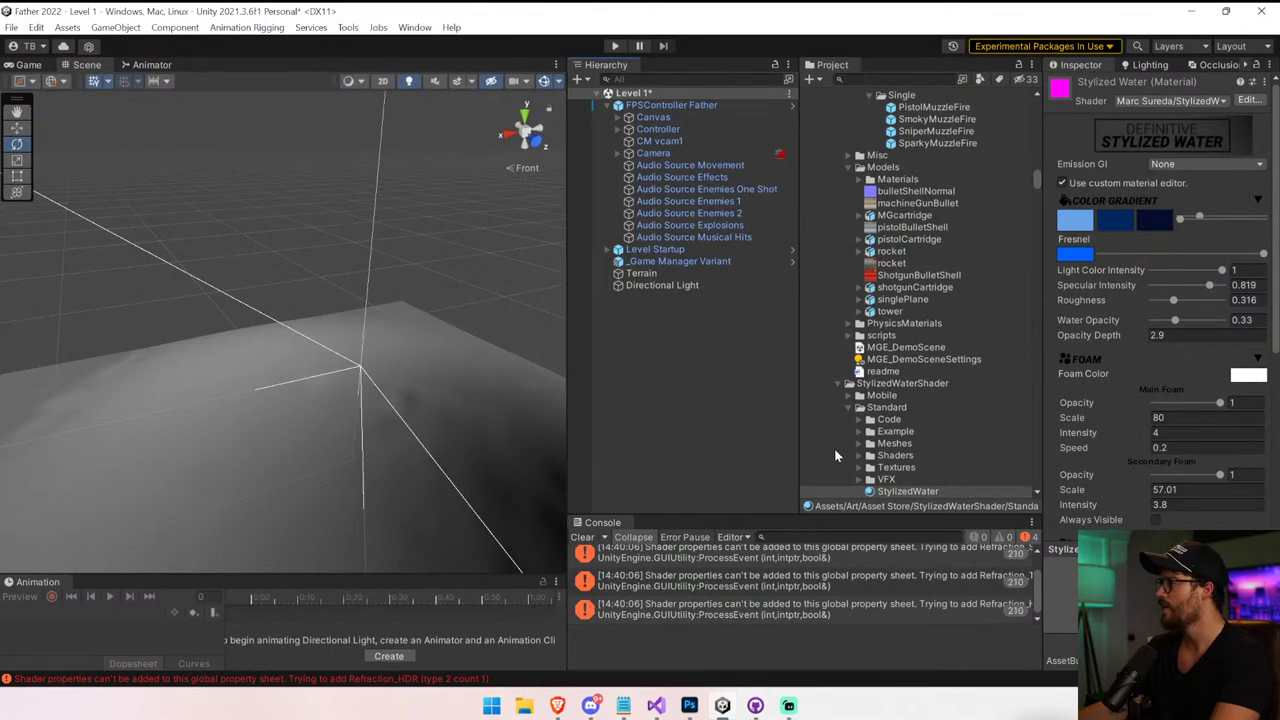
scroll(814, 438, down, 3)
click(866, 341)
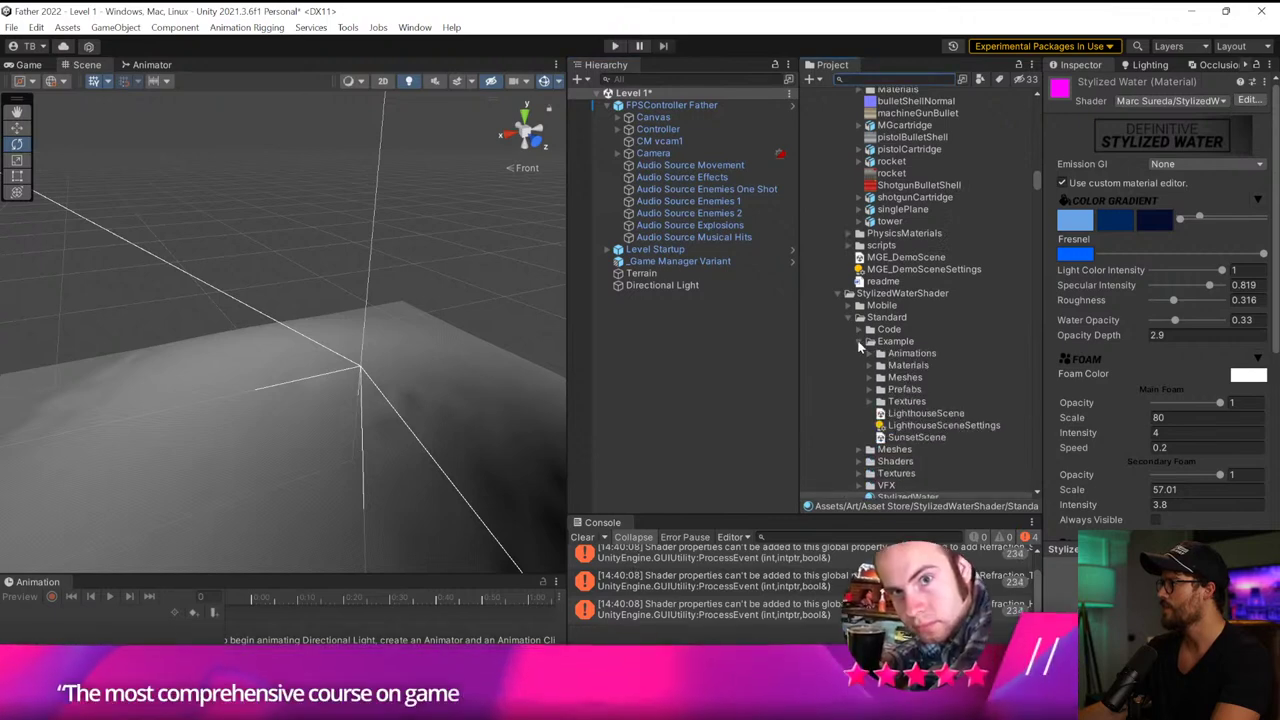
click(881, 389)
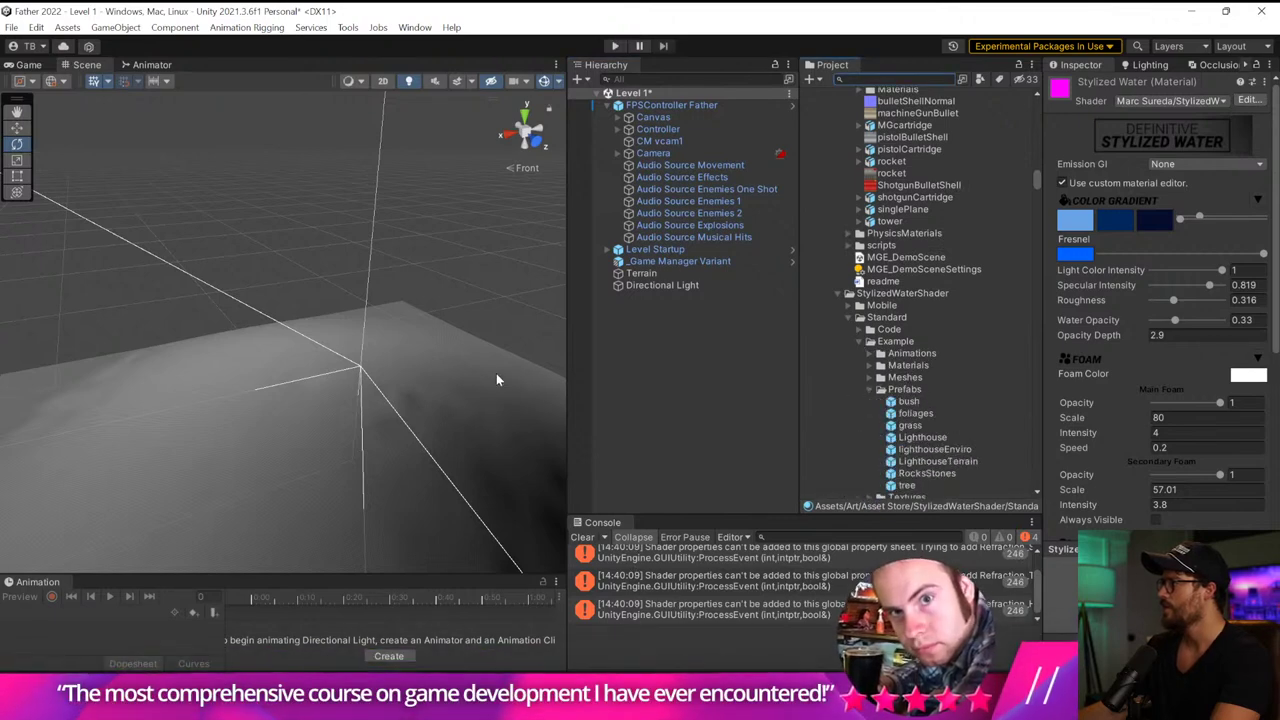
click(912, 426)
click(928, 438)
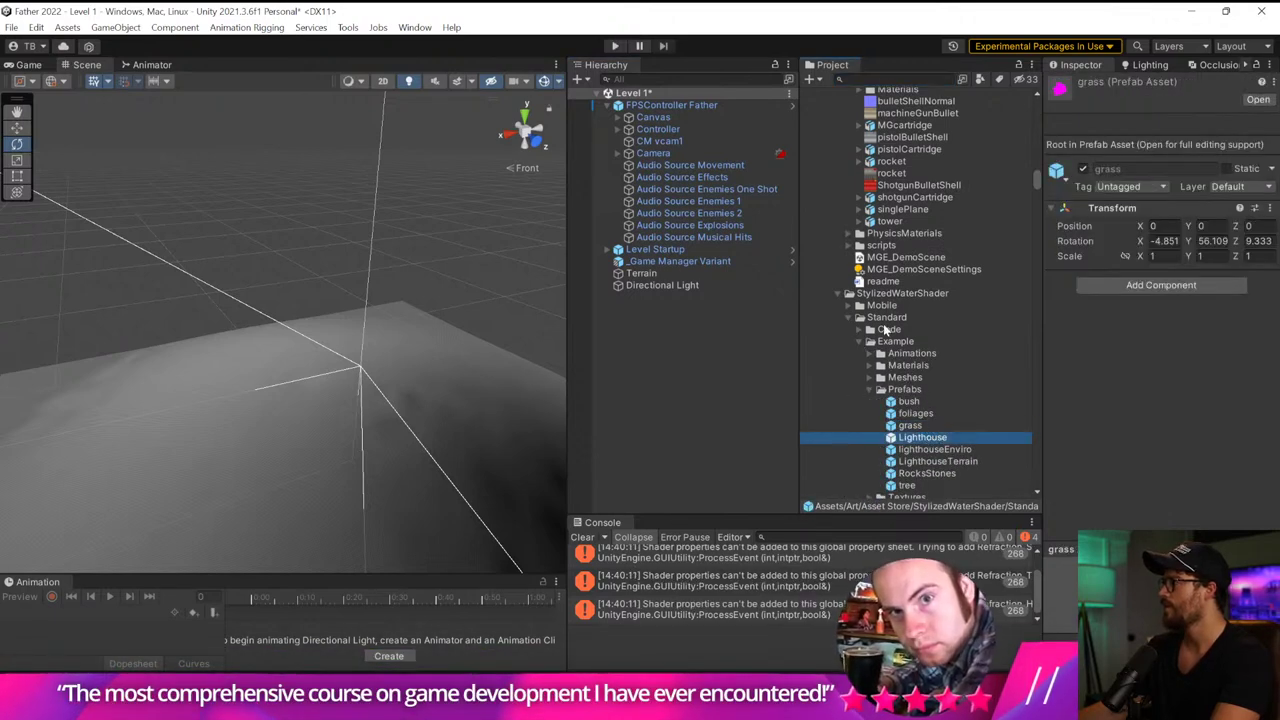
key(Down)
Collapse the StylizedWaterShader and FXIFIED folders in the project and select the Skyboxes folder
click(836, 293)
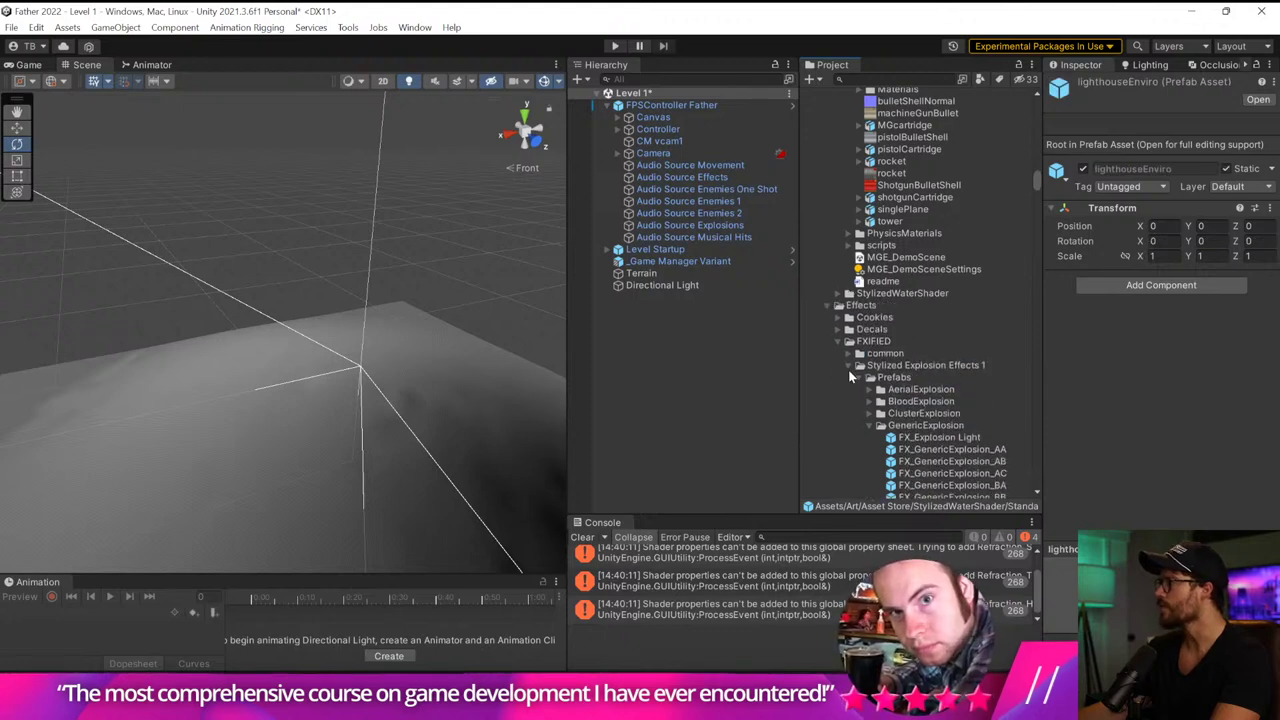
click(835, 341)
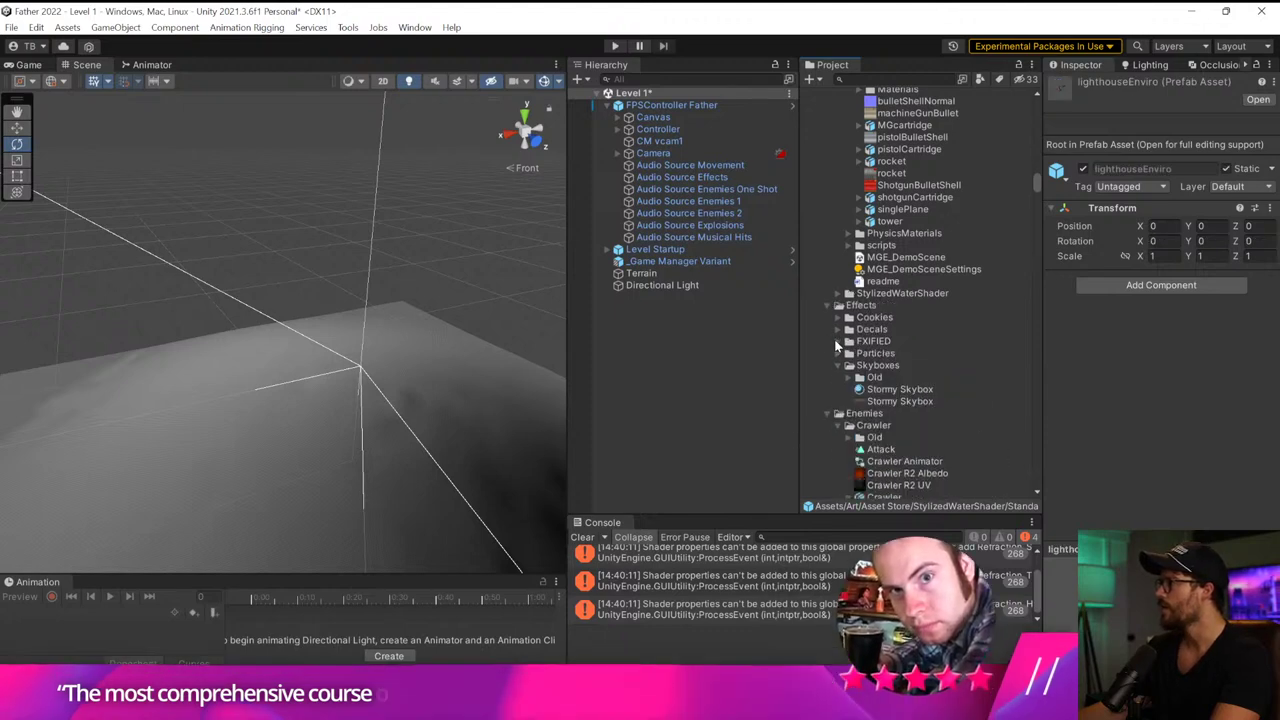
click(899, 389)
click(880, 366)
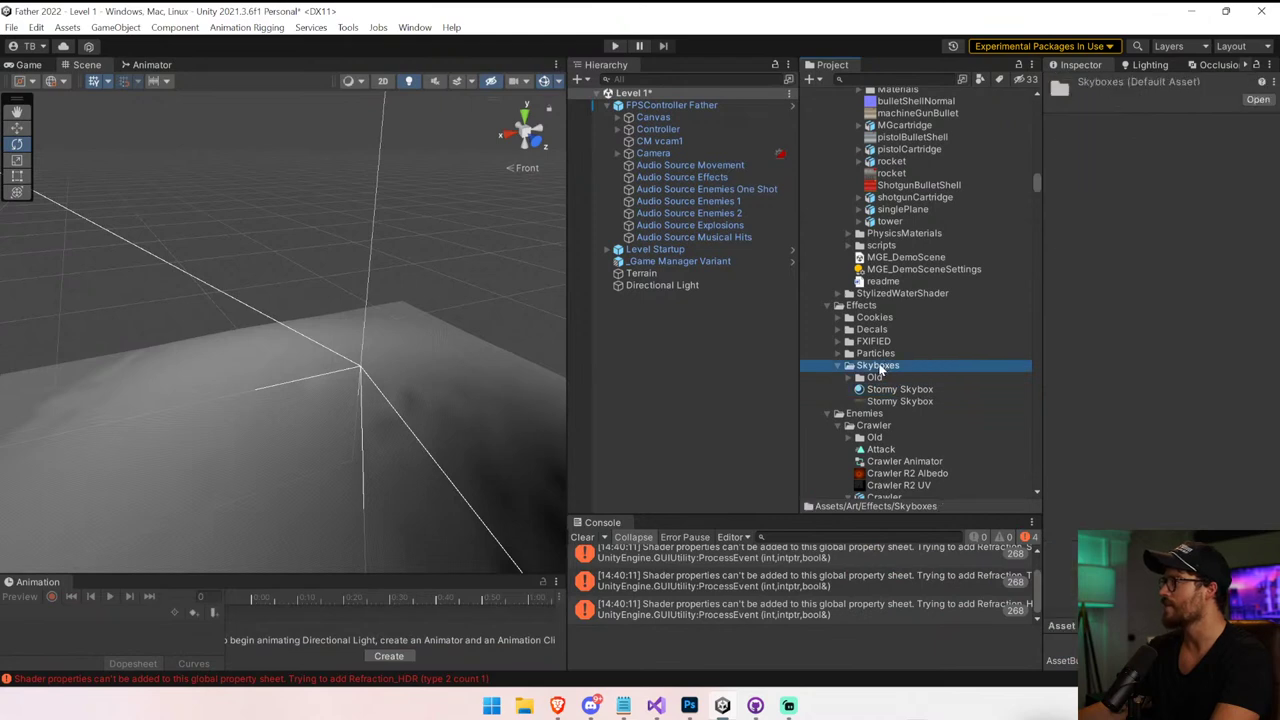
Delete the StylizedWaterShader folder from the project's Asset Store assets
click(887, 295)
click(840, 293)
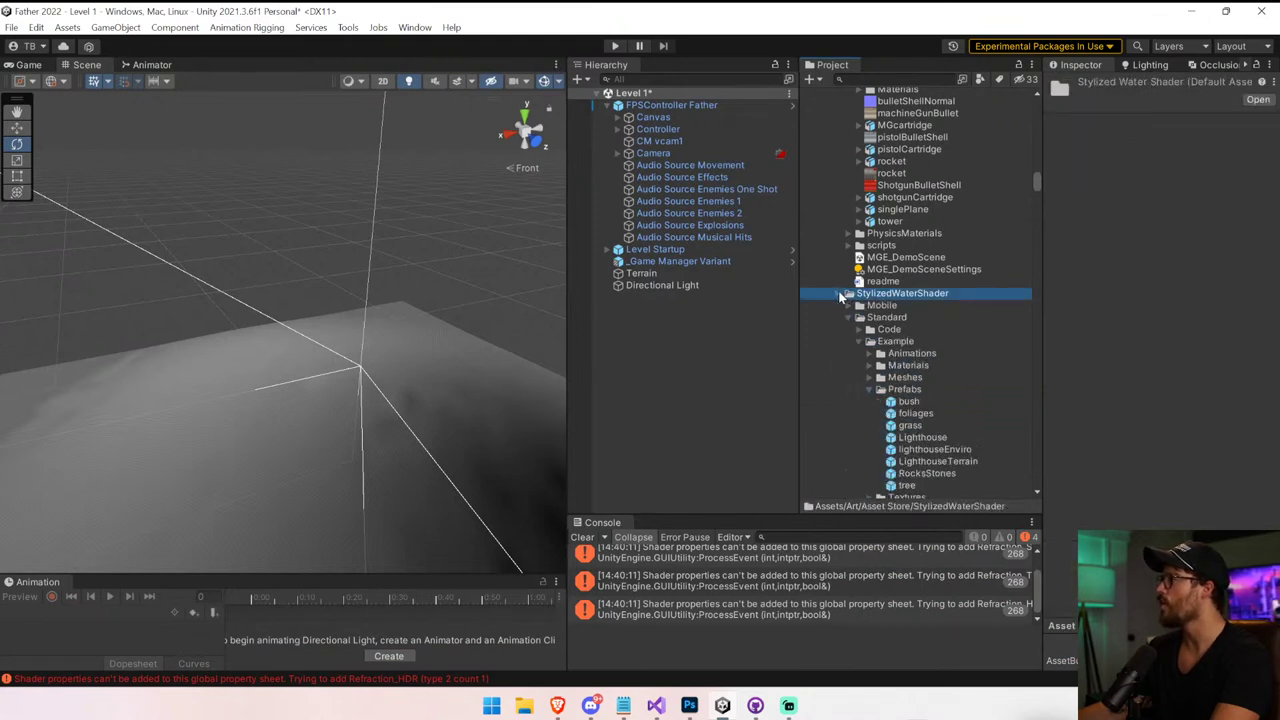
click(848, 305)
click(849, 317)
click(900, 302)
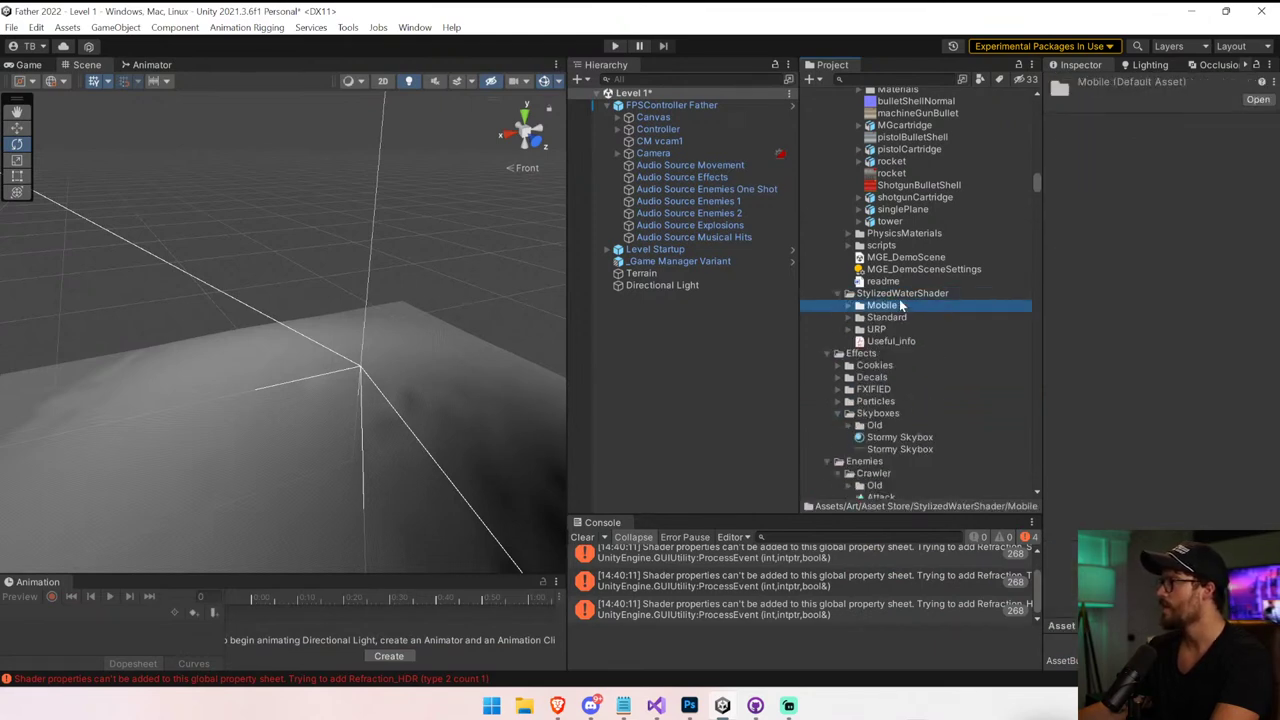
click(897, 294)
key(Delete)
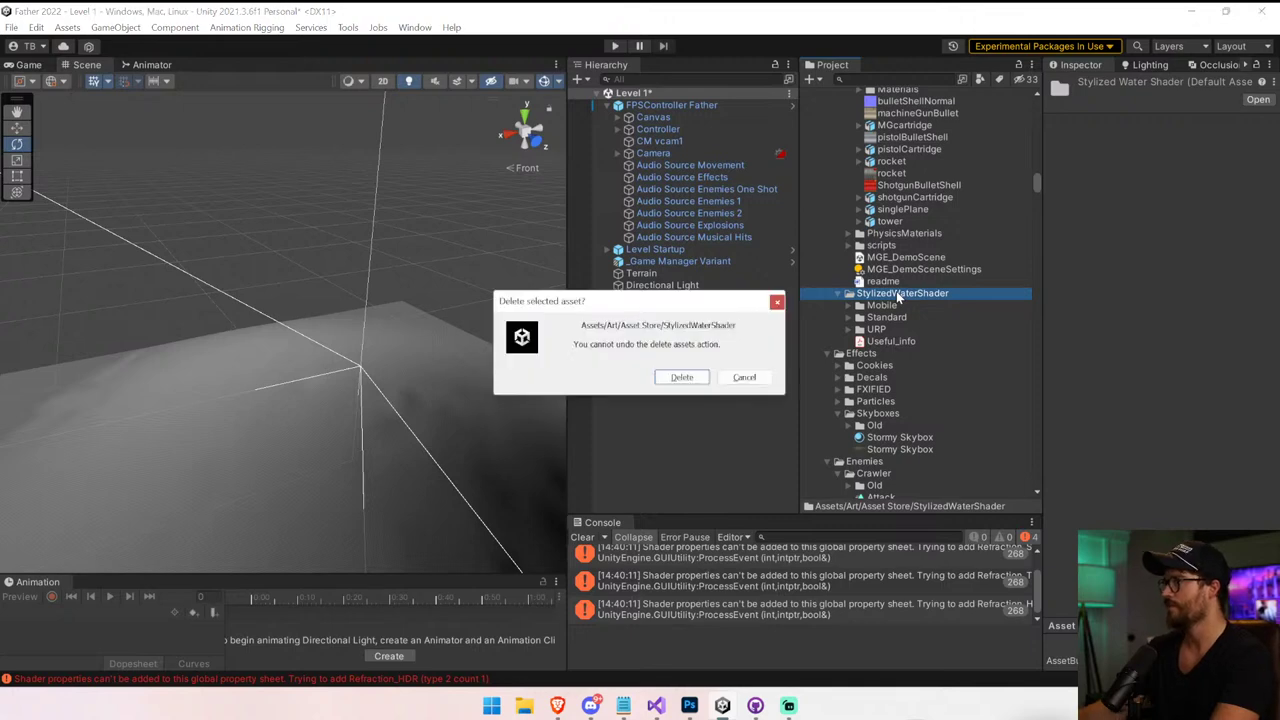
click(684, 380)
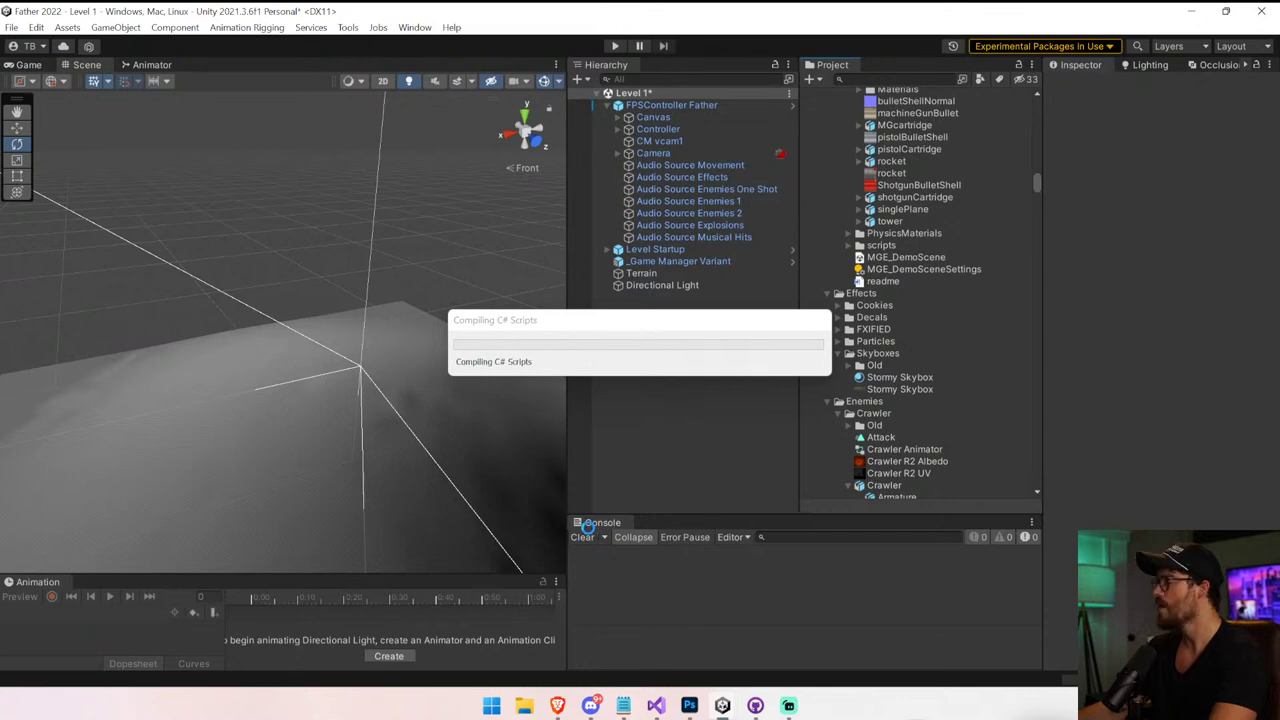
Switch to the browser and search the owned Asset Store assets for "water" again
click(557, 706)
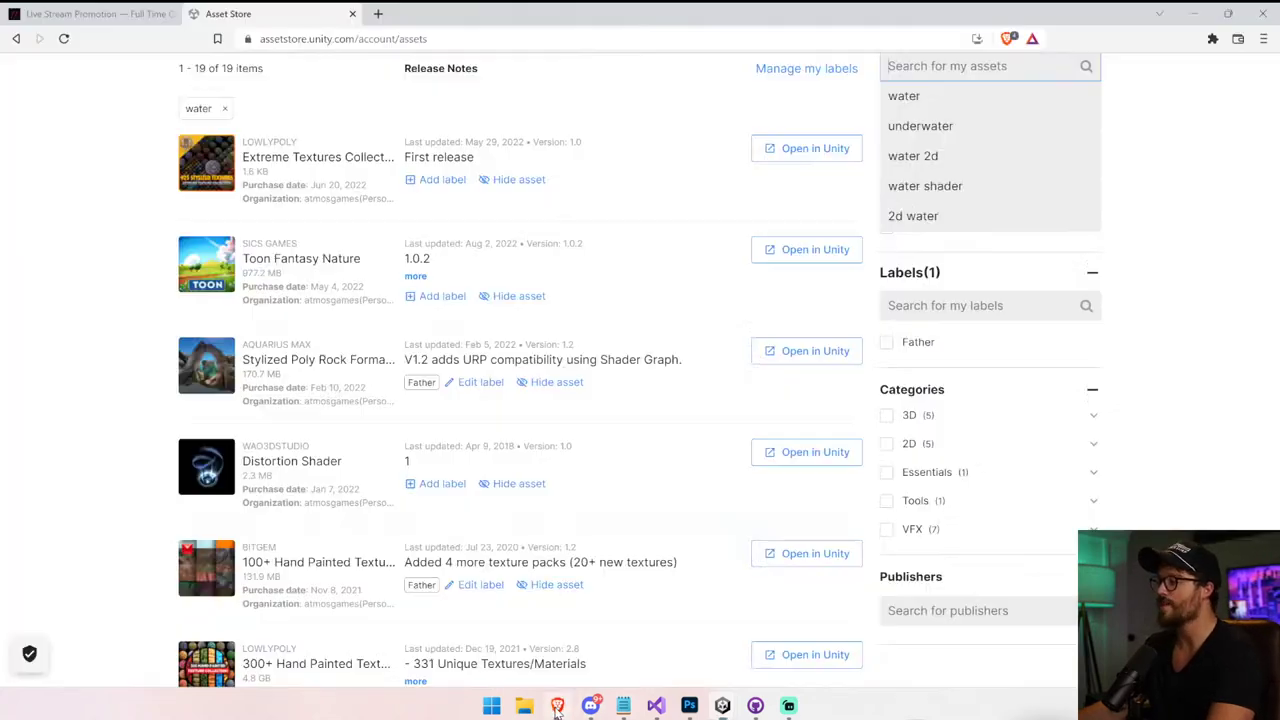
click(962, 98)
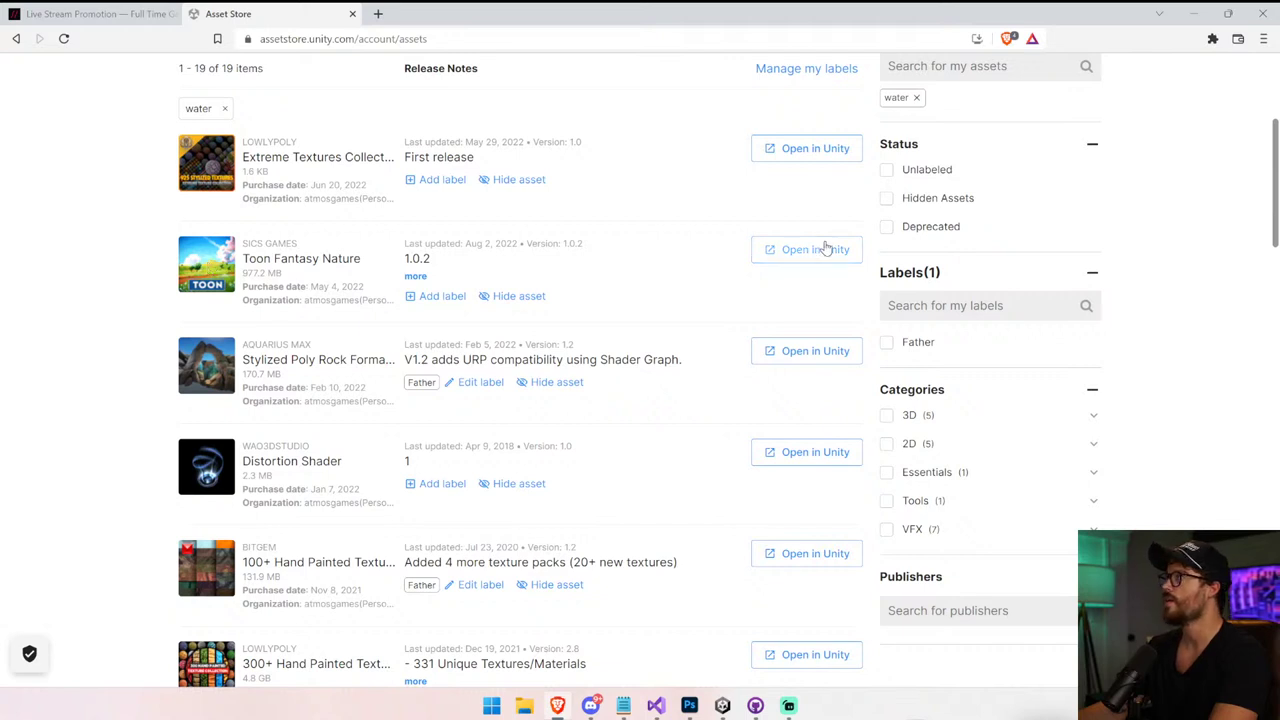
scroll(826, 247, up, 1)
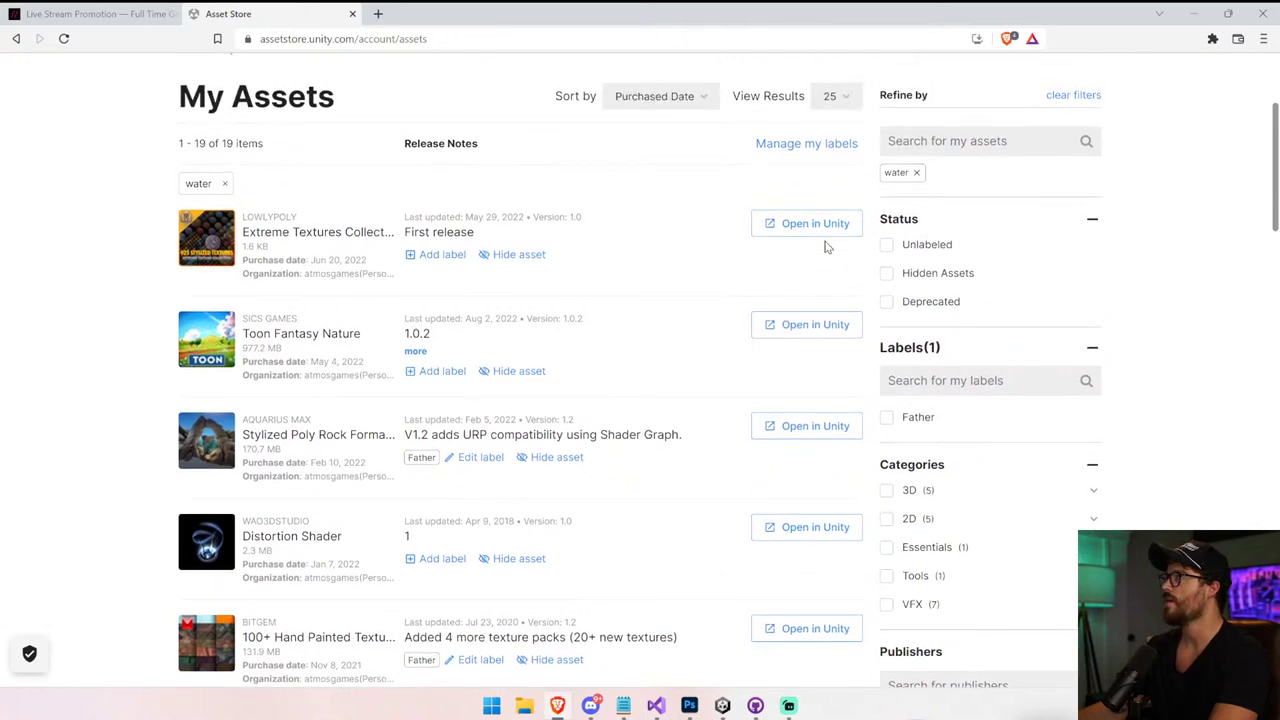
Reapply the "water" filter to the owned assets and look through the matching list
click(897, 178)
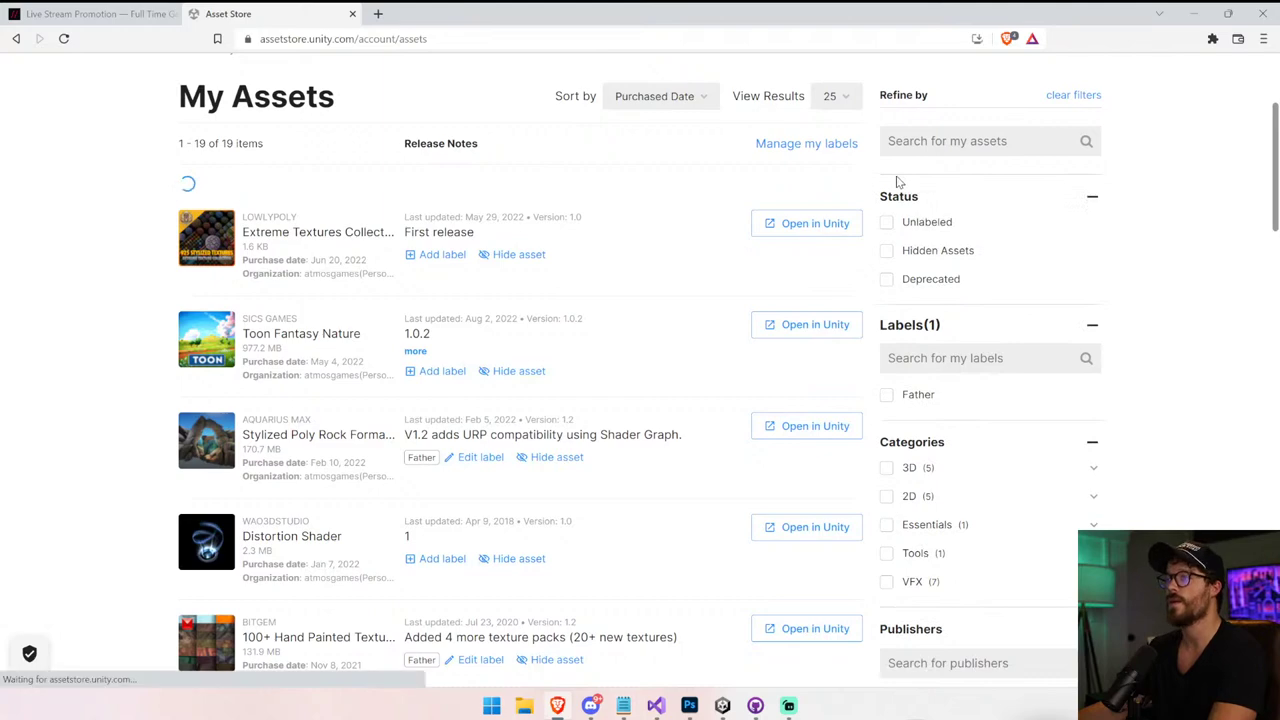
text(water)
key(Return)
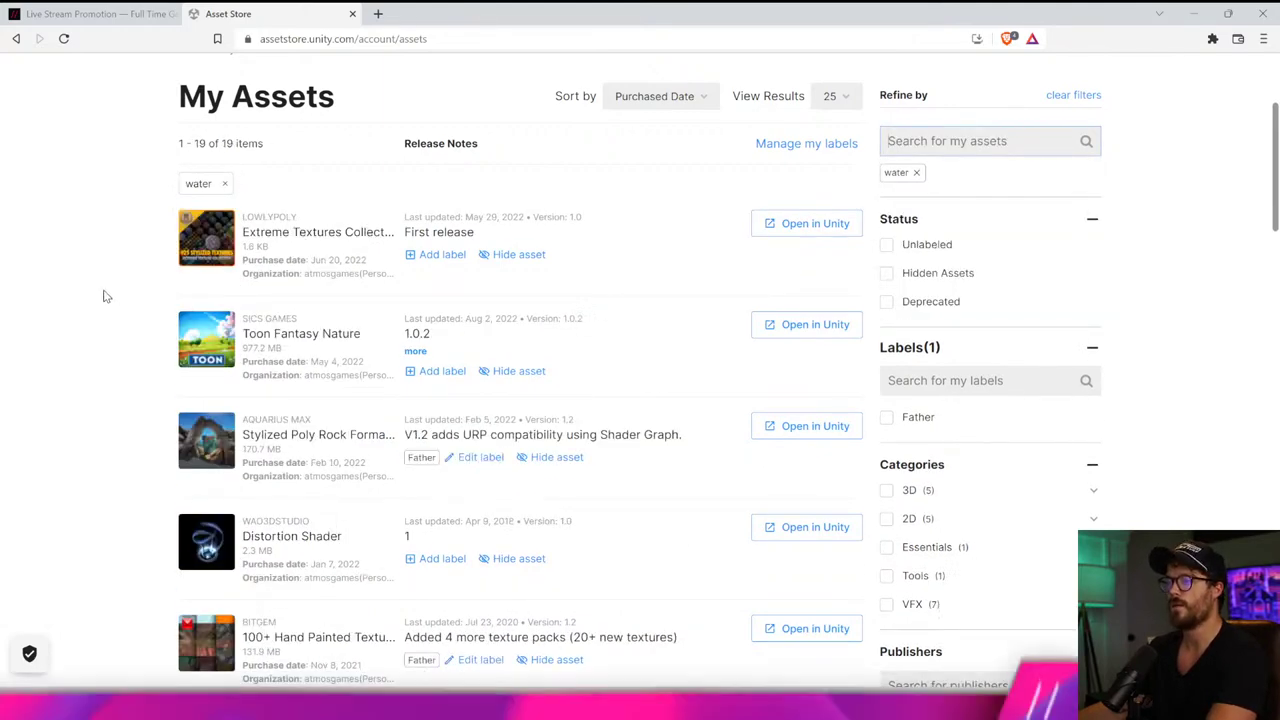
scroll(107, 296, down, 4)
scroll(107, 296, down, 4)
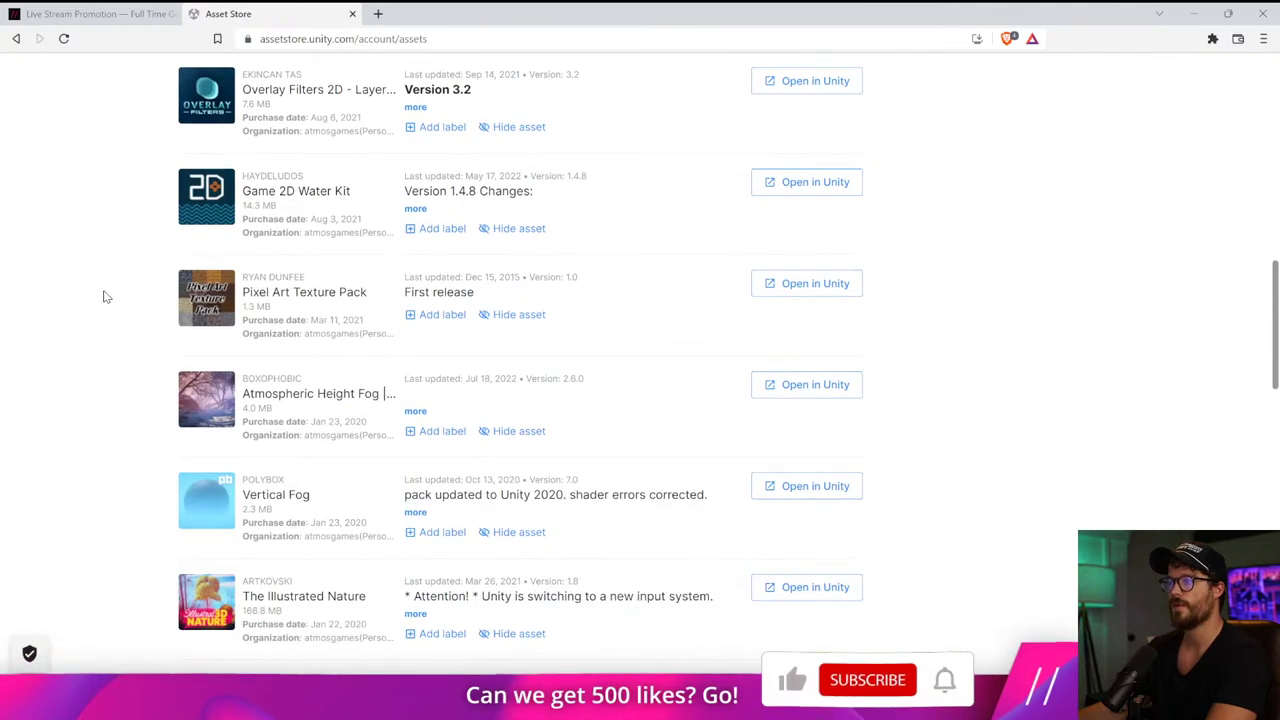
scroll(105, 297, down, 2)
scroll(105, 298, down, 2)
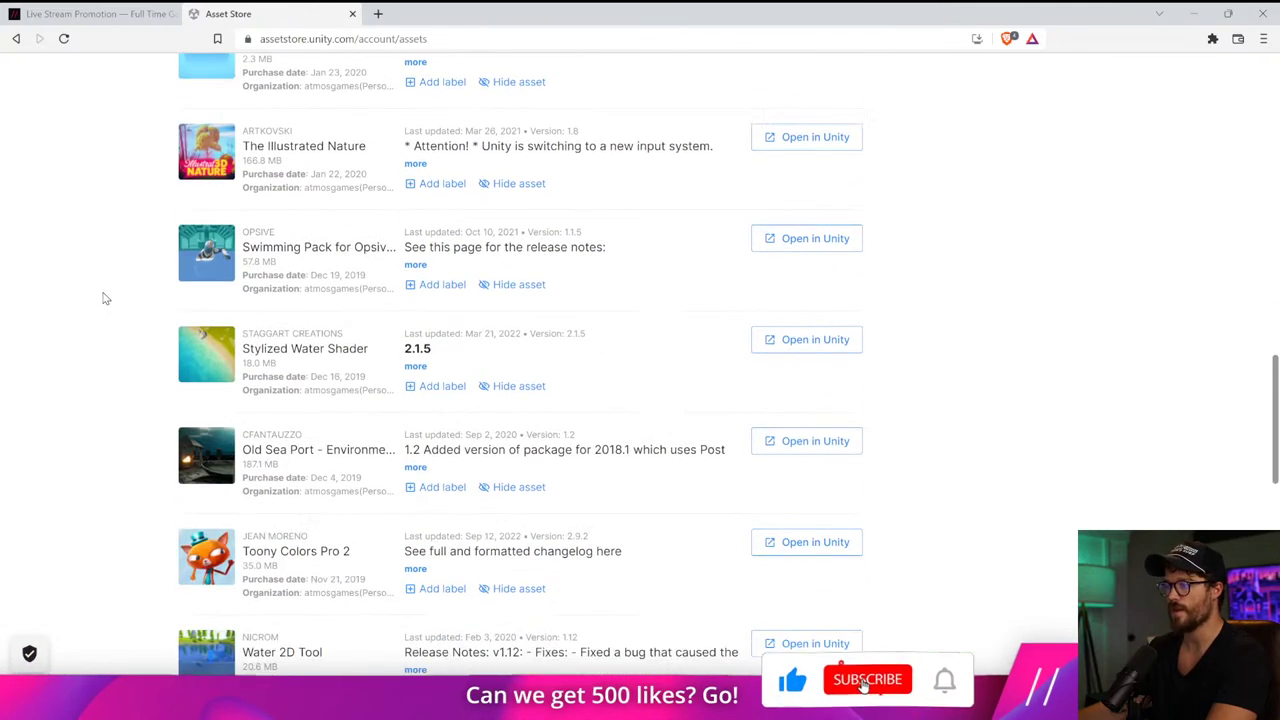
Open the full details page of Stylized Water Shader and check its render pipeline compatibility
click(328, 348)
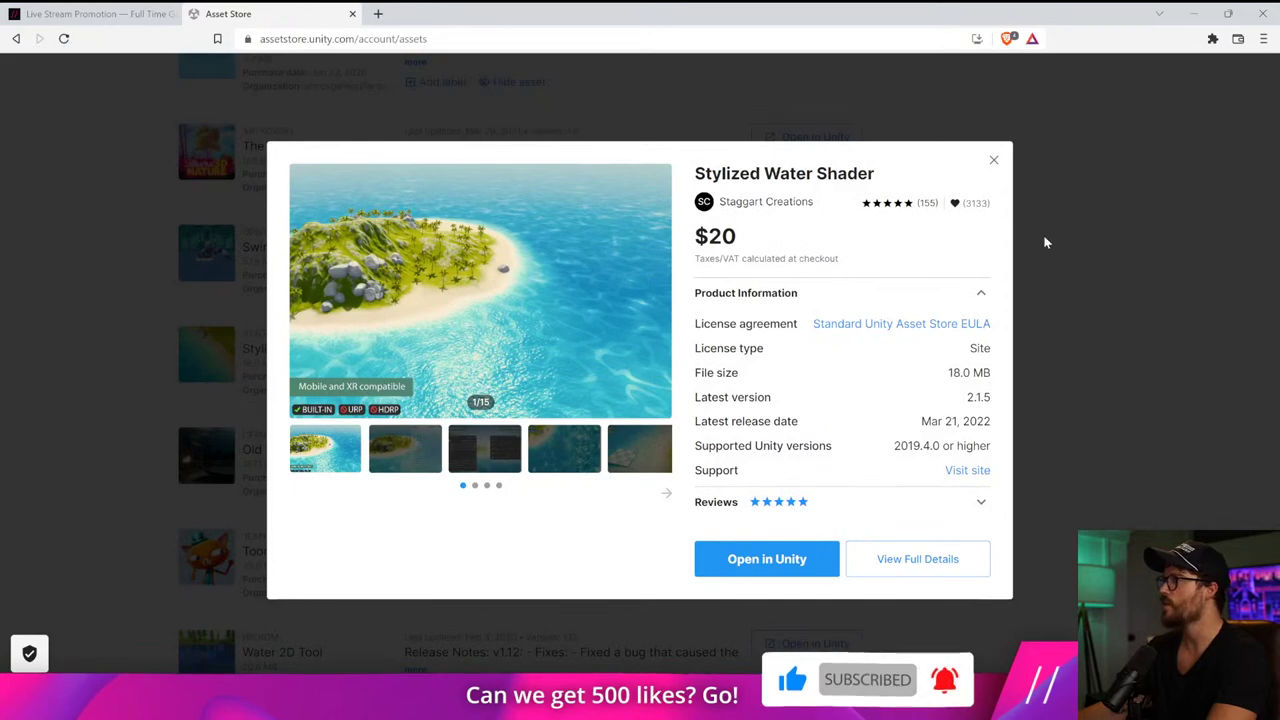
click(1043, 234)
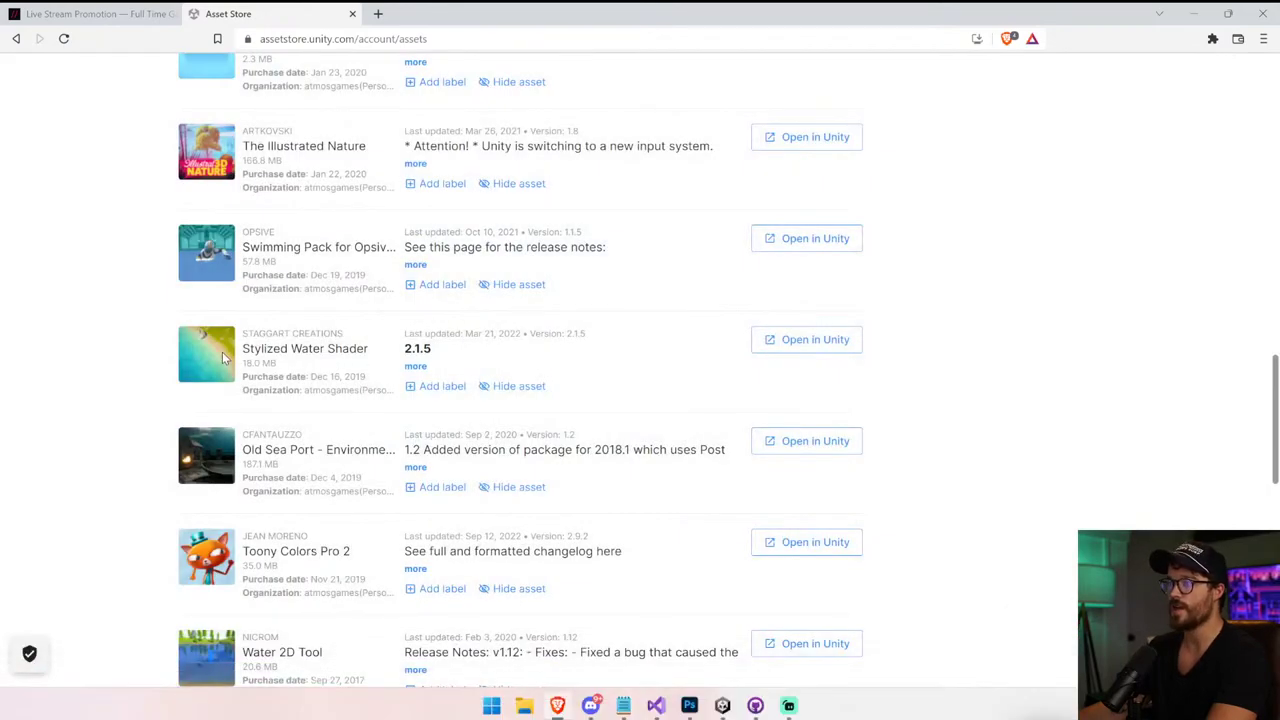
click(302, 348)
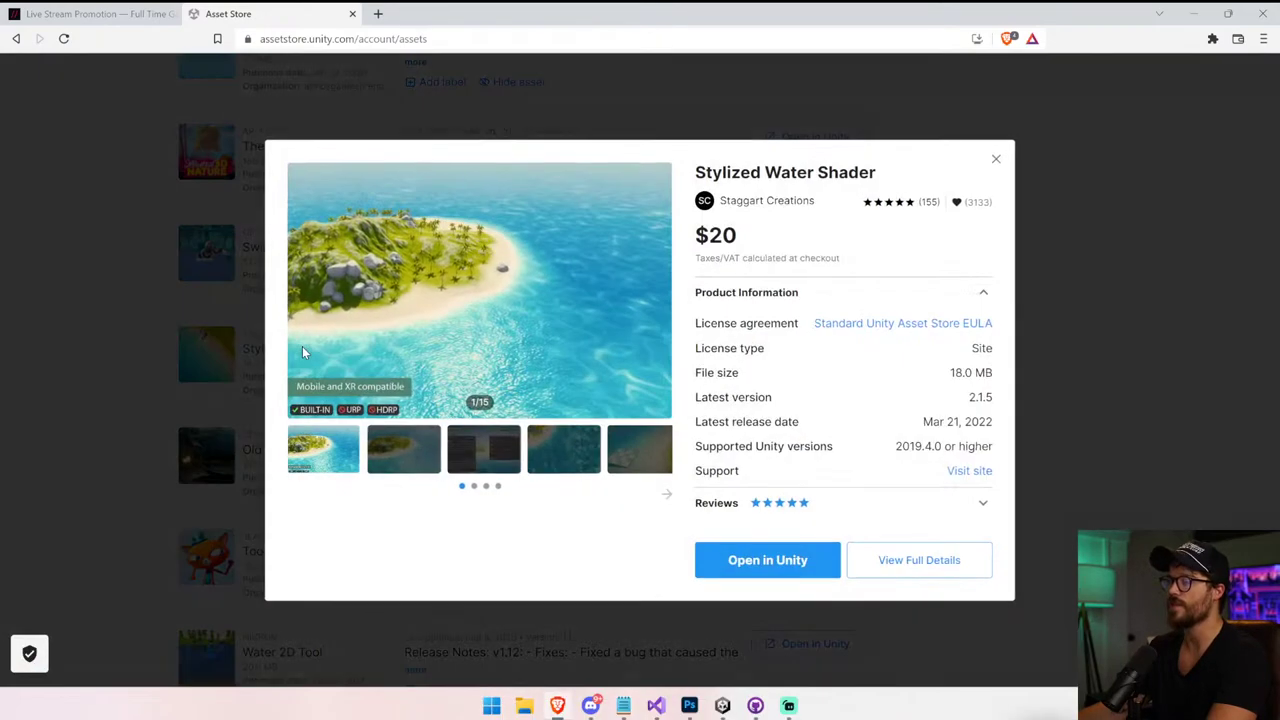
click(878, 562)
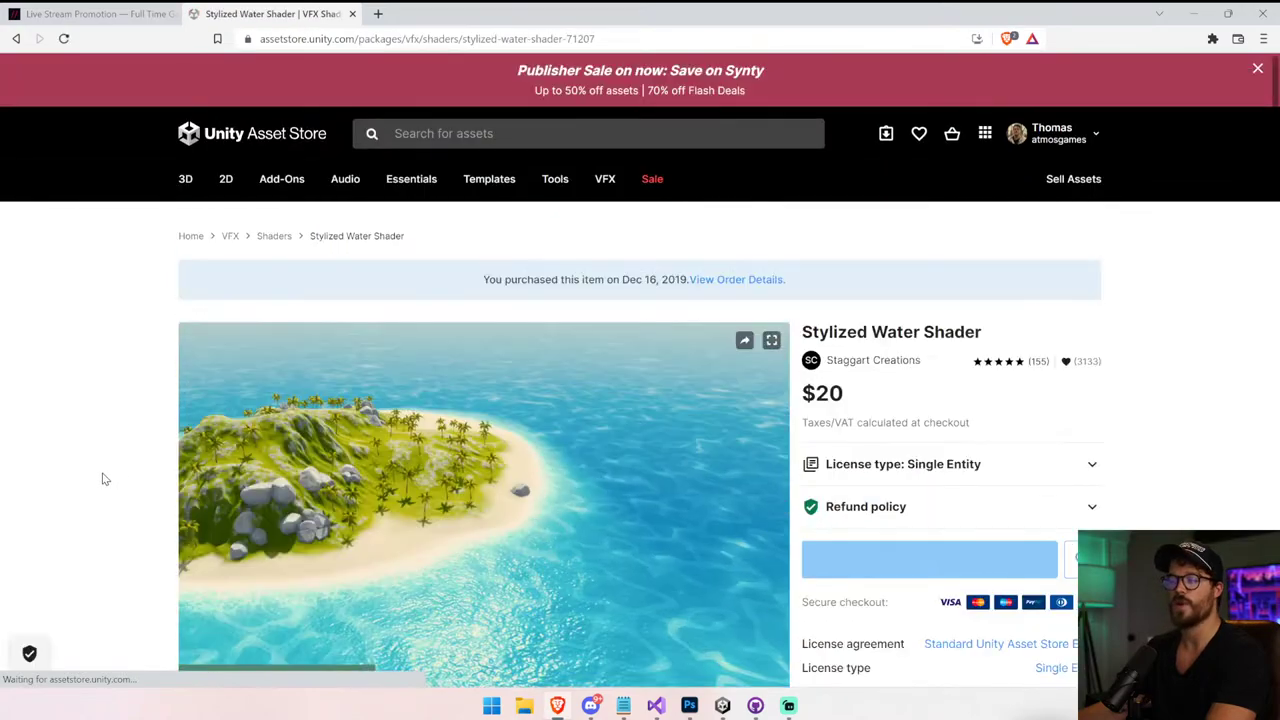
scroll(103, 479, down, 10)
click(370, 236)
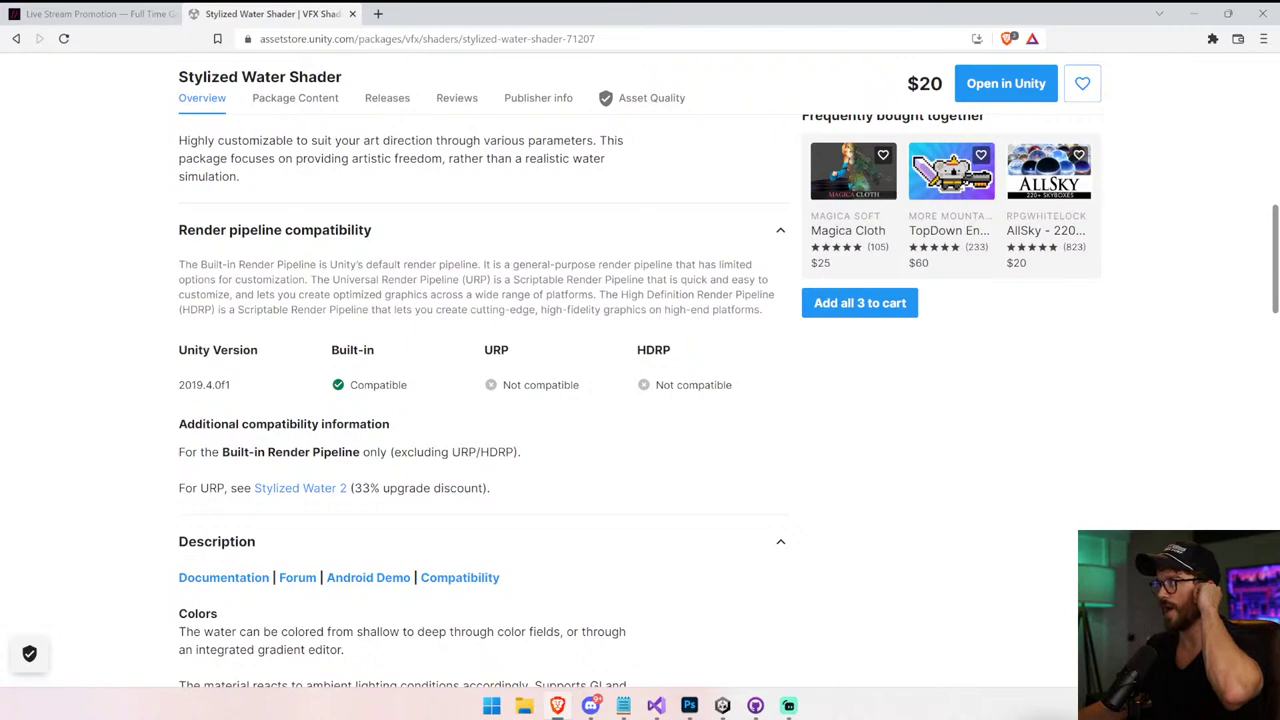
scroll(1038, 204, up, 10)
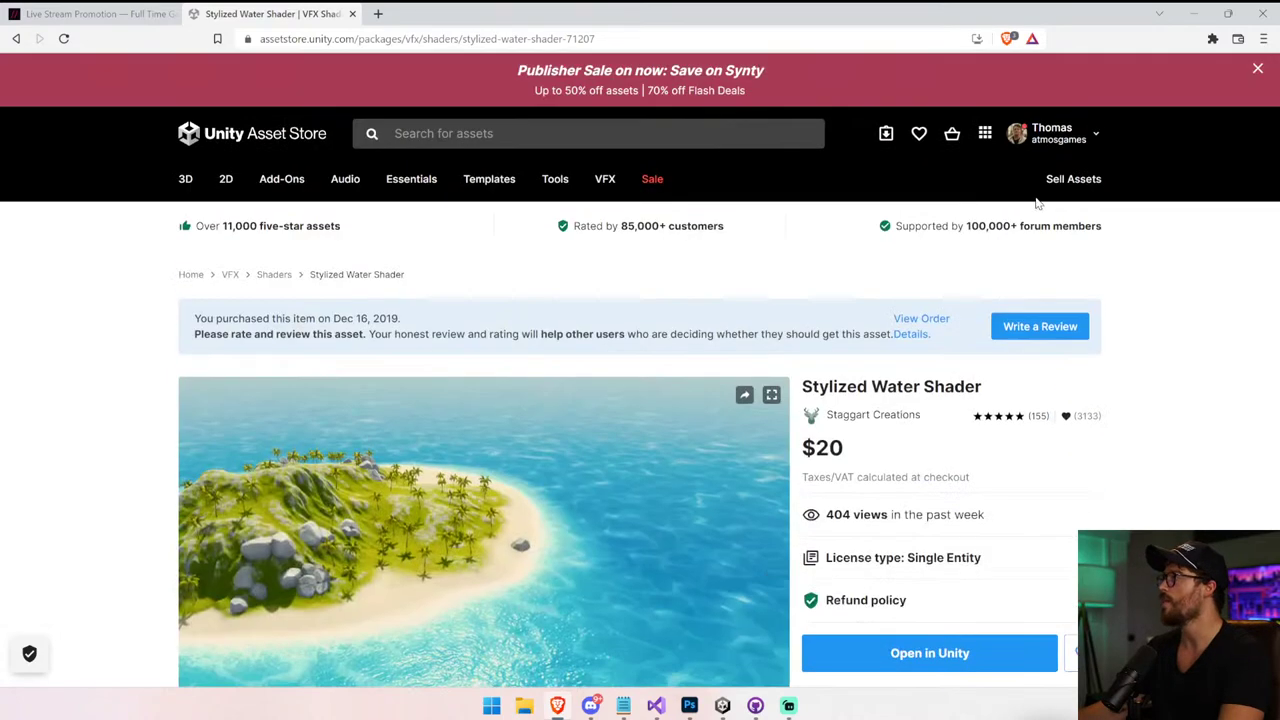
Return to My Assets, filter the owned assets for water and examine the list for a URP-compatible alternative
click(885, 135)
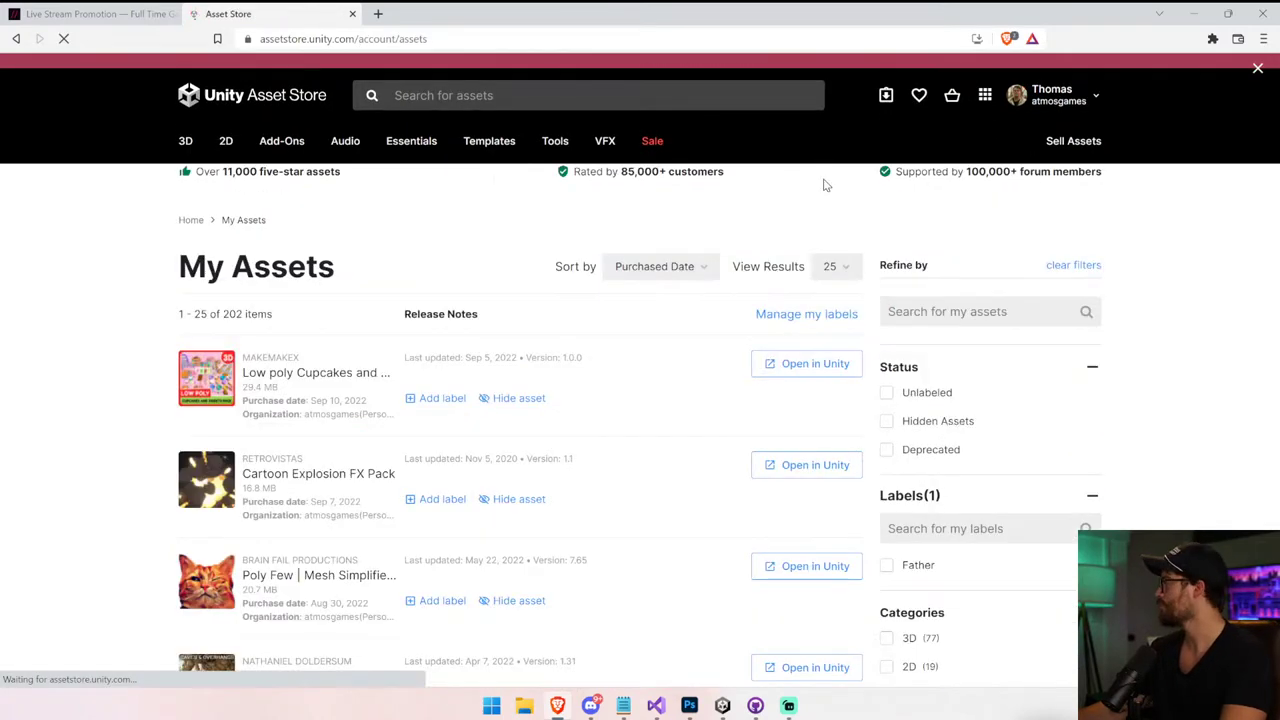
click(990, 330)
text(w)
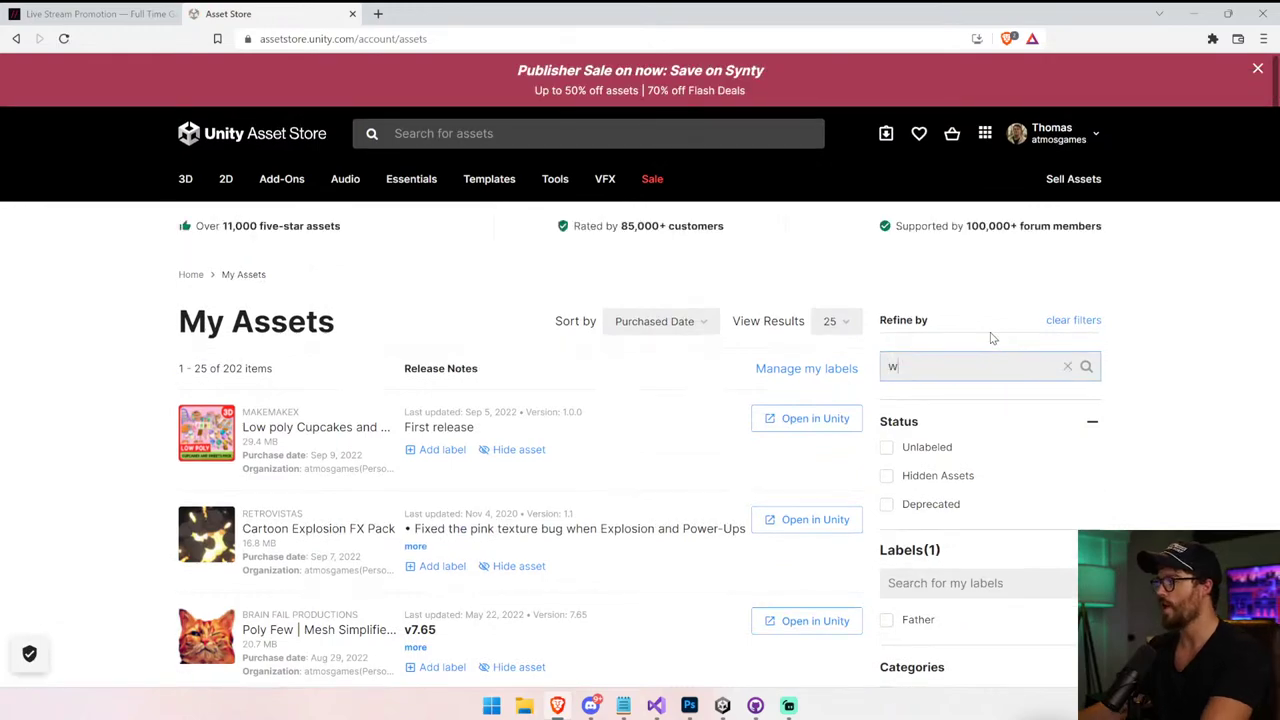
key(Return)
scroll(278, 378, down, 4)
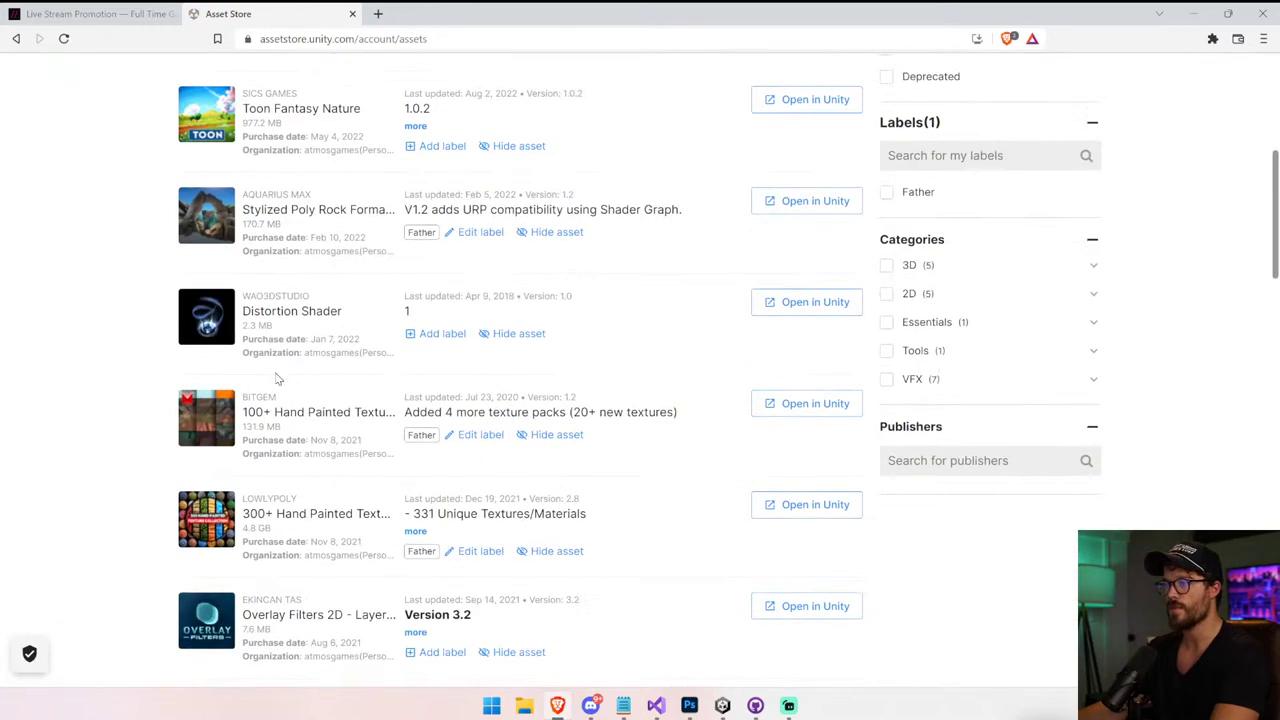
scroll(276, 378, down, 10)
scroll(274, 377, up, 5)
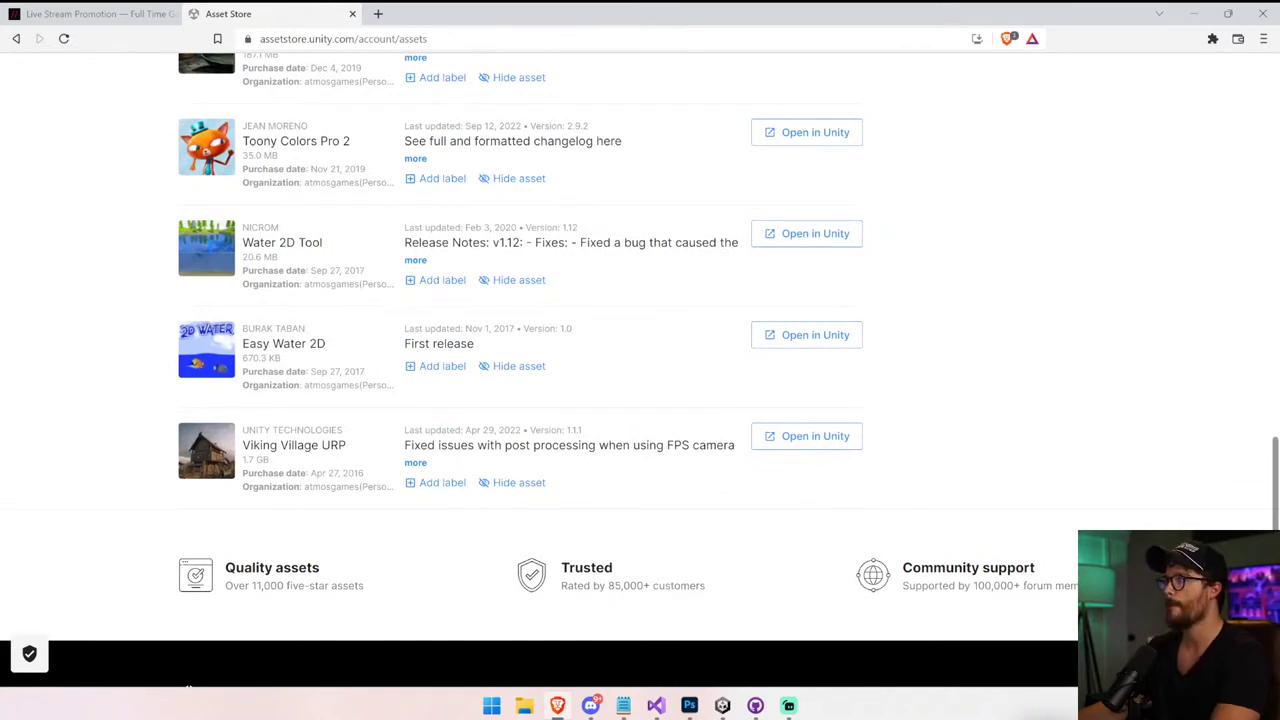
scroll(276, 378, up, 2)
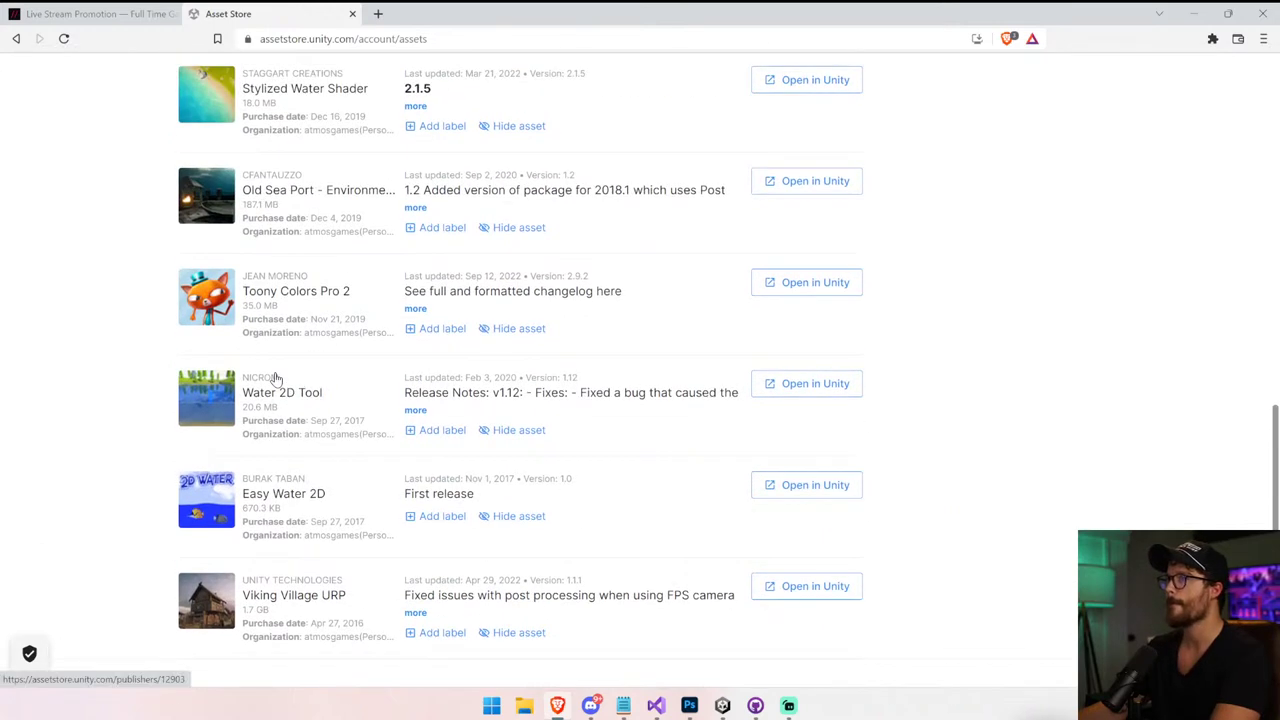
scroll(276, 379, up, 16)
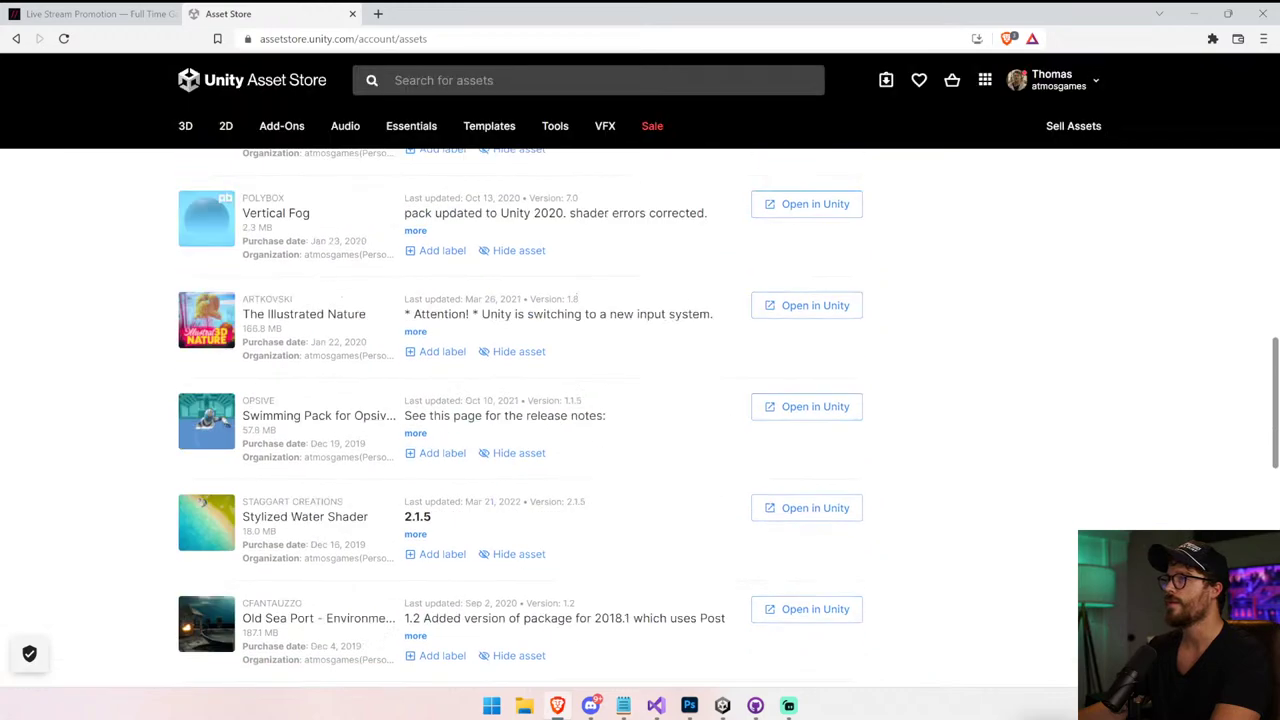
Search the whole Asset Store for "stylized water urp"
click(458, 131)
text(stylize)
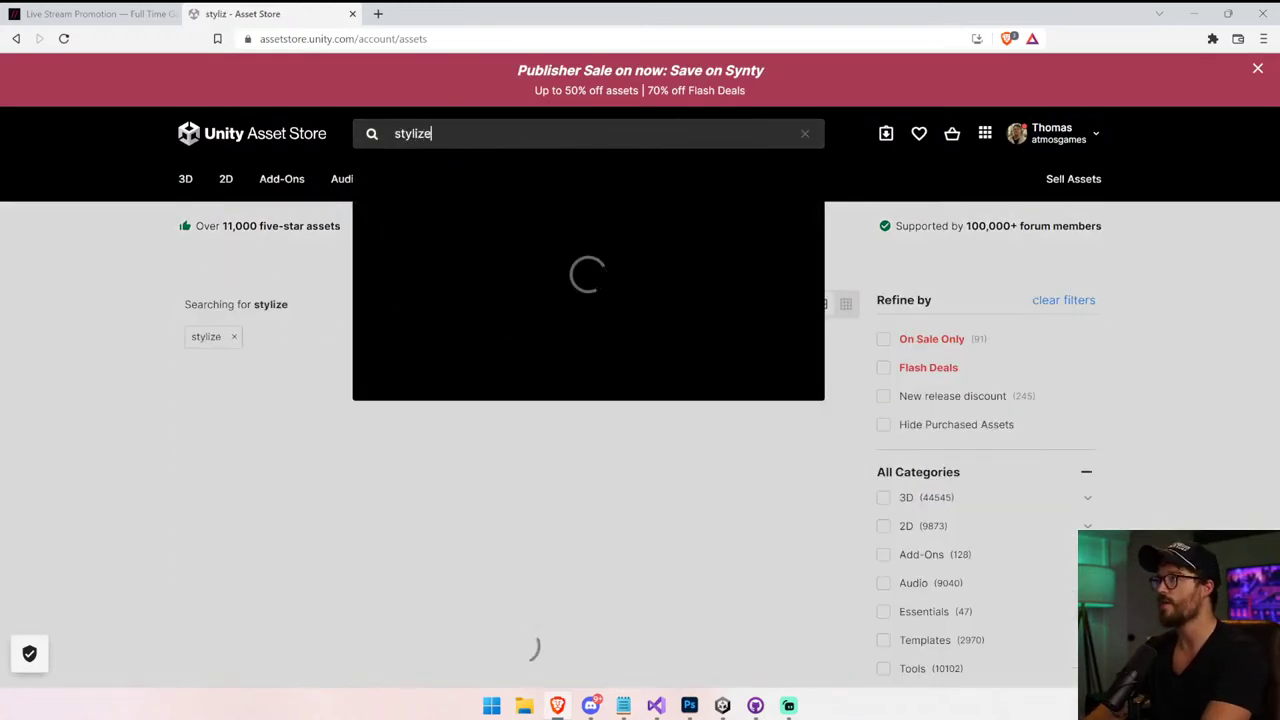
text(d w)
key(BackSpace)
text(d water urp[)
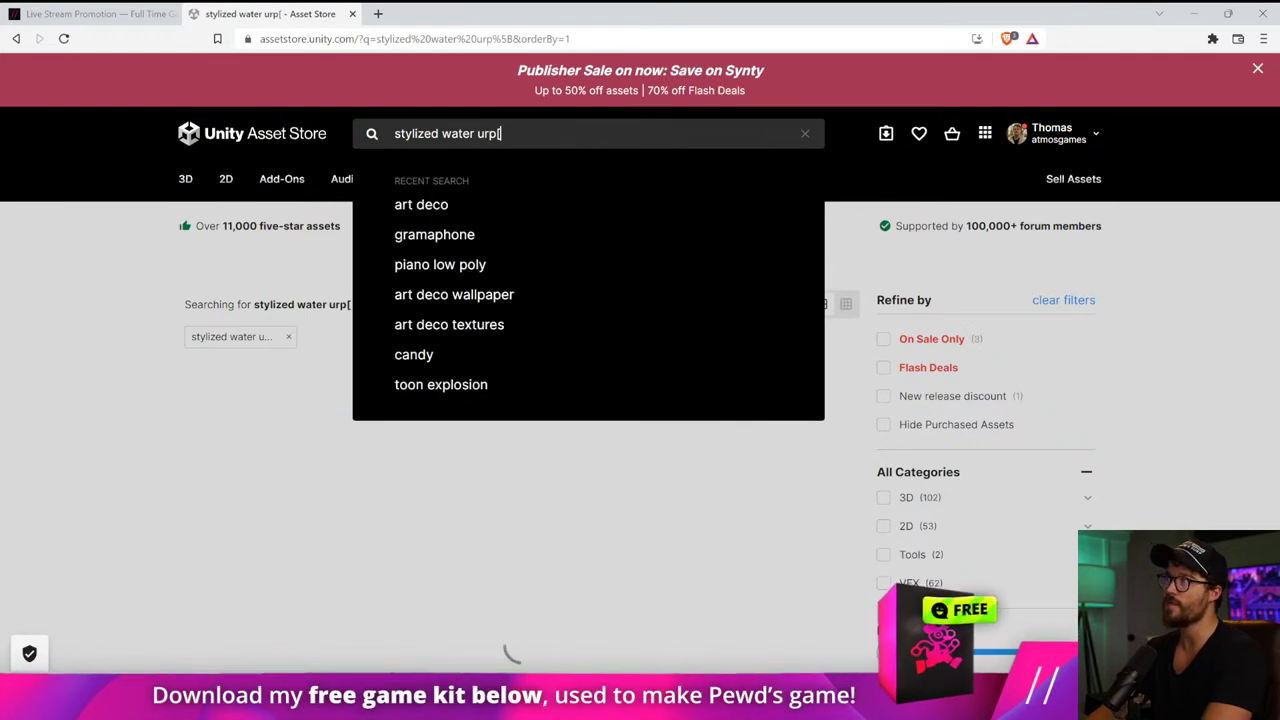
key(BackSpace)
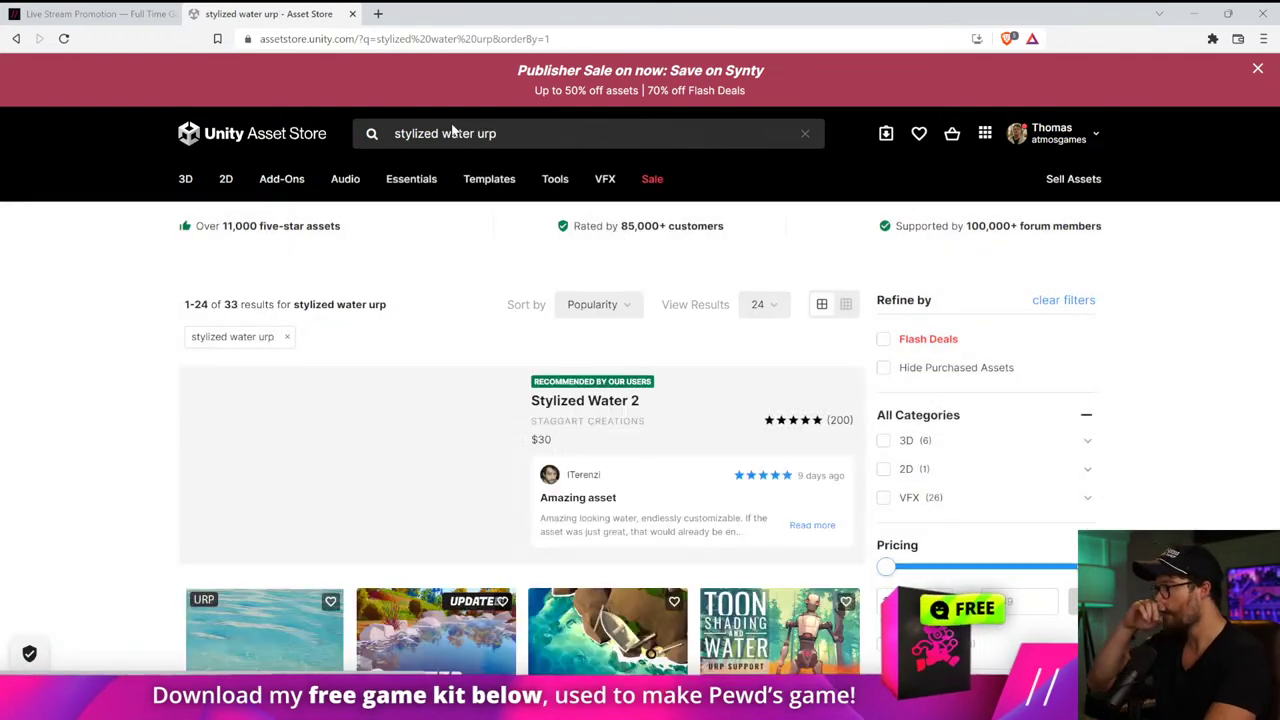
Open the Stylized Water For URP asset from the results and look through its preview gallery
scroll(160, 458, down, 2)
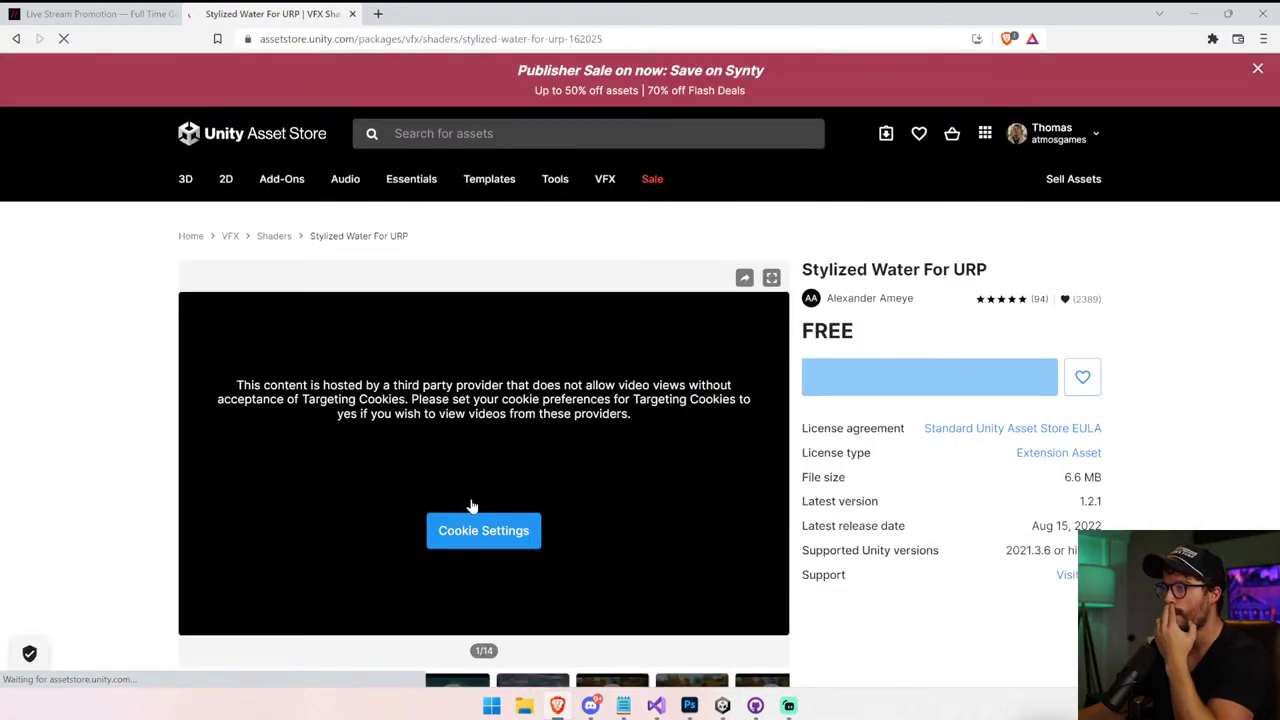
scroll(472, 506, down, 3)
click(360, 510)
click(440, 512)
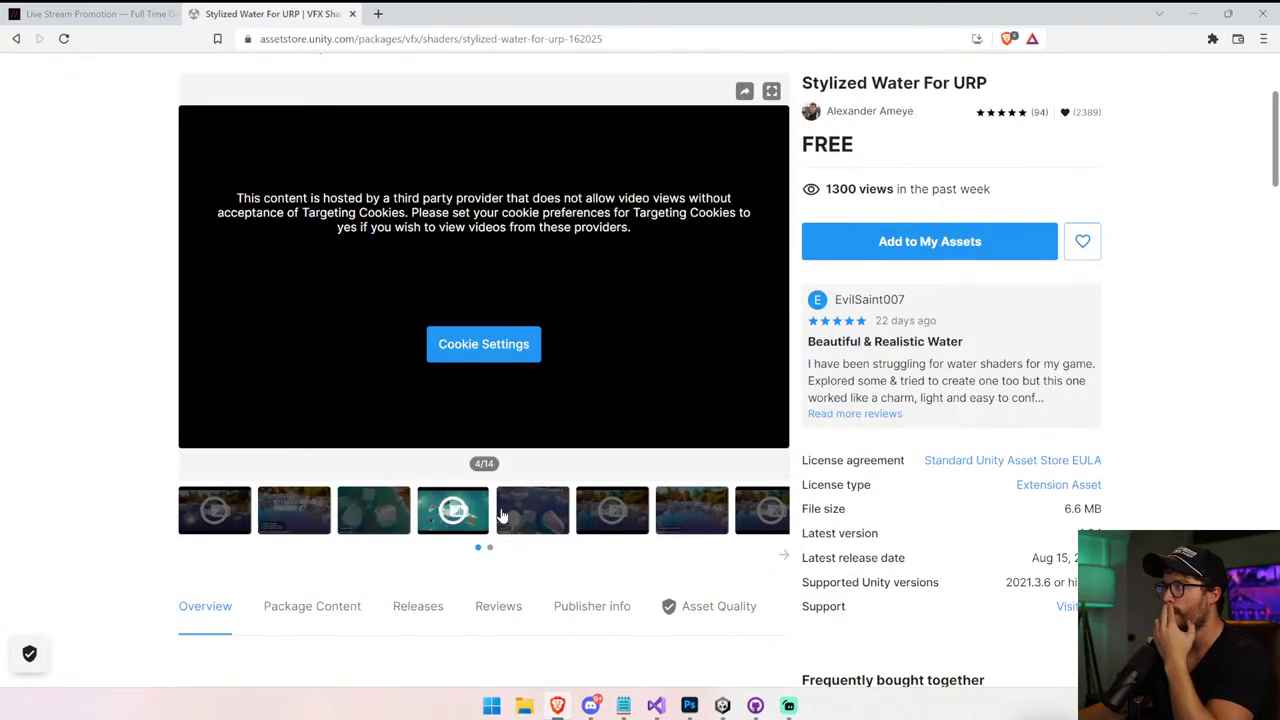
click(532, 512)
click(584, 512)
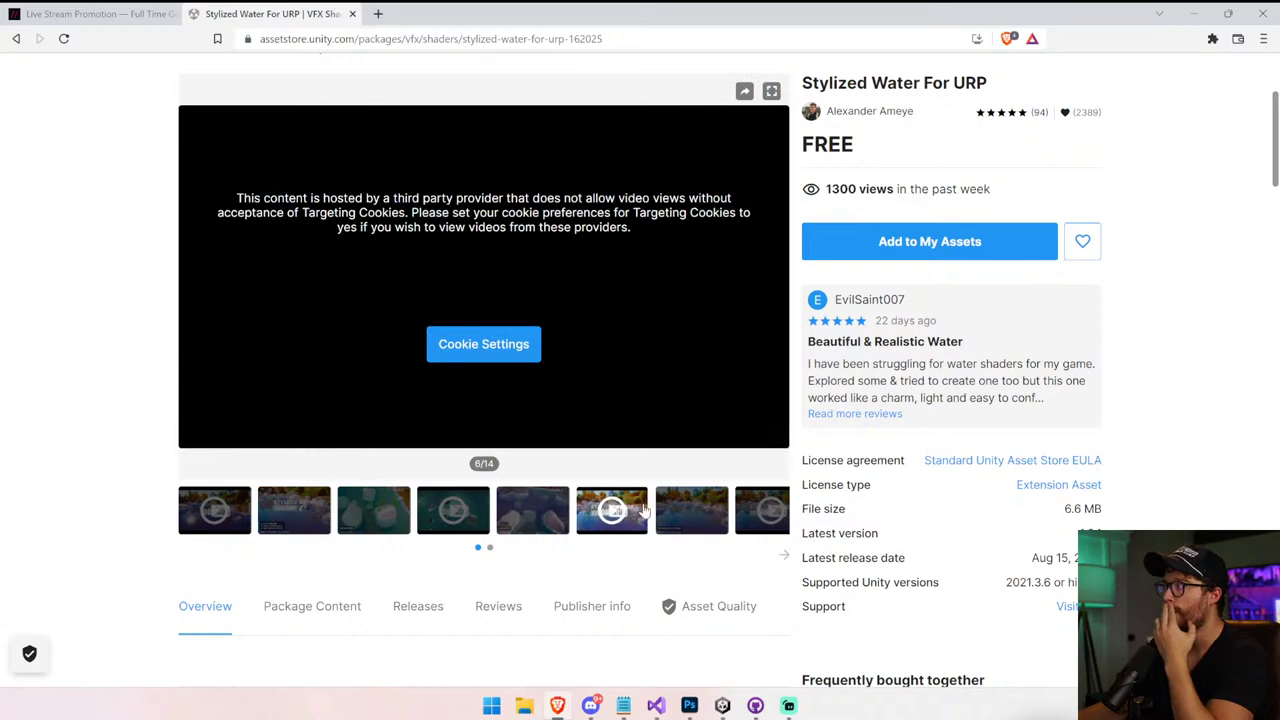
click(716, 511)
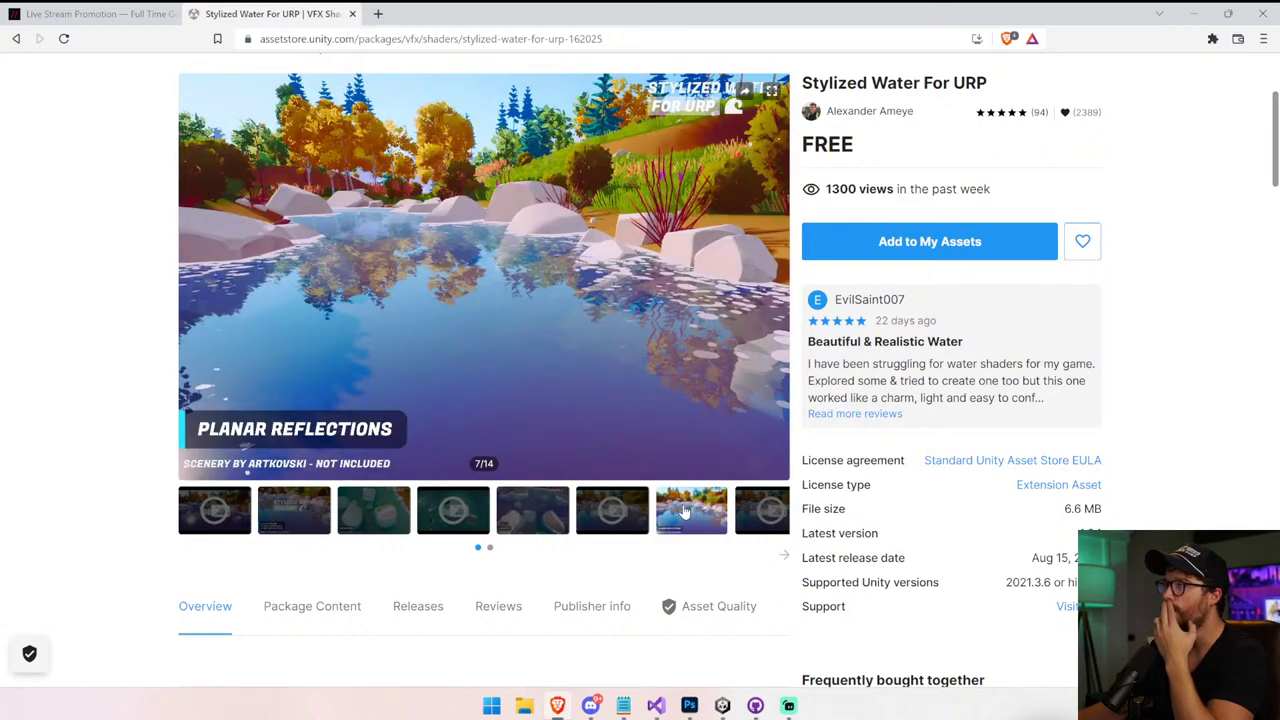
click(452, 513)
click(343, 517)
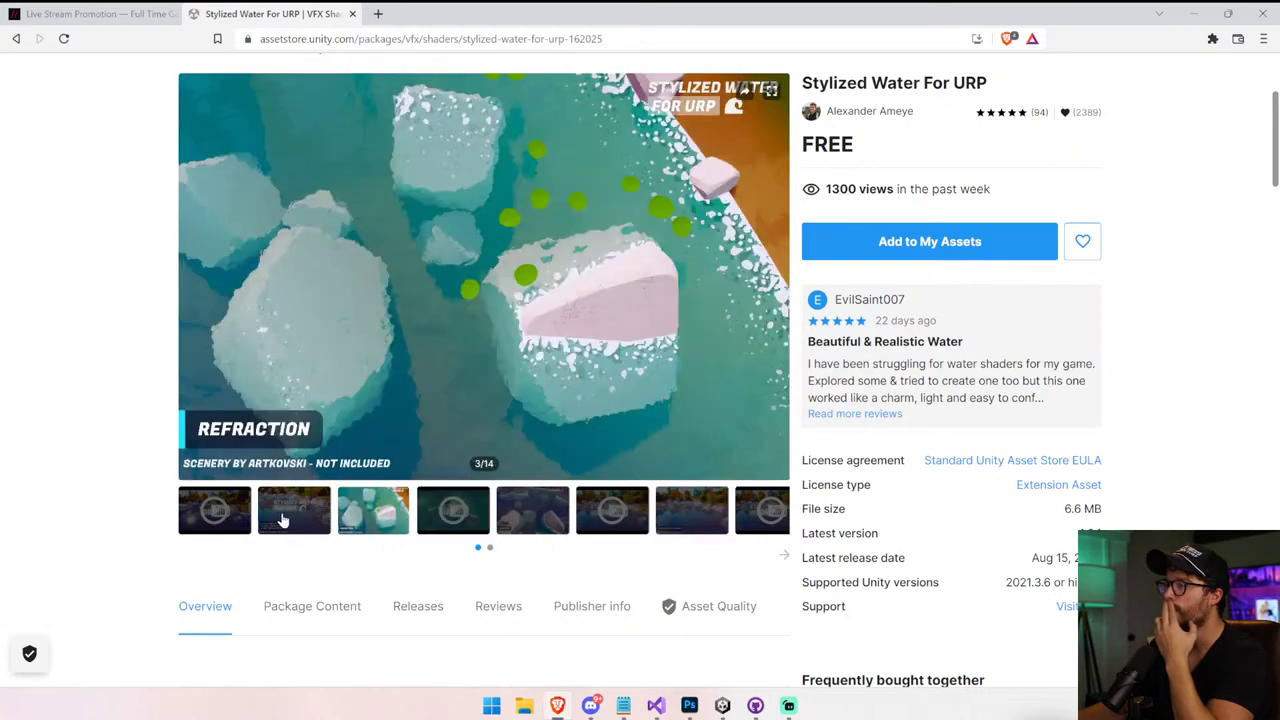
click(284, 520)
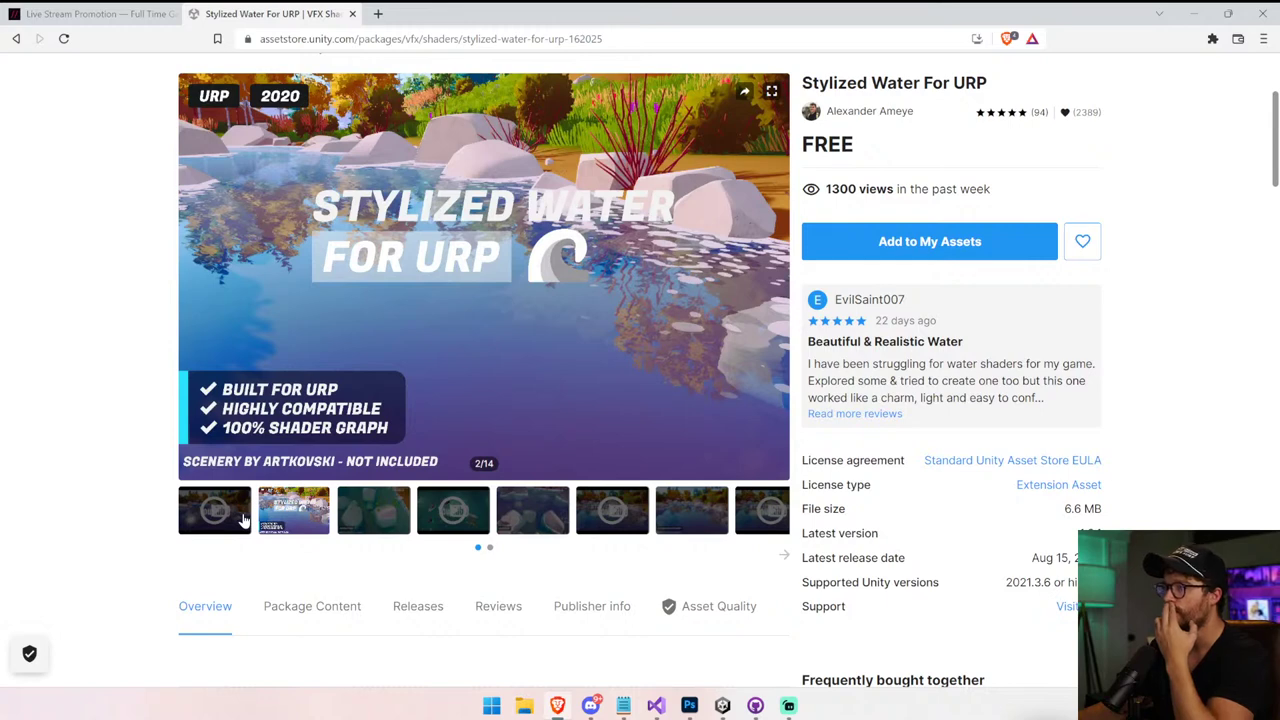
Go back to the search results, open Stylized Water 2 and view its preview images
click(16, 40)
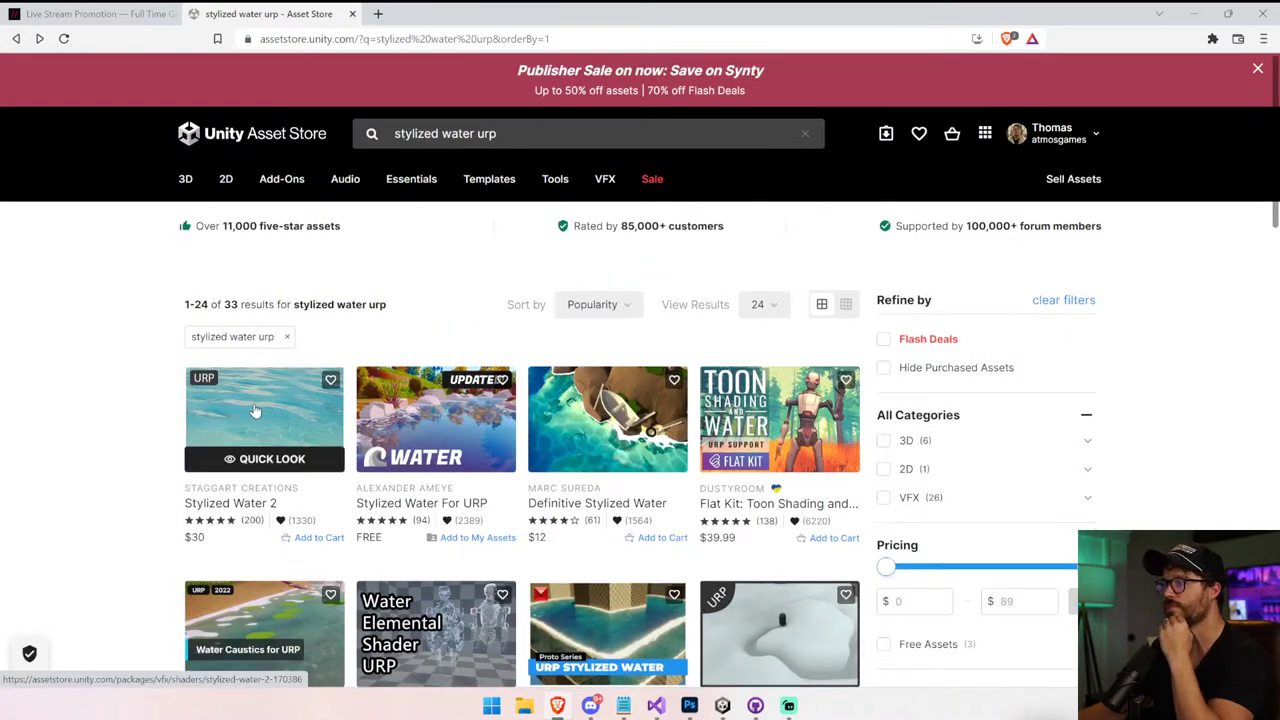
click(277, 392)
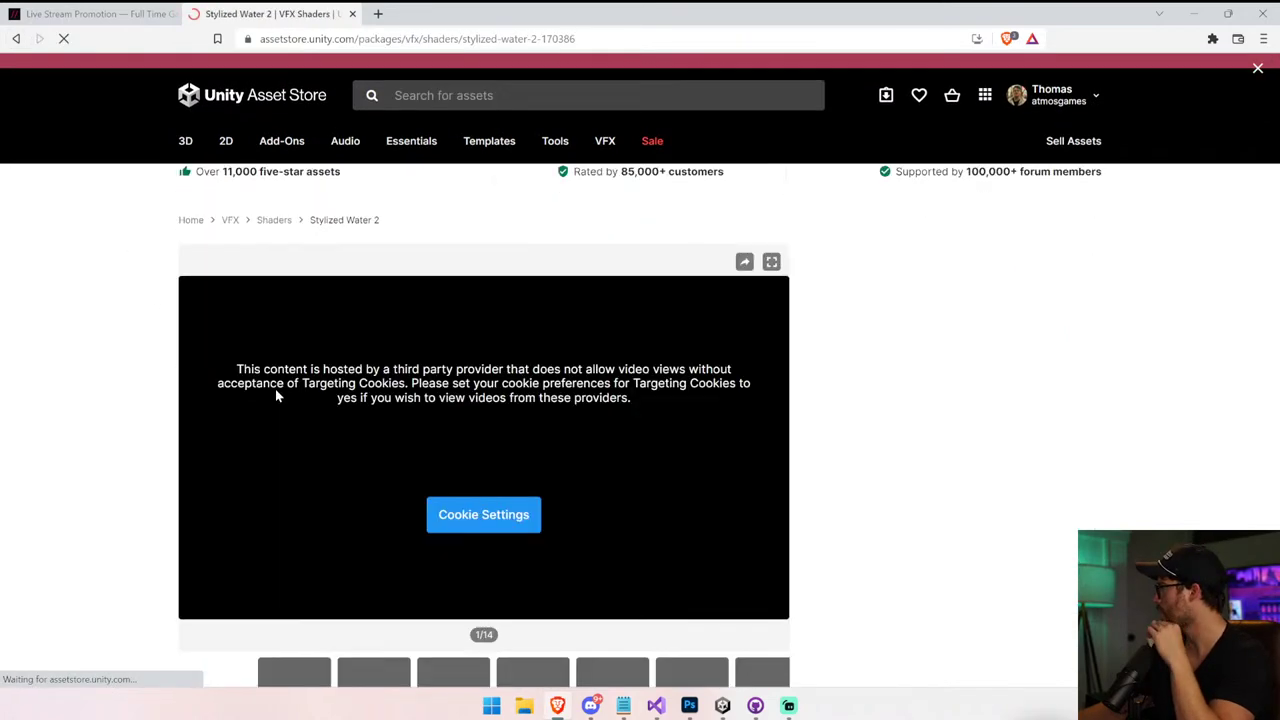
scroll(973, 443, down, 2)
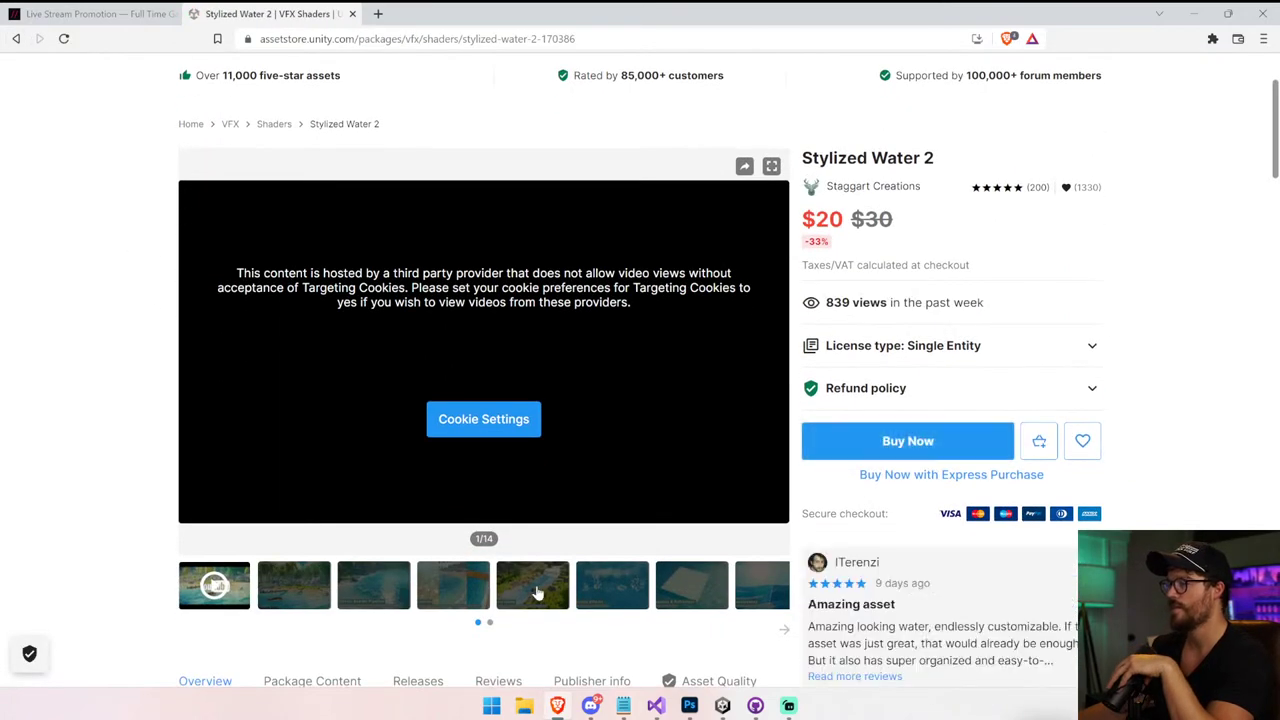
click(424, 600)
click(406, 600)
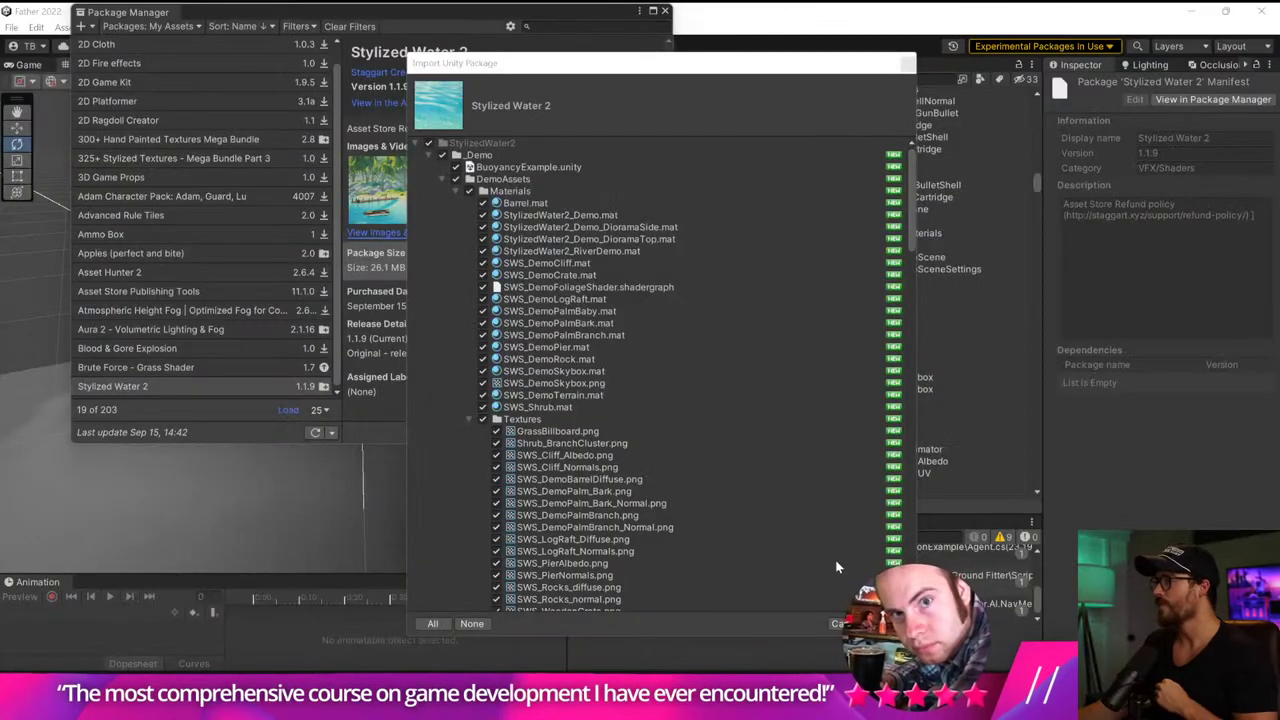
Import the complete Stylized Water 2 package into the Unity project and close the Package Manager
click(888, 624)
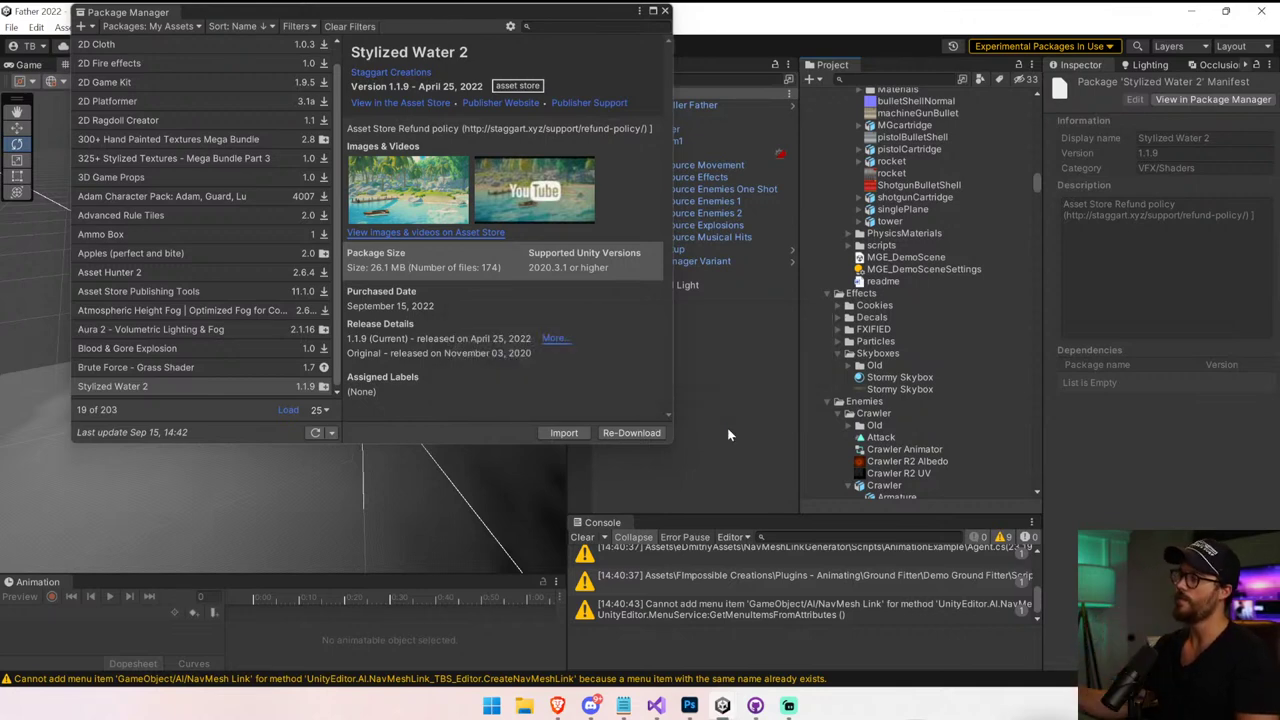
click(665, 12)
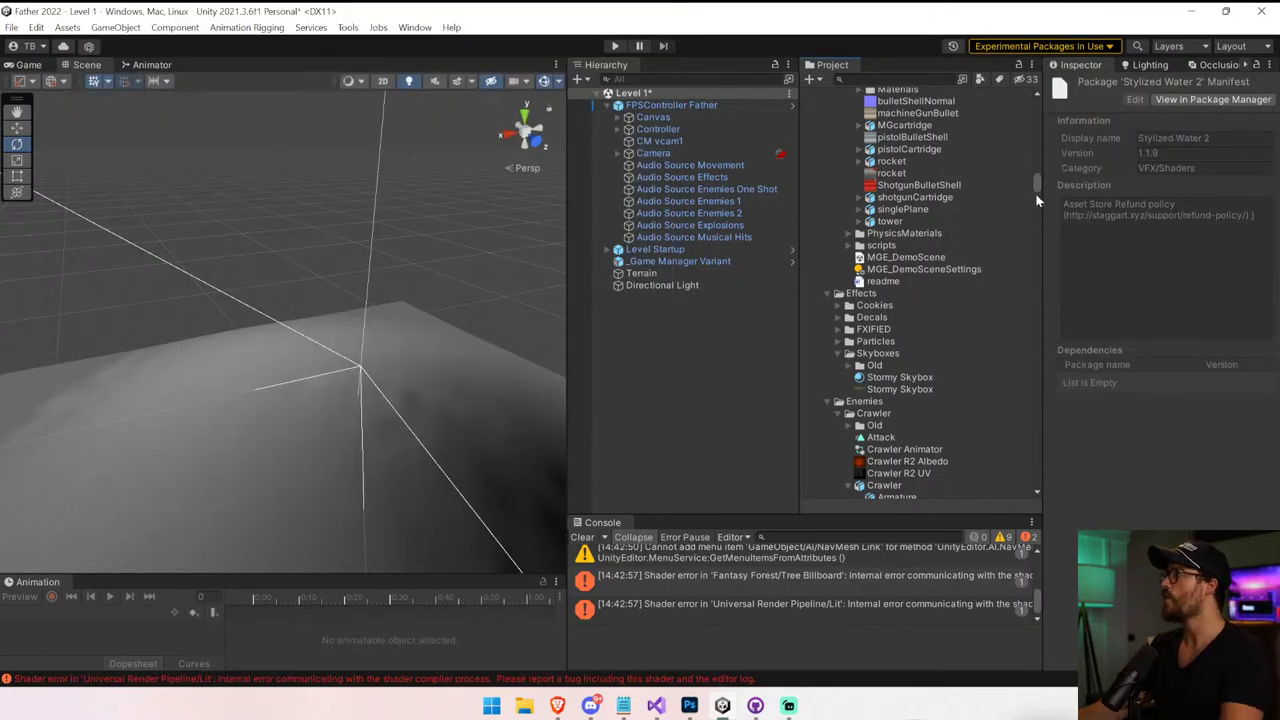
Collapse the expanded top-level folders under Assets in the project, including Animation, Art, JMO Assets and Nav Mesh Components
drag(1035, 193, 1028, 84)
click(827, 169)
click(815, 120)
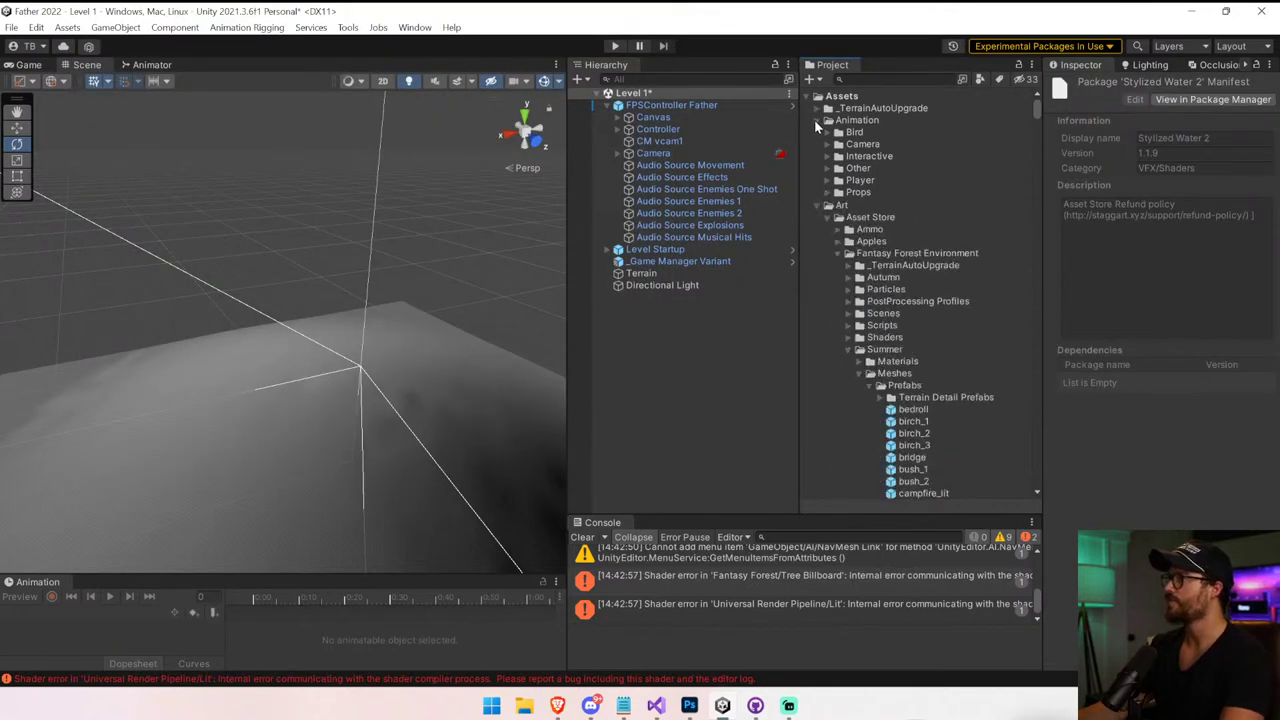
click(815, 134)
click(816, 145)
click(815, 168)
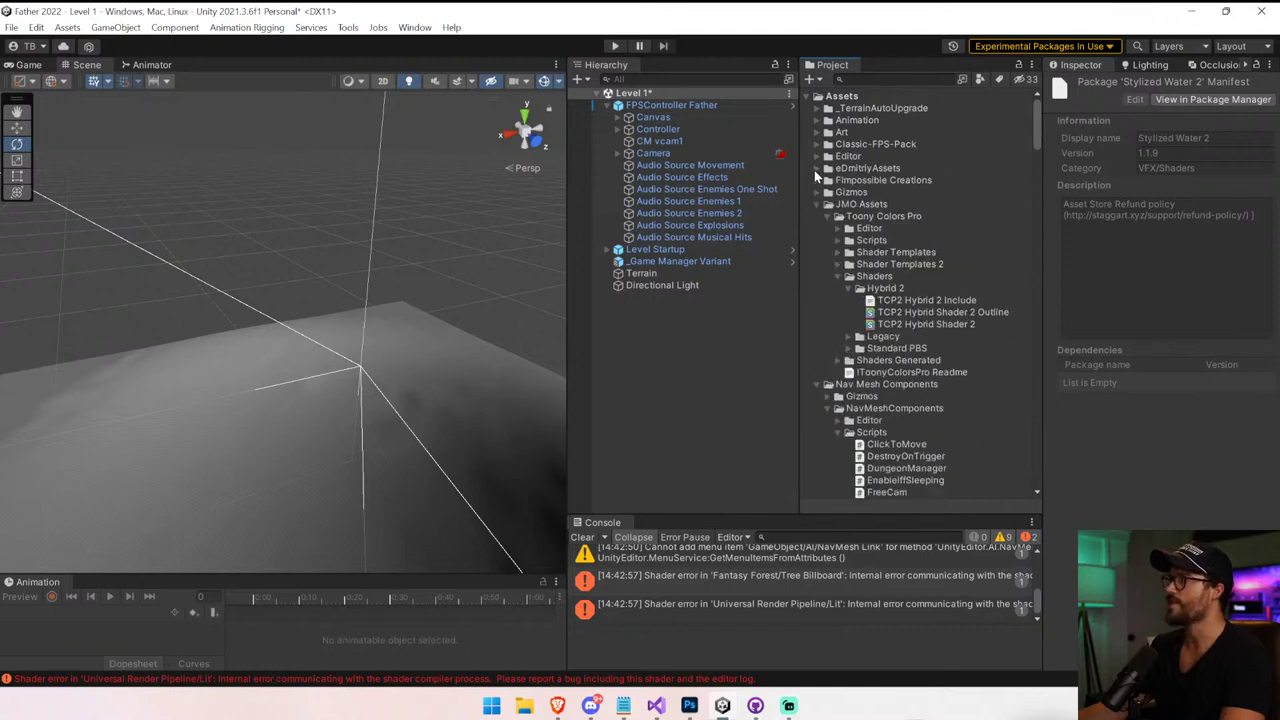
click(815, 168)
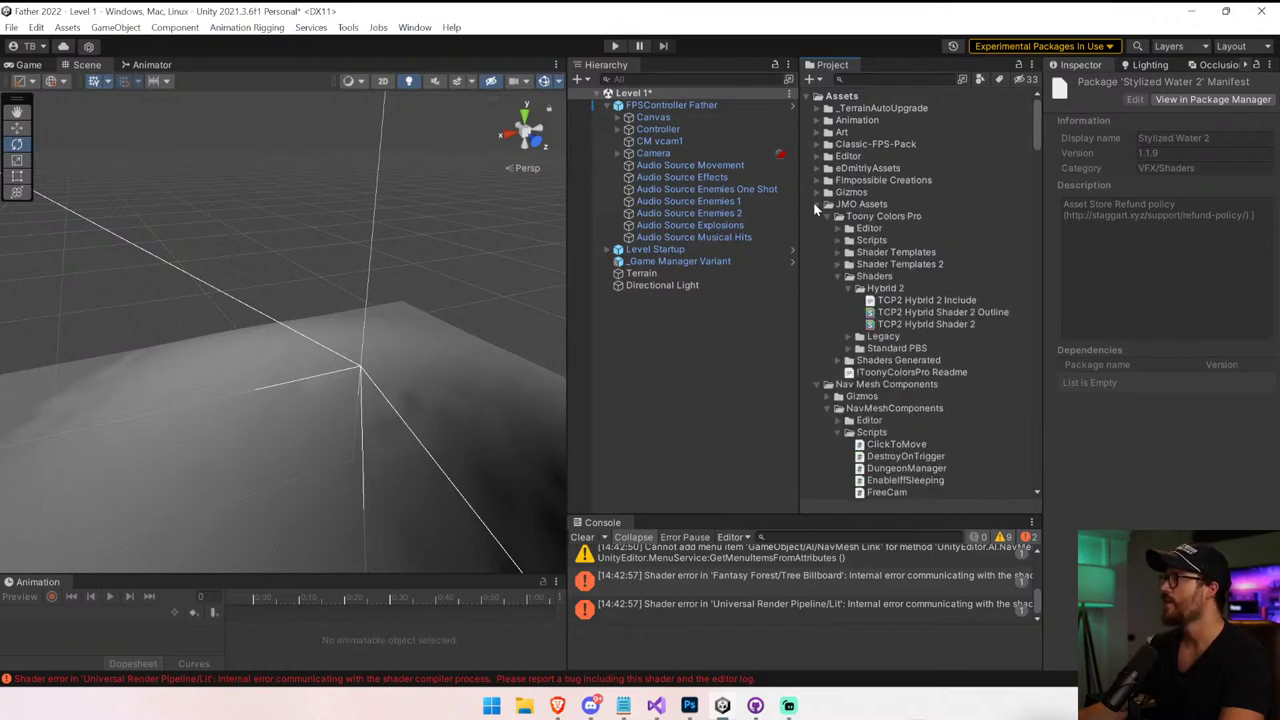
click(816, 216)
click(816, 216)
click(816, 252)
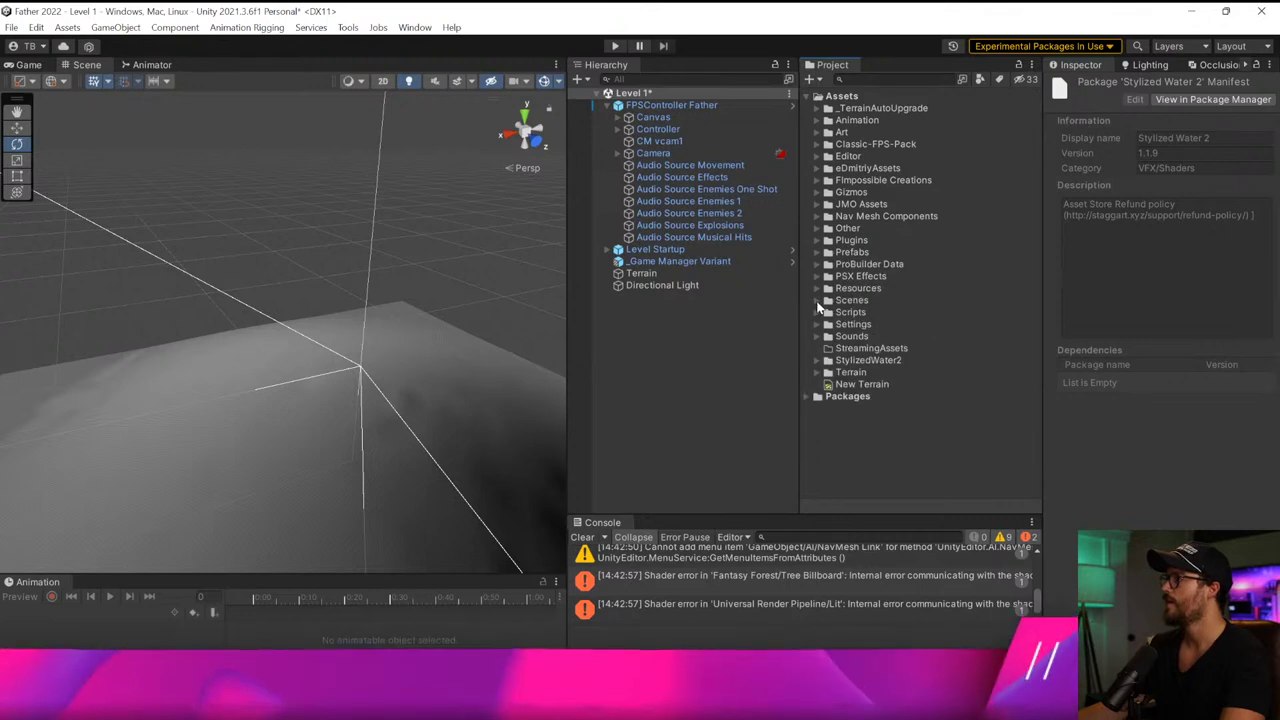
Move the StylizedWater2 folder into the Art/Asset Store folder of the project
click(884, 362)
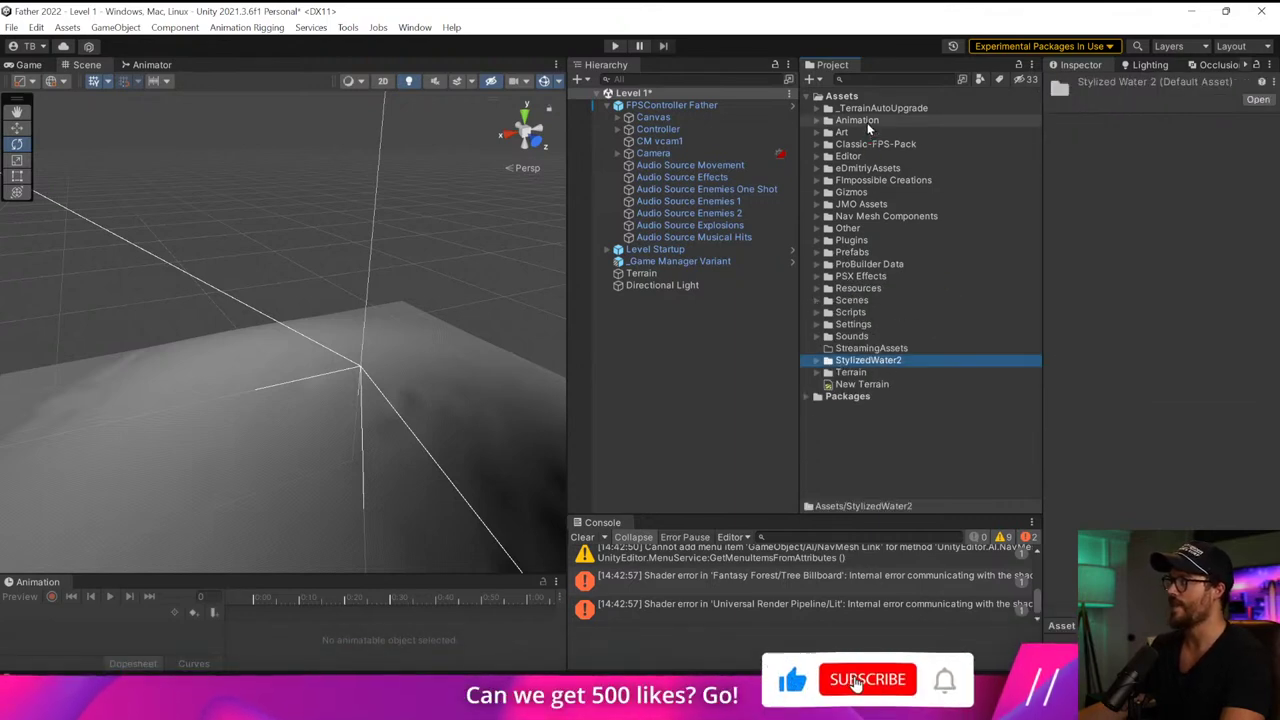
click(817, 132)
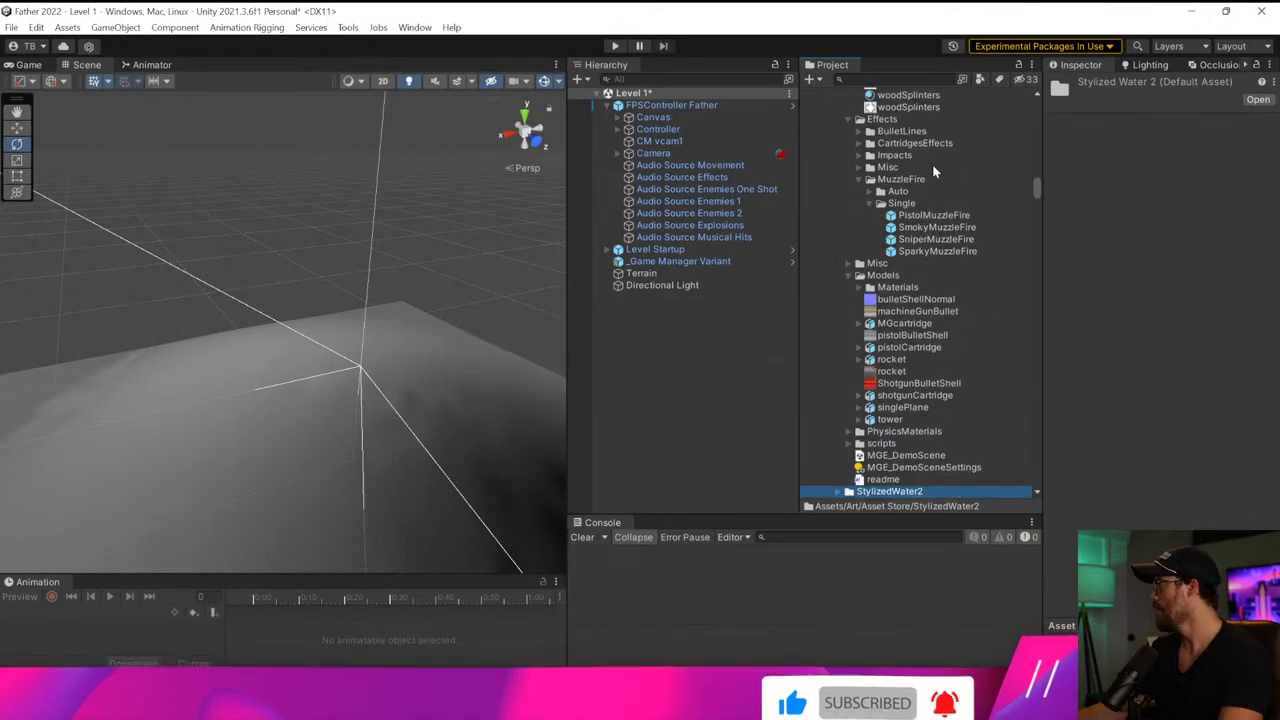
Collapse the expanded Asset Store subfolders, including Summer, Fantasy stylized pack 01, FireExplosionEffects and Gore_Explosion, and clear the console
scroll(879, 399, up, 15)
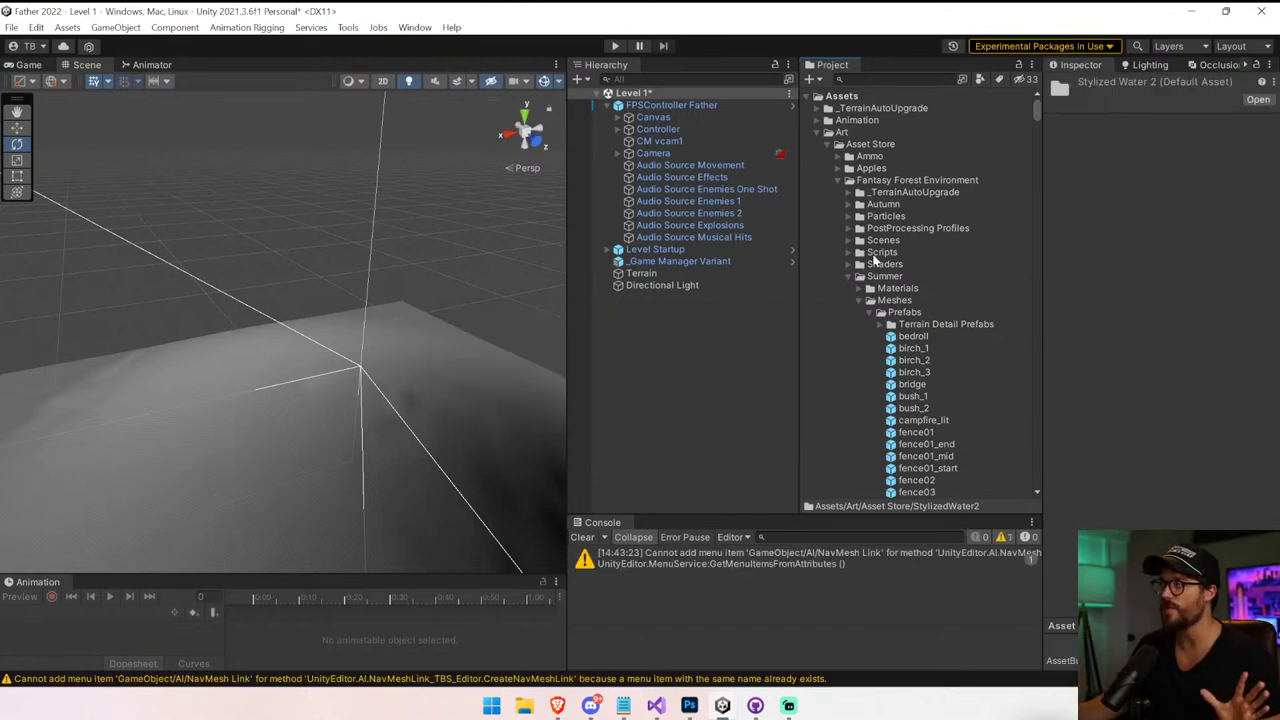
click(852, 277)
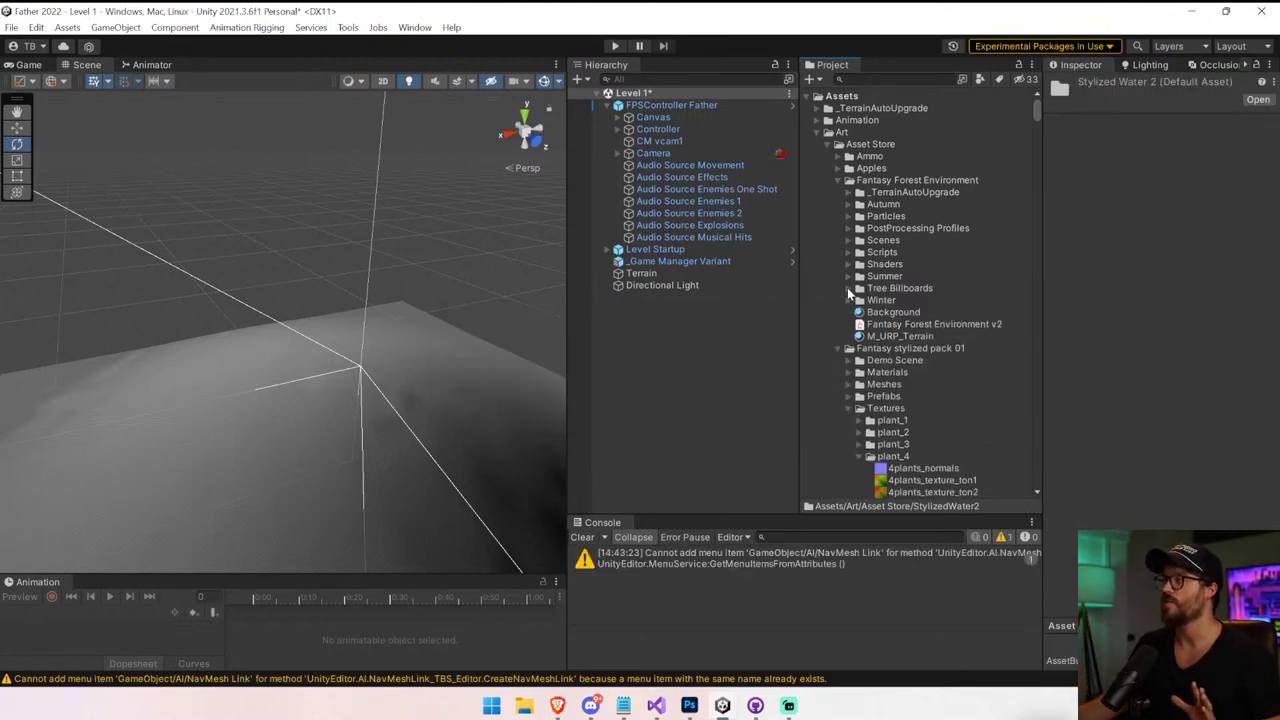
click(840, 349)
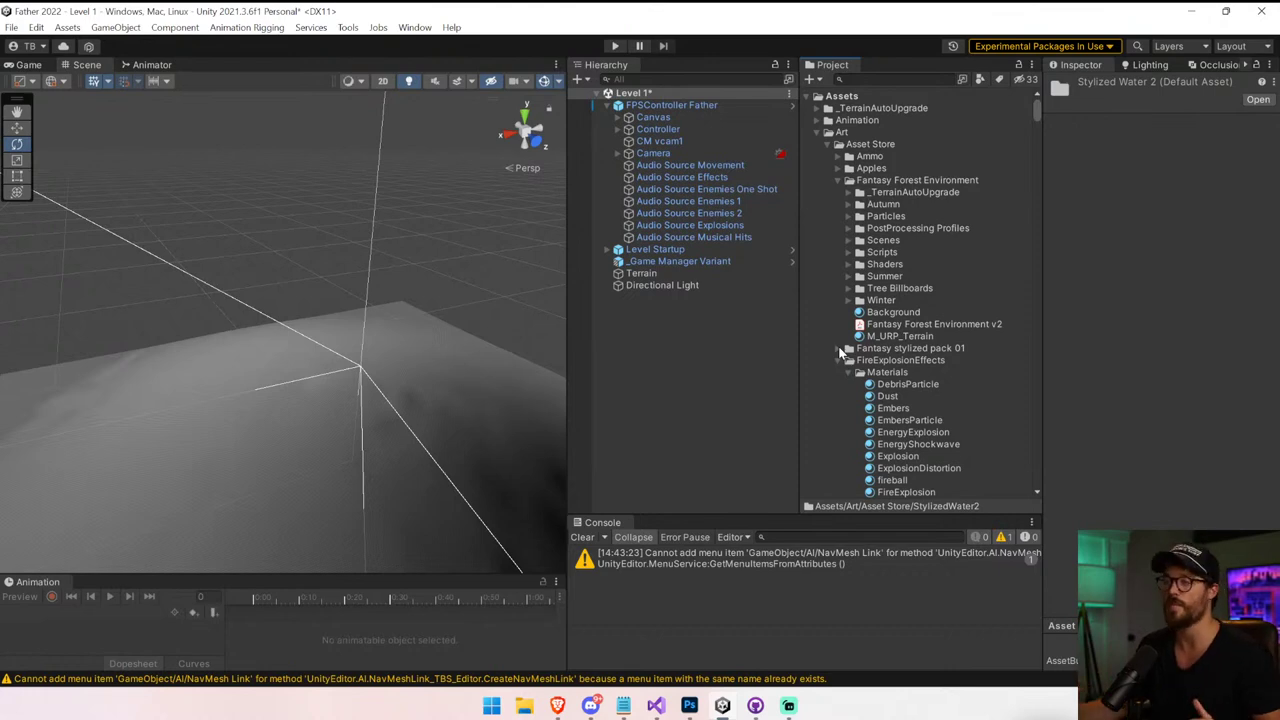
click(580, 538)
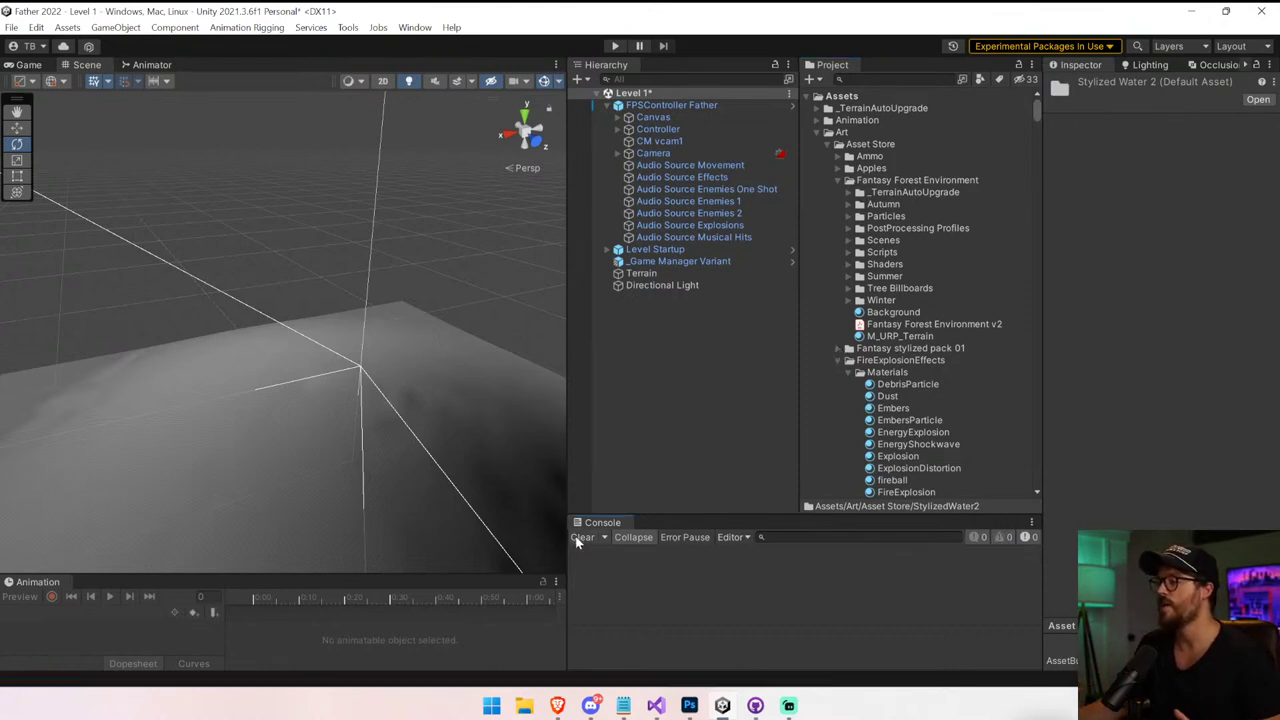
click(838, 362)
double_click(835, 383)
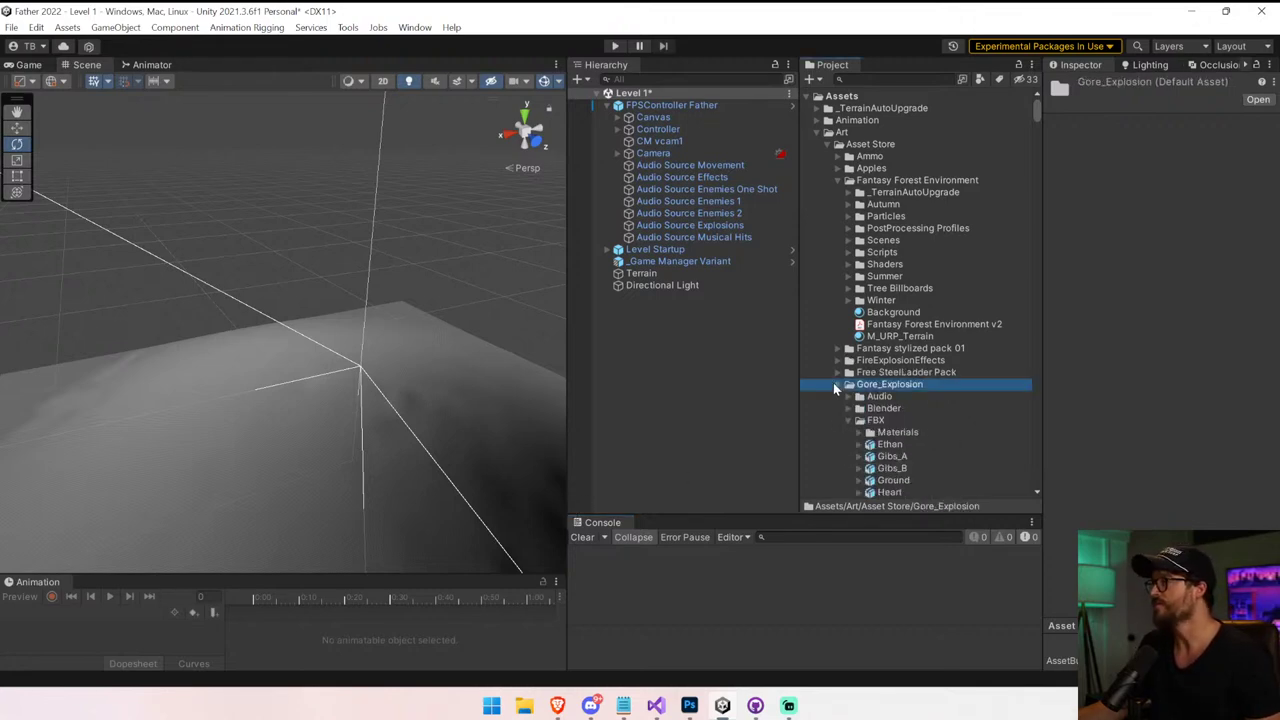
click(836, 408)
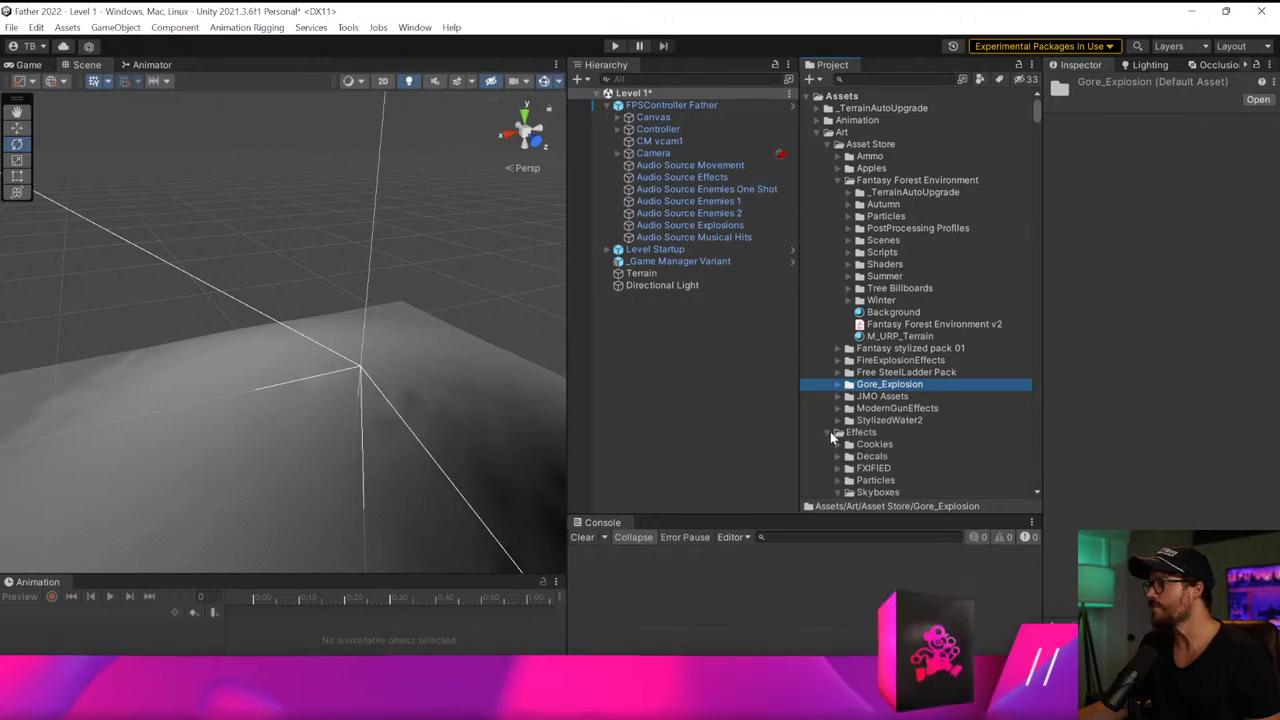
Place the StylizedWater2_Ocean prefab from the StylizedWater2 Prefabs folder into the scene beside the hill
click(838, 424)
click(838, 421)
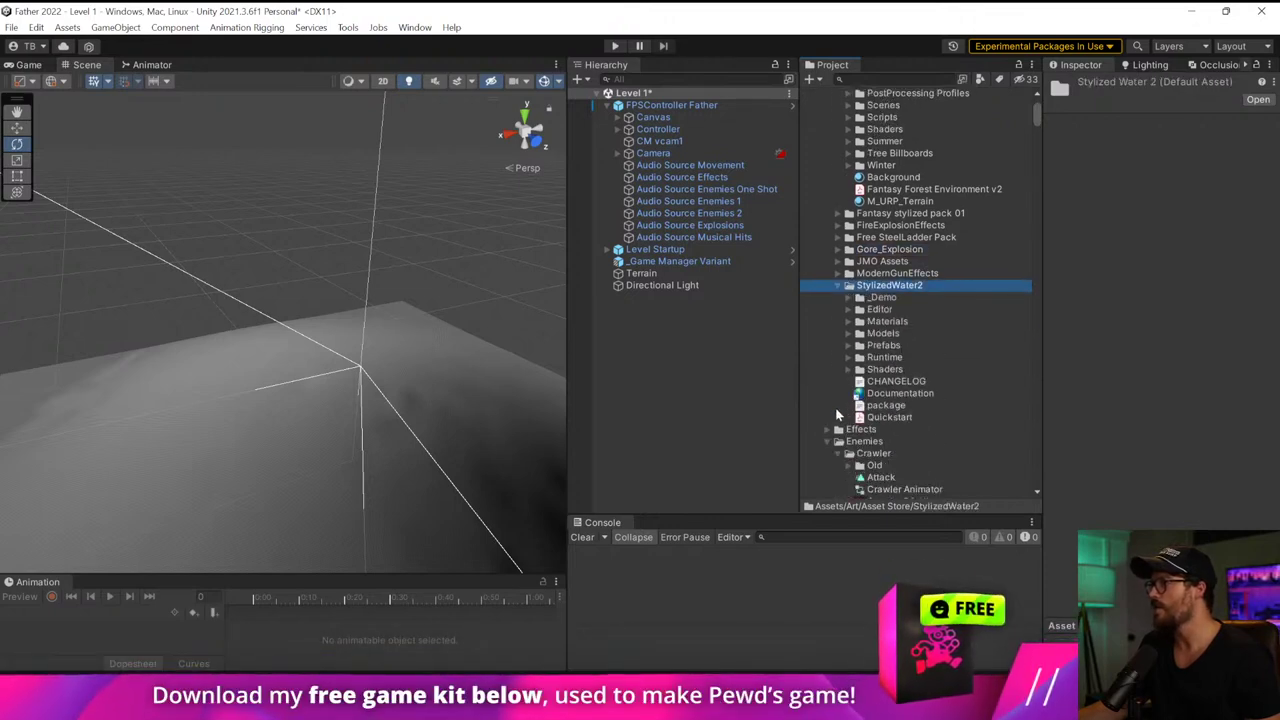
click(849, 345)
right_drag(403, 396, 510, 420)
drag(926, 369, 470, 338)
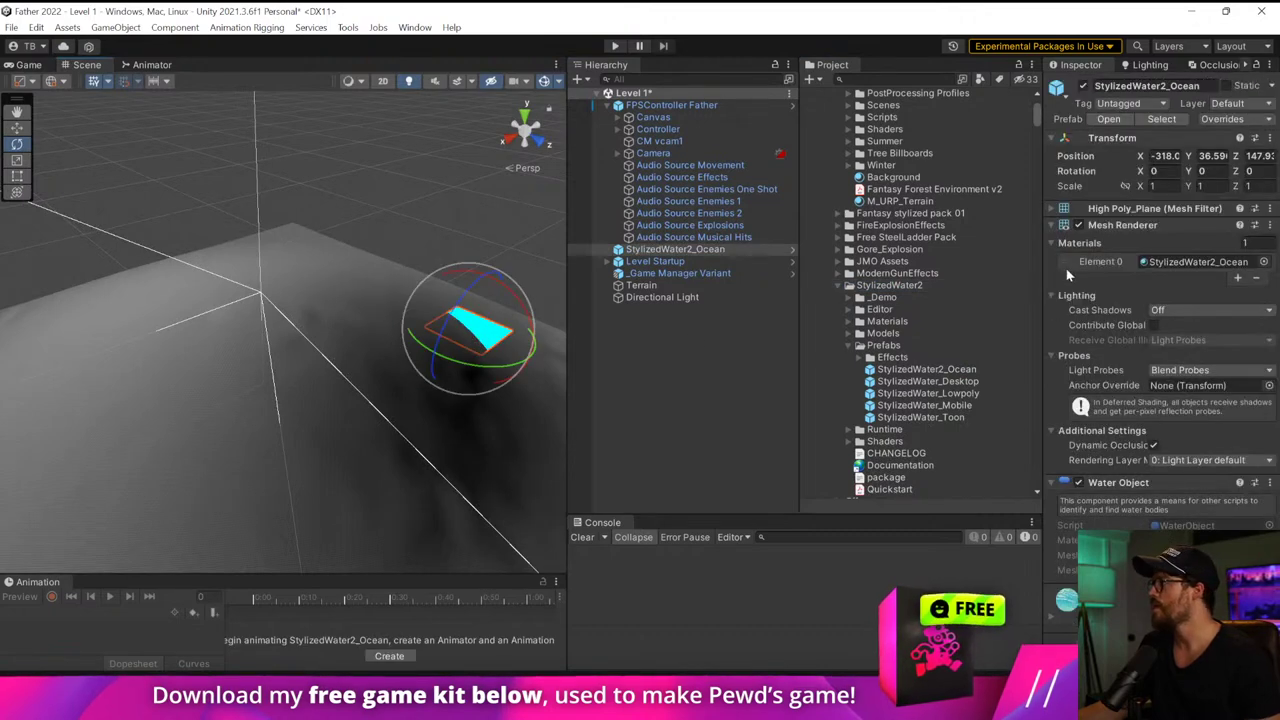
Scale the StylizedWater2_Ocean object to 100 on X and Z, keeping Y at 1
click(1118, 224)
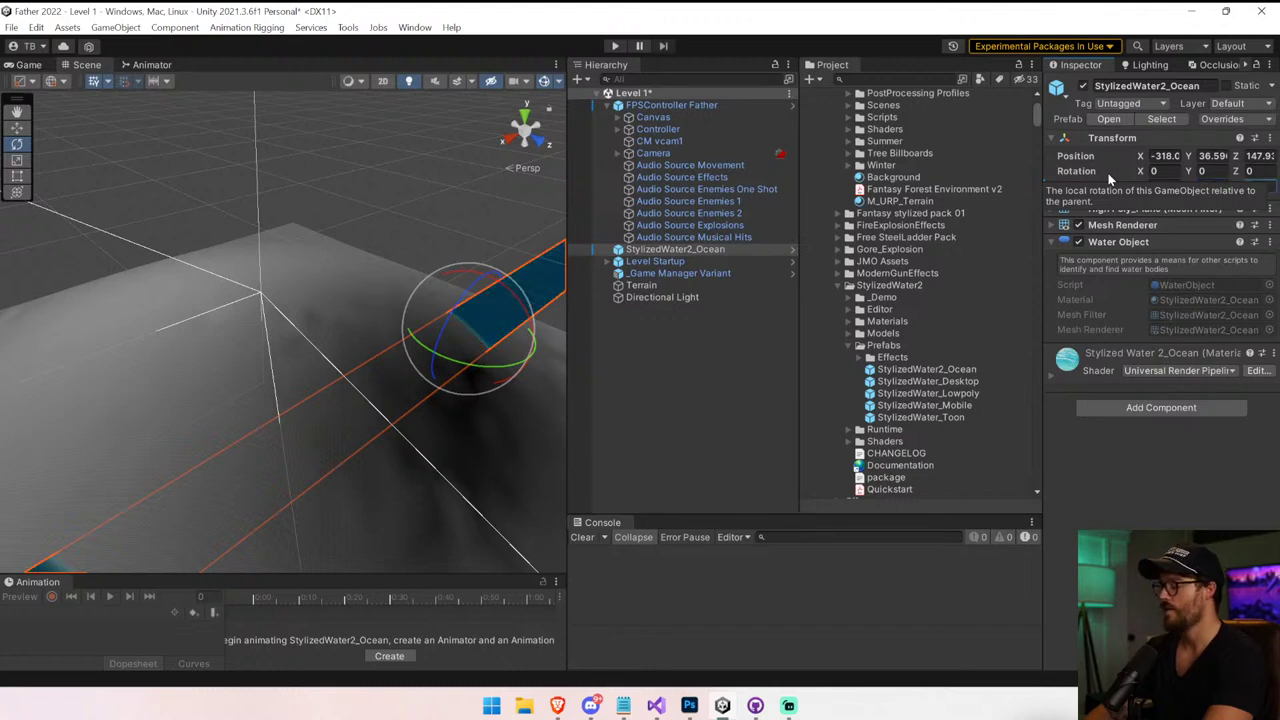
right_drag(300, 329, 365, 228)
drag(568, 289, 908, 289)
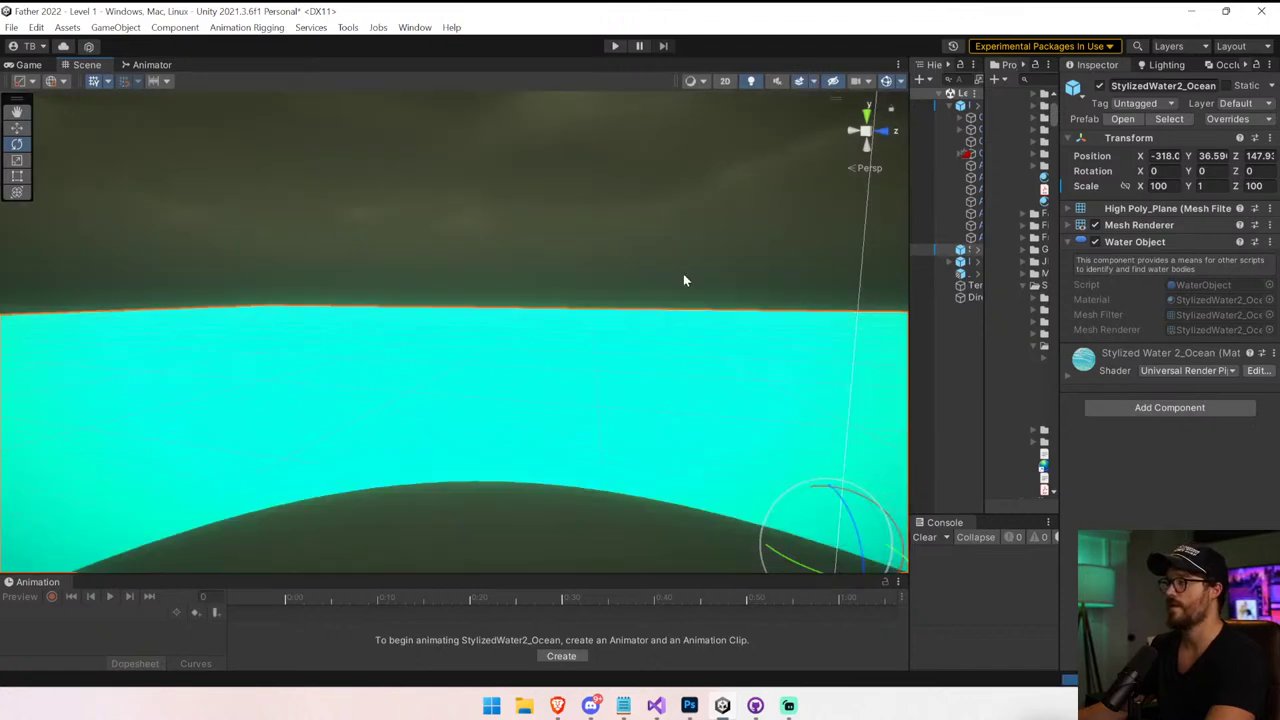
Set the X and Y rotation of the player Controller to 0
right_drag(683, 280, 1007, 126)
drag(920, 133, 698, 133)
click(773, 130)
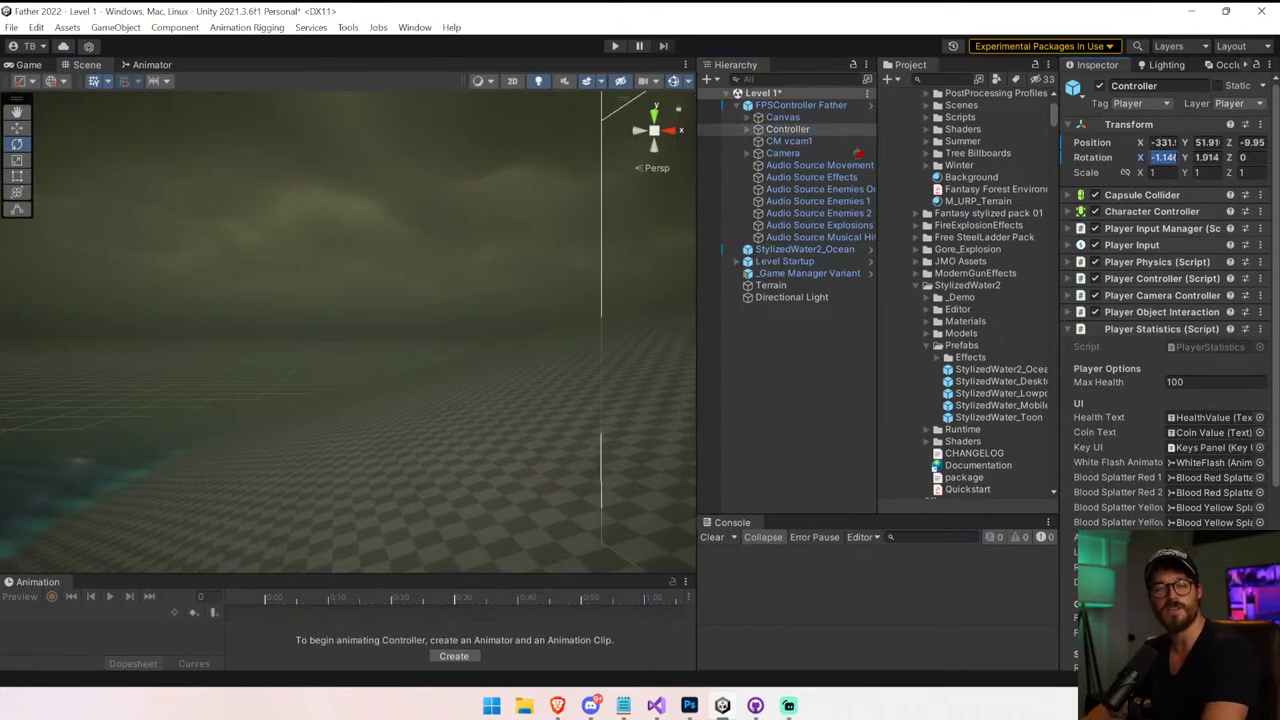
text(0)
key(Tab)
text(0)
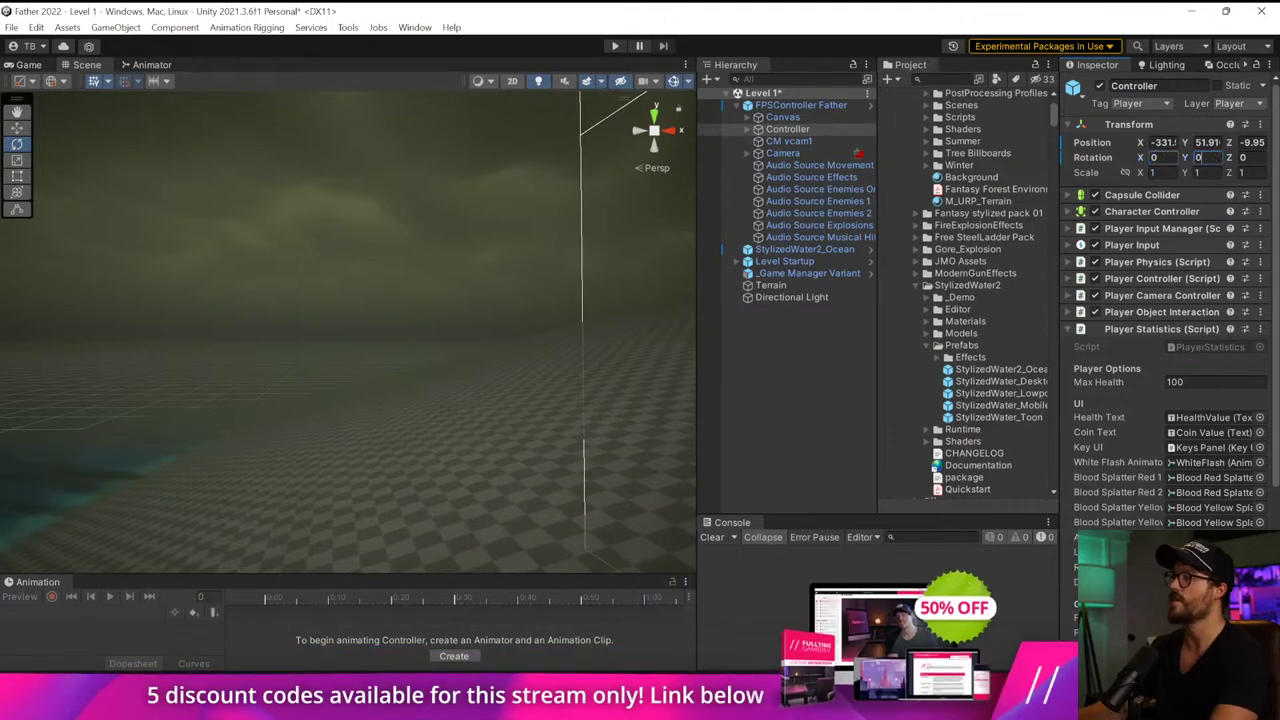
Play-test the level and walk along the shoreline to view the ocean water from the player's perspective
key(ctrl+p)
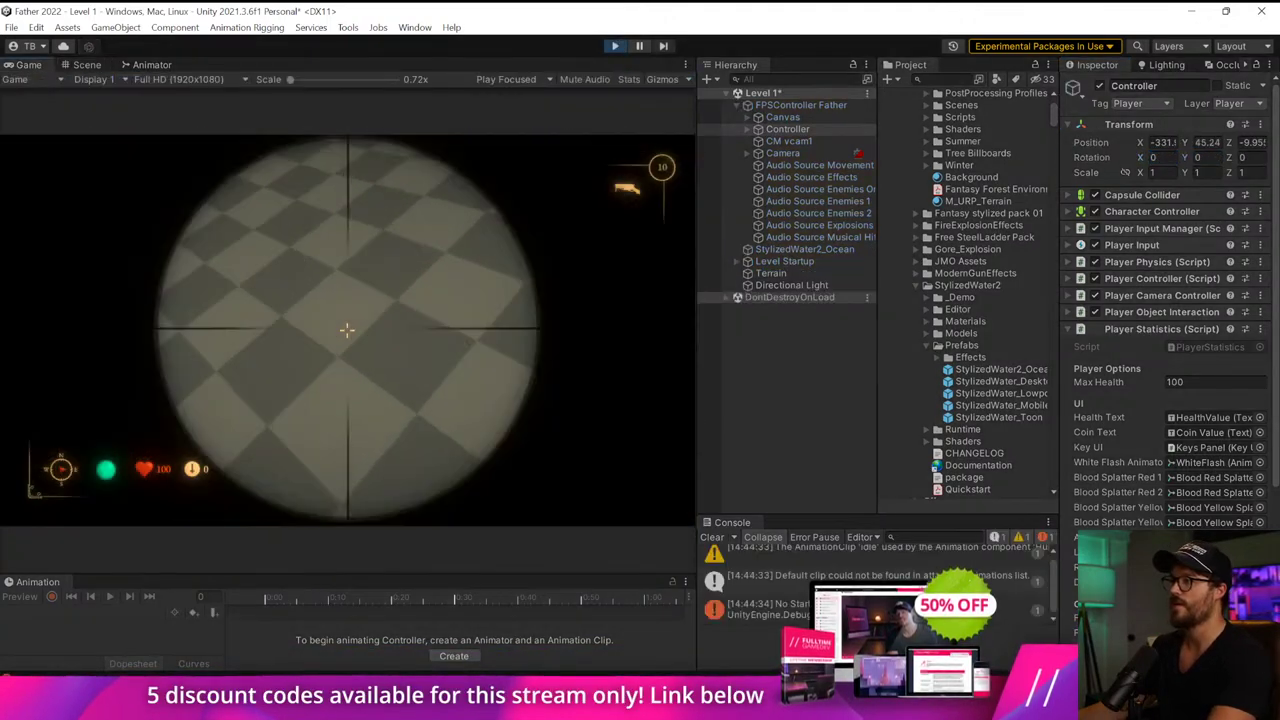
key(w)
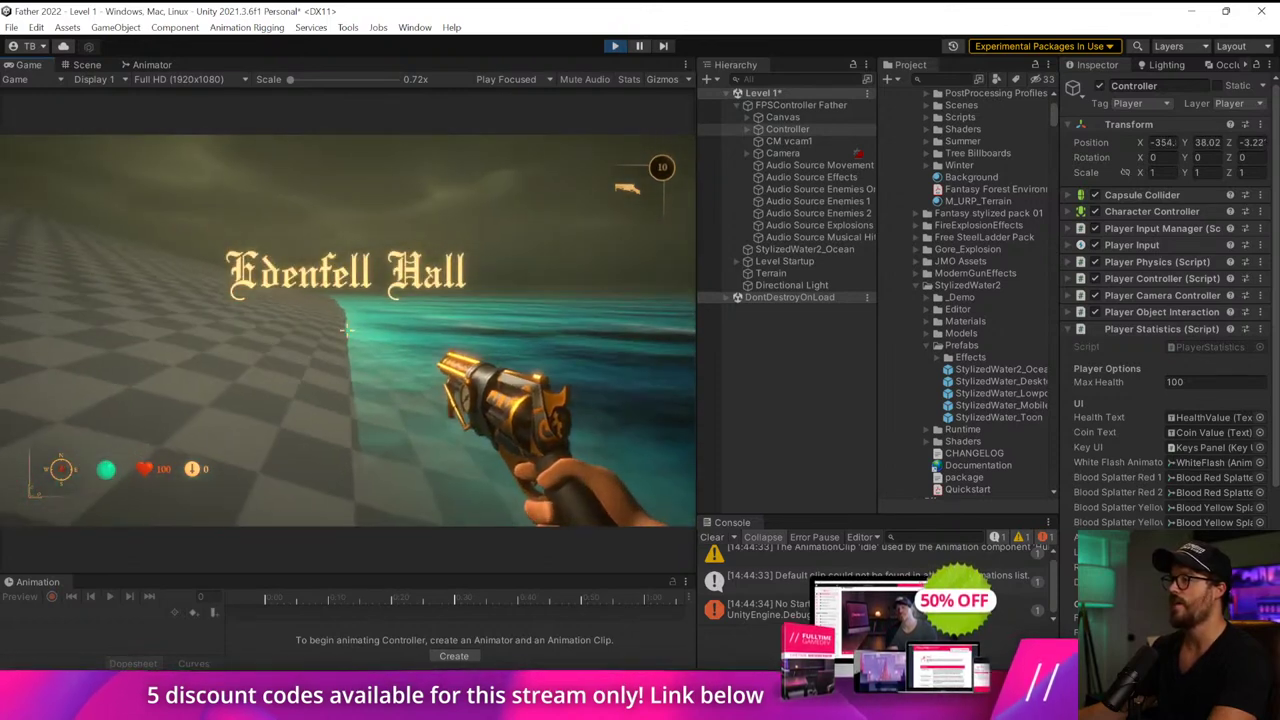
key(w)
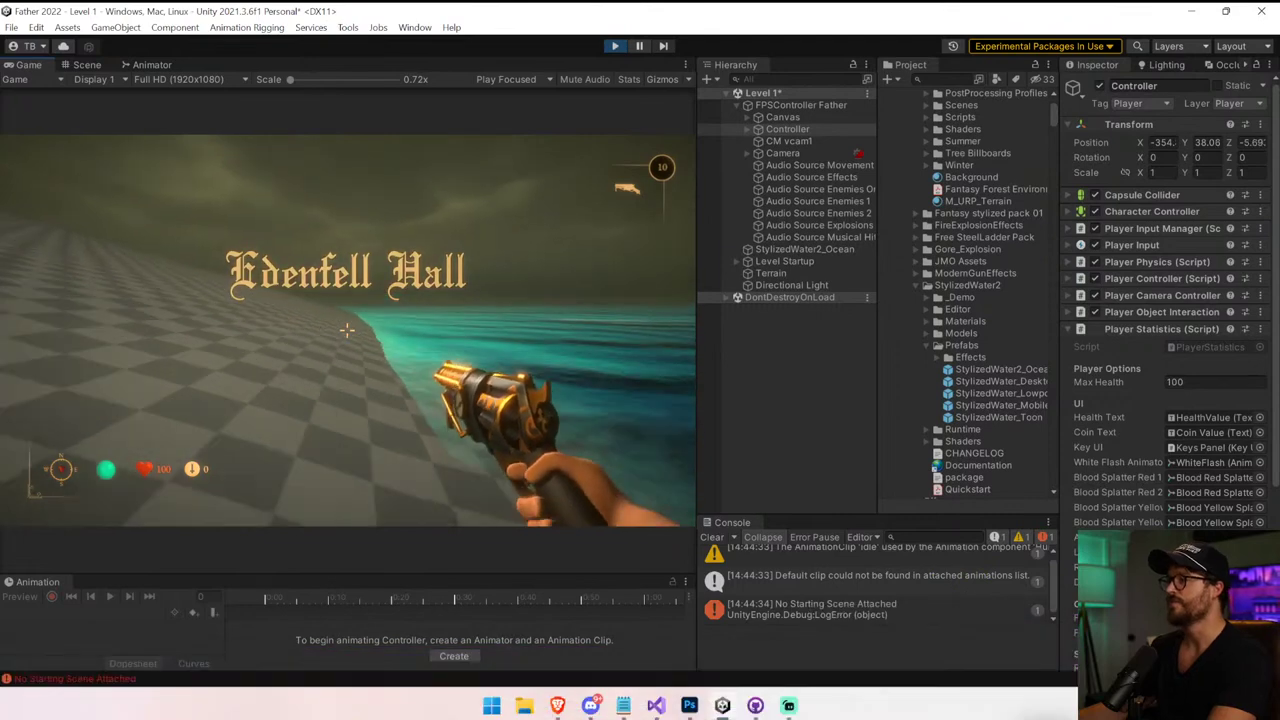
key(w)
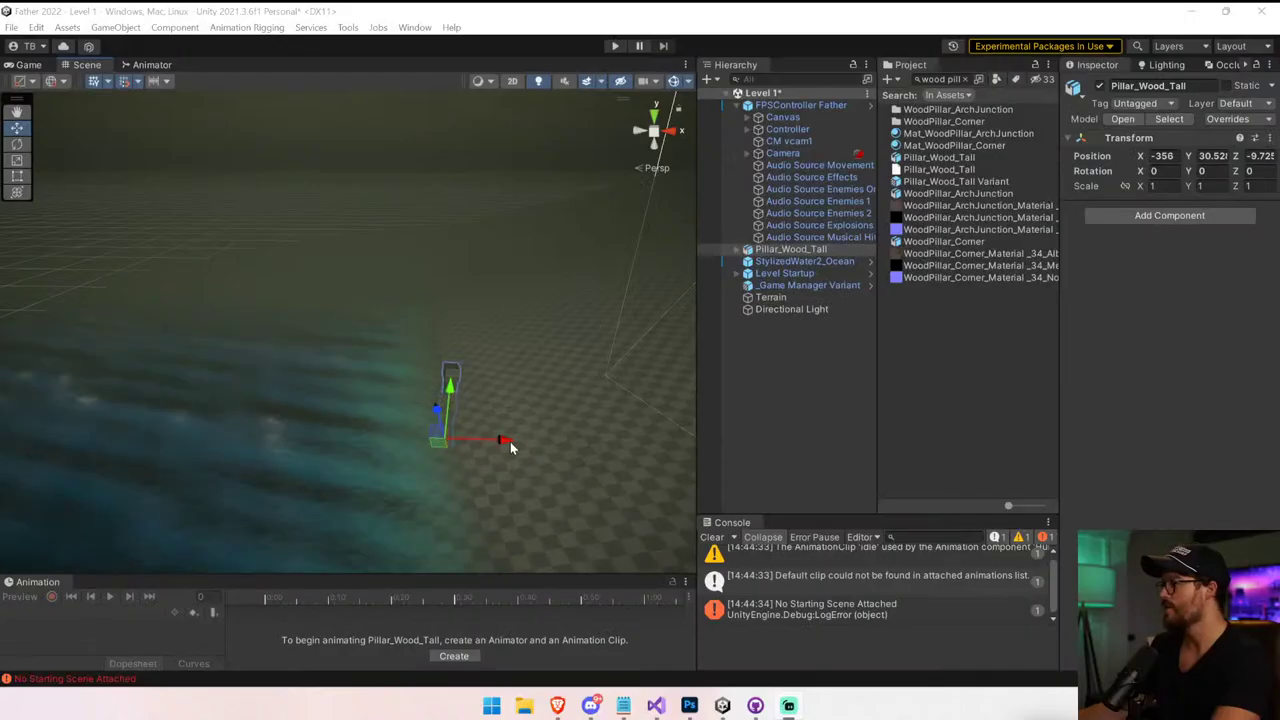
Move the wooden pillar up the shore to X -348 and add two copies about 8 units apart toward the water
drag(503, 441, 580, 440)
drag(539, 400, 536, 362)
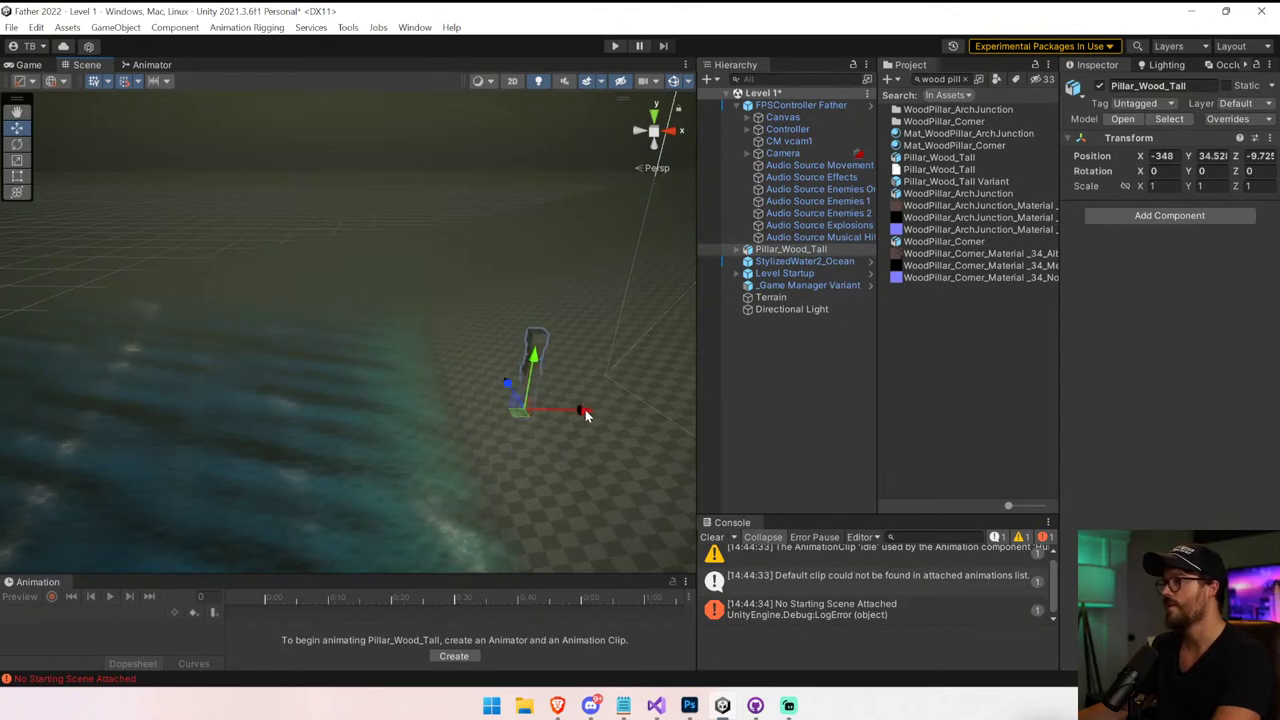
key(ctrl+d)
drag(585, 413, 427, 412)
key(ctrl+d)
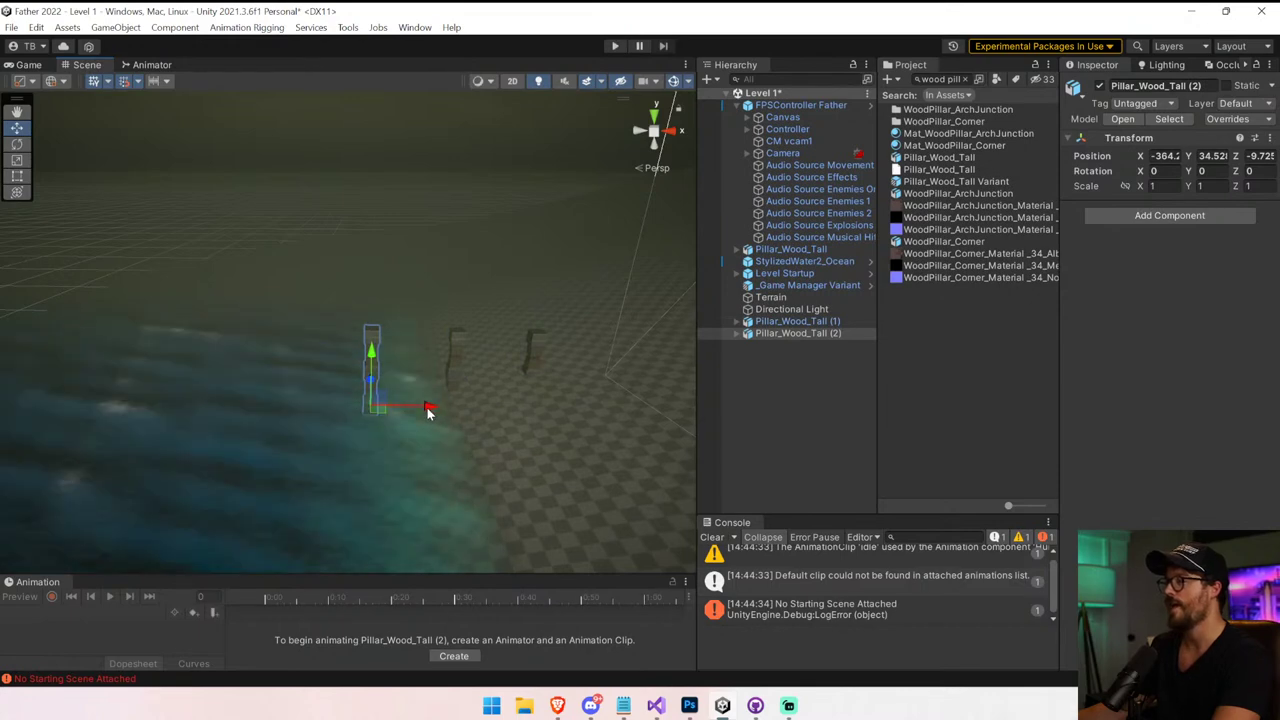
Lower all three wooden pillars together to a Y position of about 30.5
shift+click(456, 372)
shift+click(533, 375)
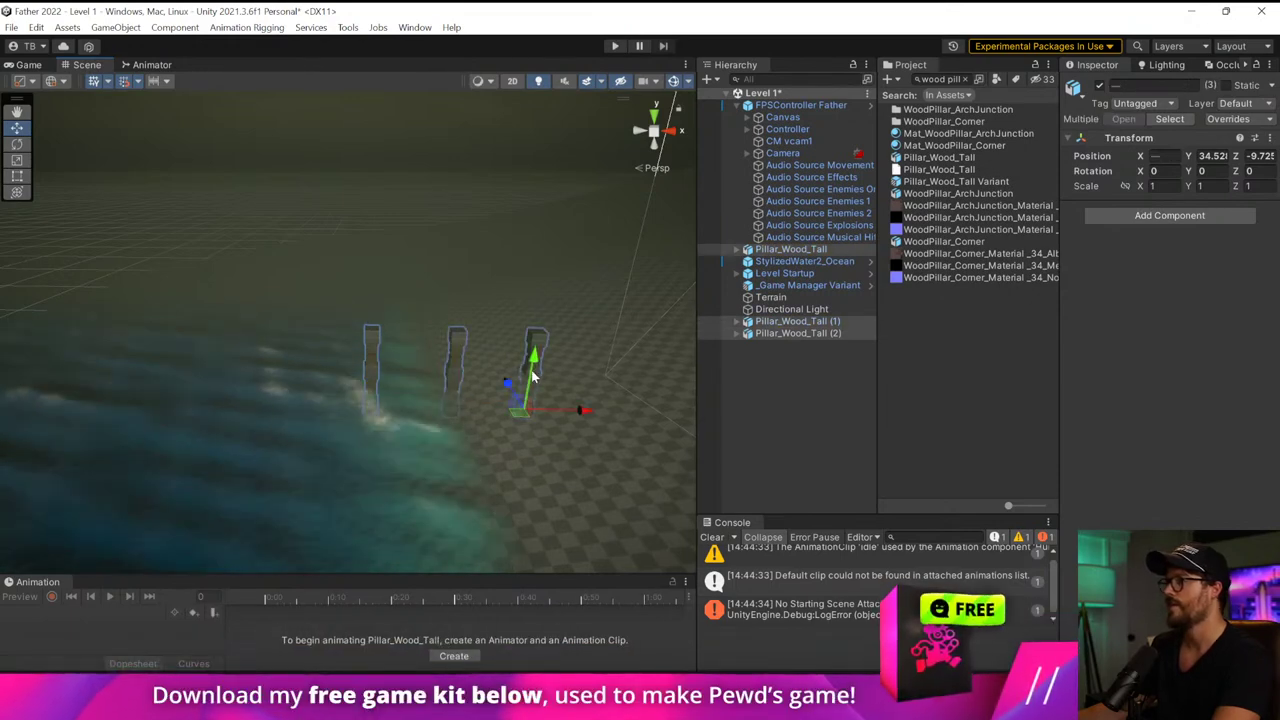
drag(533, 375, 530, 404)
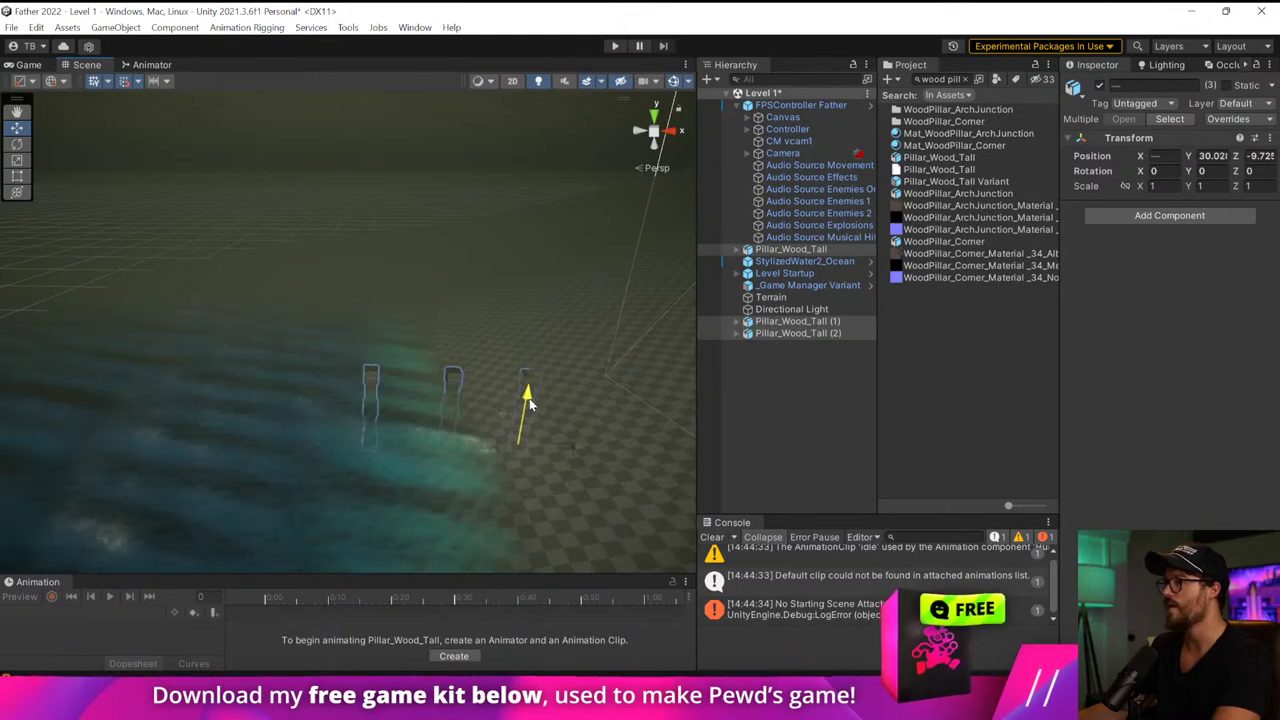
Duplicate the pillar farthest out in the water and move the copy farther out to X about -372.5
click(370, 395)
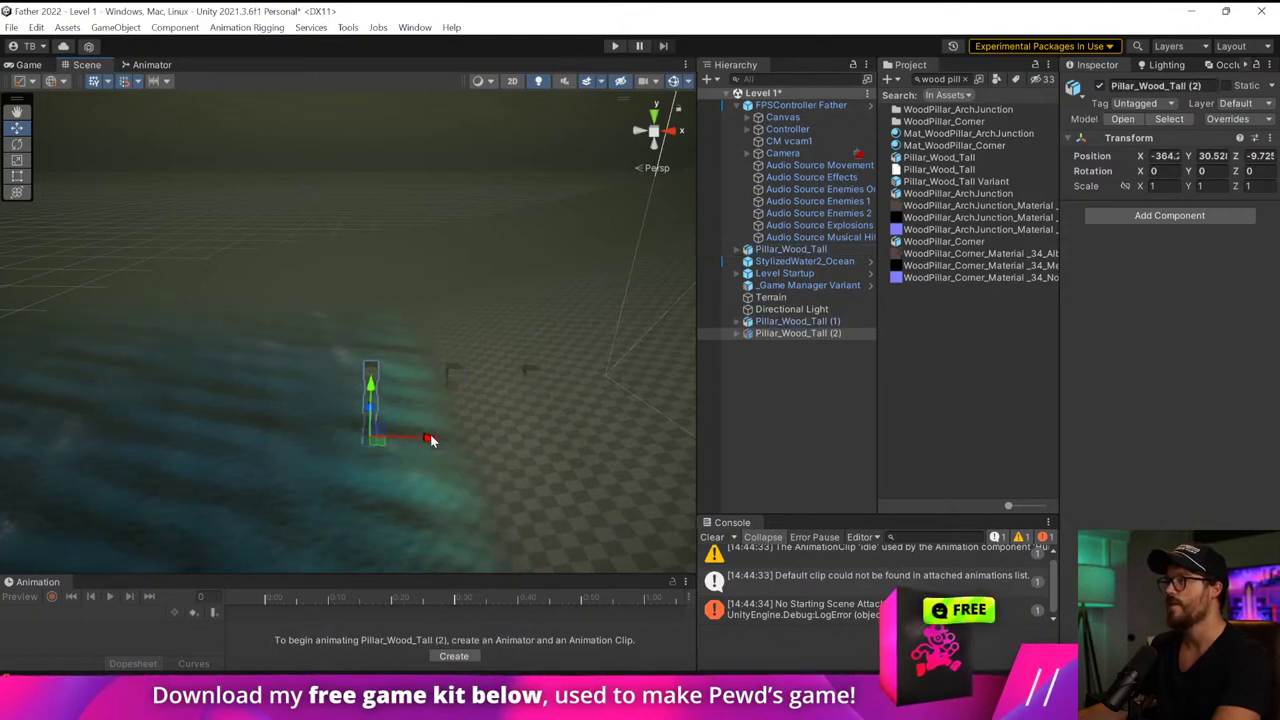
drag(430, 440, 350, 447)
key(ctrl+d)
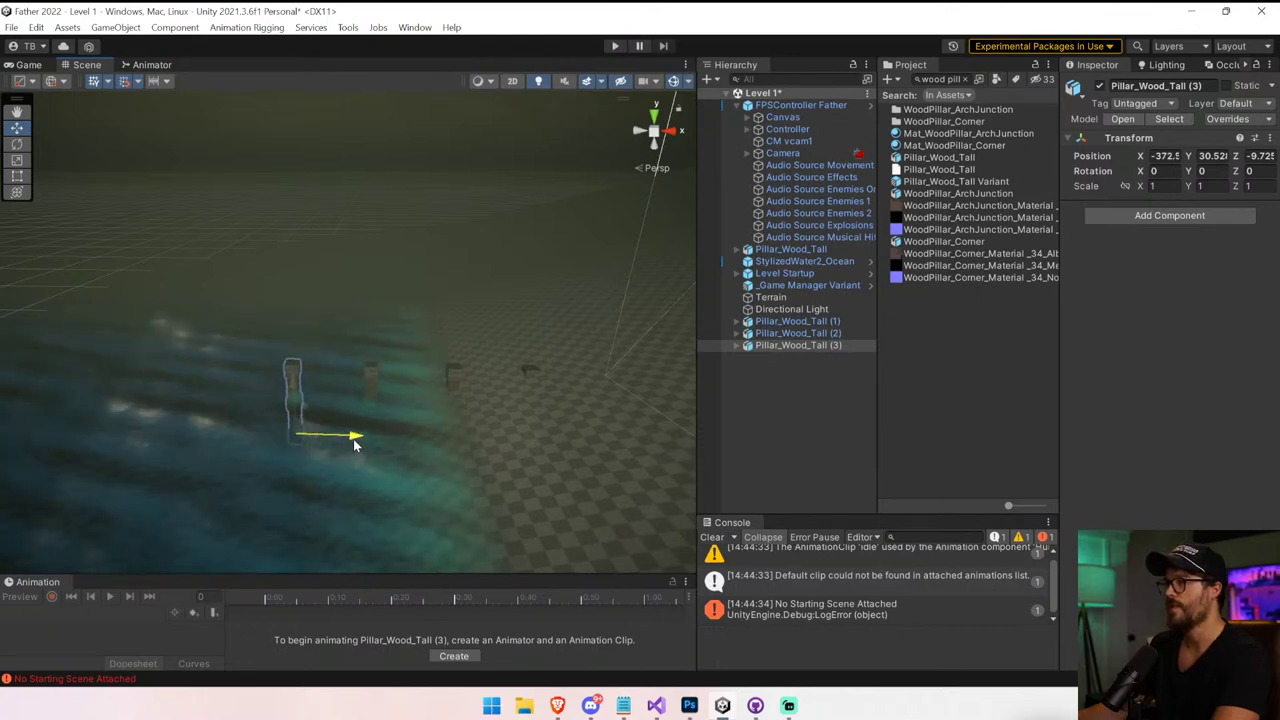
Duplicate the row of four pillars and offset the copies to Z about -18.5 as a parallel row
ctrl+click(372, 392)
ctrl+click(453, 378)
ctrl+click(524, 372)
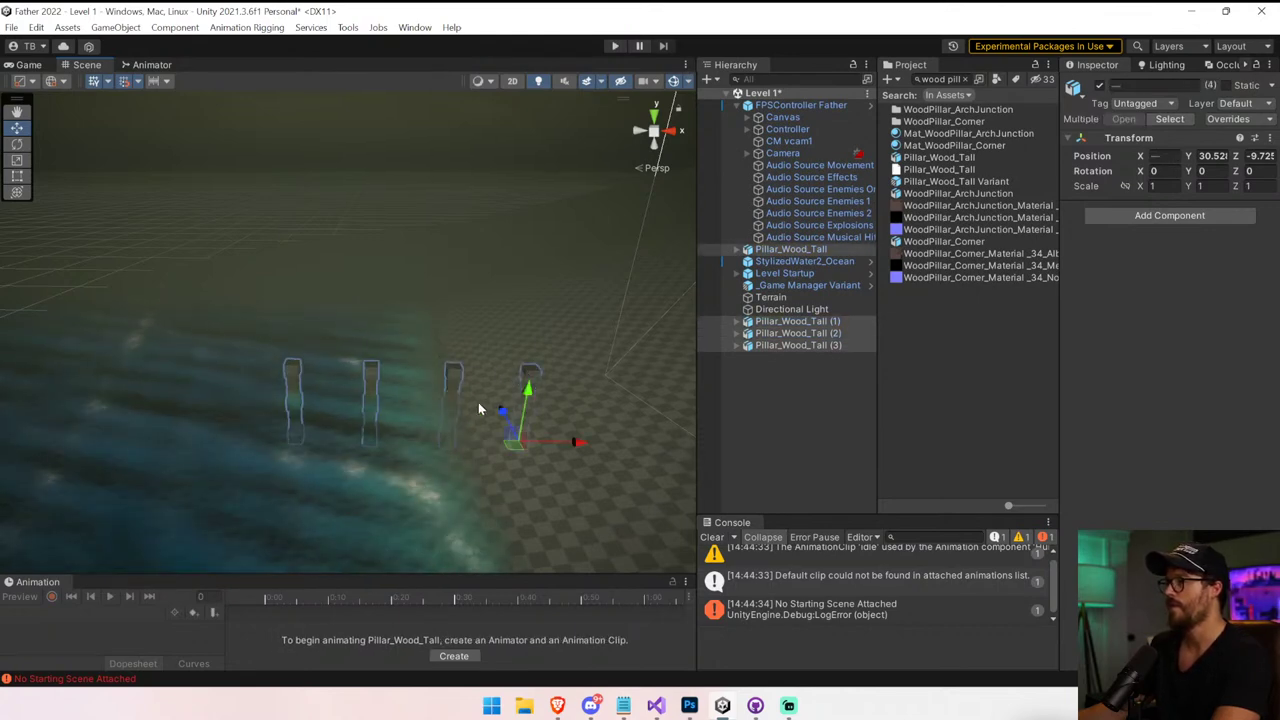
key(ctrl+d)
drag(506, 418, 518, 475)
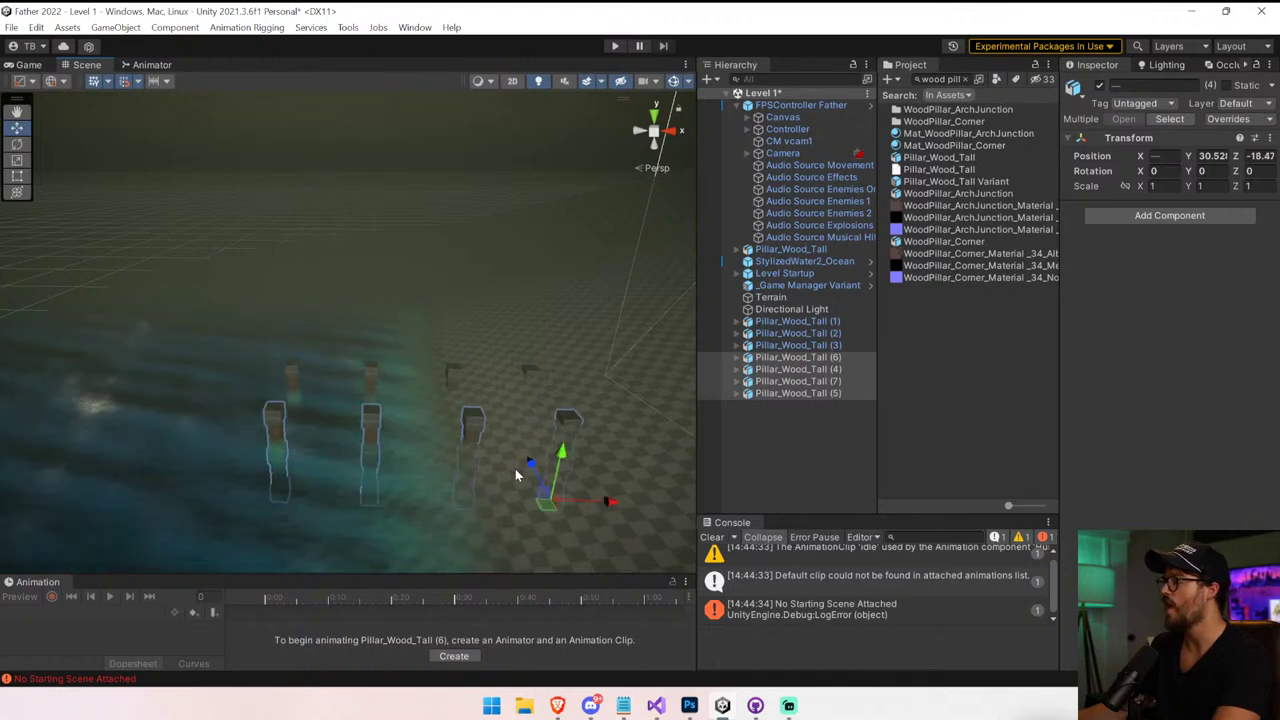
Find the Block Platform prefab with the project search "block" and place it above the shore-side pillars at Y 40
click(942, 80)
key(BackSpace)
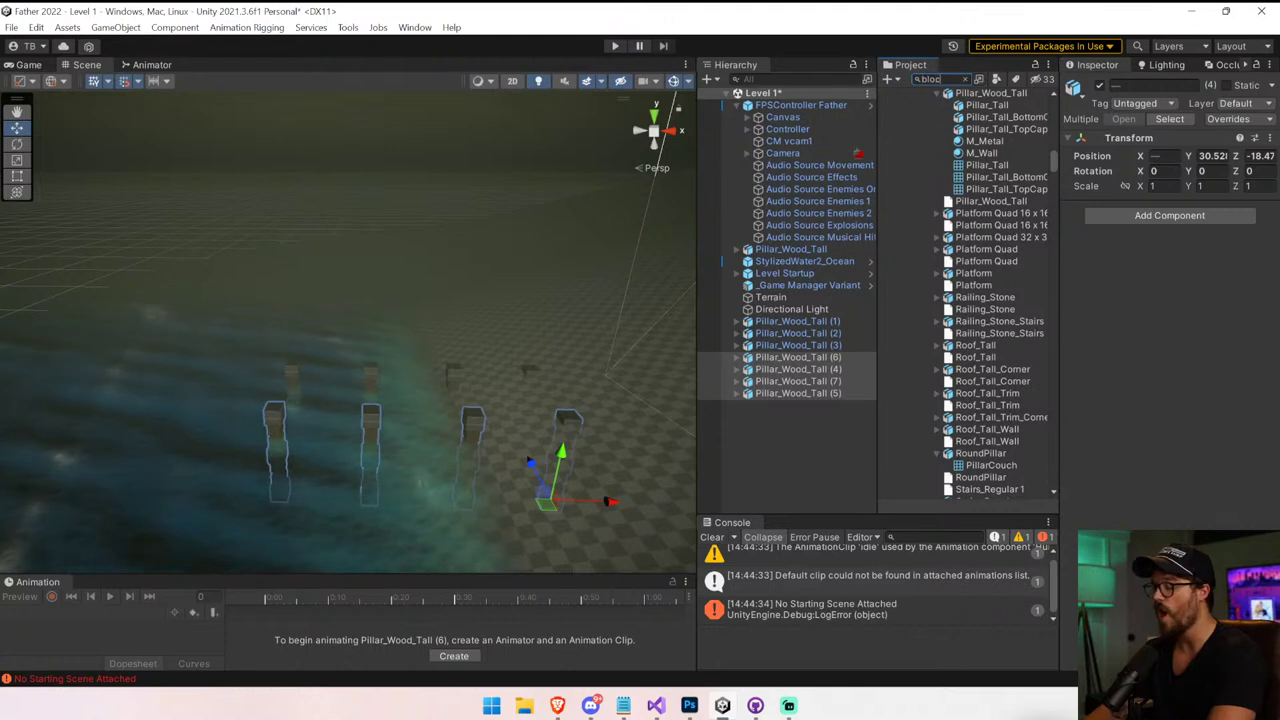
text(block)
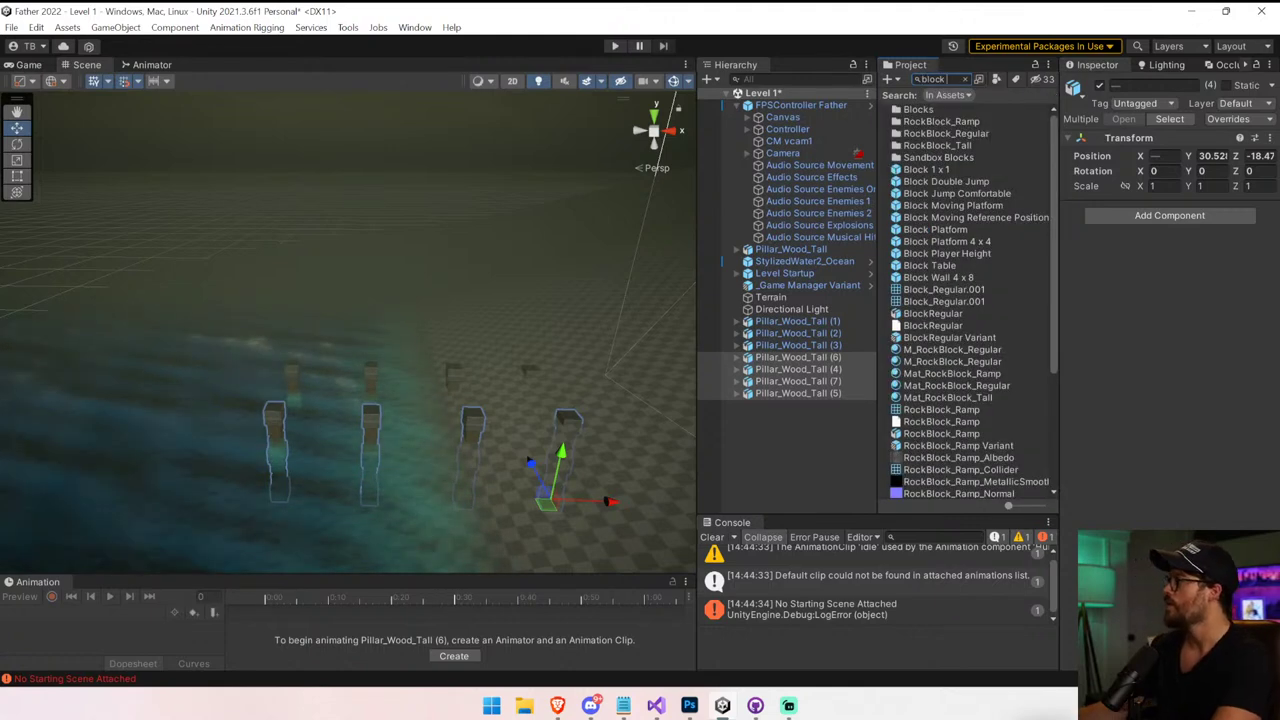
drag(950, 232, 535, 408)
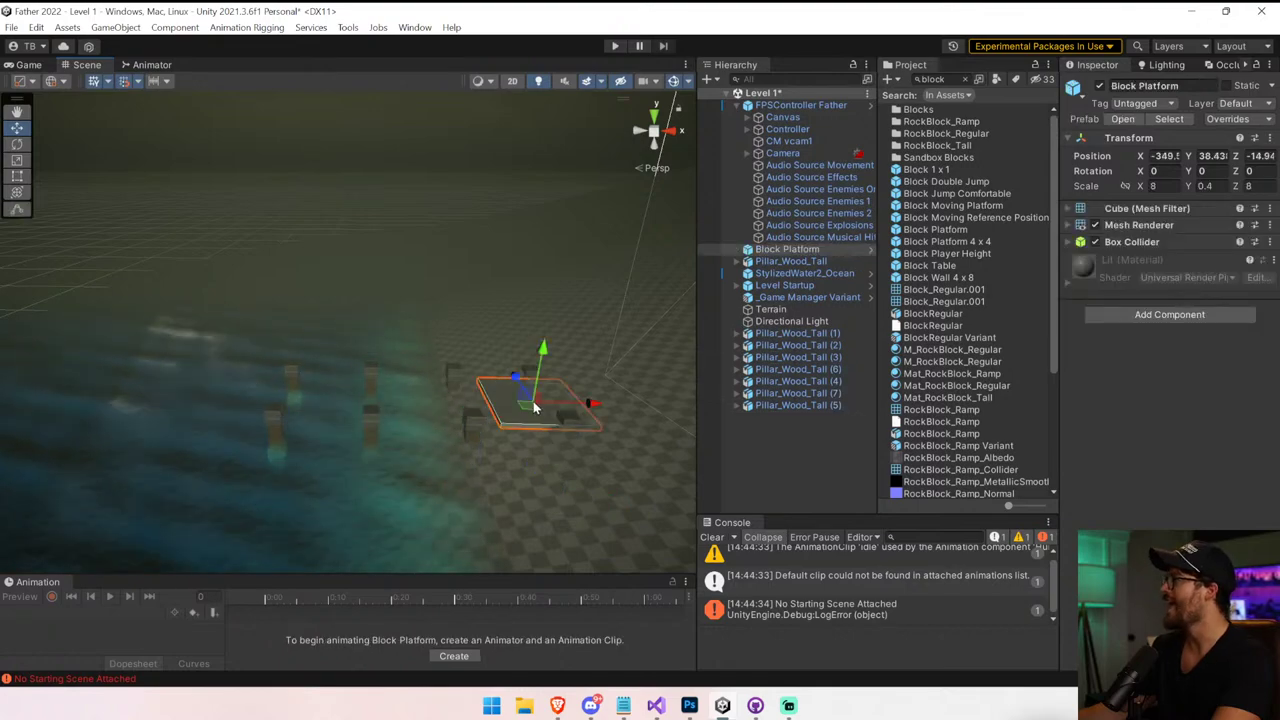
drag(542, 360, 545, 345)
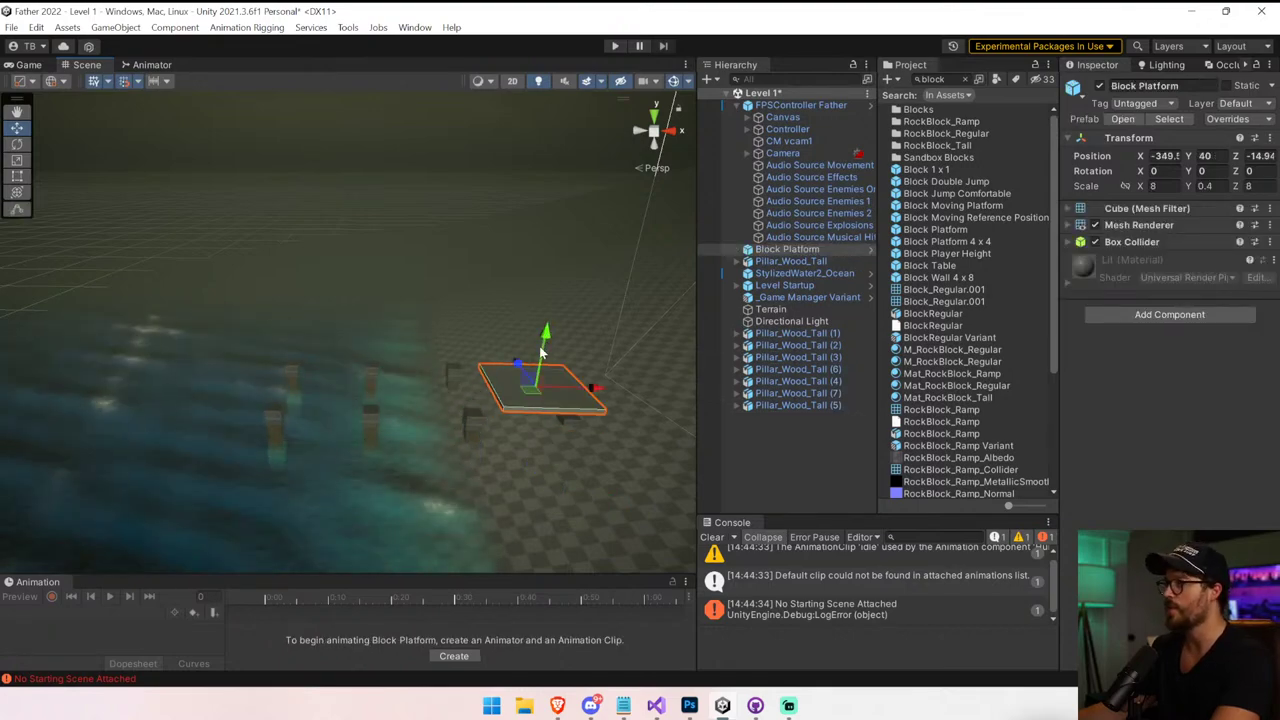
key(f)
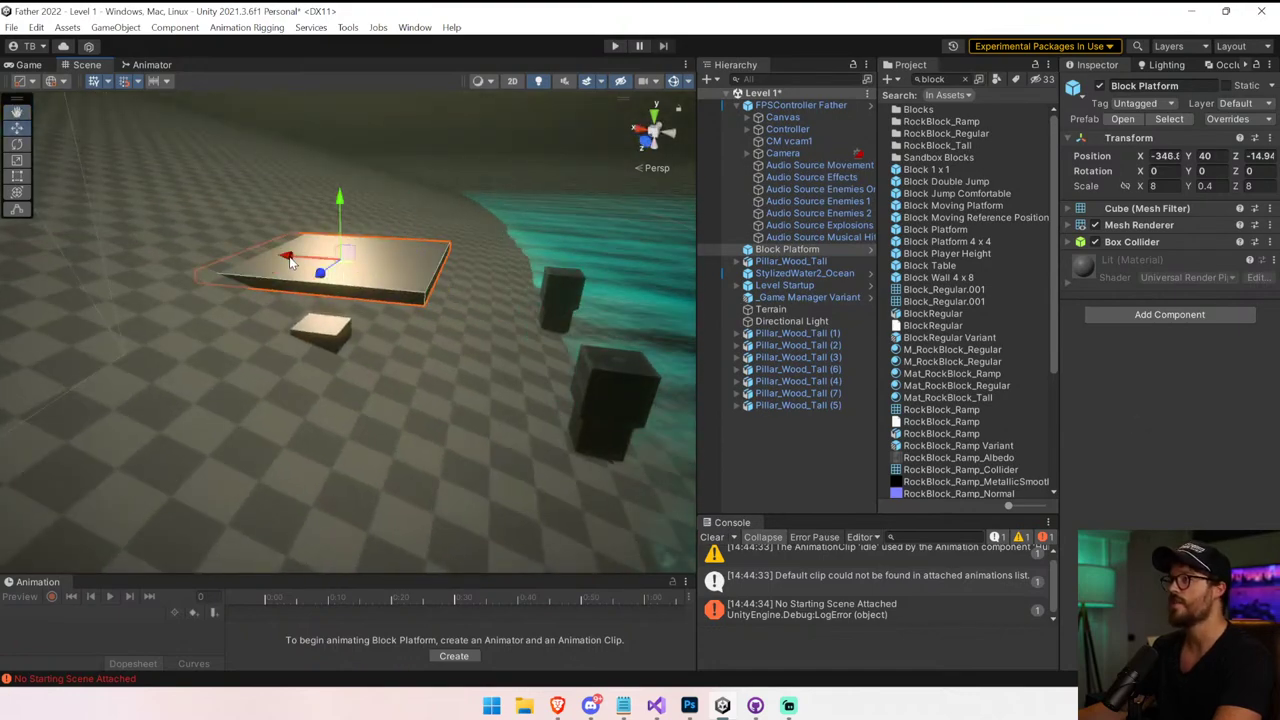
Duplicate the platform three times end to end along X to form a dock deck over the water, reaching X about -370.8
key(ctrl+d)
drag(292, 258, 490, 300)
right_drag(490, 300, 415, 306)
key(ctrl+d)
drag(295, 277, 460, 317)
right_drag(460, 317, 525, 312)
key(ctrl+d)
drag(315, 297, 505, 316)
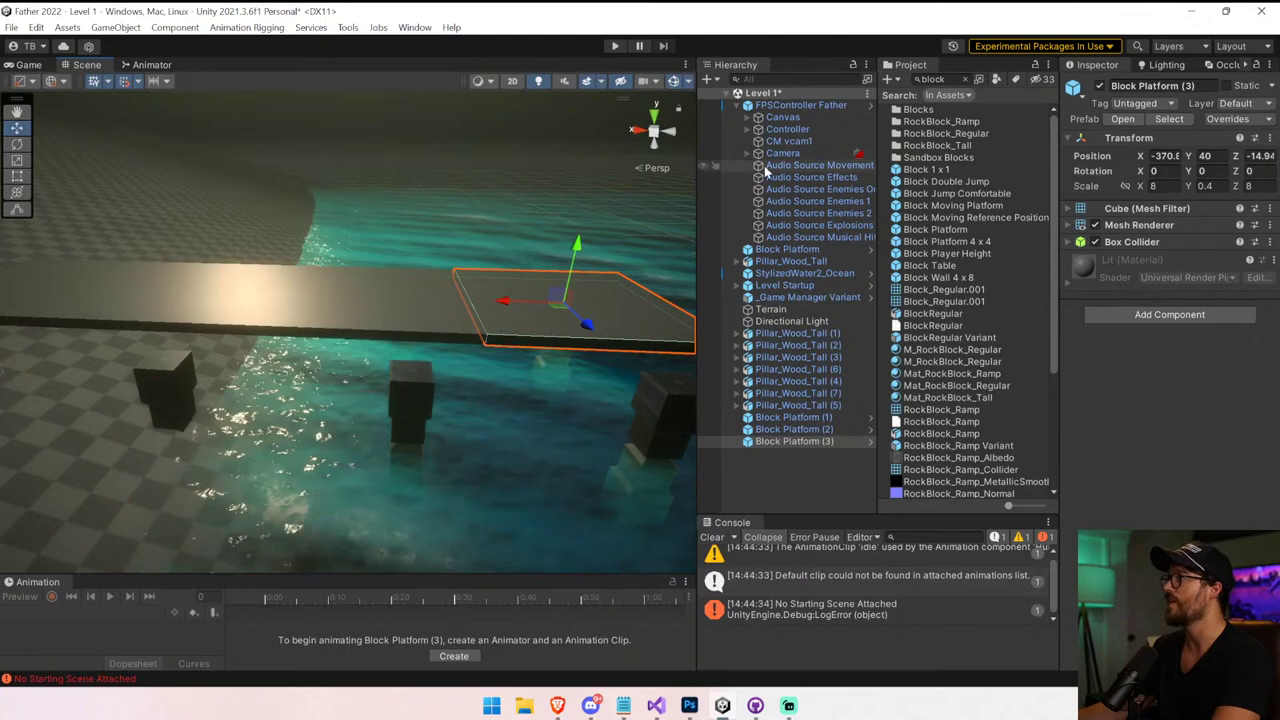
Locate the Block Platform prefab in the Sandbox Blocks folder and mark all ten block prefabs there as static
click(870, 429)
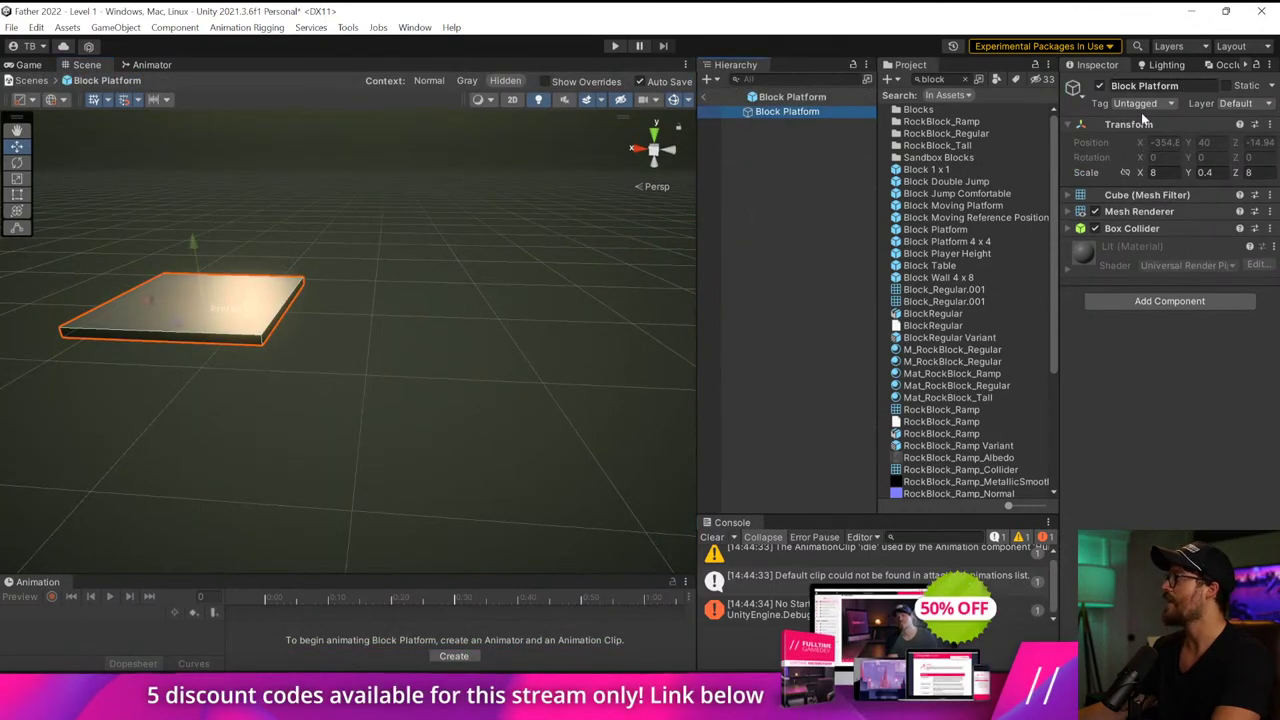
click(704, 97)
click(1174, 120)
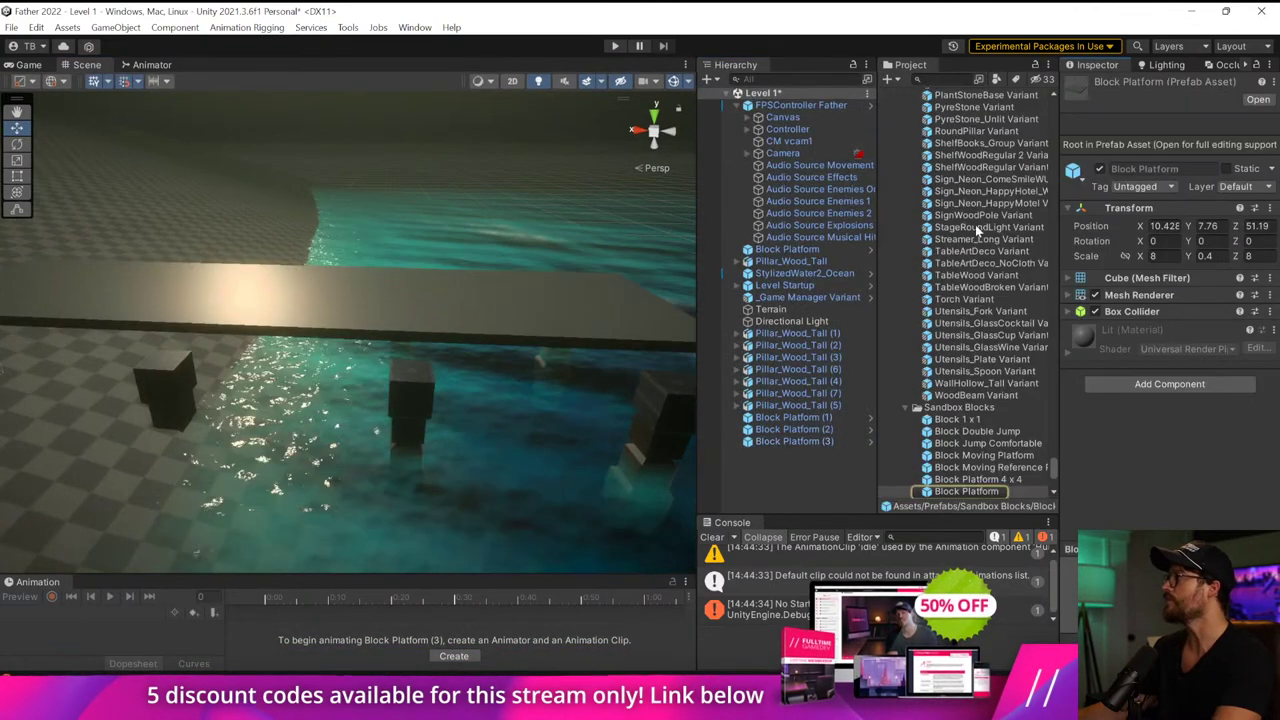
scroll(978, 360, down, 1)
scroll(978, 362, down, 2)
click(958, 329)
shift+click(970, 437)
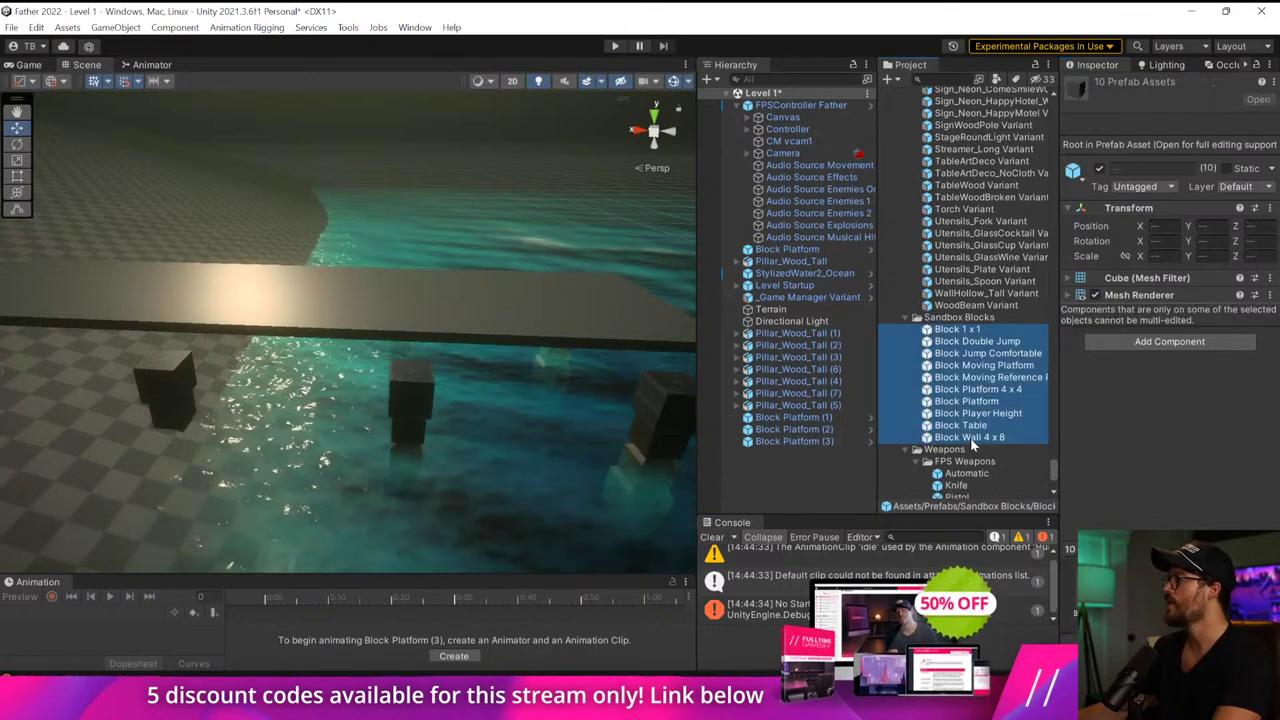
ctrl+click(966, 401)
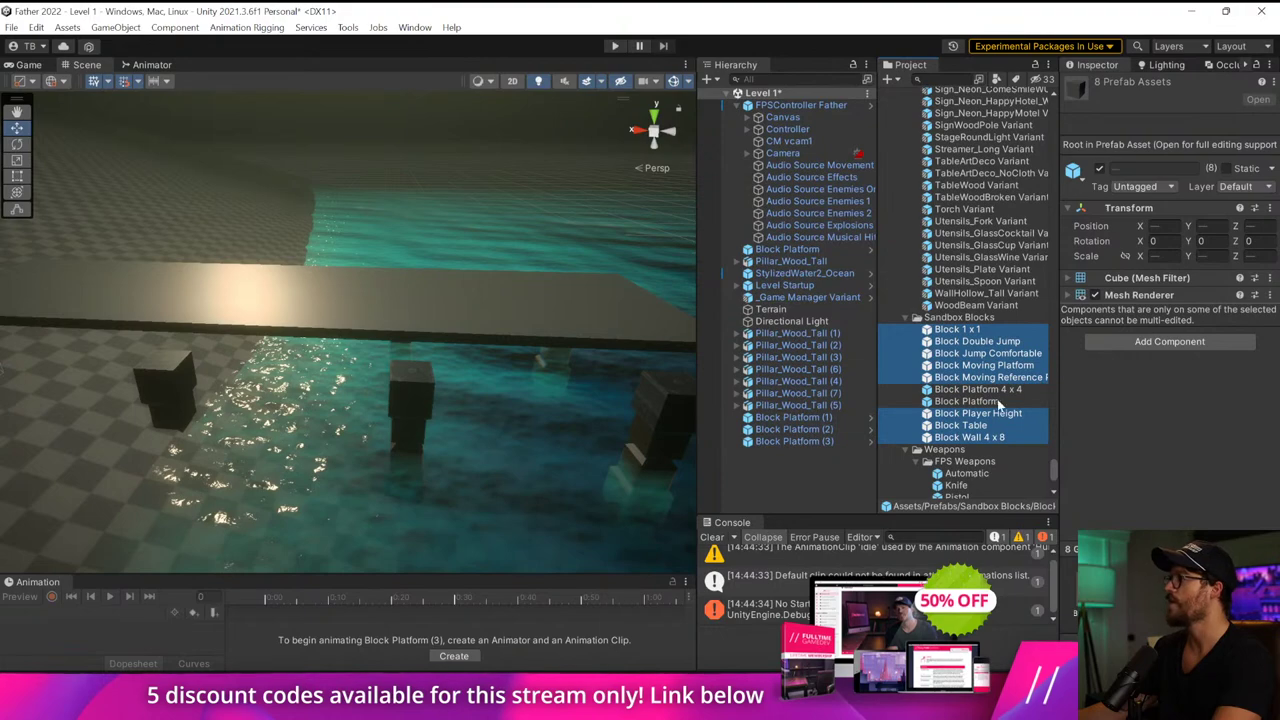
ctrl+click(999, 402)
ctrl+click(994, 391)
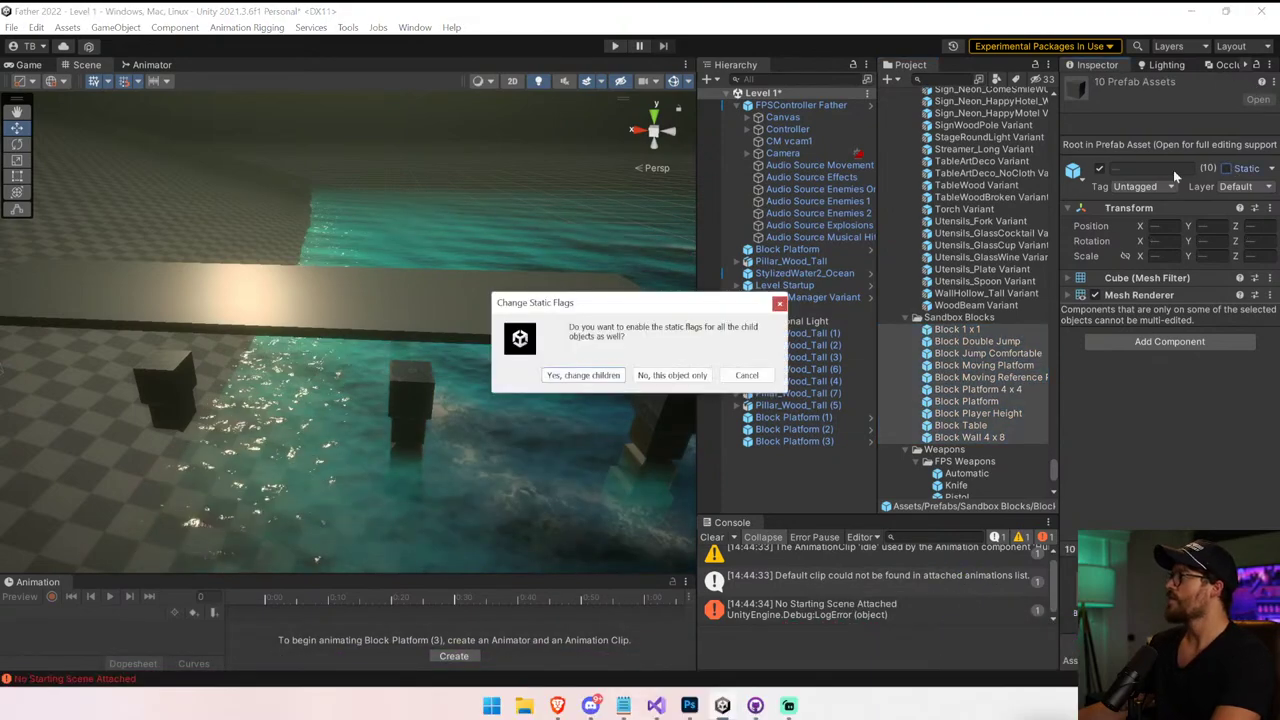
Vertex-snap two pillars beneath the deck's outer corner at Y 31.4, then slide the second along X toward the shore
key(d)
right_drag(476, 346, 357, 385)
click(358, 390)
key(v)
drag(358, 397, 442, 370)
click(135, 318)
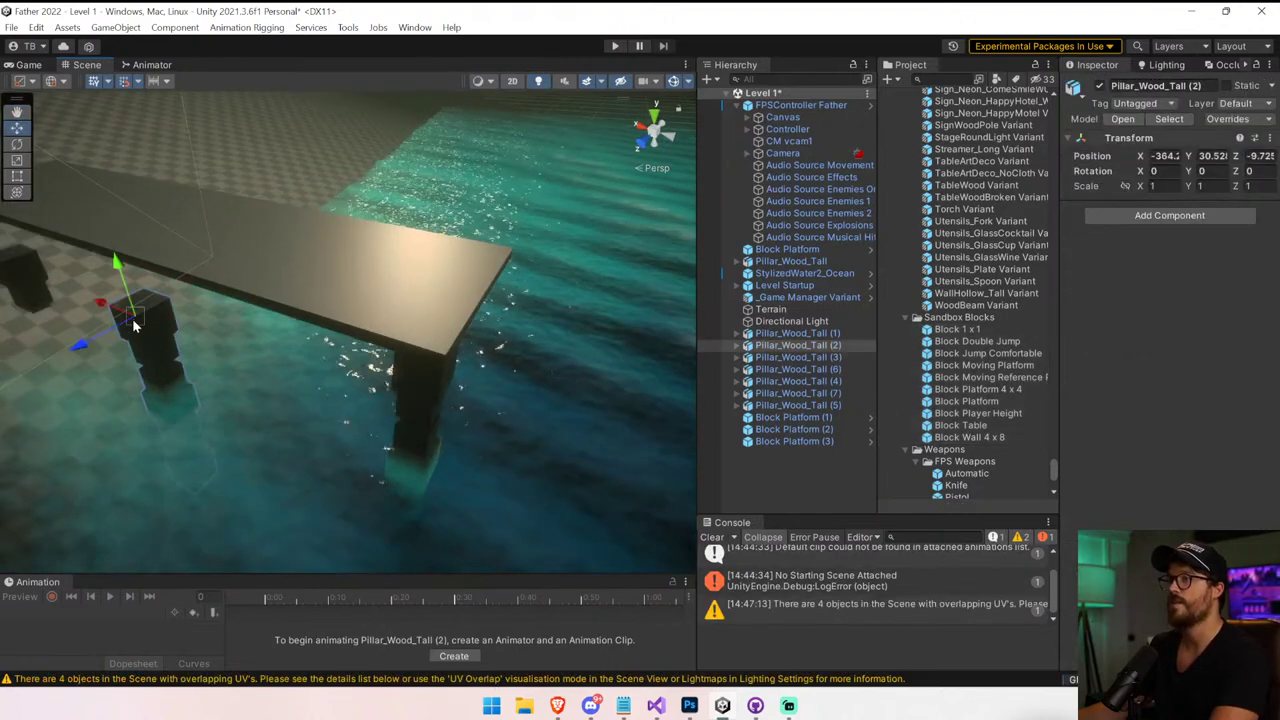
drag(141, 318, 441, 360)
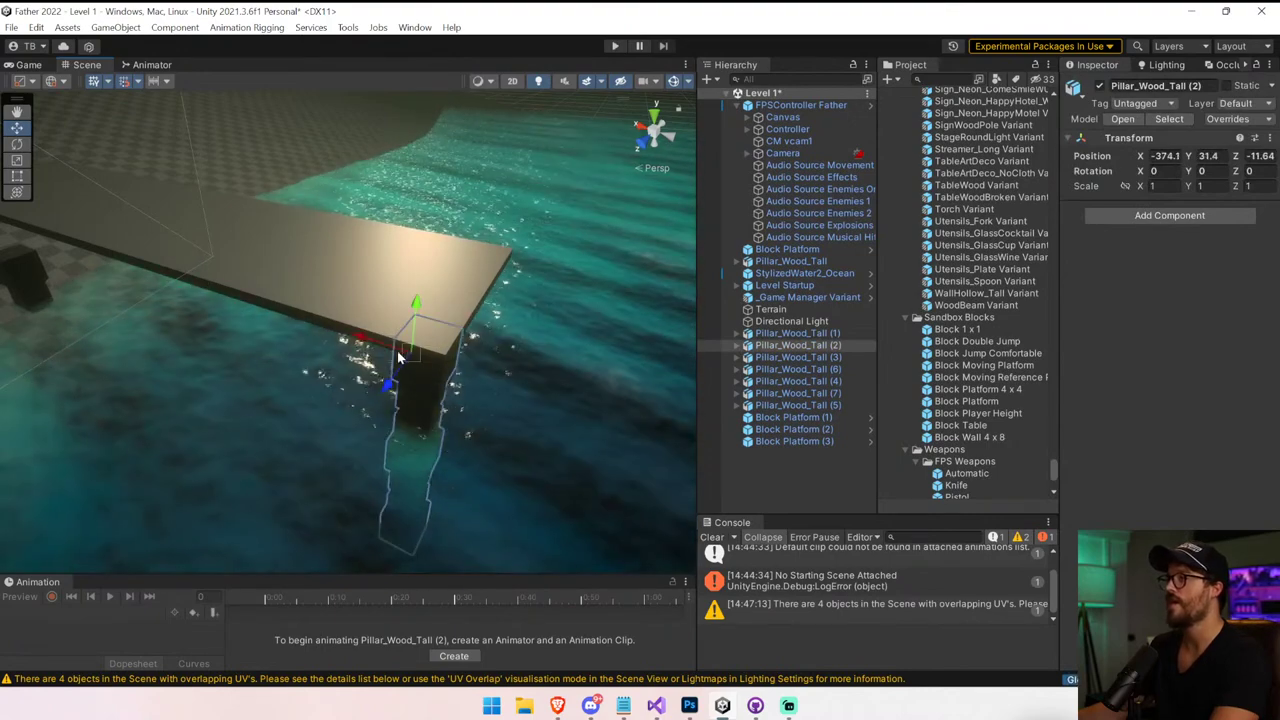
drag(362, 500, 232, 467)
Delete the two misaligned pillars remaining on the shore side of the near row
right_drag(233, 467, 170, 355)
click(156, 329)
key(Delete)
click(34, 272)
key(Delete)
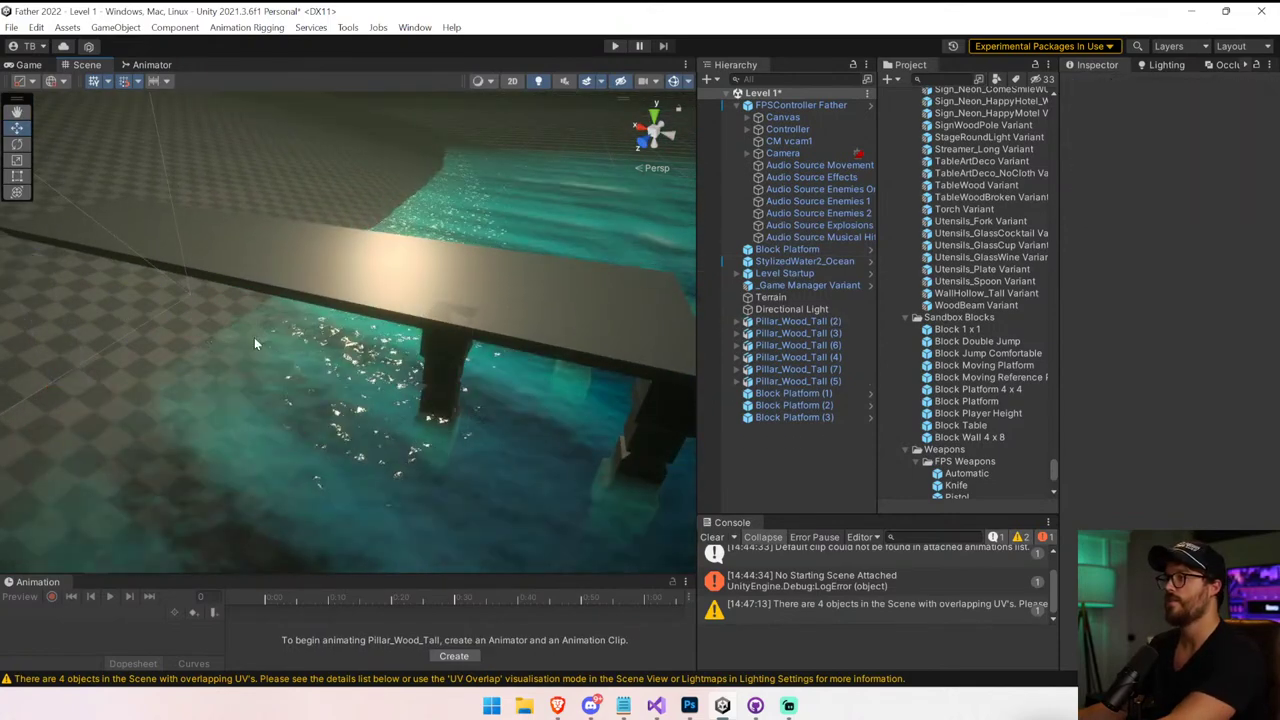
click(388, 326)
right_drag(256, 337, 310, 330)
shift+click(272, 308)
shift+click(230, 302)
shift+click(140, 291)
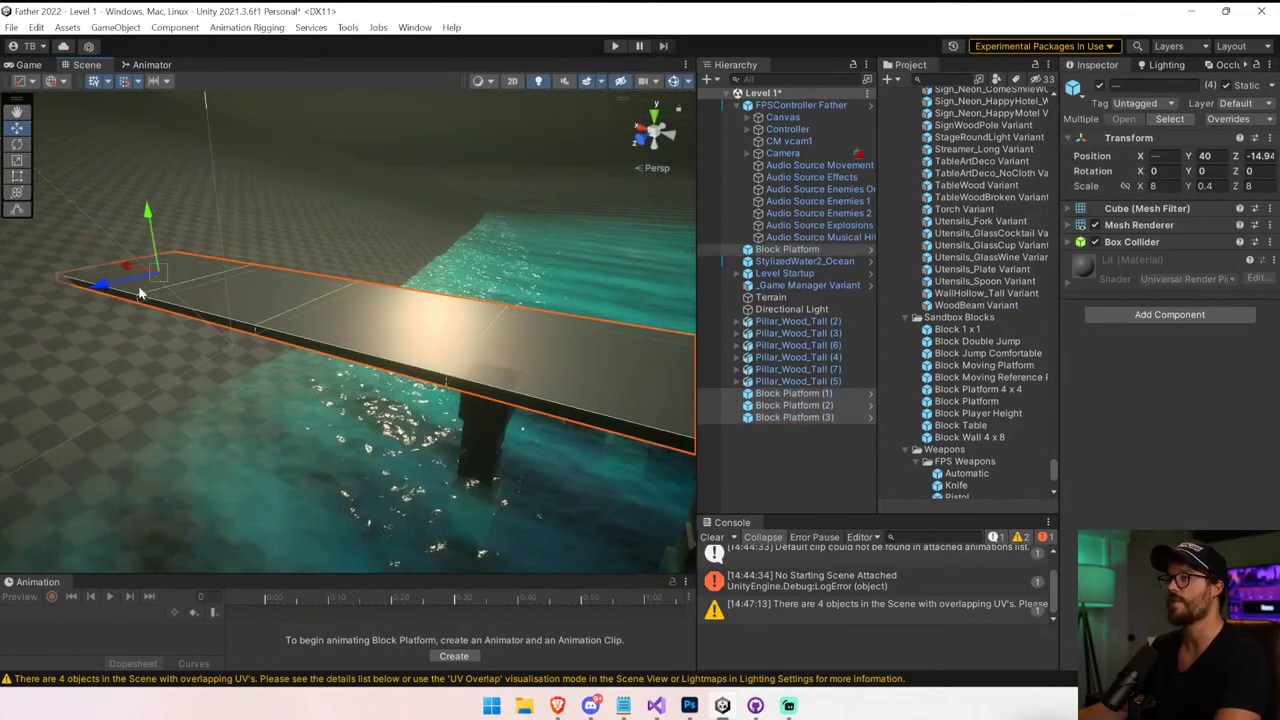
Duplicate the second pillar twice toward the shore along the deck edge, placing the last copy at X -352
right_drag(140, 291, 497, 477)
click(420, 432)
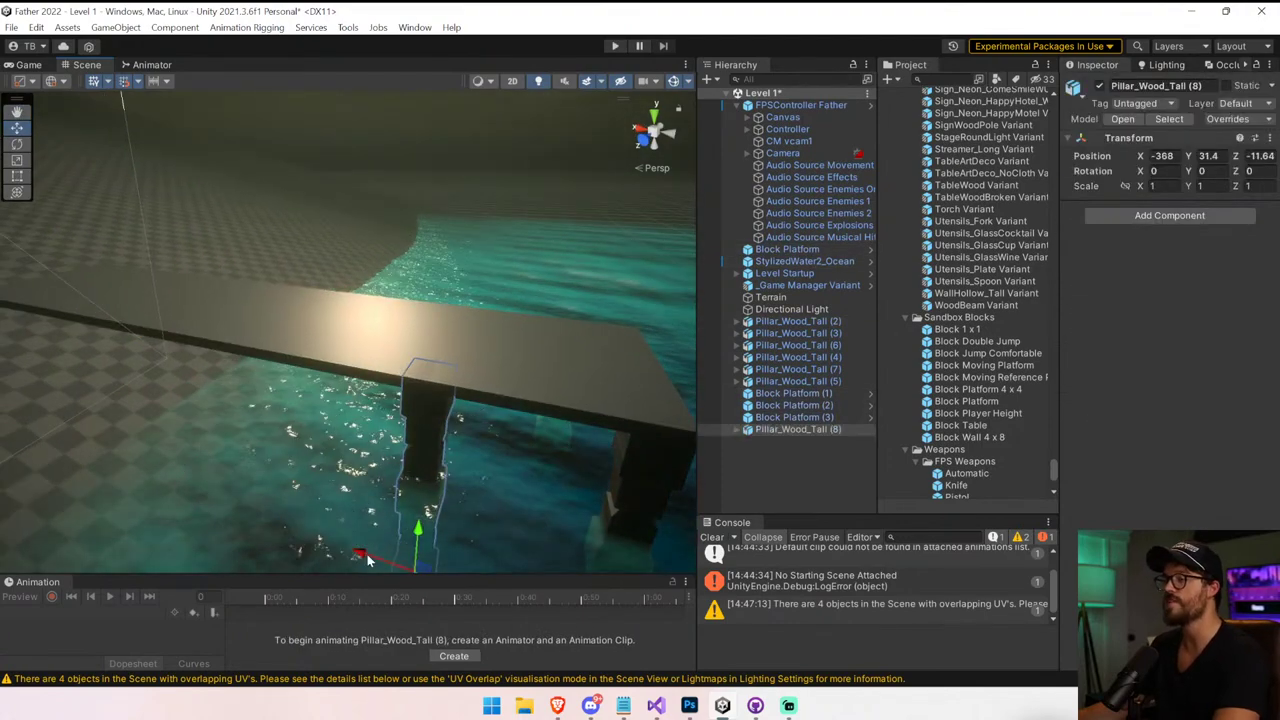
drag(367, 558, 206, 513)
right_drag(206, 513, 275, 498)
key(ctrl+d)
drag(281, 496, 120, 480)
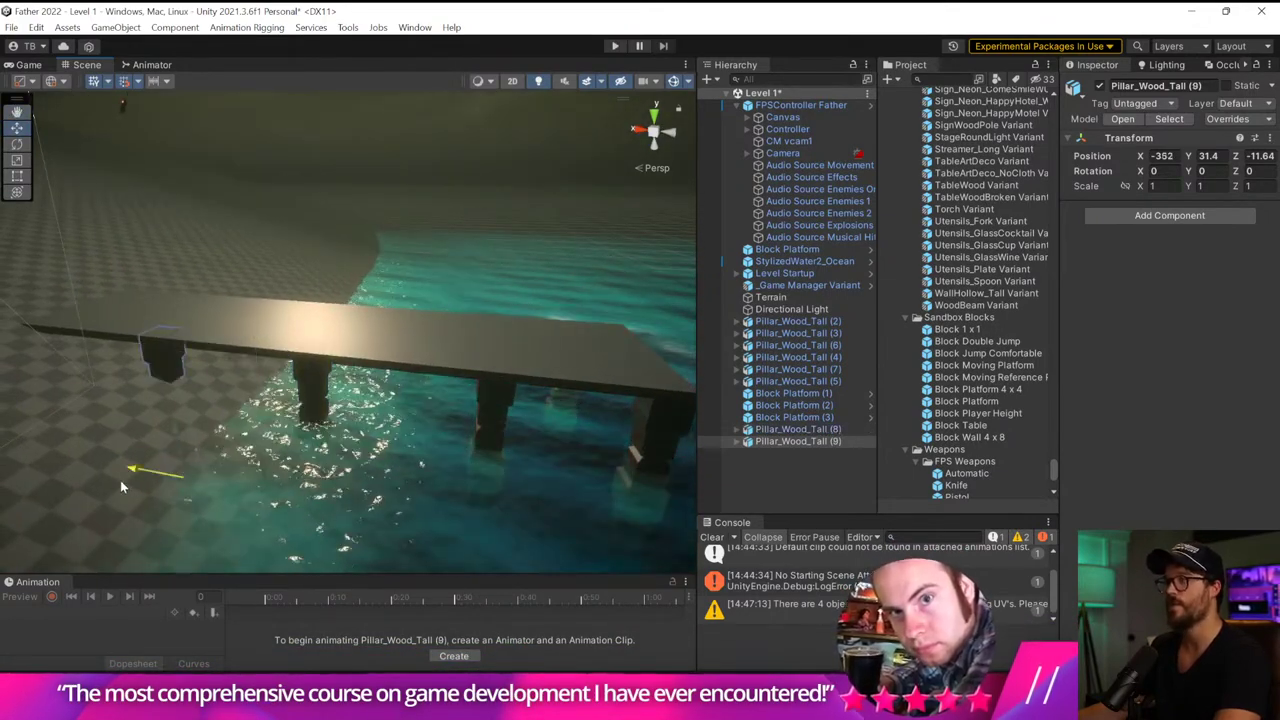
Delete the four old pillars along the opposite side of the deck
right_drag(422, 415, 365, 437)
click(396, 413)
click(402, 408)
key(Delete)
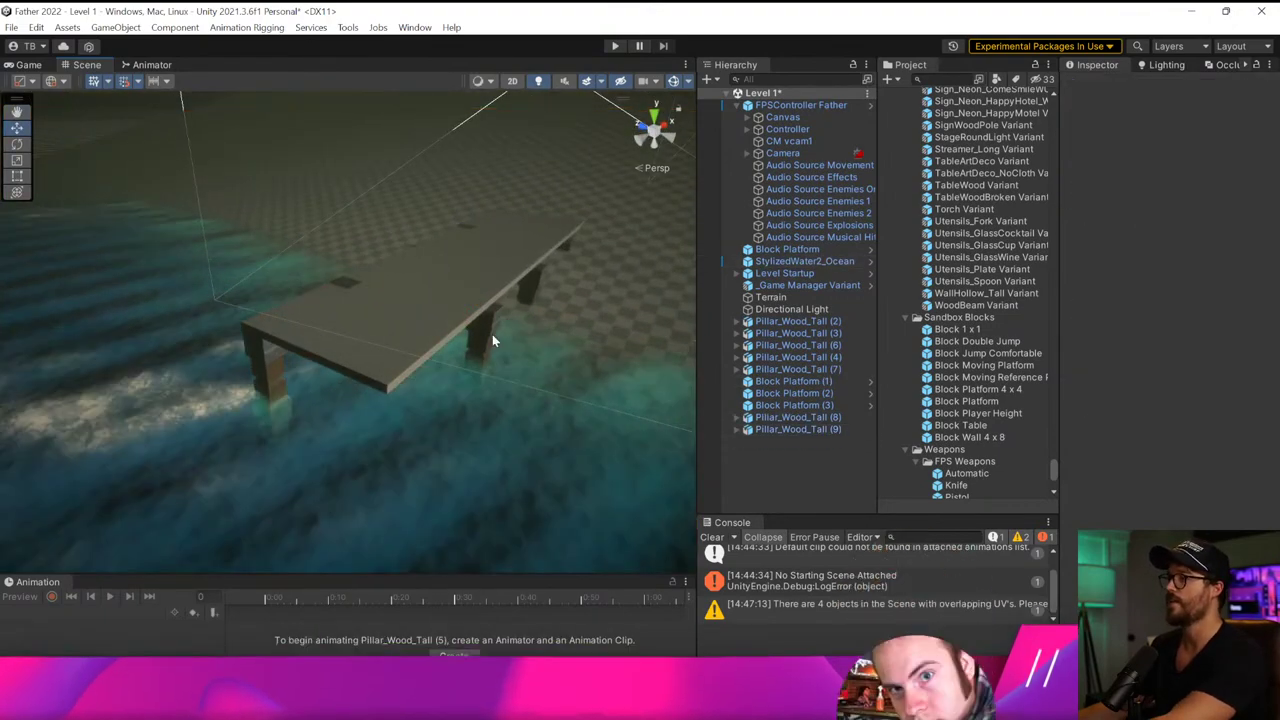
click(490, 338)
key(Delete)
click(527, 293)
key(Delete)
click(568, 247)
key(Delete)
right_drag(456, 324, 577, 326)
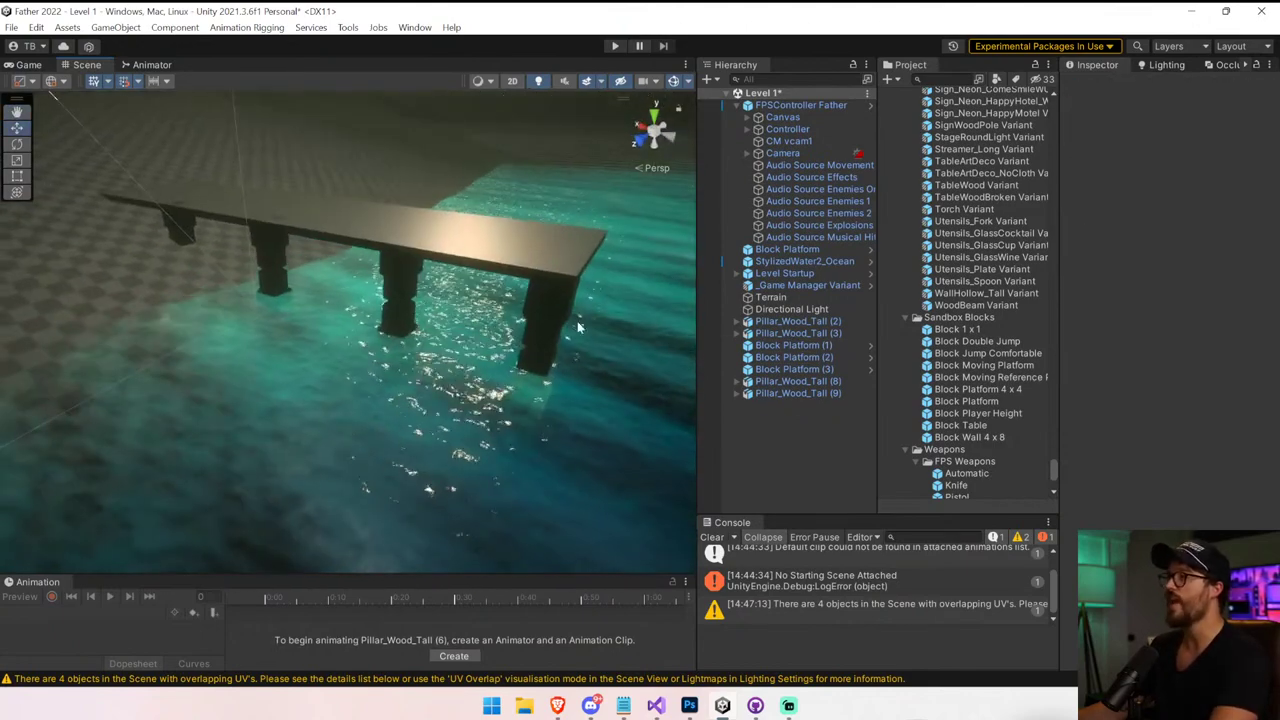
Duplicate the aligned row of four pillars and move the copies under the opposite deck edge at Z about -18.24
click(548, 312)
shift+click(402, 285)
shift+click(270, 255)
shift+click(183, 230)
right_drag(190, 235, 259, 291)
key(ctrl+d)
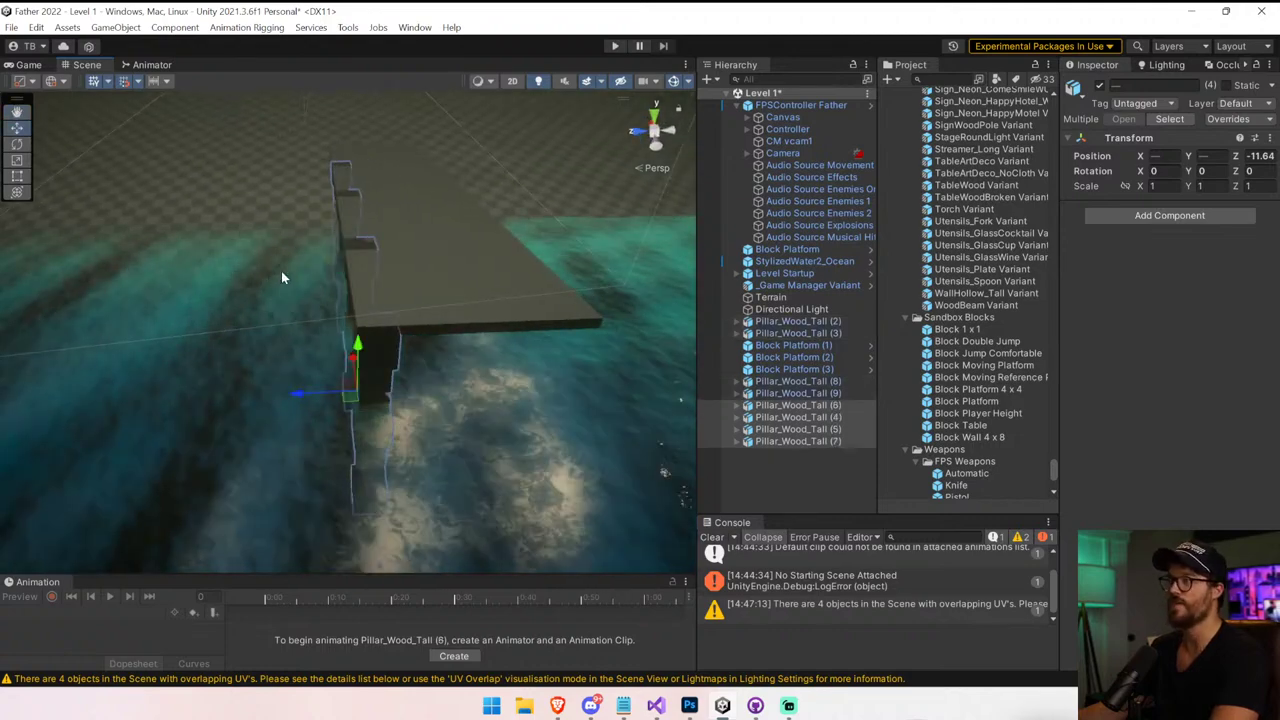
ctrl+click(317, 385)
key(ctrl+z)
drag(320, 396, 417, 406)
key(v)
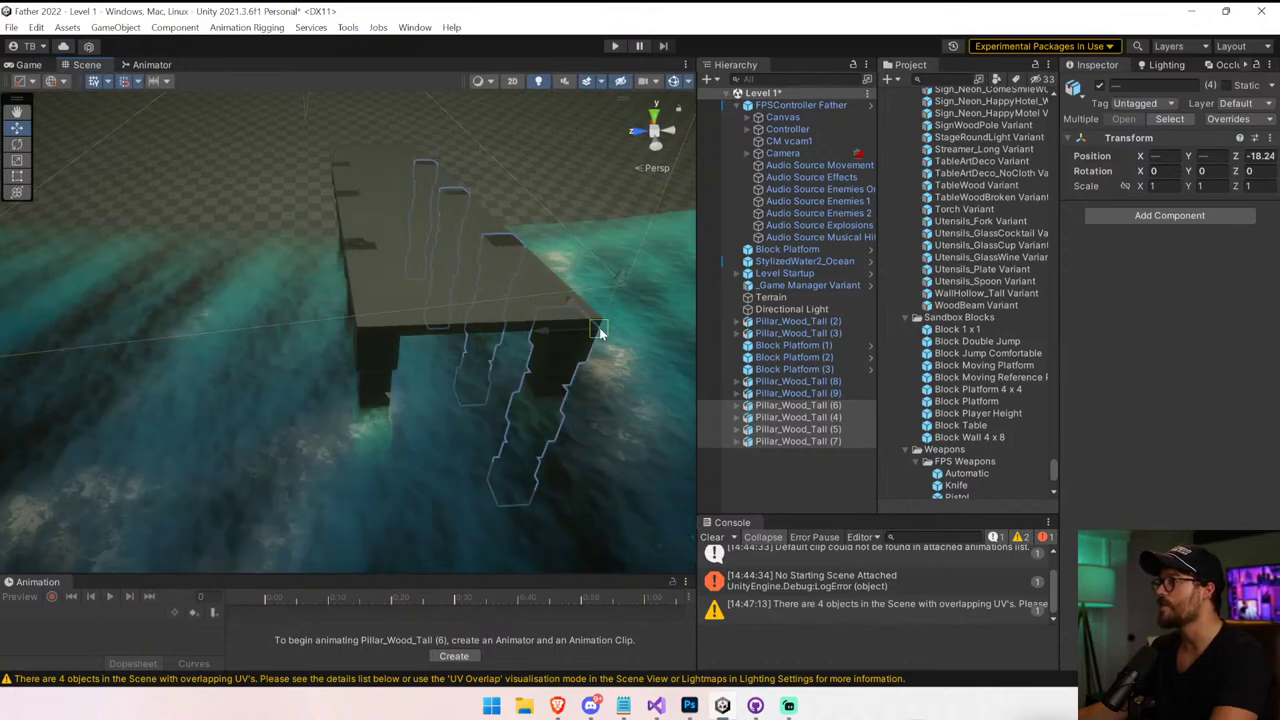
right_drag(600, 335, 337, 270)
key(w)
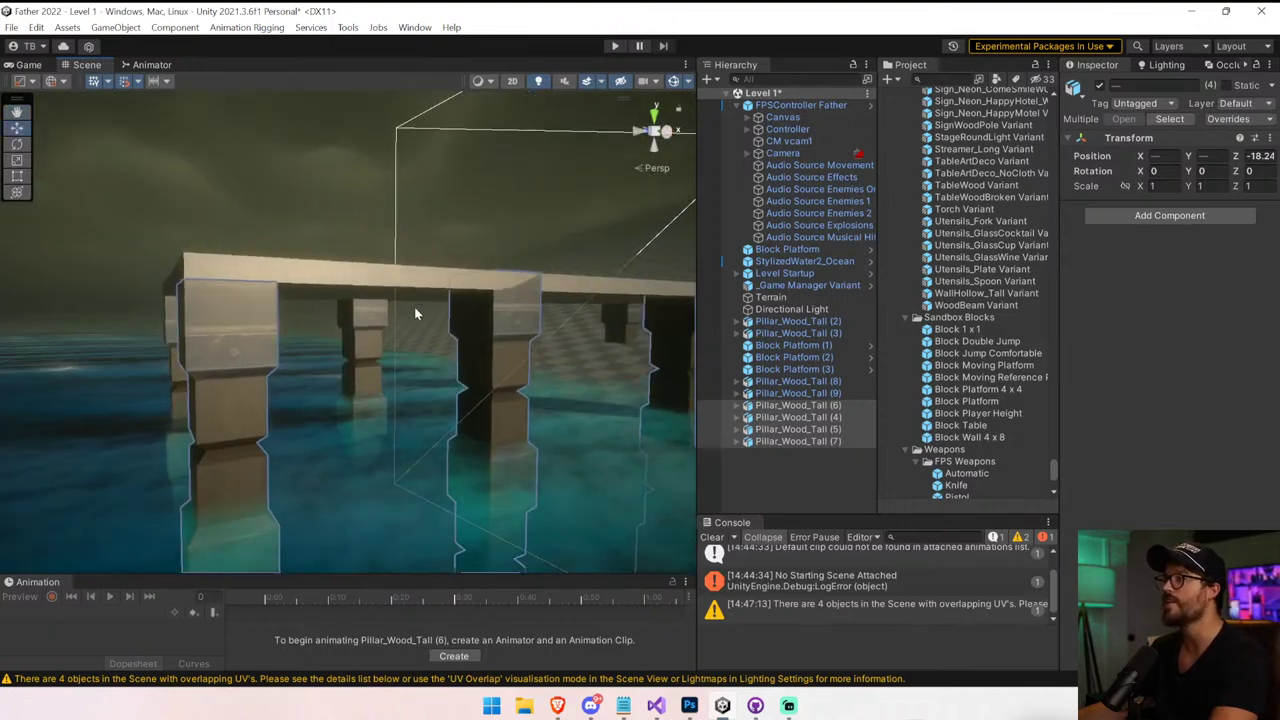
Select several pillars from both rows under the deck and try to adjust their height
click(419, 290)
click(512, 304)
right_drag(512, 304, 581, 342)
shift+click(330, 290)
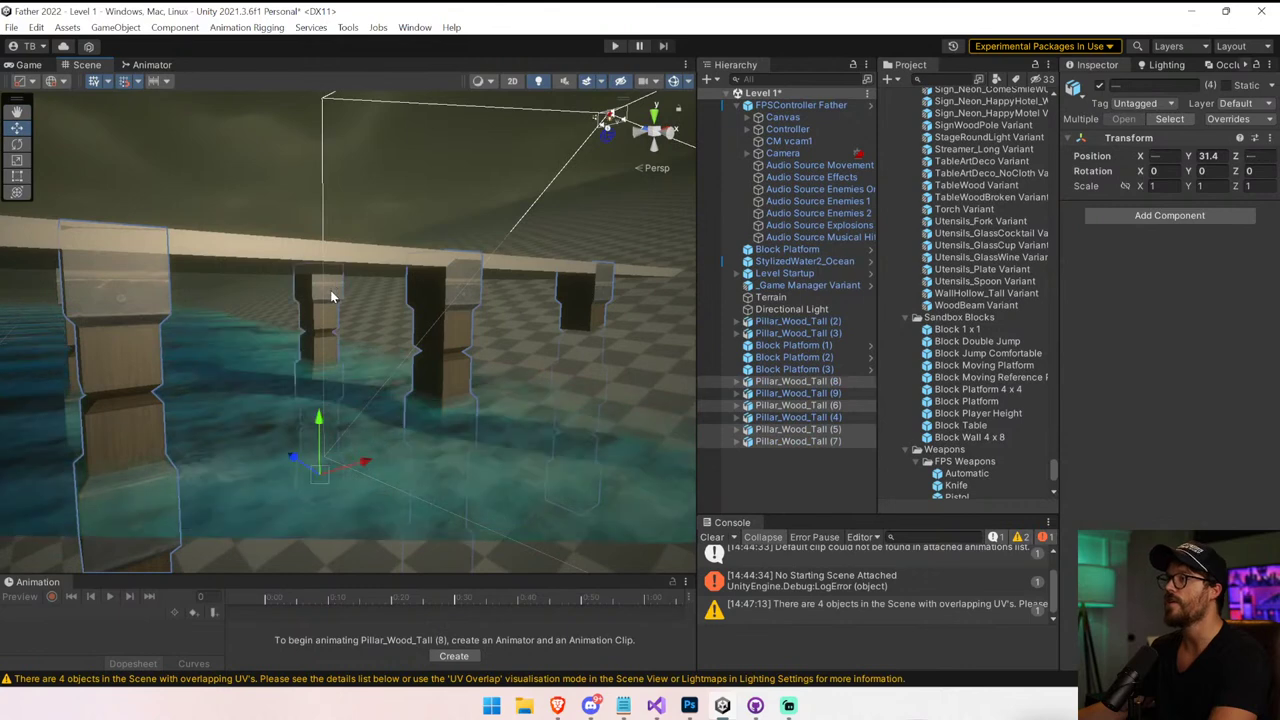
mouse_move(330, 290)
right_down()
mouse_move(320, 320)
mouse_move(337, 298)
mouse_move(335, 312)
right_up()
shift+click(339, 294)
shift+click(293, 312)
shift+click(293, 303)
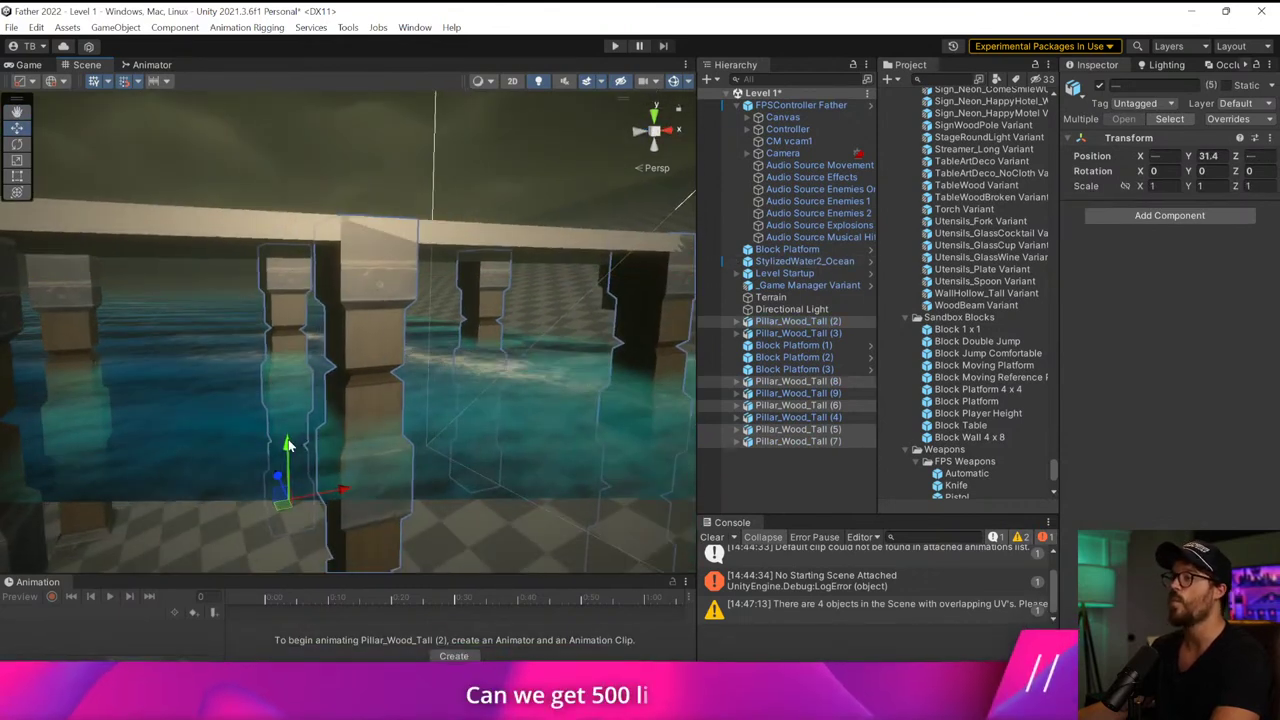
mouse_move(288, 448)
mouse_down()
mouse_move(289, 460)
mouse_move(286, 427)
mouse_move(287, 447)
mouse_up()
Select the four deck platforms and set their Z position to -16
right_drag(318, 386, 480, 334)
click(474, 350)
shift+click(400, 368)
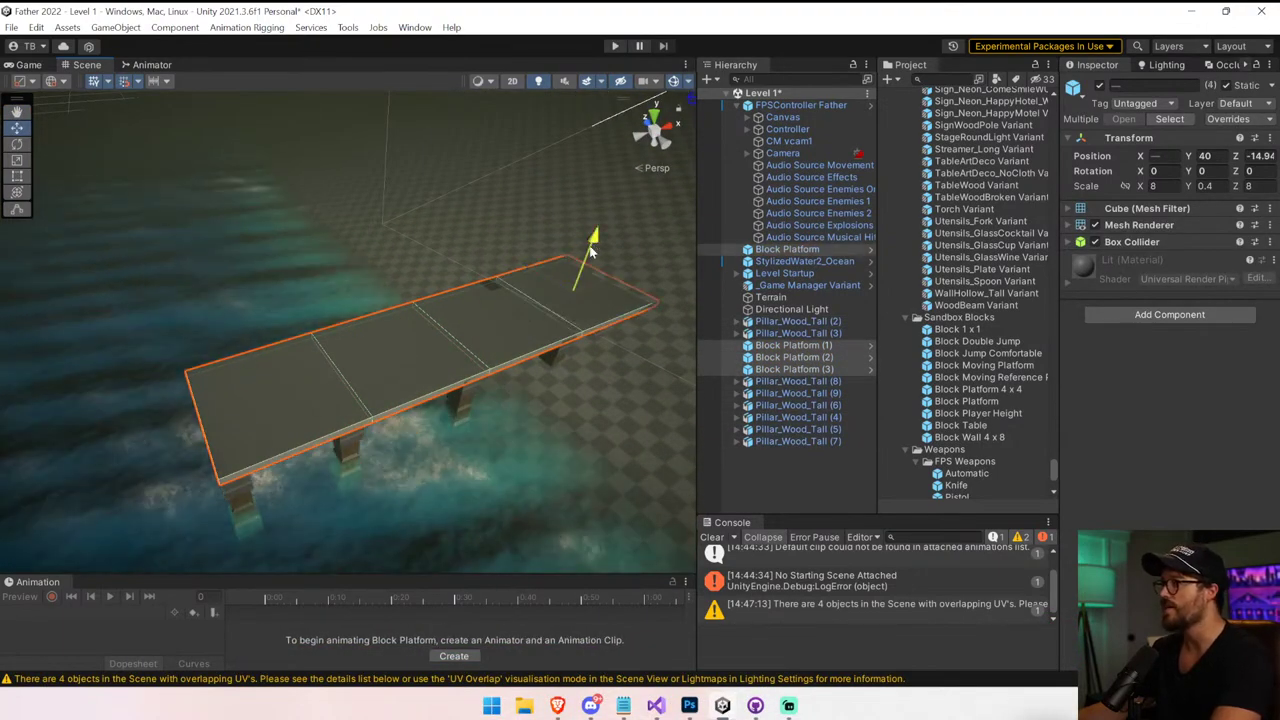
mouse_move(590, 250)
mouse_down()
mouse_move(584, 284)
mouse_move(585, 268)
mouse_up()
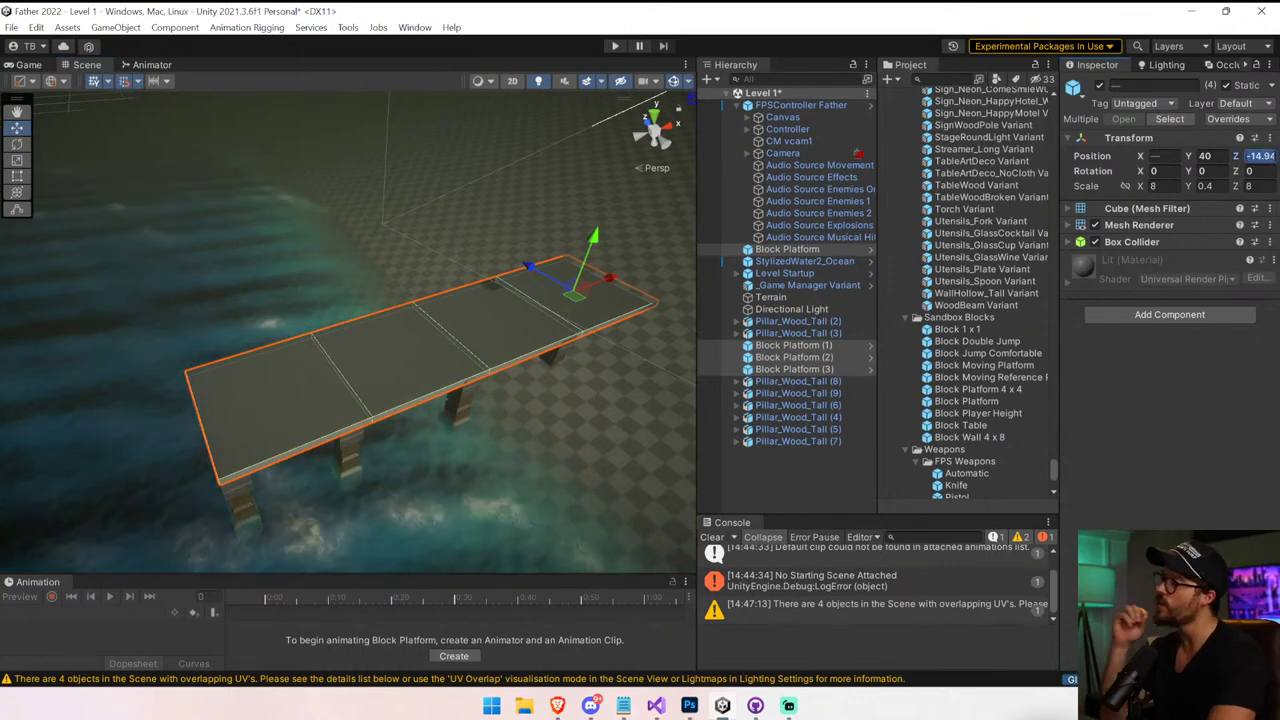
text(-10)
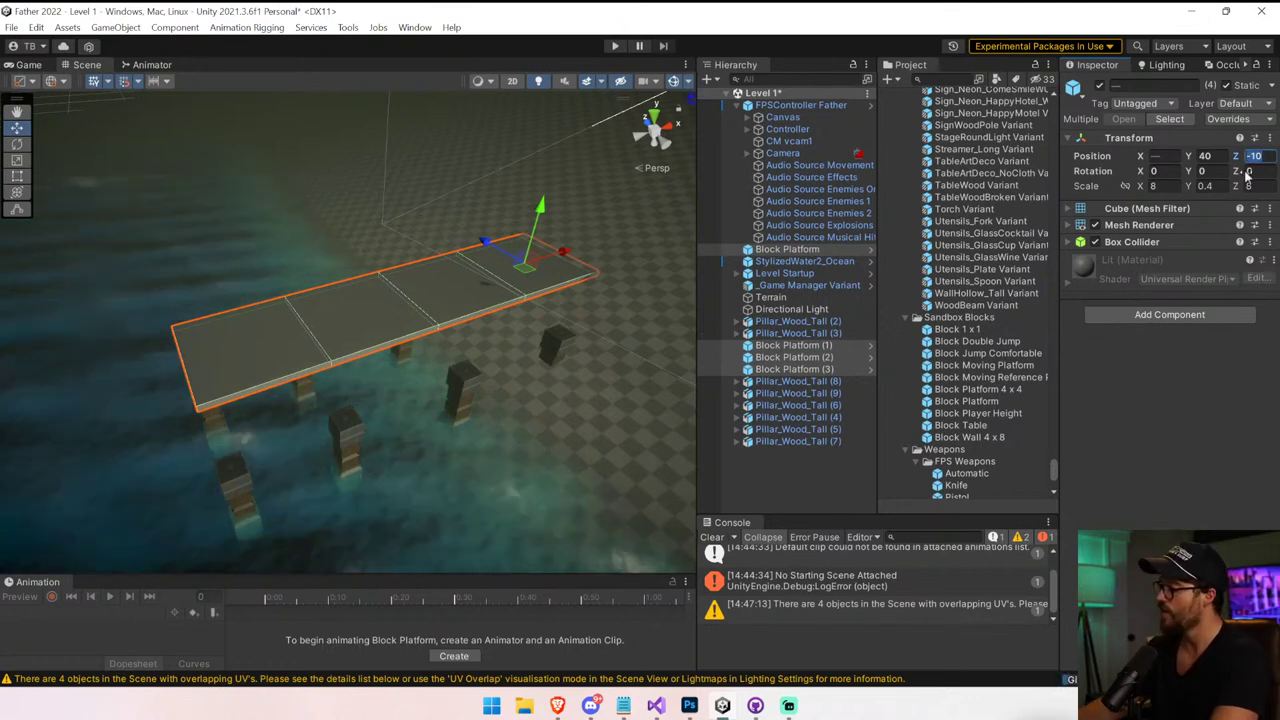
key(BackSpace)
text(6)
Select all eight dock pillars and shift them along Z under the deck, bringing the first row to Z -12.64
alt+drag(418, 416, 884, 376)
click(558, 528)
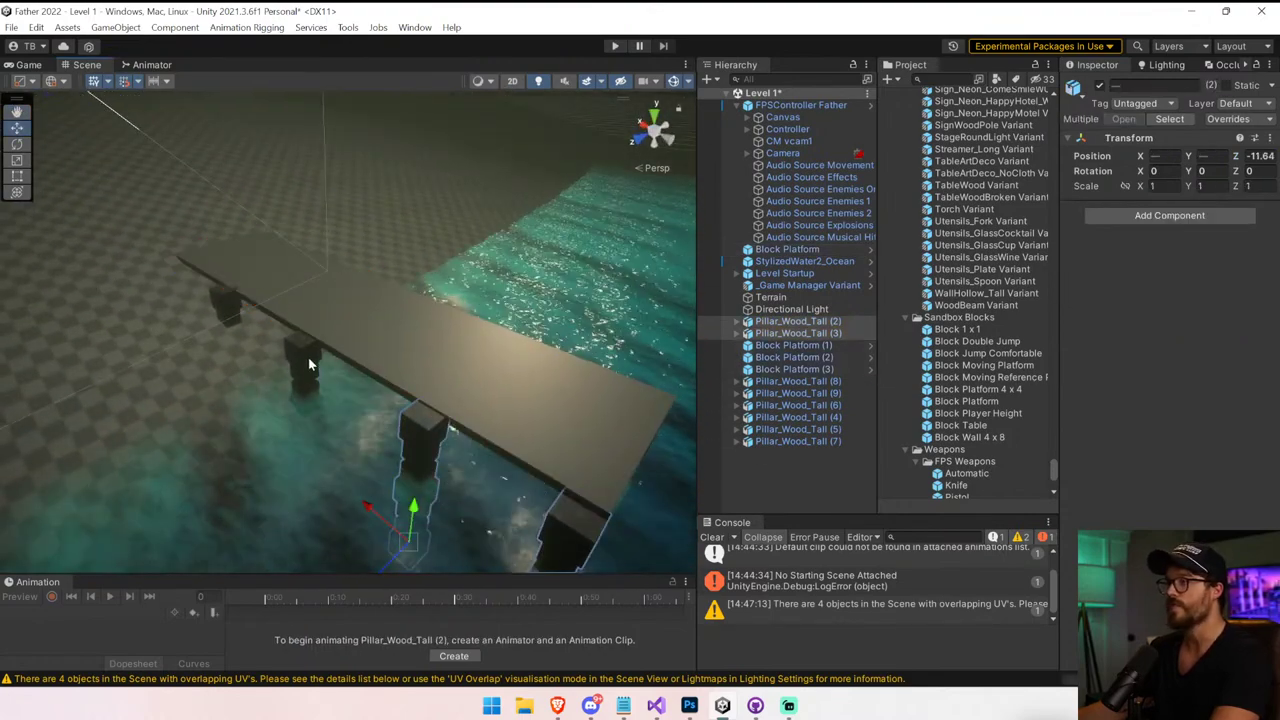
shift+click(228, 303)
alt+drag(465, 388, 170, 438)
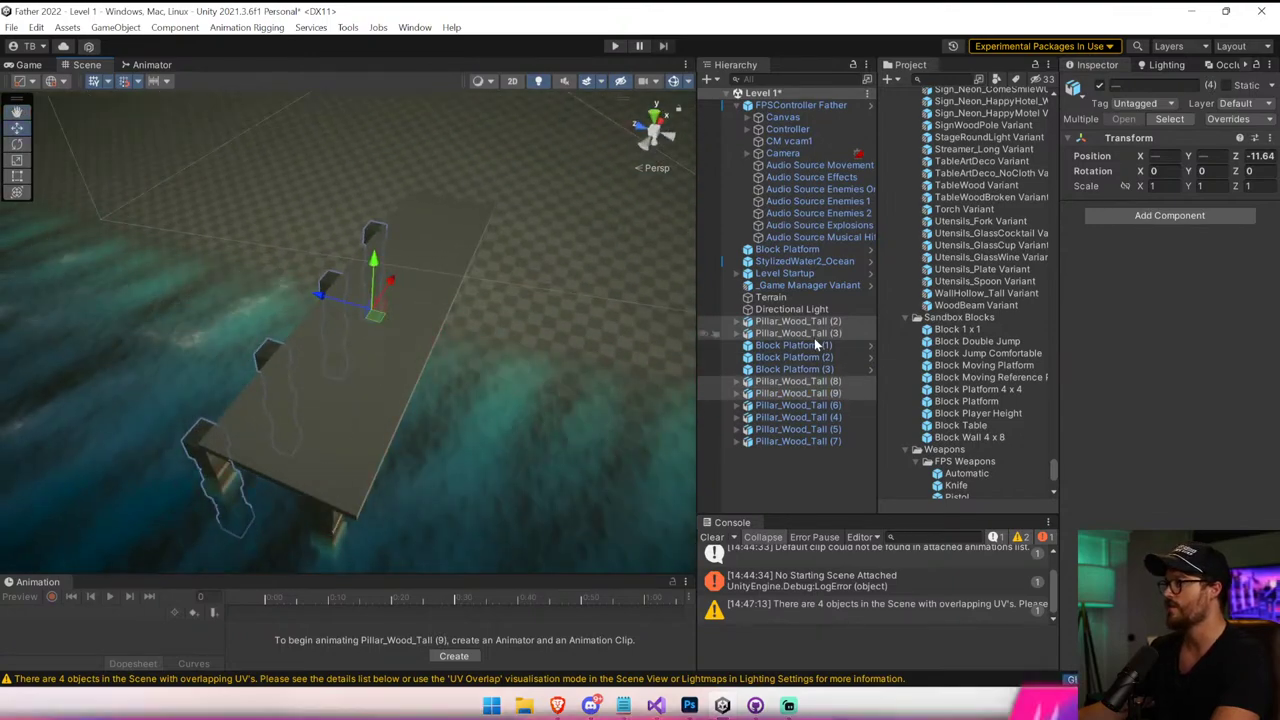
ctrl+click(815, 405)
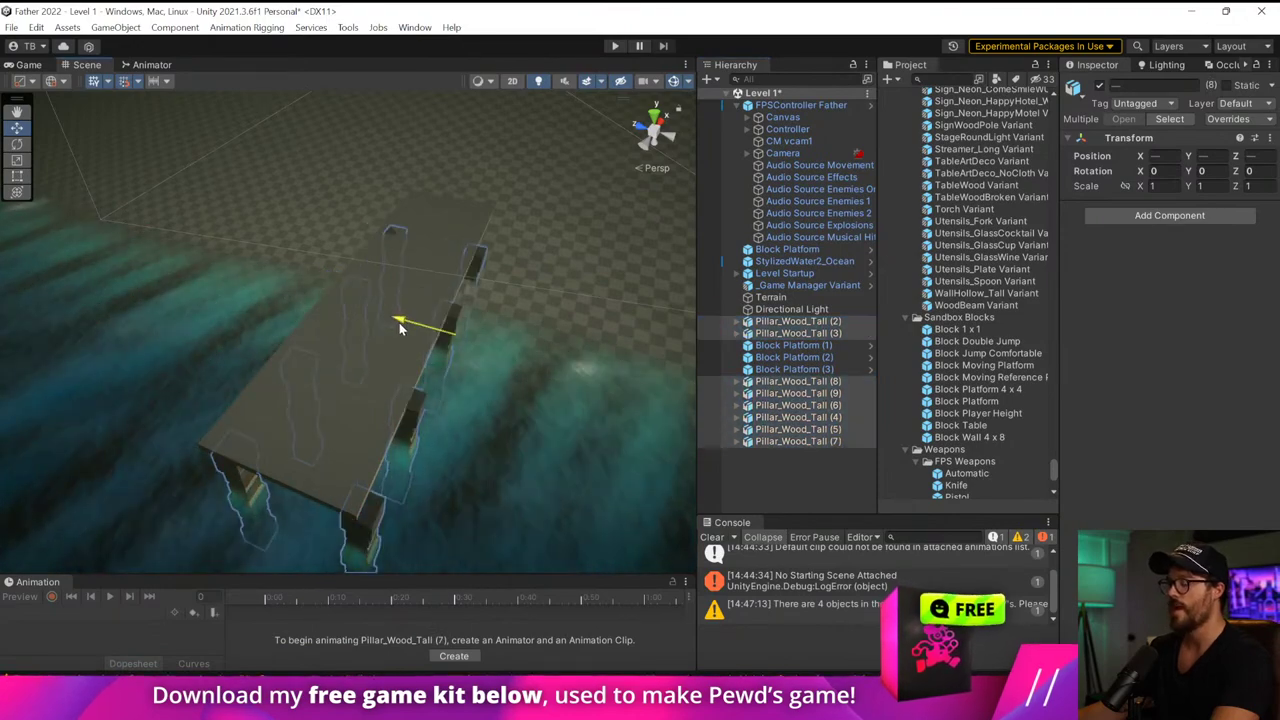
Level all eight dock pillars by setting a common Y position of 0, then raise them together to Y 32
alt+drag(393, 328, 230, 283)
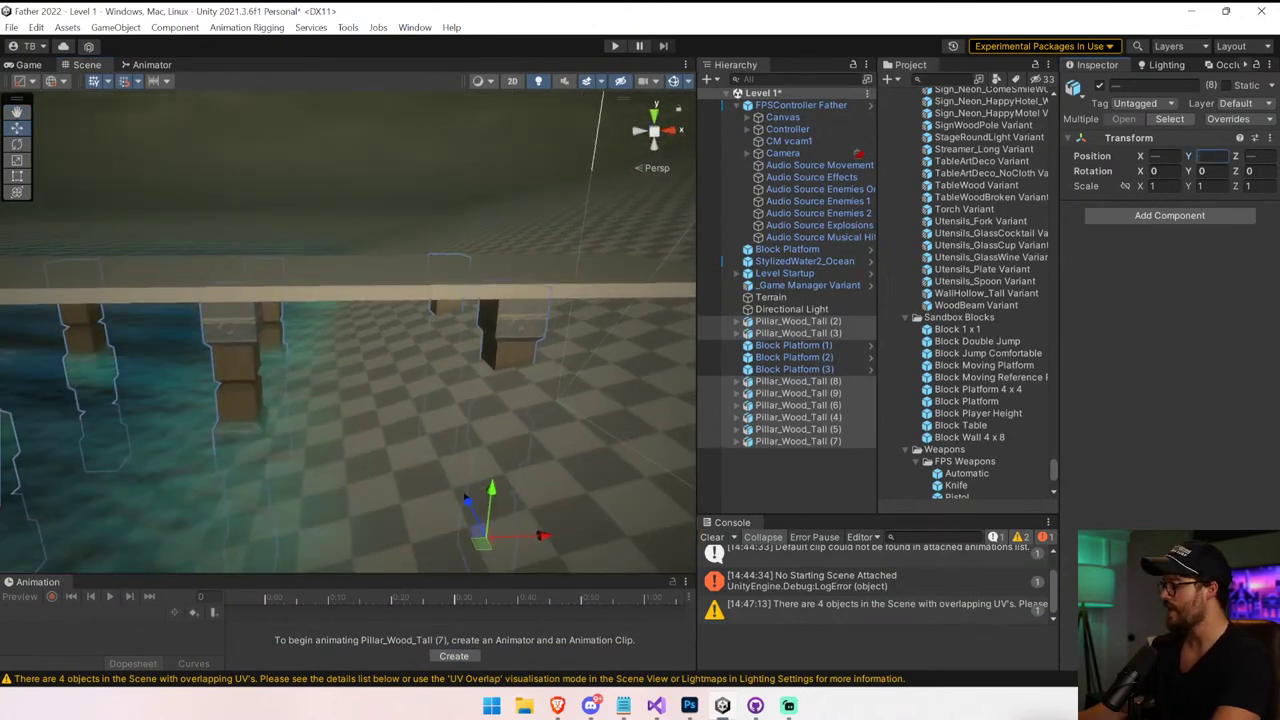
alt+drag(540, 400, 536, 396)
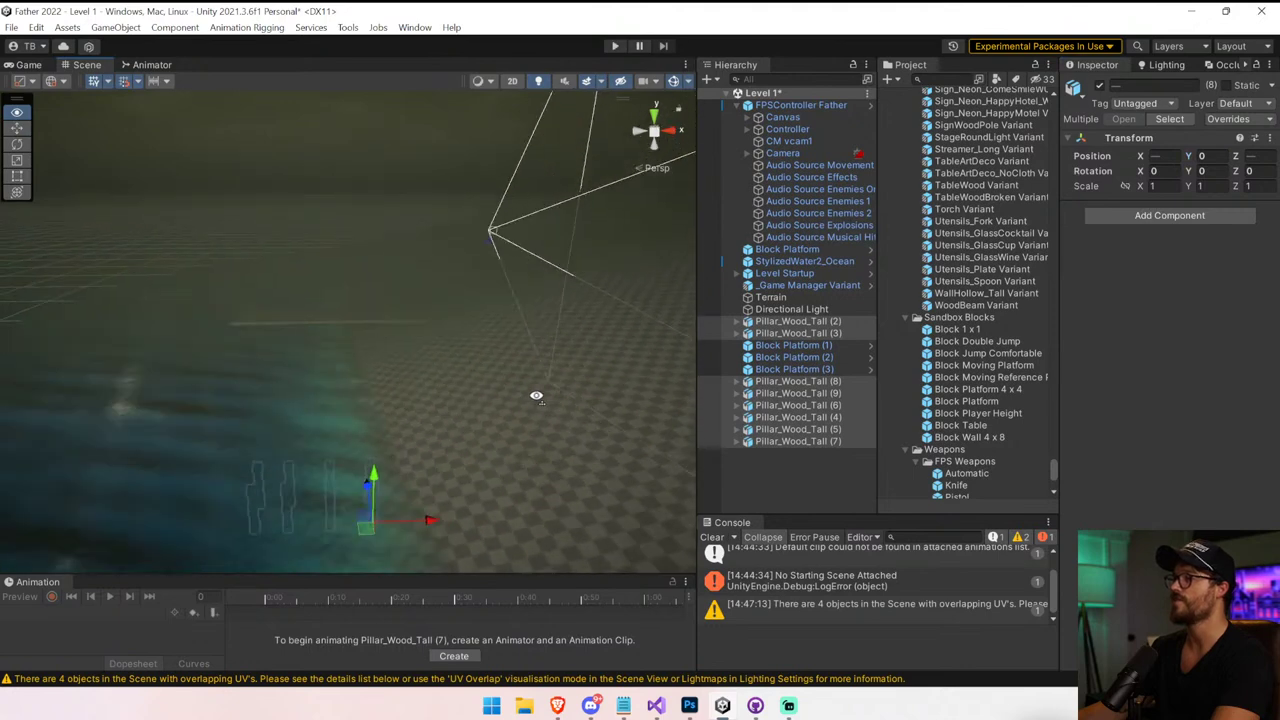
drag(386, 319, 384, 314)
key(w)
right_drag(384, 314, 425, 311)
alt+drag(425, 310, 524, 402)
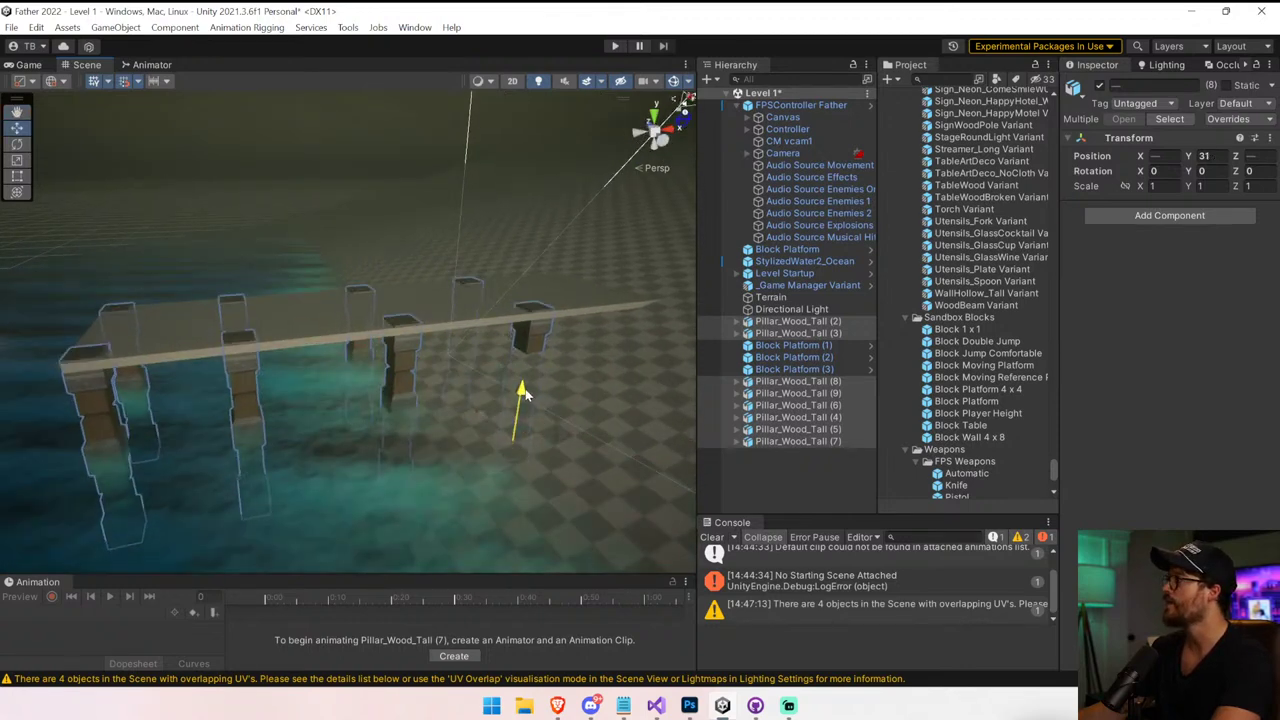
Select the four deck platforms and vertex-snap their lower outer corner onto the top corner of the outermost pillar
click(503, 311)
shift+click(338, 319)
shift+click(232, 314)
shift+click(562, 303)
right_drag(205, 364, 201, 375)
key(a)
key(w)
key(v)
drag(177, 365, 166, 316)
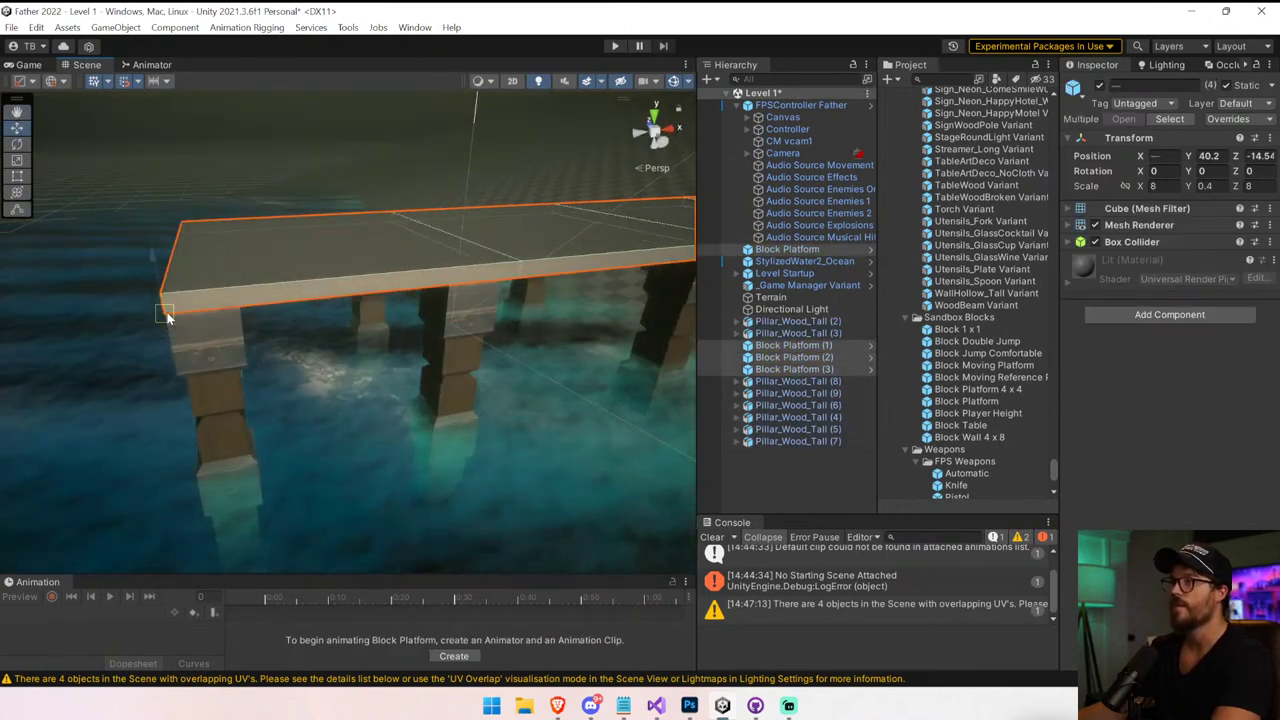
Duplicate a deck platform and place the copy at the shore end of the deck at X about -338.8, Y 41
alt+drag(247, 334, 634, 290)
right_drag(634, 290, 1009, 256)
key(s)
alt+drag(1010, 260, 501, 253)
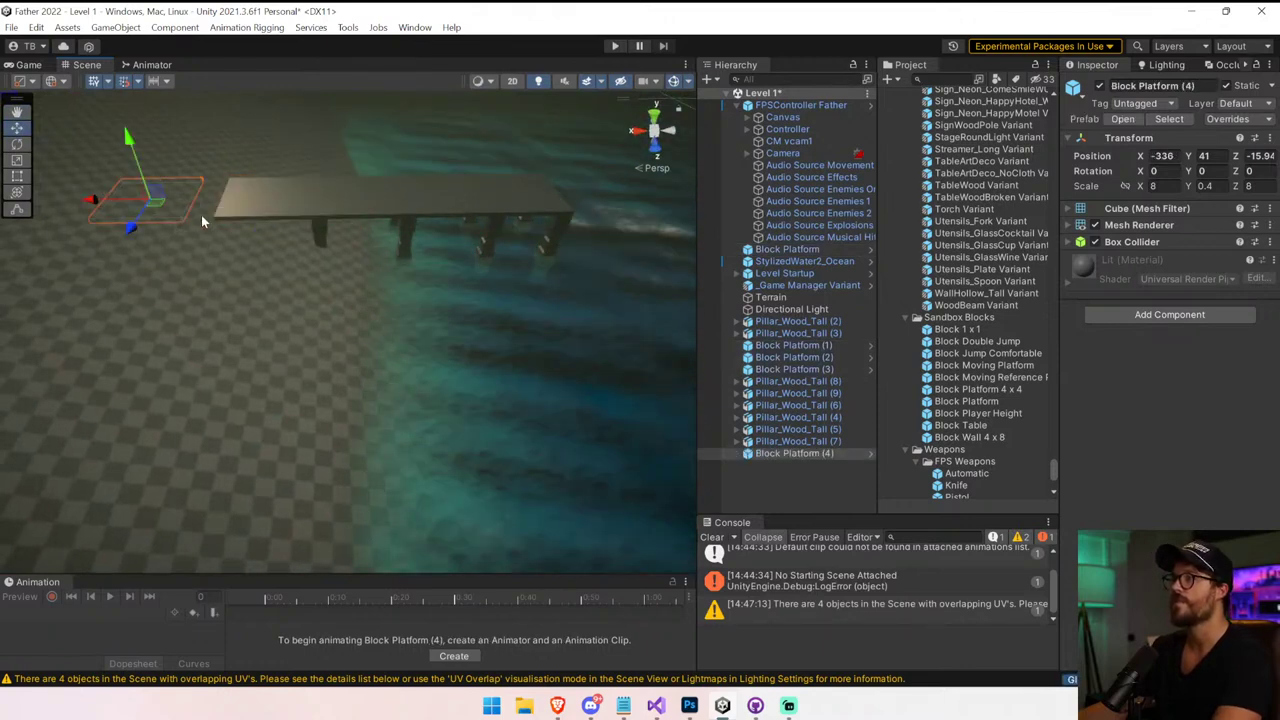
alt+drag(184, 218, 280, 233)
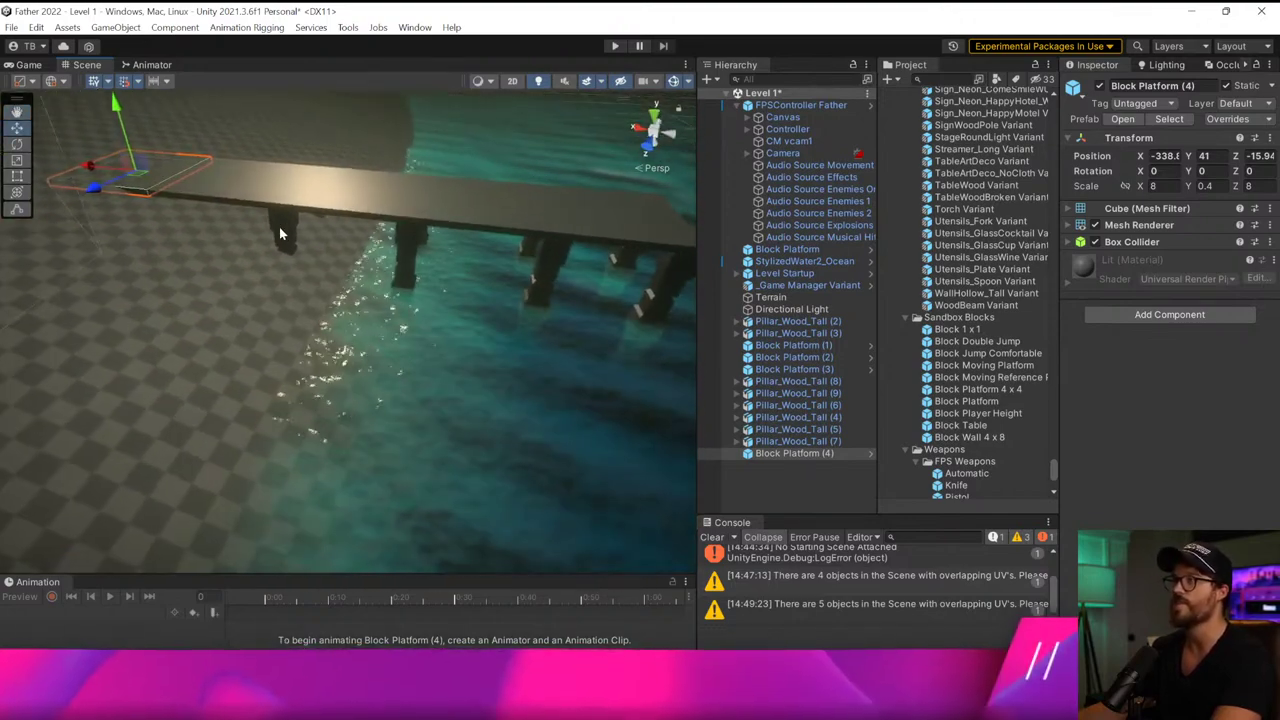
Duplicate the pair of pillars nearest the shore and move the copies inland to X -344
click(280, 233)
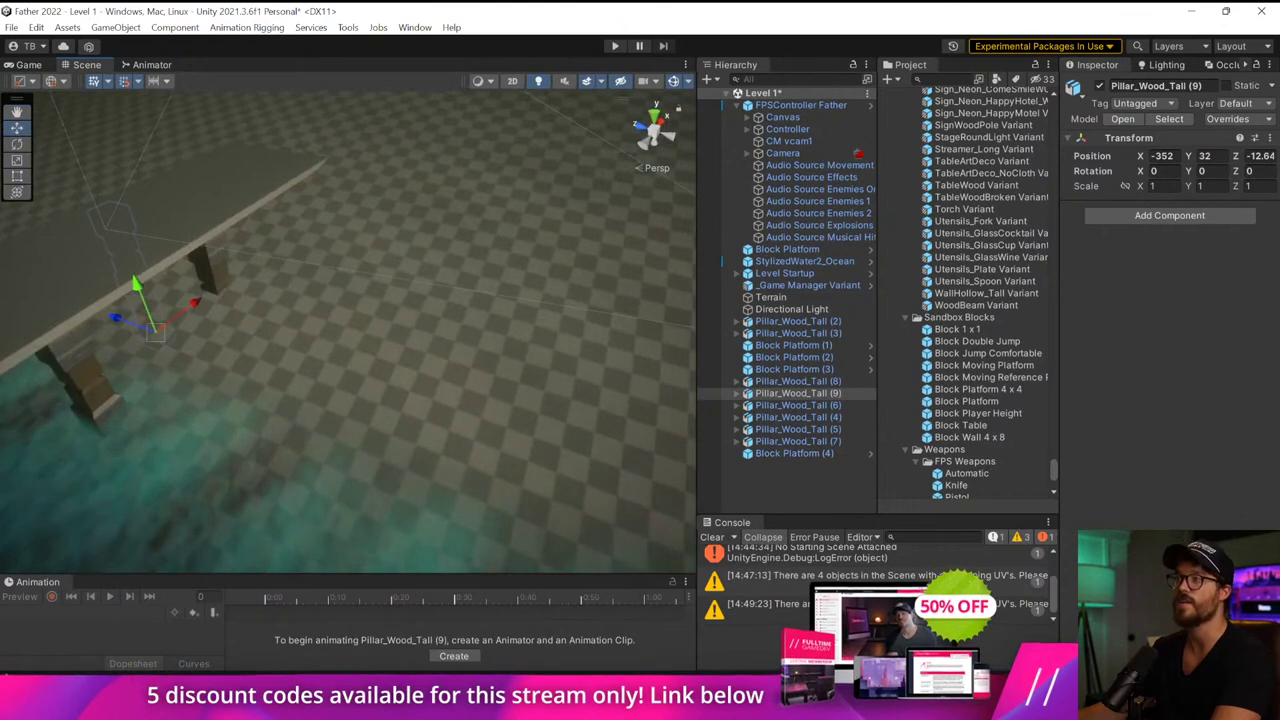
alt+drag(418, 262, 349, 353)
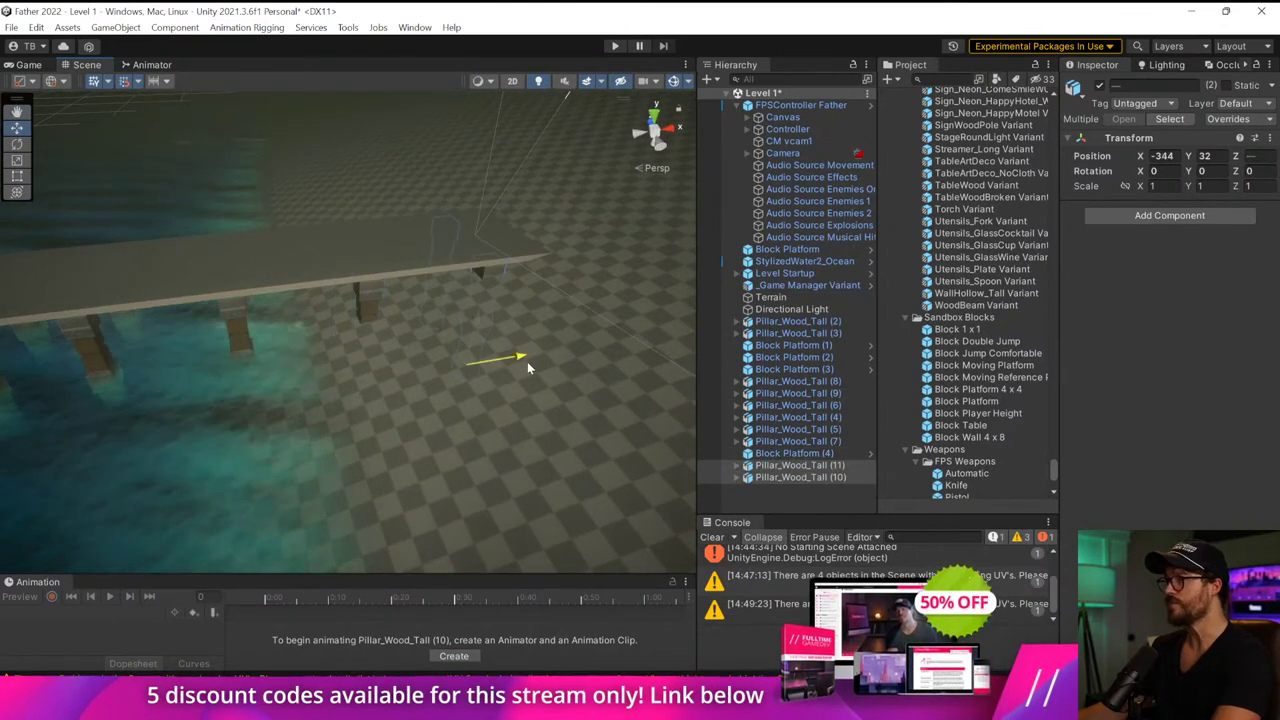
alt+drag(527, 361, 438, 343)
right_drag(438, 343, 828, 247)
Play the level and run out along the dock over the water to test it
click(614, 45)
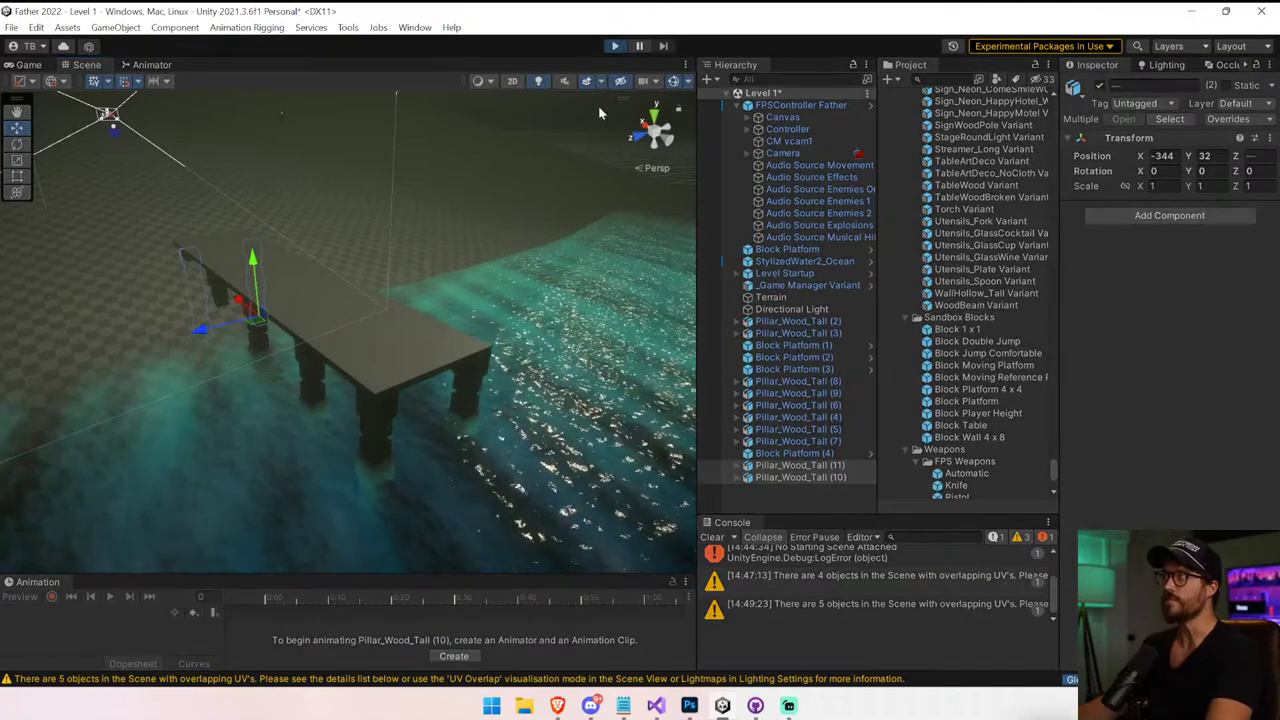
key(w)
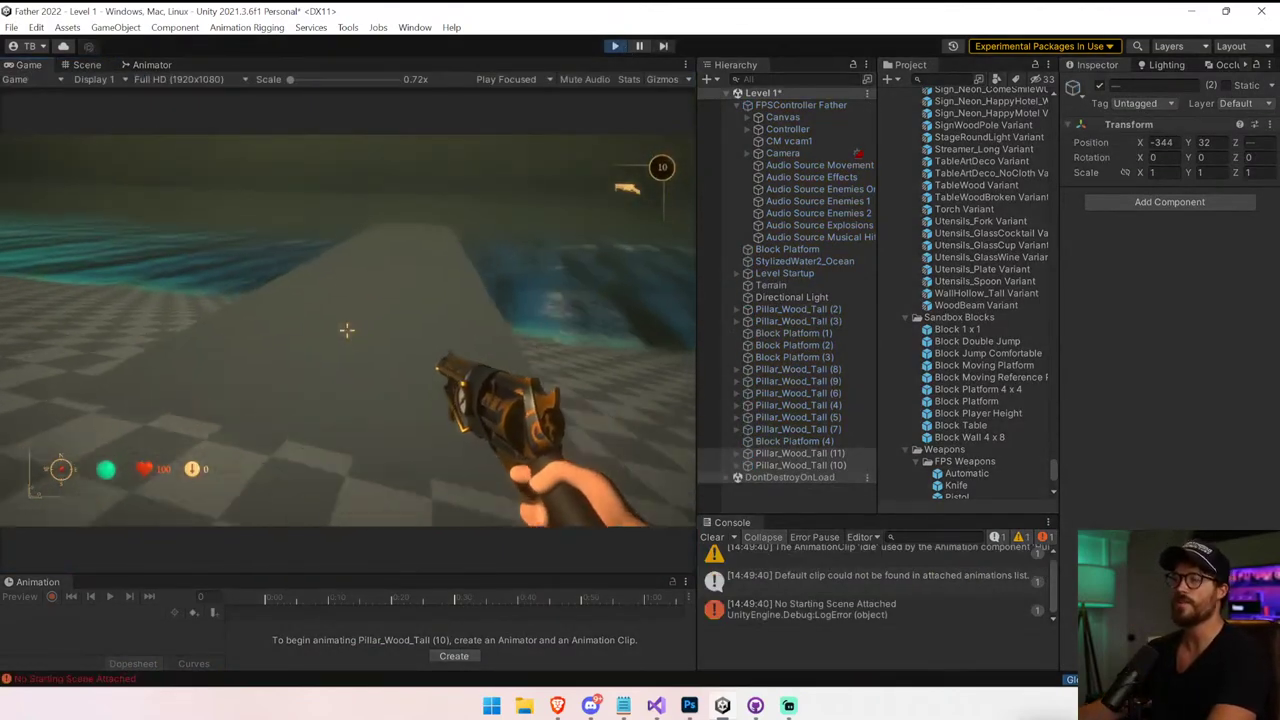
key(shift+w)
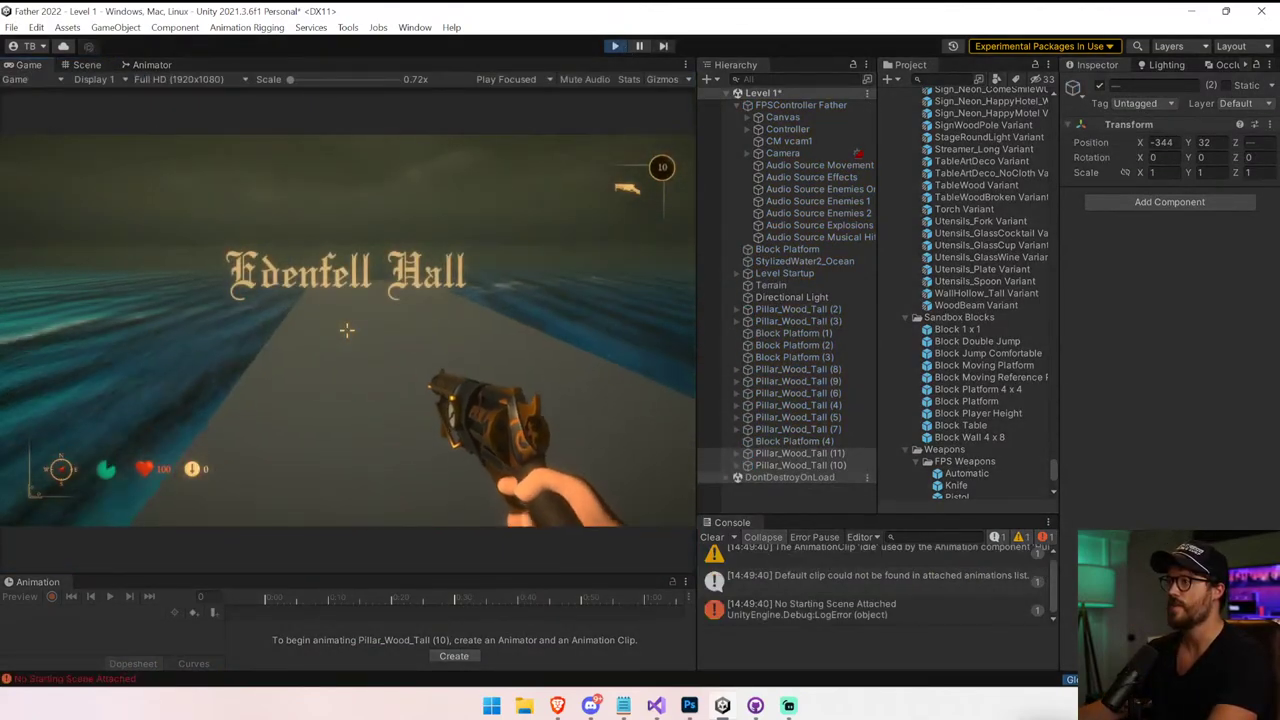
Run back along the dock to the shore and under the deck, stop the play test and save the scene
key(w)
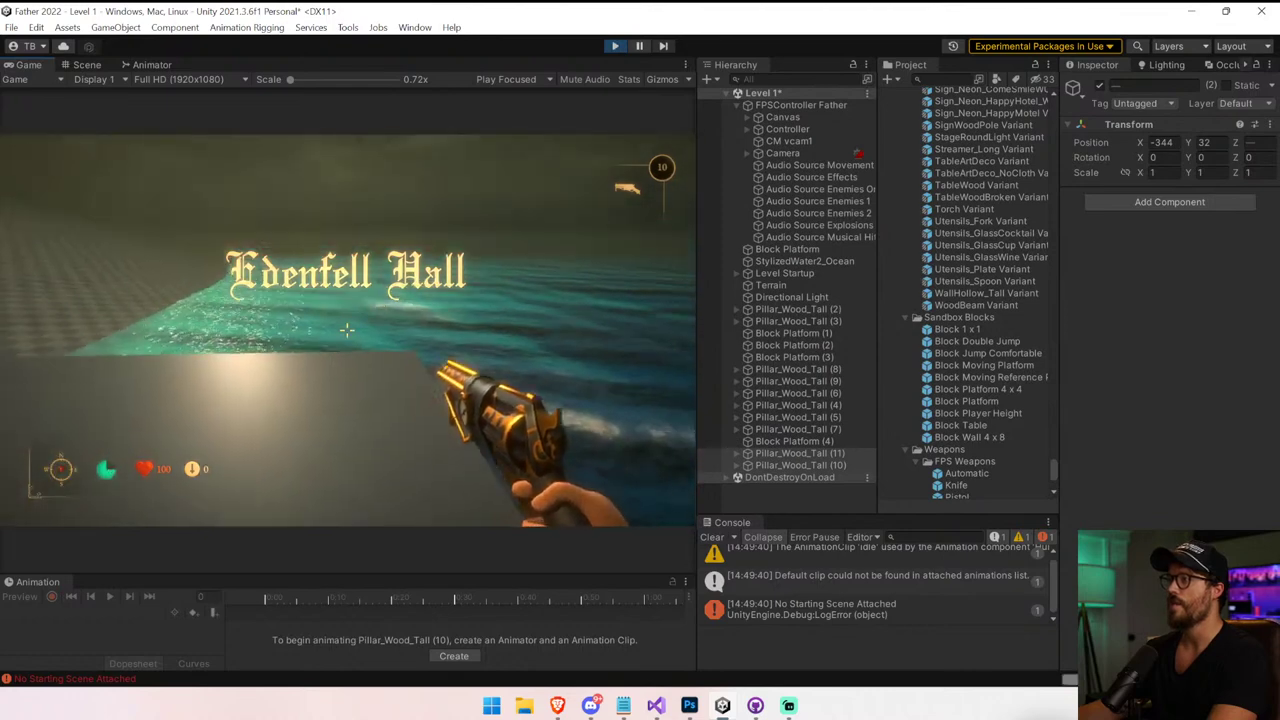
key(w)
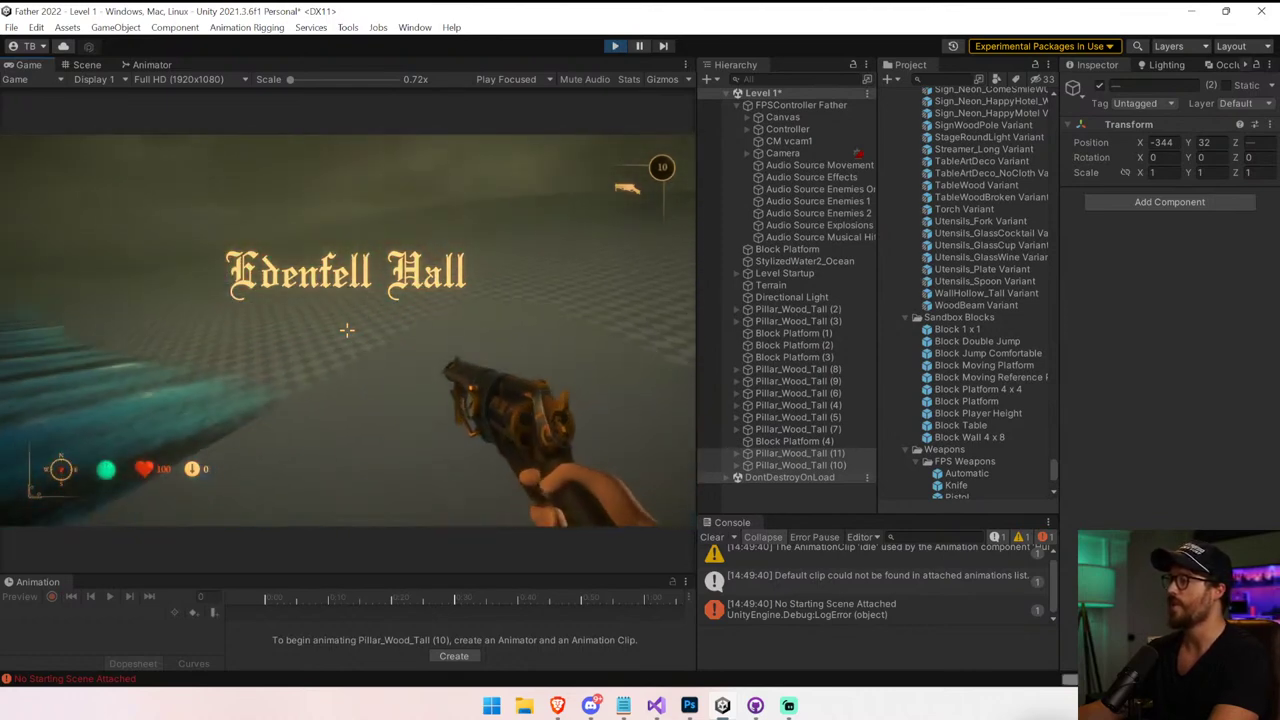
key(shift+w)
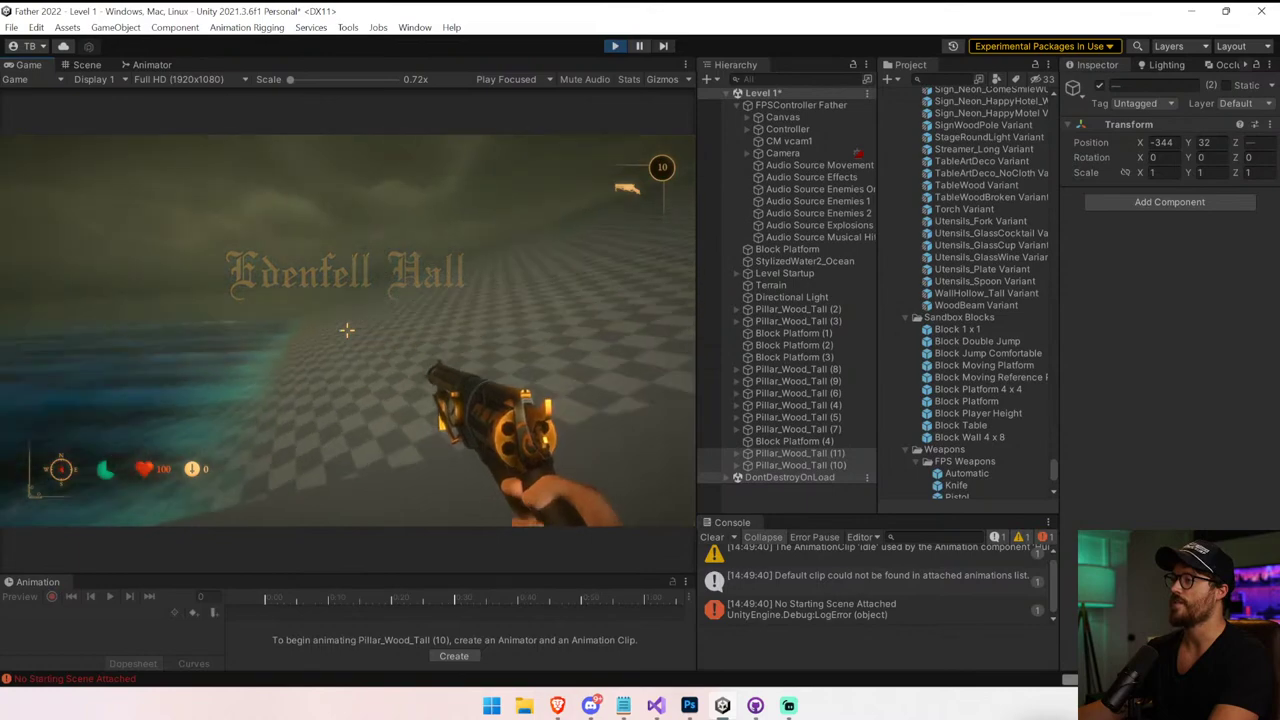
key(w)
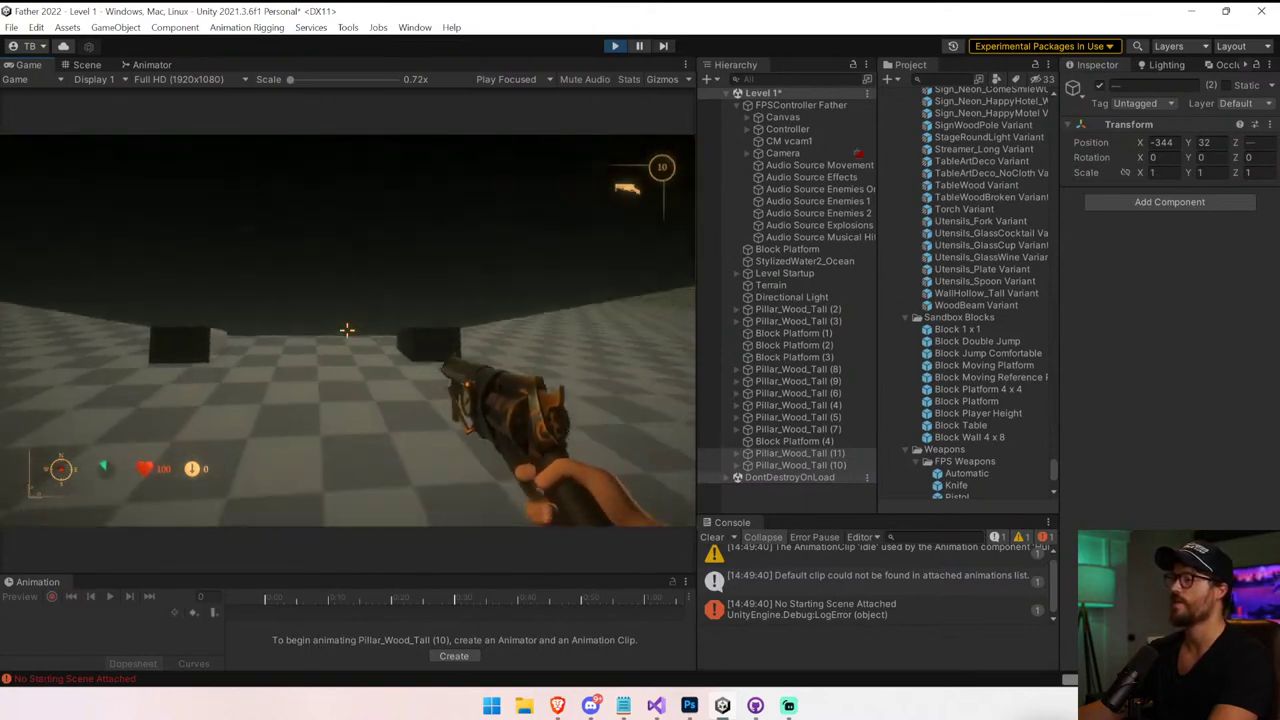
key(w)
key(space)
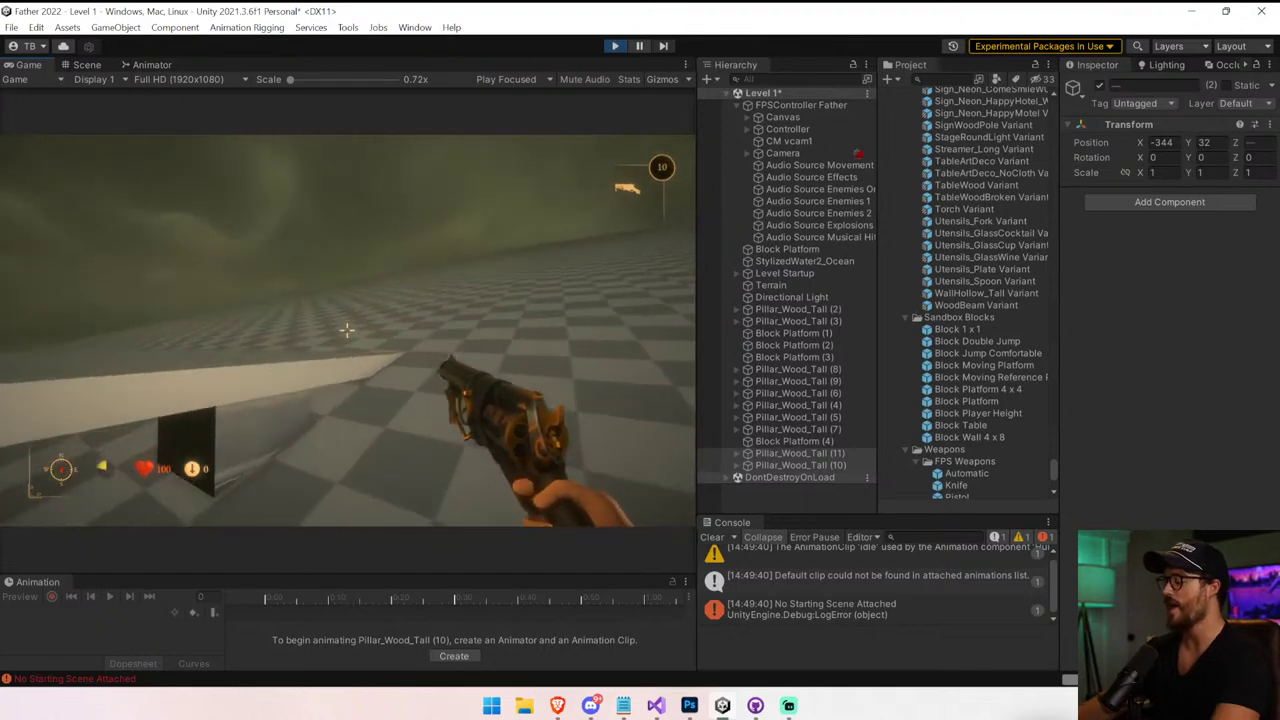
key(ctrl+p)
key(ctrl+s)
Lower the terrain hill from above with the Raise or Lower Terrain tool and the size 1121 soft brush centred on the island
key(w)
right_drag(348, 309, 396, 222)
click(441, 303)
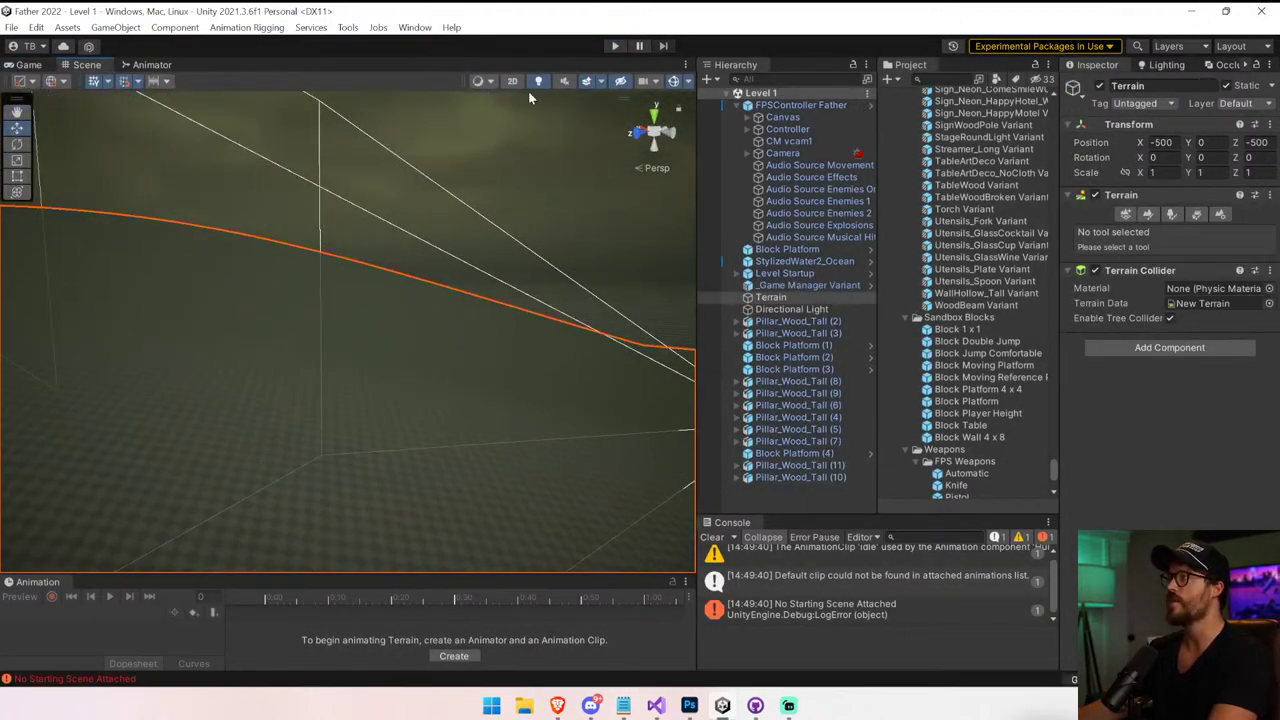
right_drag(592, 80, 407, 383)
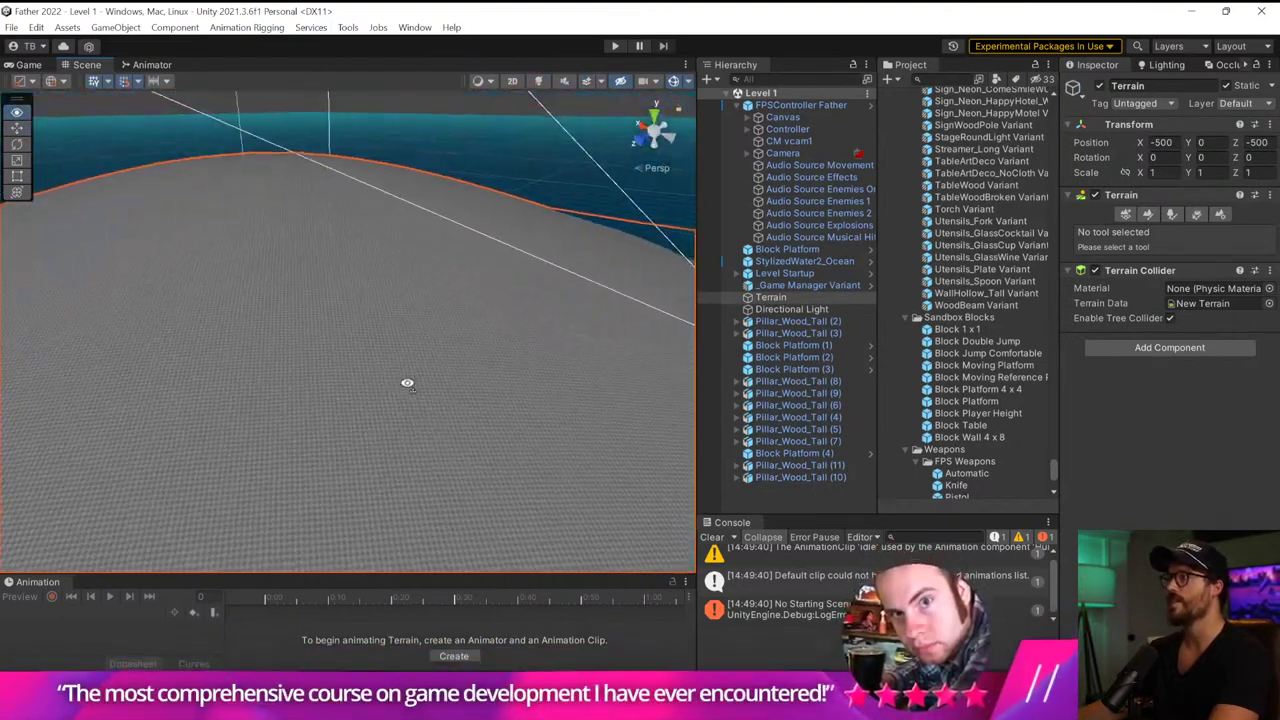
click(1150, 215)
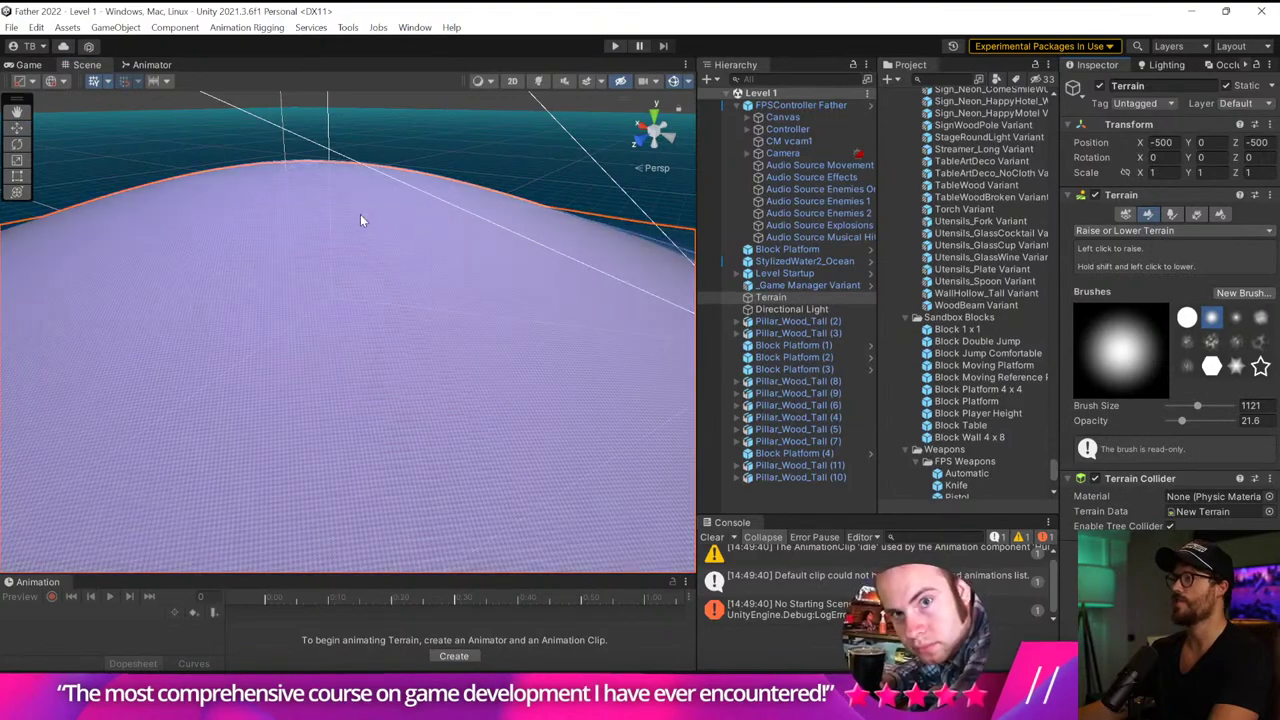
scroll(344, 226, down, 3)
scroll(342, 232, up, 3)
middle_drag(337, 248, 390, 345)
click(654, 117)
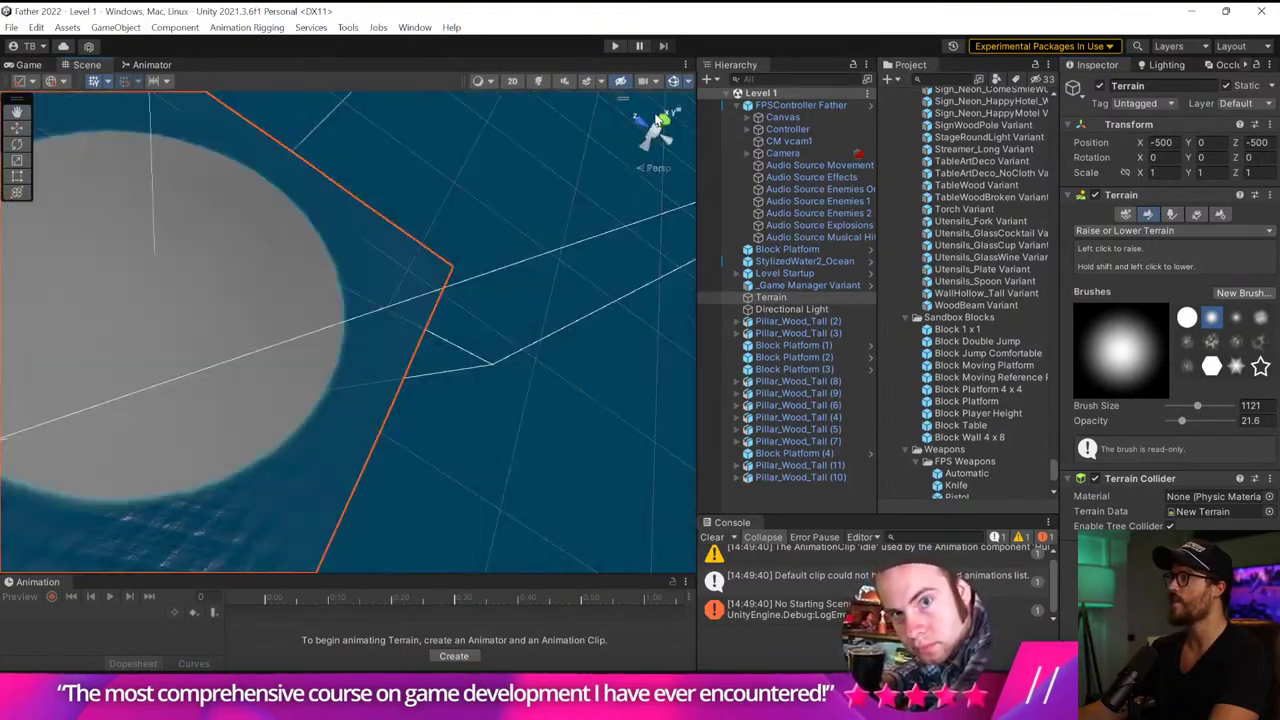
middle_drag(311, 217, 484, 285)
click(654, 132)
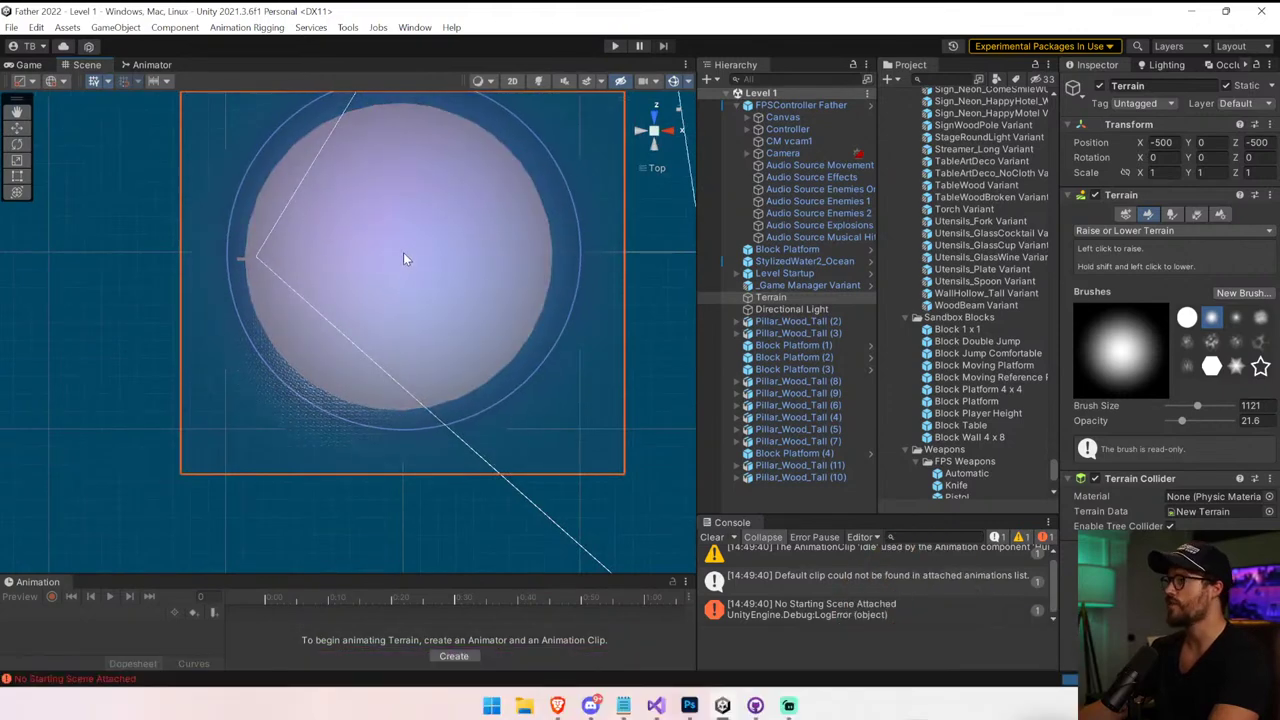
shift+click(403, 252)
shift+click(403, 252)
shift+click(403, 252)
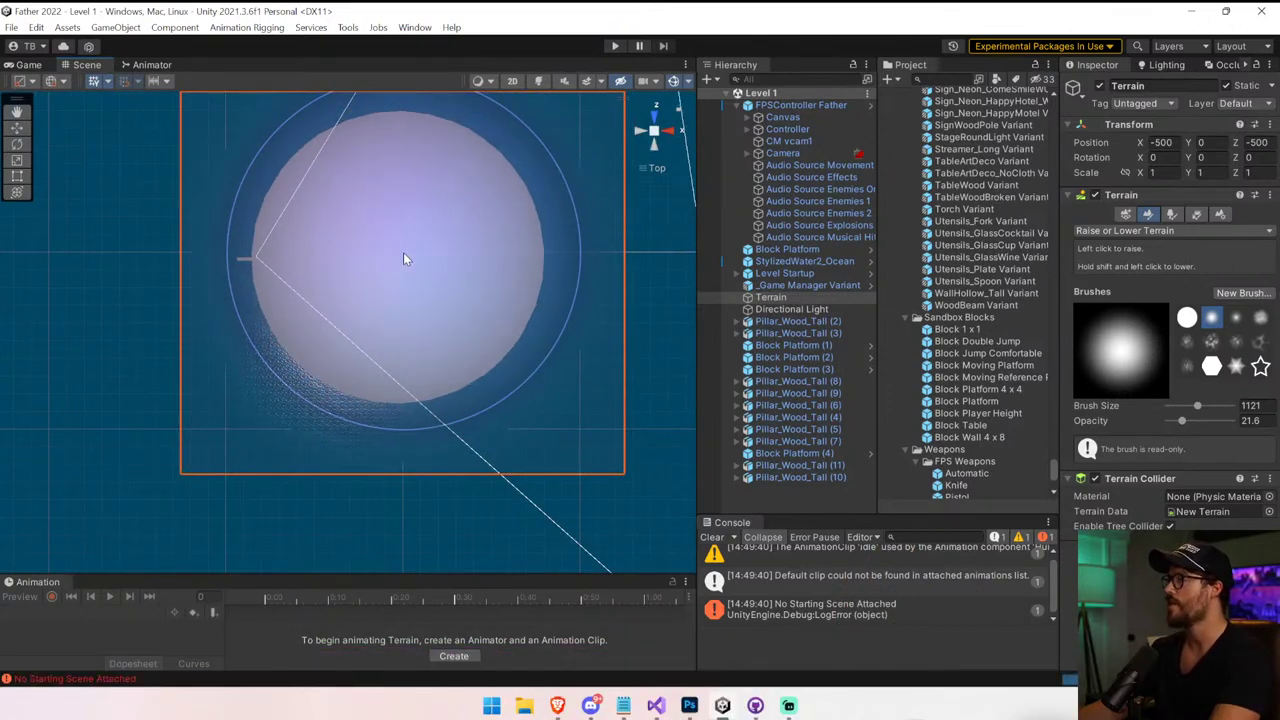
Set the terrain brush size to 548 and play the level to check the lowered hill's slope
drag(1188, 408, 1196, 406)
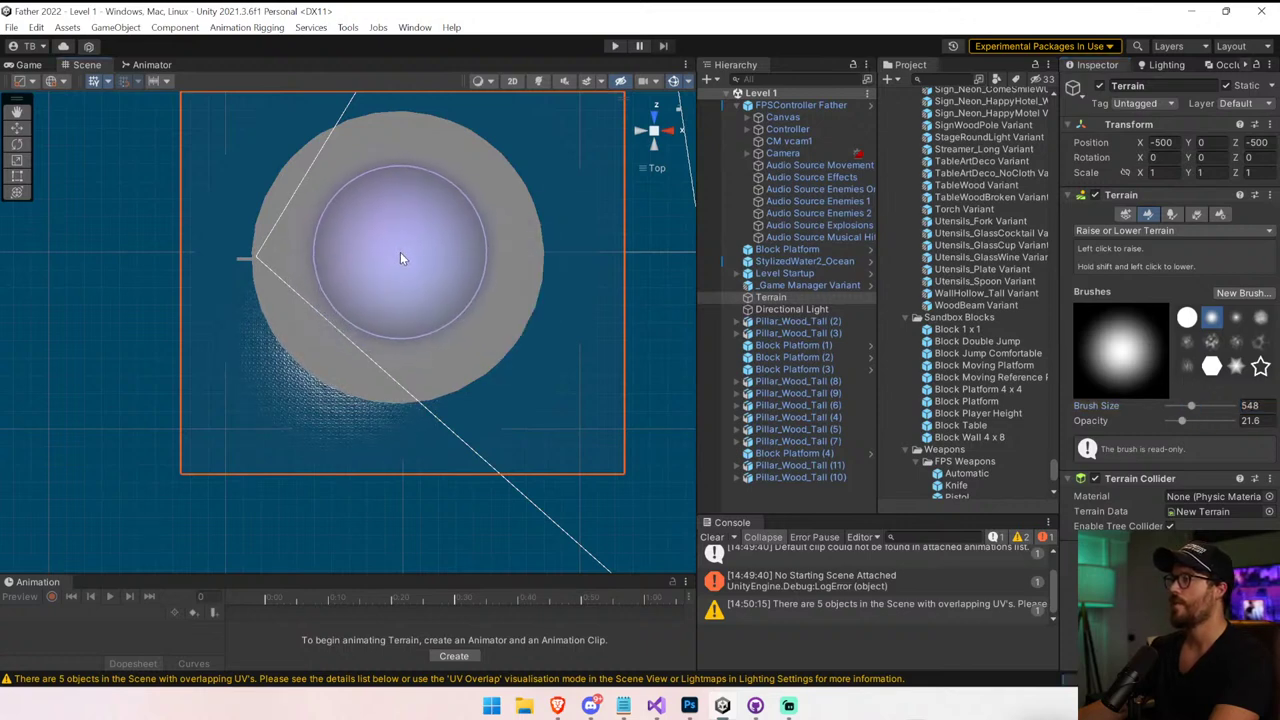
click(656, 148)
middle_drag(550, 186, 553, 211)
click(616, 47)
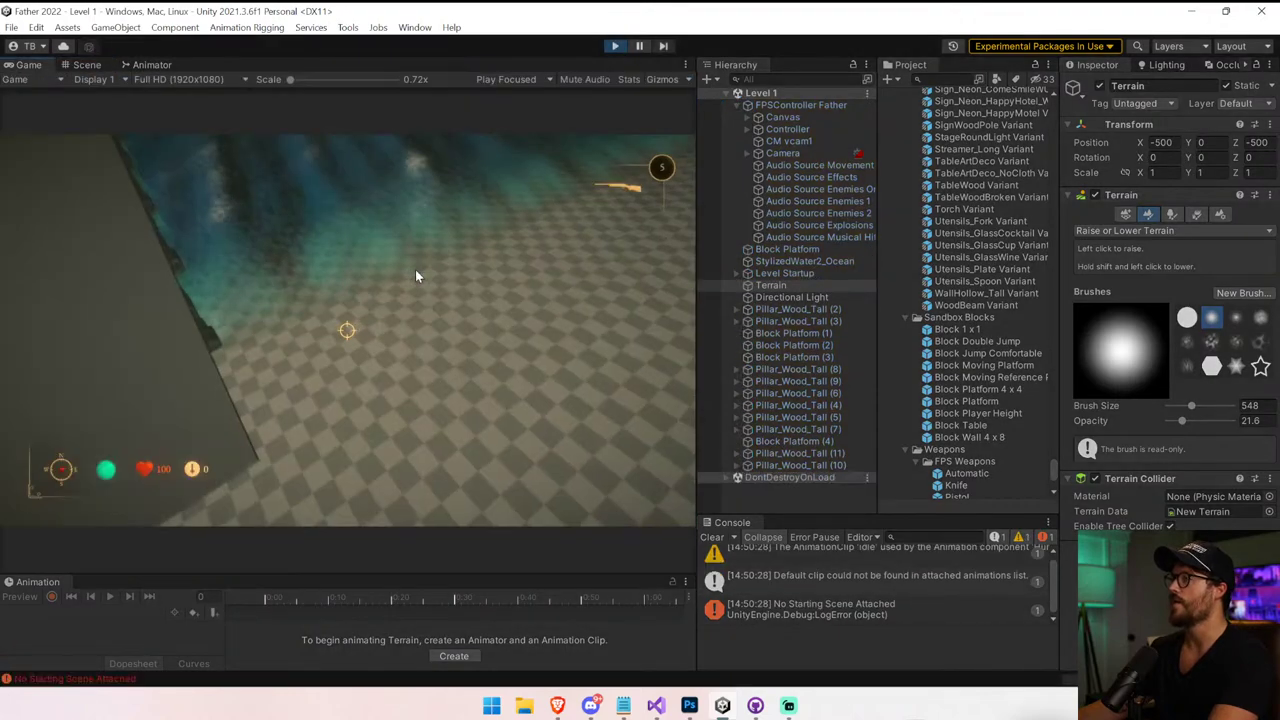
click(415, 270)
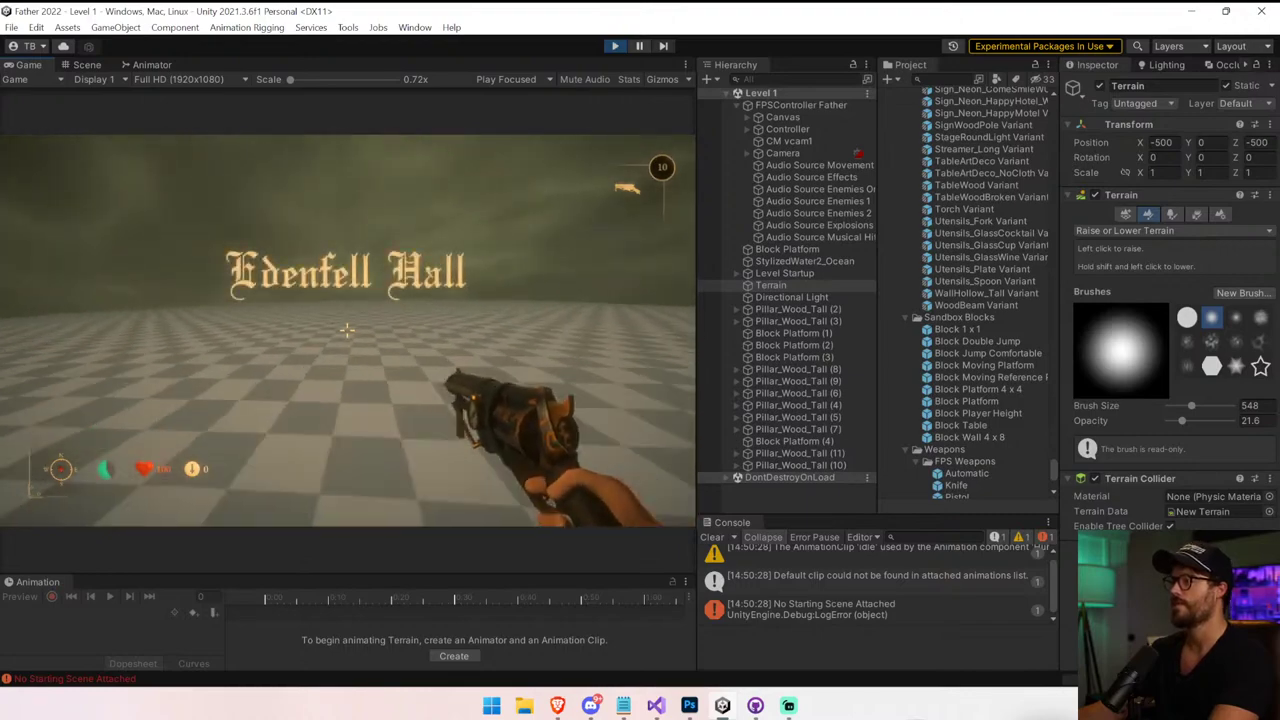
key(w)
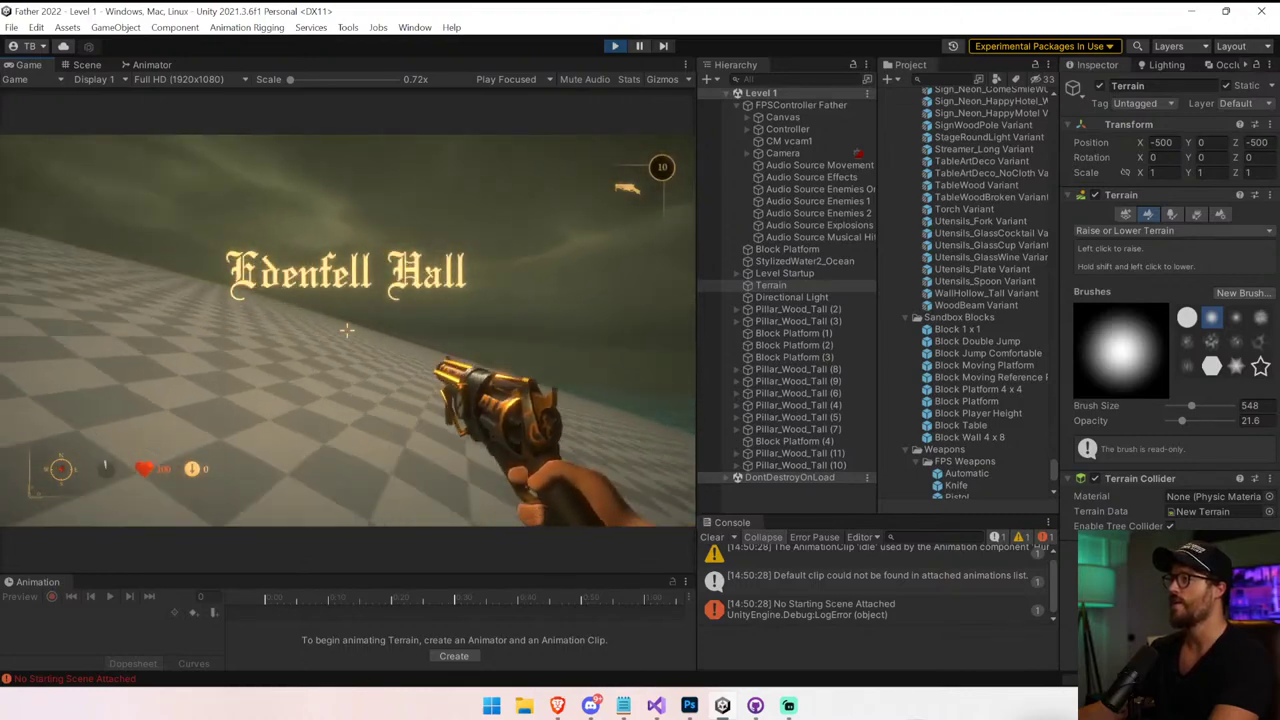
key(ctrl+p)
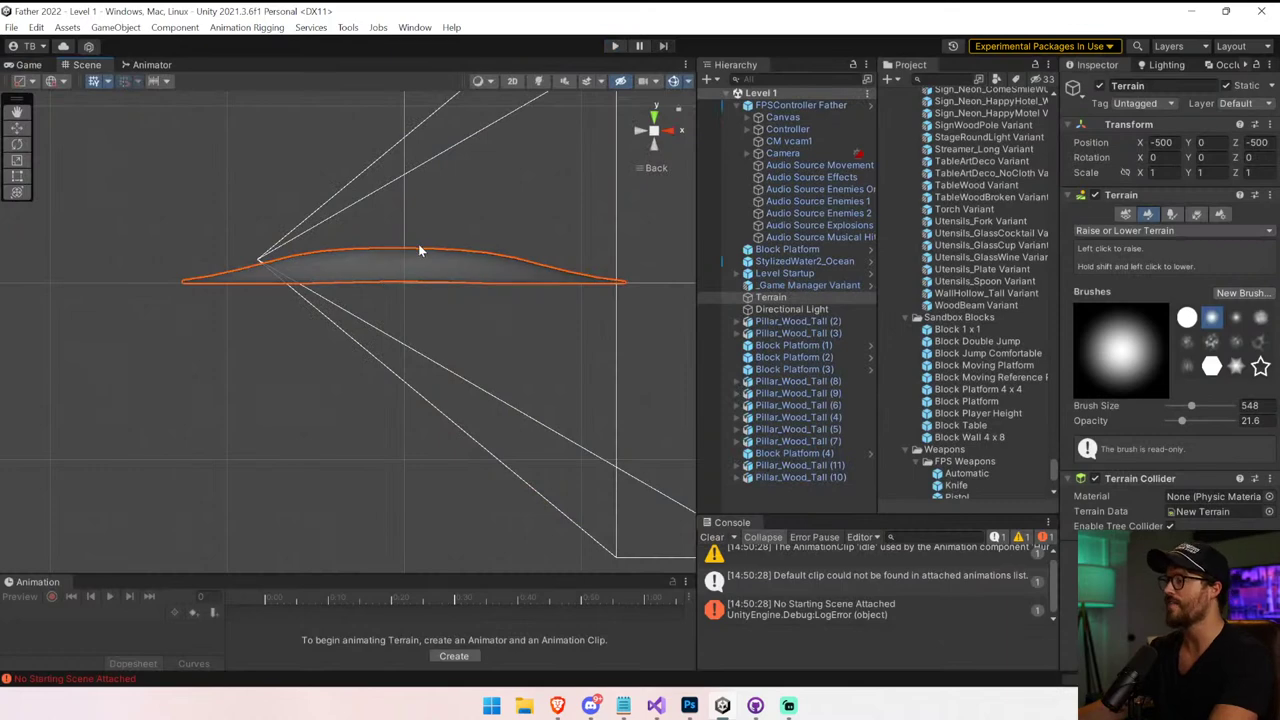
Flatten the hill's centre with the size 548 soft brush, inspect its profile from the side and play-test the level
click(654, 118)
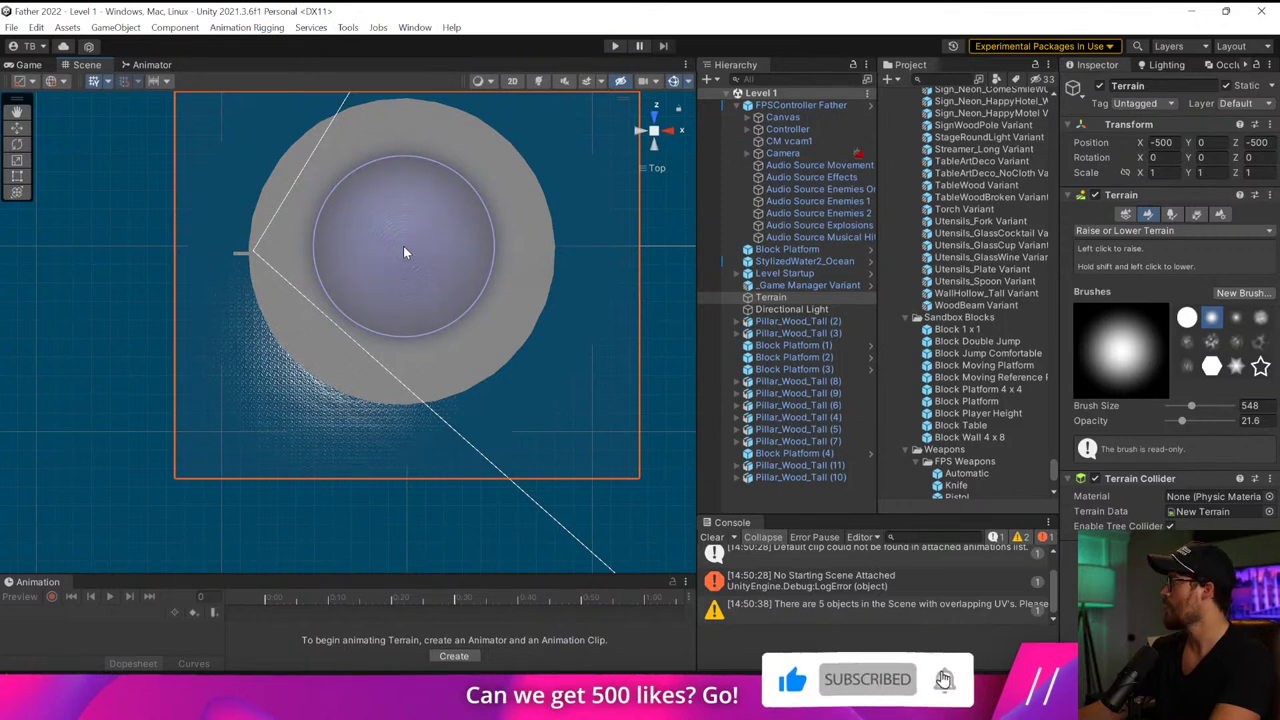
click(405, 252)
click(405, 252)
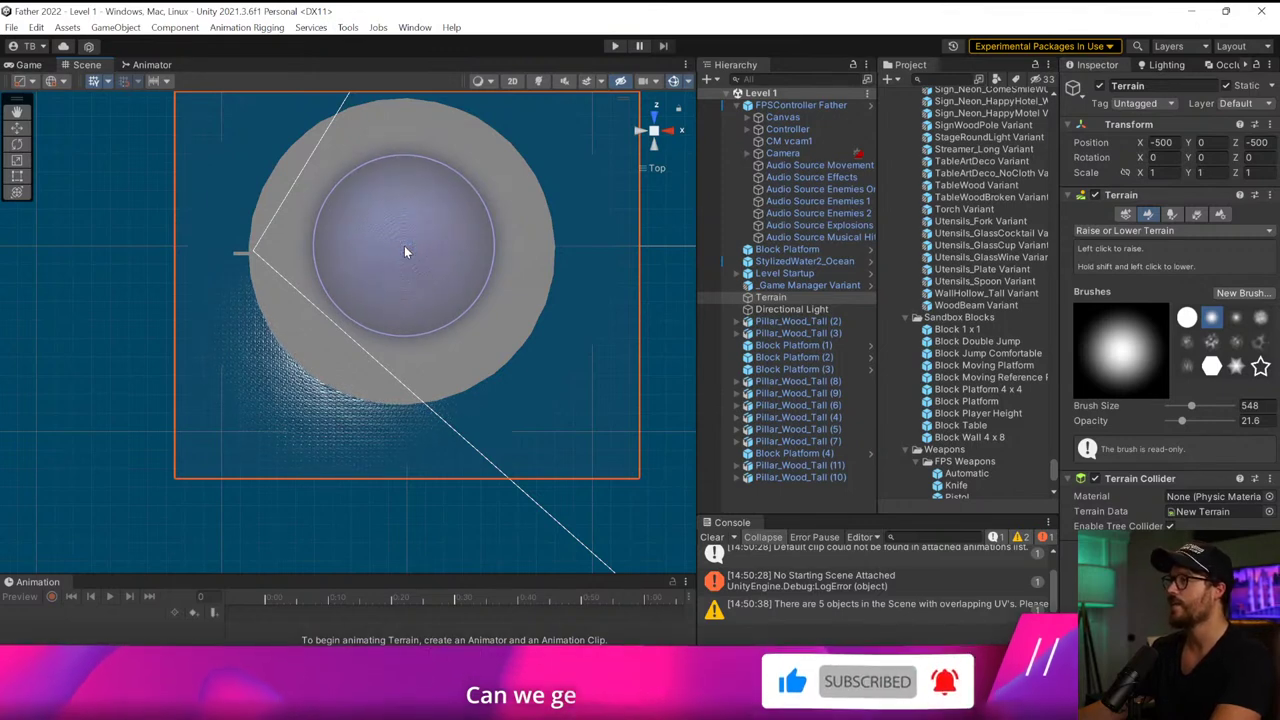
click(656, 120)
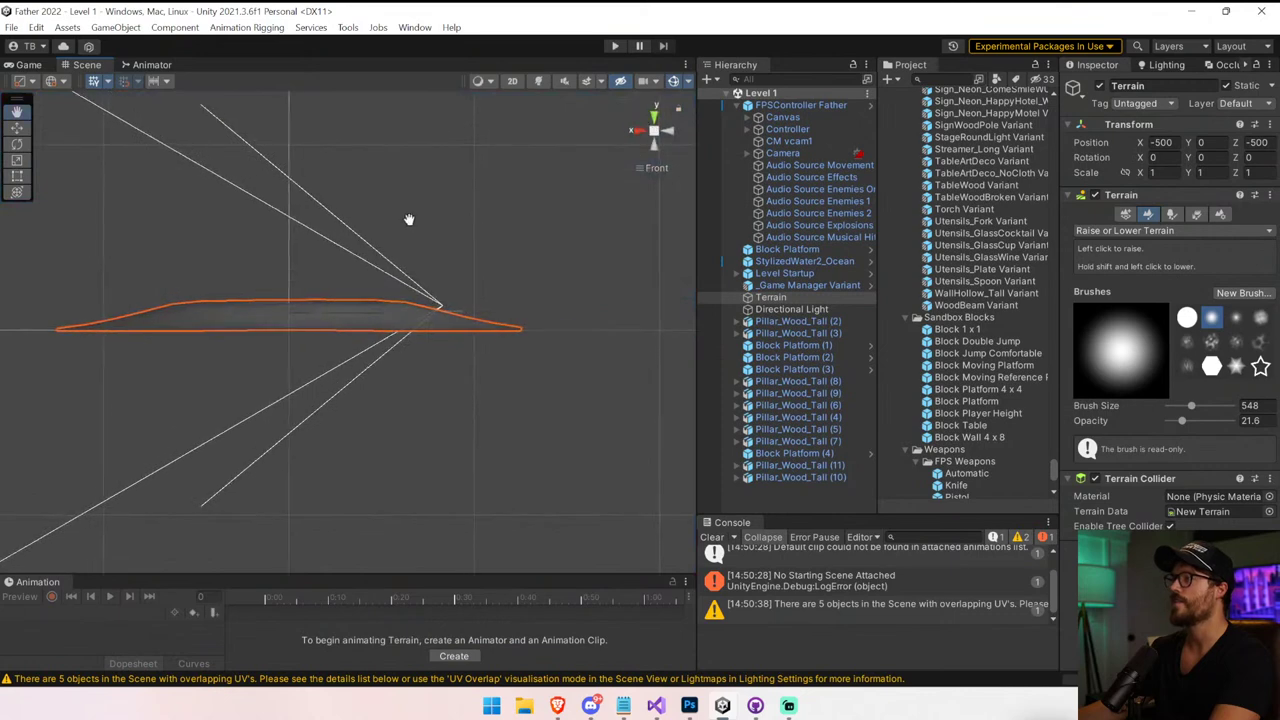
middle_drag(409, 220, 416, 266)
alt+drag(351, 223, 364, 369)
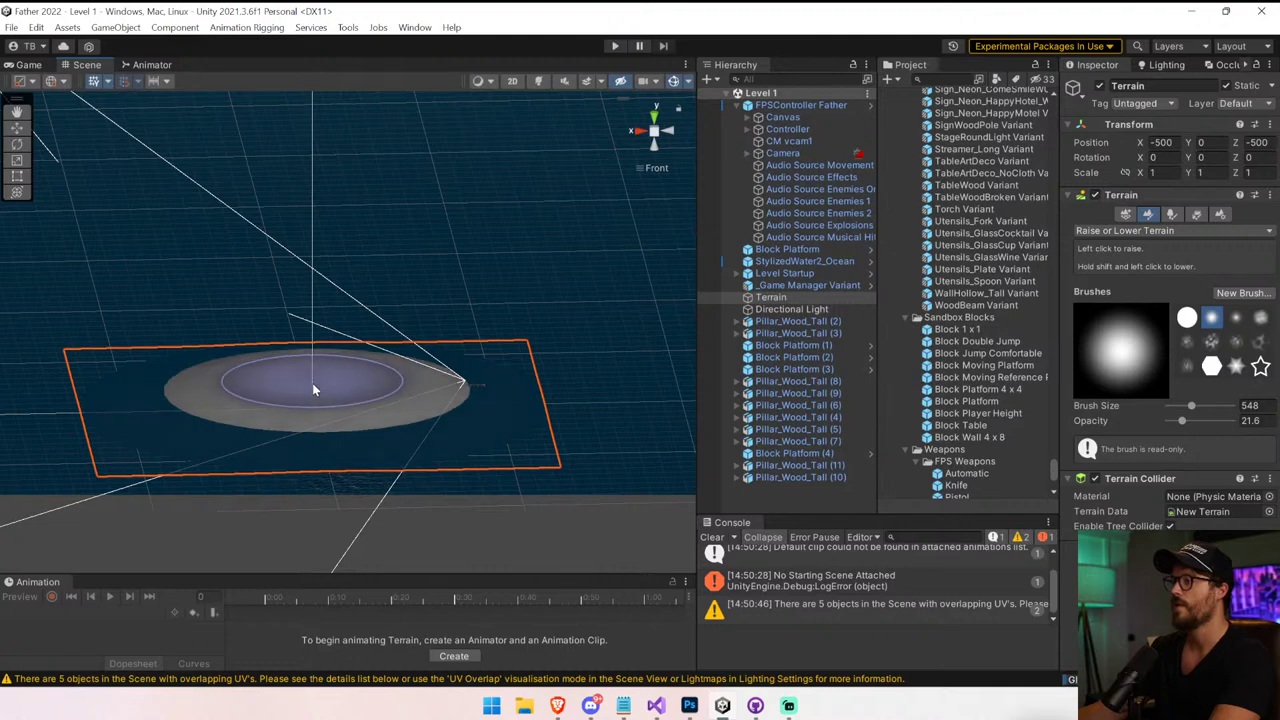
key(ctrl+p)
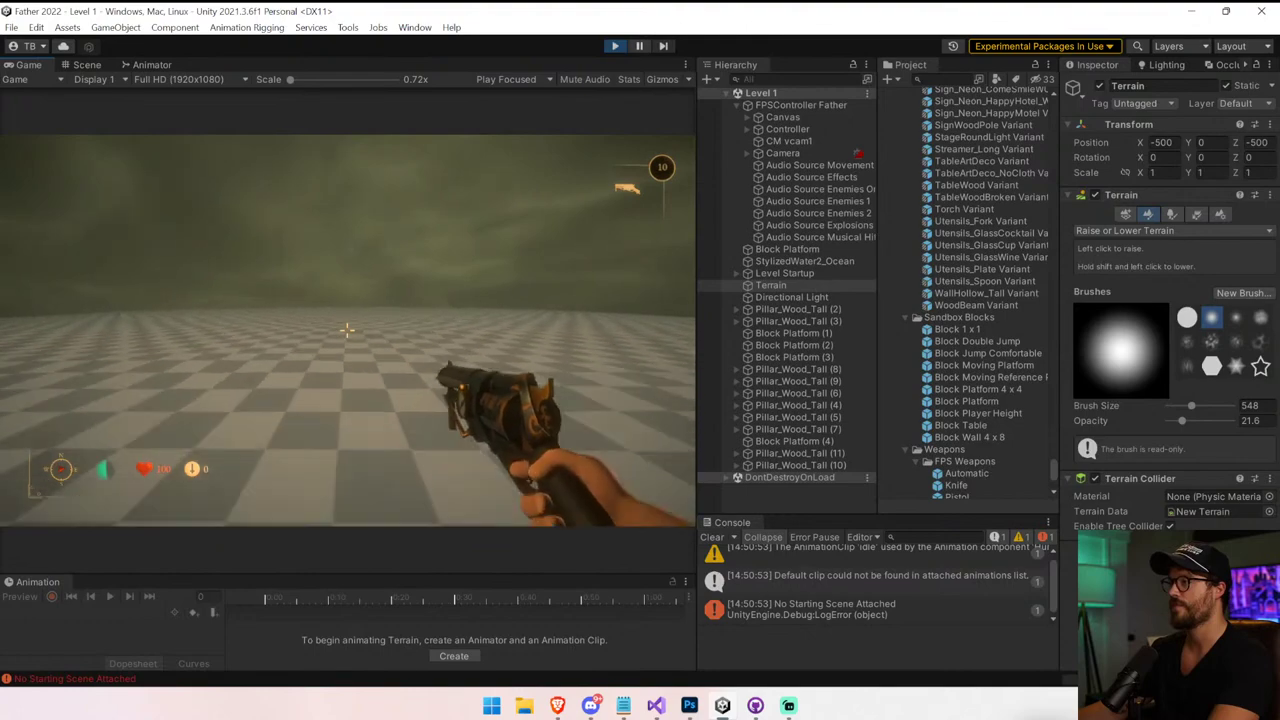
key(ctrl+p)
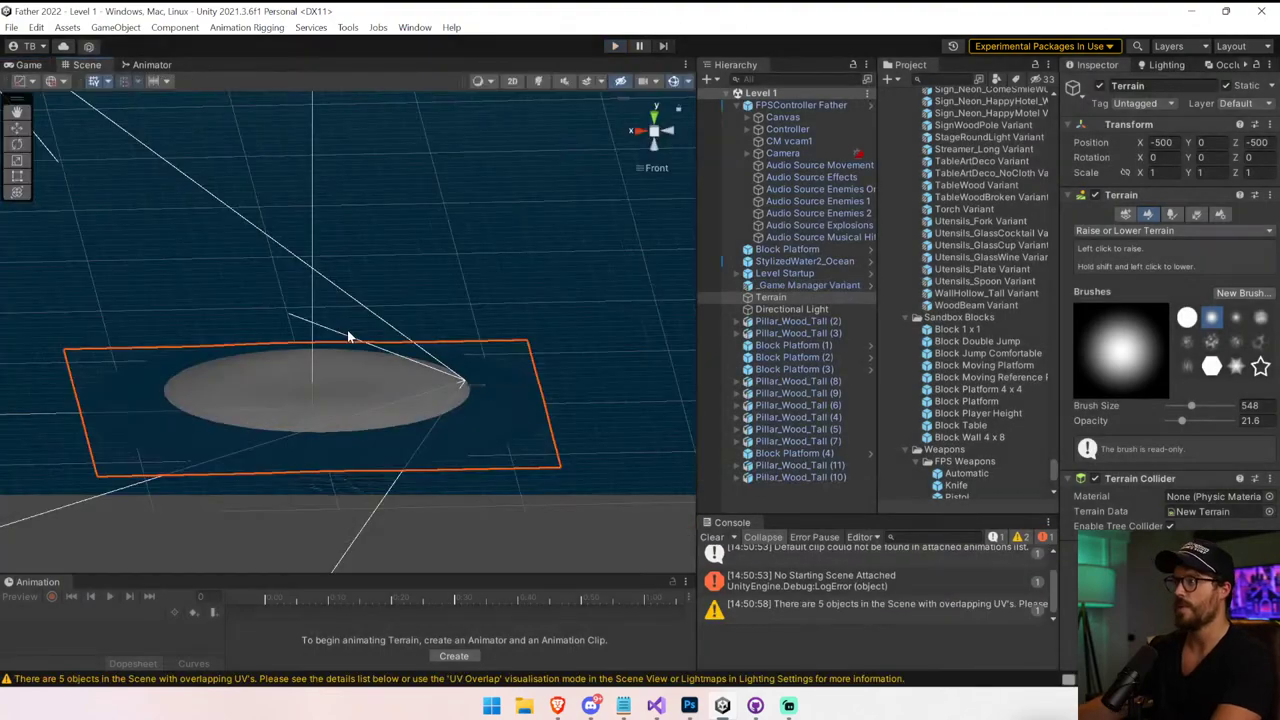
Switch the terrain tool to Set Height with world height 44, paint over the hill and play-test the level
click(655, 136)
right_drag(400, 312, 396, 351)
mouse_move(396, 351)
alt+mouse_down()
mouse_move(437, 346)
mouse_move(189, 357)
mouse_move(257, 277)
mouse_move(156, 374)
alt+mouse_up()
right_drag(208, 374, 237, 418)
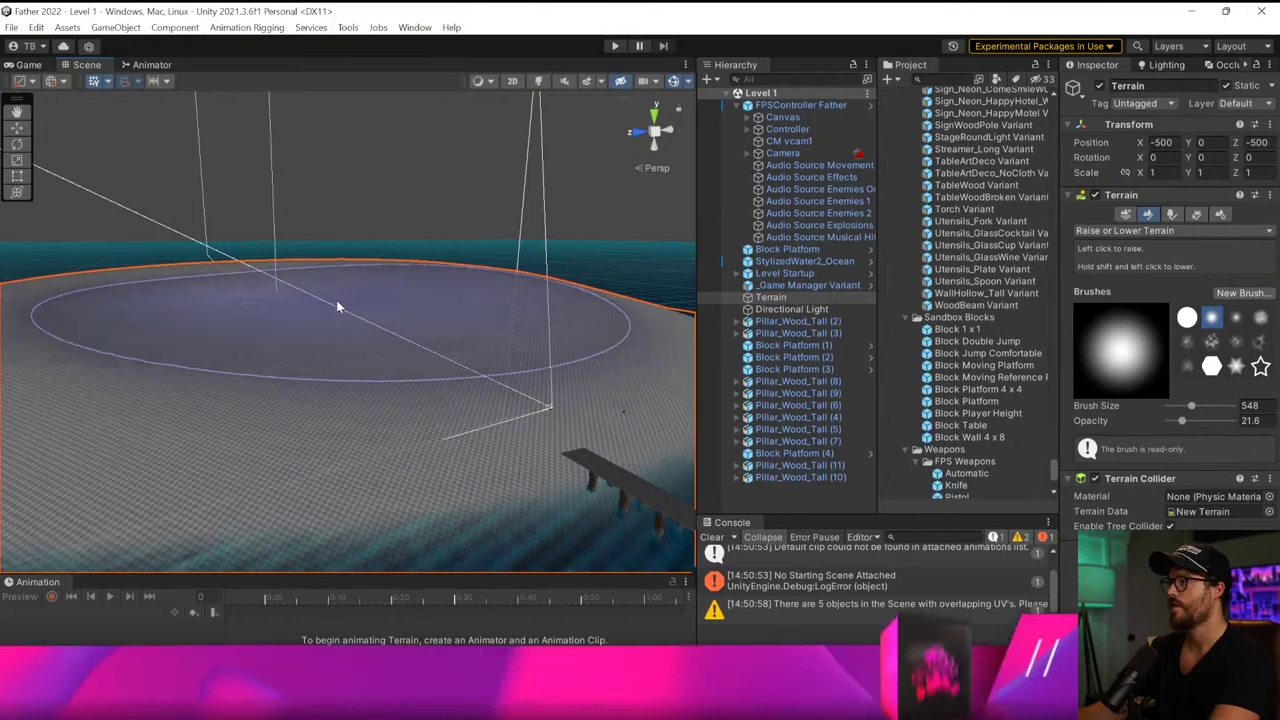
key(w)
right_drag(310, 236, 271, 238)
key(d)
alt+drag(271, 237, 280, 277)
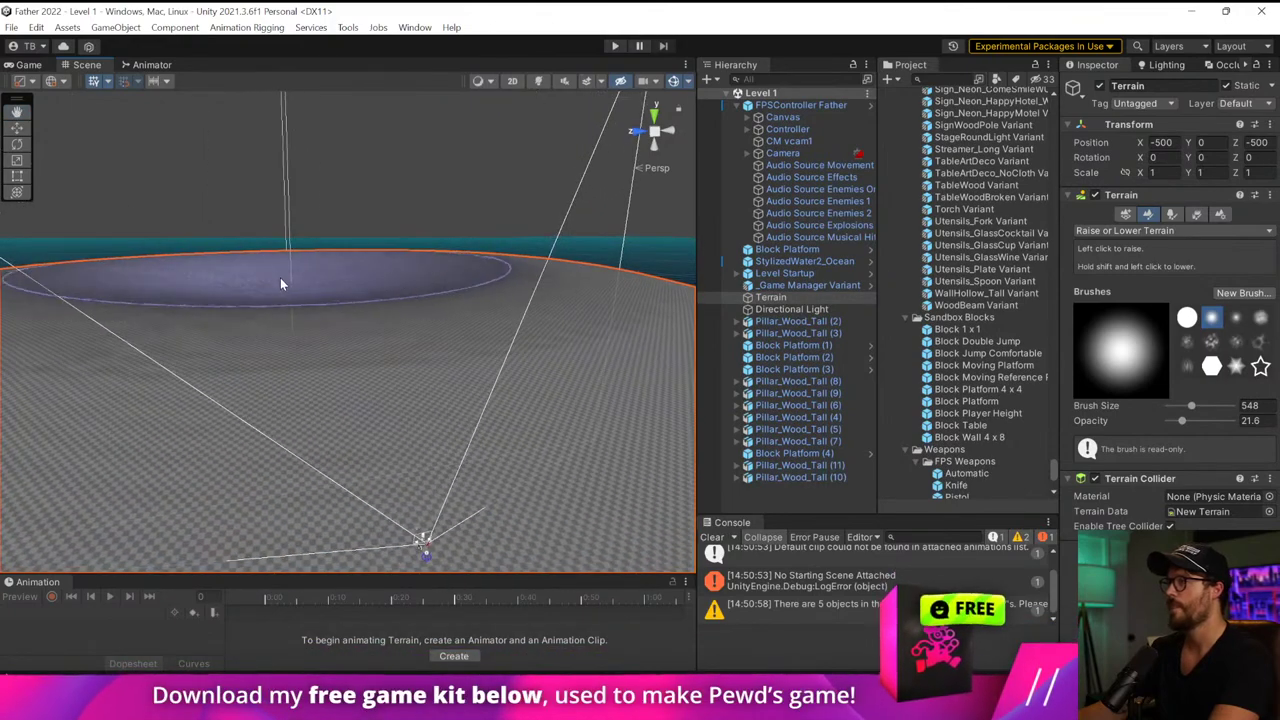
click(1140, 231)
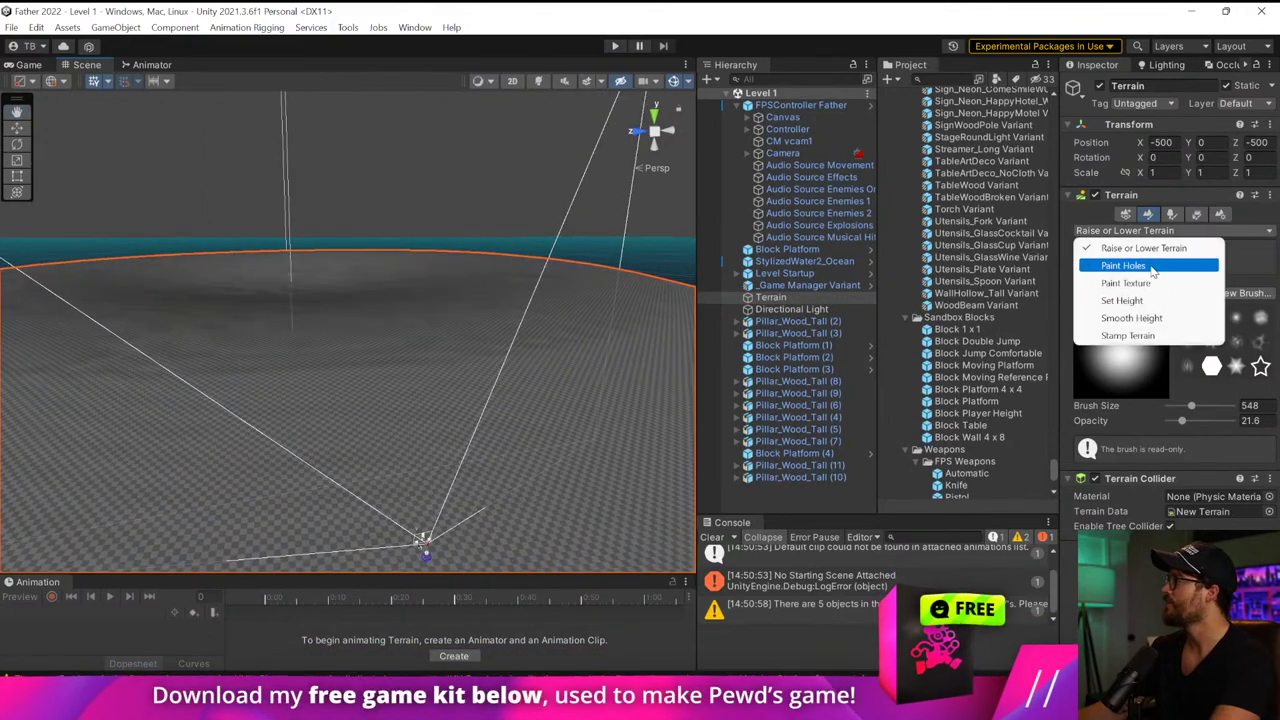
click(1125, 300)
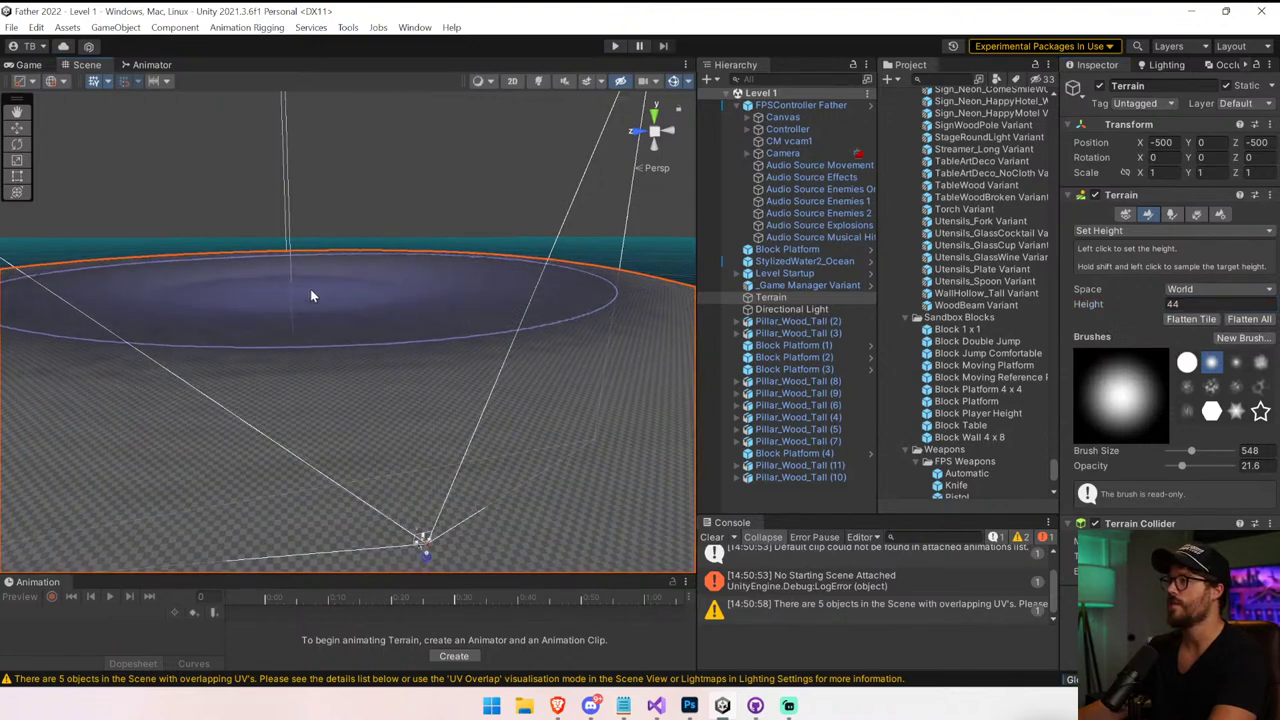
mouse_move(350, 292)
right_down()
mouse_move(508, 313)
mouse_move(439, 292)
right_up()
scroll(192, 294, down, 5)
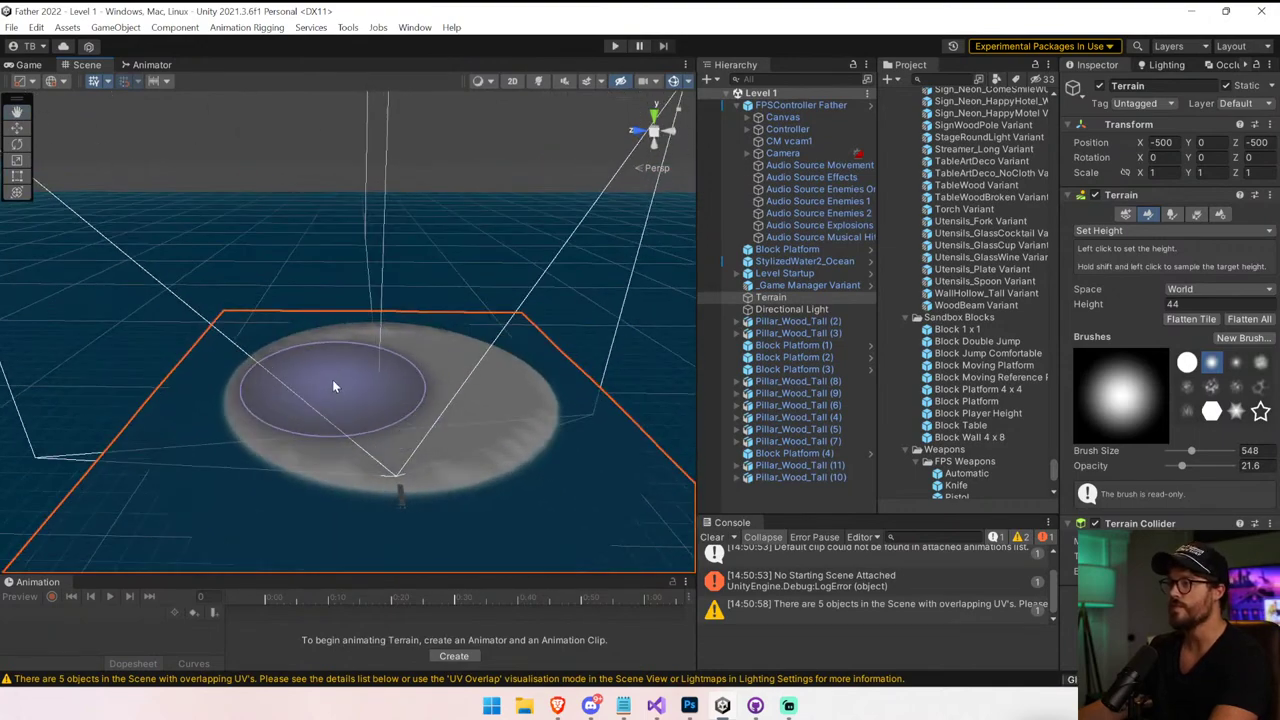
right_drag(414, 362, 487, 381)
click(615, 46)
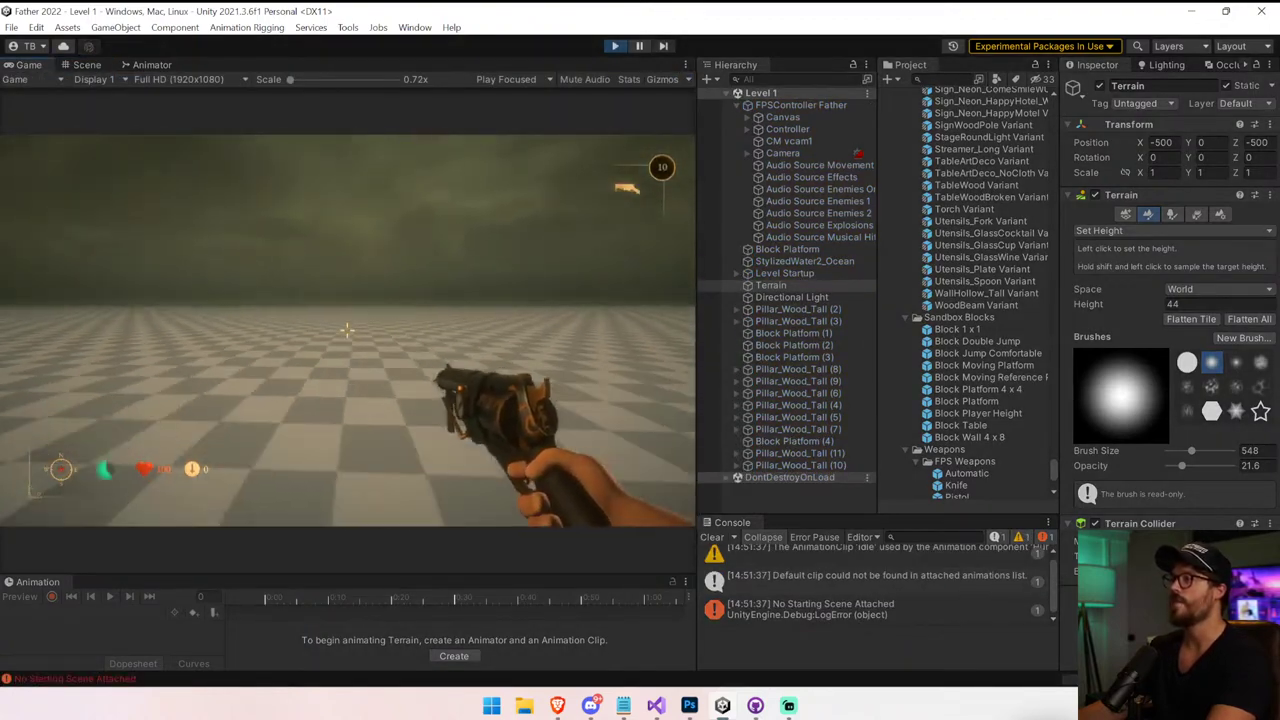
key(ctrl+p)
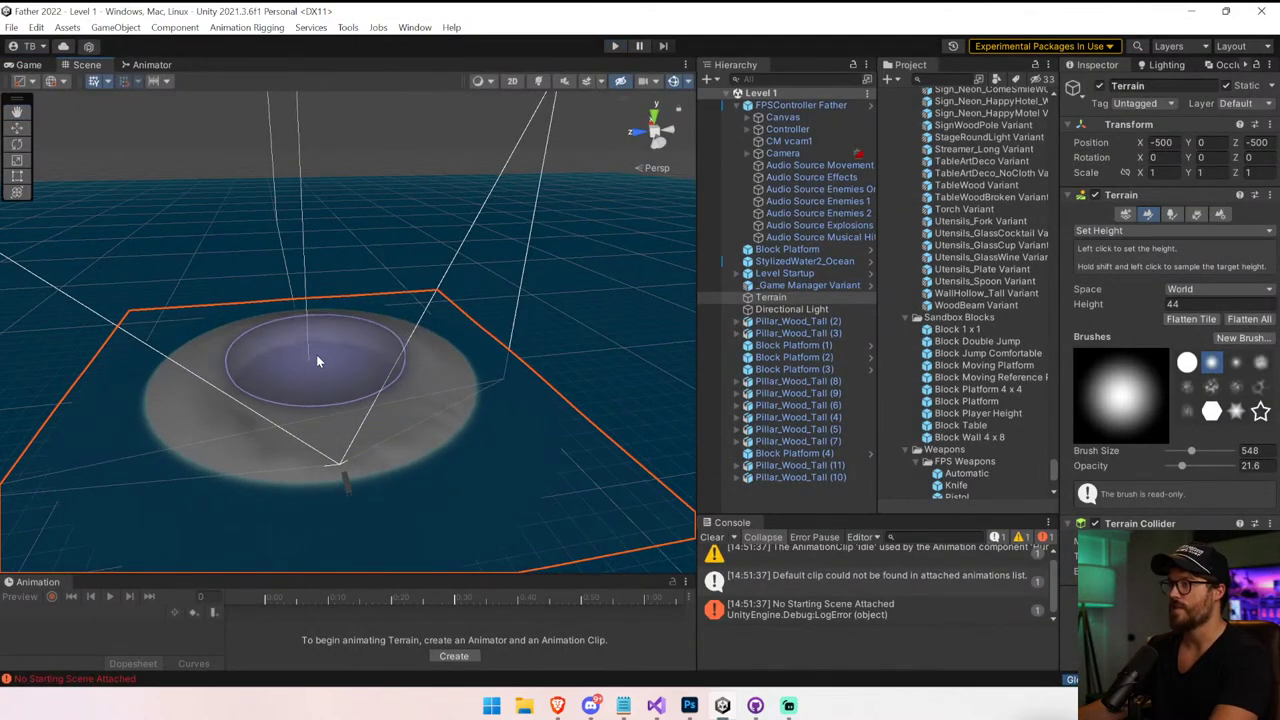
Sample a target height of 44.00293 at the hill's centre, paint the centre at that height and play-test the level
shift+click(312, 363)
drag(312, 363, 315, 366)
right_drag(507, 328, 599, 249)
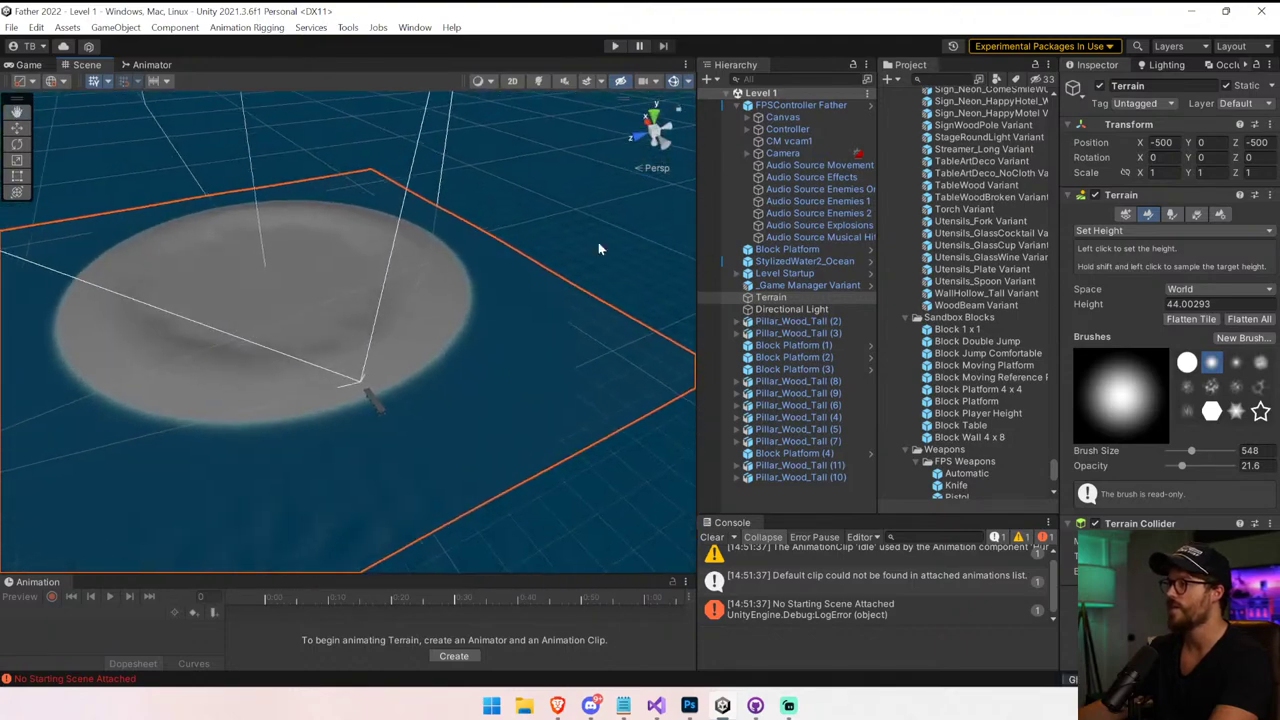
click(614, 46)
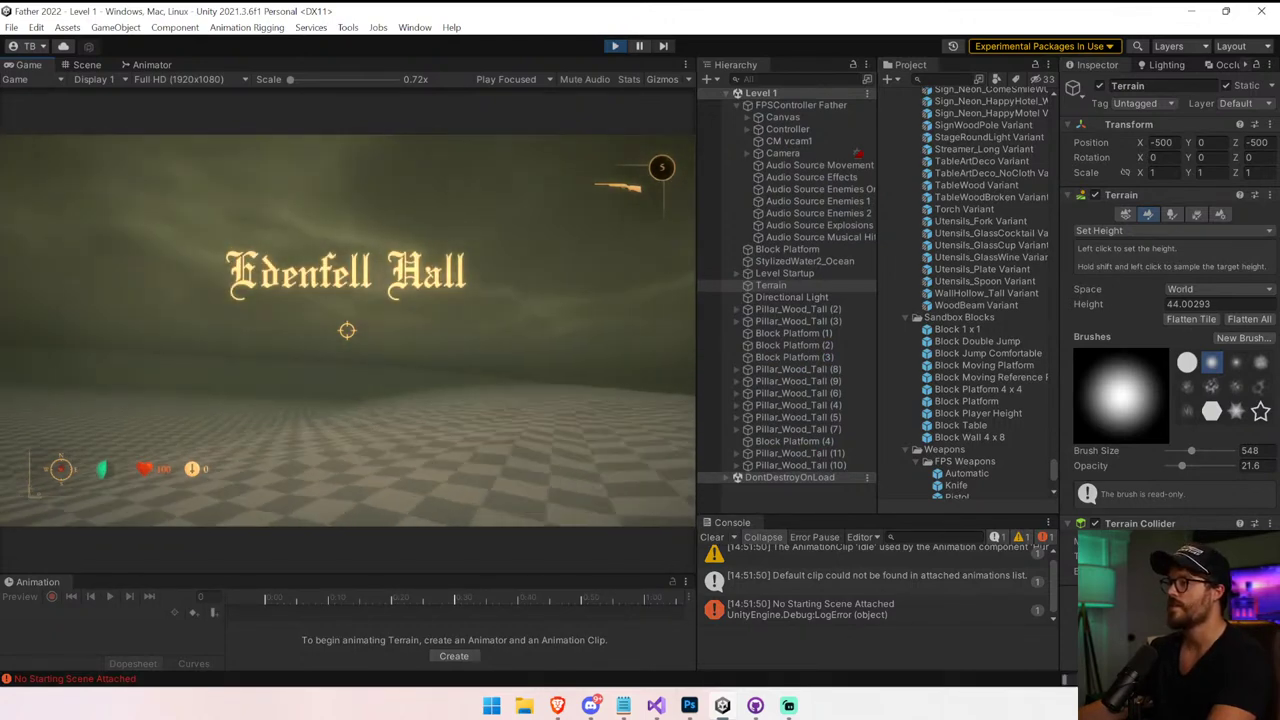
key(ctrl+p)
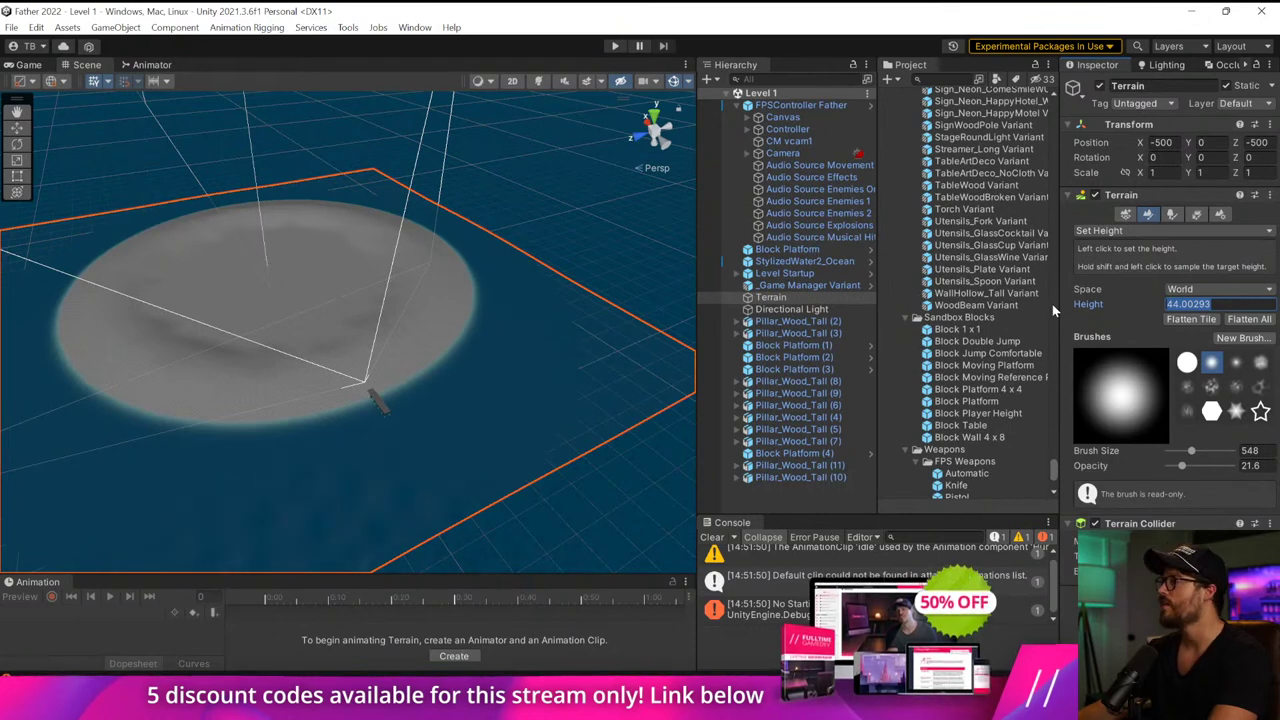
Set the Set Height target to 62, paint the hill's centre with it and start playing the level
text(62)
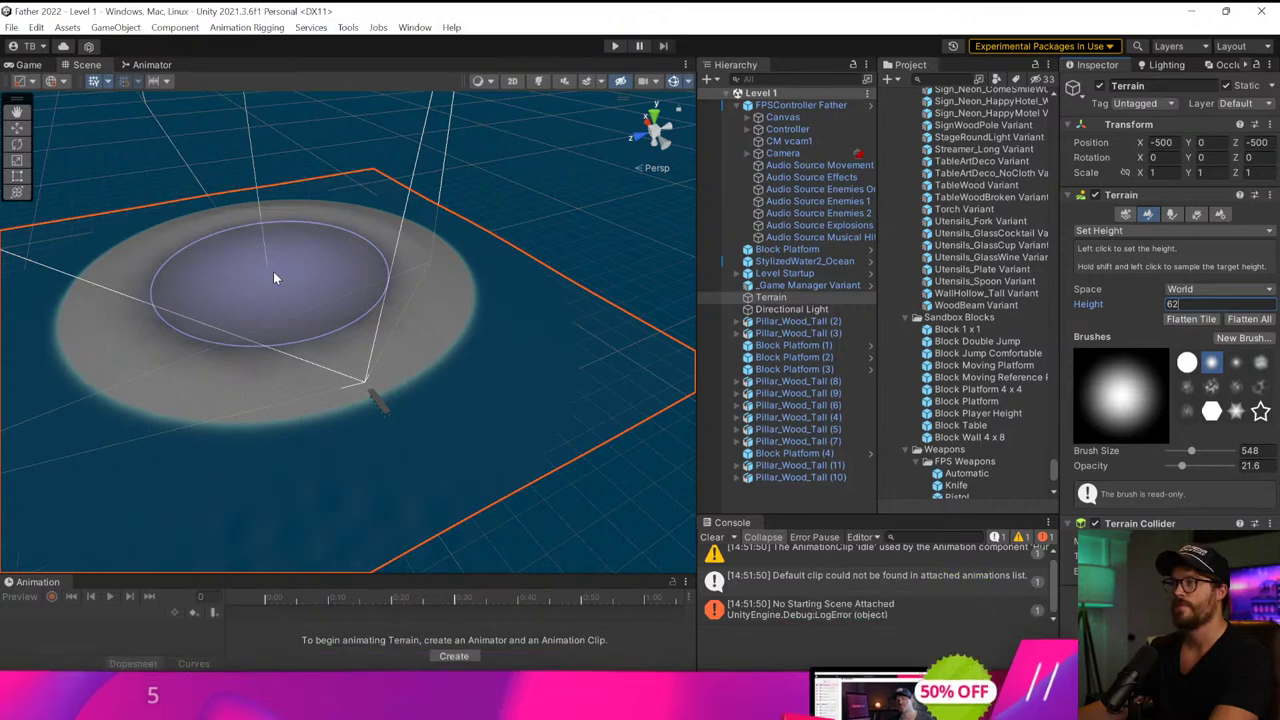
drag(274, 272, 269, 261)
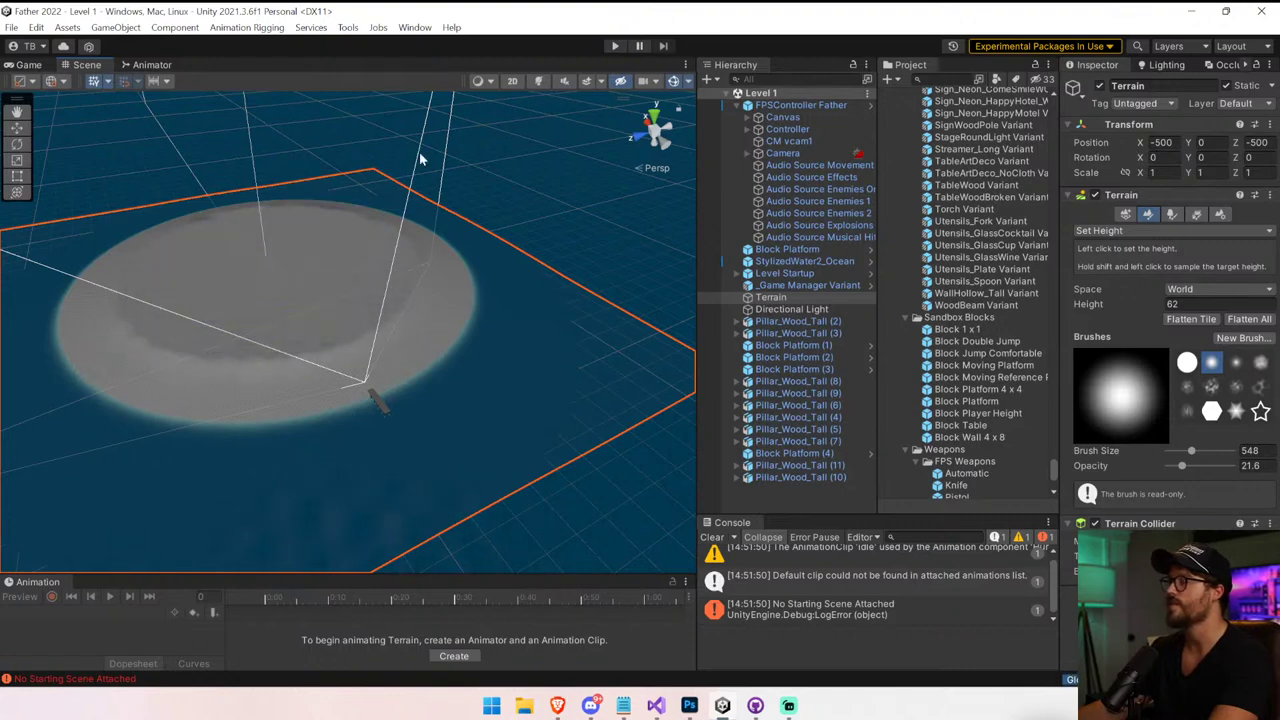
click(615, 47)
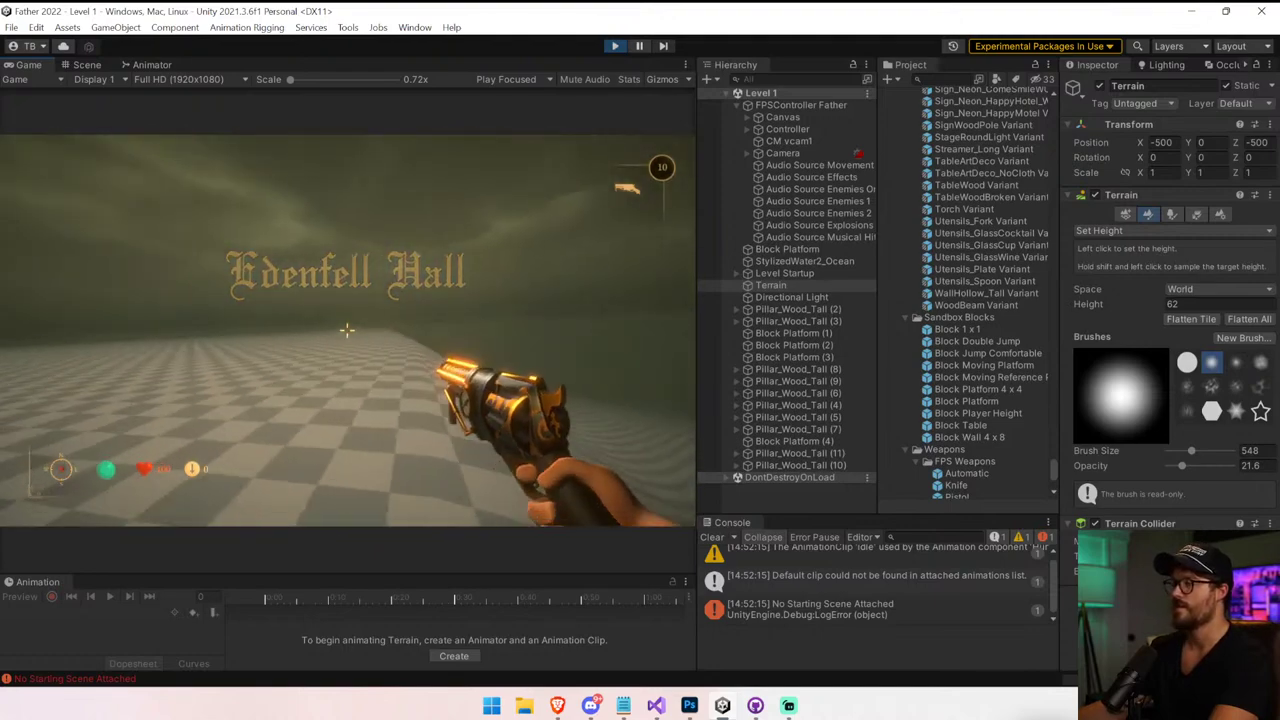
Stop the play-test and smooth the hill's centre using Smooth Height with the size 548 soft brush at opacity 100
key(ctrl+p)
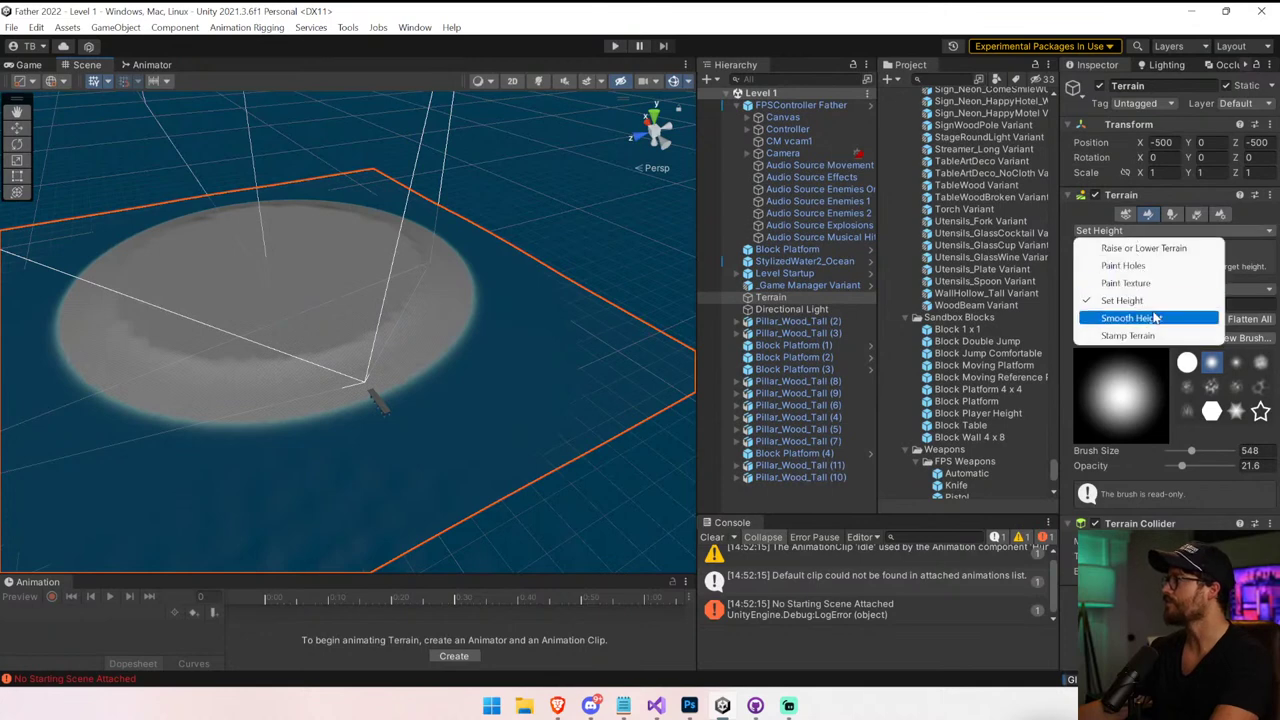
click(1130, 318)
mouse_move(271, 302)
mouse_down()
mouse_move(257, 297)
mouse_move(326, 261)
mouse_up()
drag(1182, 418, 1234, 418)
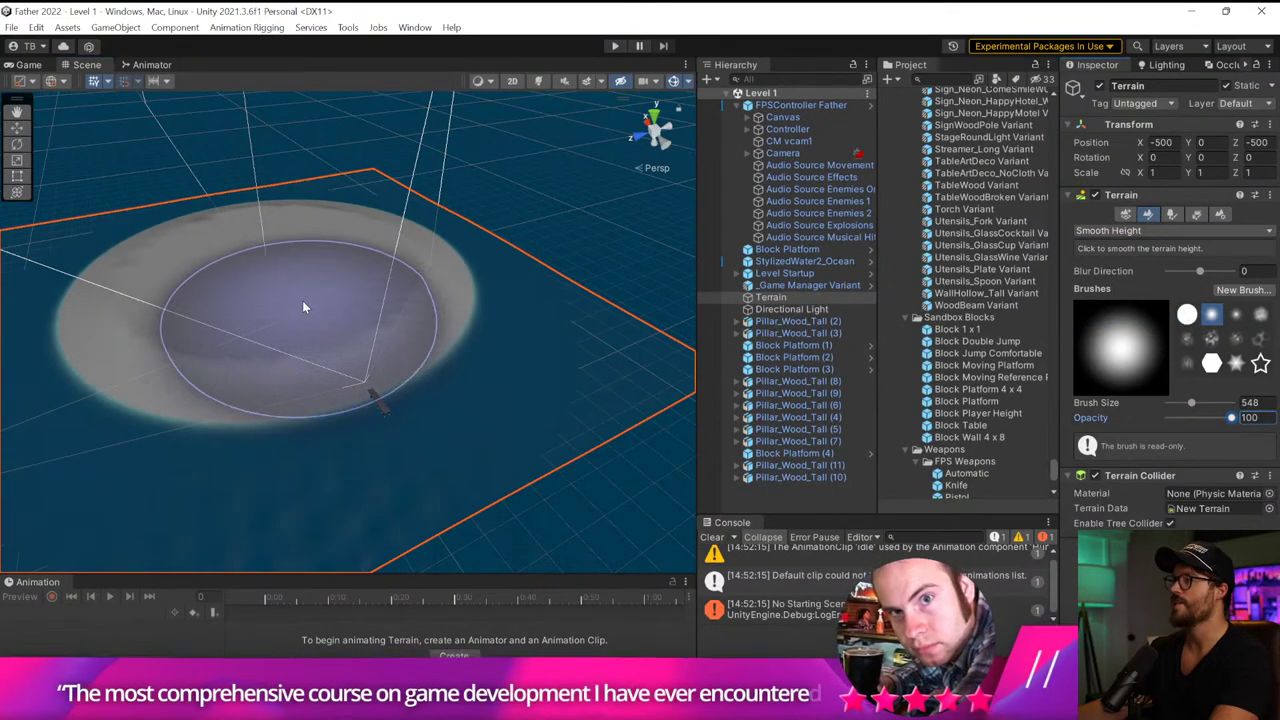
mouse_move(302, 301)
mouse_down()
mouse_move(367, 282)
mouse_move(280, 244)
mouse_move(220, 267)
mouse_move(268, 275)
mouse_move(220, 278)
mouse_move(312, 298)
mouse_move(331, 243)
mouse_move(208, 260)
mouse_move(226, 296)
mouse_move(369, 318)
mouse_move(326, 265)
mouse_up()
click(17, 128)
scroll(317, 294, up, 5)
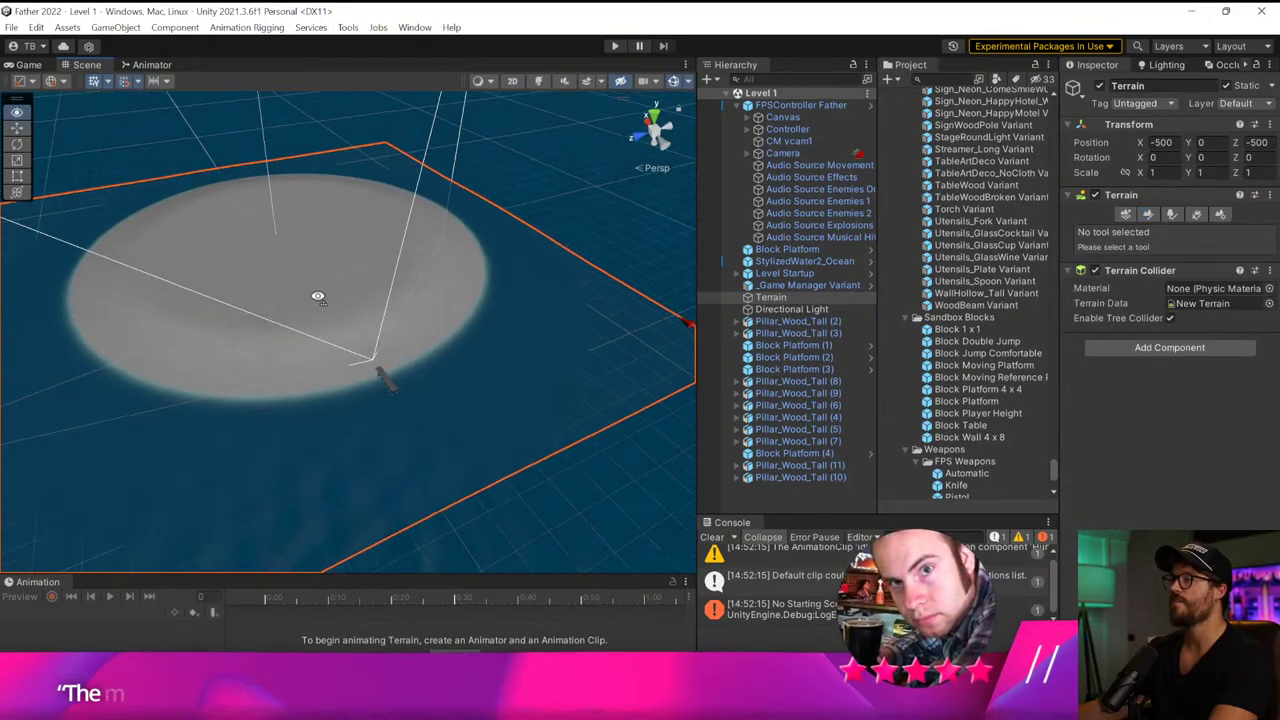
Duplicate the dock's shore-end platform twice to extend the walkway inland onto the beach
click(375, 335)
key(f)
key(f)
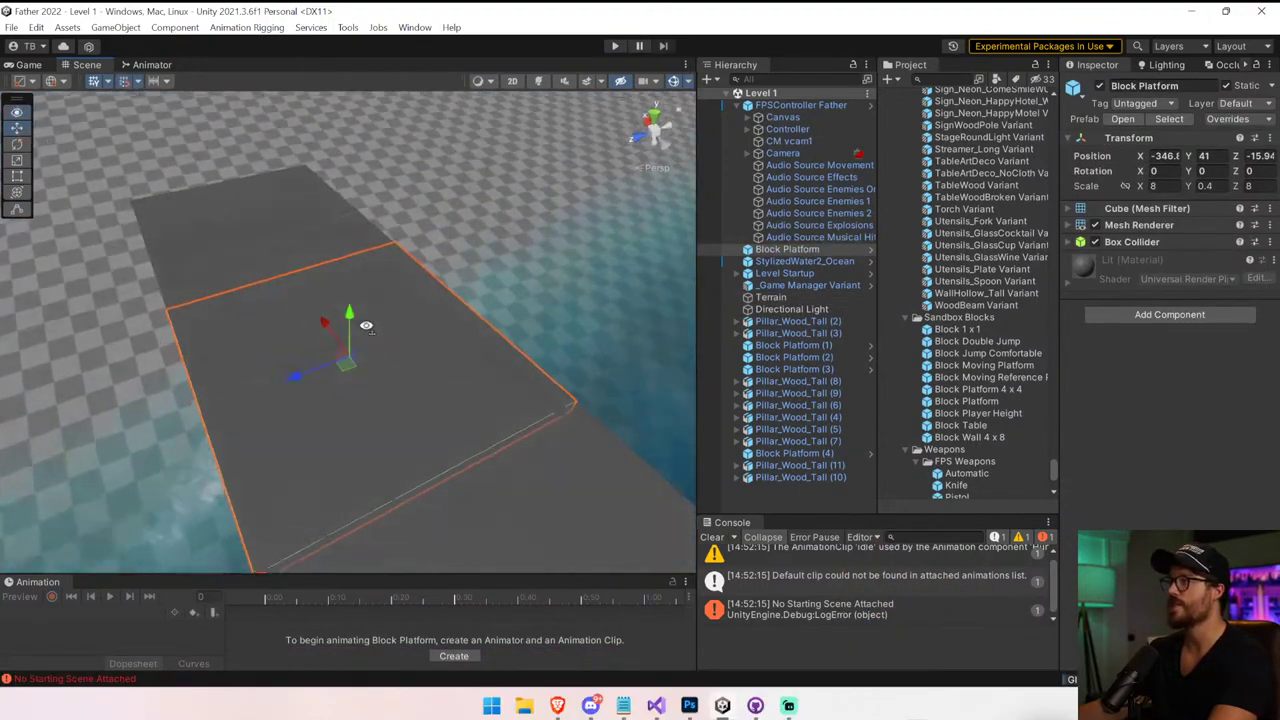
alt+drag(369, 350, 636, 261)
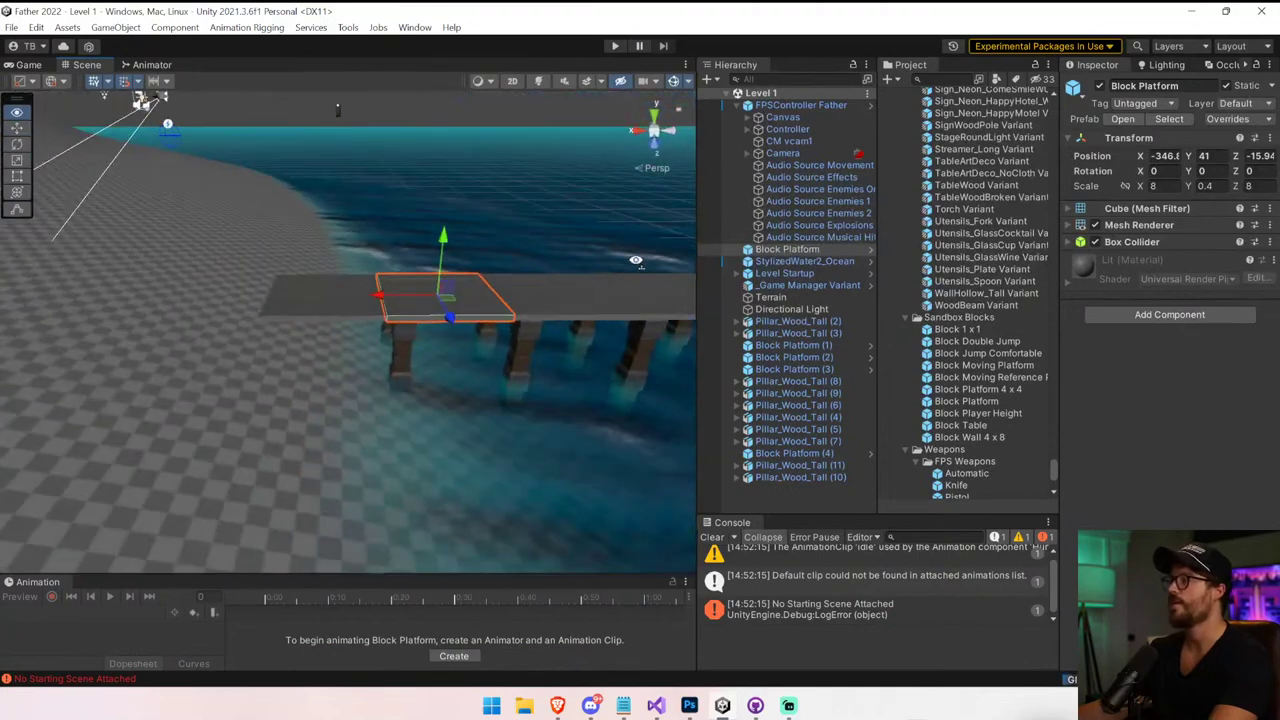
click(267, 321)
key(f)
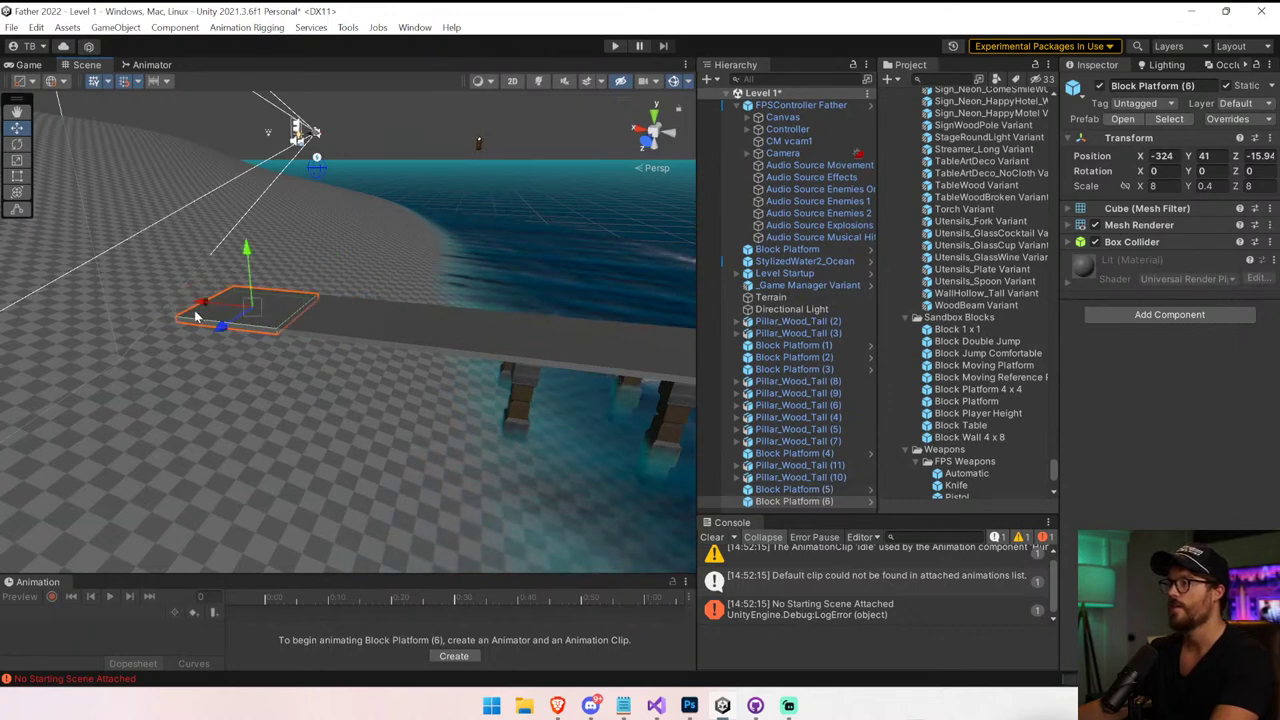
Line the two new platforms up with the dock and shift the innermost one to about X -322.8
shift+click(218, 319)
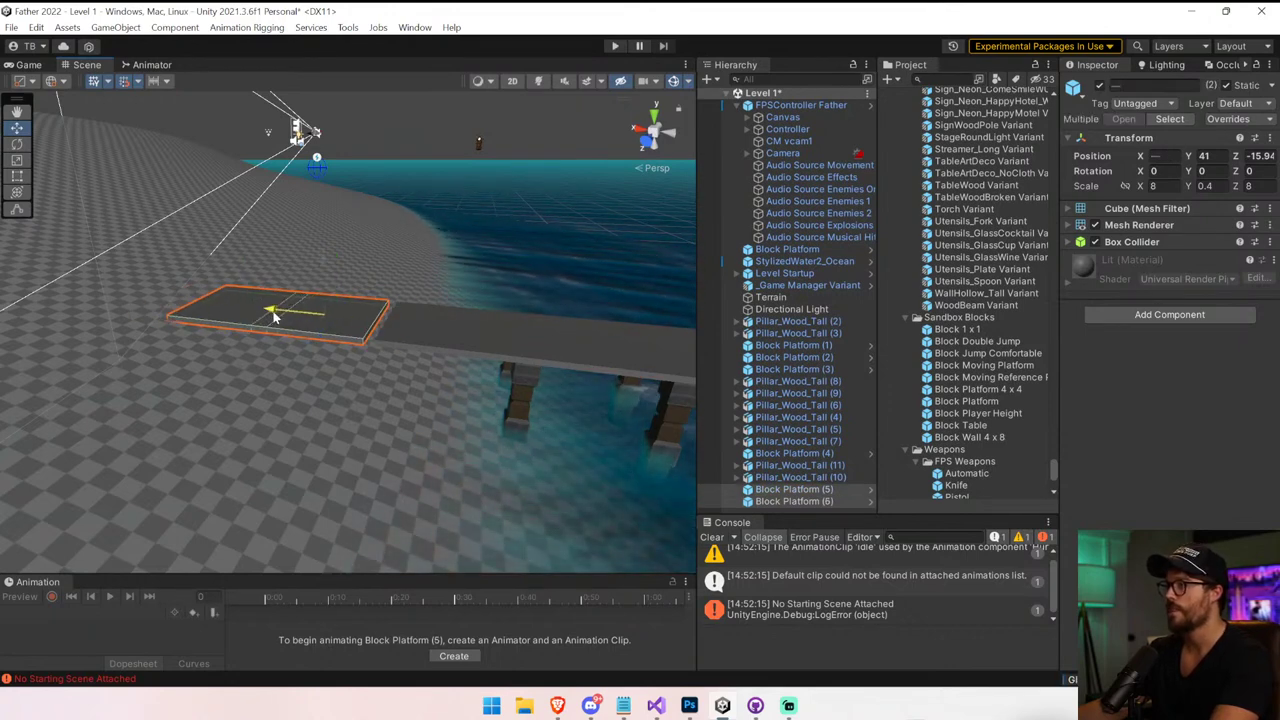
key(f)
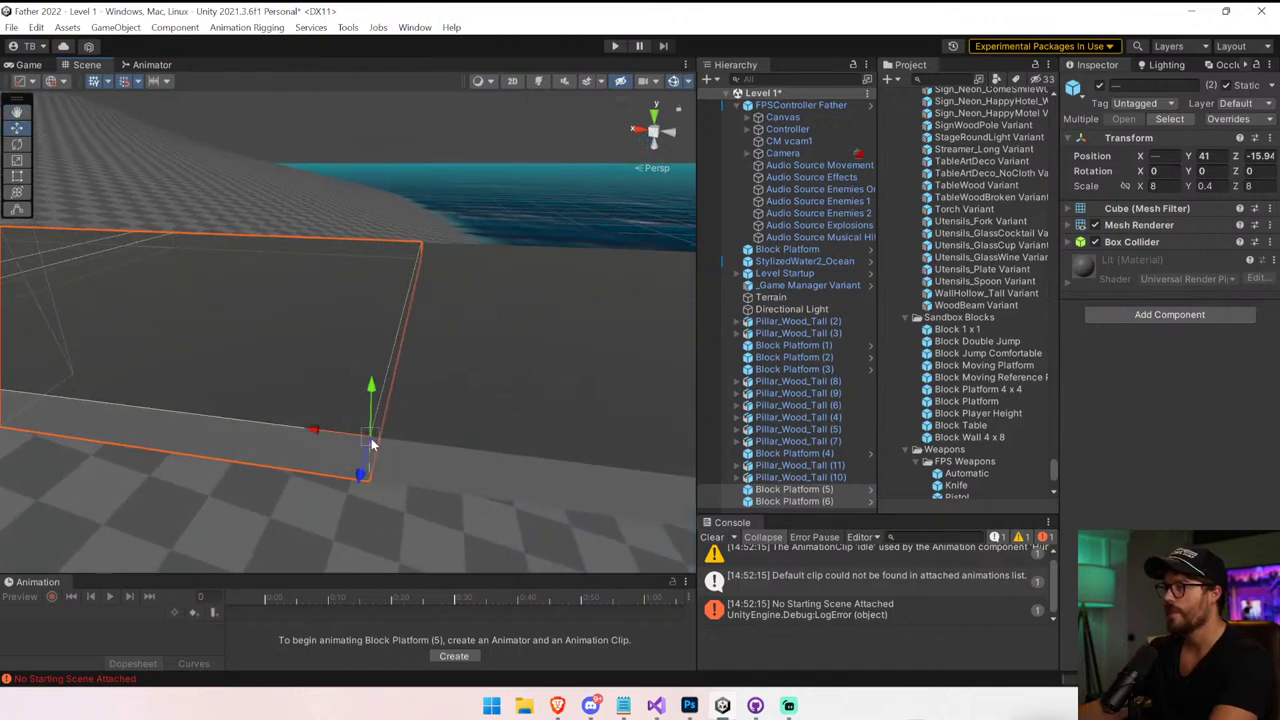
key(s)
right_drag(349, 433, 286, 373)
click(515, 381)
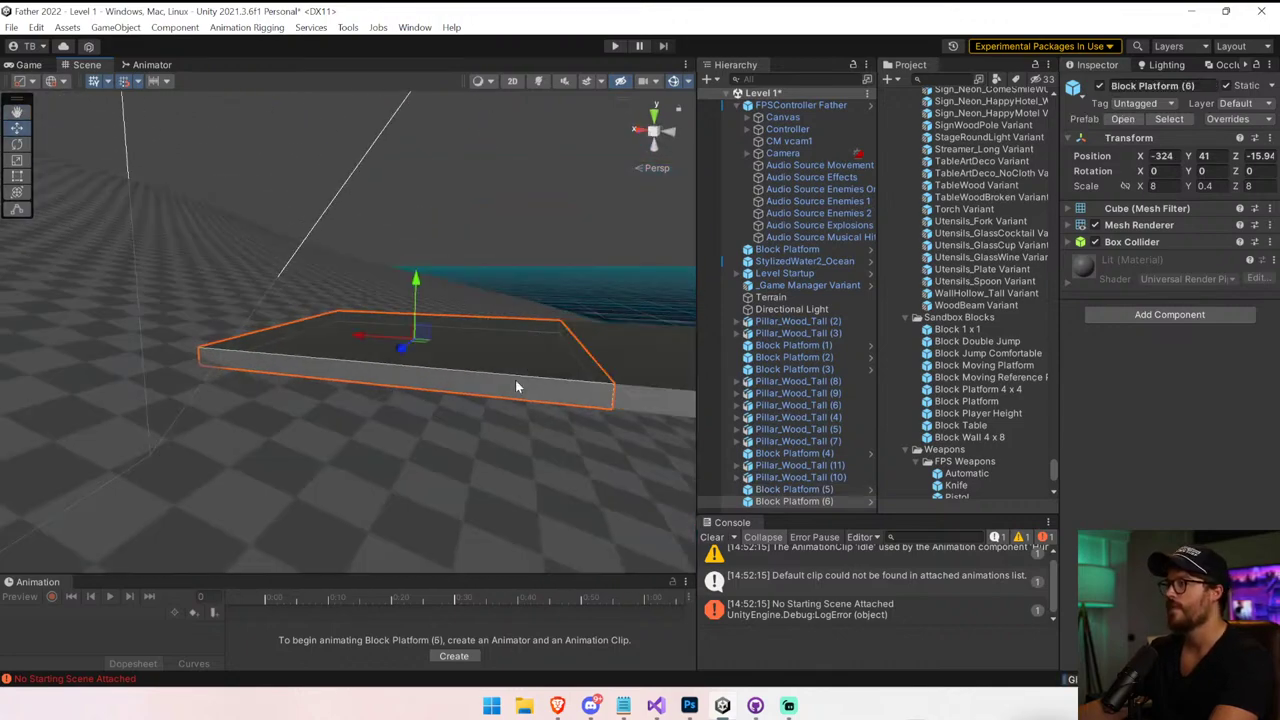
drag(603, 388, 590, 387)
right_drag(556, 389, 475, 368)
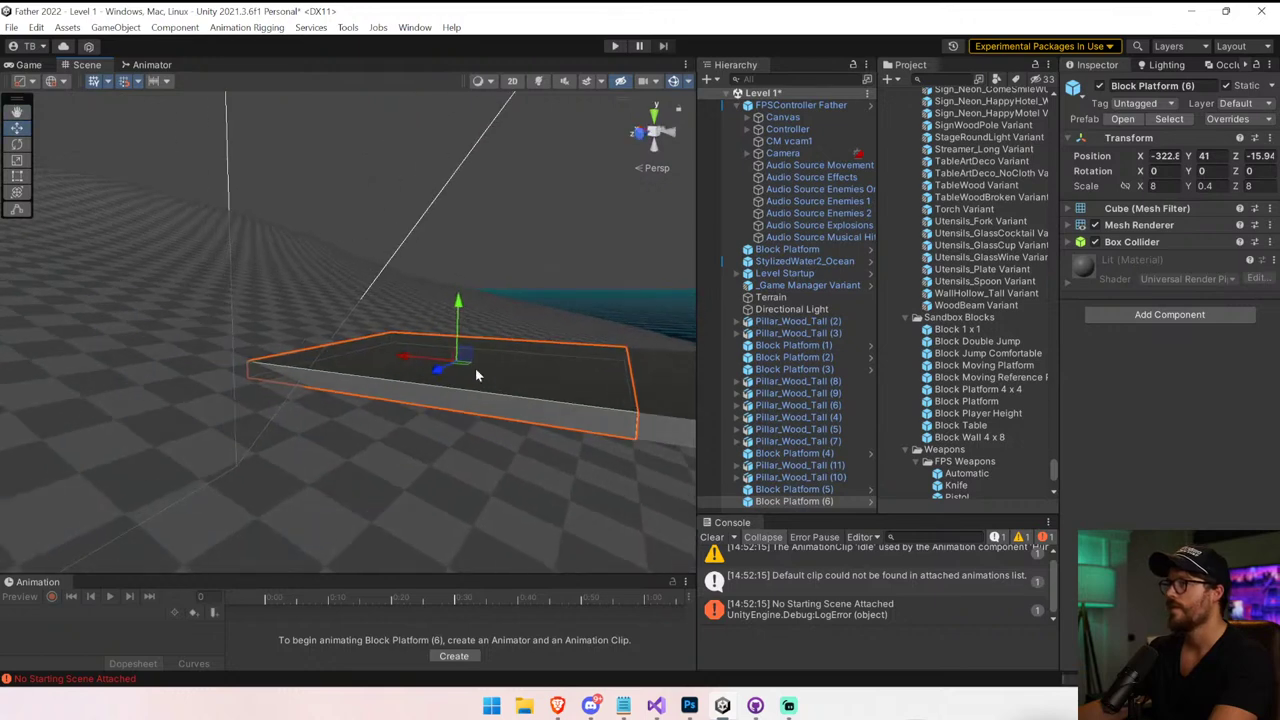
Duplicate the innermost dock platform and place the copy further inland at X -312
key(ctrl+d)
drag(224, 348, 190, 371)
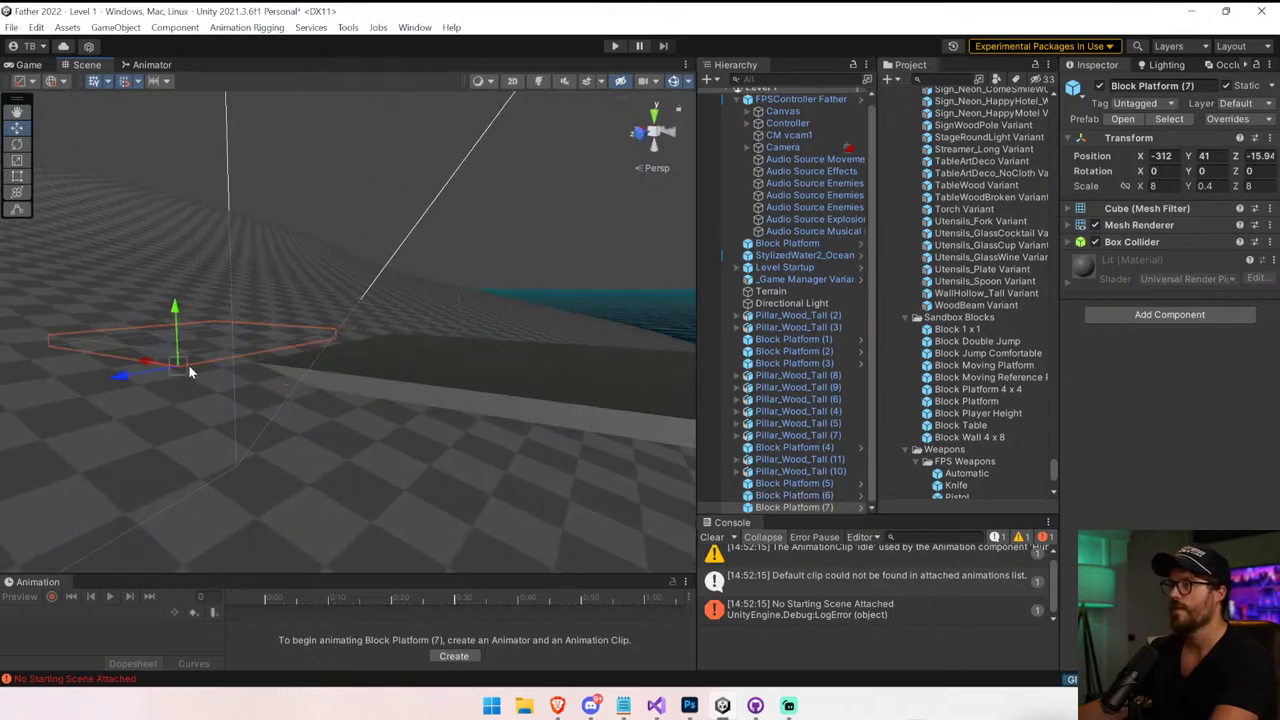
key(w)
right_drag(279, 371, 195, 398)
alt+drag(195, 398, 251, 443)
right_drag(251, 443, 172, 396)
Select the terrain, switch to Set Height with brush size 324 at opacity 100, and clear the console
click(398, 356)
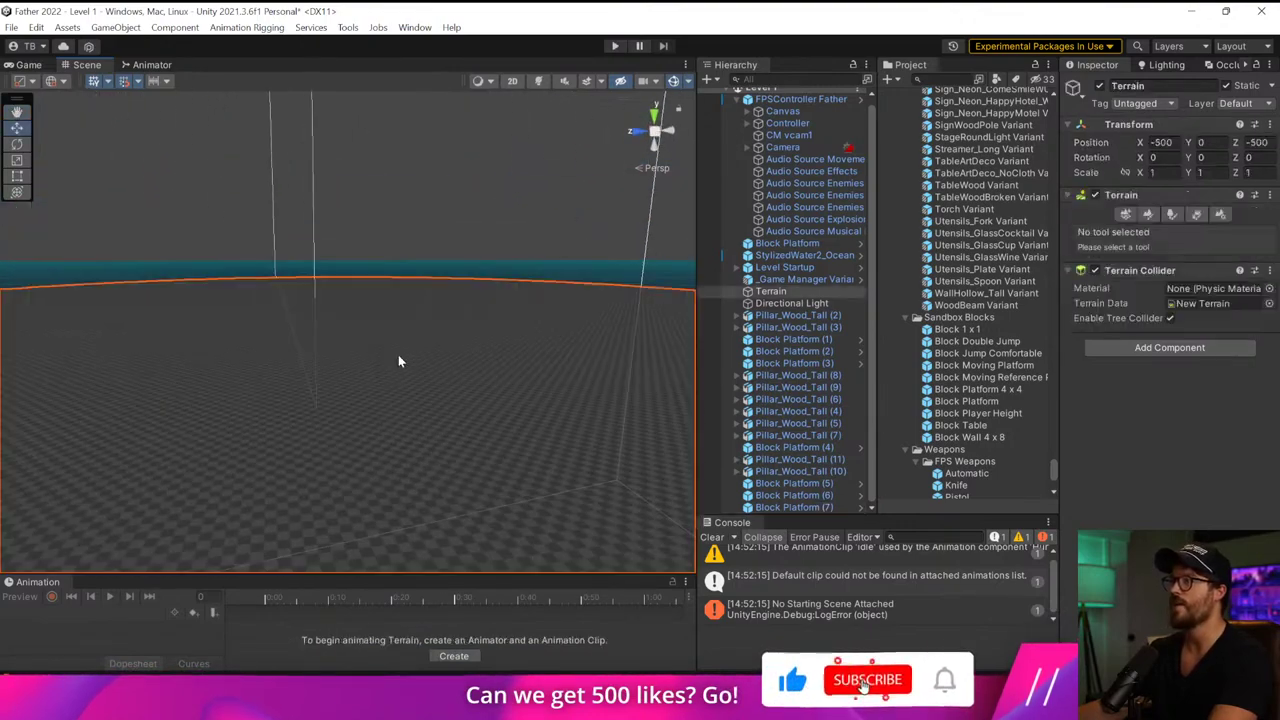
right_drag(398, 356, 464, 415)
scroll(440, 390, down, 3)
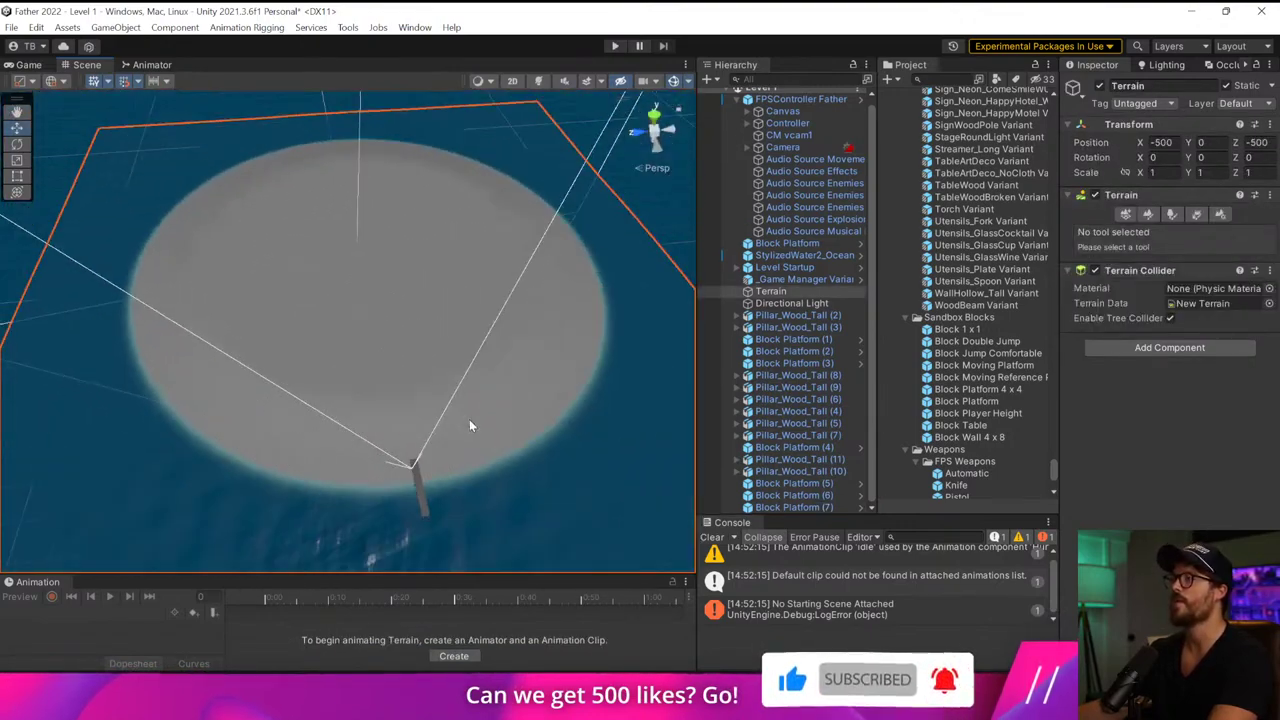
scroll(907, 321, down, 2)
click(1147, 215)
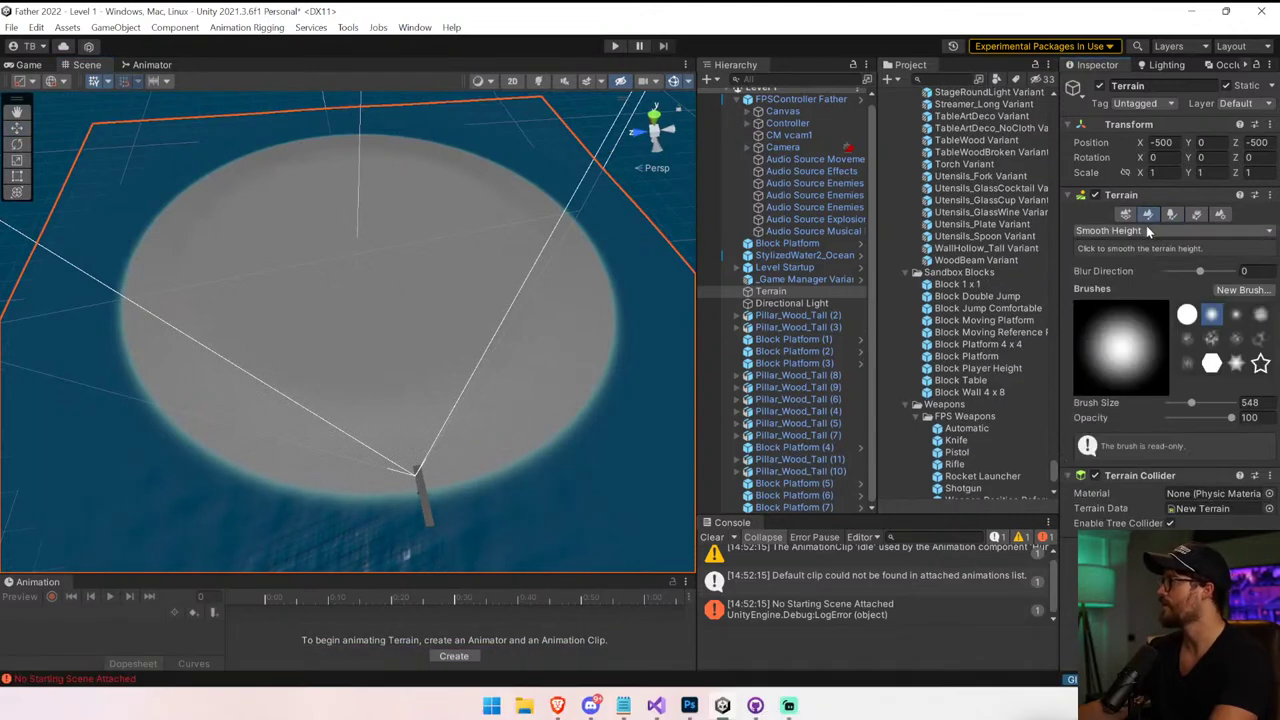
click(1143, 248)
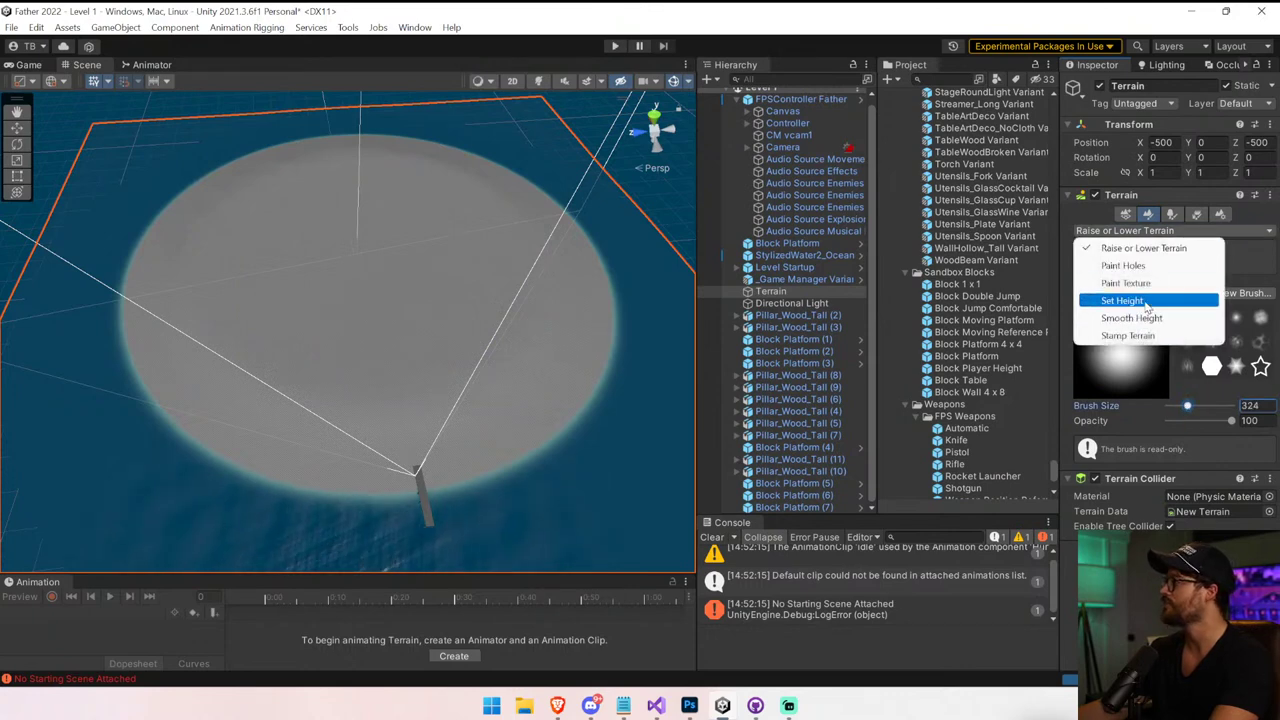
click(1122, 300)
mouse_move(1114, 304)
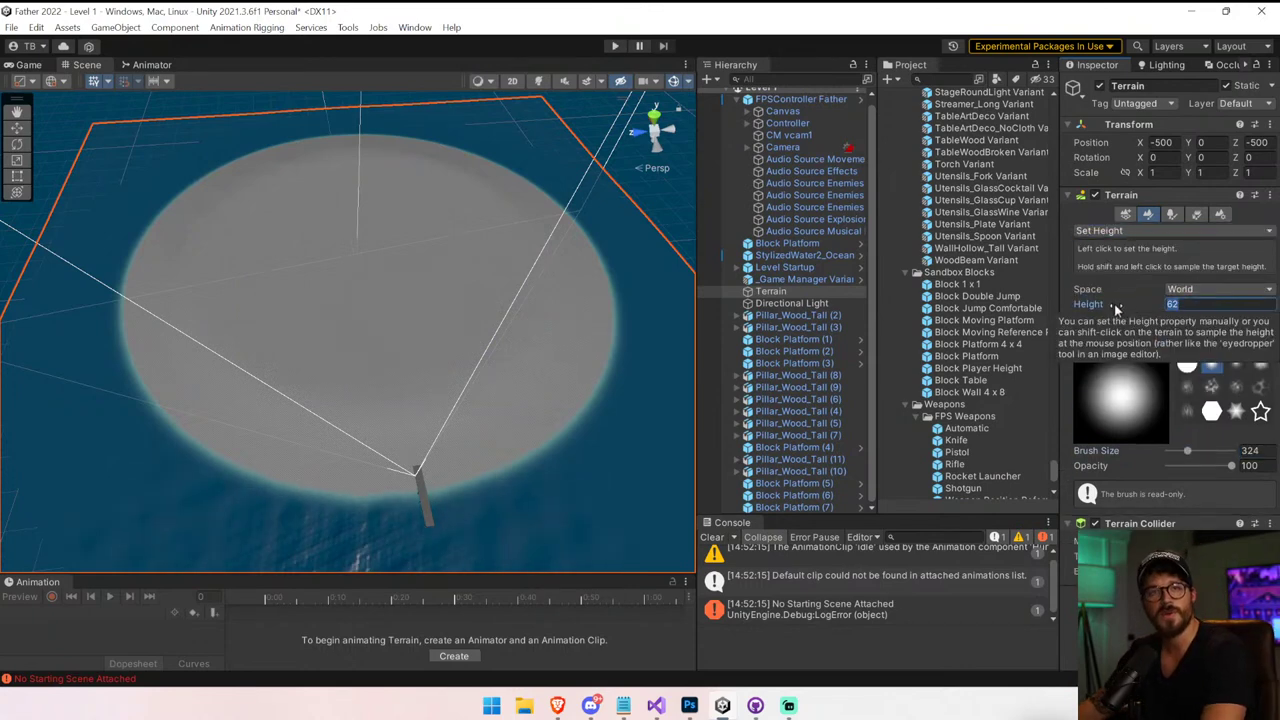
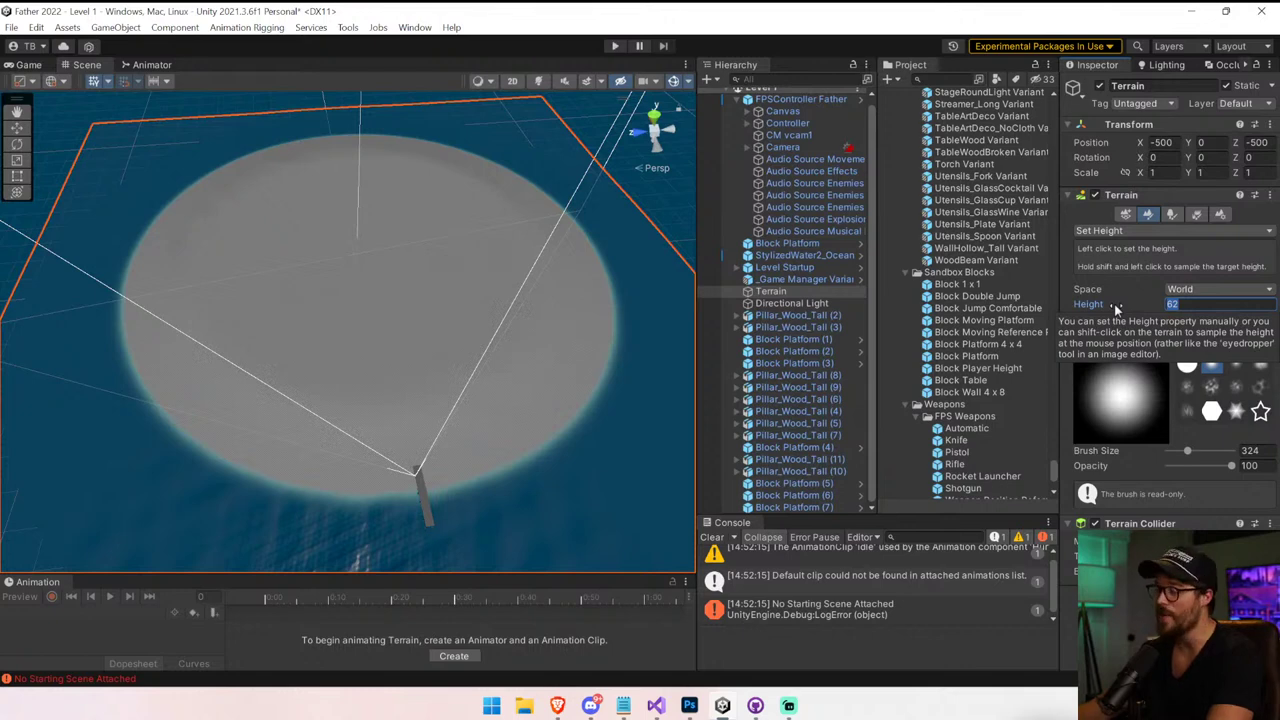
click(713, 538)
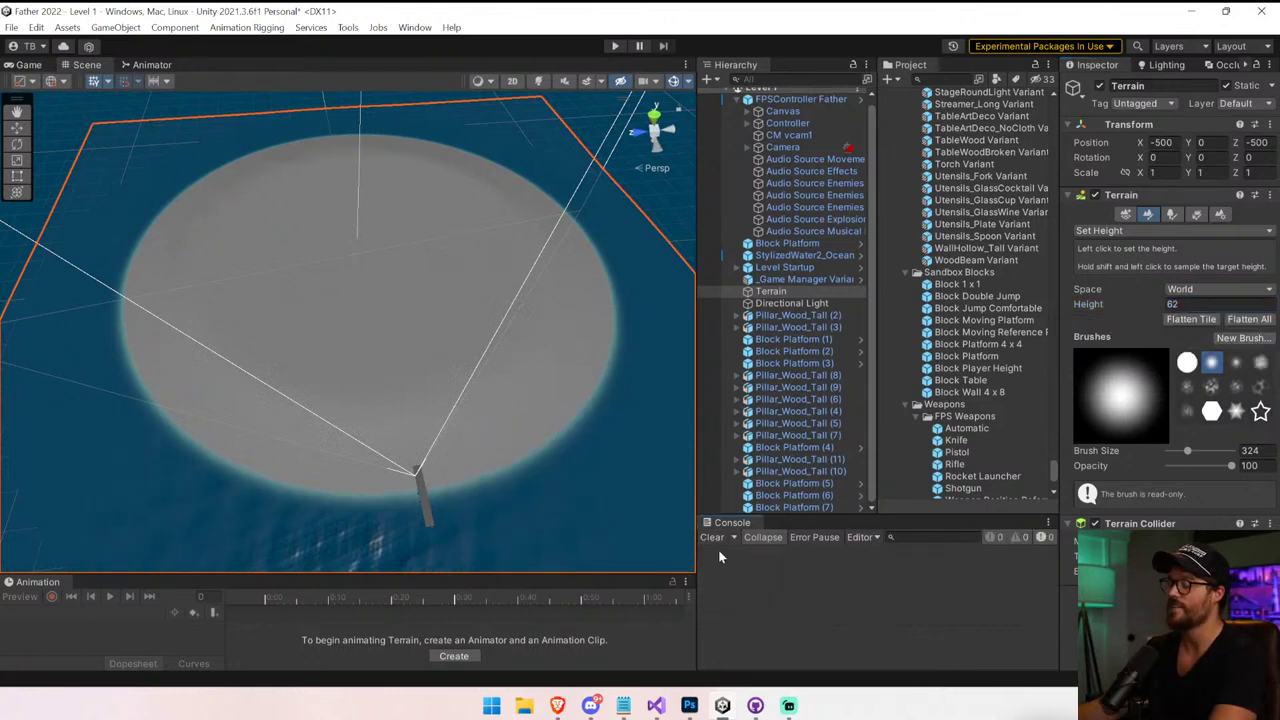
Calculate 72/4 in the Windows search
key(super)
text(70)
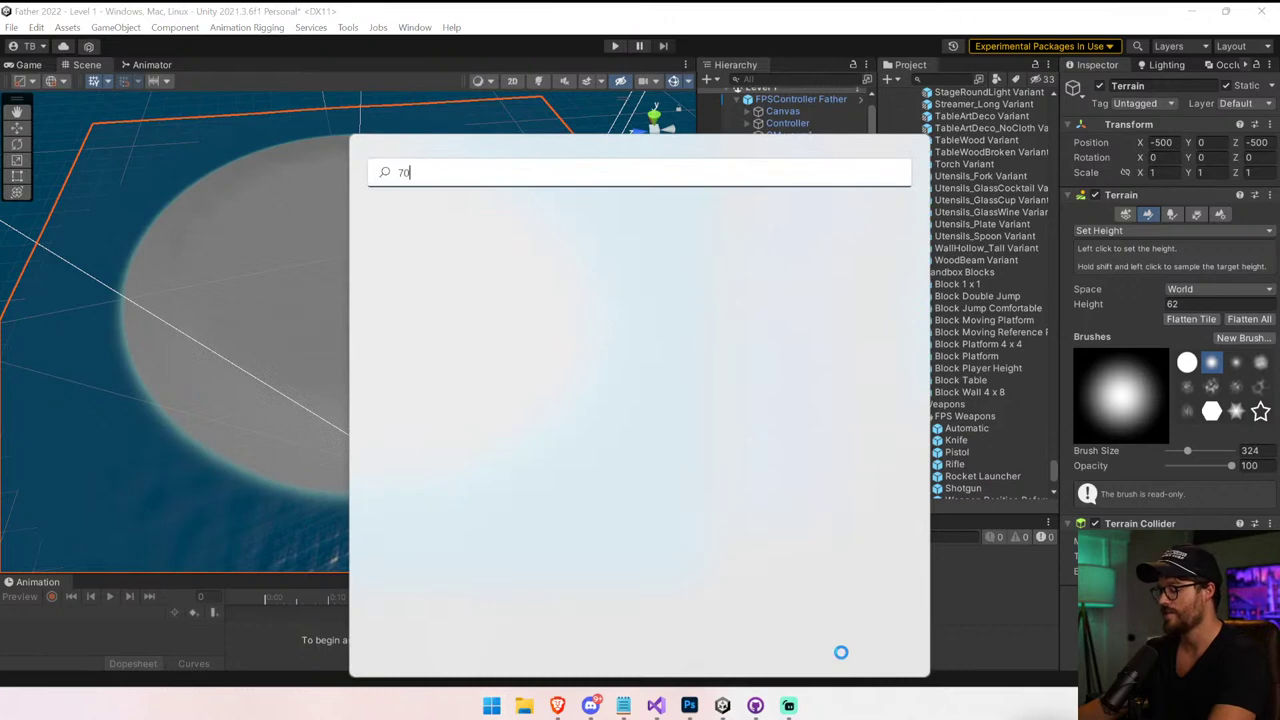
text(/4)
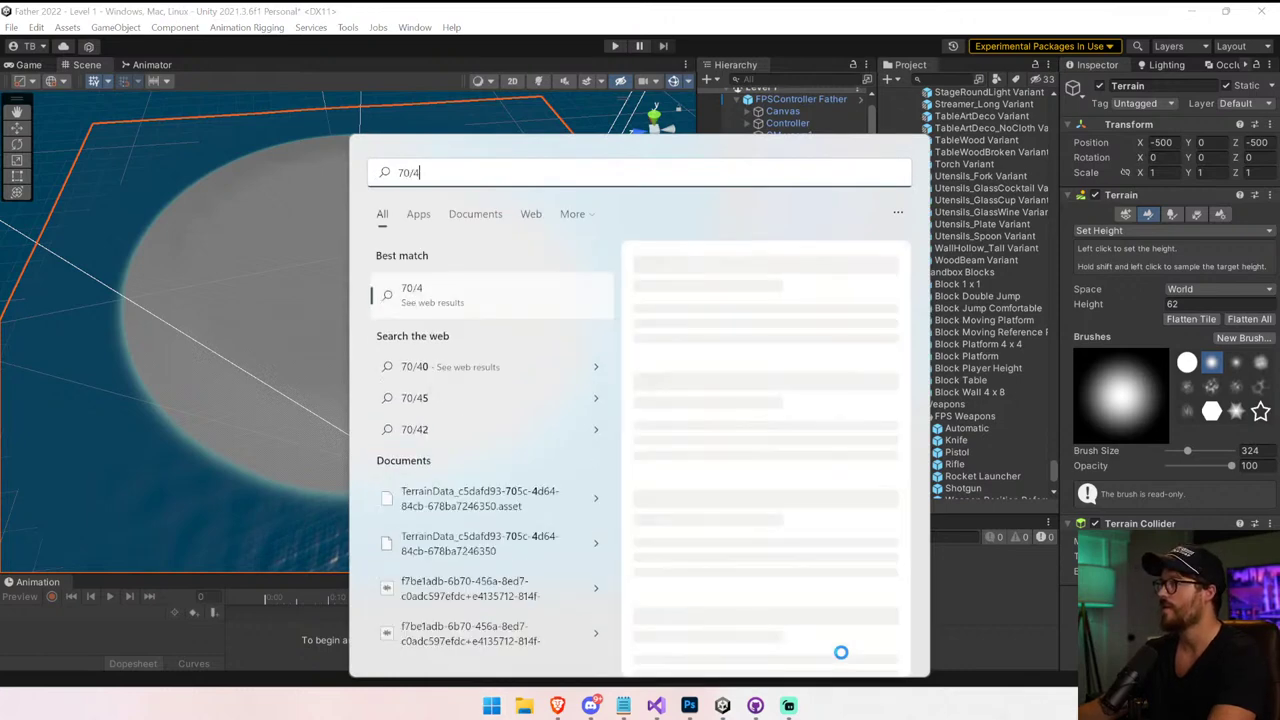
key(BackSpace)
key(BackSpace)
key(BackSpace)
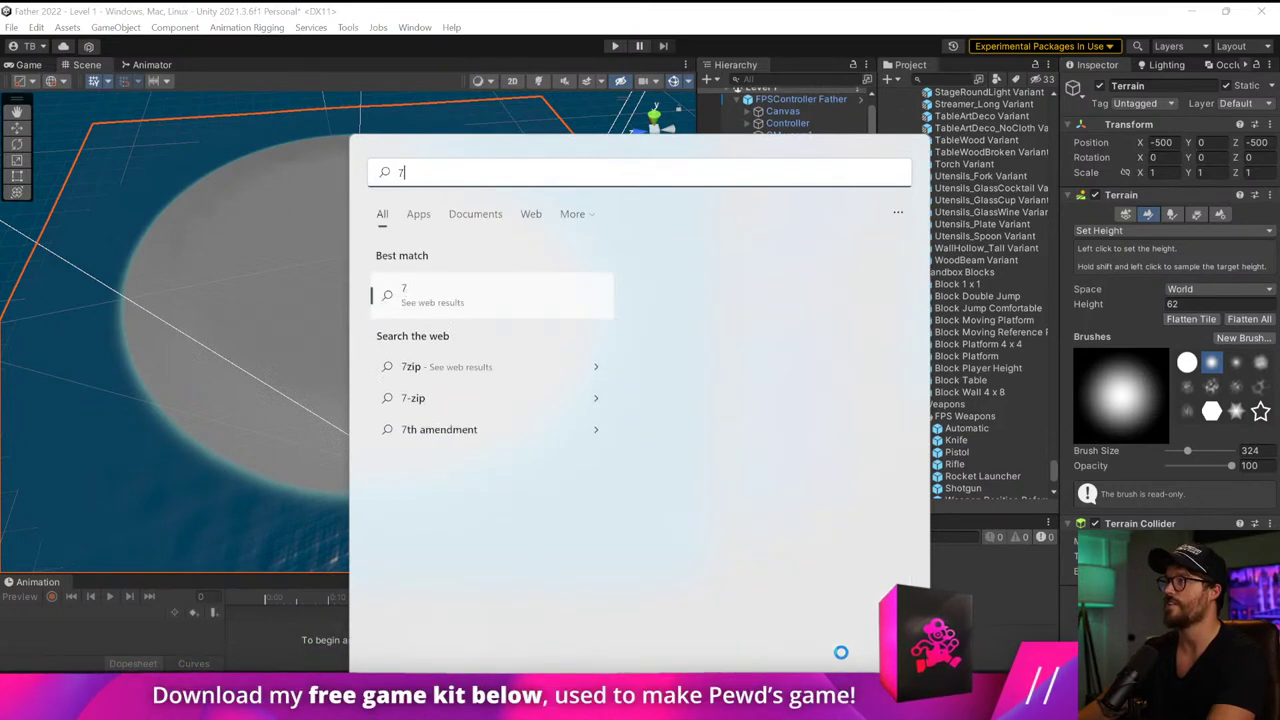
text(2/4)
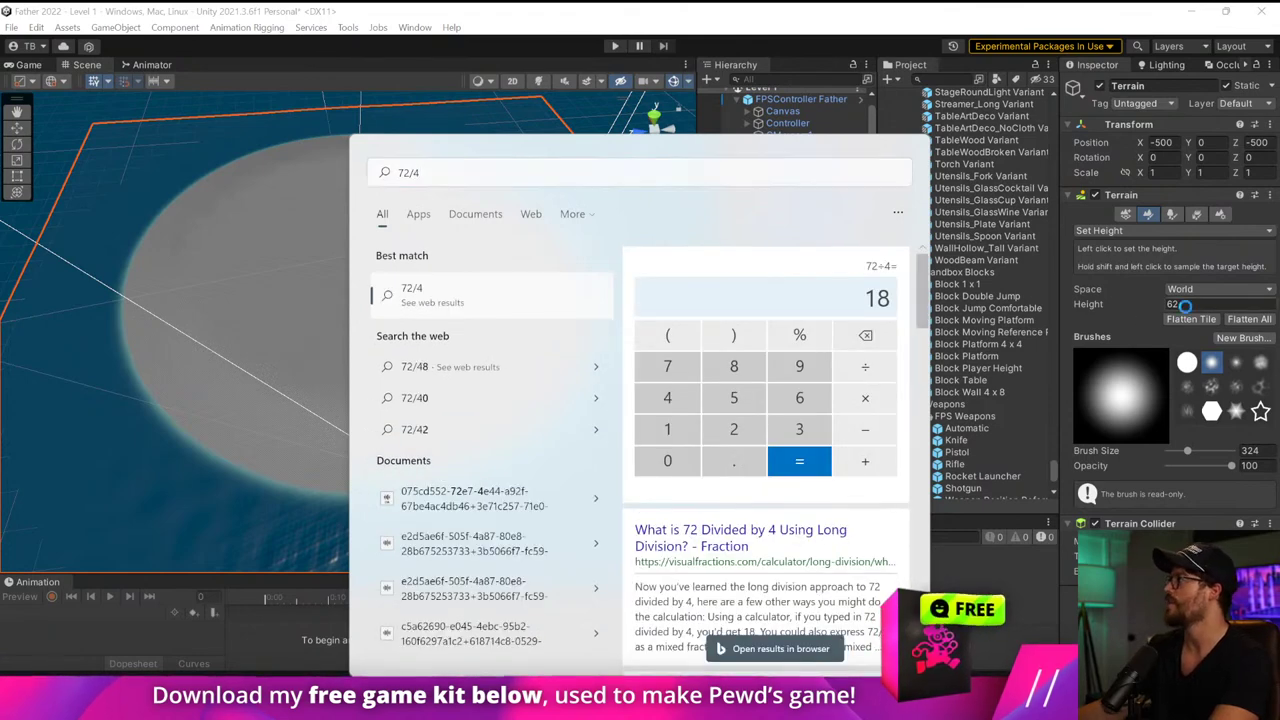
Set the Set Height target to 72, paint the hill's centre with it and play-test the level
drag(1185, 306, 1144, 306)
text(72)
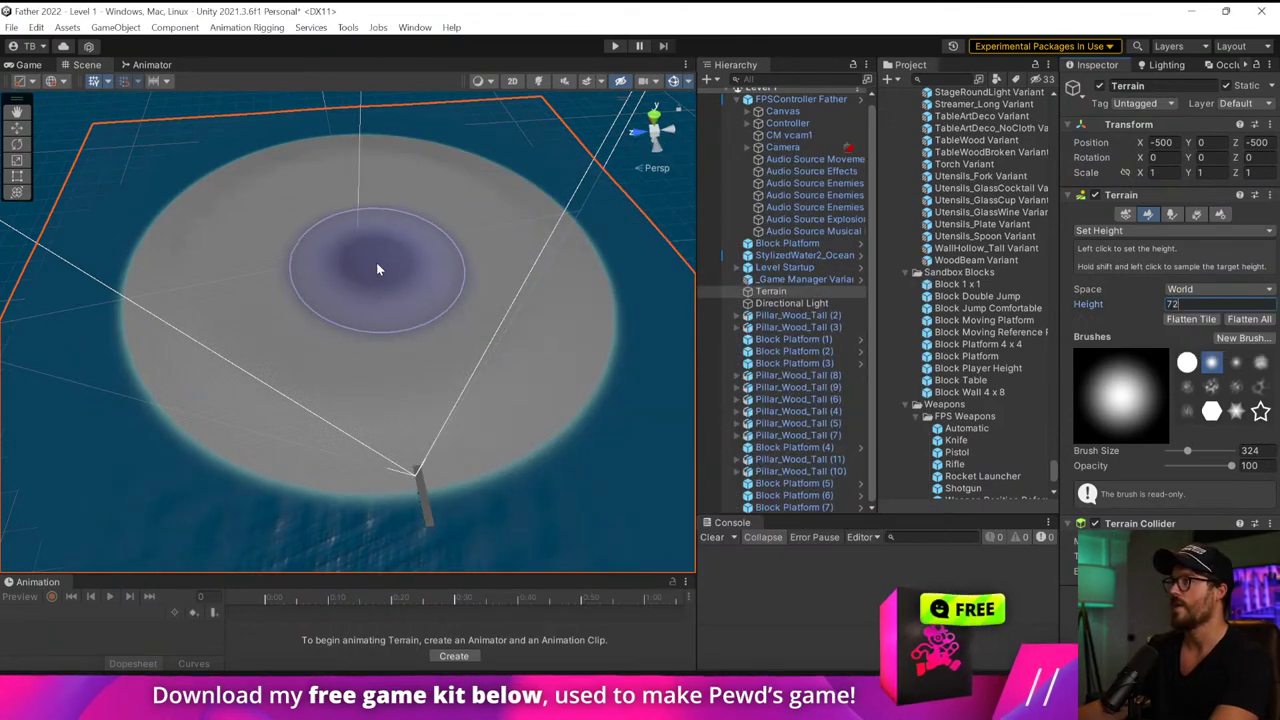
drag(377, 264, 373, 254)
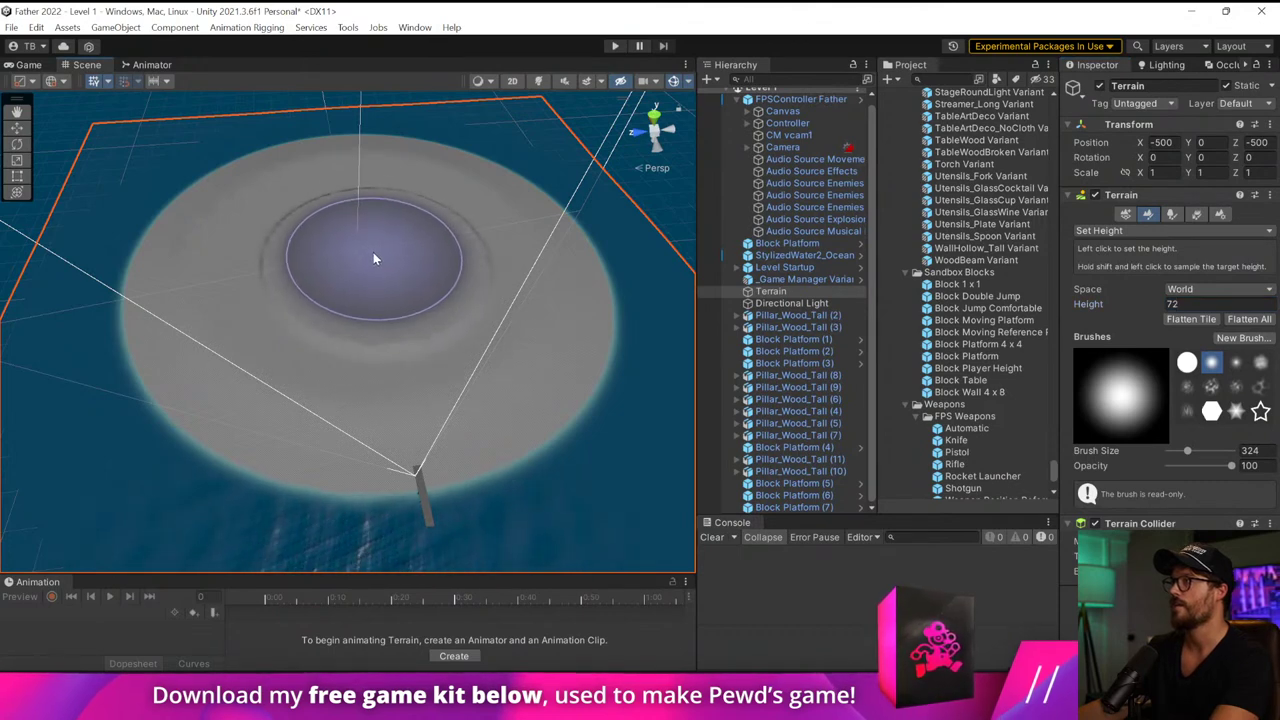
click(615, 46)
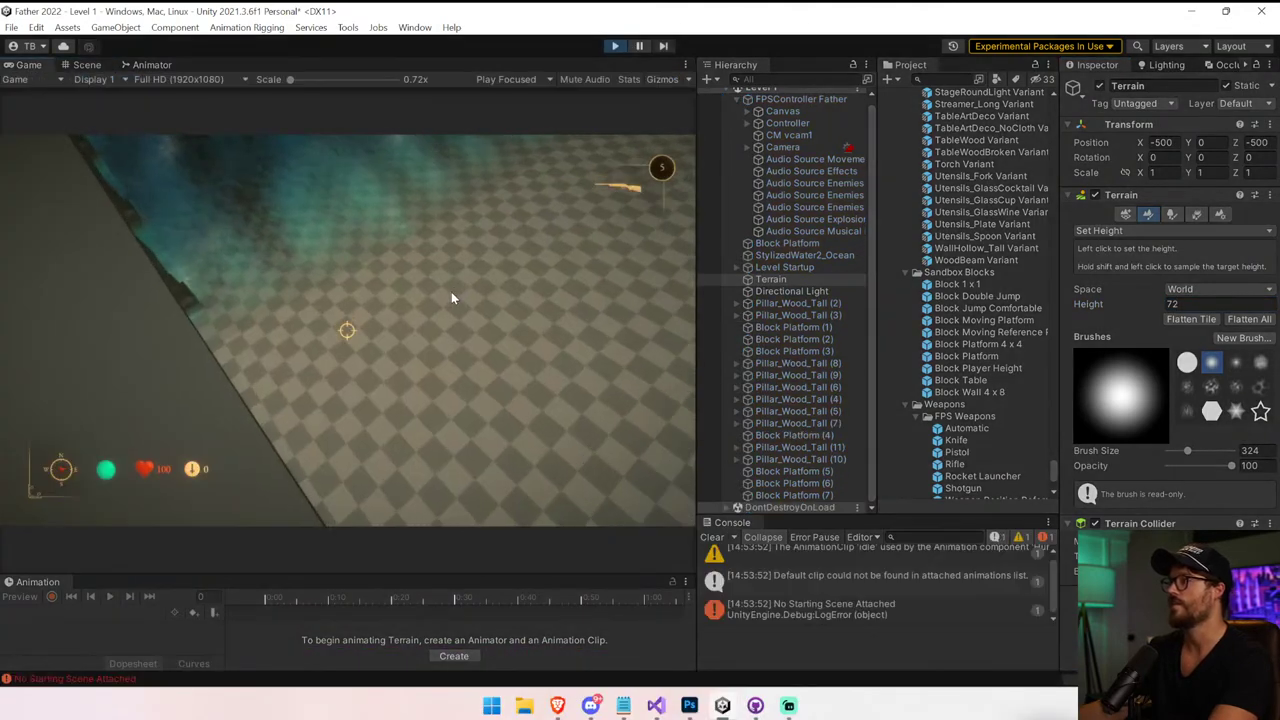
click(451, 292)
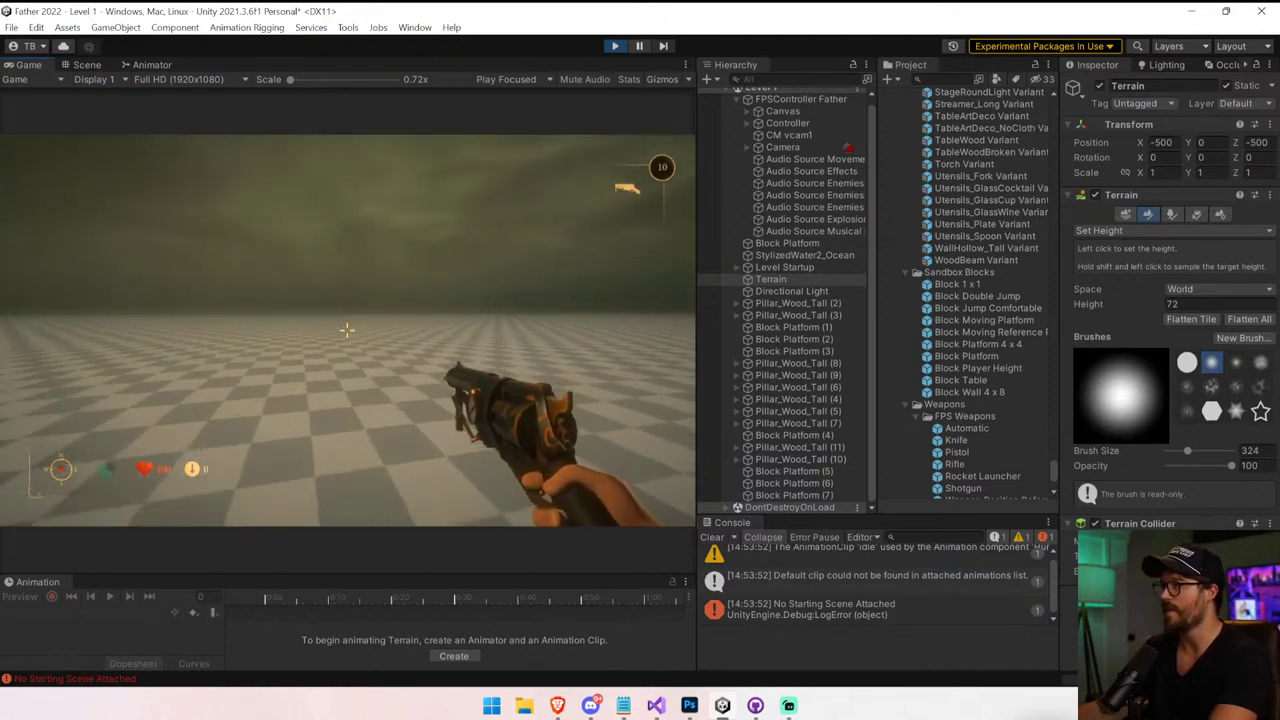
key(ctrl+p)
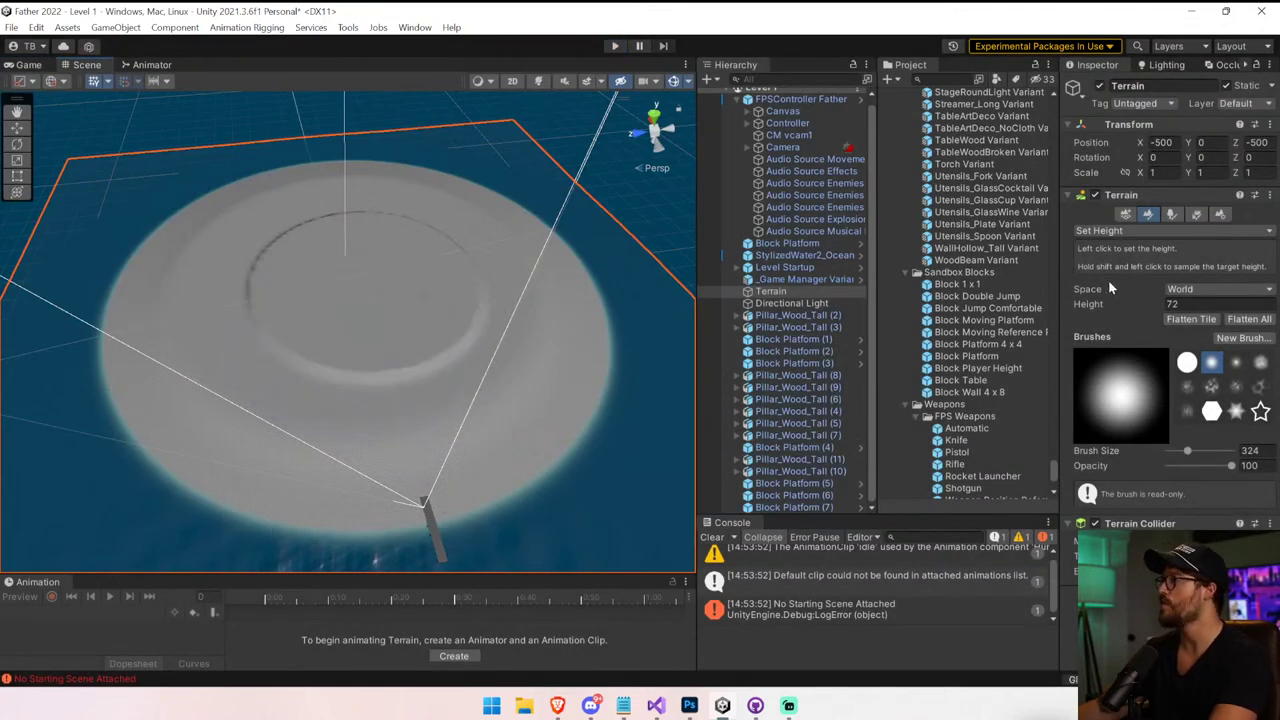
Smooth the rim of the raised hill centre with Smooth Height and clear the console
click(1125, 231)
click(1148, 318)
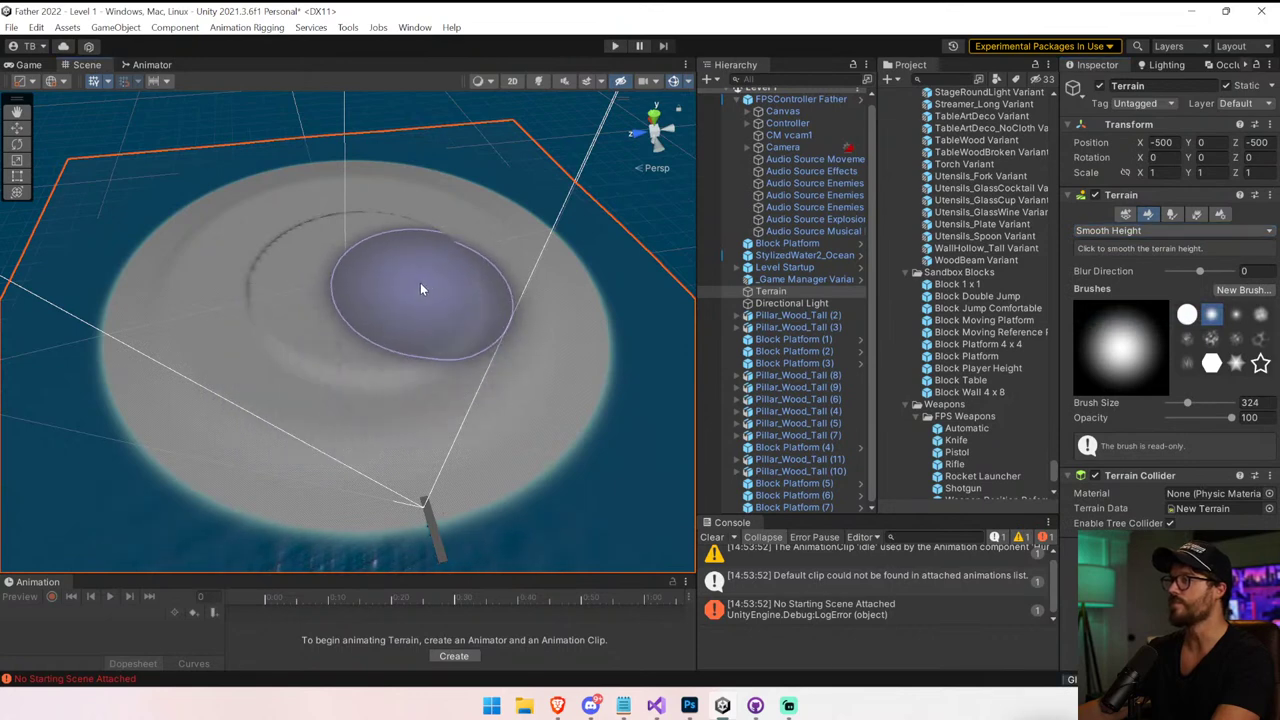
mouse_move(366, 254)
mouse_down()
mouse_move(437, 271)
mouse_move(329, 260)
mouse_move(383, 320)
mouse_move(409, 258)
mouse_move(457, 320)
mouse_up()
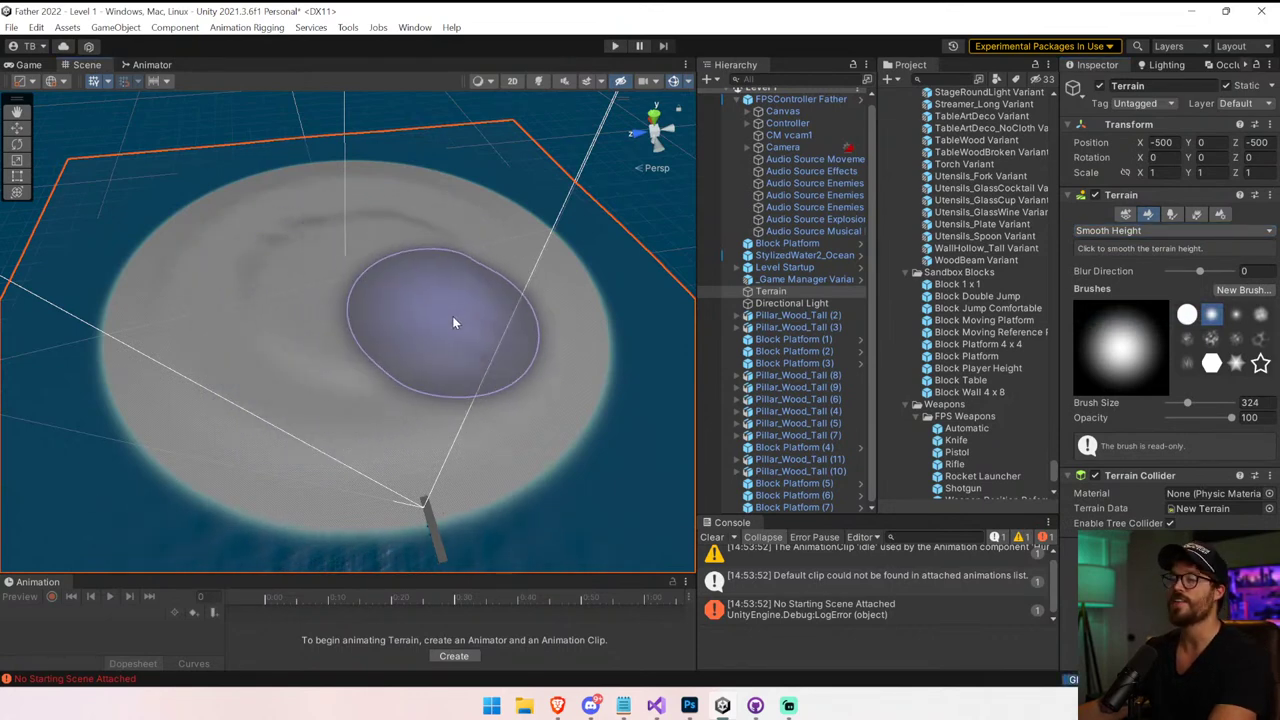
click(712, 537)
Leave terrain painting and add a 3D cube to the scene
click(115, 27)
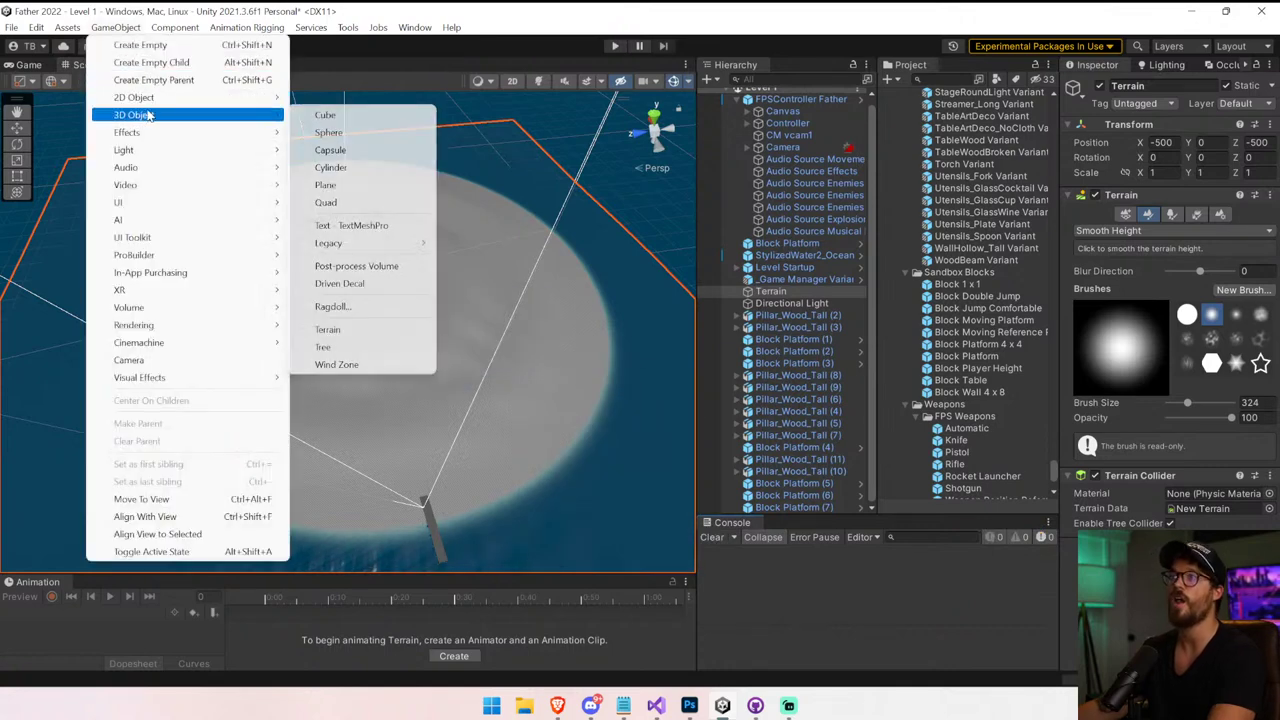
key(Escape)
click(16, 127)
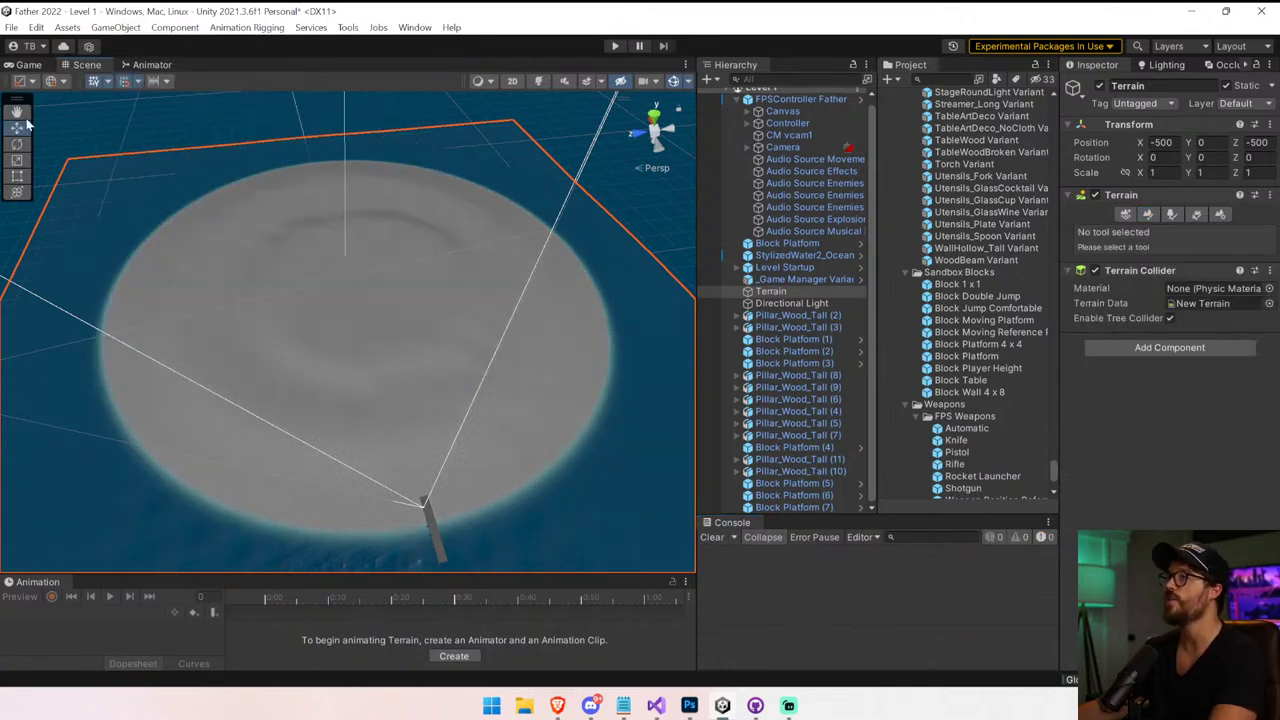
click(115, 27)
mouse_move(158, 118)
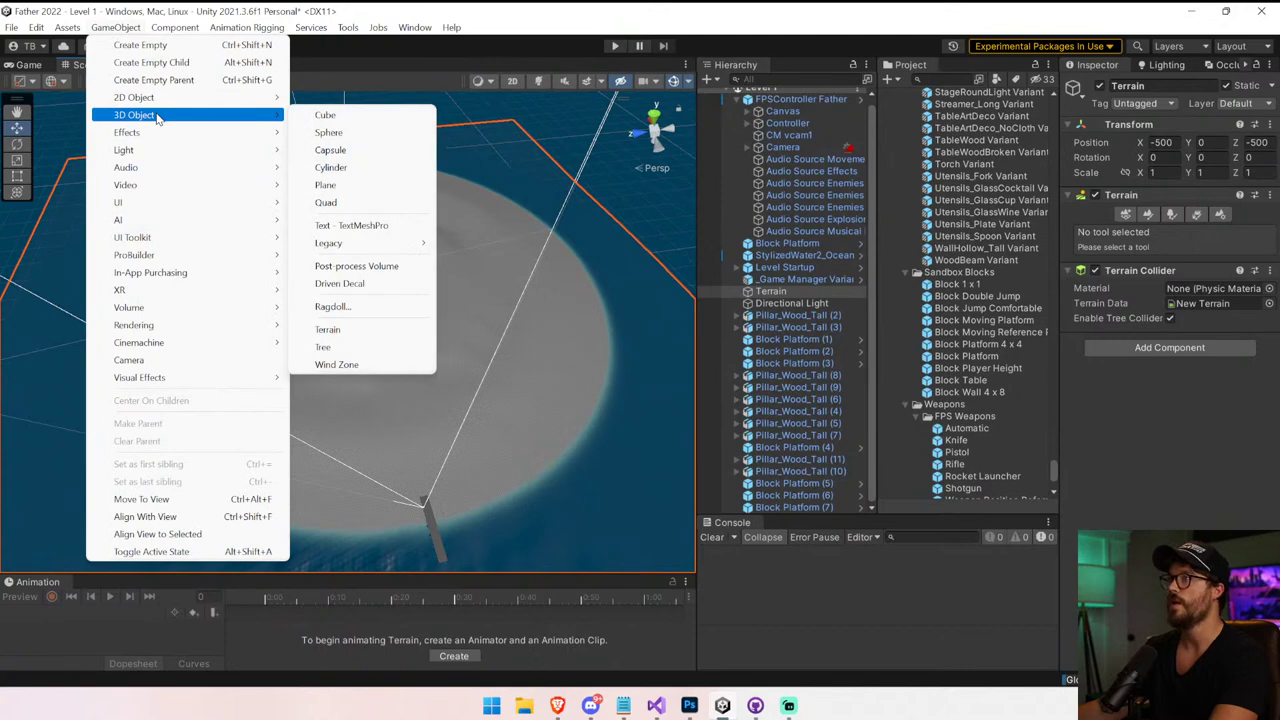
click(325, 115)
Lower the cube onto the hilltop's surface at Y 72.5
key(w)
right_drag(312, 308, 492, 288)
key(s)
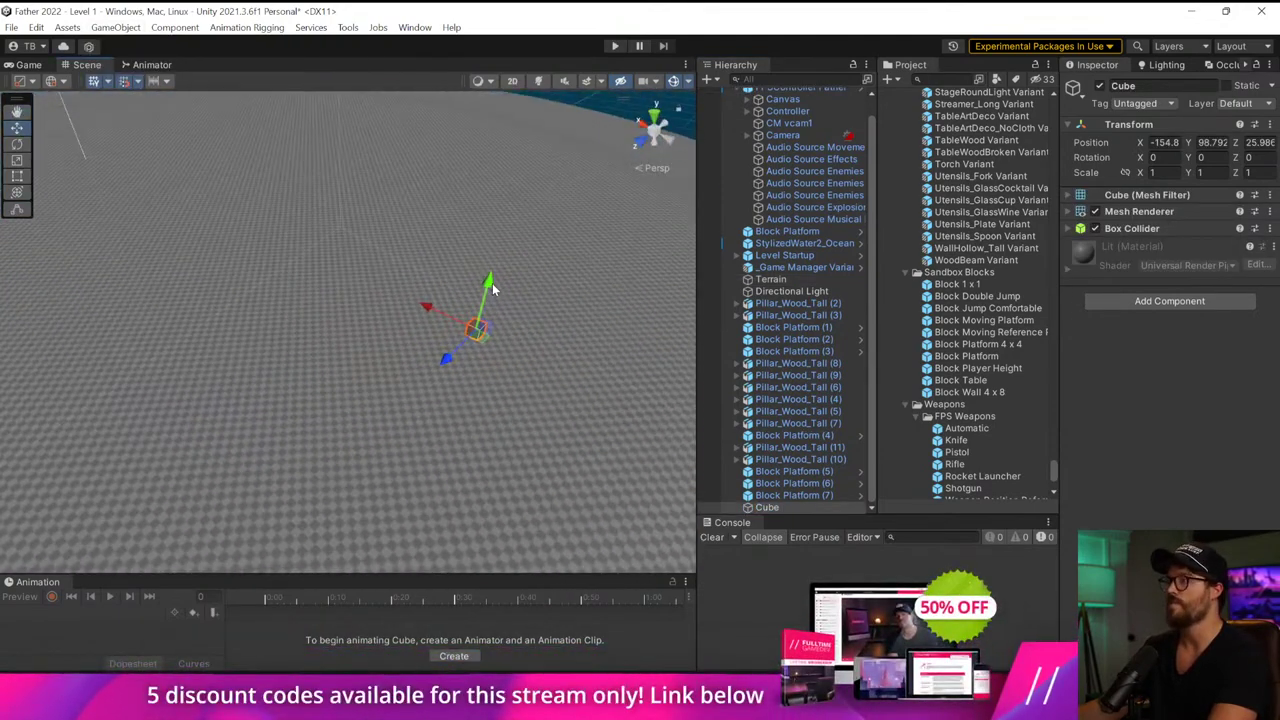
key(w)
right_drag(443, 358, 545, 387)
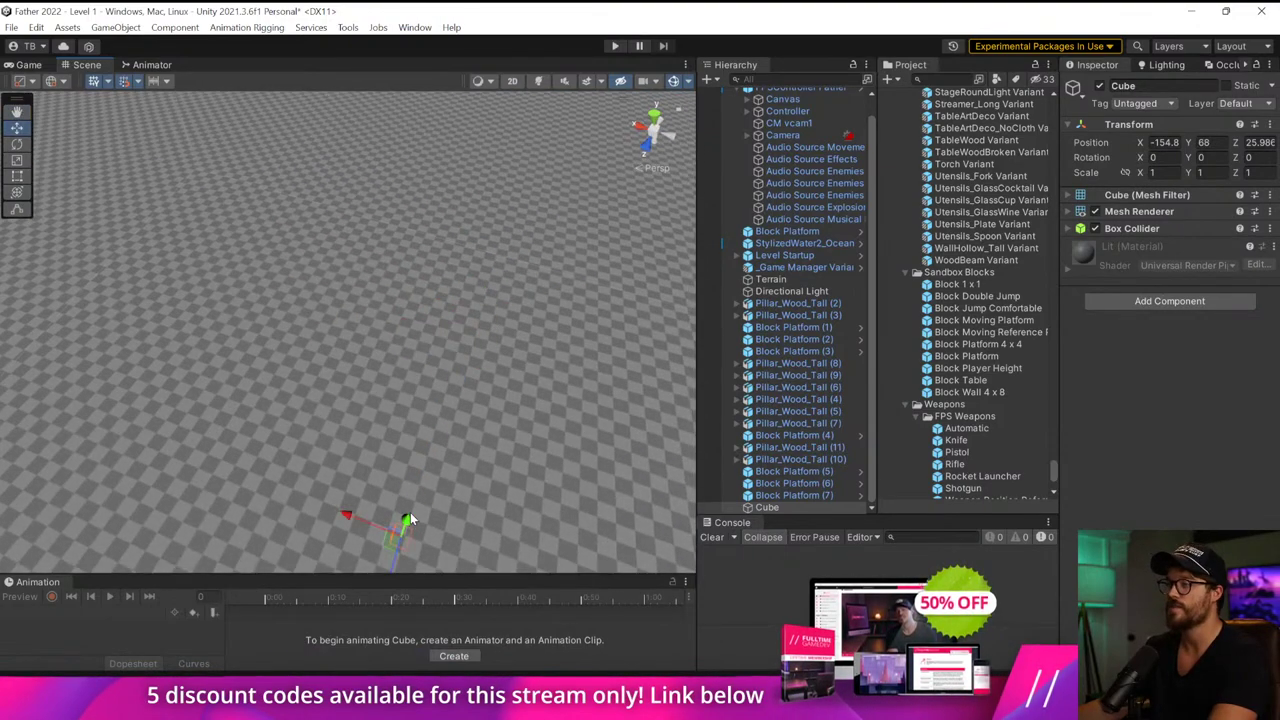
key(f)
key(s)
right_drag(417, 517, 370, 390)
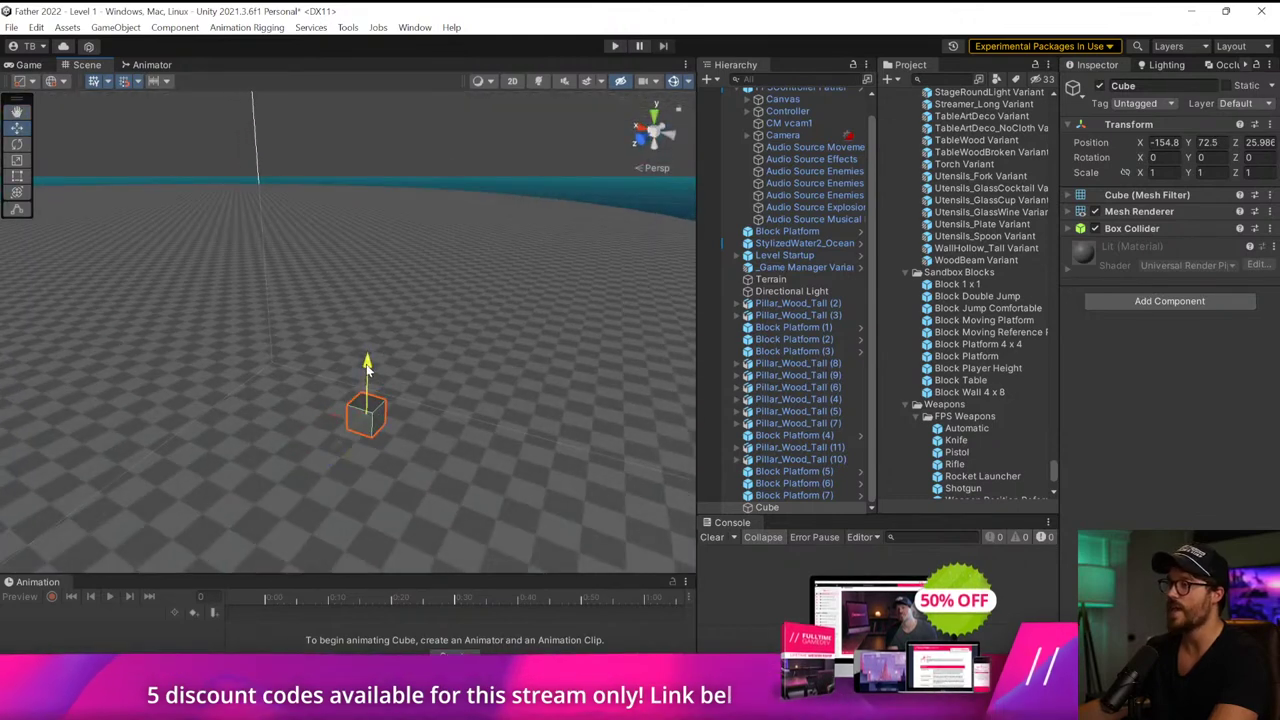
drag(367, 362, 367, 375)
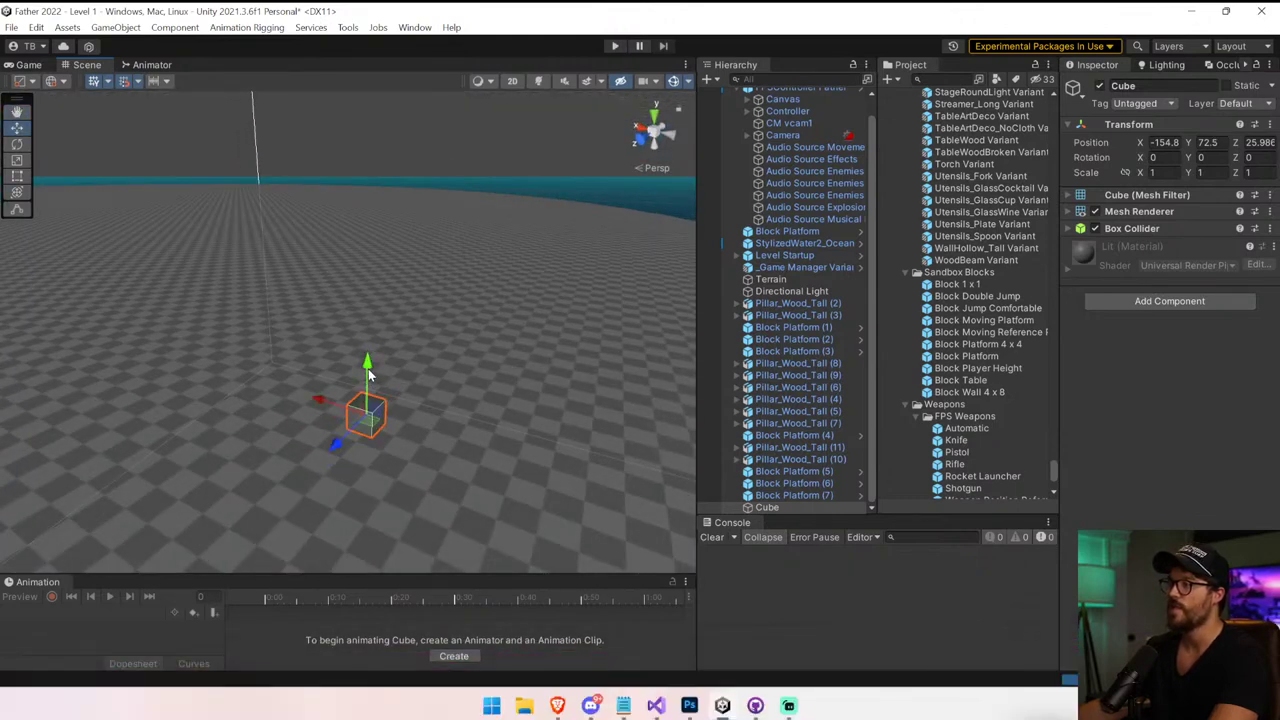
right_drag(367, 375, 30, 175)
right_drag(240, 323, 306, 343)
drag(305, 540, 126, 395)
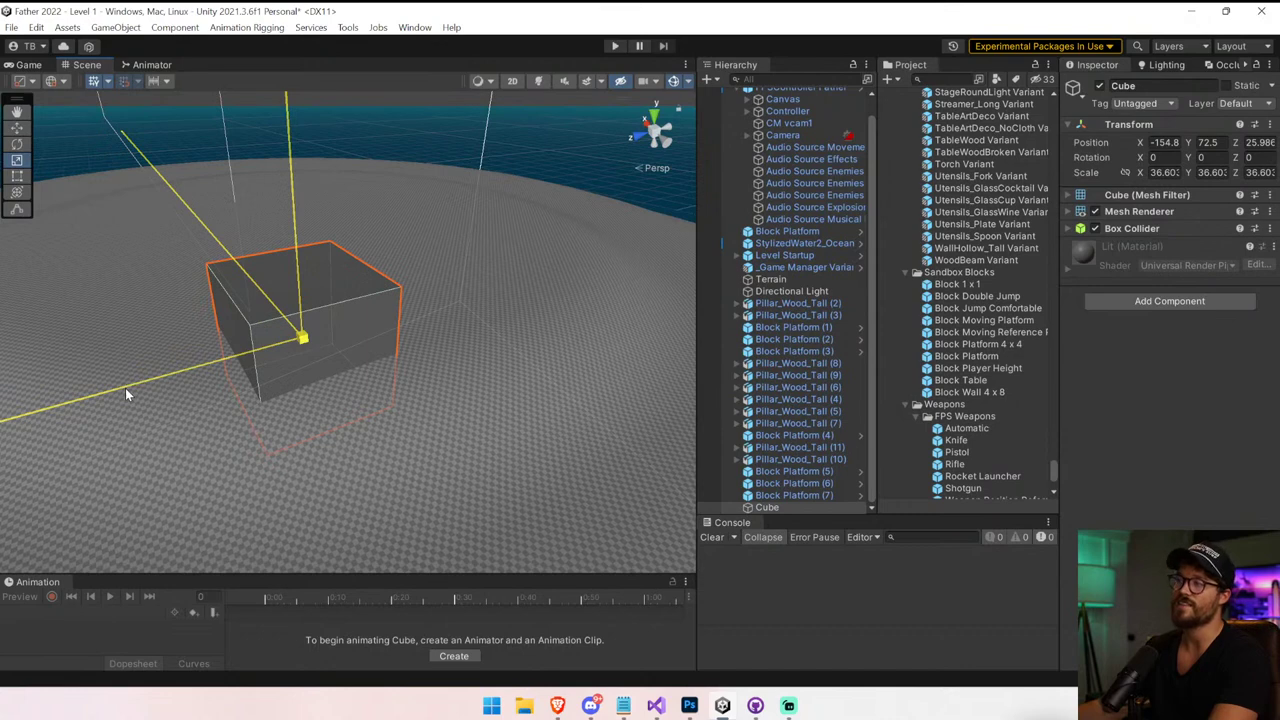
key(ctrl+z)
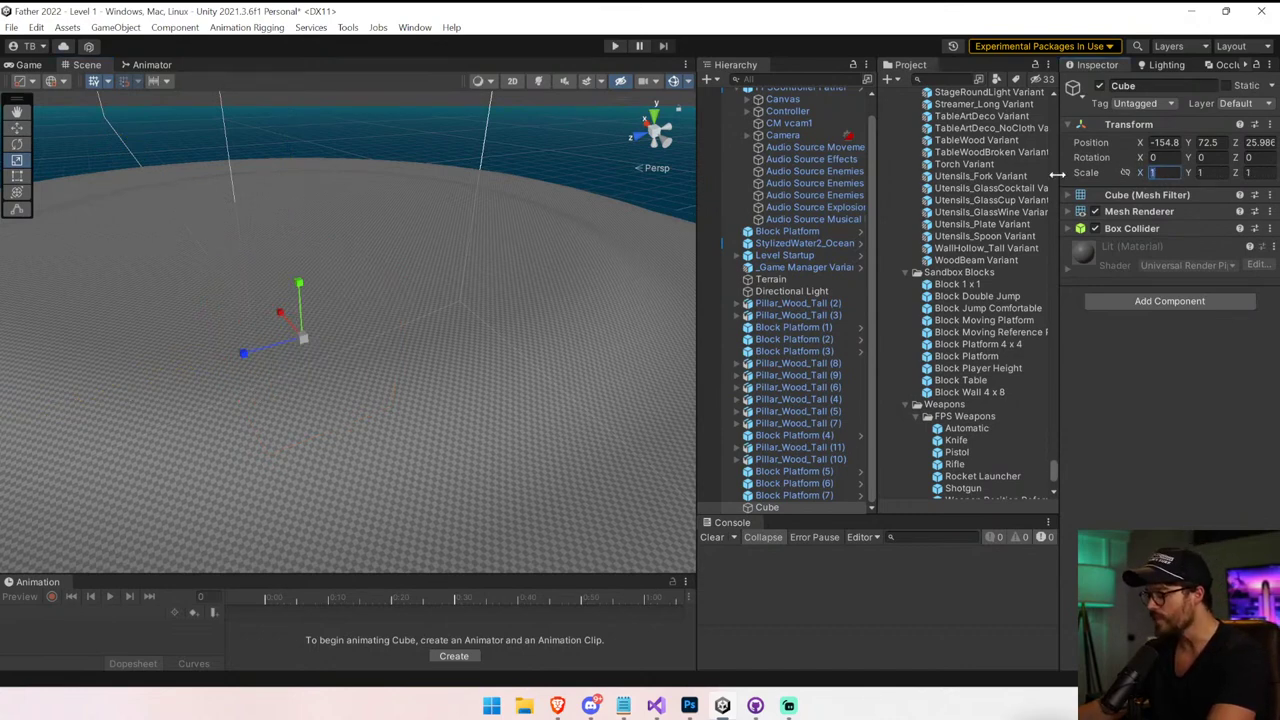
Set the cube's scale to 120 on the X, Y and Z axes
text(40)
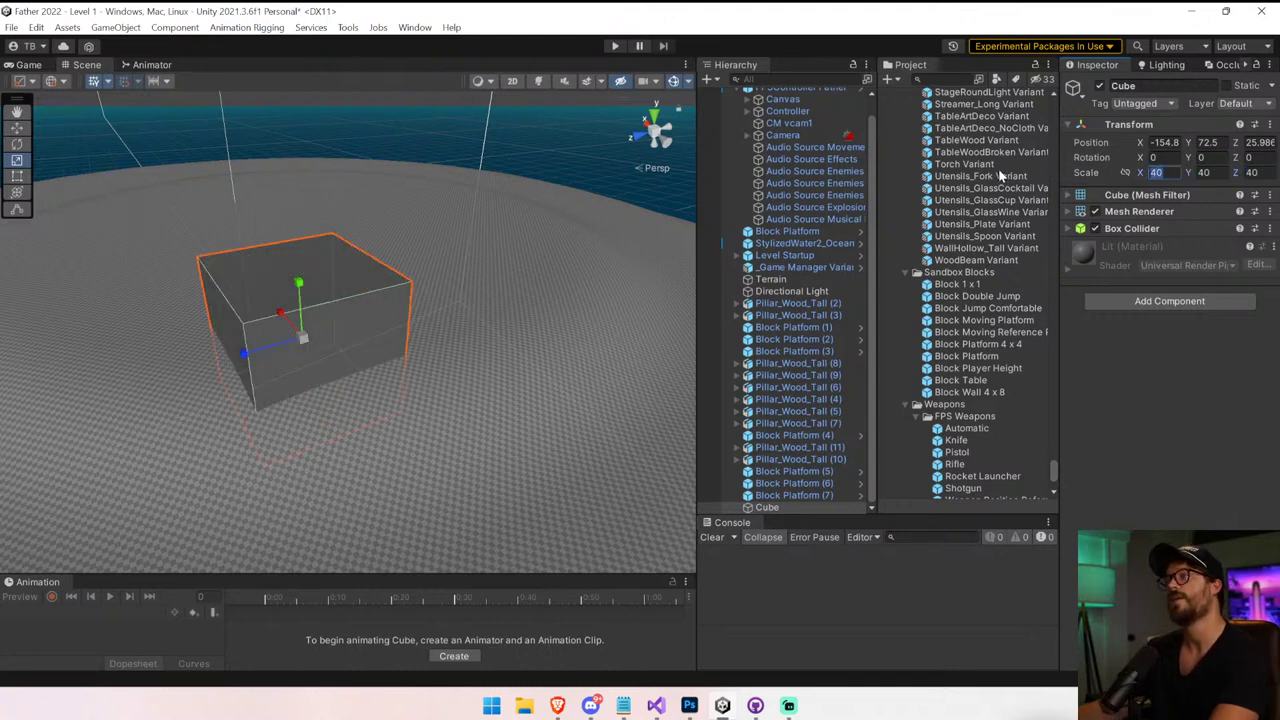
text(120)
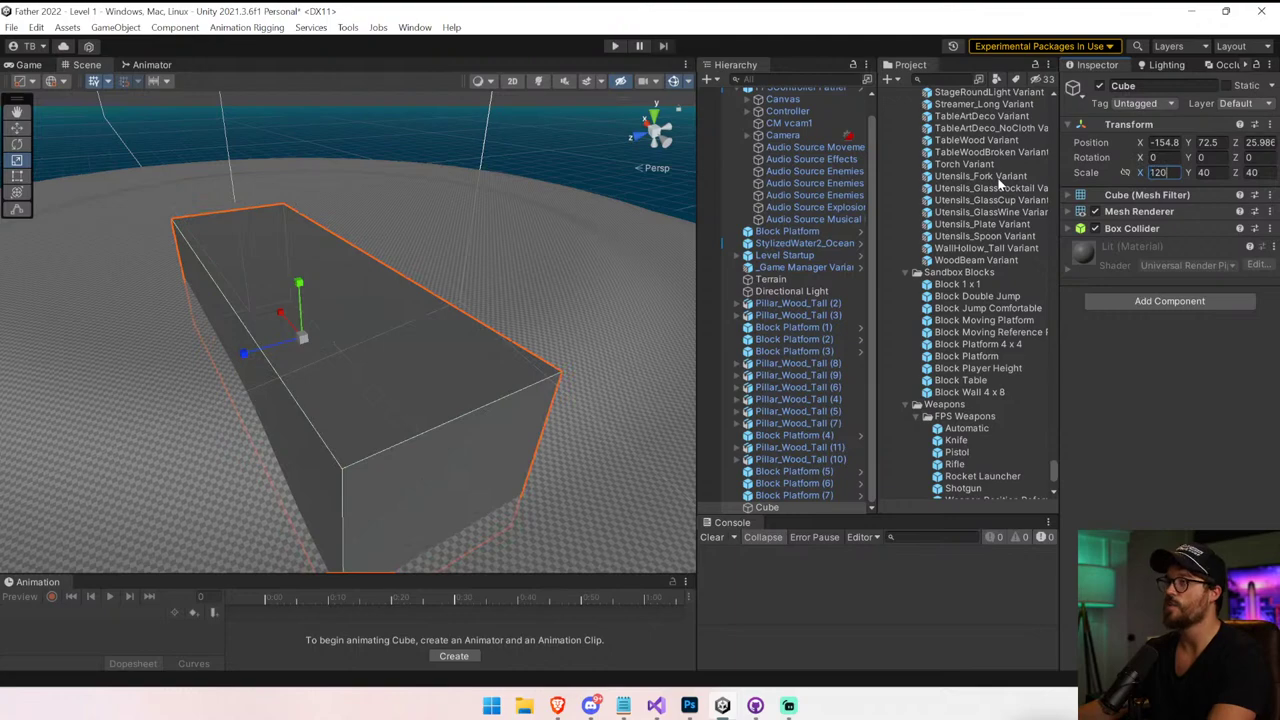
key(Tab)
text(120)
key(Tab)
text(2)
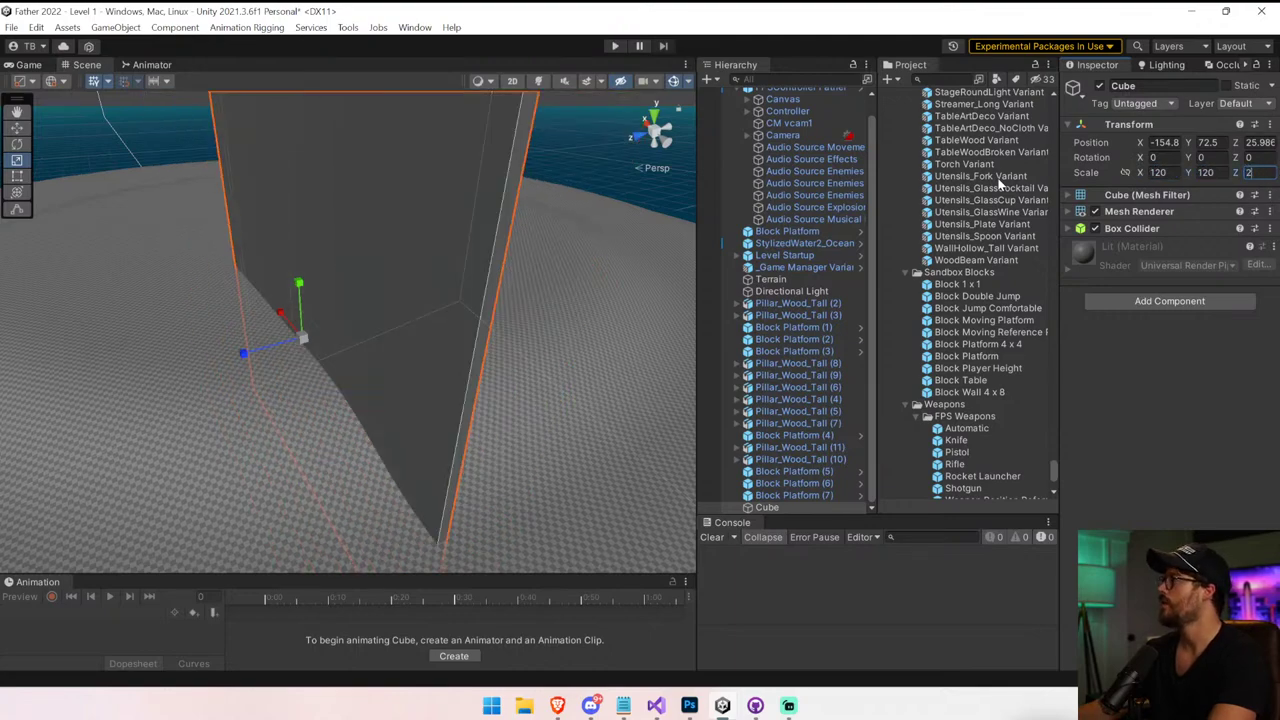
text(0)
Move the cube over the middle of the hilltop to X -52, Y 131.75 and Z -12
key(s)
right_drag(456, 226, 95, 173)
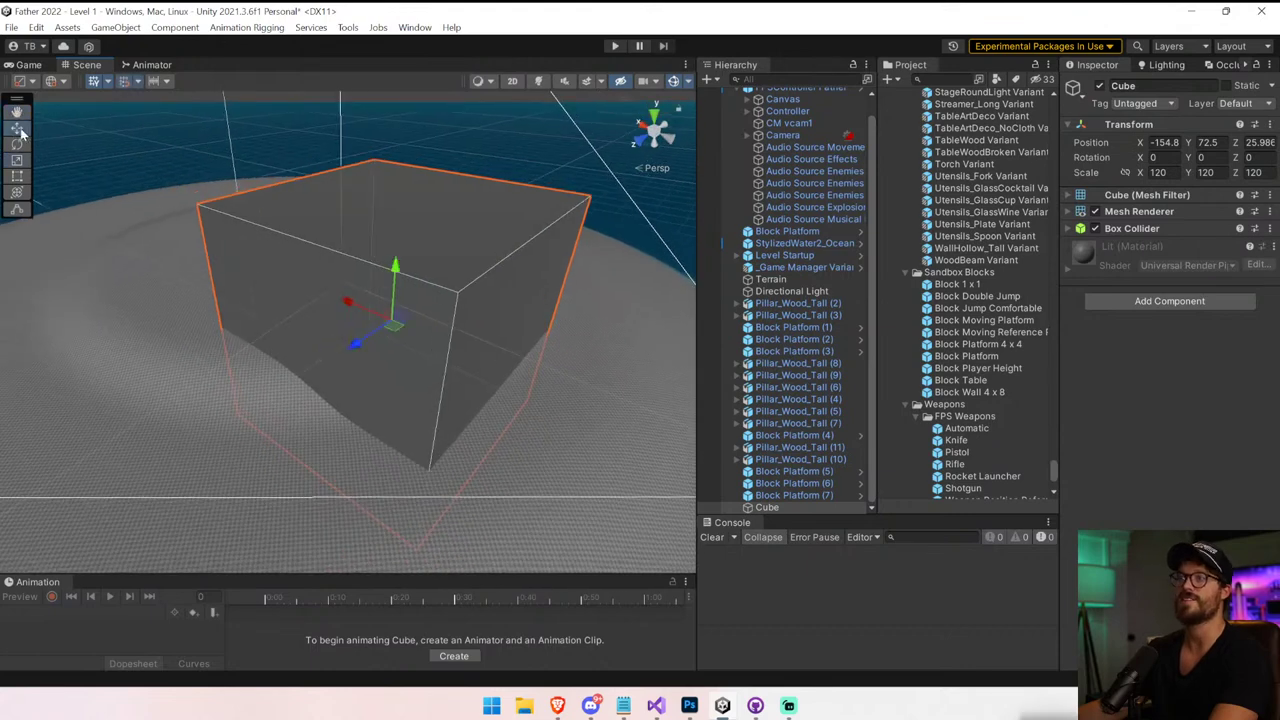
drag(349, 302, 262, 104)
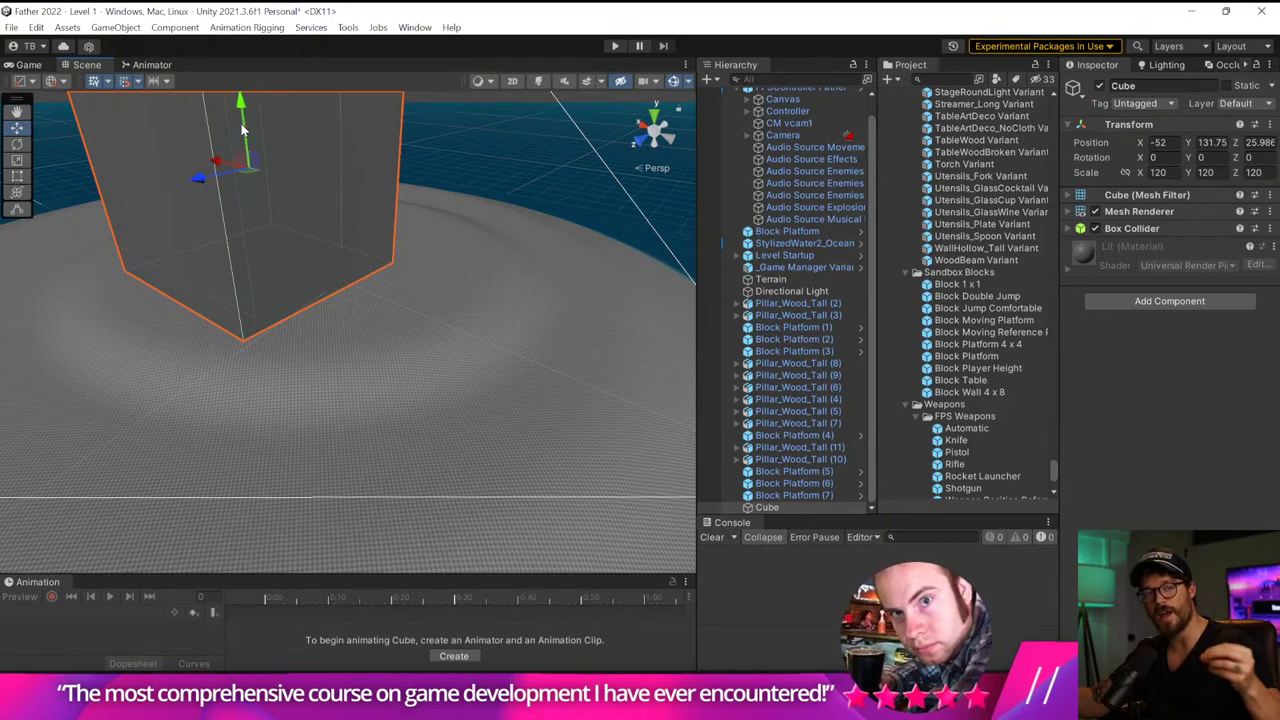
alt+drag(288, 196, 297, 200)
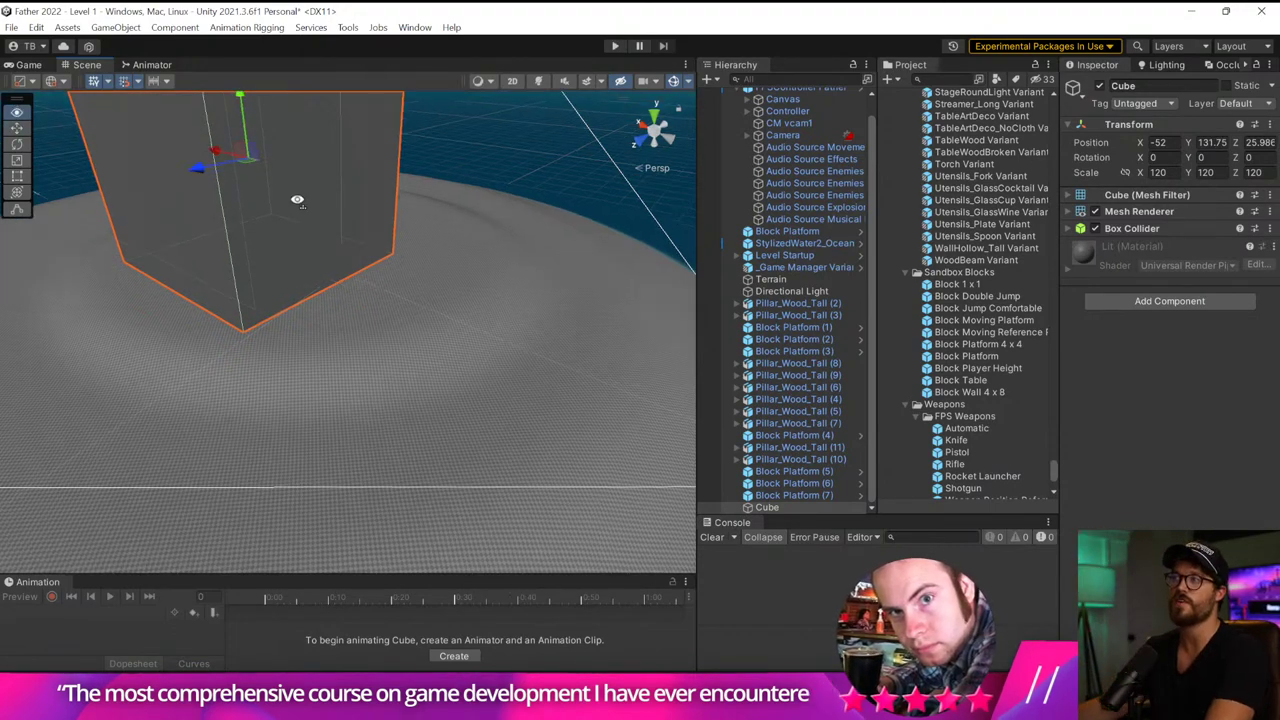
key(d)
right_drag(297, 200, 178, 186)
drag(287, 186, 471, 236)
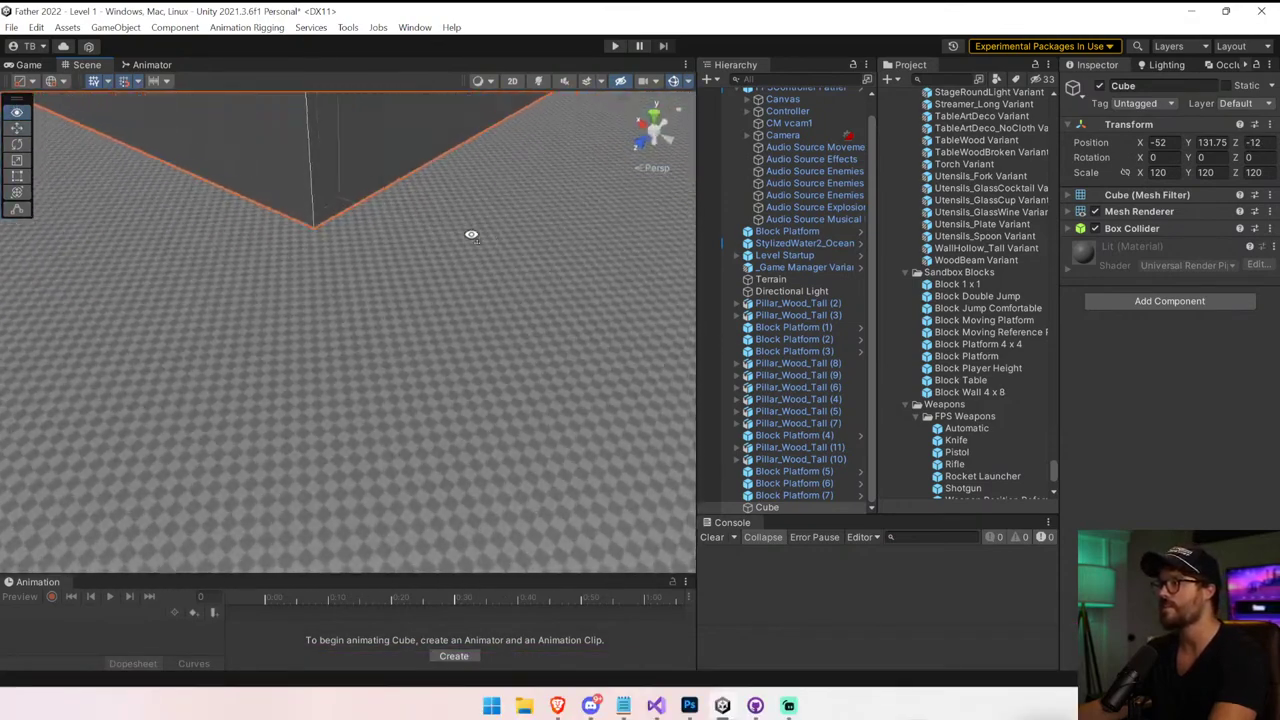
Set the cube's Y position to 132 and check its bottom edge against the ground
right_drag(471, 236, 401, 102)
key(w)
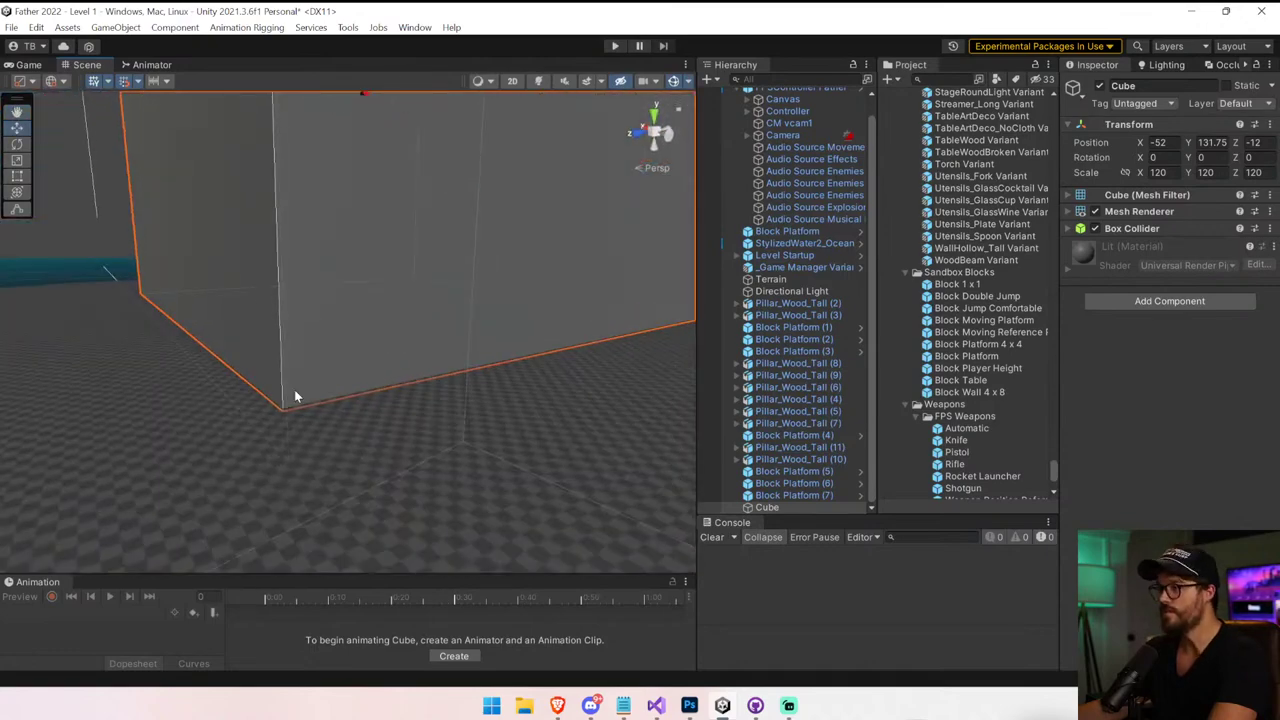
click(287, 400)
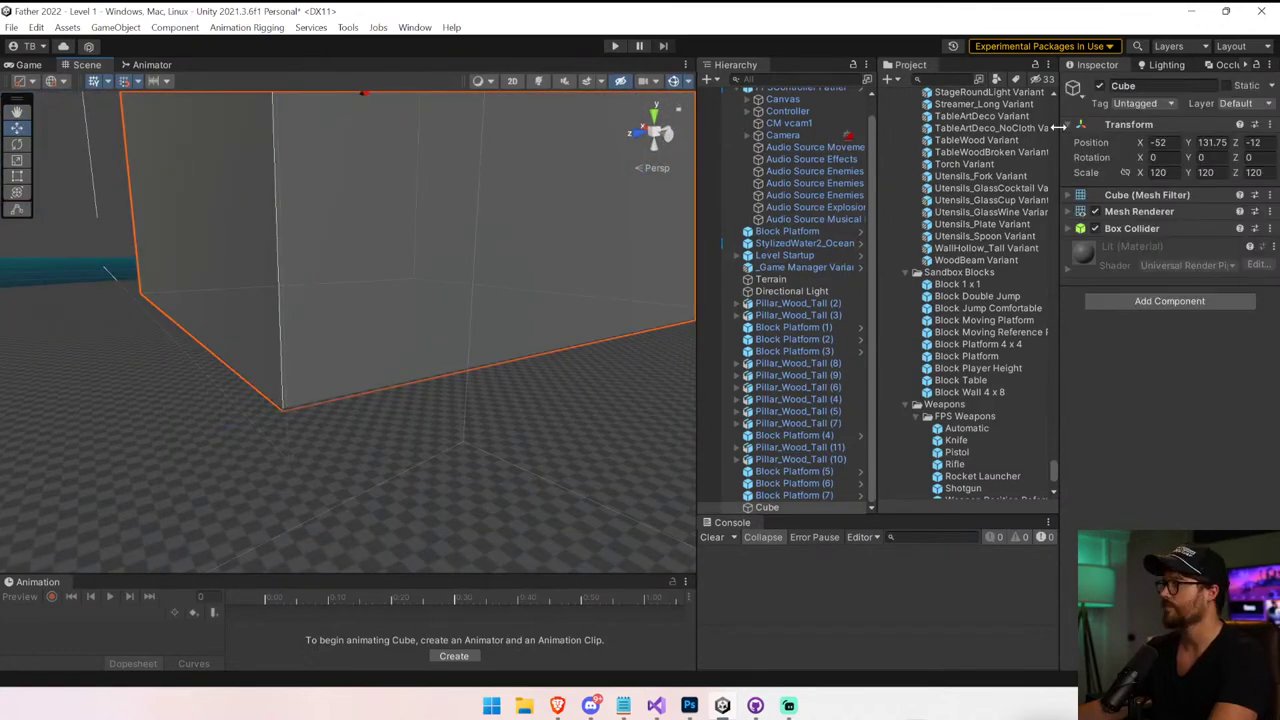
text(13)
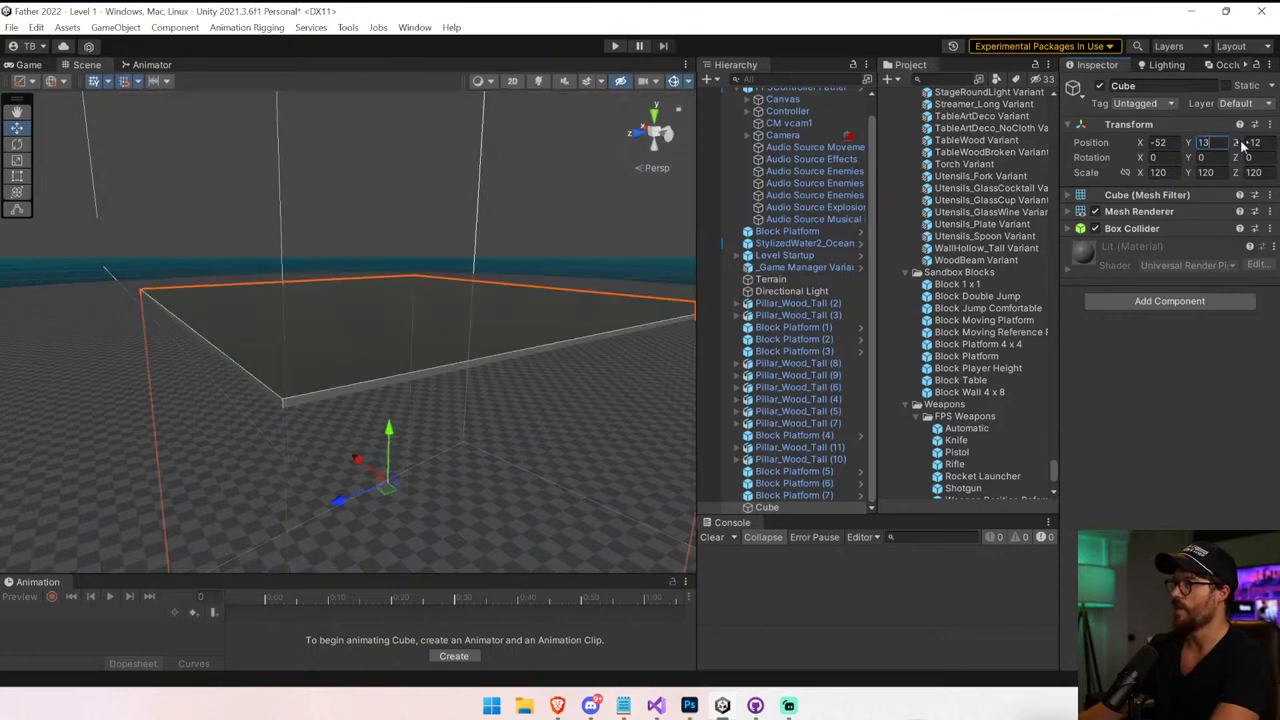
text(0134)
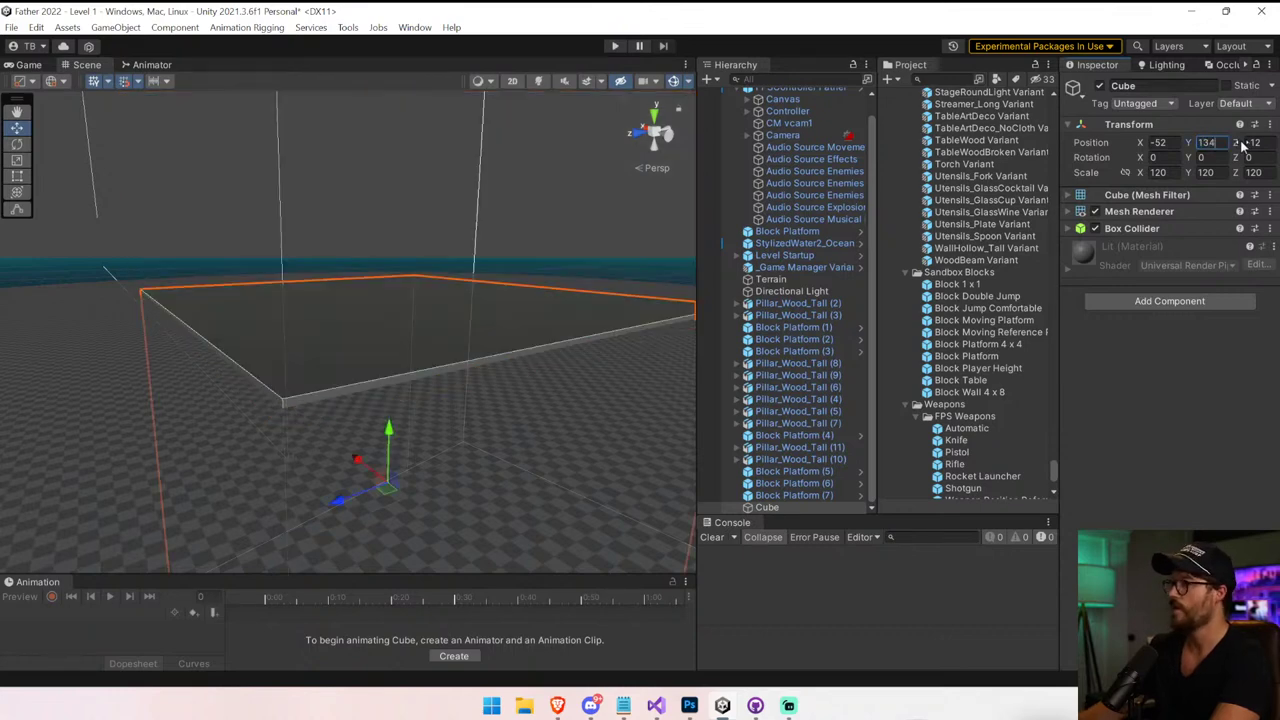
key(ctrl+a)
text(132)
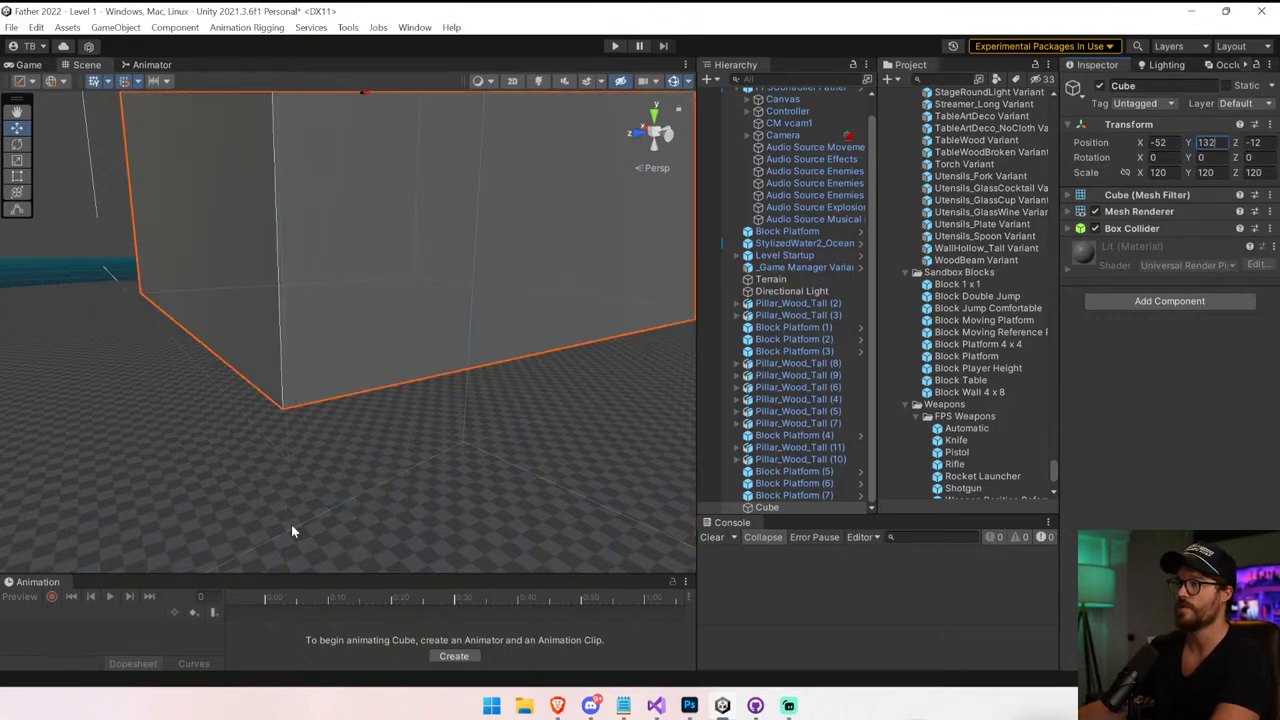
key(w)
right_drag(293, 531, 366, 490)
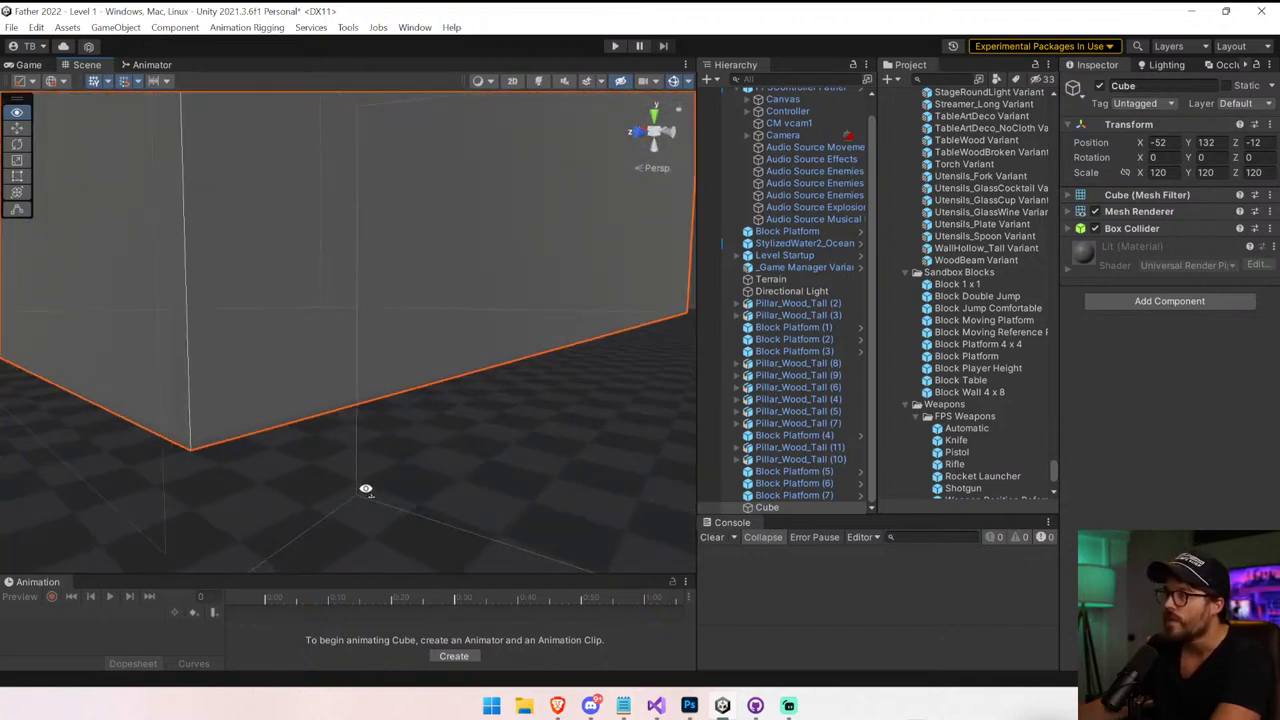
Stretch the cube vertically to a Y scale of 2361 and check it with the scene's sky effects switched on temporarily
alt+drag(366, 490, 63, 190)
drag(370, 519, 405, 208)
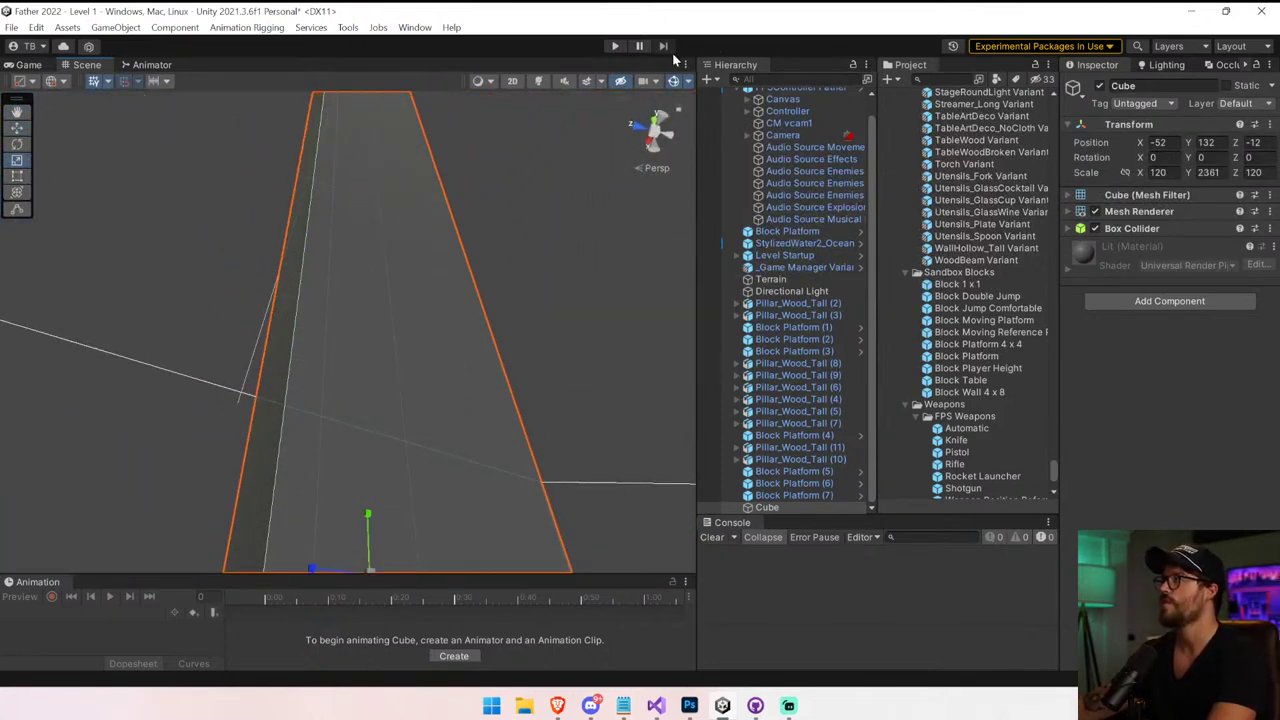
click(588, 82)
mouse_move(538, 262)
right_down()
mouse_move(523, 191)
mouse_move(519, 248)
right_up()
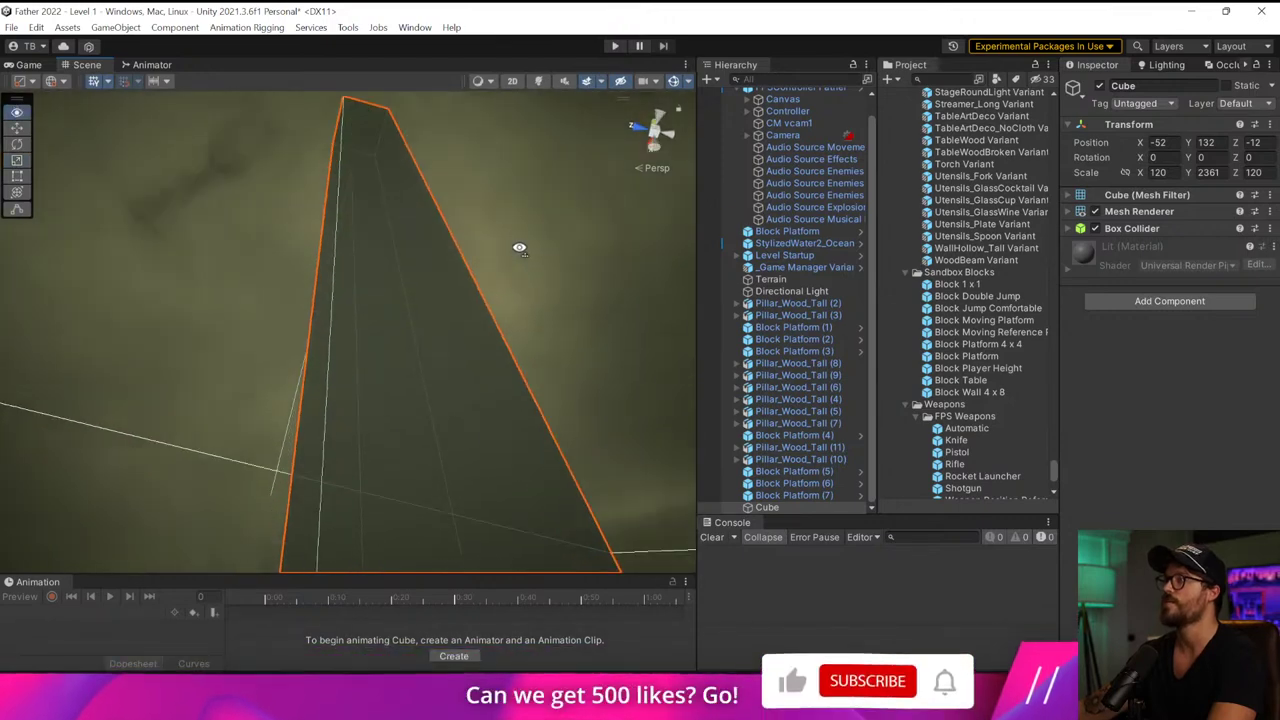
alt+drag(519, 248, 435, 385)
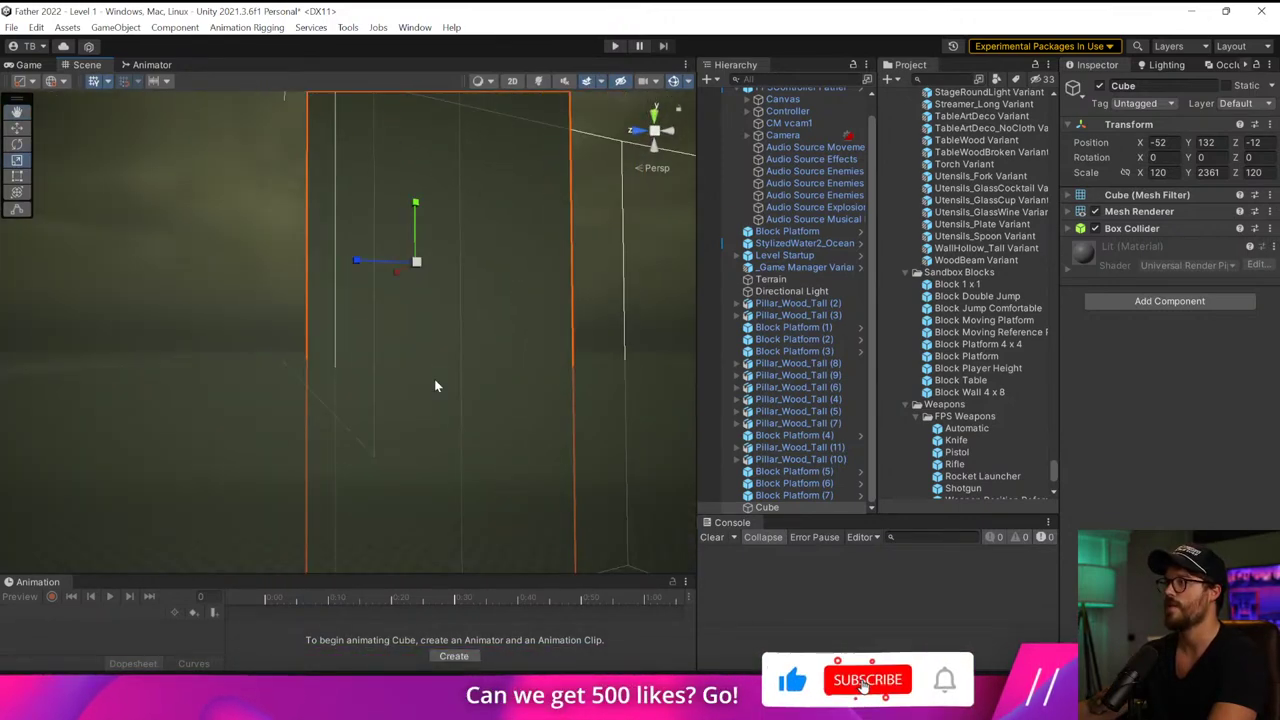
click(587, 82)
right_drag(489, 338, 477, 308)
Shrink the tall cube's Y scale to about 526 and raise it to Y 333 above the hill
drag(418, 252, 418, 72)
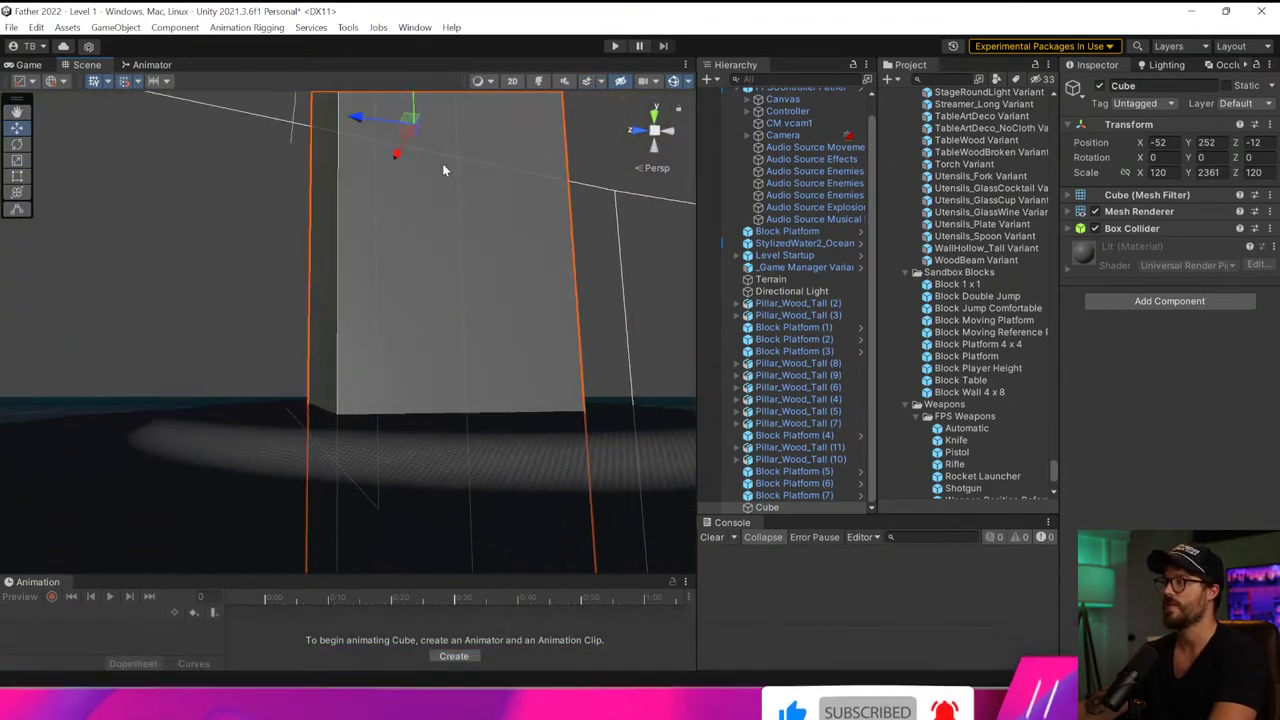
scroll(456, 264, down, 8)
middle_drag(452, 242, 487, 386)
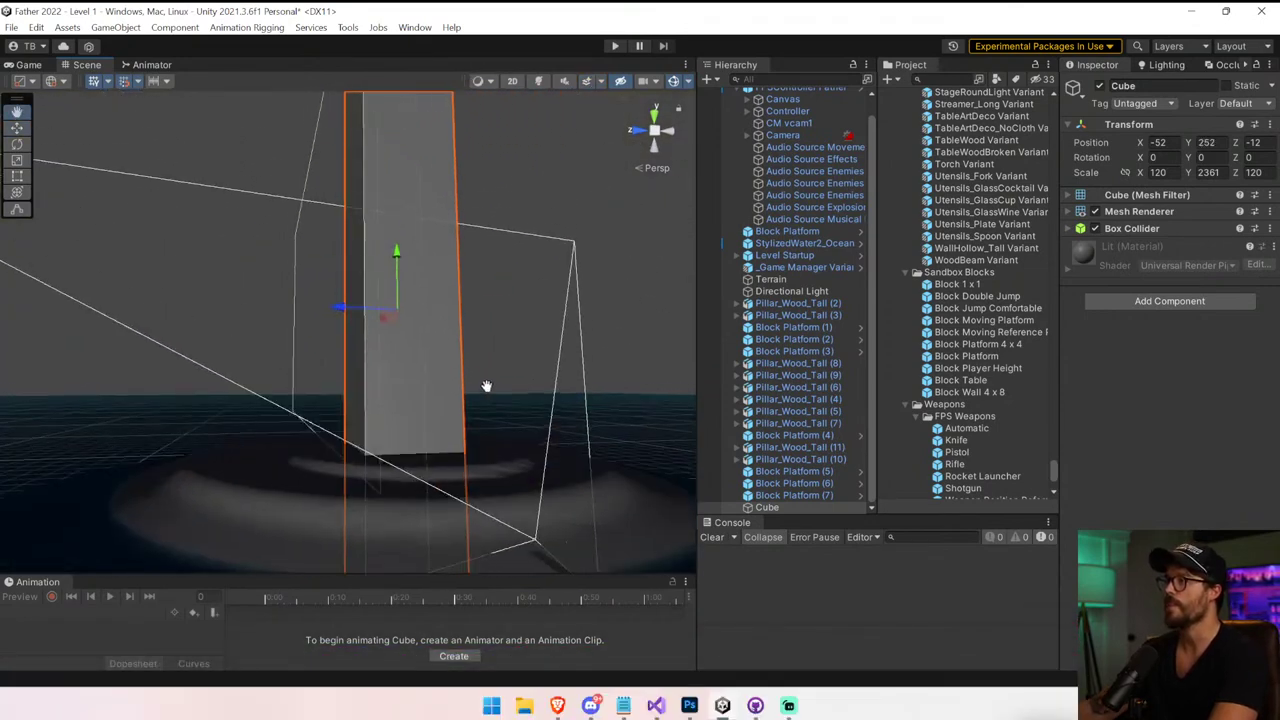
right_drag(487, 386, 488, 430)
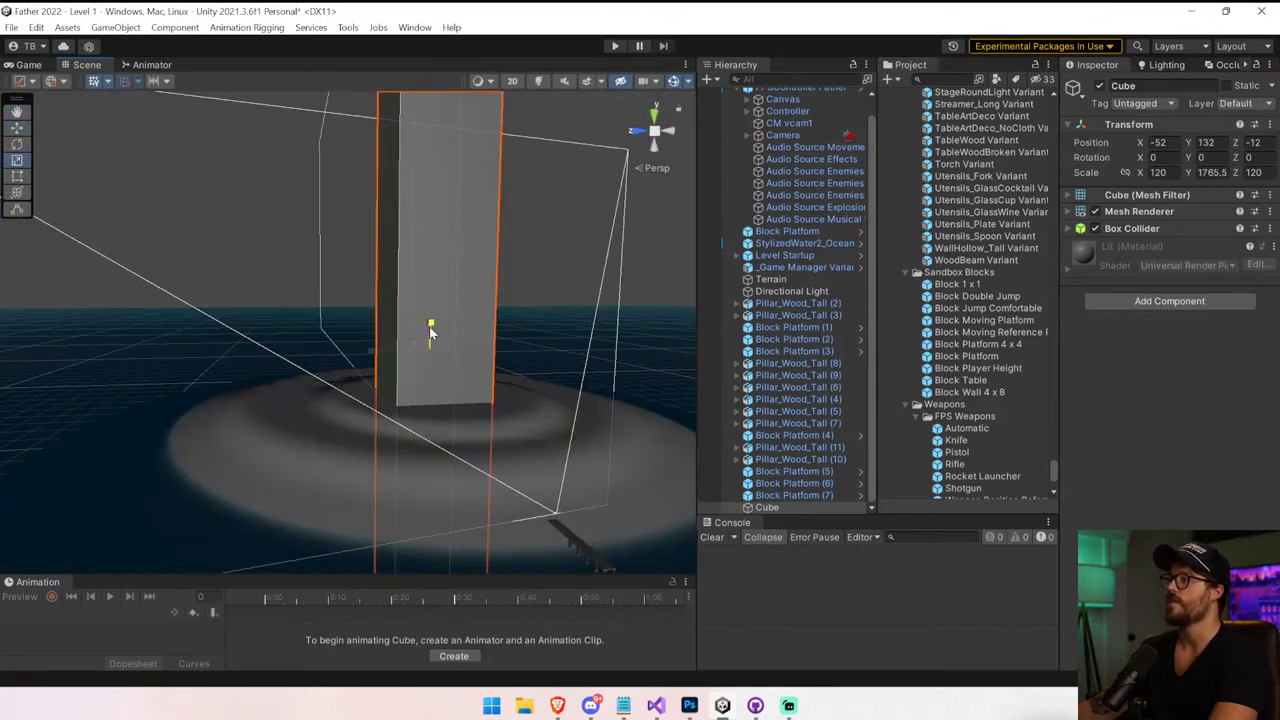
drag(430, 328, 427, 336)
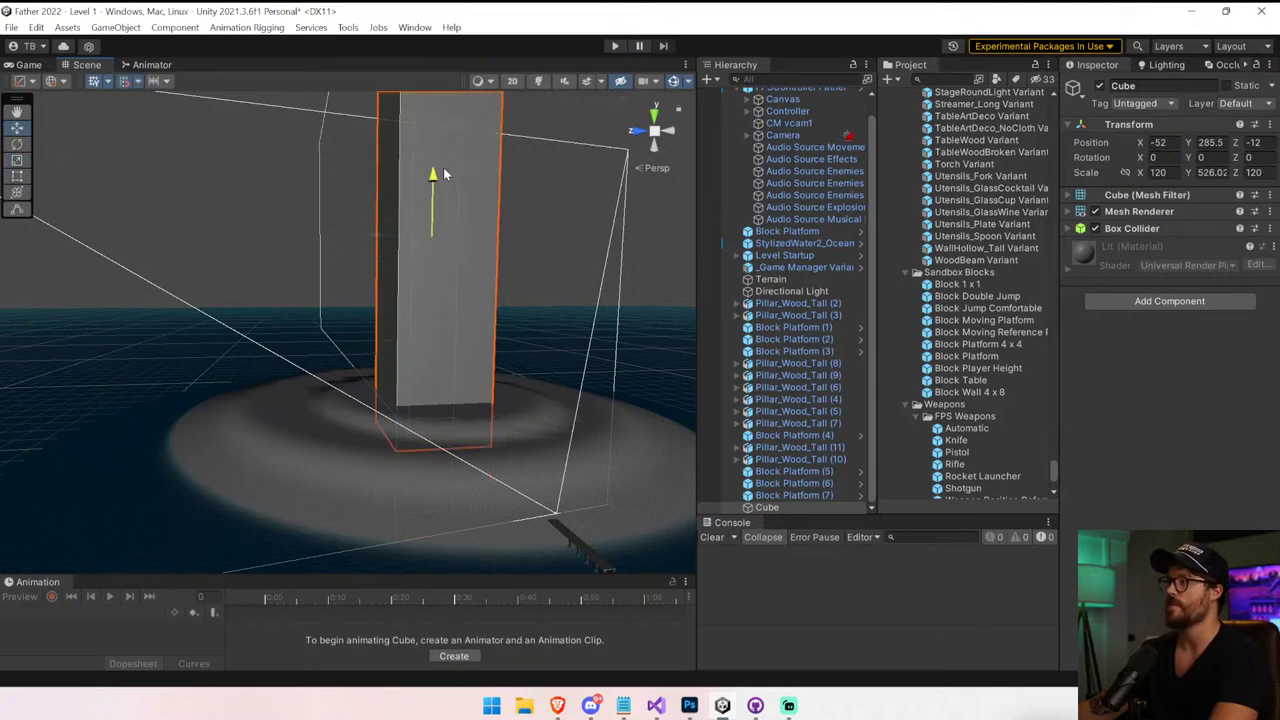
key(f)
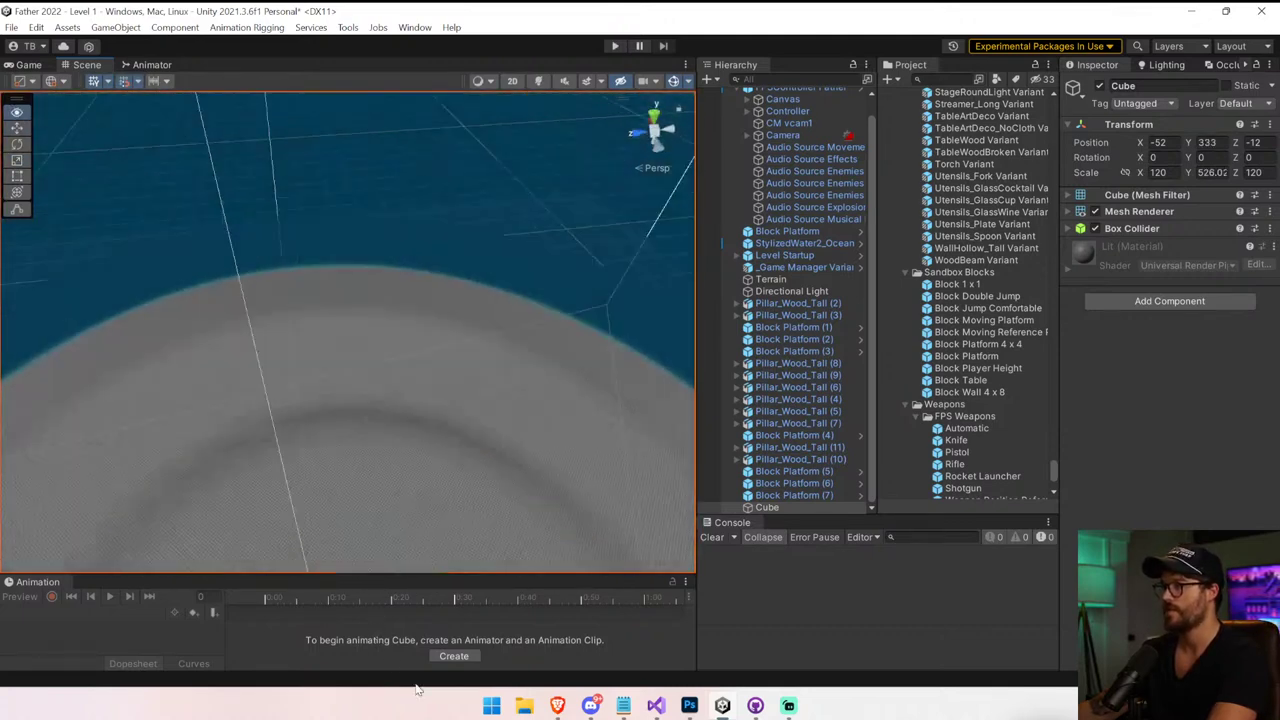
right_drag(419, 690, 289, 206)
key(f)
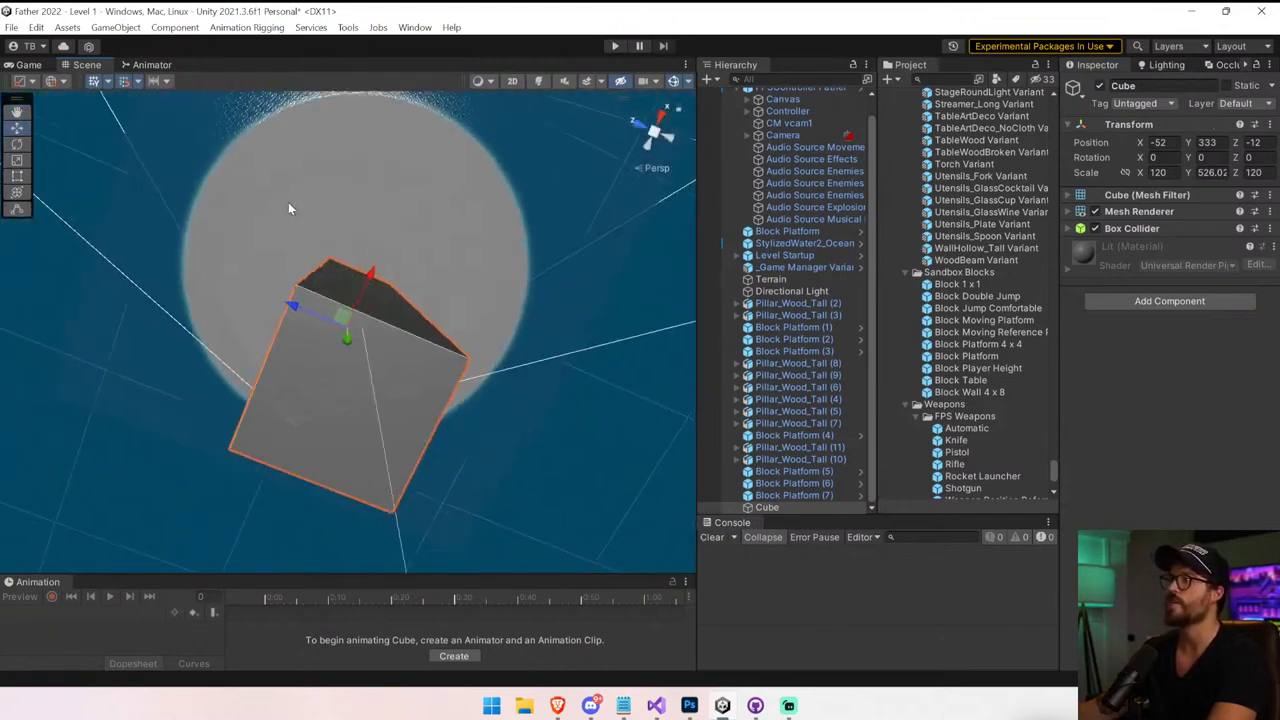
Set the tower cube's Y scale to 524 and its Y position to 334 so its base meets the hilltop
right_drag(304, 257, 305, 259)
alt+drag(305, 260, 460, 100)
right_drag(998, 200, 694, 674)
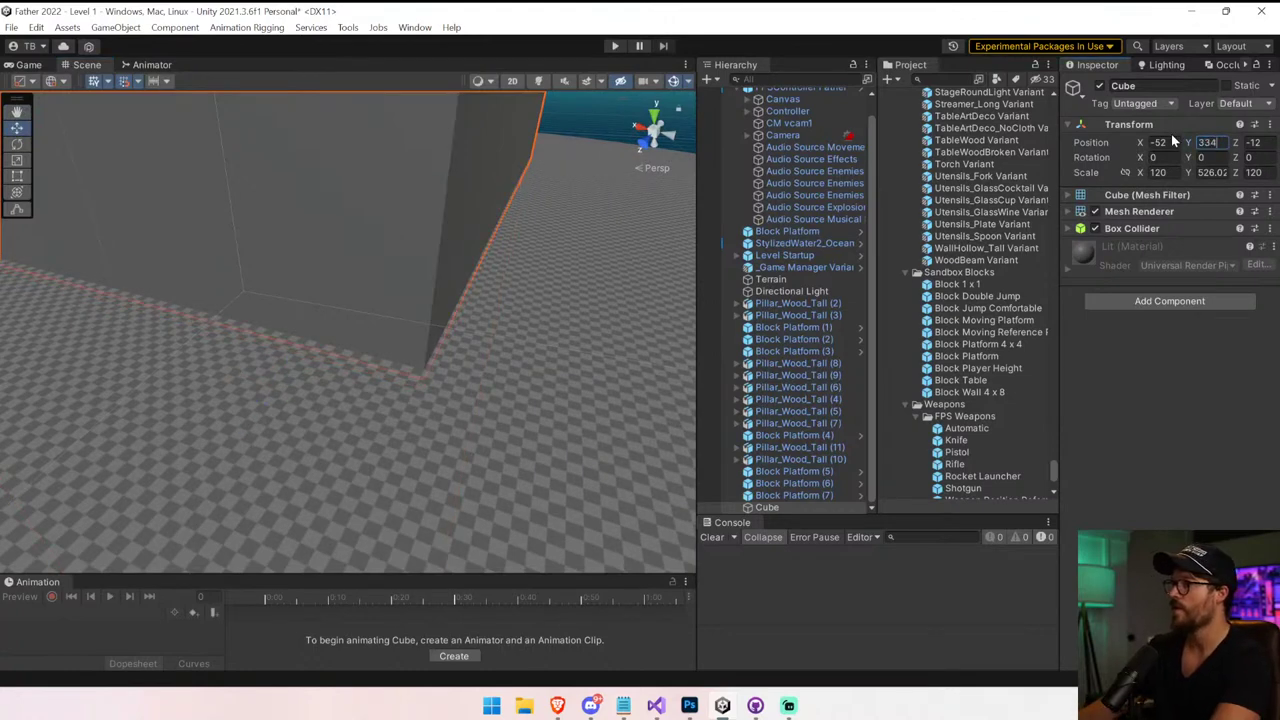
key(BackSpace)
text(5)
key(BackSpace)
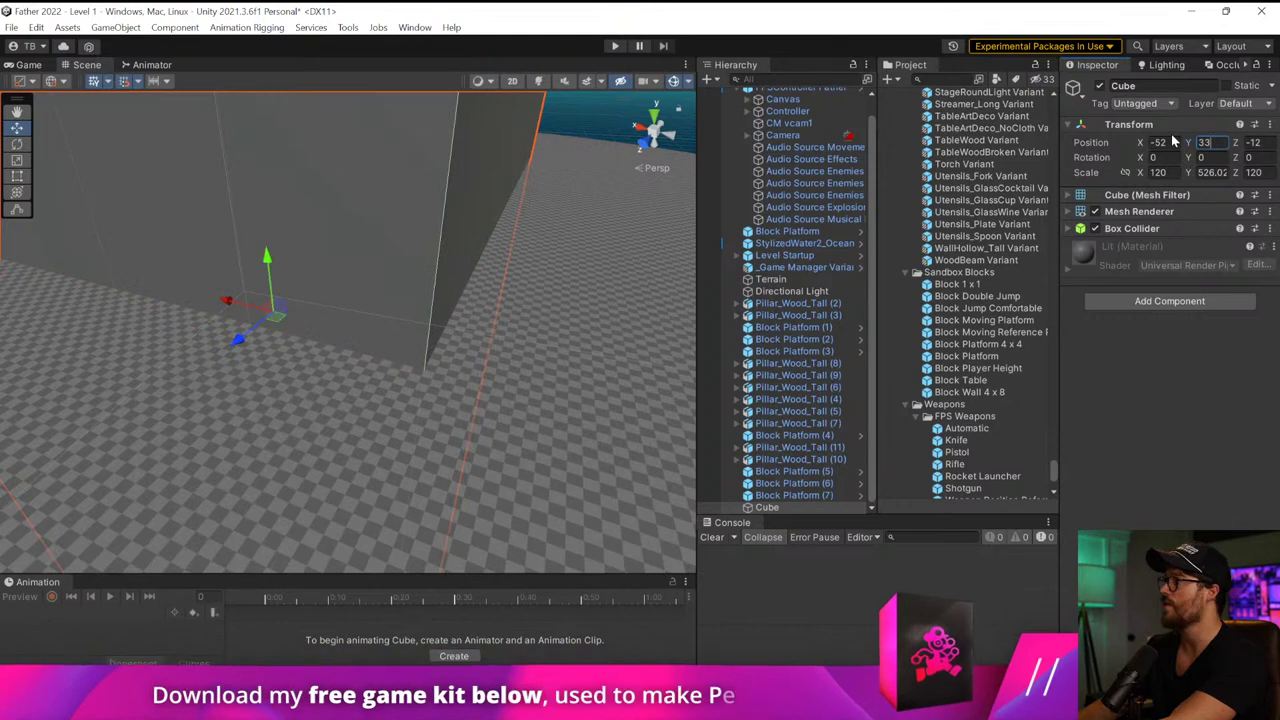
text(6)
key(BackSpace)
text(4)
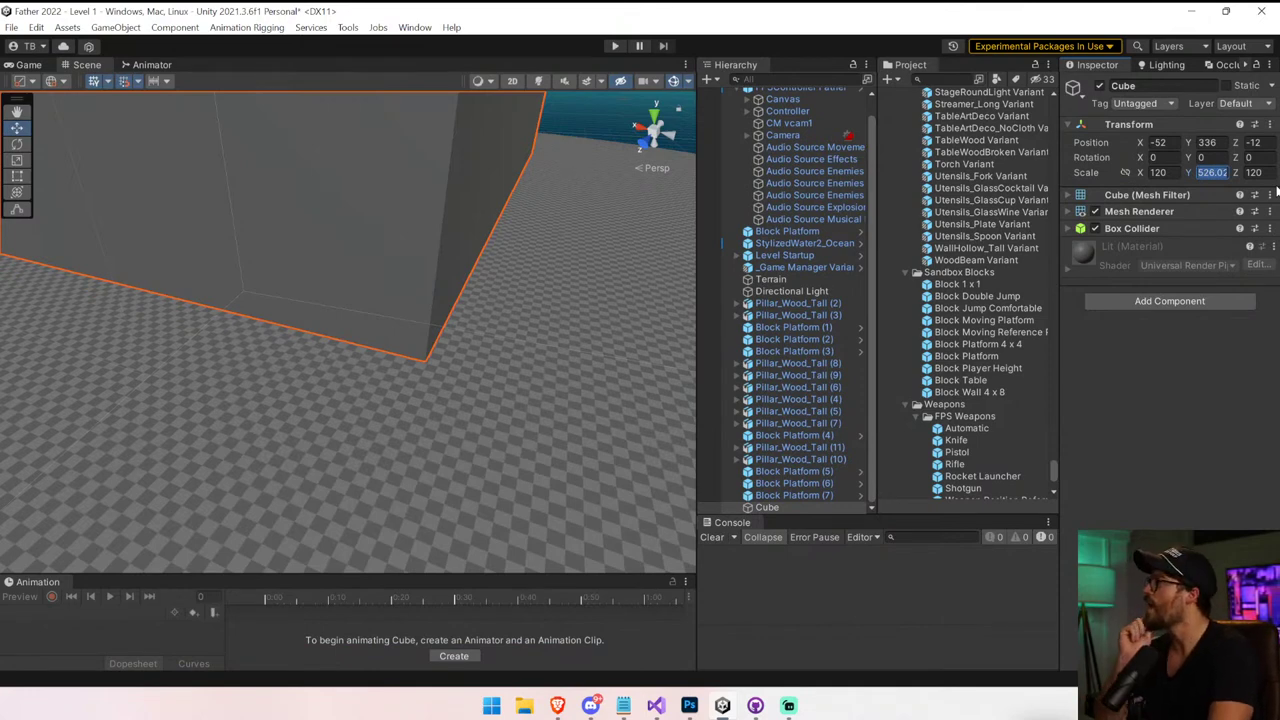
text(524)
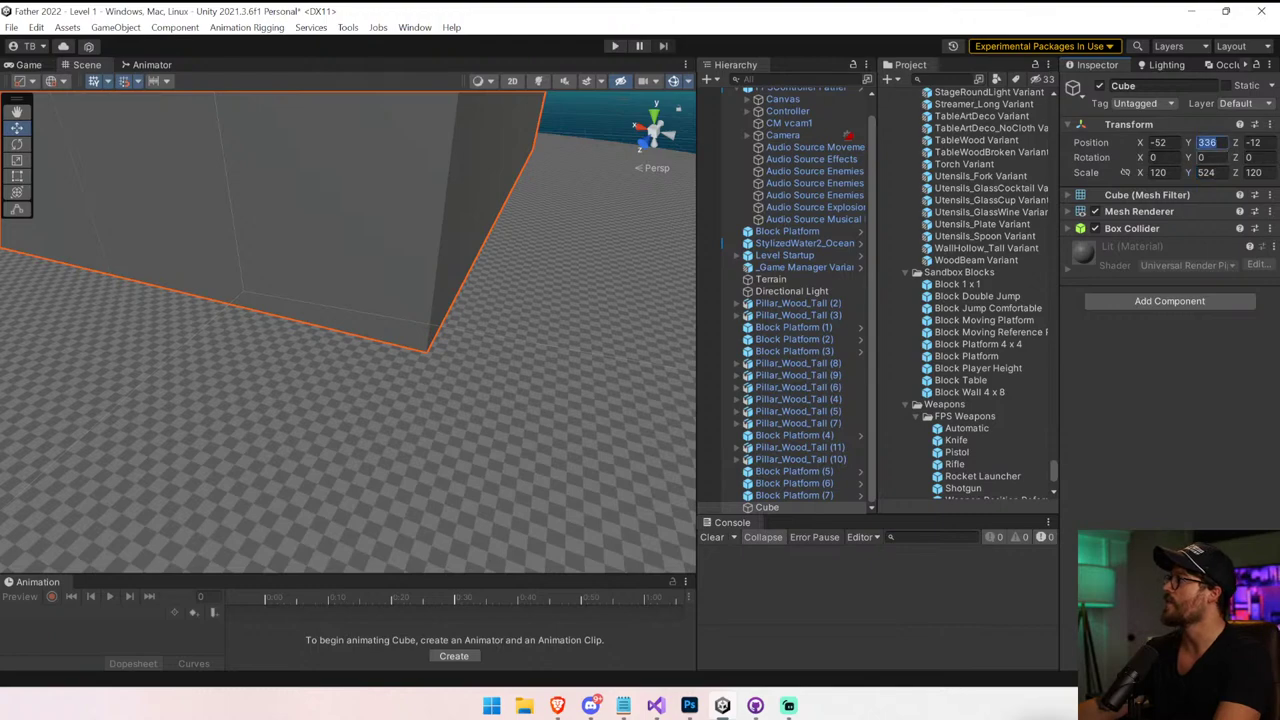
right_drag(384, 384, 417, 379)
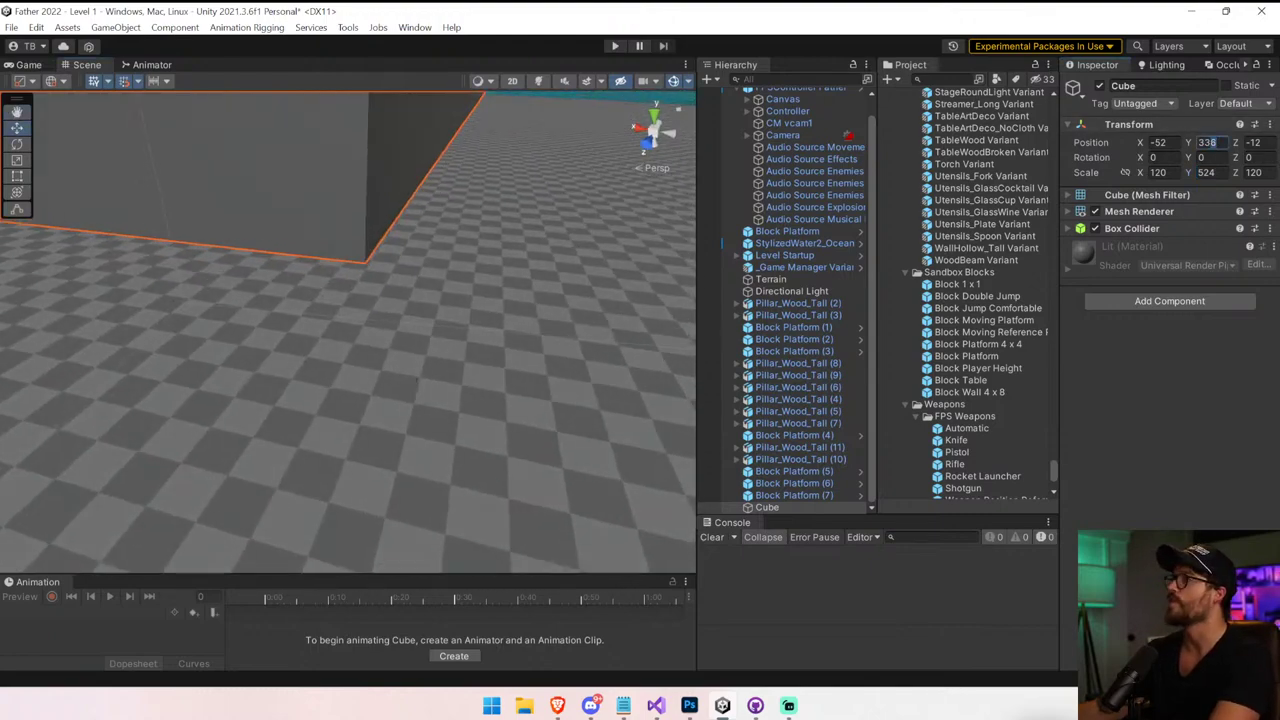
text(2)
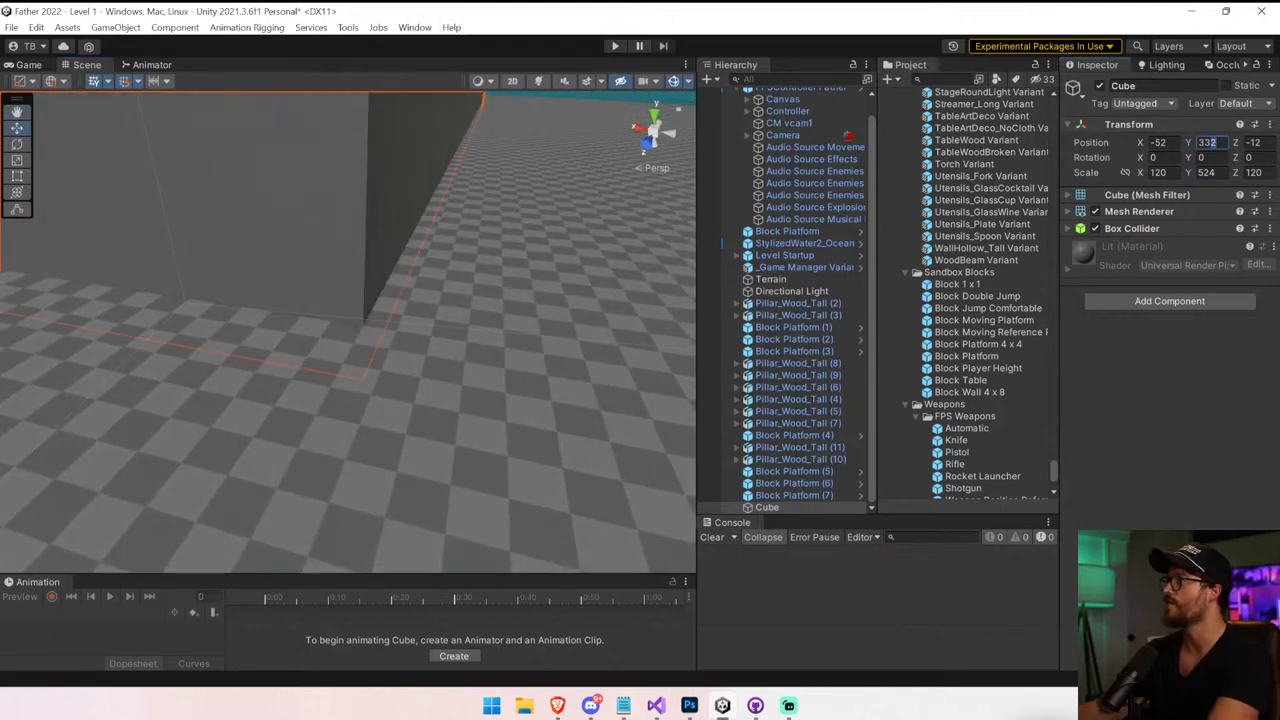
Play-test the level with the tower cube in place, and stop the game
right_drag(628, 350, 419, 28)
click(615, 45)
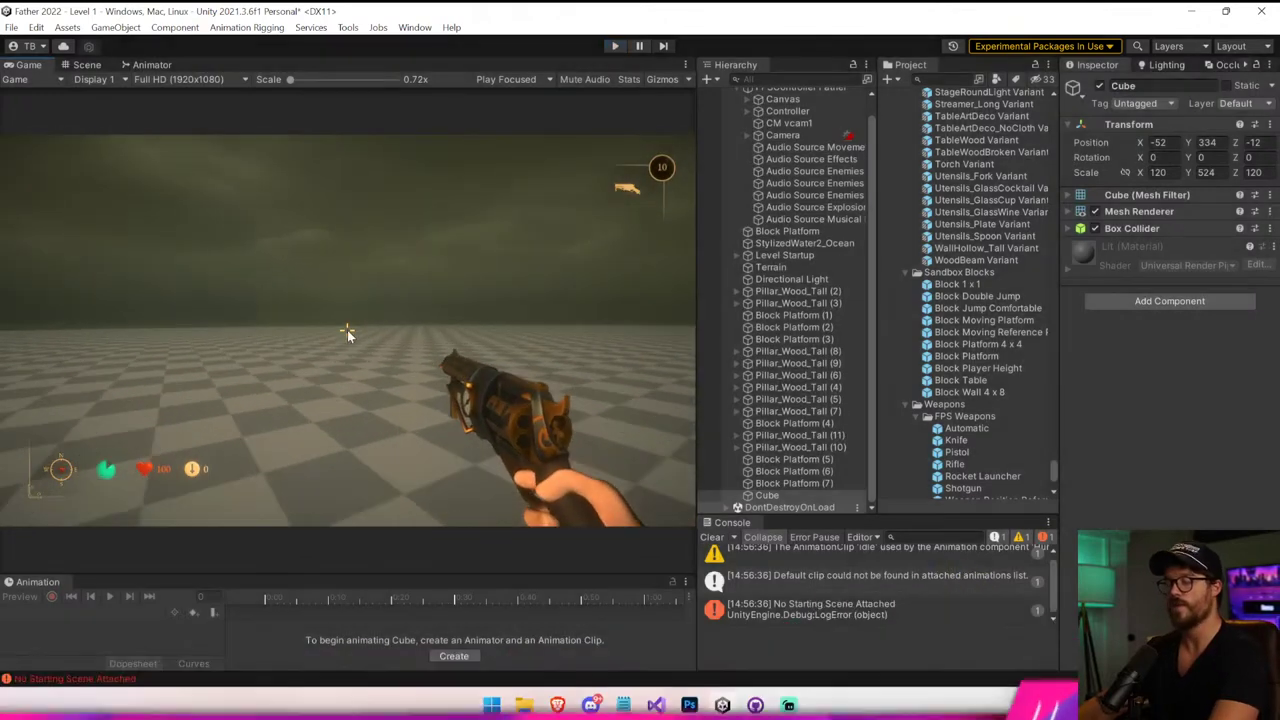
key(ctrl+p)
Select the terrain and set up Set Height painting with the solid round brush at size 62
right_drag(347, 331, 402, 332)
key(s)
click(425, 377)
click(1148, 214)
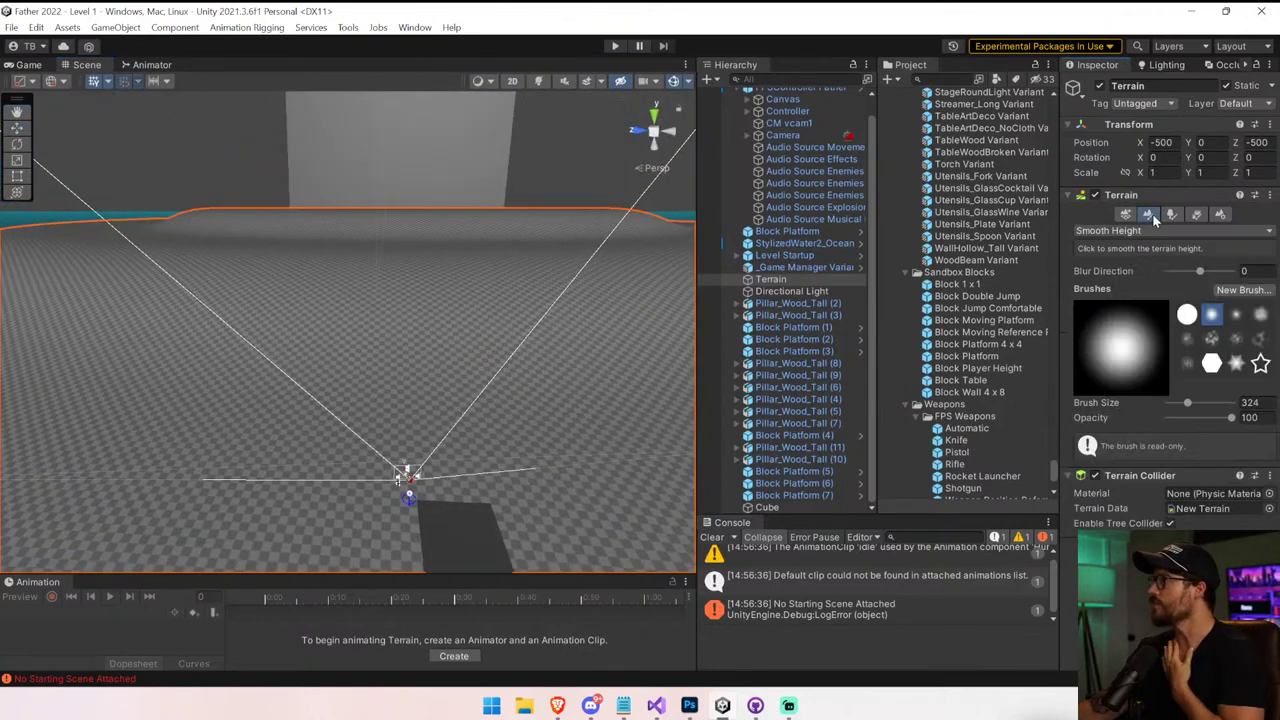
click(1135, 230)
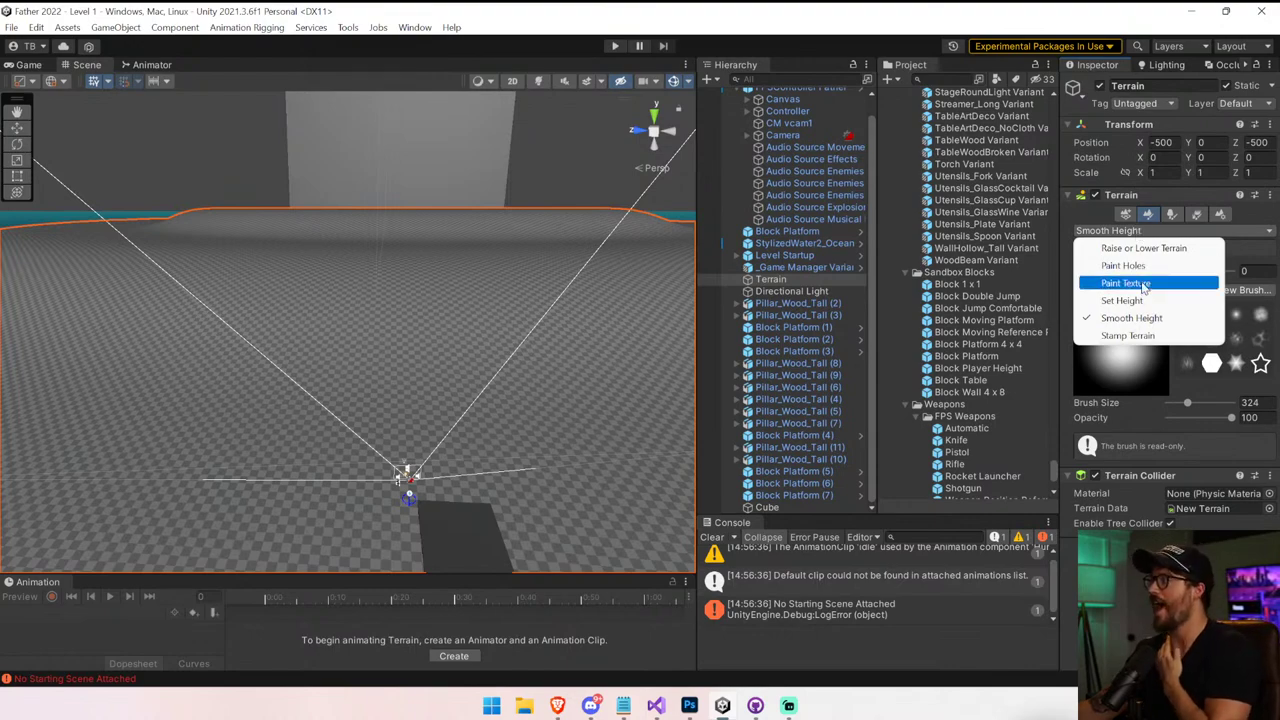
click(1138, 300)
click(1135, 230)
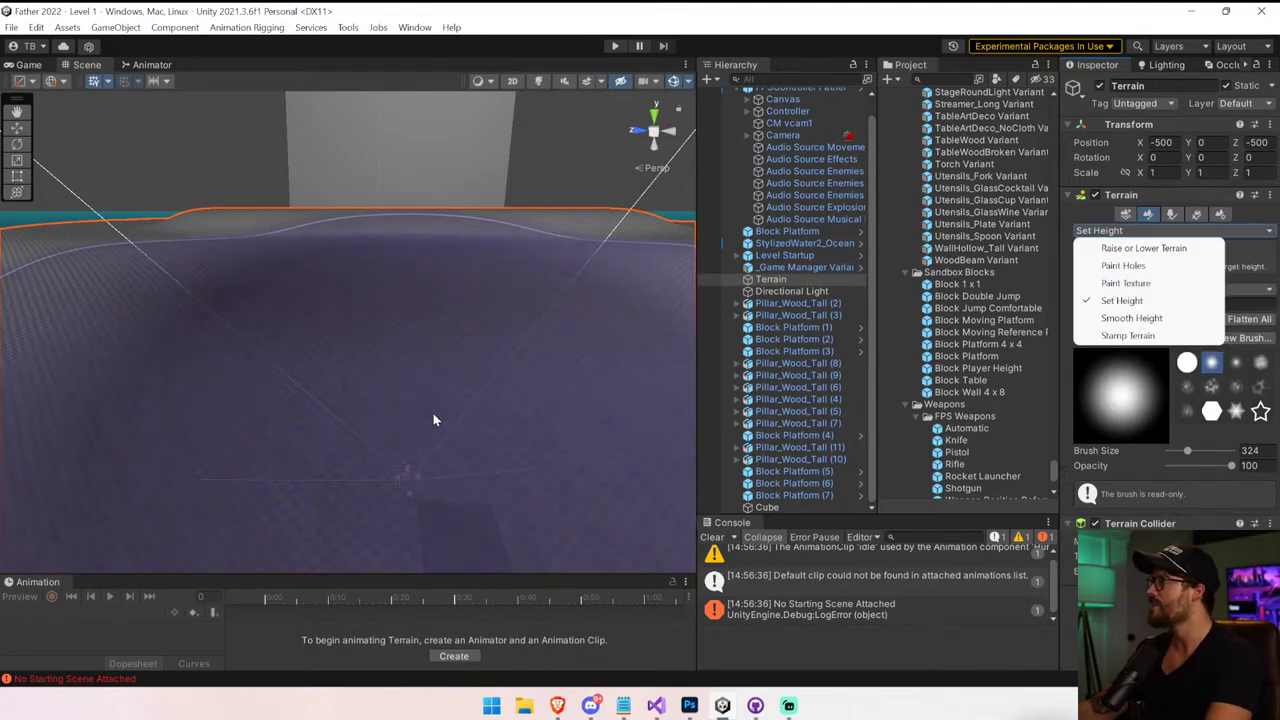
click(1182, 463)
drag(1187, 451, 1185, 452)
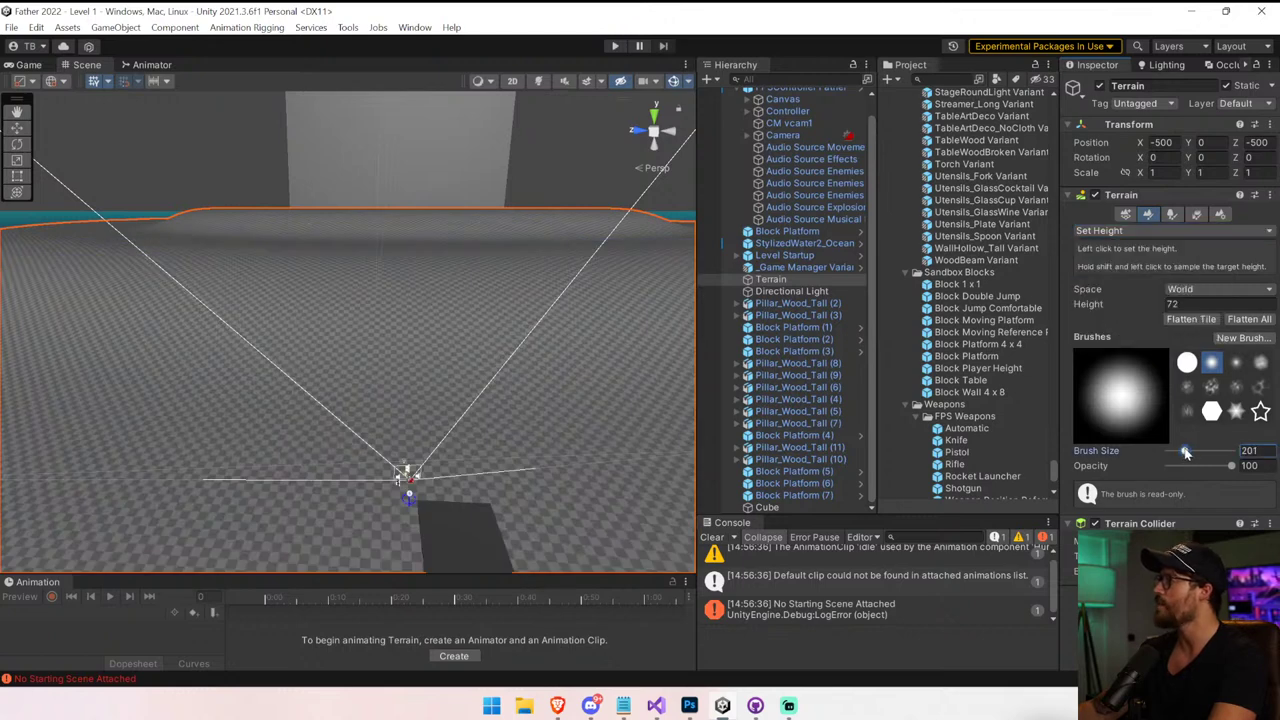
click(1187, 362)
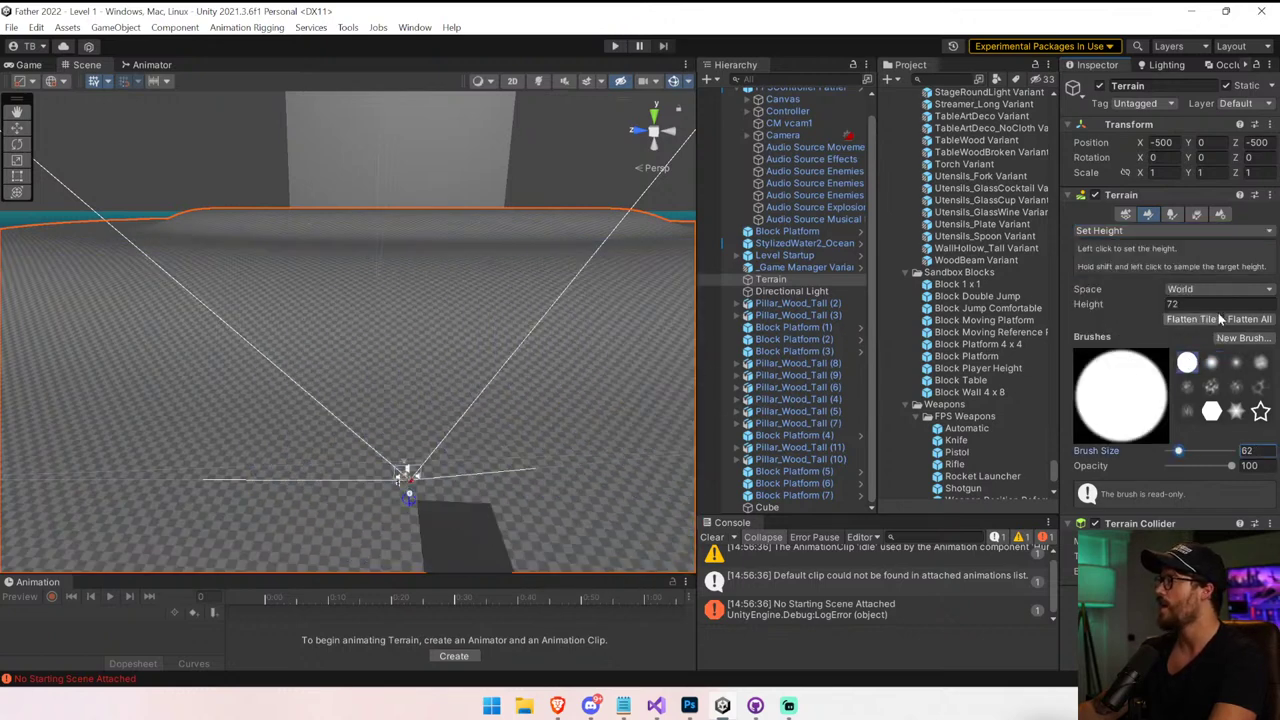
Sample the ground near the player's position as the Set Height target, about 44.95
click(425, 336)
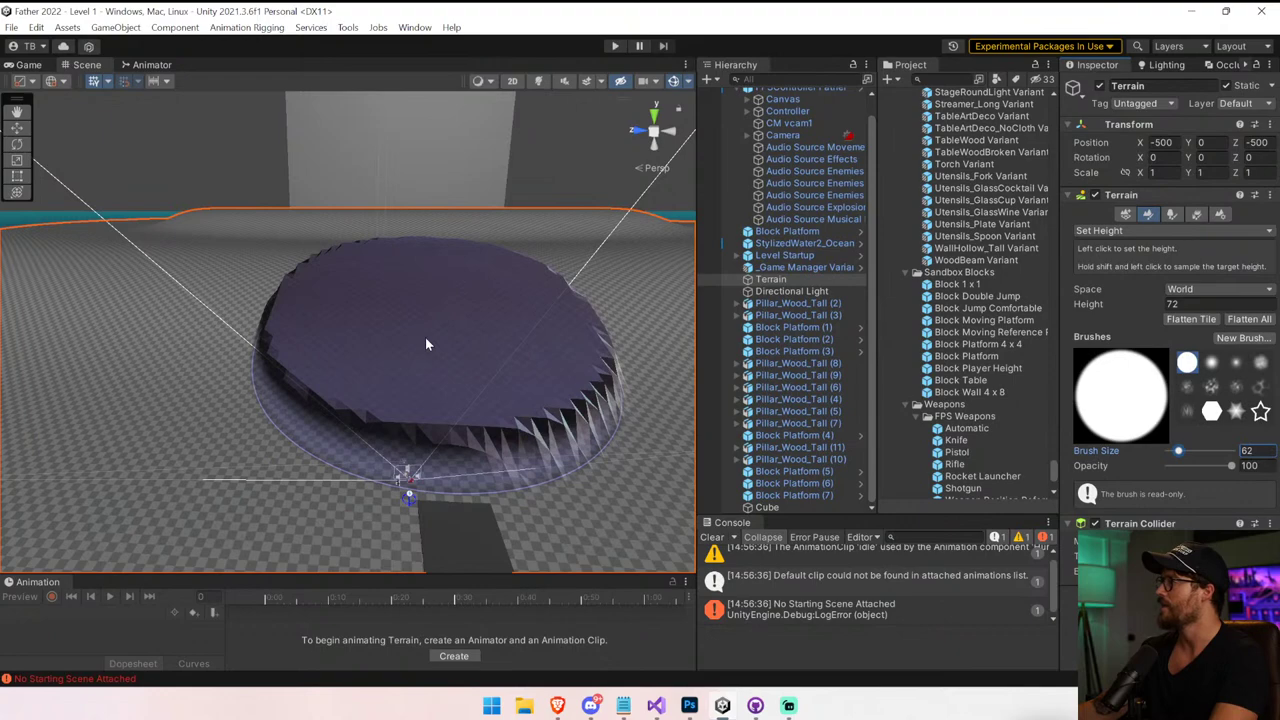
mouse_move(426, 341)
mouse_down()
mouse_move(414, 377)
mouse_move(410, 261)
mouse_move(432, 433)
mouse_move(432, 405)
mouse_up()
shift+click(415, 374)
shift+click(405, 402)
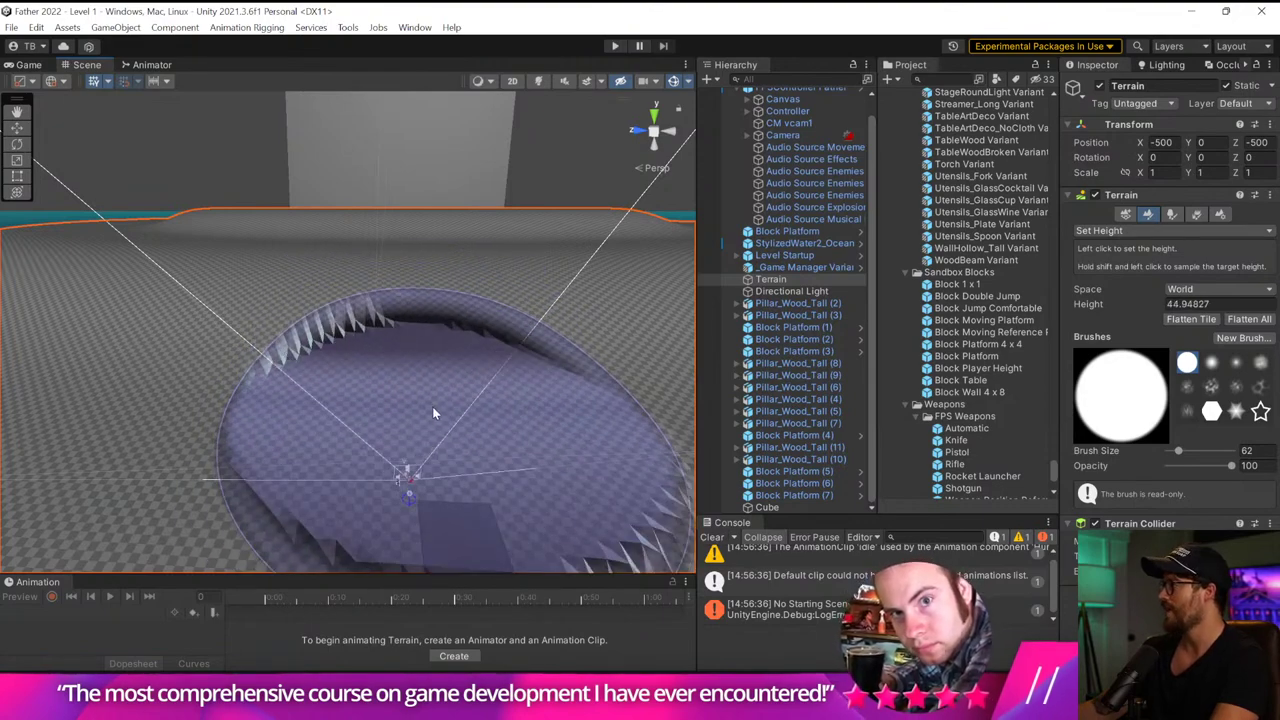
click(1186, 290)
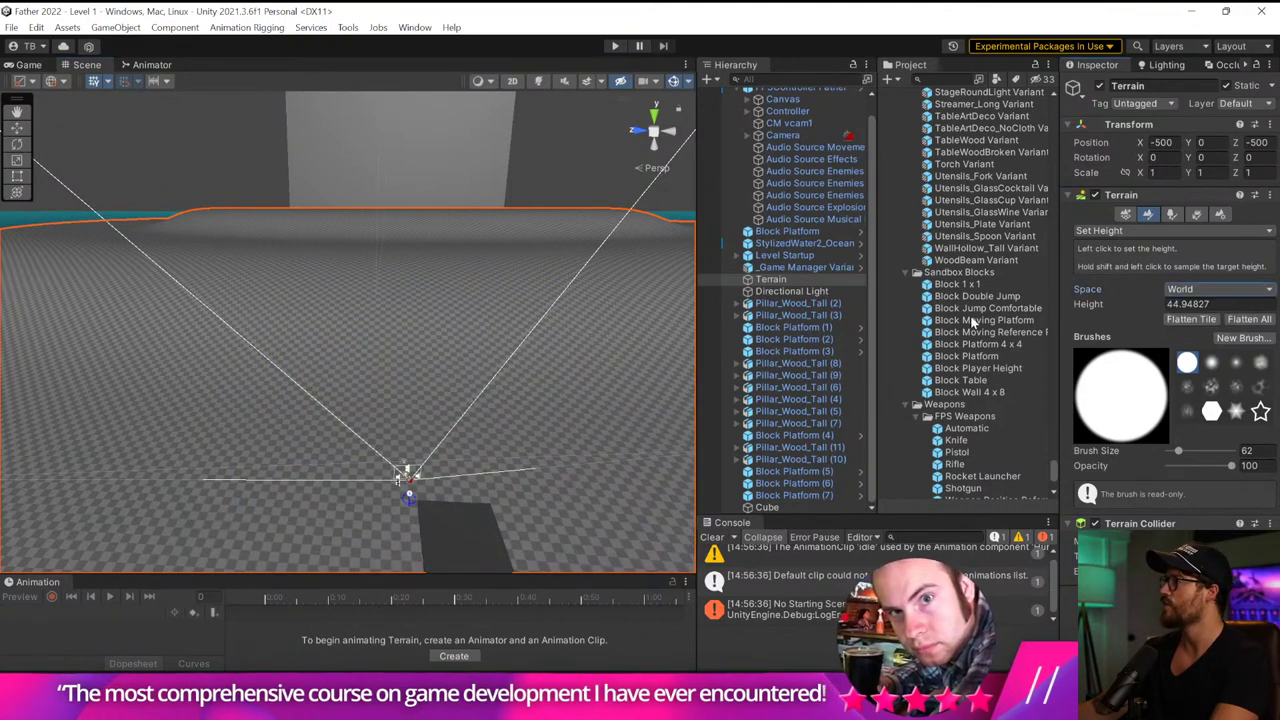
Reduce the terrain brush size to 19, carve a trench with Set Height at 44.94827, and undo the stray dab beyond its far end
drag(1181, 455, 1178, 457)
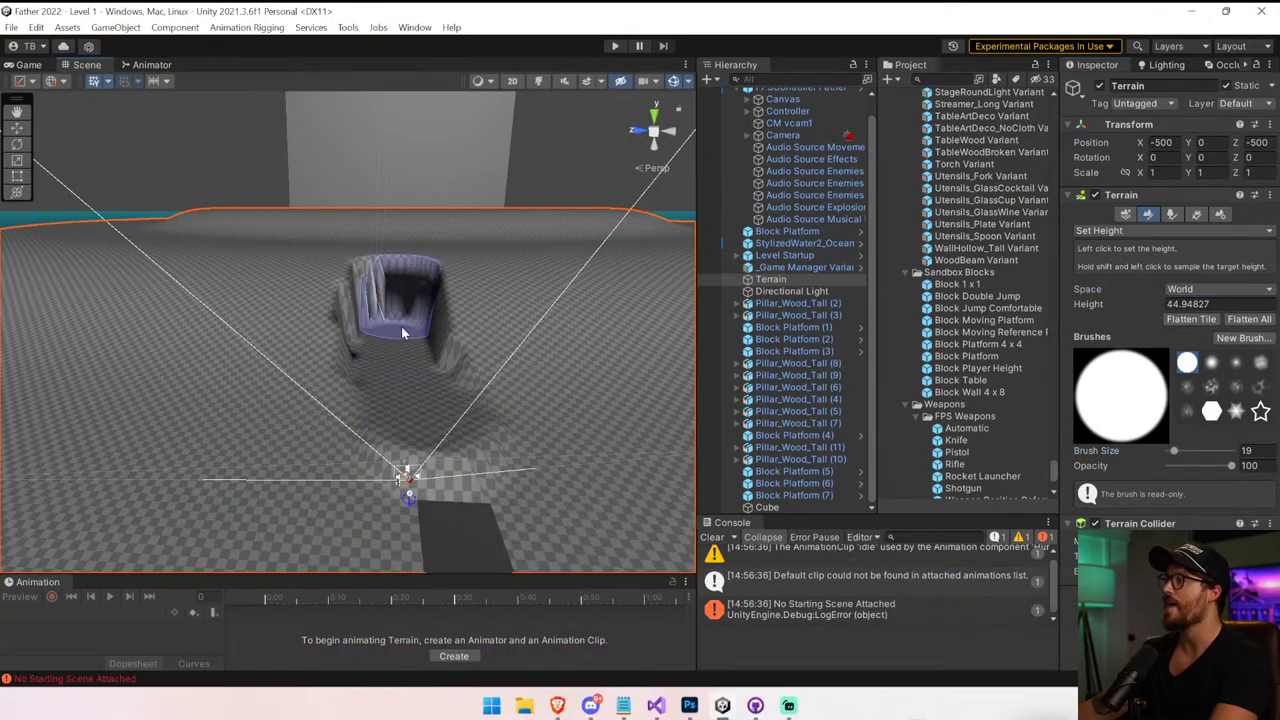
mouse_move(588, 349)
right_down()
mouse_move(667, 317)
mouse_move(591, 284)
mouse_move(706, 426)
mouse_move(797, 461)
mouse_move(916, 477)
right_up()
key(w)
key(s)
right_drag(304, 427, 340, 335)
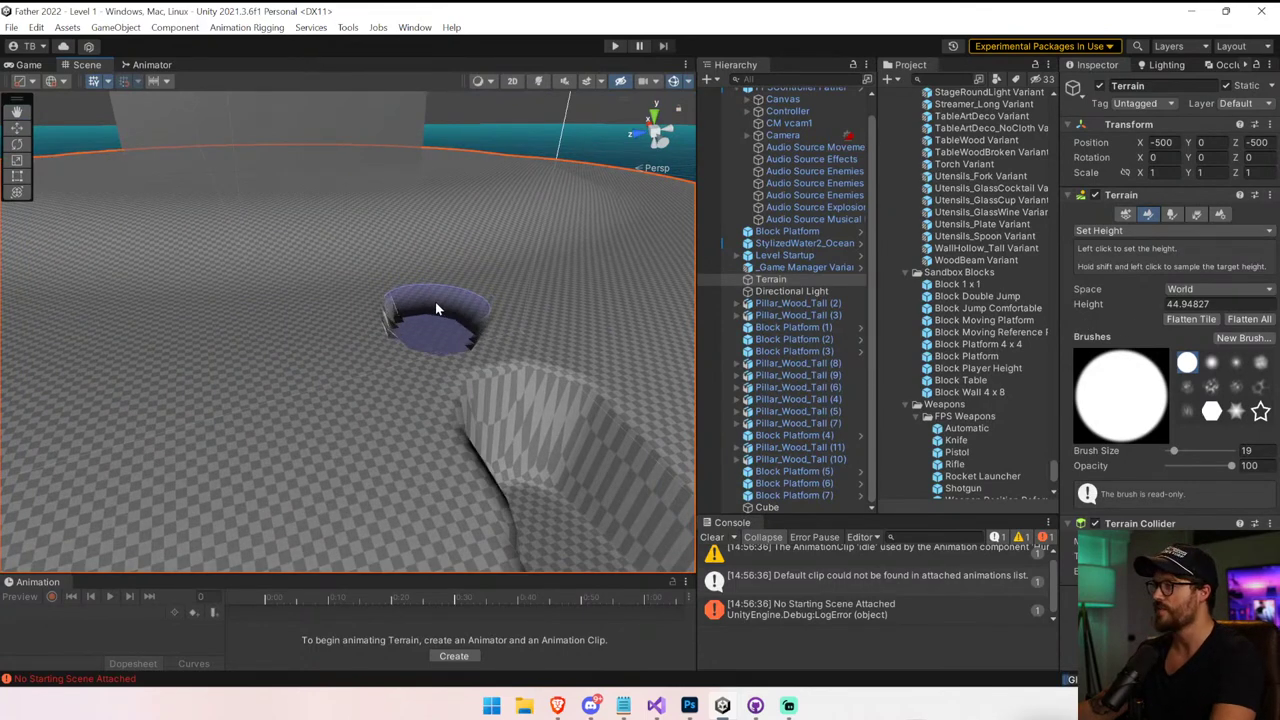
key(ctrl+z)
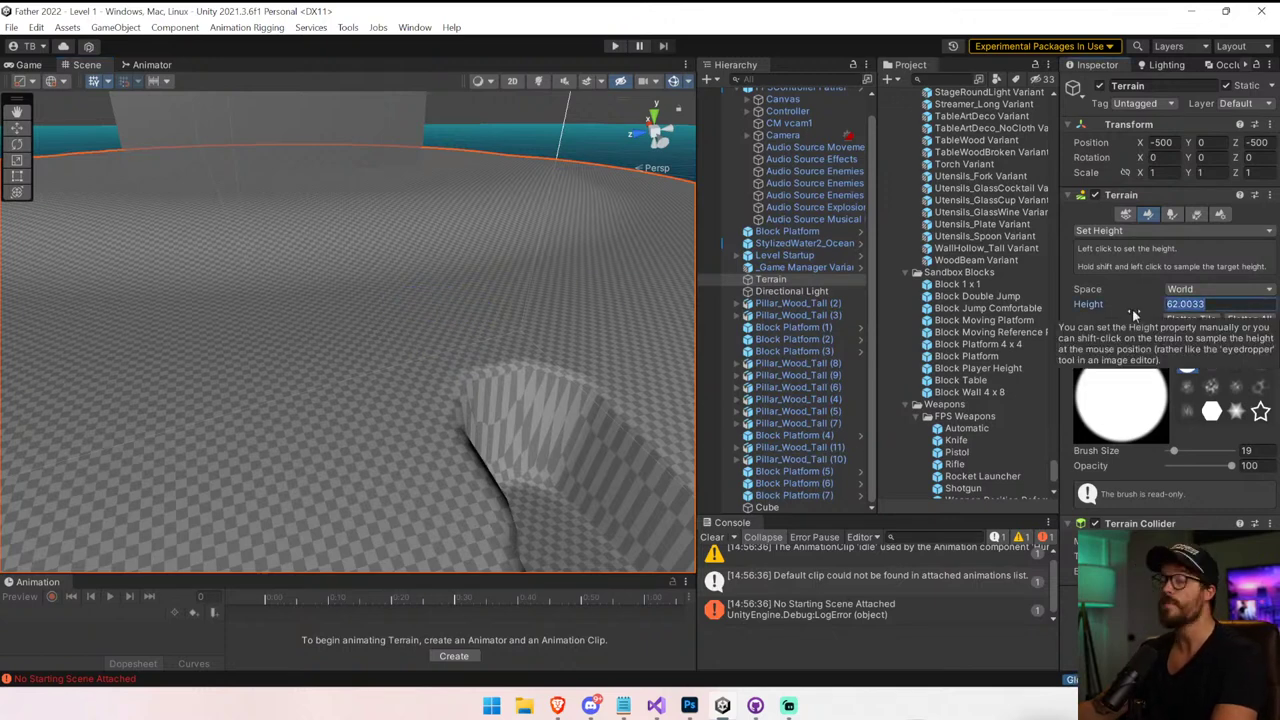
Try to paint the terrain beyond the end of the trench at height 38
text(38)
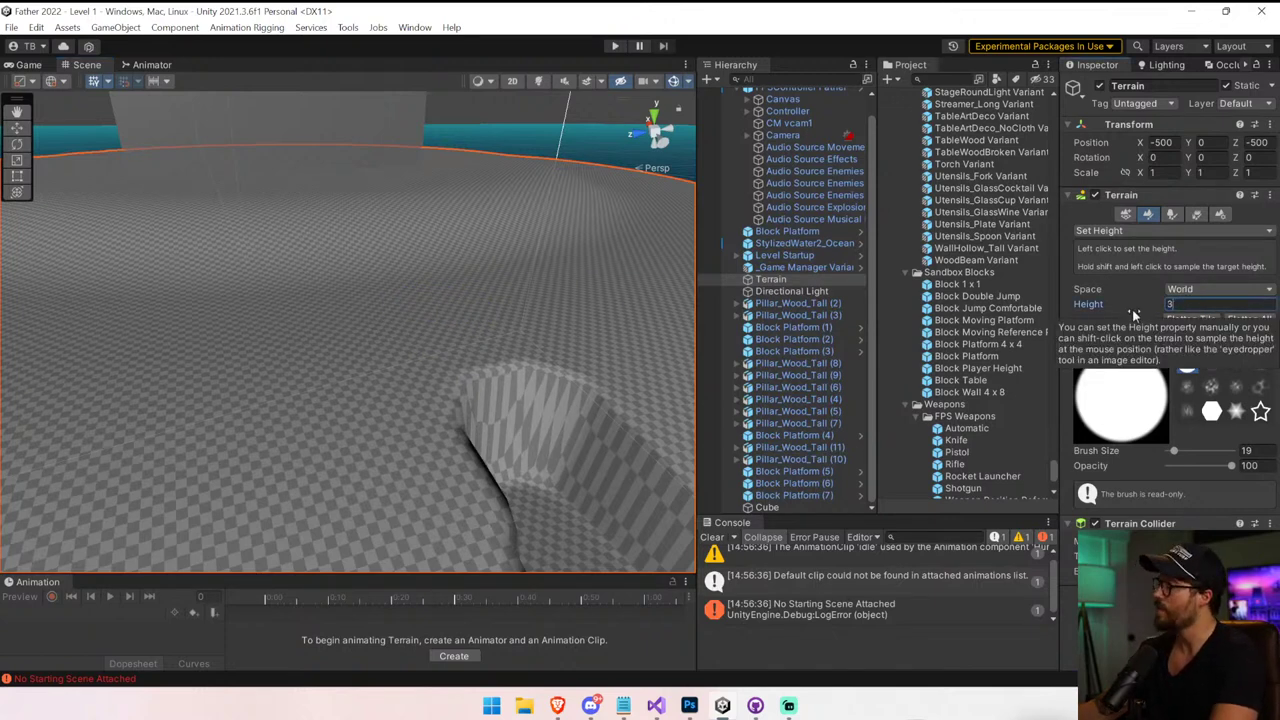
click(571, 461)
mouse_move(509, 453)
shift+mouse_down()
mouse_move(466, 381)
mouse_move(486, 365)
mouse_move(477, 321)
shift+mouse_up()
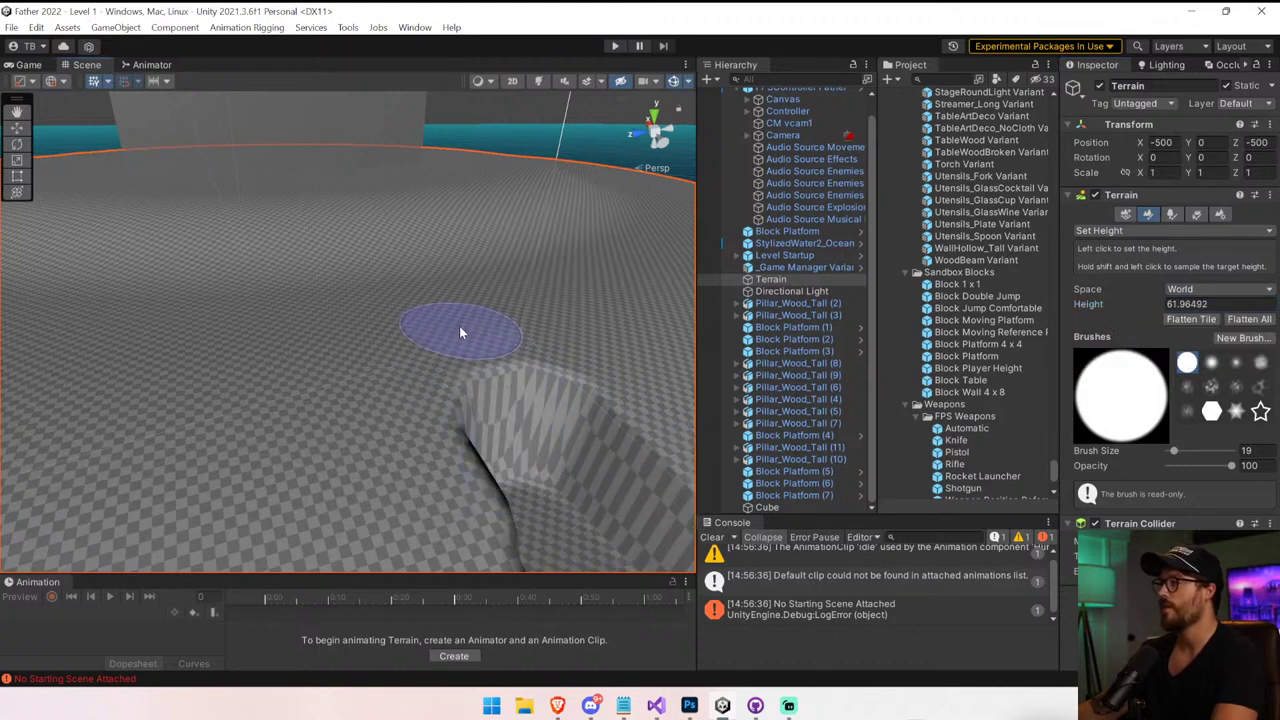
text(38)
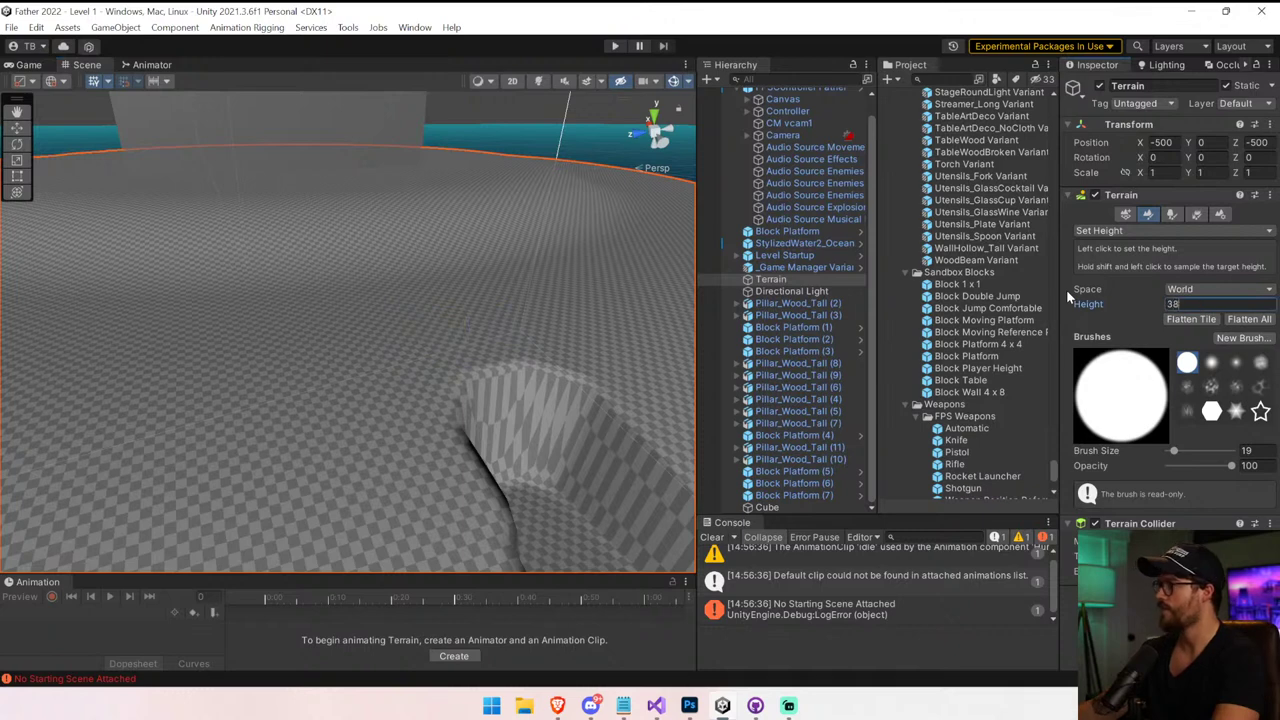
mouse_move(590, 420)
mouse_down()
mouse_move(473, 369)
mouse_move(487, 428)
mouse_move(471, 397)
mouse_up()
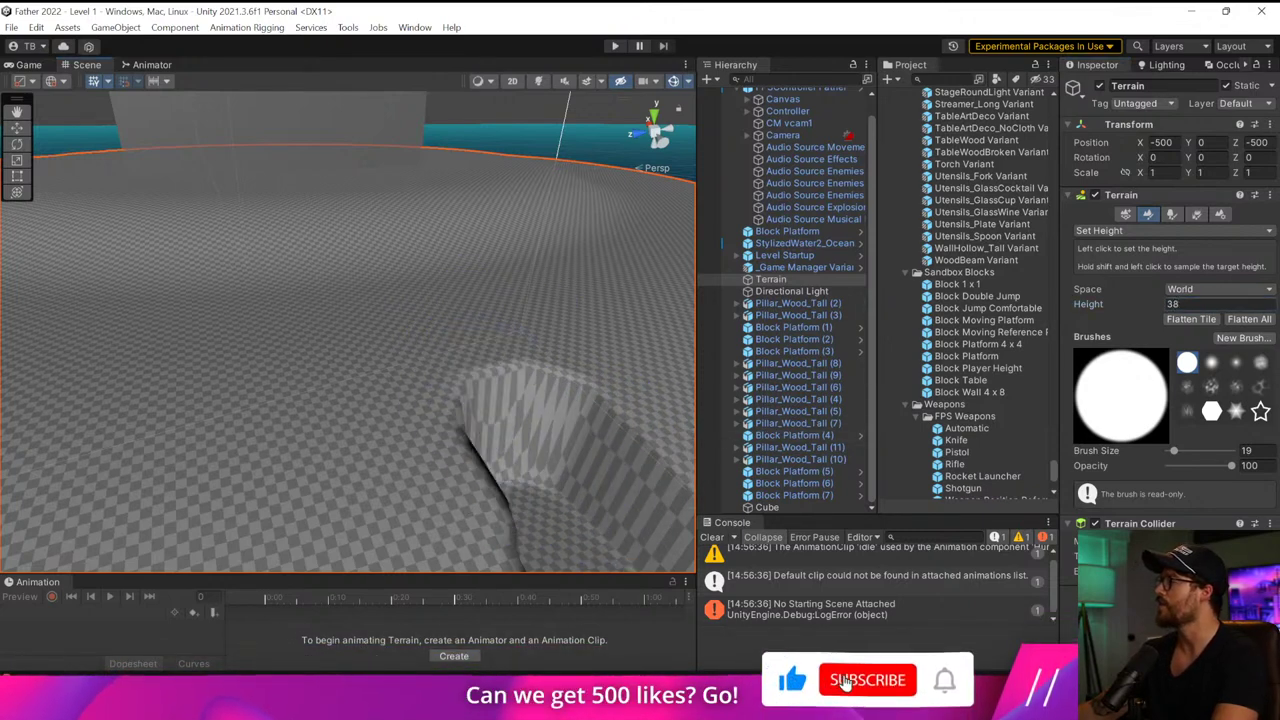
Paint two successive terraces leading on from the trench, the first at height 58 and the next at height 64
text(58)
mouse_move(478, 392)
mouse_down()
mouse_move(491, 373)
mouse_move(424, 309)
mouse_move(455, 365)
mouse_up()
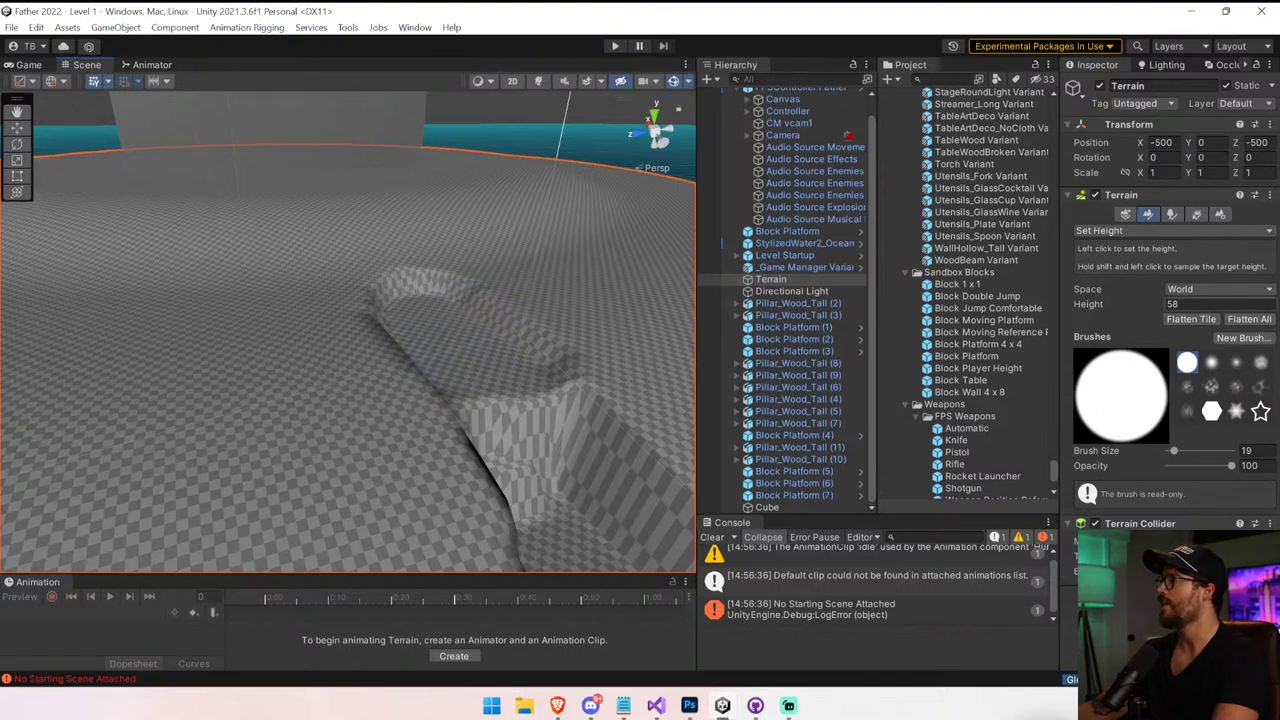
click(1098, 303)
text(64)
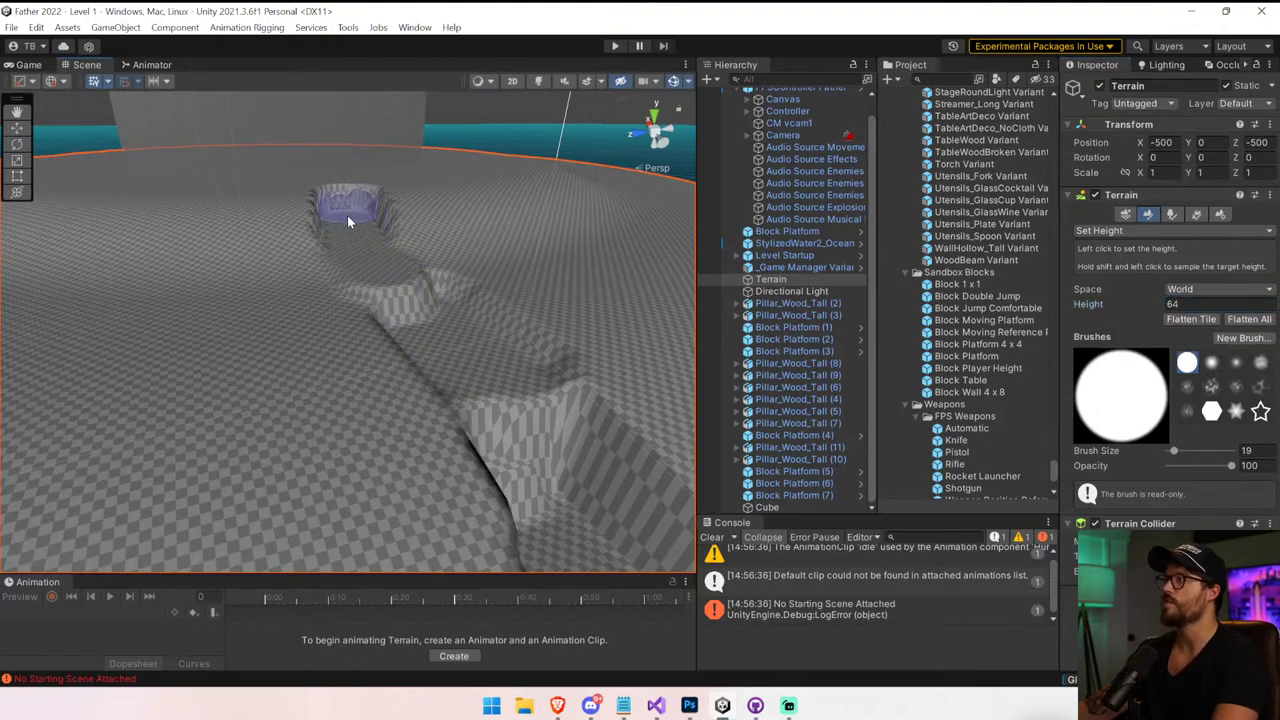
mouse_move(345, 204)
mouse_down()
mouse_move(386, 277)
mouse_move(484, 293)
mouse_up()
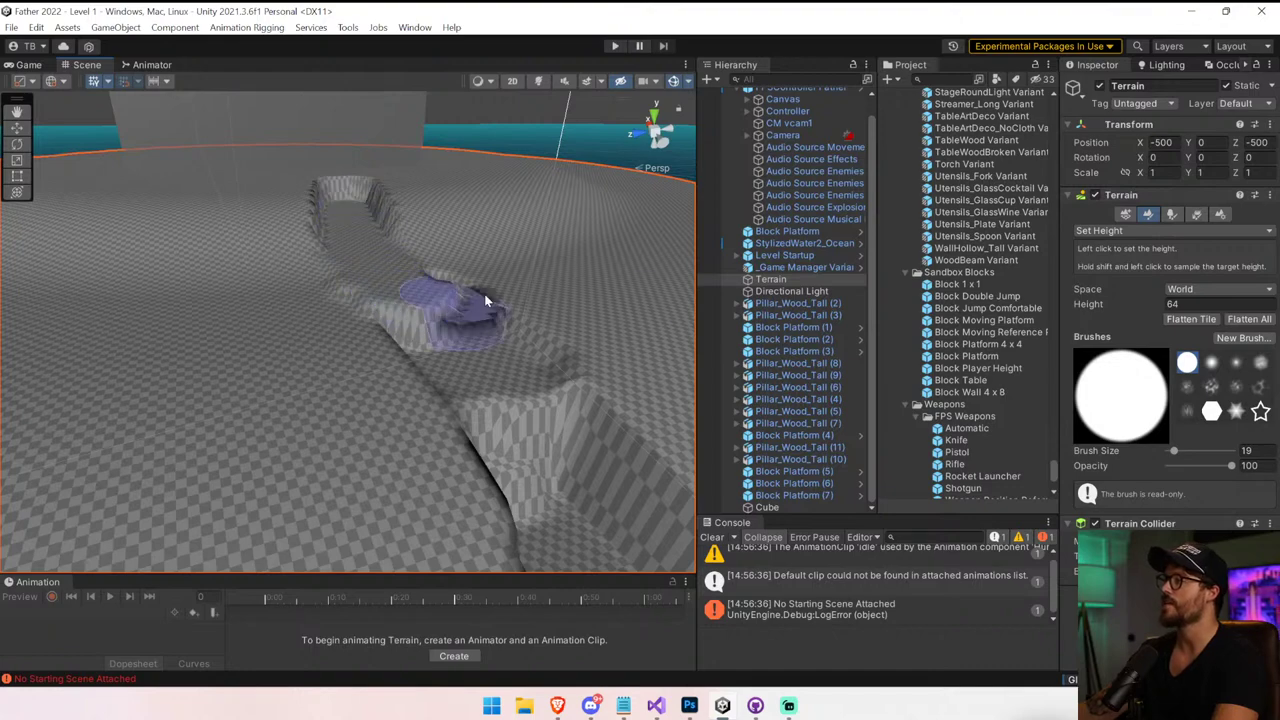
Level the trench floor at its sampled height and raise an intermediate terrace in it at height 52
right_drag(560, 397, 540, 462)
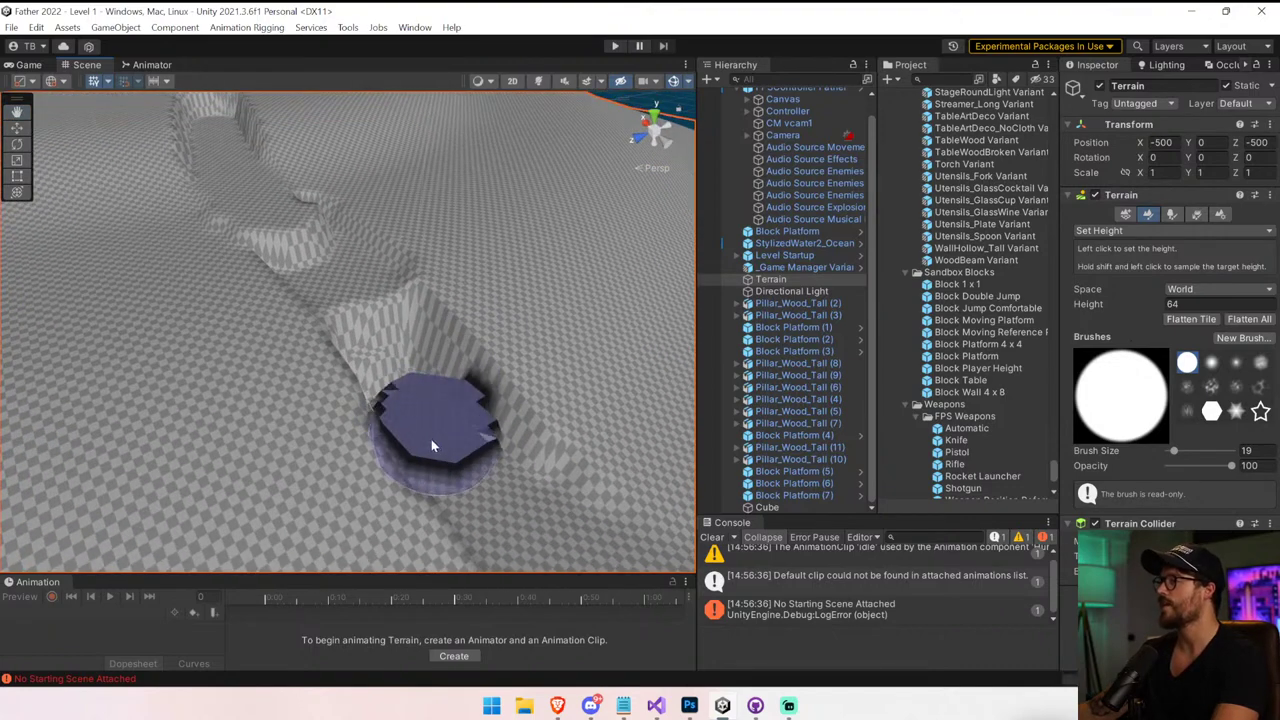
shift+click(433, 447)
drag(432, 447, 514, 429)
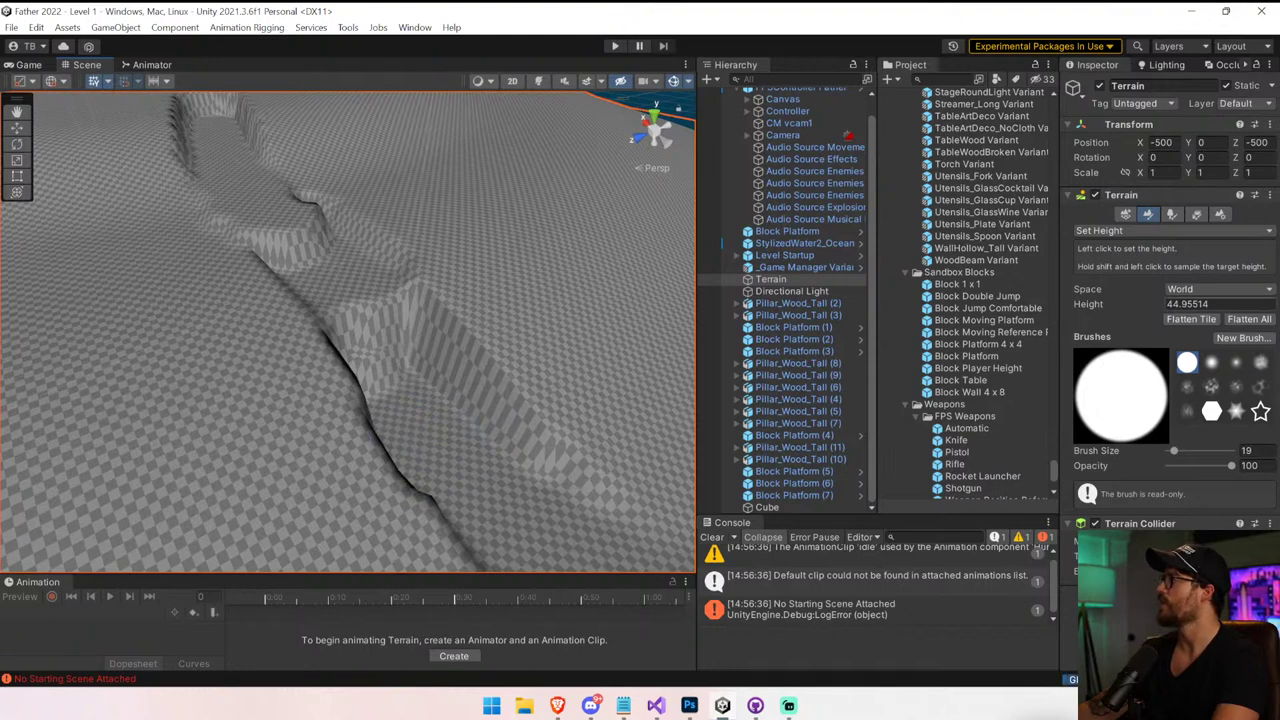
mouse_move(1114, 302)
text(52)
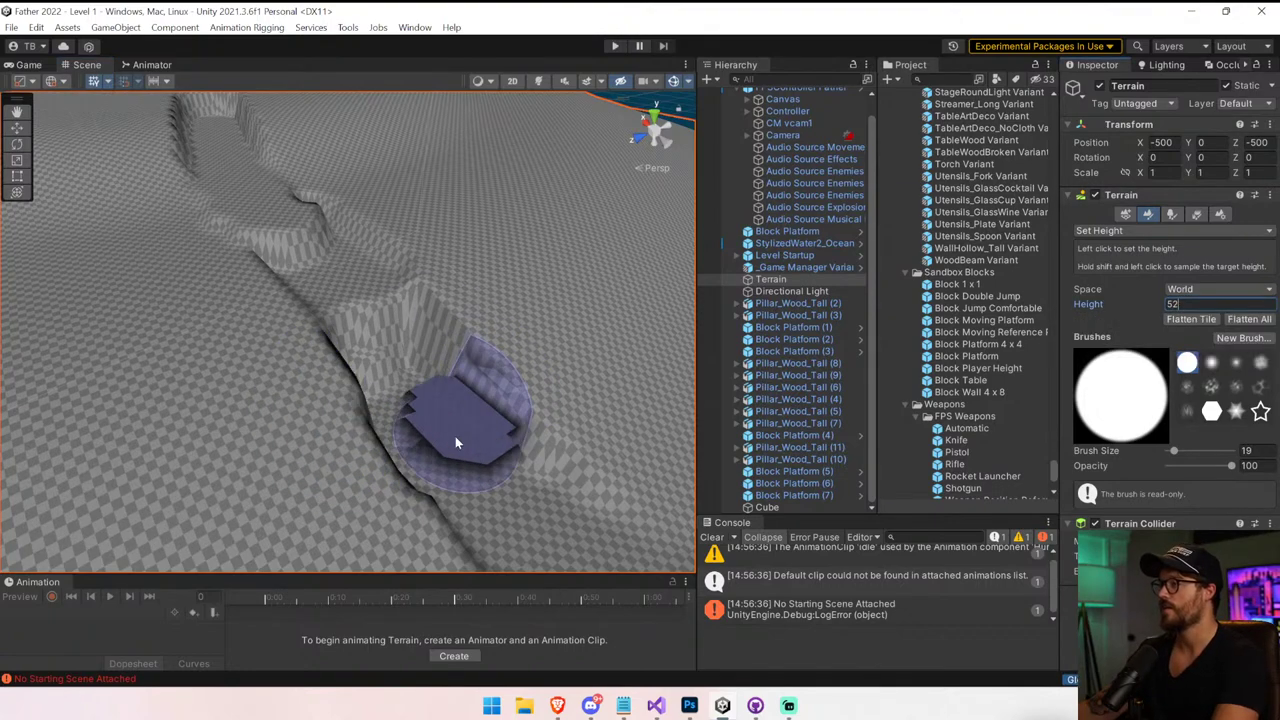
drag(455, 437, 411, 402)
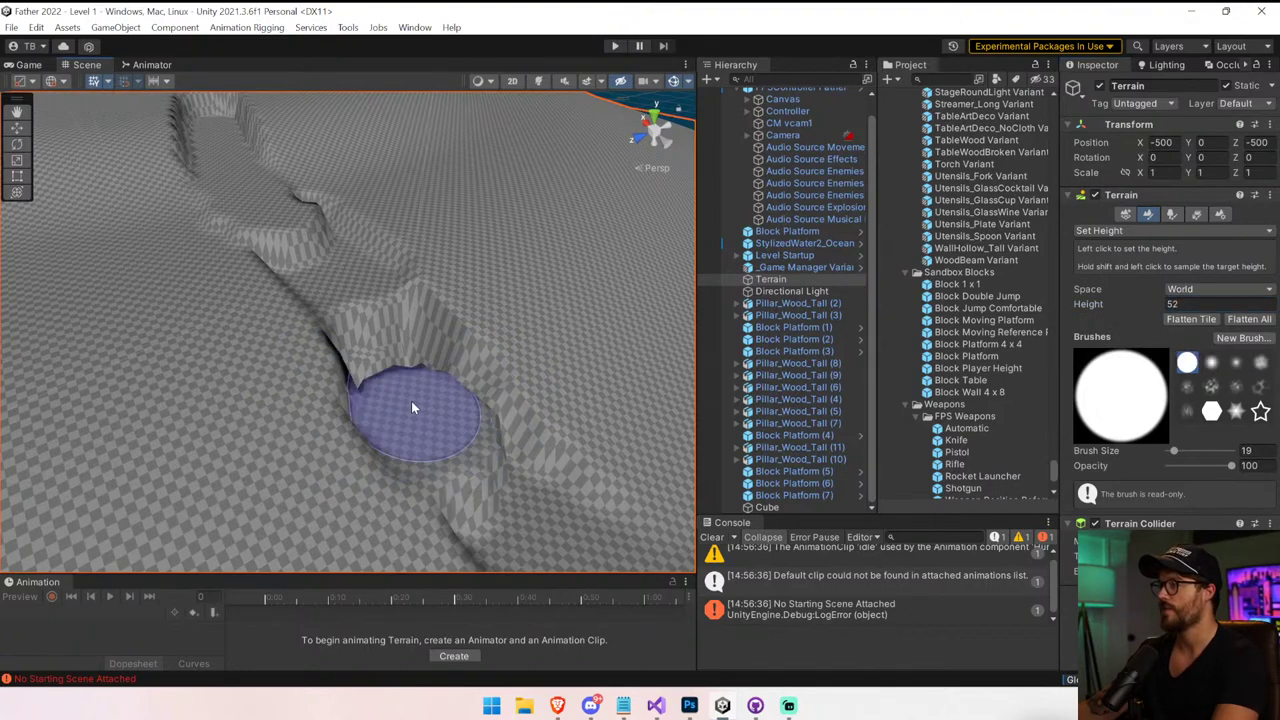
Smooth the terraces into one continuous slope with the Smooth Height brush at size 19
right_drag(387, 357, 353, 404)
click(1165, 229)
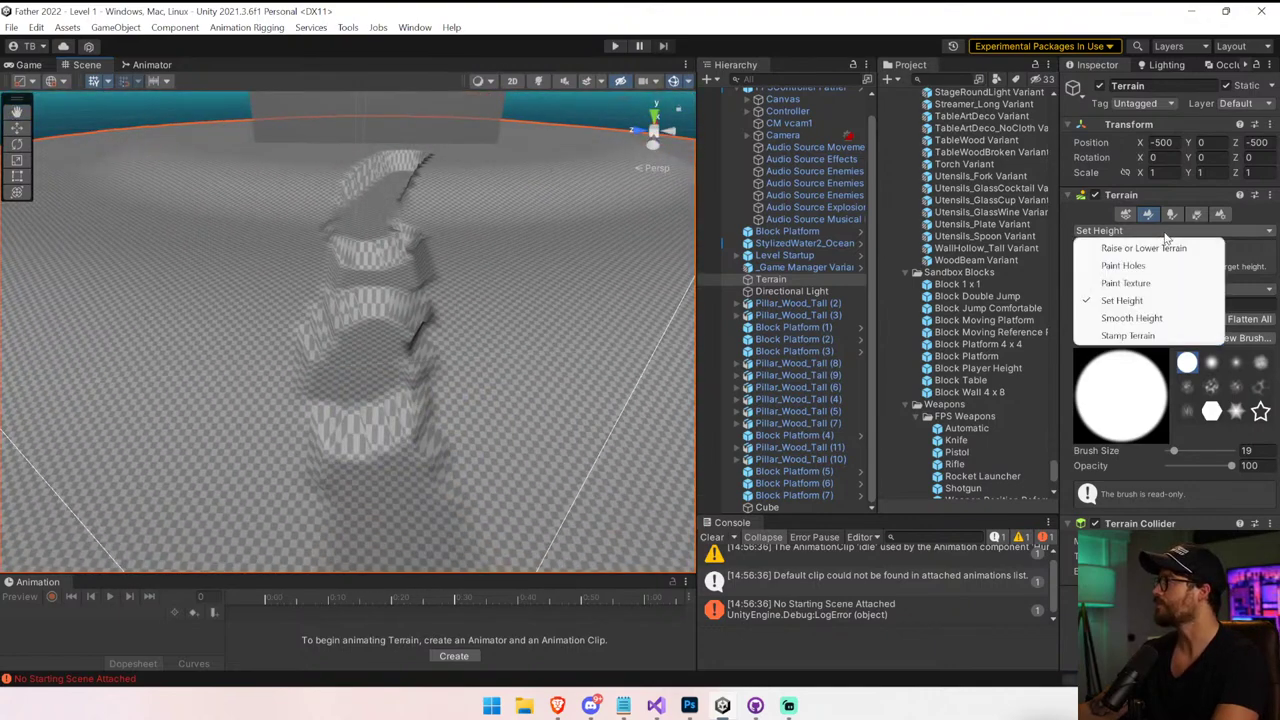
click(1140, 318)
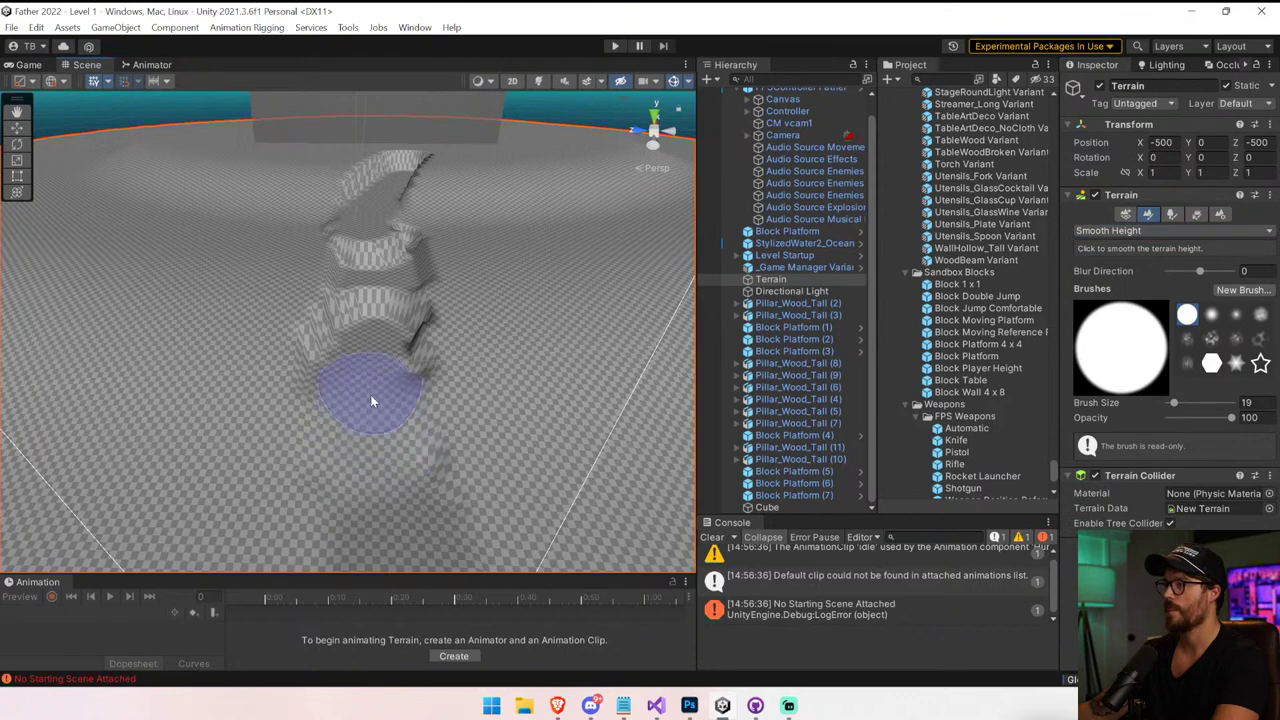
drag(386, 298, 309, 366)
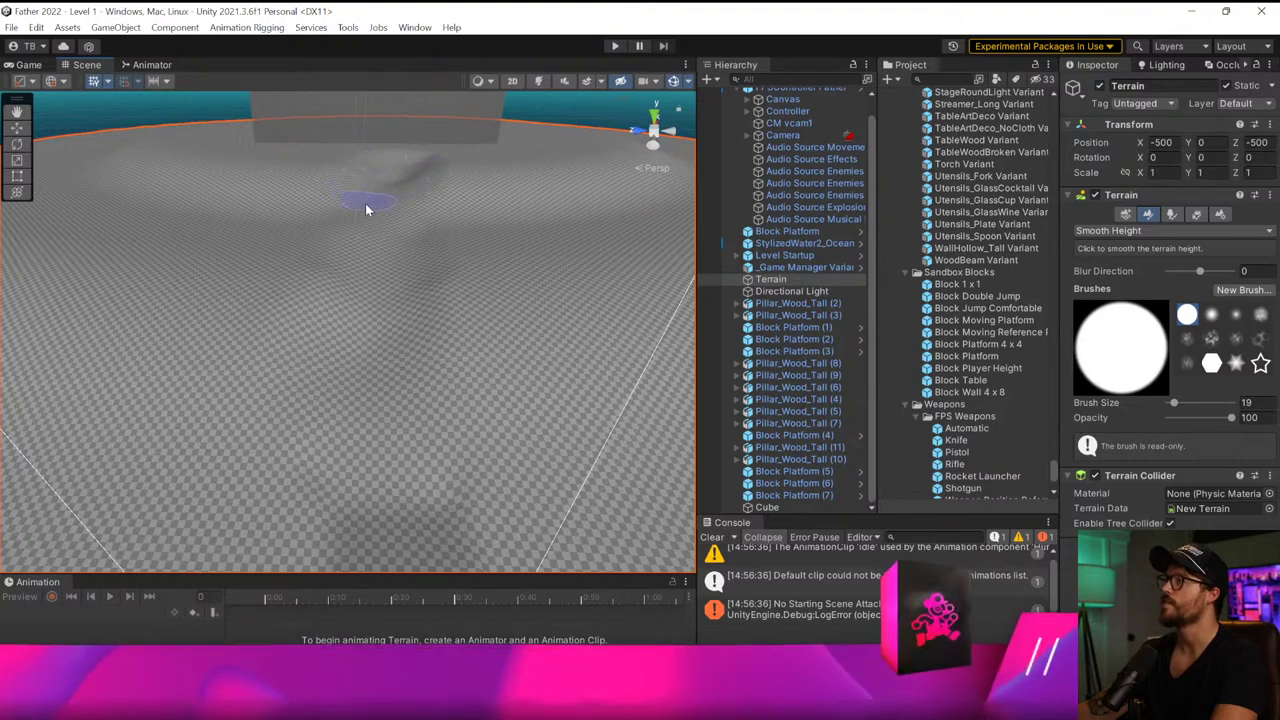
Inspect the smoothed slope, run the game to walk across the terrain, and stop the playtest
mouse_move(382, 362)
right_down()
mouse_move(470, 470)
mouse_move(603, 514)
mouse_move(472, 366)
right_up()
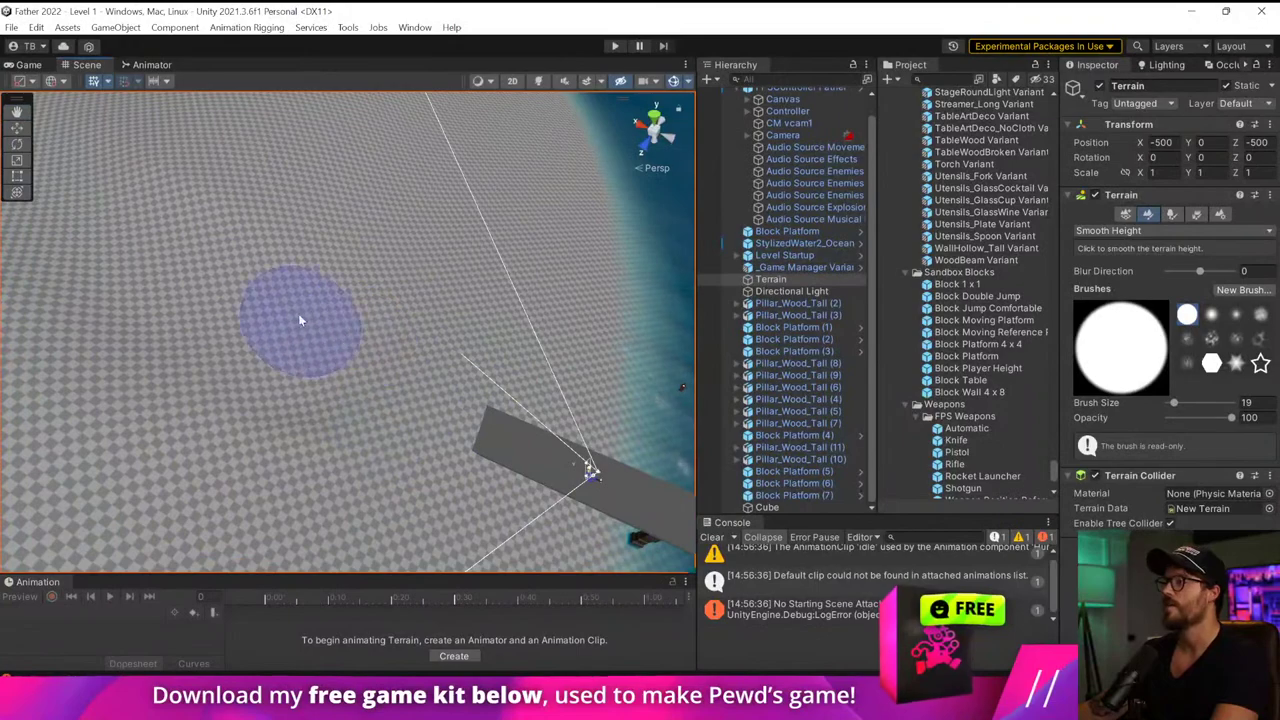
mouse_move(266, 343)
right_down()
mouse_move(473, 478)
mouse_move(112, 120)
right_up()
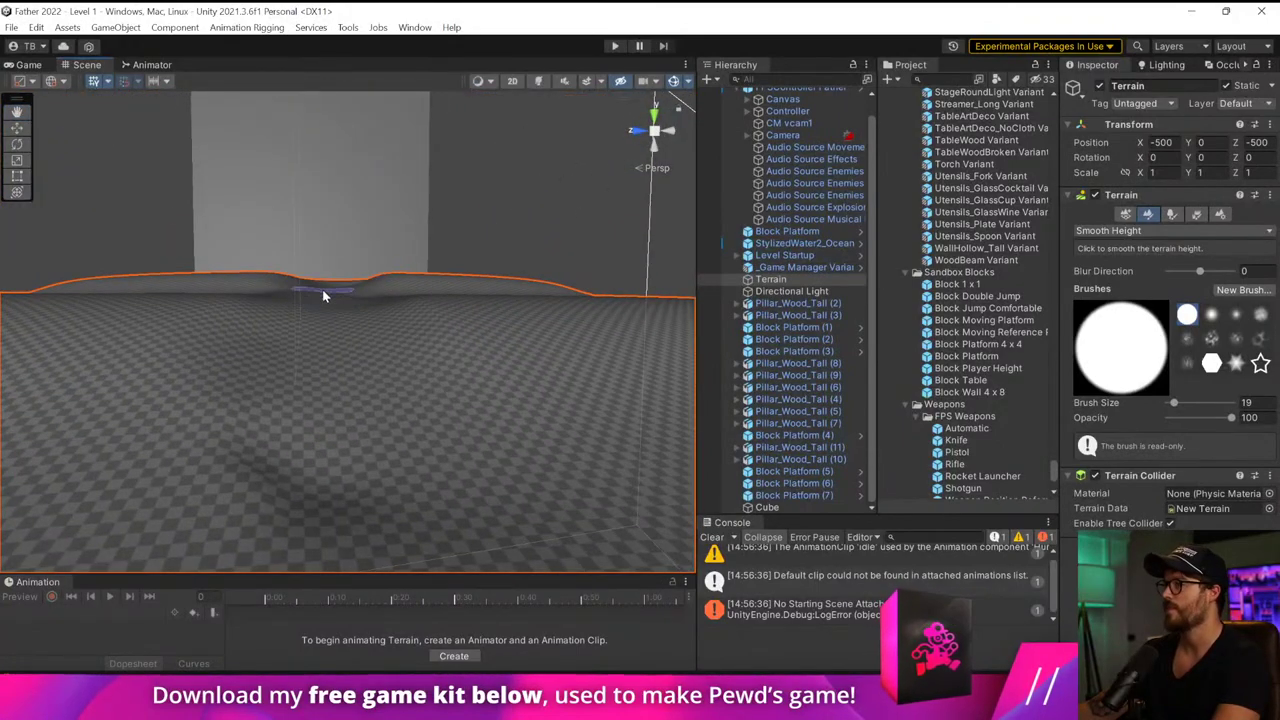
mouse_move(334, 432)
right_down()
mouse_move(557, 511)
mouse_move(508, 488)
right_up()
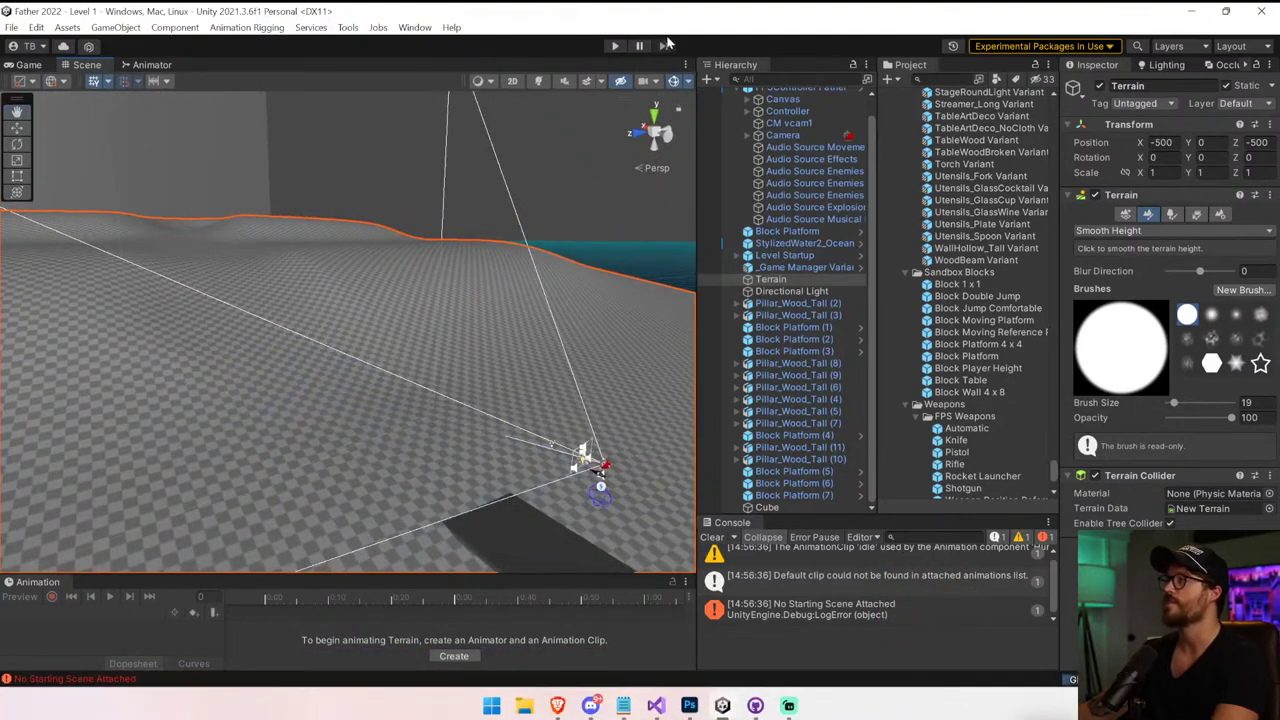
click(614, 45)
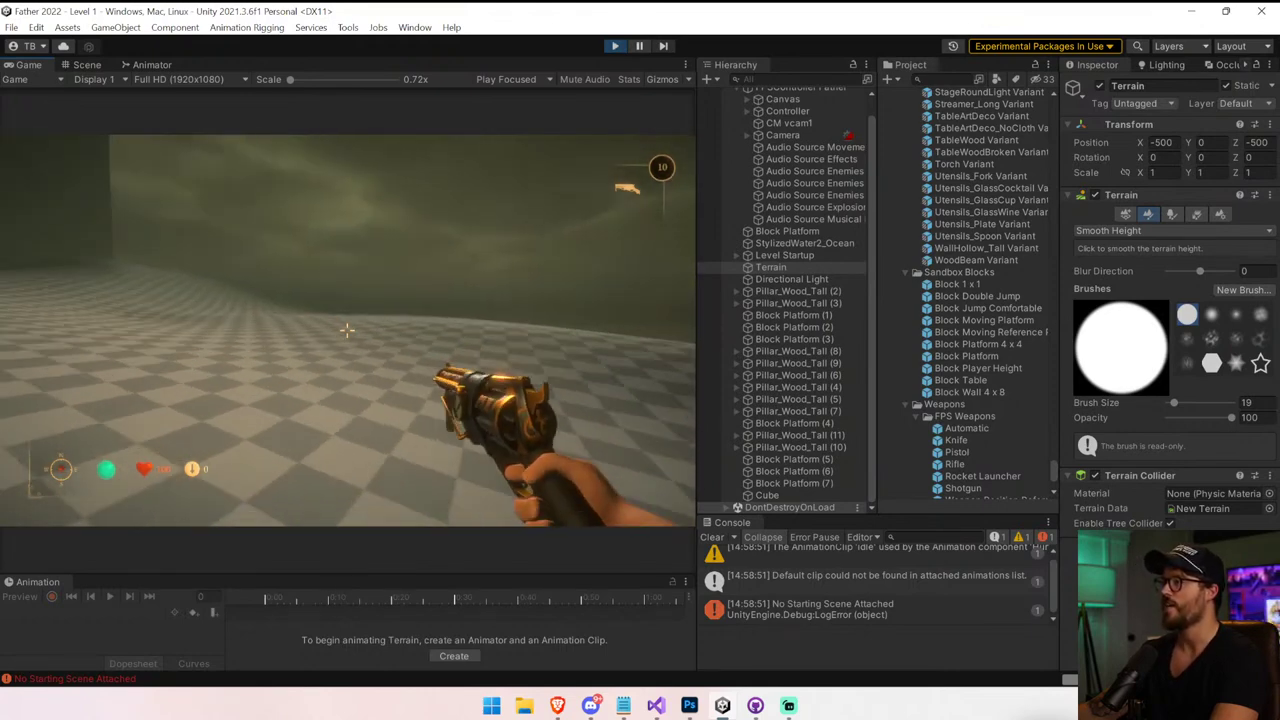
key(w)
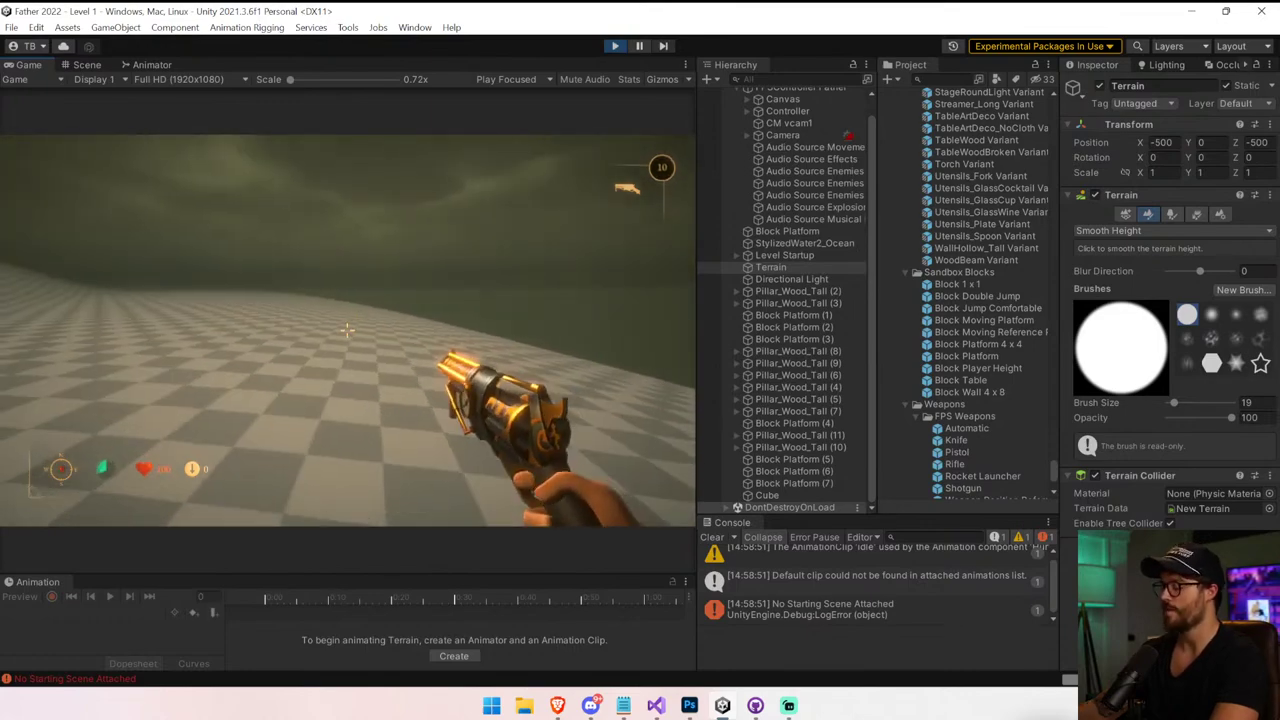
key(ctrl+p)
Switch to Set Height, sample the higher ground at 61.99438, and paint a raised plateau with a cliff edge using brush size 53
mouse_move(350, 335)
right_down()
mouse_move(390, 325)
mouse_move(371, 214)
mouse_move(425, 225)
mouse_move(306, 380)
mouse_move(392, 307)
right_up()
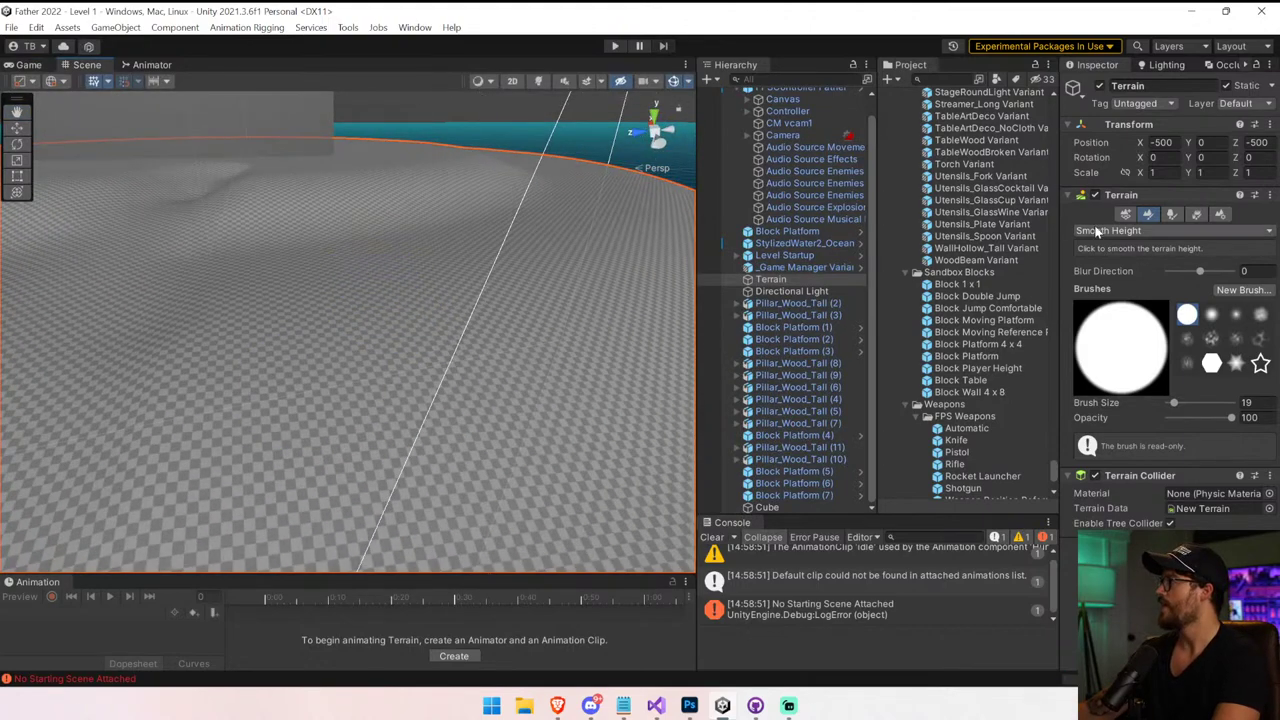
click(1135, 231)
click(1122, 300)
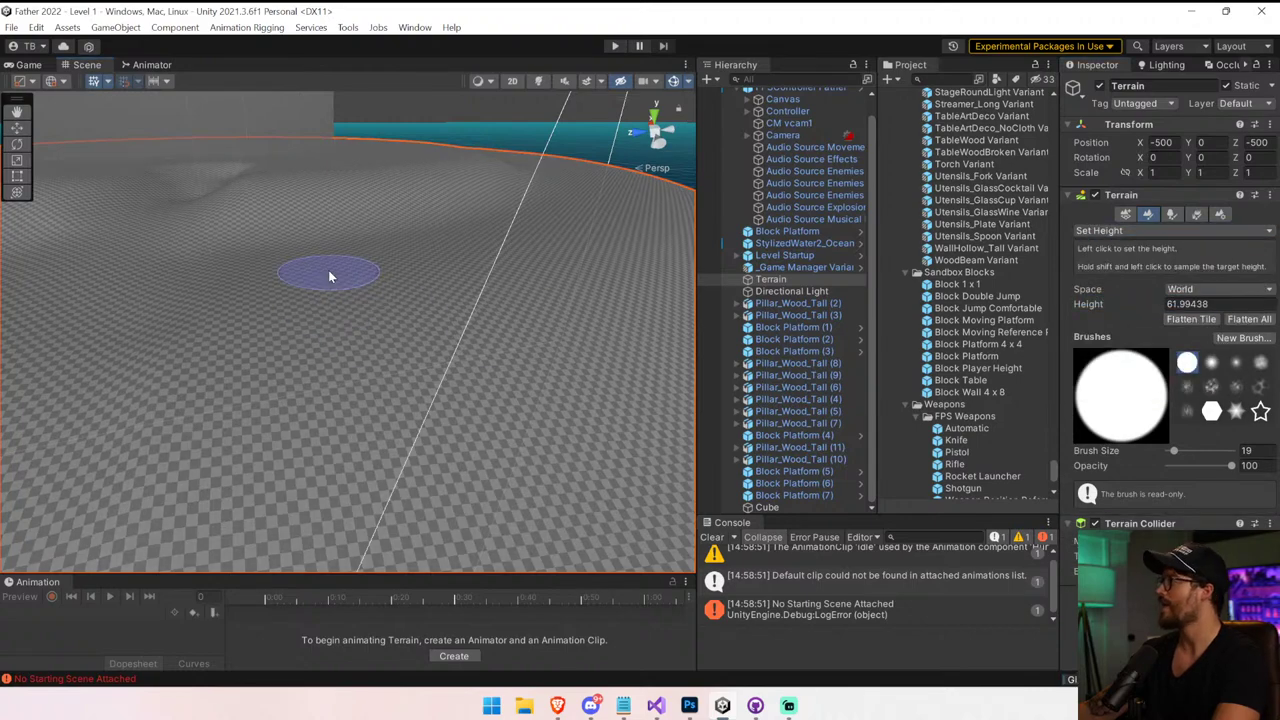
right_drag(190, 330, 385, 312)
drag(330, 283, 430, 260)
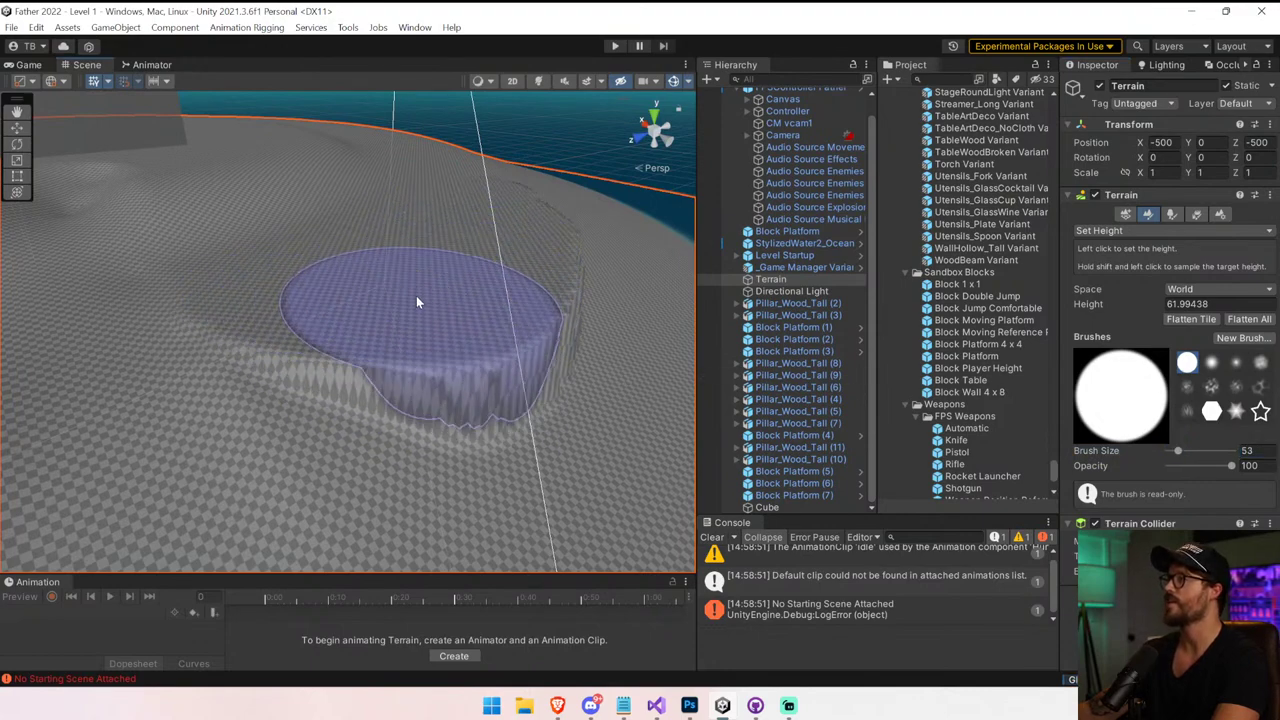
mouse_move(257, 300)
right_down()
mouse_move(528, 354)
mouse_move(386, 269)
right_up()
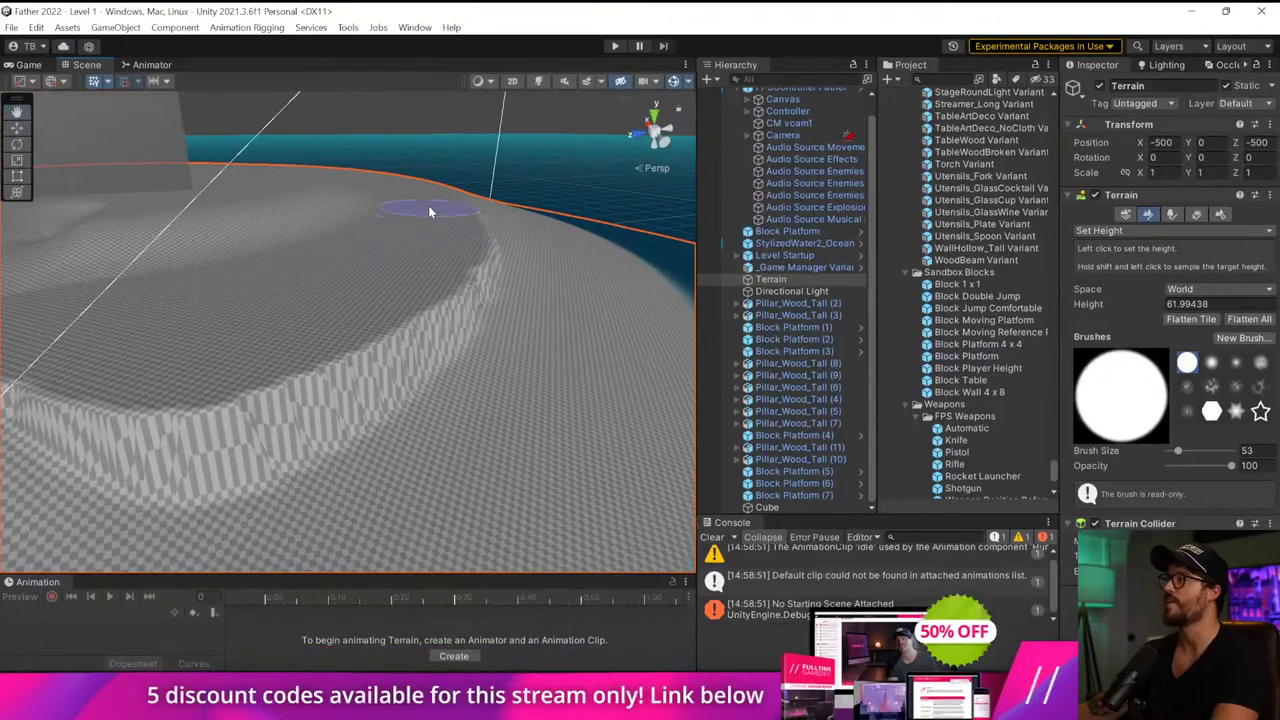
mouse_move(424, 213)
right_down()
mouse_move(257, 271)
mouse_move(325, 268)
mouse_move(374, 286)
right_up()
Extend the plateau's cliff edge toward the island's shoreline at height 61.99438
mouse_move(280, 294)
right_down()
mouse_move(127, 326)
mouse_move(374, 288)
right_up()
mouse_move(80, 265)
right_down()
mouse_move(100, 277)
mouse_move(226, 270)
mouse_move(221, 240)
right_up()
drag(148, 228, 112, 234)
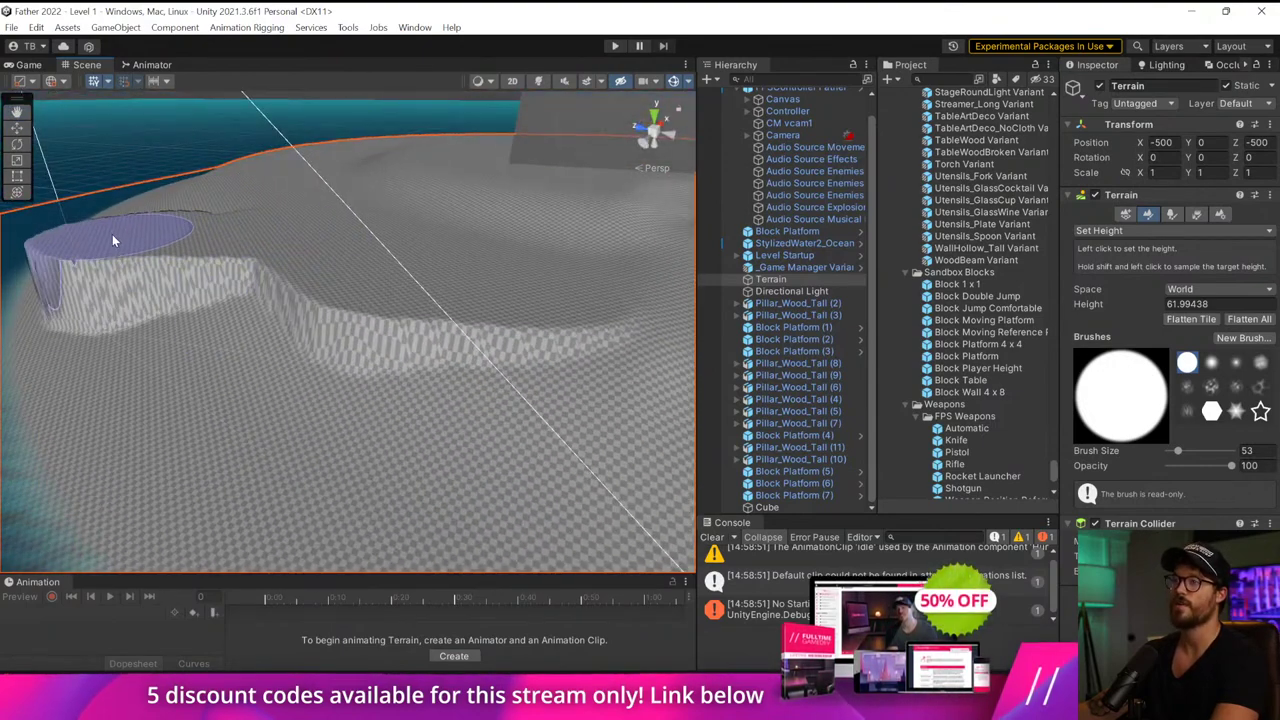
key(a)
right_drag(112, 234, 141, 247)
click(163, 212)
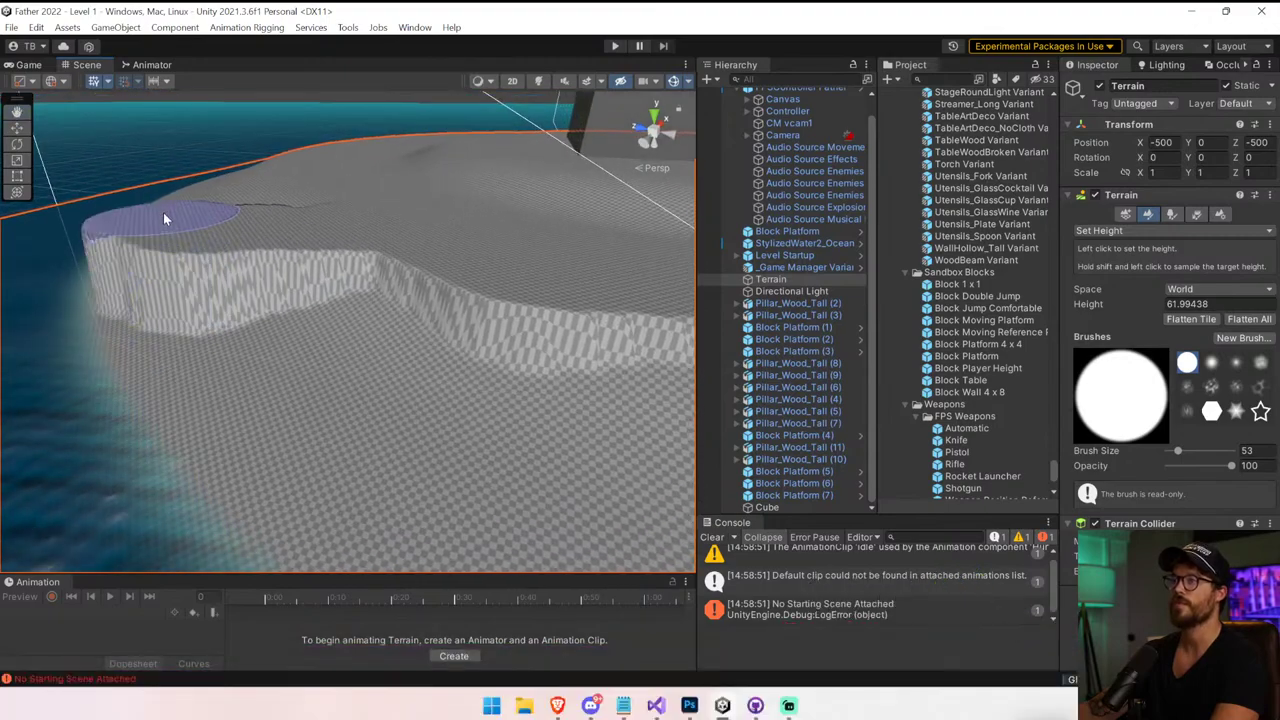
Continue raising the plateau along the island's coast, filling the ground inside the new cliff edge
mouse_move(440, 250)
right_down()
mouse_move(379, 210)
mouse_move(397, 143)
mouse_move(674, 269)
mouse_move(622, 330)
right_up()
key(s)
mouse_move(384, 285)
mouse_down()
mouse_move(377, 275)
mouse_move(347, 310)
mouse_move(169, 266)
mouse_move(257, 323)
mouse_move(368, 348)
mouse_up()
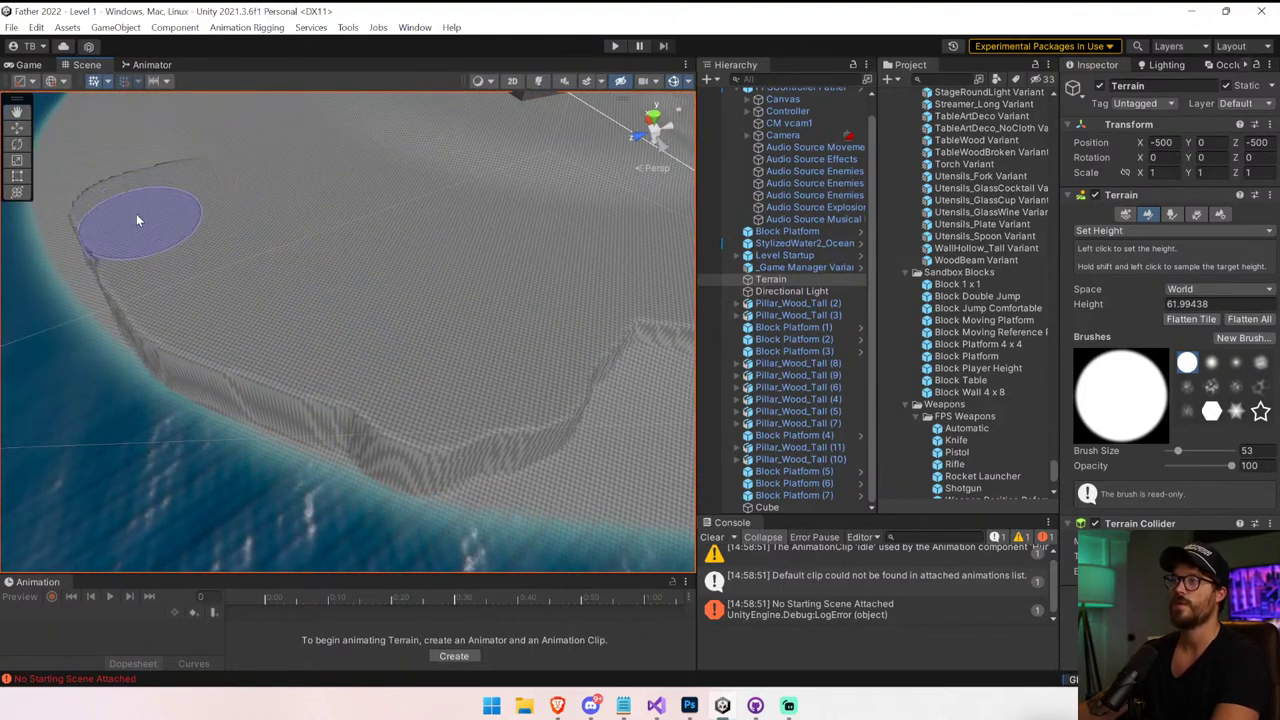
mouse_move(167, 253)
right_down()
mouse_move(277, 214)
mouse_move(351, 254)
mouse_move(354, 297)
mouse_move(426, 246)
mouse_move(497, 299)
right_up()
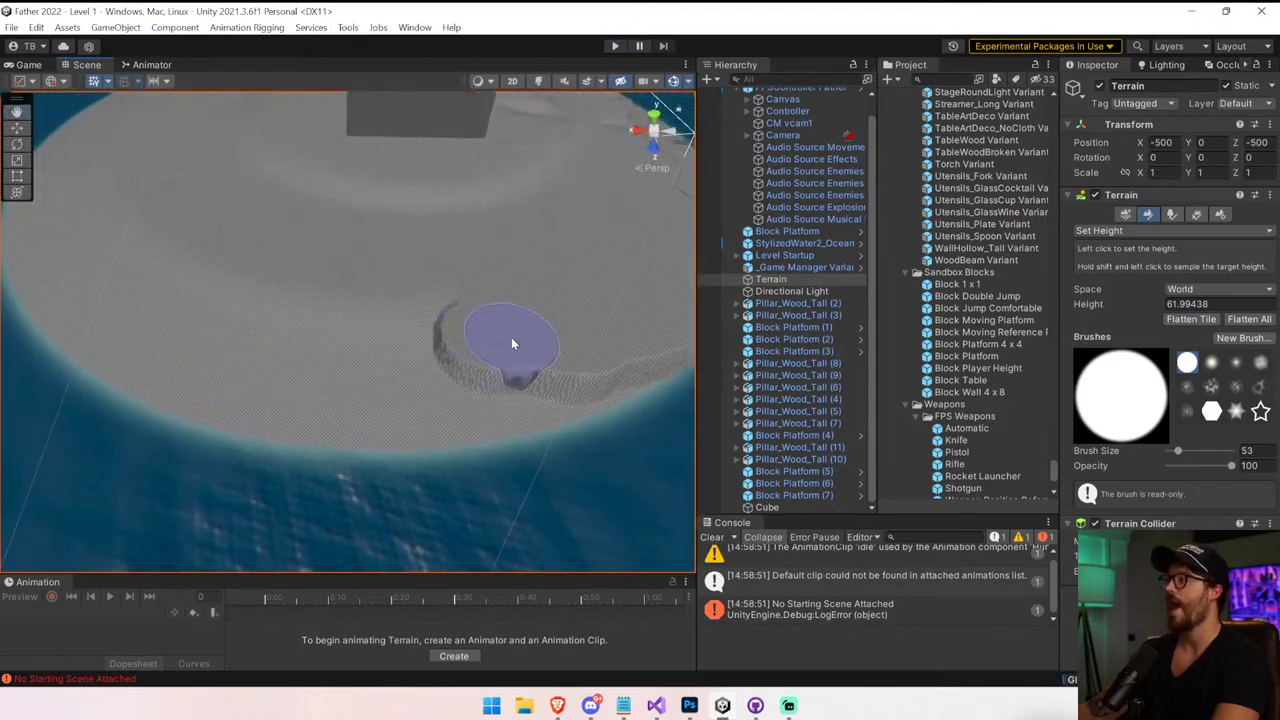
drag(511, 343, 284, 351)
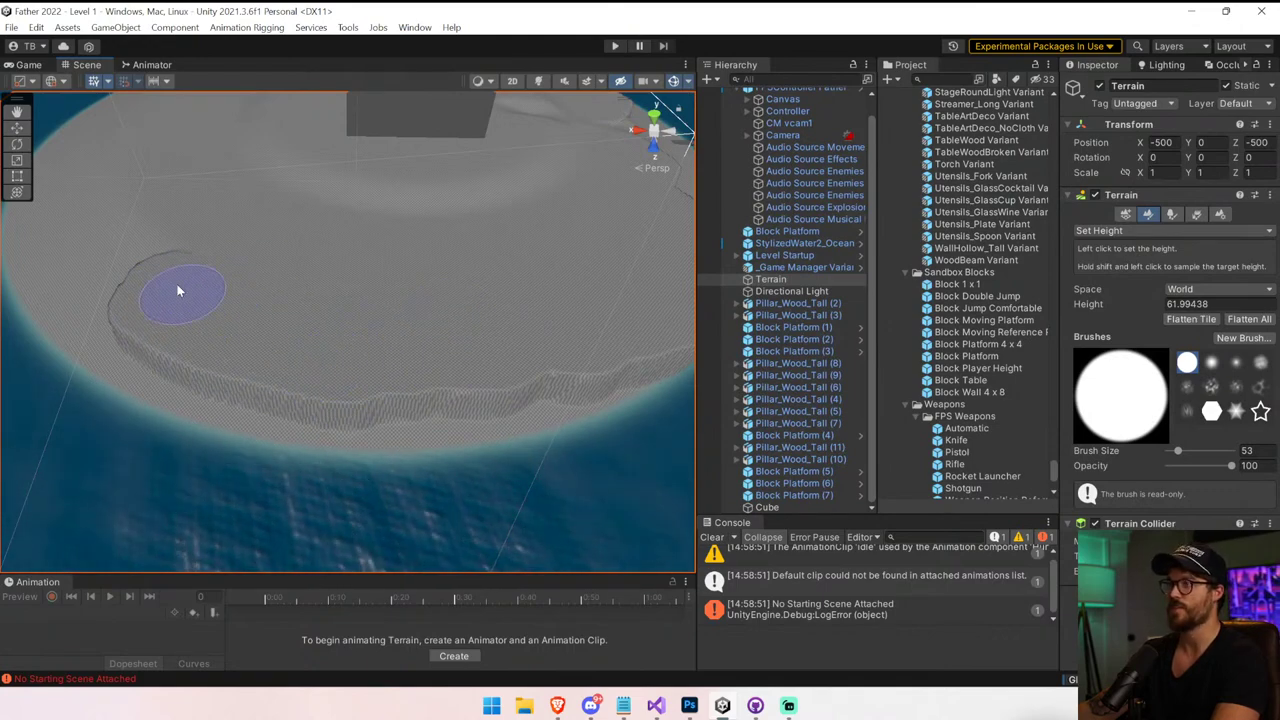
Widen the plateau outward to the waterline and carry its cliffs farther around the island with the size 53 brush
right_drag(138, 285, 95, 216)
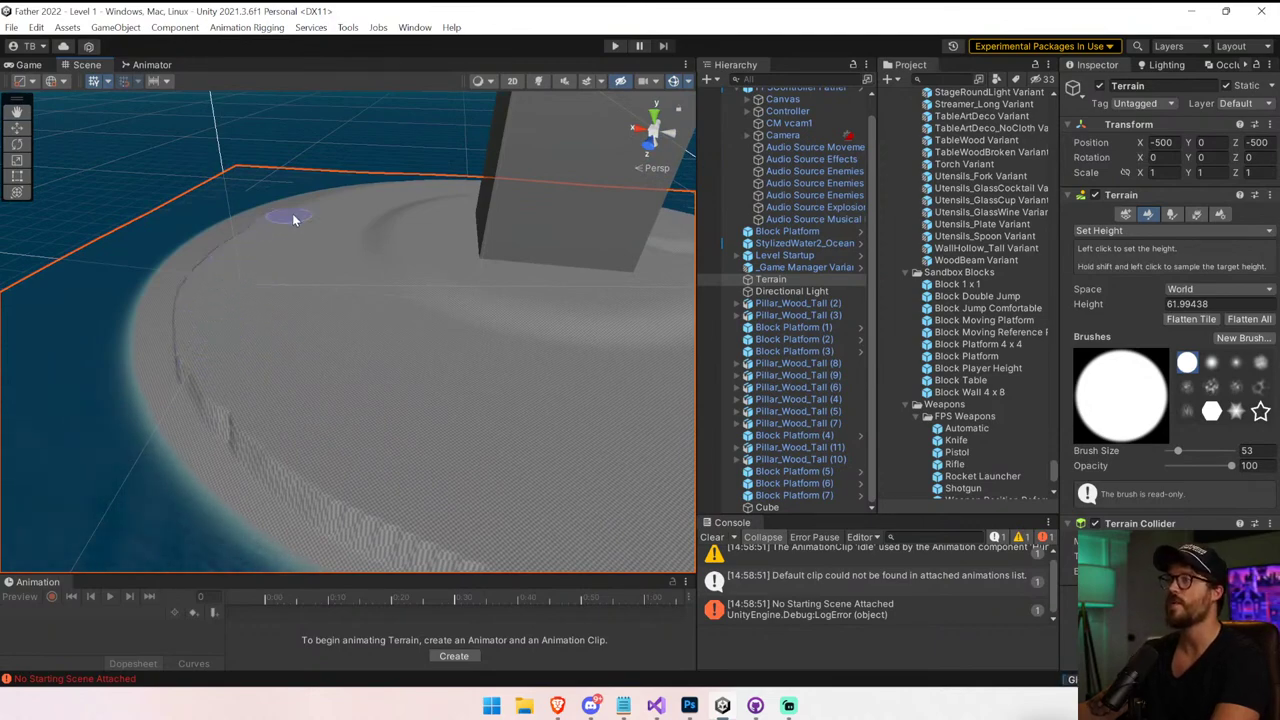
mouse_move(350, 212)
right_down()
mouse_move(354, 246)
mouse_move(546, 260)
mouse_move(514, 237)
mouse_move(283, 305)
mouse_move(174, 285)
right_up()
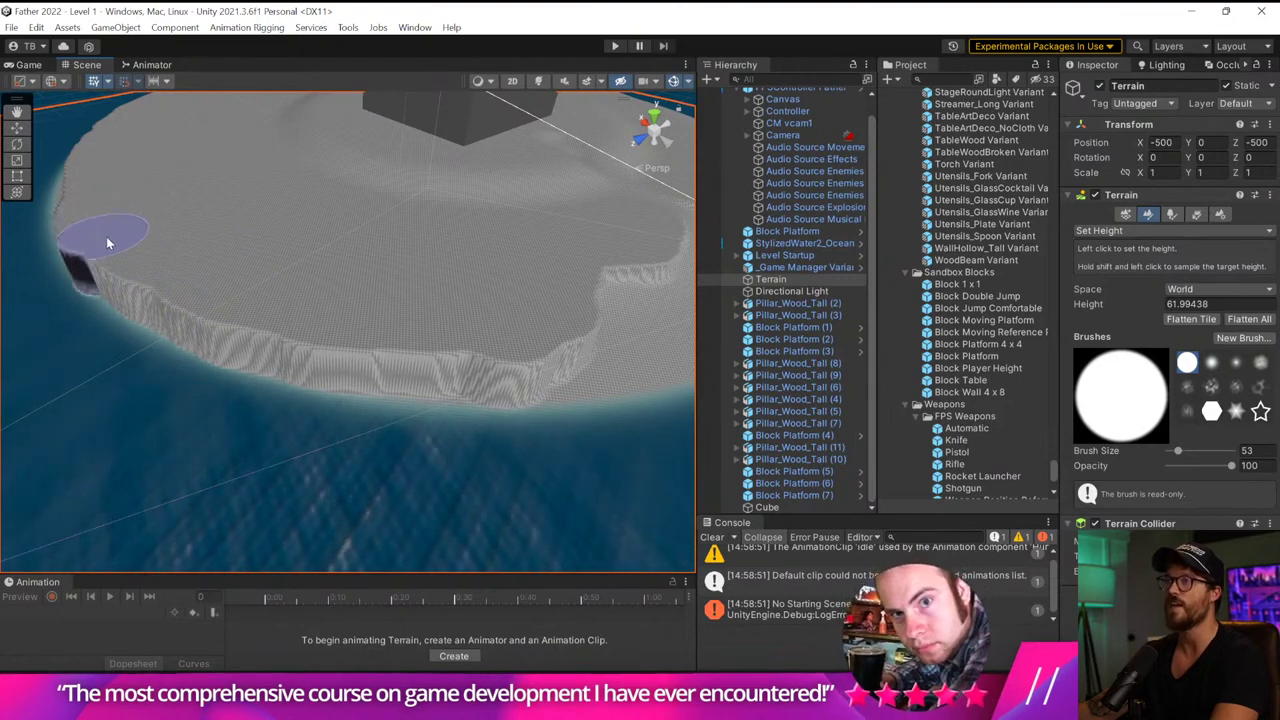
mouse_move(157, 256)
right_down()
mouse_move(154, 167)
mouse_move(252, 135)
mouse_move(205, 333)
right_up()
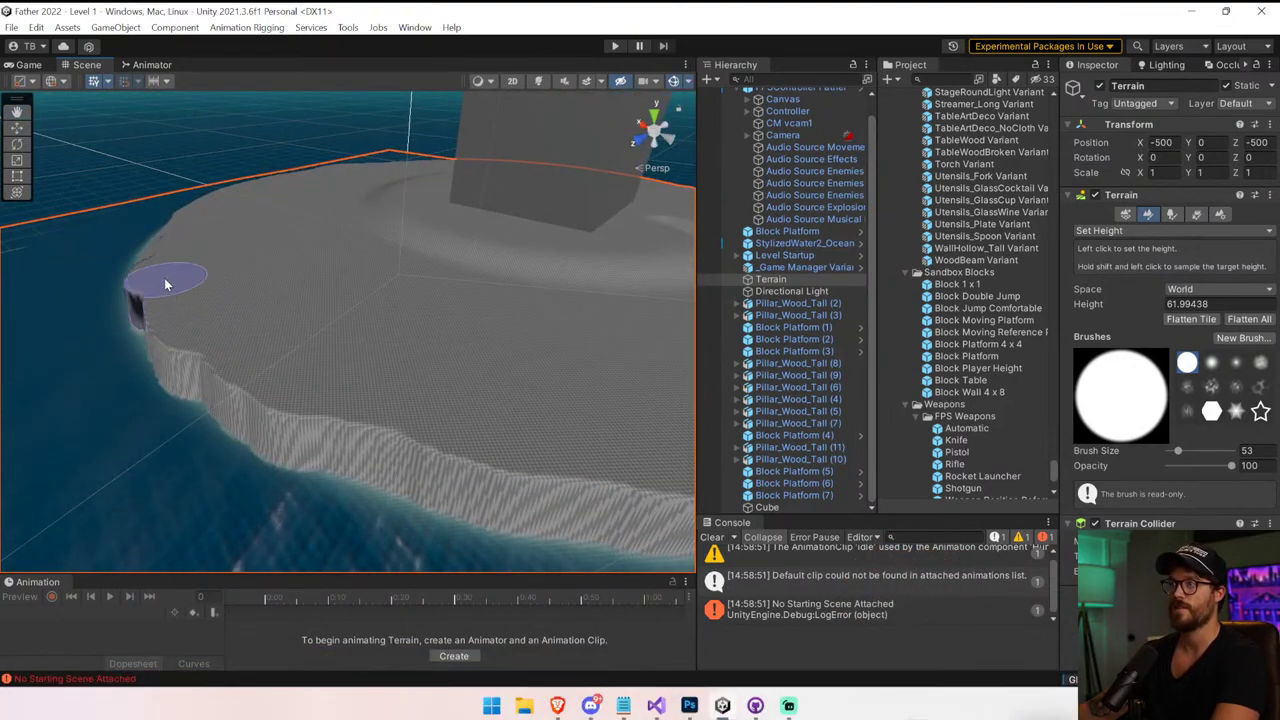
right_drag(277, 182, 475, 190)
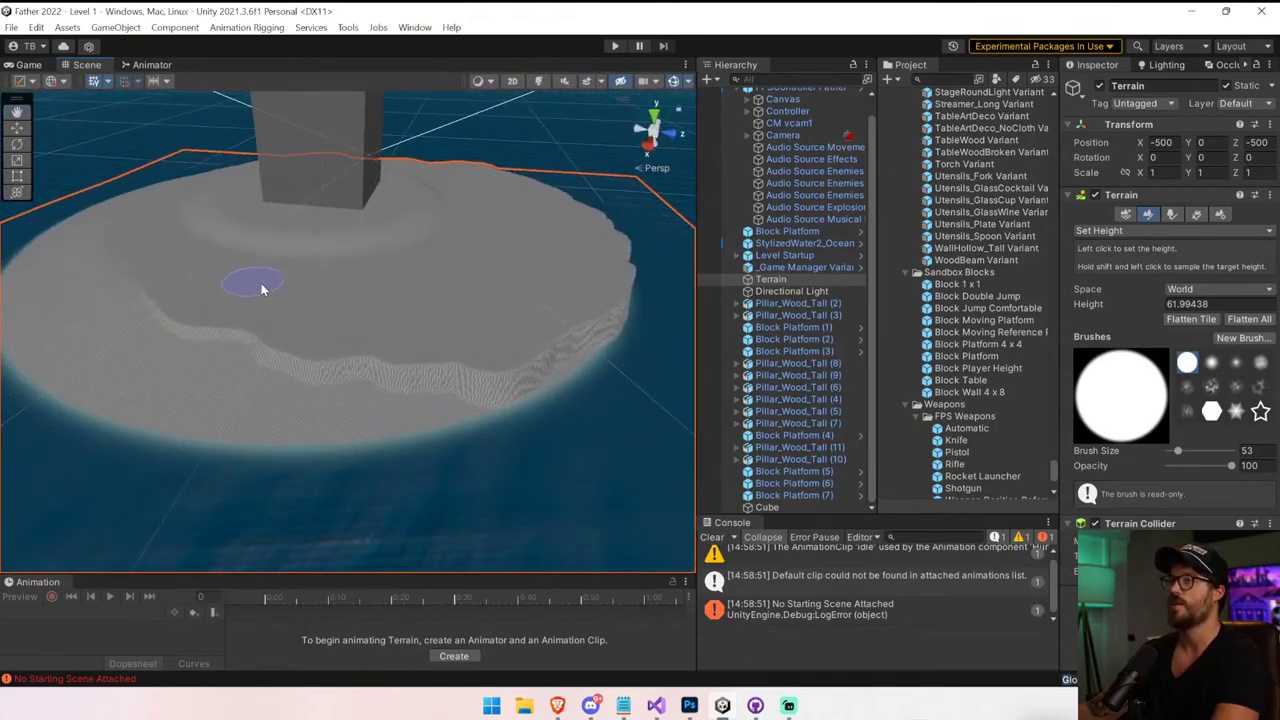
Play-test the level to inspect the plateau and its cliffs at player scale, swapping between the rifle and revolver, and exit Play mode
mouse_move(262, 290)
right_down()
mouse_move(120, 206)
mouse_move(223, 171)
mouse_move(249, 174)
mouse_move(181, 198)
mouse_move(263, 194)
mouse_move(423, 240)
mouse_move(797, 210)
mouse_move(979, 212)
mouse_move(714, 204)
mouse_move(839, 163)
mouse_move(1193, 222)
mouse_move(487, 251)
right_up()
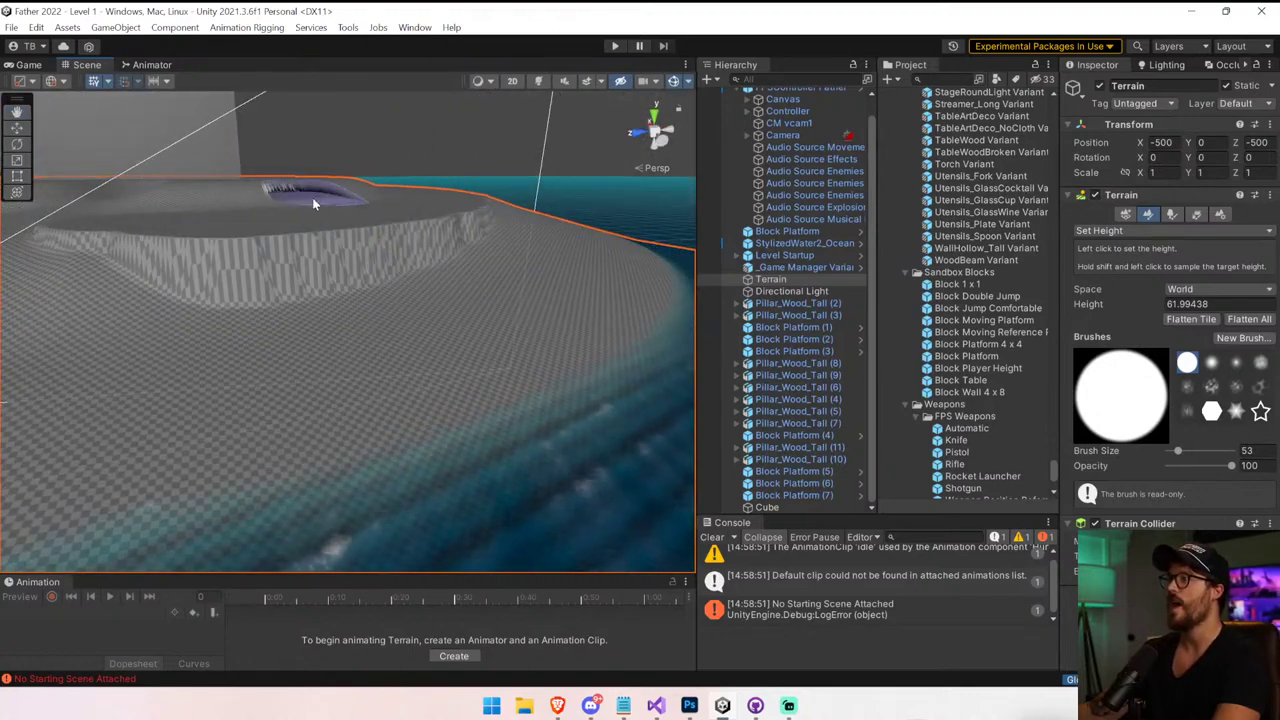
right_drag(402, 212, 92, 147)
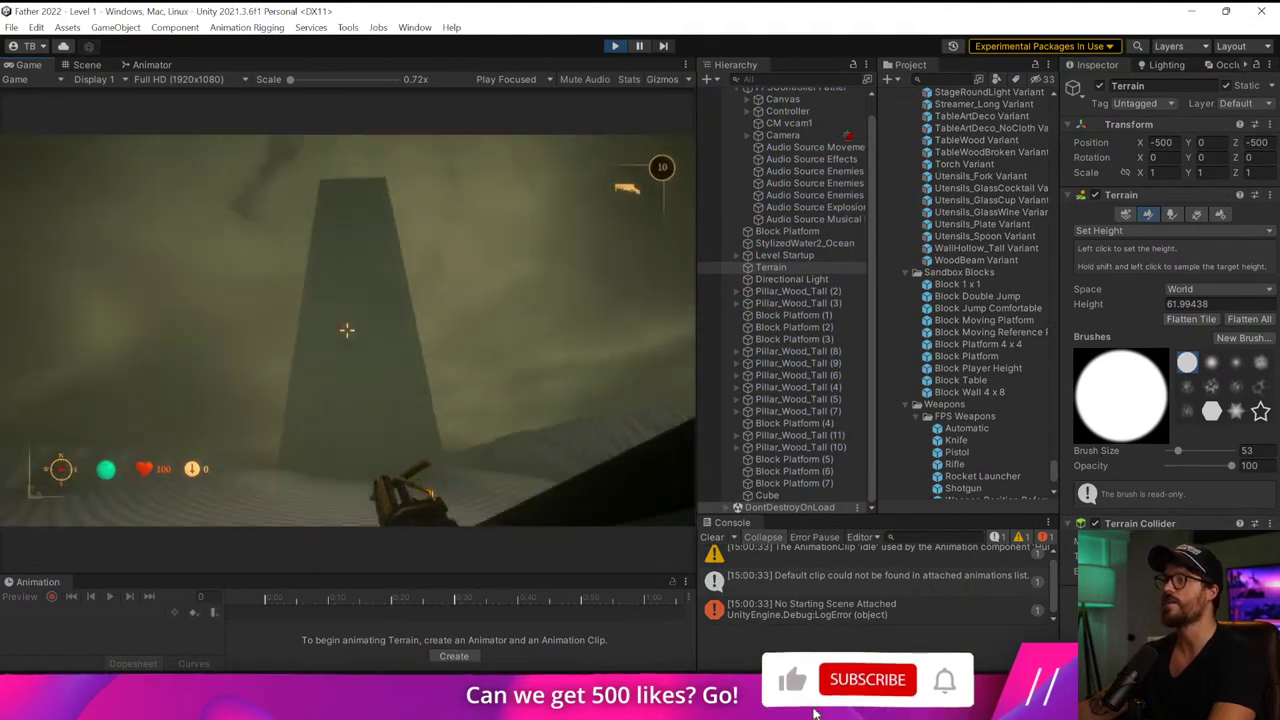
key(2)
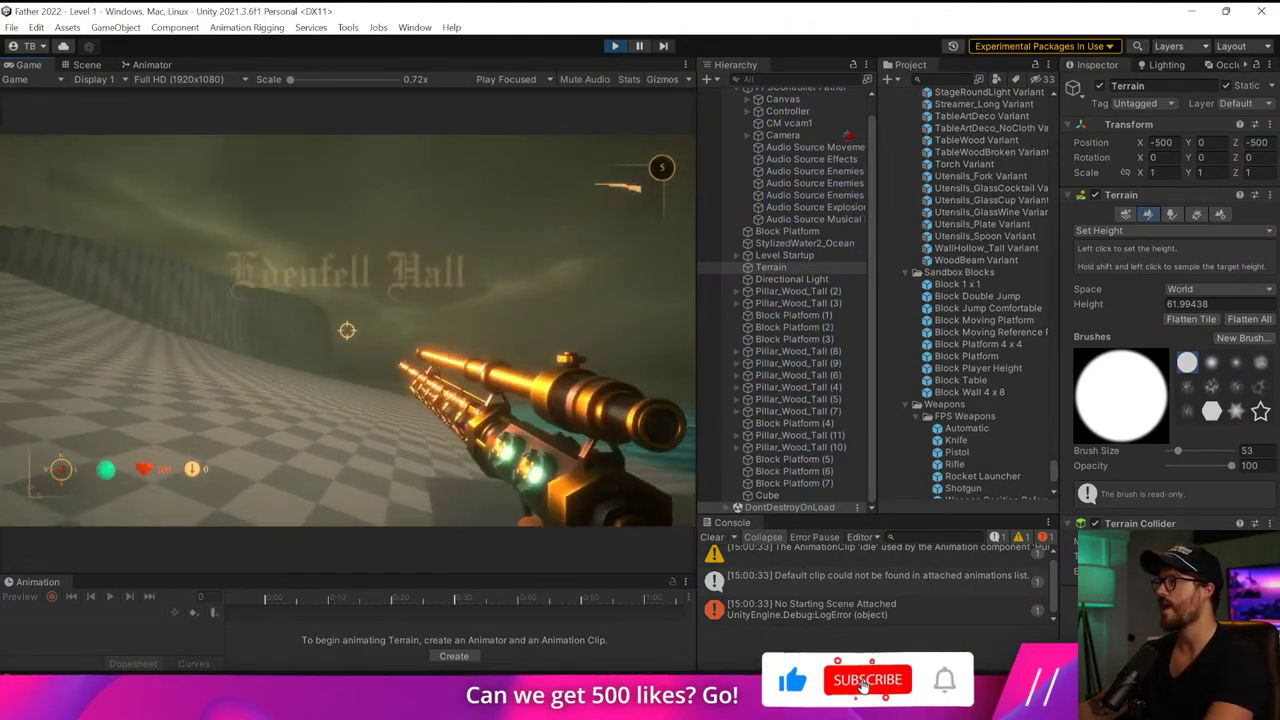
key(1)
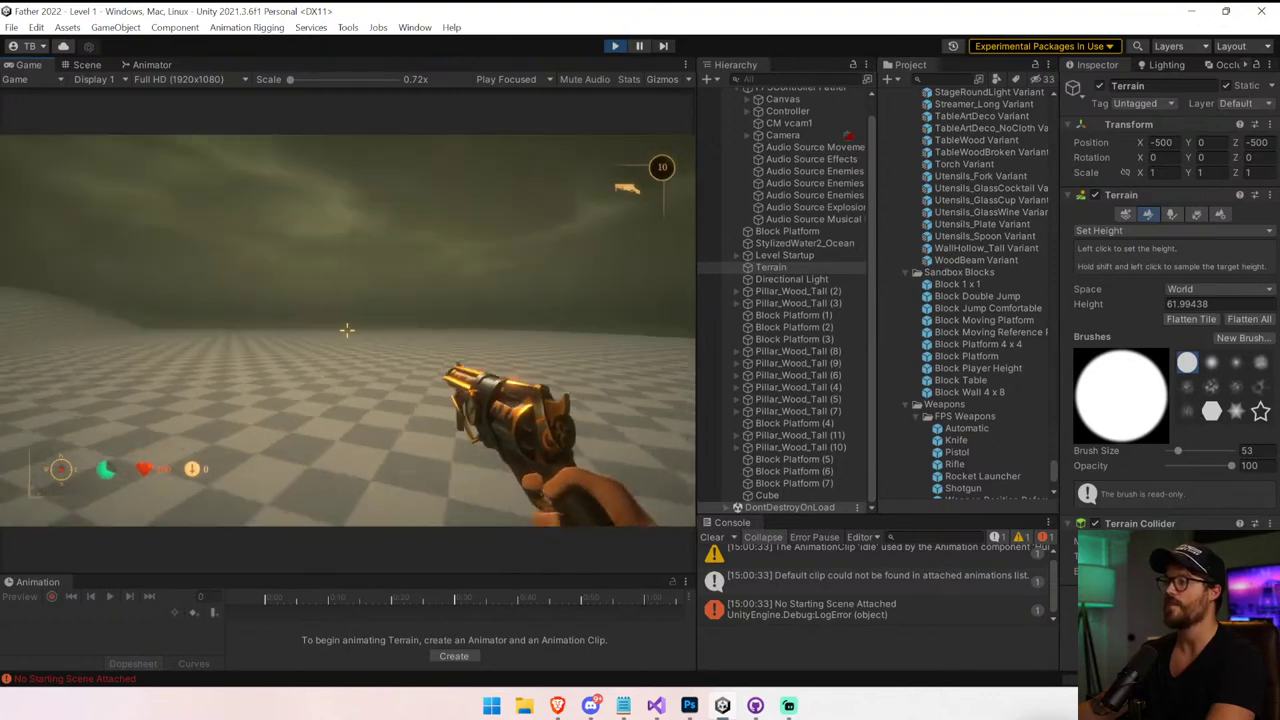
key(ctrl+p)
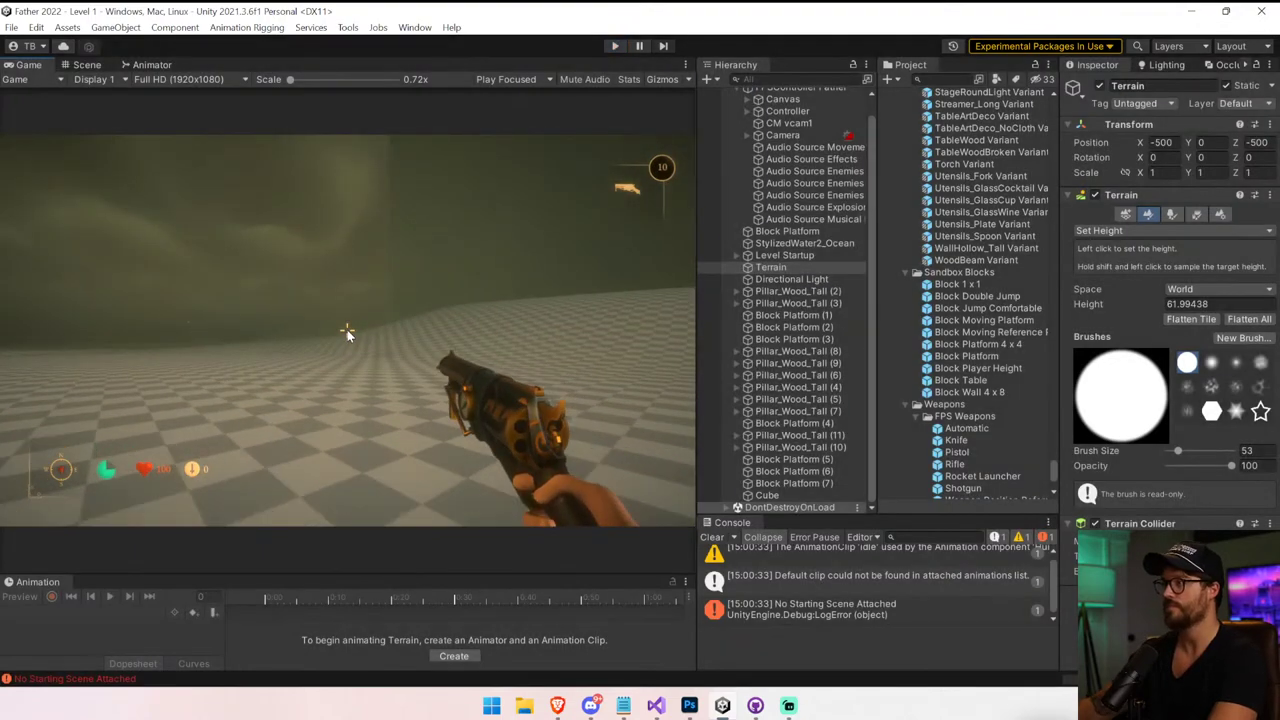
Sample the ground near the tower at height 72.00146 and paint a second, higher tier with a cliff edge using brush size 53
right_drag(371, 341, 491, 280)
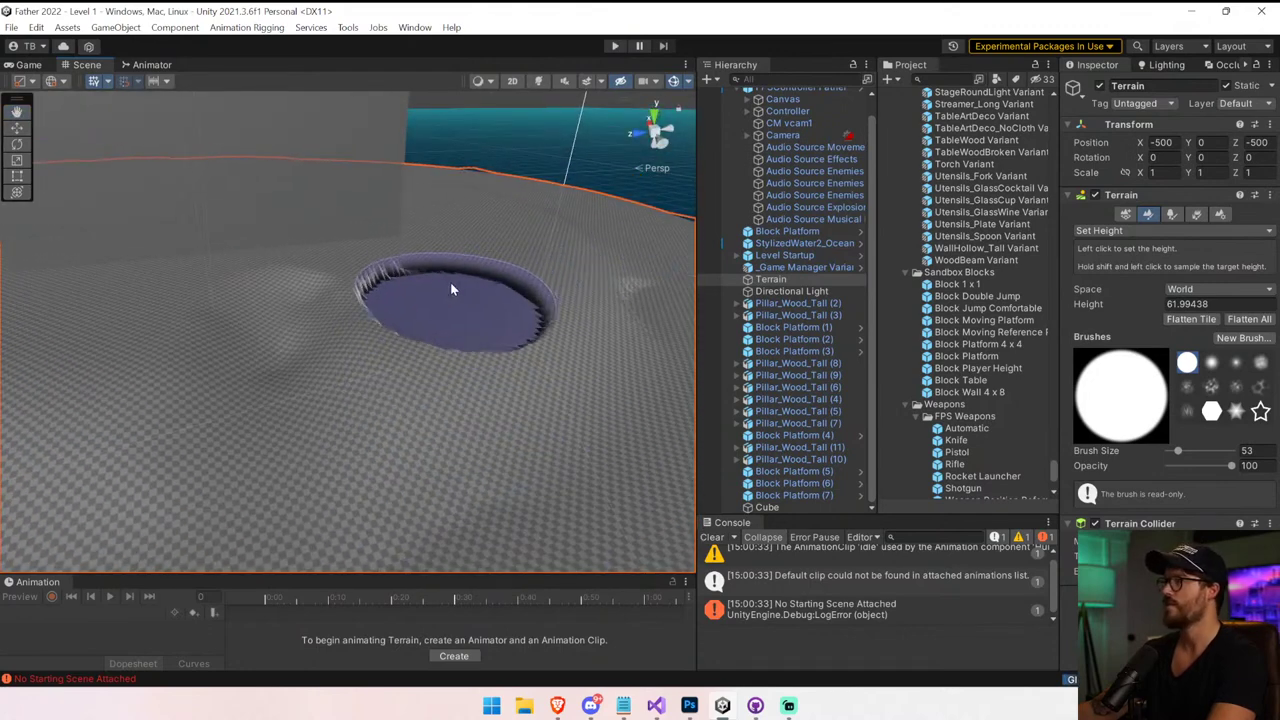
shift+click(444, 273)
drag(444, 273, 537, 313)
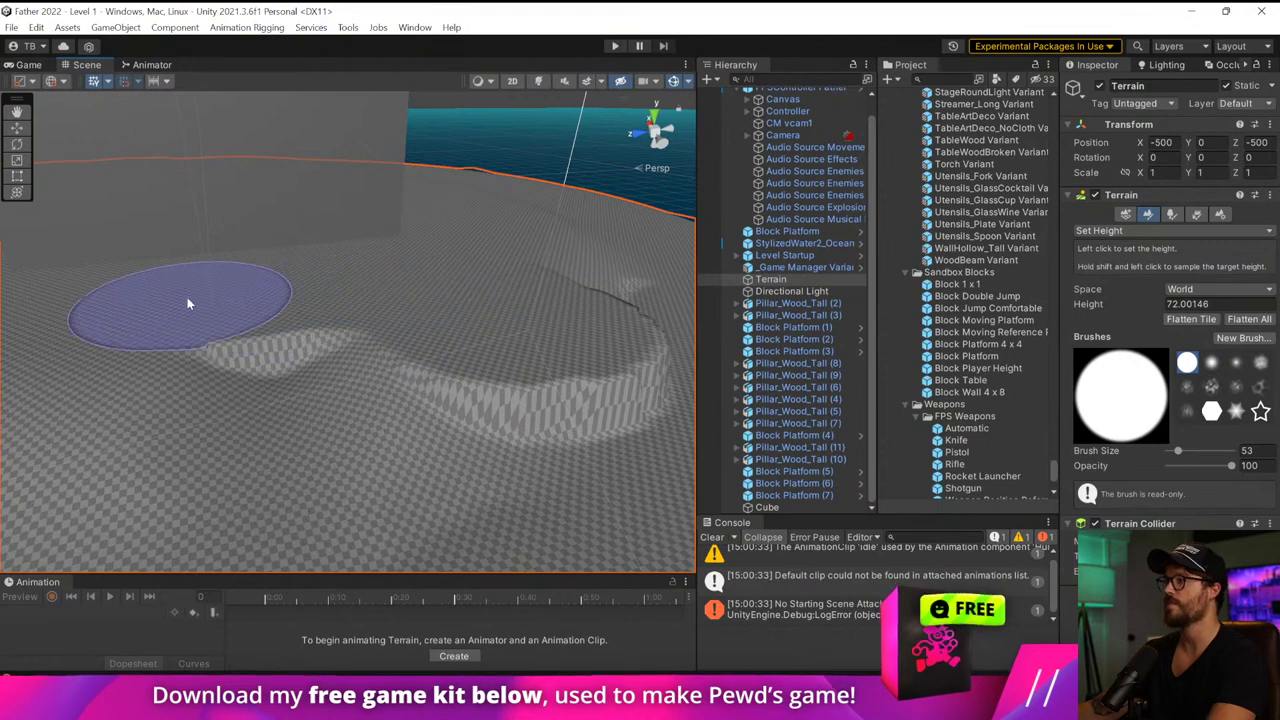
right_drag(187, 303, 197, 302)
drag(385, 291, 248, 335)
mouse_move(248, 335)
right_down()
mouse_move(227, 369)
mouse_move(343, 350)
mouse_move(437, 258)
right_up()
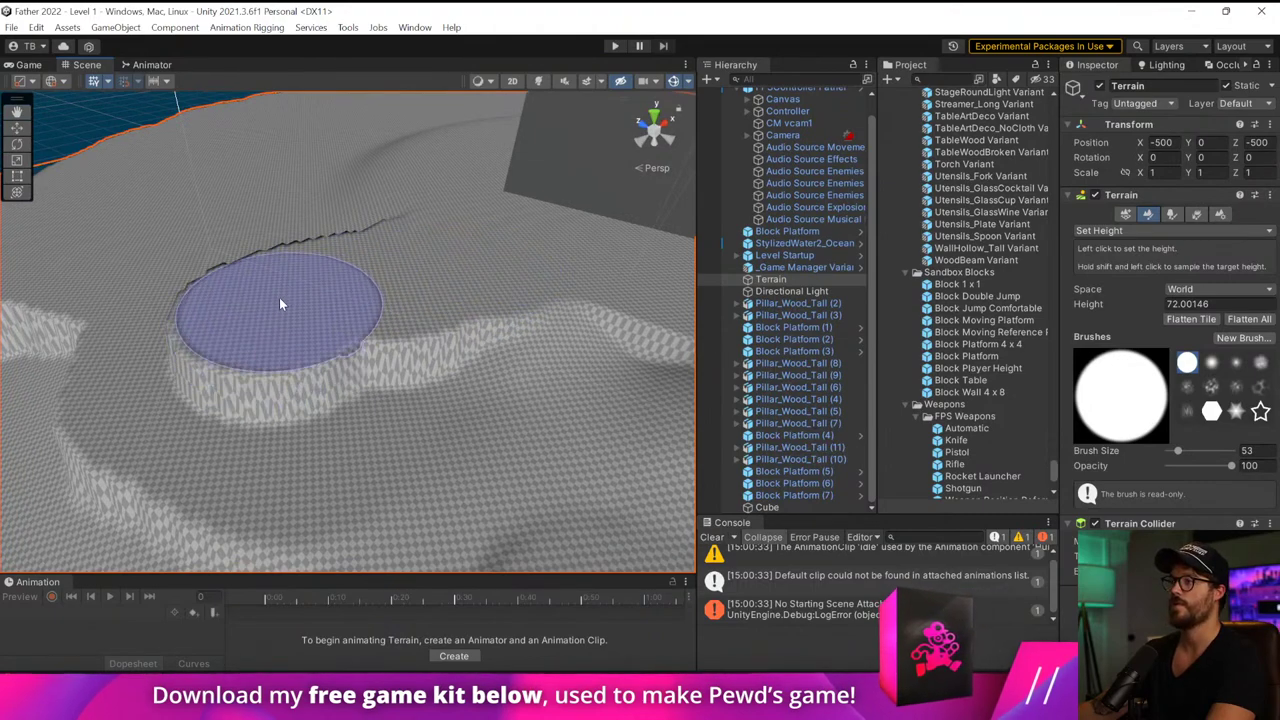
Extend the second tier's cliff edge around the tower and out toward the coast at height 72.00146
mouse_move(414, 180)
right_down()
mouse_move(631, 262)
mouse_move(377, 261)
right_up()
mouse_move(508, 260)
right_down()
mouse_move(714, 292)
mouse_move(213, 235)
right_up()
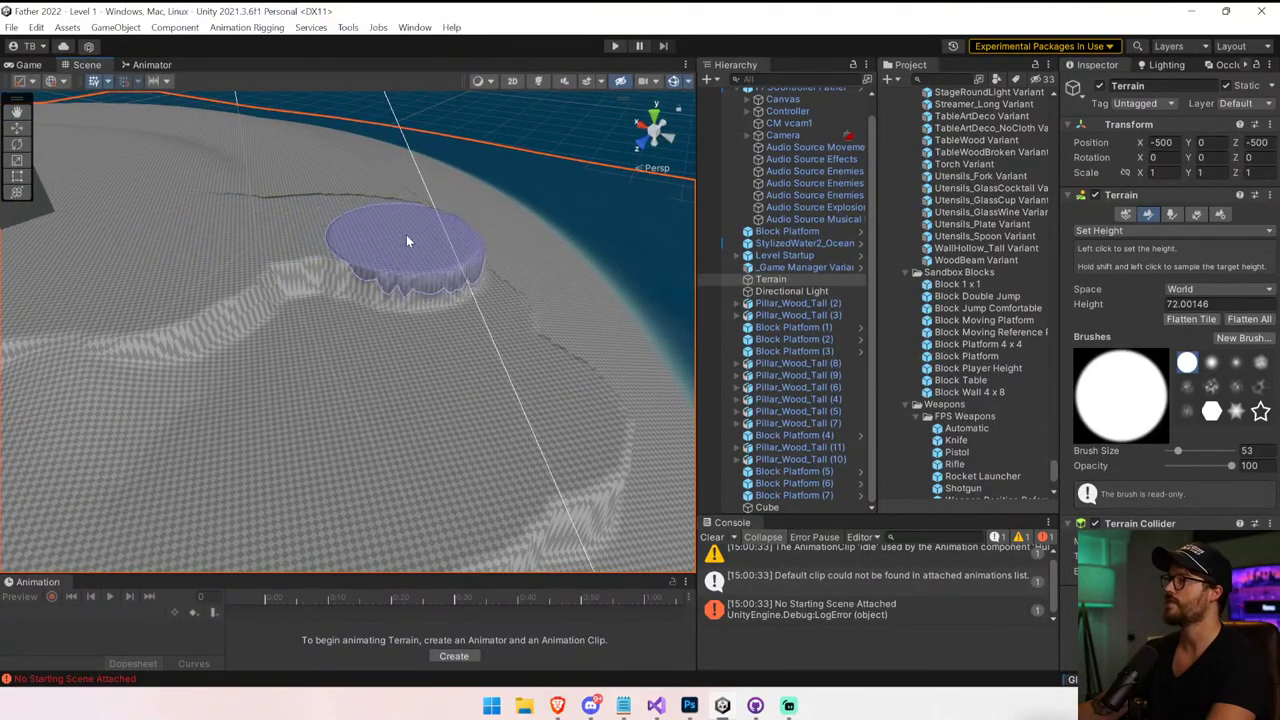
mouse_move(294, 206)
right_down()
mouse_move(197, 206)
mouse_move(266, 224)
right_up()
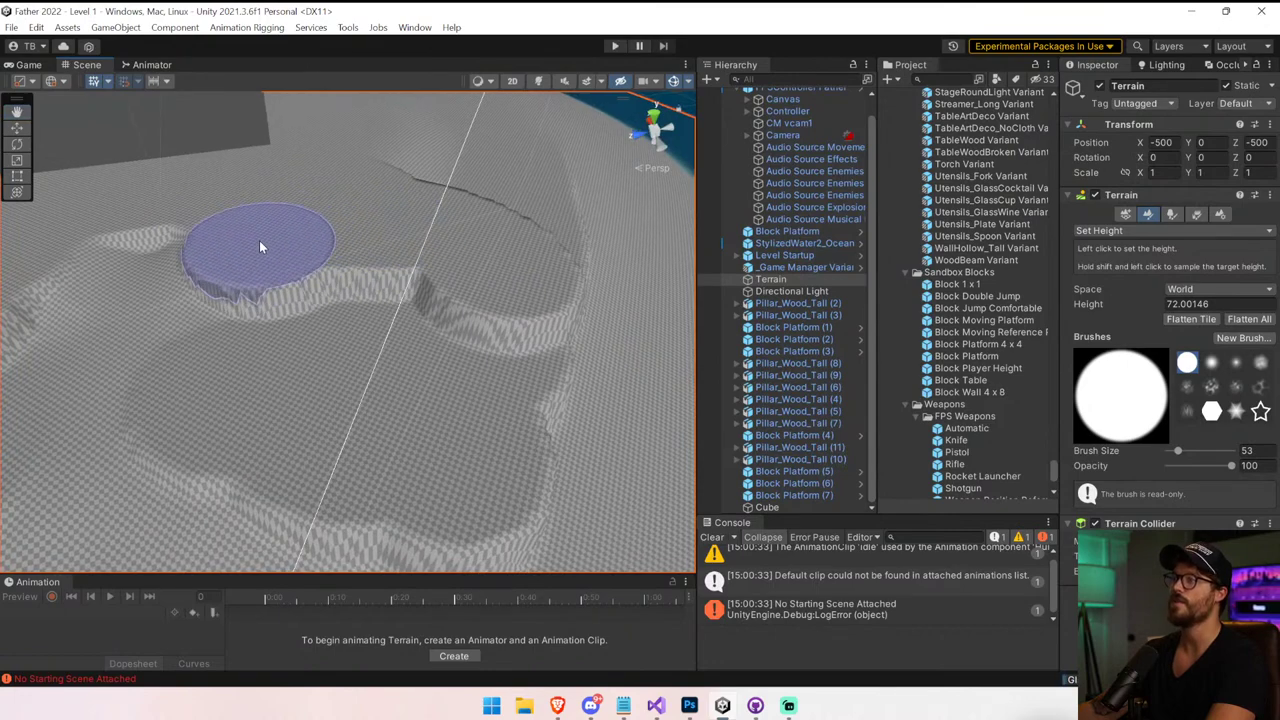
mouse_move(188, 210)
right_down()
mouse_move(429, 191)
mouse_move(349, 203)
mouse_move(339, 259)
right_up()
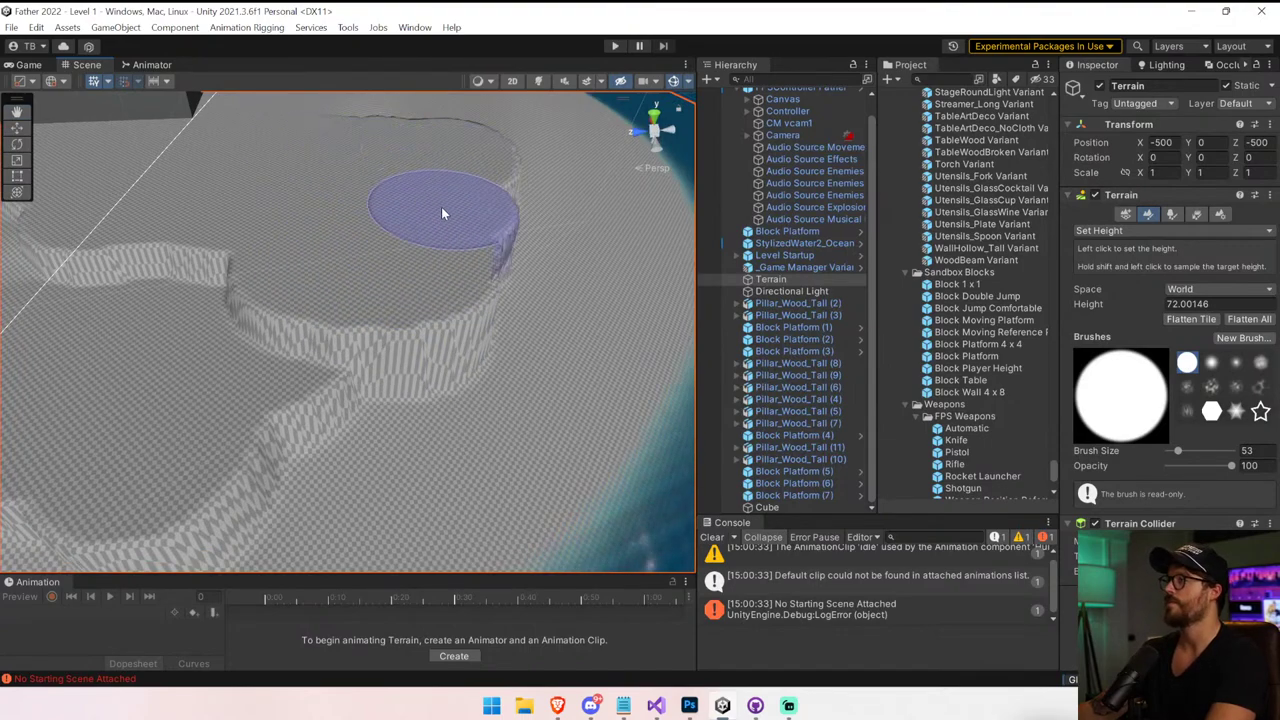
mouse_move(380, 110)
right_down()
mouse_move(443, 143)
mouse_move(194, 123)
mouse_move(167, 143)
mouse_move(330, 268)
right_up()
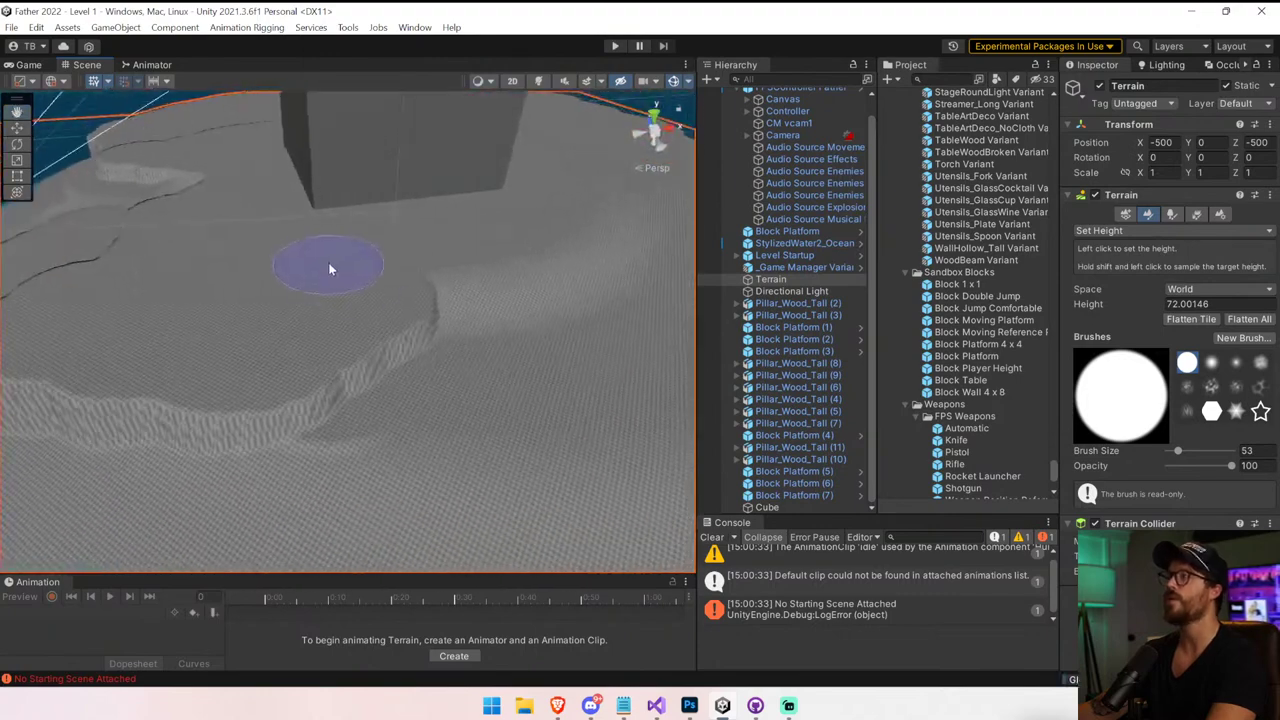
right_drag(409, 277, 652, 276)
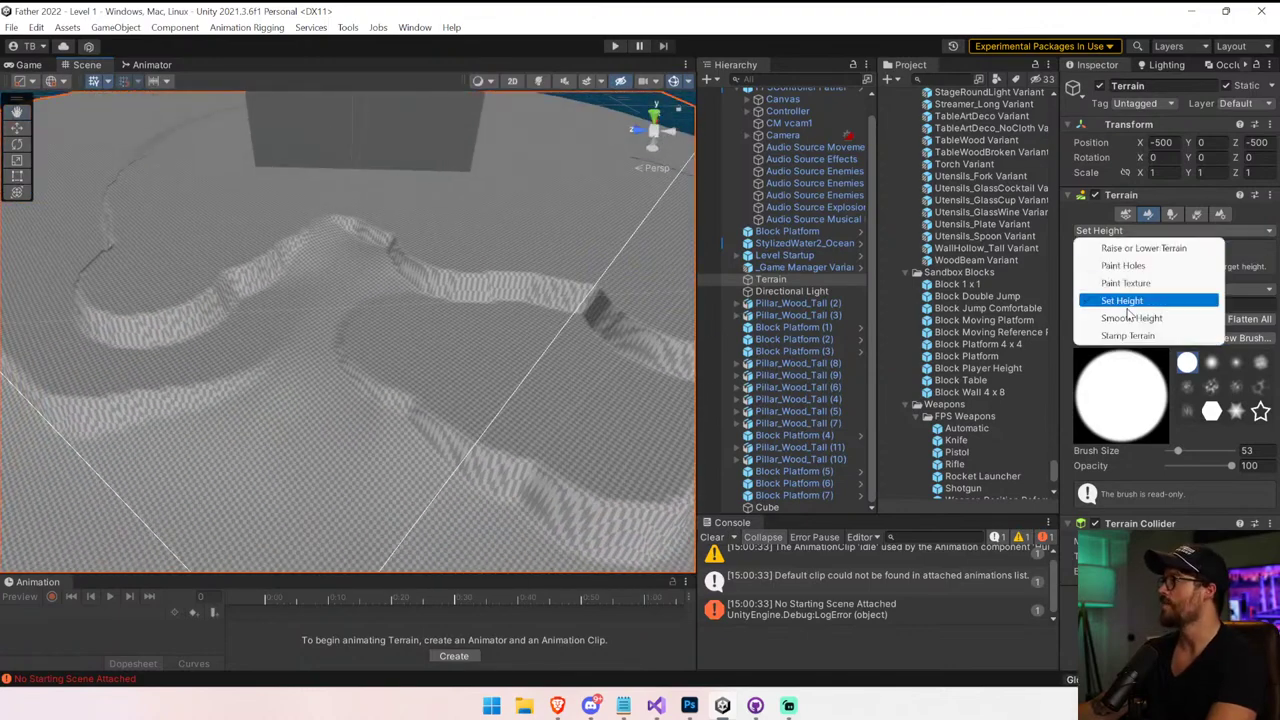
Switch to Smooth Height and soften the cliff sections in front of the tower into walkable slopes with the size 53 brush
click(1130, 318)
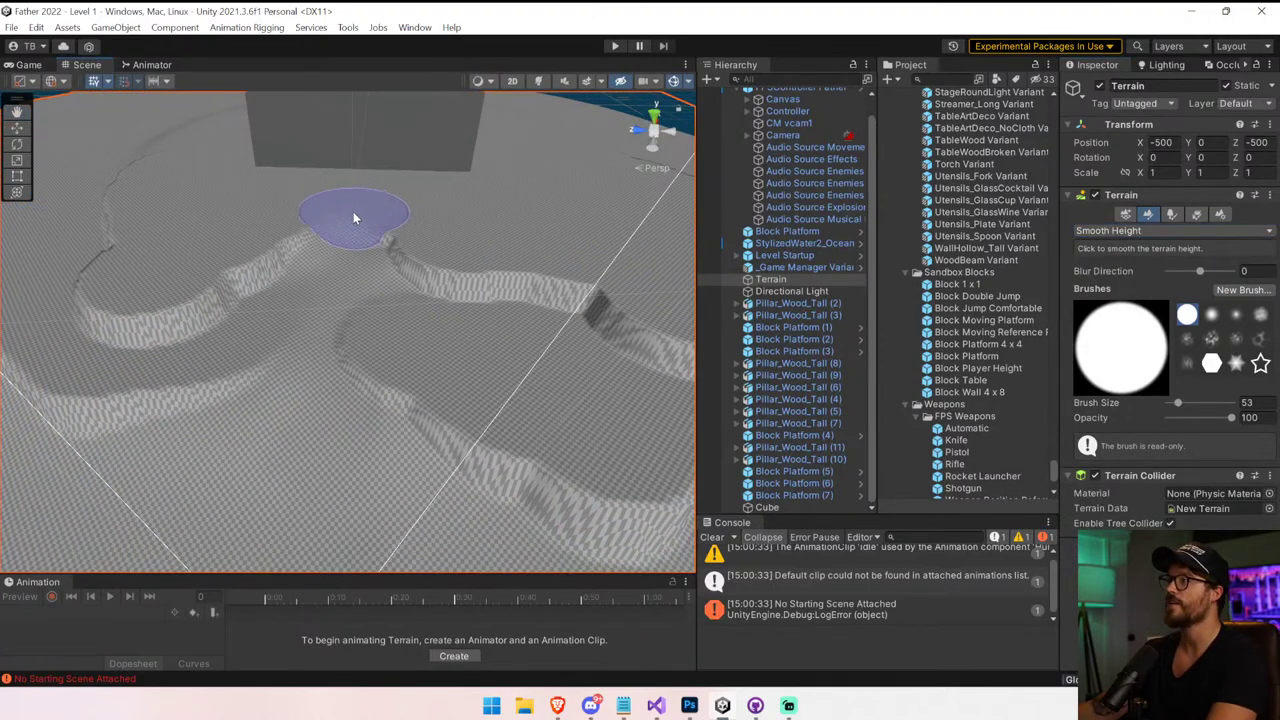
mouse_move(218, 398)
right_down()
mouse_move(280, 414)
mouse_move(337, 366)
right_up()
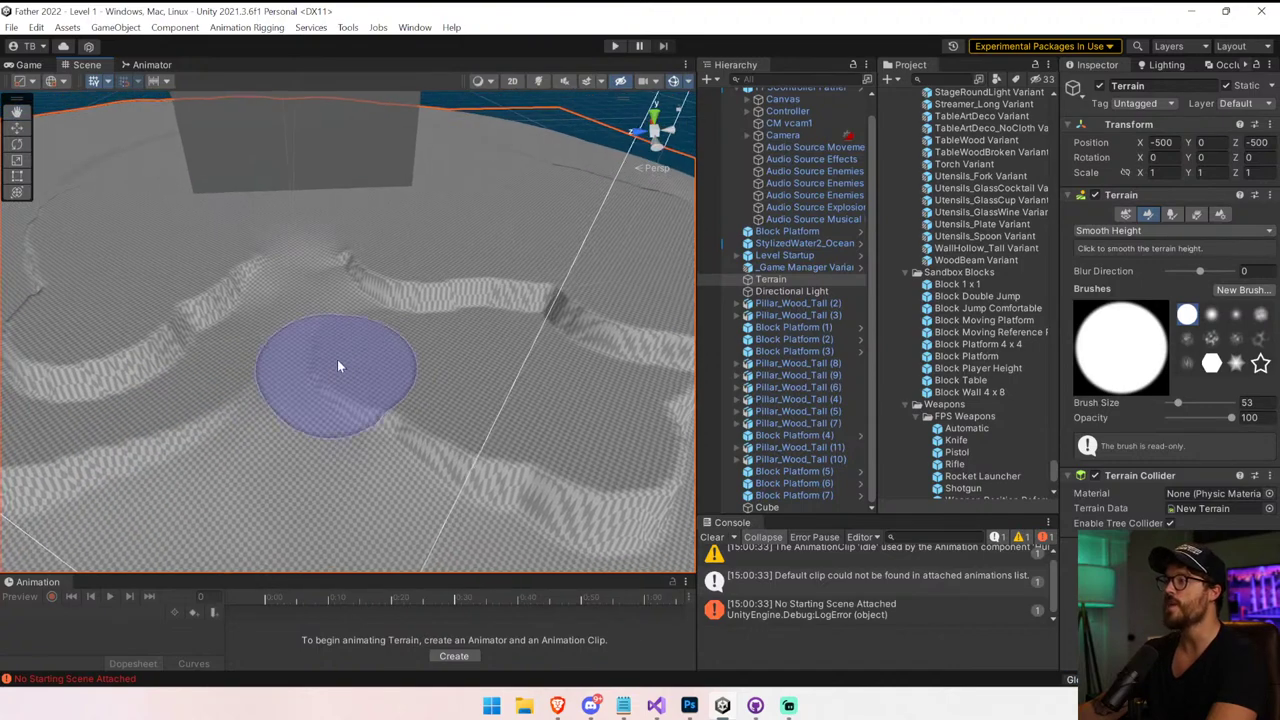
mouse_move(568, 380)
right_down()
mouse_move(694, 400)
mouse_move(679, 378)
mouse_move(901, 283)
mouse_move(678, 281)
mouse_move(530, 237)
mouse_move(317, 331)
mouse_move(243, 333)
mouse_move(410, 348)
mouse_move(399, 248)
mouse_move(476, 192)
mouse_move(699, 169)
mouse_move(842, 172)
mouse_move(897, 136)
mouse_move(975, 122)
mouse_move(793, 136)
mouse_move(434, 254)
right_up()
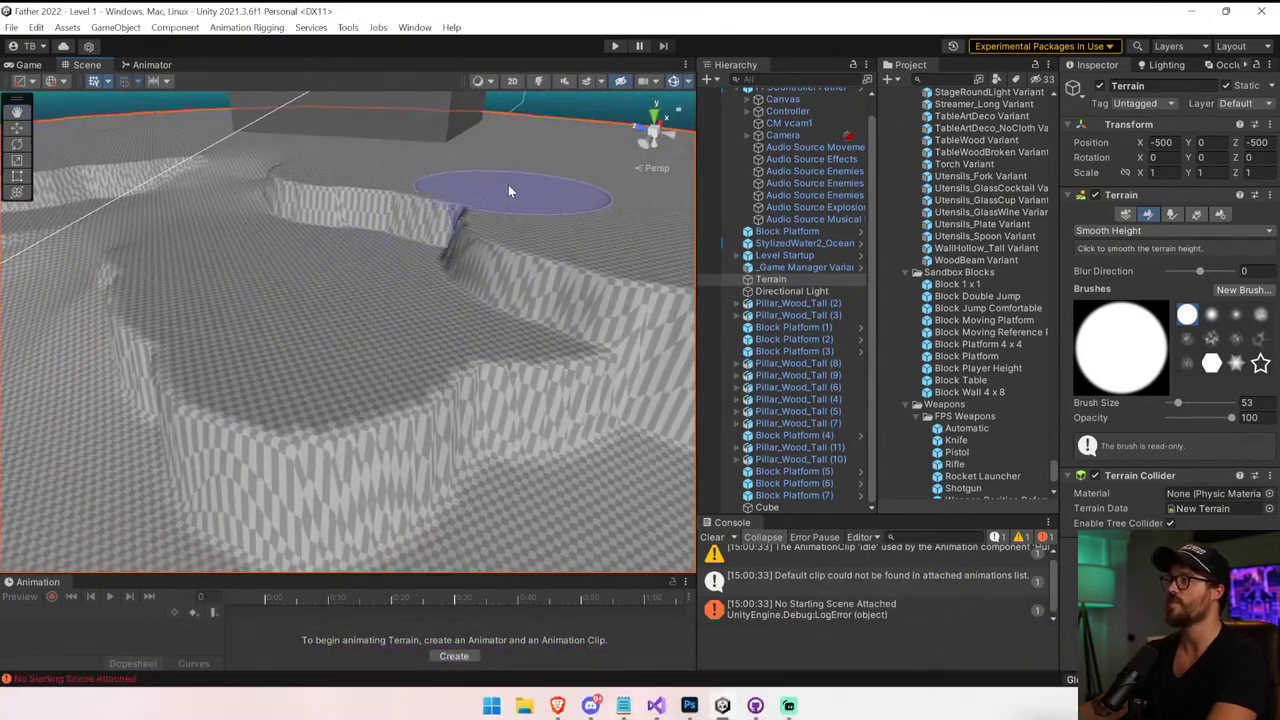
mouse_move(538, 192)
right_down()
mouse_move(415, 147)
mouse_move(544, 161)
right_up()
Play-test the tiered terrain, walking along the cliffs with different weapons and swinging the axe, and exit Play mode
click(613, 46)
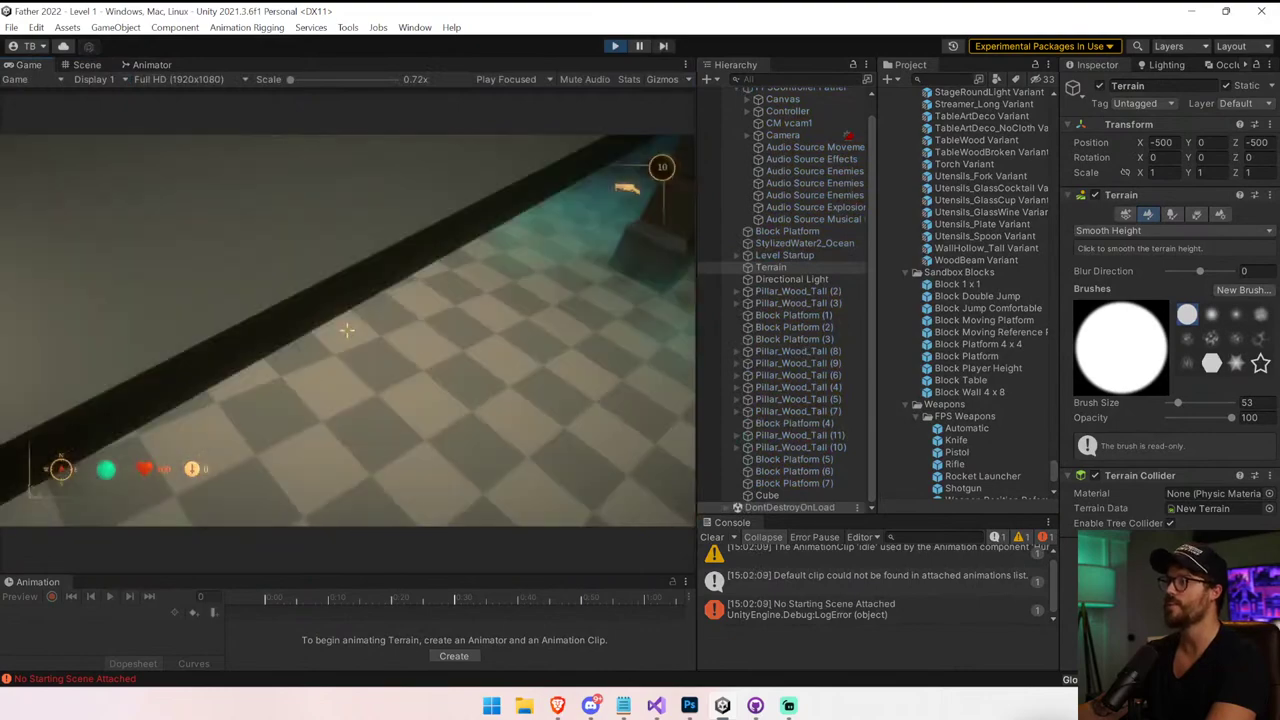
scroll(347, 330, down, 1)
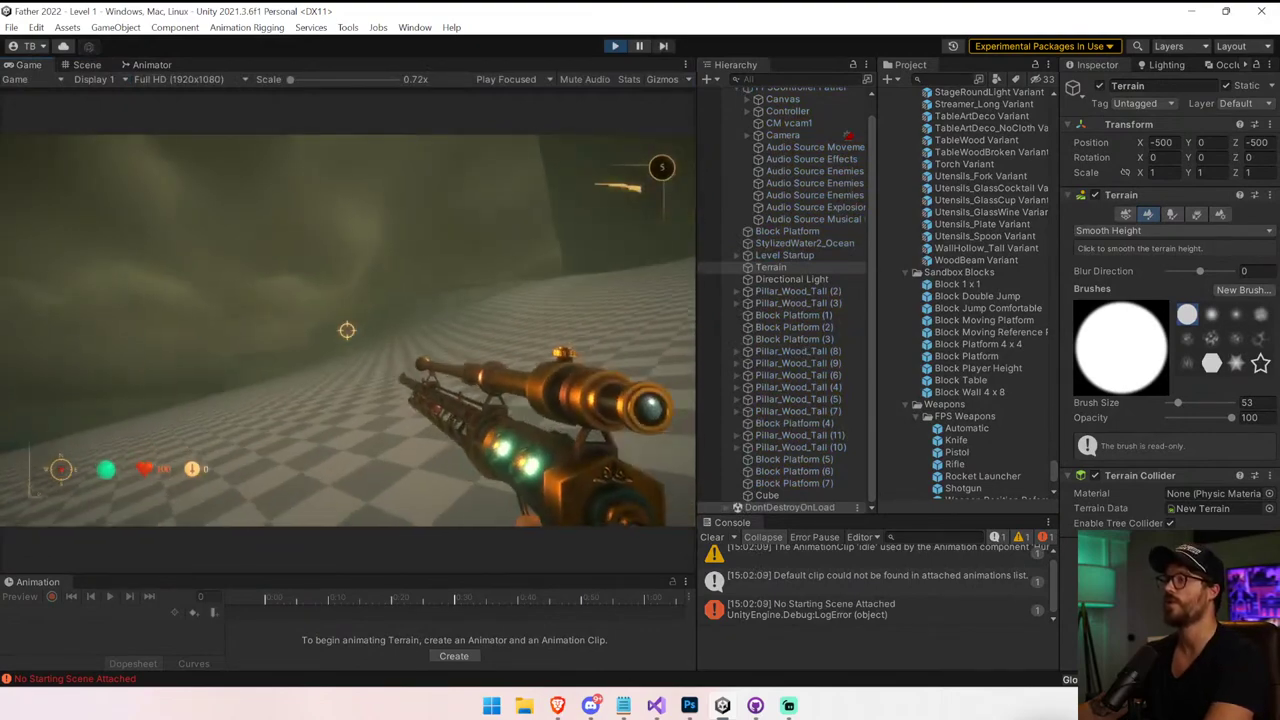
scroll(347, 330, down, 1)
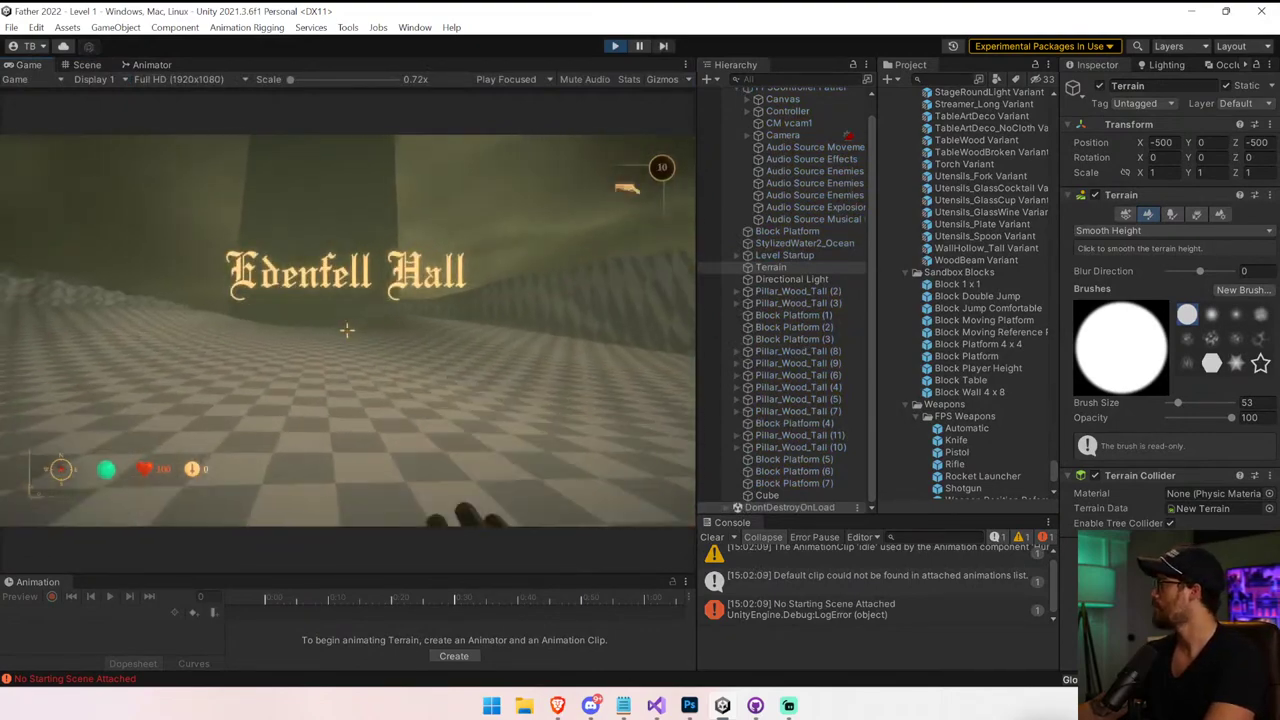
key(w)
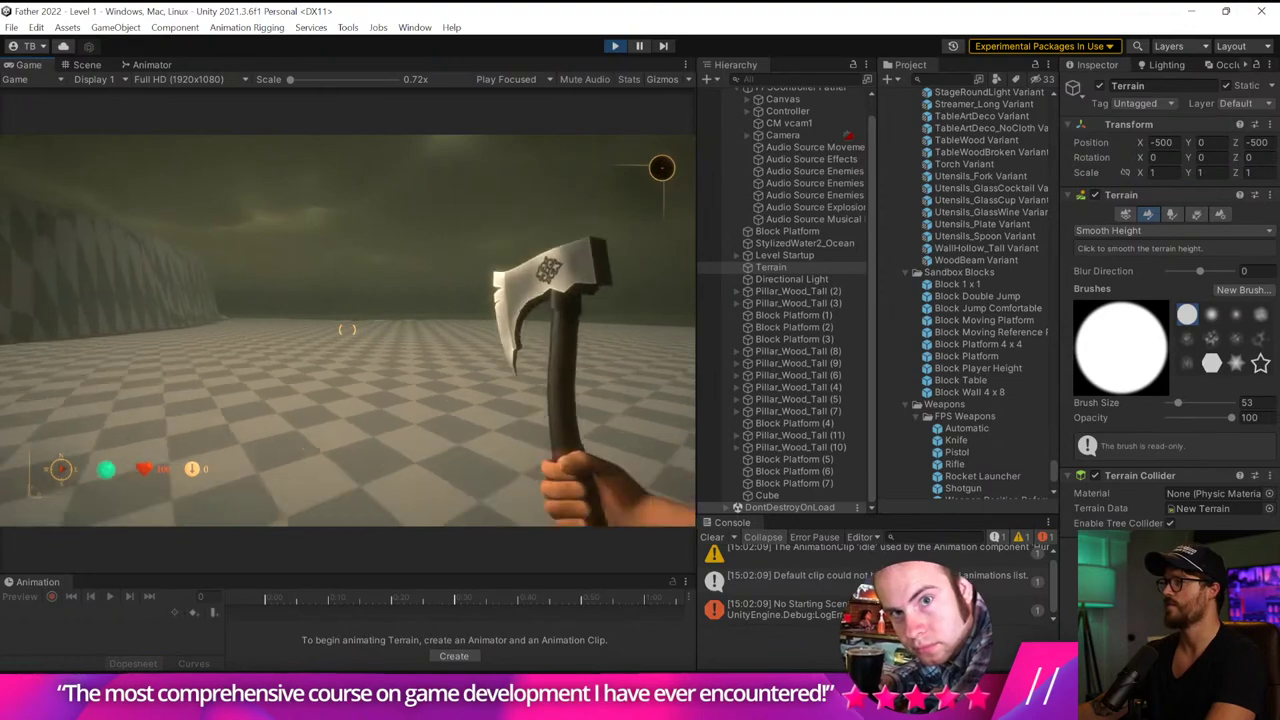
click(346, 329)
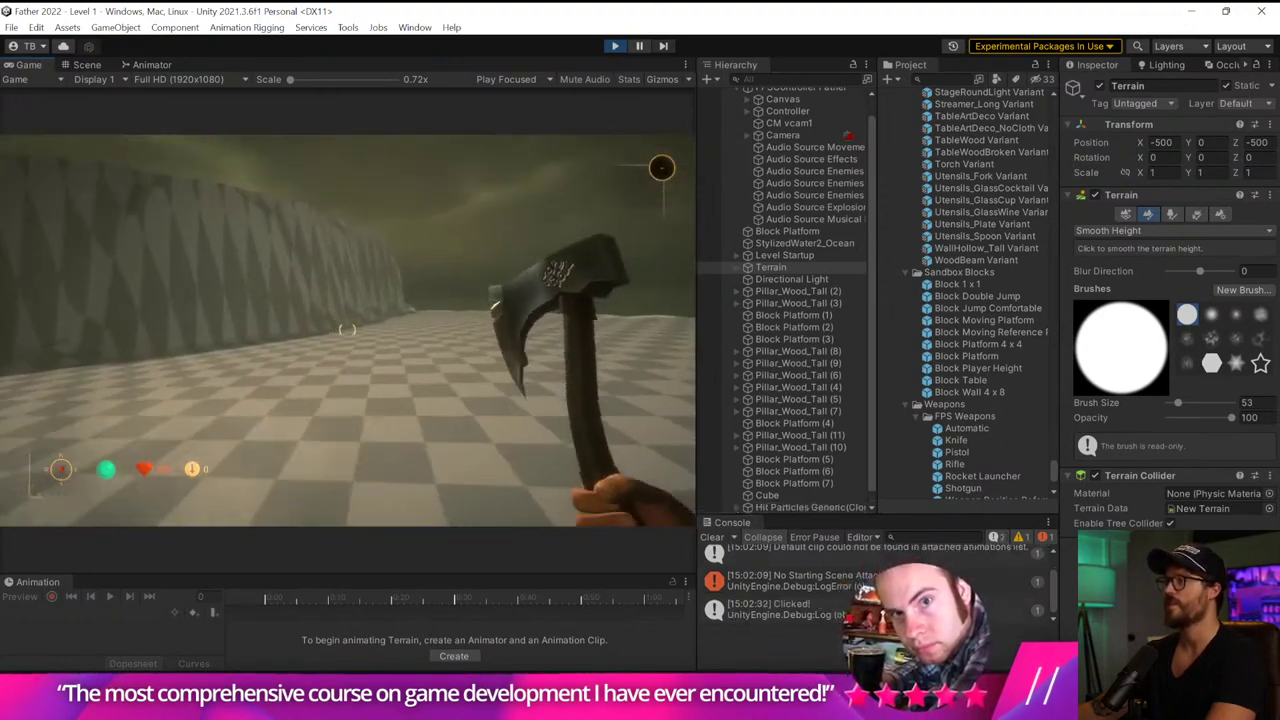
key(e)
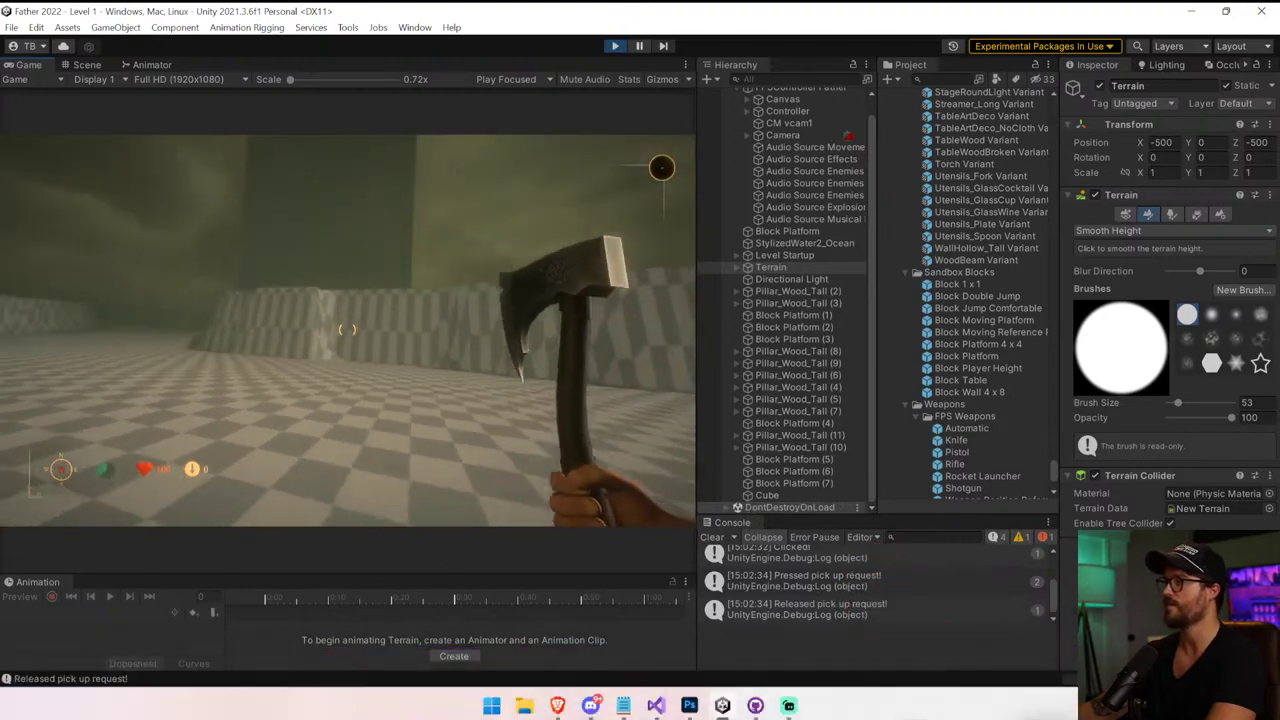
key(w)
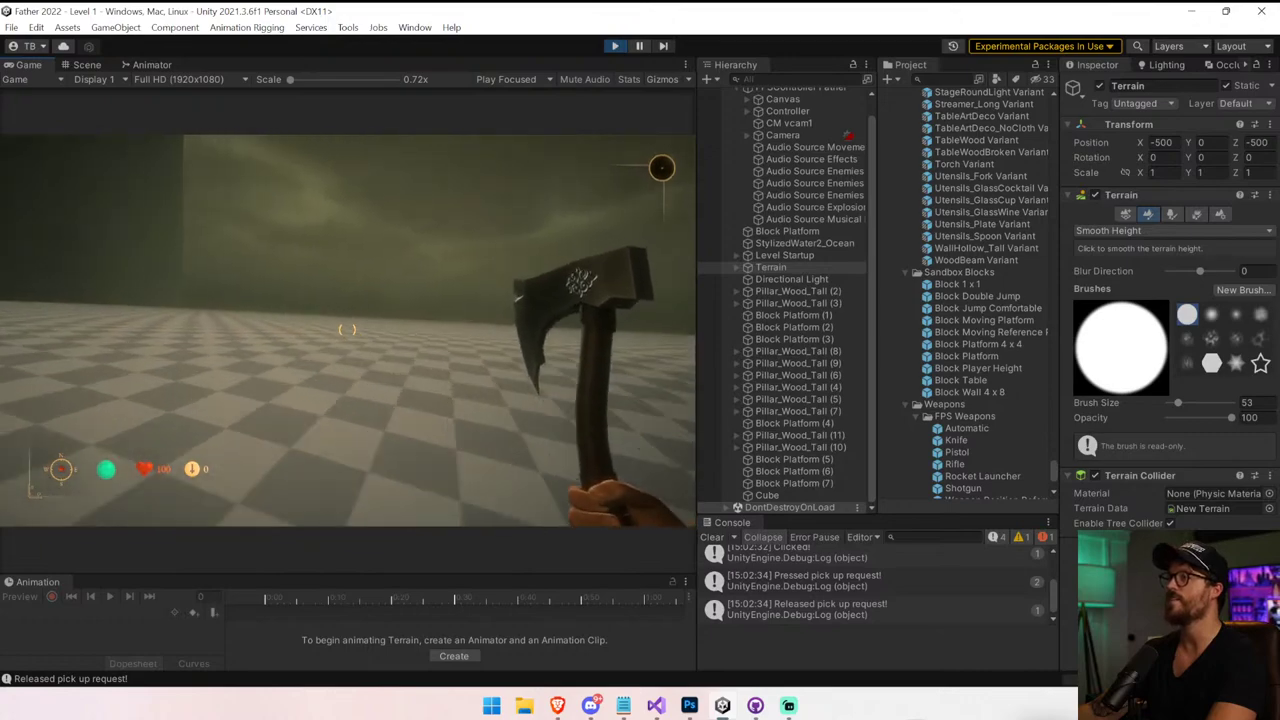
key(ctrl+p)
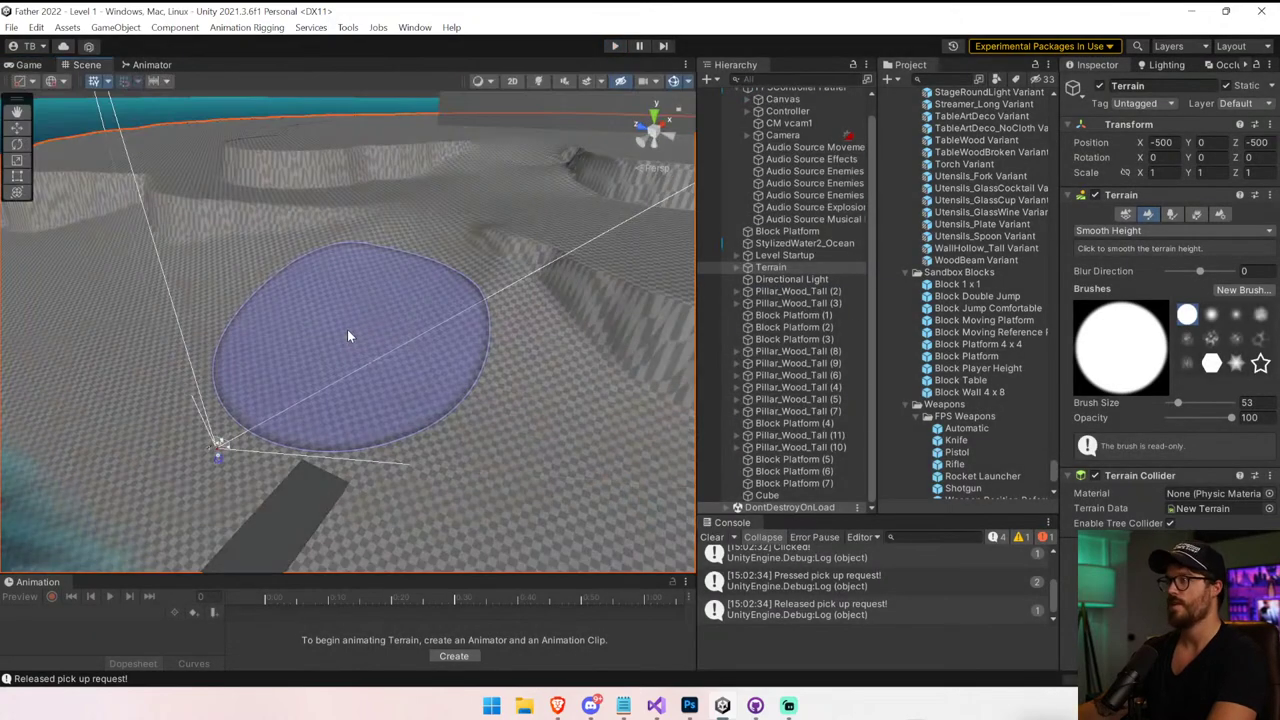
Switch to Set Height, calculate 72/4 in Windows Search, and set the terrain's target height to 72
mouse_move(417, 297)
right_down()
mouse_move(446, 237)
mouse_move(550, 144)
mouse_move(523, 149)
mouse_move(380, 266)
mouse_move(286, 320)
mouse_move(511, 260)
right_up()
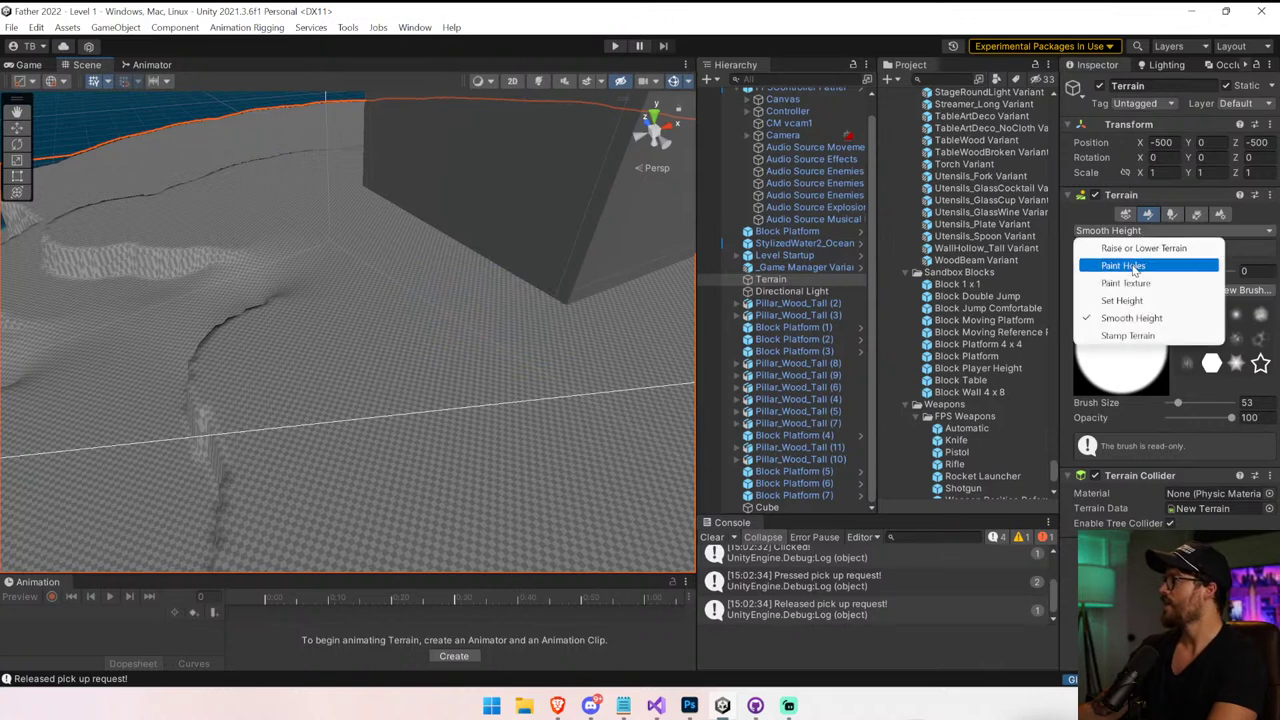
click(1125, 300)
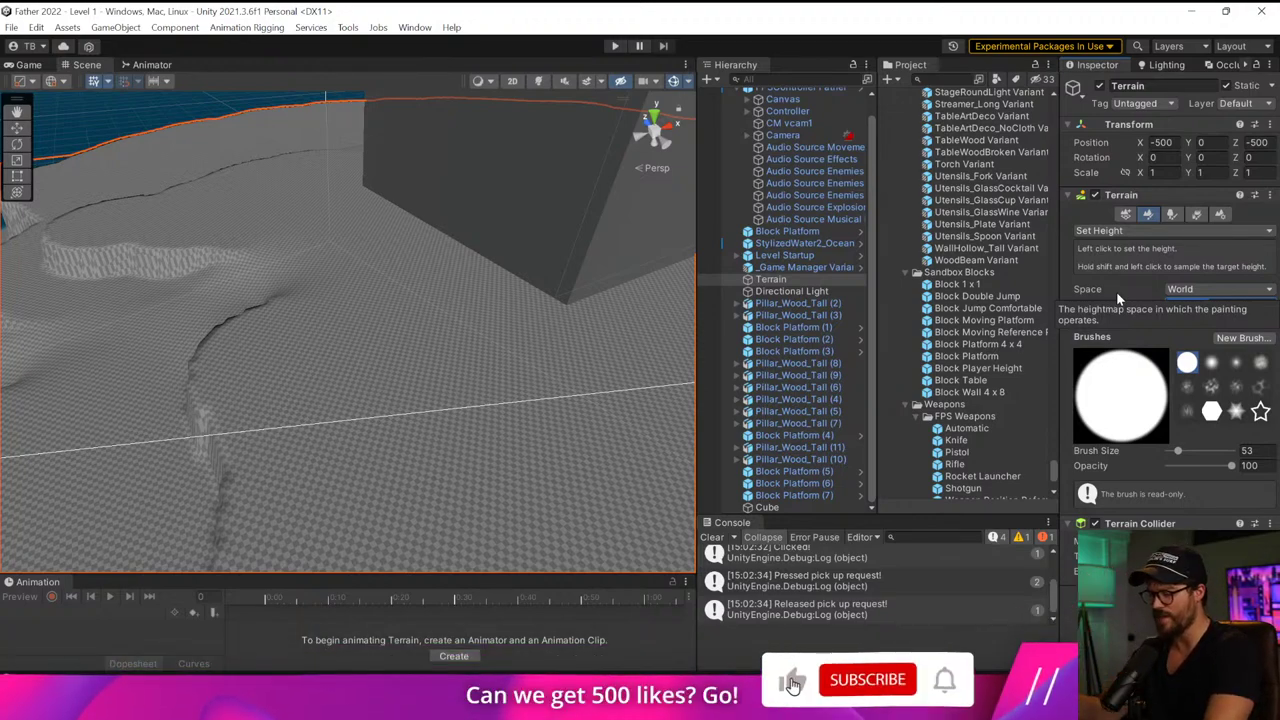
key(super)
text(74)
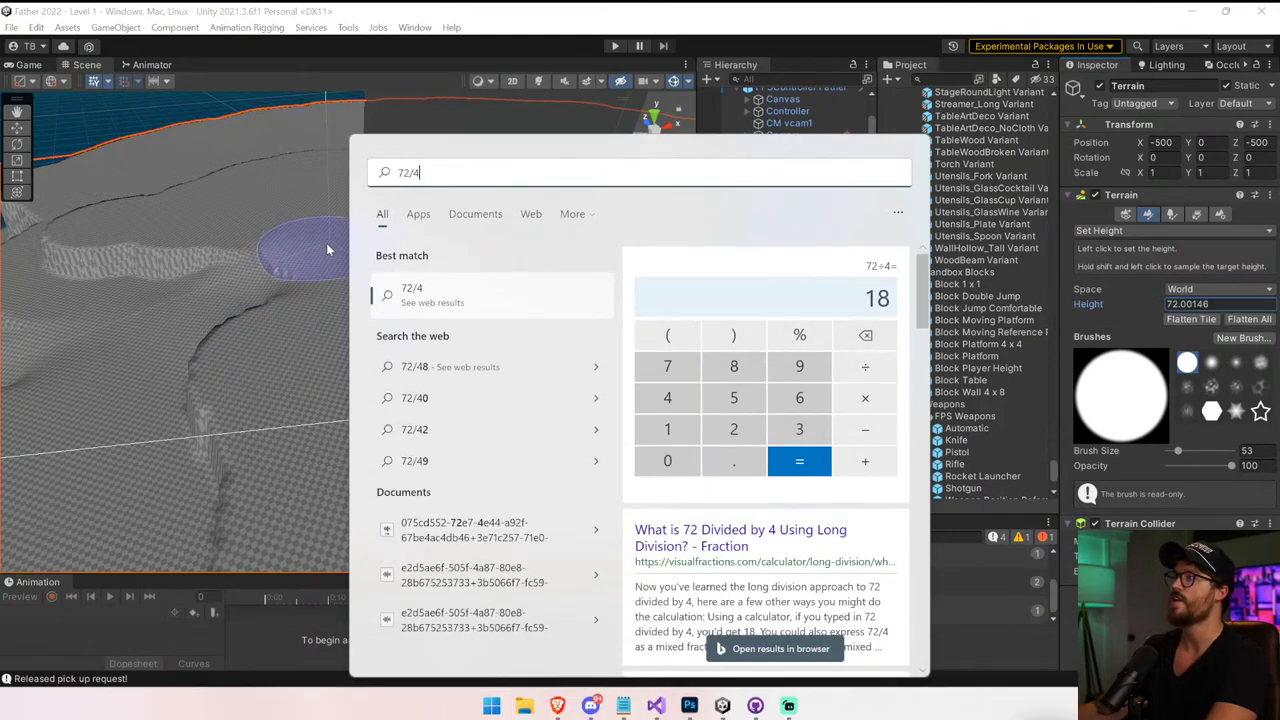
right_click(327, 250)
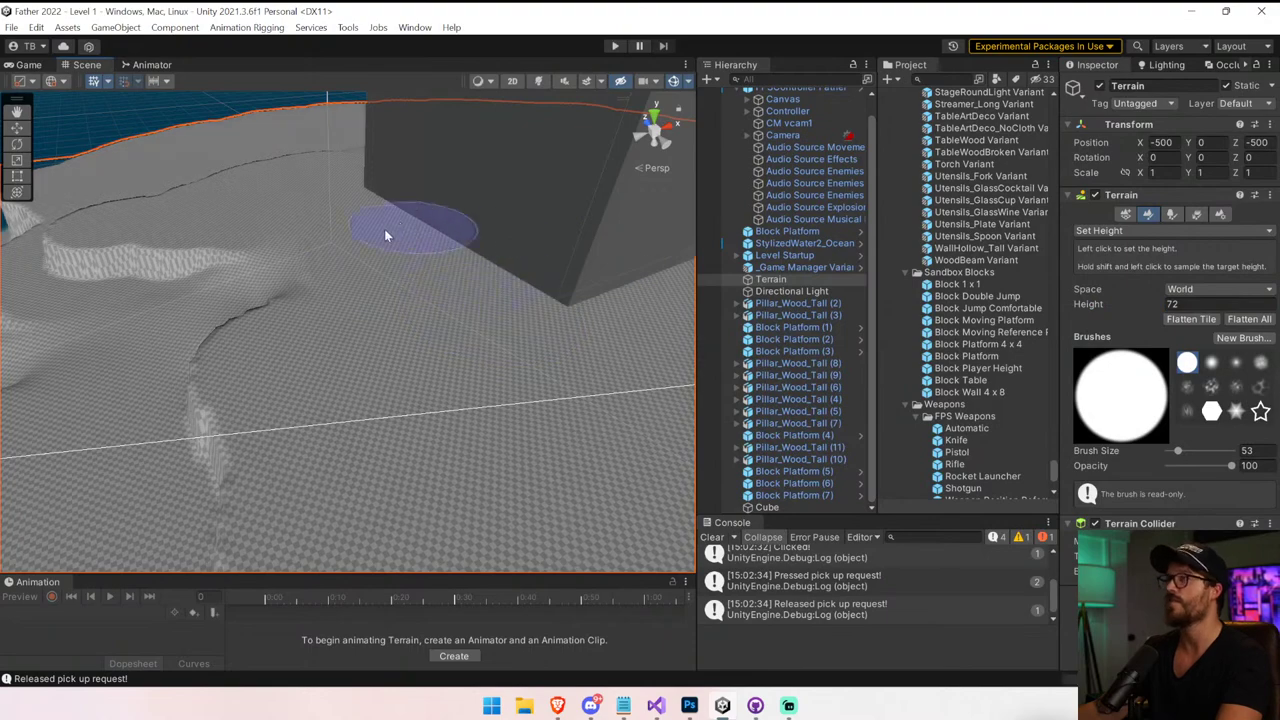
Repaint the upper tier's ground around the tower at height 72 with the size 53 brush
right_drag(376, 190, 316, 261)
right_drag(226, 306, 198, 342)
alt+drag(197, 341, 312, 352)
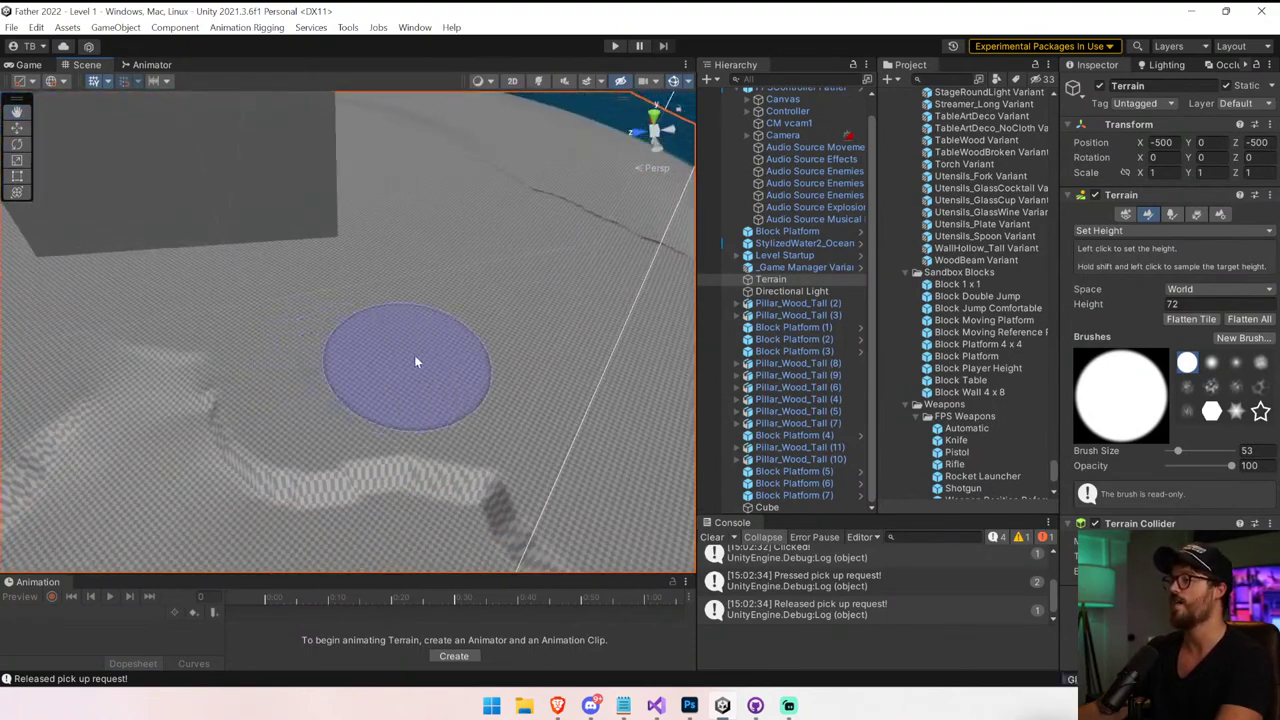
mouse_move(416, 362)
alt+mouse_down()
mouse_move(477, 354)
mouse_move(441, 347)
alt+mouse_up()
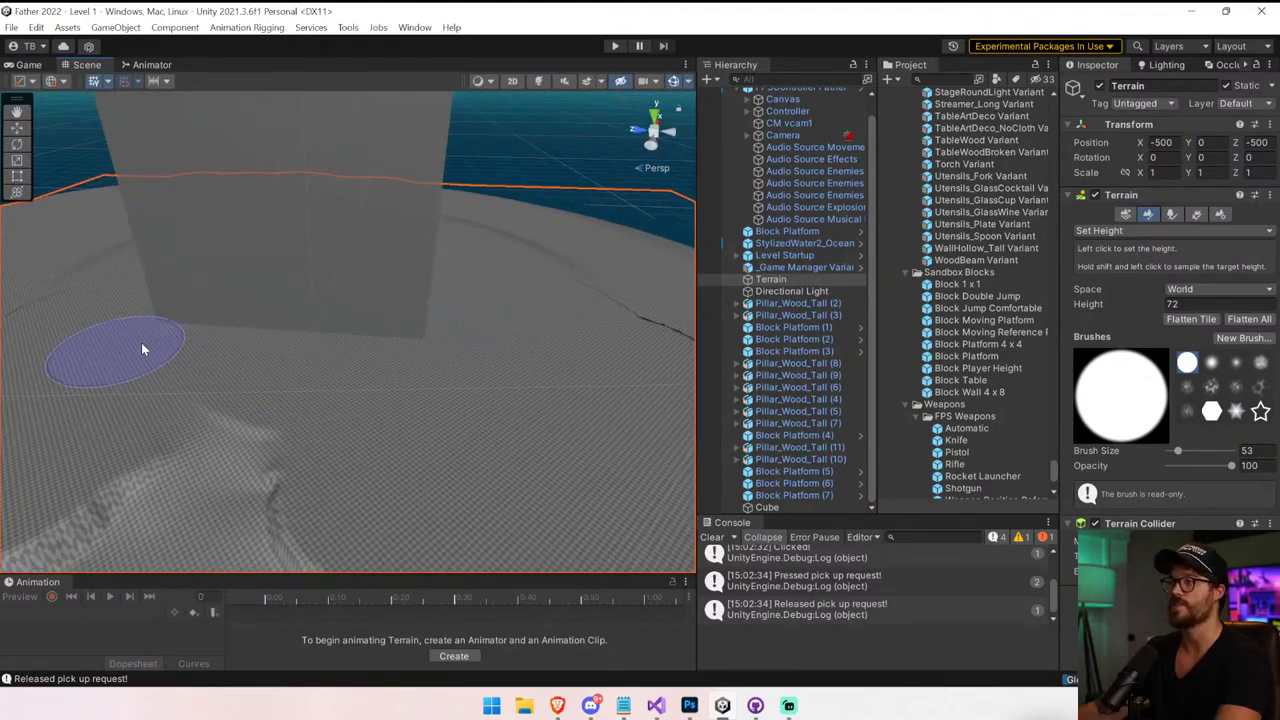
mouse_move(141, 349)
right_down()
mouse_move(341, 280)
mouse_move(307, 280)
right_up()
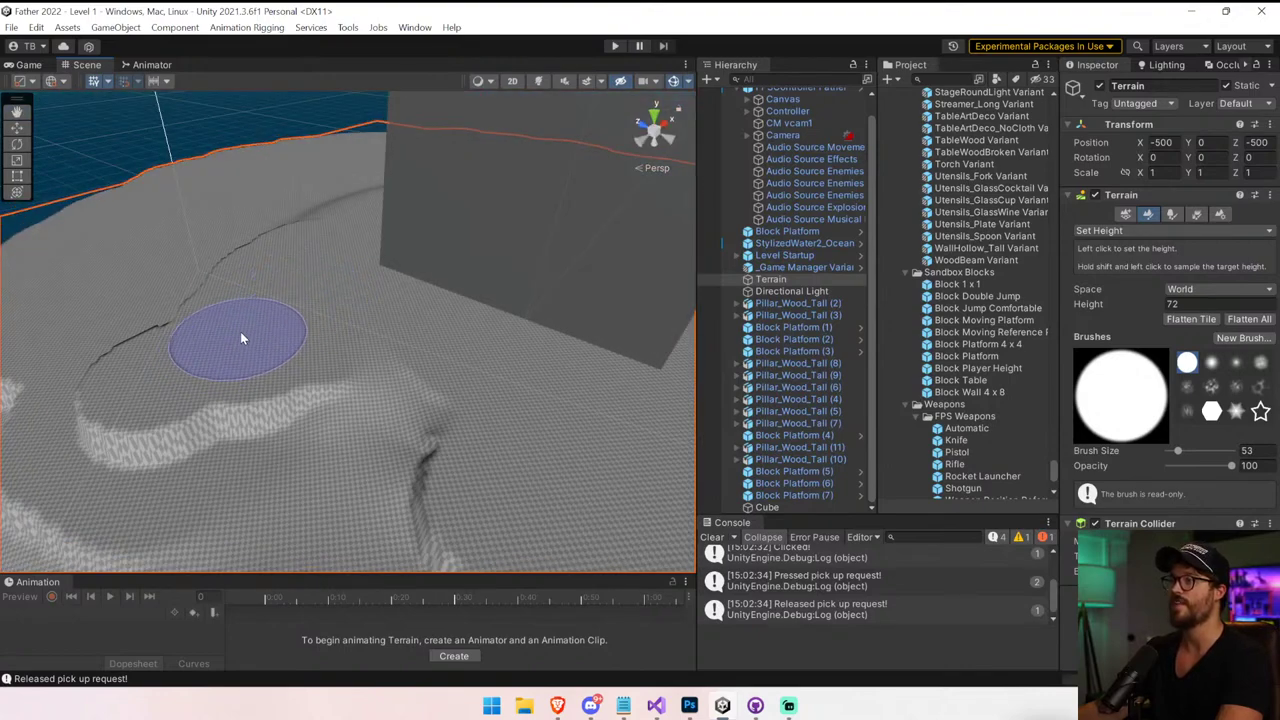
mouse_move(514, 322)
right_down()
mouse_move(606, 357)
mouse_move(423, 400)
mouse_move(420, 390)
right_up()
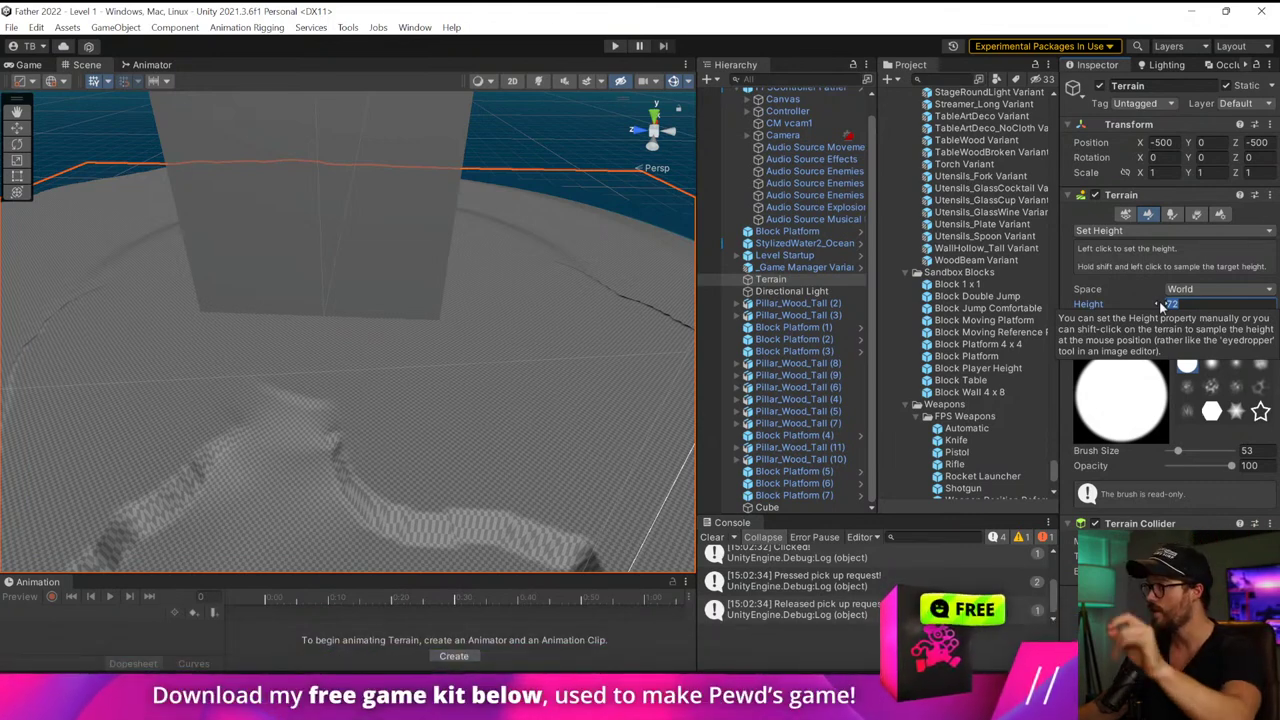
Set the target height to 76 and paint a third tier with a cliff edge around the tower's base
text(7)
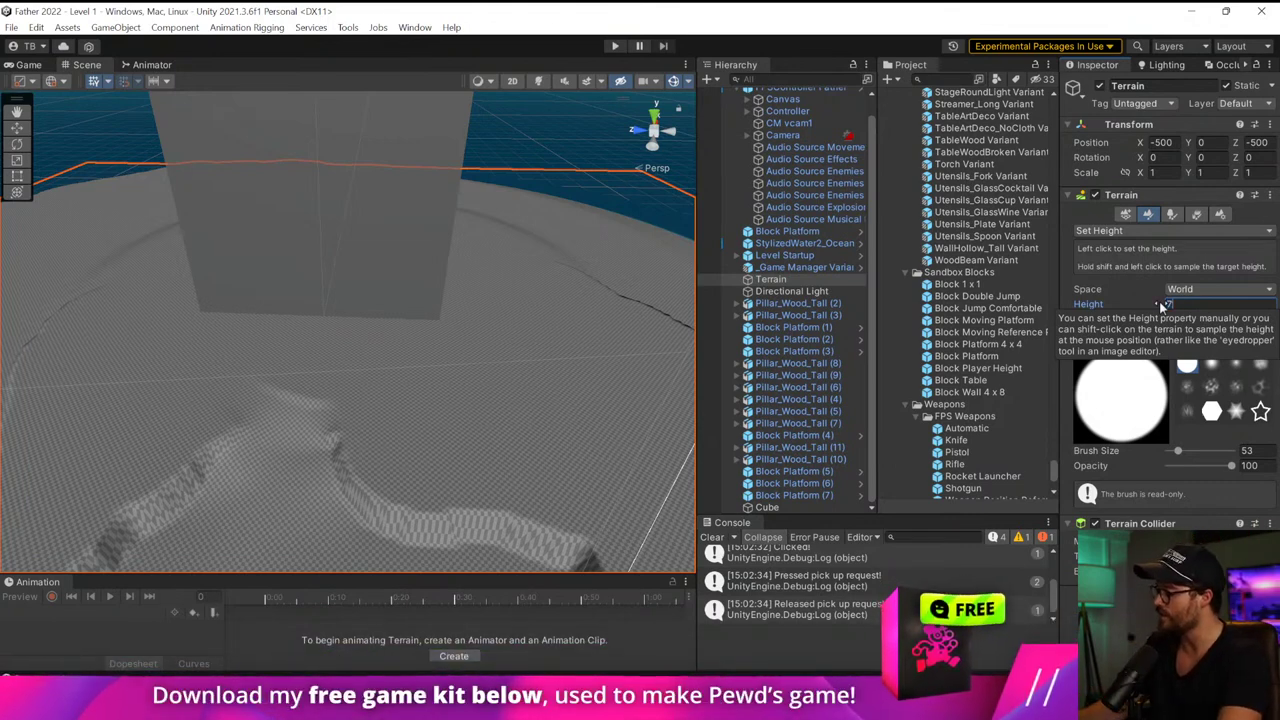
click(474, 353)
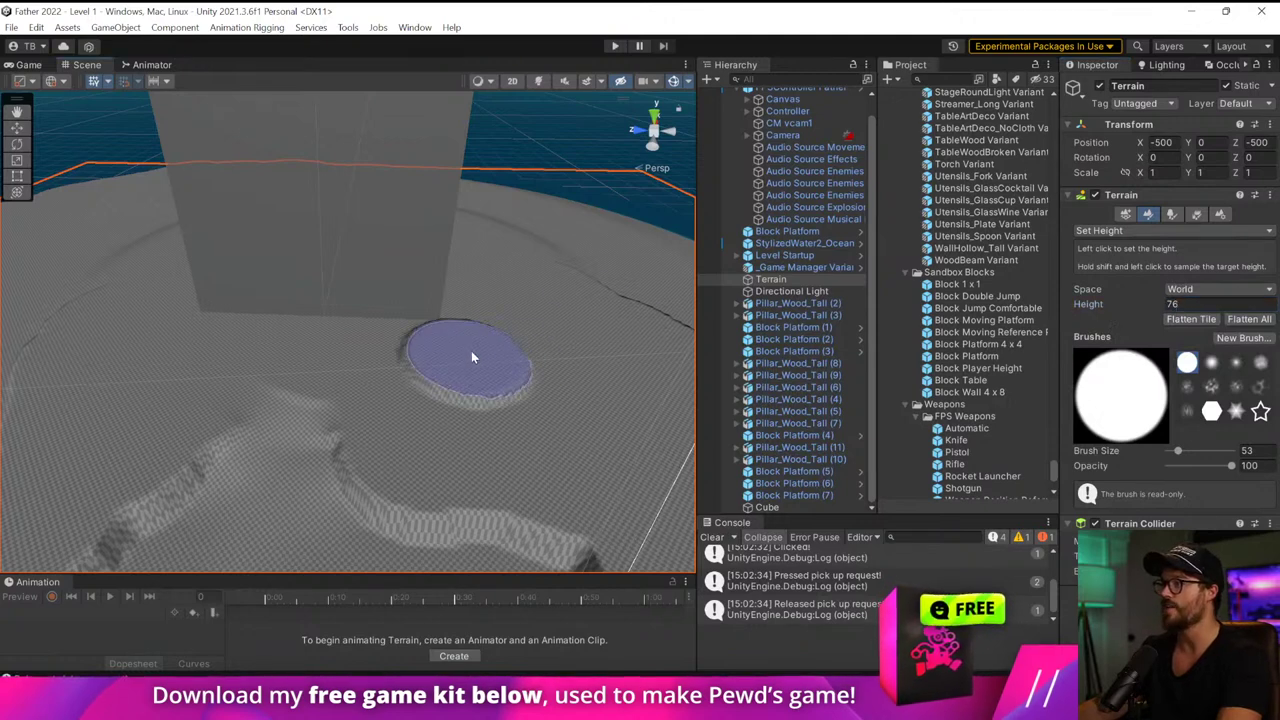
mouse_move(467, 344)
mouse_down()
mouse_move(457, 348)
mouse_move(469, 348)
mouse_move(464, 323)
mouse_move(423, 297)
mouse_move(343, 306)
mouse_move(517, 373)
mouse_move(561, 309)
mouse_up()
mouse_move(494, 286)
right_down()
mouse_move(600, 354)
mouse_move(663, 303)
mouse_move(589, 289)
mouse_move(357, 343)
right_up()
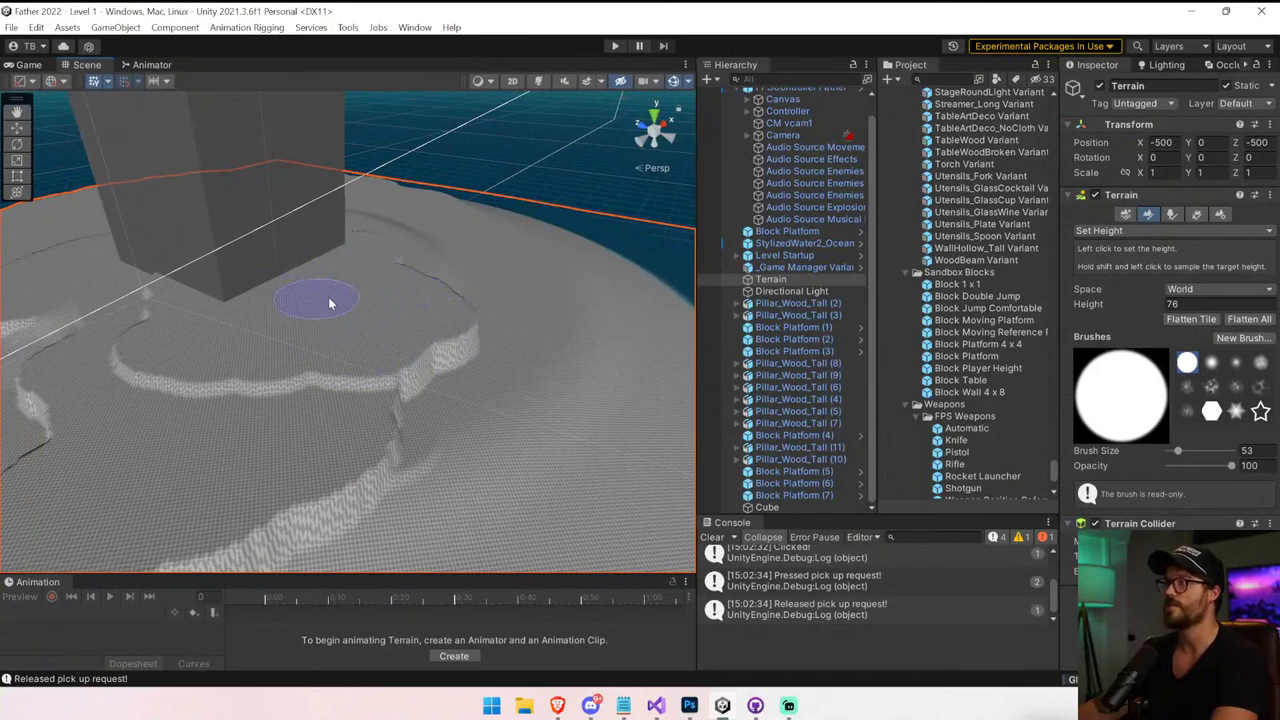
Extend the third tier outward in front of the tower at height 76 with the size 53 brush
mouse_move(331, 372)
mouse_down()
mouse_move(299, 360)
mouse_move(336, 420)
mouse_move(469, 374)
mouse_move(475, 433)
mouse_move(496, 350)
mouse_up()
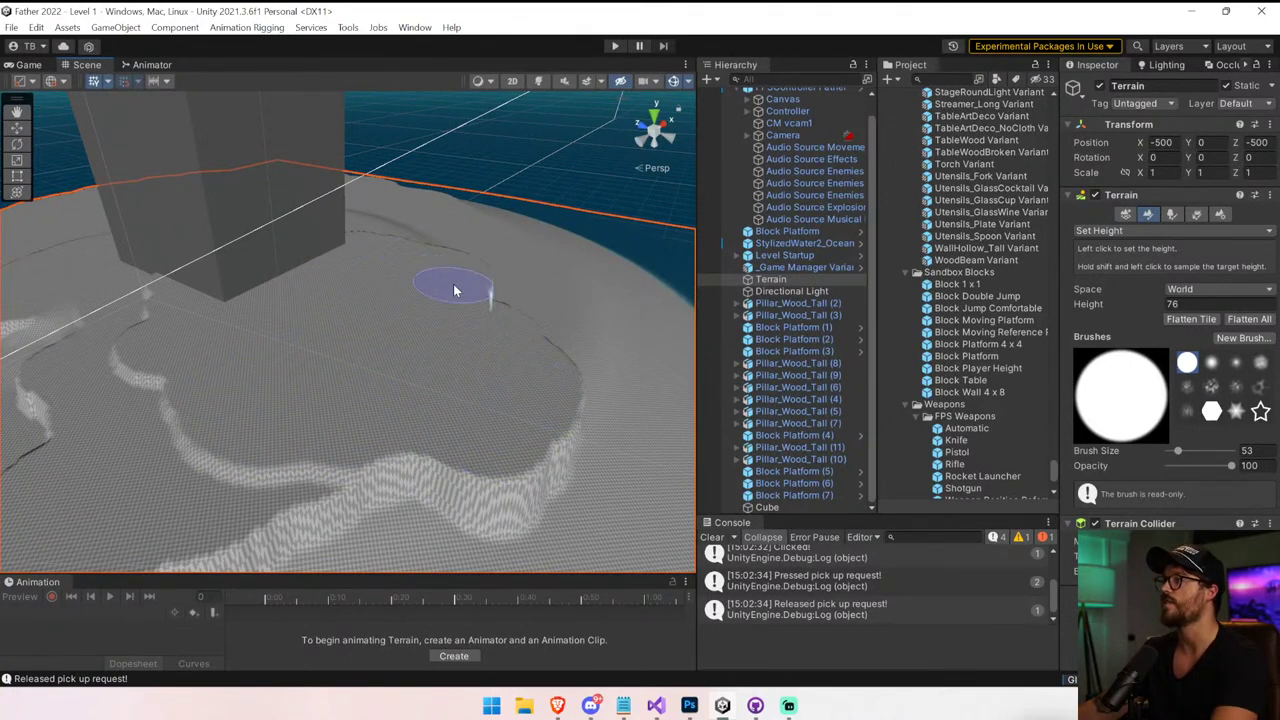
mouse_move(307, 244)
right_down()
mouse_move(423, 263)
mouse_move(429, 279)
mouse_move(507, 272)
mouse_move(375, 266)
right_up()
mouse_move(196, 280)
right_down()
mouse_move(237, 357)
mouse_move(240, 308)
right_up()
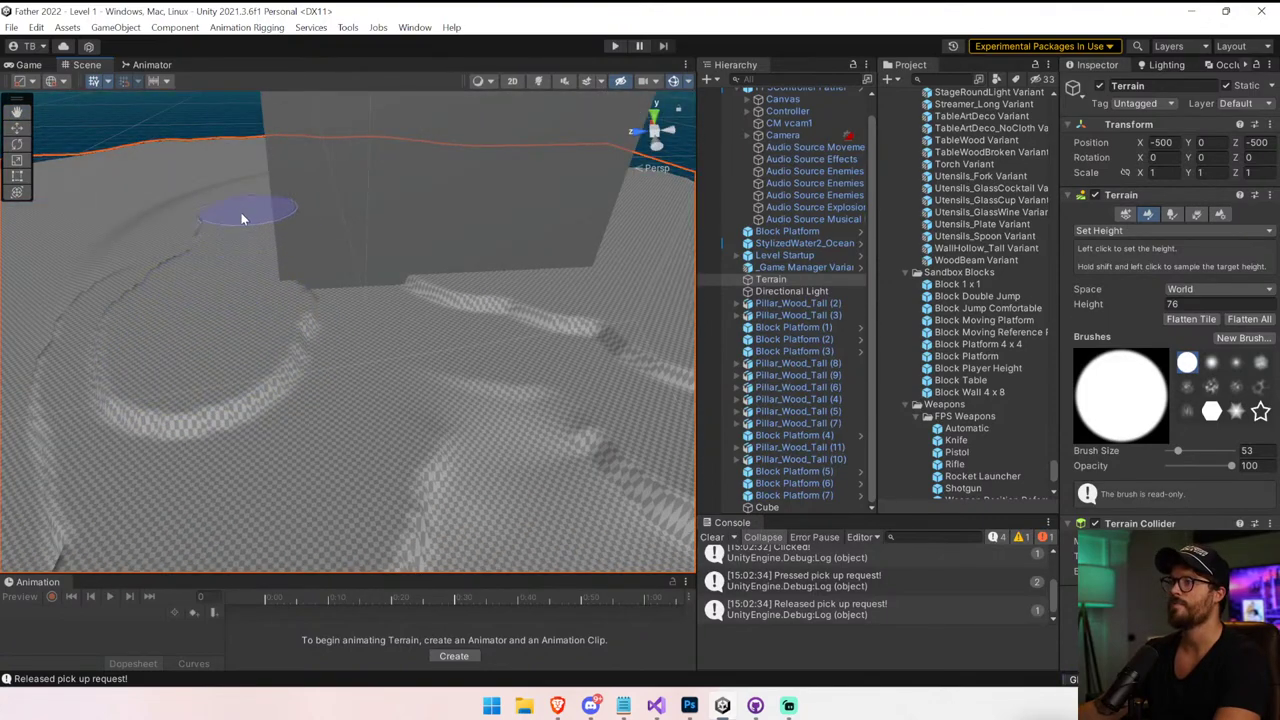
Set the target height to 72 and cut the third tier back from the ground in front of the tower
mouse_move(309, 217)
right_down()
mouse_move(526, 301)
mouse_move(420, 281)
mouse_move(406, 302)
mouse_move(447, 328)
mouse_move(374, 331)
mouse_move(395, 329)
right_up()
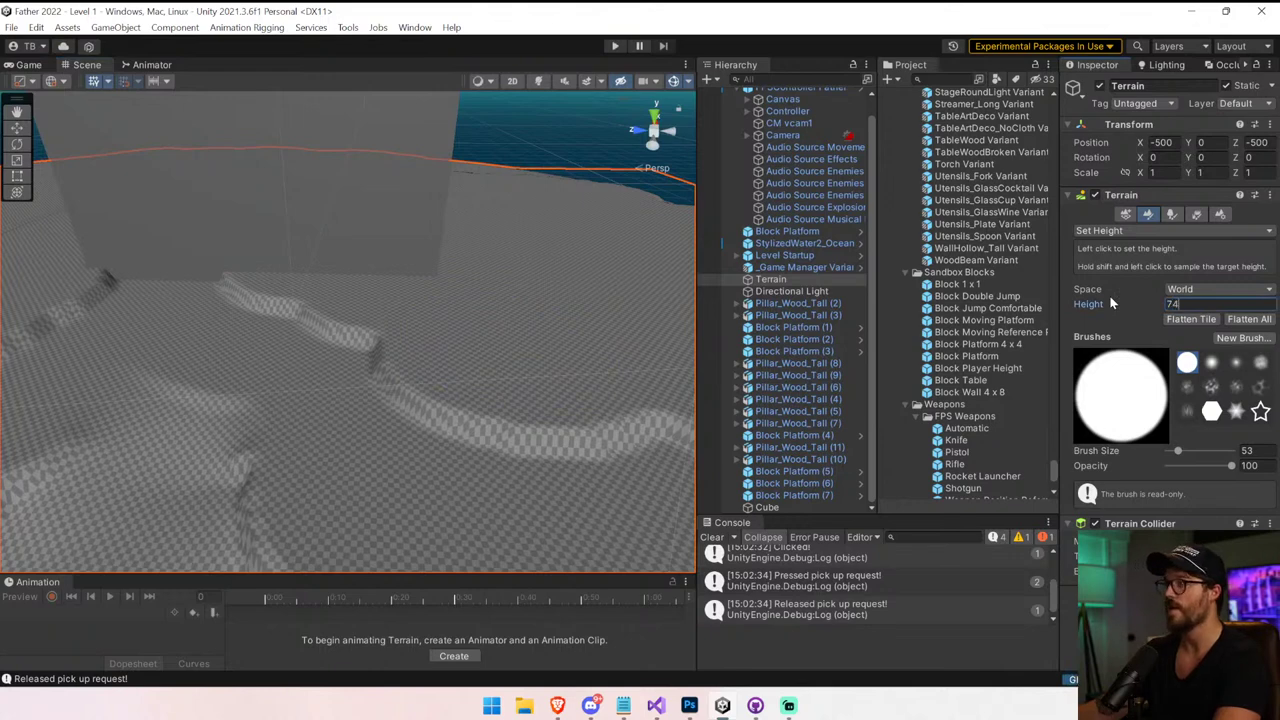
click(282, 302)
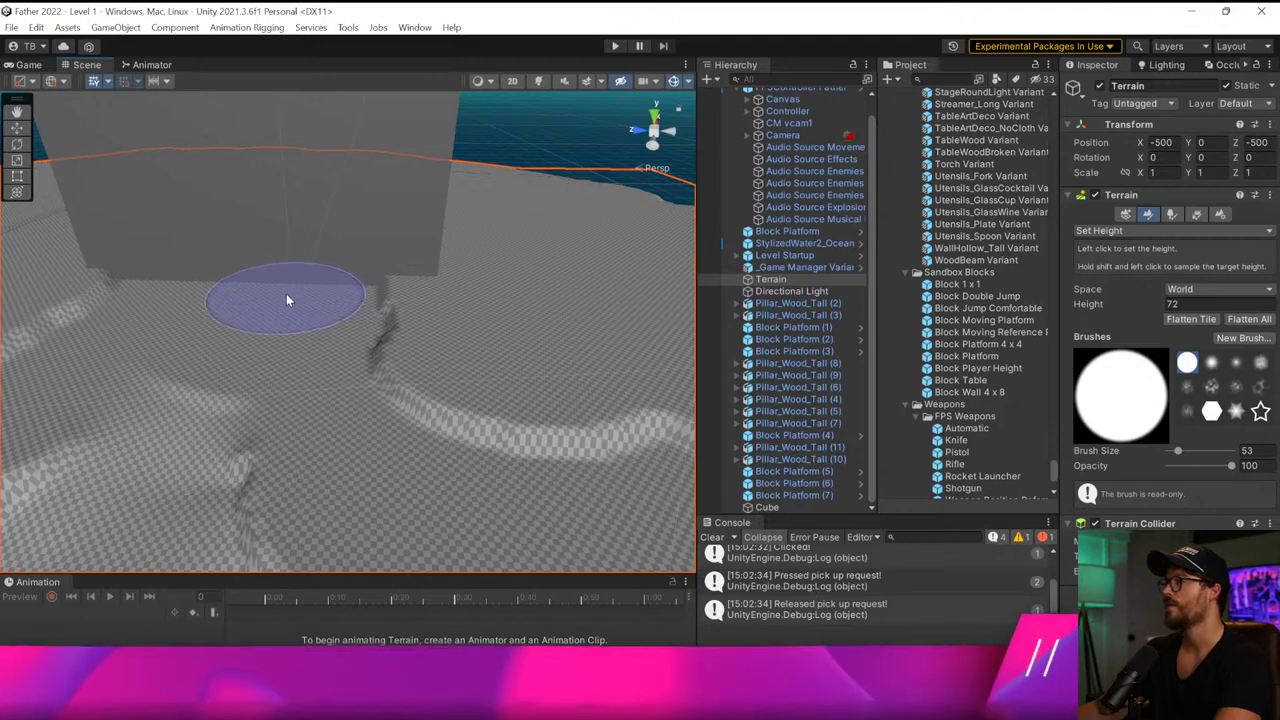
mouse_move(324, 333)
mouse_down()
mouse_move(363, 357)
mouse_move(414, 437)
mouse_move(391, 386)
mouse_move(287, 292)
mouse_up()
Set the target height to 80 and paint a wide raised plateau with a cliff edge on the ground beside the tower
mouse_move(287, 292)
right_down()
mouse_move(254, 284)
mouse_move(376, 272)
mouse_move(355, 253)
mouse_move(314, 266)
mouse_move(451, 320)
right_up()
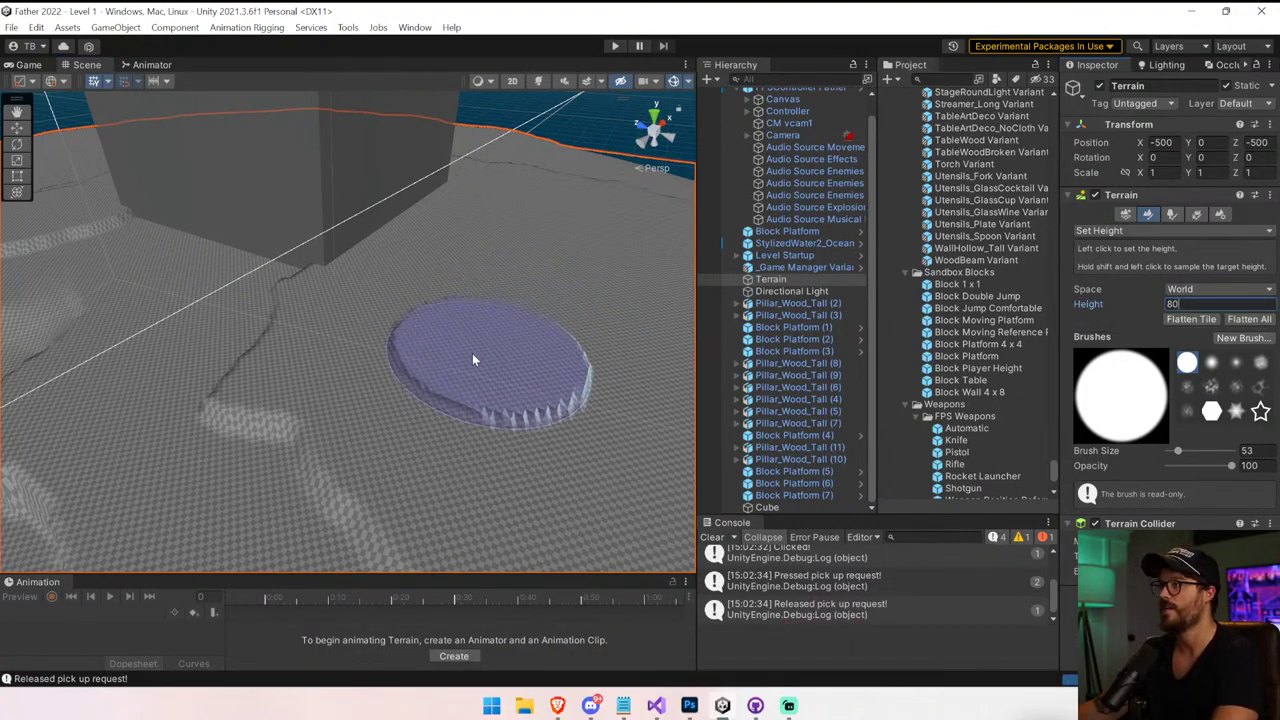
click(475, 375)
mouse_move(450, 337)
right_down()
mouse_move(538, 287)
mouse_move(479, 327)
mouse_move(505, 328)
right_up()
mouse_move(505, 329)
mouse_down()
mouse_move(481, 264)
mouse_move(438, 244)
mouse_up()
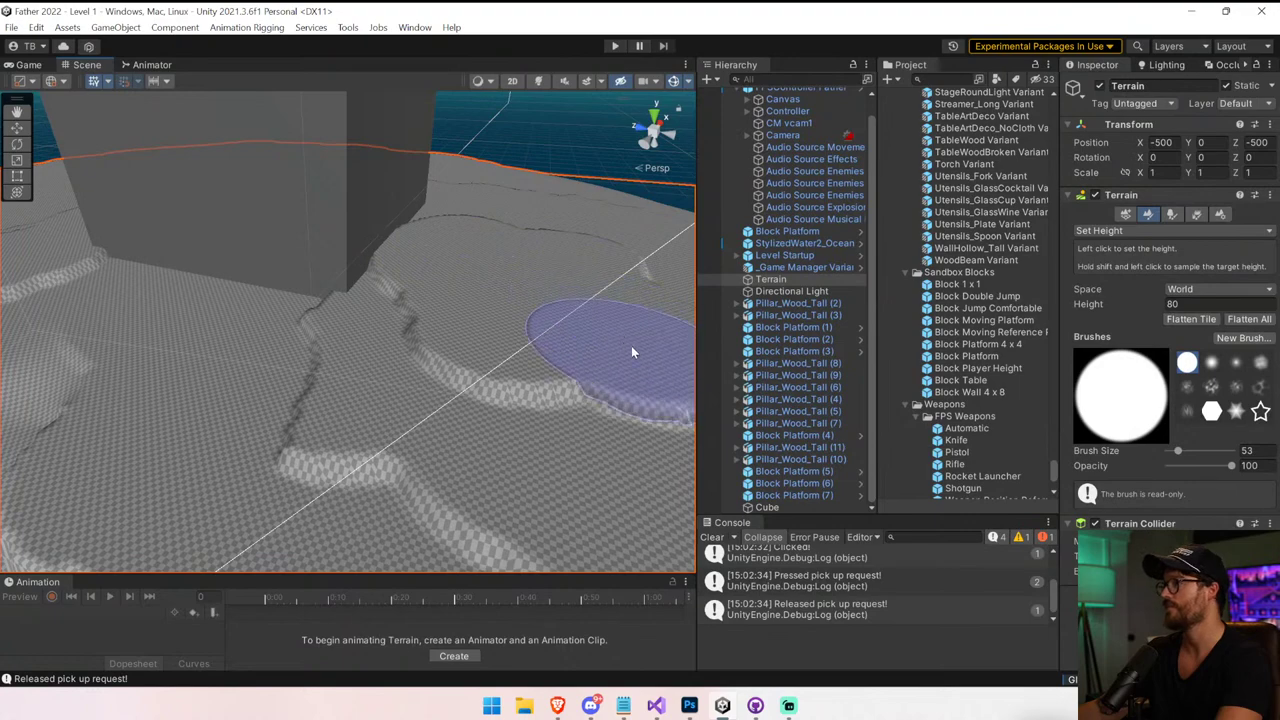
drag(631, 346, 645, 352)
right_drag(645, 352, 522, 335)
drag(522, 335, 517, 306)
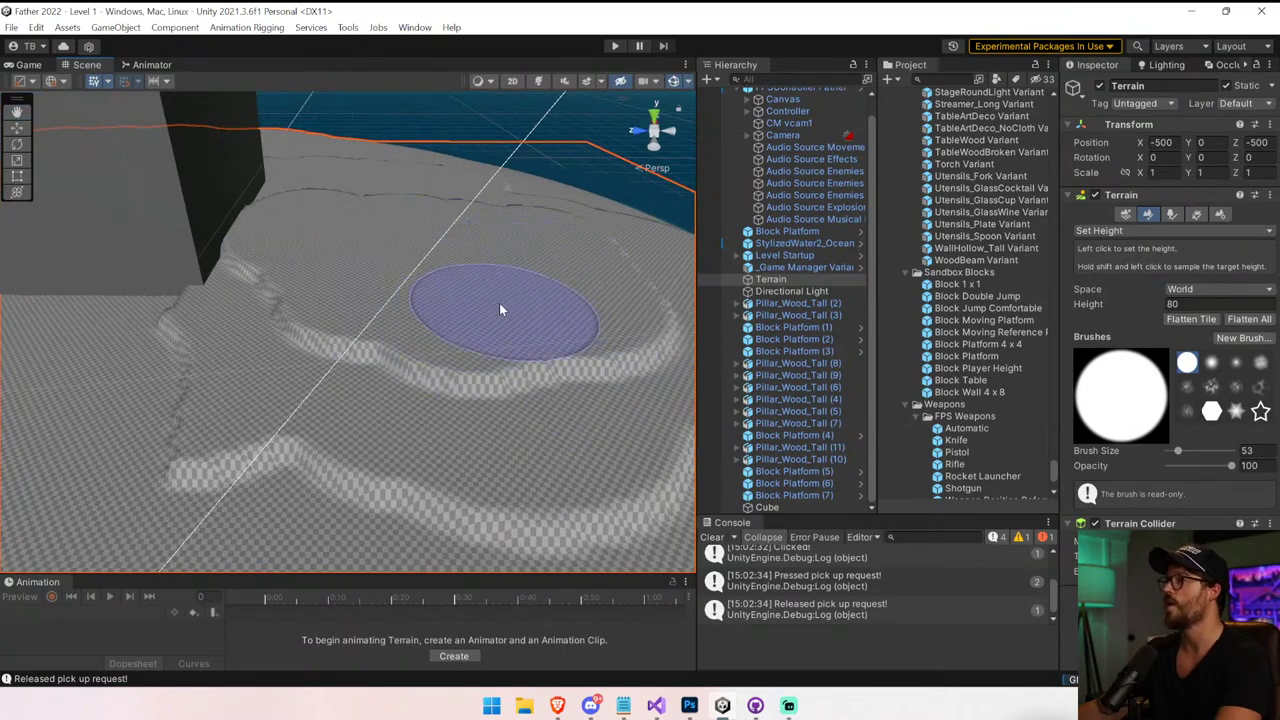
right_drag(491, 323, 424, 329)
mouse_move(424, 329)
mouse_down()
mouse_move(377, 311)
mouse_move(405, 314)
mouse_move(441, 256)
mouse_move(470, 254)
mouse_move(500, 221)
mouse_up()
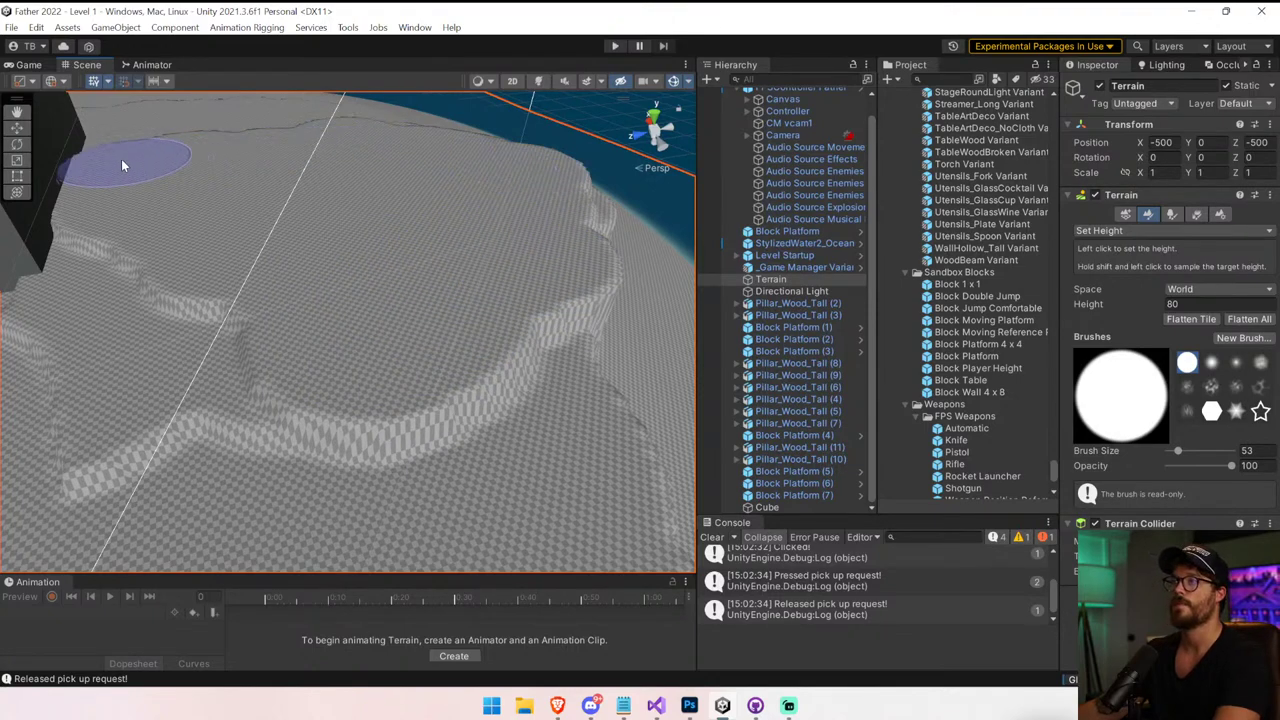
Play-test the raised tiers around the tower while switching weapons, and exit Play mode
right_drag(286, 238, 400, 160)
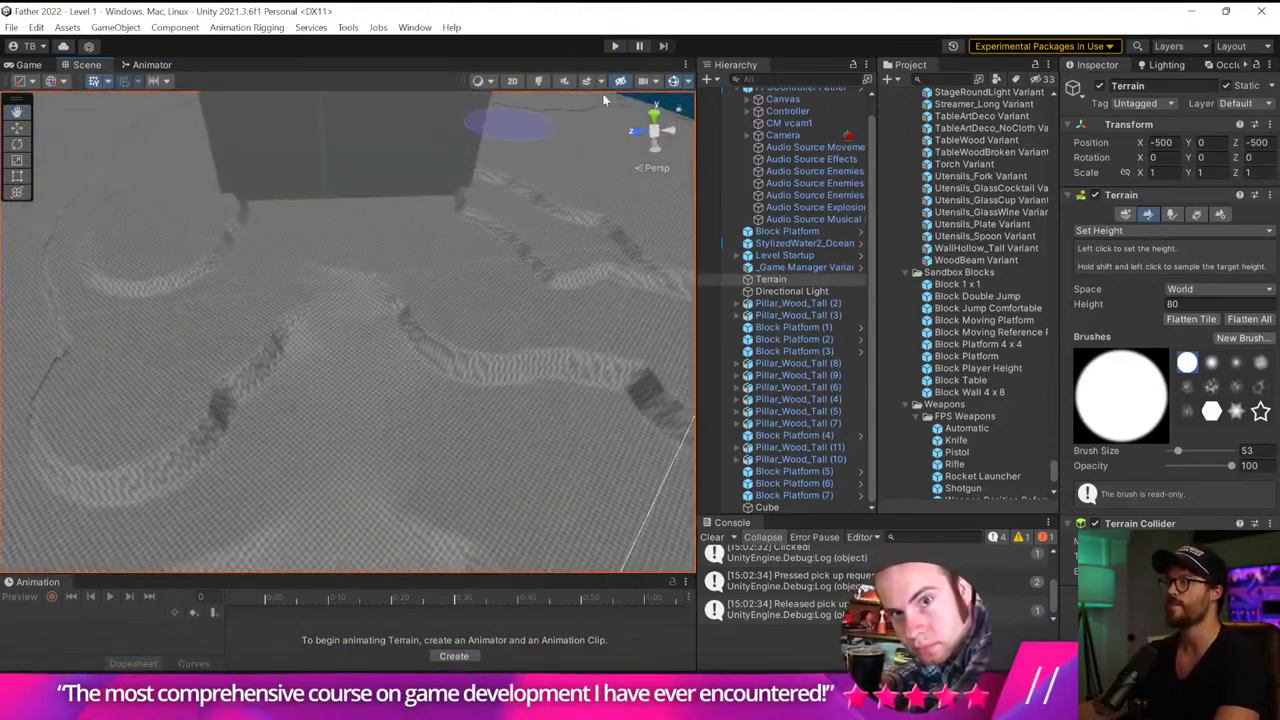
click(615, 48)
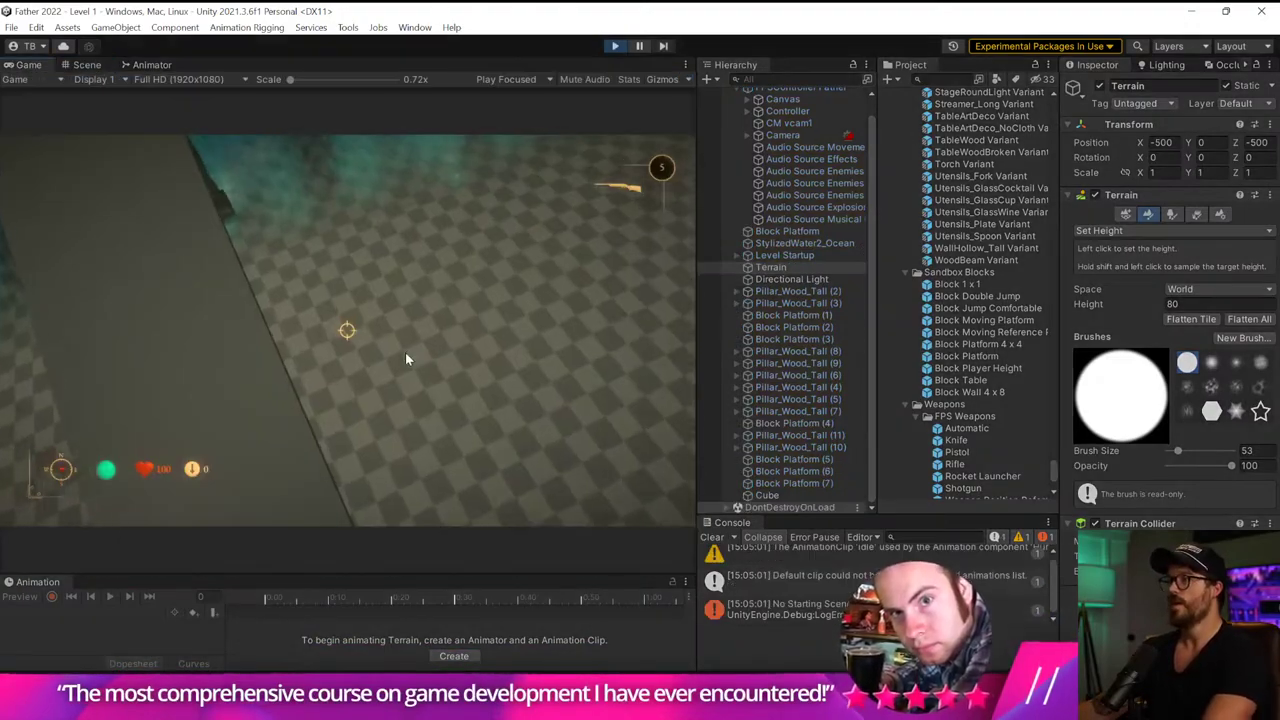
click(405, 358)
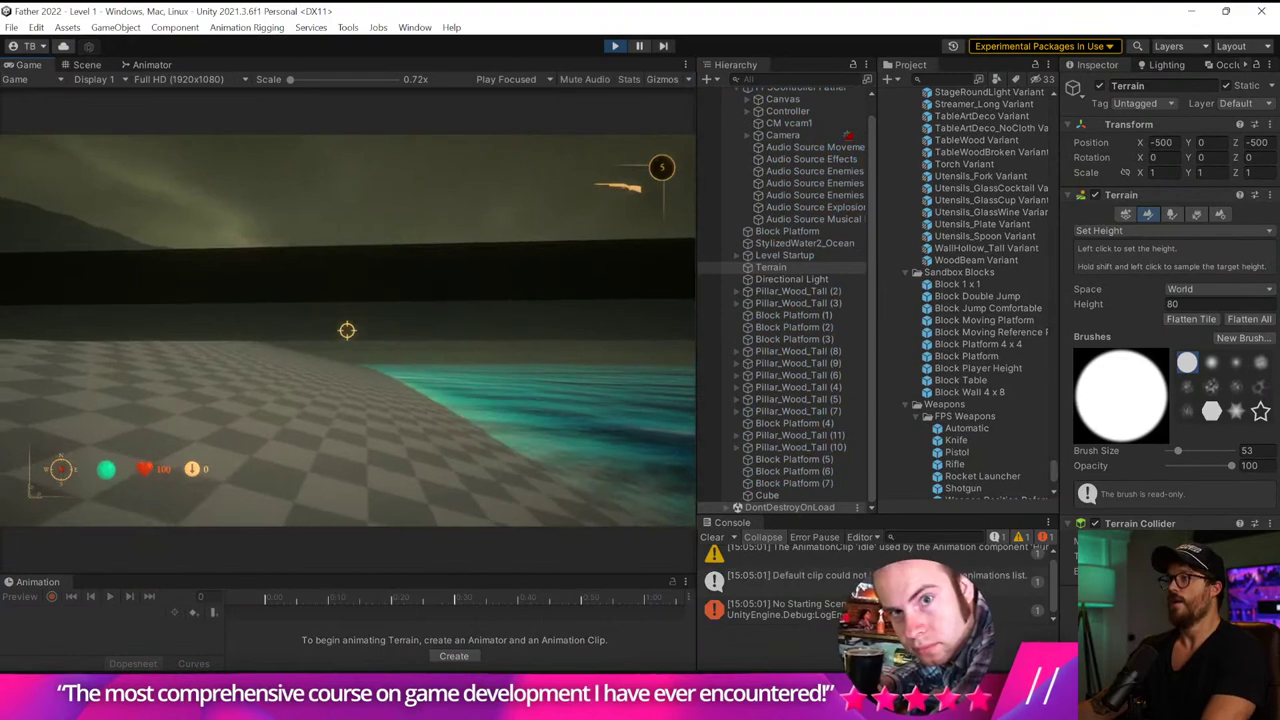
scroll(347, 330, down, 1)
scroll(347, 330, up, 1)
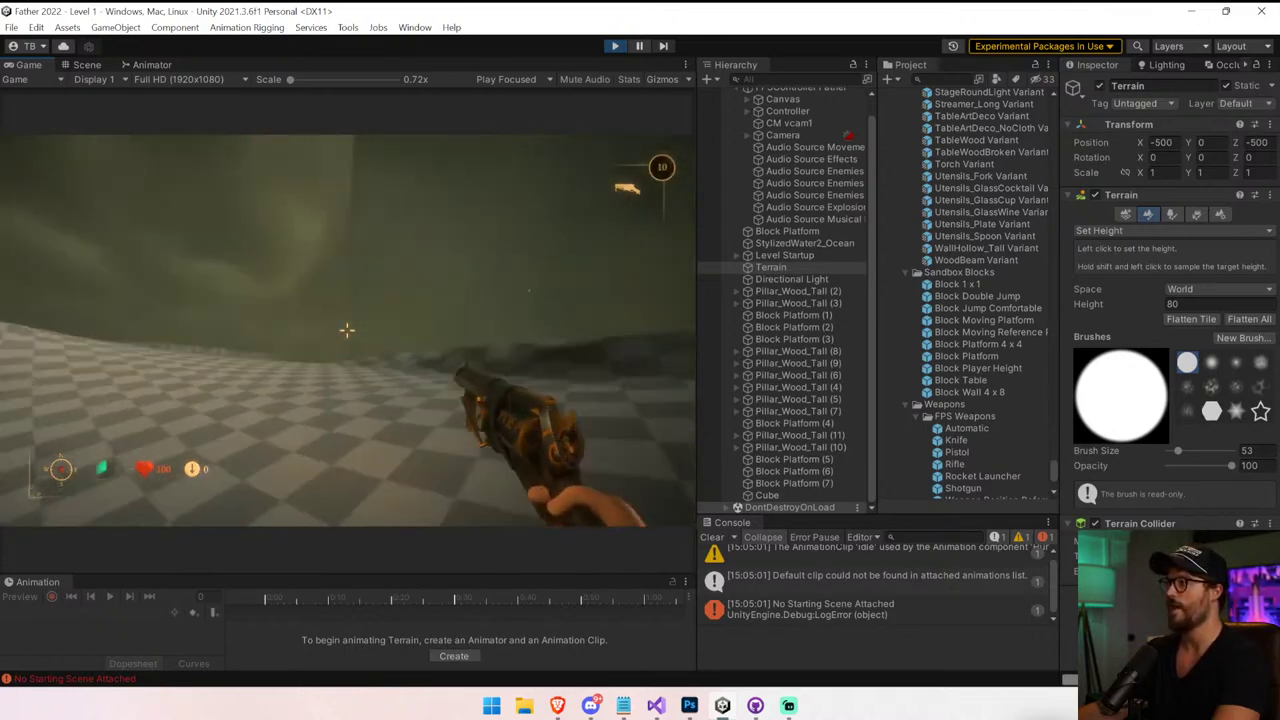
key(ctrl+p)
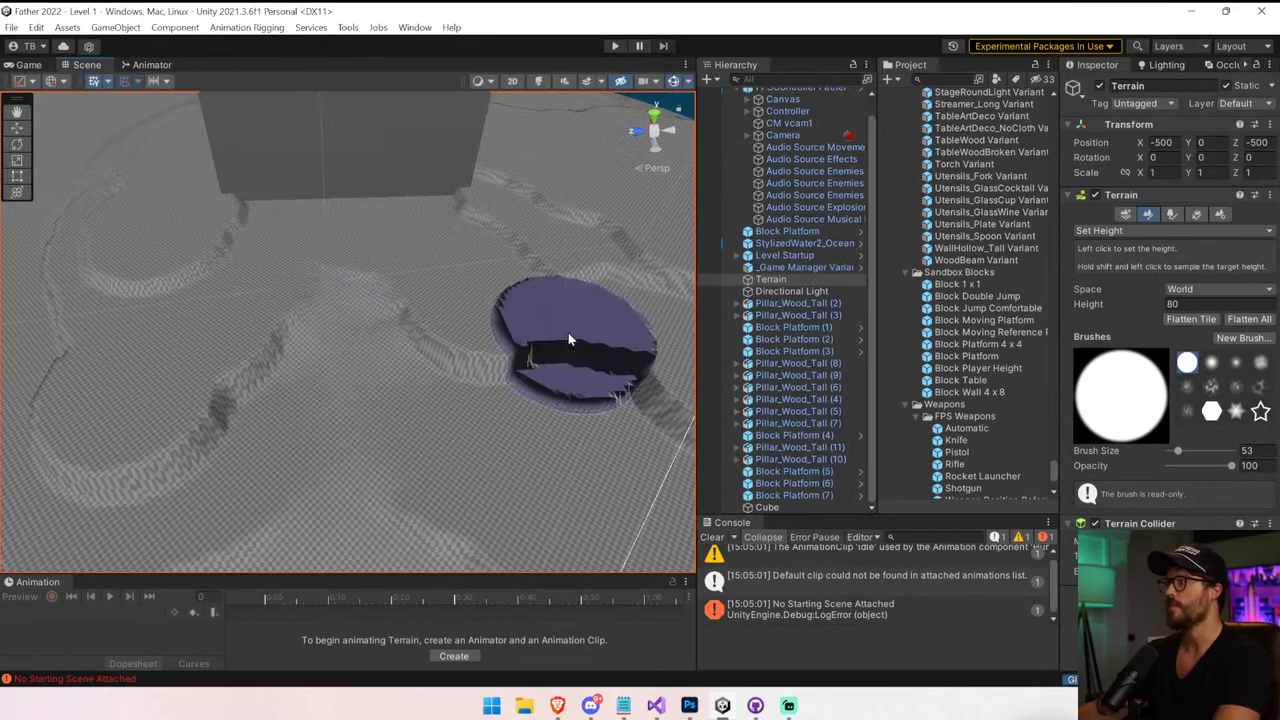
Open the Terrain Settings, widen the Inspector and review the terrain's mesh and texture resolution values
click(20, 128)
right_drag(340, 280, 200, 215)
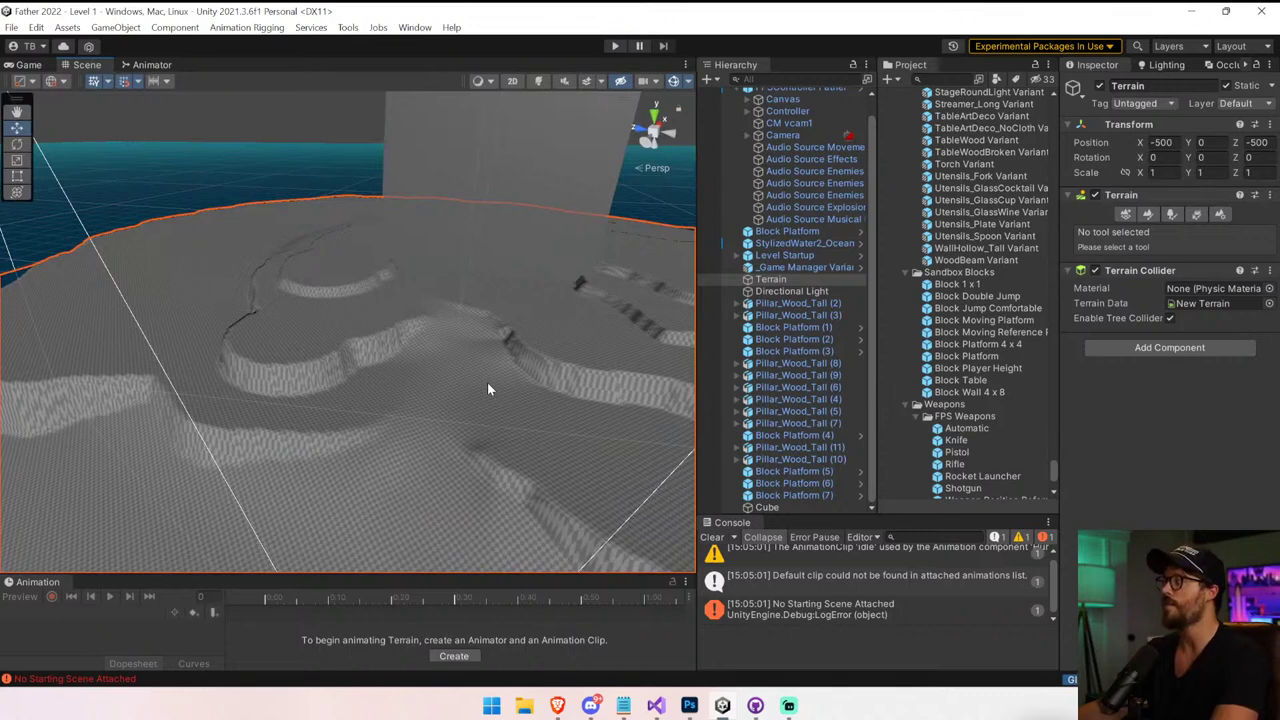
click(1222, 215)
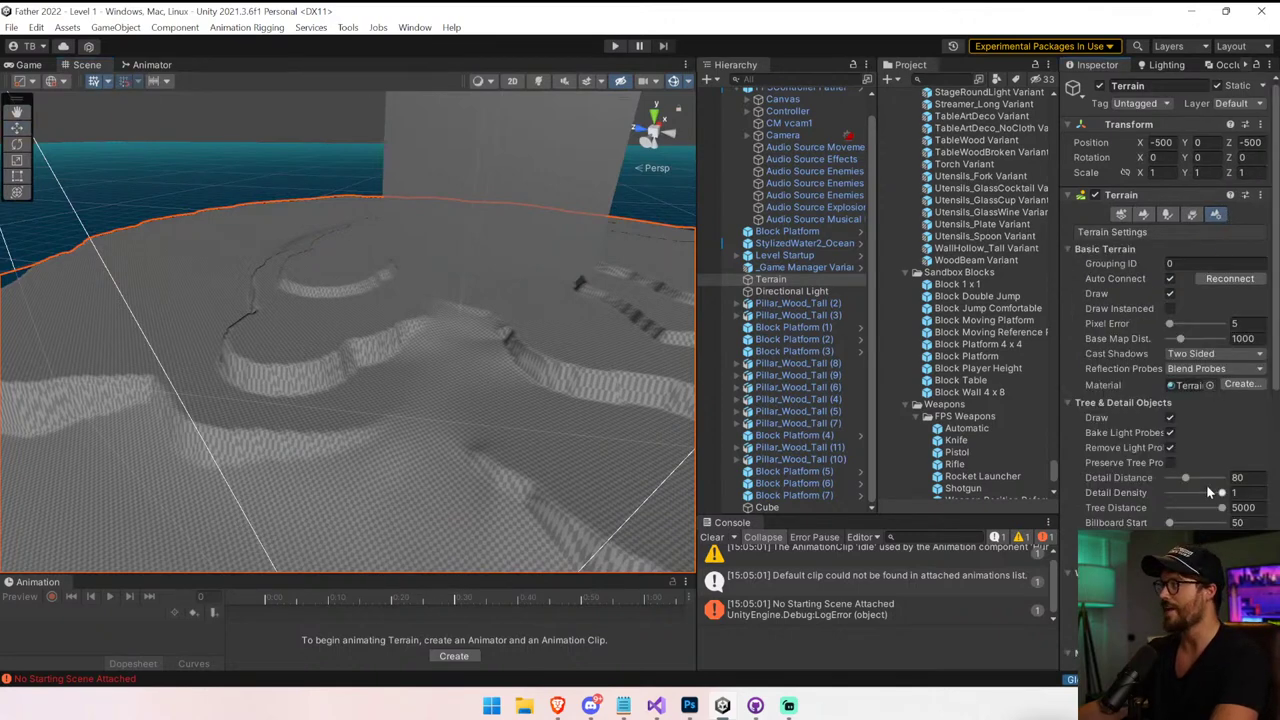
drag(1060, 388, 997, 395)
scroll(1030, 402, down, 4)
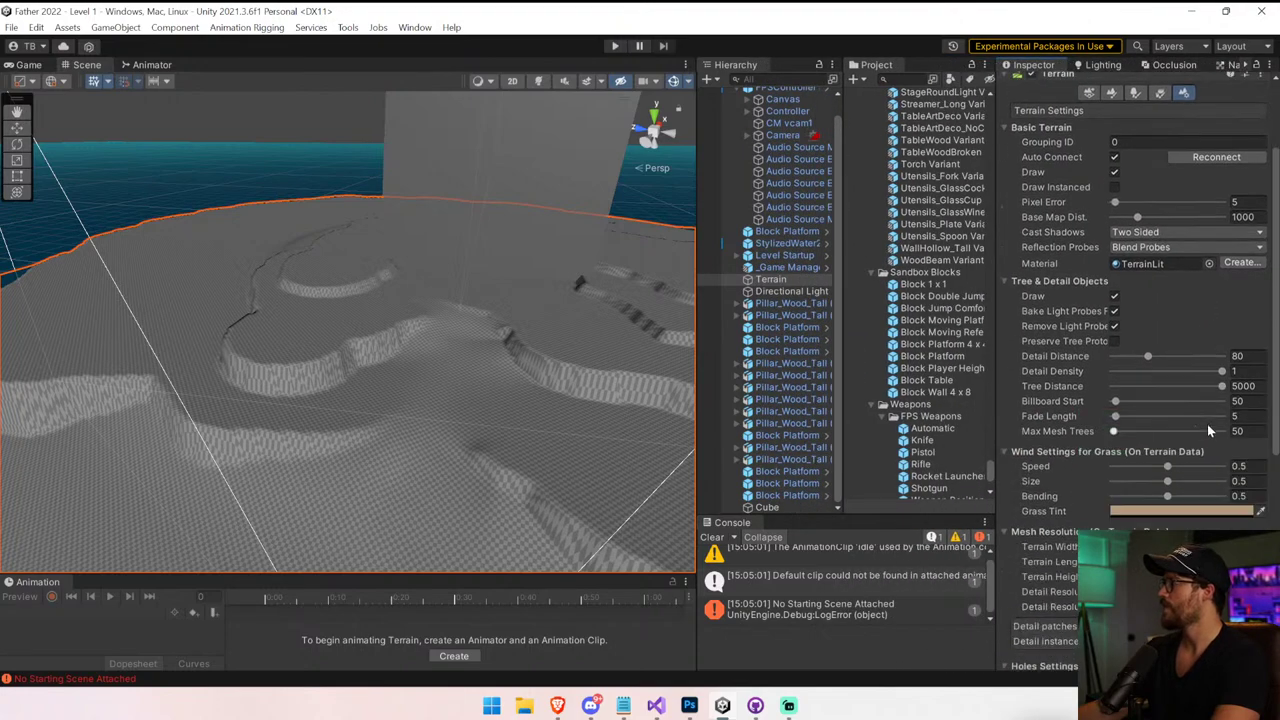
scroll(1210, 432, down, 4)
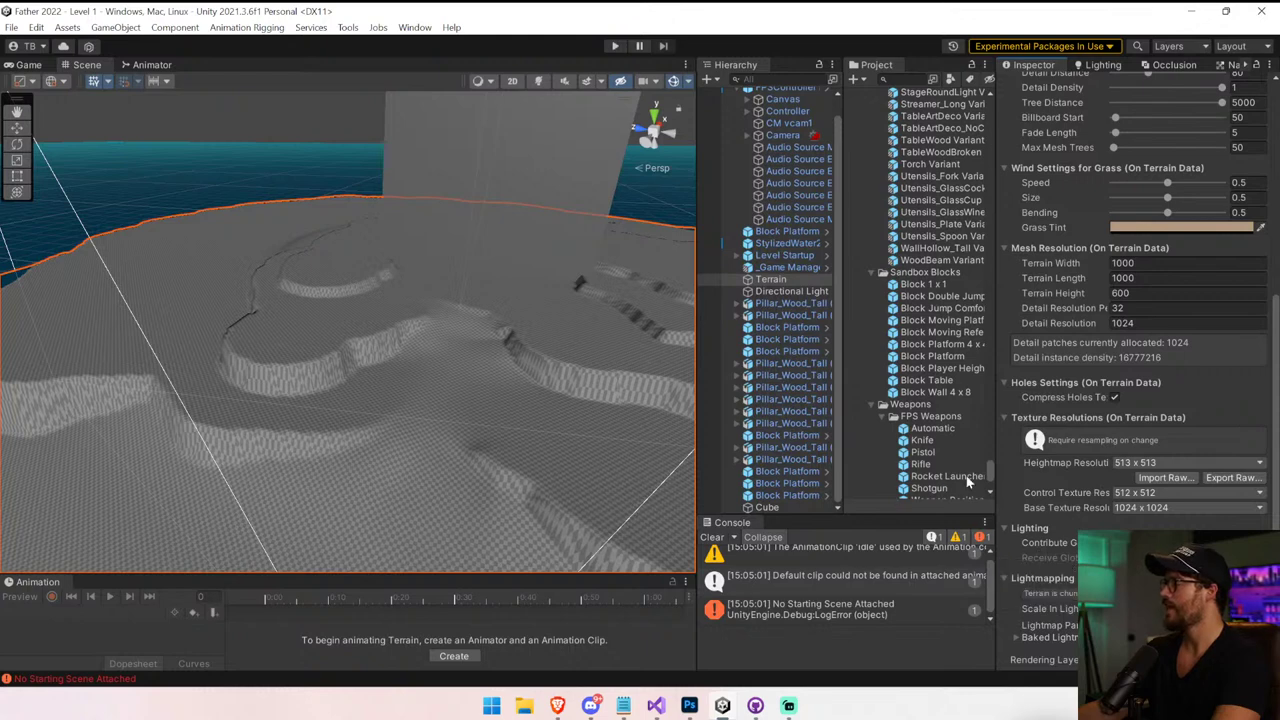
Rename the New Terrain asset to "Level 1 Terrain" and move it into the Terrain/Terrains folder
scroll(966, 478, down, 4)
click(906, 480)
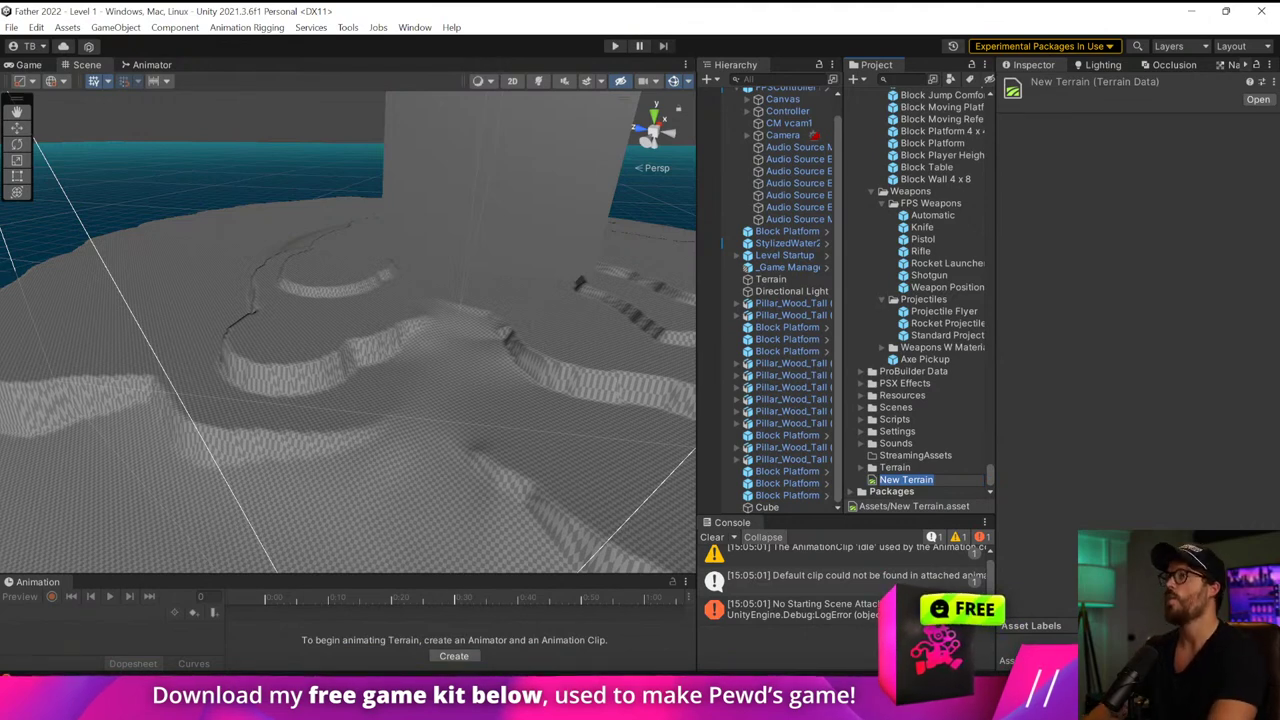
text(Level 1)
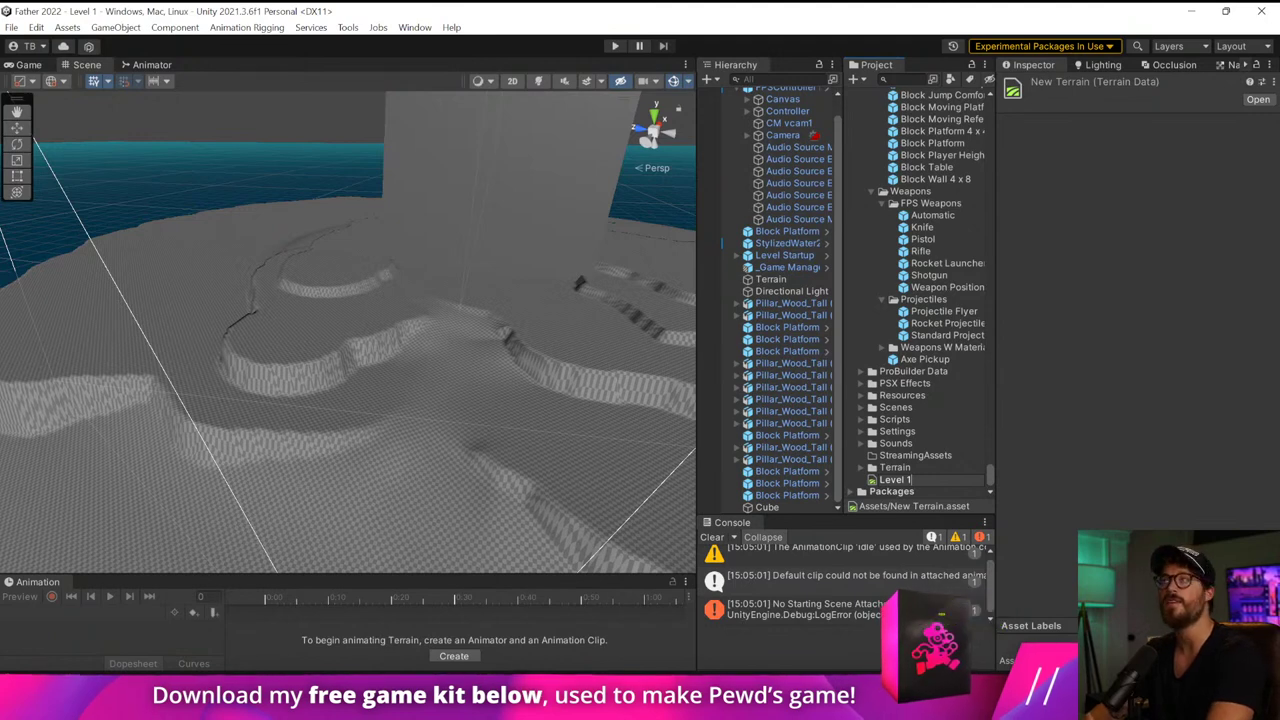
text( Terrain)
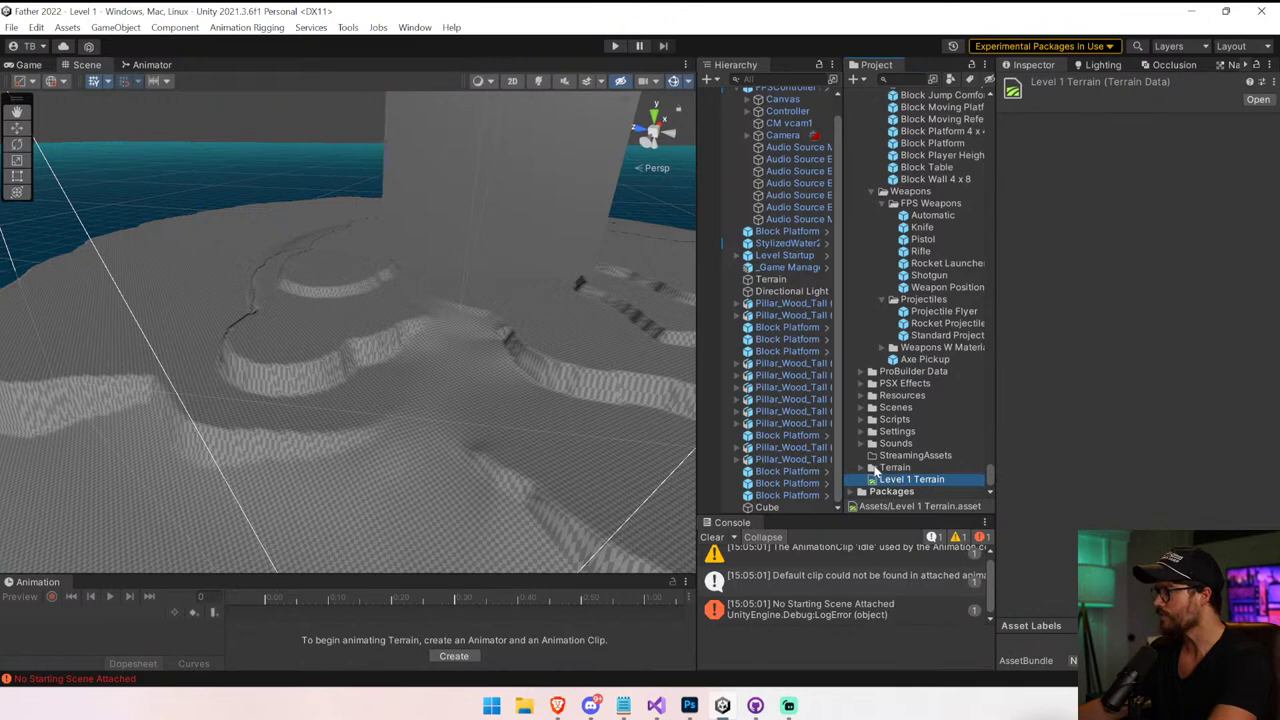
scroll(860, 465, down, 2)
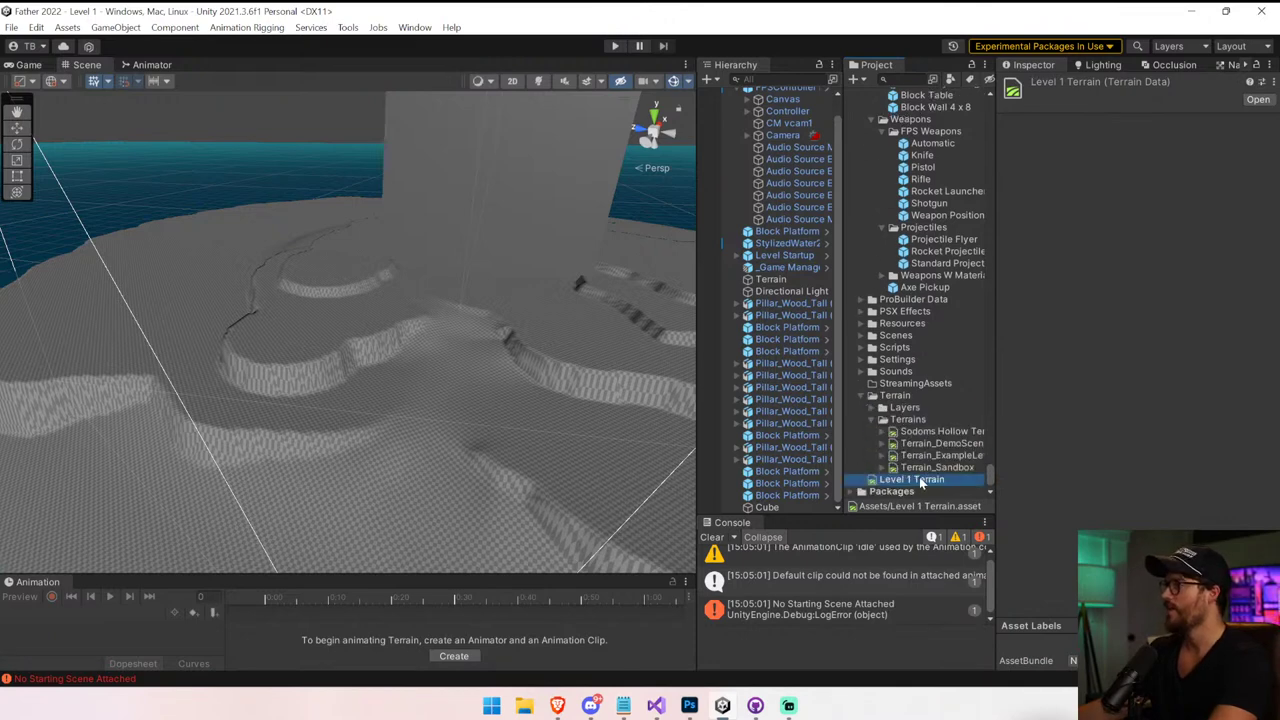
drag(921, 418, 911, 424)
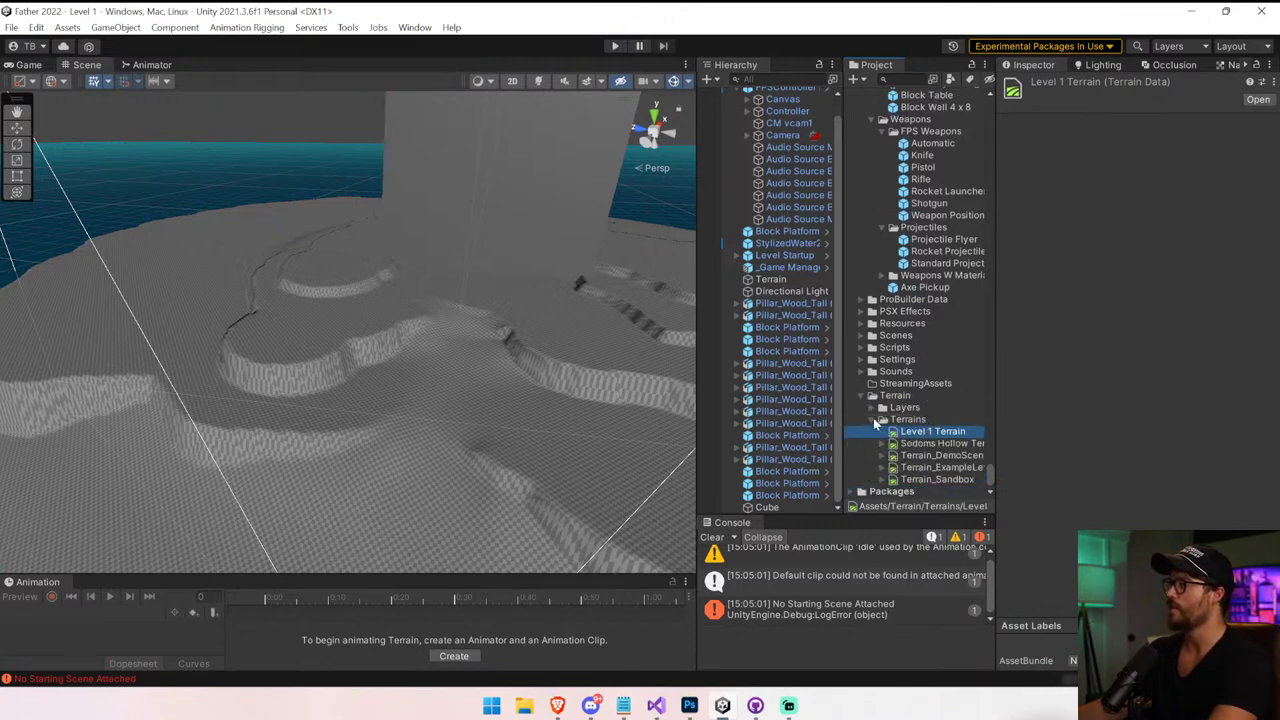
Create an "Old" folder inside Terrains and move the Sodoms Hollow, DemoScene, ExampleLevel and Sandbox terrain data into it
click(855, 80)
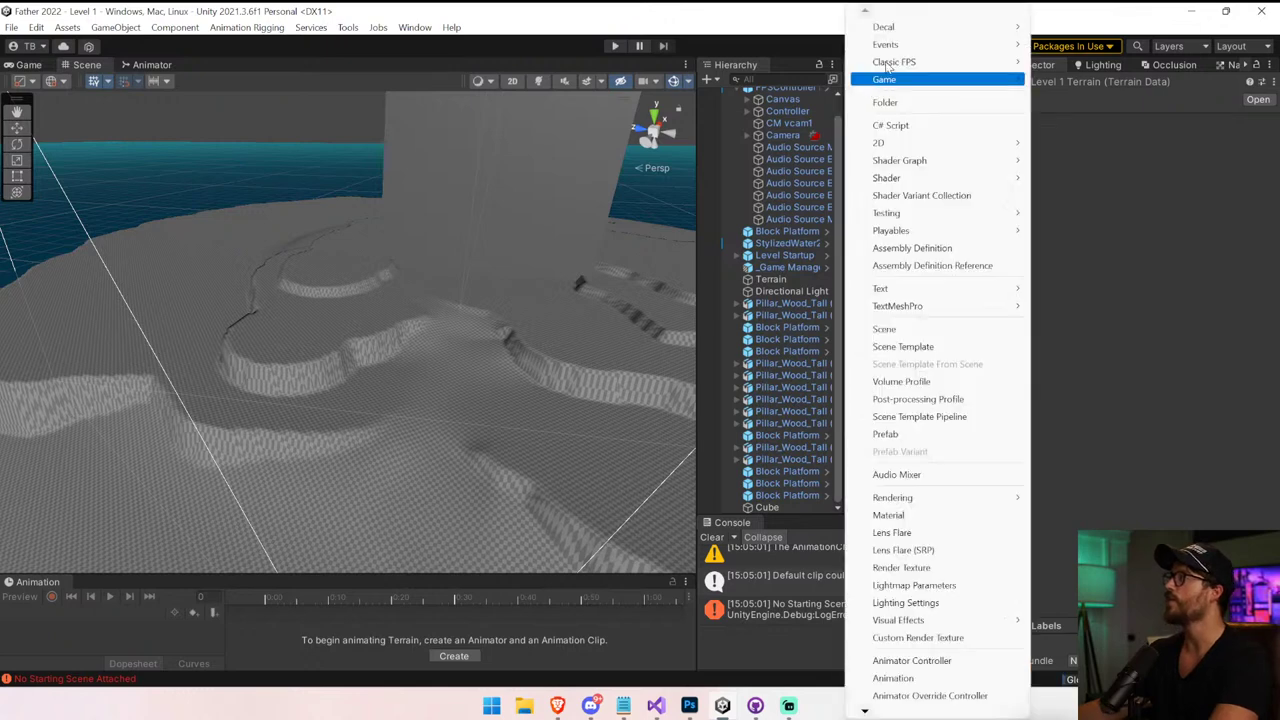
click(900, 104)
text(Old)
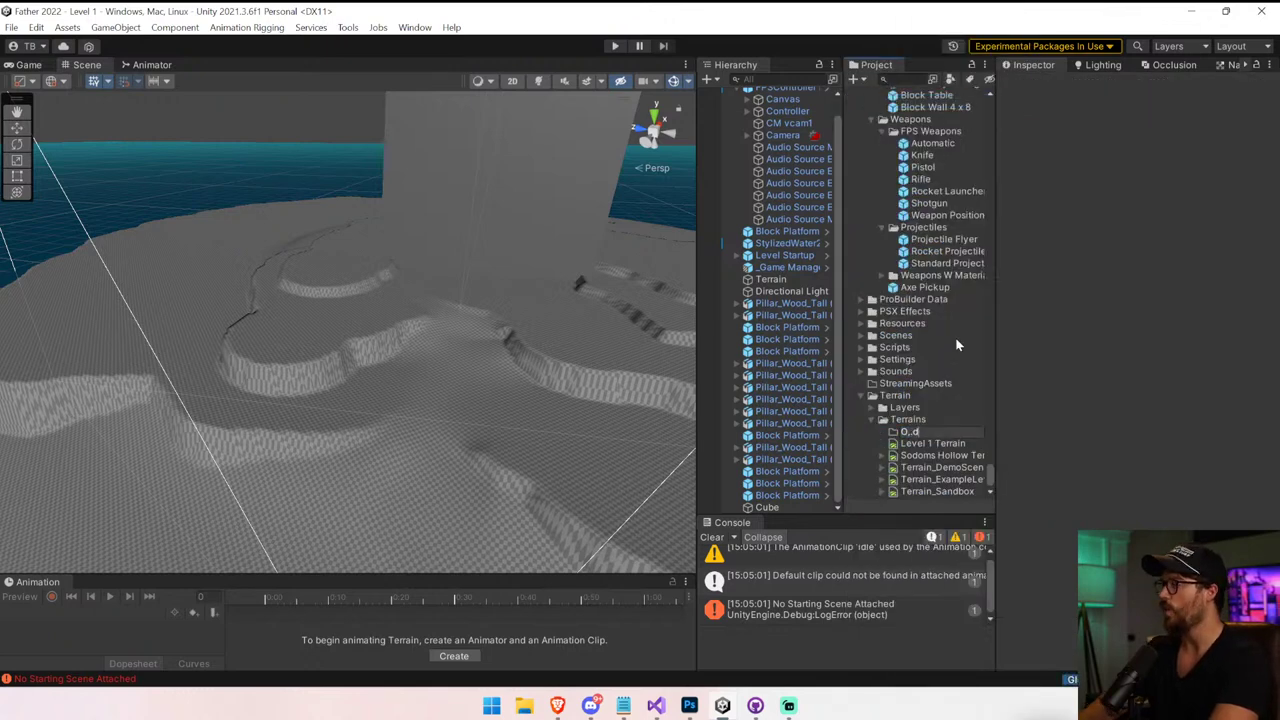
key(Return)
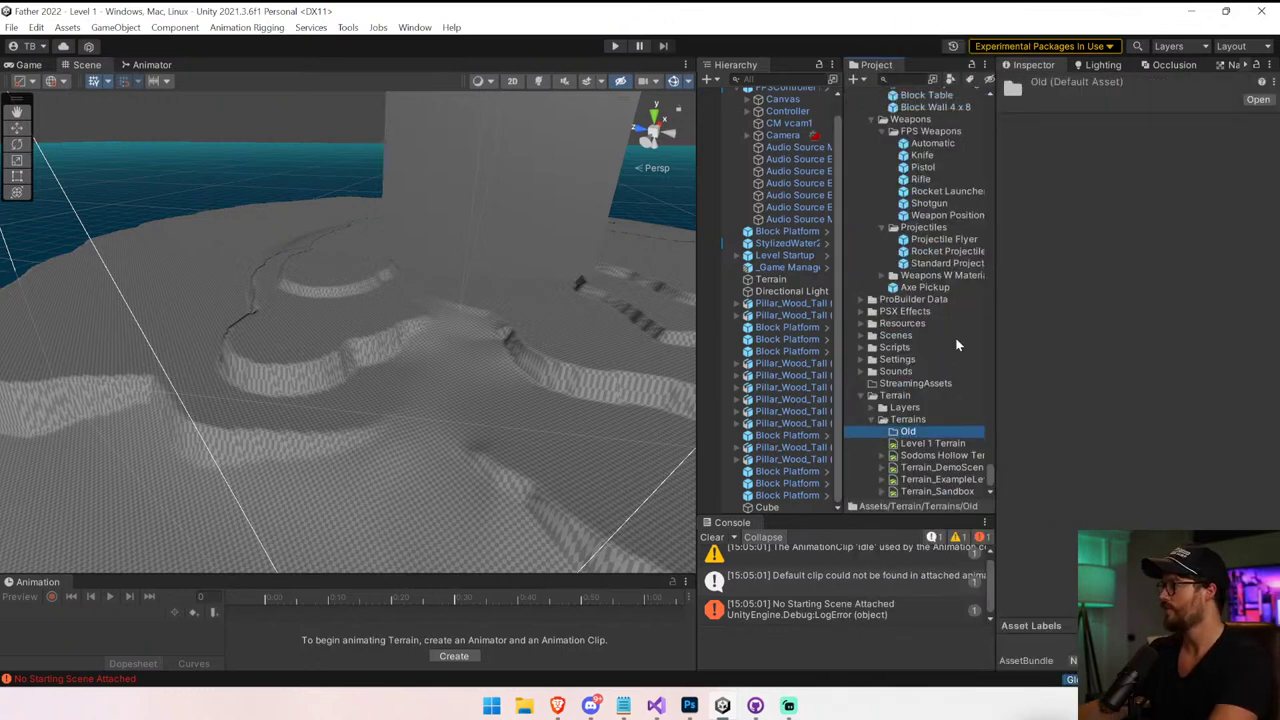
click(940, 433)
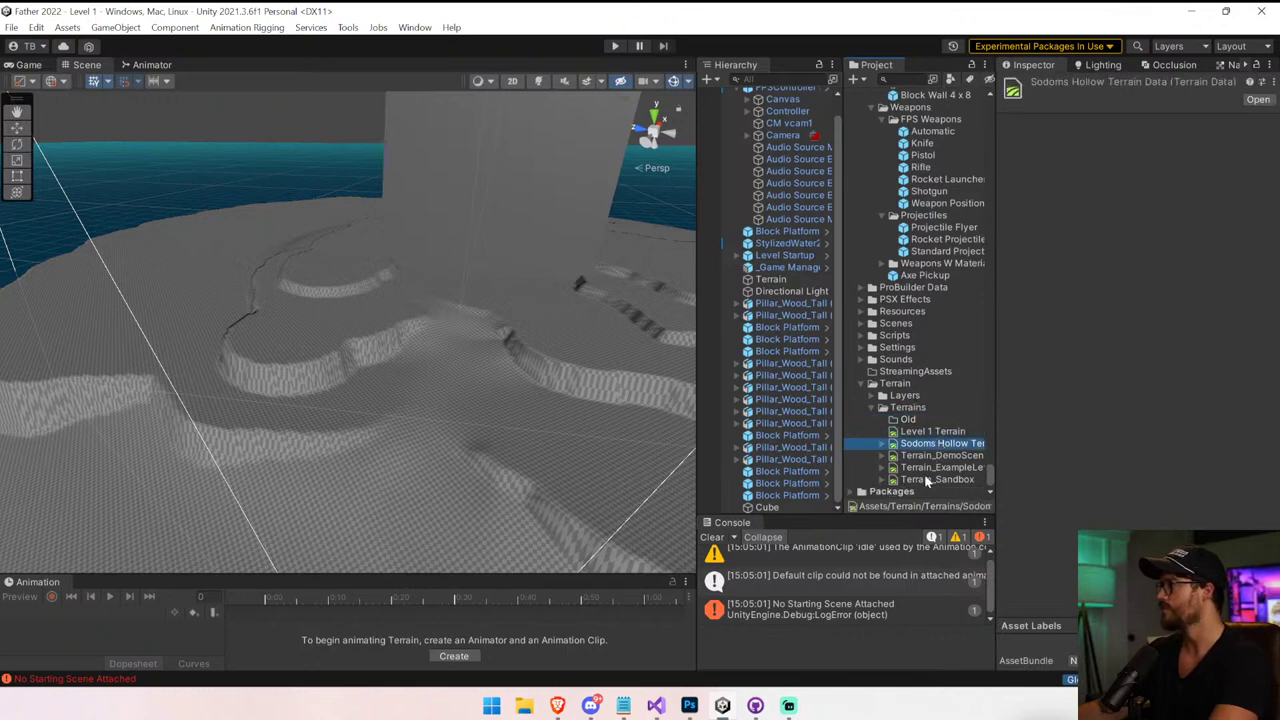
shift+click(927, 480)
drag(918, 426, 912, 421)
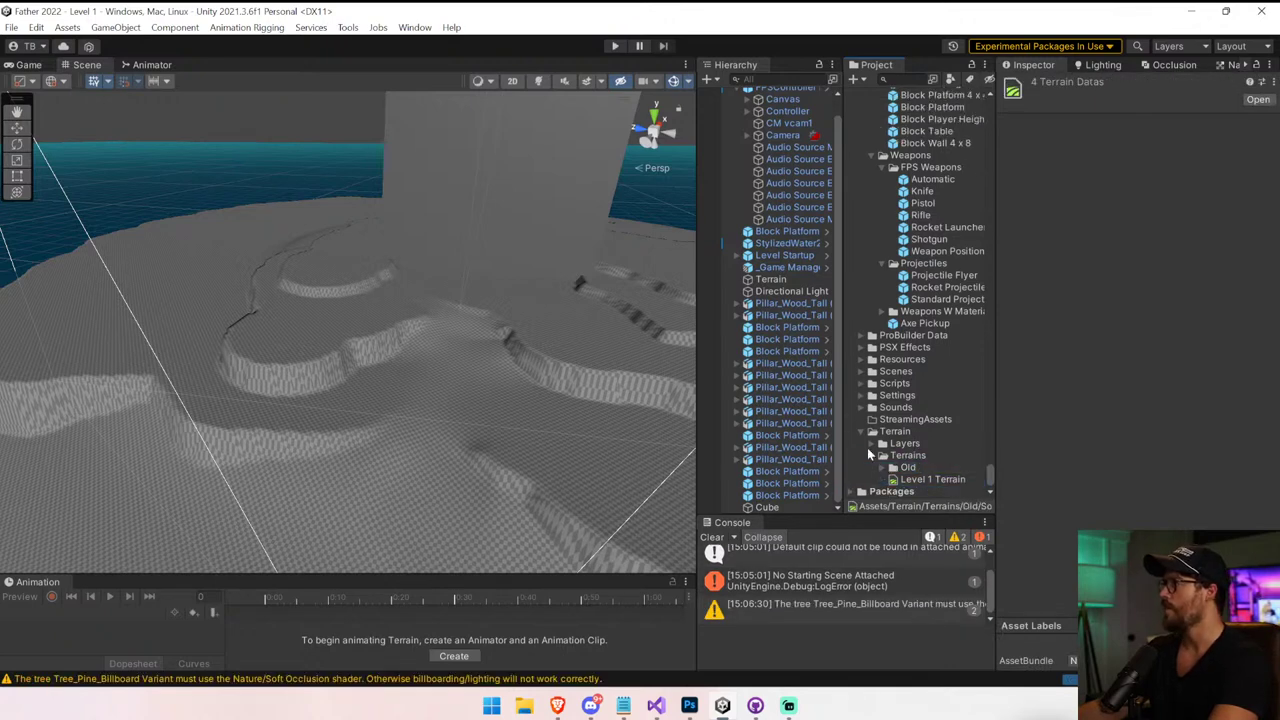
Show the assets in the Layers folder, select the terrain in the scene and switch its paint tool to Paint Texture
scroll(940, 452, down, 3)
click(534, 395)
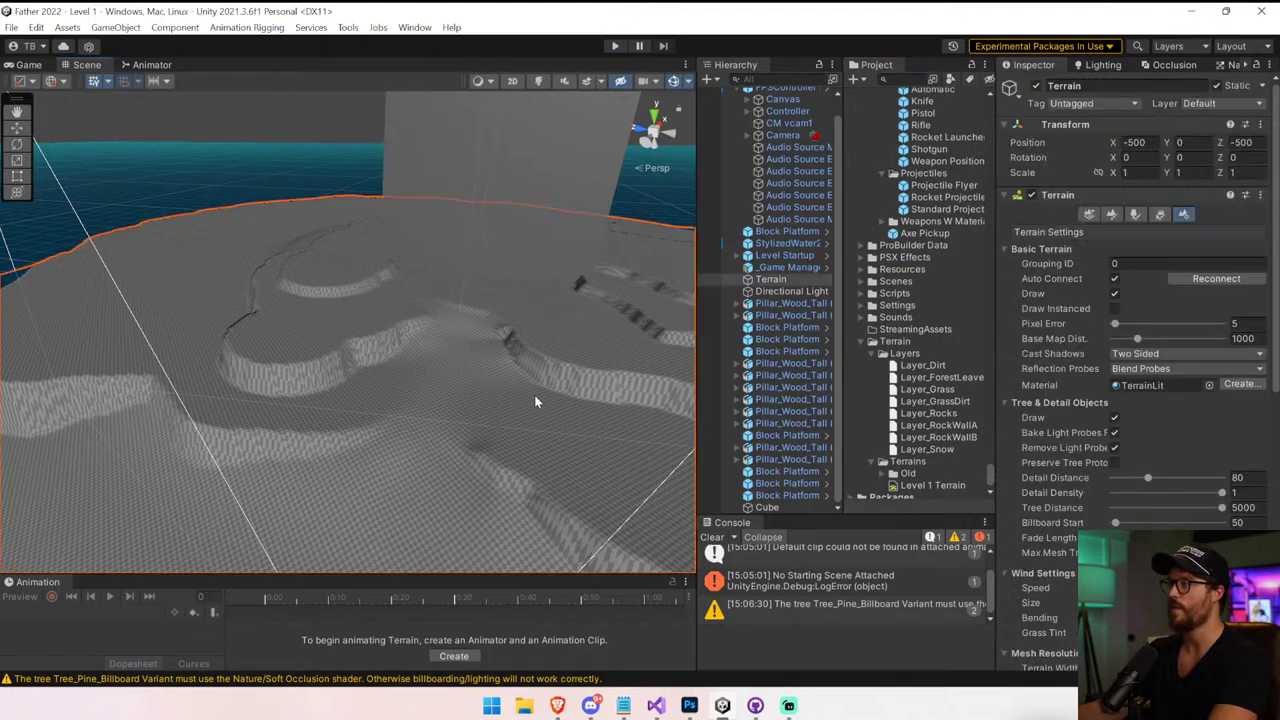
right_drag(531, 397, 649, 391)
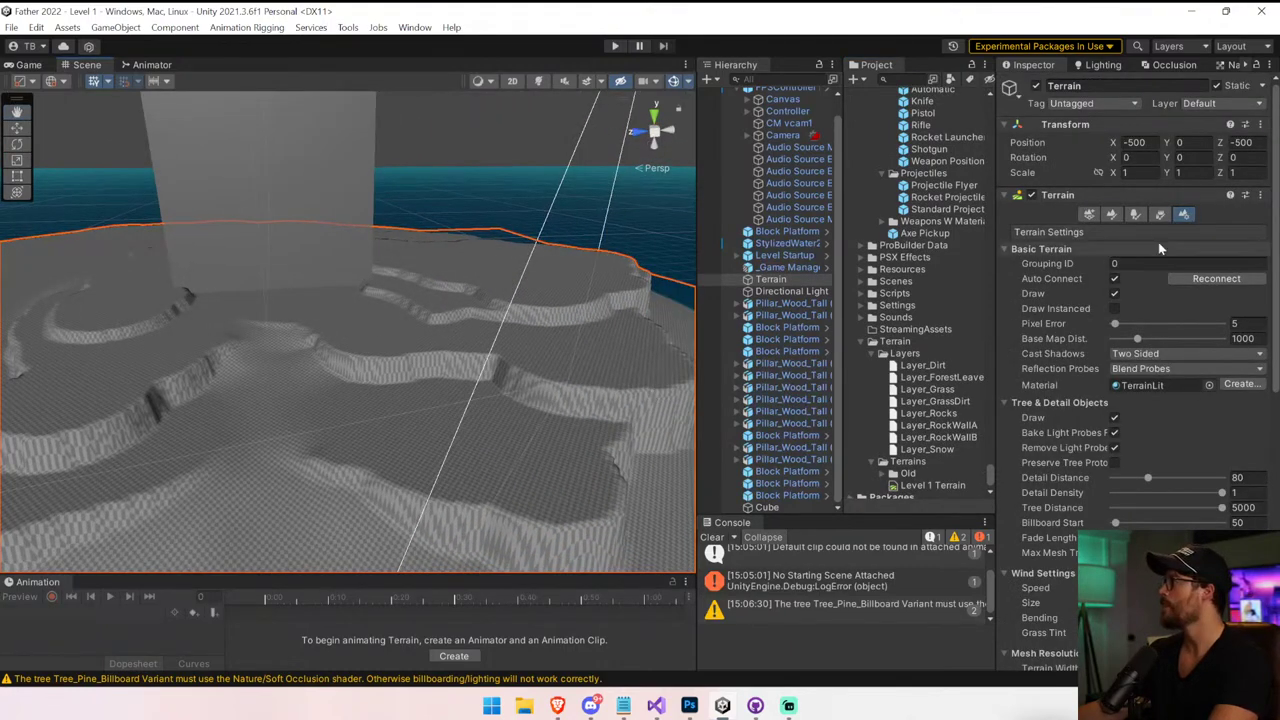
click(1111, 214)
click(1060, 230)
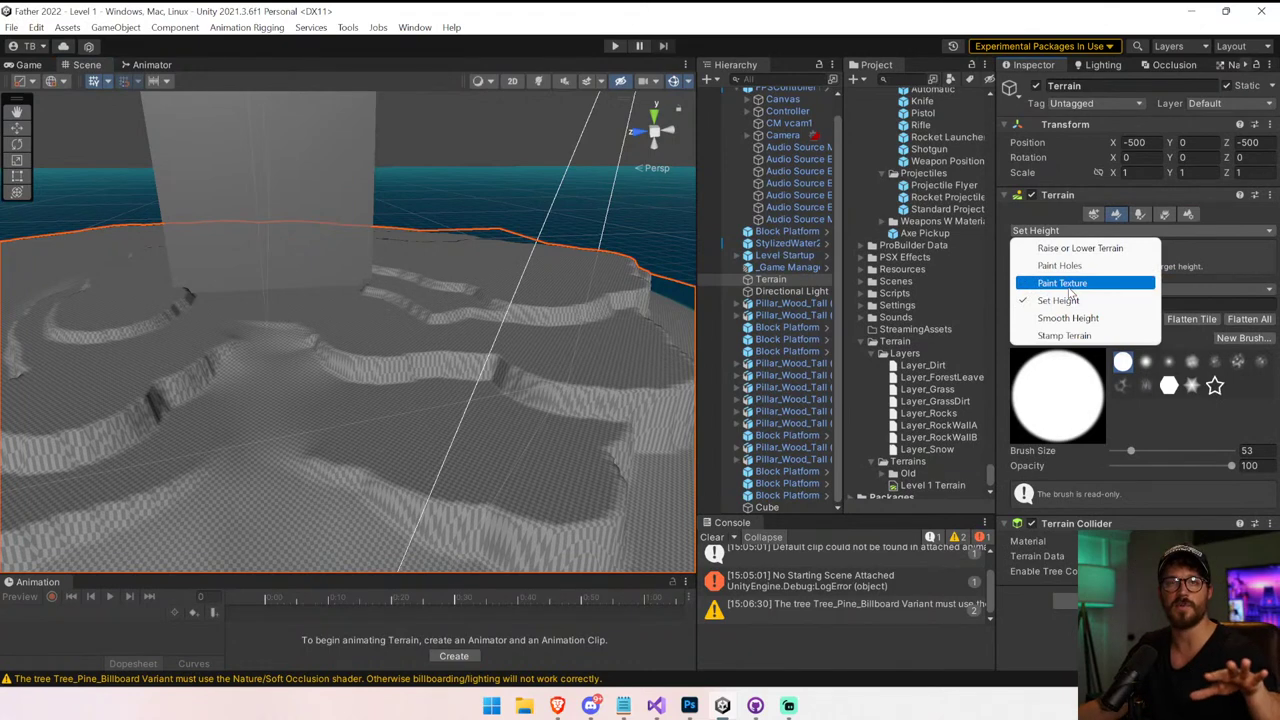
click(1062, 283)
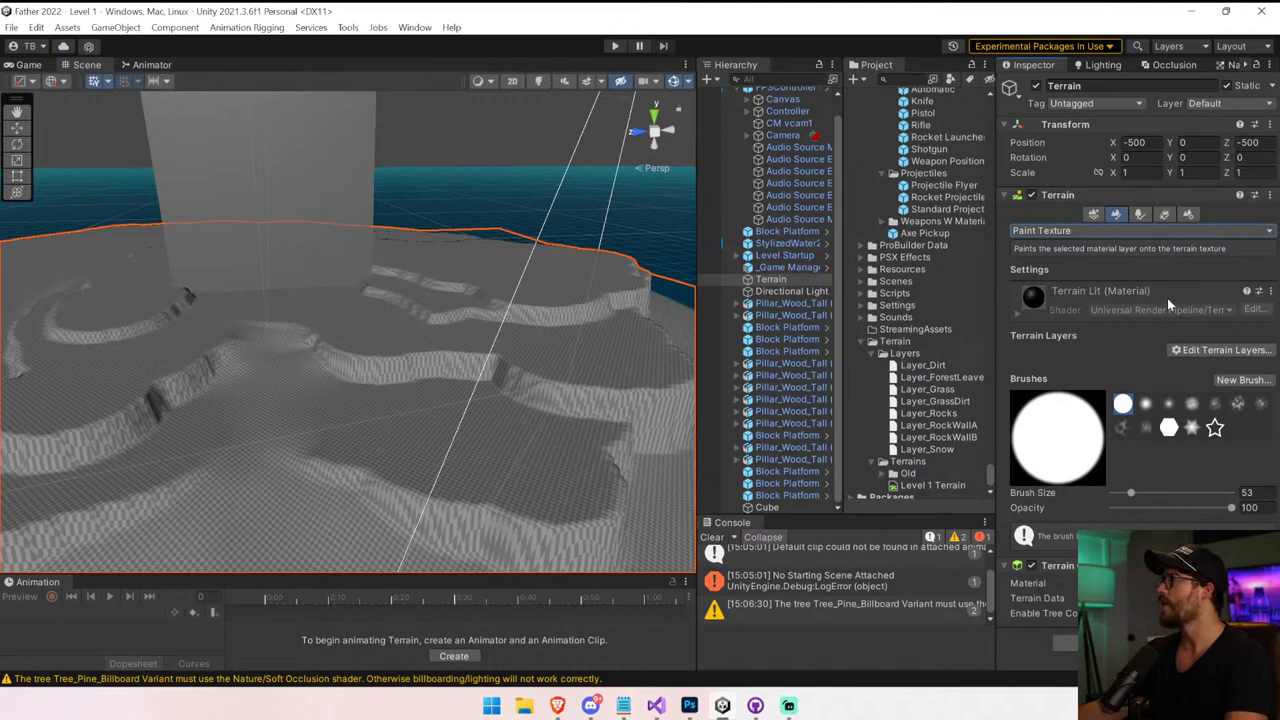
Add Layer_Dirt as the terrain's base texture layer
click(1220, 350)
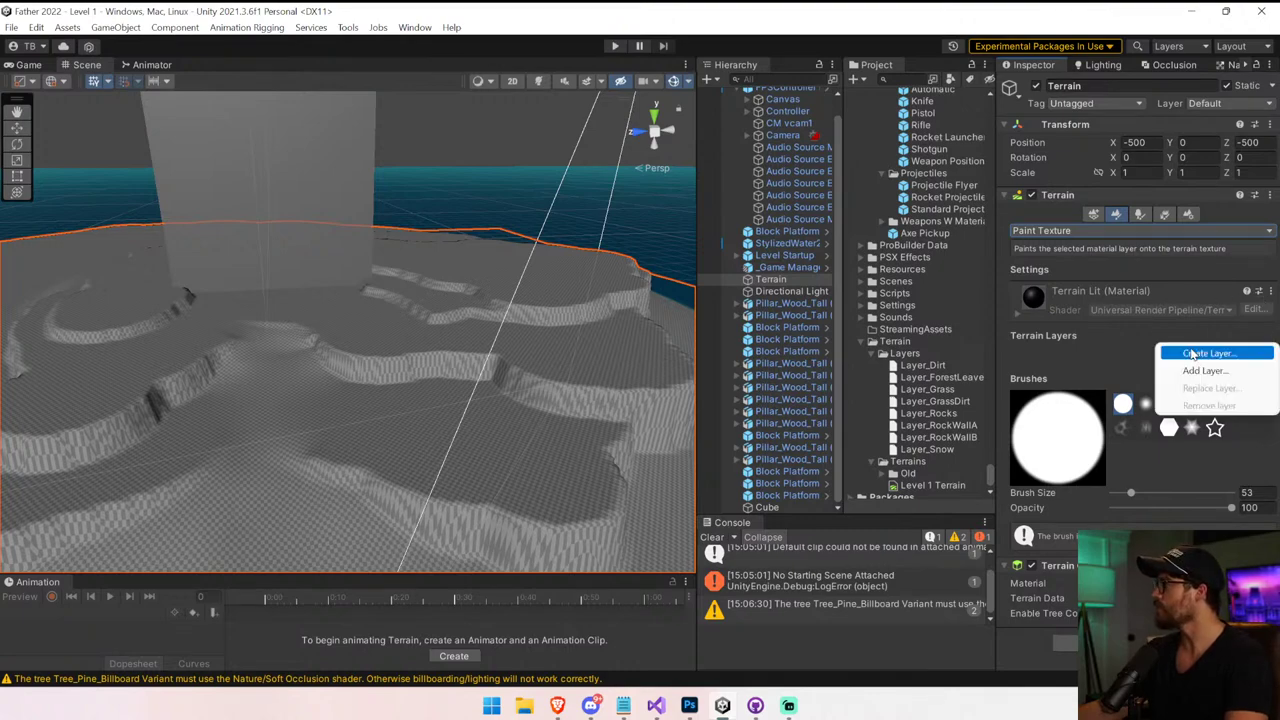
click(1207, 370)
drag(1030, 328, 397, 229)
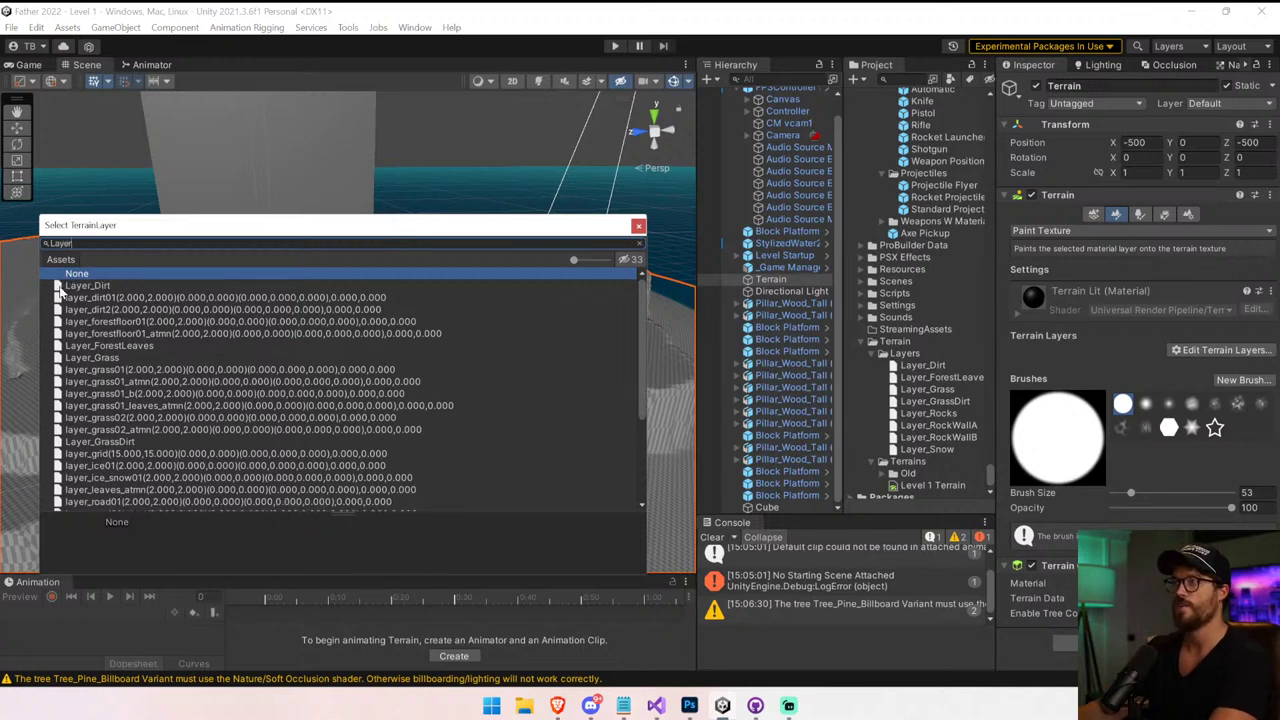
click(60, 287)
click(110, 357)
click(113, 287)
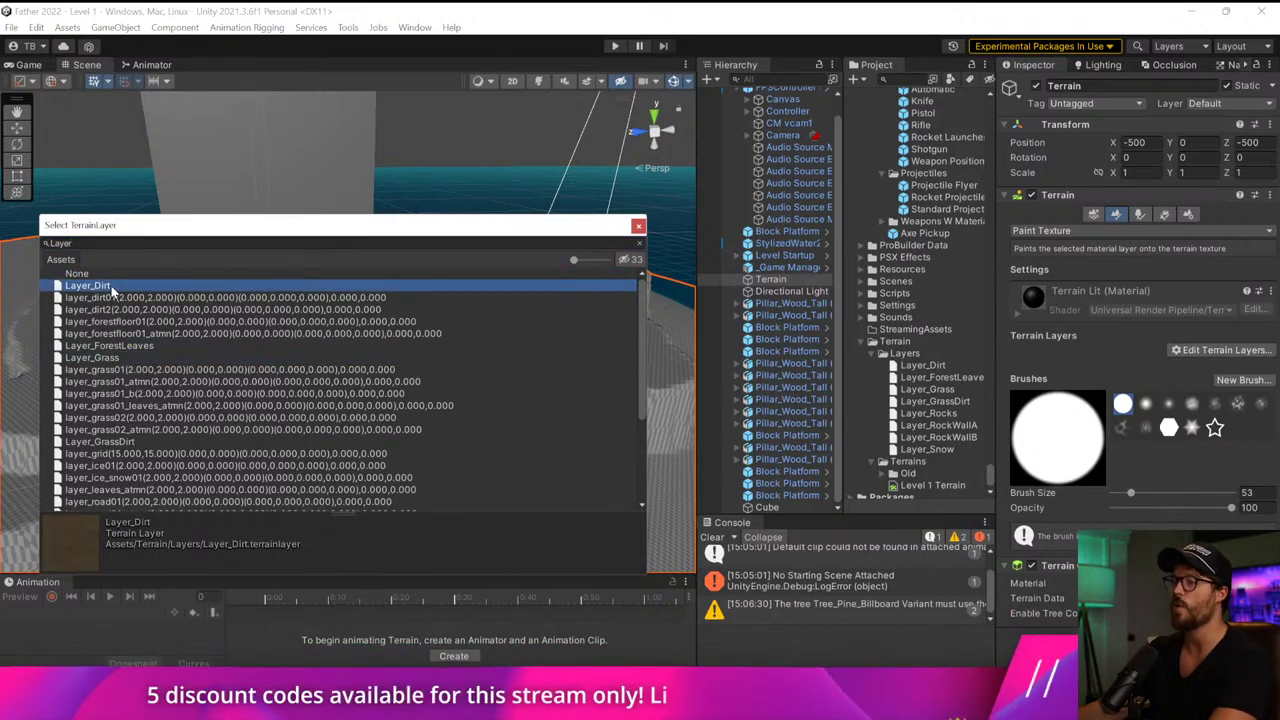
double_click(113, 287)
Add Layer_Grass and Layer_GrassDirt as additional texture layers on the terrain
click(1218, 408)
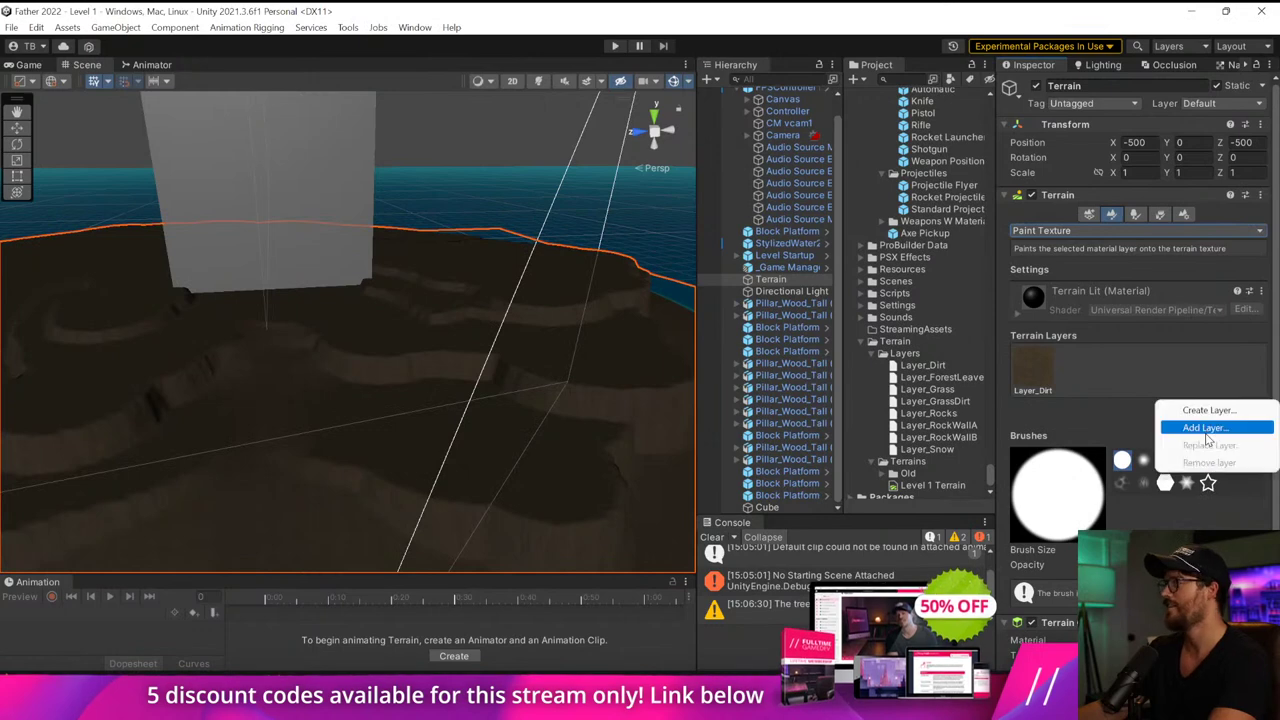
click(1207, 430)
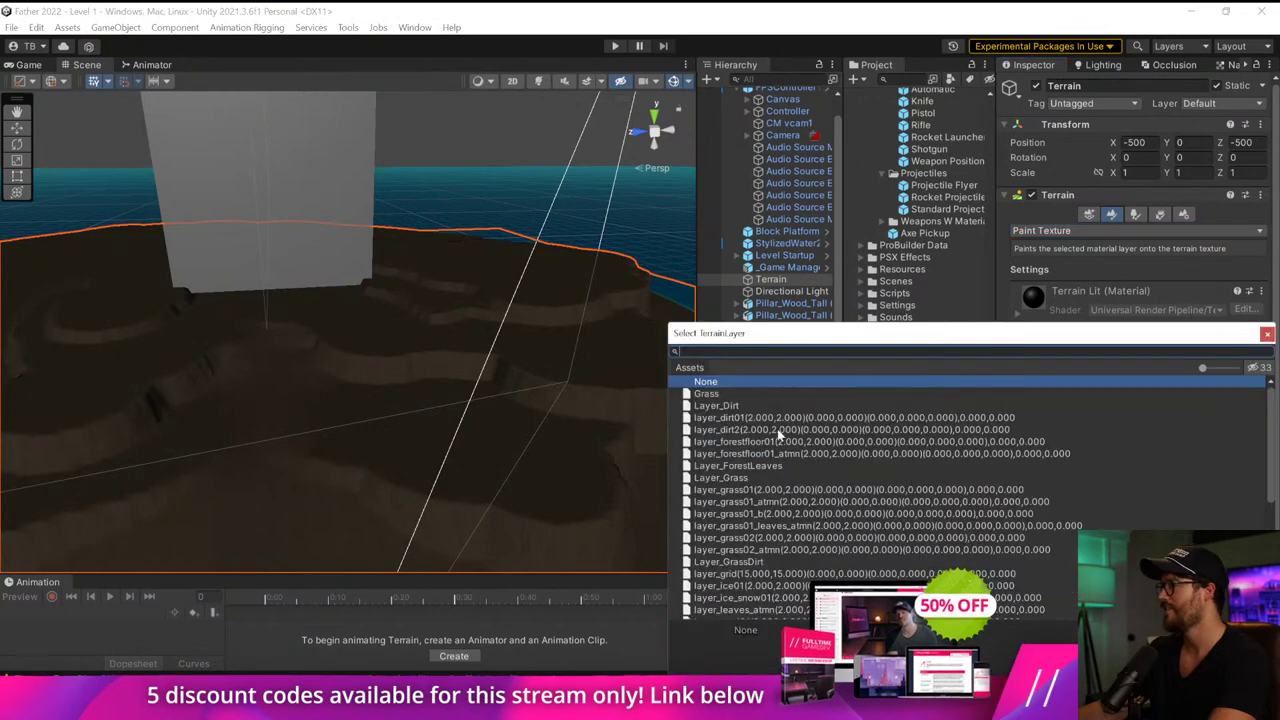
double_click(737, 479)
click(1218, 408)
click(1207, 430)
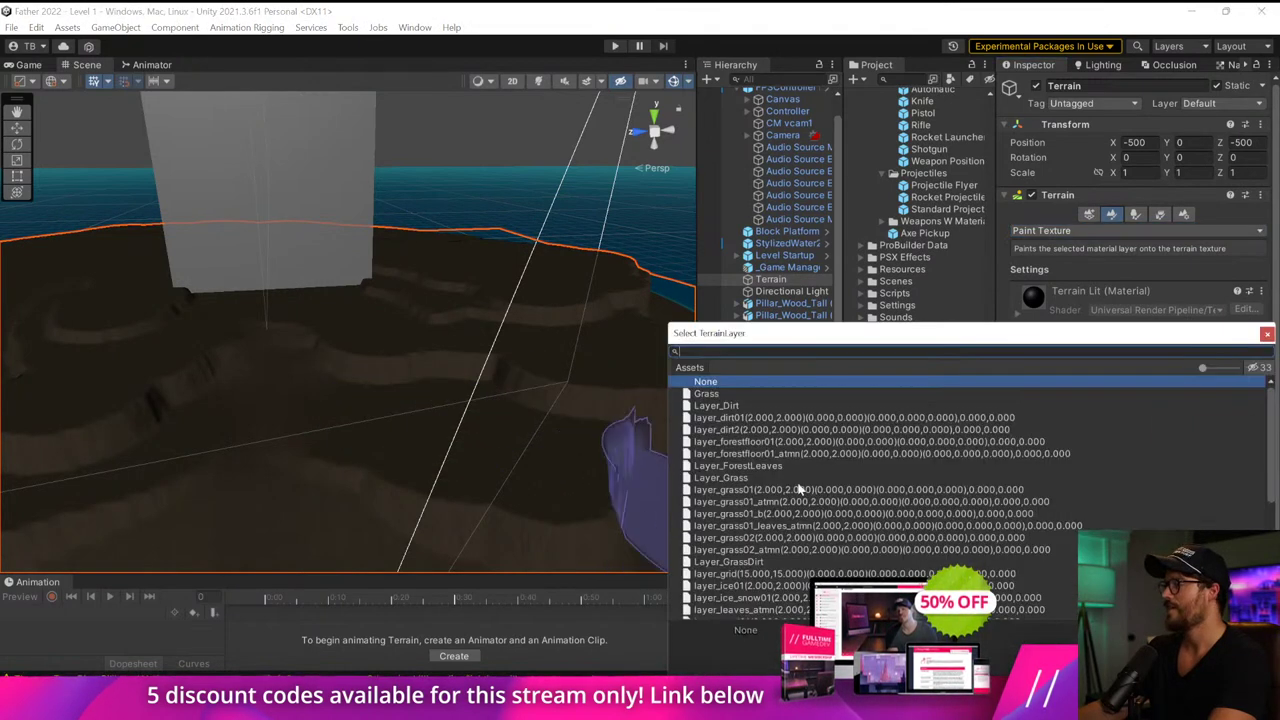
double_click(728, 561)
Add Layer_Rocks as the terrain's fourth texture layer
click(1218, 408)
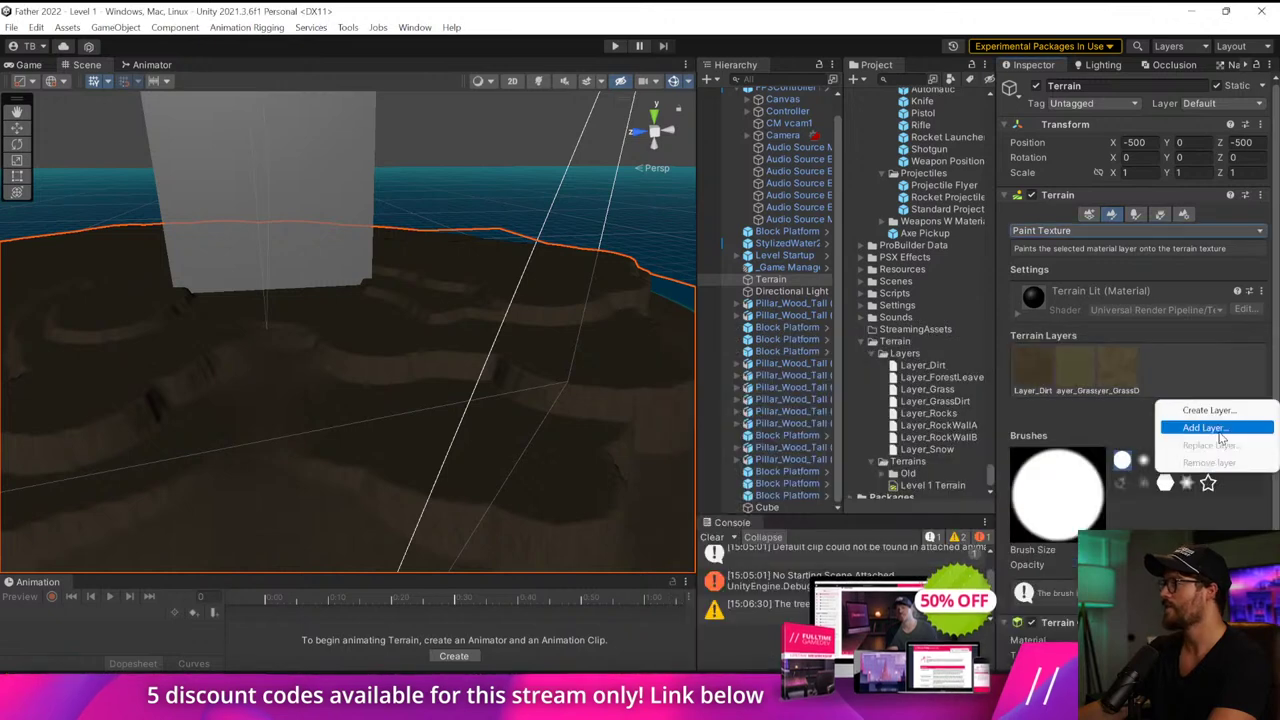
click(1218, 430)
scroll(851, 467, down, 10)
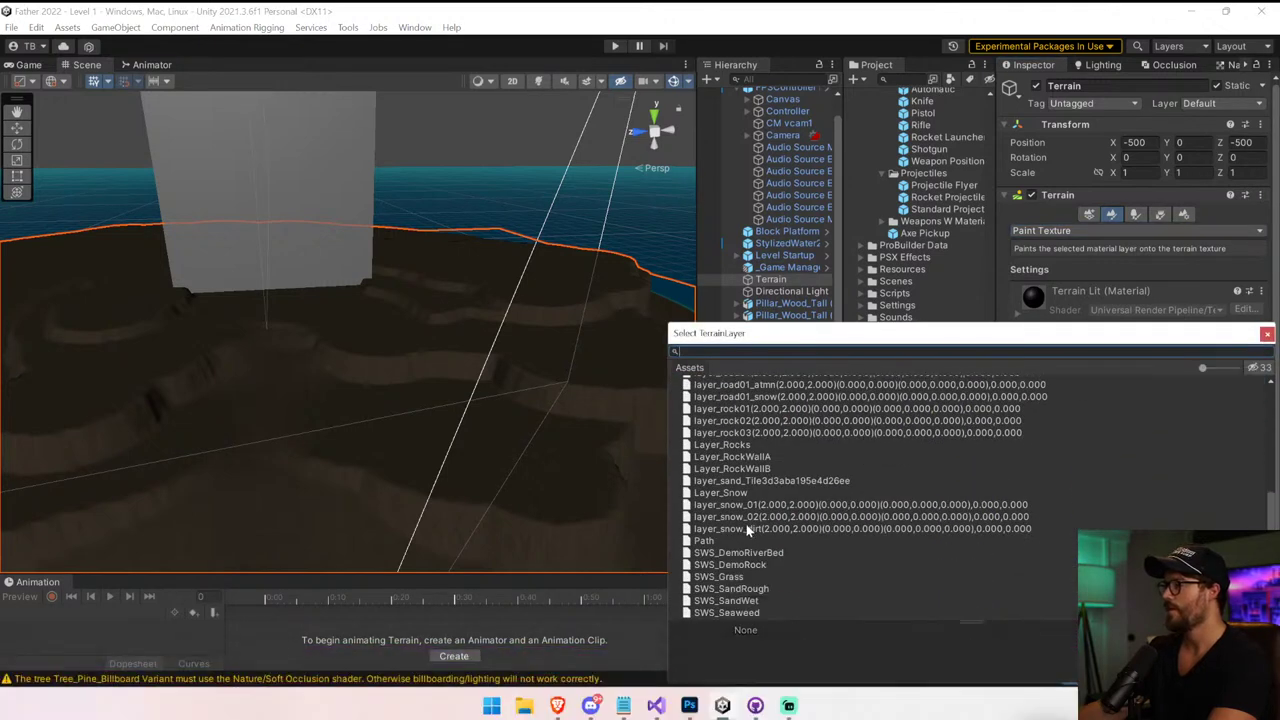
double_click(731, 457)
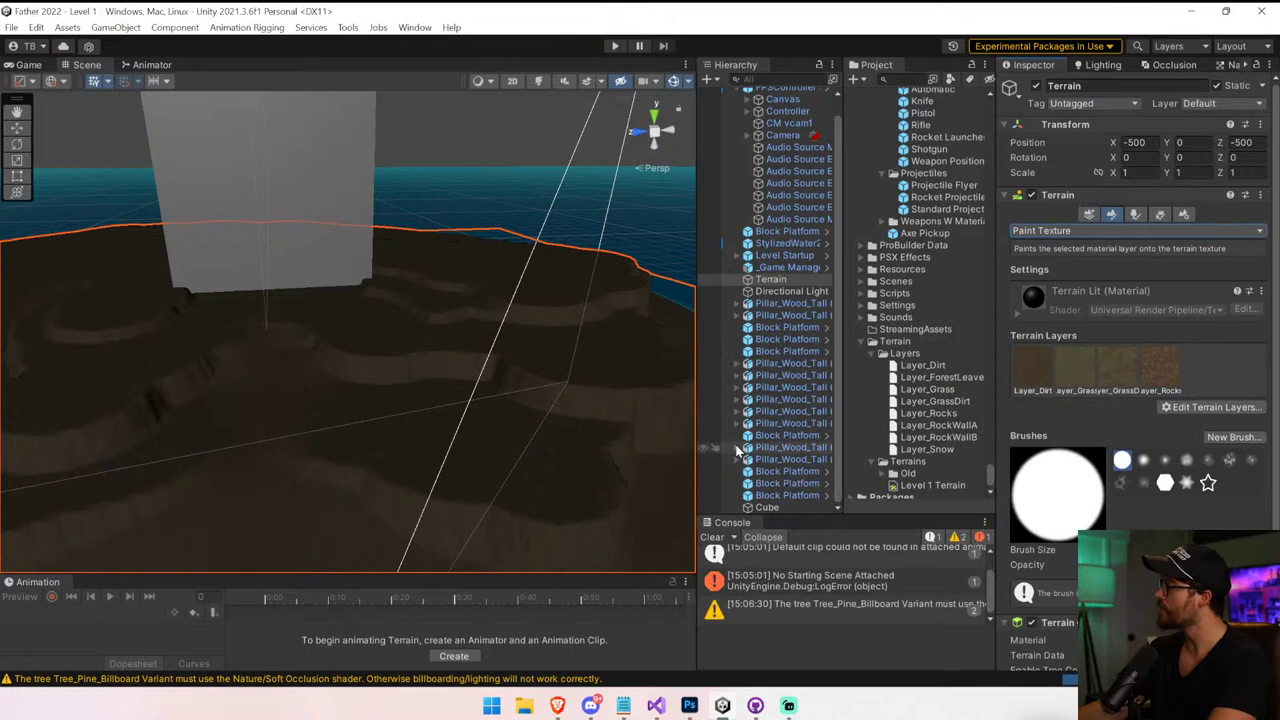
click(1218, 410)
click(1218, 430)
scroll(954, 475, down, 6)
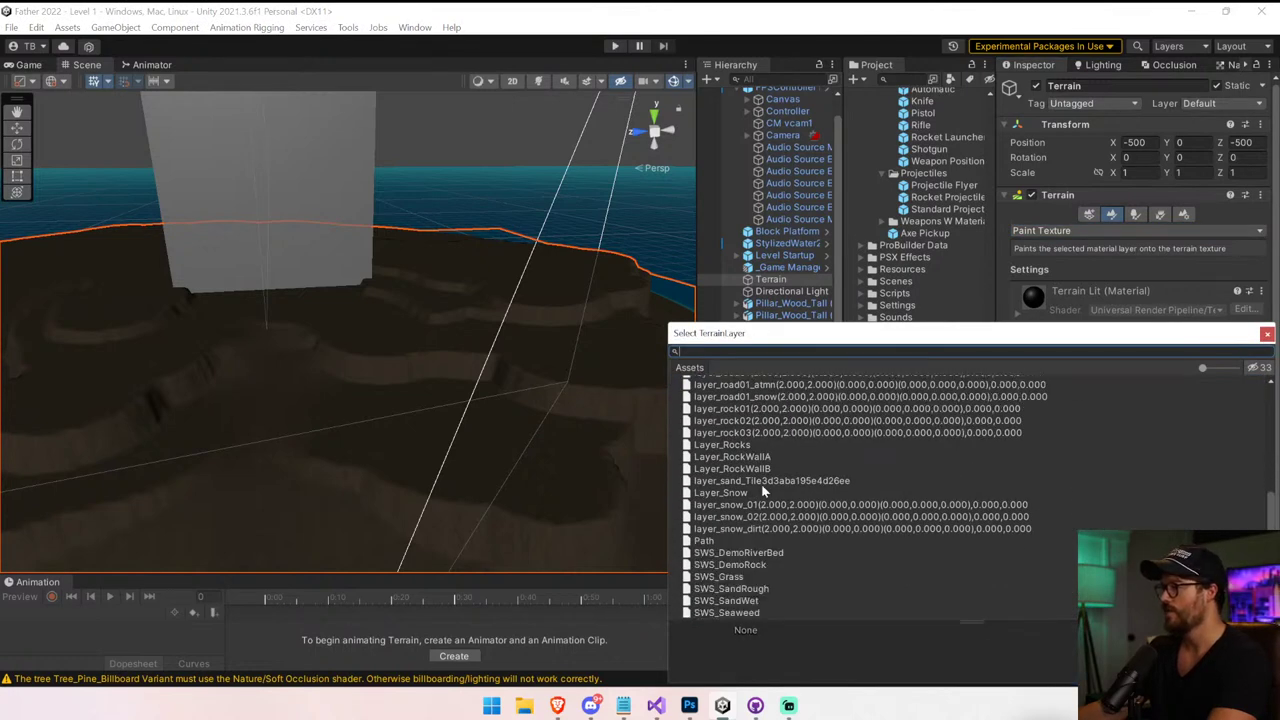
scroll(763, 490, up, 15)
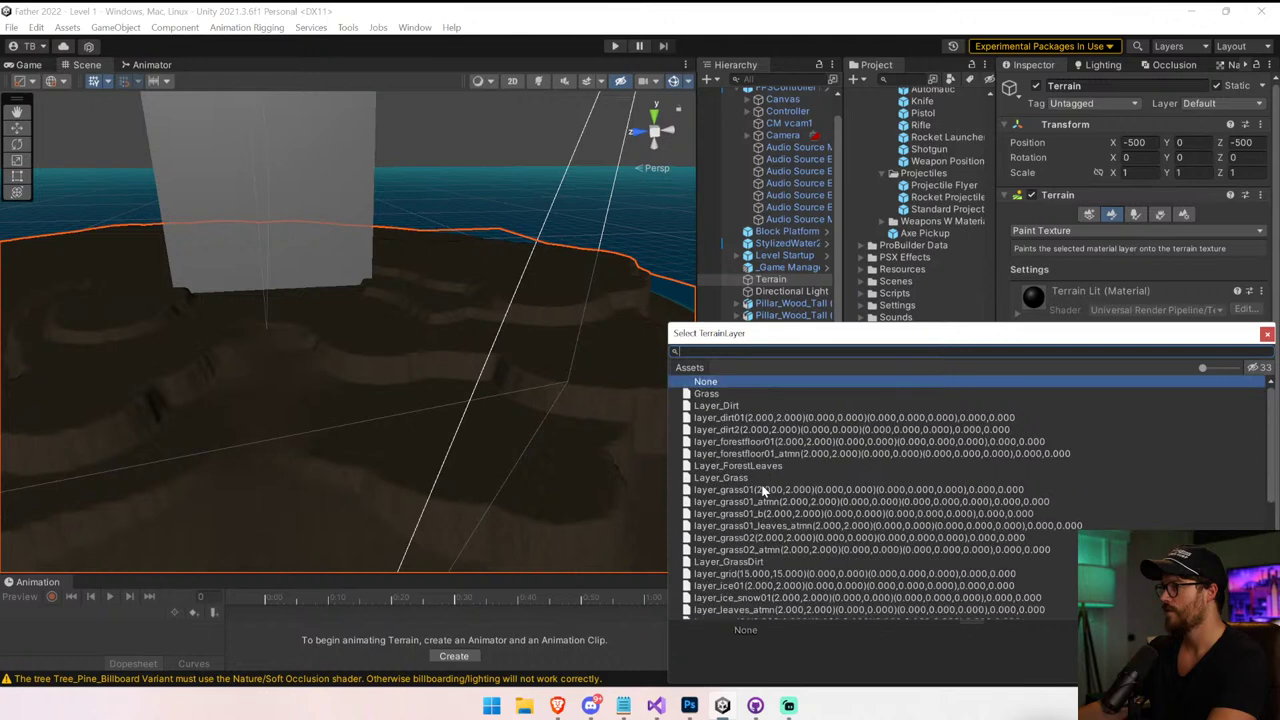
click(1267, 335)
Set up texture painting with Layer_Grass, using the soft round brush at size 38
mouse_move(400, 350)
right_down()
mouse_move(349, 449)
mouse_move(363, 492)
mouse_move(557, 414)
mouse_move(476, 408)
mouse_move(530, 445)
right_up()
click(1070, 366)
mouse_move(512, 388)
right_down()
mouse_move(438, 406)
mouse_move(424, 347)
right_up()
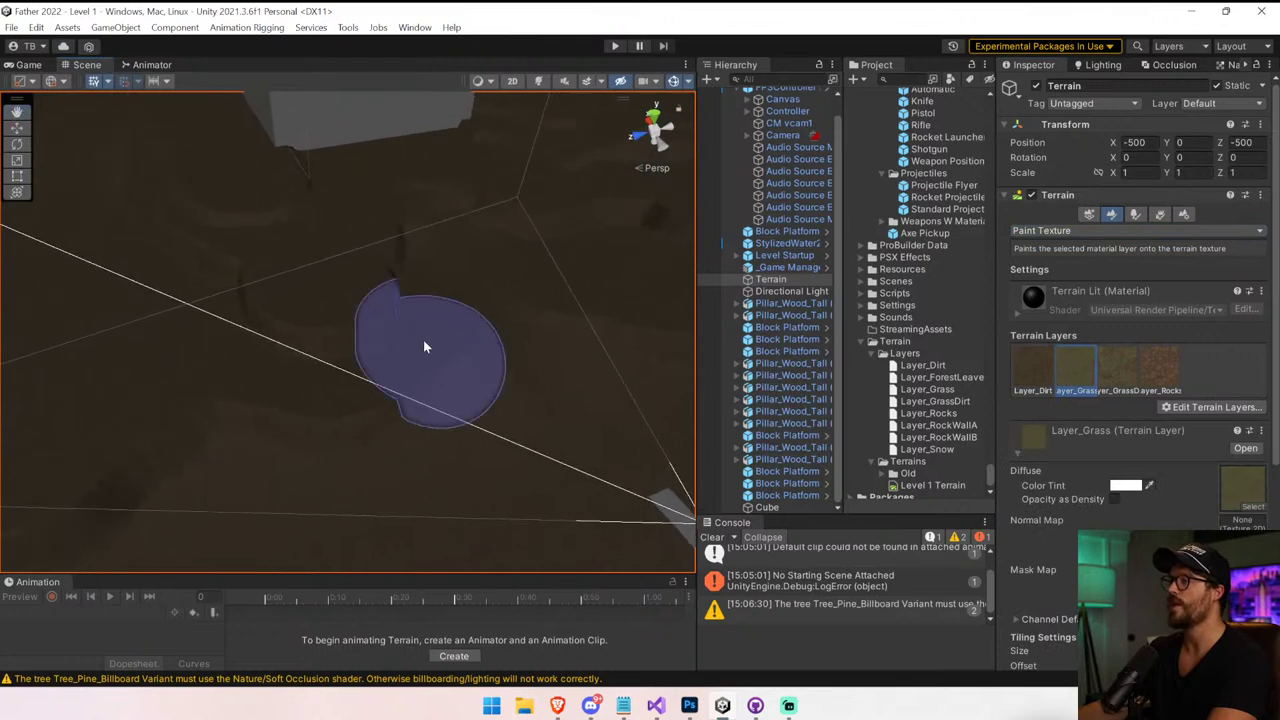
drag(318, 258, 320, 269)
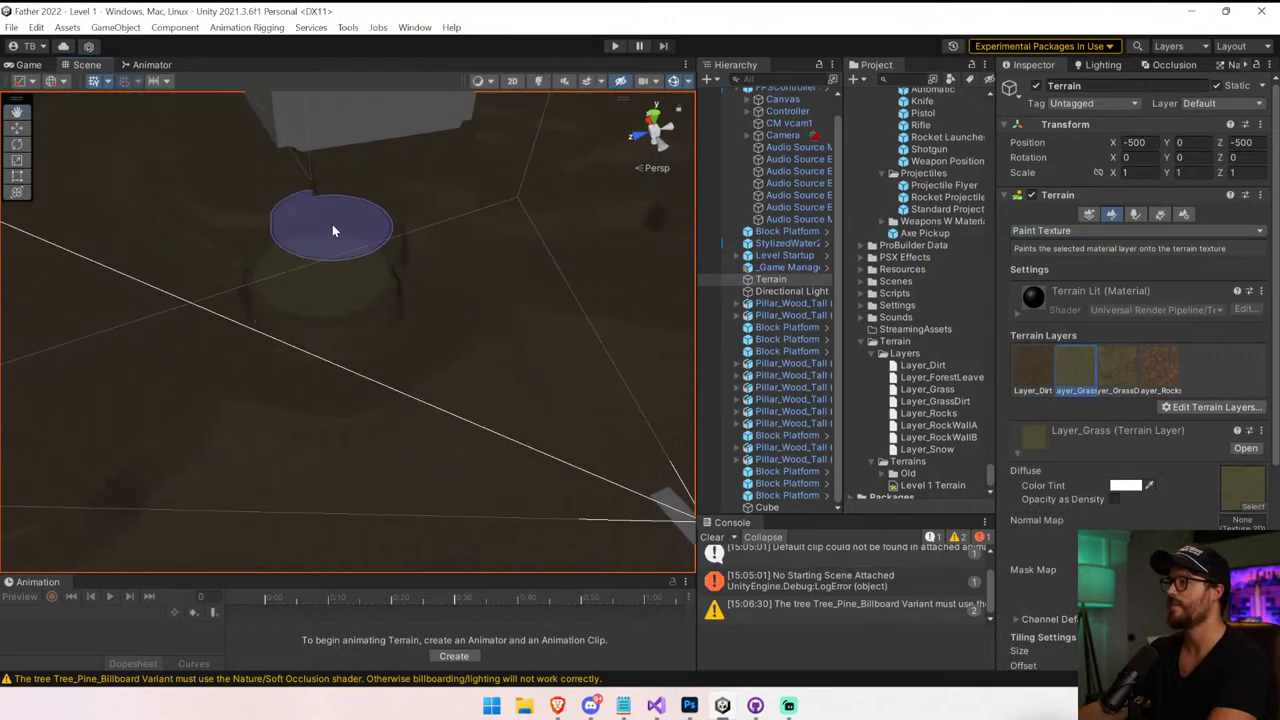
scroll(1115, 244, down, 5)
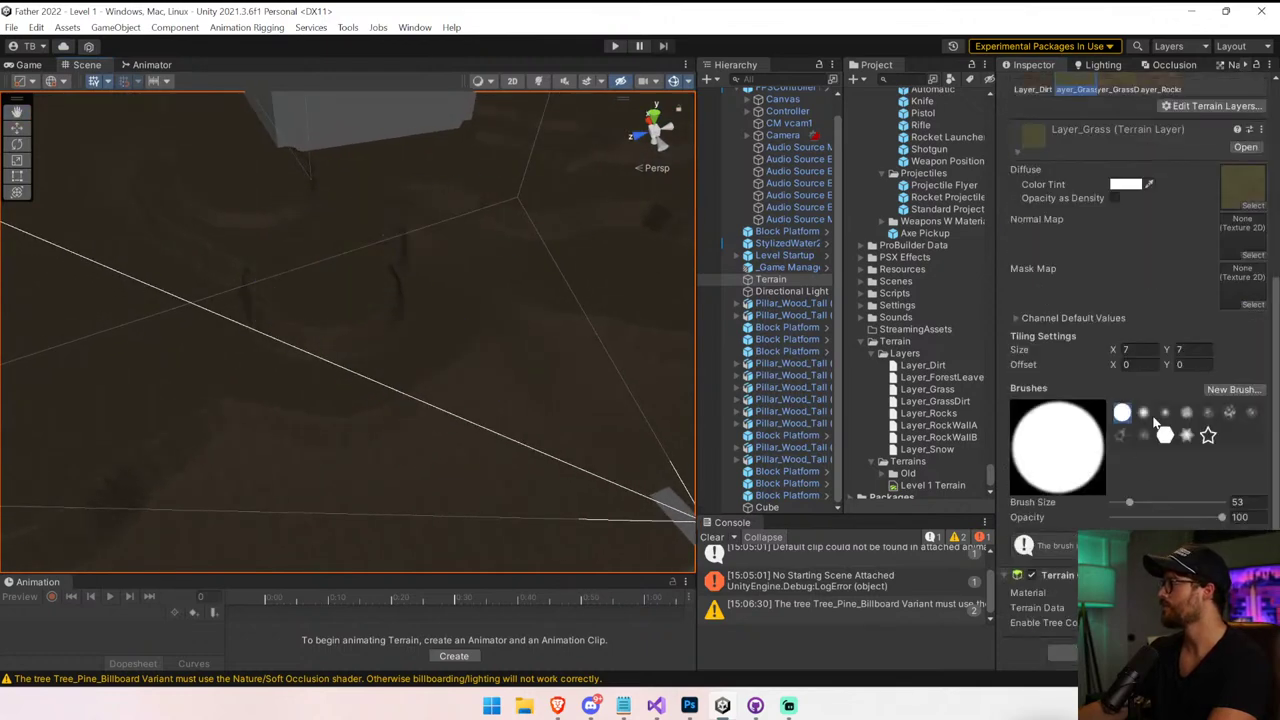
click(1143, 413)
drag(1129, 505, 1126, 504)
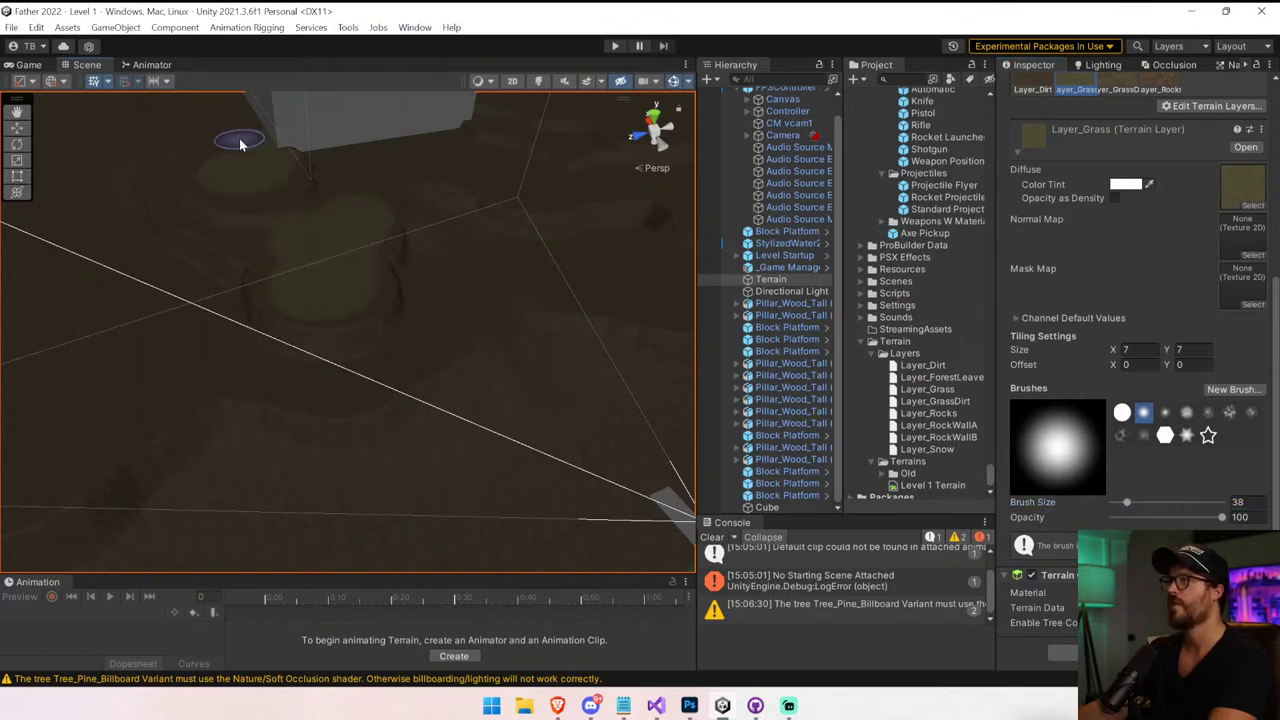
Paint grass over the flat plateau tops around the central tower, leaving dirt on the slopes
right_drag(345, 212, 418, 168)
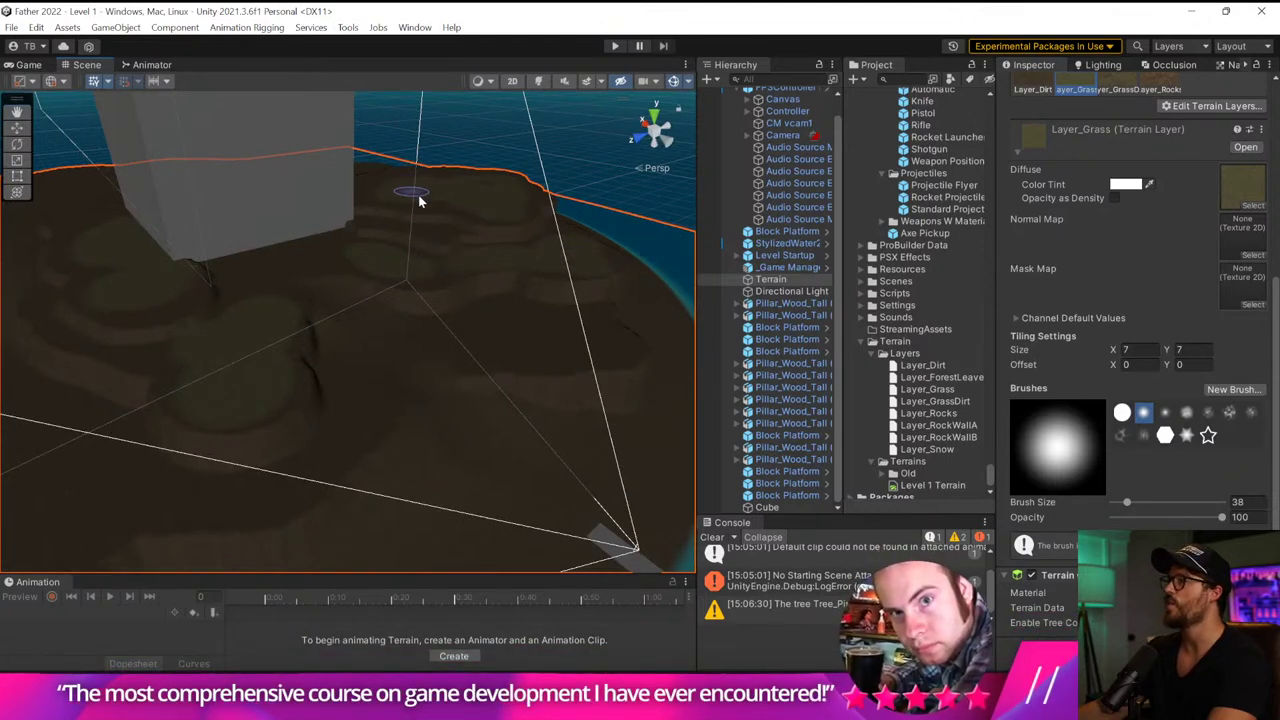
right_drag(488, 368, 510, 374)
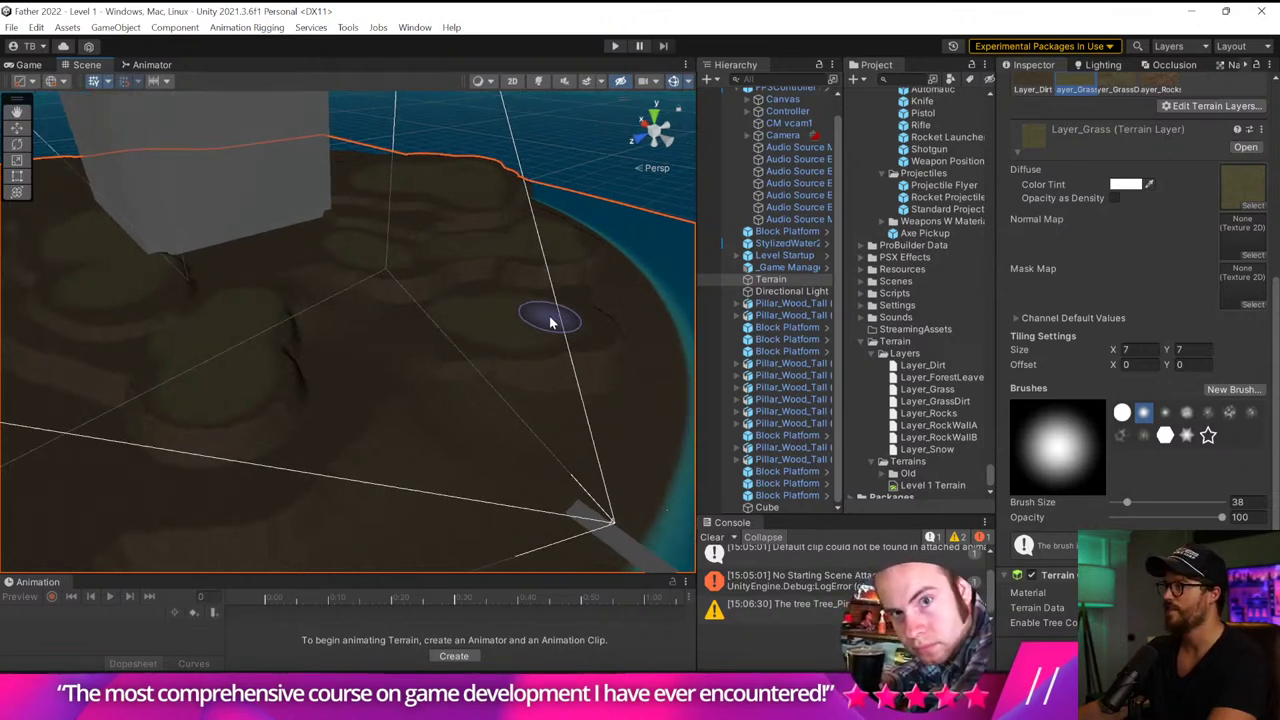
drag(386, 337, 340, 371)
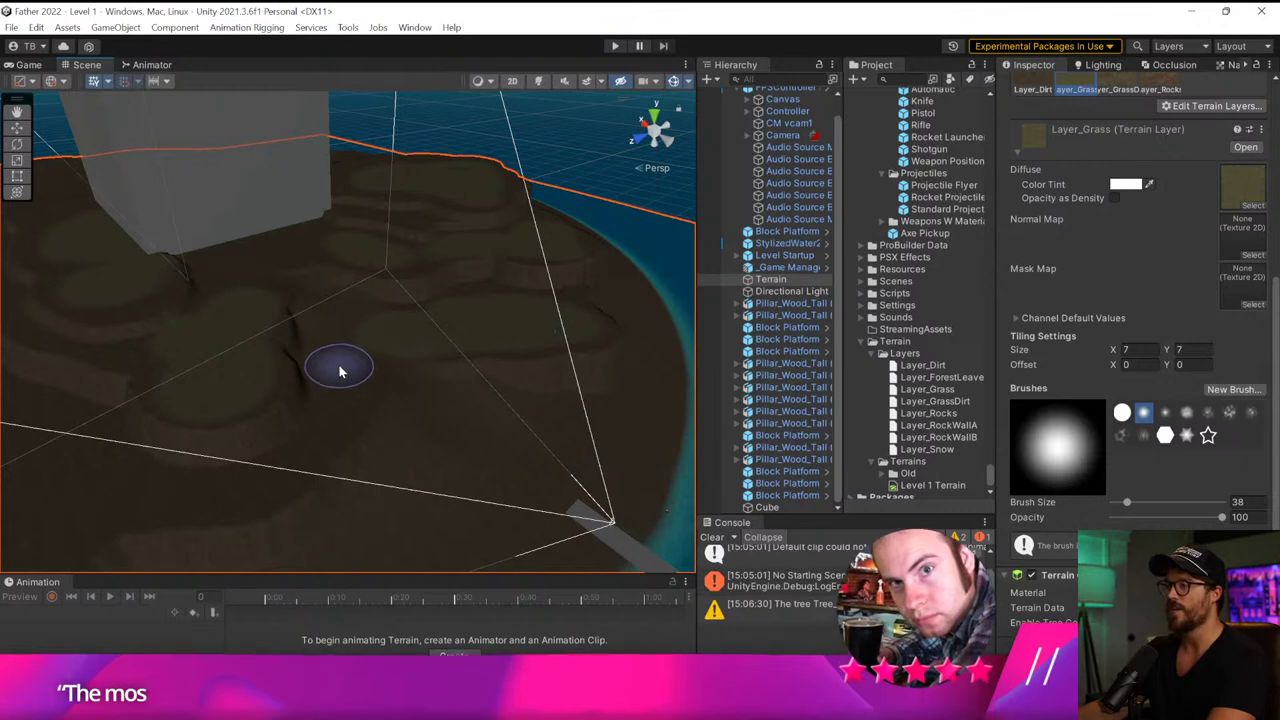
right_drag(354, 466, 291, 487)
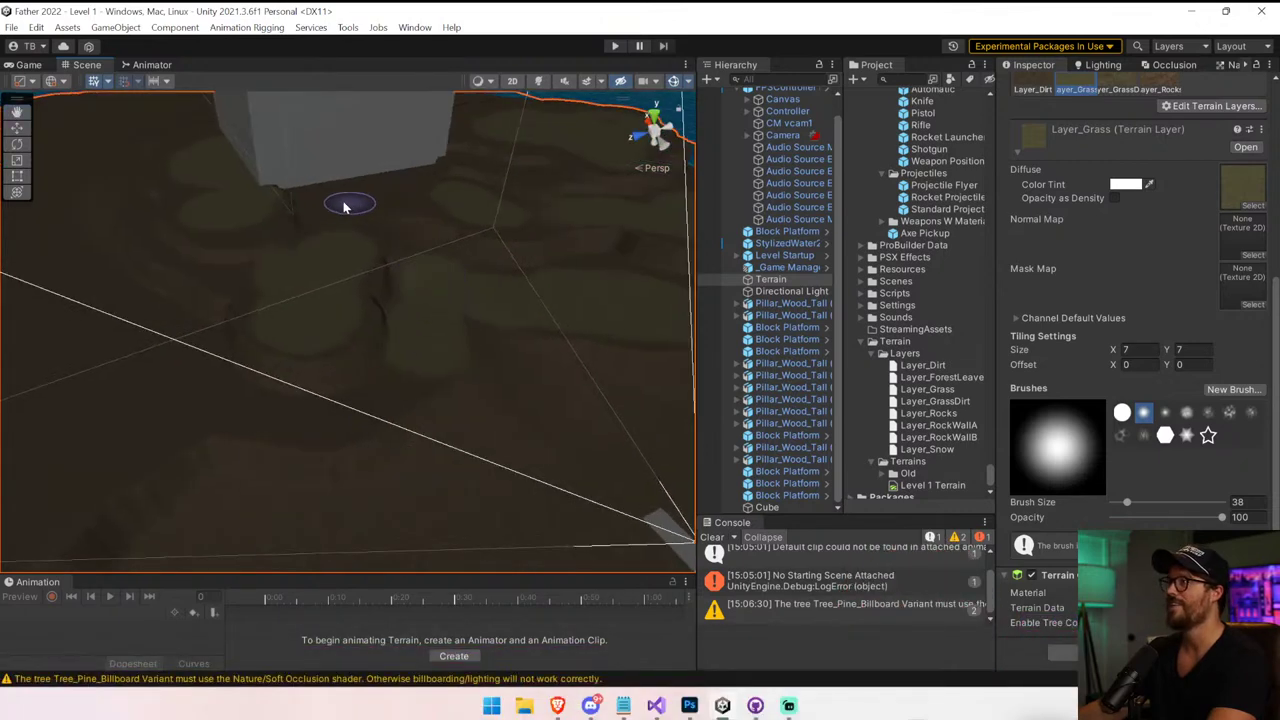
Paint grass patches on the lower ground between the plateaus and the pier
right_drag(414, 184, 406, 403)
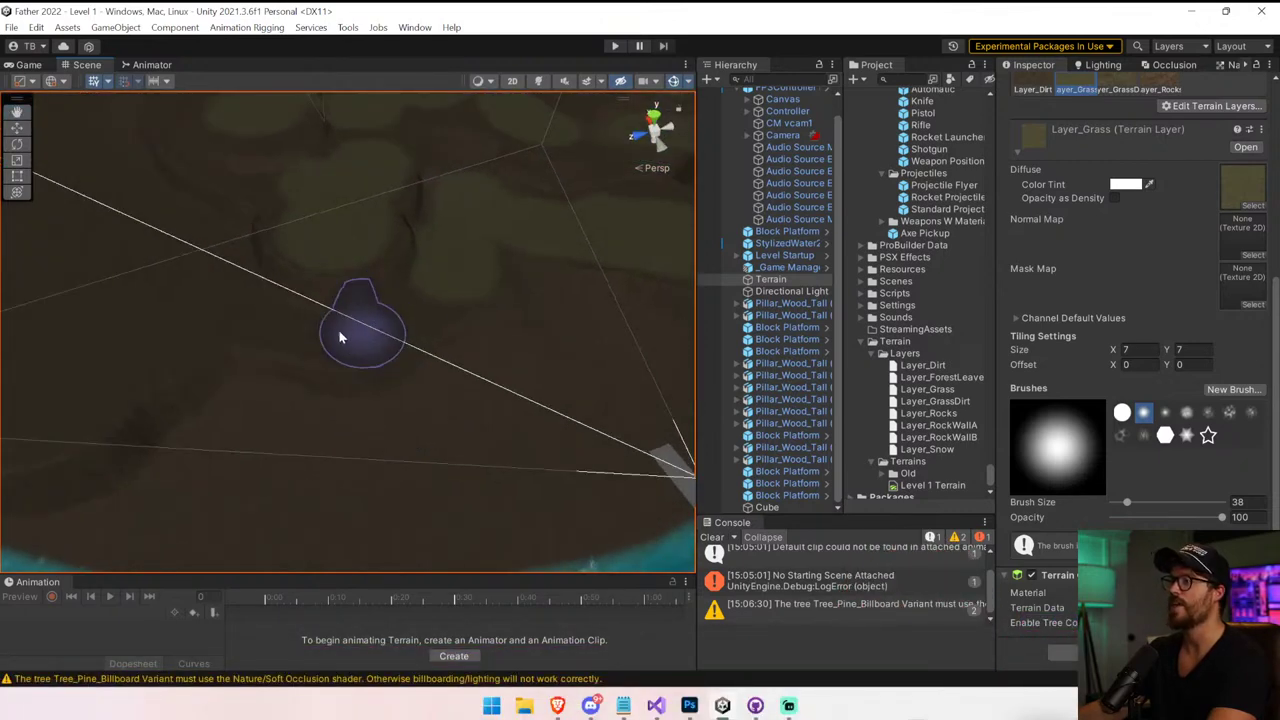
mouse_move(110, 292)
mouse_down()
mouse_move(163, 290)
mouse_move(117, 269)
mouse_move(89, 331)
mouse_up()
right_drag(89, 331, 343, 356)
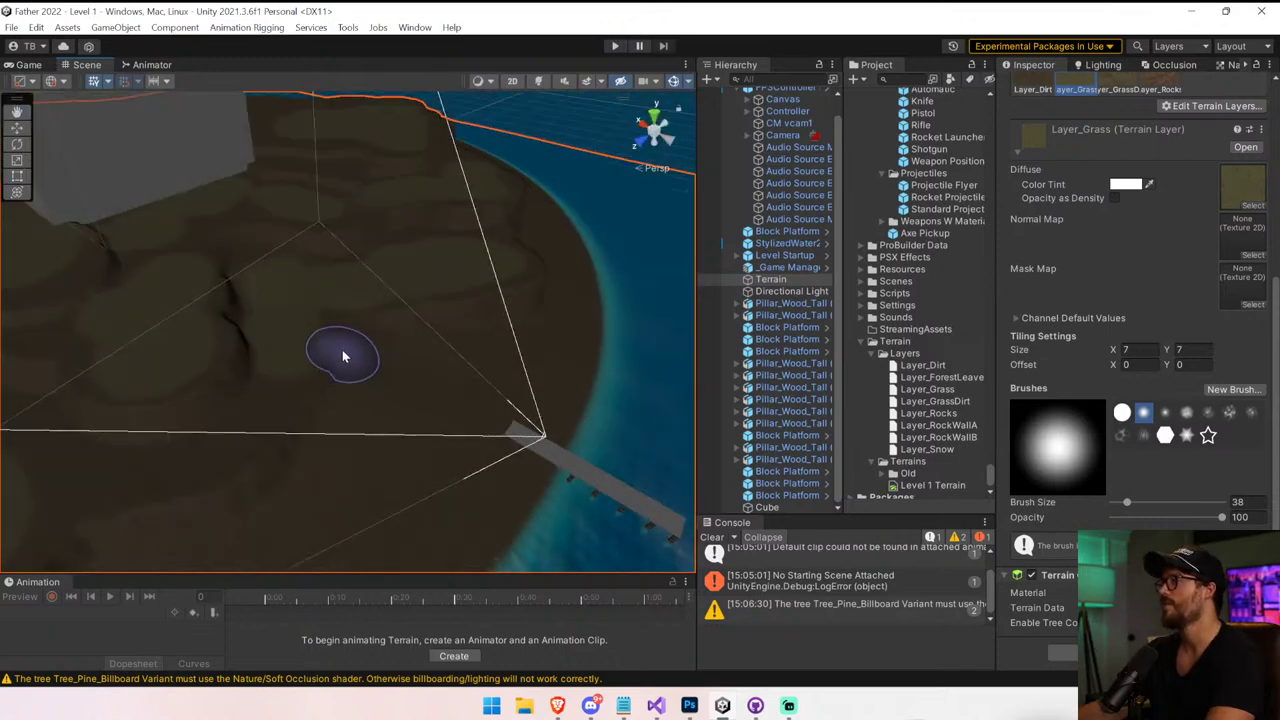
mouse_move(208, 415)
mouse_down()
mouse_move(212, 446)
mouse_move(261, 414)
mouse_move(363, 397)
mouse_move(251, 434)
mouse_move(386, 357)
mouse_move(210, 342)
mouse_move(337, 391)
mouse_move(315, 350)
mouse_up()
mouse_move(243, 234)
alt+mouse_down()
mouse_move(609, 291)
mouse_move(329, 466)
mouse_move(427, 456)
mouse_move(251, 466)
alt+mouse_up()
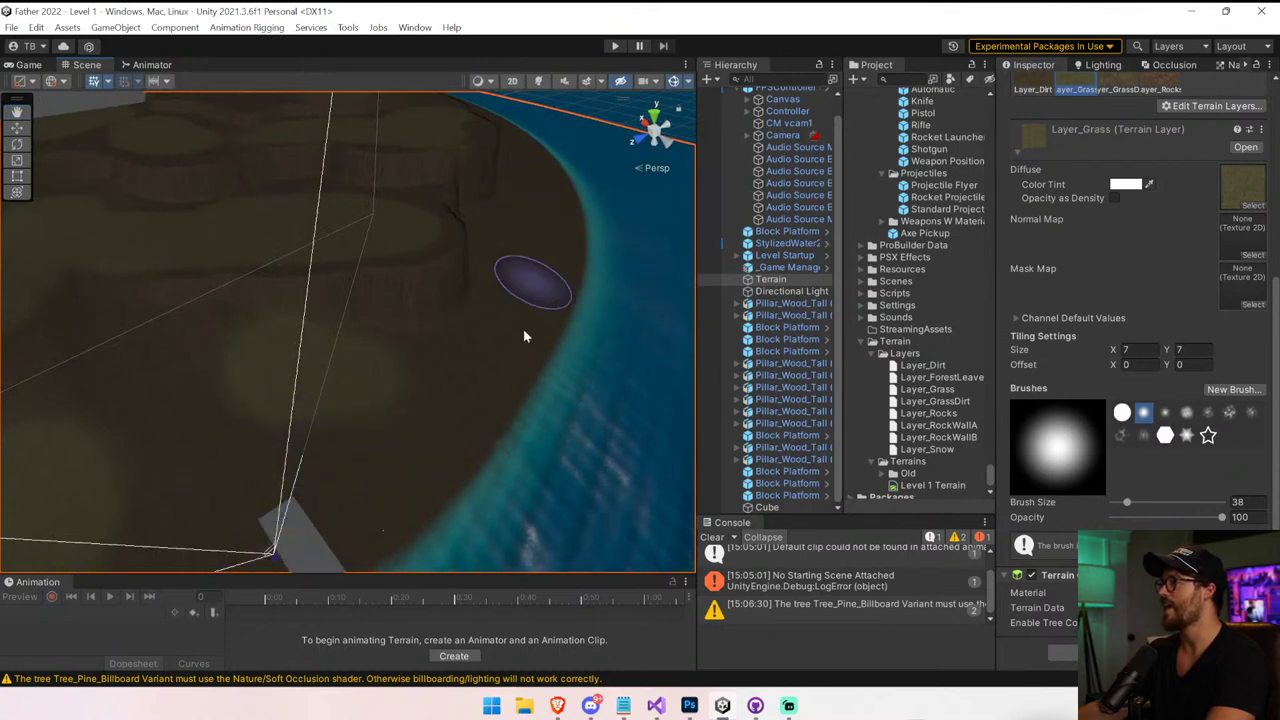
Locate the grass layer's diffuse texture in the project and examine the Snow_Albedo and GrassDirt_Albedo textures
scroll(1234, 240, up, 3)
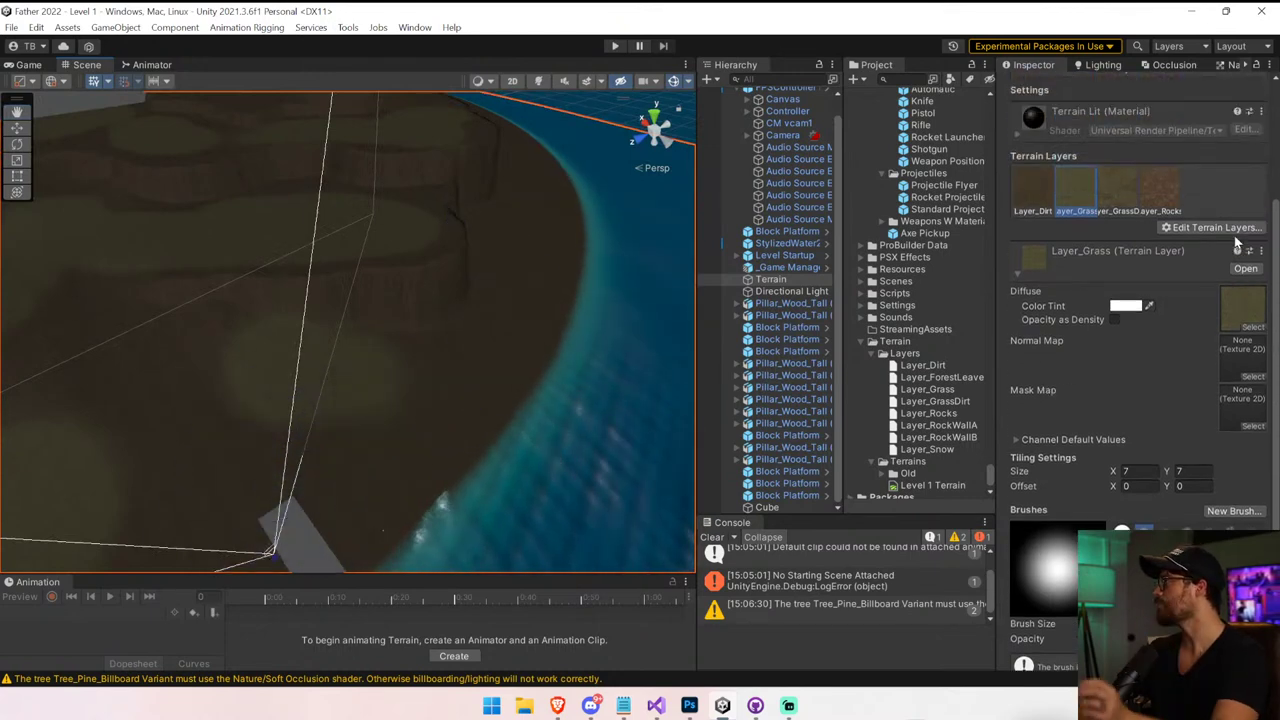
click(1245, 318)
scroll(912, 303, up, 2)
scroll(912, 298, up, 3)
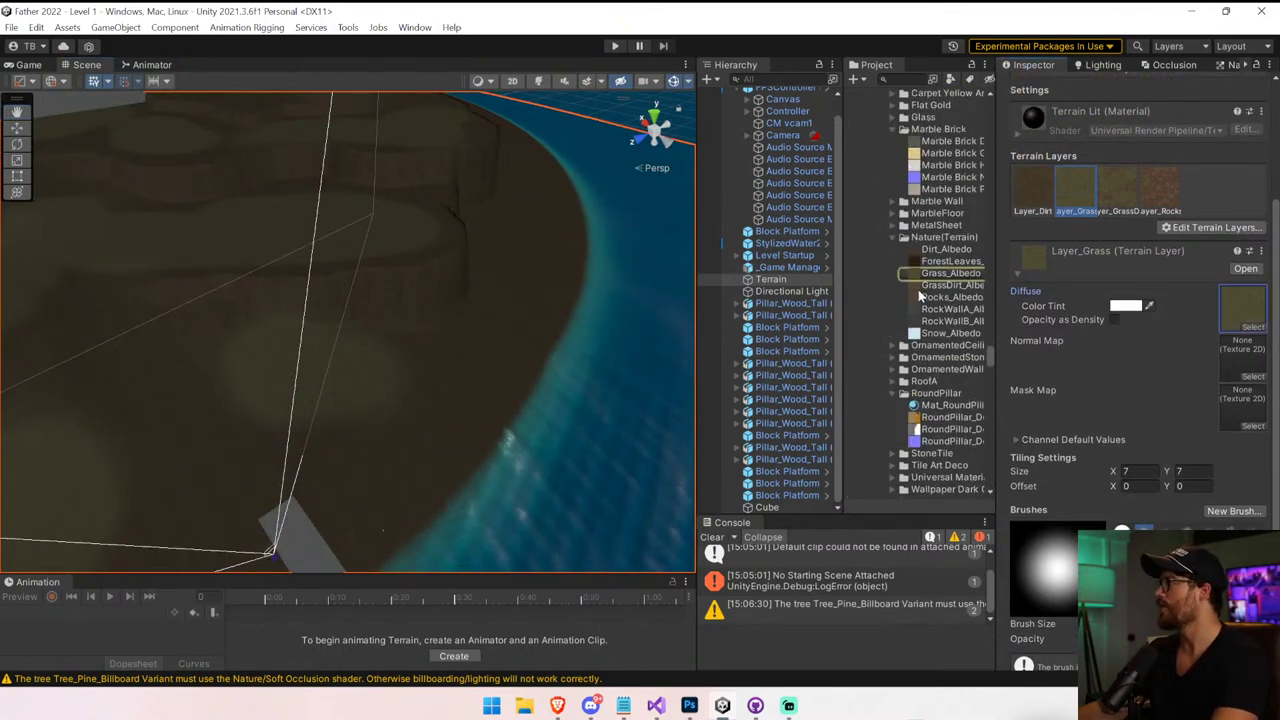
click(950, 334)
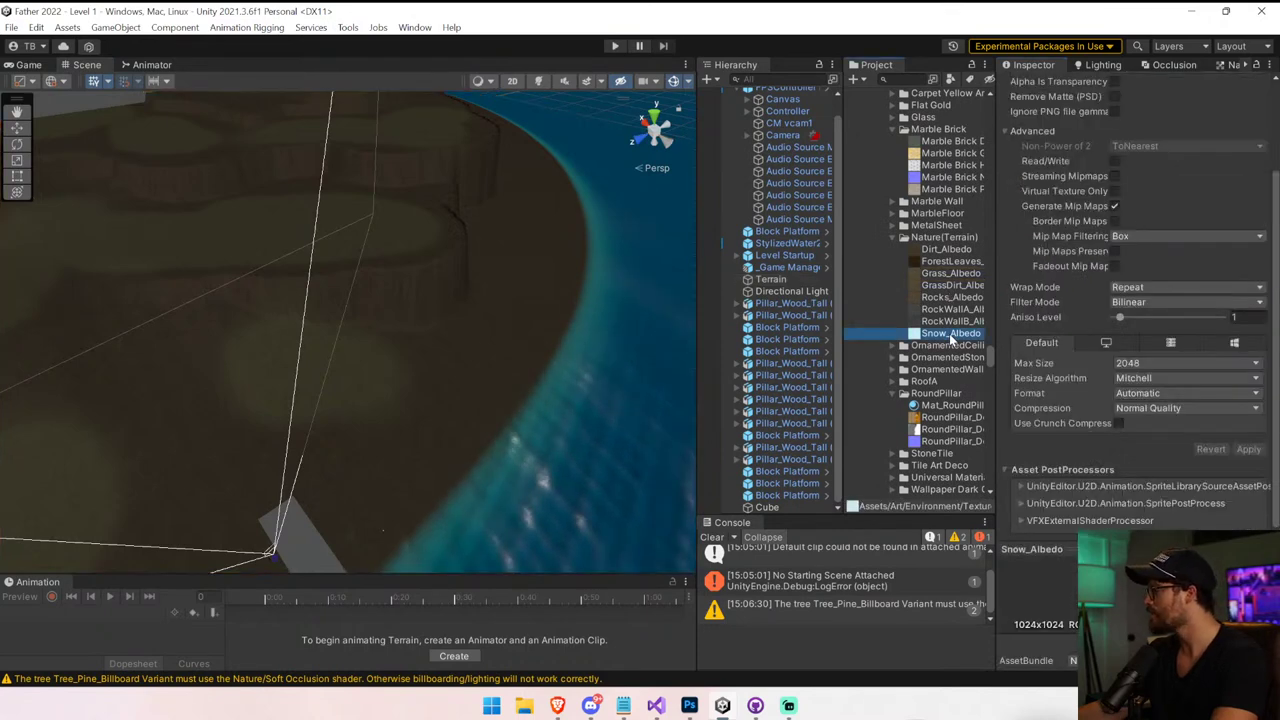
click(950, 286)
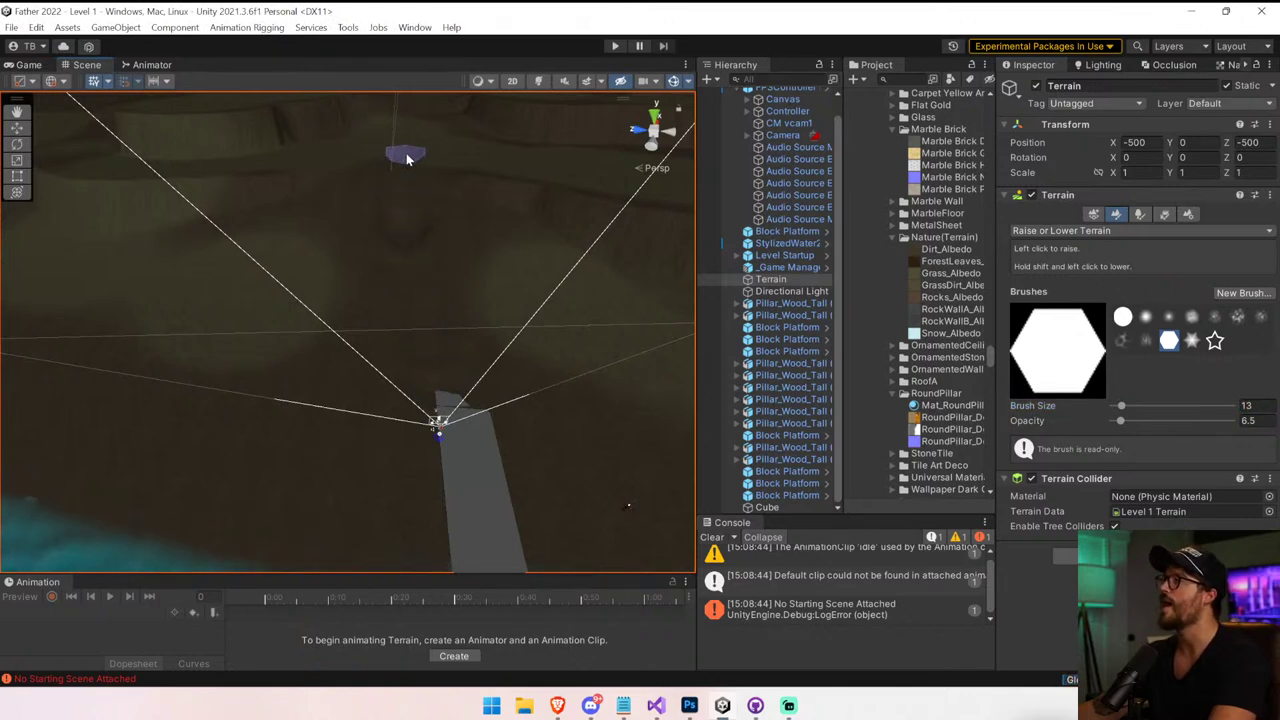
Raise the terrain along the route up to the central tower with the hexagonal brush at size 13 and opacity 6.5
right_drag(458, 250, 437, 157)
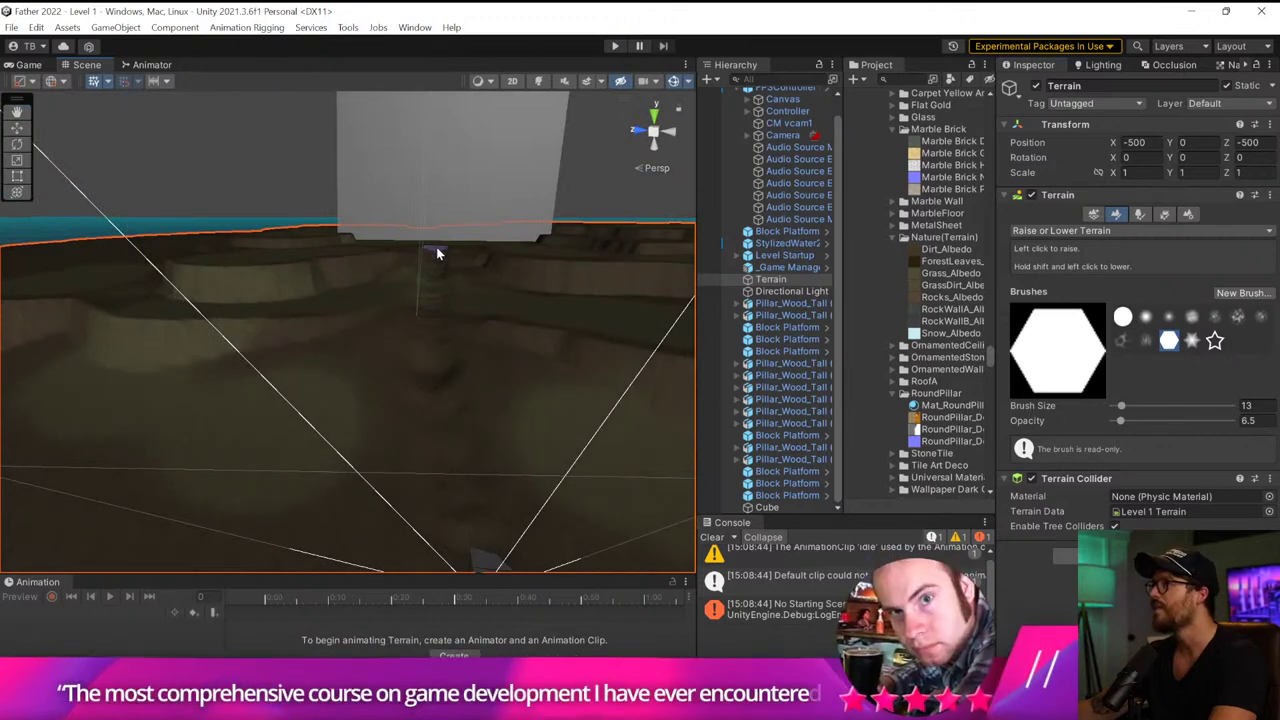
right_drag(437, 252, 459, 295)
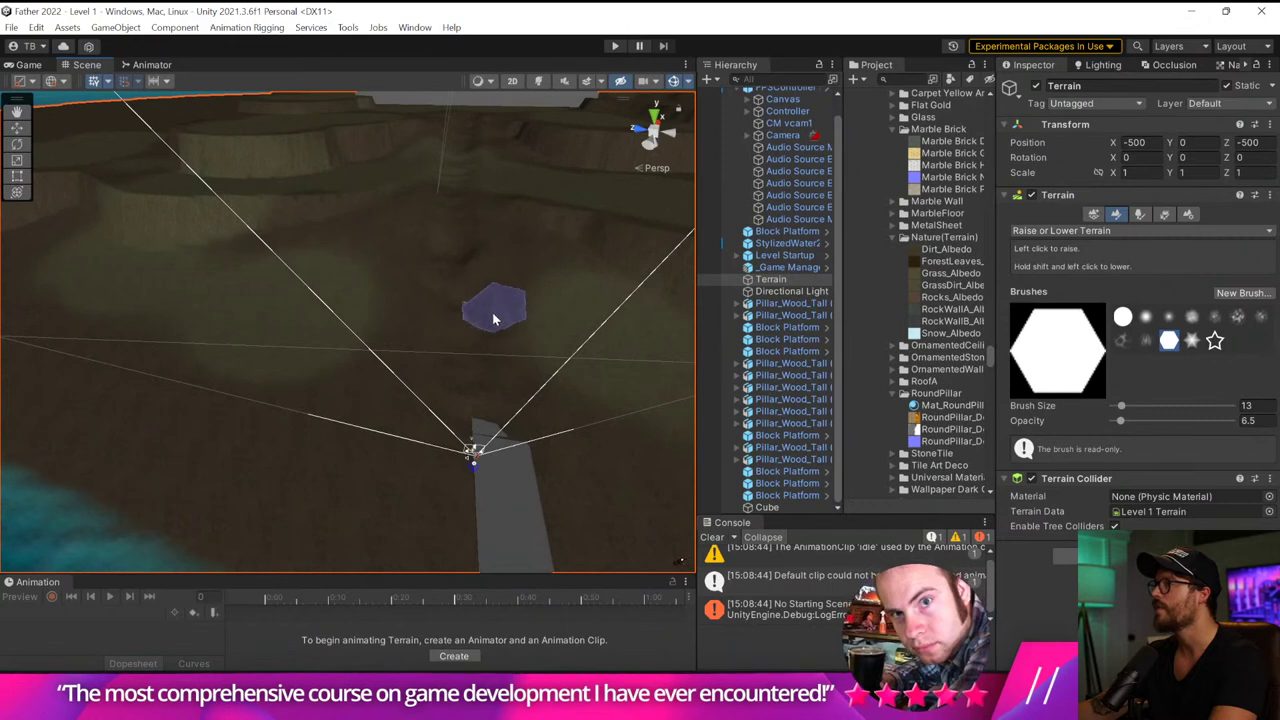
mouse_move(515, 422)
right_down()
mouse_move(529, 289)
mouse_move(631, 289)
mouse_move(651, 229)
mouse_move(775, 412)
mouse_move(829, 249)
mouse_move(711, 306)
mouse_move(925, 278)
mouse_move(995, 284)
right_up()
key(w)
drag(446, 374, 512, 314)
mouse_move(257, 270)
right_down()
mouse_move(237, 263)
mouse_move(257, 342)
right_up()
mouse_move(461, 344)
right_down()
mouse_move(597, 377)
mouse_move(681, 311)
mouse_move(787, 409)
right_up()
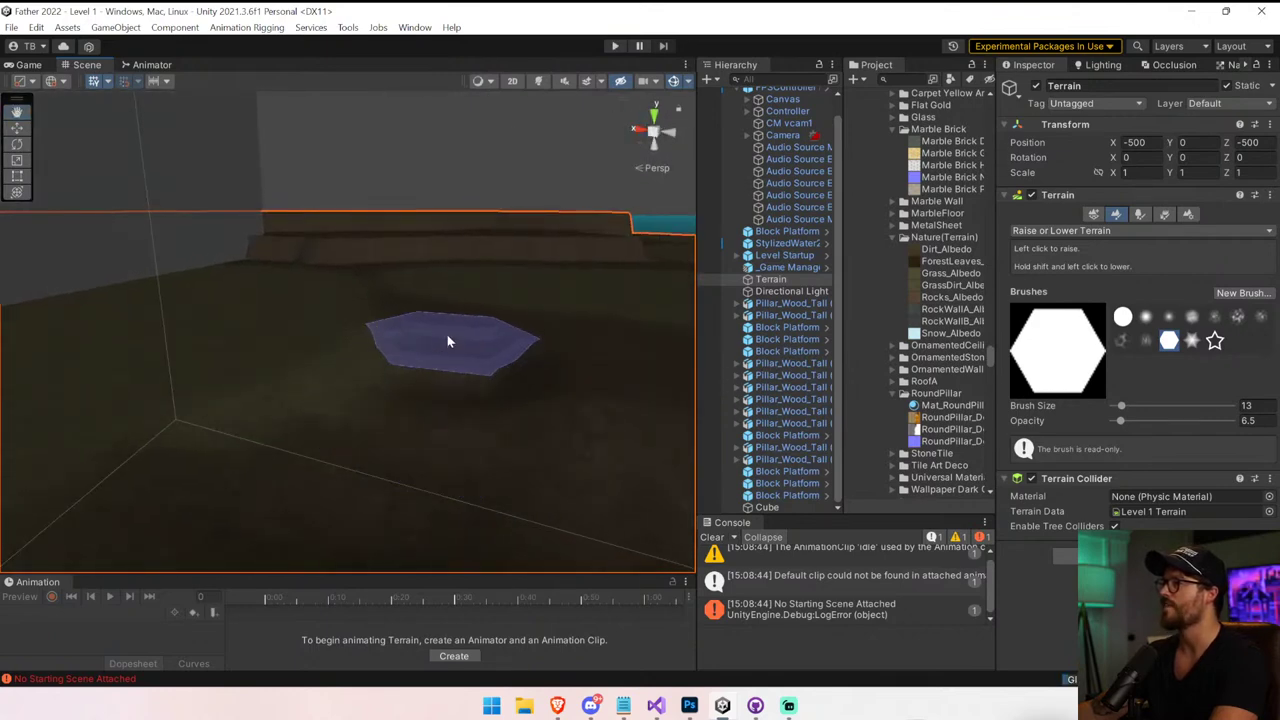
right_drag(643, 266, 1188, 239)
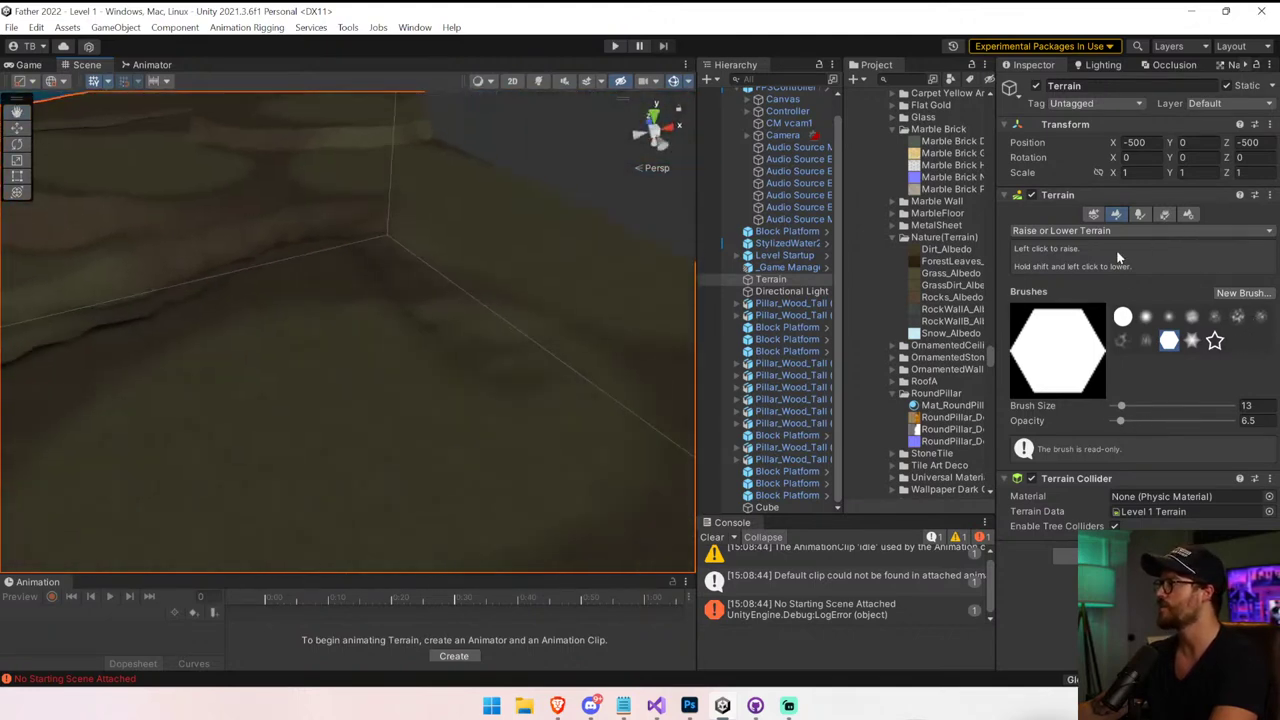
Switch to Smooth Height and soften the ridges on the plateaus beside the tower
click(1120, 232)
click(1068, 318)
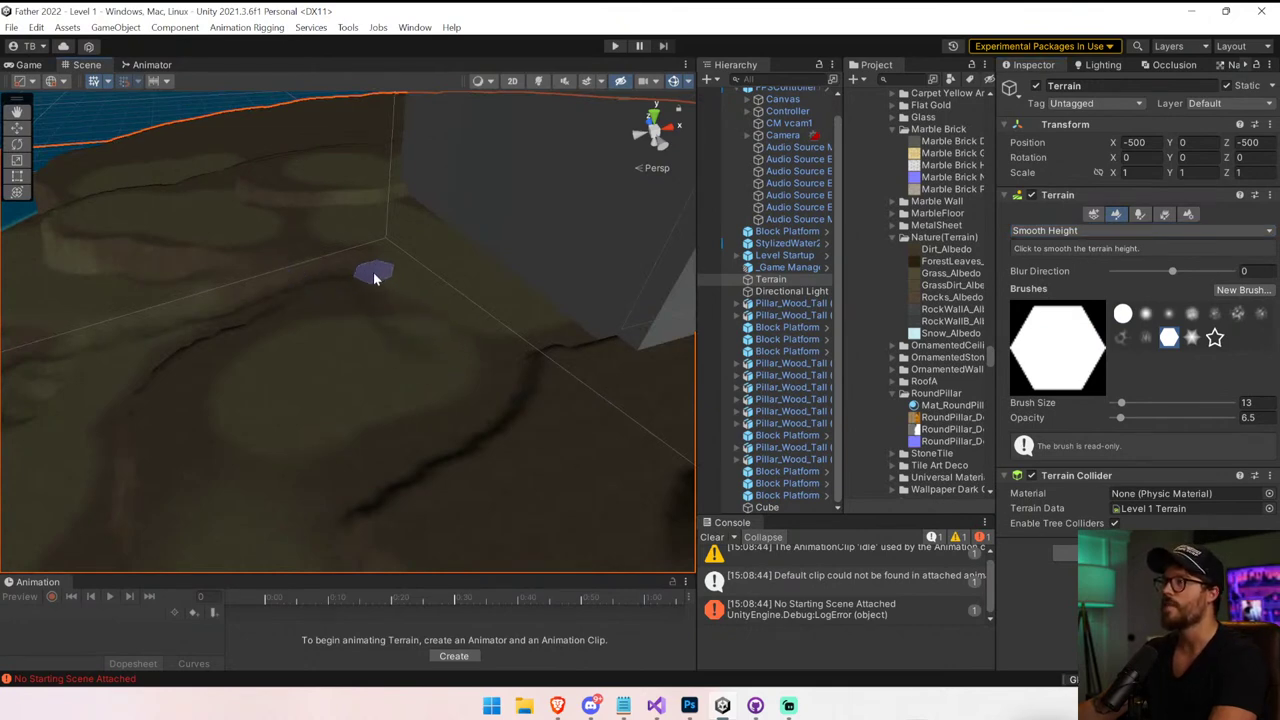
mouse_move(374, 278)
right_down()
mouse_move(295, 281)
mouse_move(371, 286)
mouse_move(446, 266)
right_up()
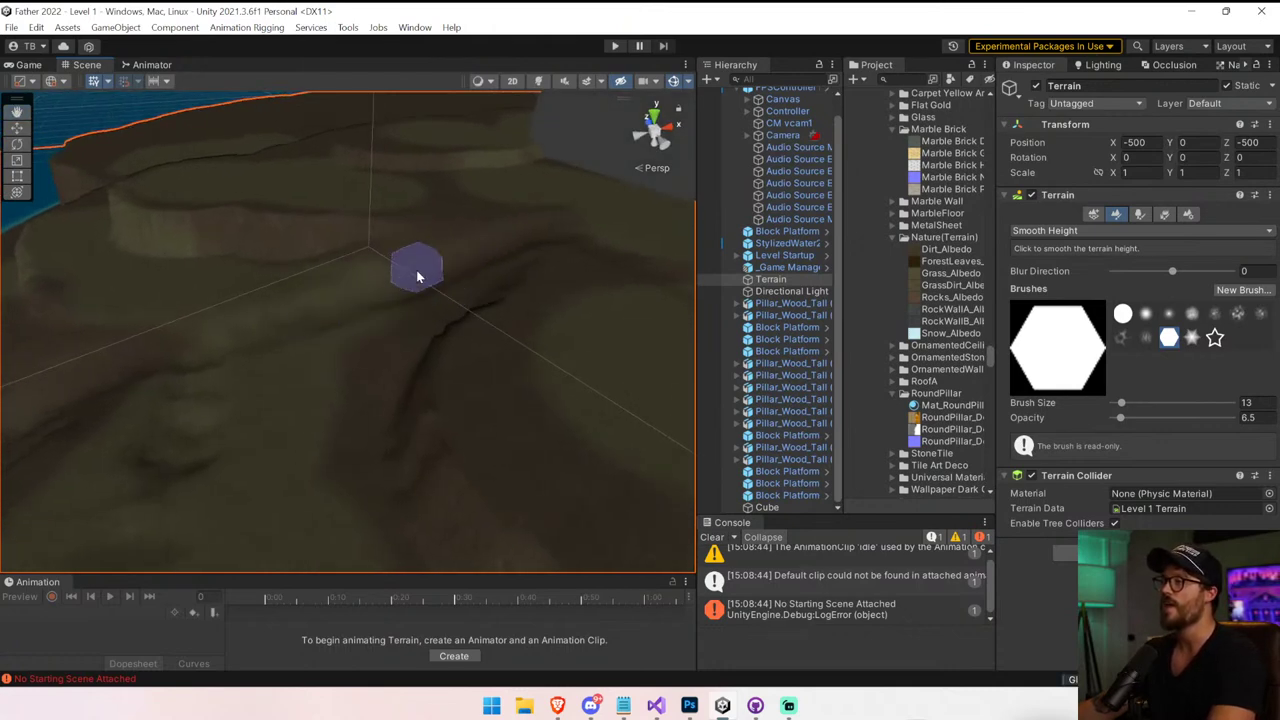
mouse_move(323, 352)
right_down()
mouse_move(263, 386)
mouse_move(316, 357)
right_up()
right_drag(234, 447, 323, 371)
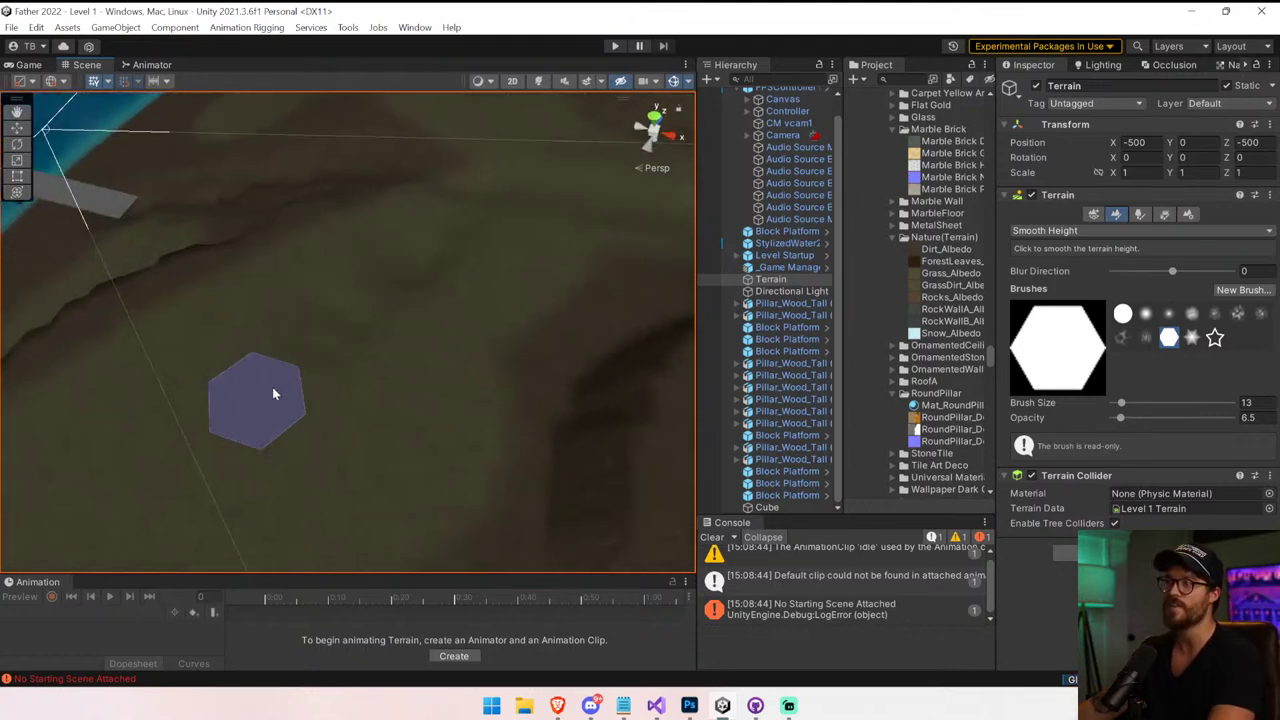
Smooth the slopes leading from the pier up toward the tower, raising the brush opacity to 10.3
right_drag(406, 289, 477, 249)
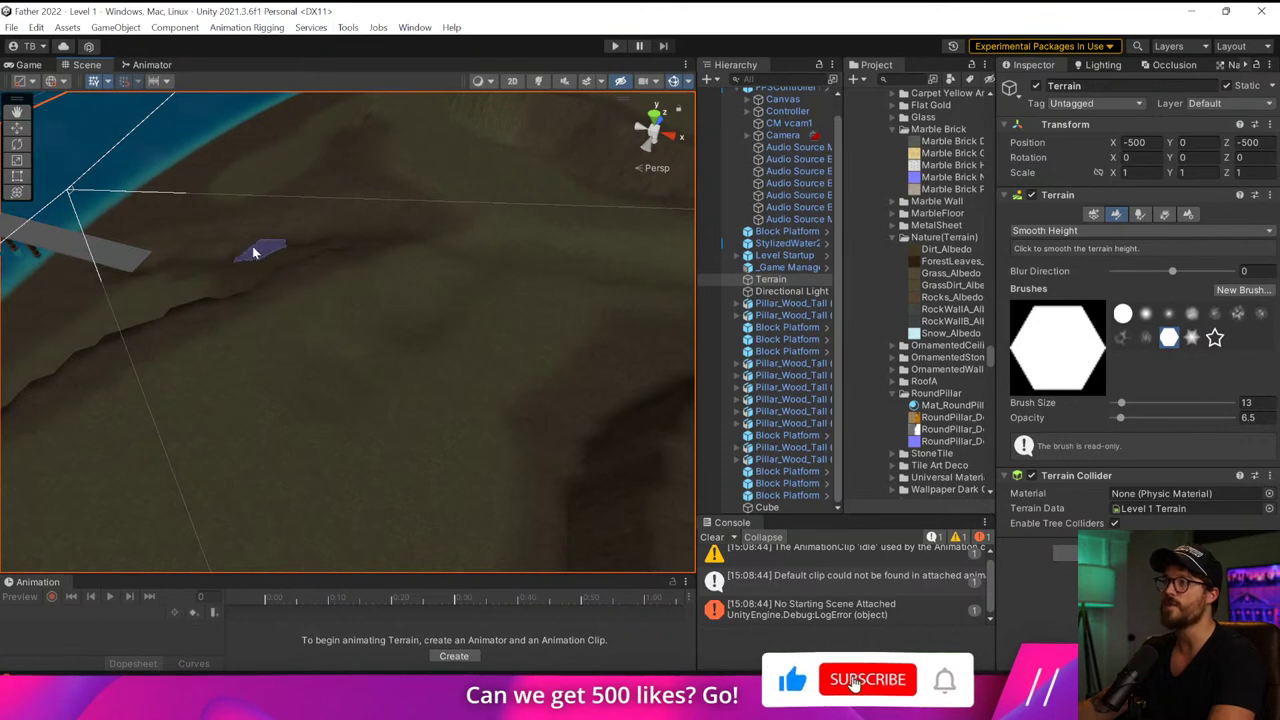
mouse_move(167, 264)
right_down()
mouse_move(186, 277)
mouse_move(457, 271)
mouse_move(489, 312)
right_up()
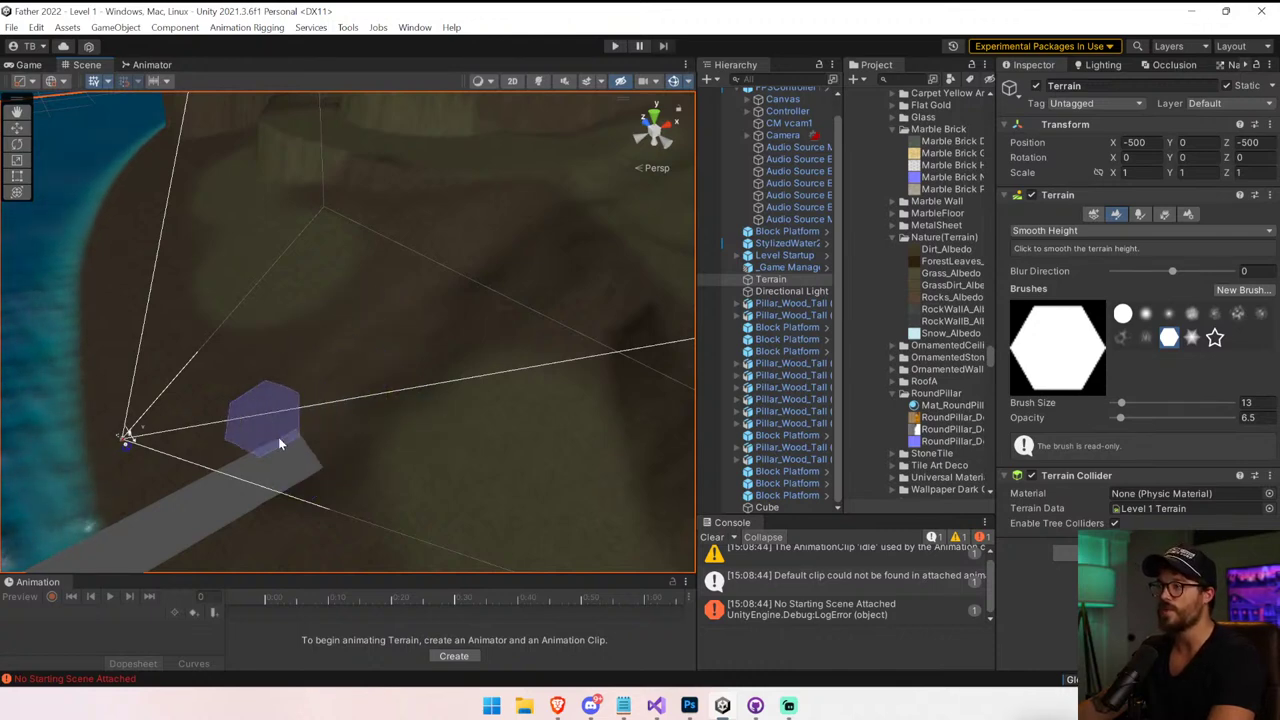
right_drag(279, 443, 397, 306)
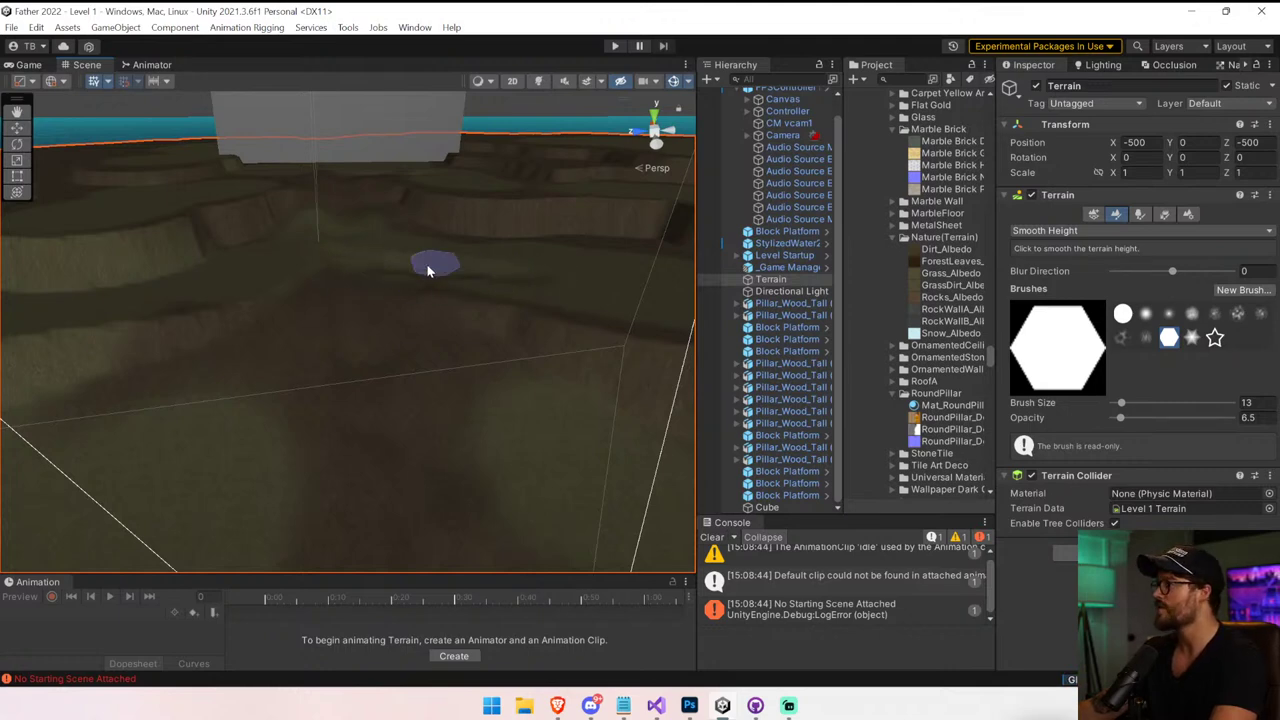
drag(1127, 419, 1131, 419)
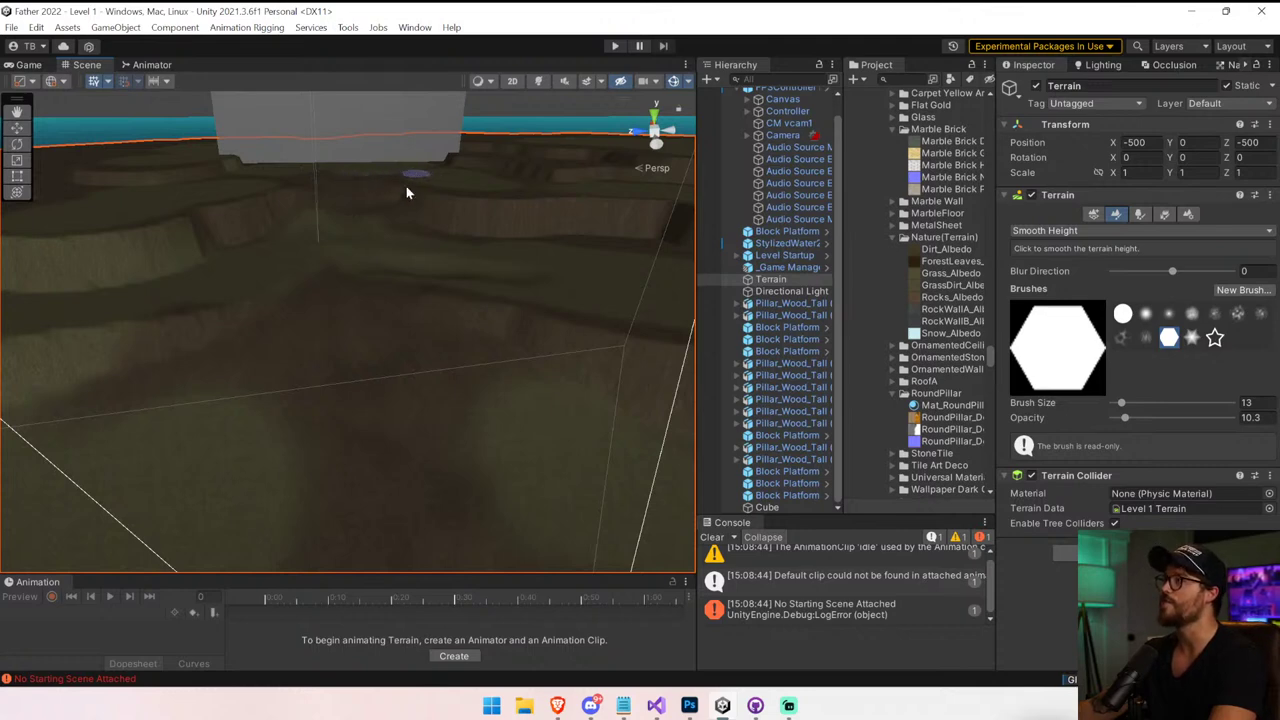
mouse_move(406, 188)
alt+mouse_down()
mouse_move(463, 363)
mouse_move(508, 371)
alt+mouse_up()
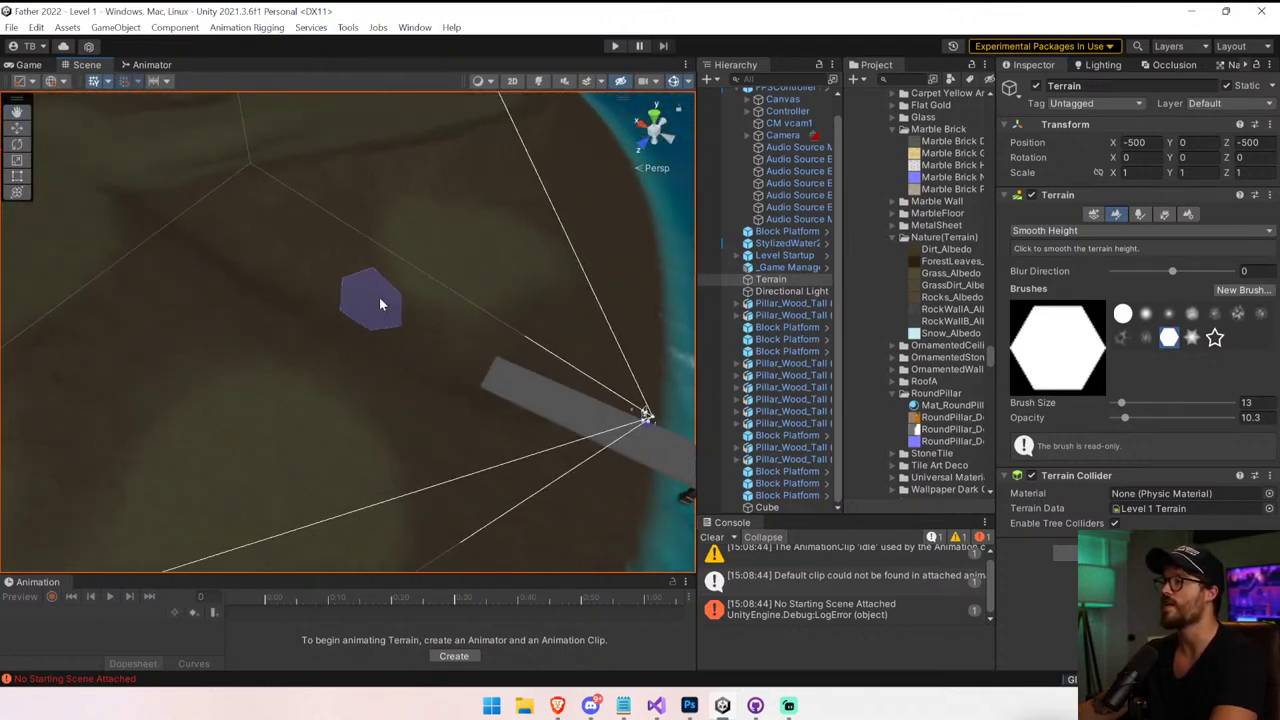
Smooth the slopes on the route between the pier and the tower further, with the brush opacity raised to 22.9
right_drag(228, 248, 330, 340)
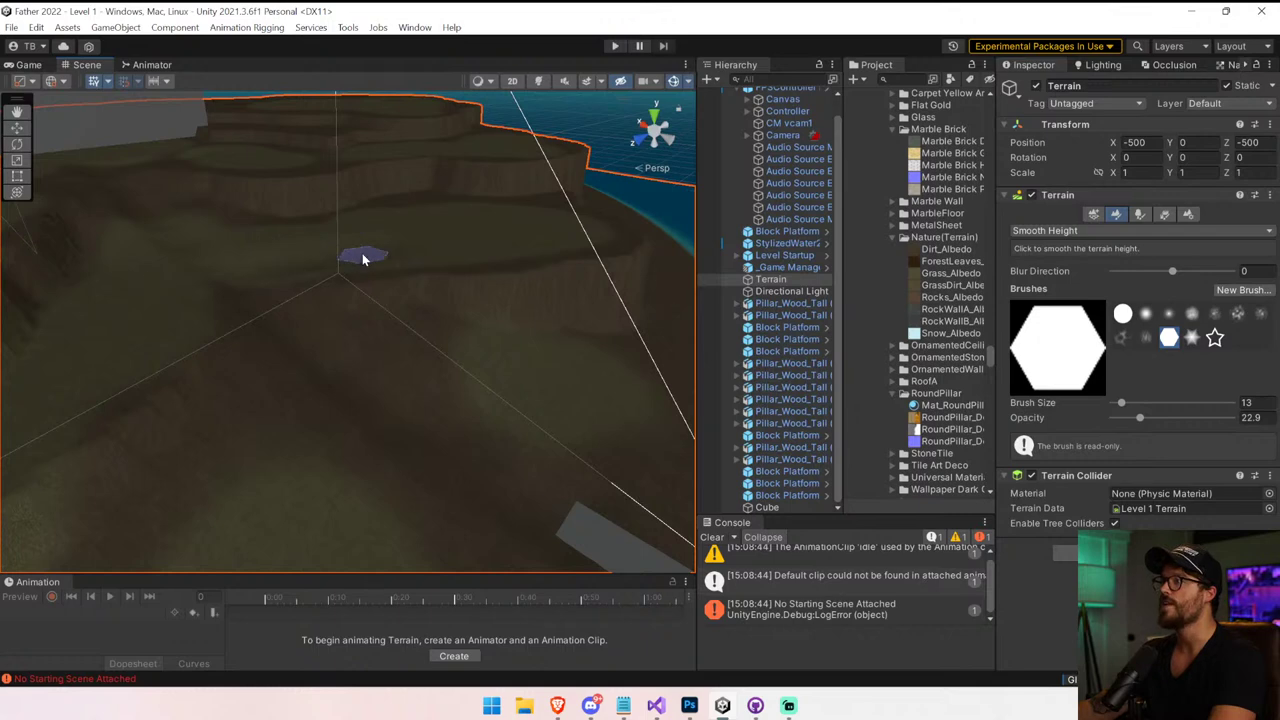
right_drag(404, 291, 417, 303)
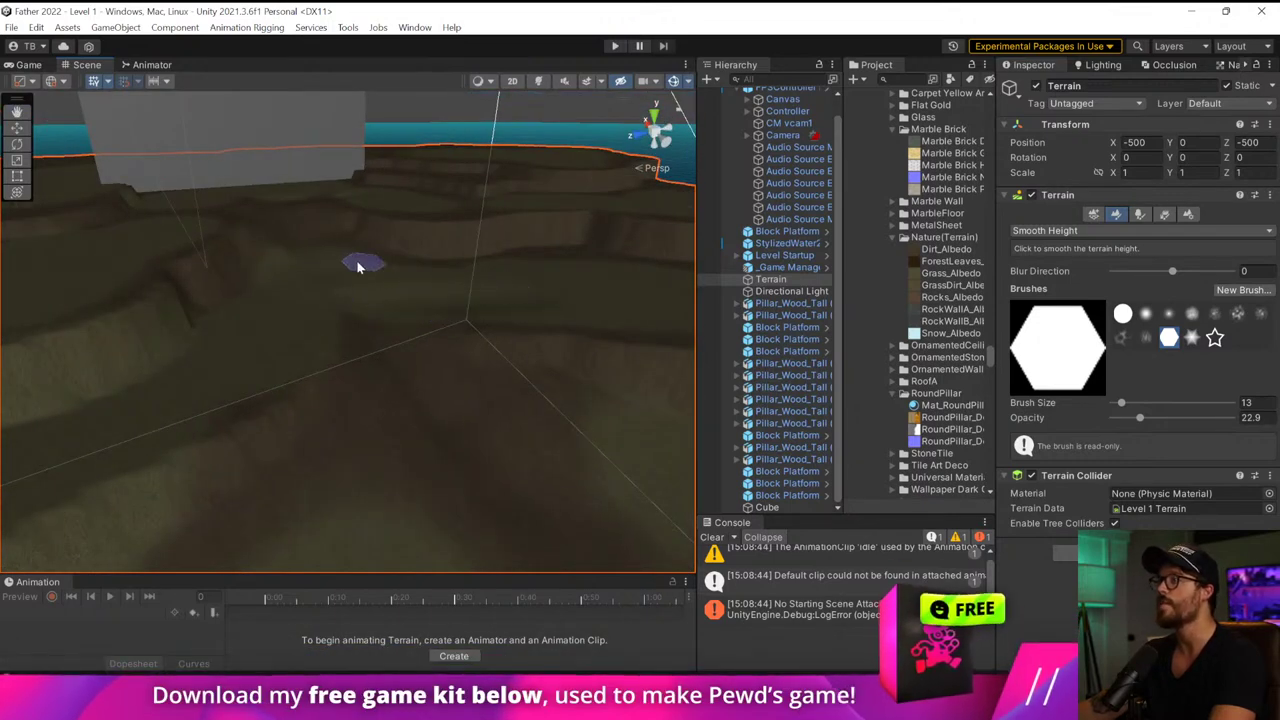
right_drag(427, 299, 373, 274)
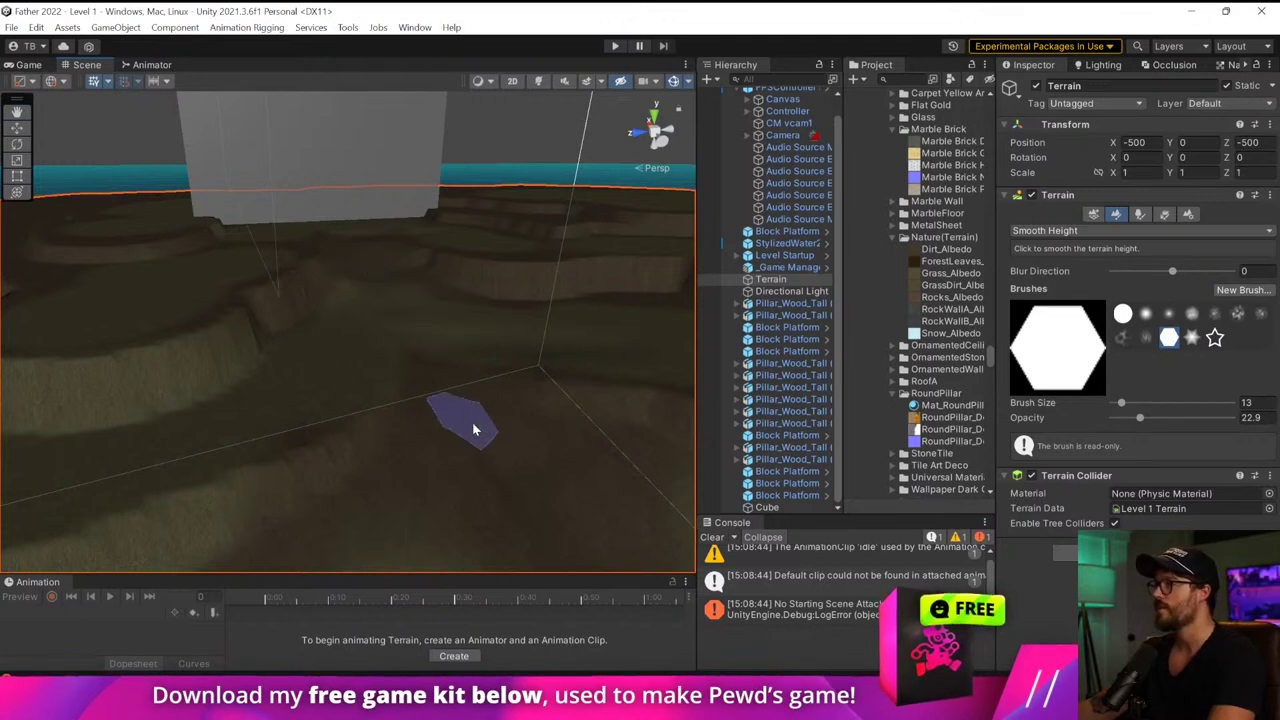
right_drag(536, 492, 582, 540)
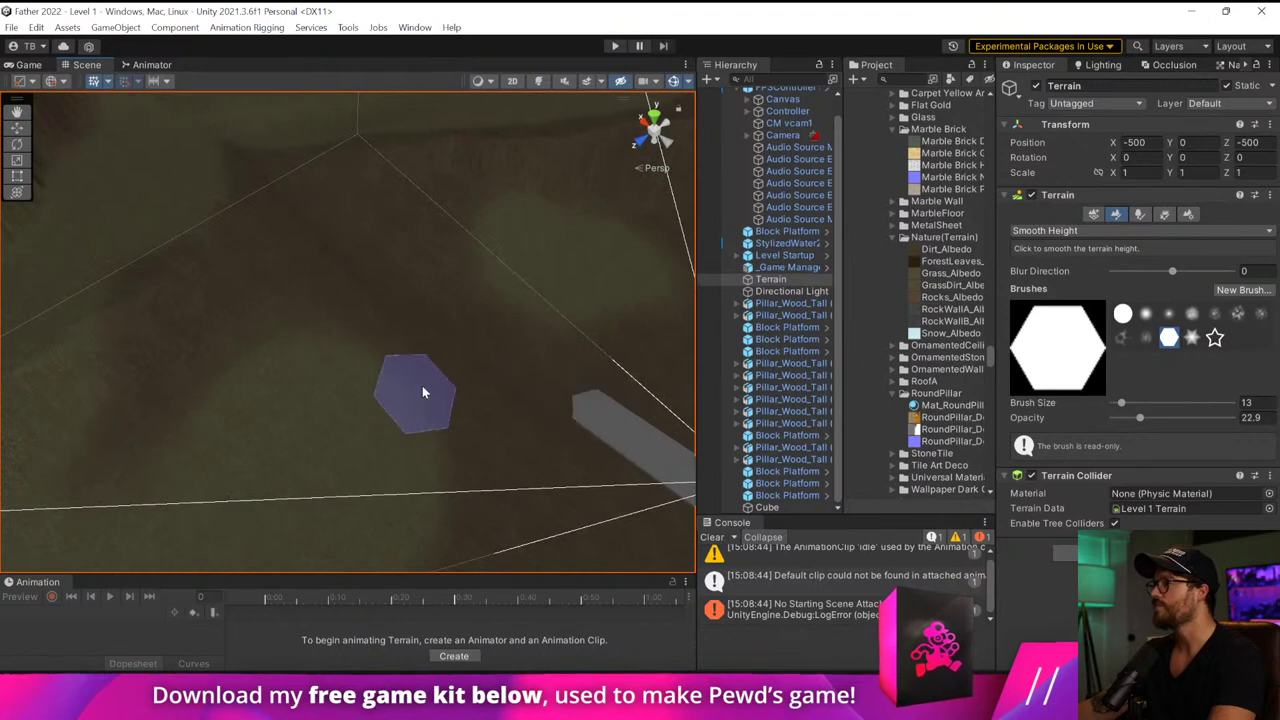
Play-test the level with the revolver equipped, walking from the pier up the smoothed slopes toward the tower
key(ctrl+p)
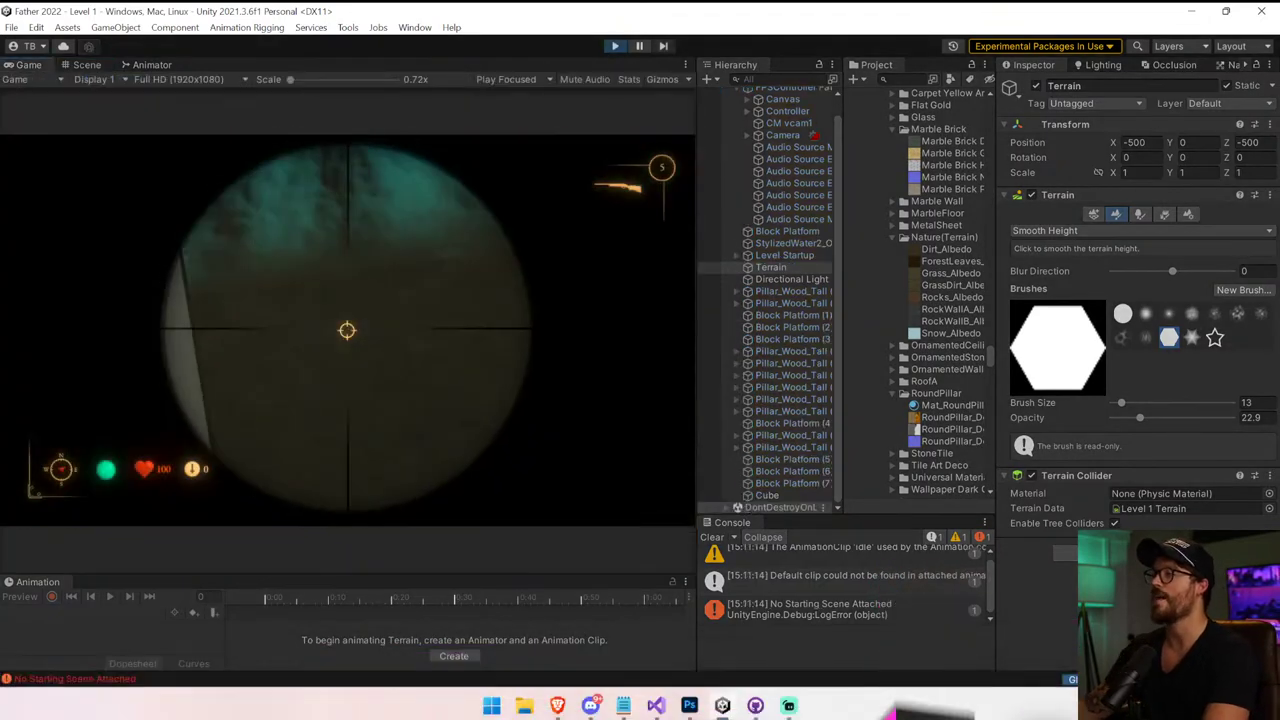
key(2)
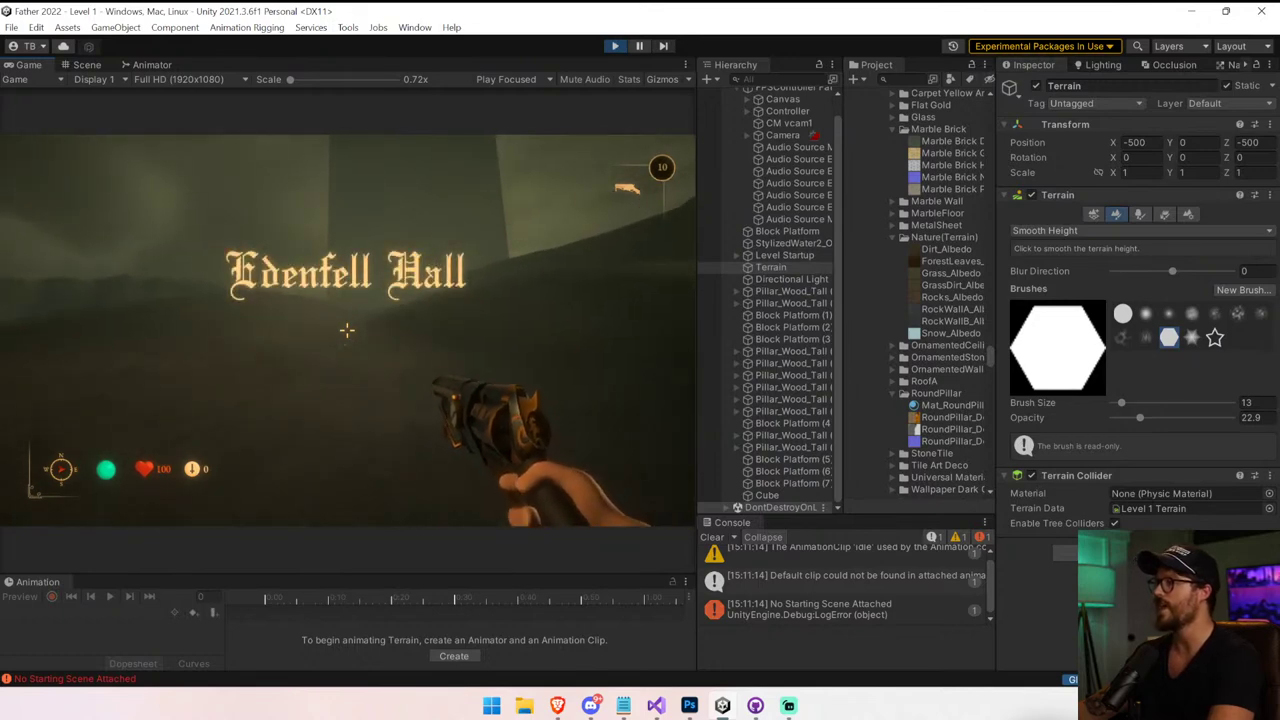
key(w)
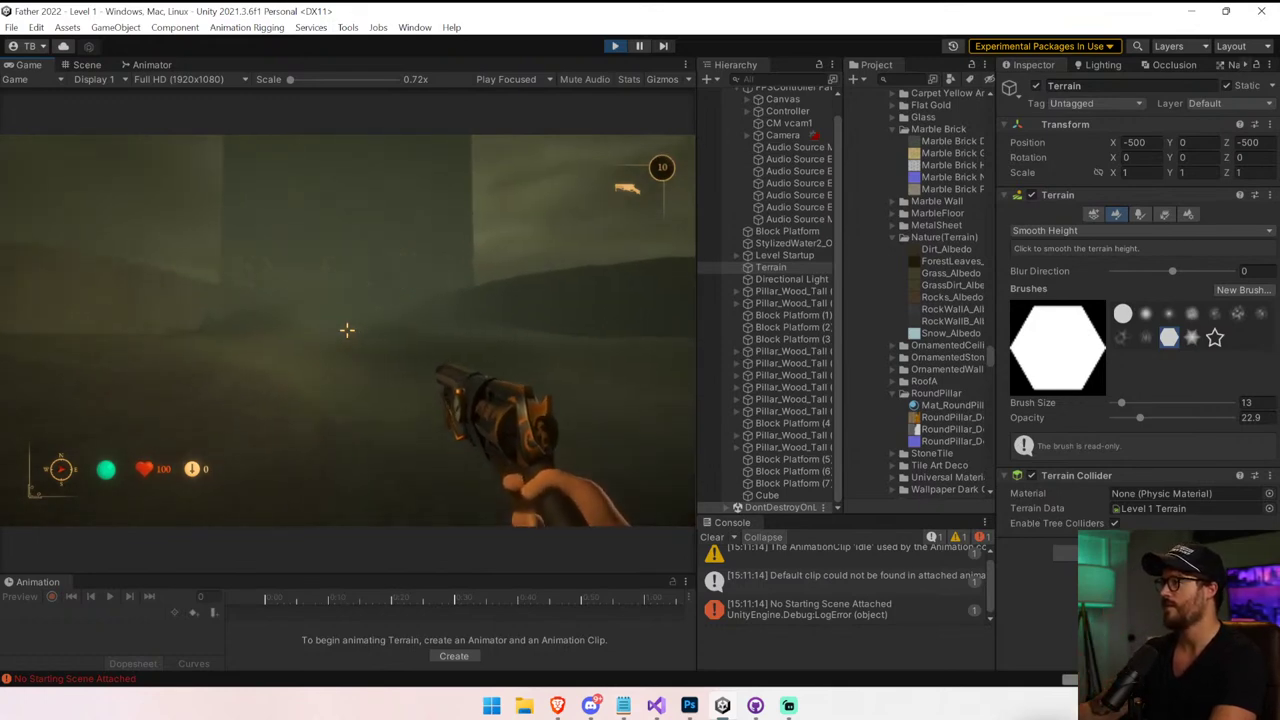
key(w)
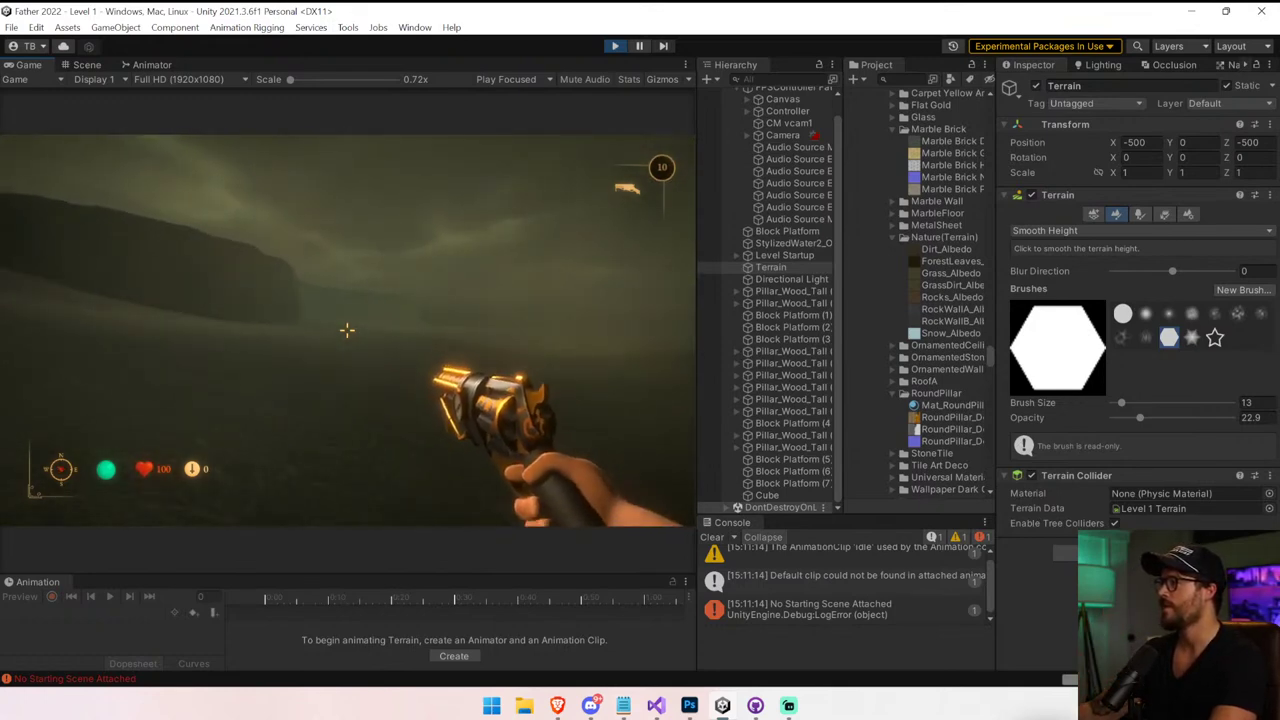
key(w)
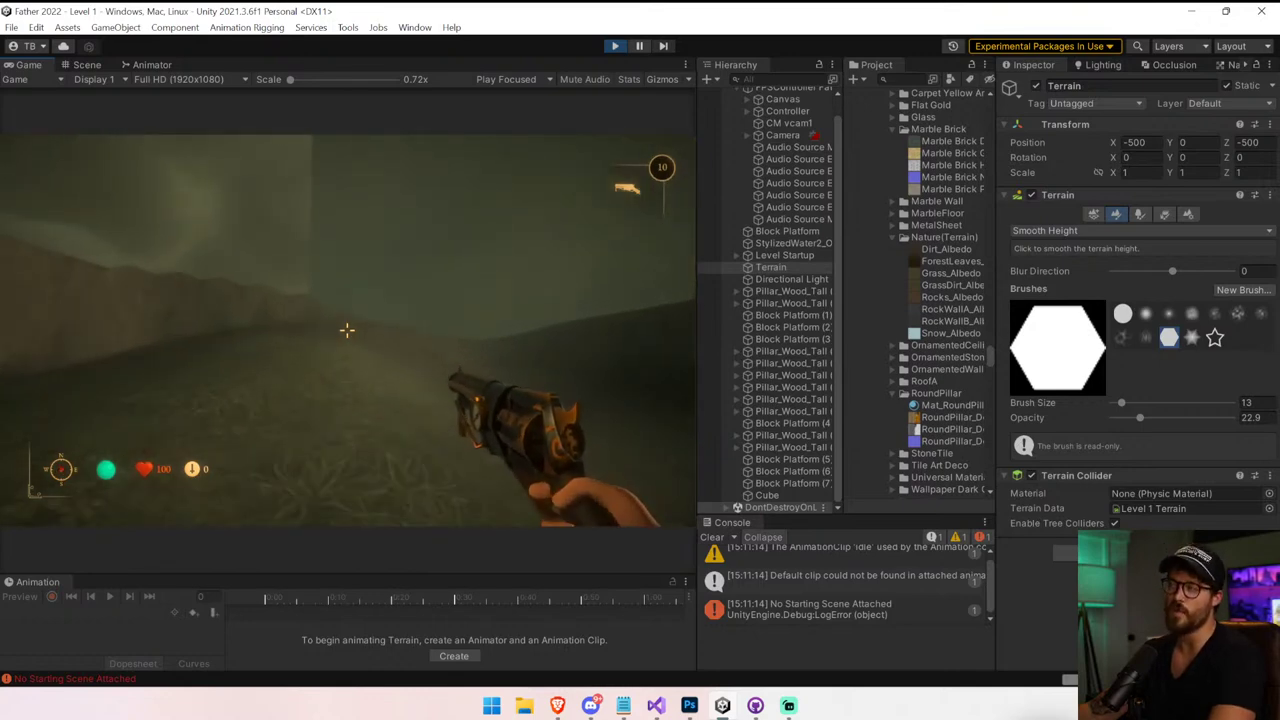
key(w)
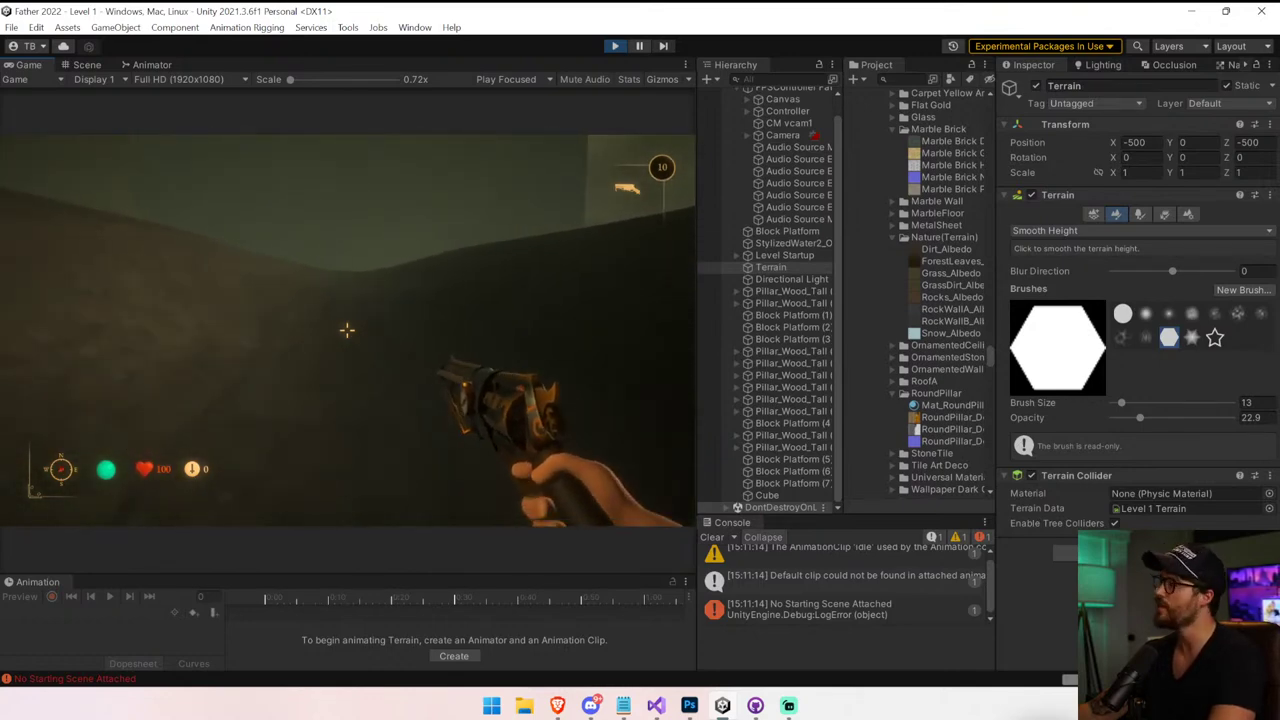
key(w)
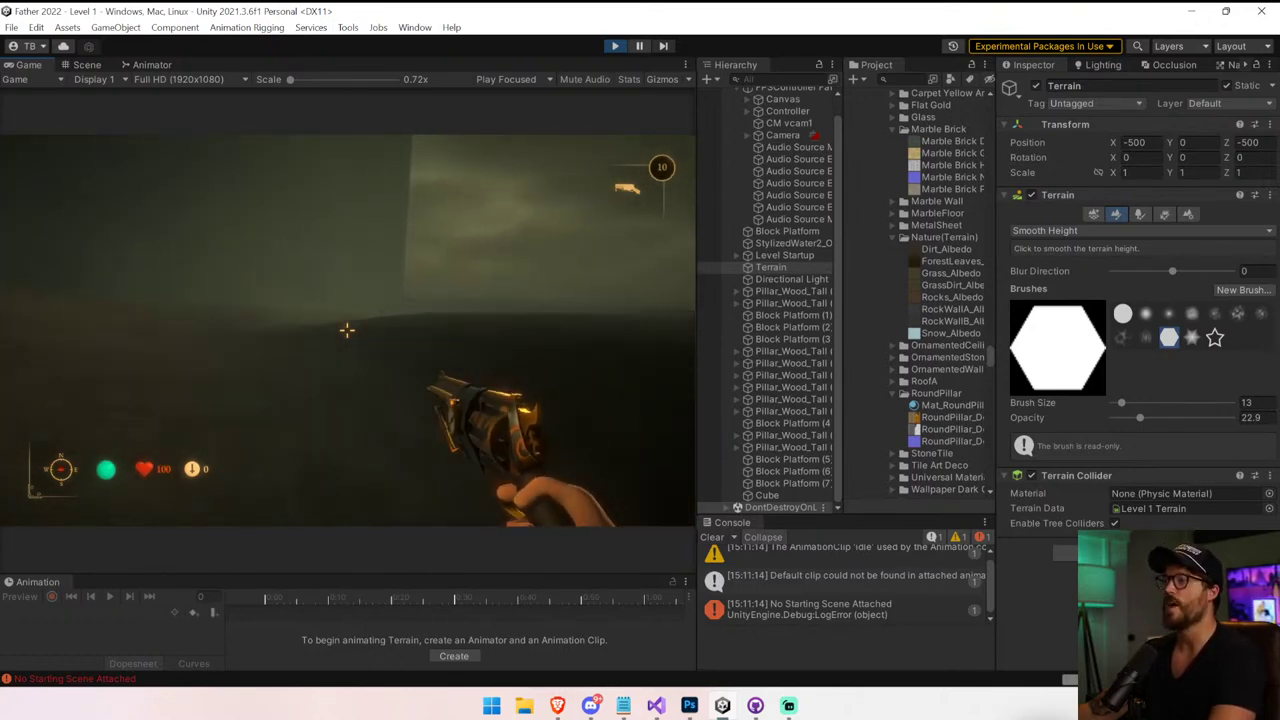
key(w)
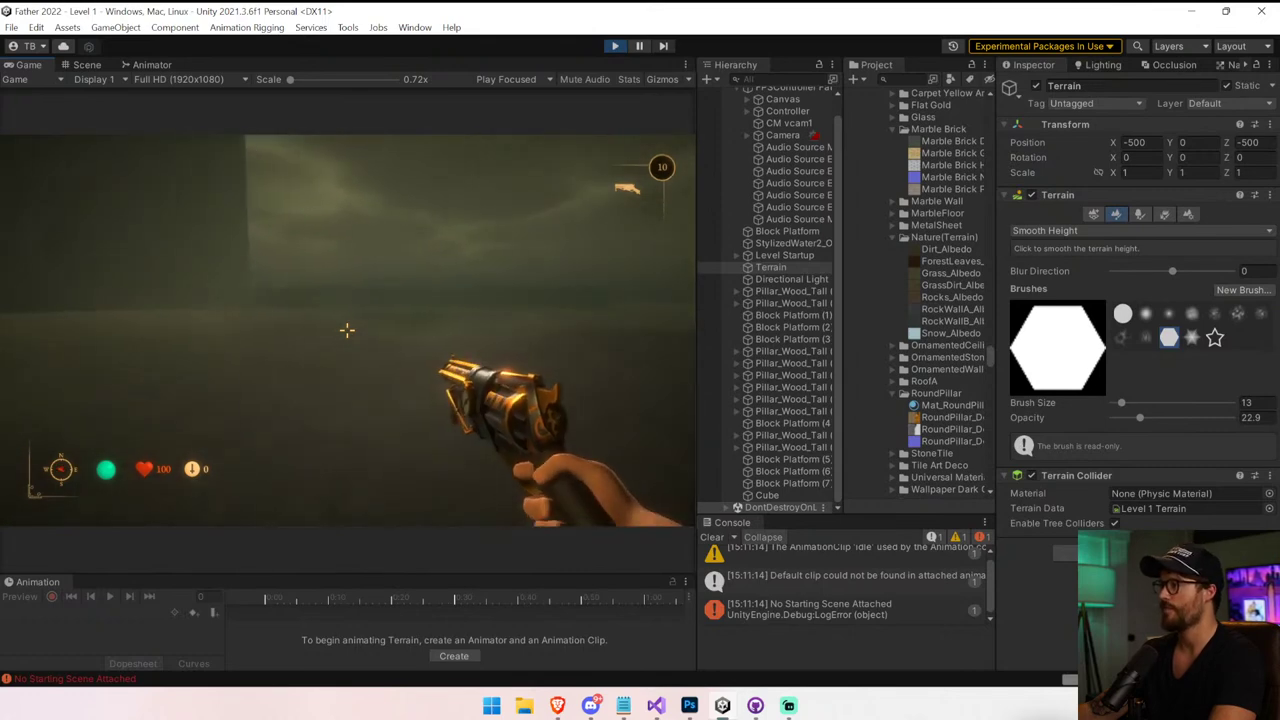
key(ctrl+p)
Search the project for "lamp" and place a Lamp_ArtDecoPole Variant beside the inland end of the pier
right_drag(348, 331, 177, 323)
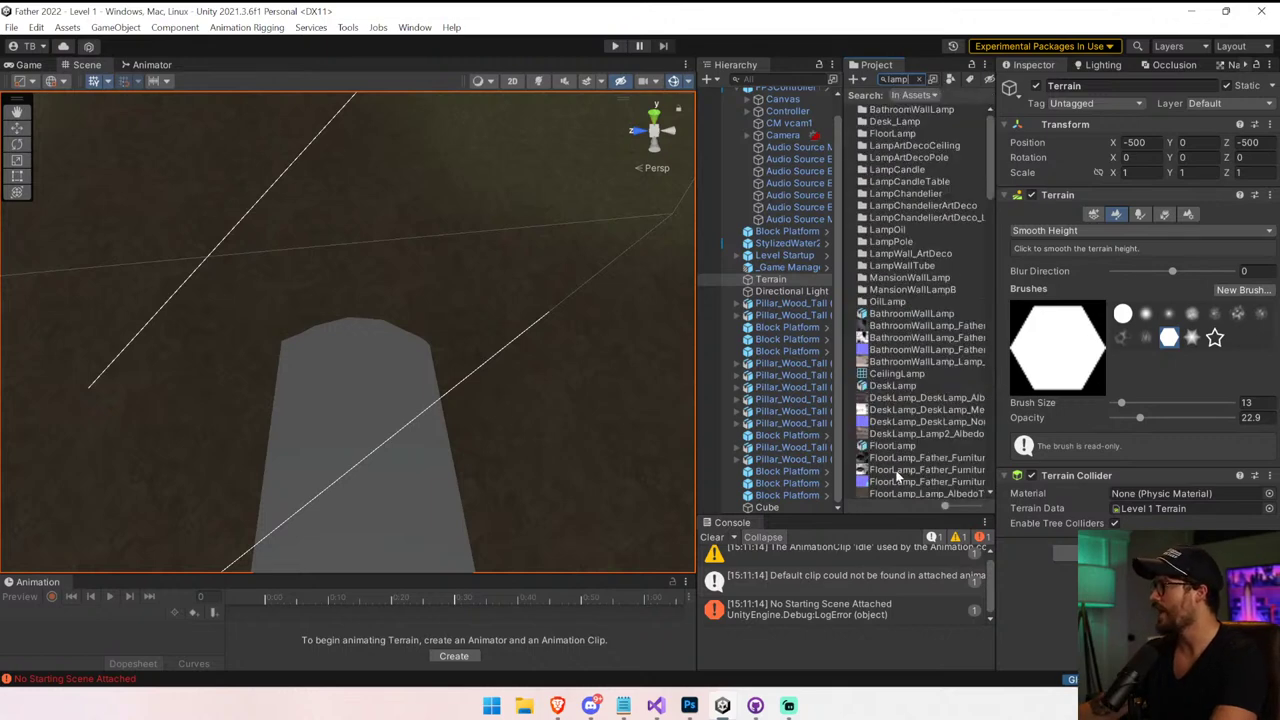
click(909, 450)
scroll(908, 447, down, 4)
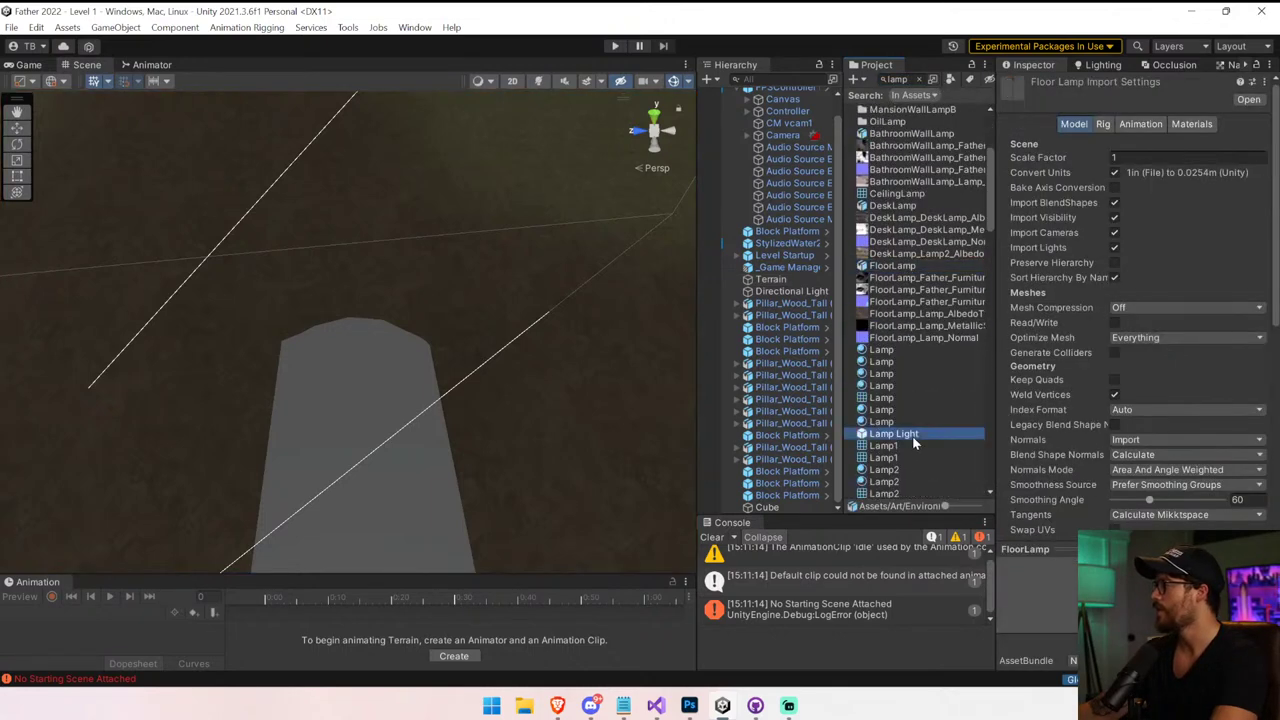
click(912, 436)
scroll(912, 435, down, 4)
click(913, 443)
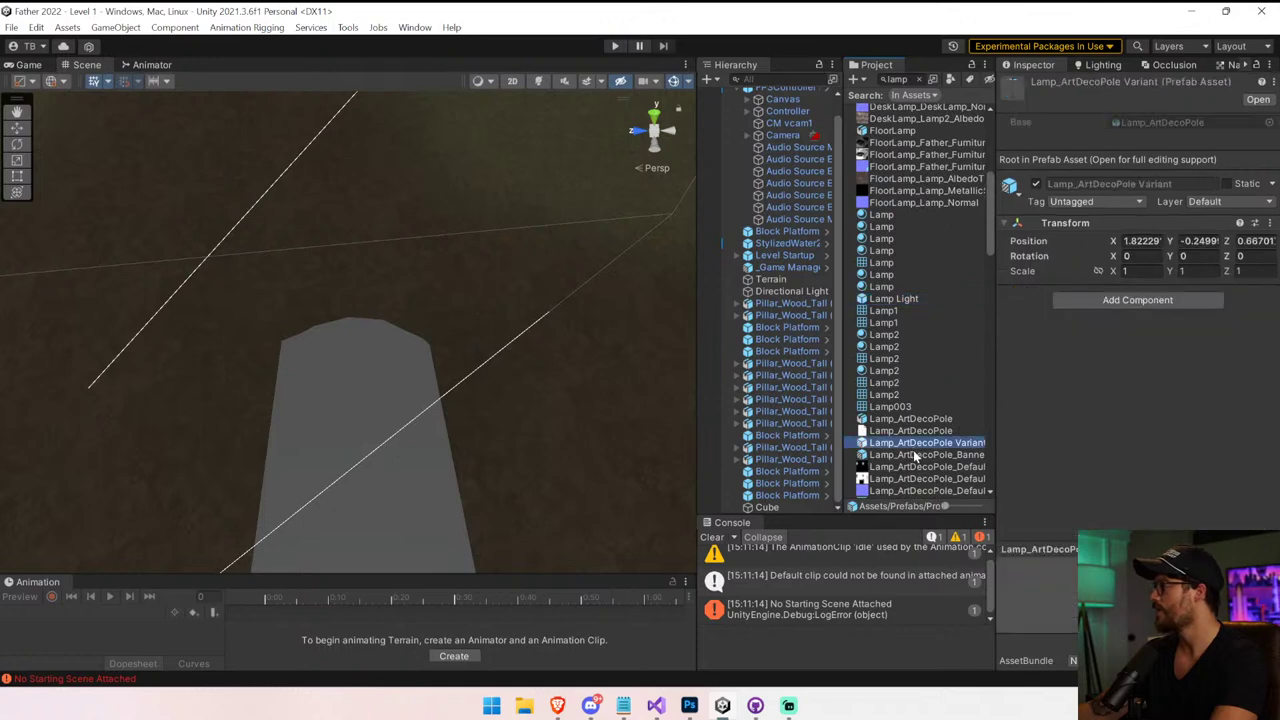
drag(913, 443, 451, 331)
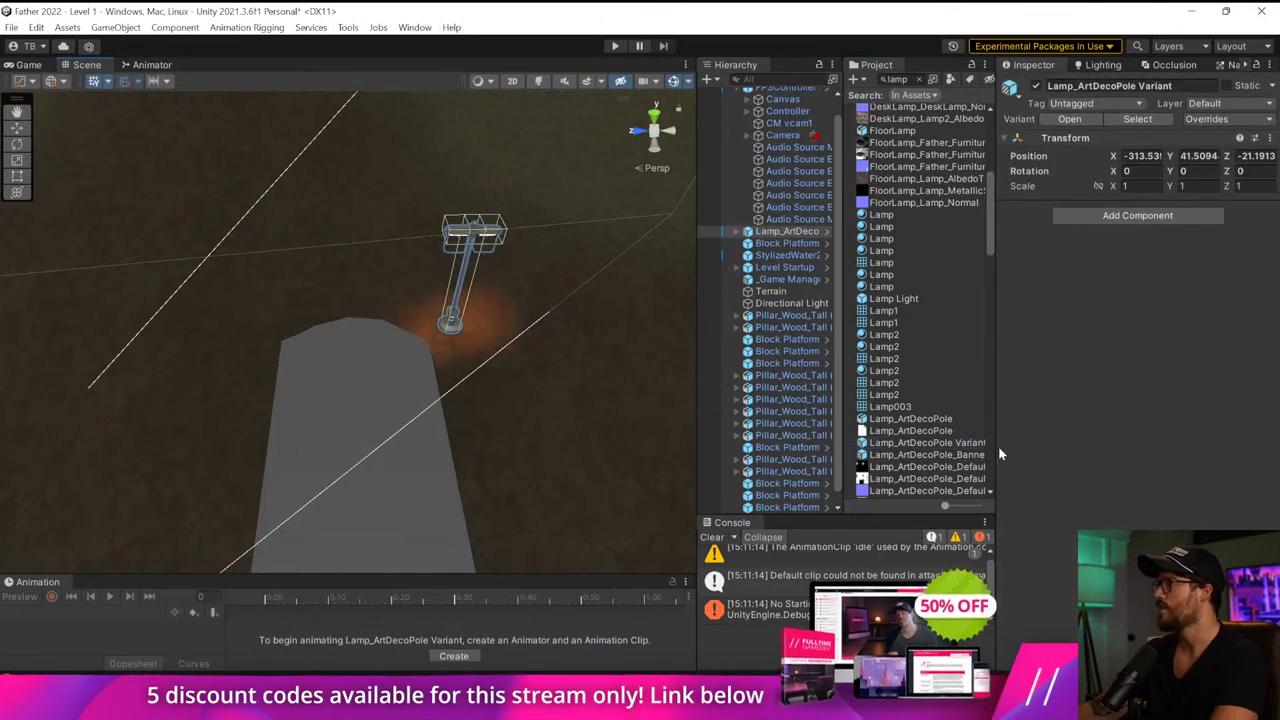
Rotate the lamp pole to about -90 degrees around its vertical axis
drag(993, 409, 1205, 410)
double_click(800, 231)
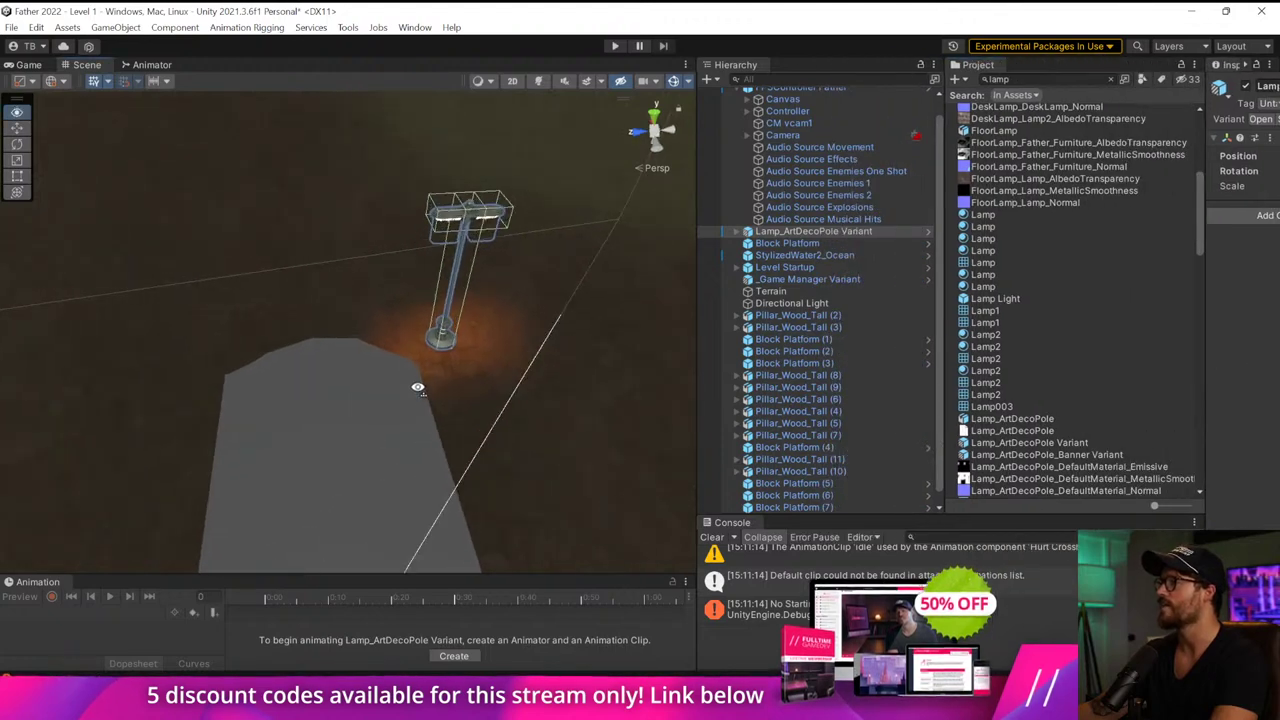
click(17, 145)
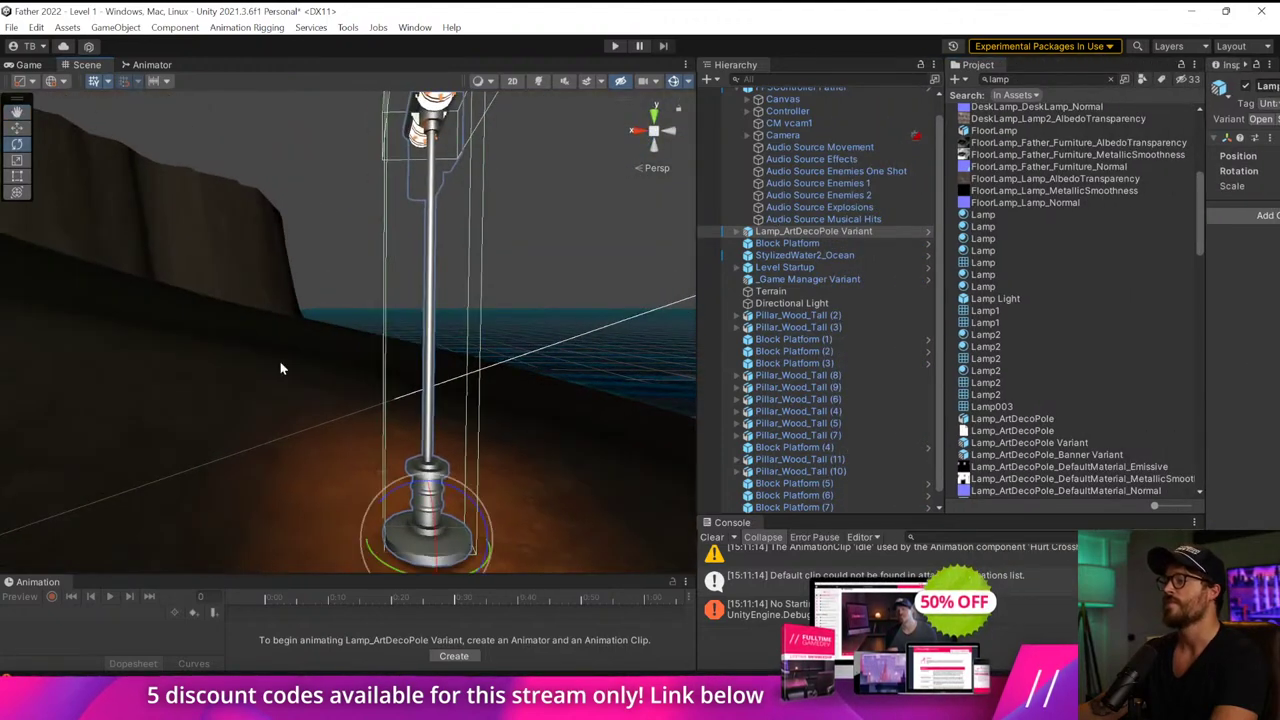
right_drag(388, 482, 400, 514)
drag(372, 495, 531, 515)
right_drag(532, 513, 544, 326)
Assign the PoleBanner texture from the lamp's asset folder as the Base Map of the LightPole's material and view the darkened pole
click(737, 231)
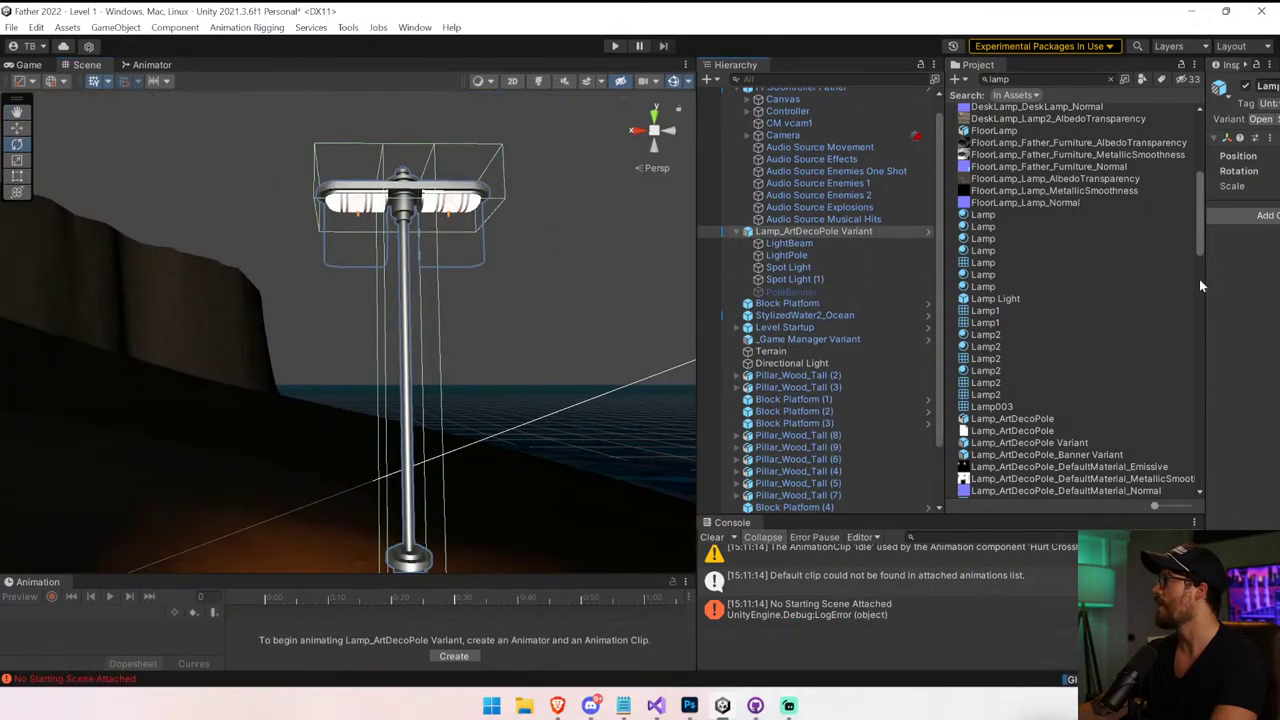
drag(1203, 279, 970, 265)
click(780, 256)
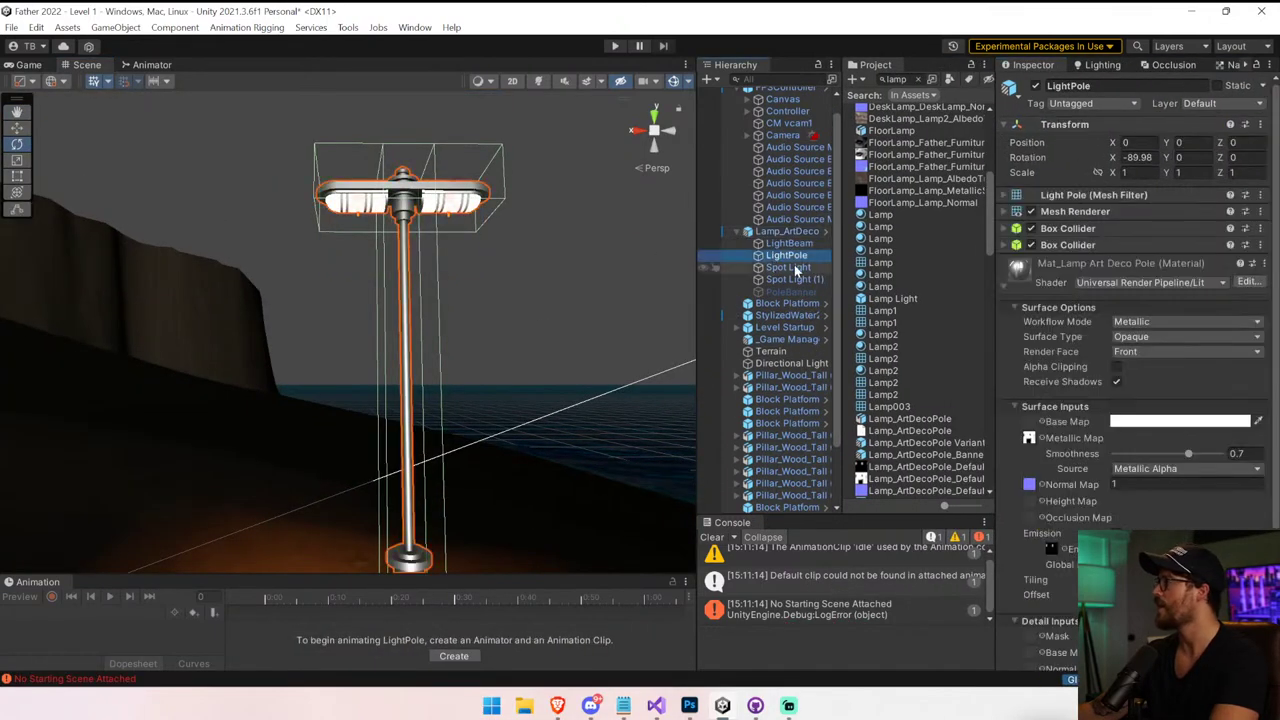
click(1029, 437)
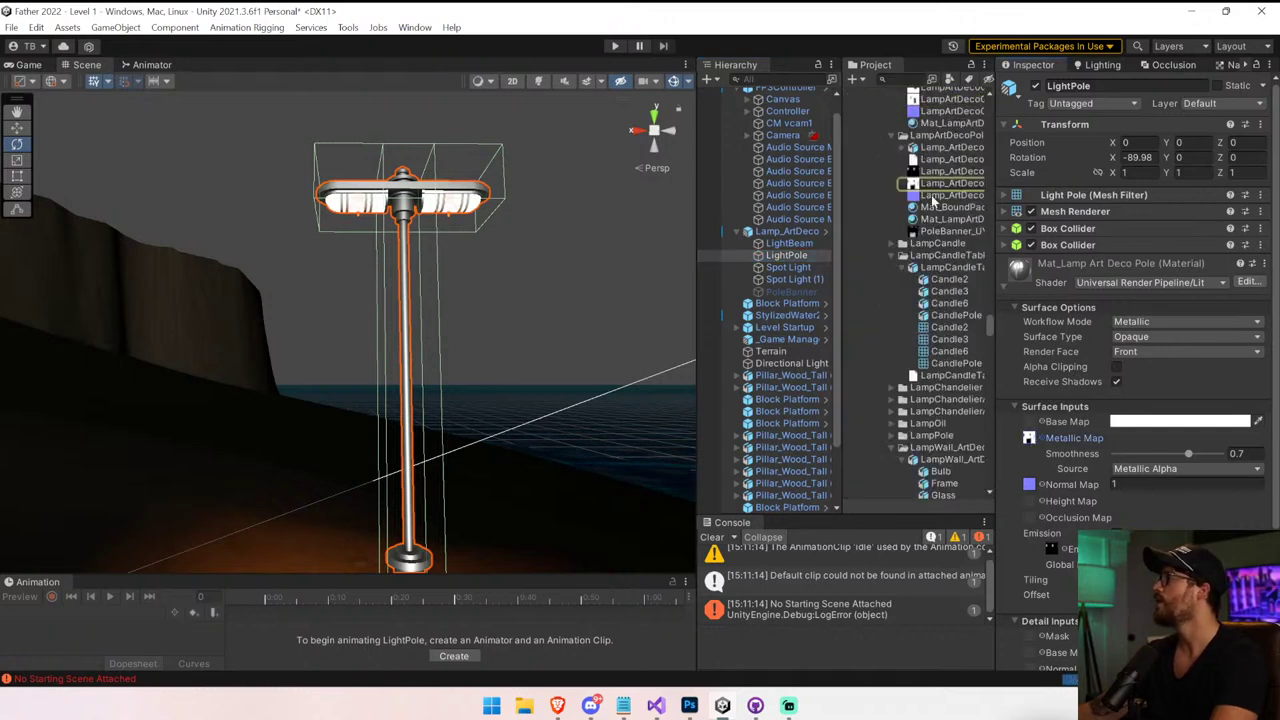
drag(1030, 427, 1029, 423)
right_drag(531, 354, 85, 232)
key(s)
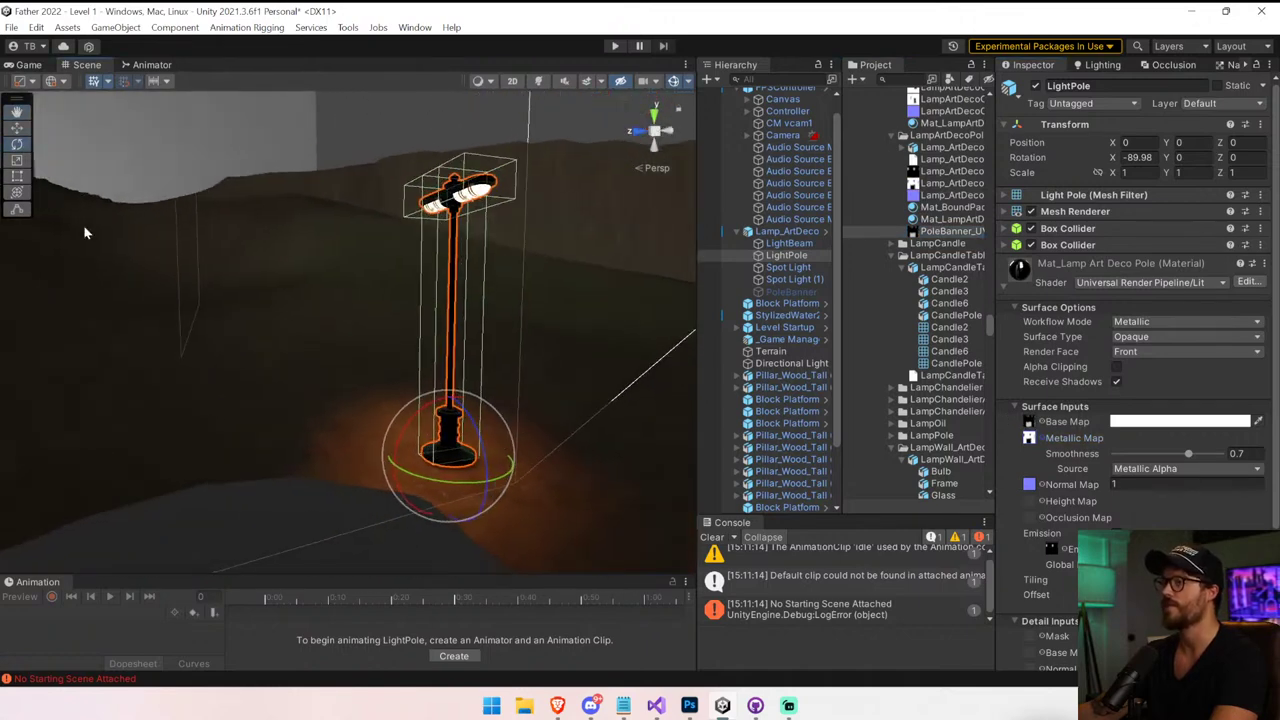
click(15, 130)
key(s)
right_drag(288, 282, 280, 292)
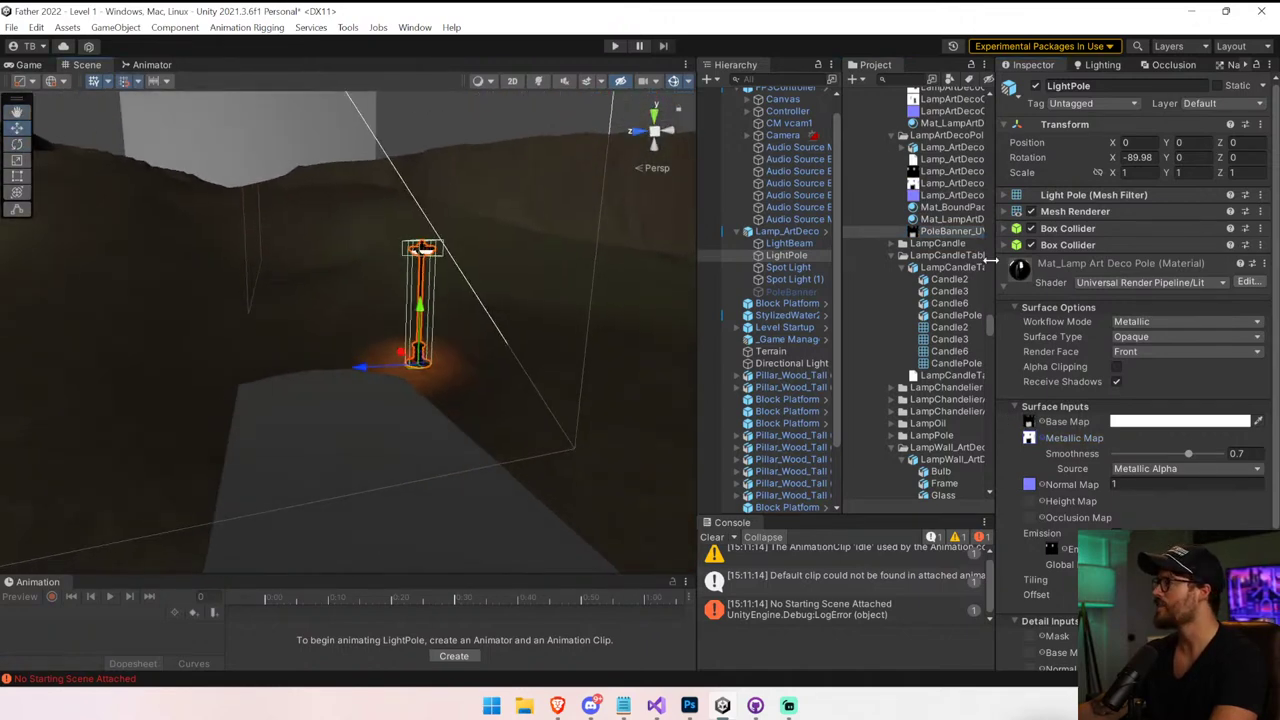
Examine the LampPole model and its textures in the project, and search the assets for "Lamp Pol"
click(940, 148)
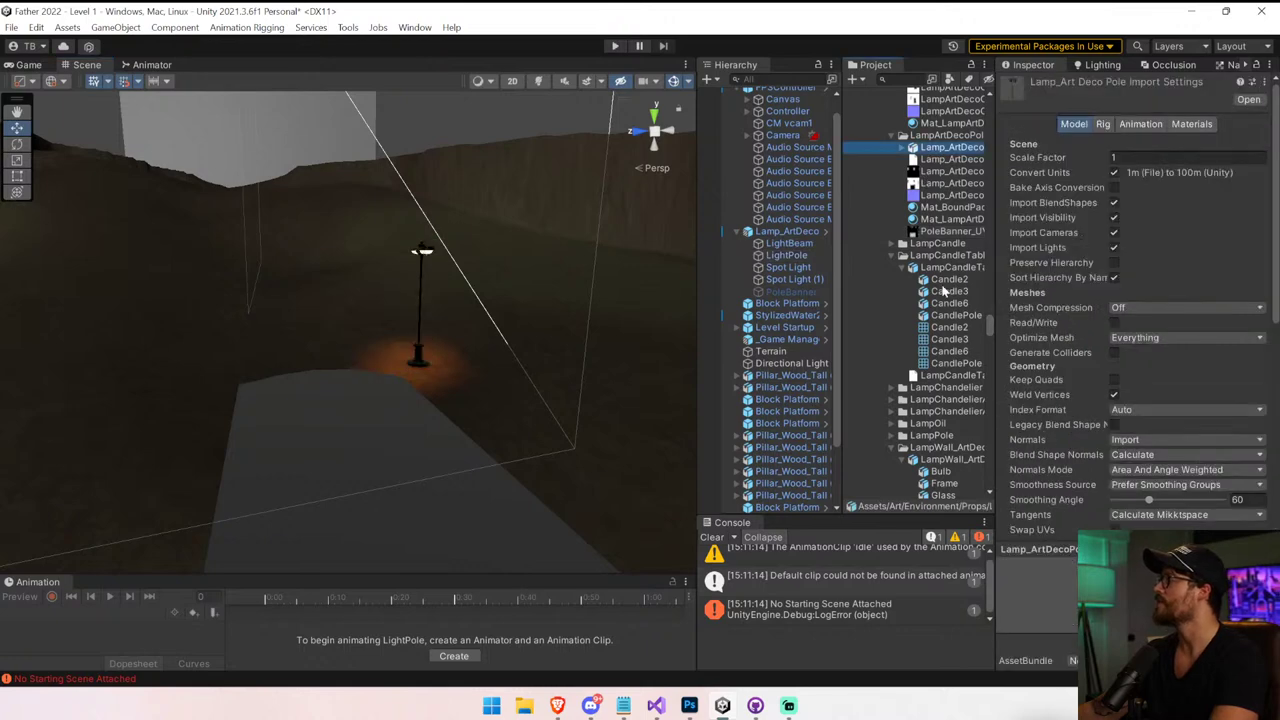
click(897, 437)
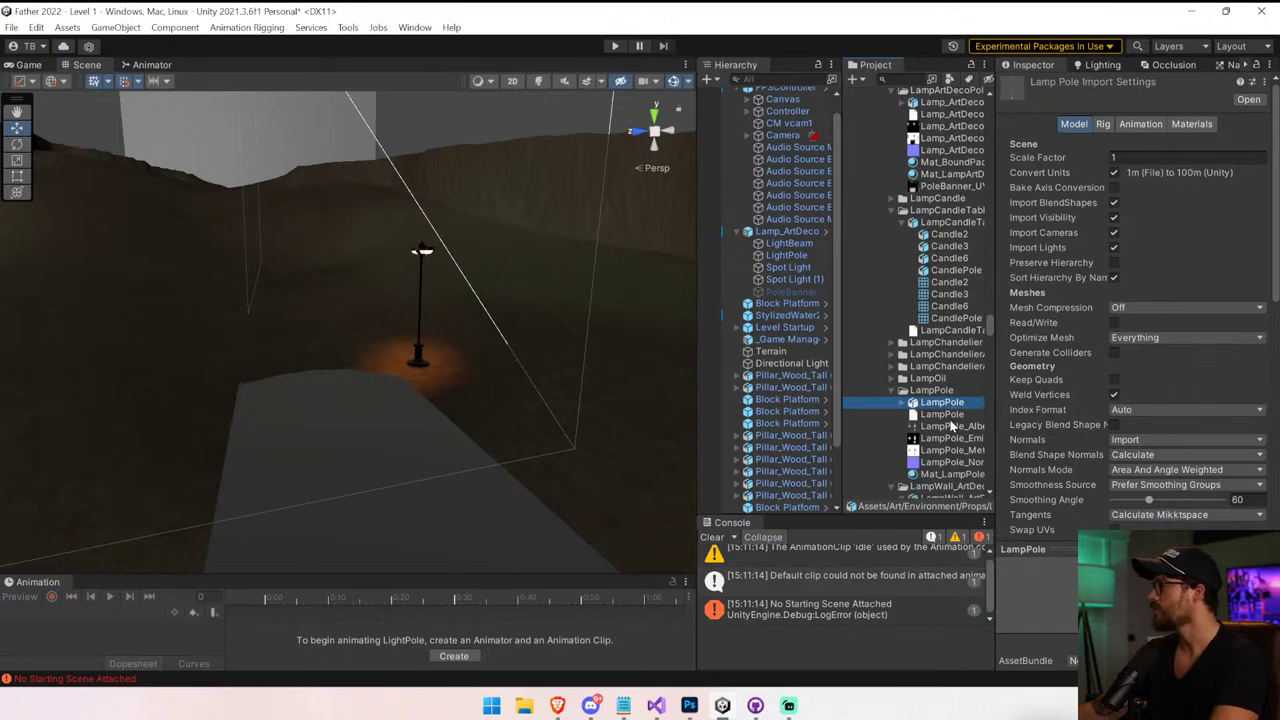
scroll(900, 225, down, 1)
click(896, 79)
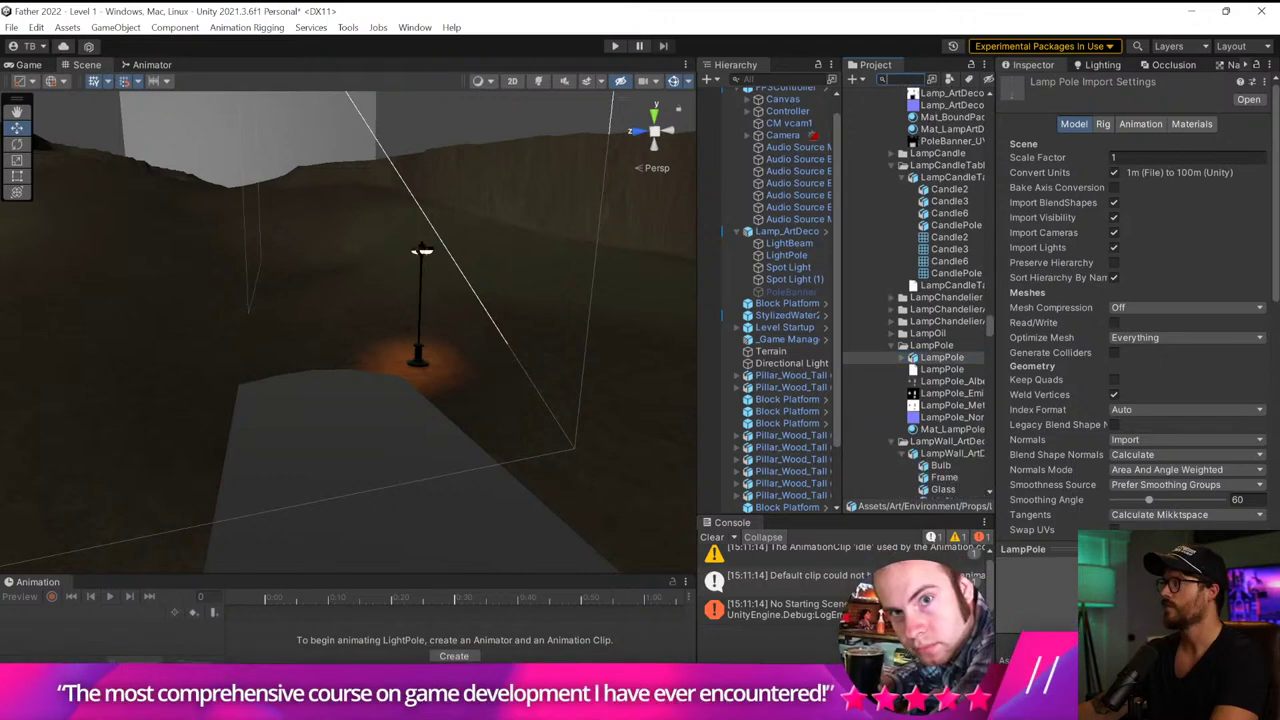
text(Kl)
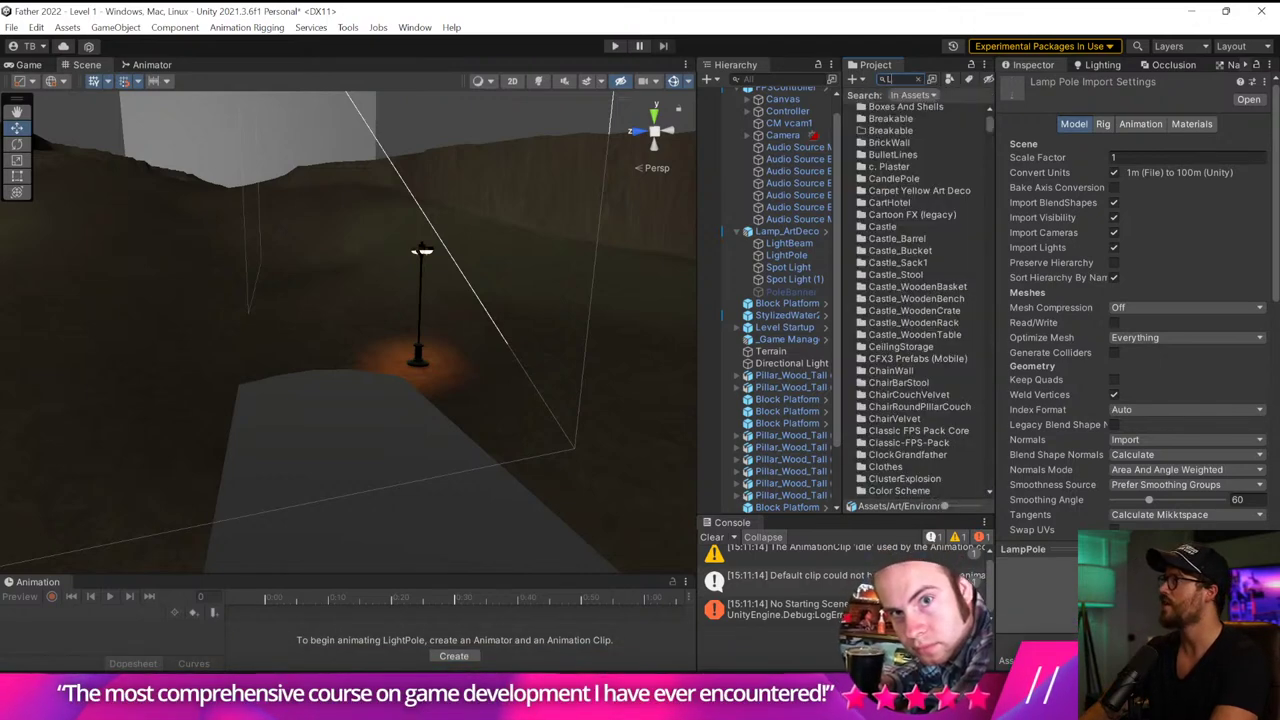
text(amp Pol)
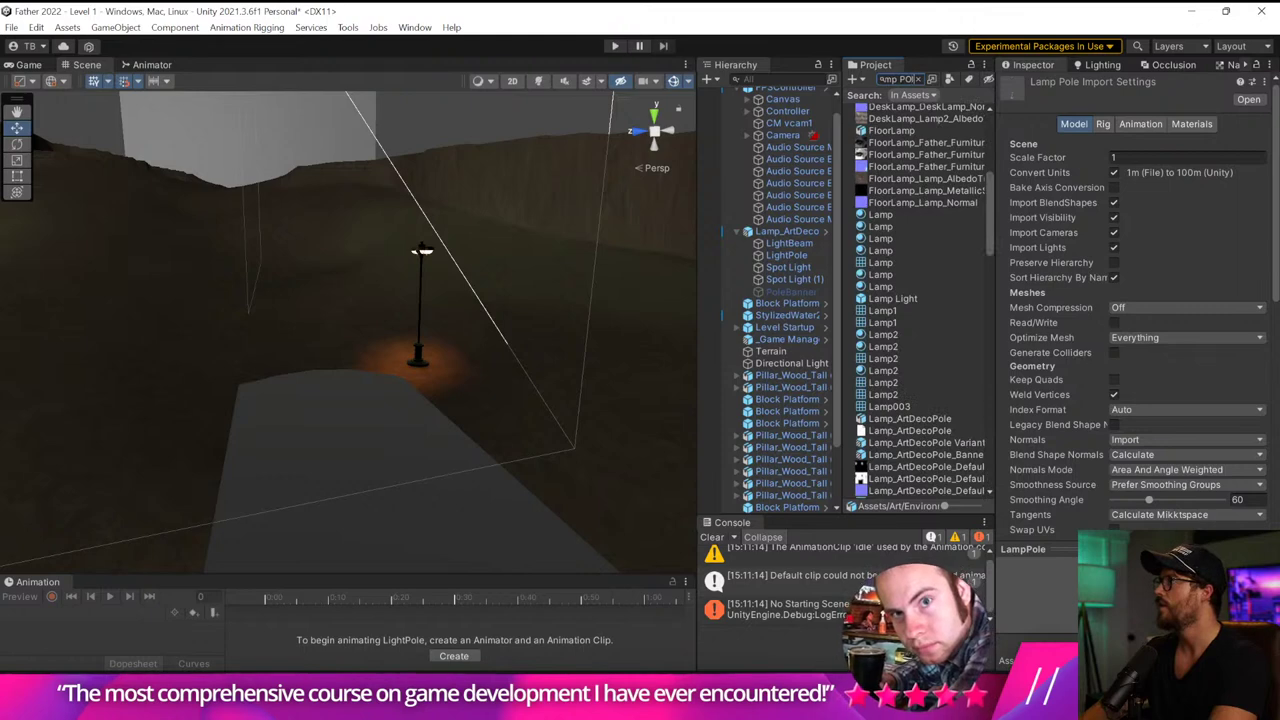
Try the LampPole Variant prefab beside the pier and remove it from the scene
click(917, 253)
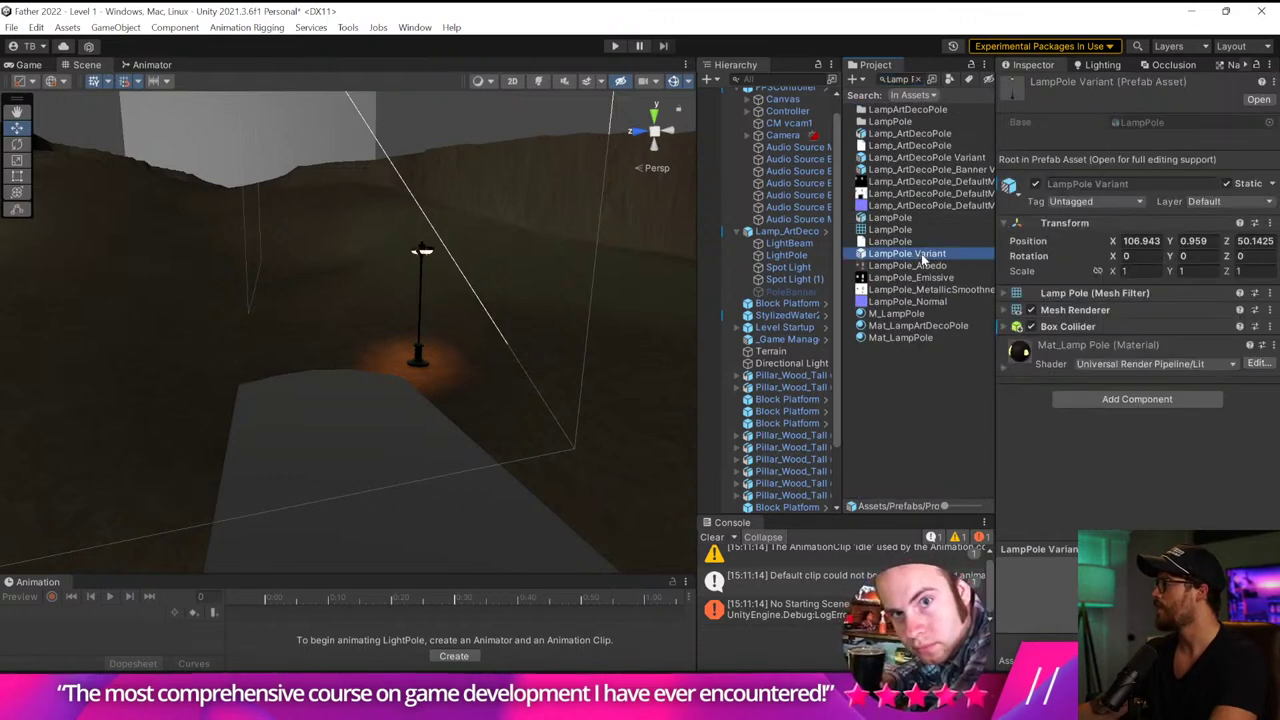
drag(921, 253, 432, 384)
key(Delete)
Duplicate the art deco lamp and move the copy to the other side of the pier, at about Z -9.69
right_drag(431, 386, 388, 353)
click(348, 351)
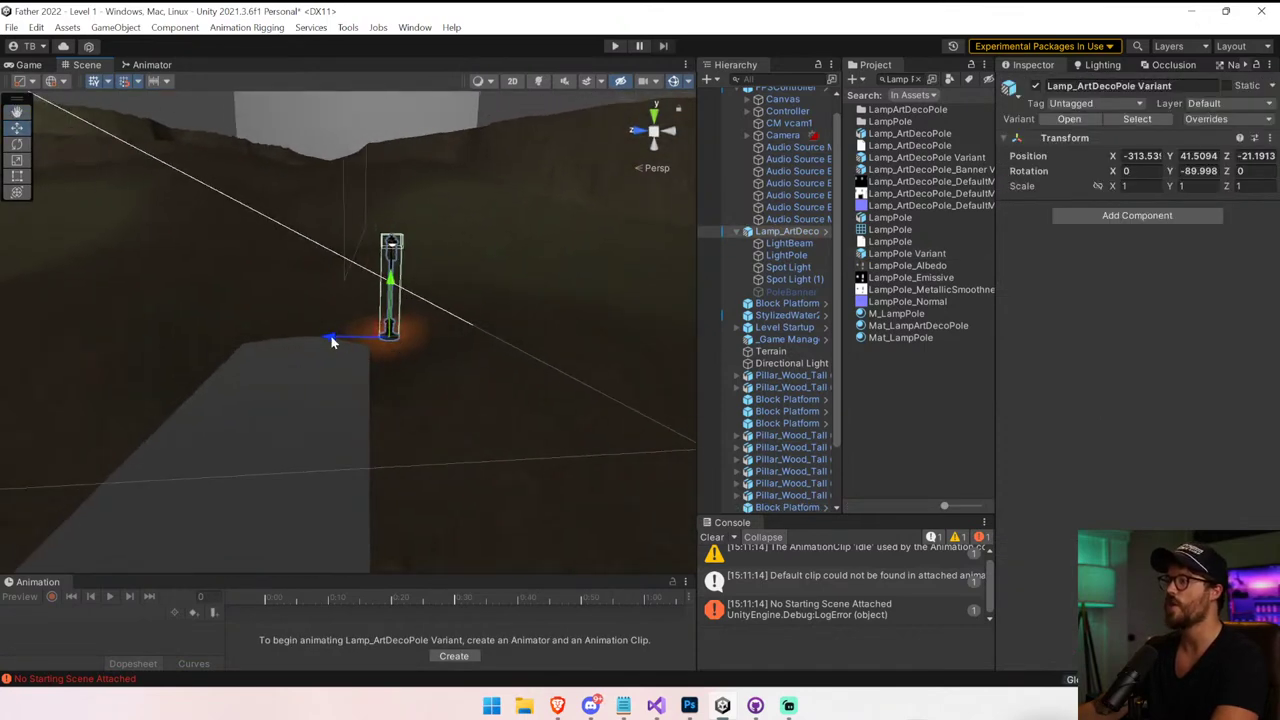
key(ctrl+d)
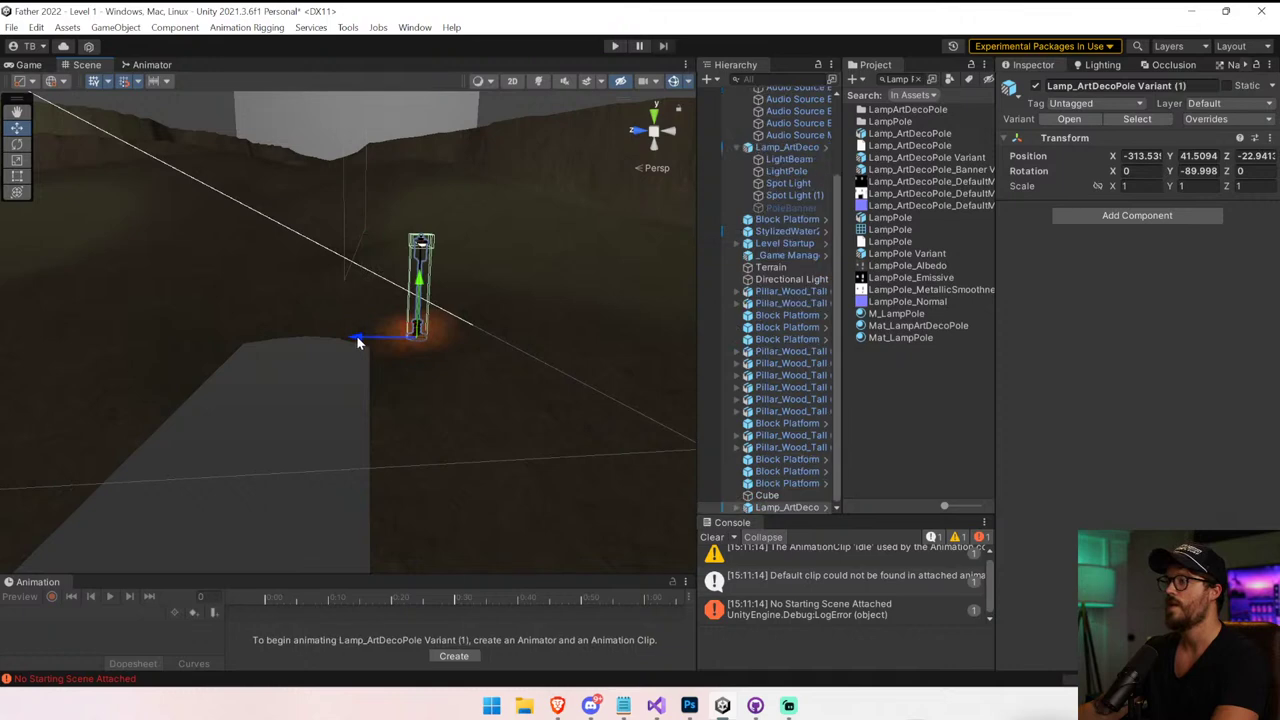
right_drag(262, 283, 429, 277)
Play-test the level, walking along the pier between the two lamps to check how they look
key(ctrl+p)
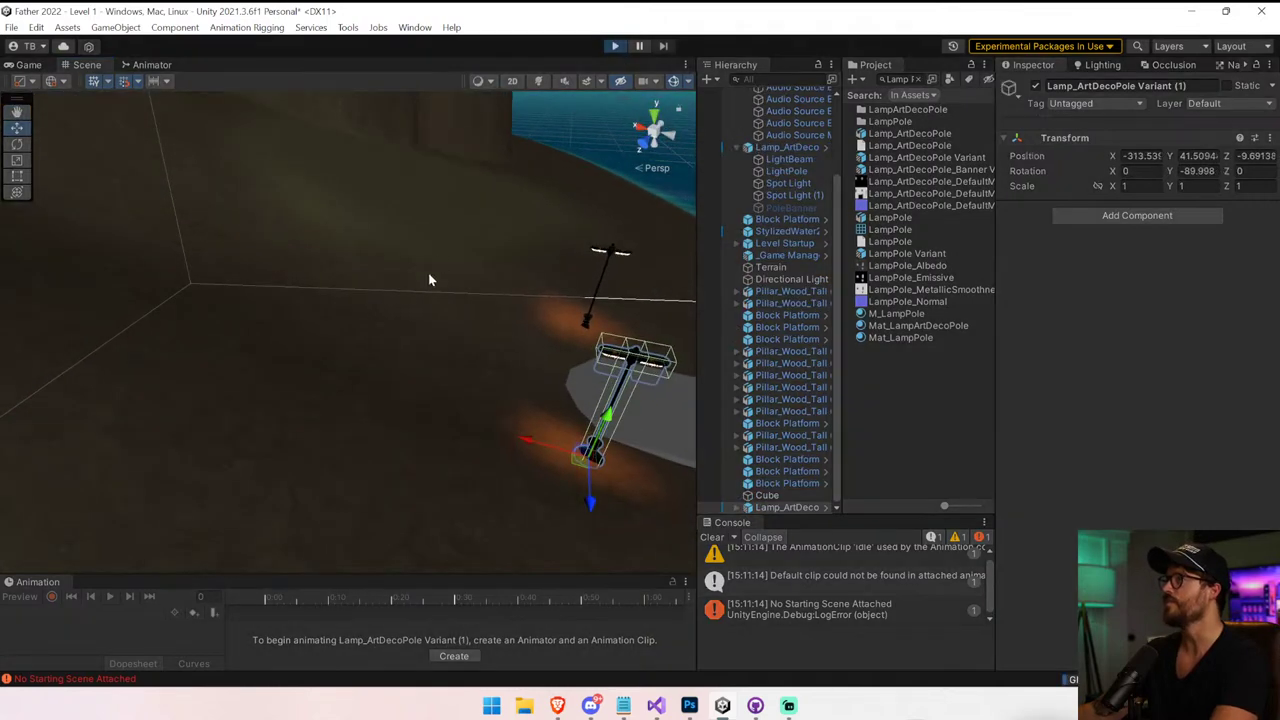
key(w)
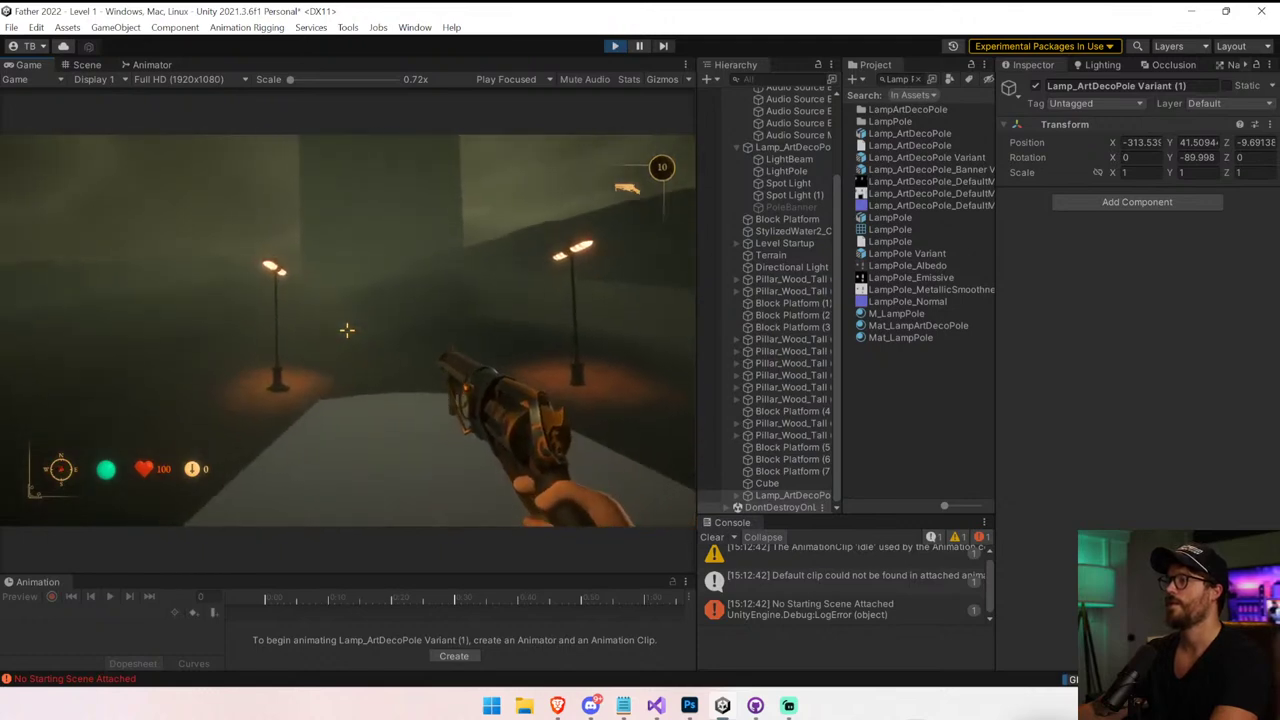
key(w)
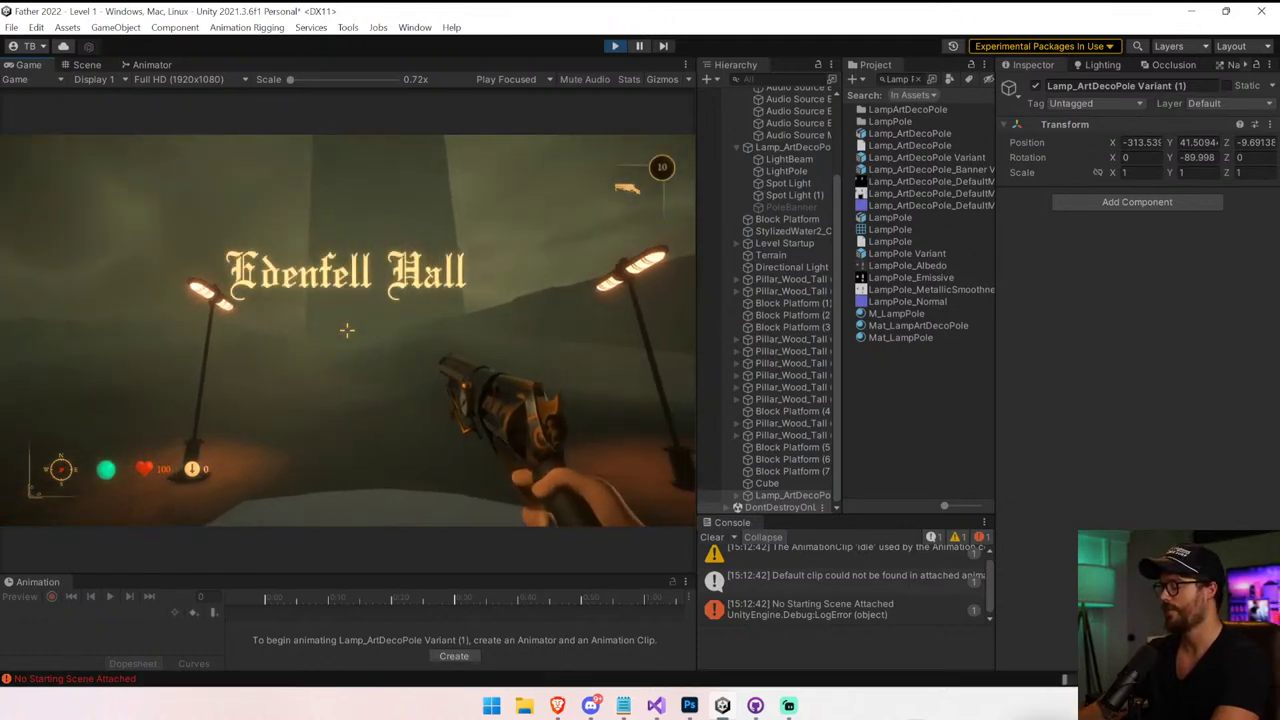
key(ctrl+p)
End the play test and place two more Lamp_ArtDecoPole Variant lamps inland of the pier, the second at about X -247, Z 9.7
right_drag(346, 328, 518, 361)
key(s)
click(1137, 119)
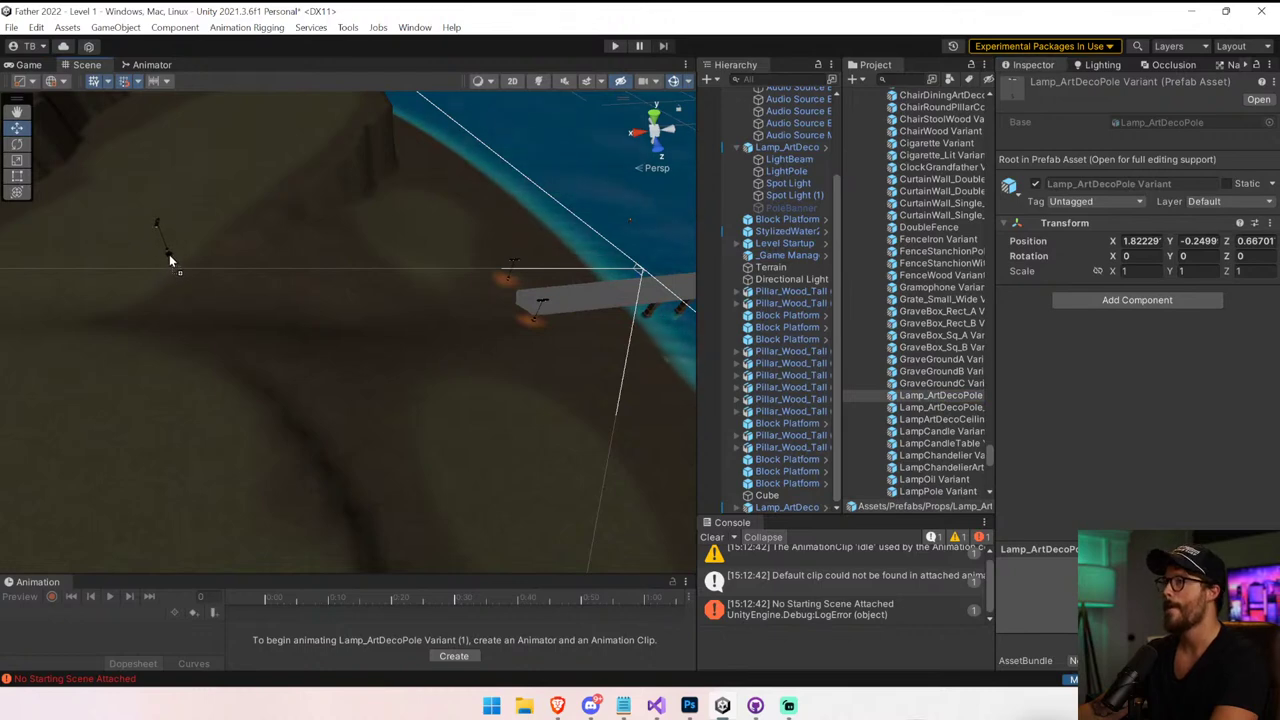
drag(169, 254, 169, 254)
click(1135, 121)
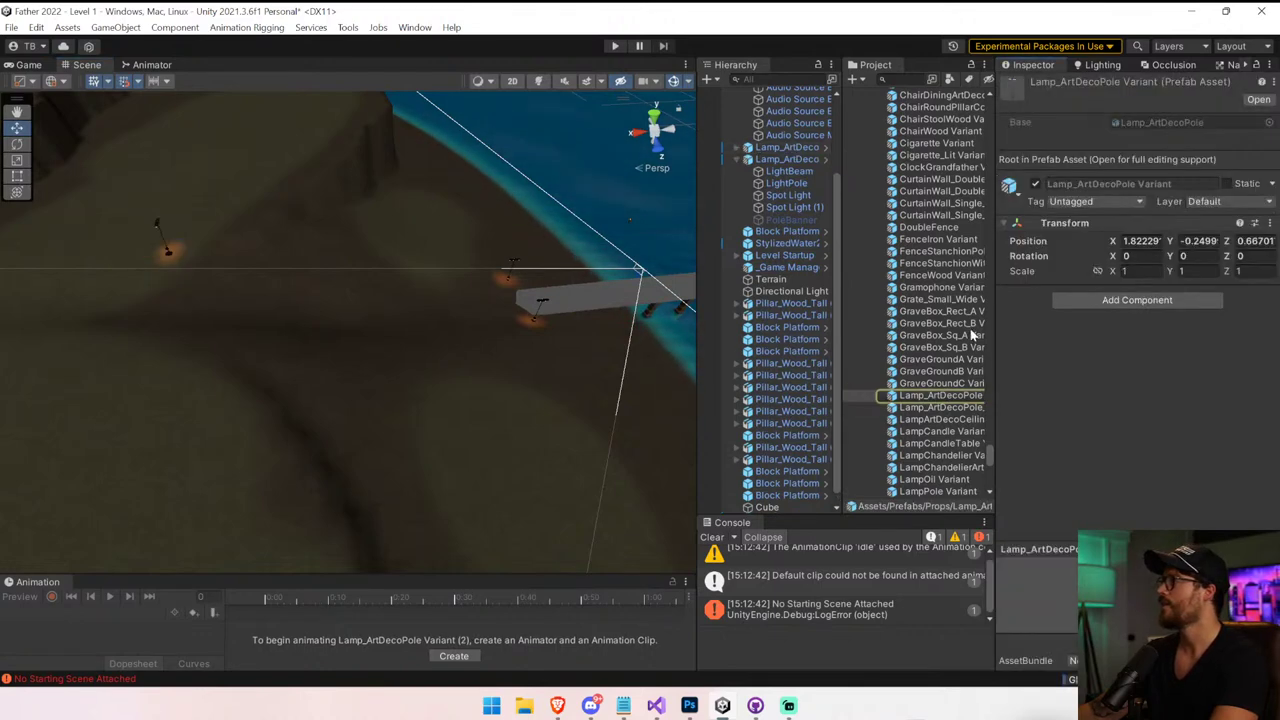
drag(135, 373, 146, 370)
right_drag(146, 370, 80, 255)
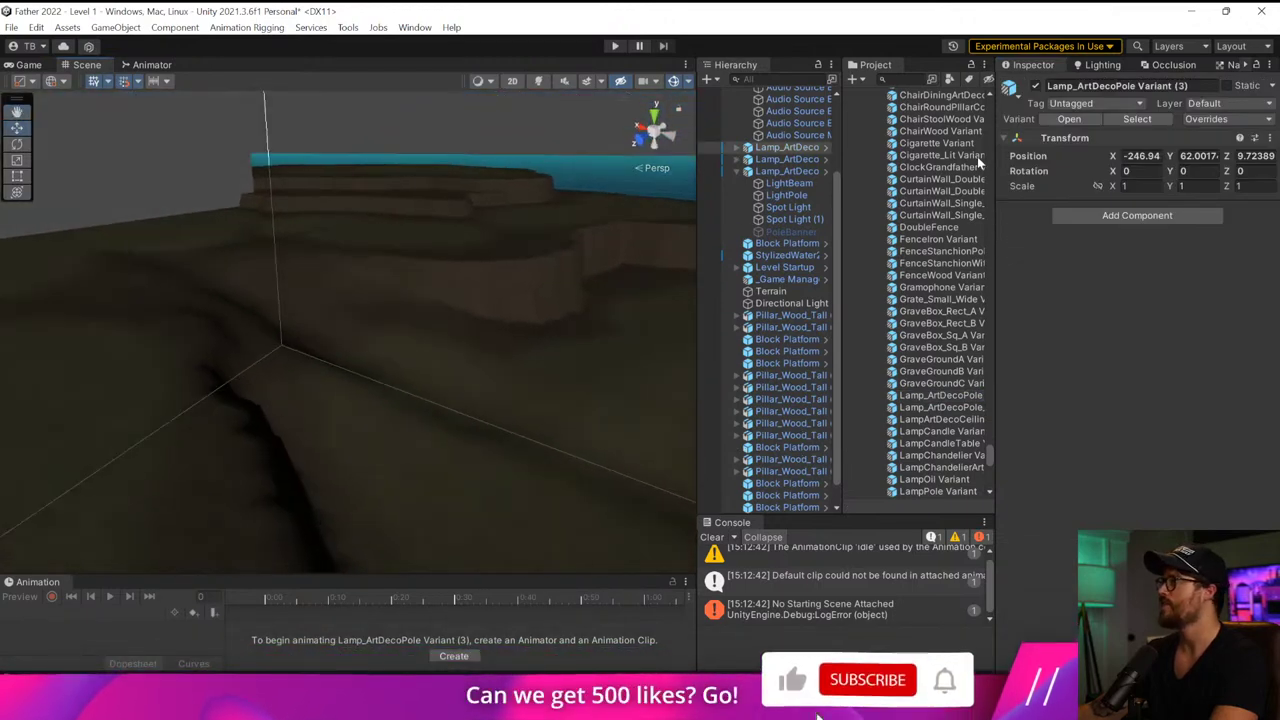
Place two more art deco pole lamps farther along the route toward the tower, the last at about X -194, Z 6.3
click(1120, 120)
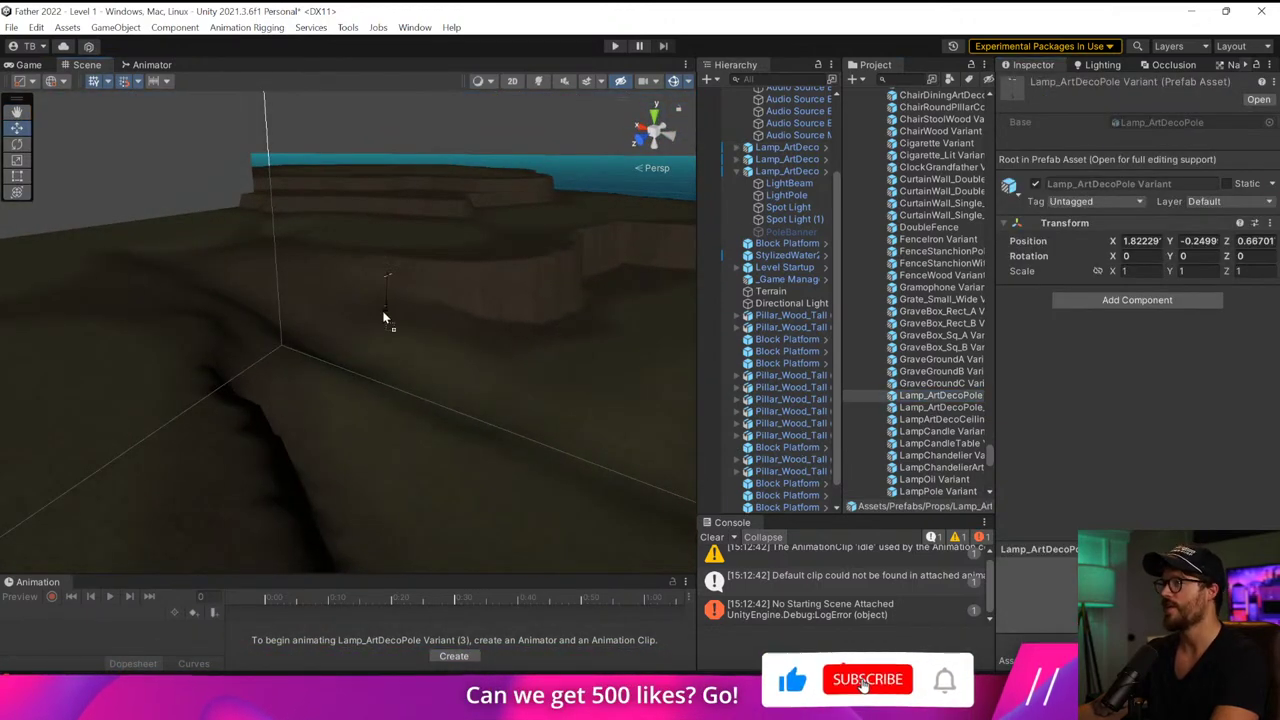
drag(385, 318, 366, 308)
click(940, 396)
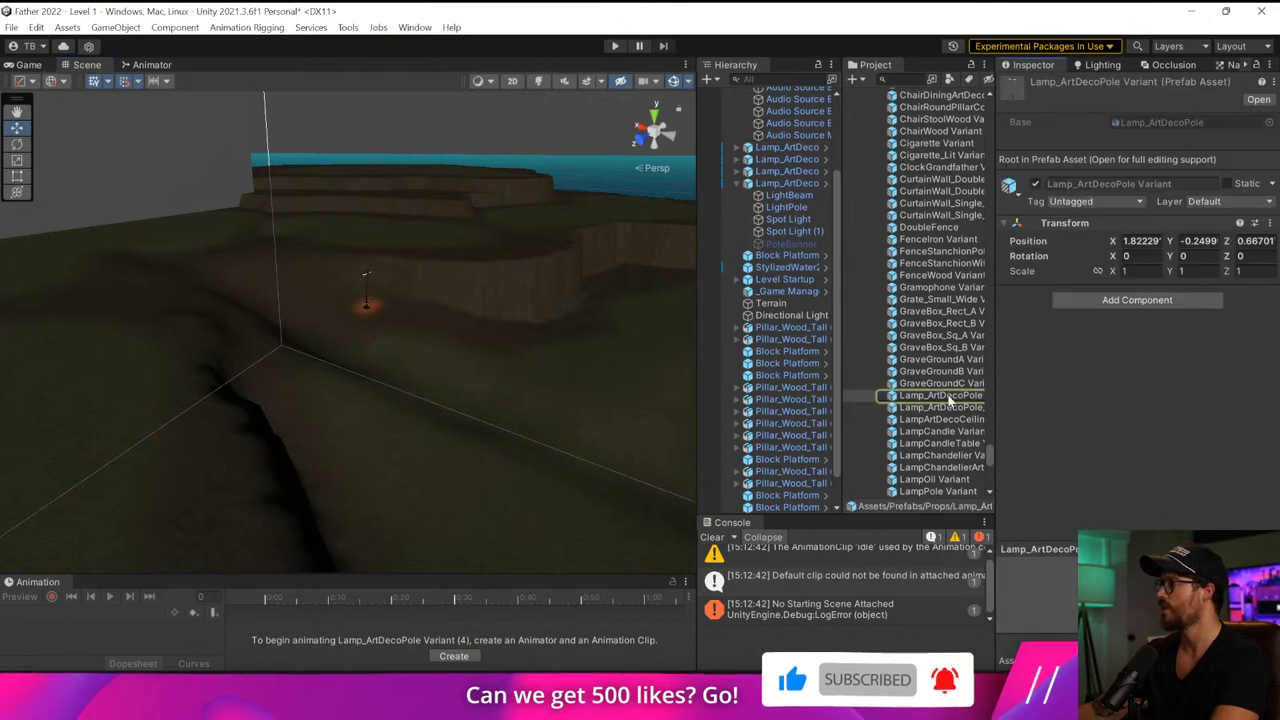
mouse_move(294, 365)
mouse_down()
mouse_move(263, 363)
mouse_move(311, 346)
mouse_up()
right_drag(311, 346, 230, 338)
Open the Lamp_ArtDecoPole Variant prefab and mark it and all its children as static
click(824, 148)
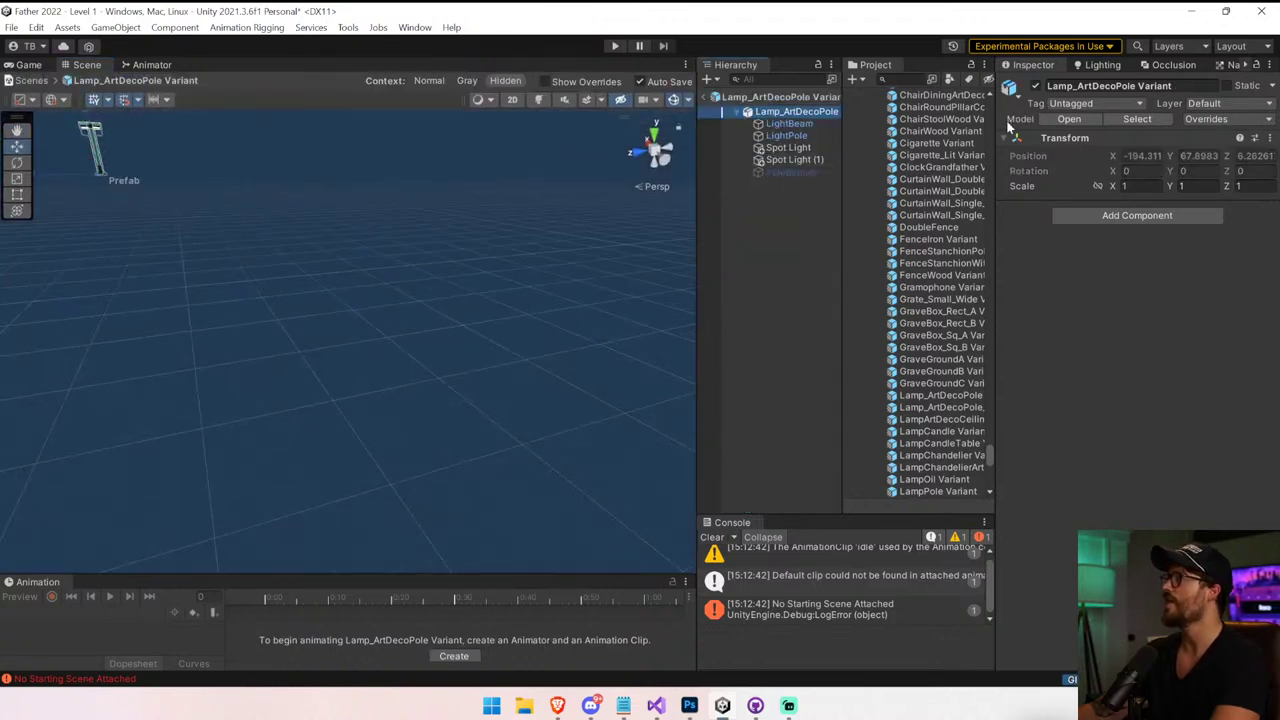
click(1248, 87)
click(612, 376)
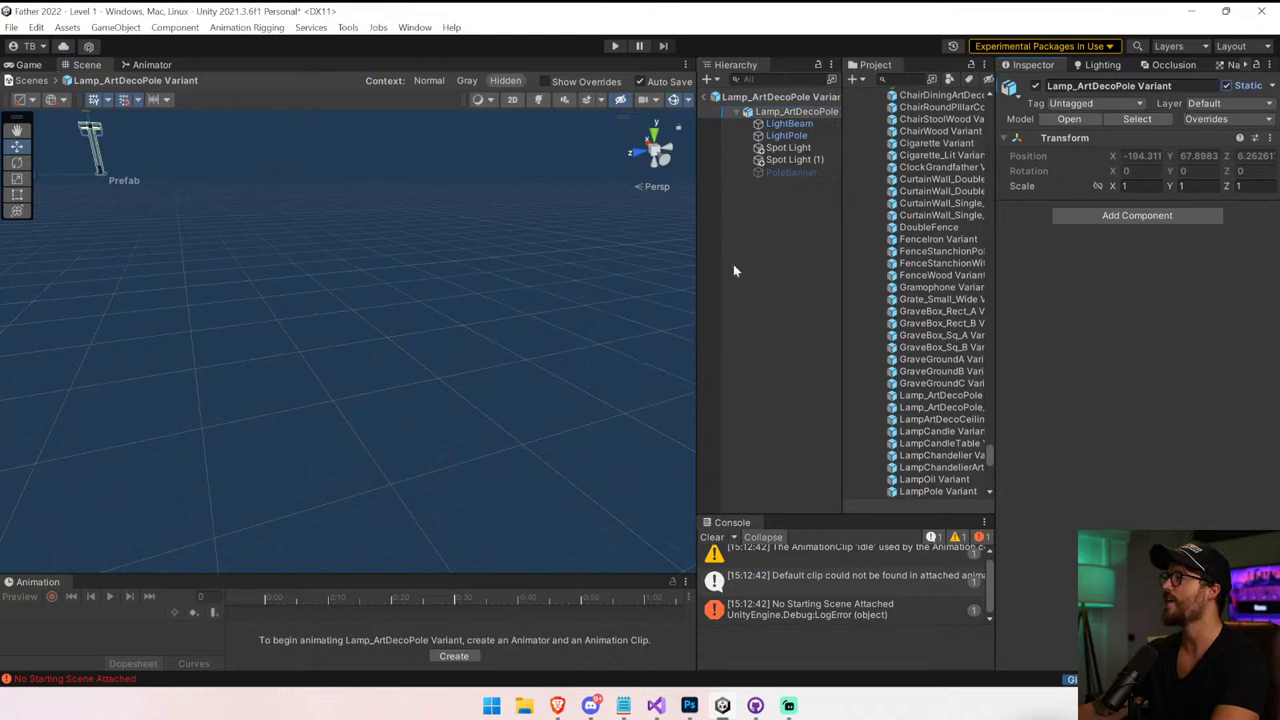
Check the settings of the prefab's light pole, light beam and two spot lights, and return to the scene
click(785, 135)
click(788, 123)
click(788, 147)
shift+click(794, 159)
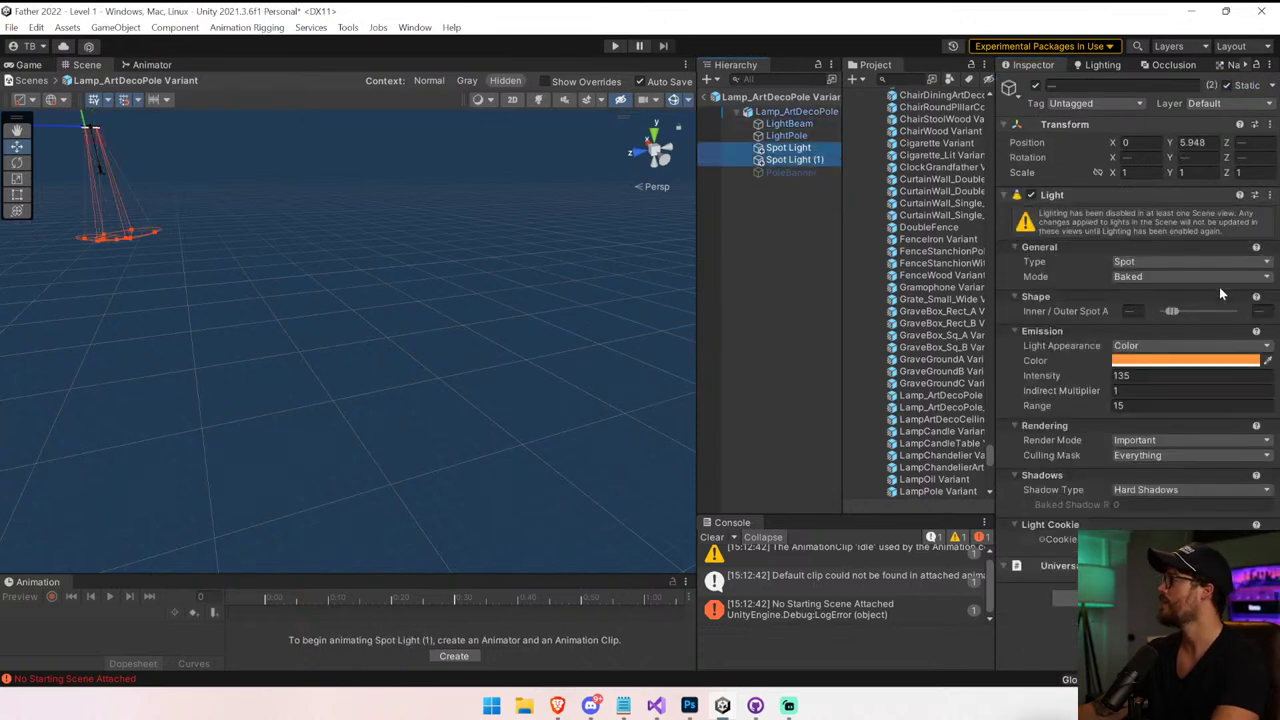
click(704, 97)
Clear the console messages and enlarge the scene view to look over the lamp-lit route
right_drag(430, 336, 320, 288)
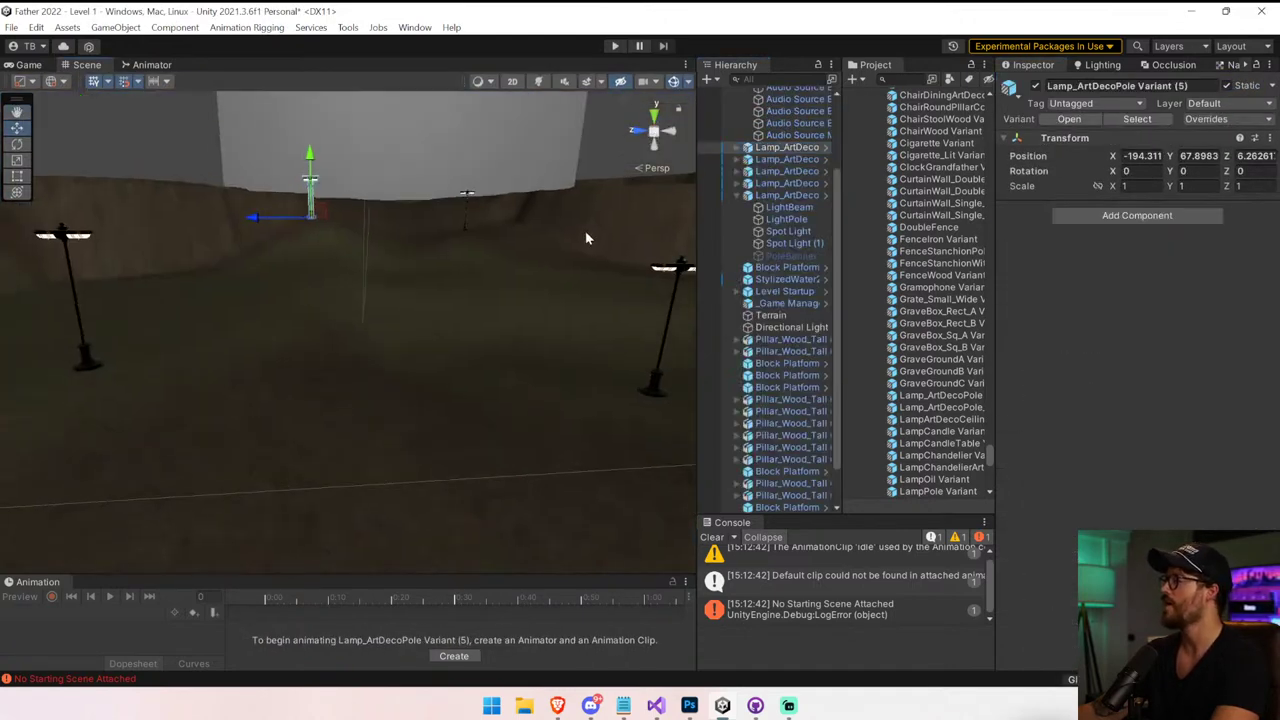
key(w)
right_drag(536, 304, 705, 460)
click(711, 537)
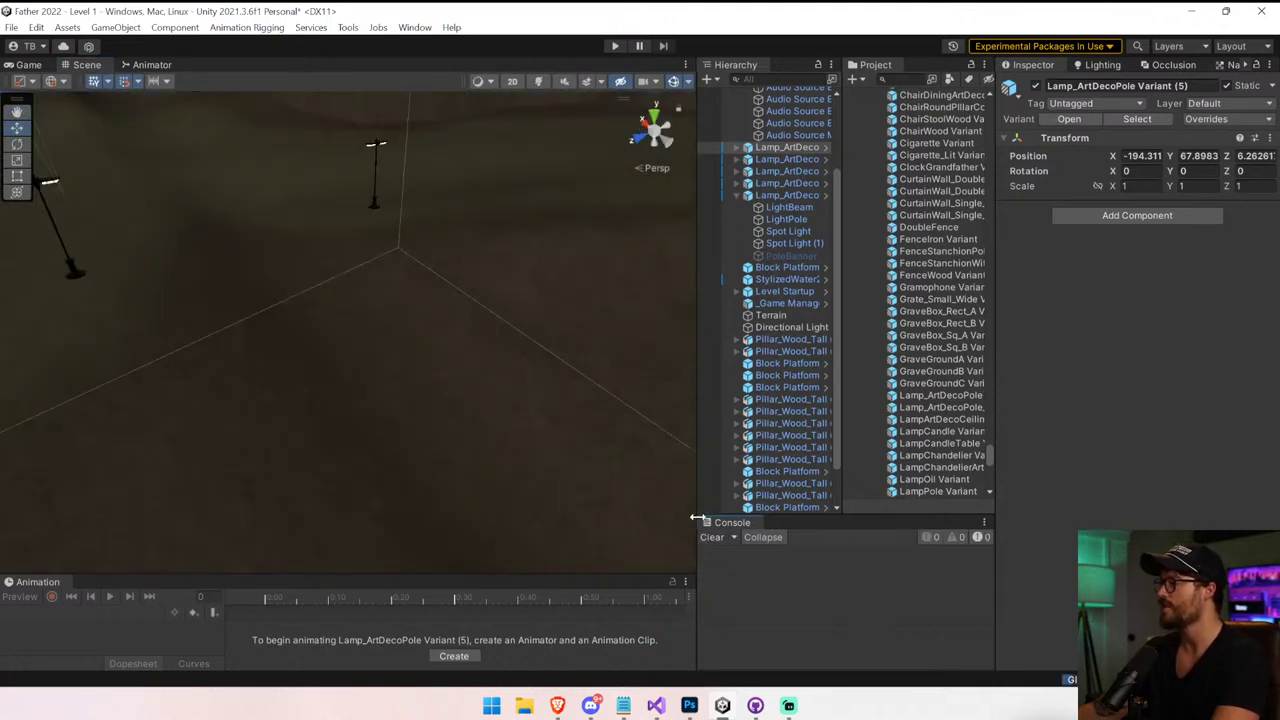
drag(697, 509, 939, 485)
right_drag(714, 334, 817, 469)
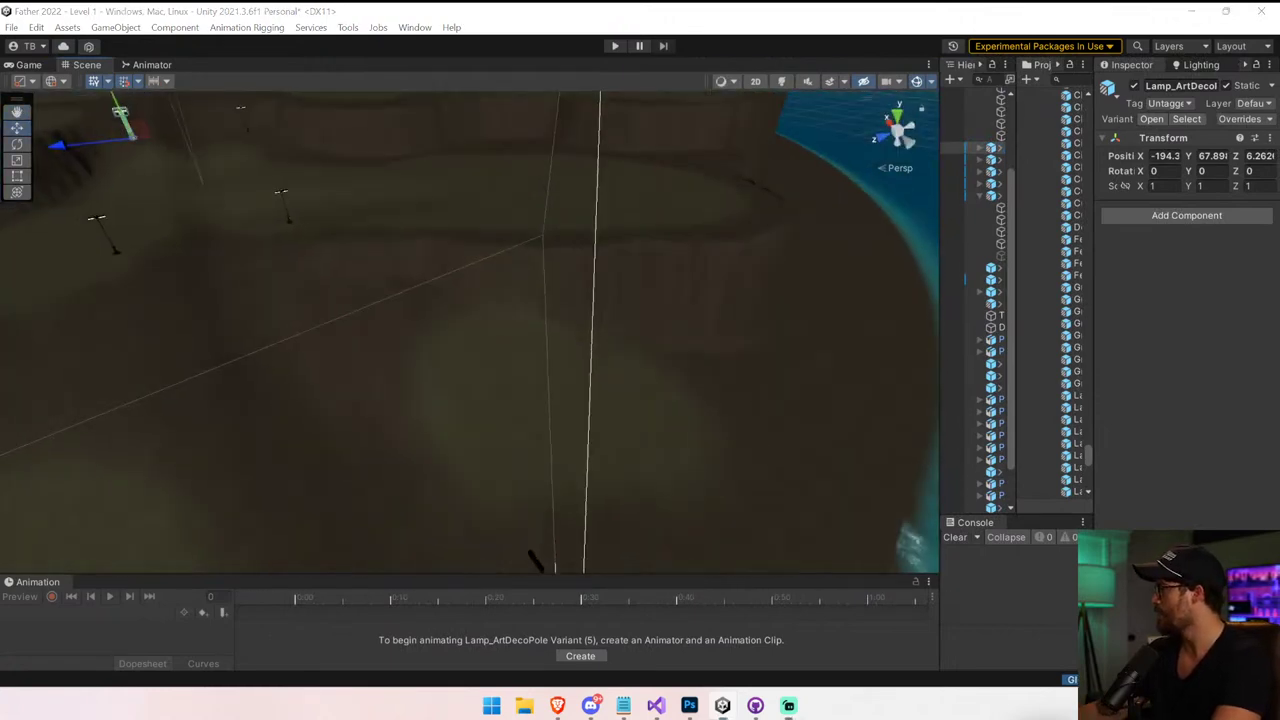
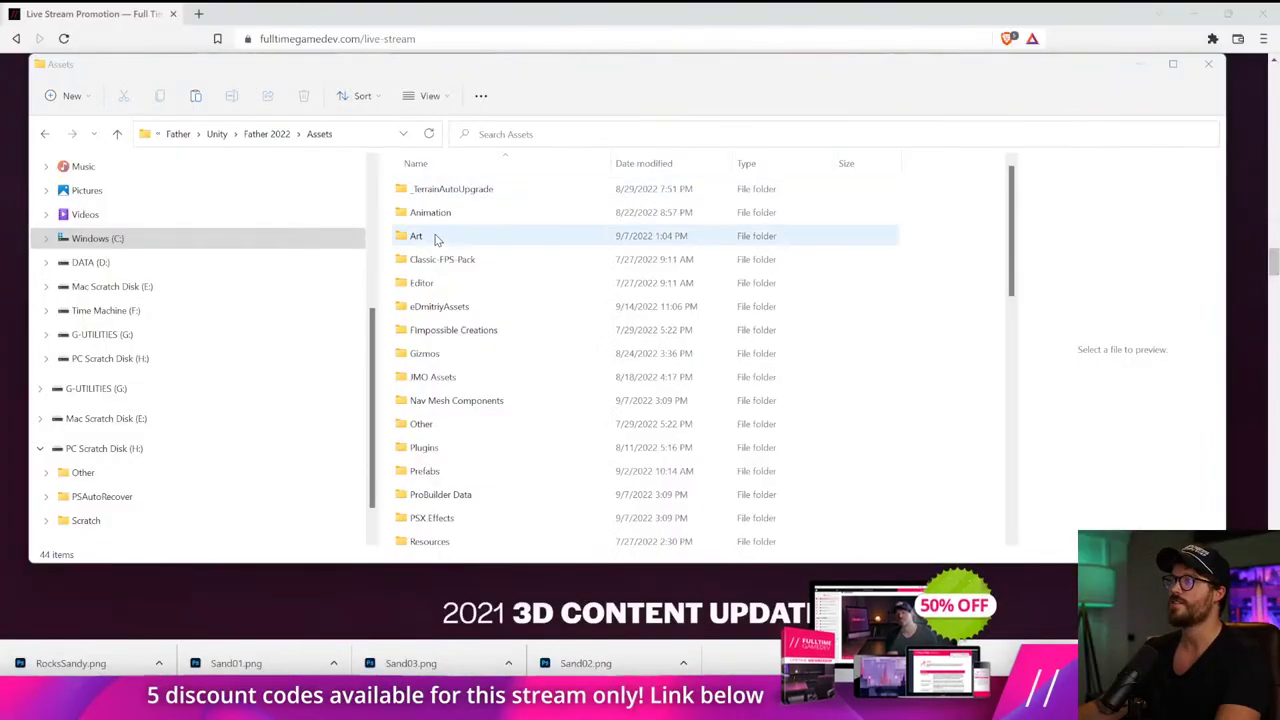
In File Explorer, go to the project's Assets/Art/Environment/Textures folder and look through its texture folders
double_click(435, 237)
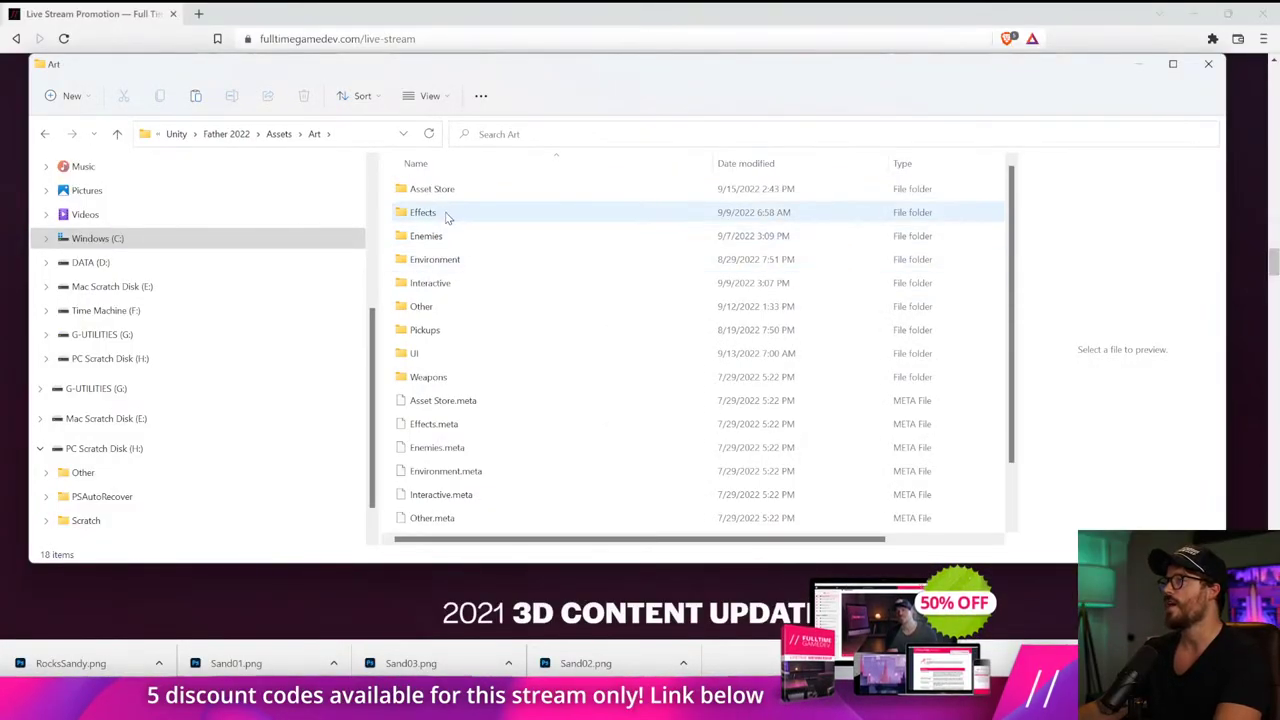
double_click(452, 262)
double_click(460, 264)
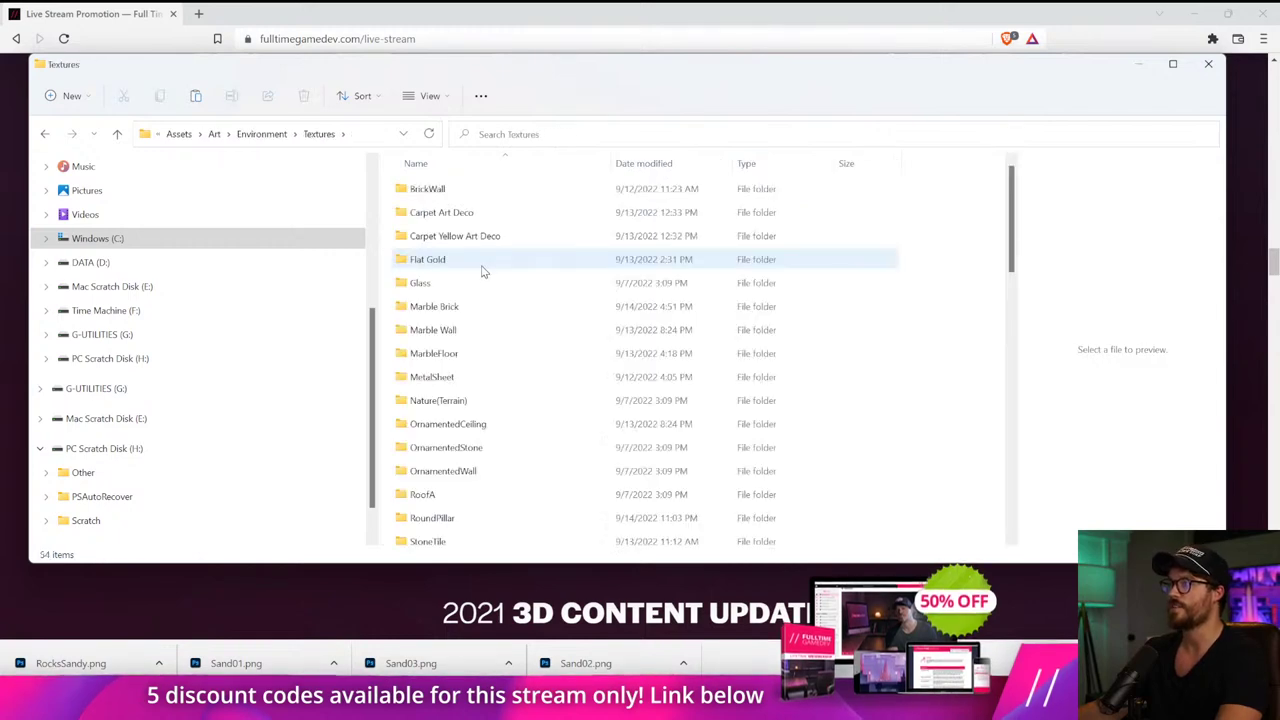
scroll(481, 271, down, 8)
scroll(480, 271, up, 8)
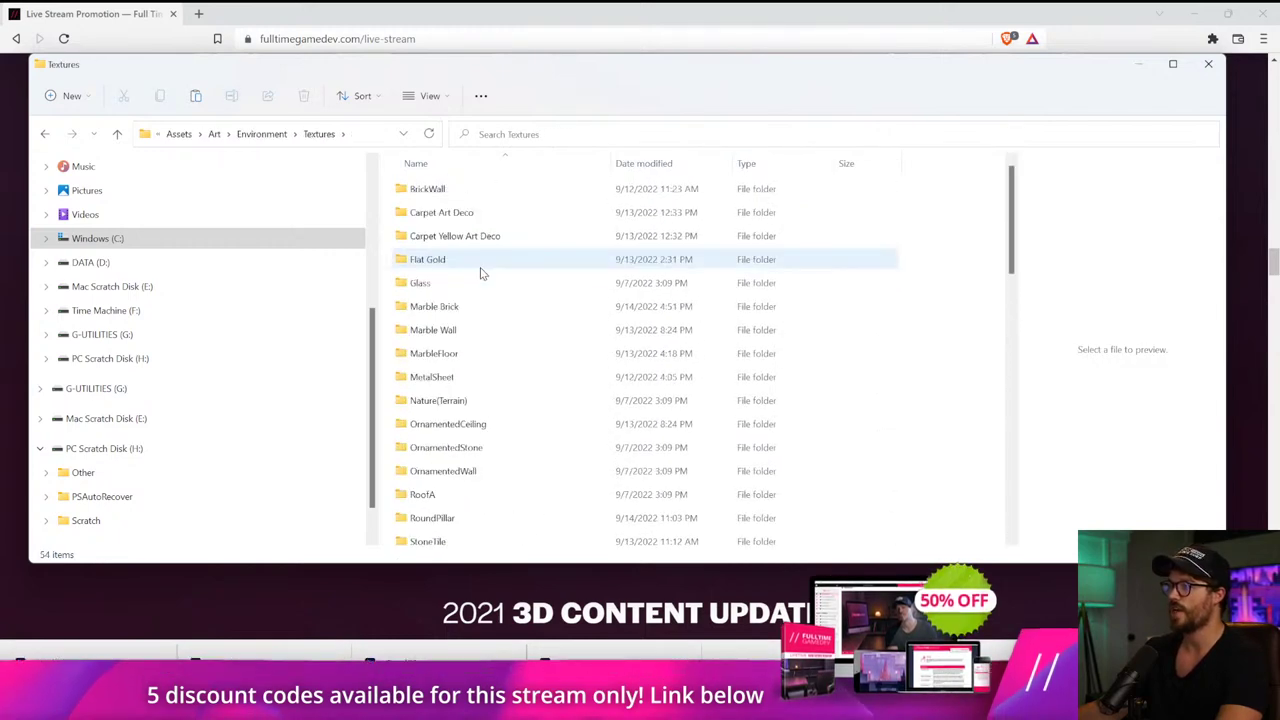
scroll(481, 271, down, 3)
click(534, 366)
scroll(560, 366, down, 1)
click(560, 373)
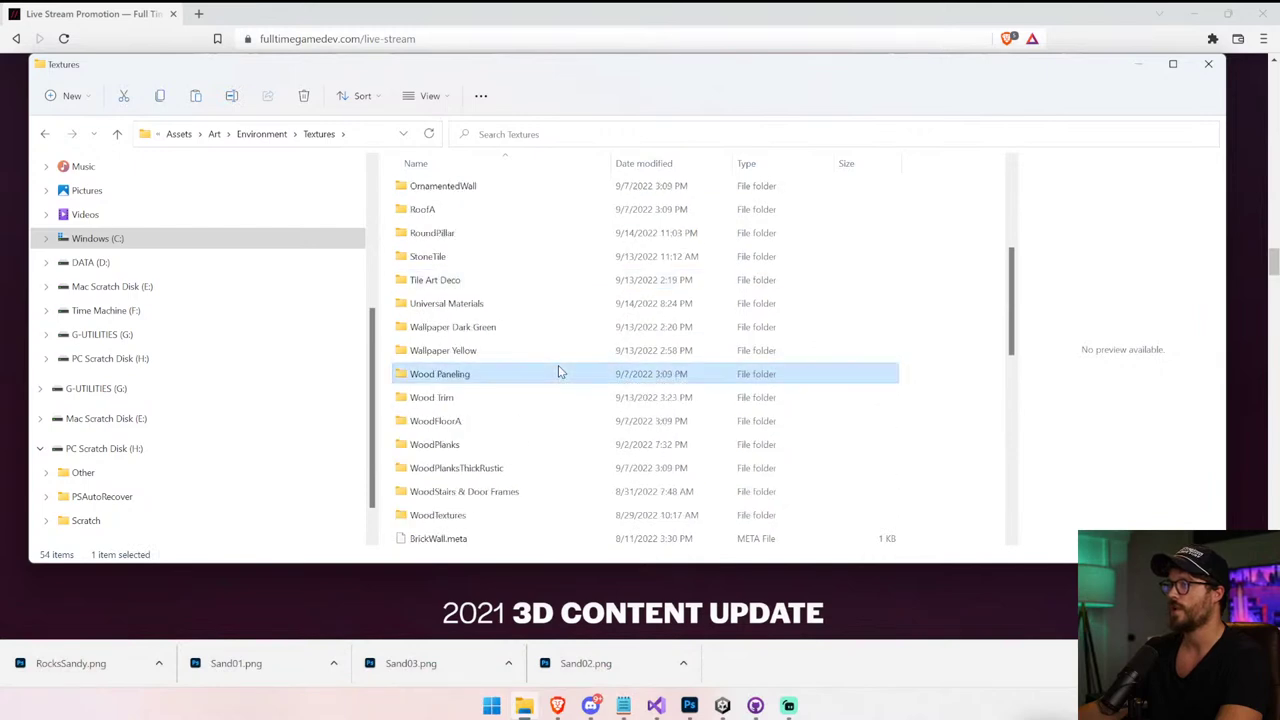
Create a new folder called Sand inside Textures and open it
click(84, 100)
click(86, 129)
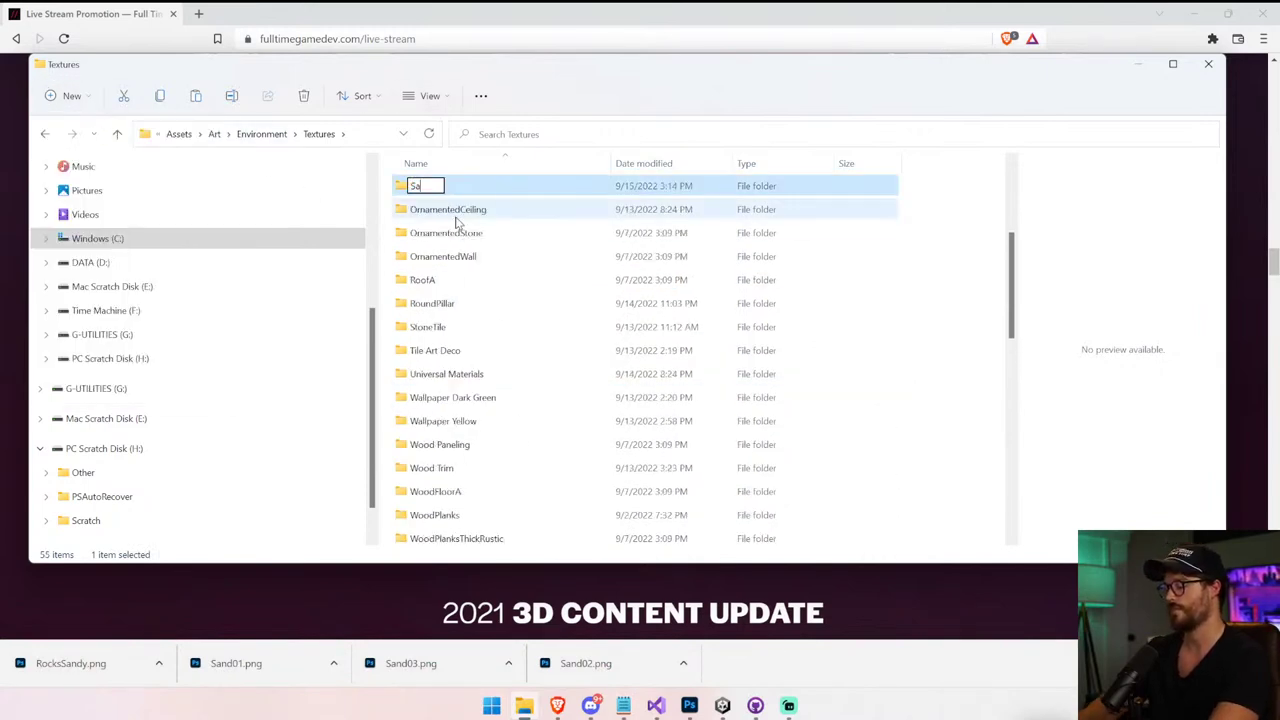
text(Sand)
key(Return)
double_click(430, 305)
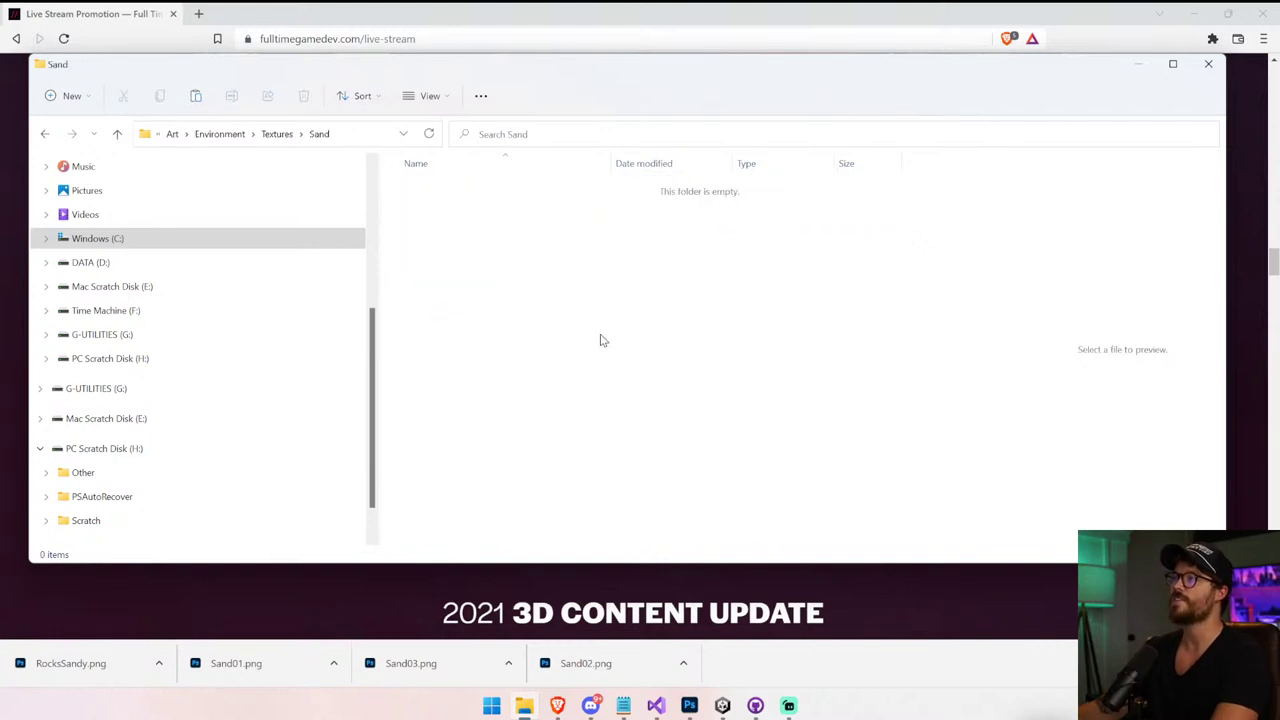
Paste the RocksSandy and Sand01 textures into the folder, delete RocksSandy and rename Sand01 as Sand
key(ctrl+v)
click(463, 192)
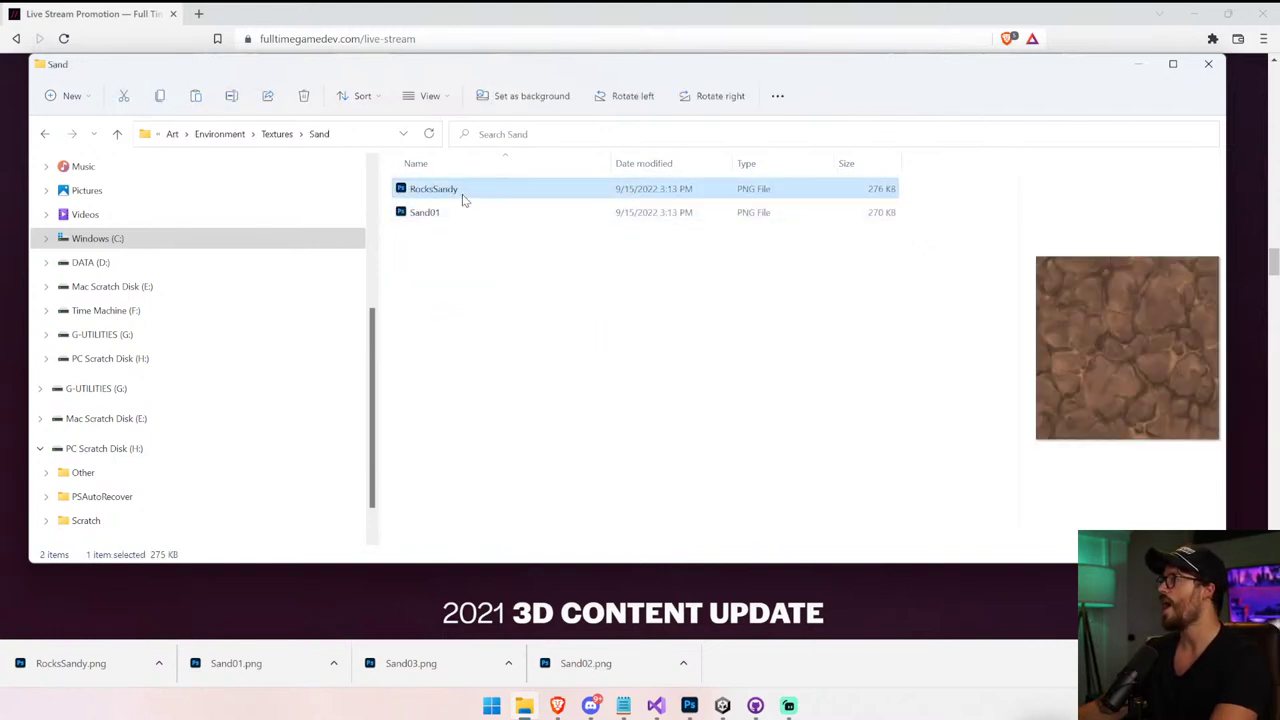
click(450, 211)
click(451, 190)
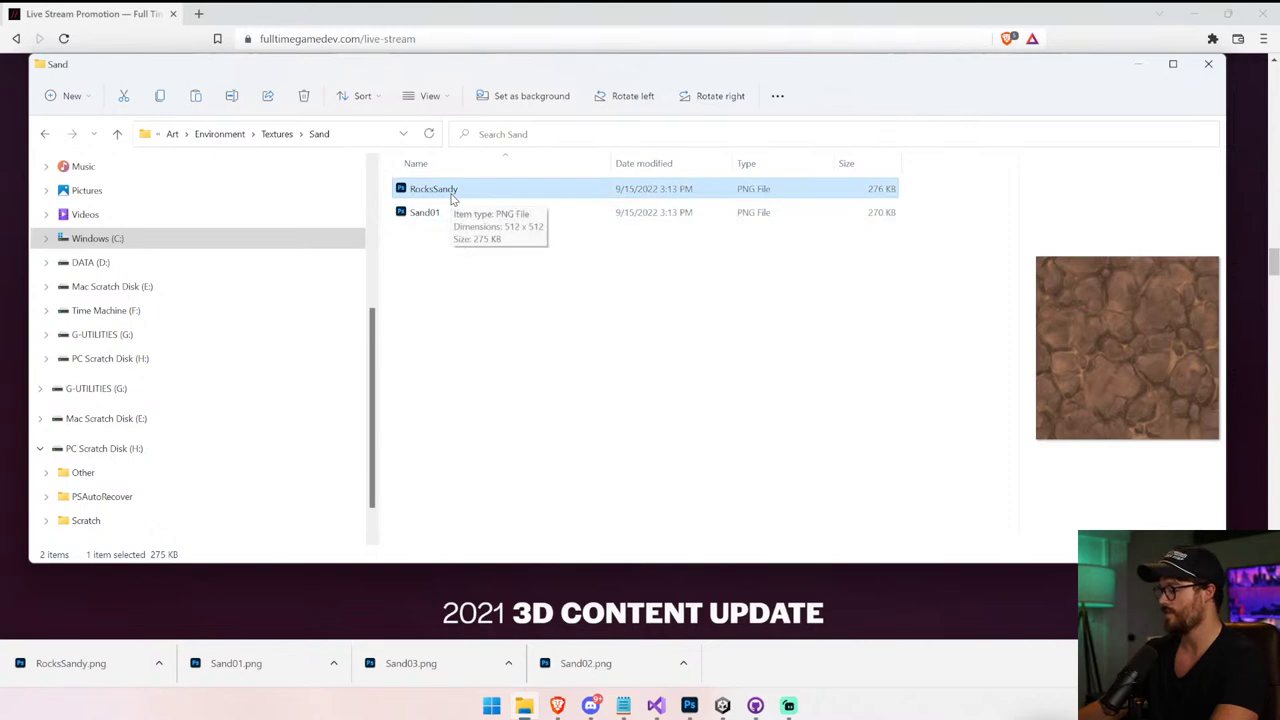
key(Delete)
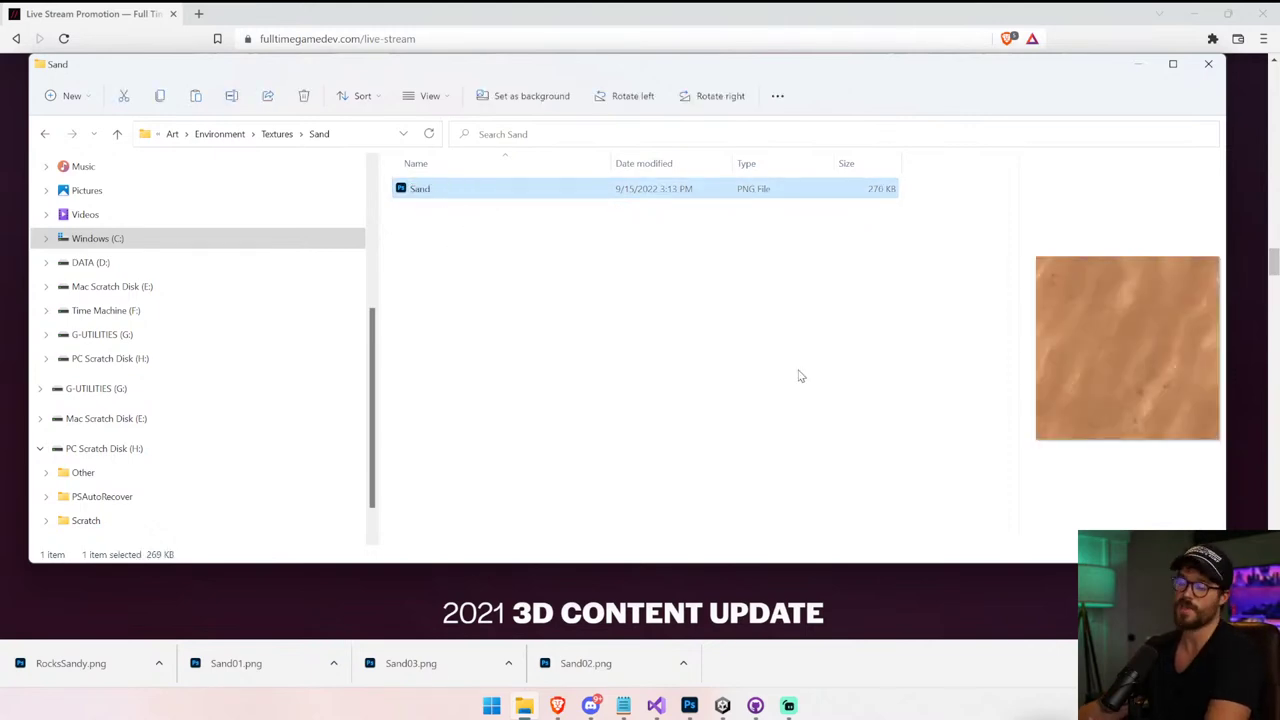
Switch to Unity, shrink the scene view to give the Hierarchy and Project more room, and select the terrain
click(722, 705)
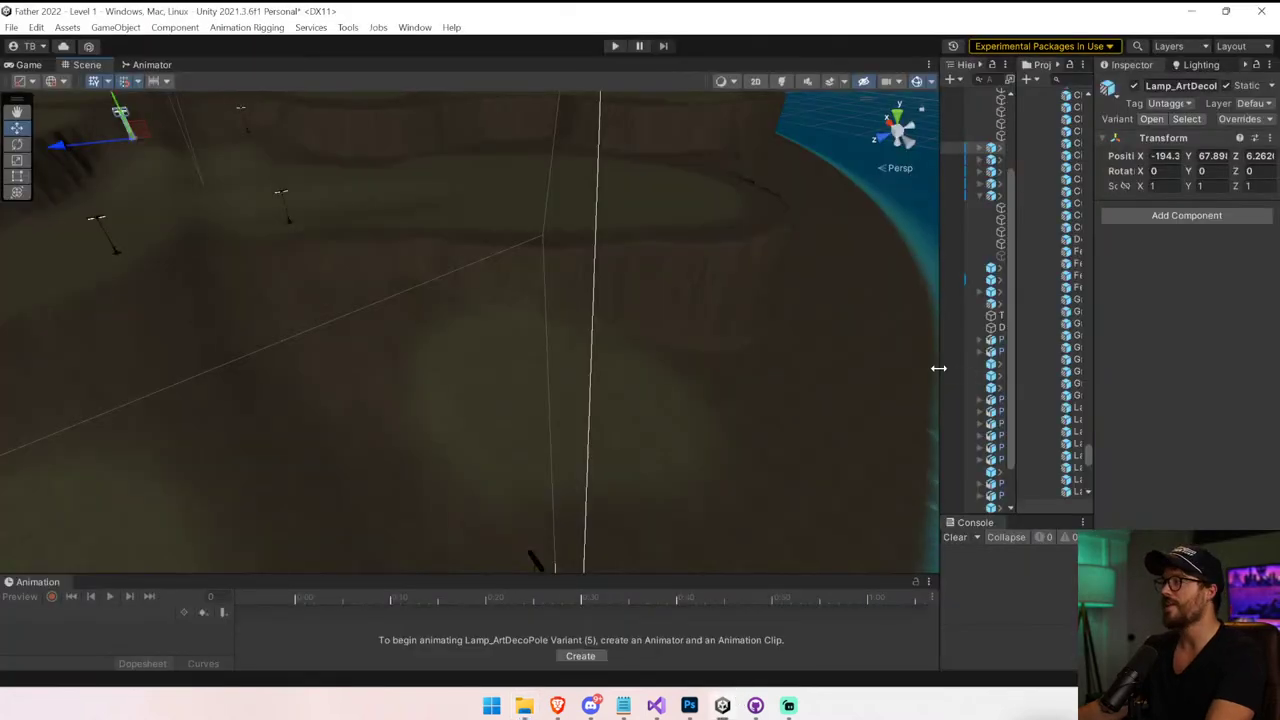
drag(937, 366, 510, 355)
click(387, 349)
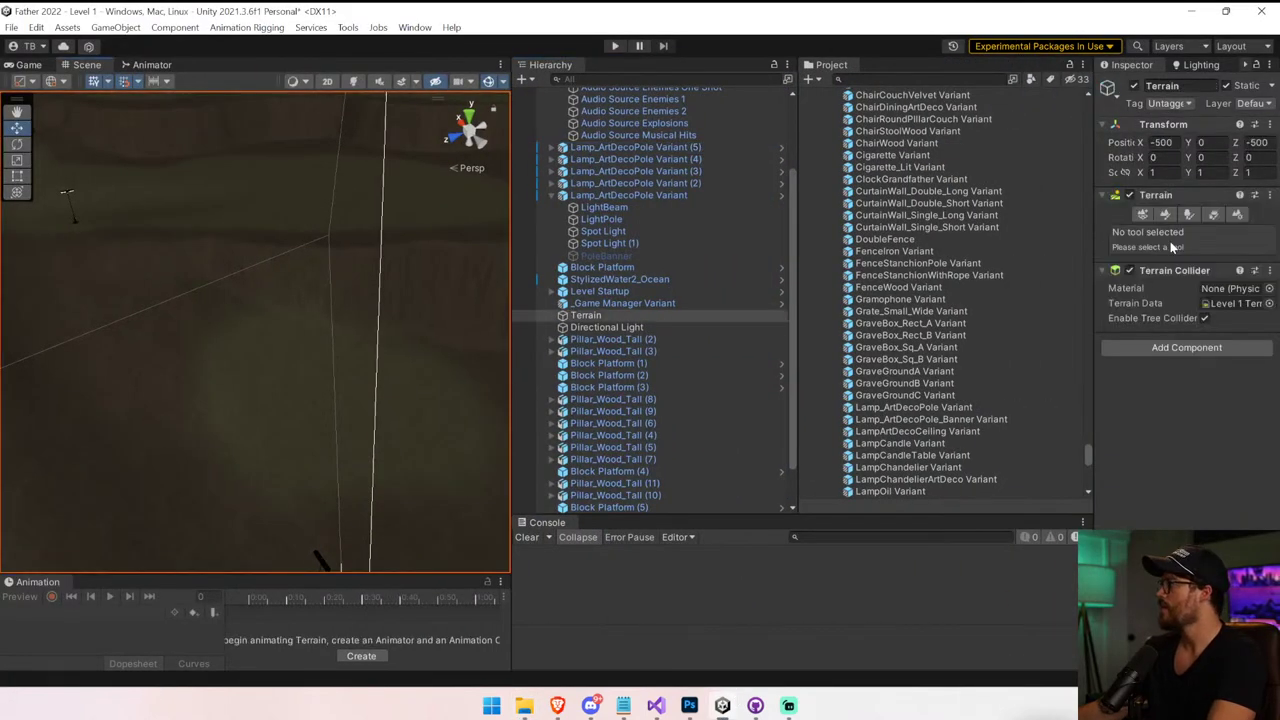
Duplicate the Layer_Rocks terrain layer and rename the copy Layer_Sand
scroll(963, 291, down, 10)
click(896, 407)
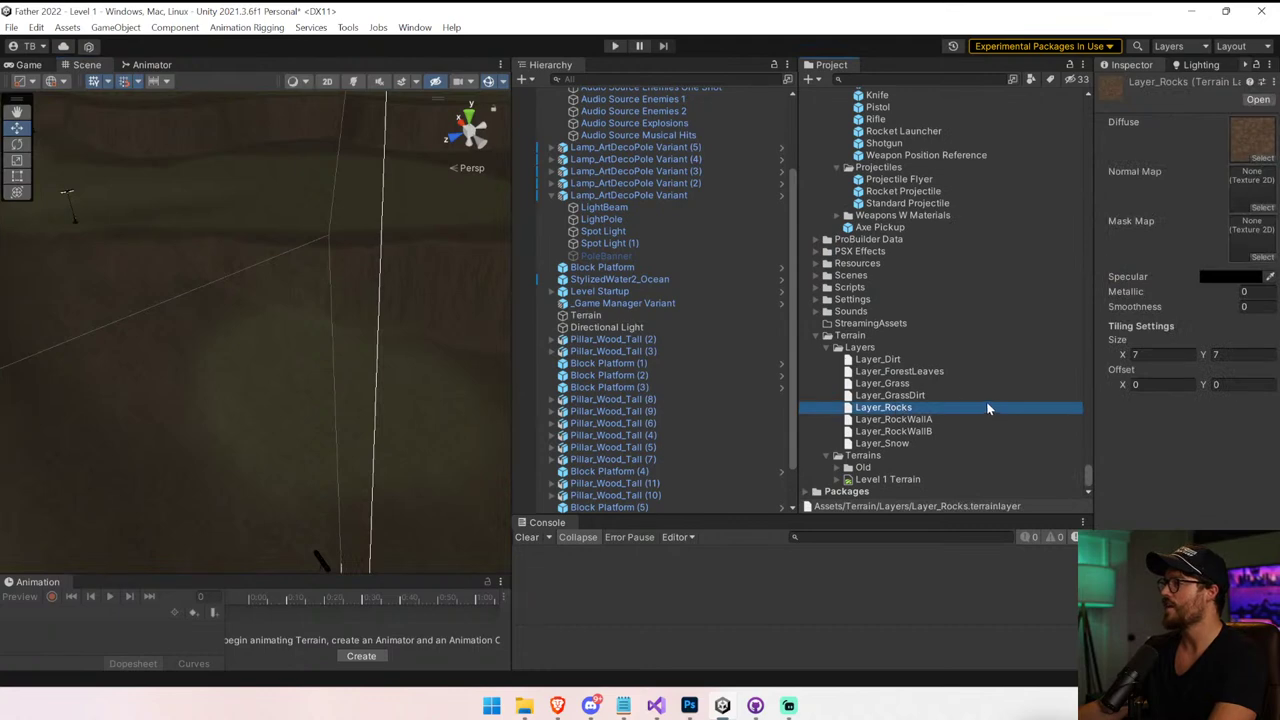
key(ctrl+d)
key(F2)
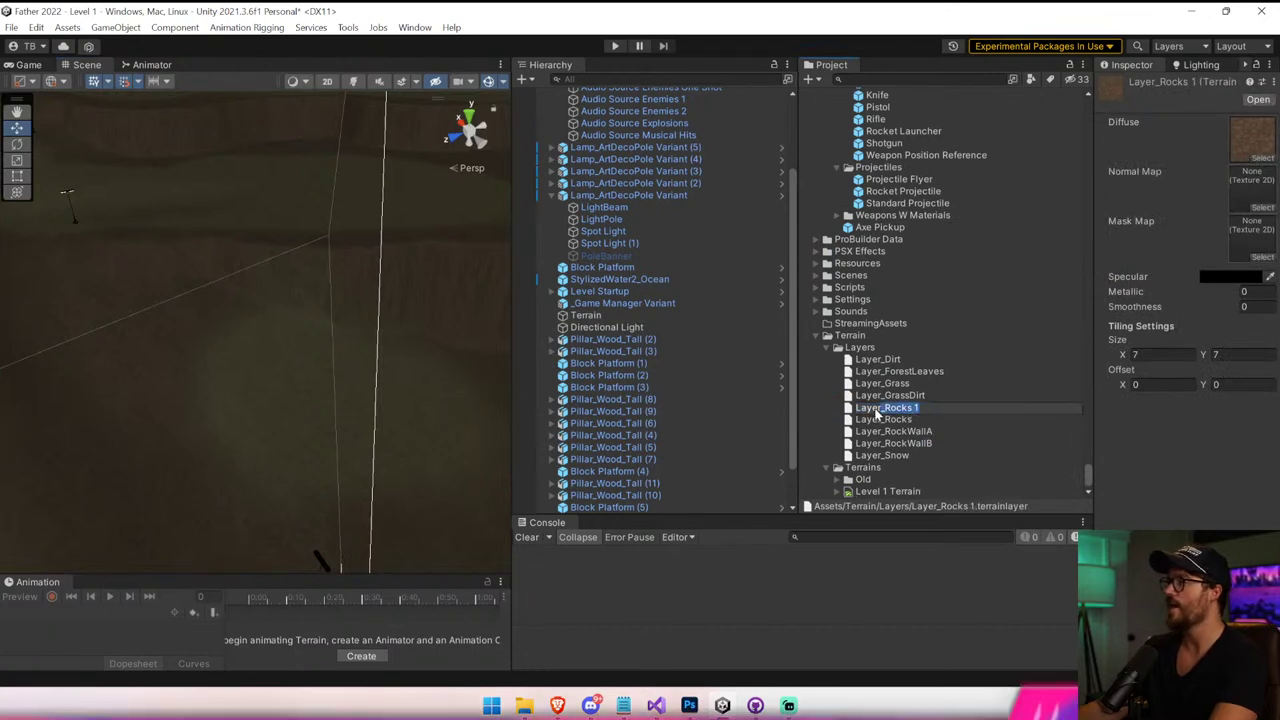
text(Layer_Sand)
key(Return)
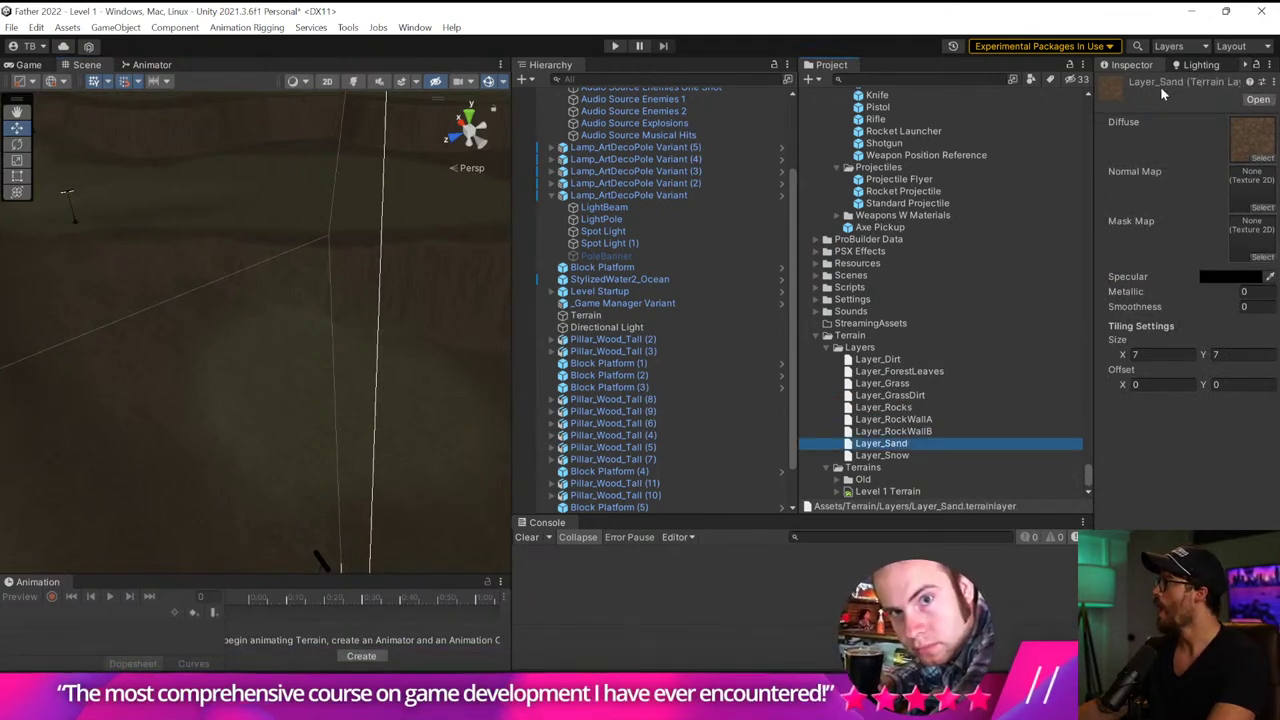
Locate the layer's current diffuse texture in the project and collapse the Marble Brick and RoundPillar folders around it
click(1252, 138)
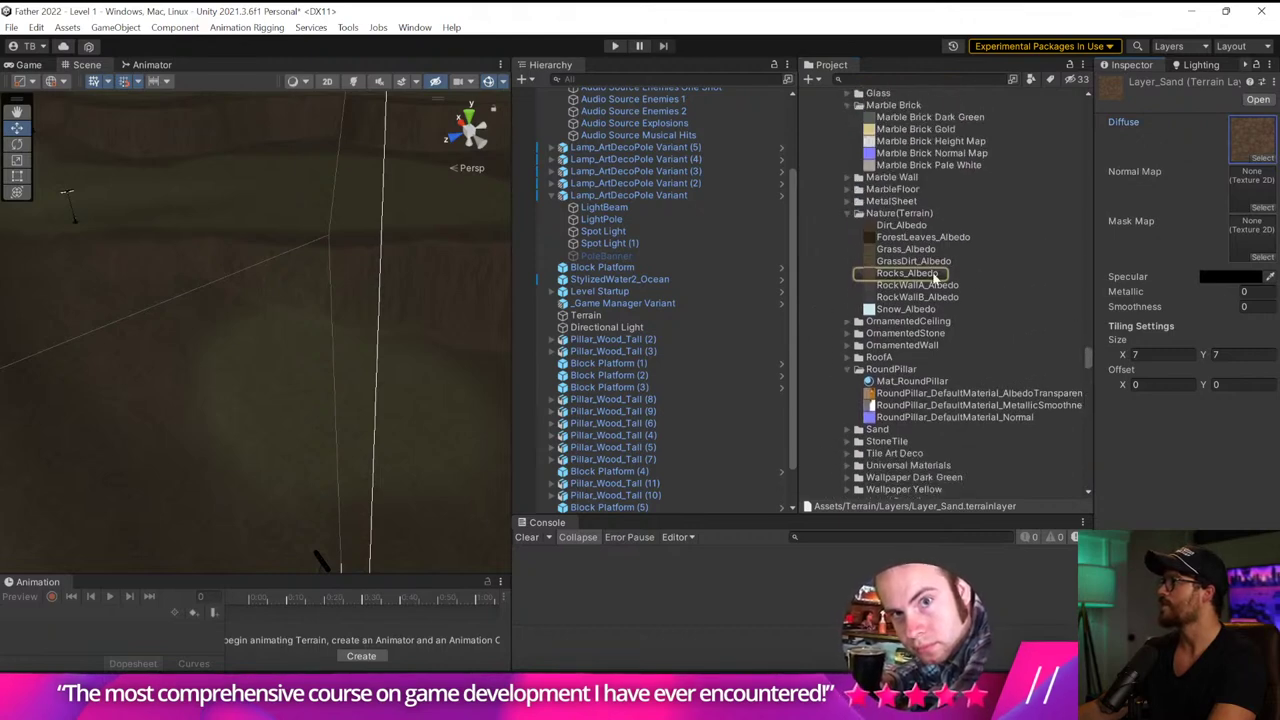
scroll(981, 271, up, 1)
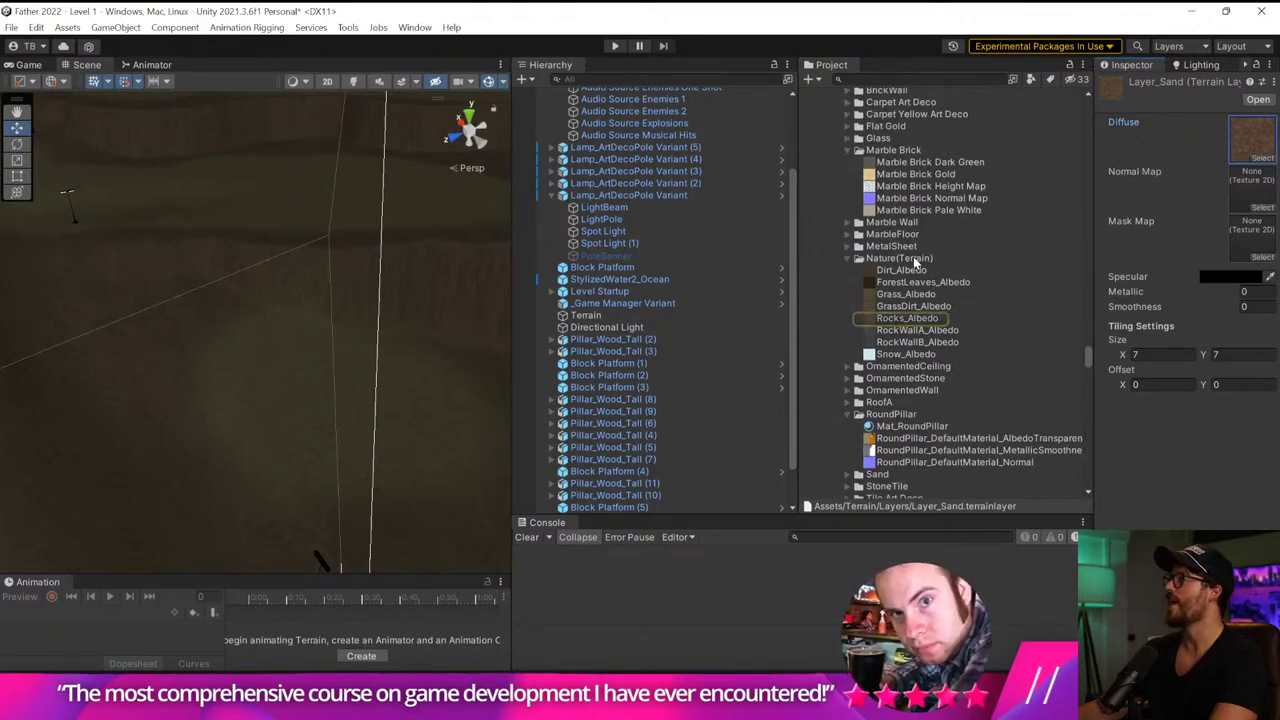
scroll(913, 256, up, 3)
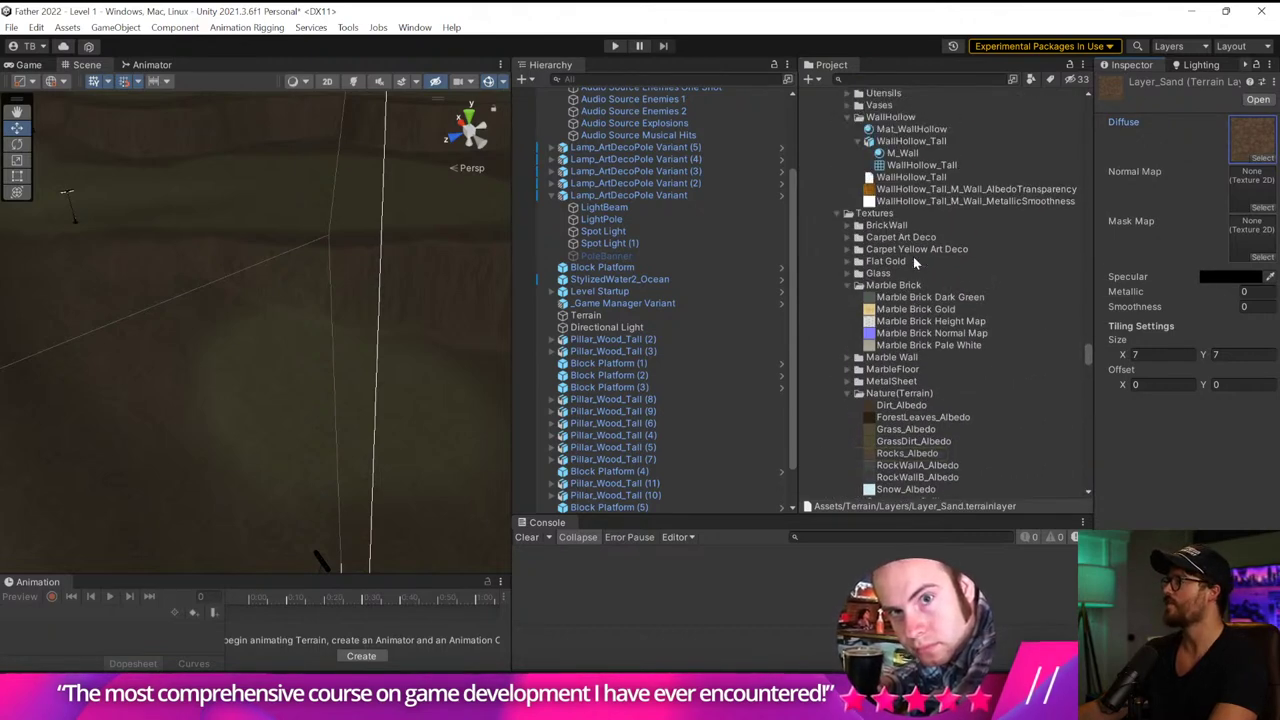
click(853, 286)
scroll(851, 331, down, 2)
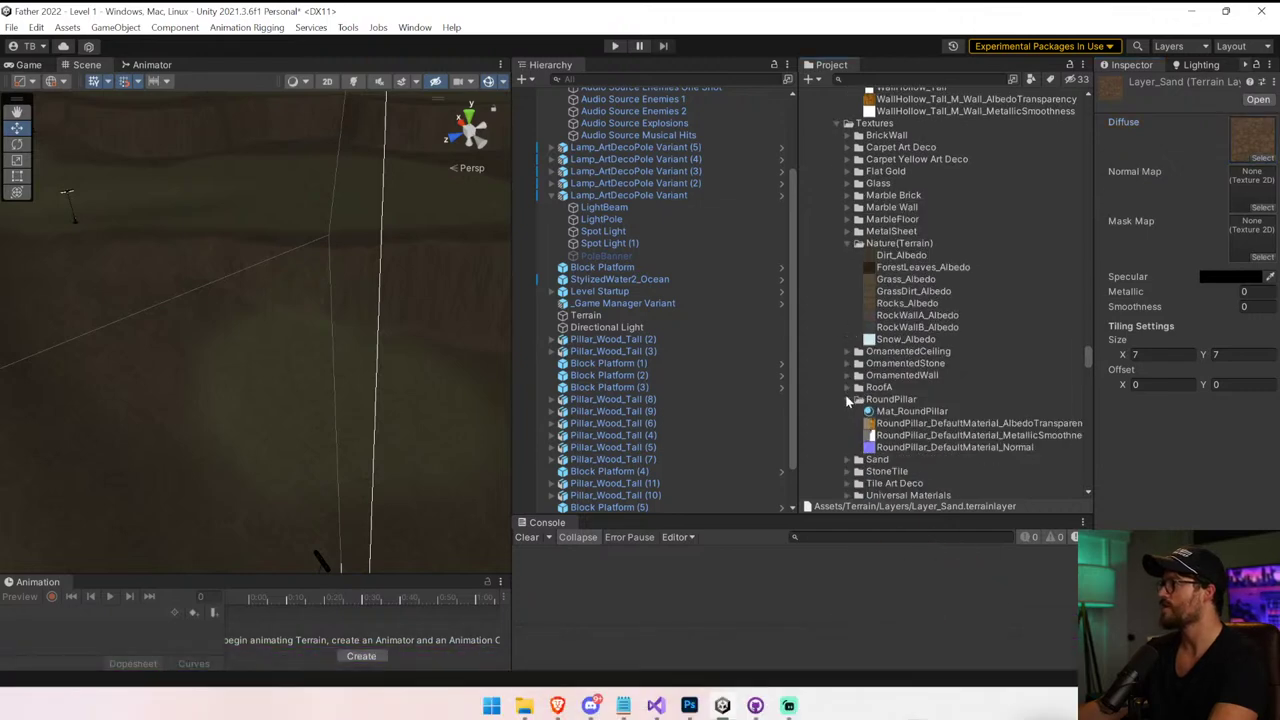
click(849, 400)
Move the Sand texture into the Nature(Terrain) folder and delete the emptied Sand folder
scroll(847, 402, down, 3)
click(847, 277)
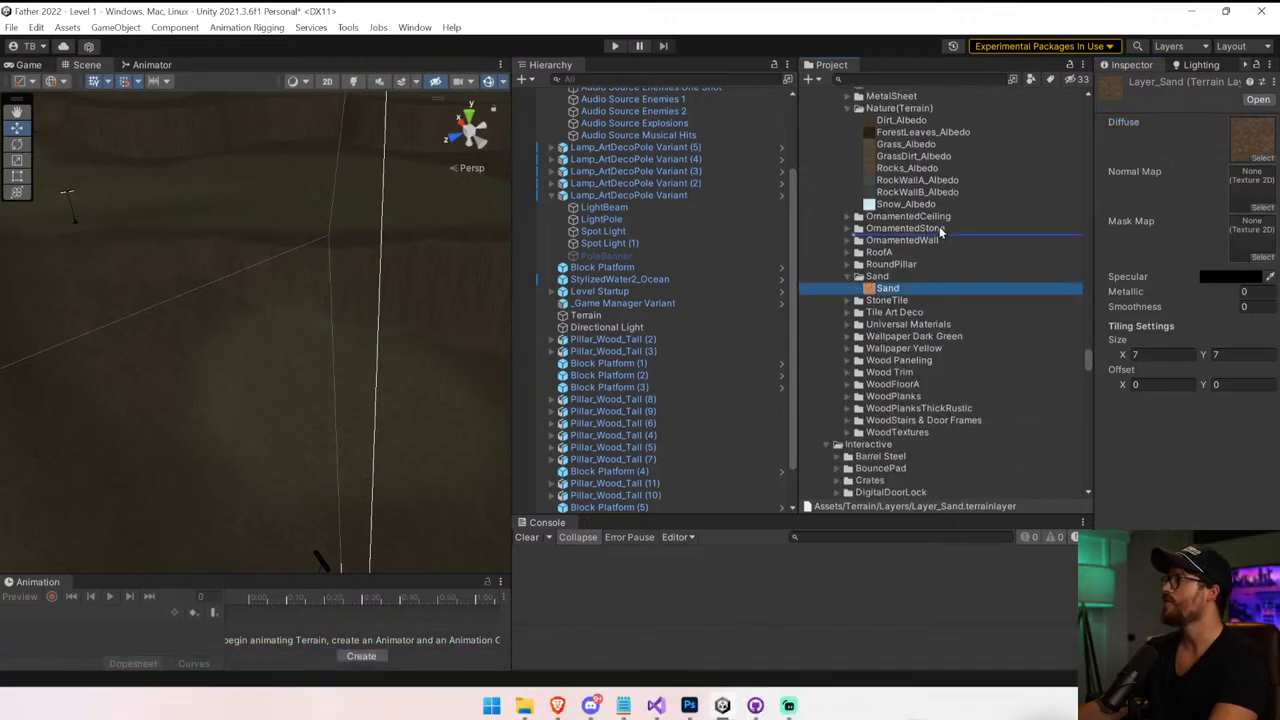
drag(900, 112, 902, 110)
click(905, 287)
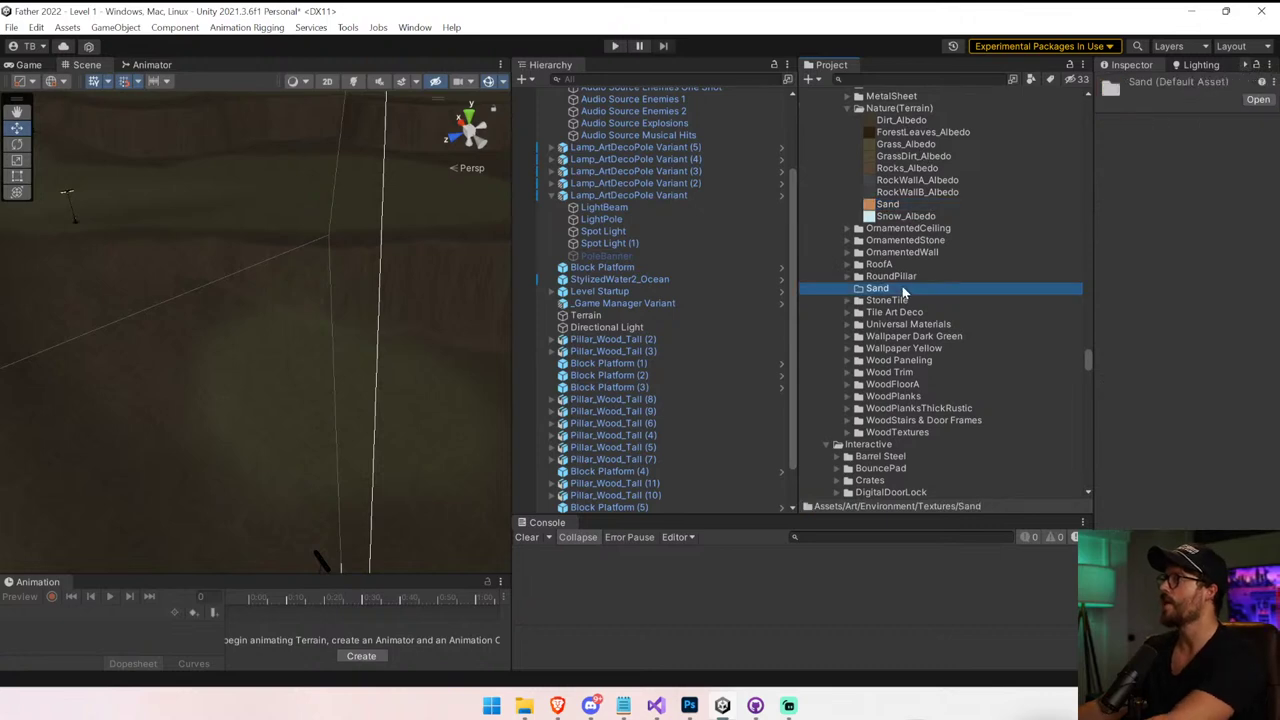
key(Delete)
click(695, 378)
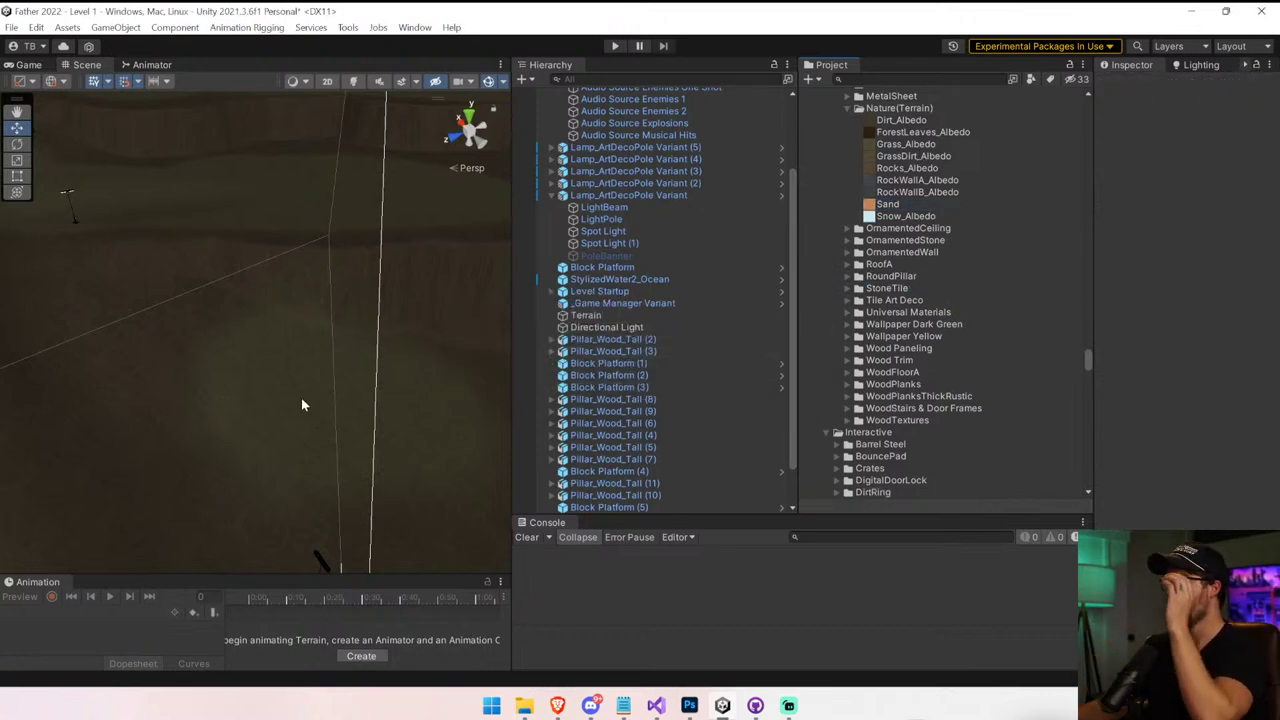
Assign the Sand texture from the Nature(Terrain) folder as the diffuse texture of the Layer_Sand terrain layer
right_drag(301, 397, 366, 435)
click(366, 436)
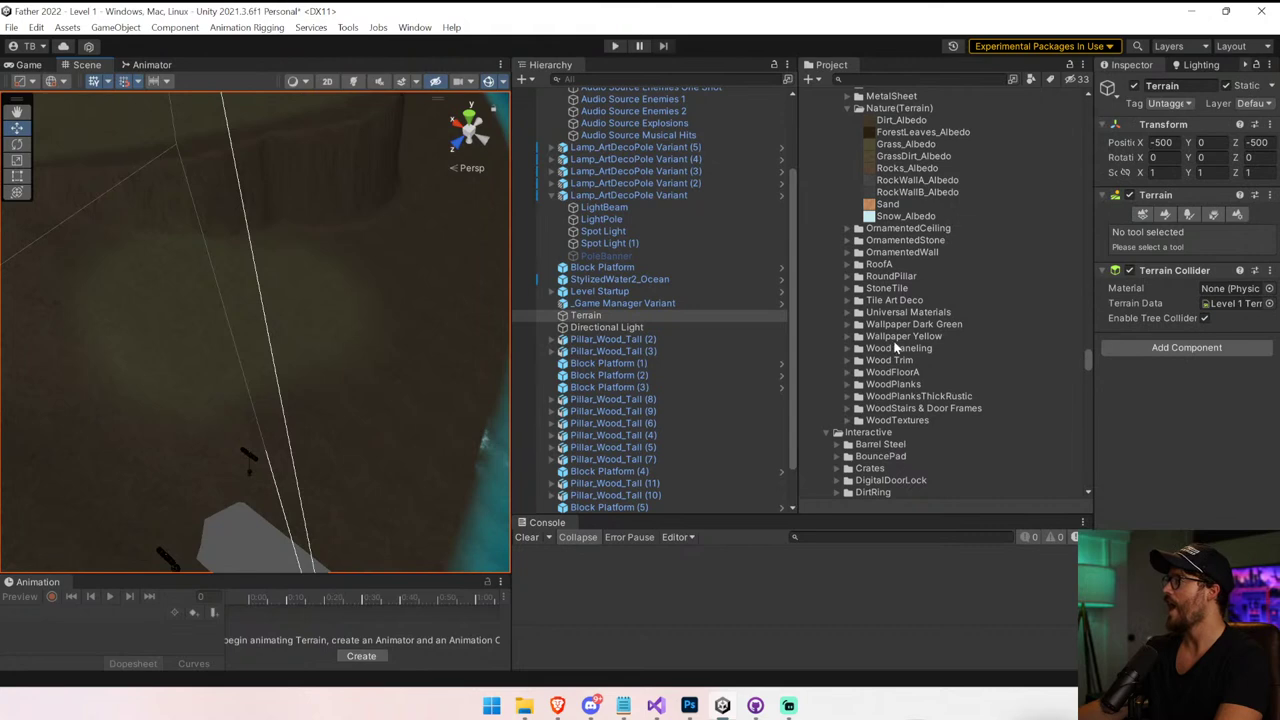
scroll(905, 355, down, 20)
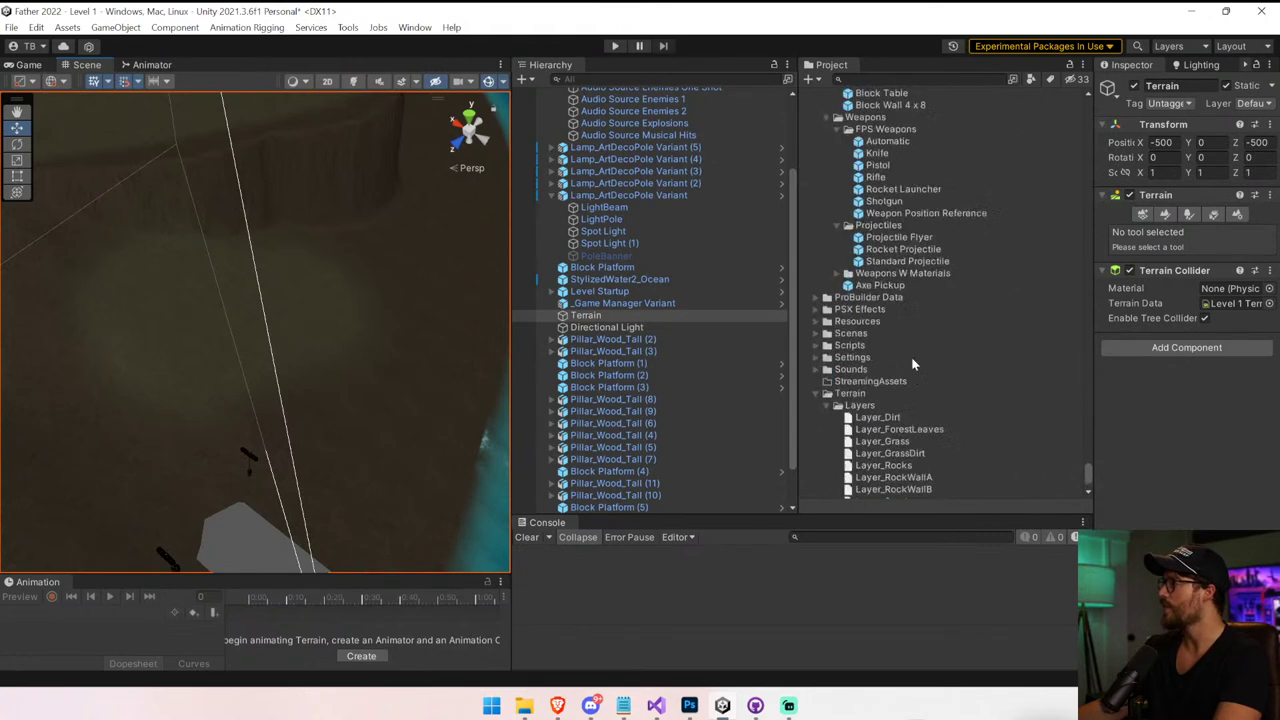
scroll(911, 364, down, 2)
click(906, 433)
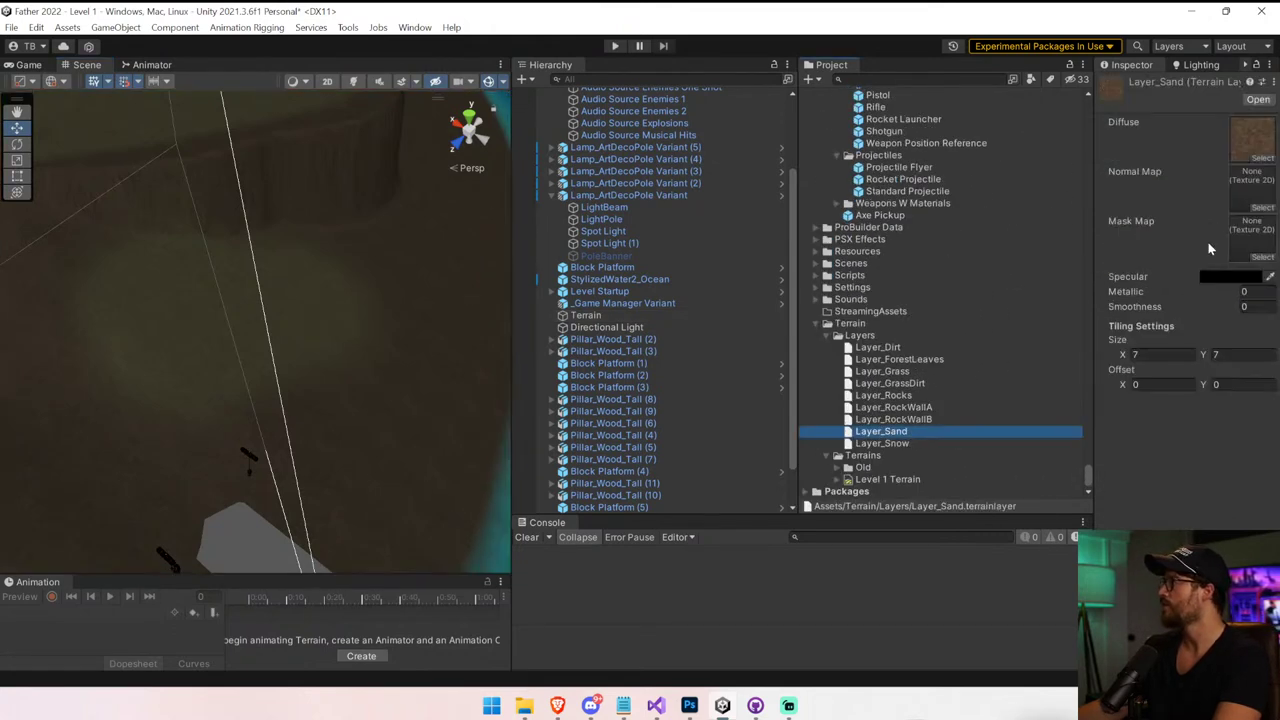
click(1247, 150)
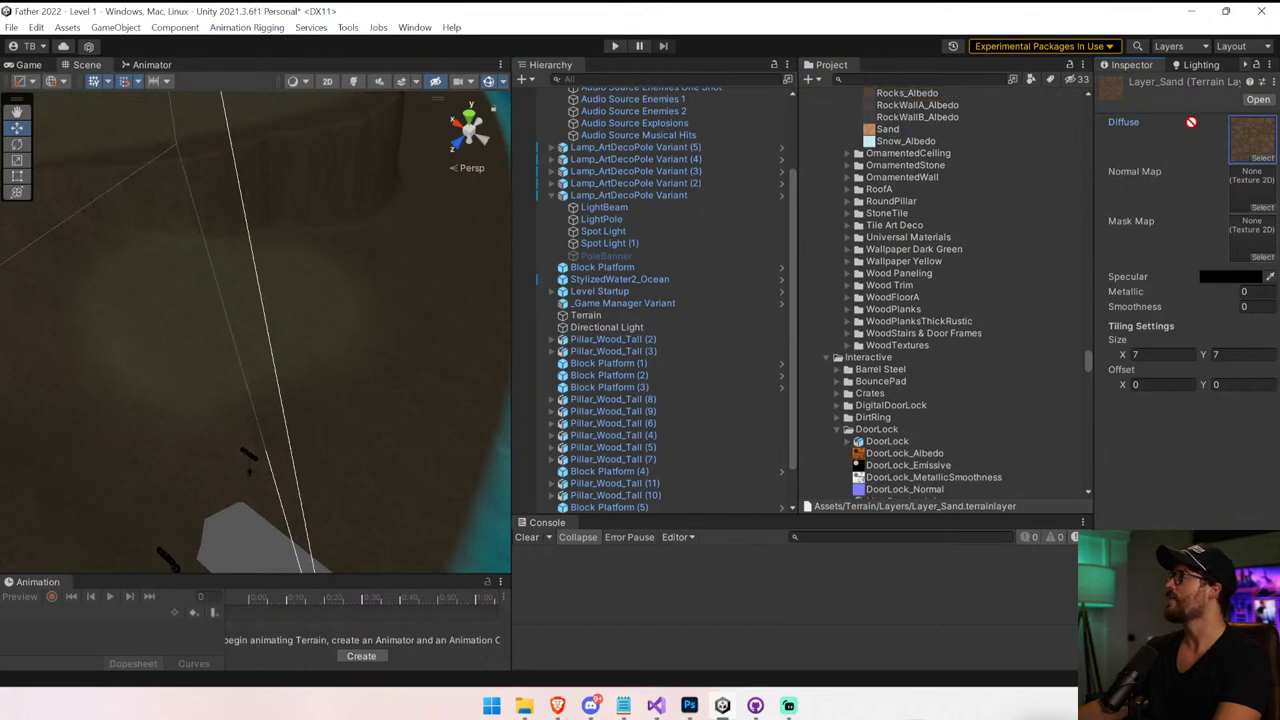
drag(1191, 122, 1249, 138)
Switch the terrain to Paint Texture mode and add Layer_Sand to its terrain layers
click(289, 325)
click(1165, 214)
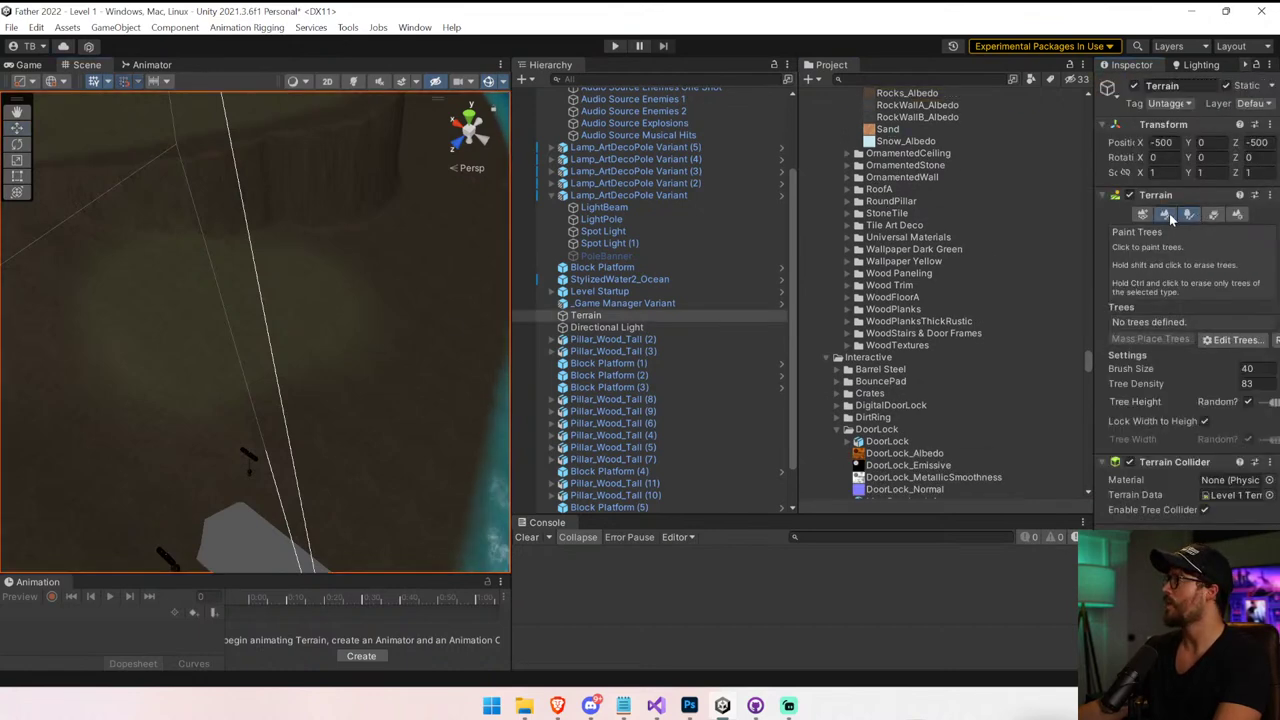
click(1168, 231)
click(1162, 284)
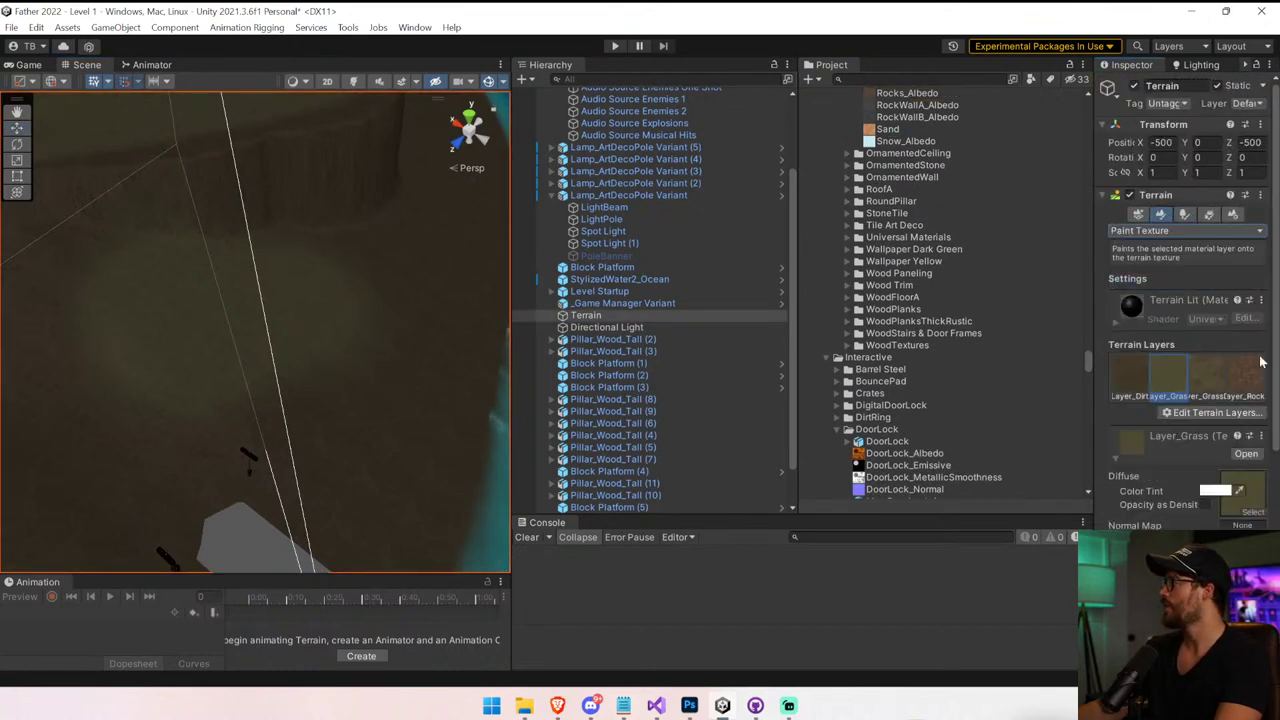
click(1240, 413)
click(1205, 433)
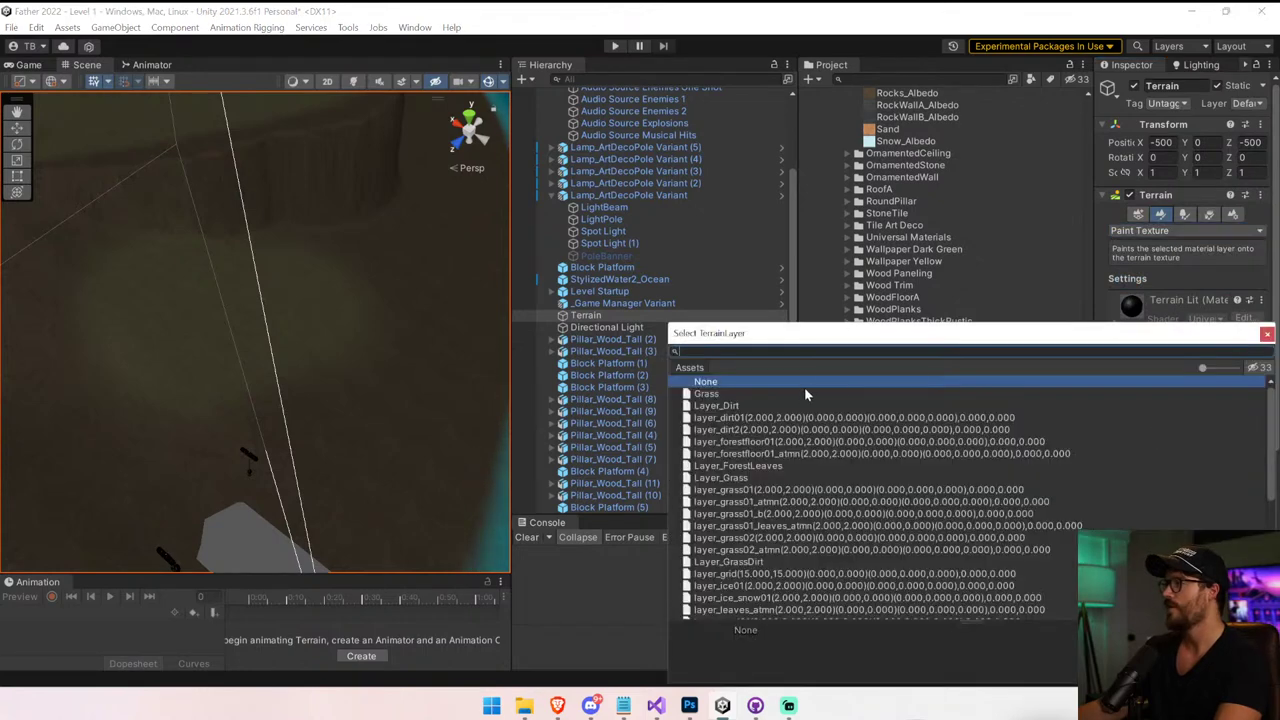
double_click(732, 394)
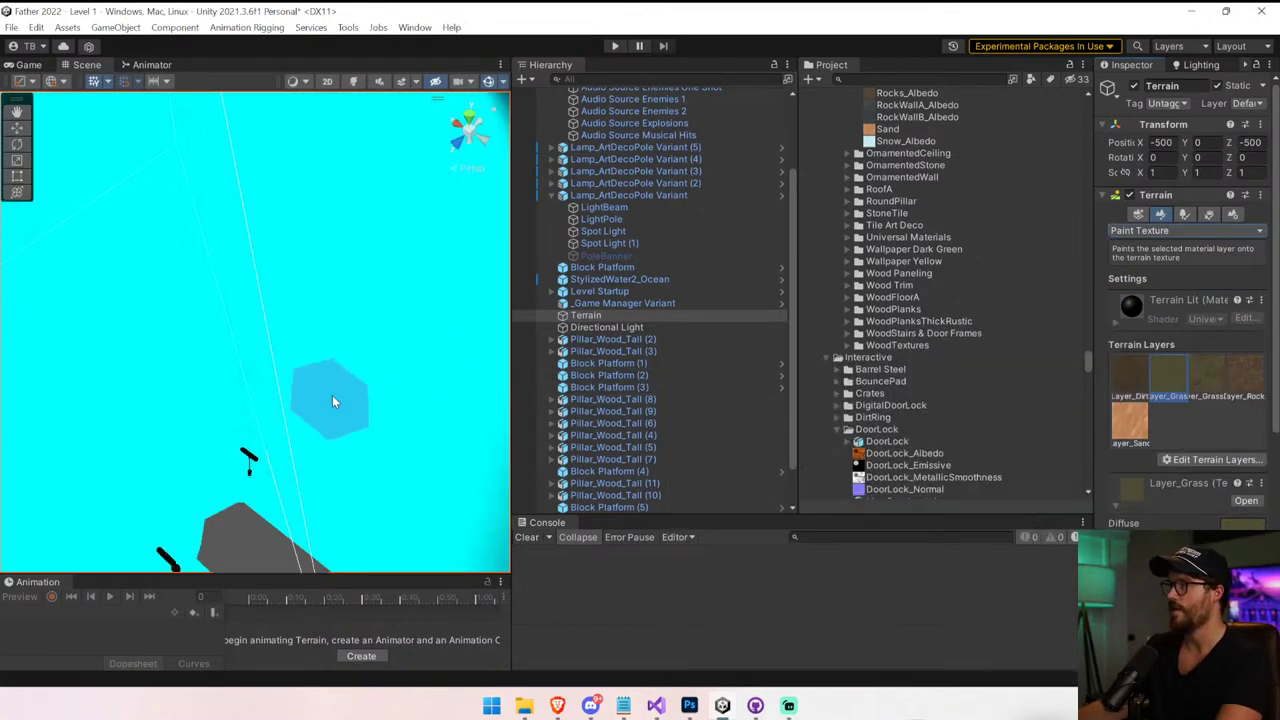
Select Layer_Sand as the paint layer and frame the shoreline beside the pier
scroll(323, 436, down, 8)
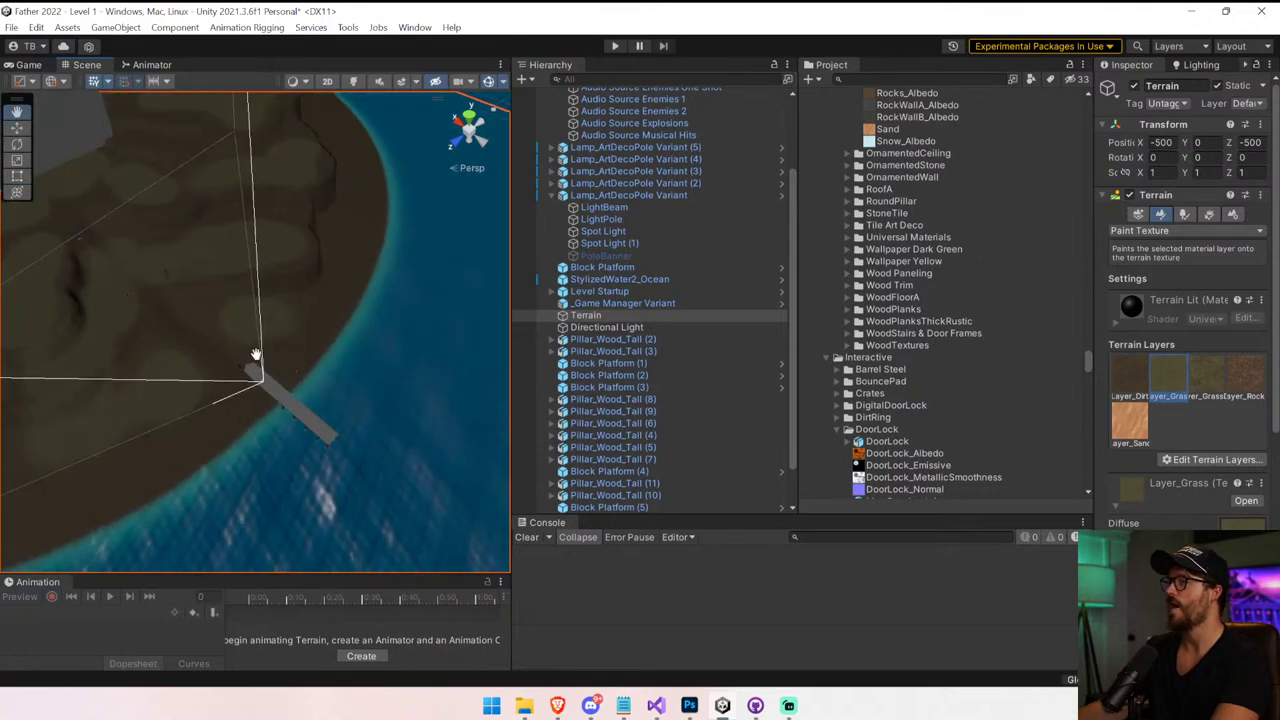
scroll(306, 380, up, 4)
scroll(306, 388, up, 4)
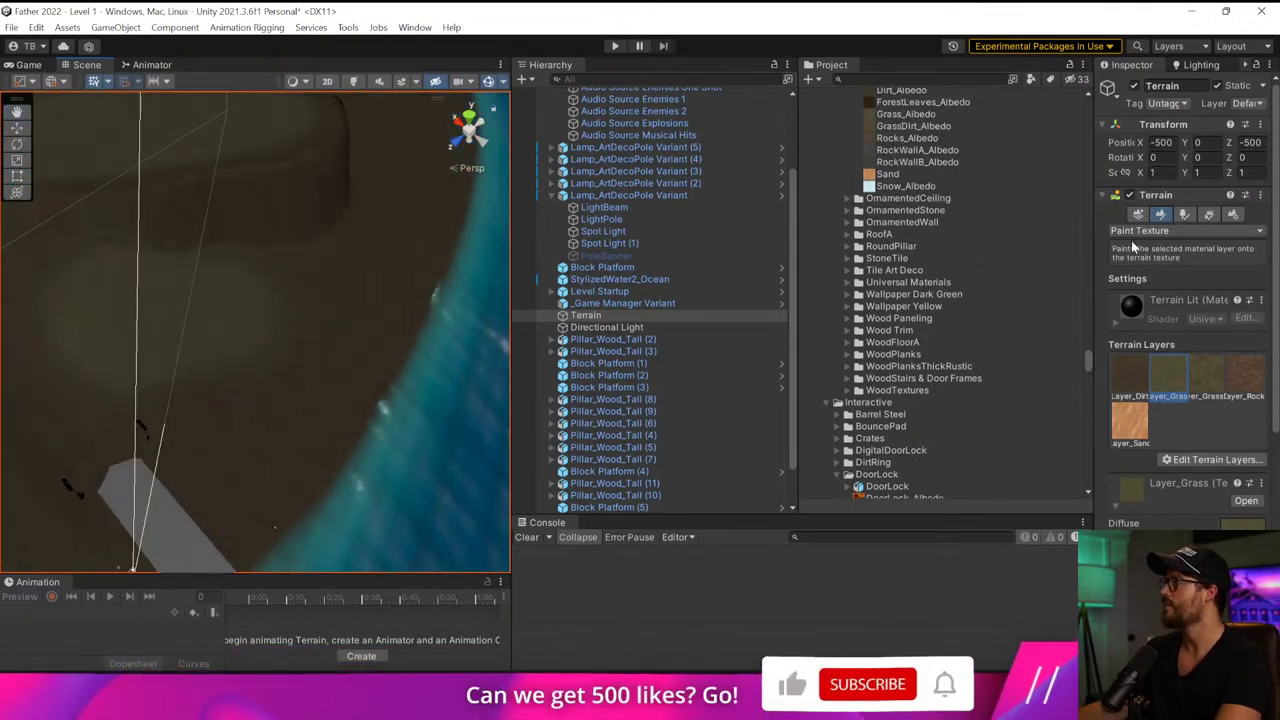
click(1132, 420)
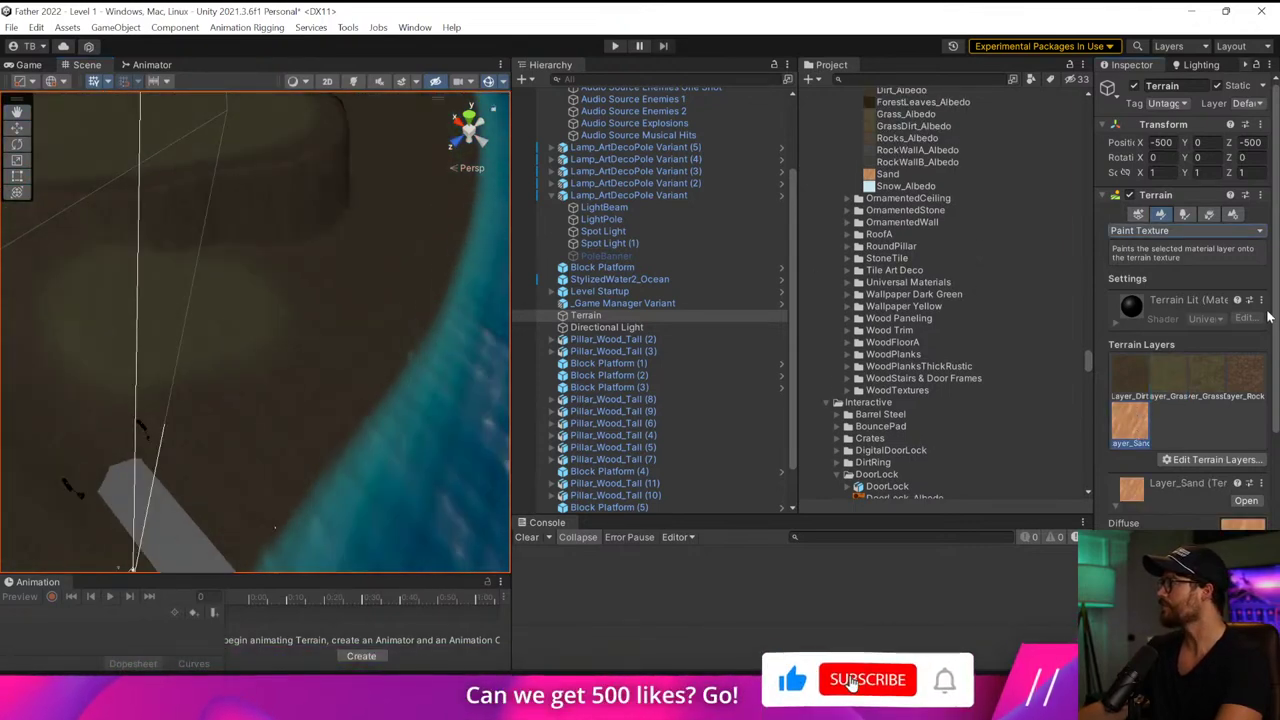
scroll(1255, 373, down, 5)
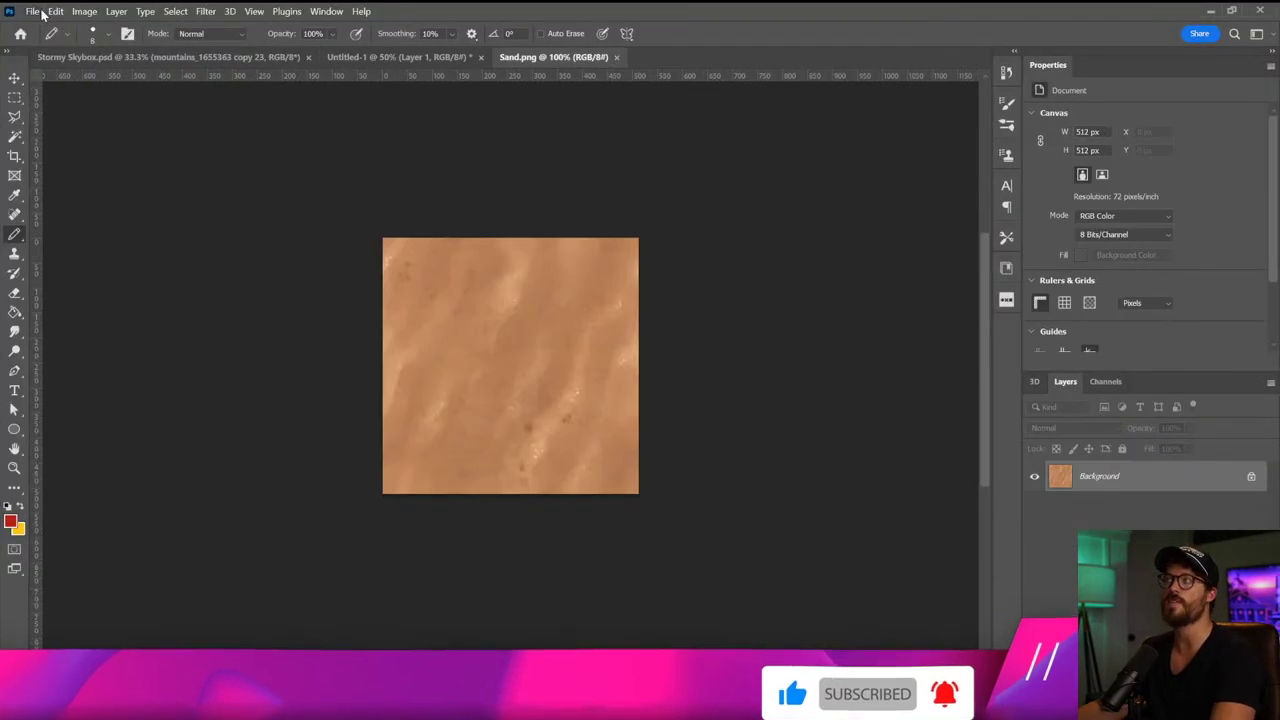
Save the Sand image as a Photoshop PSD file named Sand in the Nature(Terrain) folder
click(32, 11)
click(54, 185)
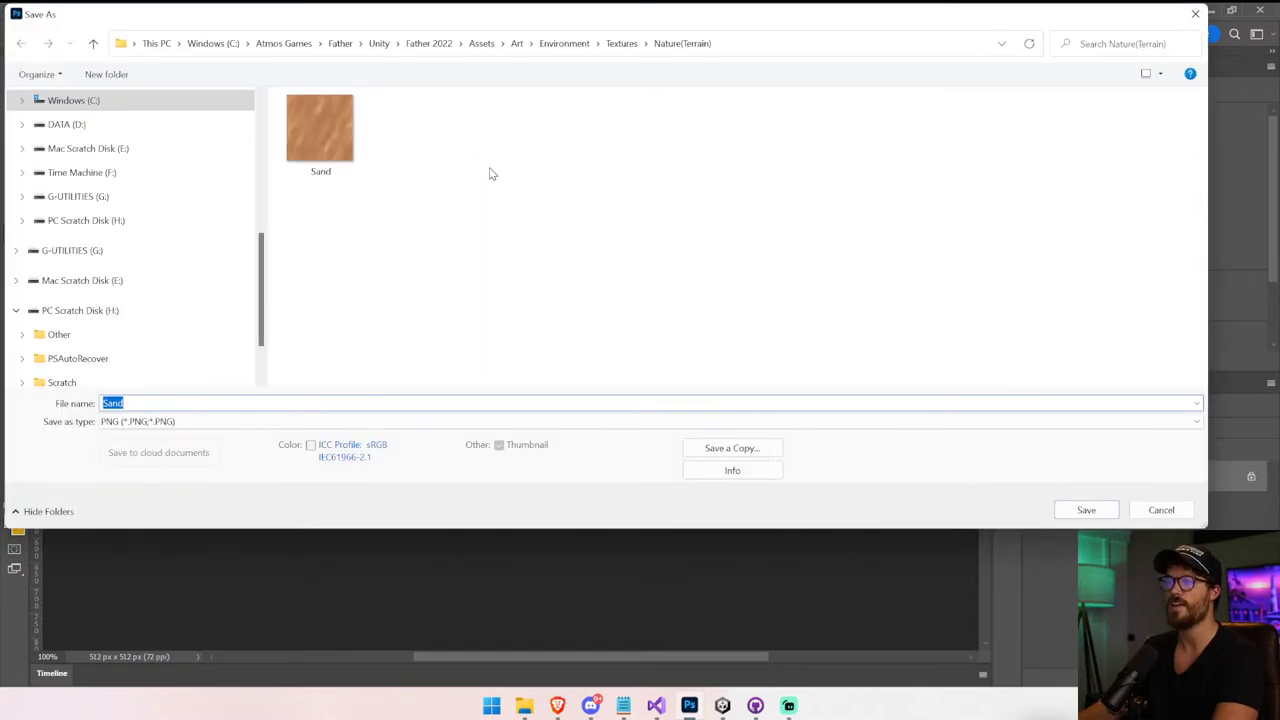
click(327, 422)
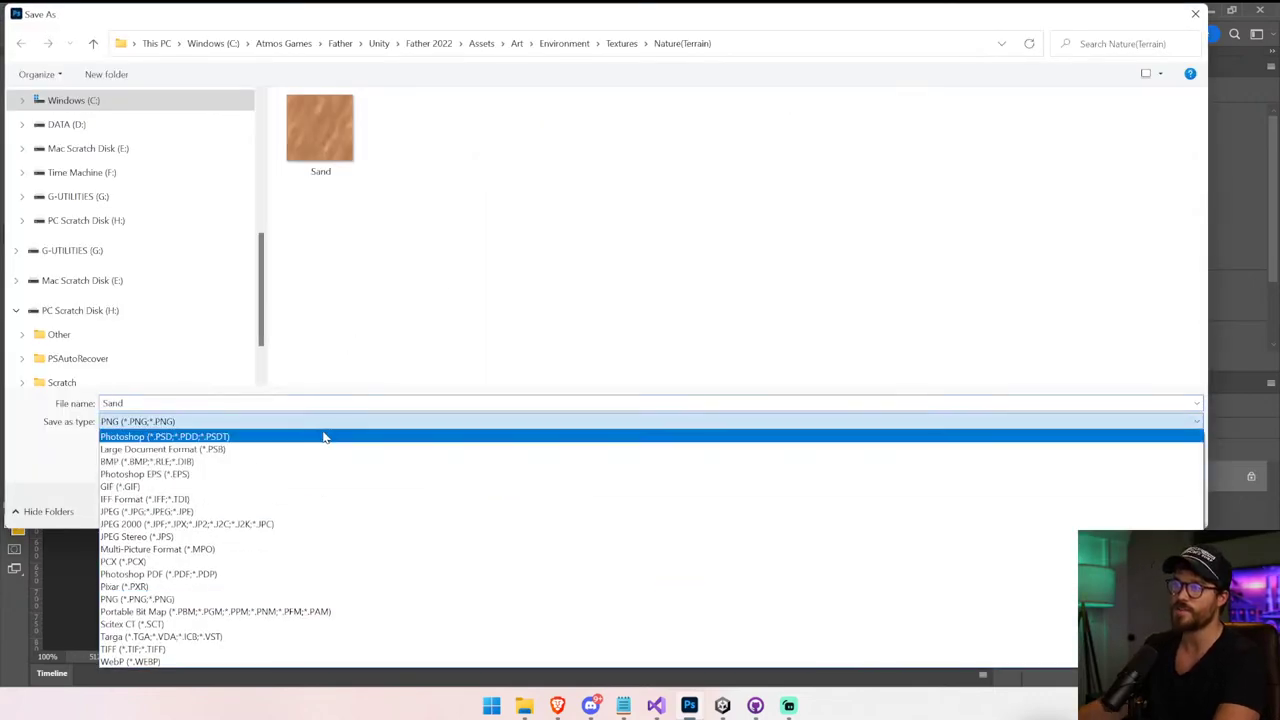
click(323, 434)
key(Return)
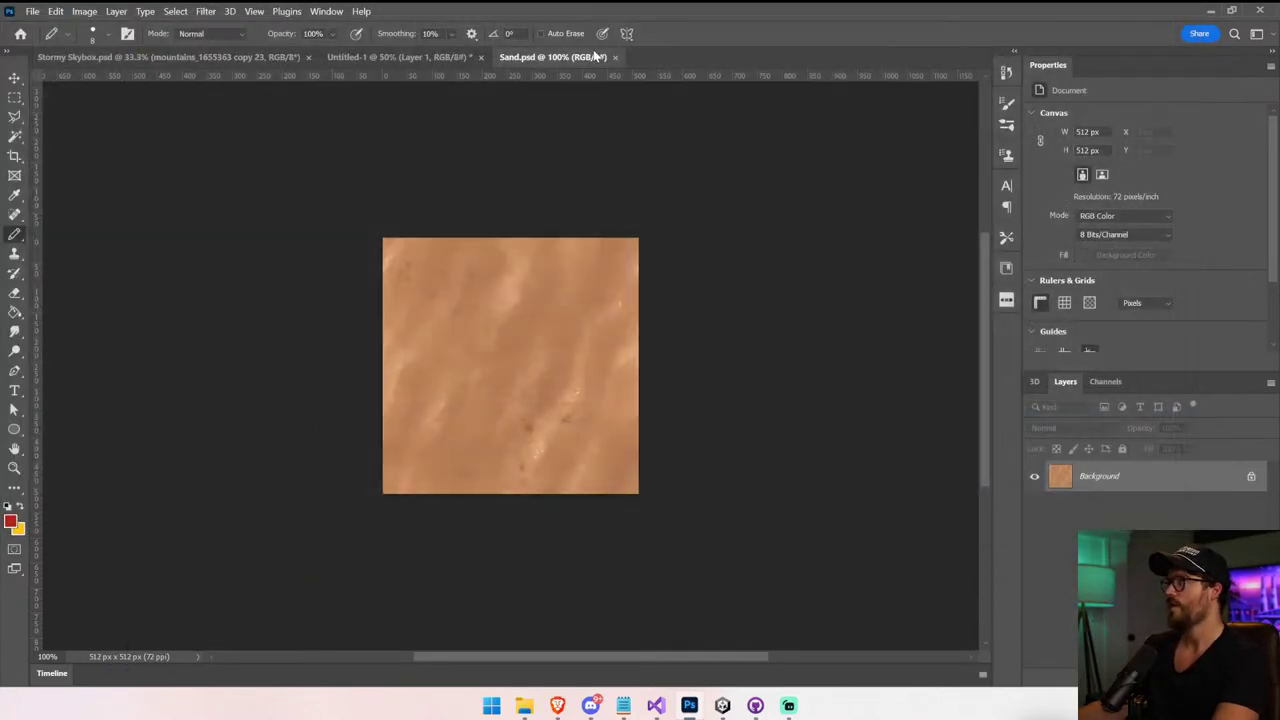
Switch to Unity and delete the Sand.png texture from the Nature(Terrain) folder
key(alt+Tab)
double_click(936, 188)
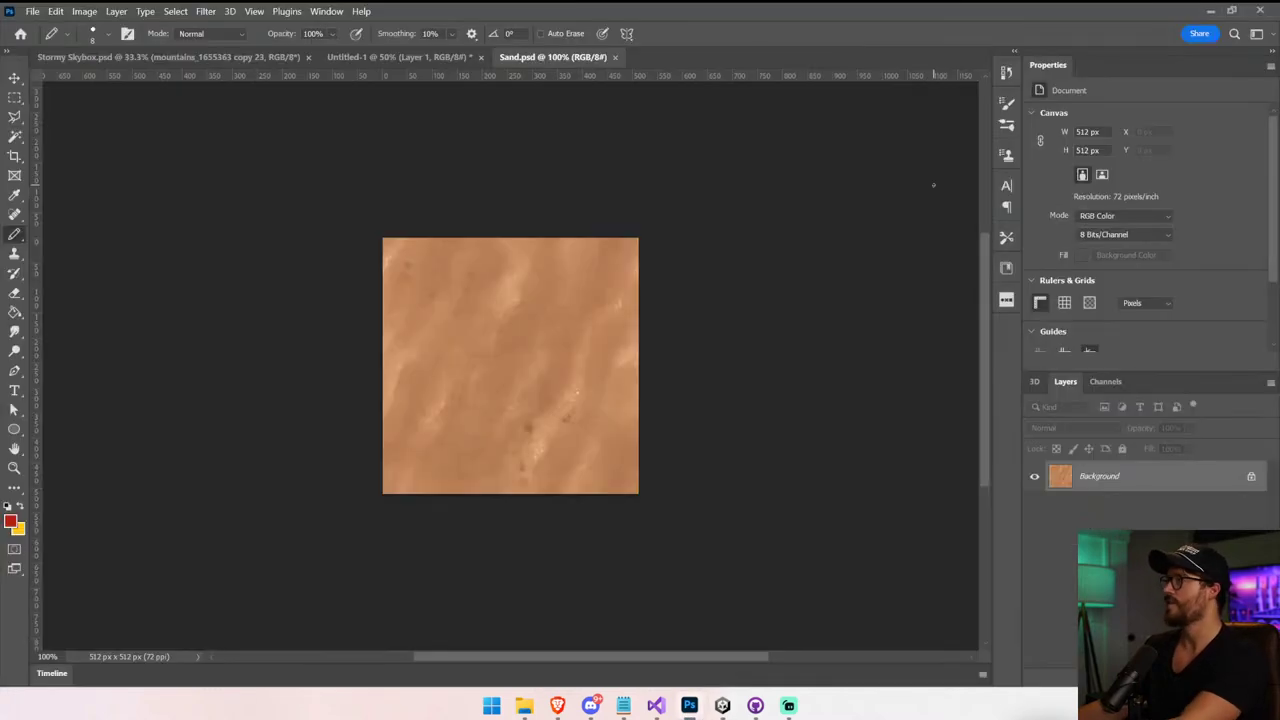
key(alt+Tab)
click(918, 177)
key(Delete)
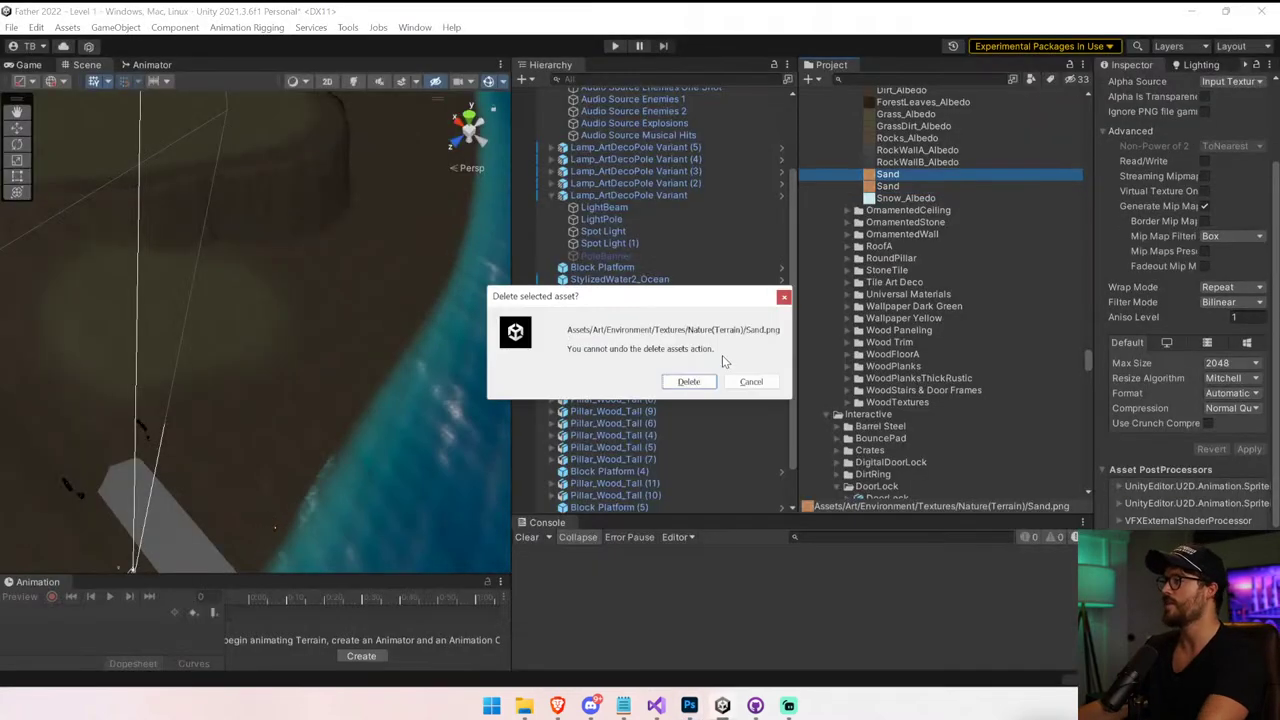
click(688, 381)
Search the project for "sand" and assign the PSD Sand texture as Layer_Sand's diffuse texture
scroll(920, 400, down, 15)
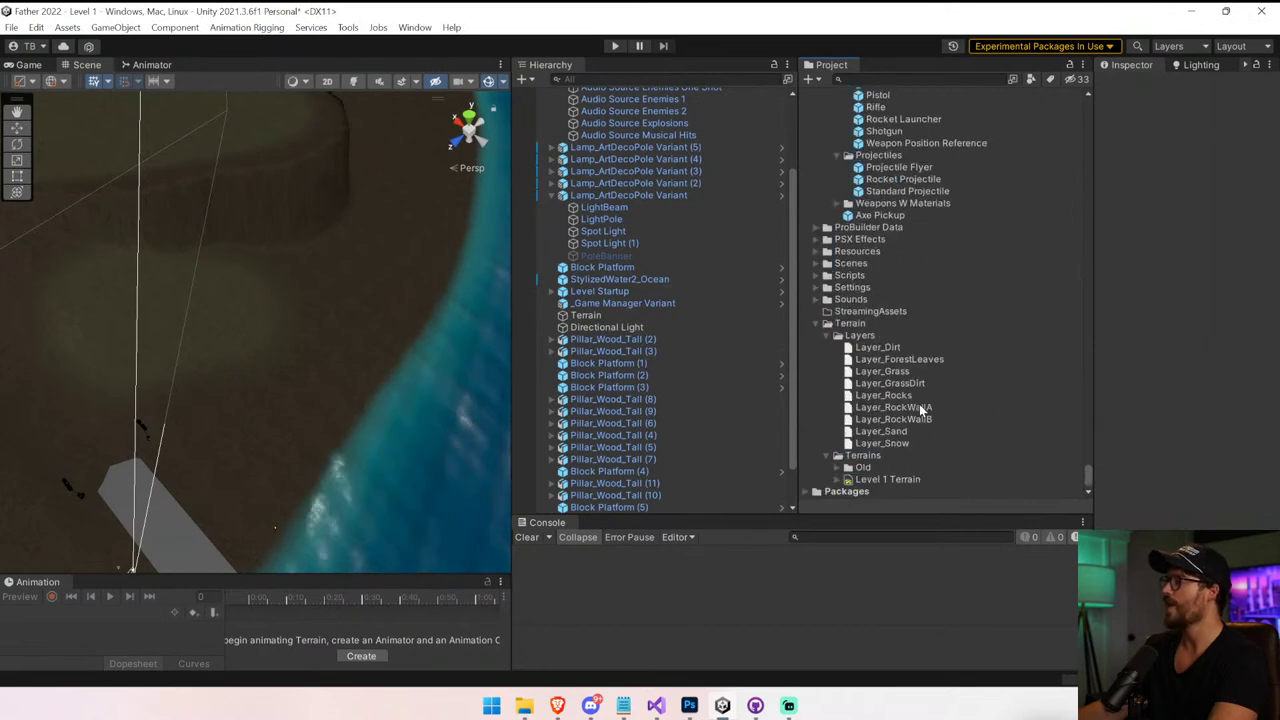
click(890, 431)
scroll(965, 365, up, 10)
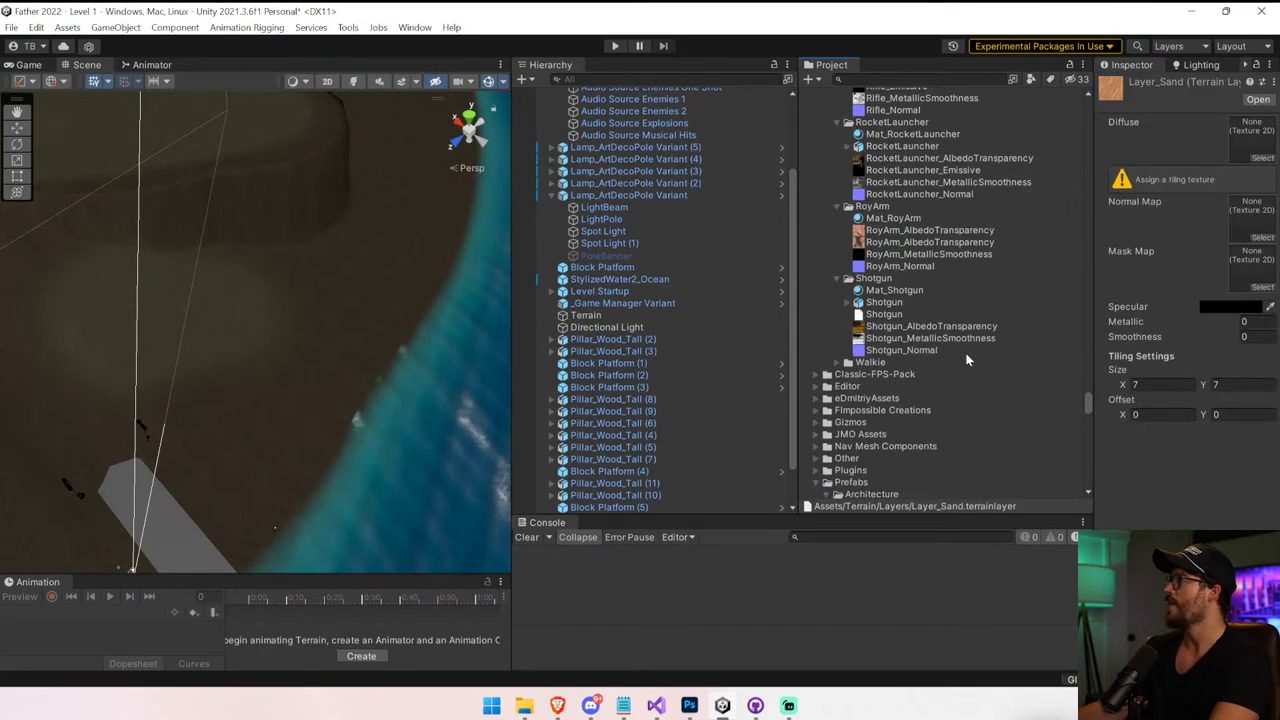
click(1252, 135)
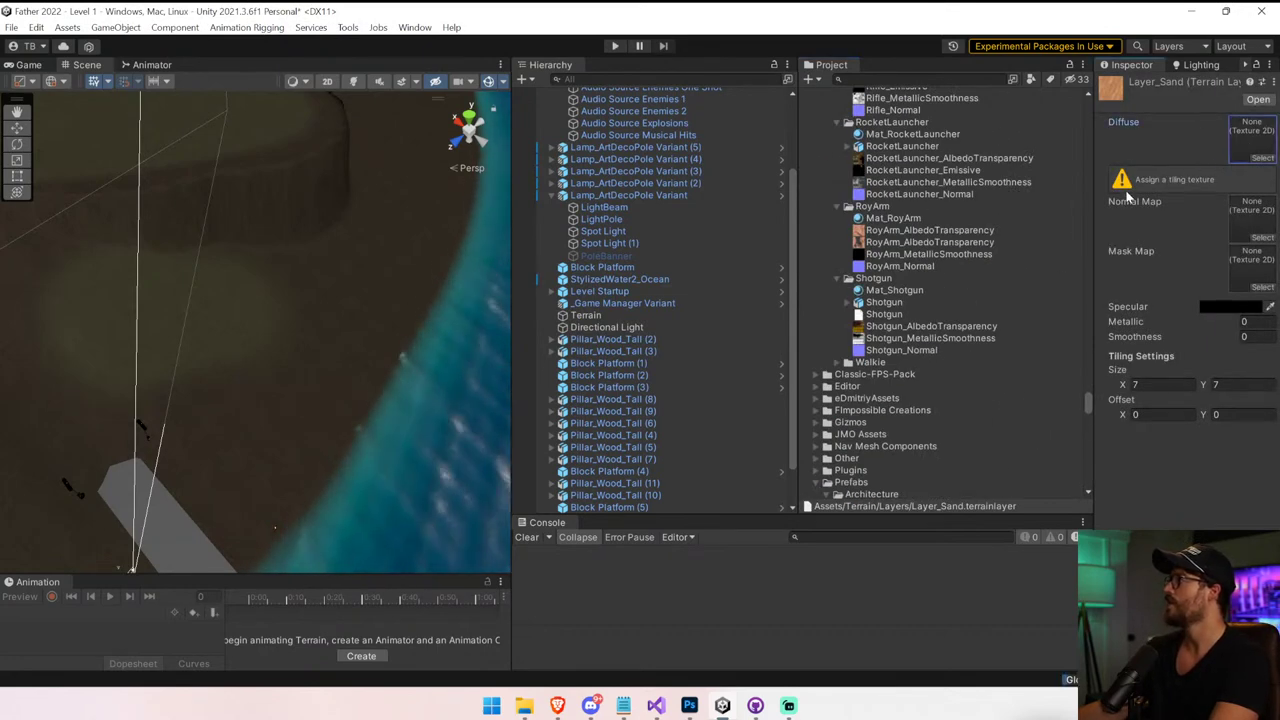
scroll(938, 224, up, 5)
scroll(938, 224, up, 10)
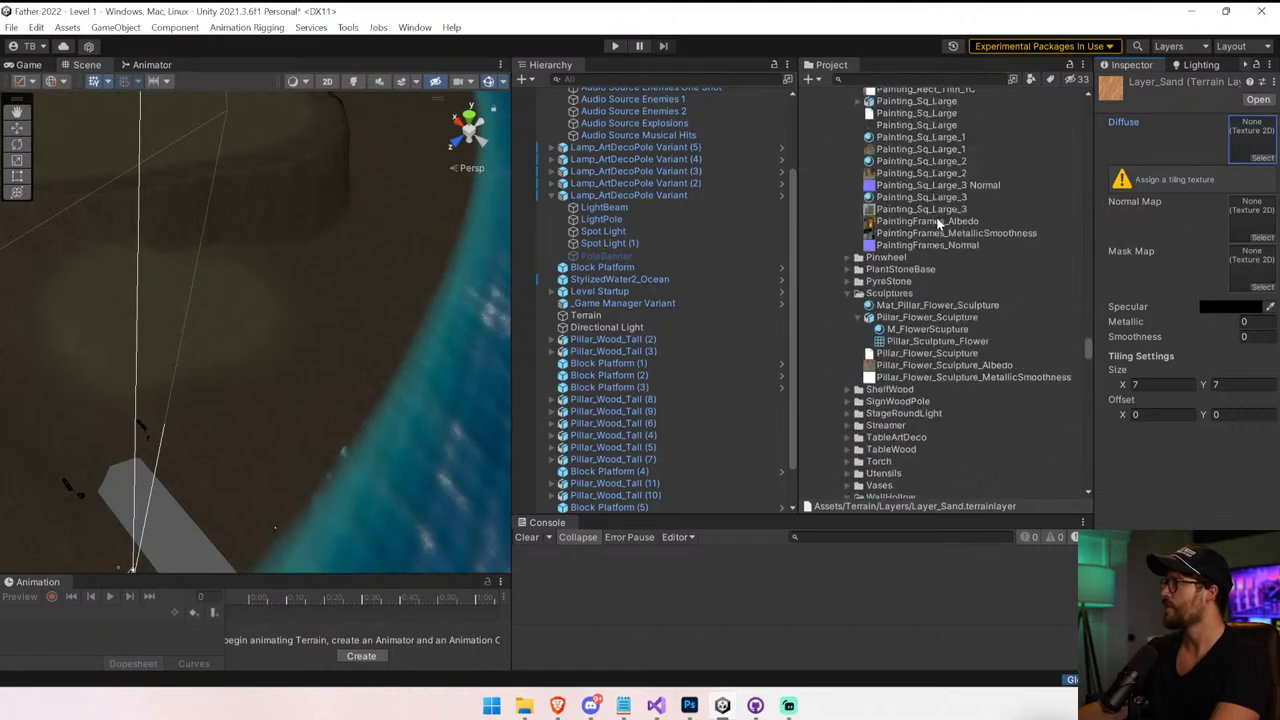
scroll(938, 224, down, 20)
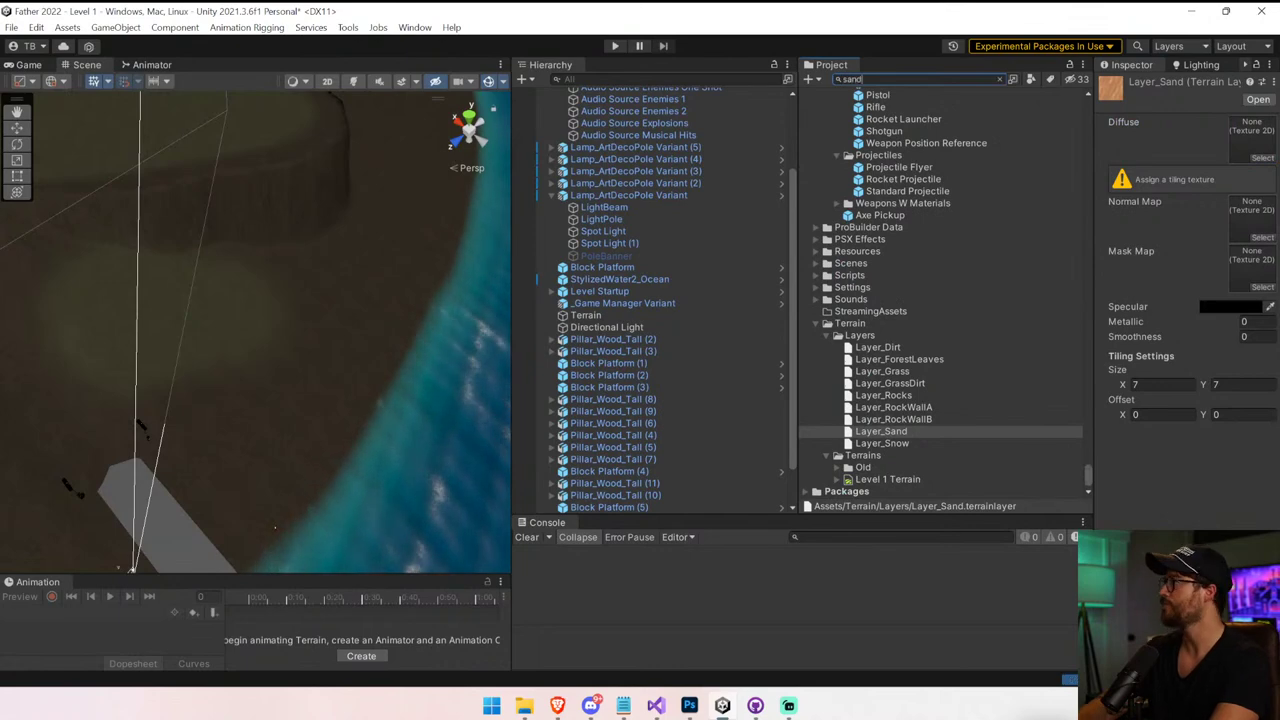
drag(839, 159, 1241, 148)
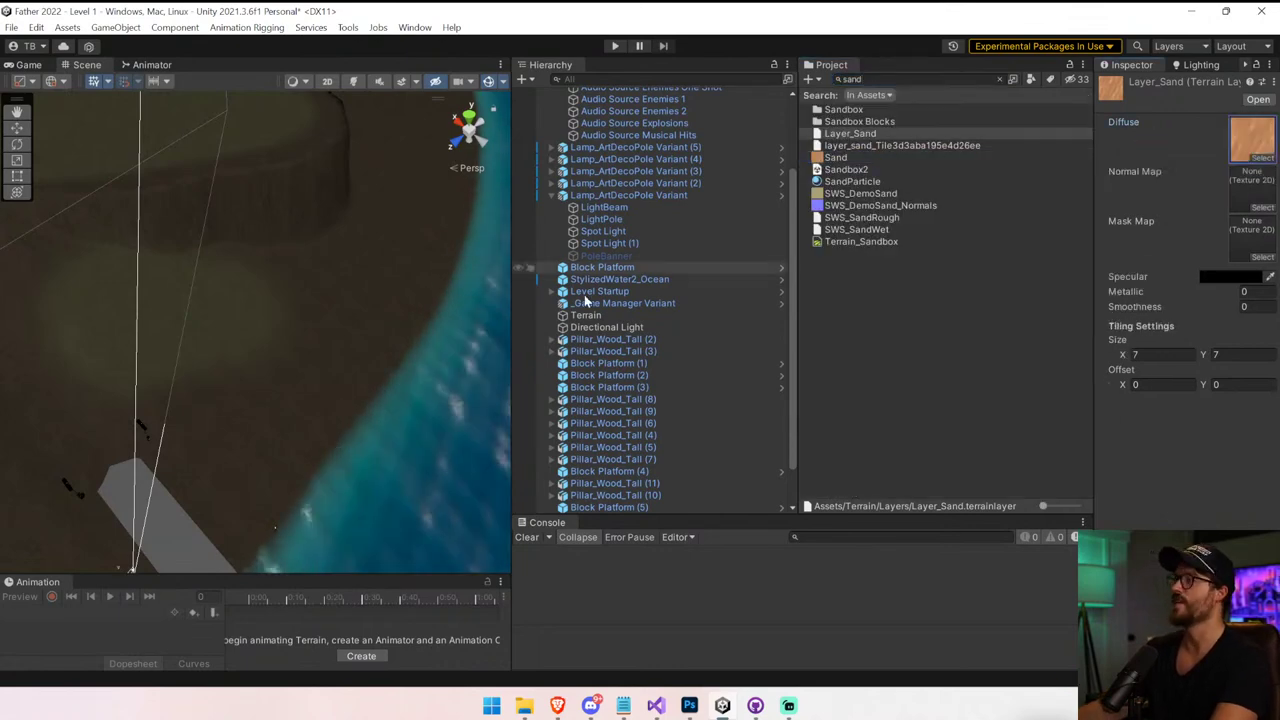
Paint a patch of sand on the terrain along the shore beside the pier
click(586, 315)
mouse_move(350, 470)
mouse_down()
mouse_move(314, 428)
mouse_move(340, 440)
mouse_up()
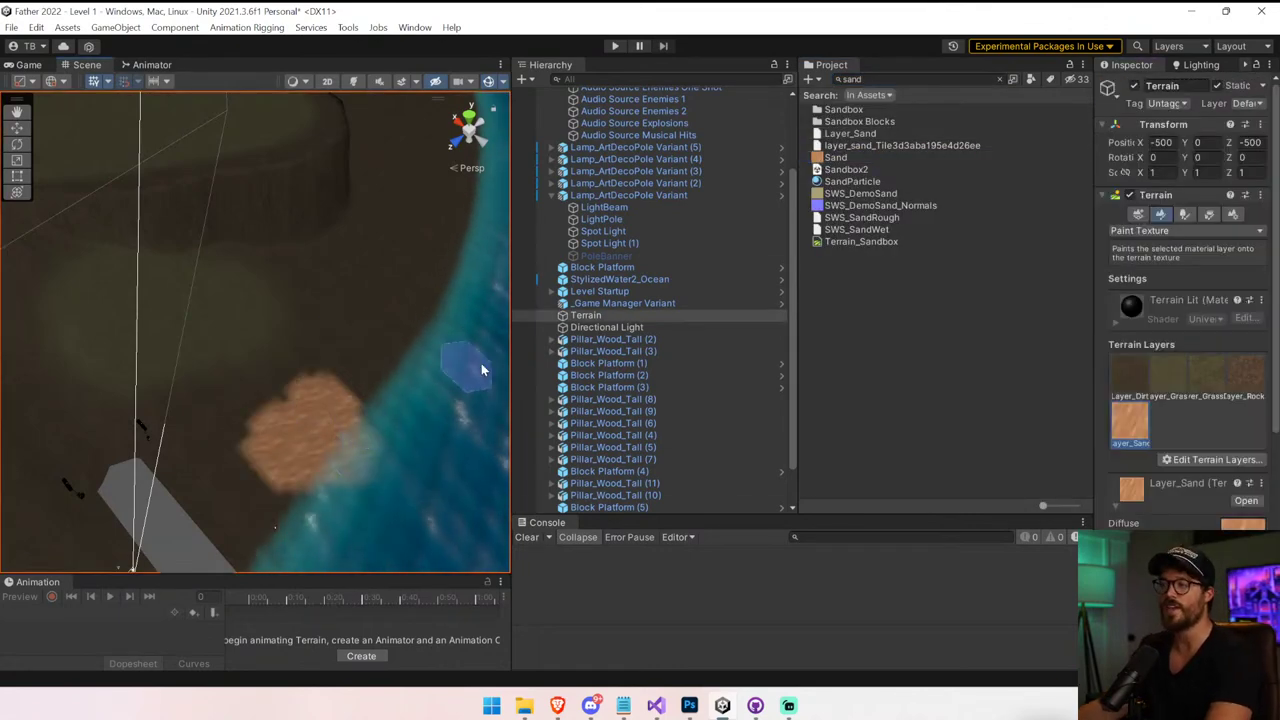
middle_drag(334, 458, 315, 405)
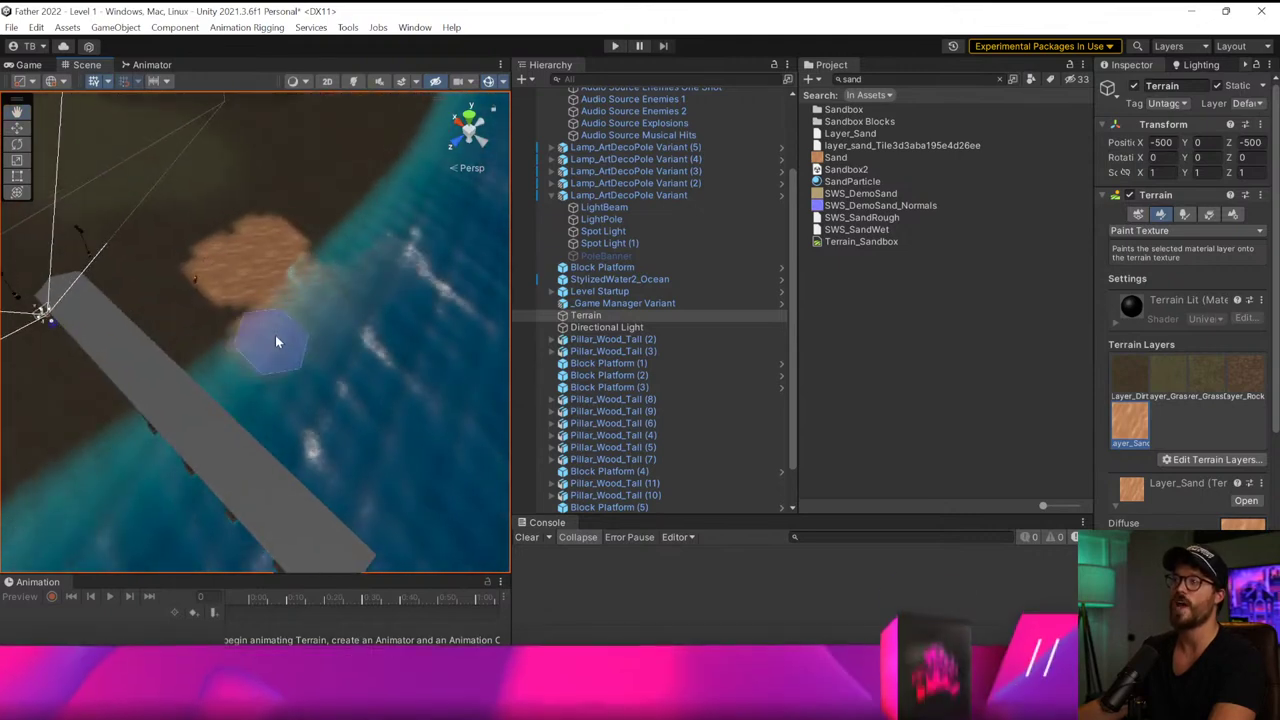
mouse_move(275, 340)
mouse_down()
mouse_move(224, 307)
mouse_move(290, 243)
mouse_move(422, 176)
mouse_up()
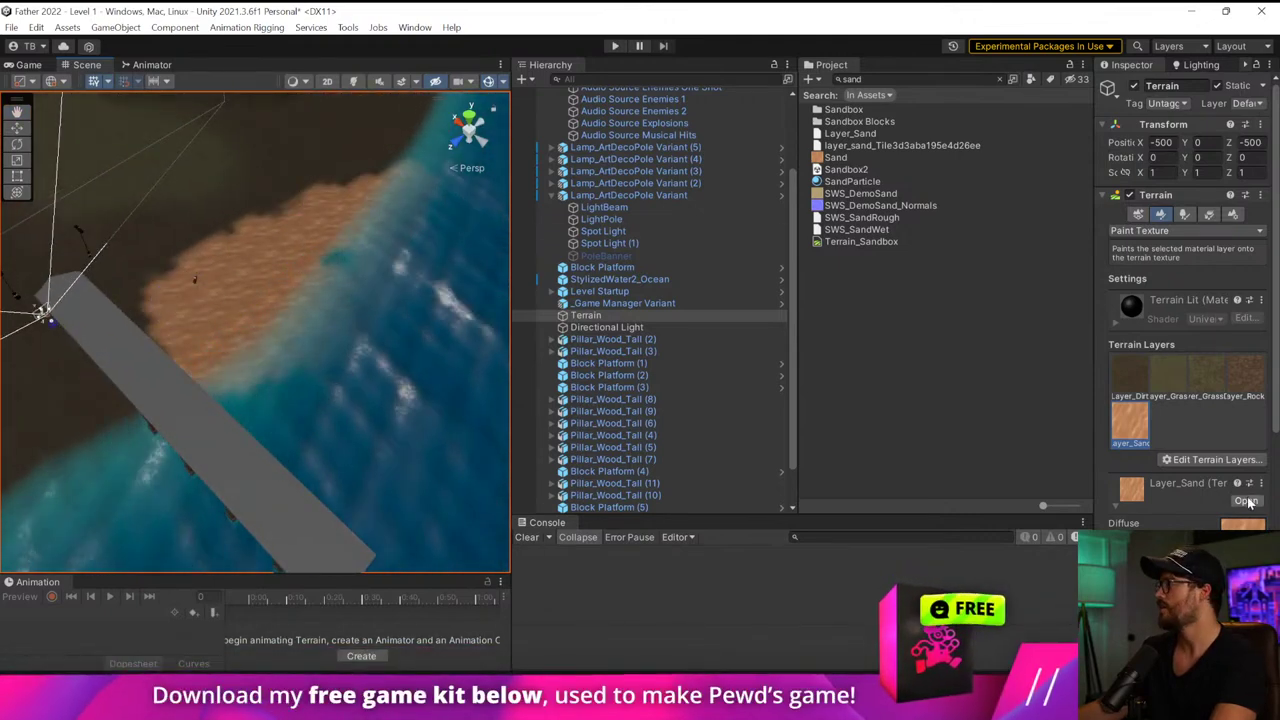
Choose the soft round brush with size 70 and opacity 15, and widen the Inspector
scroll(1248, 503, down, 8)
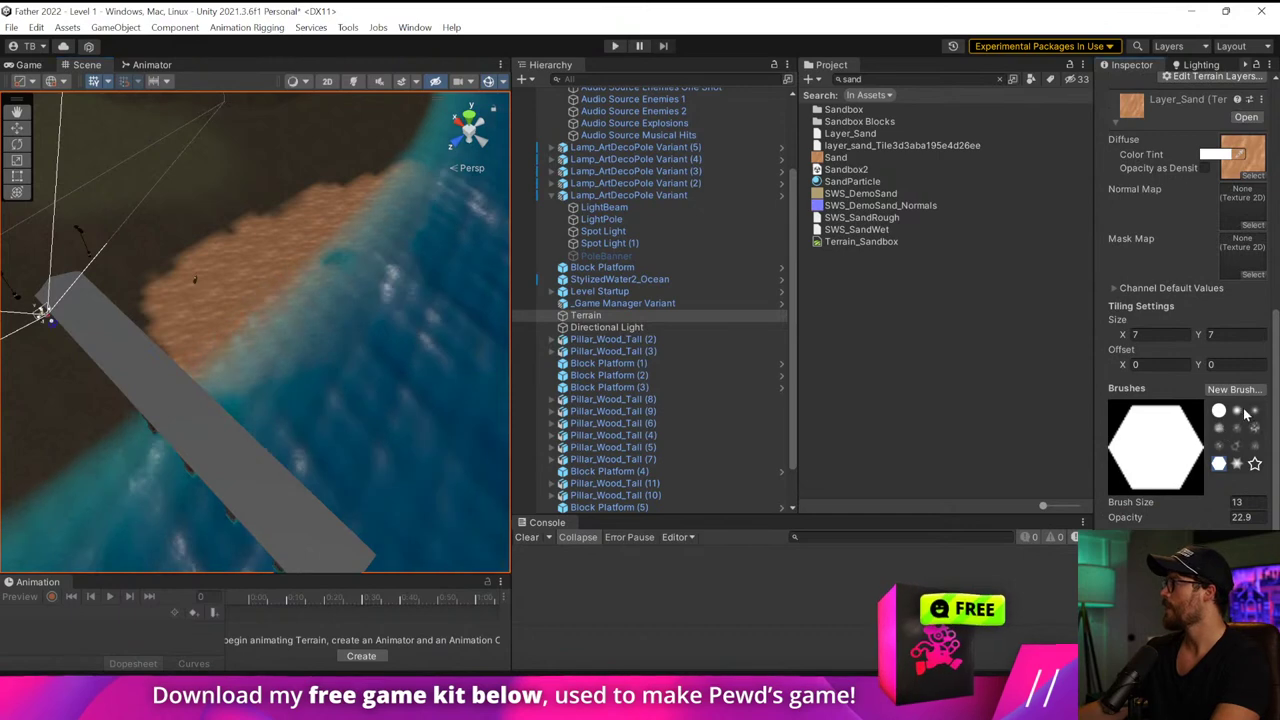
click(1238, 411)
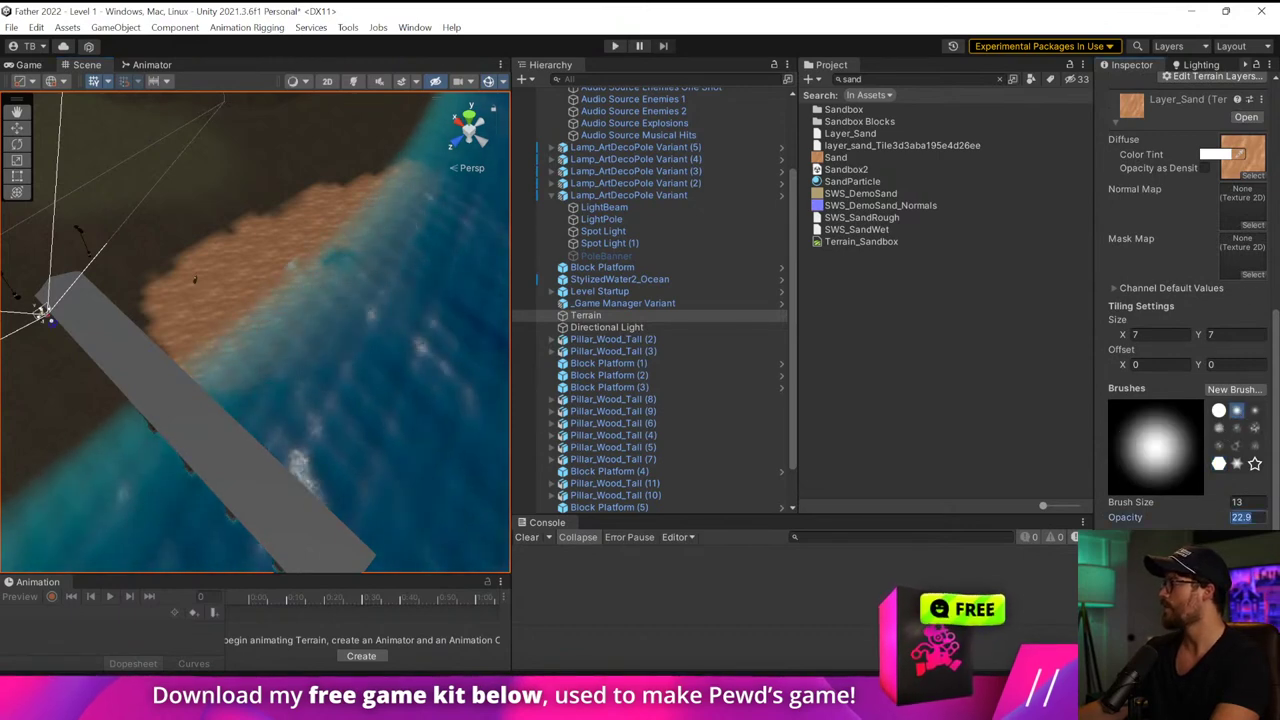
text(15)
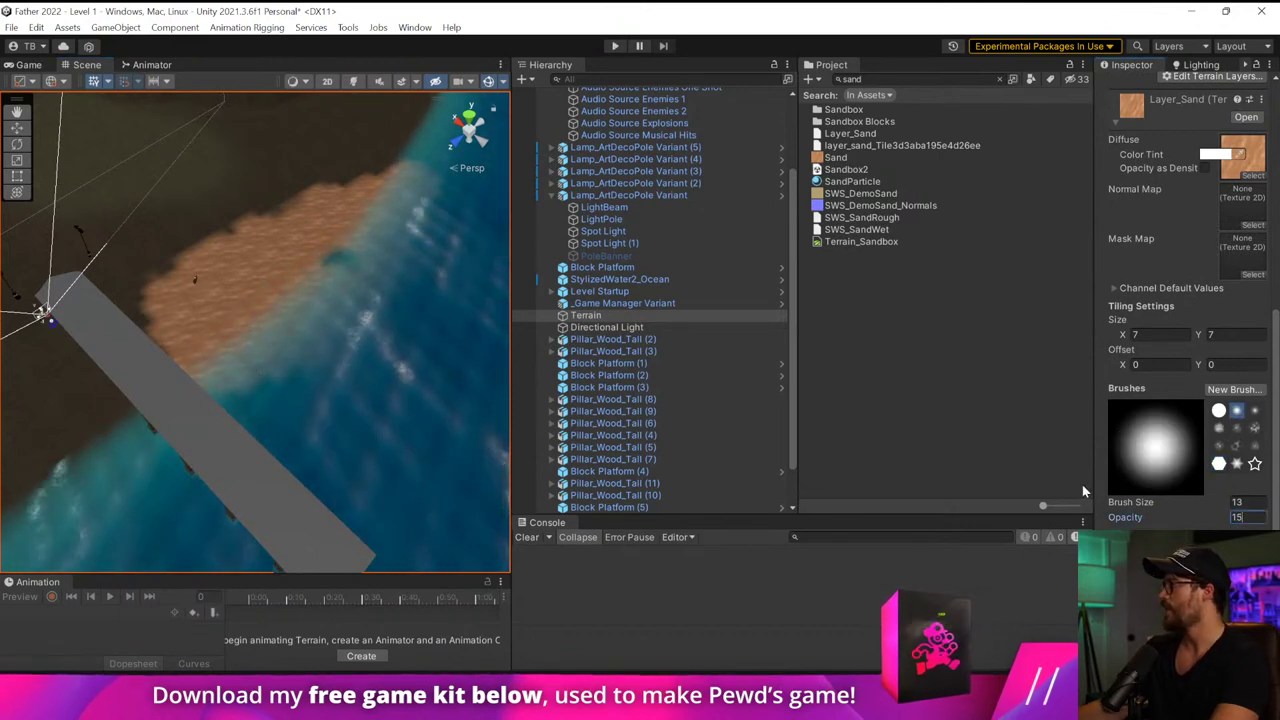
drag(1094, 490, 935, 490)
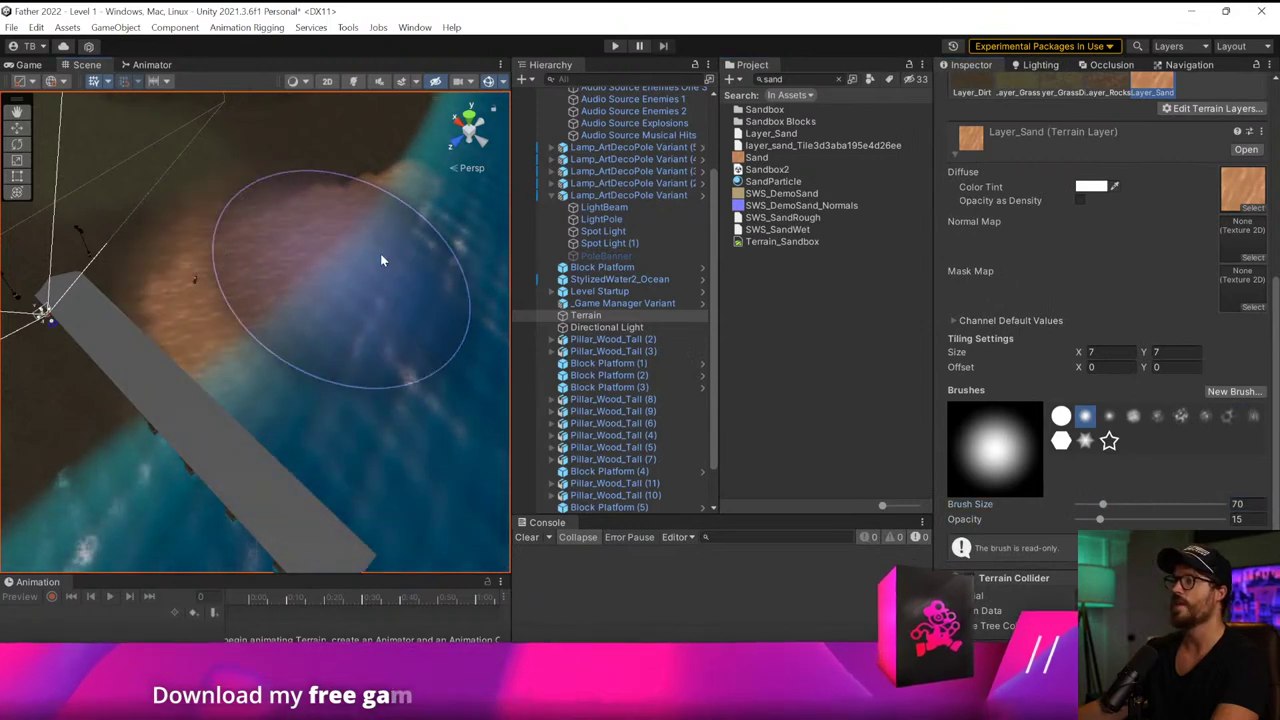
Paint a continuous band of sand along the island's coastline on both sides of the pier
drag(380, 260, 392, 302)
scroll(342, 364, down, 5)
right_drag(342, 364, 415, 380)
mouse_move(415, 380)
mouse_down()
mouse_move(463, 367)
mouse_move(231, 473)
mouse_move(369, 483)
mouse_up()
right_drag(369, 483, 285, 483)
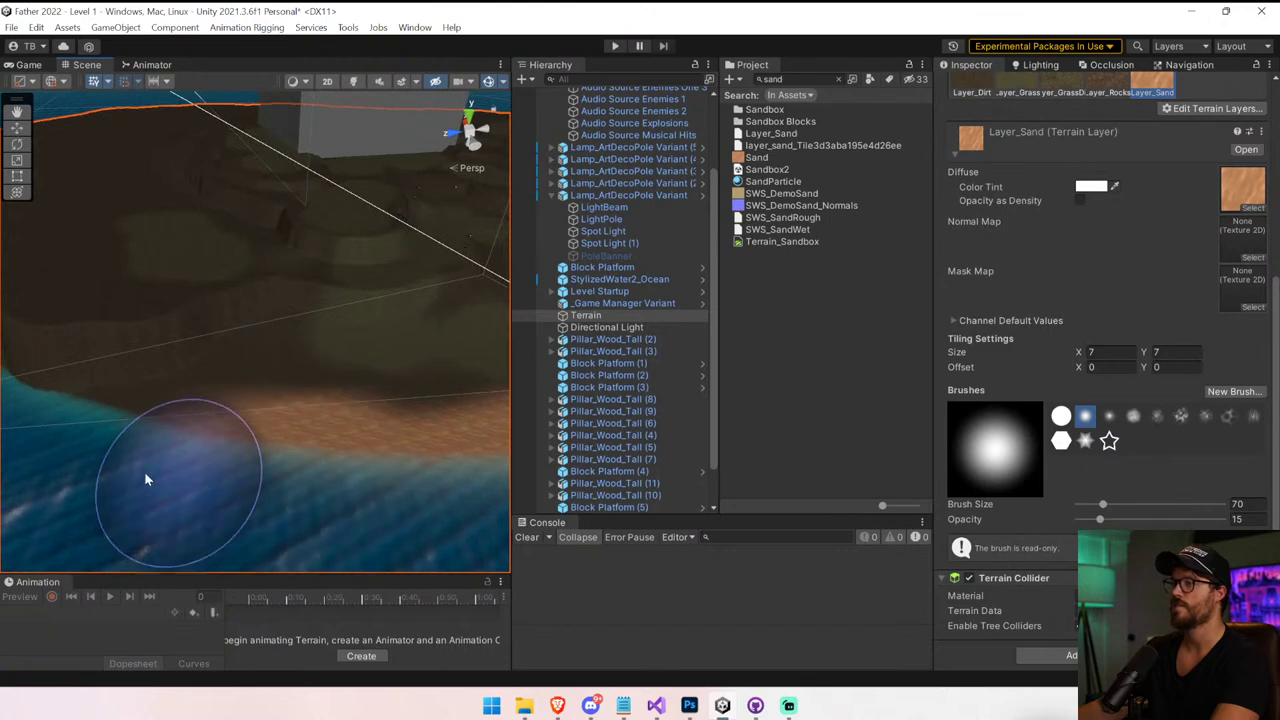
mouse_move(145, 480)
mouse_down()
mouse_move(129, 506)
mouse_move(243, 465)
mouse_move(303, 462)
mouse_up()
right_drag(352, 481, 568, 482)
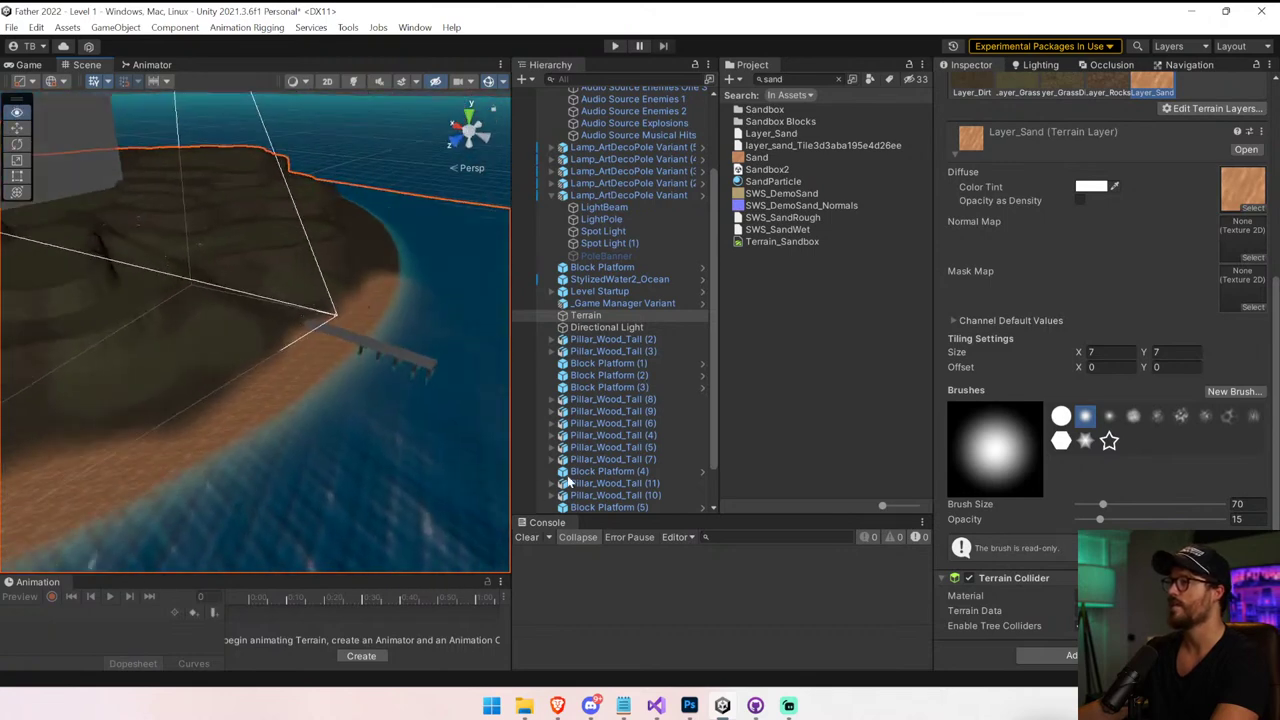
mouse_move(567, 483)
alt+mouse_down()
mouse_move(469, 434)
mouse_move(531, 406)
mouse_move(309, 449)
mouse_move(263, 491)
mouse_move(274, 457)
alt+mouse_up()
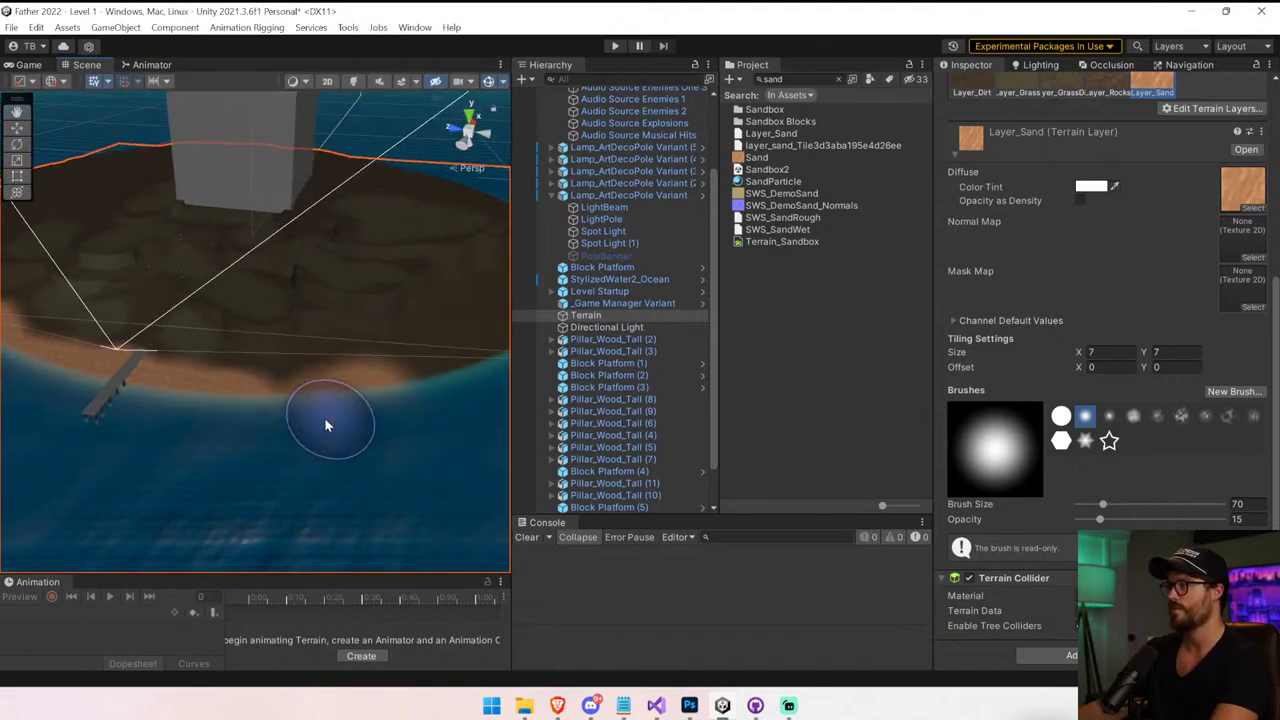
mouse_move(414, 391)
alt+mouse_down()
mouse_move(423, 408)
mouse_move(444, 345)
alt+mouse_up()
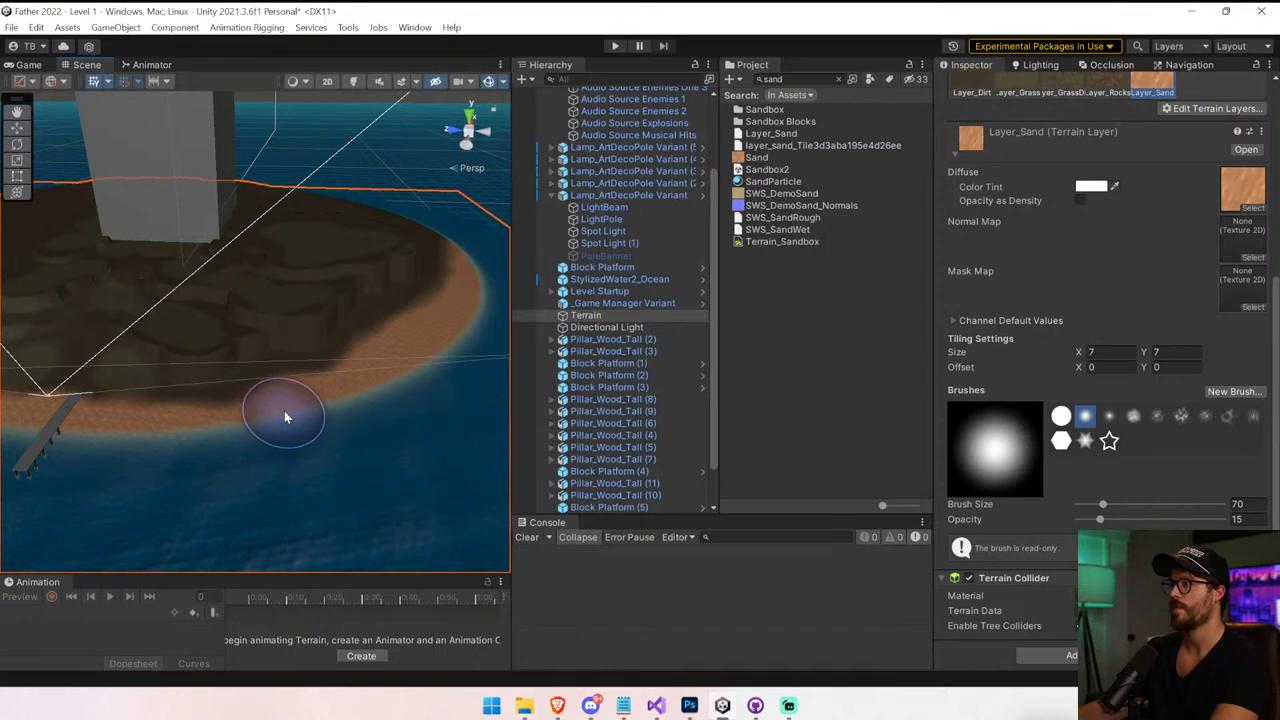
mouse_move(270, 430)
alt+mouse_down()
mouse_move(123, 434)
mouse_move(220, 467)
mouse_move(209, 480)
mouse_move(357, 443)
alt+mouse_up()
Switch to Photoshop with the Sand texture open and add a Hue/Saturation adjustment layer that mutes the sand's orange colour
click(1250, 183)
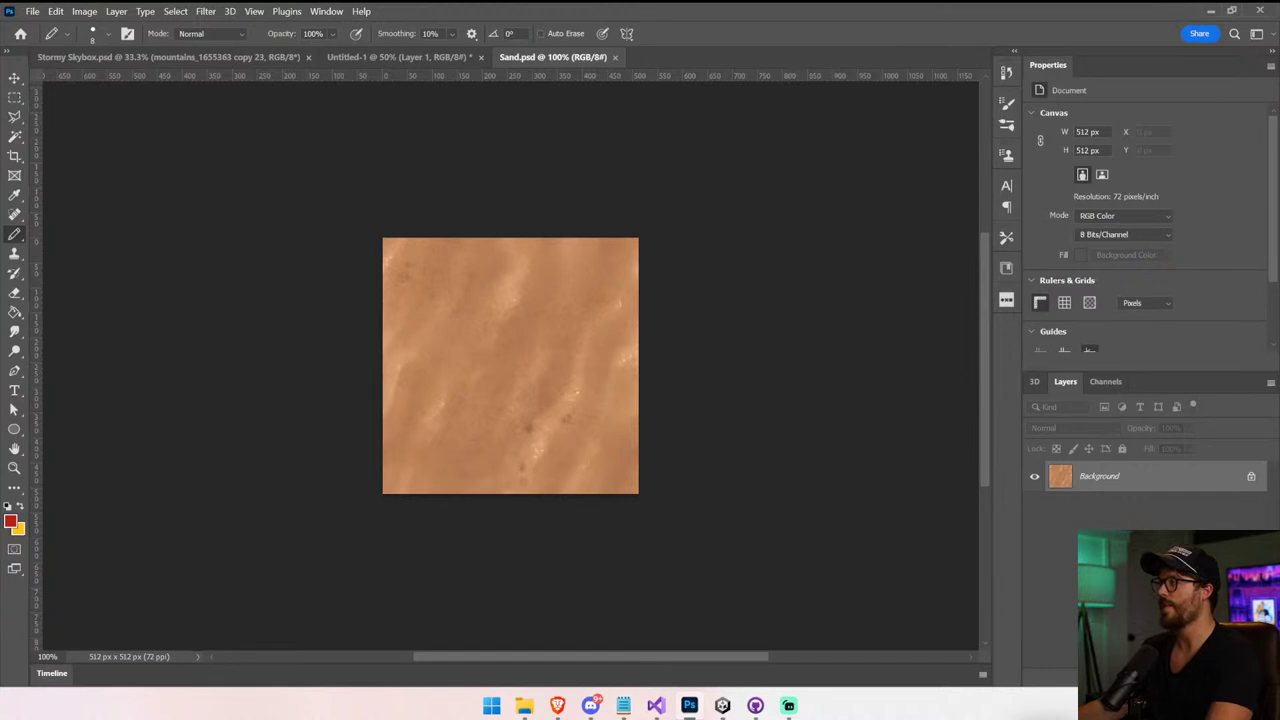
click(1149, 676)
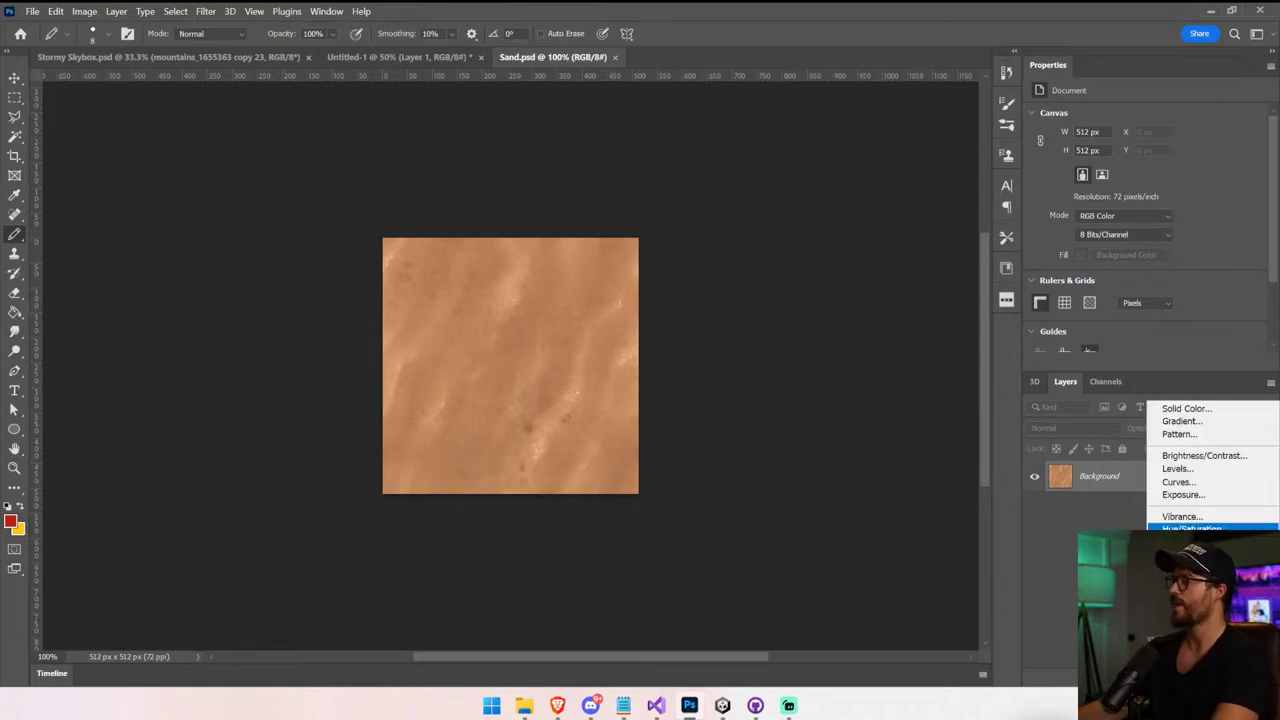
click(1191, 528)
drag(1145, 231, 1090, 233)
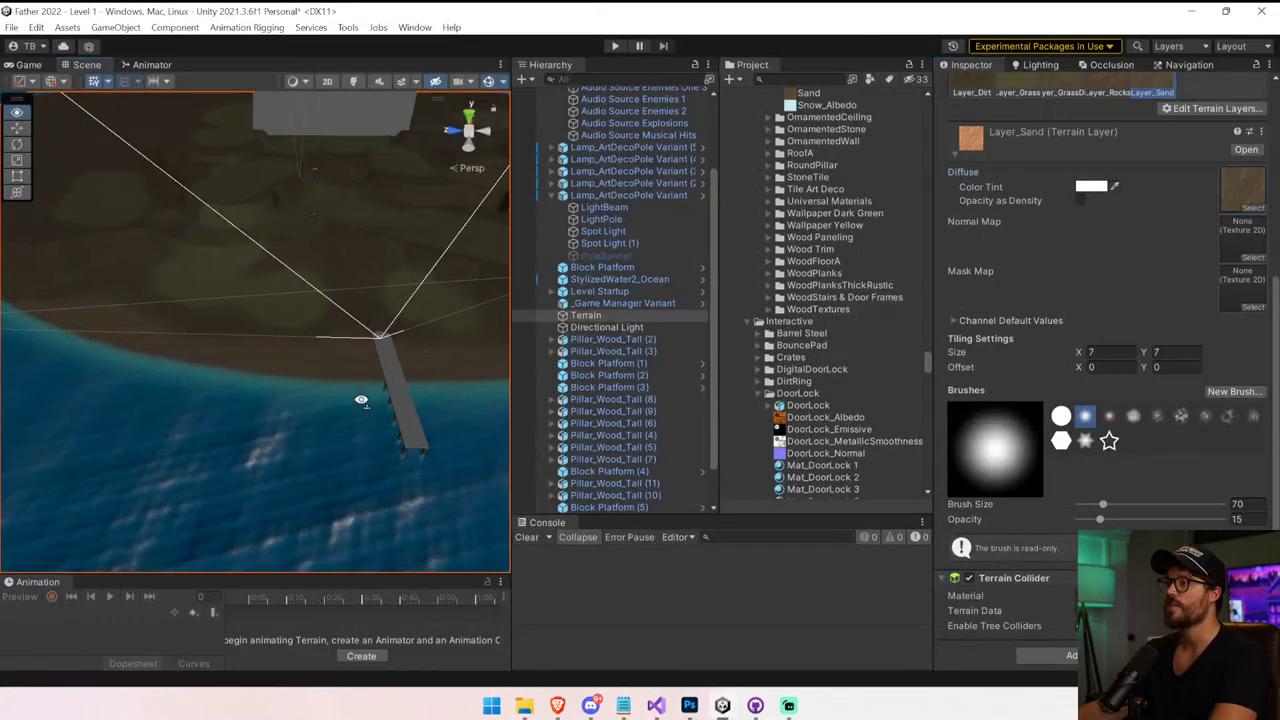
Playtest the level to check the recoloured sand and the terrain near the pier
click(614, 46)
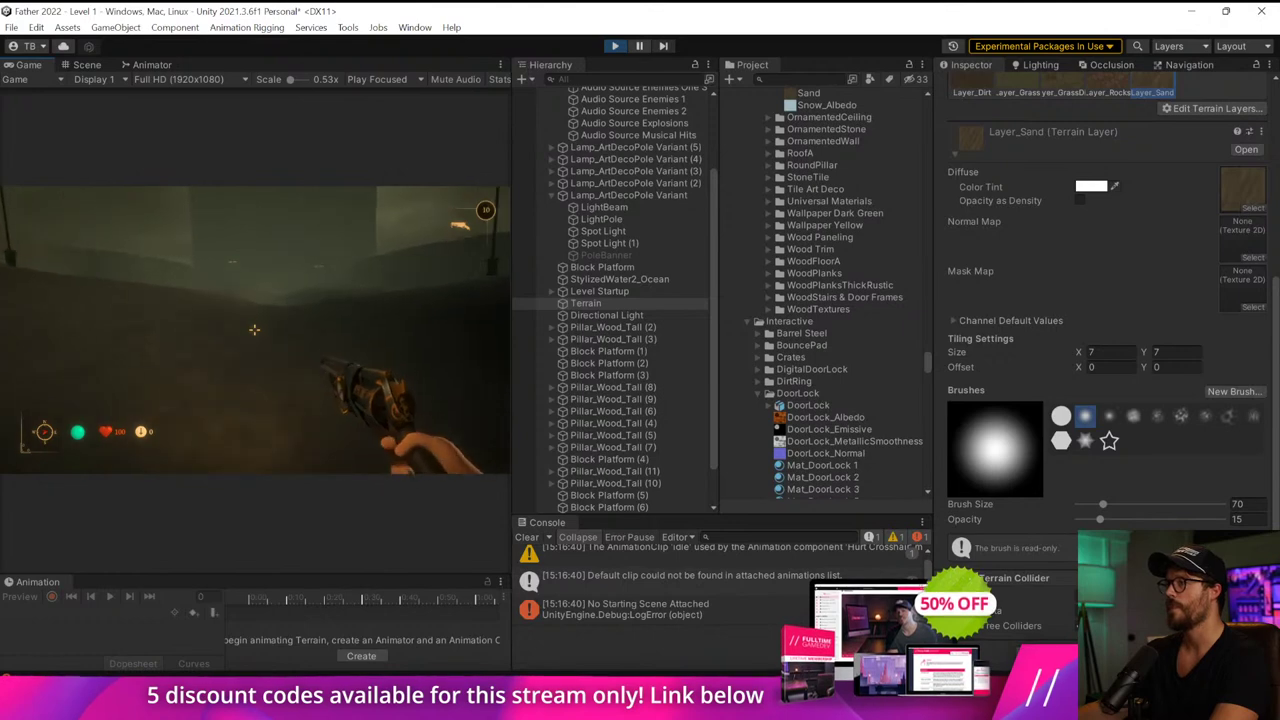
key(ctrl+p)
mouse_move(249, 299)
right_down()
mouse_move(349, 317)
mouse_move(357, 243)
mouse_move(403, 249)
mouse_move(429, 273)
mouse_move(432, 320)
right_up()
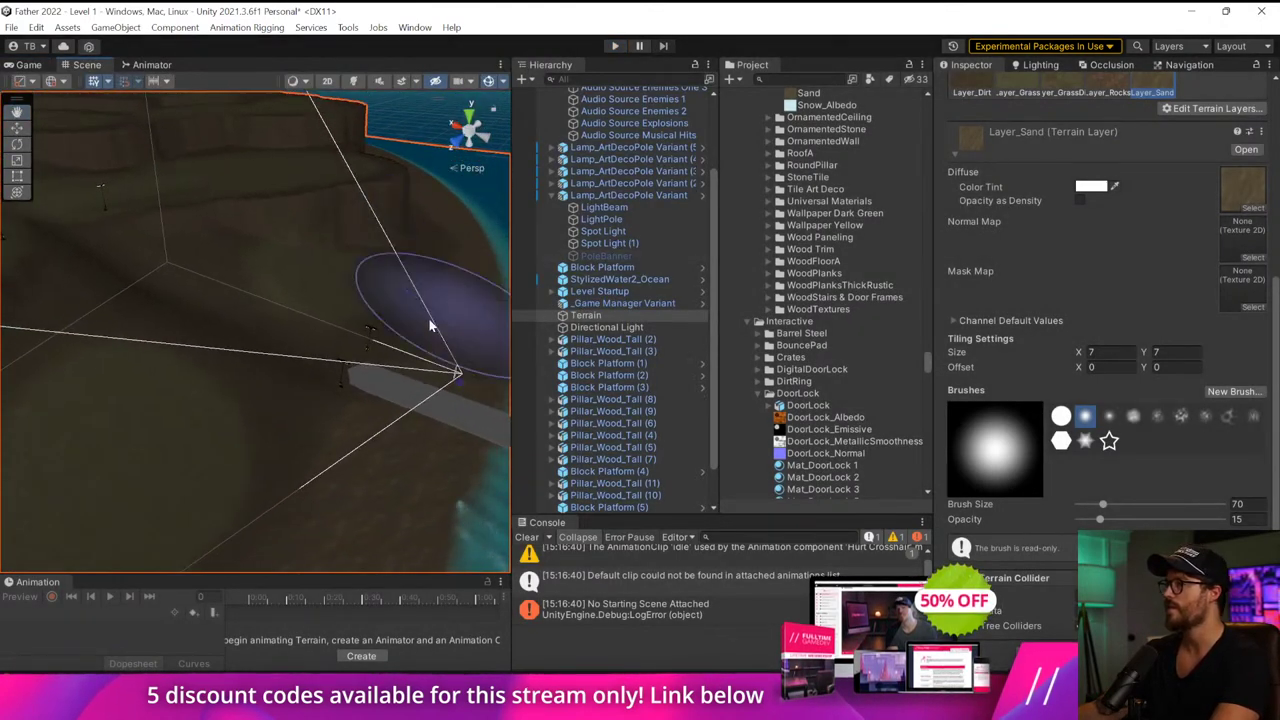
Smooth the terrain height inland of the pier, using the soft round brush at size 36 and opacity 23.9
scroll(1045, 161, up, 6)
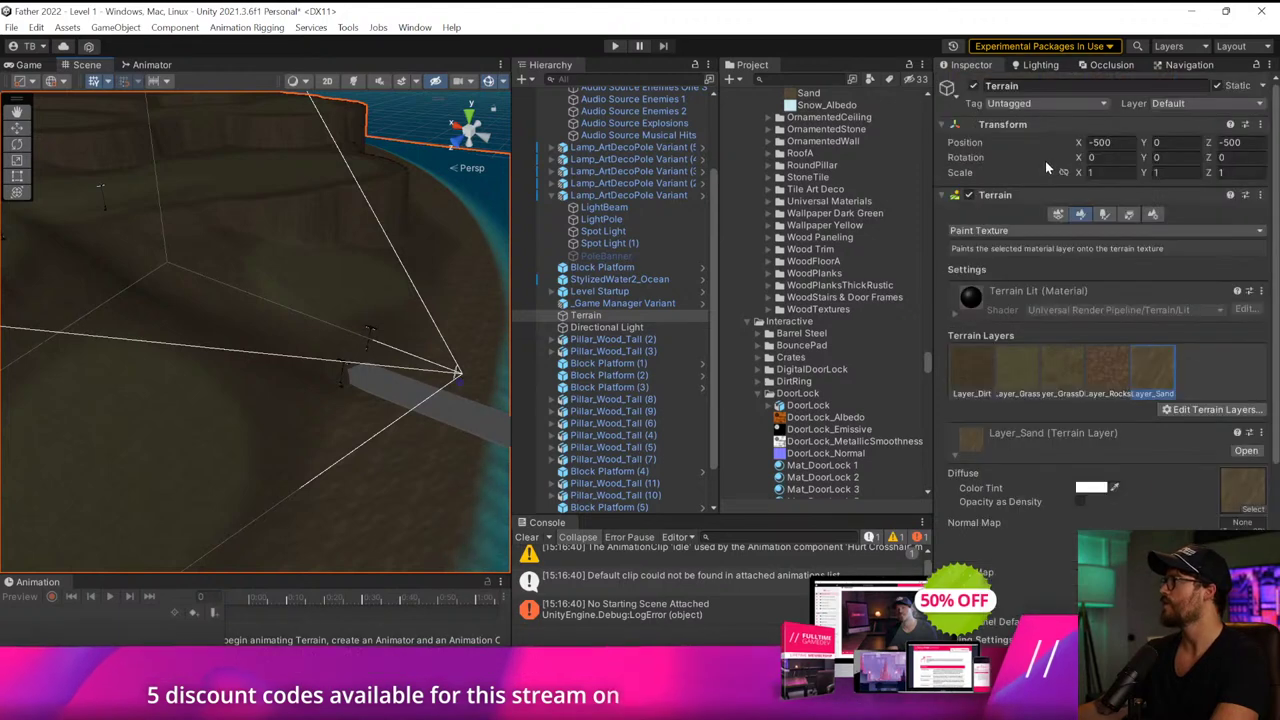
click(1012, 231)
click(1026, 320)
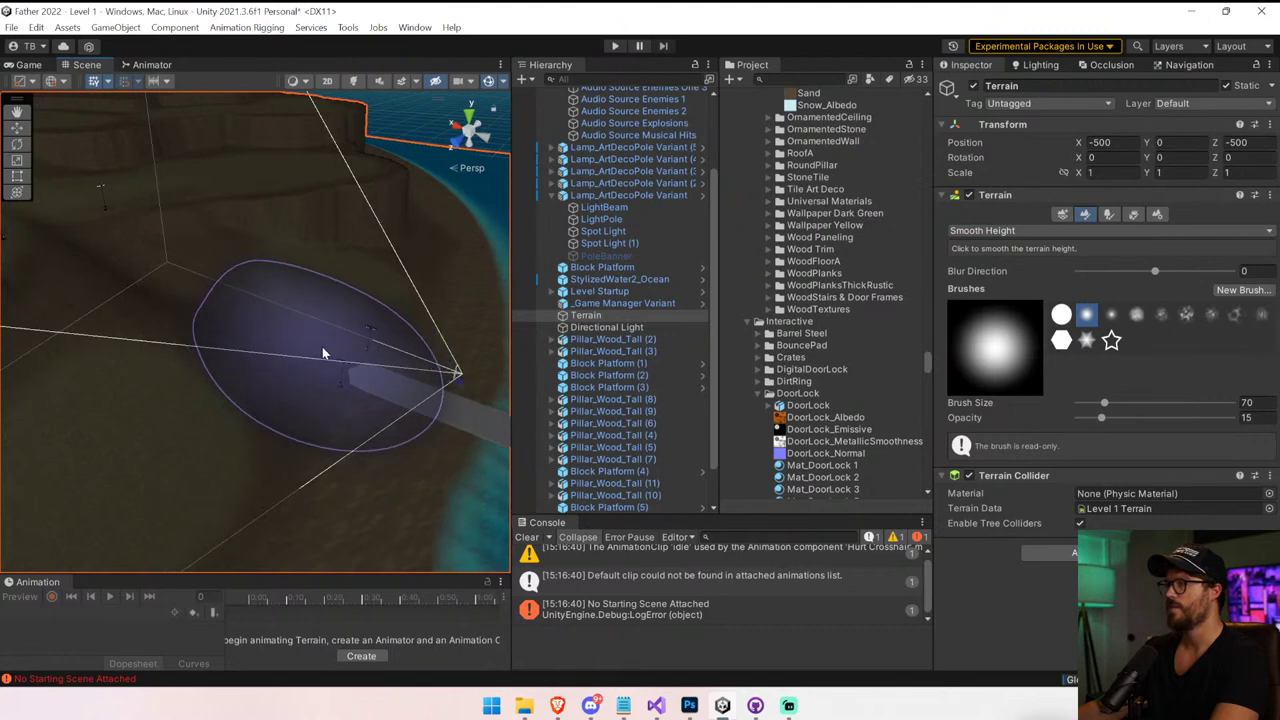
right_drag(306, 348, 267, 327)
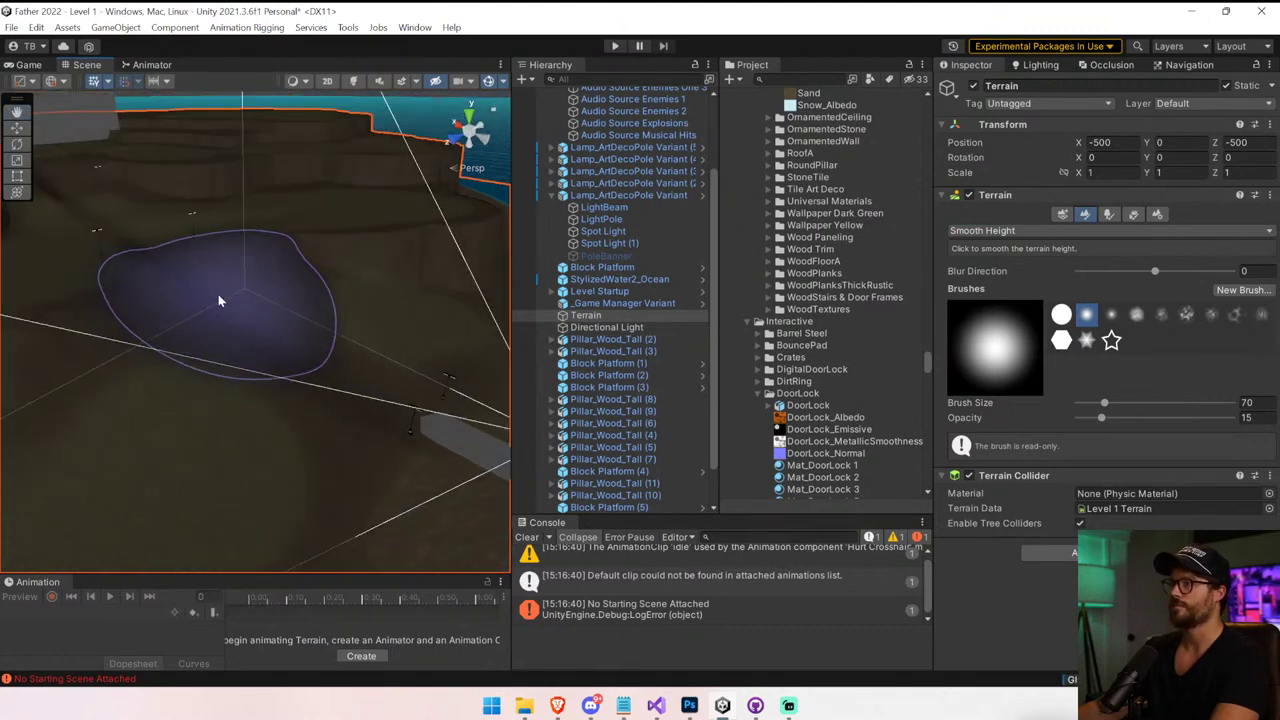
drag(1102, 418, 1117, 420)
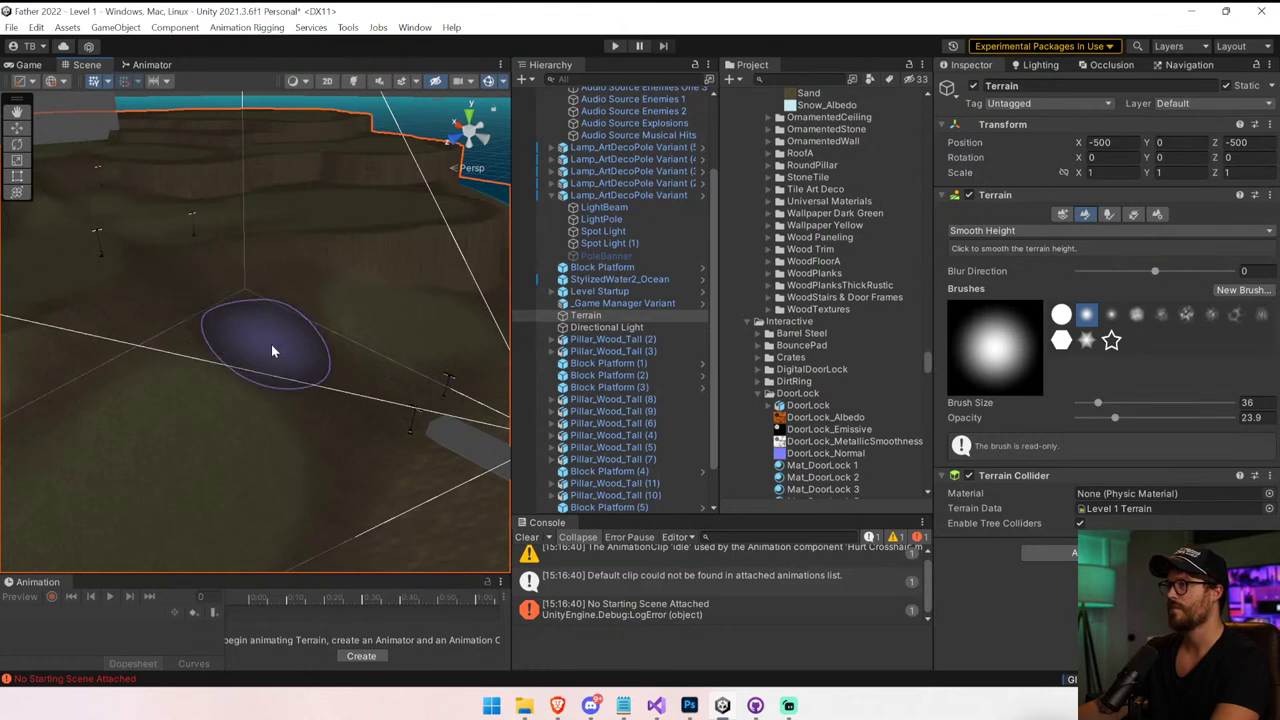
scroll(410, 400, down, 3)
Paint Layer_Sand from the beach at the pier up along the path leading inland
right_drag(492, 413, 271, 336)
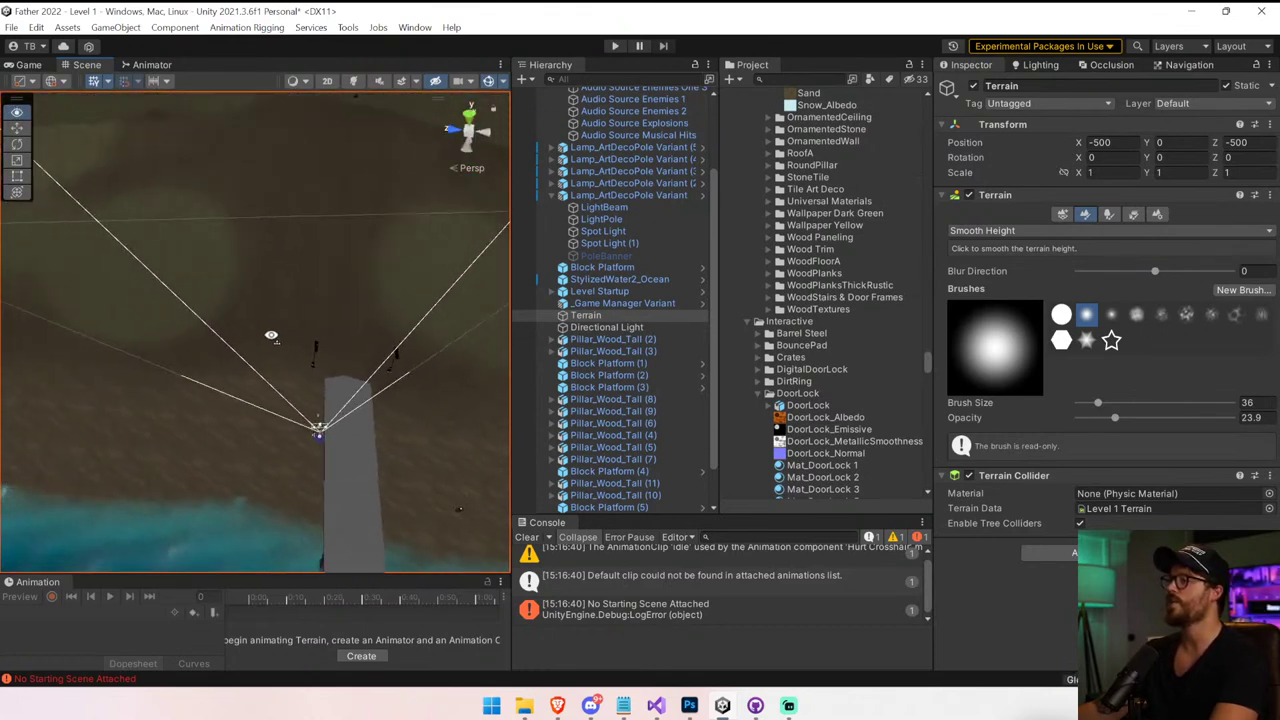
click(1095, 230)
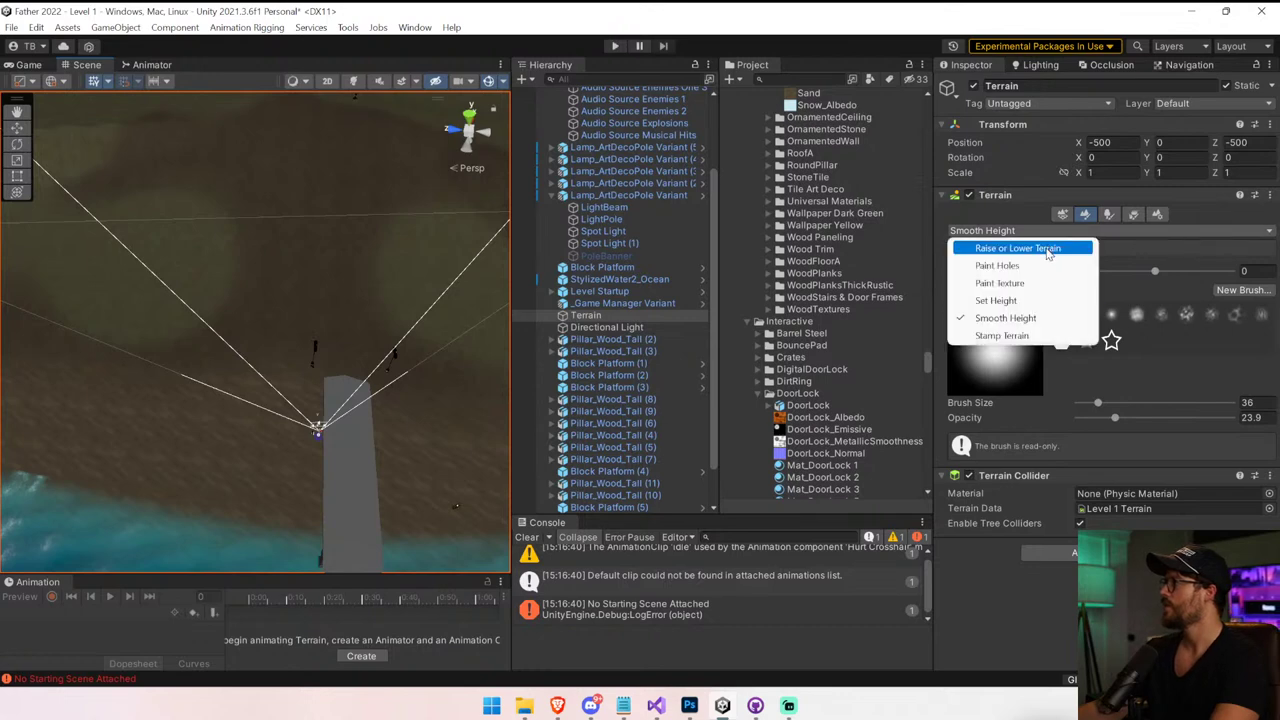
click(1000, 283)
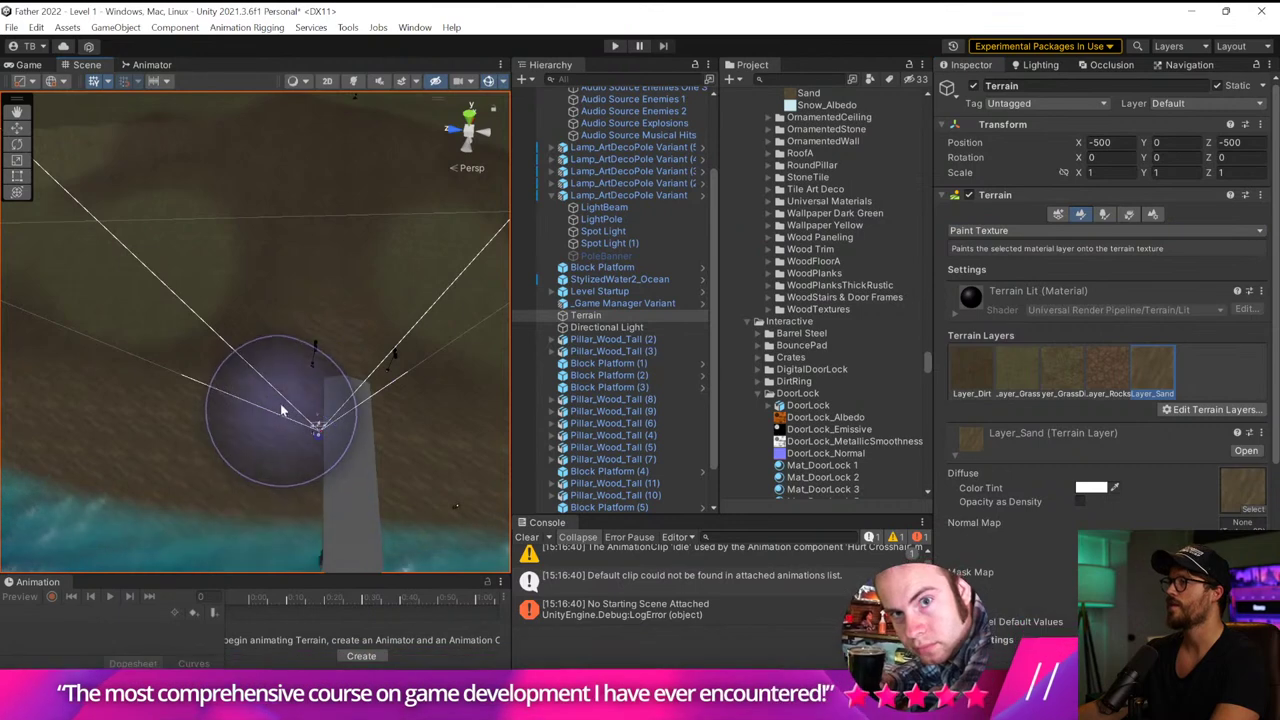
right_drag(468, 480, 479, 361)
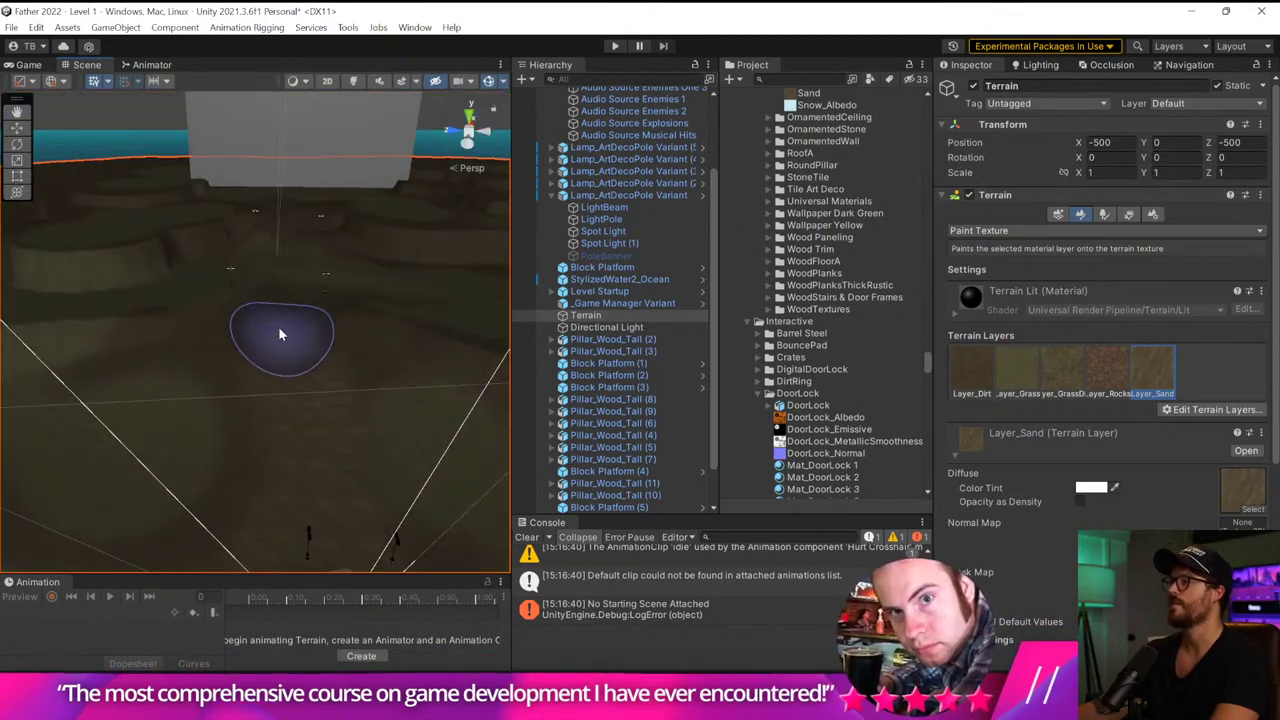
Playtest the route from the pier inland past the lamp poles to judge the sandy path
click(614, 45)
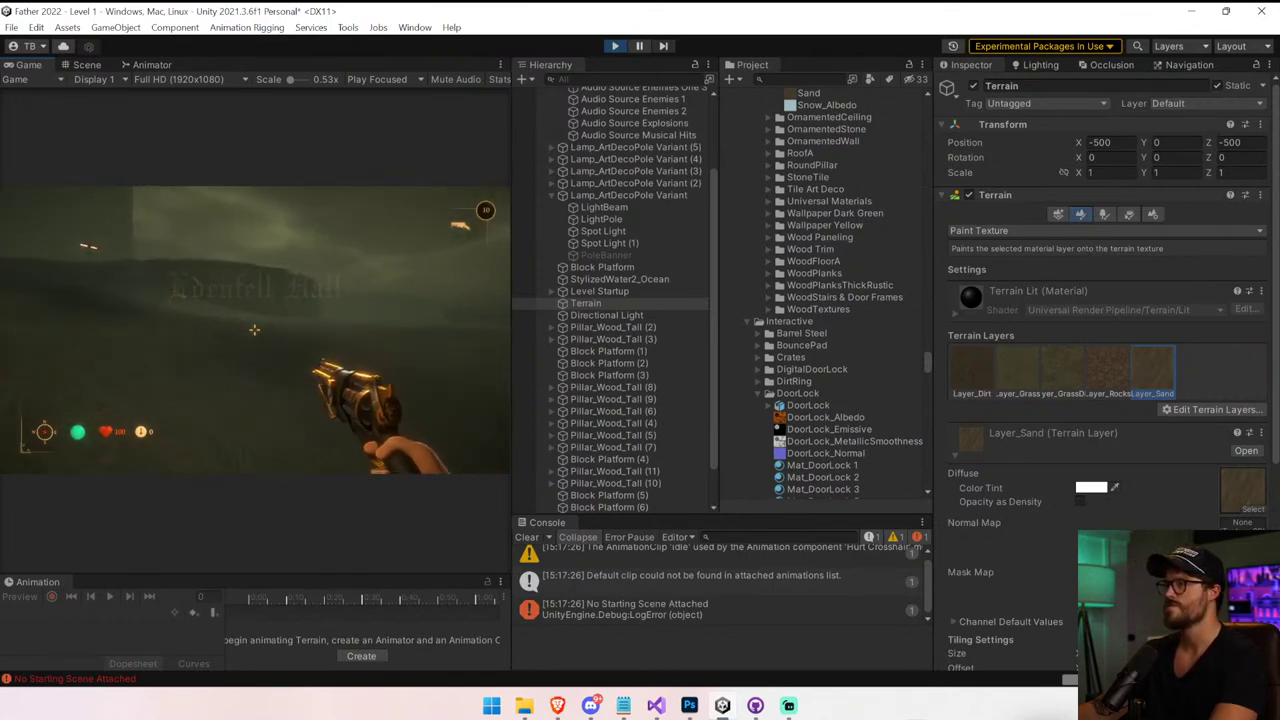
key(w)
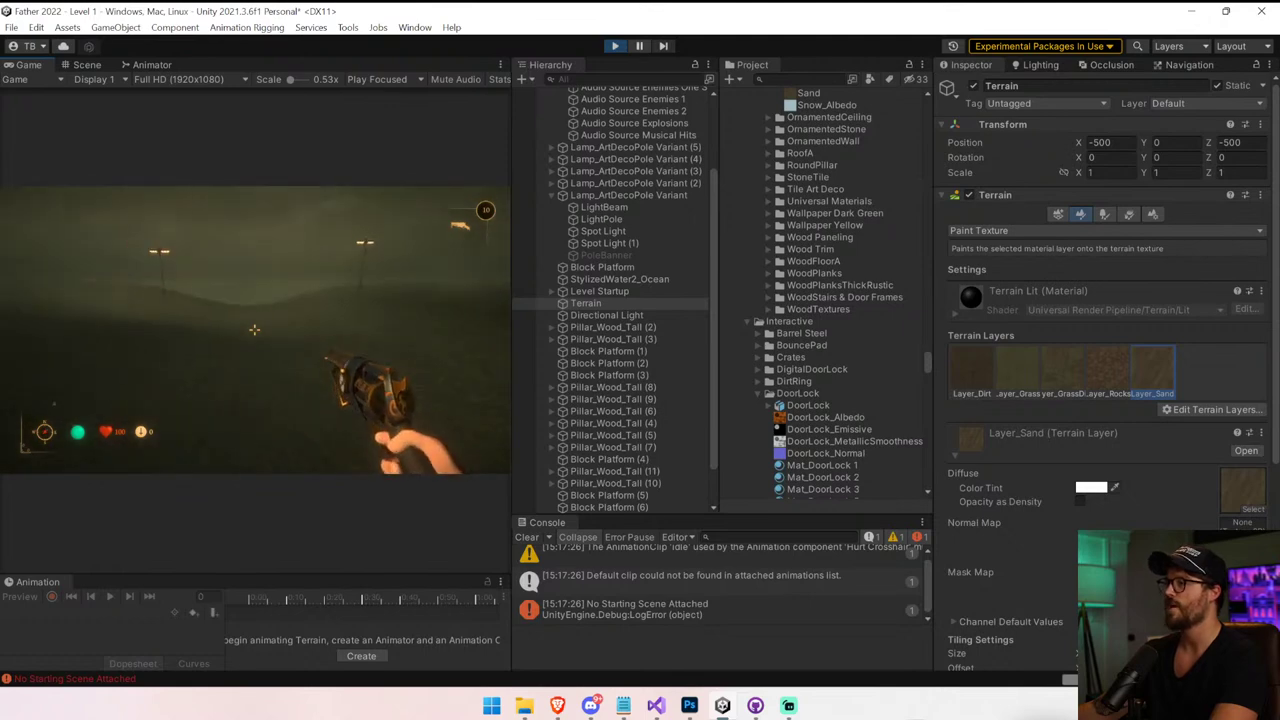
key(w)
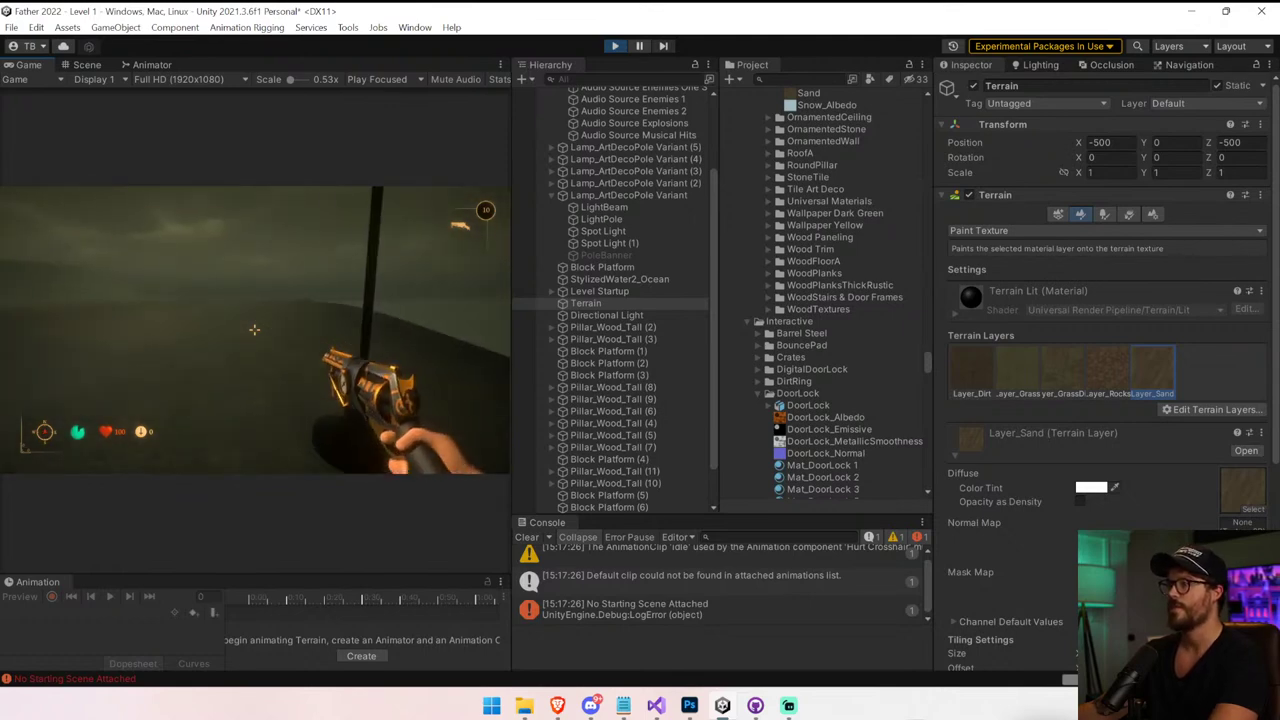
key(ctrl+p)
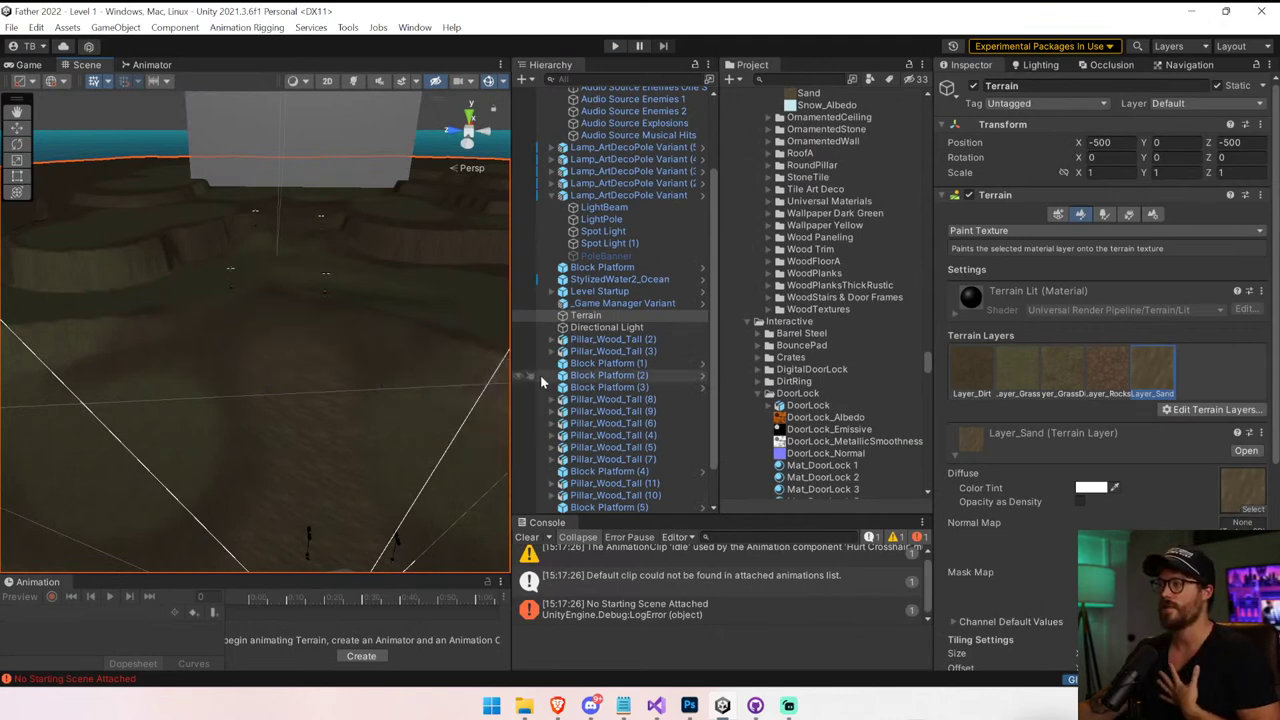
Widen the Scene view and leave terrain painting for the Move tool, facing the path beside the pier
drag(511, 395, 690, 370)
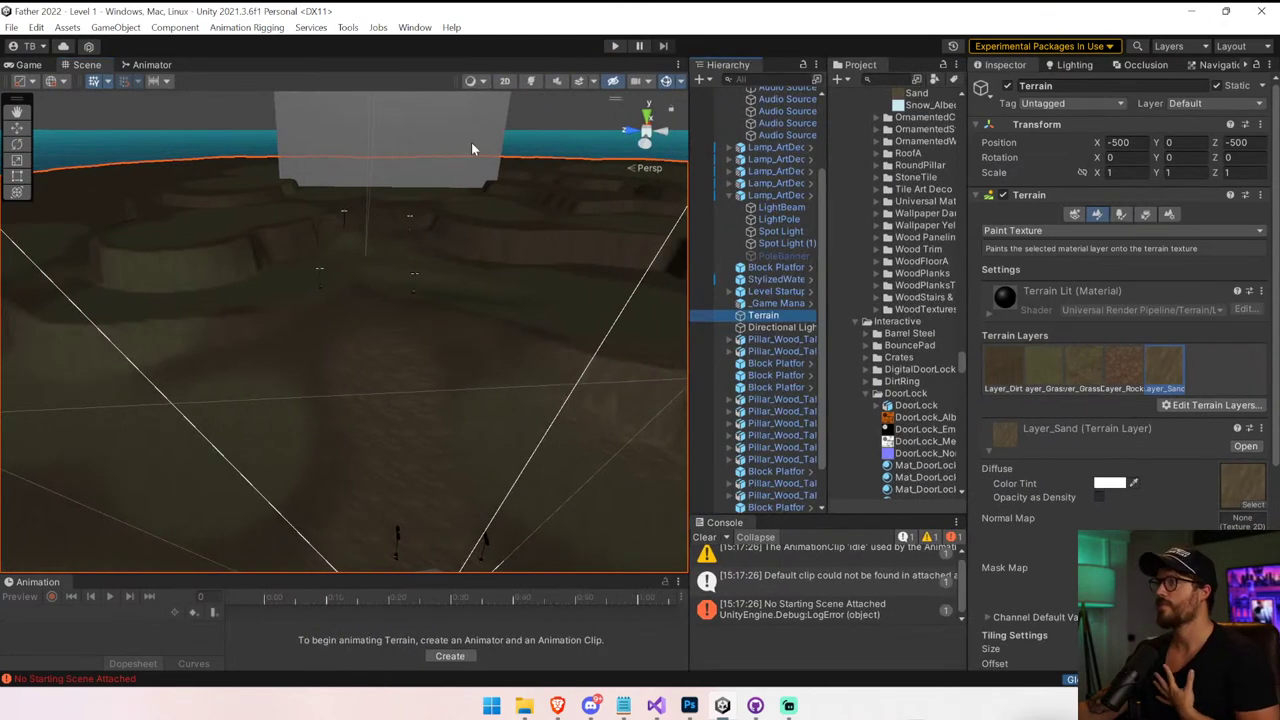
click(20, 129)
right_drag(290, 345, 338, 396)
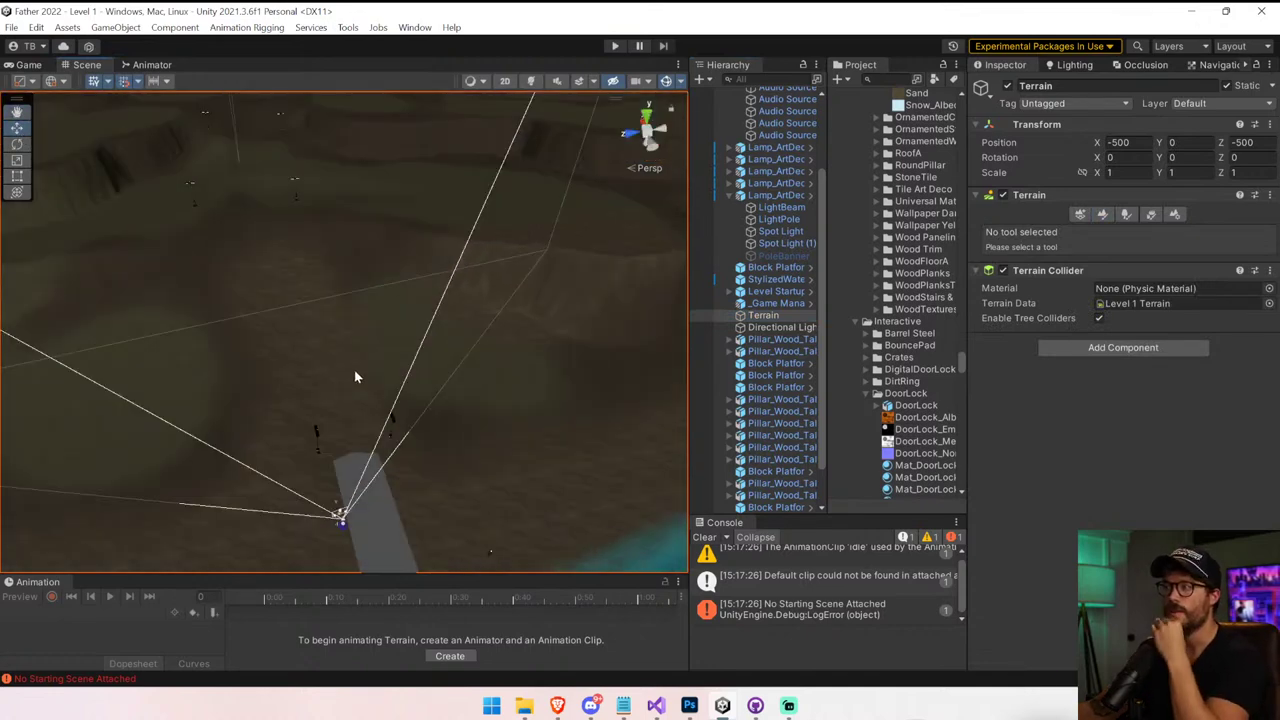
alt+drag(357, 374, 188, 368)
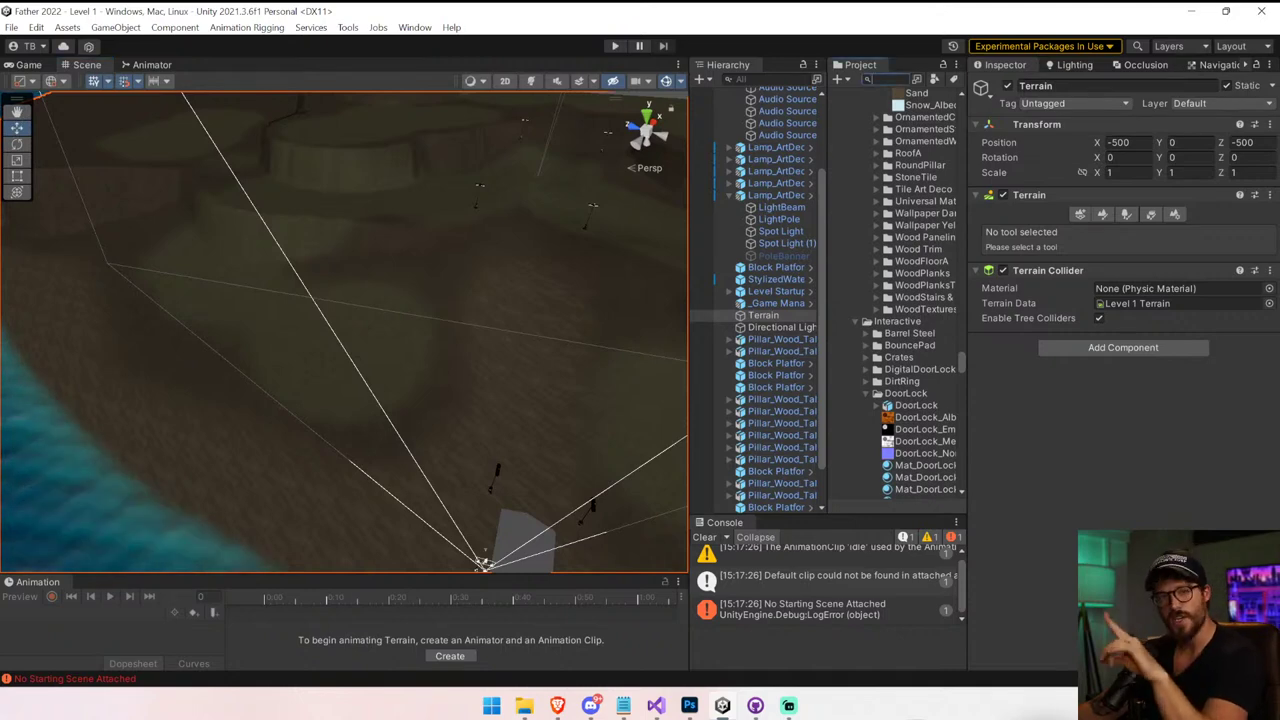
Search the project for "fence" and pick the DoubleFence prefab
click(867, 78)
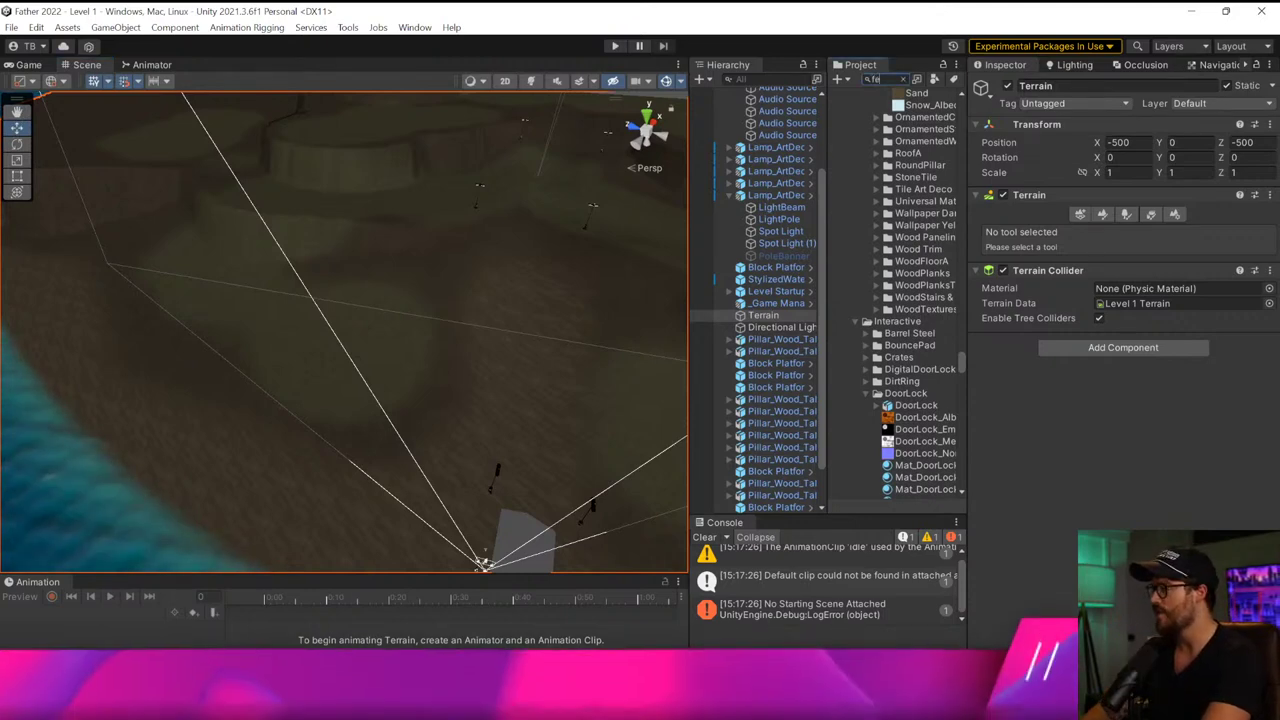
text(fence)
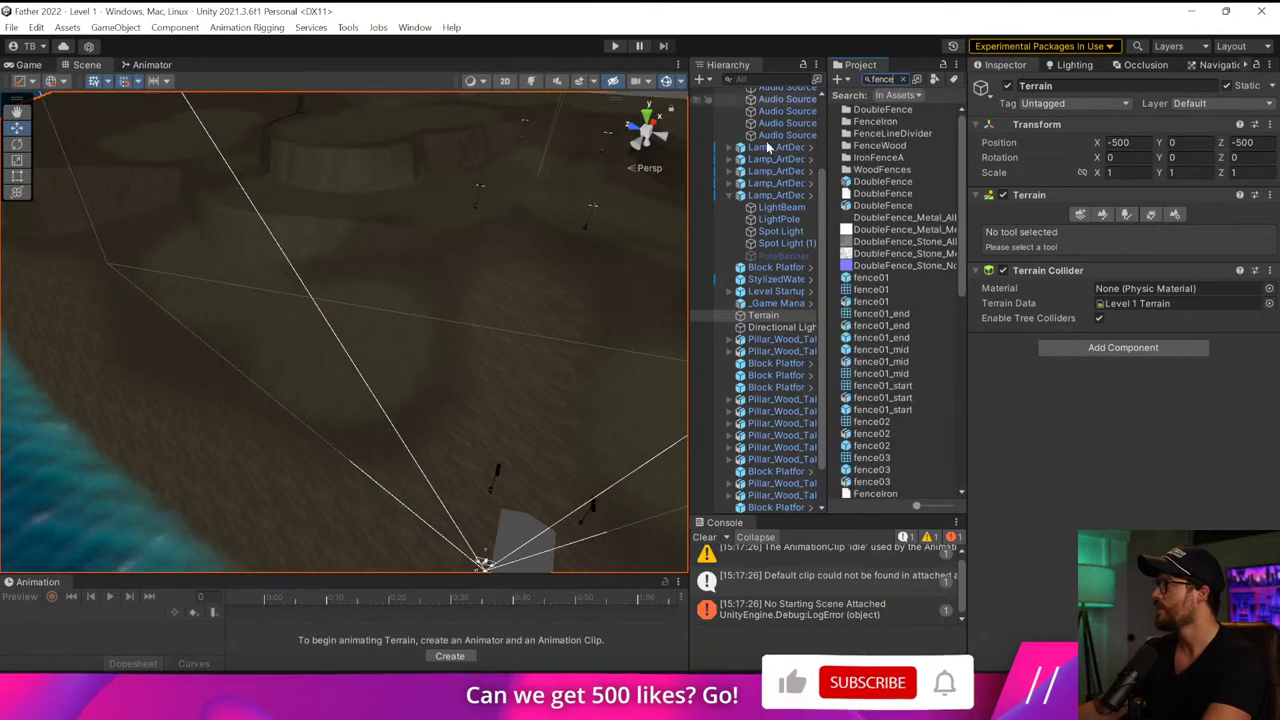
click(884, 182)
right_drag(400, 337, 490, 385)
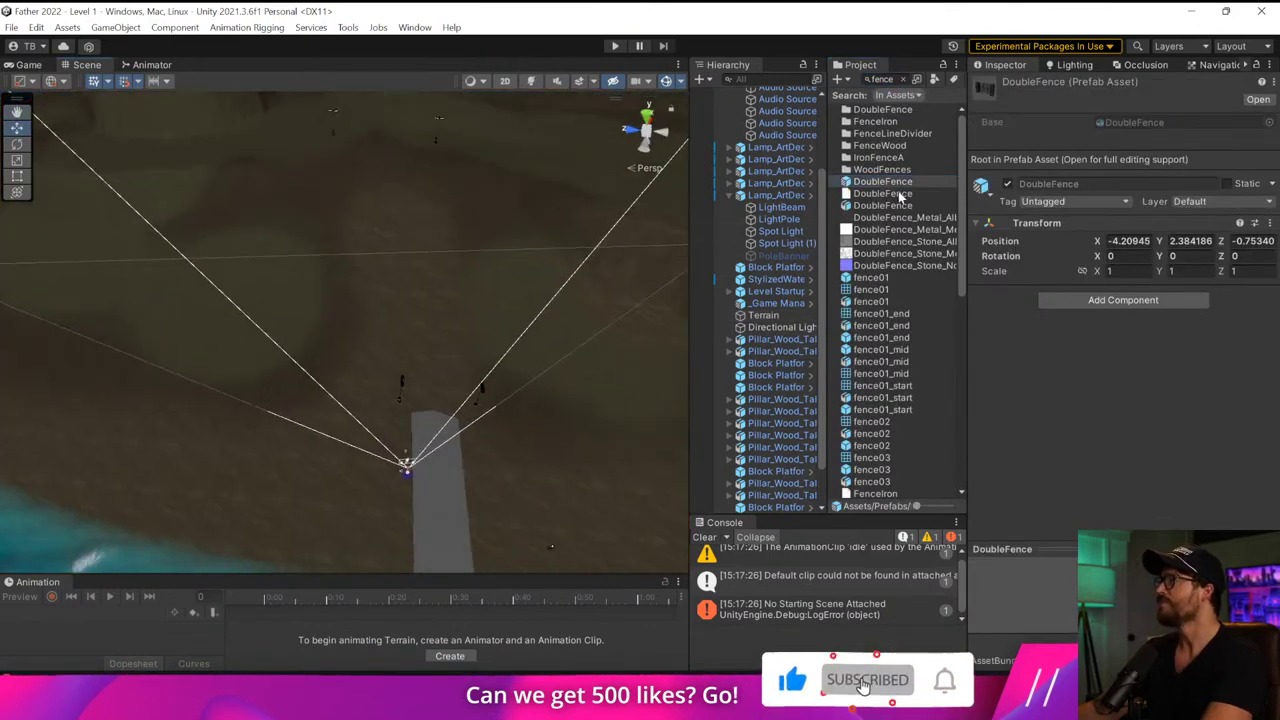
click(906, 207)
click(905, 193)
click(890, 181)
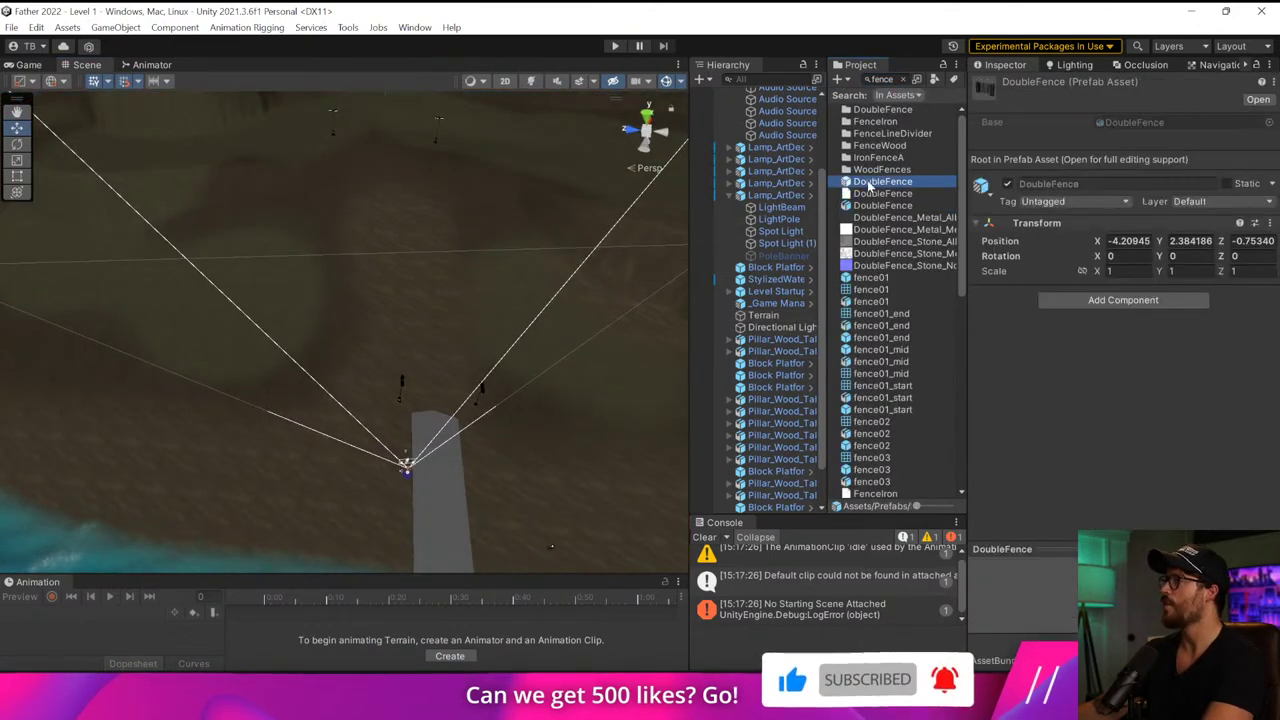
Place the DoubleFence prefab in the scene on the path just inland of the pier
drag(372, 318, 377, 378)
right_drag(377, 380, 431, 406)
key(w)
right_drag(370, 348, 363, 310)
Playtest the level and walk around the fence to judge its look and scale from all sides
click(614, 46)
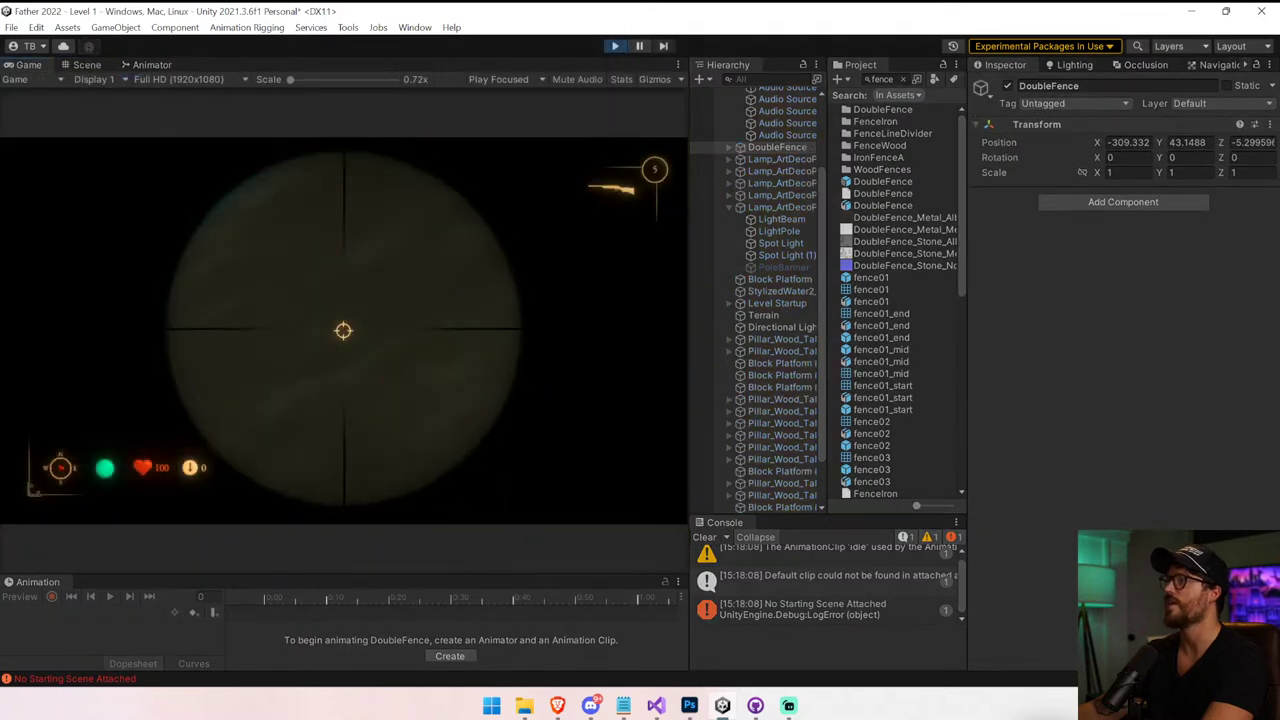
key(w)
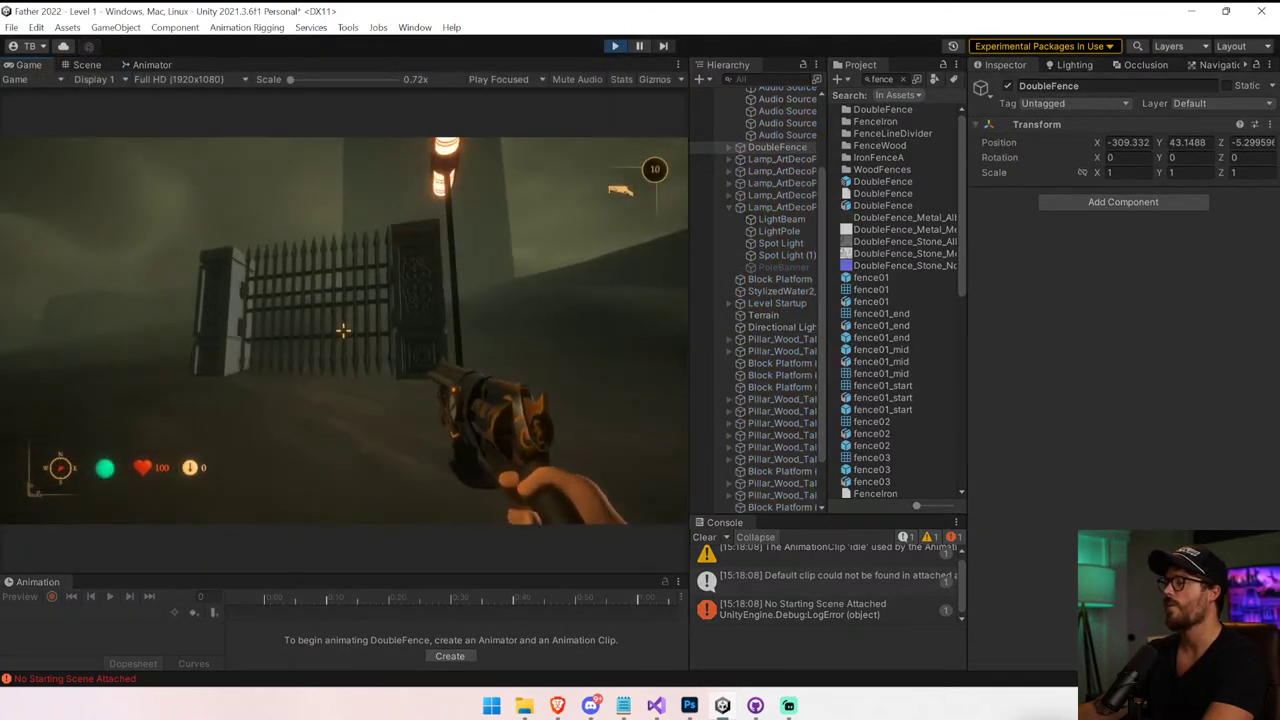
key(s)
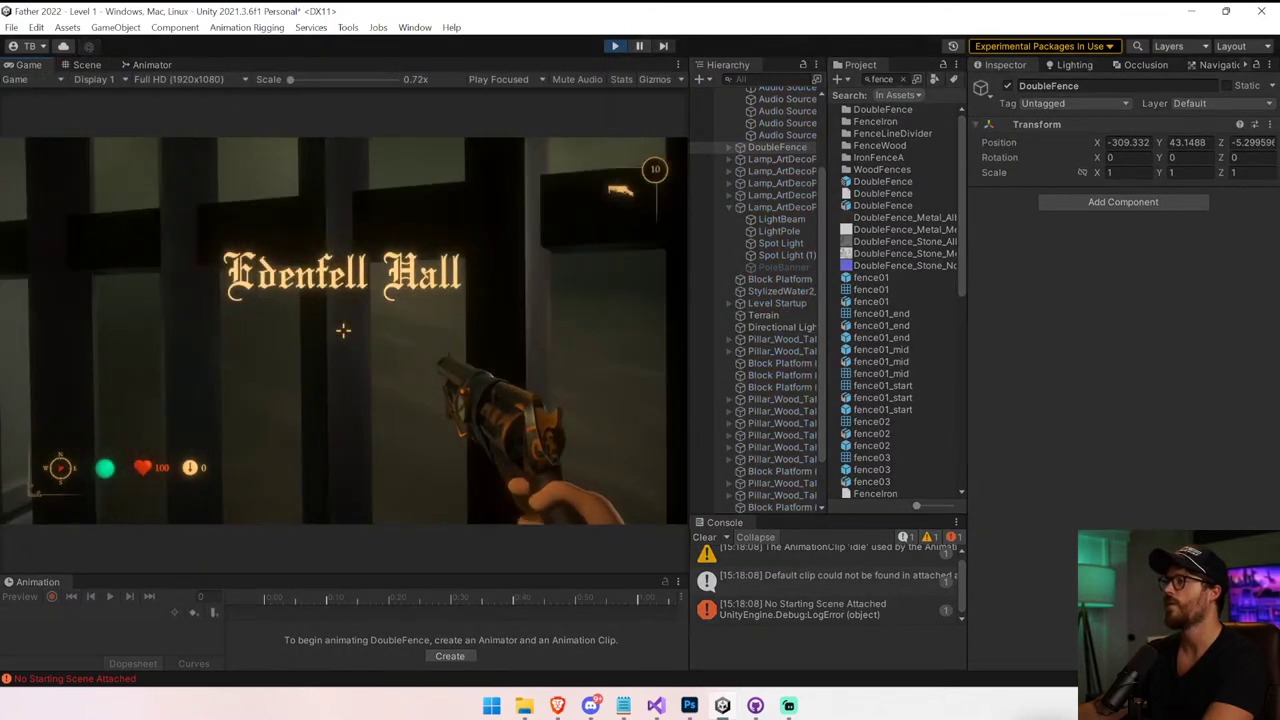
key(a)
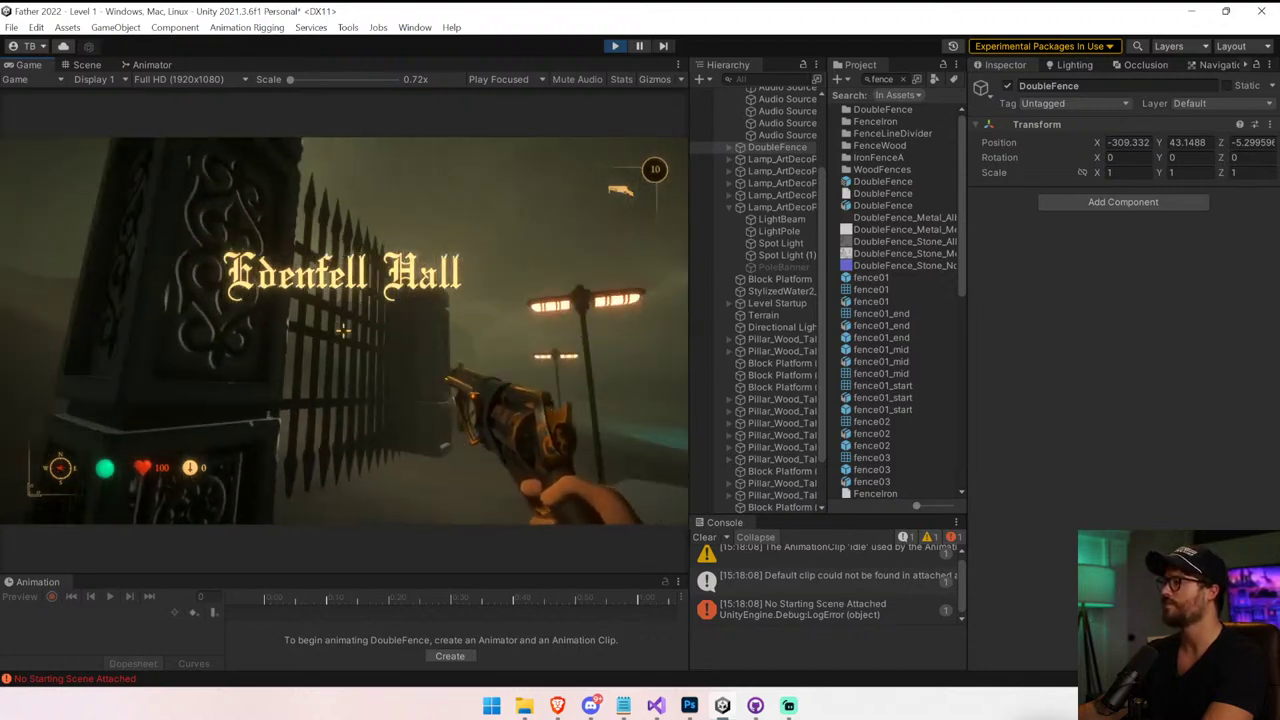
key(a)
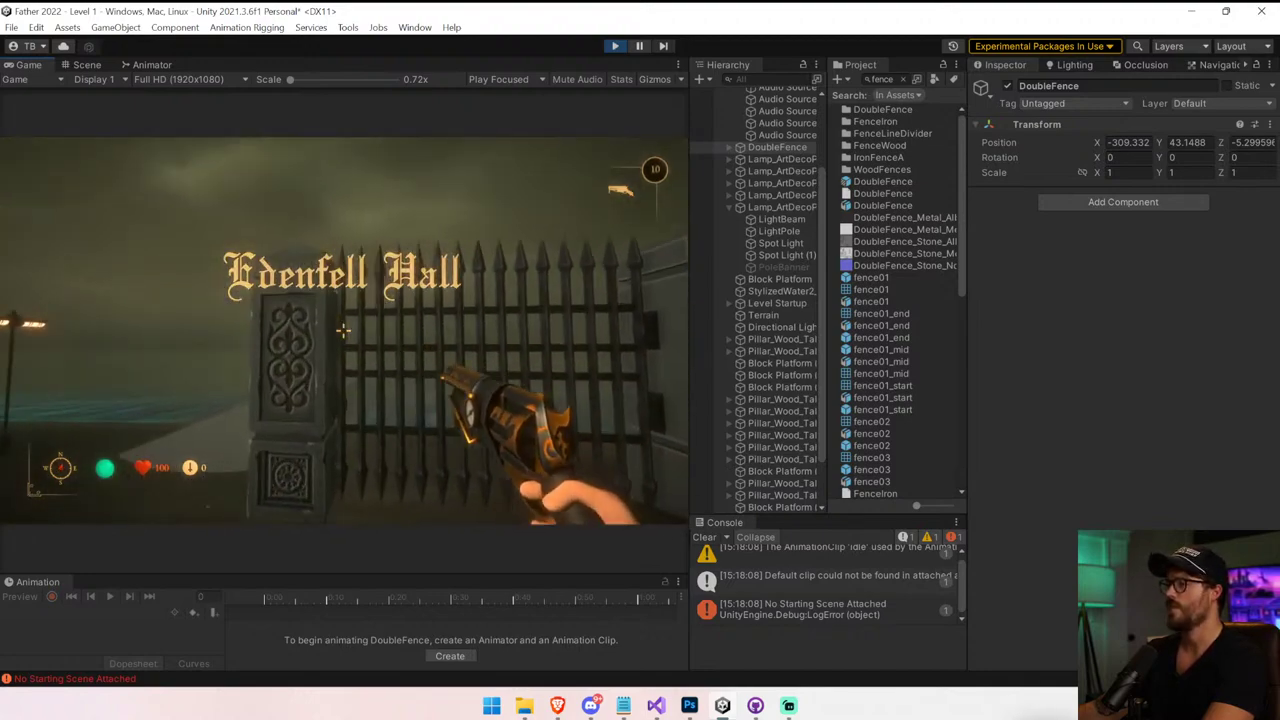
key(a)
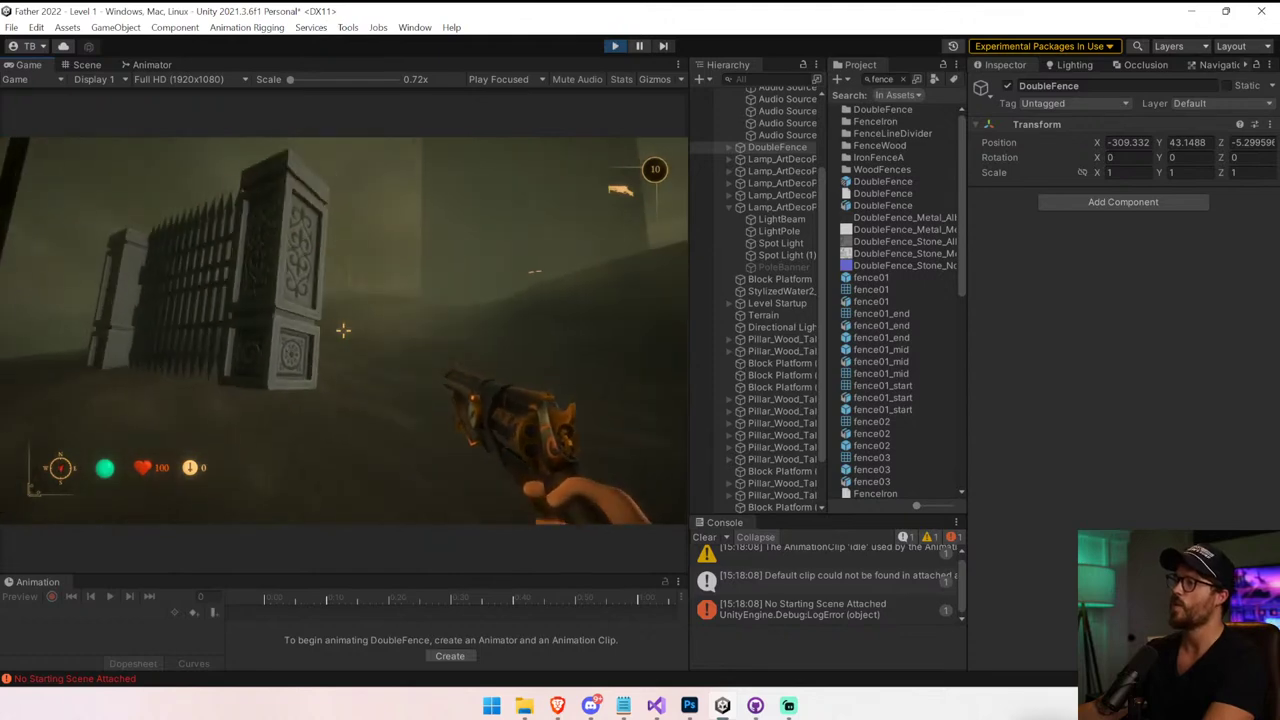
key(a)
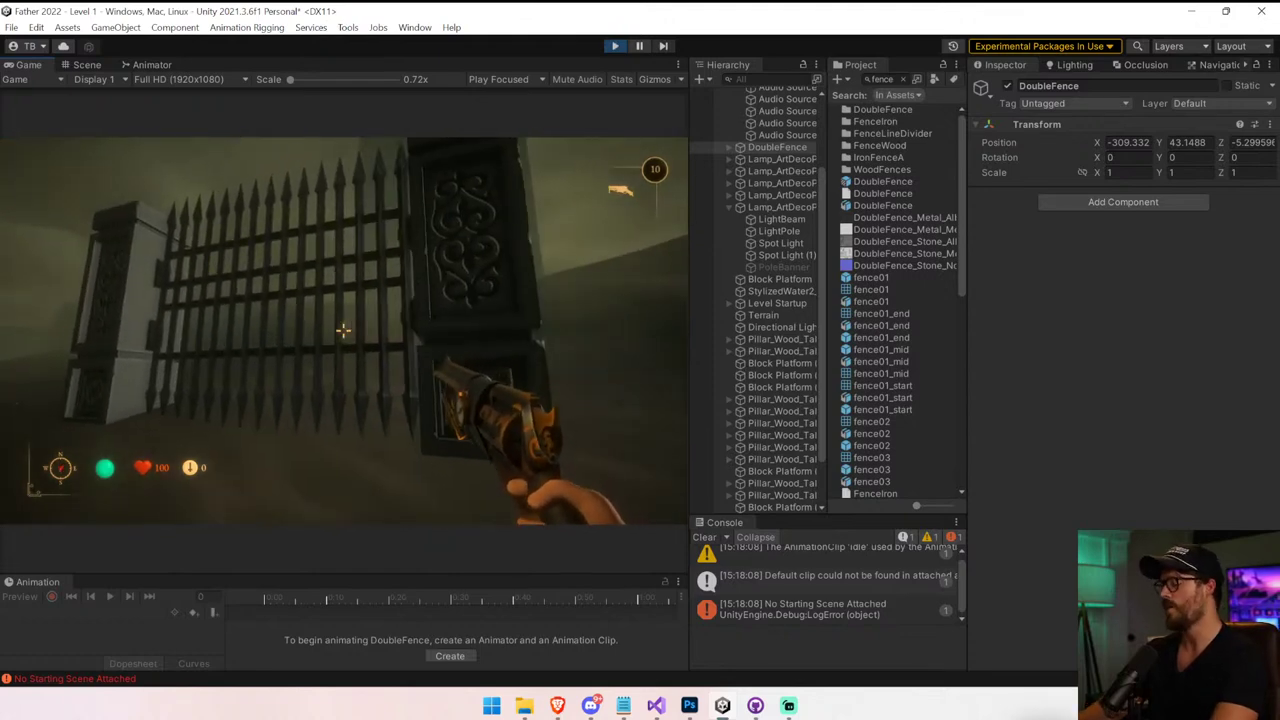
key(ctrl+p)
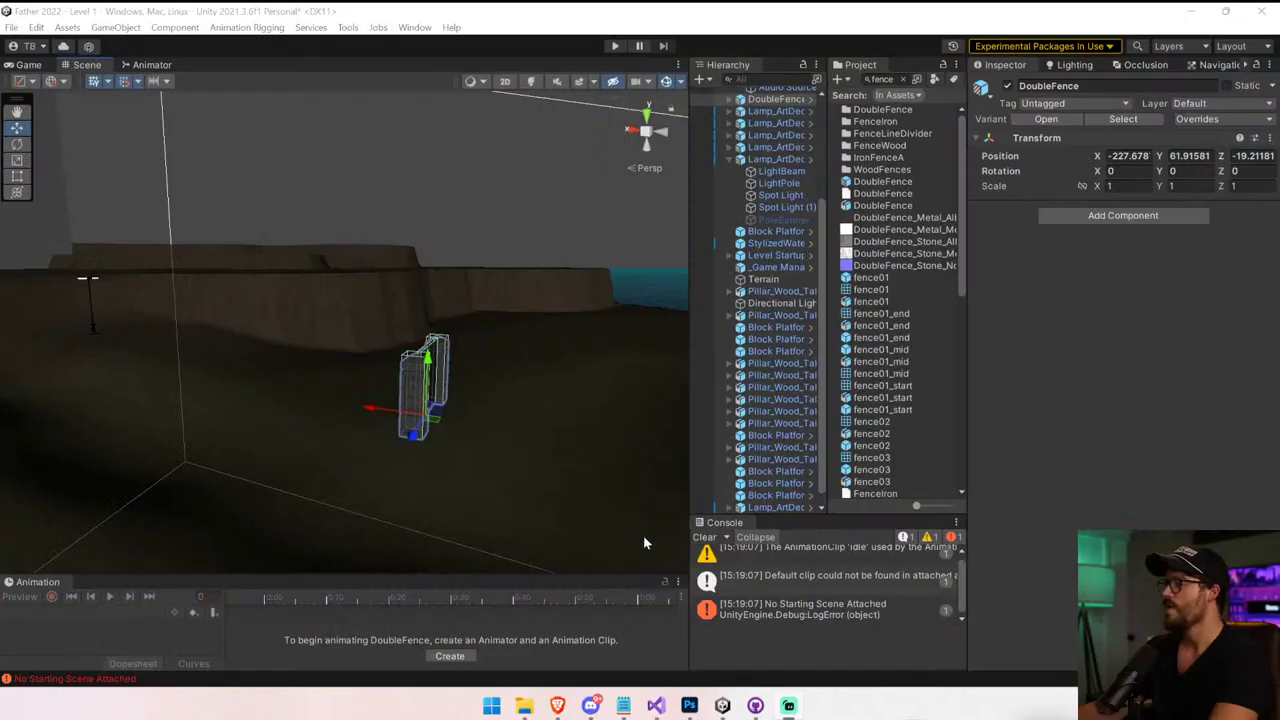
Rotate the DoubleFence by about 90° around its vertical axis
key(f)
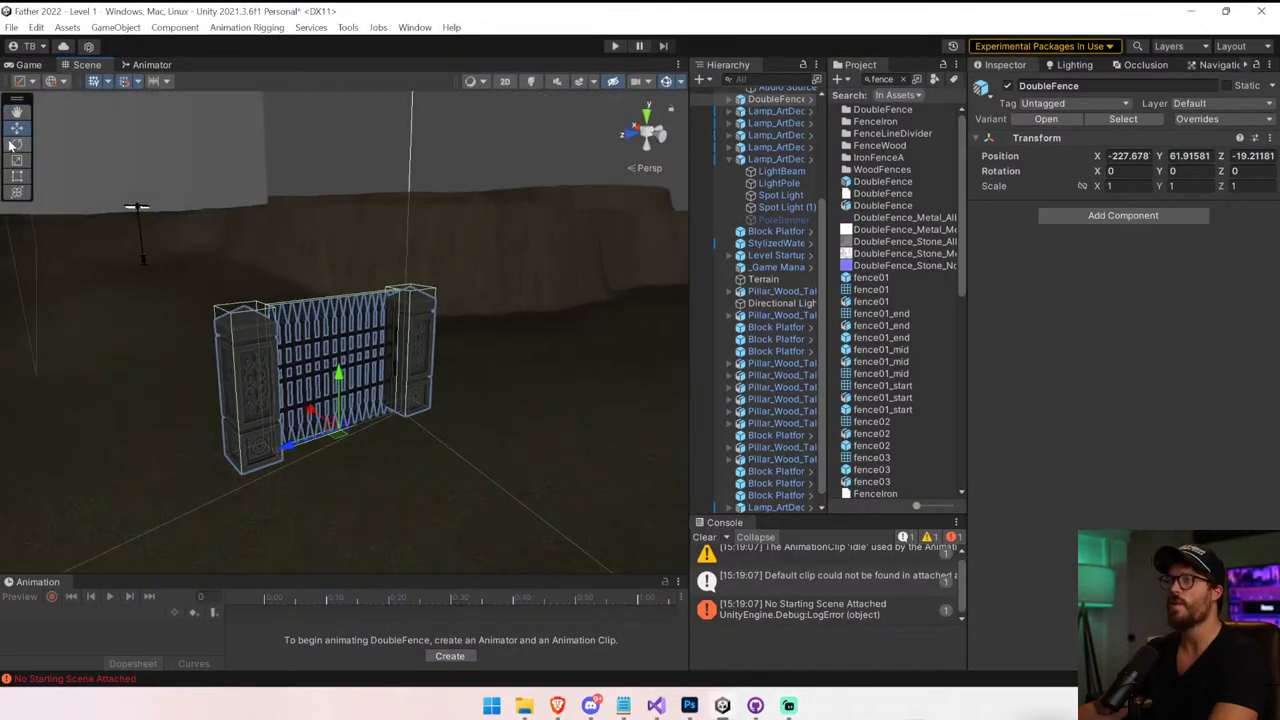
click(13, 146)
drag(382, 455, 260, 460)
right_drag(290, 450, 434, 455)
key(s)
Lower the DoubleFence into the ground to a Y position of about 60.92, and select the terrain
click(20, 128)
right_drag(290, 358, 326, 370)
key(w)
drag(267, 303, 265, 336)
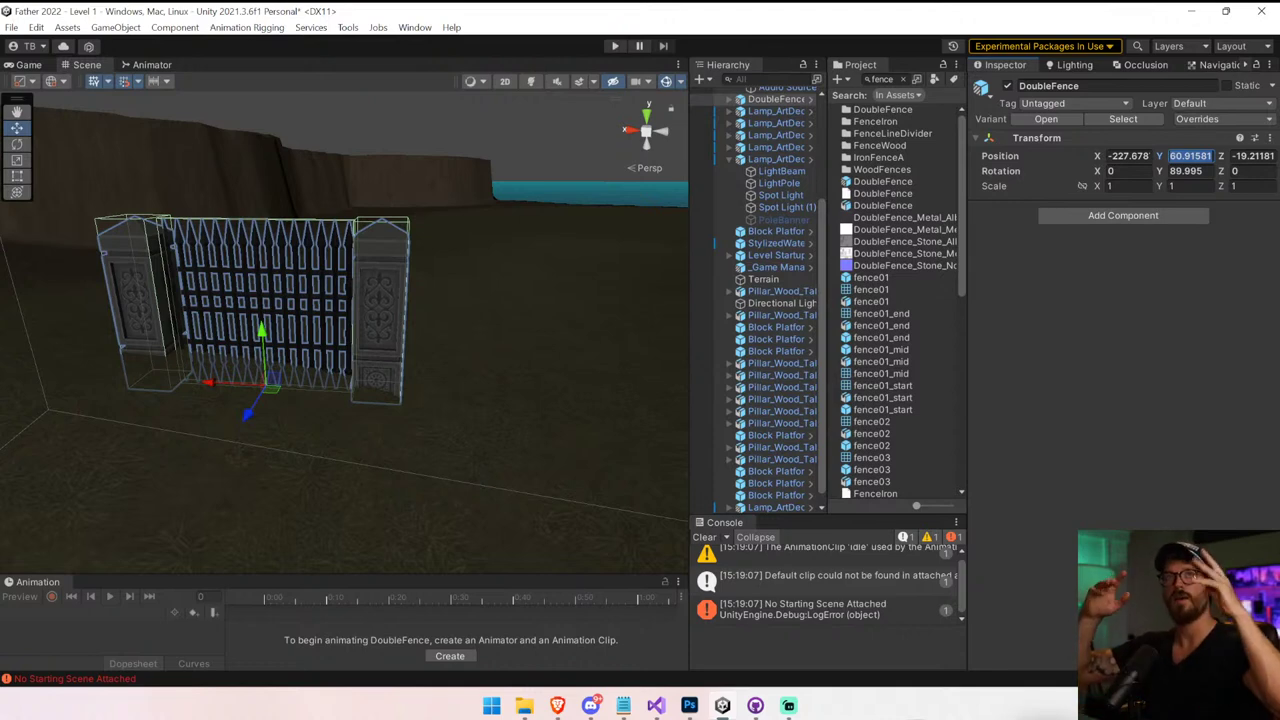
click(601, 261)
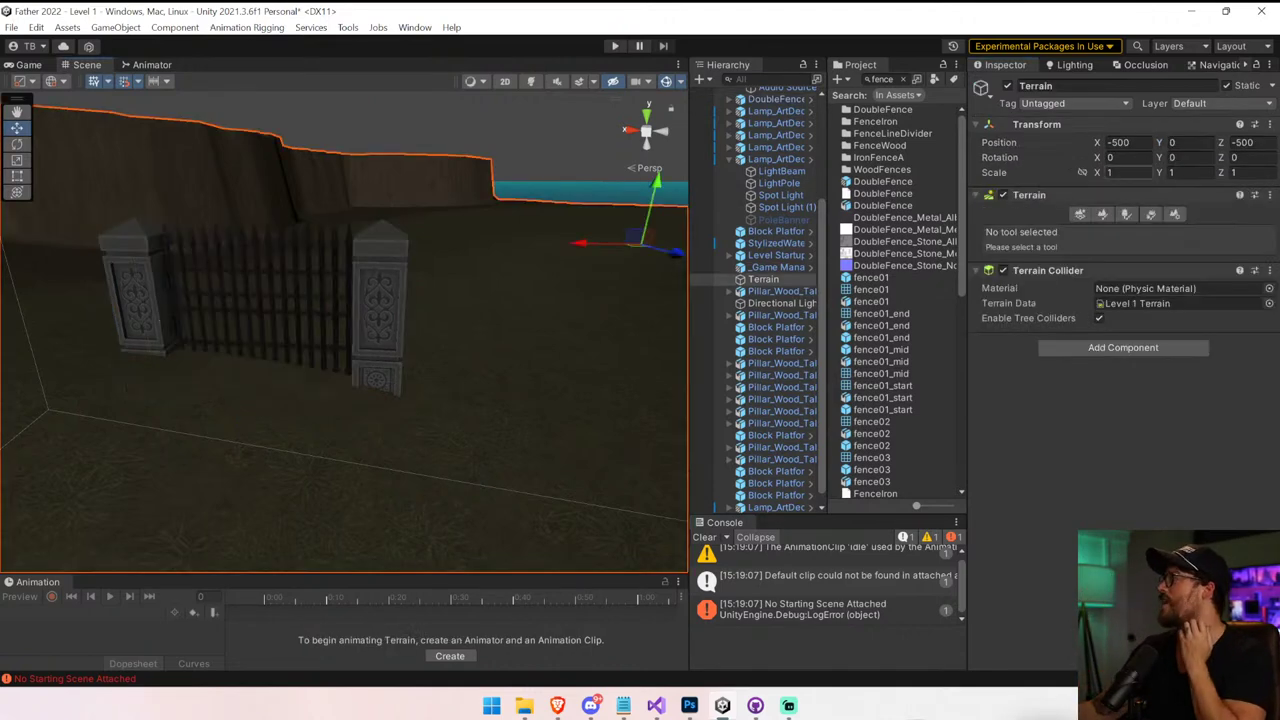
Sample the ground height beside the fence with the terrain's Set Height tool
click(1124, 215)
click(1103, 214)
click(1090, 231)
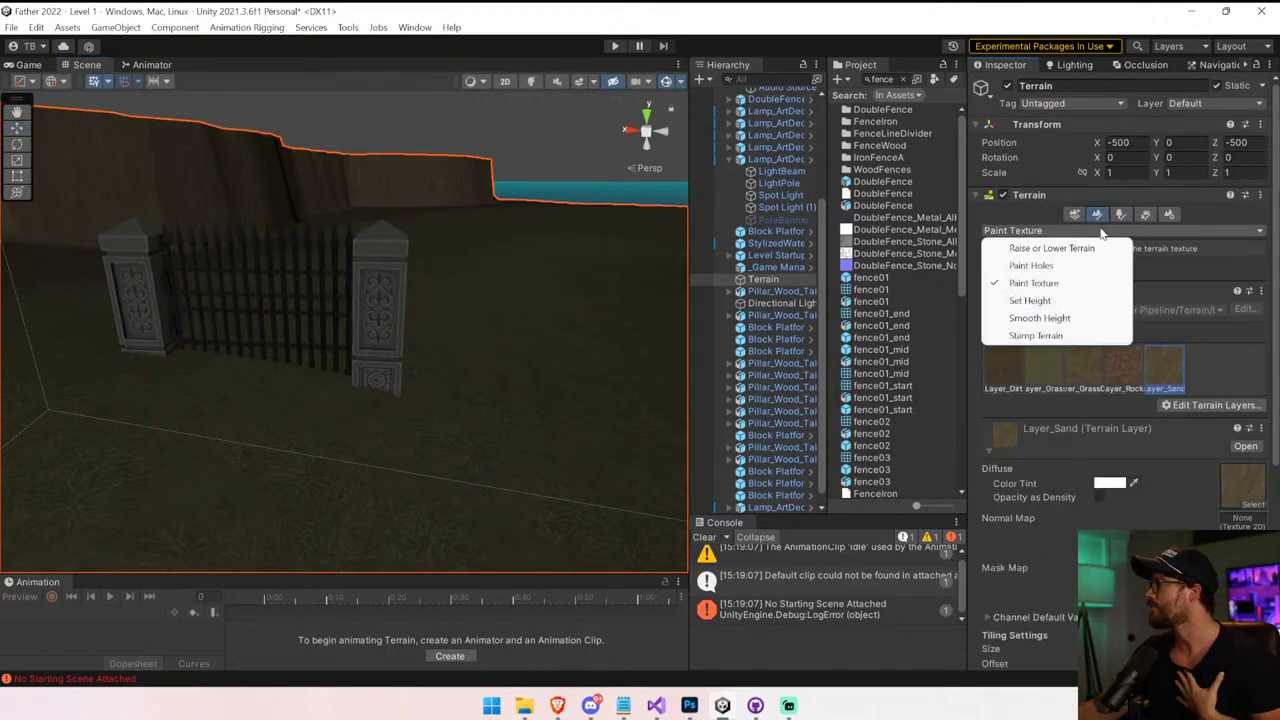
click(1060, 300)
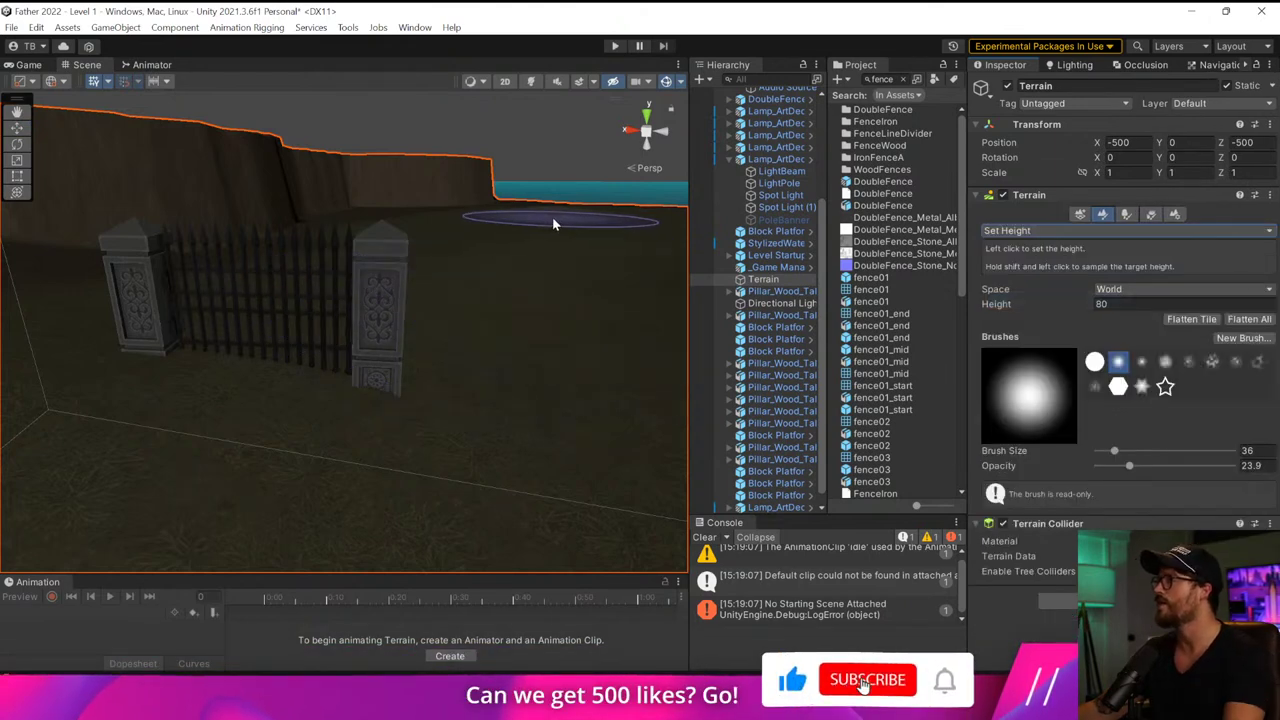
shift+click(553, 218)
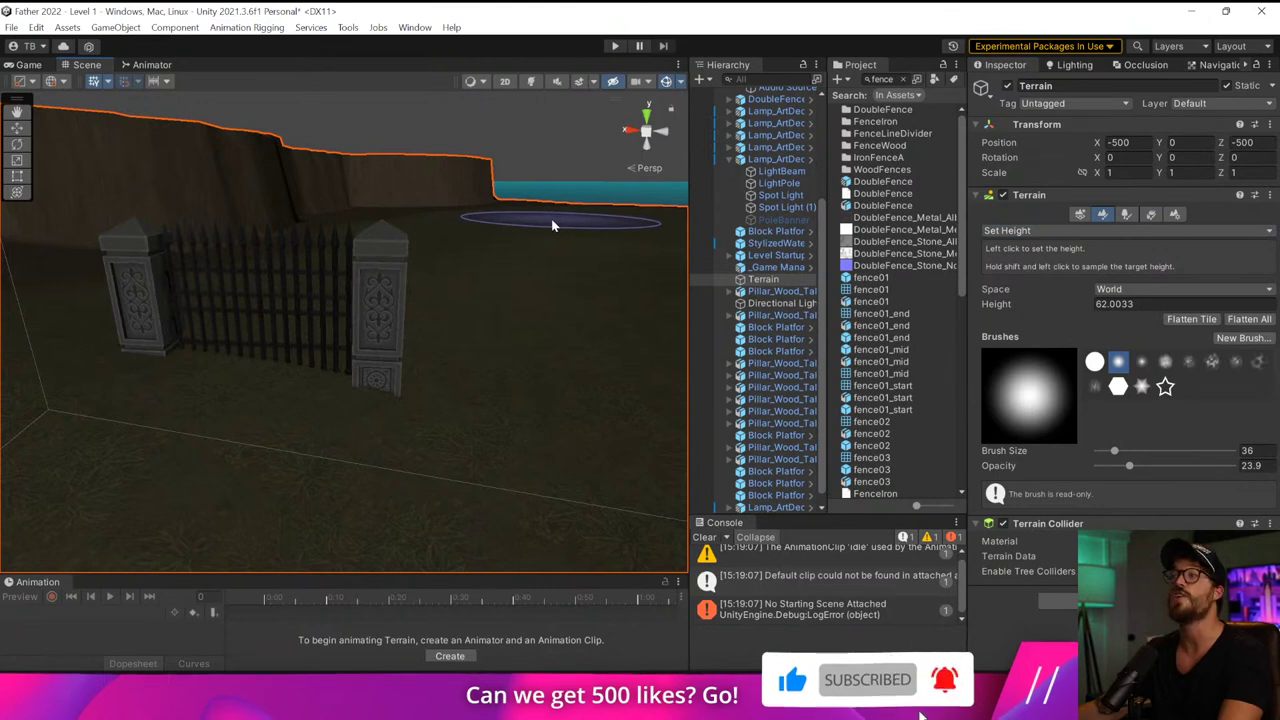
Set the DoubleFence's Y position to 62 so it stands on the ground
click(20, 129)
click(336, 253)
click(1190, 156)
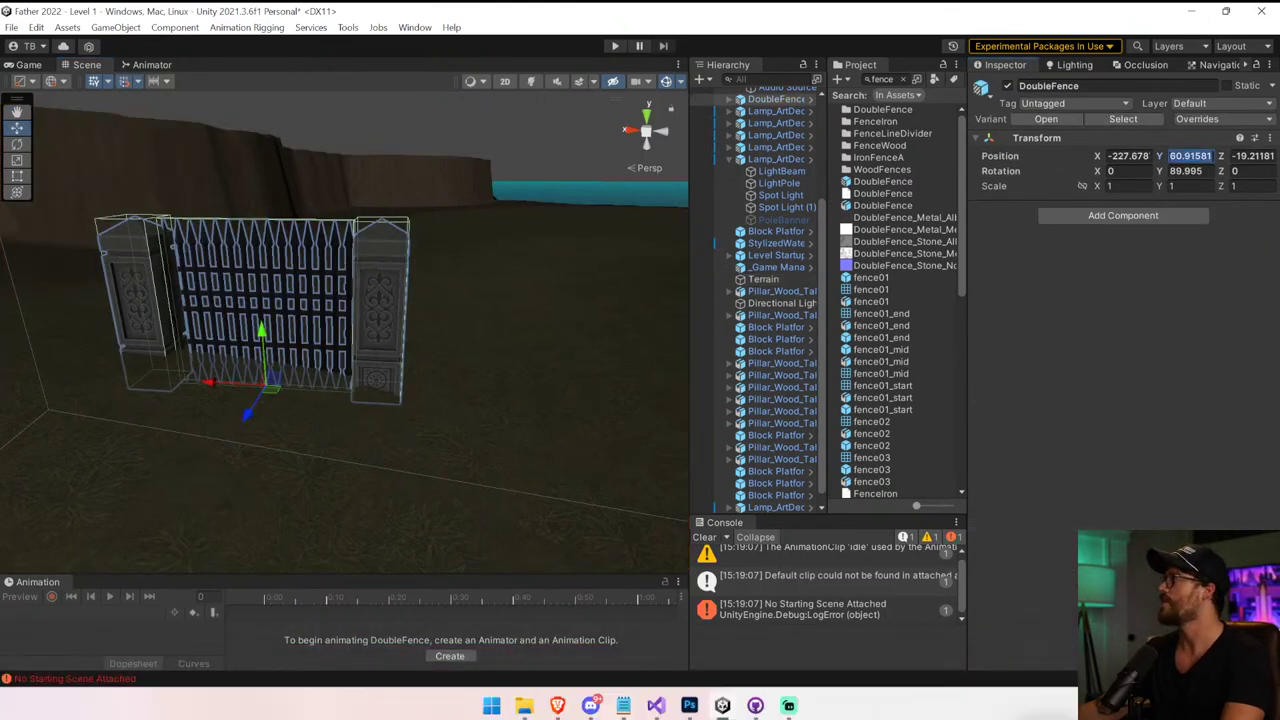
text(32)
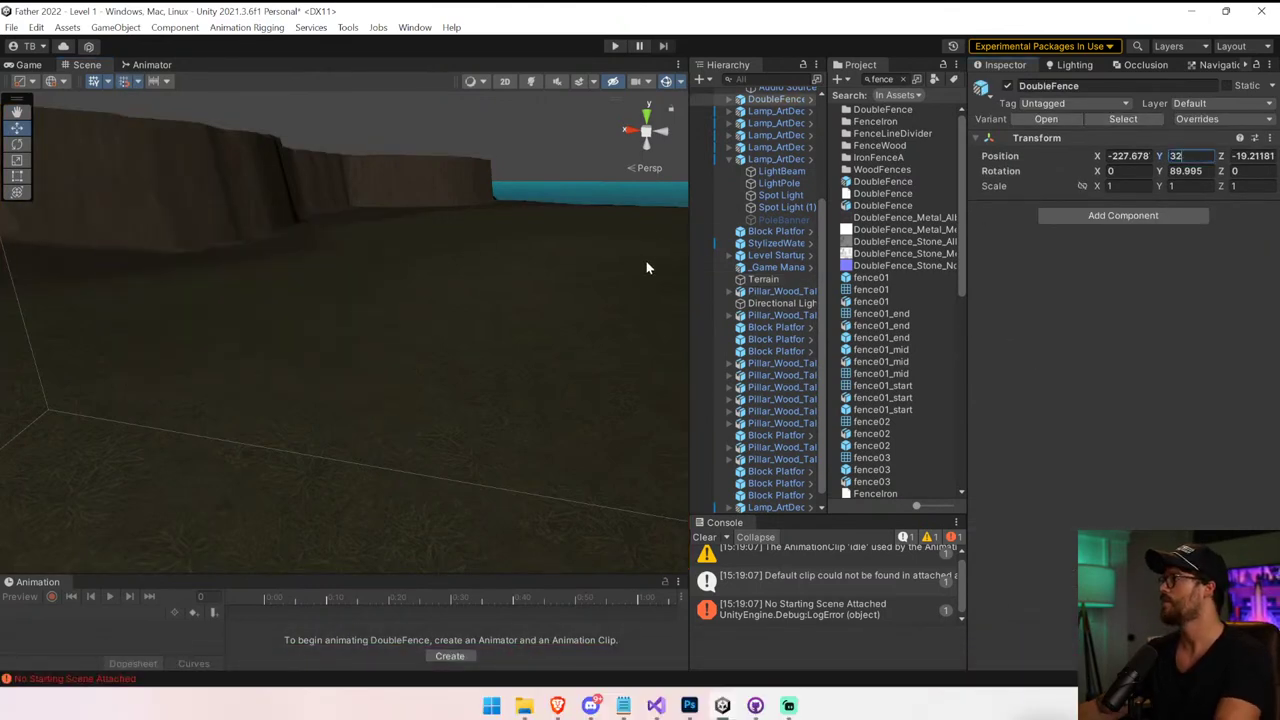
text(62)
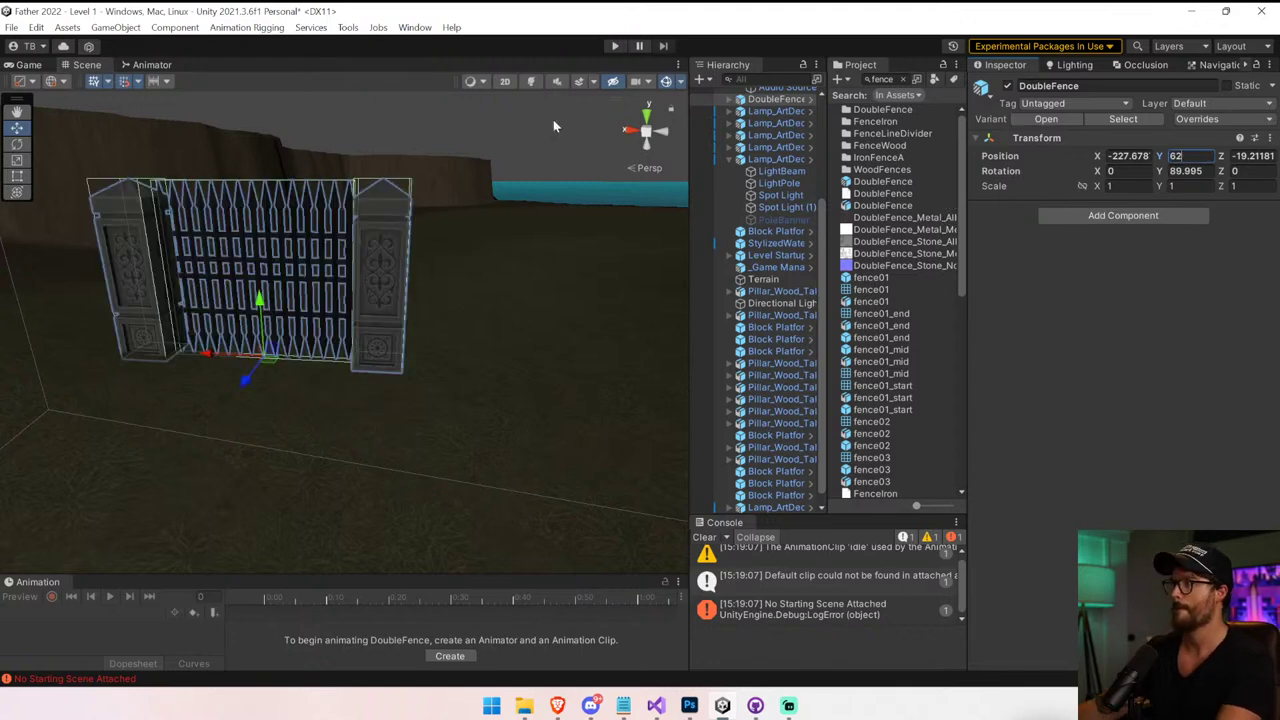
Duplicate the DoubleFence, place the copy at X -240 near the lamp pole, and delete the original fence
right_drag(334, 315, 400, 336)
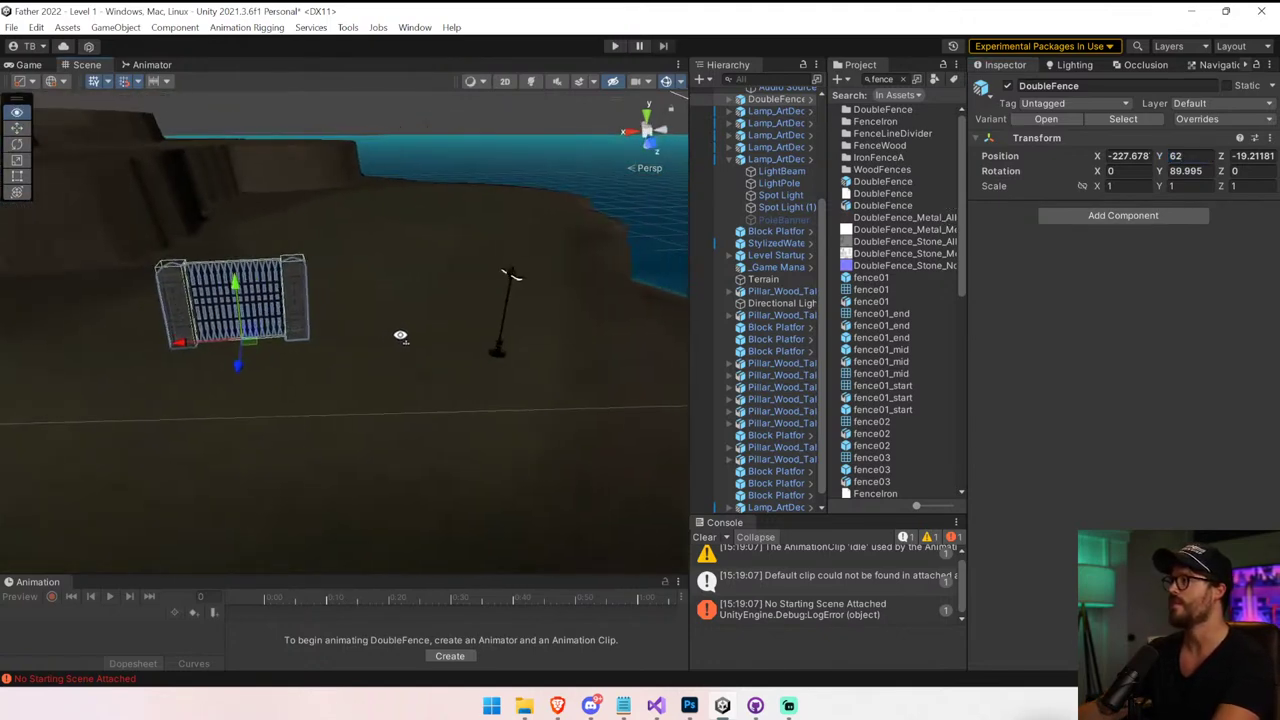
key(ctrl+d)
drag(182, 345, 342, 348)
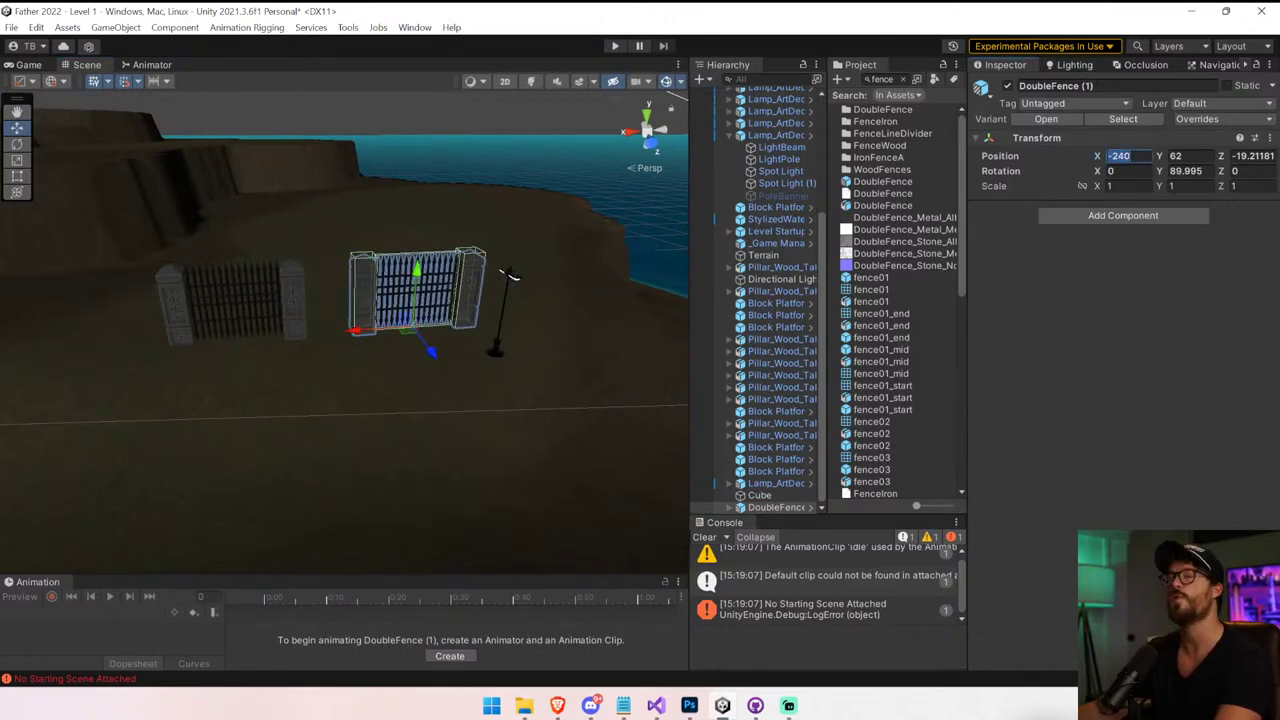
click(250, 300)
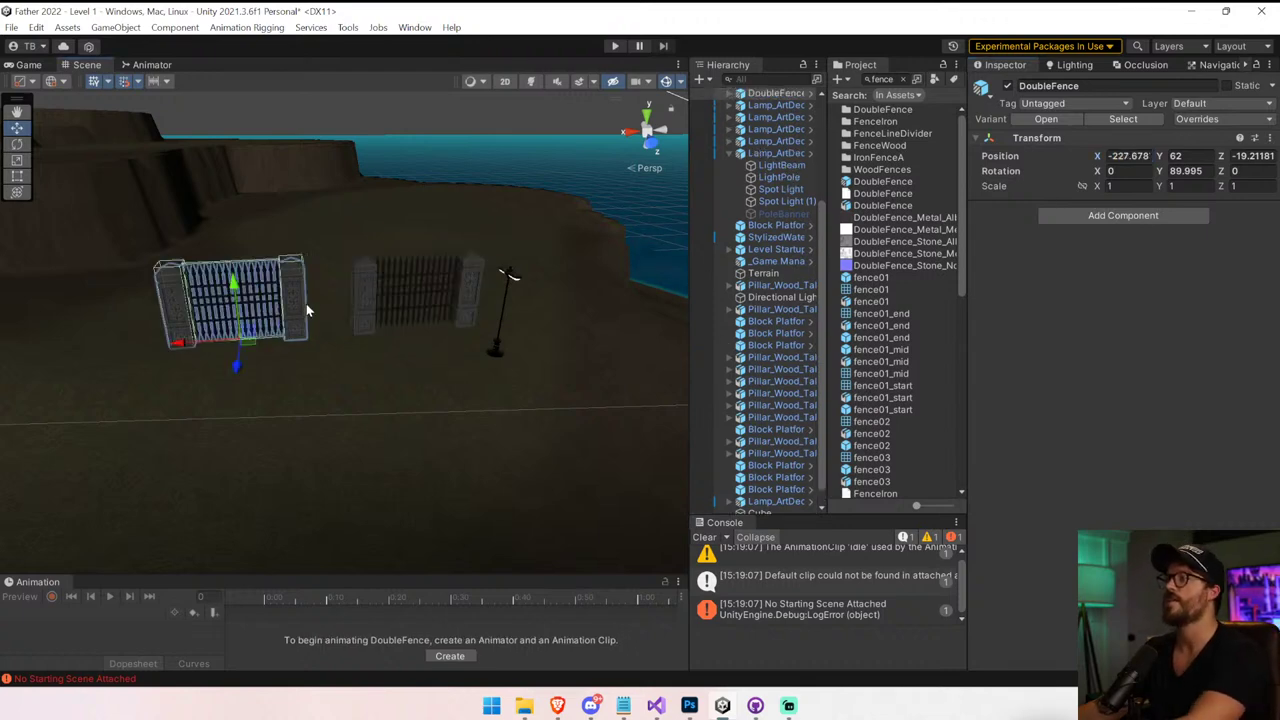
key(Delete)
Duplicate the remaining fence and place the copy directly beside it at X -232
click(358, 290)
key(ctrl+d)
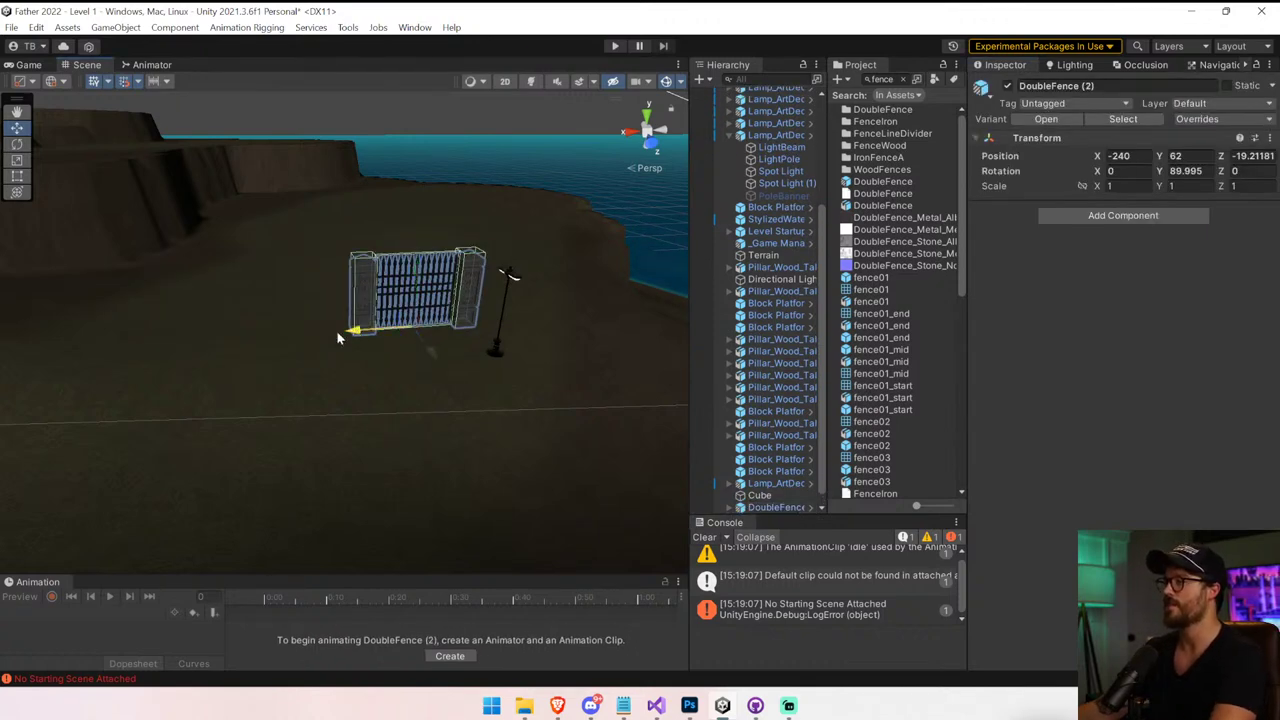
drag(346, 334, 272, 347)
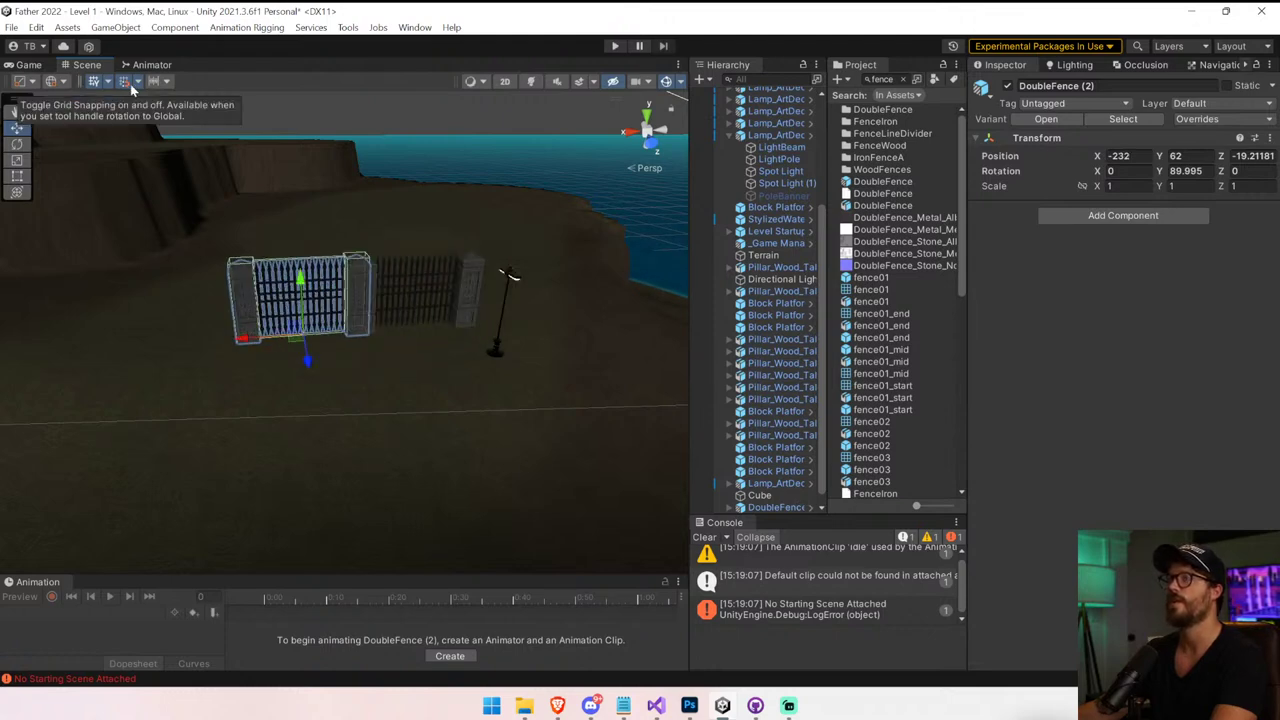
click(152, 86)
click(152, 86)
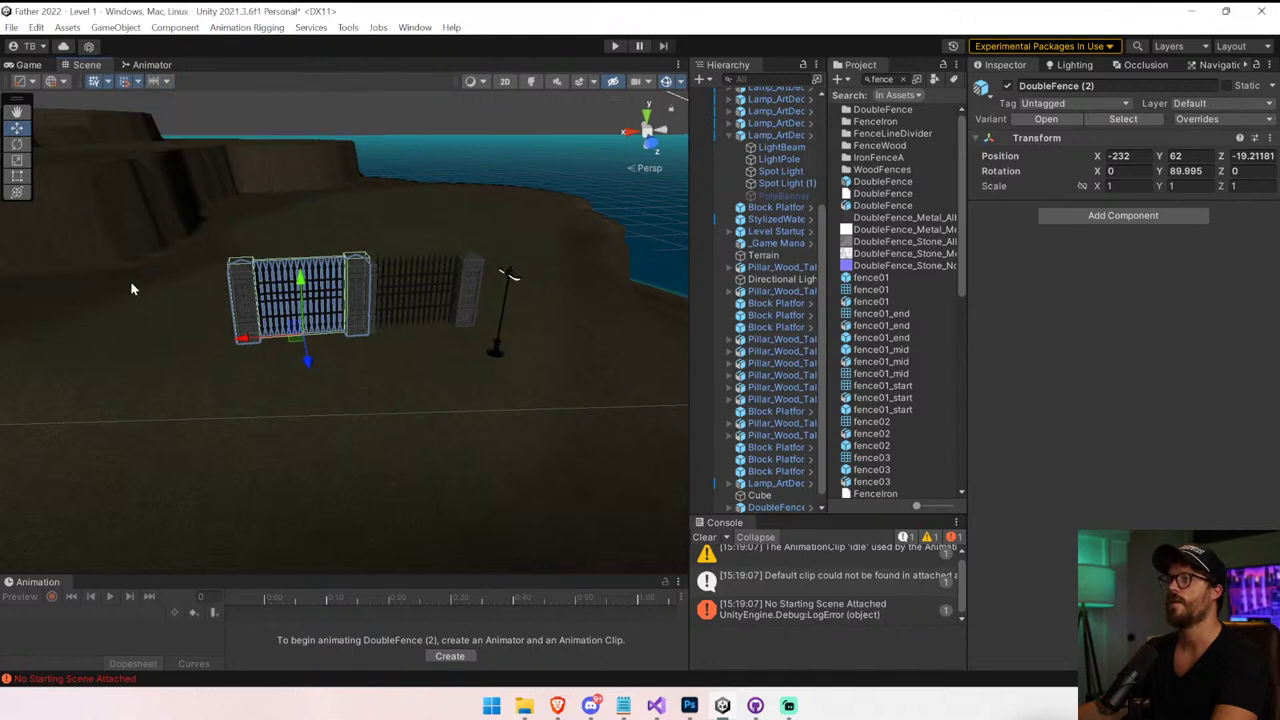
Slide the fence copy farther along X to leave an open gap between the two fences, and clear the console
right_drag(259, 337, 235, 319)
key(w)
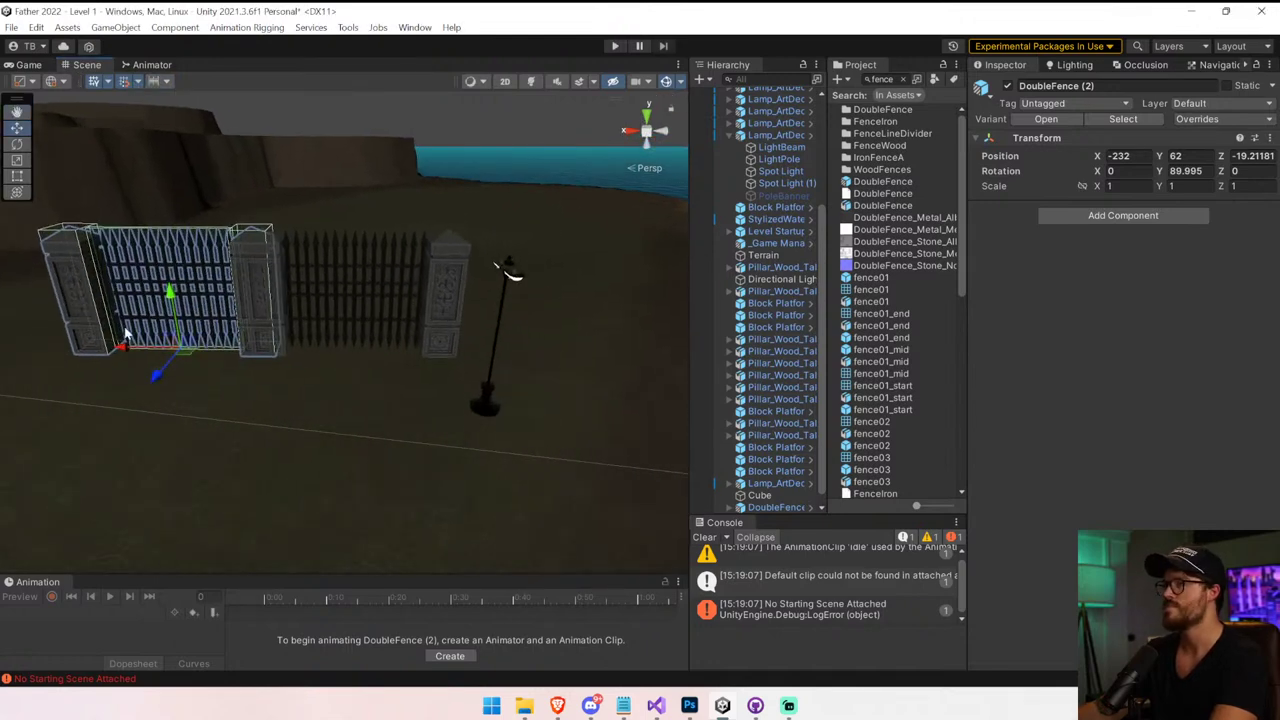
drag(124, 347, 23, 349)
click(292, 322)
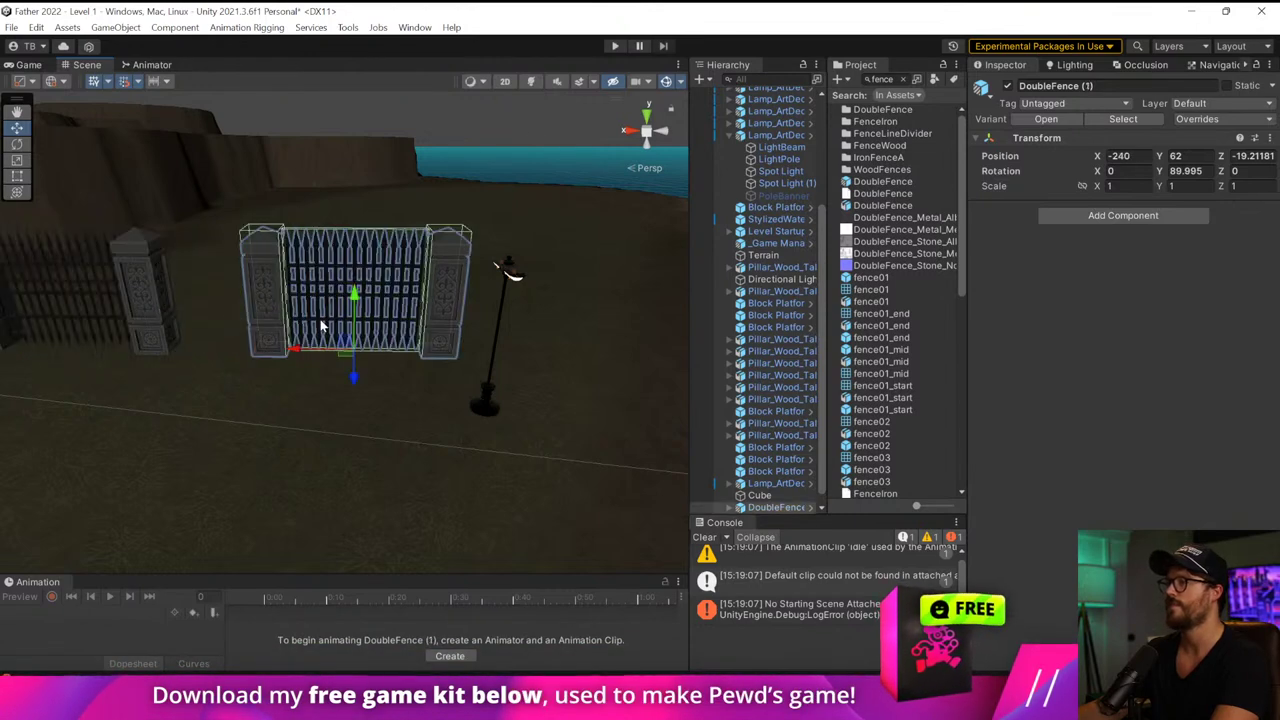
key(a)
mouse_move(293, 322)
right_down()
mouse_move(283, 306)
mouse_move(305, 301)
right_up()
key(w)
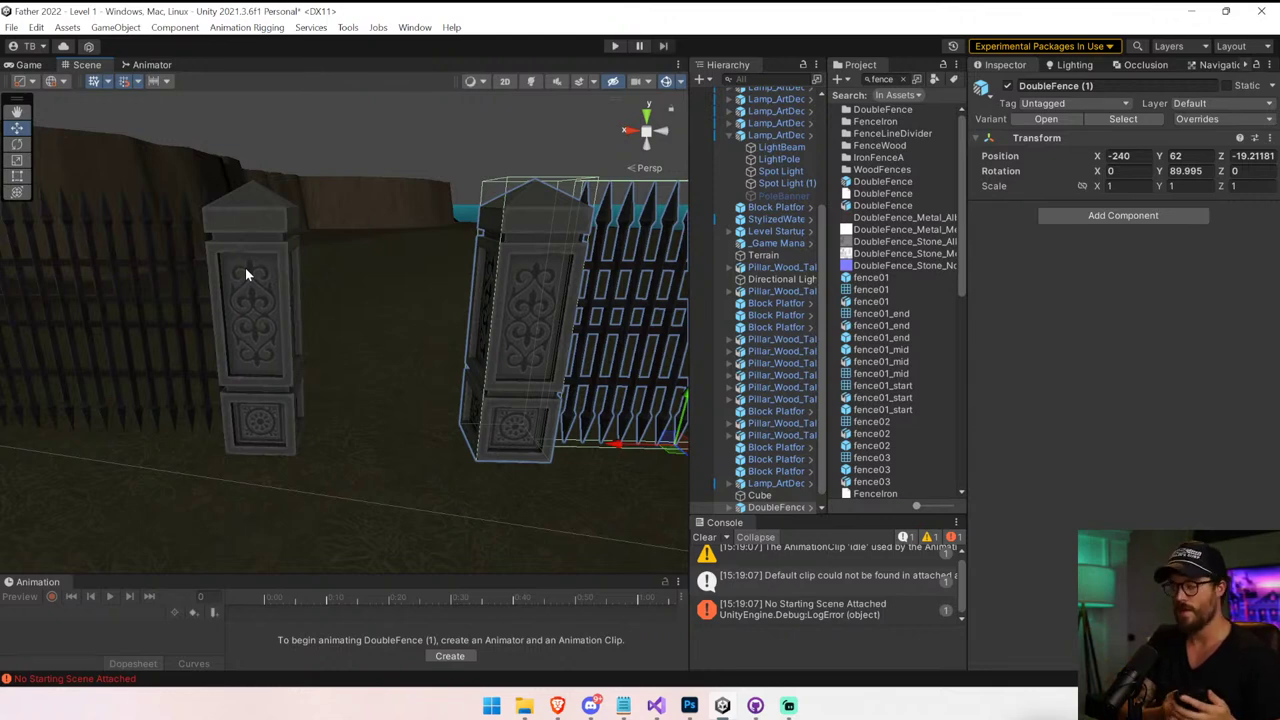
click(705, 538)
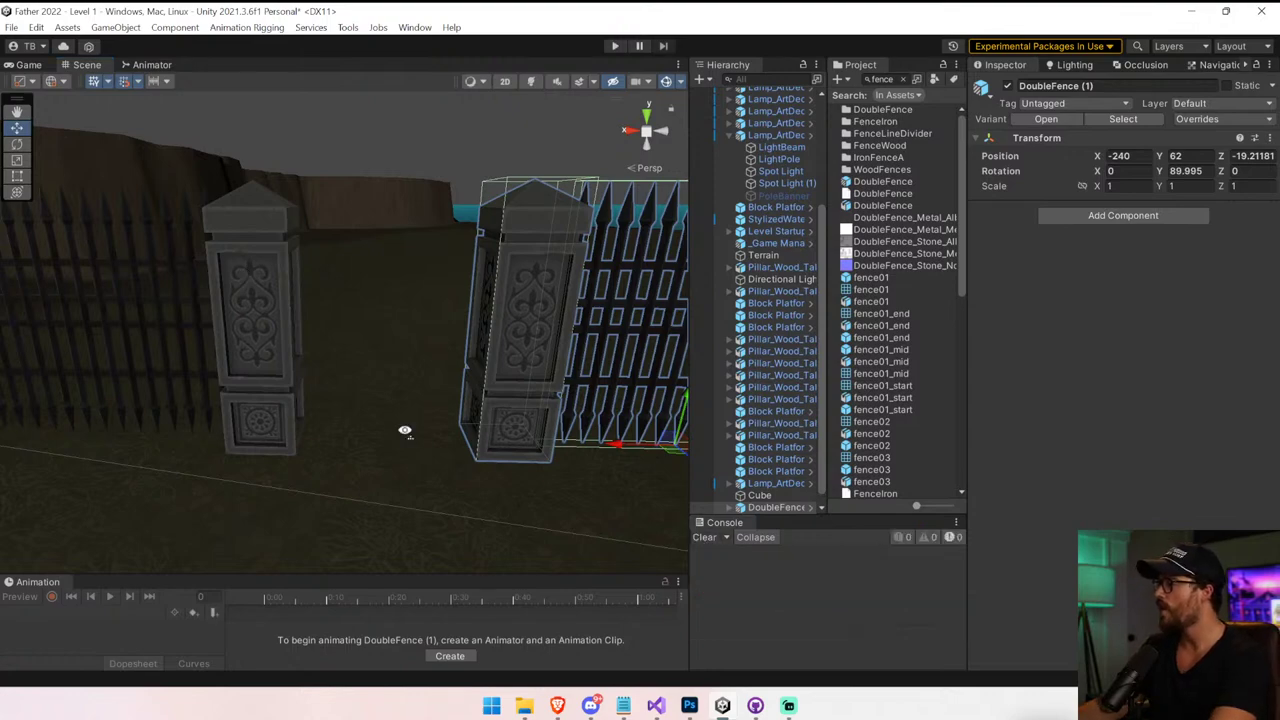
Select both fences and duplicate the pair onto the opposite side of the path, beside the other lamp pole
mouse_move(406, 431)
right_down()
mouse_move(629, 463)
mouse_move(300, 446)
mouse_move(408, 427)
right_up()
right_drag(698, 382, 697, 389)
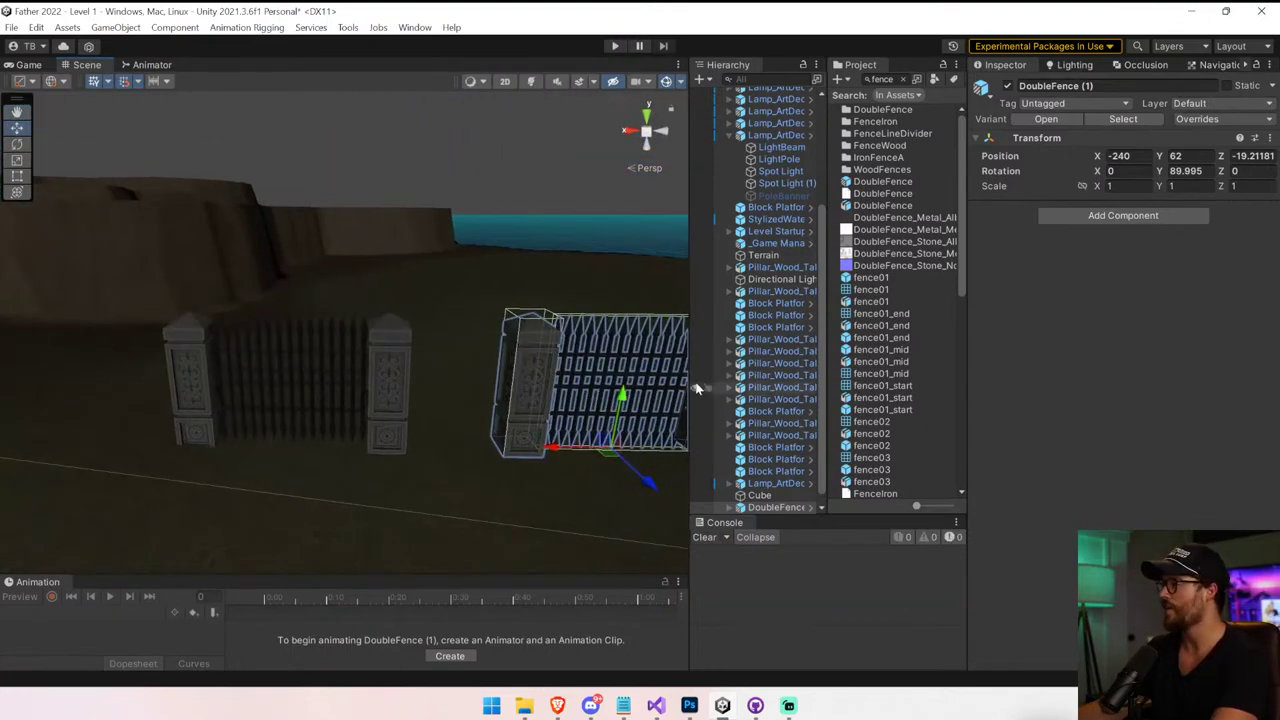
drag(687, 384, 1034, 390)
right_drag(785, 370, 546, 426)
shift+click(600, 289)
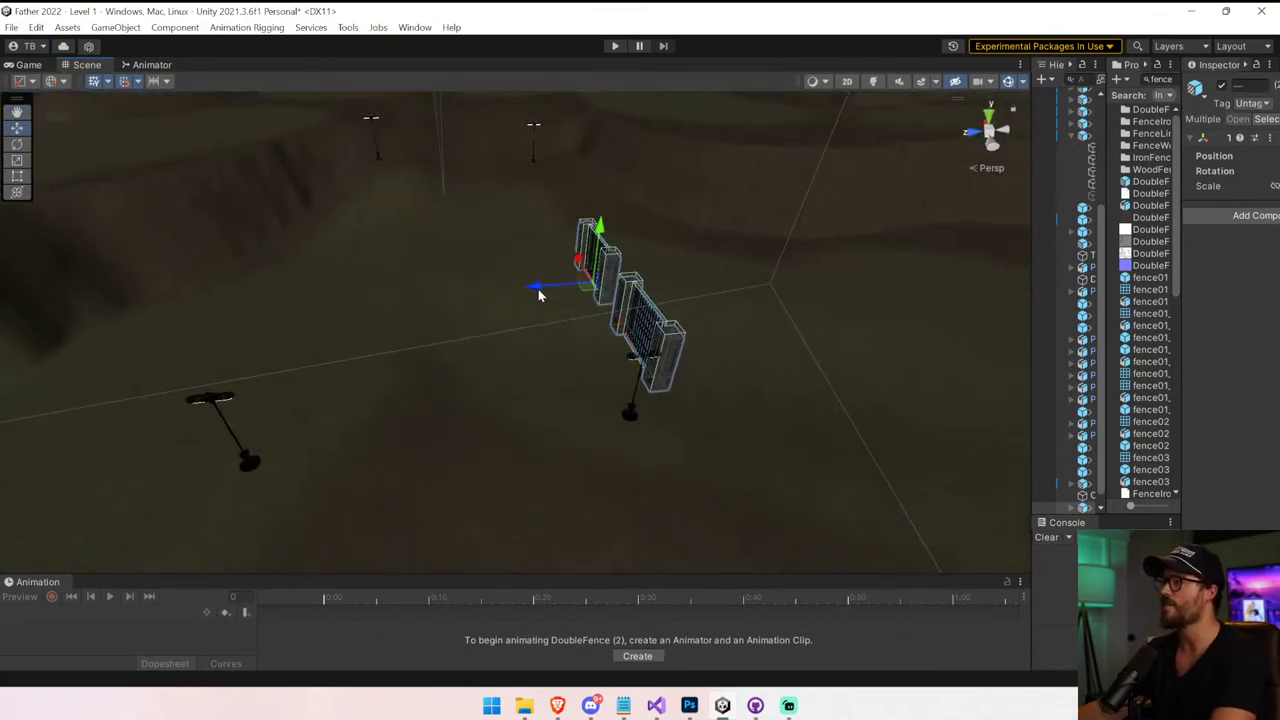
key(ctrl+d)
drag(538, 289, 300, 318)
Duplicate the fence pair farther along the path, and copy that pair across so both rows are extended
key(ctrl+d)
drag(370, 275, 407, 215)
key(ctrl+d)
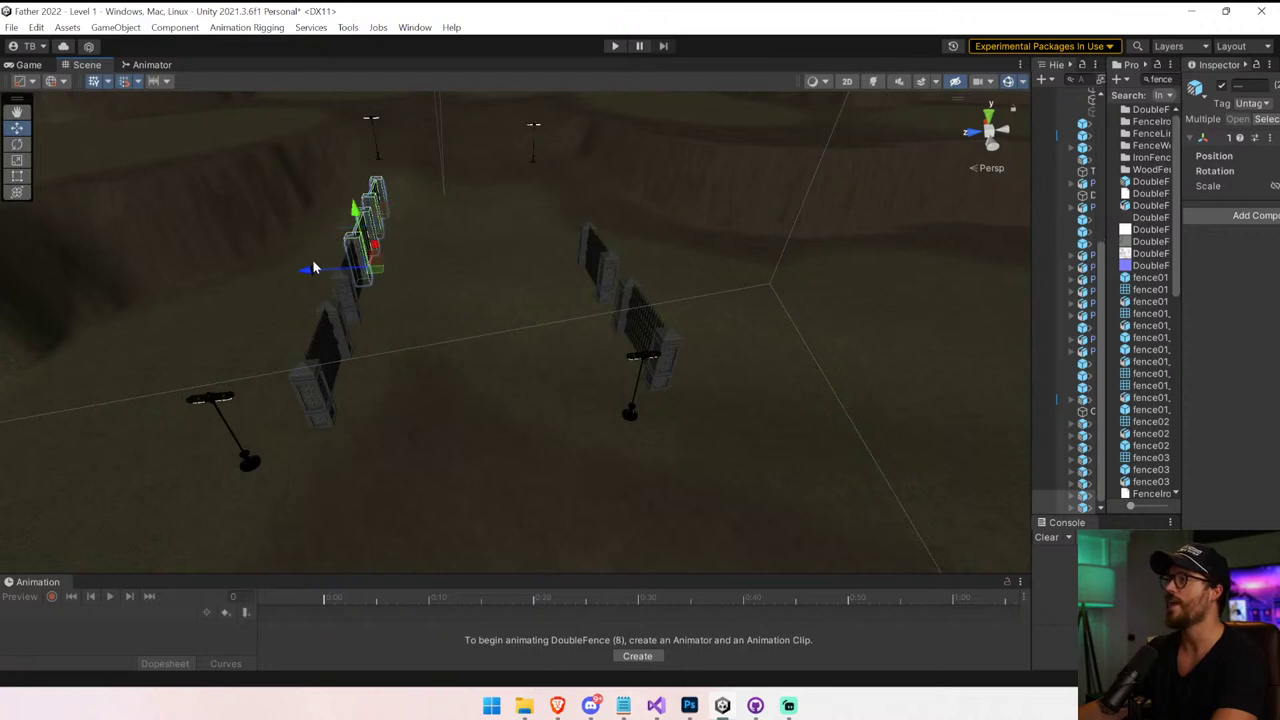
key(ctrl+d)
drag(313, 268, 530, 277)
Playtest the level, walk between and around the fence rows and up to the lamps, and stop play and clear the console
click(614, 46)
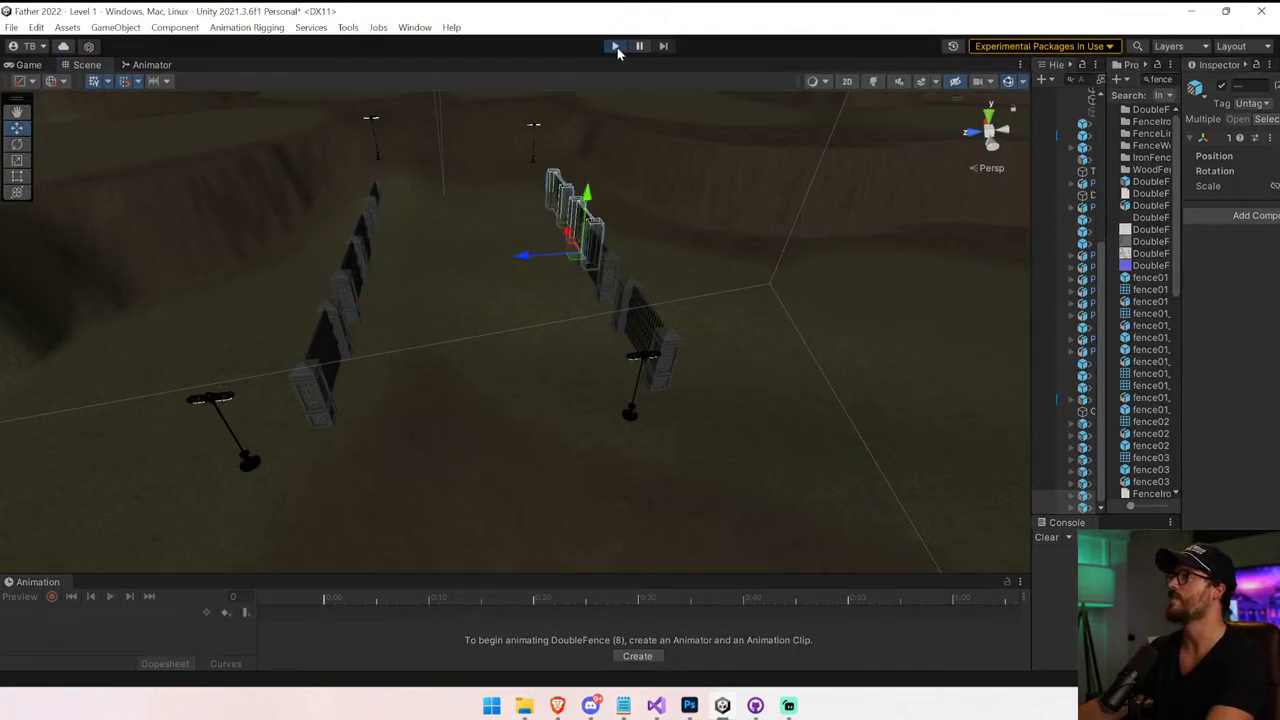
key(shift+w)
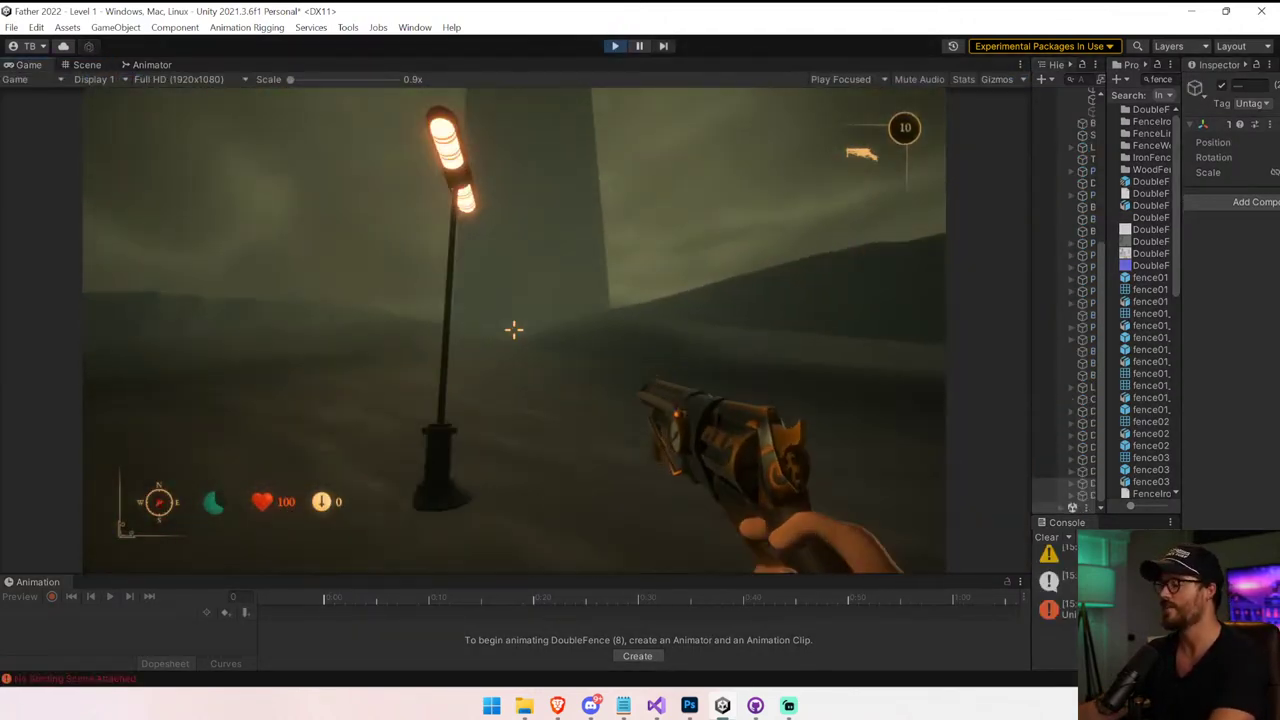
key(w)
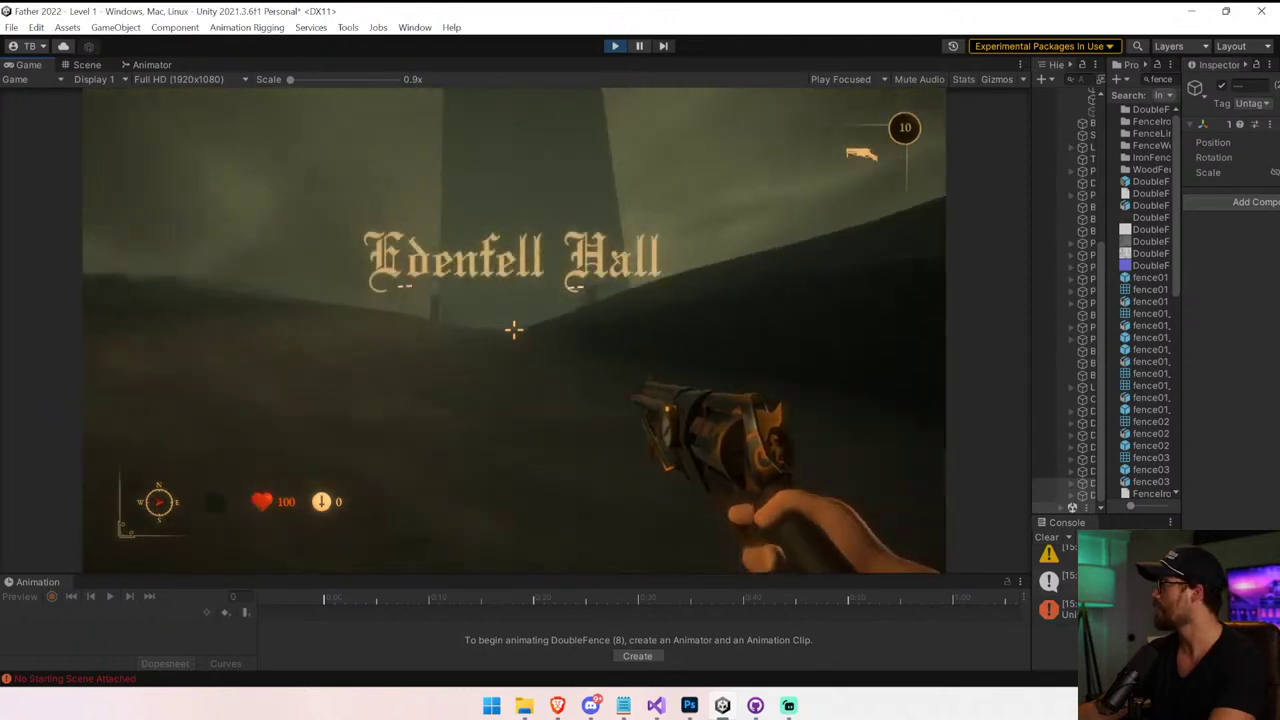
key(w)
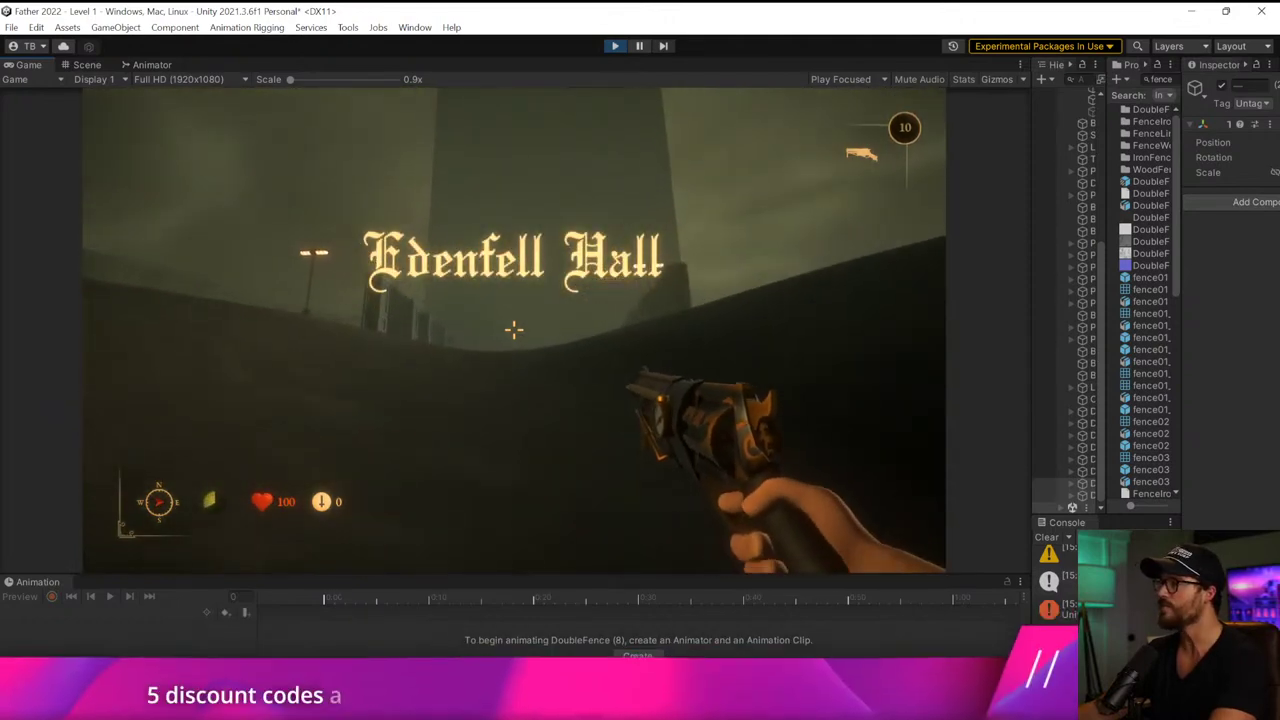
key(w)
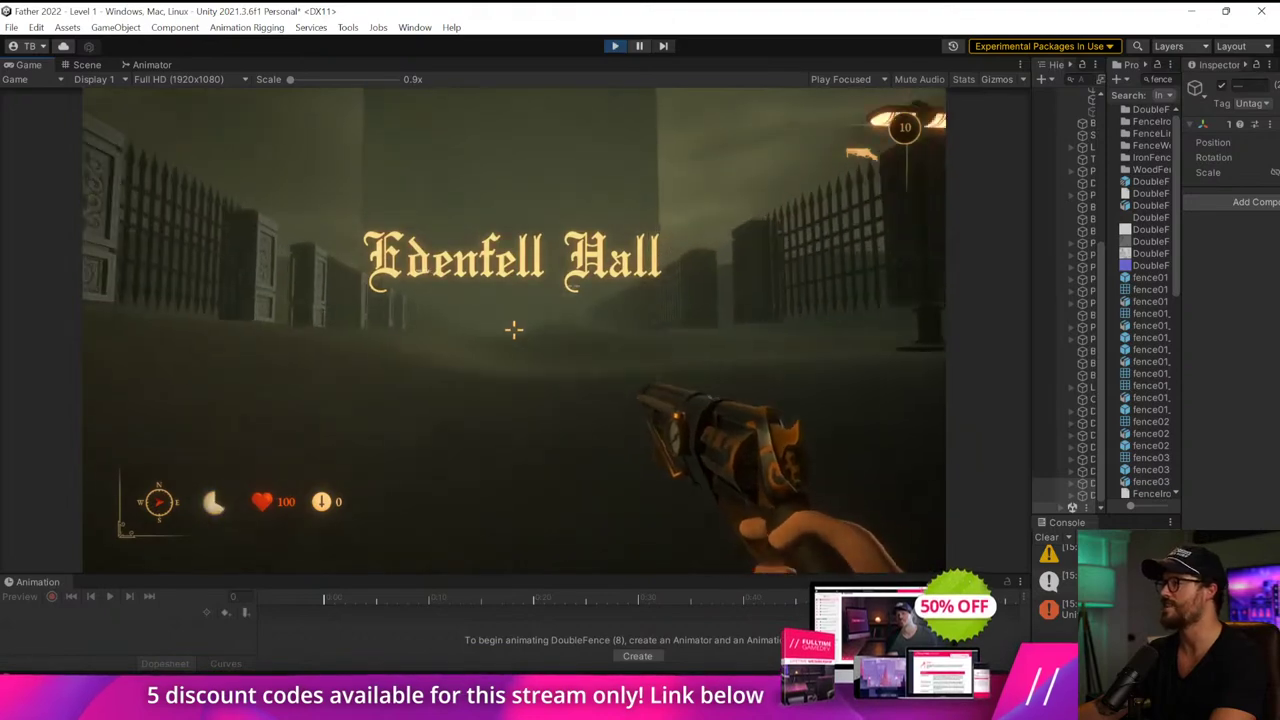
key(w)
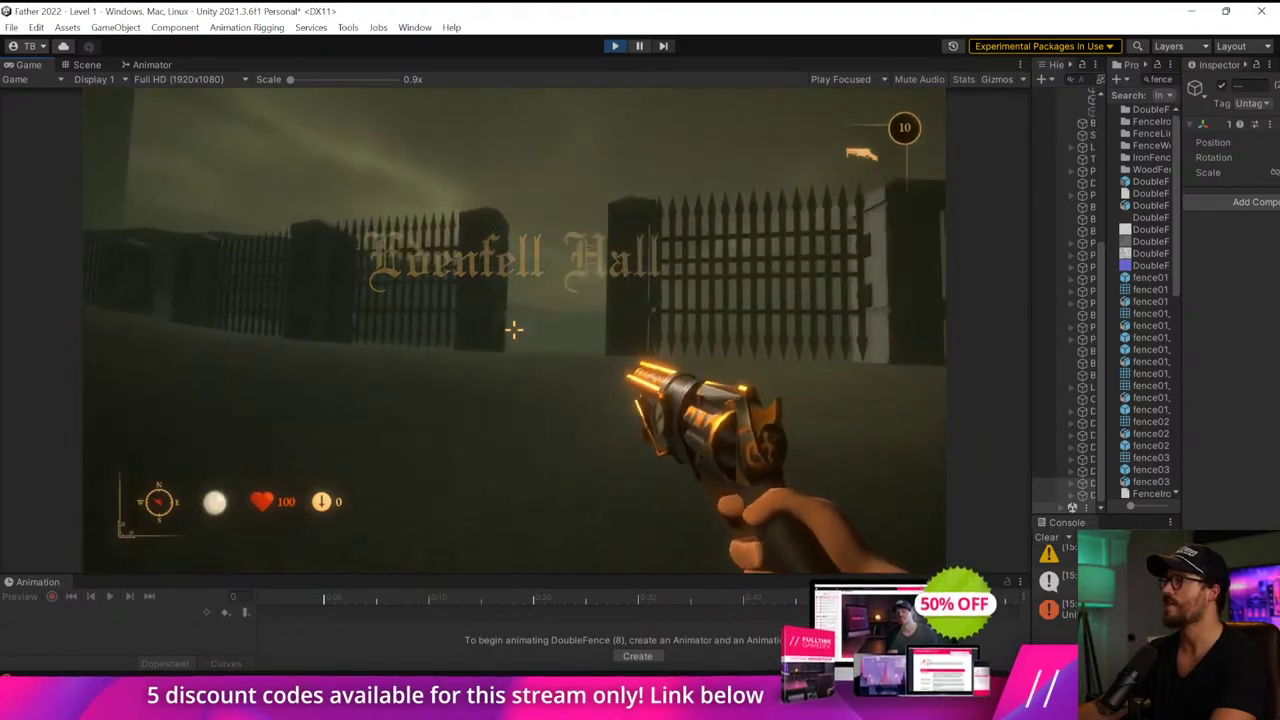
key(shift+w)
key(shift+w)
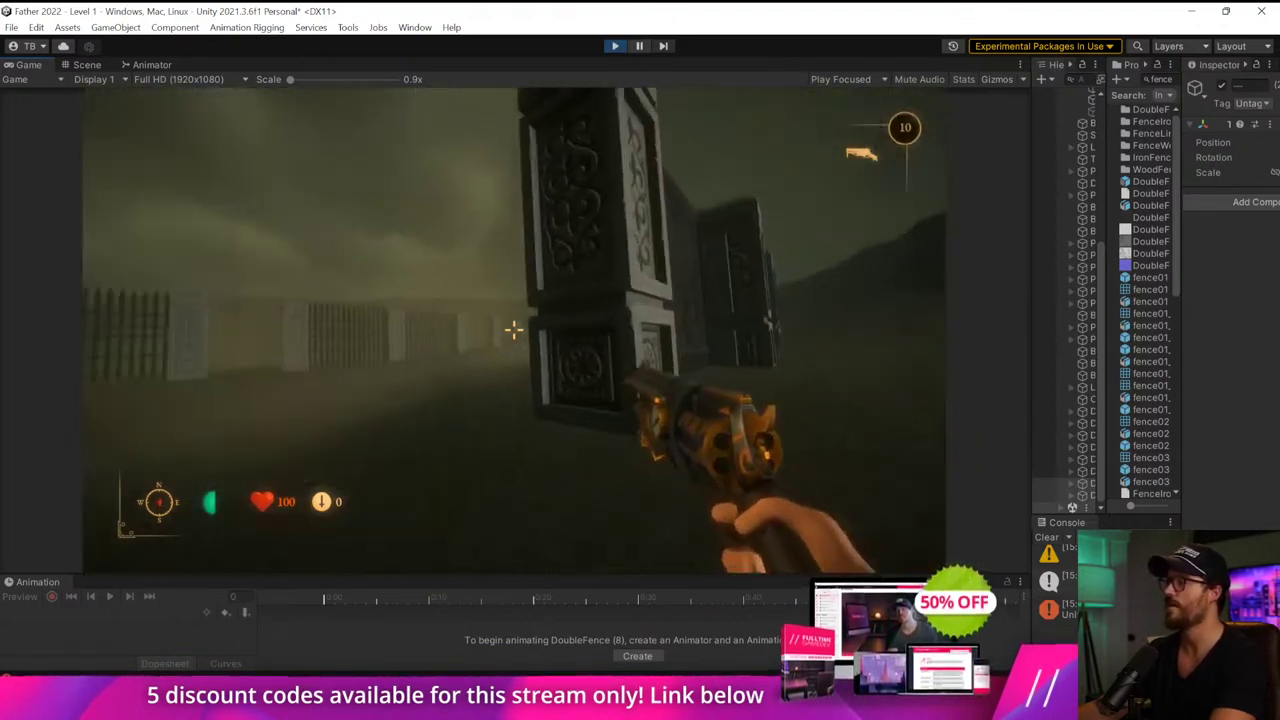
key(w)
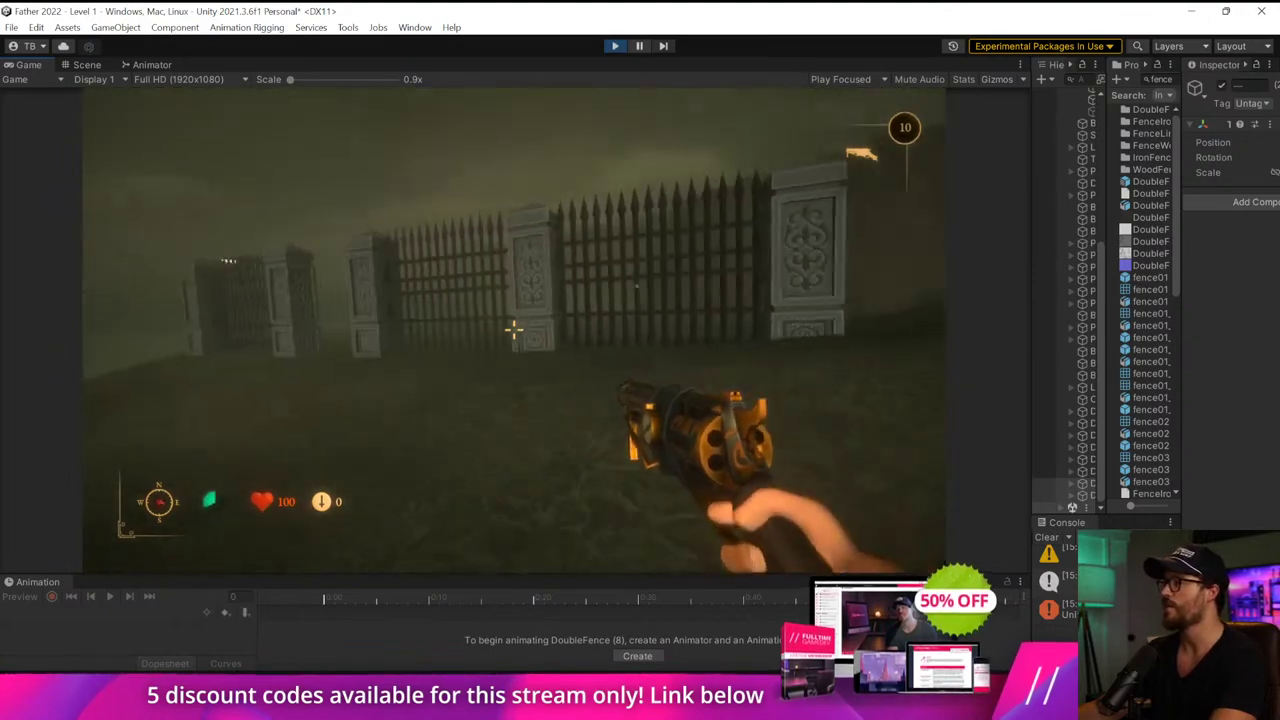
key(shift+w)
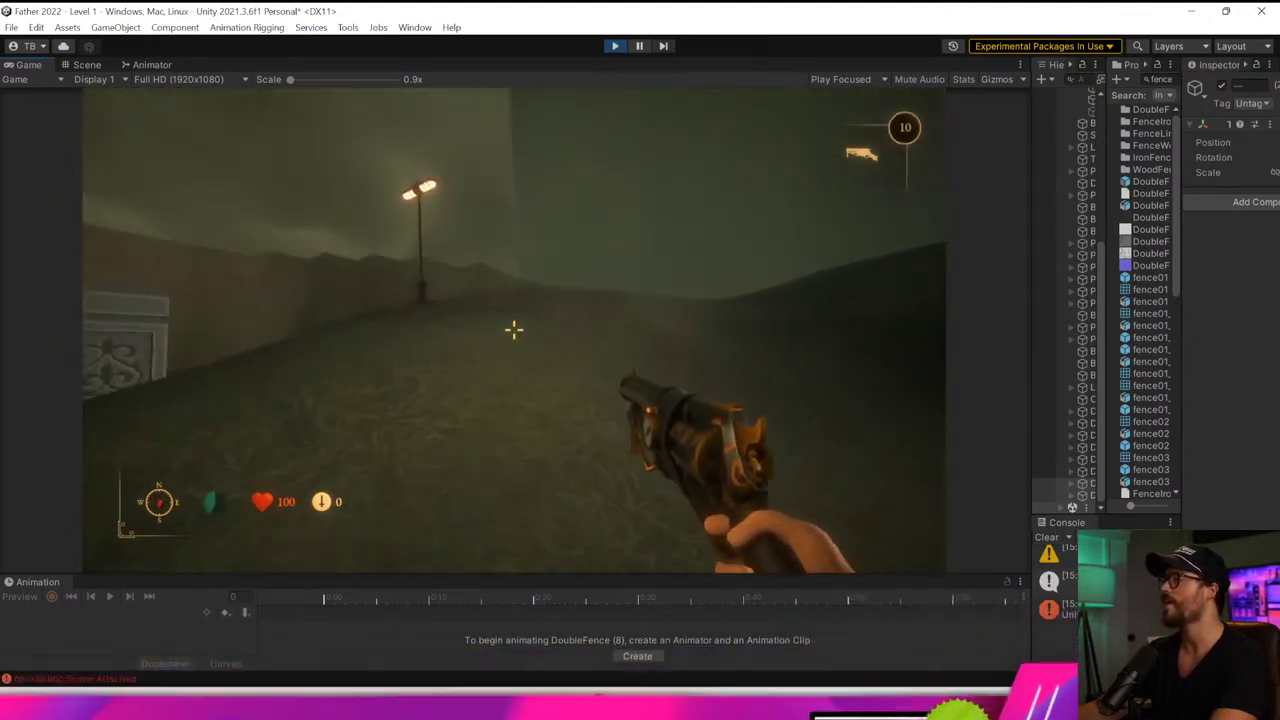
key(w)
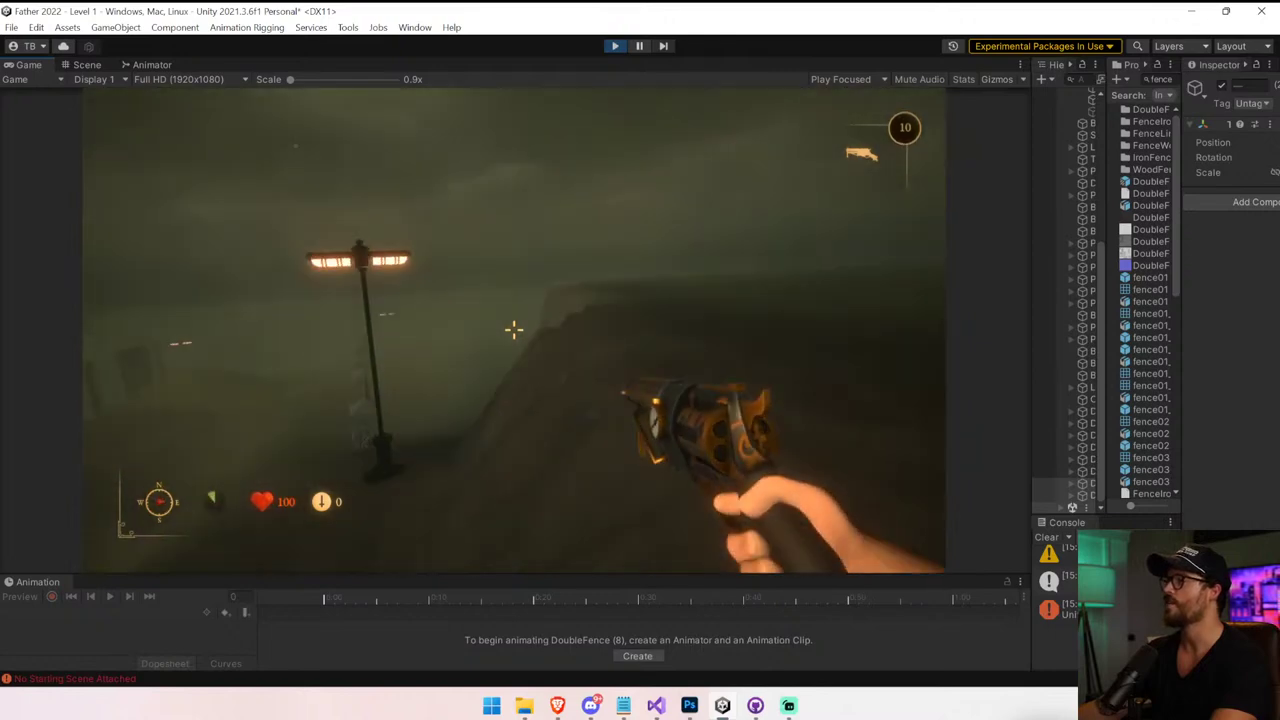
key(w)
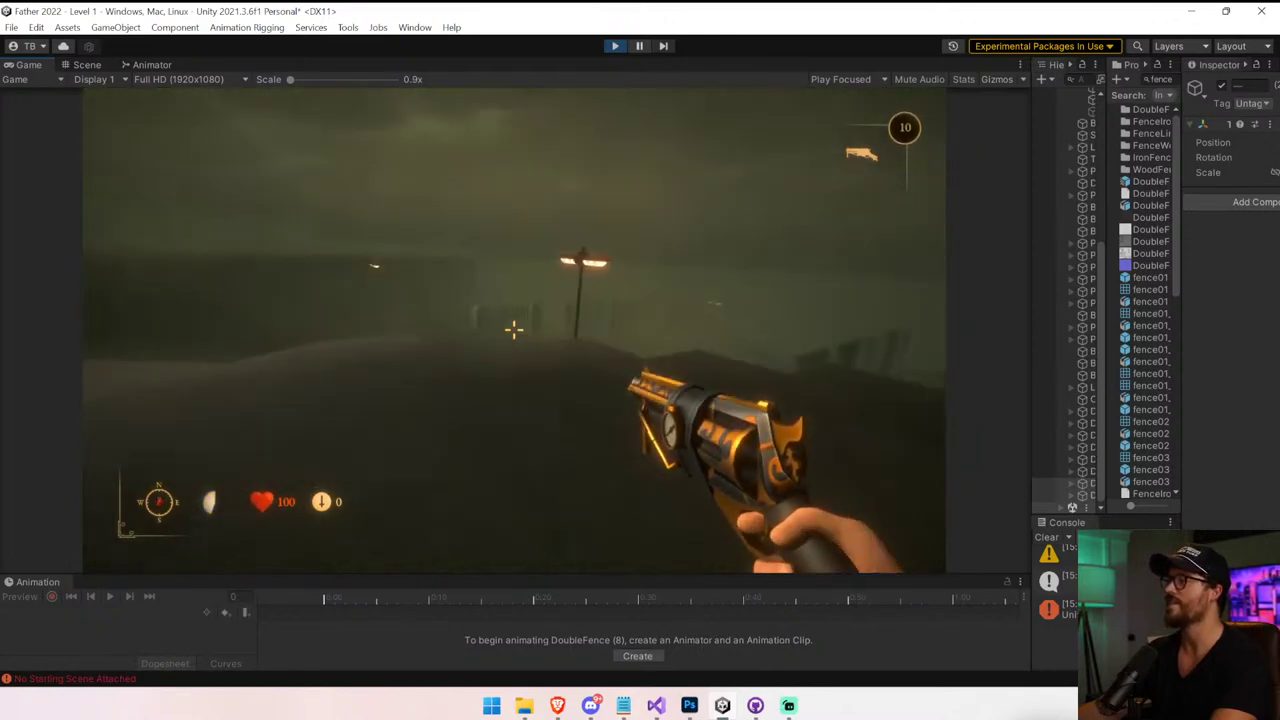
key(w)
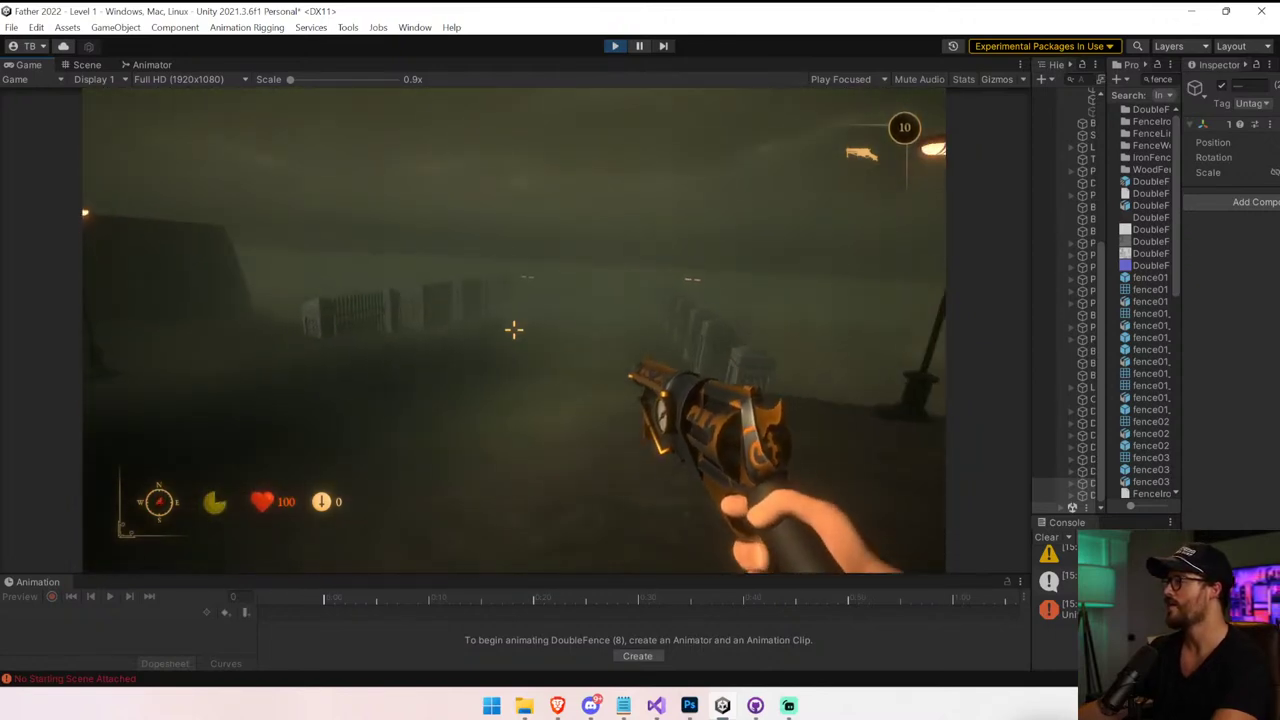
key(ctrl+p)
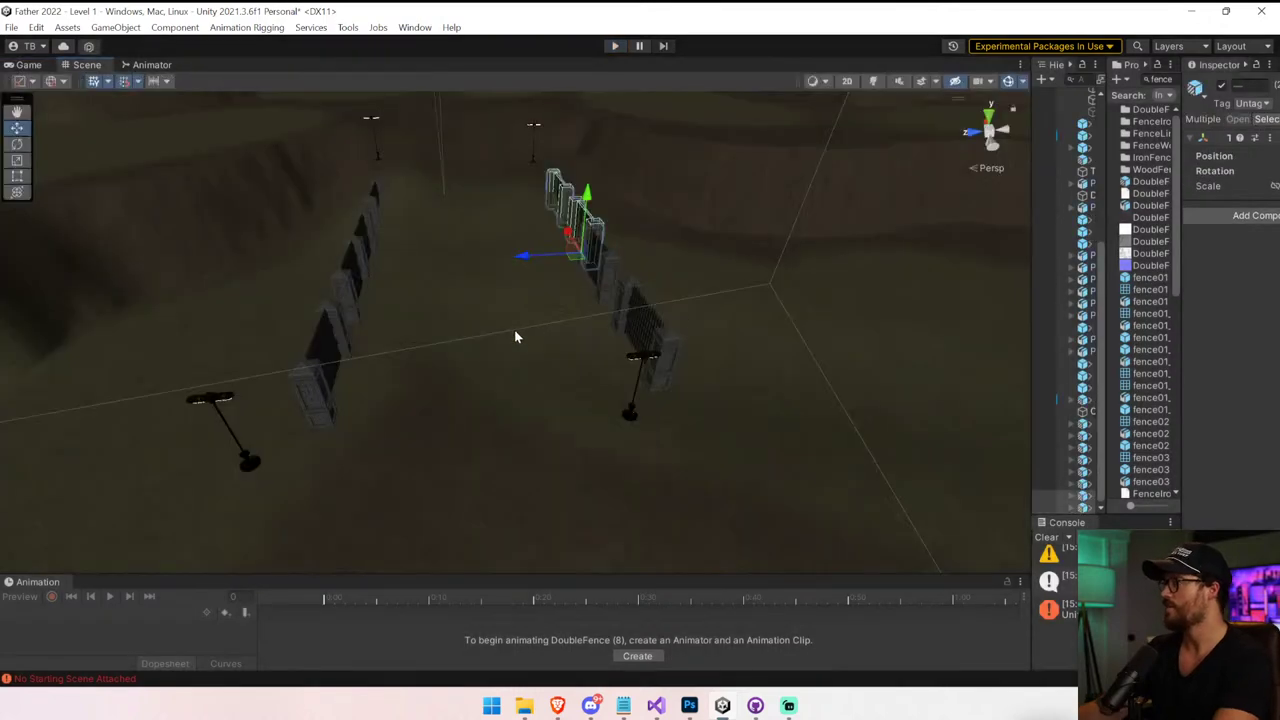
click(1049, 539)
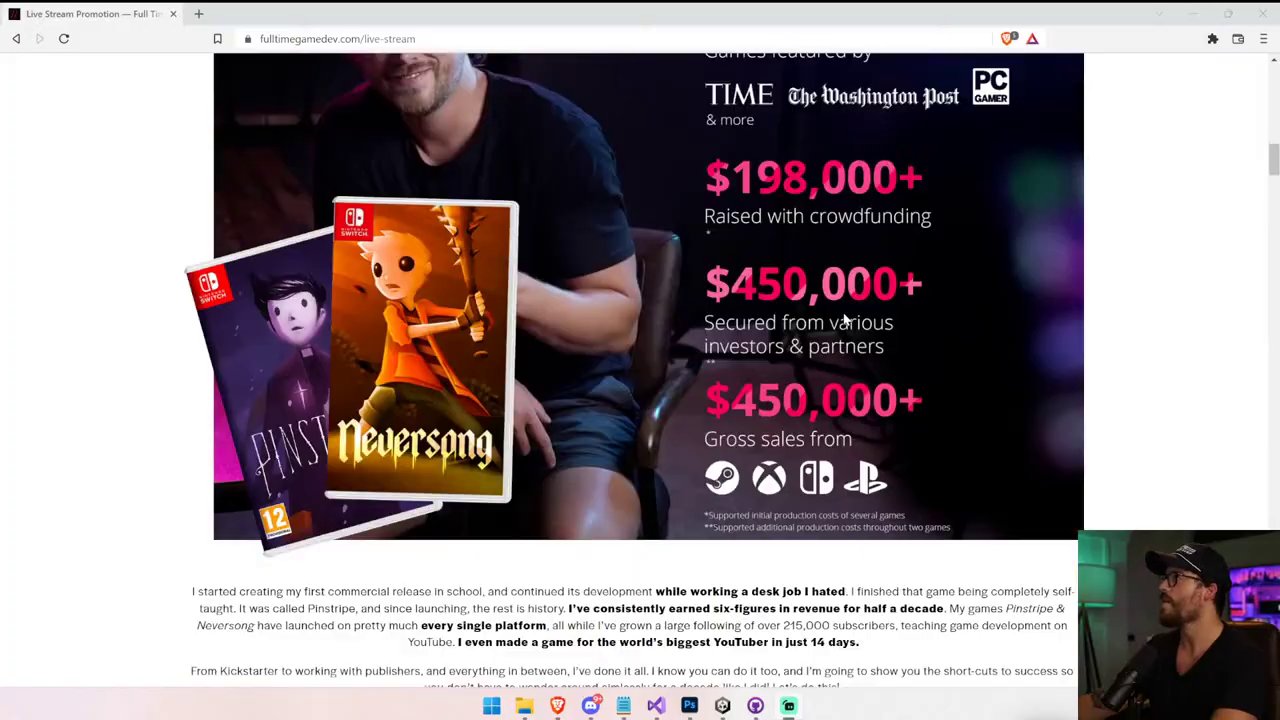
scroll(828, 288, up, 10)
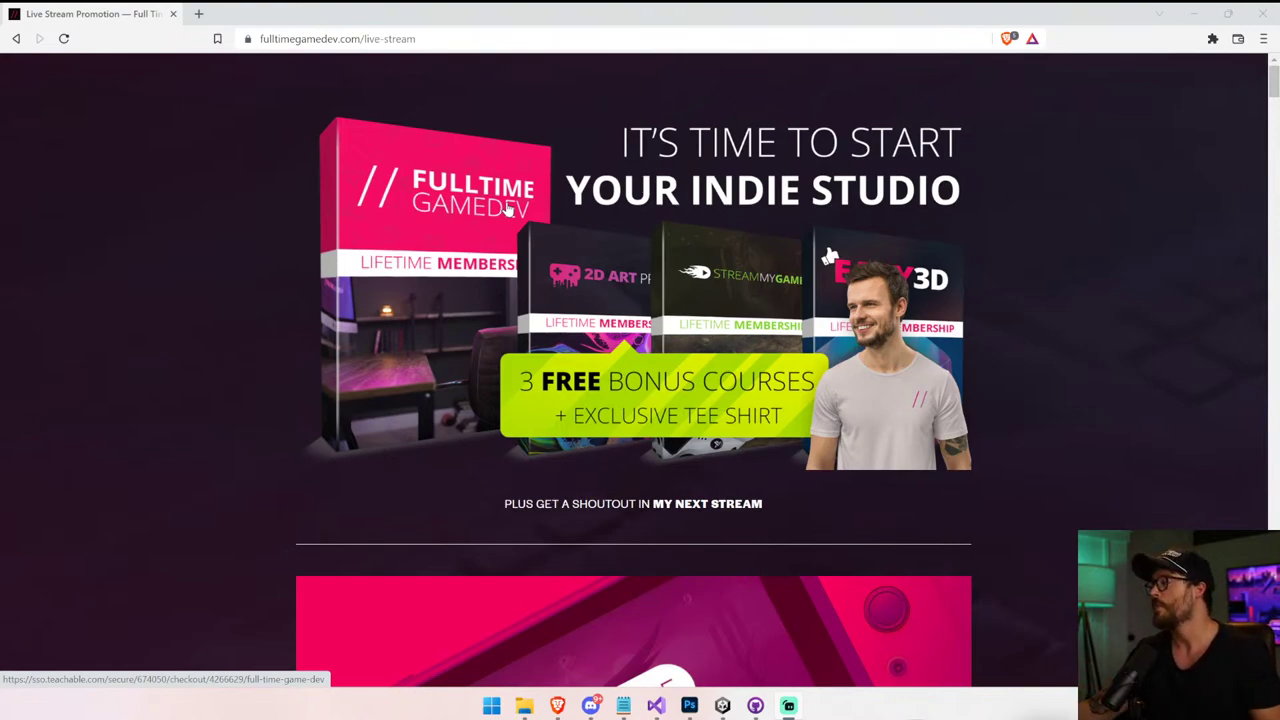
scroll(557, 202, down, 2)
scroll(557, 206, down, 15)
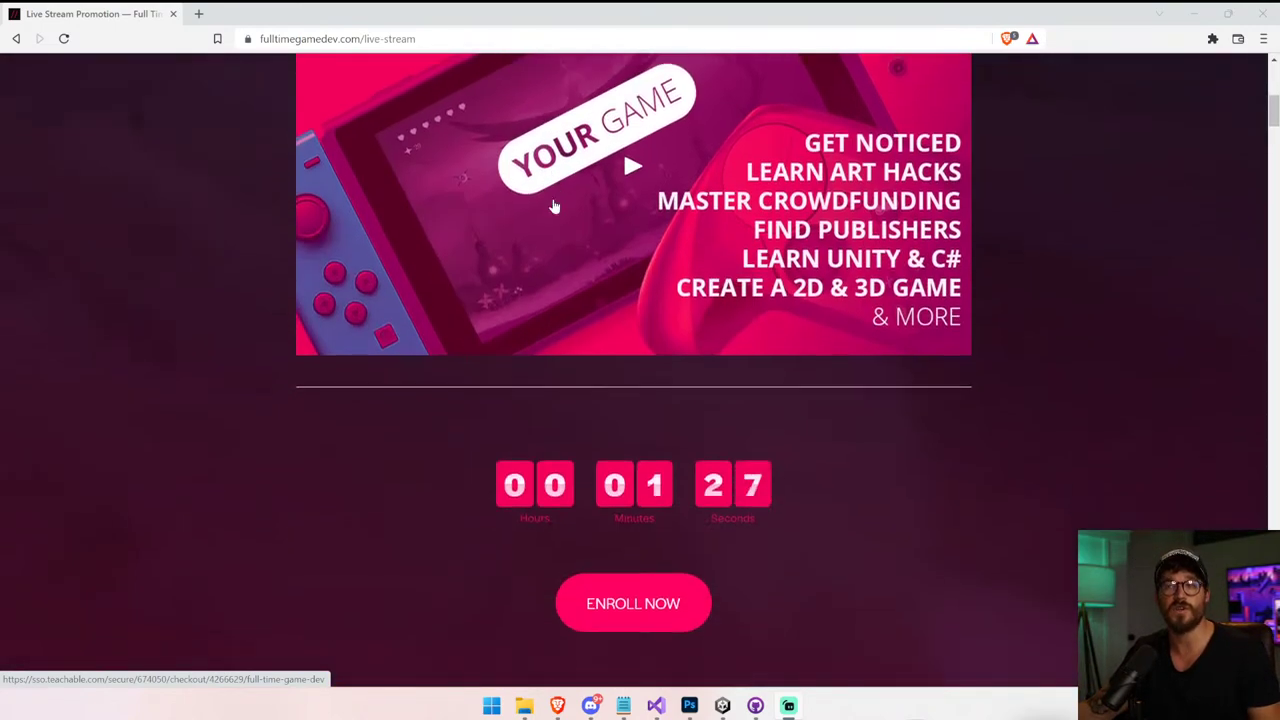
Read through the Full Time Game Dev promotion page in the web browser, covering the creator's background, the course contents and the bonus tee shirt section
scroll(555, 206, down, 8)
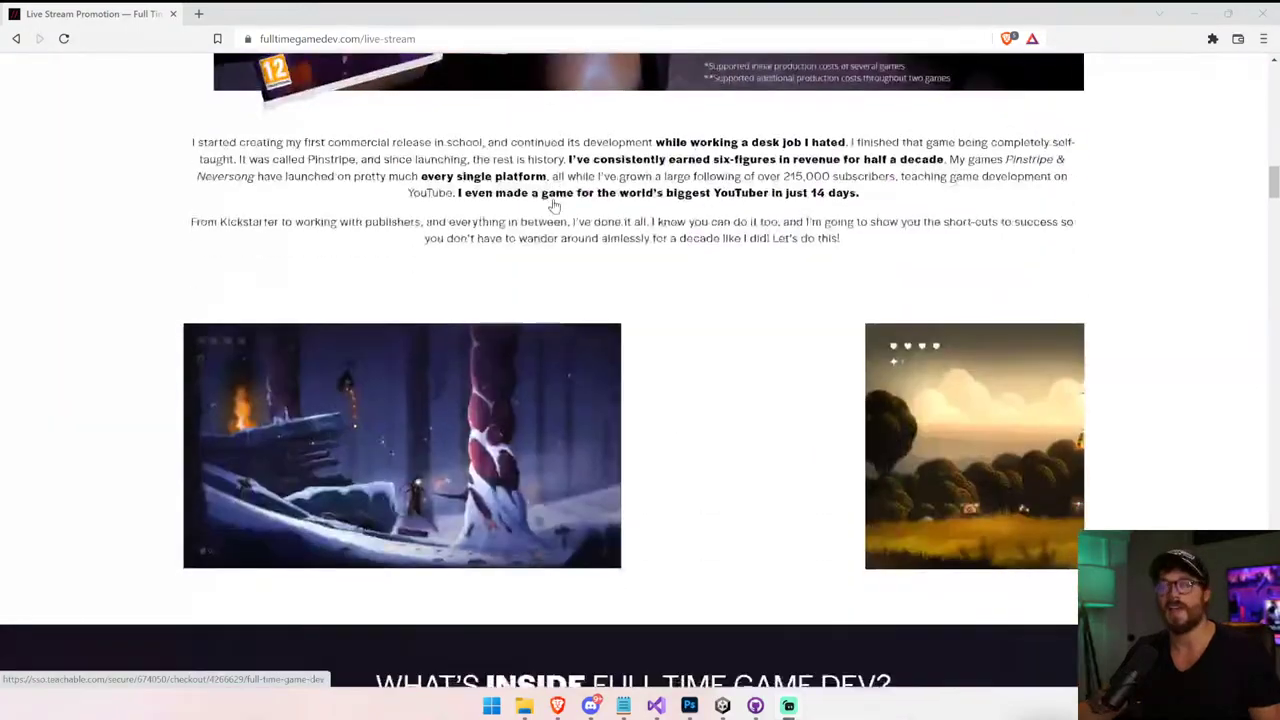
scroll(555, 206, down, 1)
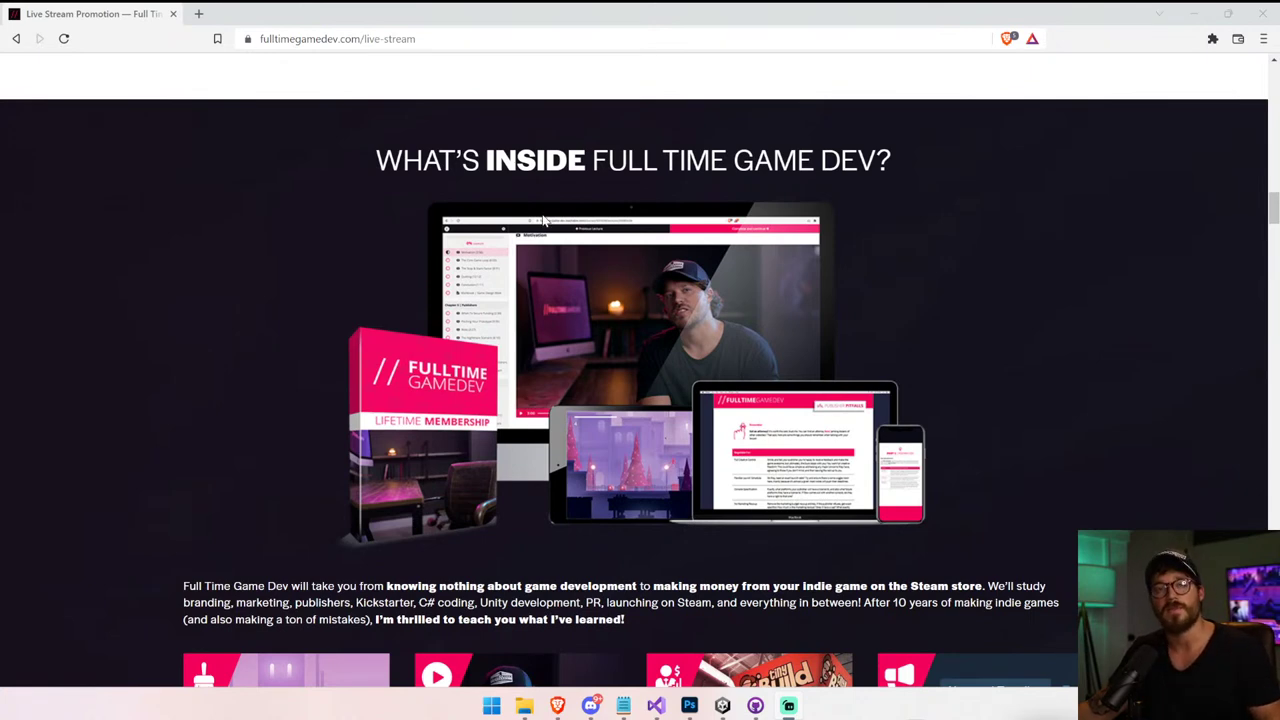
scroll(543, 222, down, 1)
scroll(543, 222, down, 5)
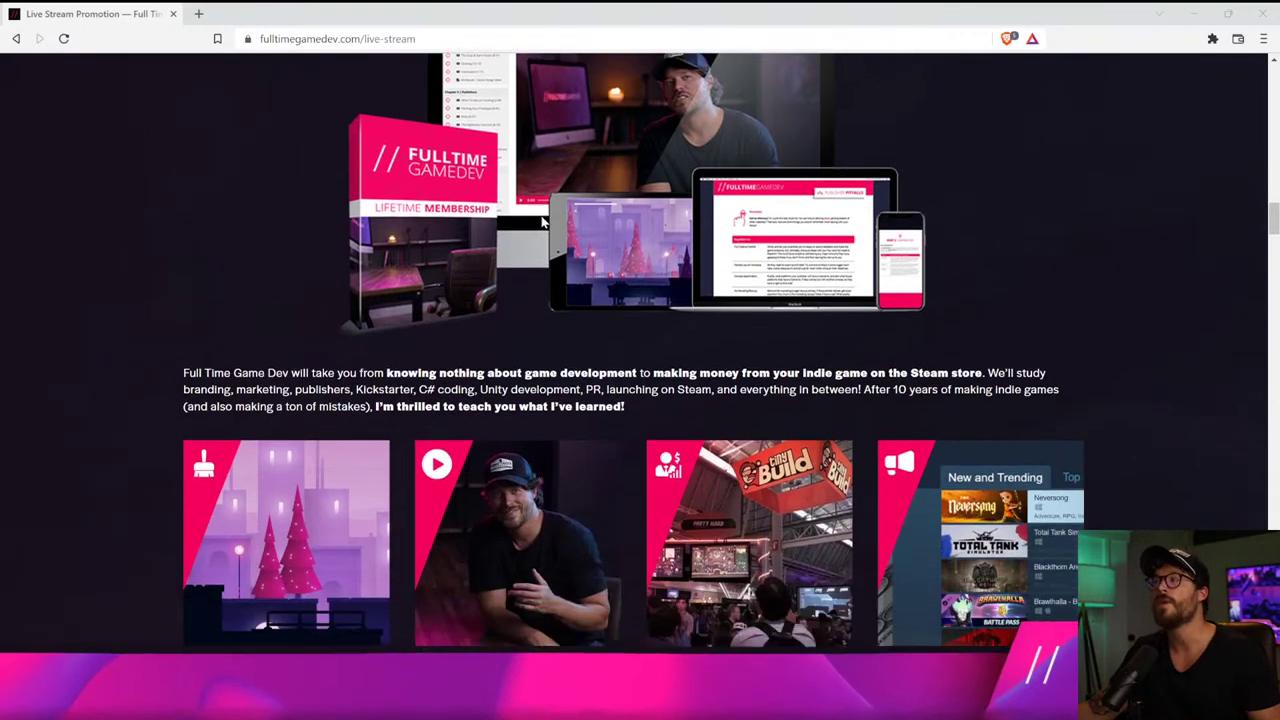
scroll(543, 222, down, 2)
scroll(541, 221, up, 1)
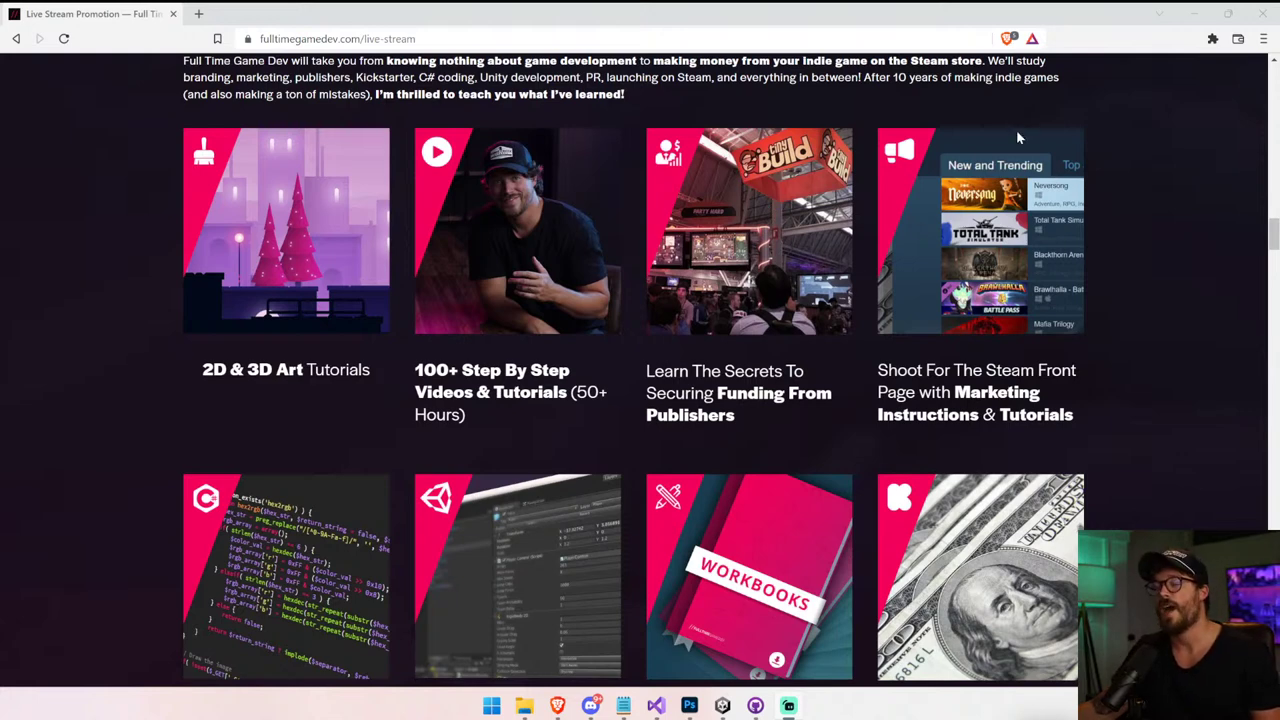
scroll(948, 270, down, 3)
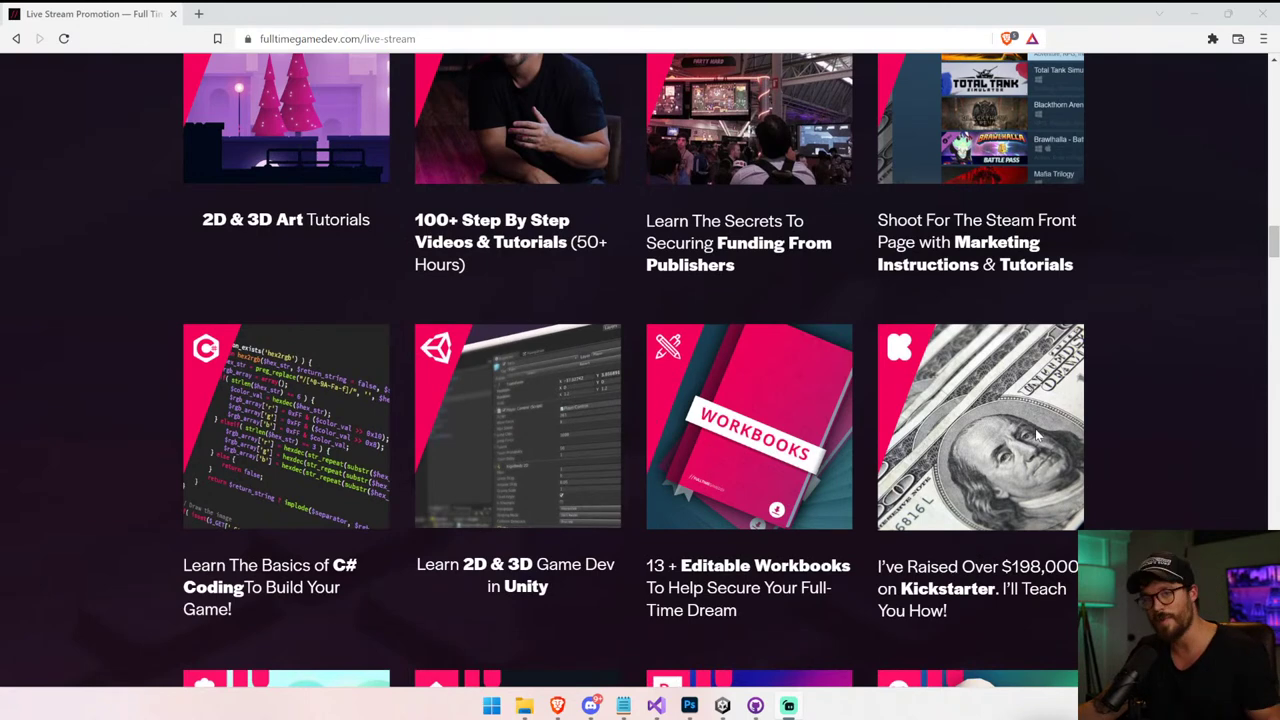
scroll(1037, 435, down, 3)
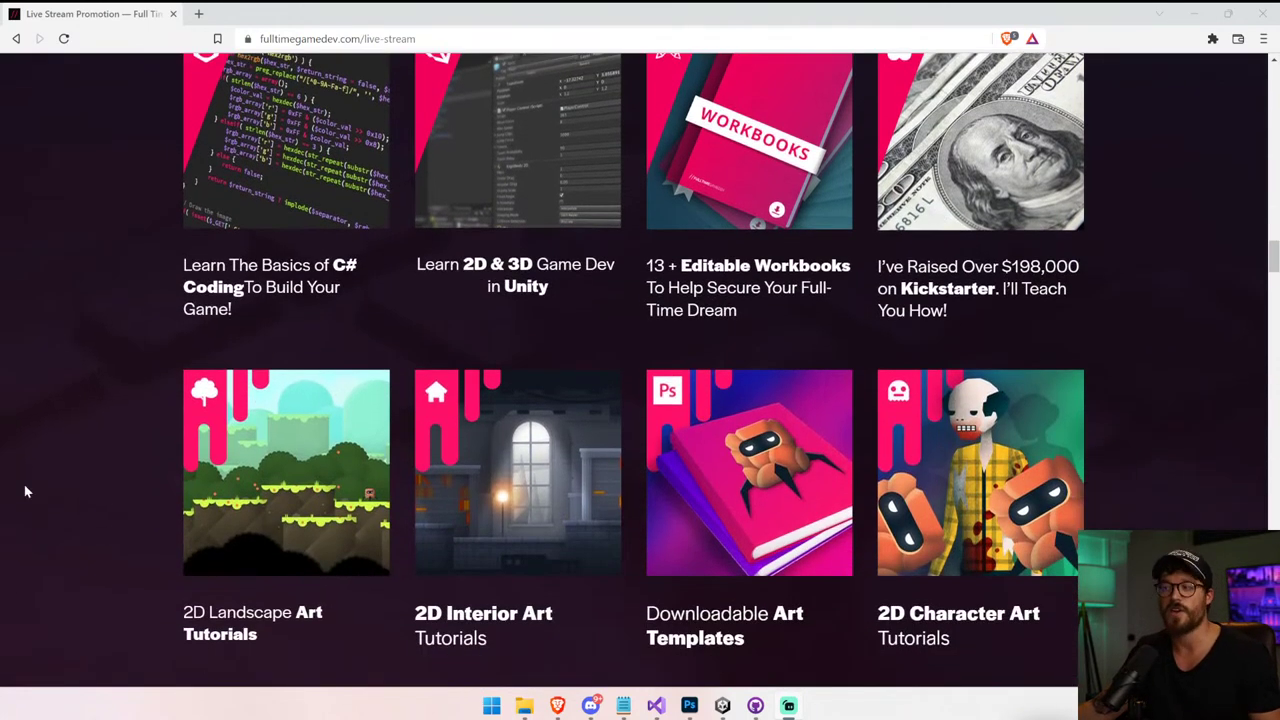
scroll(70, 460, down, 3)
drag(119, 308, 1031, 322)
click(1190, 357)
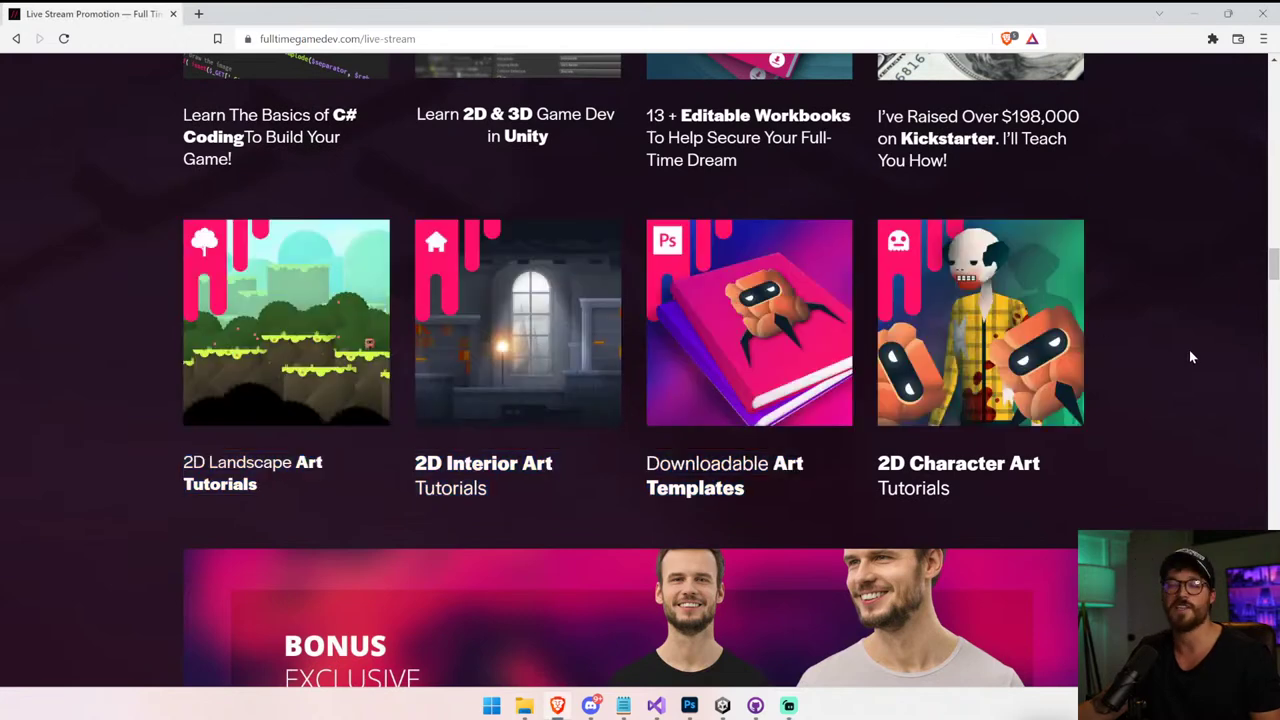
scroll(1182, 374, down, 3)
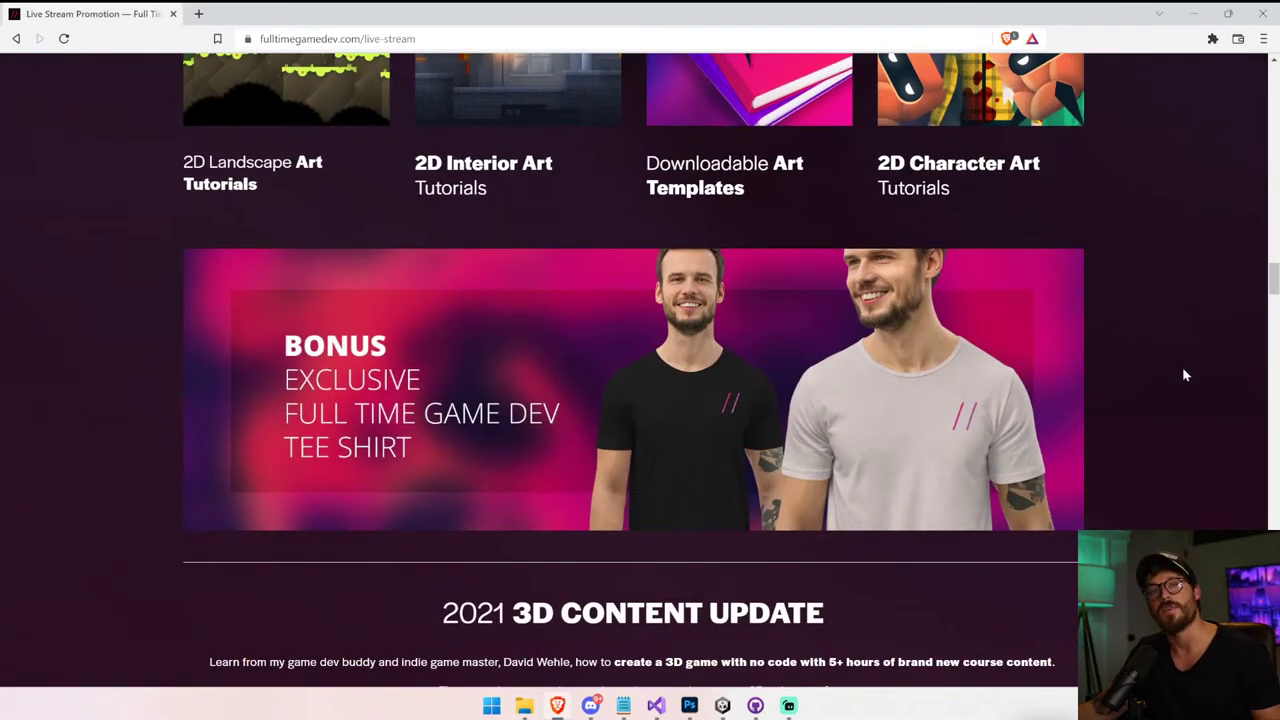